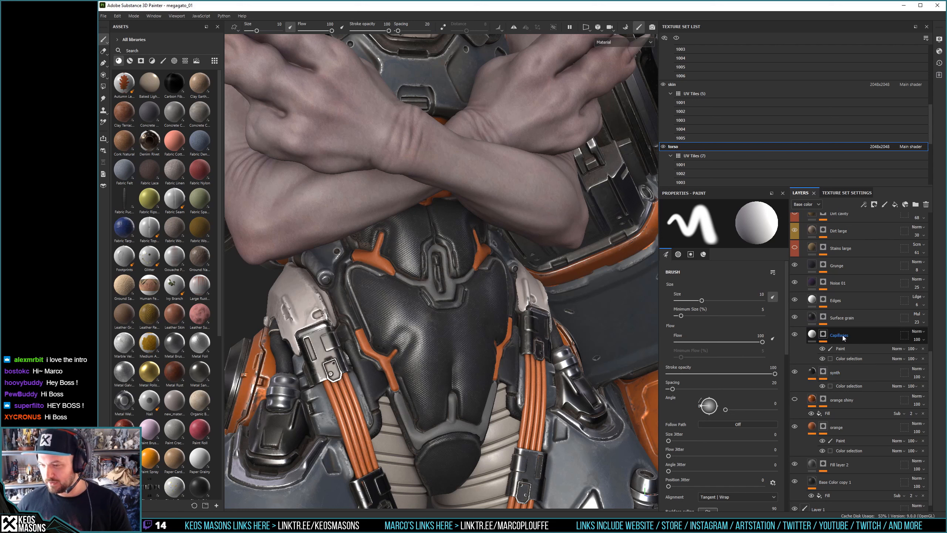
Inspect the torso's synth layer through its mask, its fill settings and the model with the layer hidden and shown
click(846, 318)
click(844, 372)
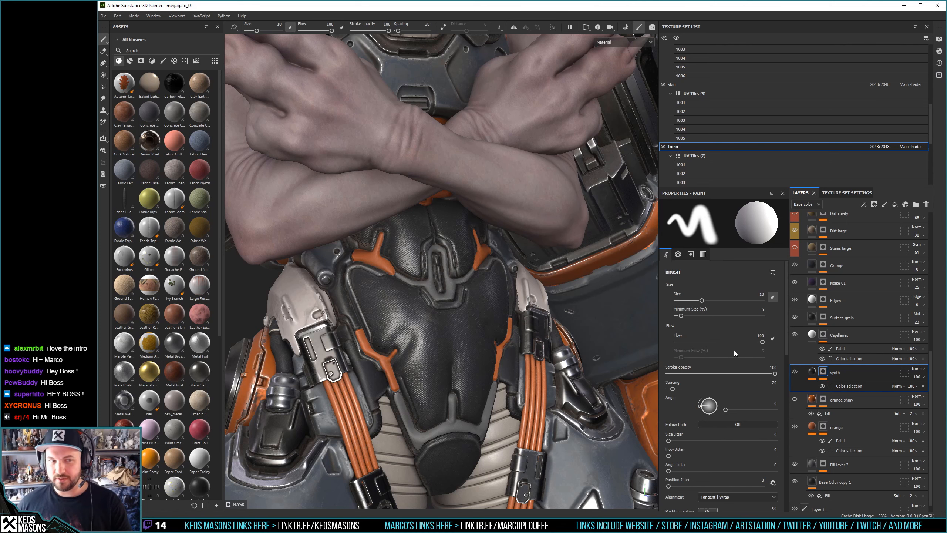
alt+click(824, 375)
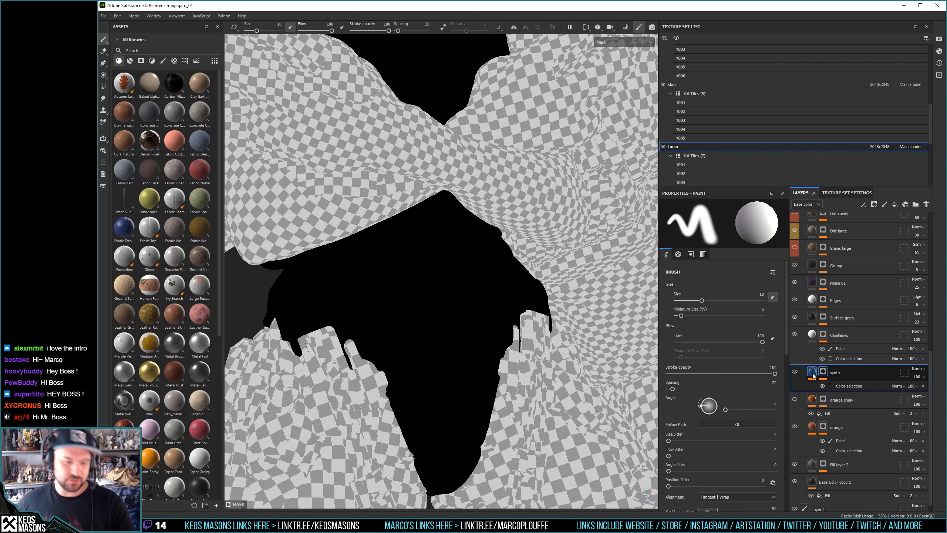
click(813, 374)
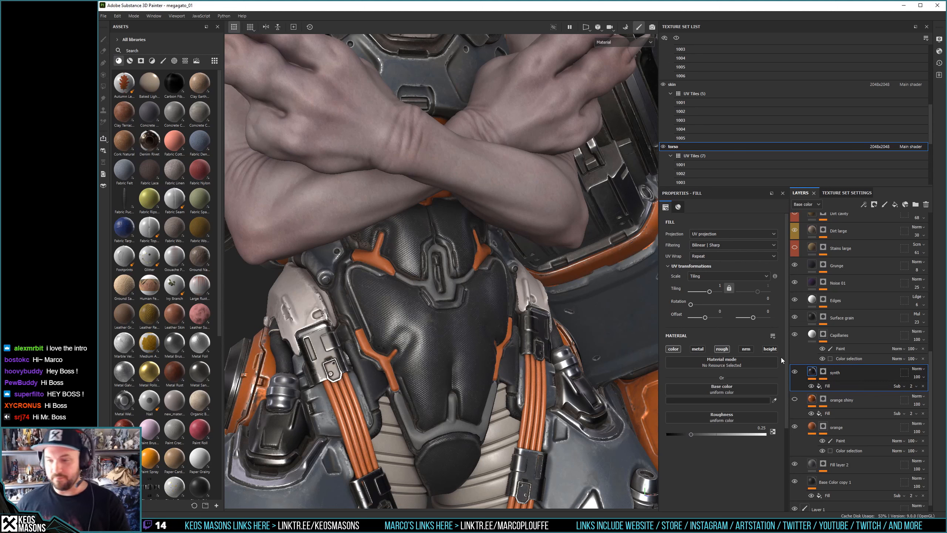
click(795, 372)
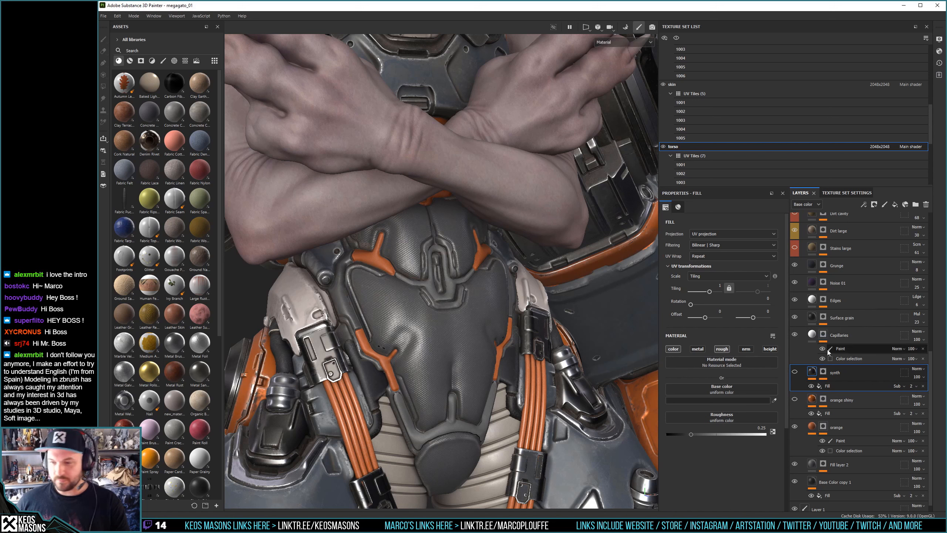
click(795, 372)
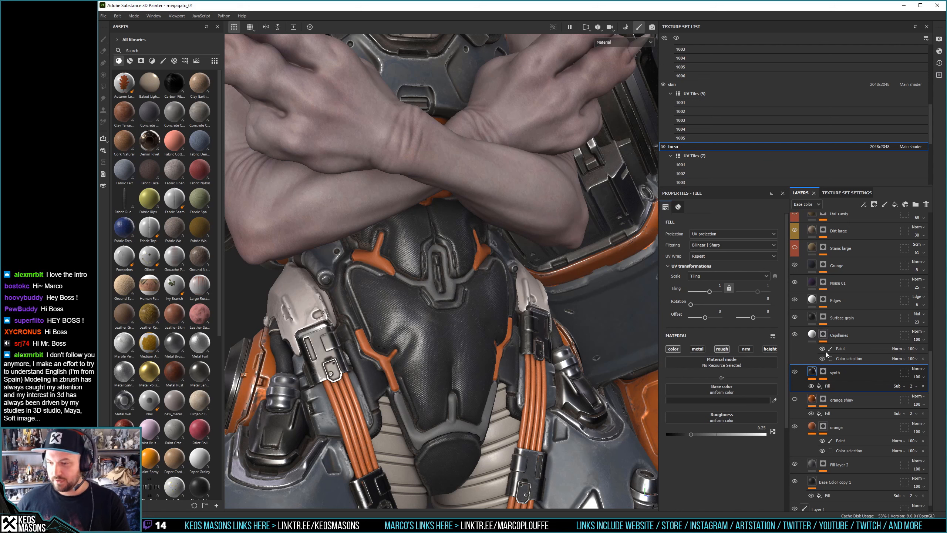
Adjust the custom size width of the torso's Capillaries fill to about 8.15 cm, checking the mesh pattern up close
click(814, 335)
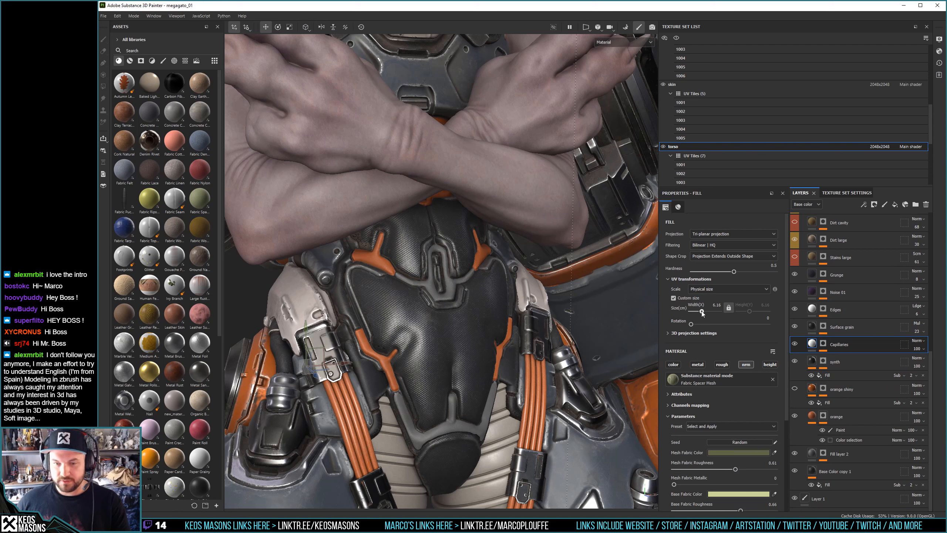
drag(702, 311, 699, 311)
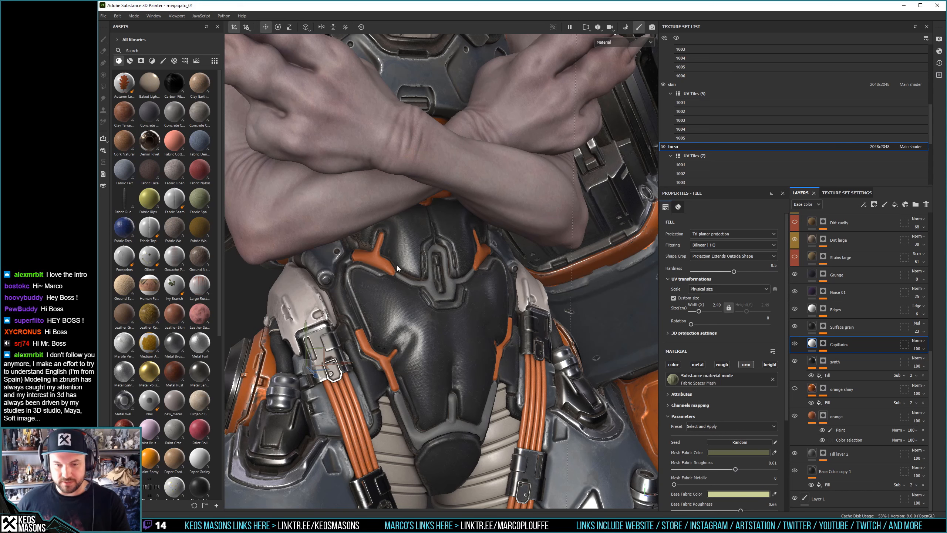
alt+right_drag(397, 265, 432, 330)
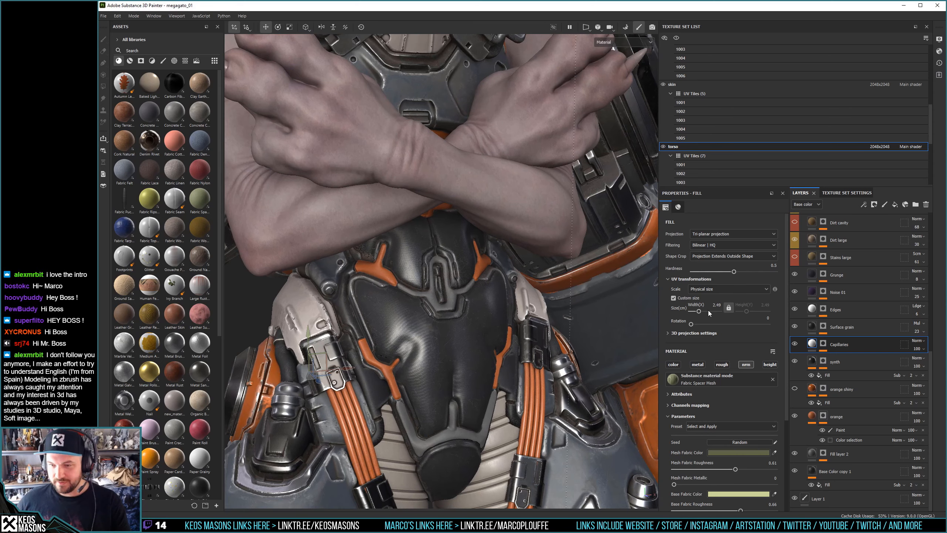
drag(708, 310, 703, 313)
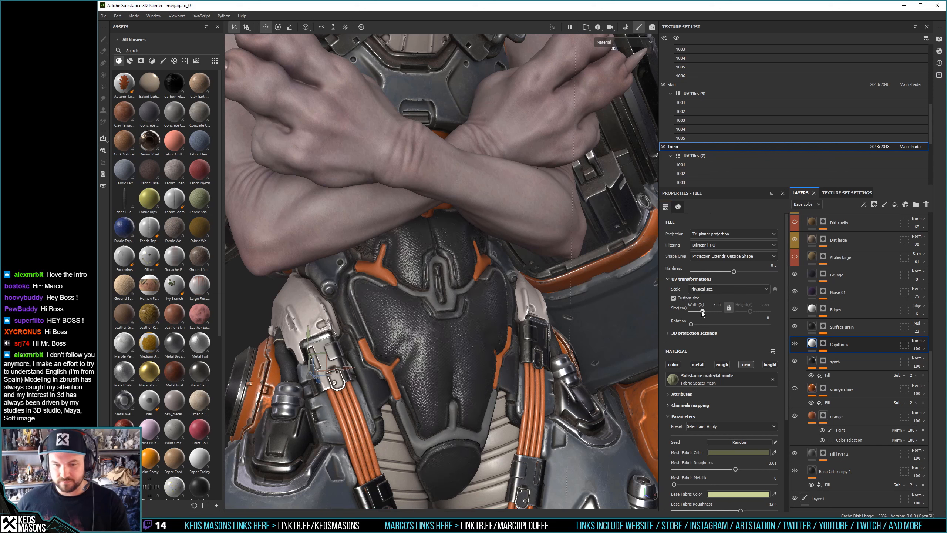
drag(703, 313, 703, 314)
scroll(426, 303, up, 2)
scroll(426, 300, up, 2)
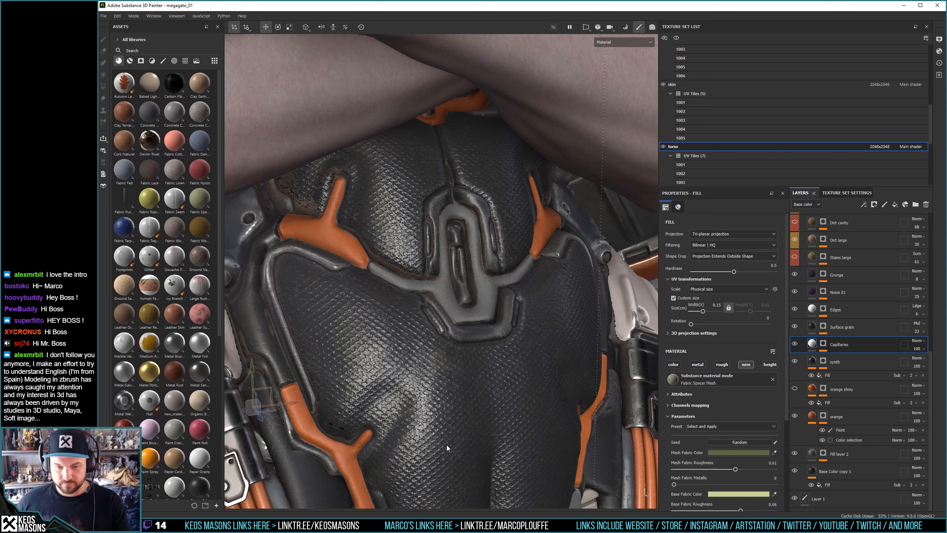
alt+right_drag(447, 445, 470, 324)
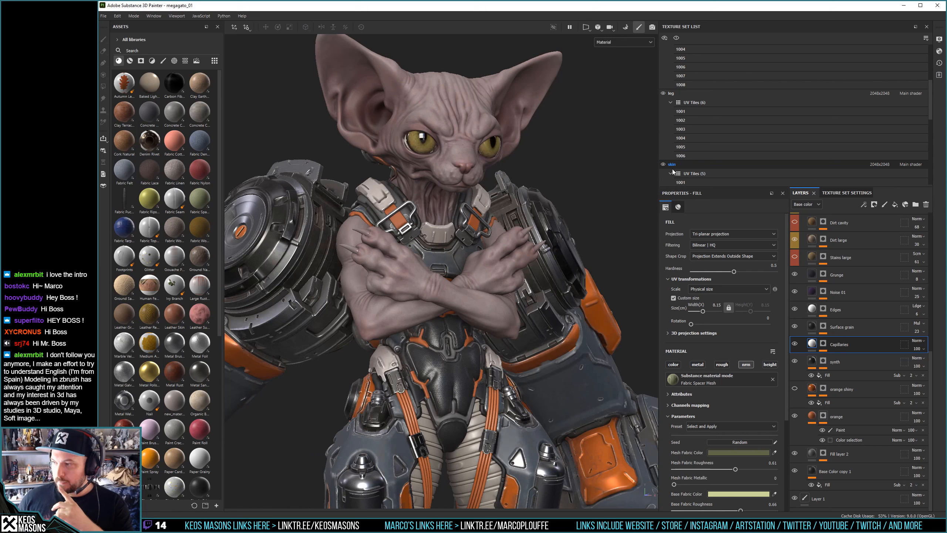
Select the skin texture set and examine the cat's head and crossed arms from several distances
click(673, 164)
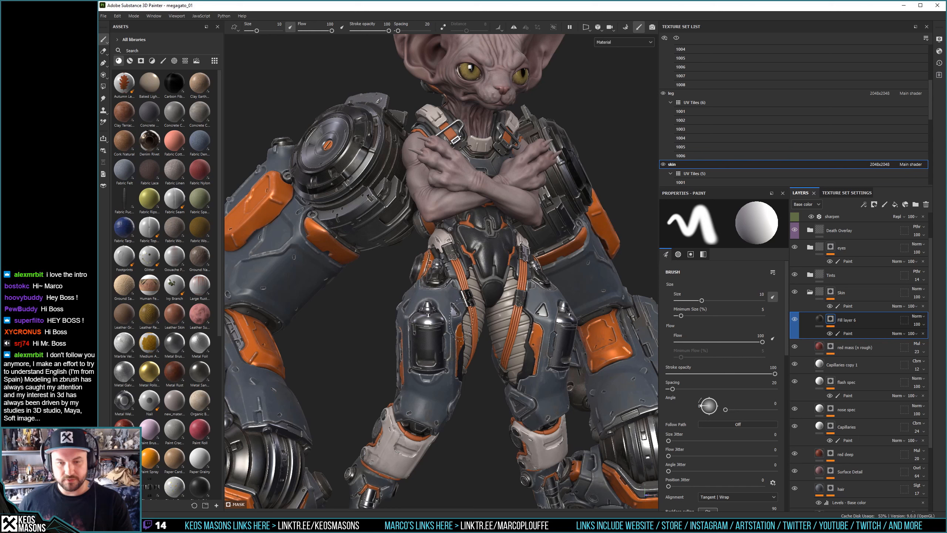
alt+middle_drag(462, 320, 402, 375)
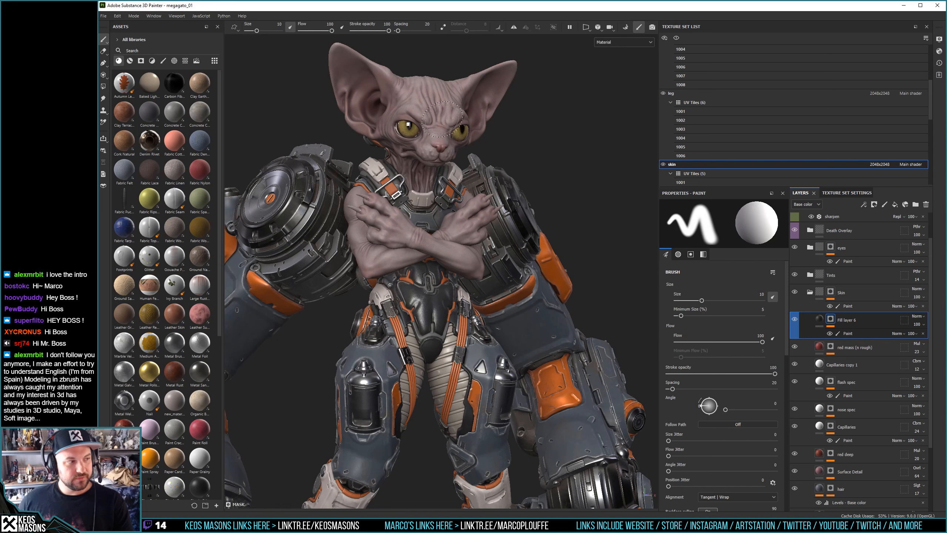
alt+middle_drag(443, 119, 350, 131)
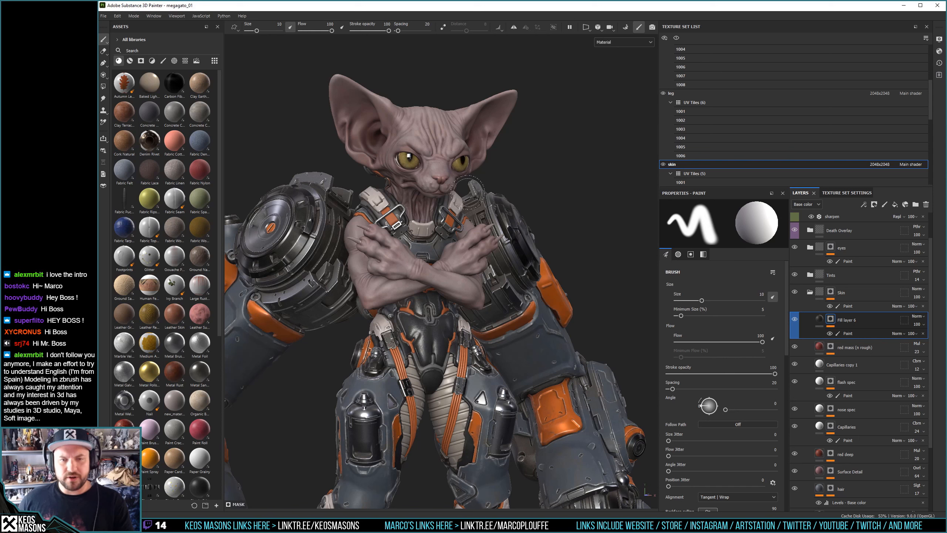
scroll(468, 183, up, 5)
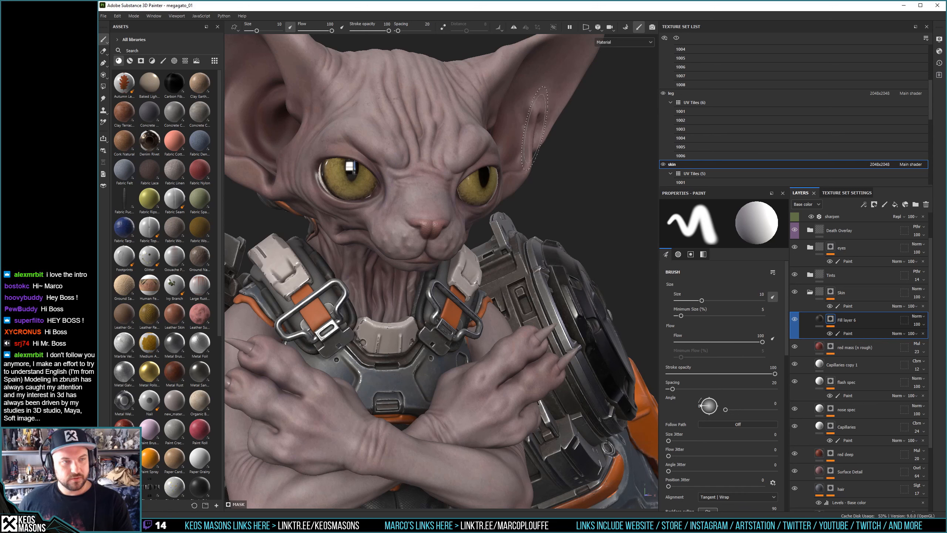
scroll(534, 127, down, 2)
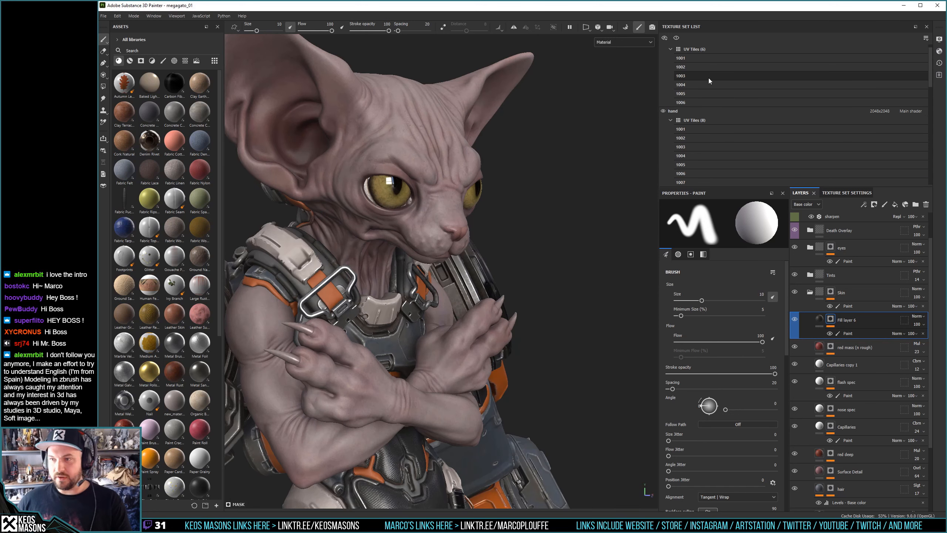
Collapse the UV tile lists of all texture sets and isolate the skin texture set on the model
scroll(705, 77, up, 5)
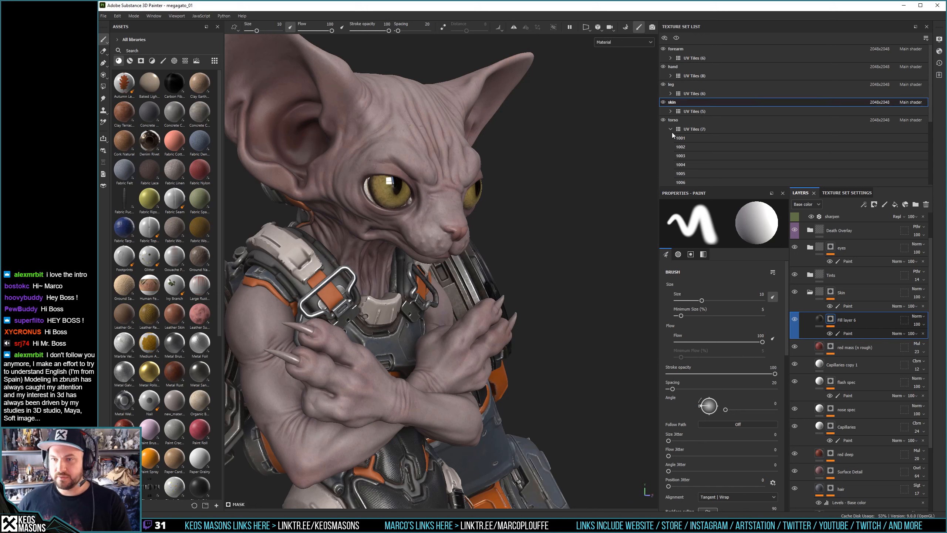
click(672, 131)
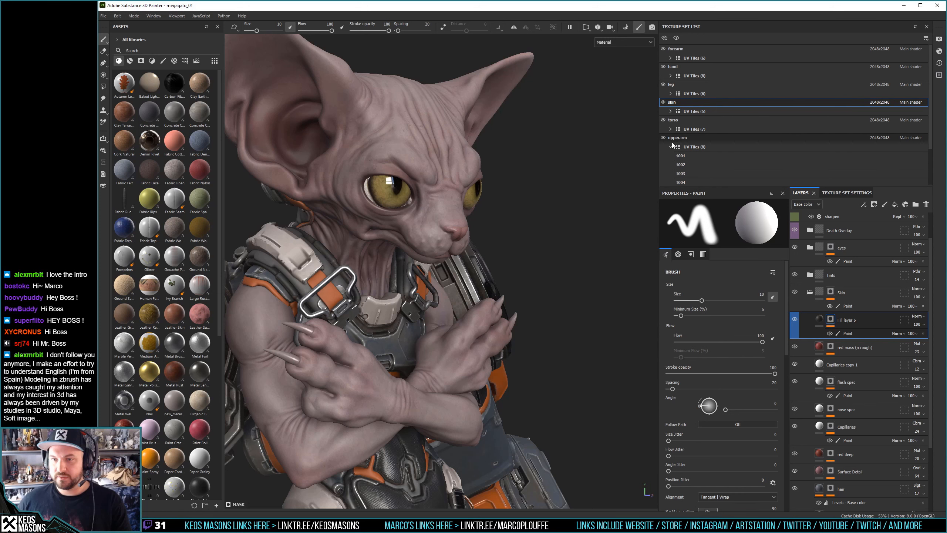
click(671, 146)
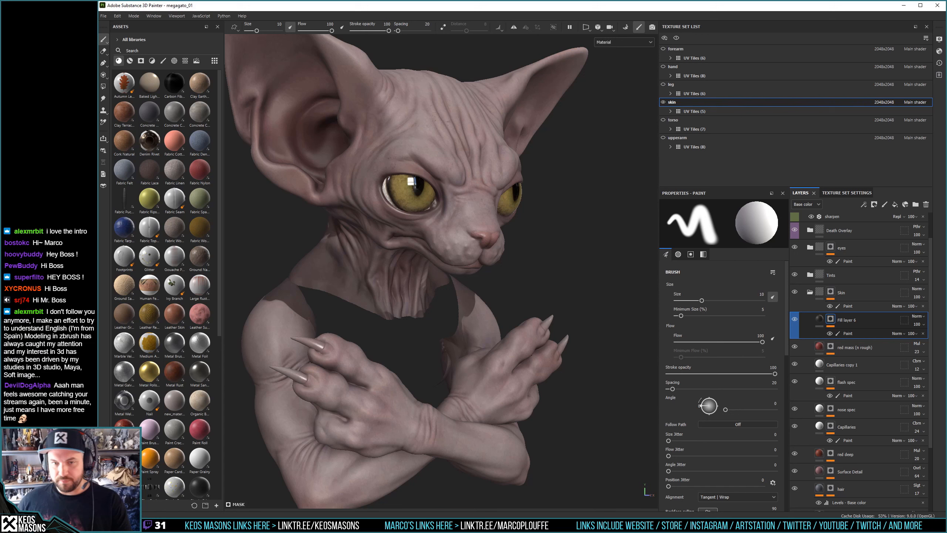
Check the fill settings of the skin's Fill layer 6 and find the Fur Sparse brush in the brush library
alt+click(831, 320)
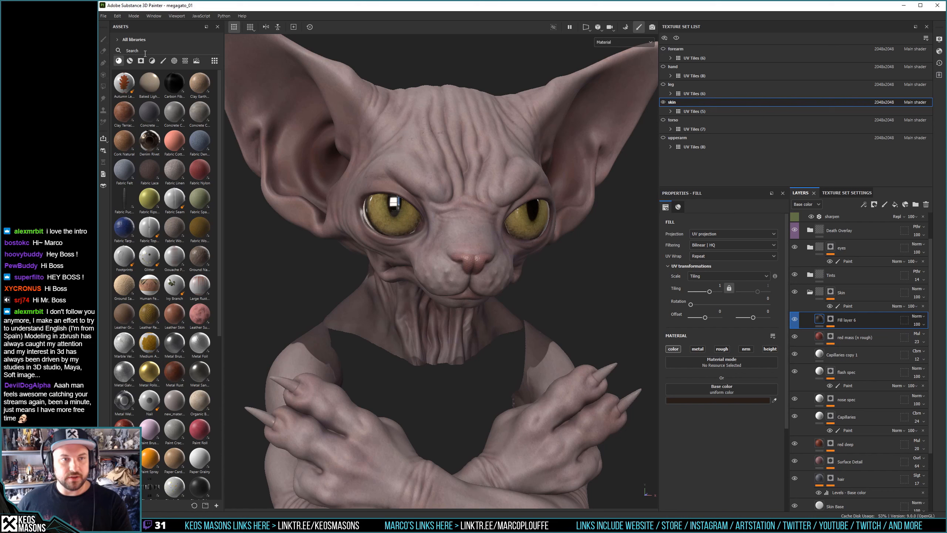
click(163, 61)
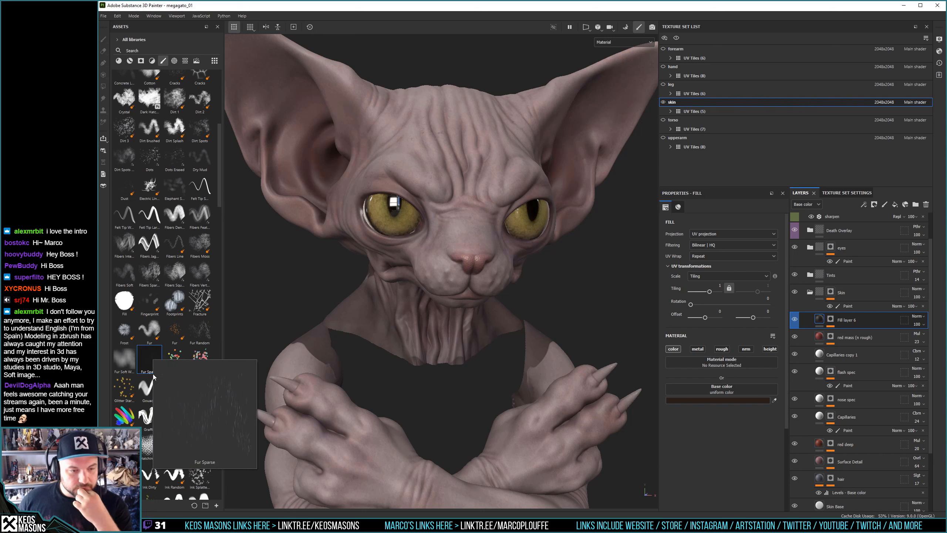
scroll(492, 256, up, 1)
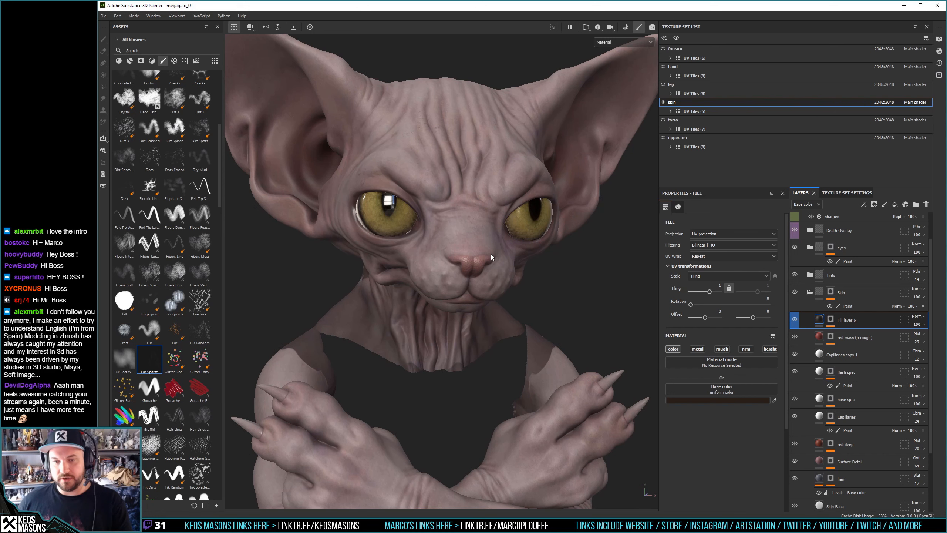
scroll(491, 254, up, 1)
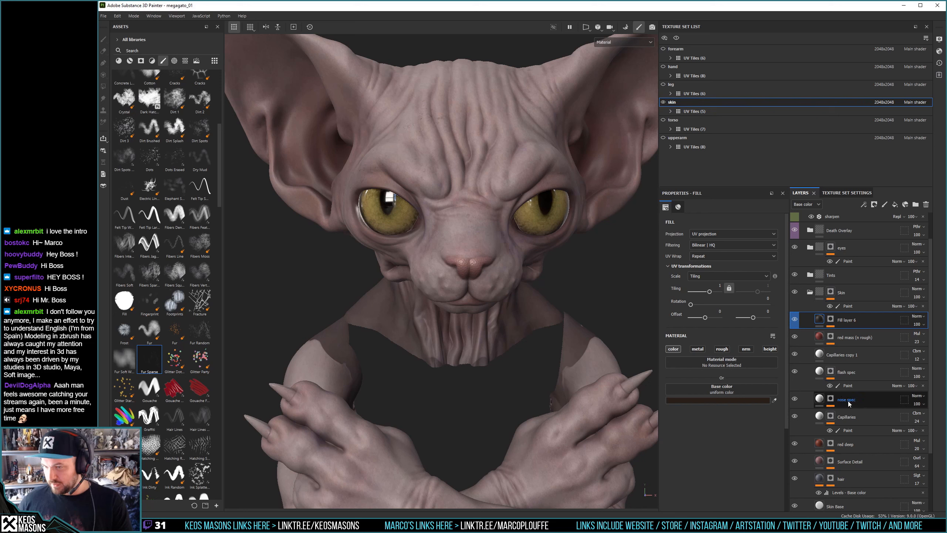
Add an empty paint layer directly above the skin's hair layer, with only the color channel active and white as base color
scroll(849, 403, down, 1)
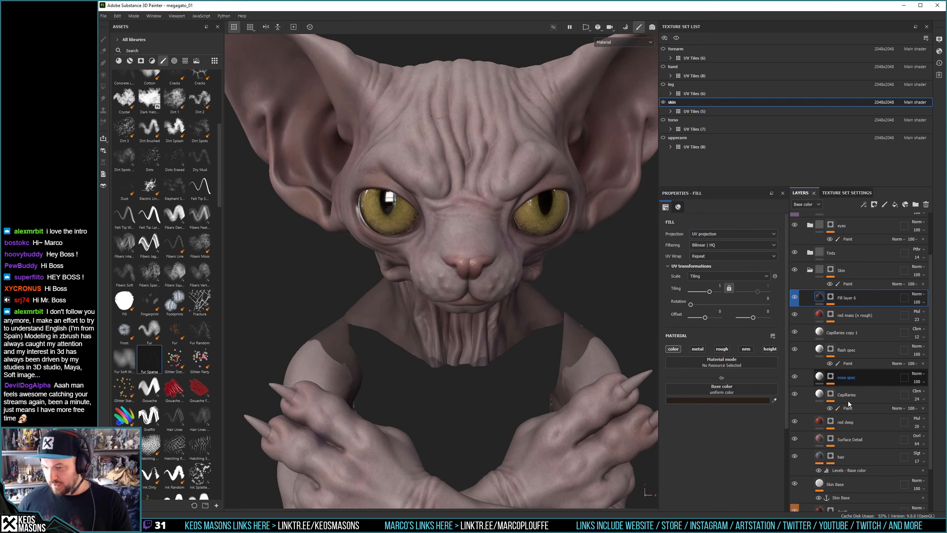
click(855, 461)
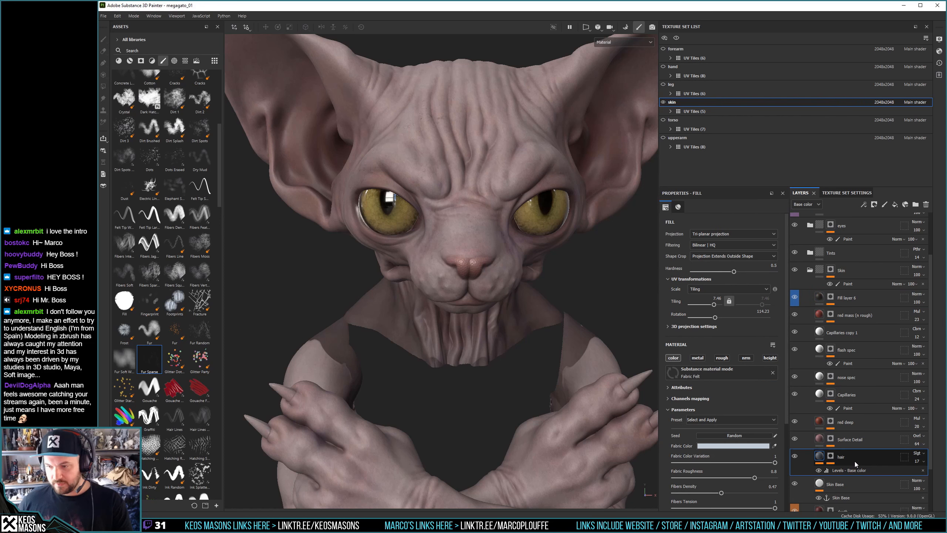
click(896, 206)
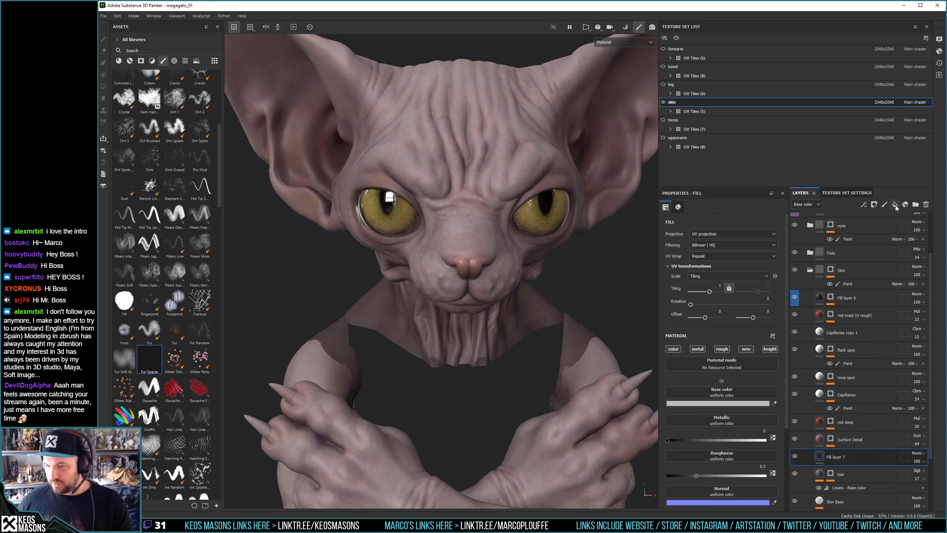
key(ctrl+z)
click(886, 205)
scroll(716, 400, down, 6)
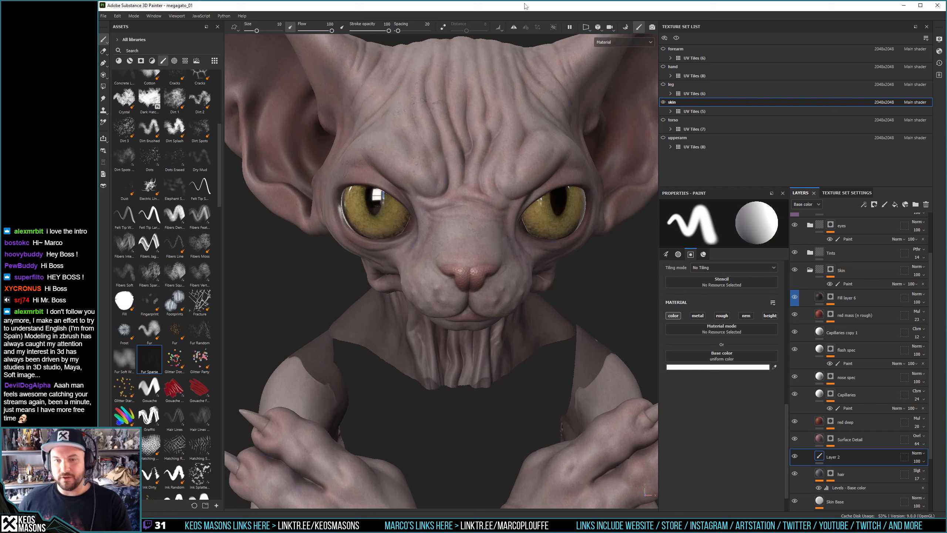
ctrl+right_drag(484, 232, 469, 232)
drag(468, 219, 471, 238)
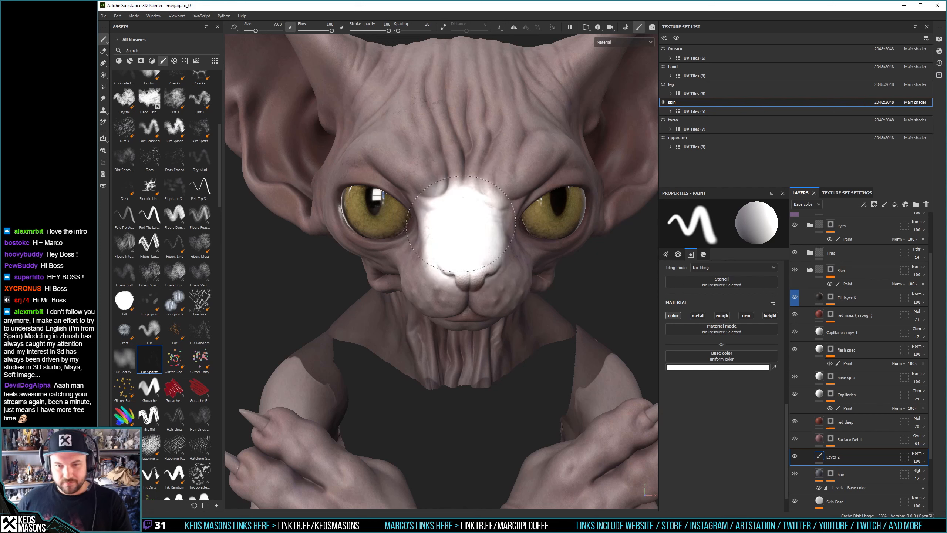
key(ctrl+z)
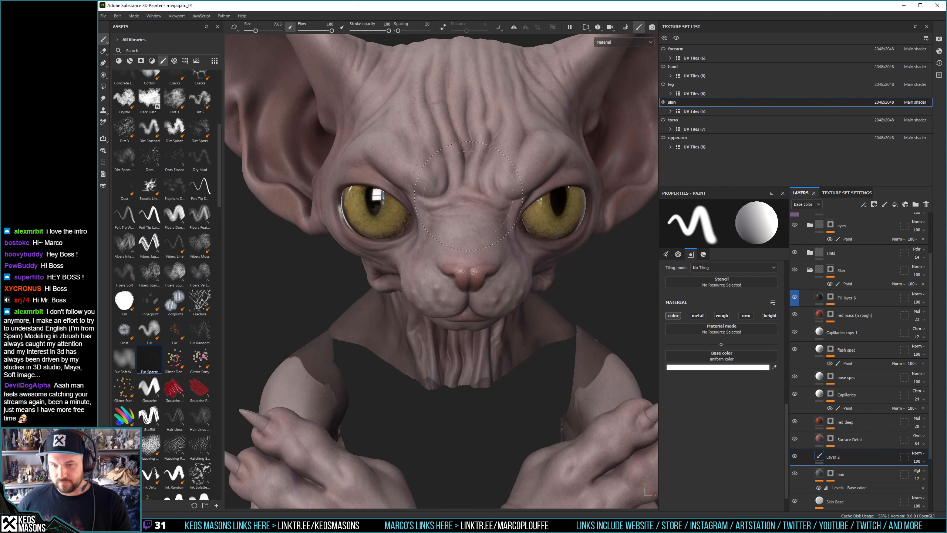
Paint white fur over the bridge of the cat's nose using the Fur Sparse brush at size 1.96
click(151, 355)
click(665, 255)
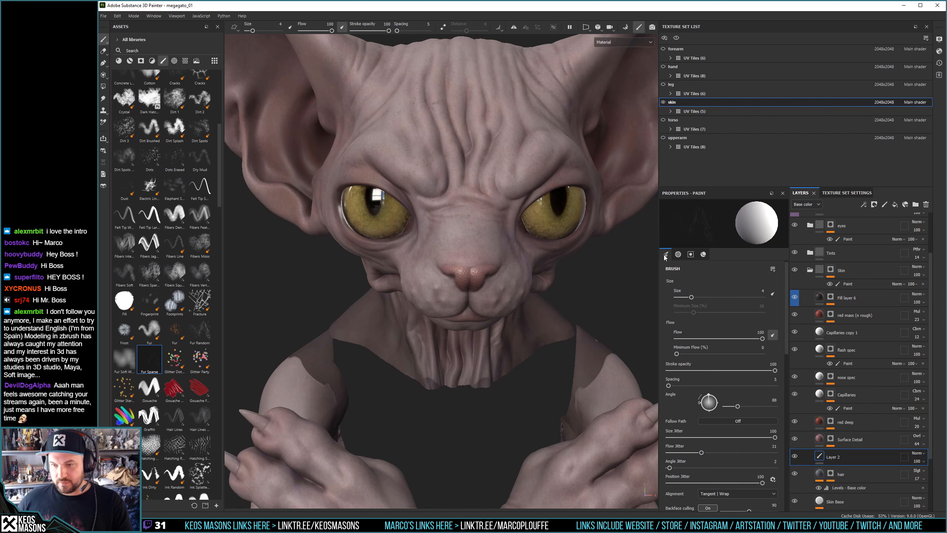
mouse_move(456, 253)
mouse_down()
mouse_move(476, 248)
mouse_move(459, 220)
mouse_move(455, 275)
mouse_up()
key(ctrl+z)
key(bracketleft)
key(bracketleft)
drag(455, 241, 433, 231)
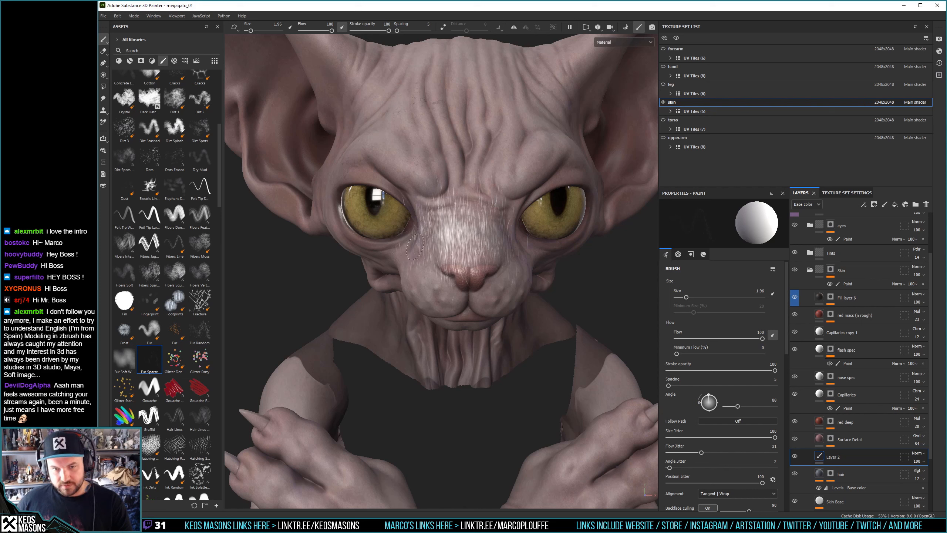
right_click(448, 263)
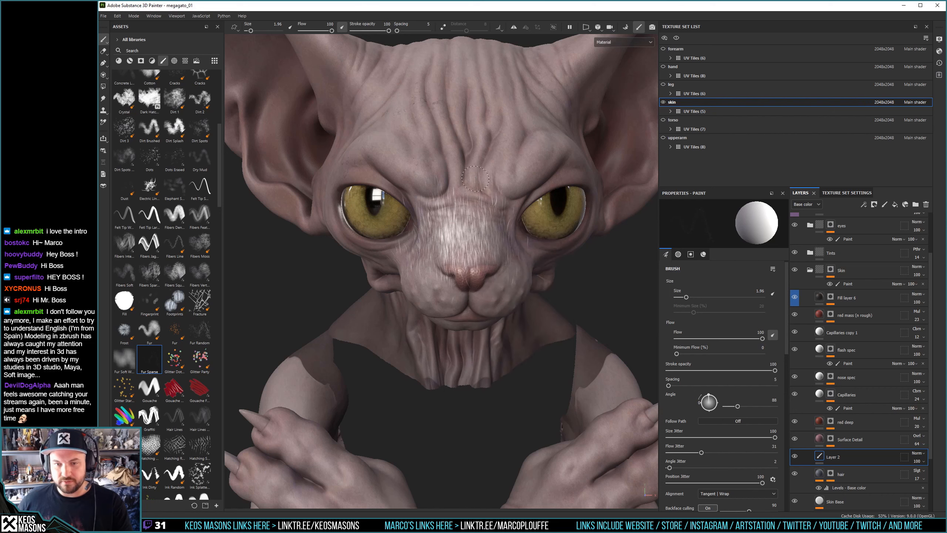
Extend the white fur strokes across both sides of the cat's muzzle and onto the cheeks
mouse_move(466, 252)
alt+mouse_down()
mouse_move(512, 265)
mouse_move(399, 260)
mouse_move(420, 261)
mouse_move(418, 224)
mouse_move(467, 261)
alt+mouse_up()
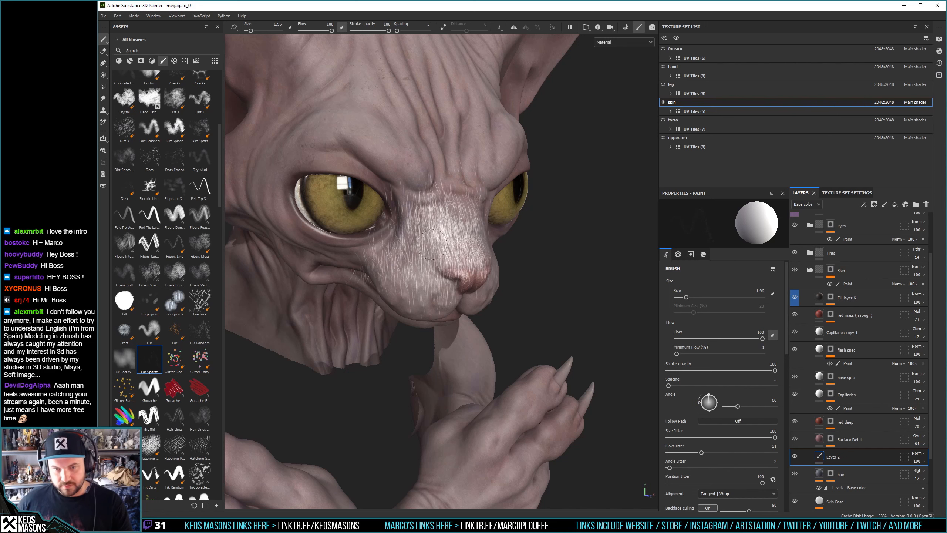
mouse_move(481, 233)
alt+mouse_down()
mouse_move(408, 227)
mouse_move(483, 241)
alt+mouse_up()
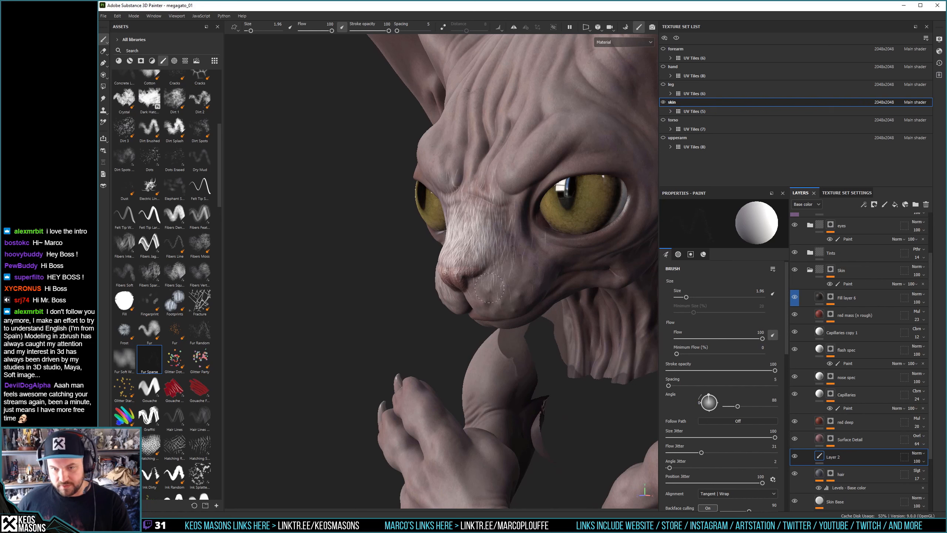
mouse_move(505, 281)
alt+mouse_down()
mouse_move(489, 267)
mouse_move(508, 239)
mouse_move(454, 233)
mouse_move(410, 273)
alt+mouse_up()
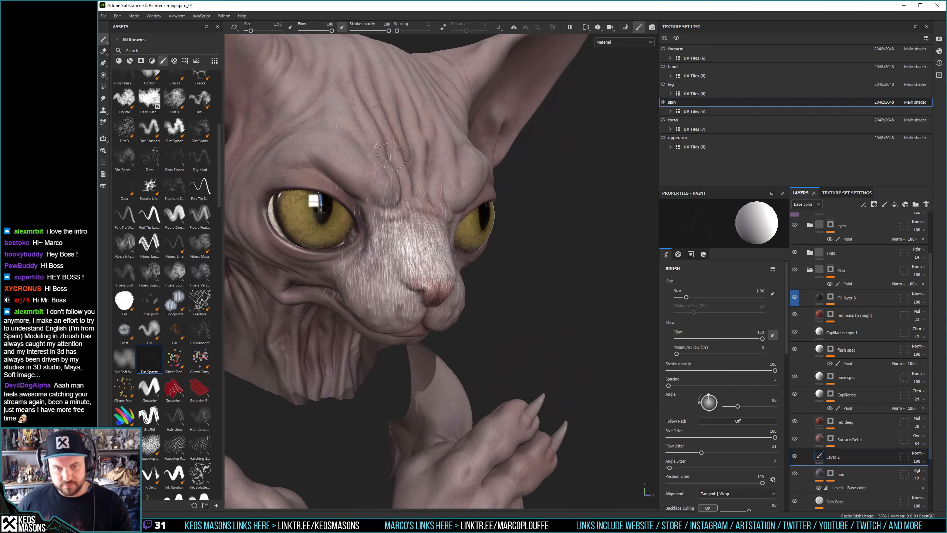
Delete the white fur paint layer above the skin's hair layer
alt+drag(408, 263, 362, 214)
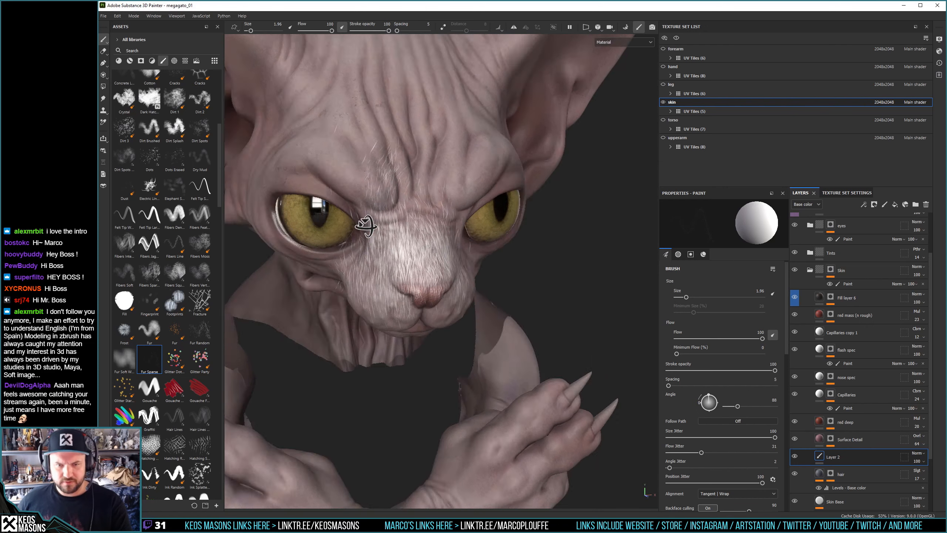
scroll(362, 214, down, 3)
scroll(430, 183, up, 5)
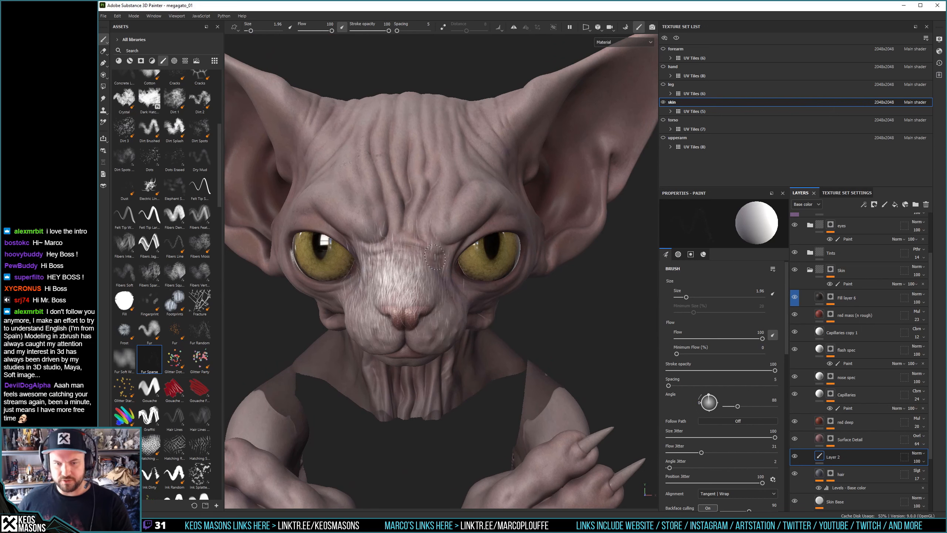
click(926, 204)
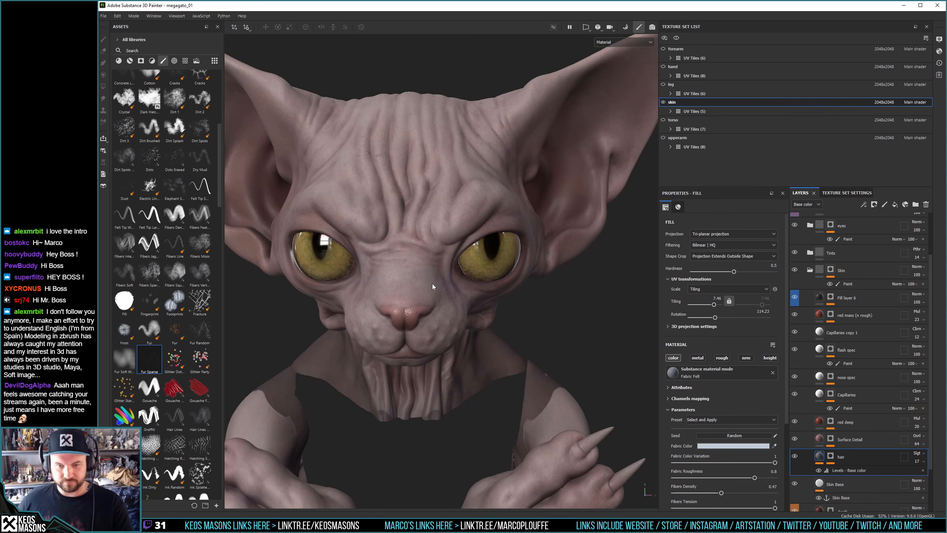
Add a paint effect to the mask of the skin's Fill layer 6
alt+drag(433, 285, 426, 249)
alt+right_drag(426, 250, 482, 205)
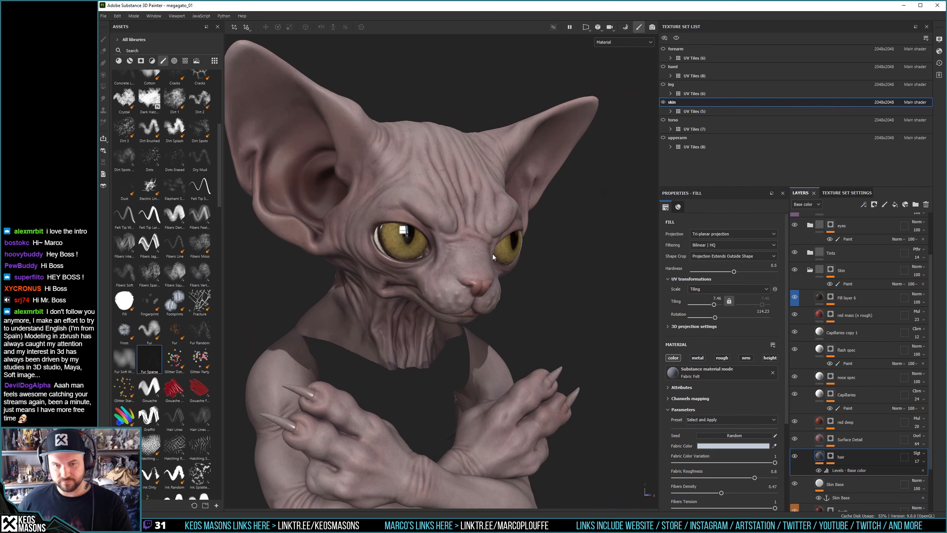
alt+drag(483, 208, 476, 245)
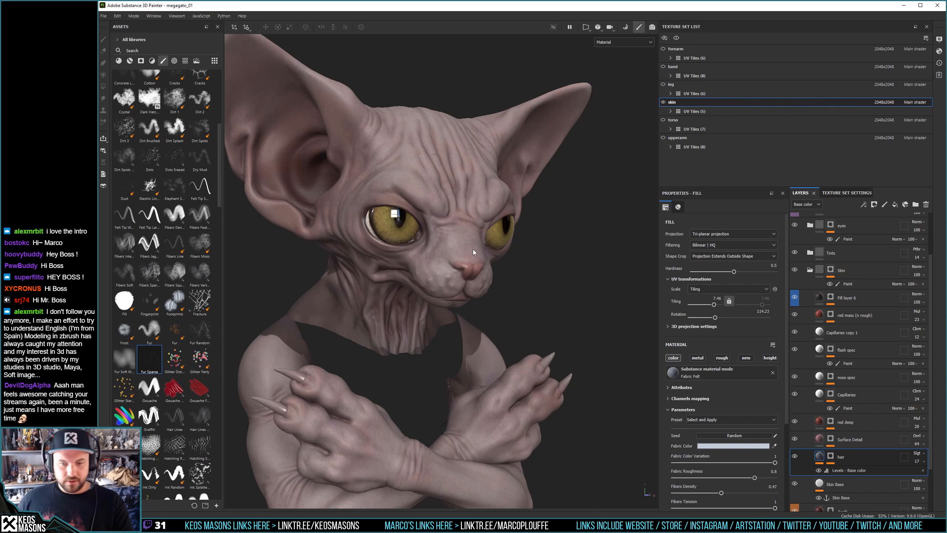
alt+drag(471, 230, 471, 258)
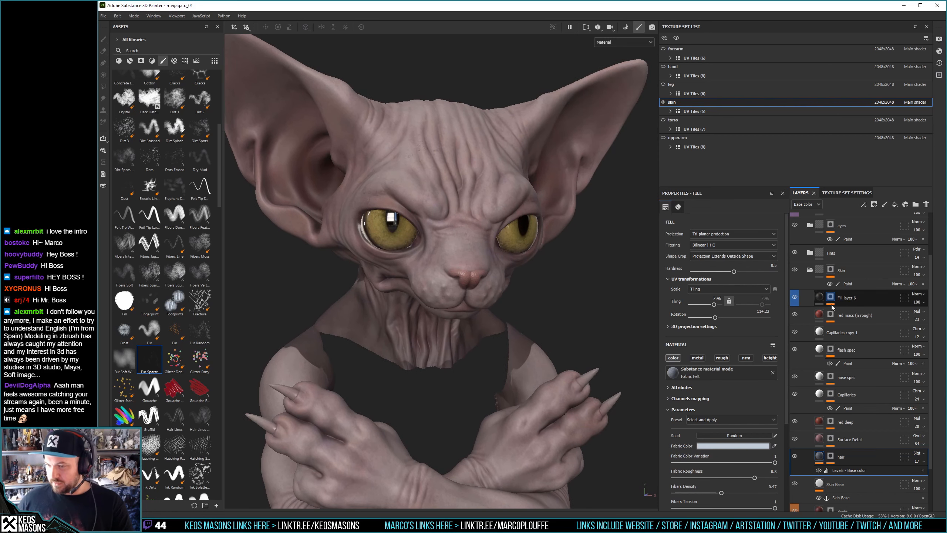
key(1)
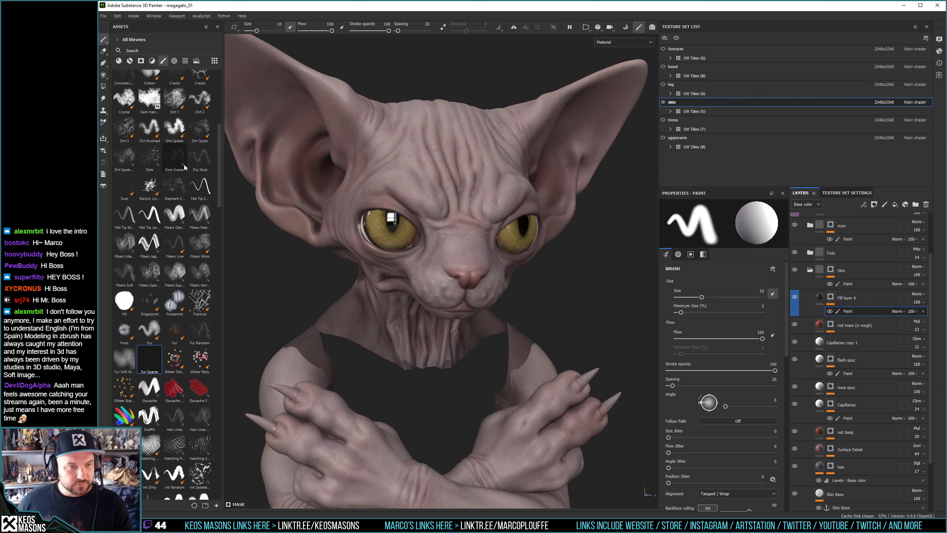
Try the Dots Erased brush, then browse the brush library and choose a sparse speckle brush from the Kyle's Real set
click(183, 164)
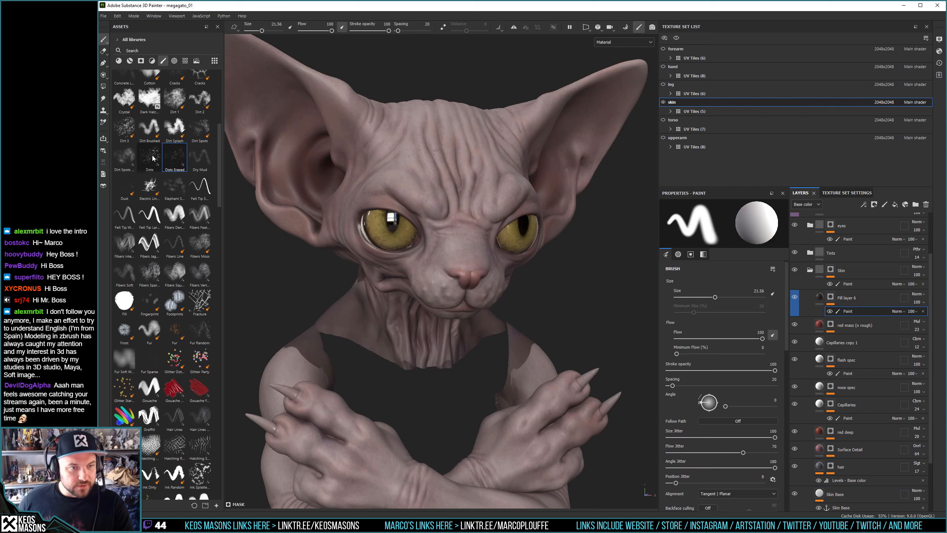
mouse_move(203, 133)
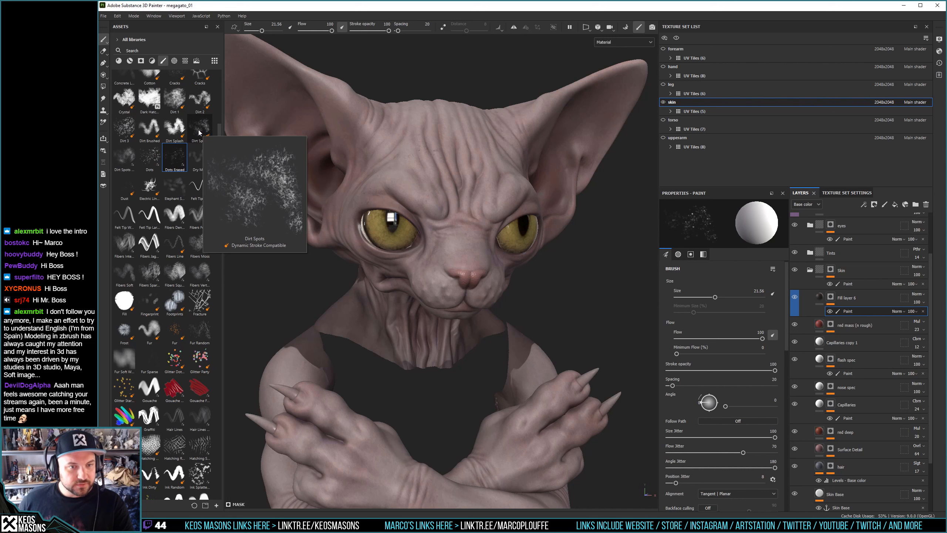
mouse_move(126, 128)
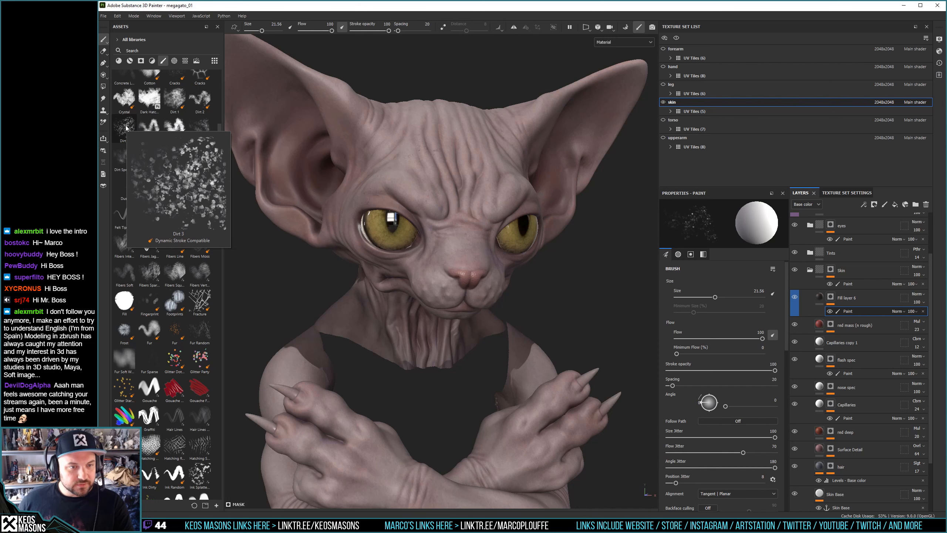
scroll(149, 164, up, 5)
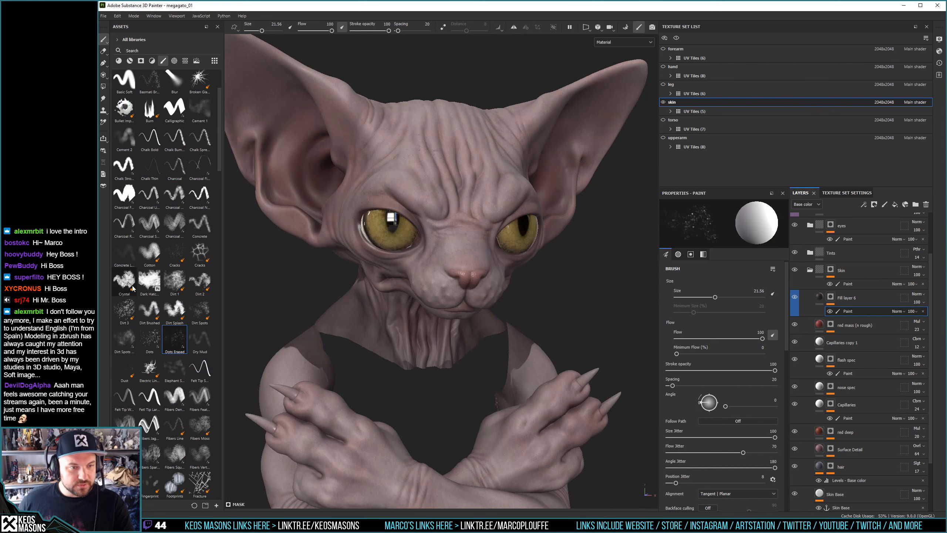
scroll(159, 286, down, 8)
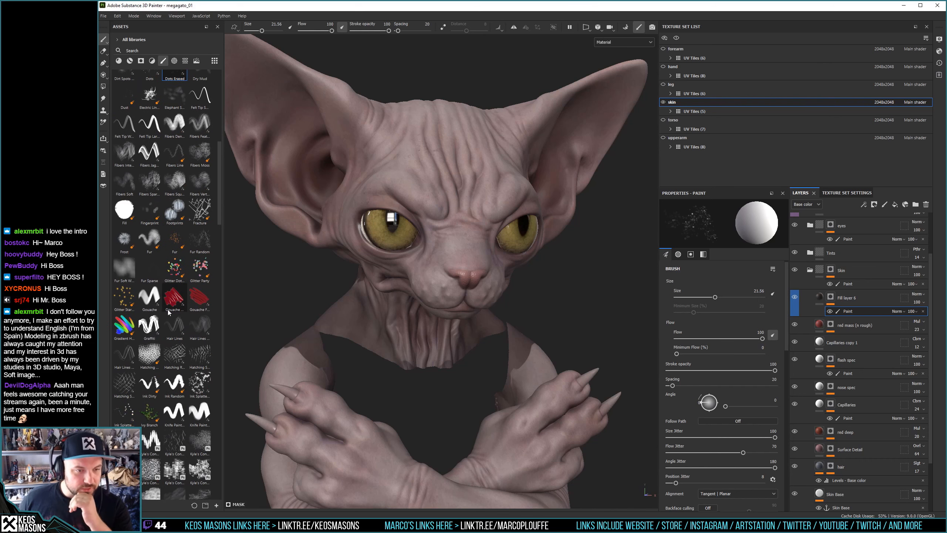
scroll(170, 413, down, 5)
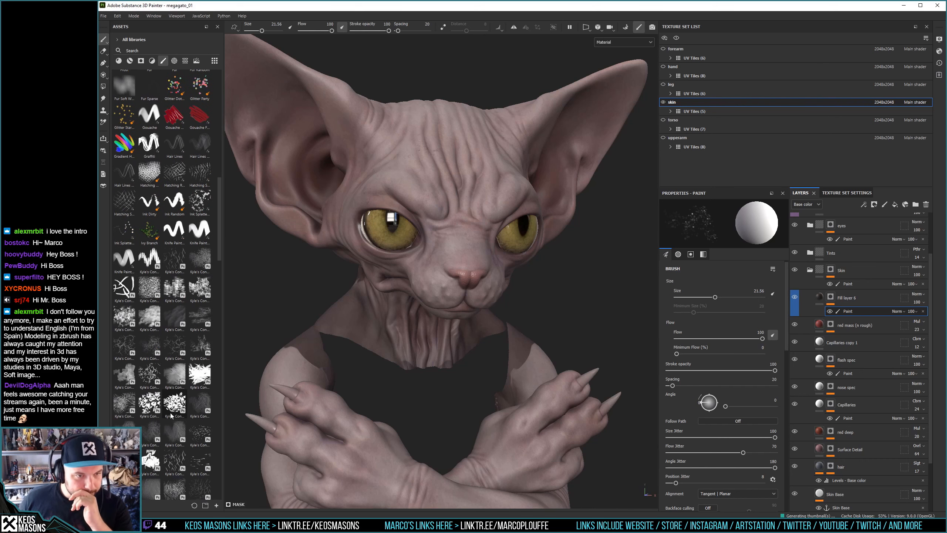
scroll(170, 412, down, 8)
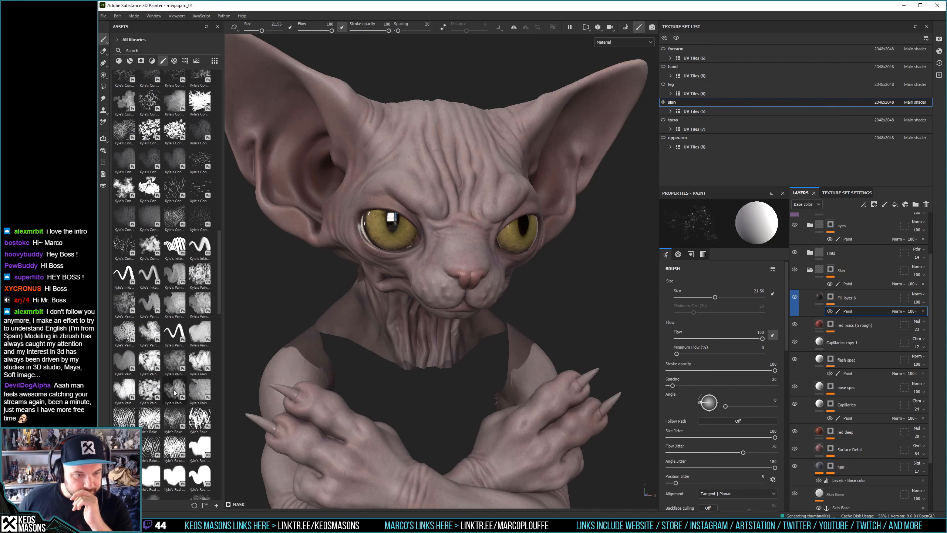
scroll(179, 390, down, 6)
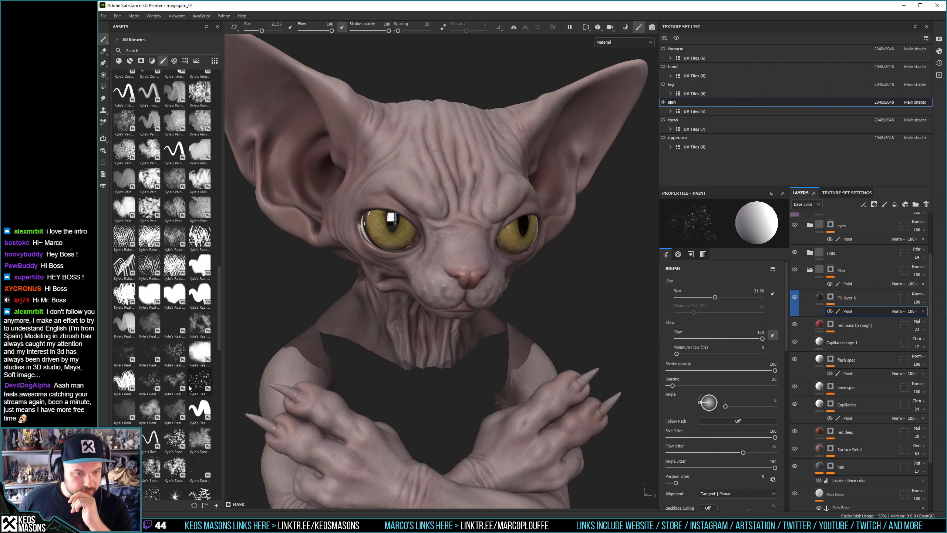
click(173, 319)
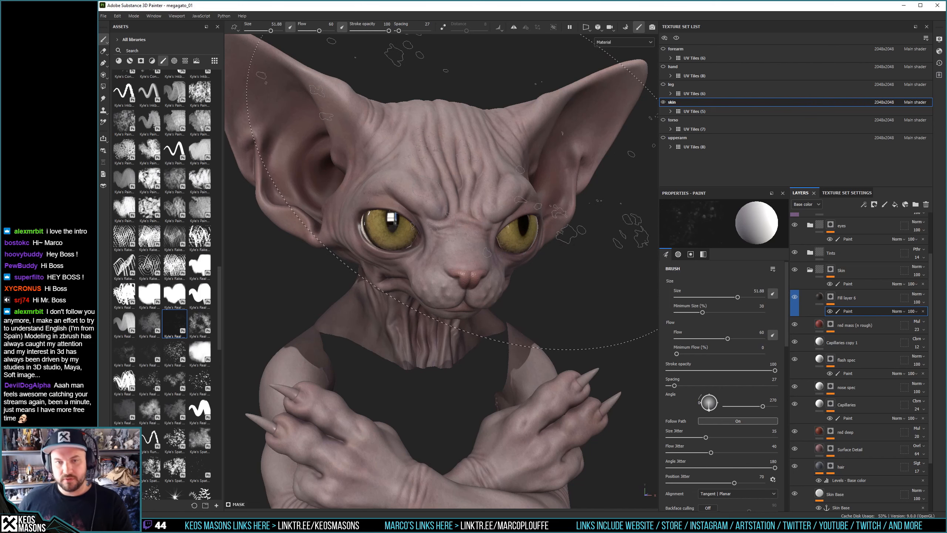
Reduce the speckle brush to size 14.48 and spread speckles over the cat's forehead on the Fill layer 6 mask
mouse_move(496, 186)
ctrl+right_down()
mouse_move(472, 187)
mouse_move(477, 178)
ctrl+right_up()
alt+drag(476, 177, 433, 190)
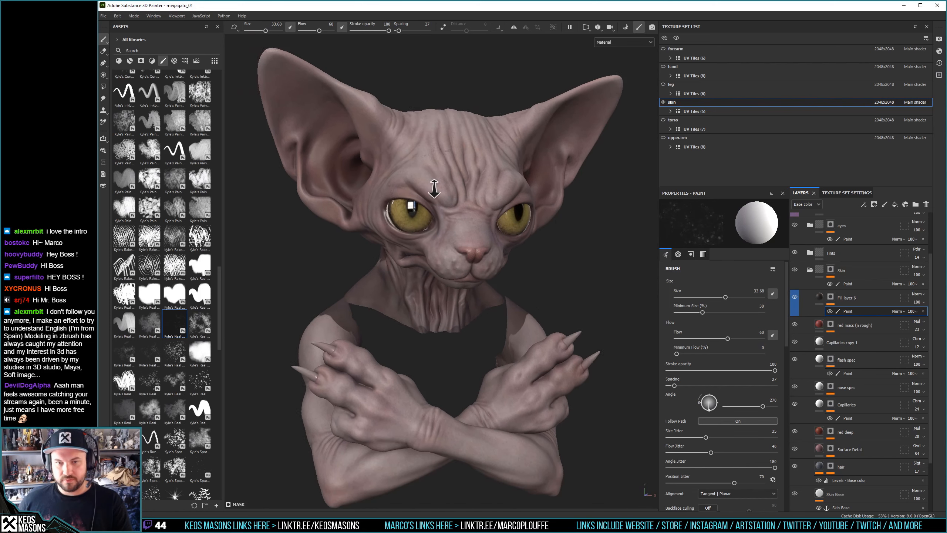
alt+right_drag(434, 190, 500, 198)
mouse_move(500, 198)
ctrl+right_down()
mouse_move(481, 195)
mouse_move(460, 122)
ctrl+right_up()
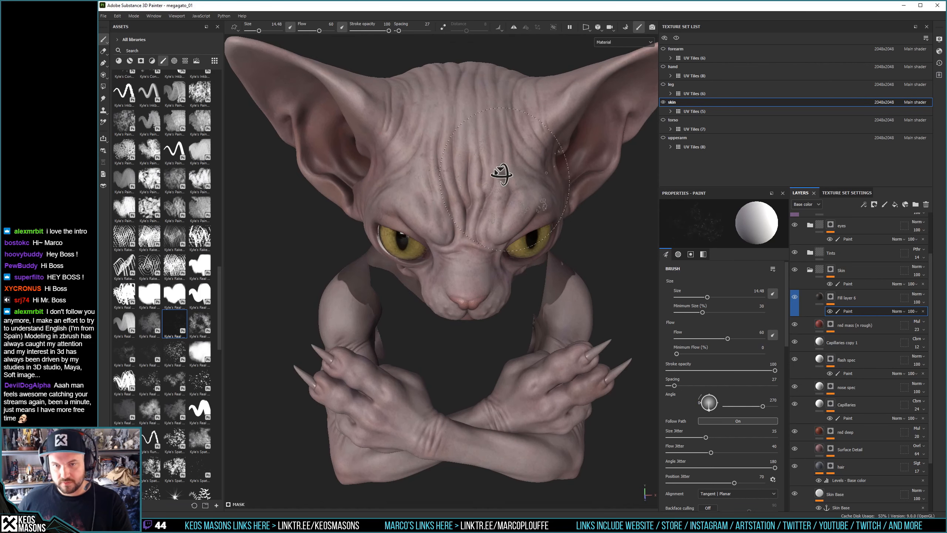
Reduce the brush to size 9.04 and speckle the cat's muzzle, cheeks and neck
alt+drag(495, 178, 510, 159)
alt+middle_drag(509, 158, 479, 208)
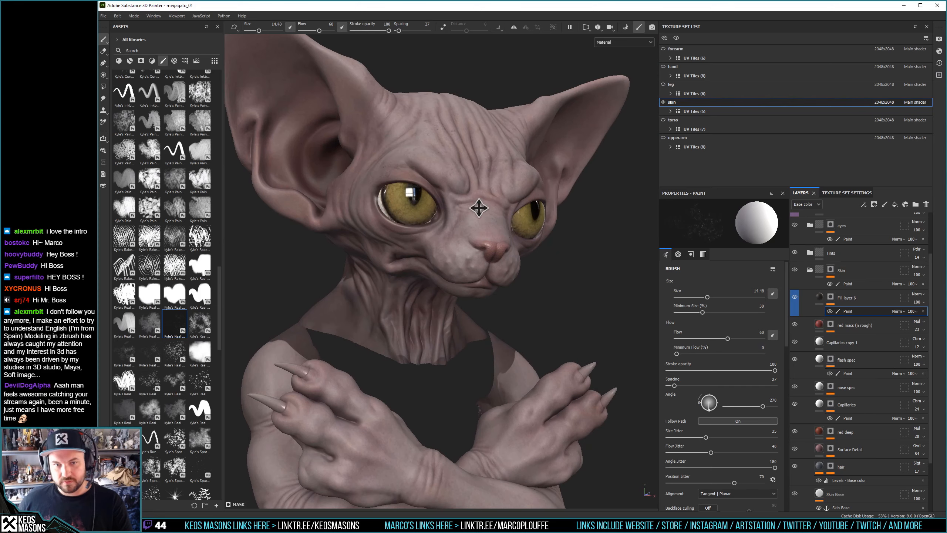
mouse_move(478, 208)
alt+mouse_down()
mouse_move(423, 177)
mouse_move(441, 211)
alt+mouse_up()
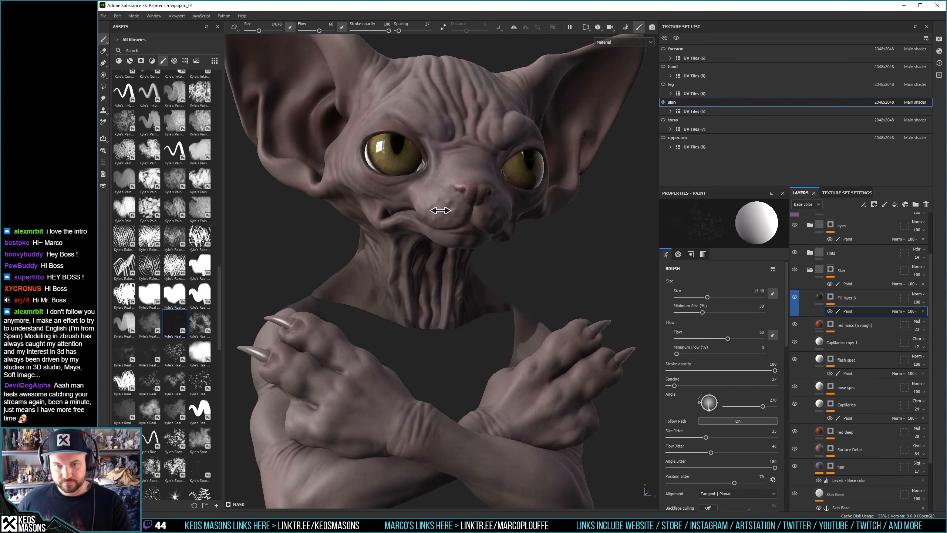
shift+right_drag(440, 210, 449, 204)
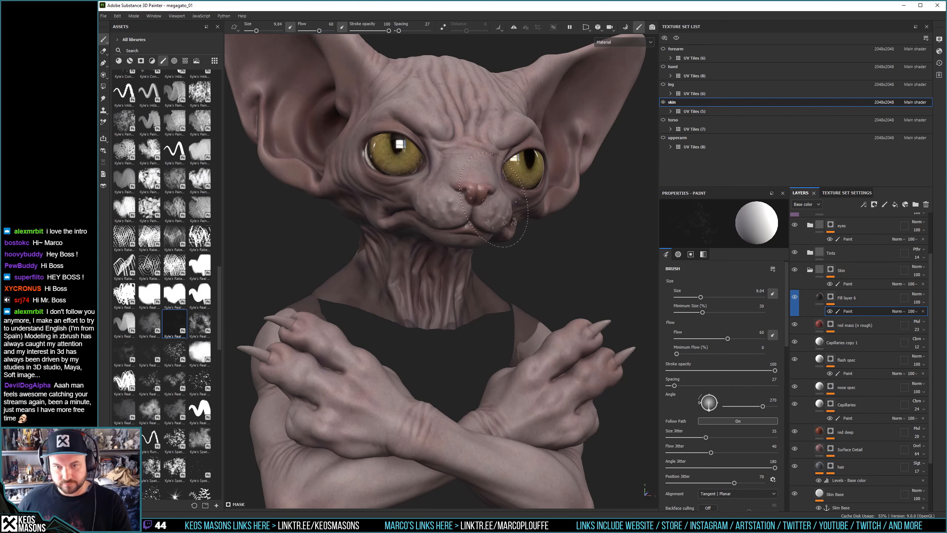
mouse_move(494, 199)
alt+mouse_down()
mouse_move(459, 243)
mouse_move(443, 212)
mouse_move(493, 194)
mouse_move(396, 199)
alt+mouse_up()
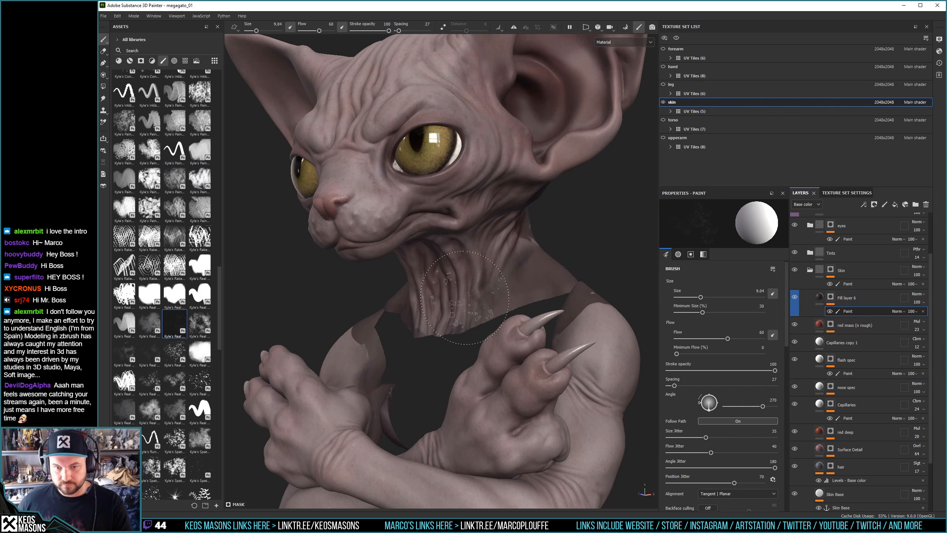
mouse_move(465, 298)
alt+mouse_down()
mouse_move(546, 300)
mouse_move(436, 183)
alt+mouse_up()
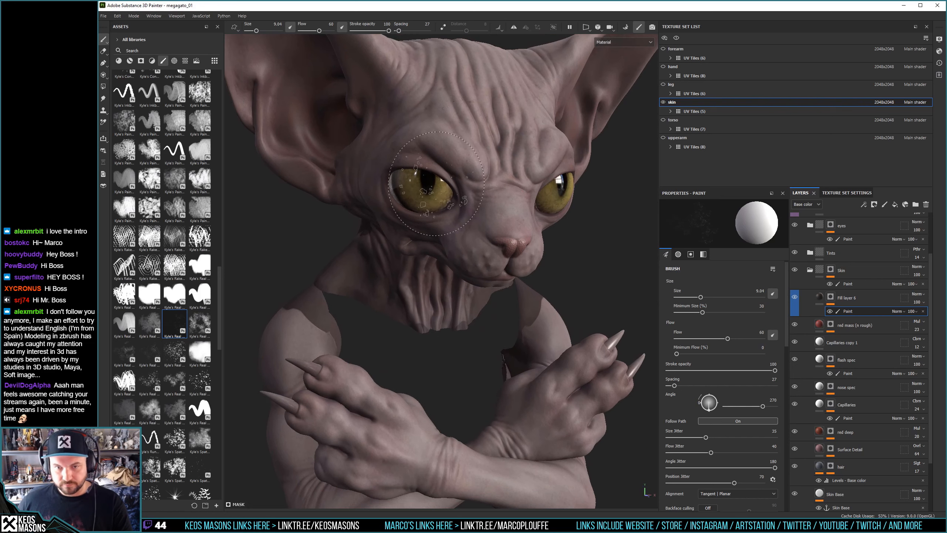
Turn on symmetry and speckle the side of the face, the ears and the back of the head
click(515, 27)
mouse_move(438, 203)
alt+mouse_down()
mouse_move(414, 144)
mouse_move(386, 148)
mouse_move(389, 140)
mouse_move(416, 213)
mouse_move(419, 204)
alt+mouse_up()
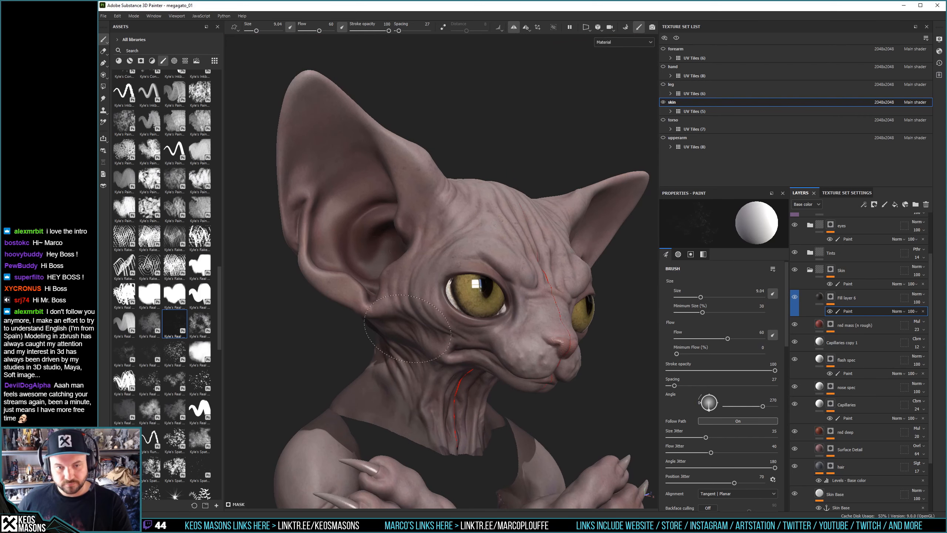
mouse_move(335, 344)
alt+mouse_down()
mouse_move(458, 245)
mouse_move(467, 261)
mouse_move(449, 247)
mouse_move(435, 201)
alt+mouse_up()
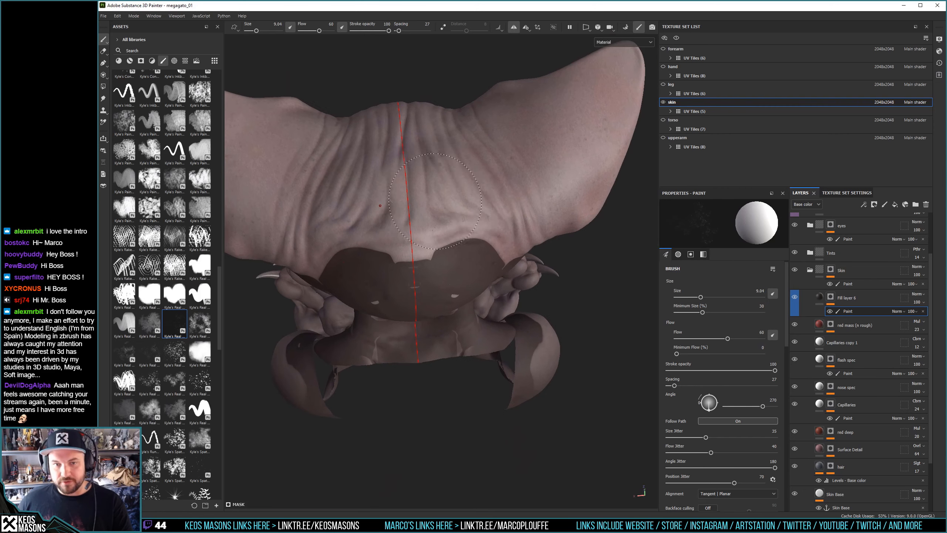
Turn off symmetry and speckle the back and top of the head without mirroring
click(514, 27)
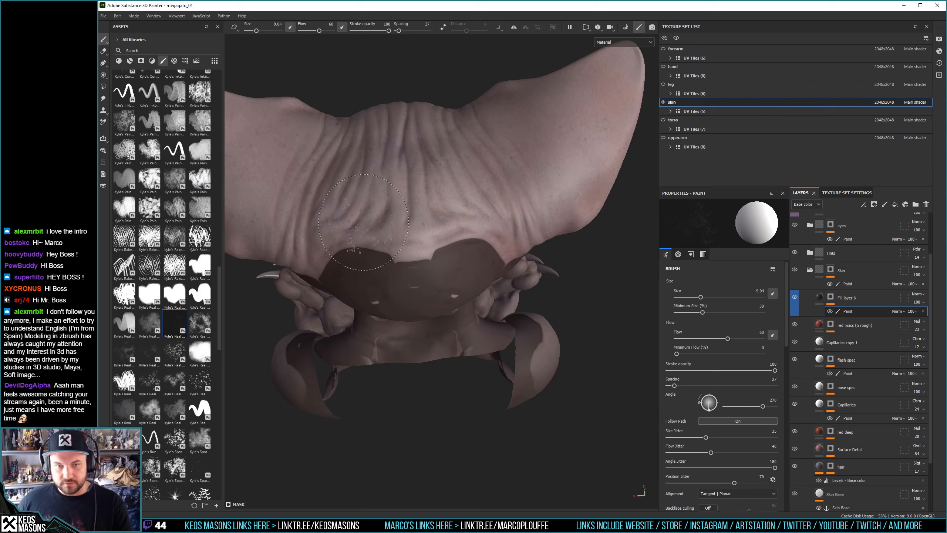
alt+drag(364, 222, 461, 212)
shift+right_drag(461, 212, 364, 183)
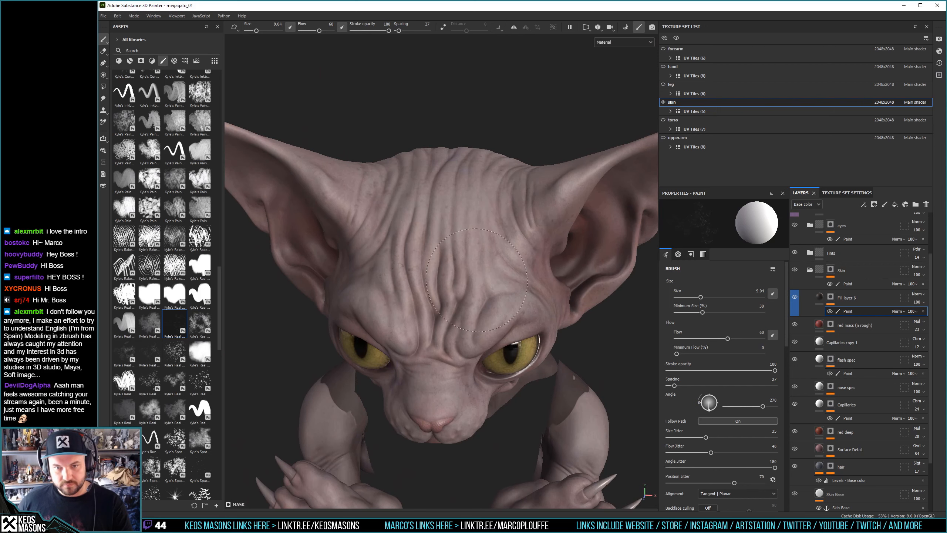
Set the brush size to 7.88 and add finer speckles to the front and inside of both ears
alt+drag(427, 269, 420, 268)
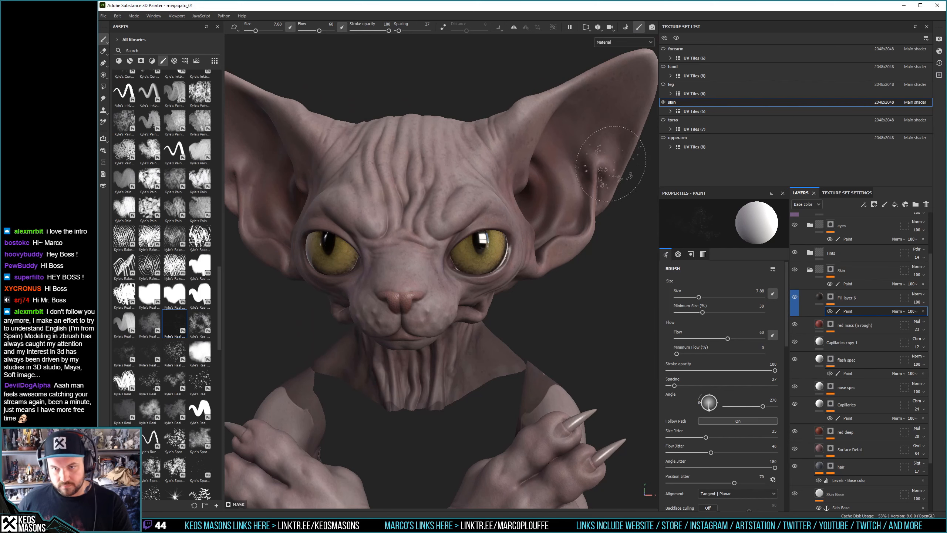
alt+drag(298, 163, 488, 196)
shift+right_drag(487, 196, 479, 195)
ctrl+right_drag(442, 108, 453, 107)
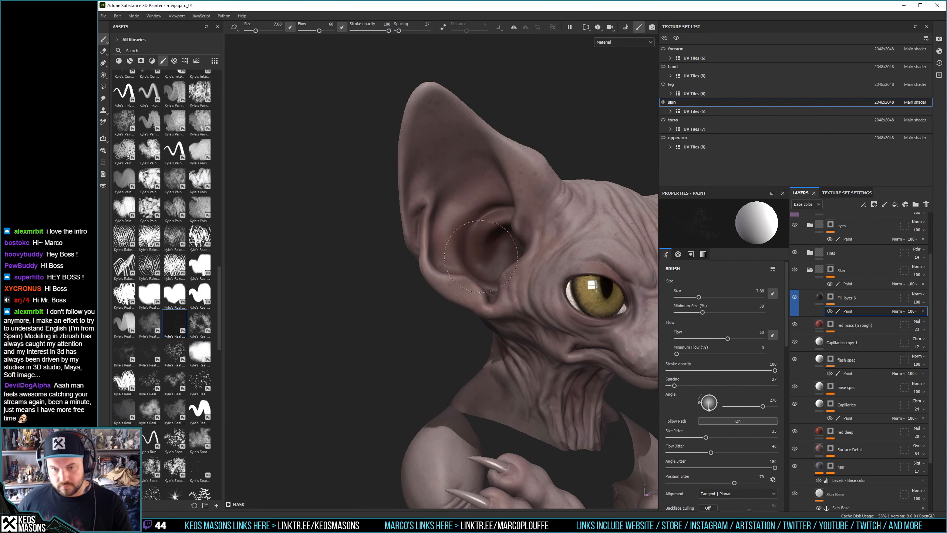
alt+drag(538, 302, 427, 309)
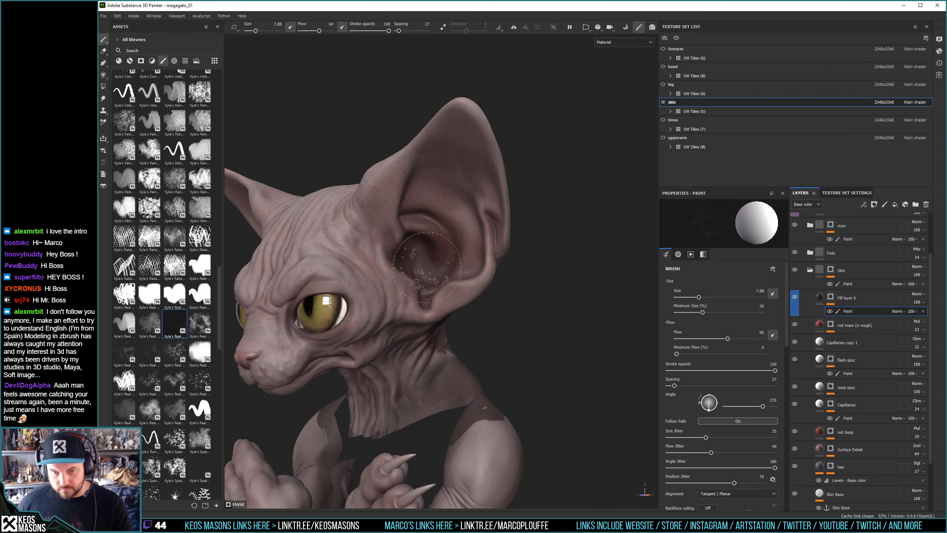
alt+drag(422, 301, 483, 305)
alt+middle_drag(483, 304, 494, 246)
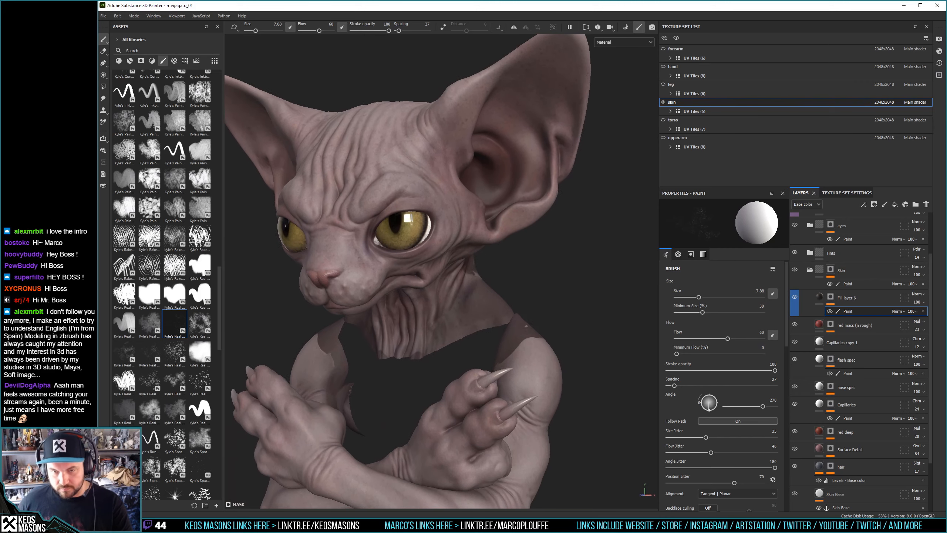
Move Fill layer 6 with its painted mask below Surface Detail, directly above the hair layer
alt+drag(493, 247, 464, 244)
alt+right_drag(465, 244, 481, 239)
alt+middle_drag(481, 238, 463, 296)
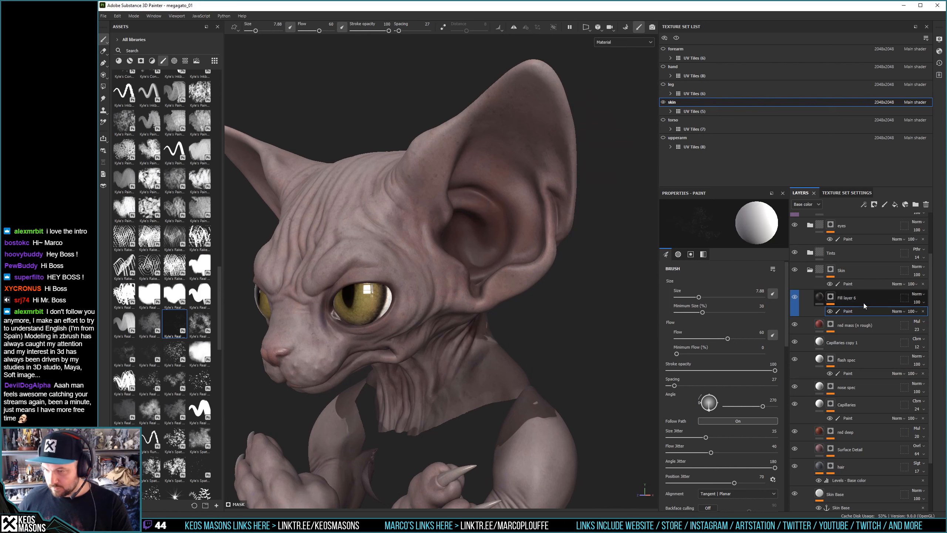
drag(857, 297, 869, 459)
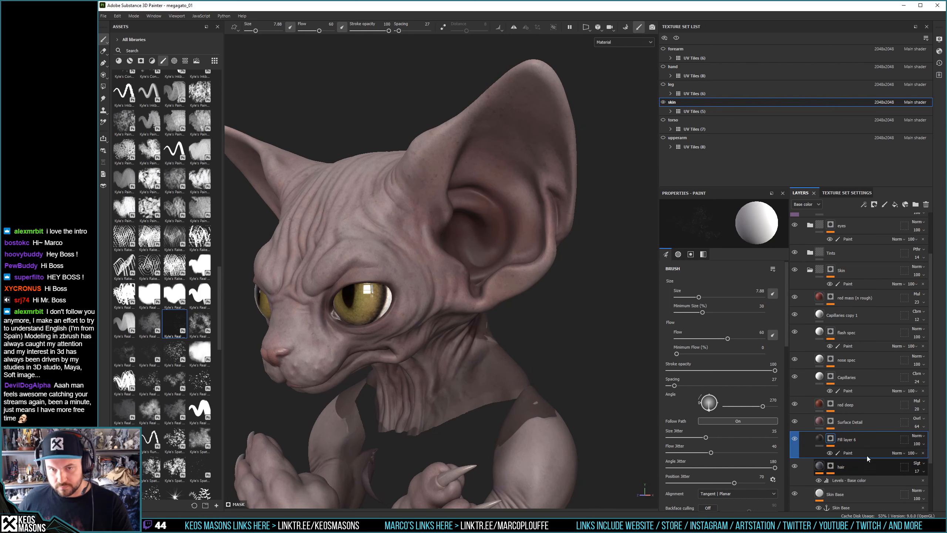
Set the brush size to 10.28 and speckle the front of the crossed forearms and paws in Fill layer 6's mask
alt+drag(336, 283, 601, 219)
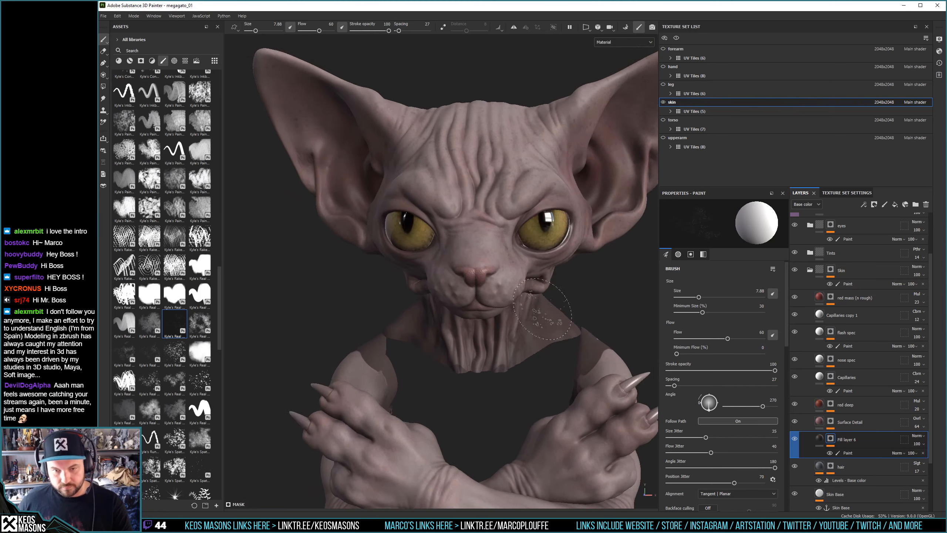
ctrl+alt+drag(484, 462, 445, 283)
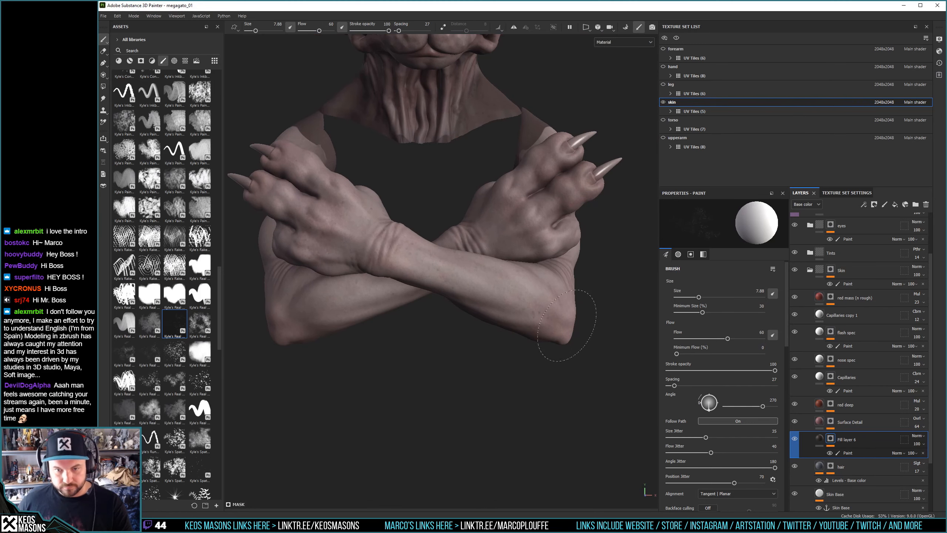
ctrl+right_drag(578, 179, 592, 180)
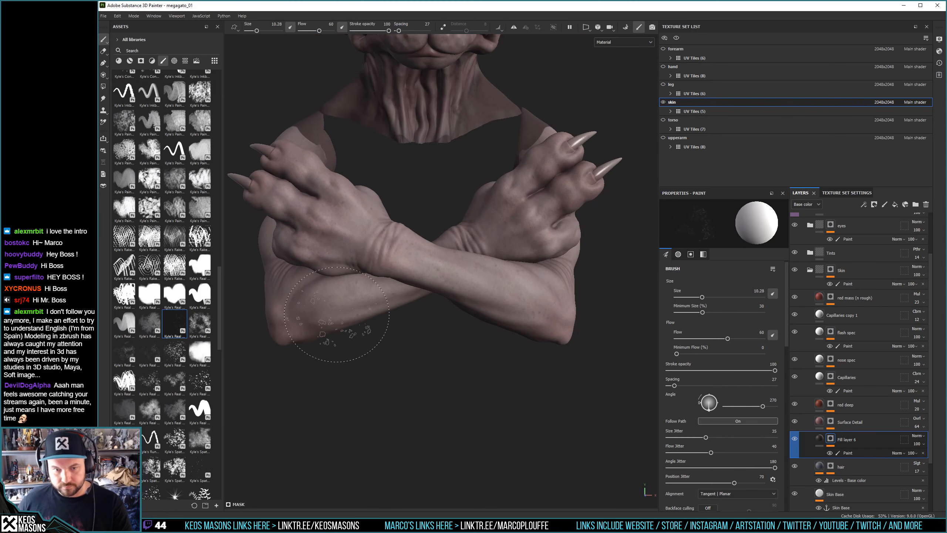
ctrl+alt+drag(351, 286, 511, 304)
alt+right_drag(440, 269, 458, 290)
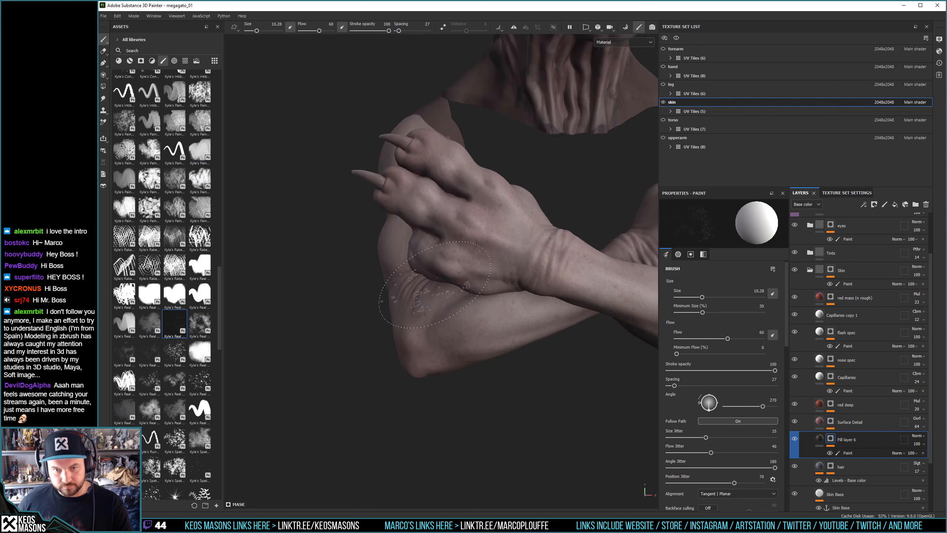
alt+drag(373, 277, 429, 268)
alt+right_drag(429, 268, 416, 254)
mouse_move(422, 298)
ctrl+alt+mouse_down()
mouse_move(414, 242)
mouse_move(393, 286)
ctrl+alt+mouse_up()
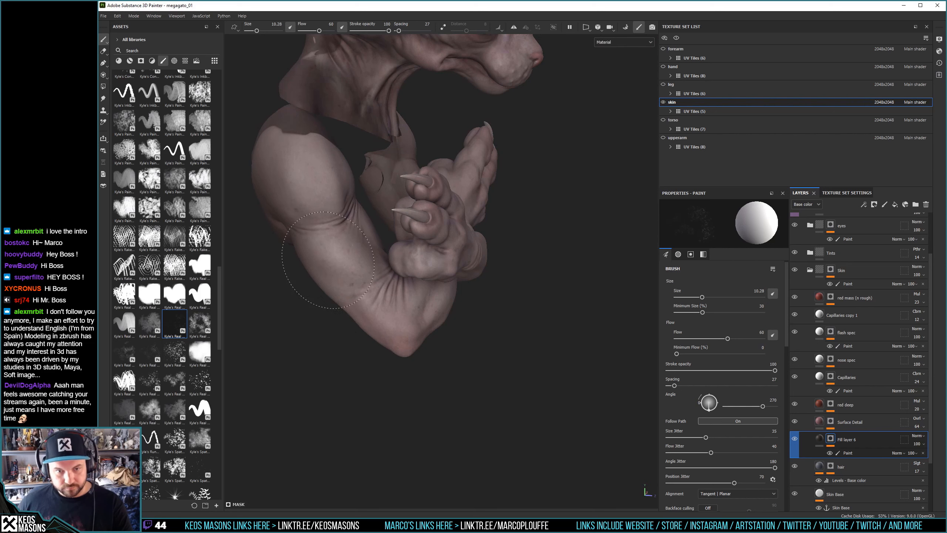
Speckle the outer sides of both arms and rotate the environment lighting to check them
mouse_move(329, 276)
alt+mouse_down()
mouse_move(401, 254)
mouse_move(429, 312)
mouse_move(419, 203)
mouse_move(402, 186)
alt+mouse_up()
alt+drag(415, 304, 437, 289)
shift+right_drag(437, 290, 485, 299)
alt+drag(369, 364, 533, 351)
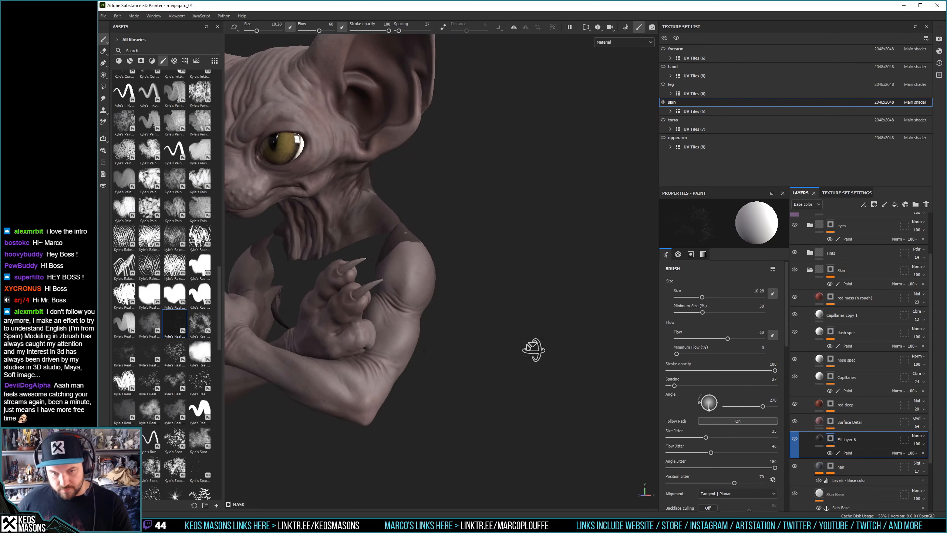
alt+middle_drag(365, 344, 446, 324)
alt+right_drag(446, 324, 463, 317)
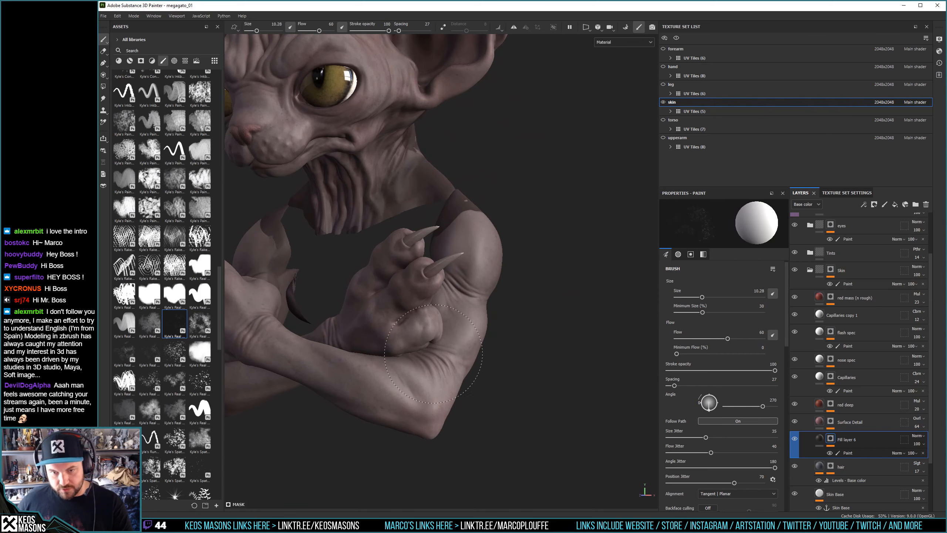
alt+drag(433, 354, 466, 308)
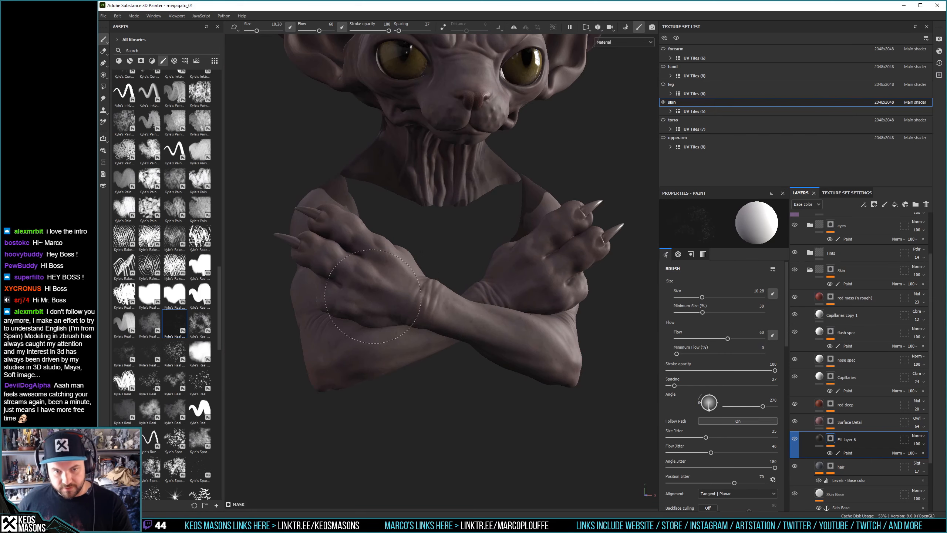
shift+right_drag(373, 296, 392, 315)
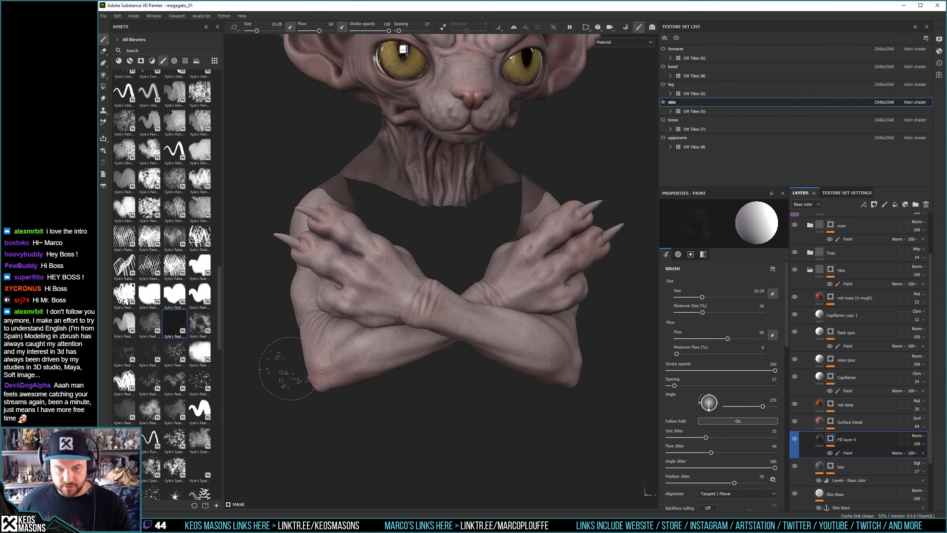
Set the brush size to 6.8 and add finer speckles to the side of the face around the eye and cheek
alt+right_drag(490, 236, 479, 251)
alt+middle_drag(479, 252, 451, 284)
mouse_move(451, 283)
alt+mouse_down()
mouse_move(442, 309)
mouse_move(449, 284)
alt+mouse_up()
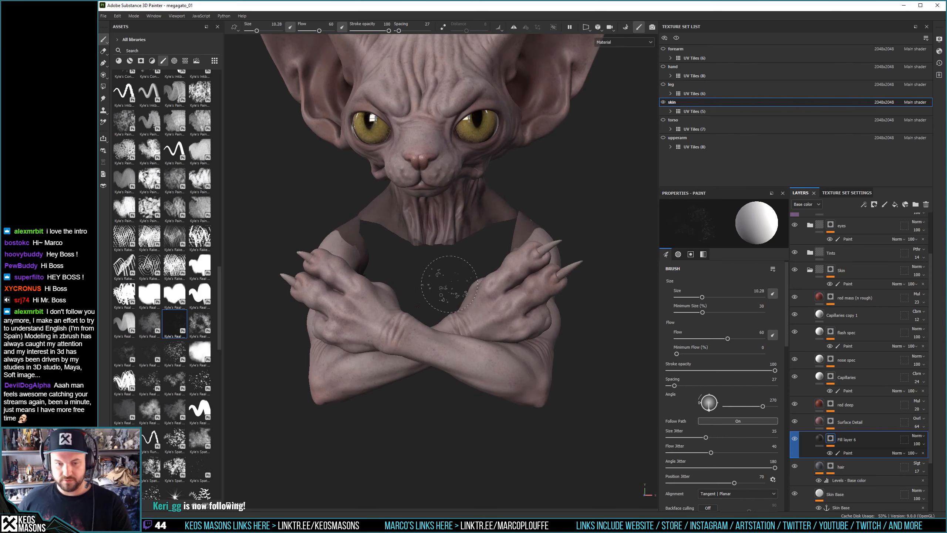
alt+middle_drag(451, 209, 436, 340)
alt+right_drag(437, 340, 403, 328)
alt+middle_drag(403, 323, 415, 285)
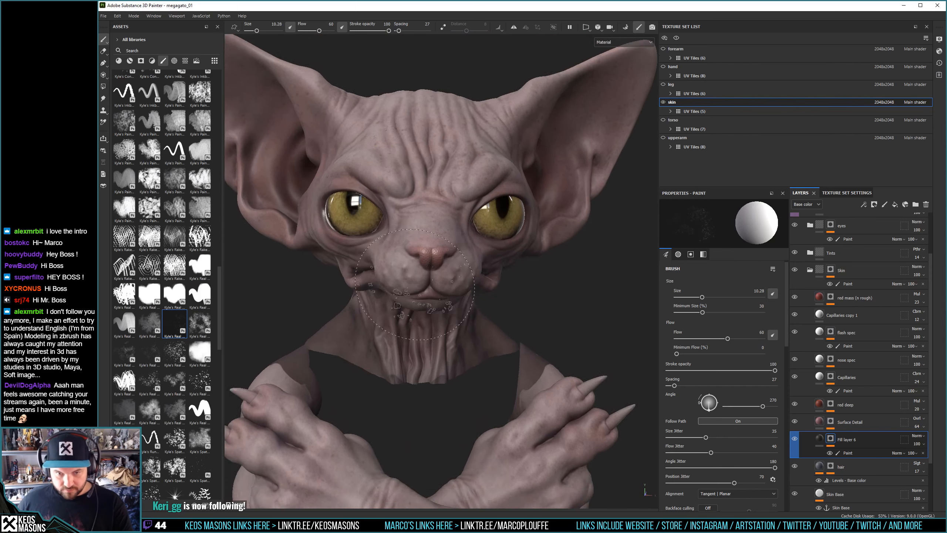
alt+drag(415, 285, 351, 264)
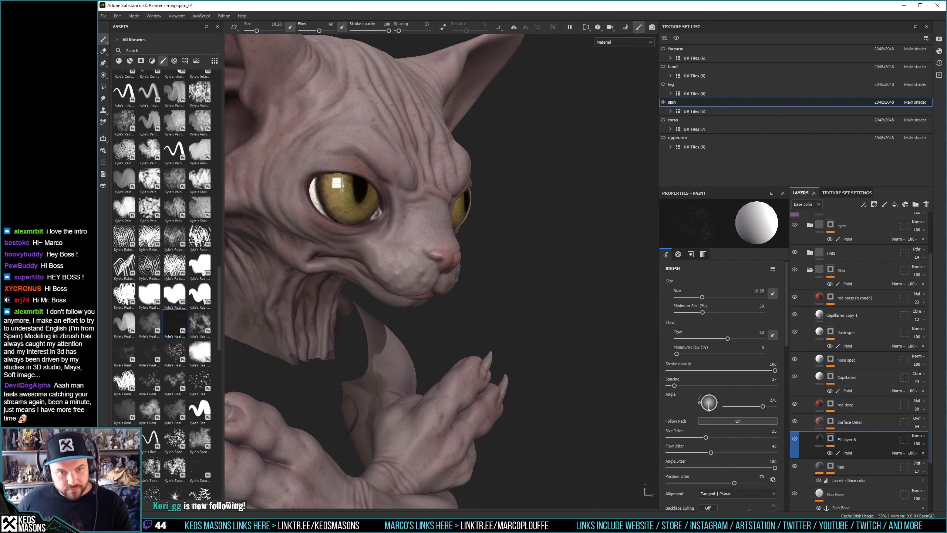
ctrl+right_drag(324, 193, 308, 198)
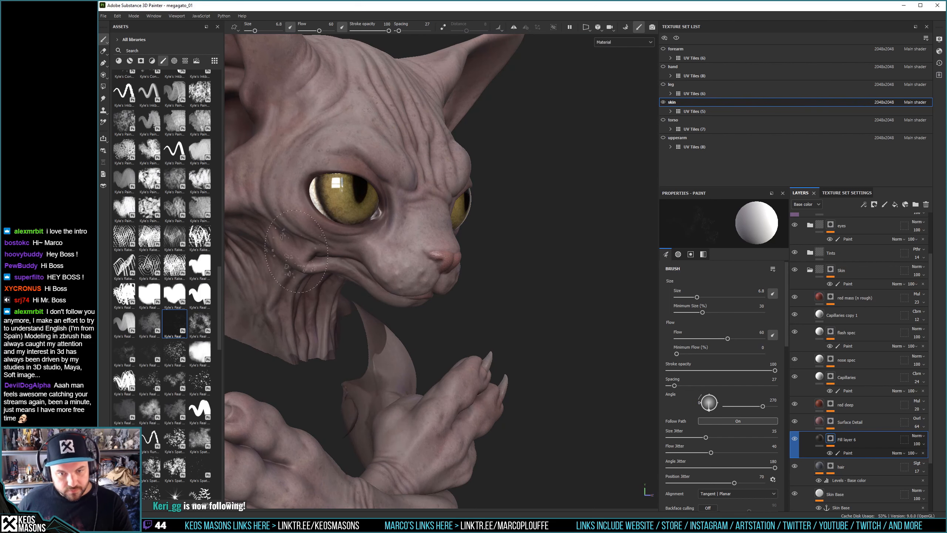
Set the brush size to 7.88 and speckle the forehead, the other side of the face and the neck
mouse_move(440, 219)
alt+mouse_down()
mouse_move(327, 243)
mouse_move(434, 228)
mouse_move(424, 249)
alt+mouse_up()
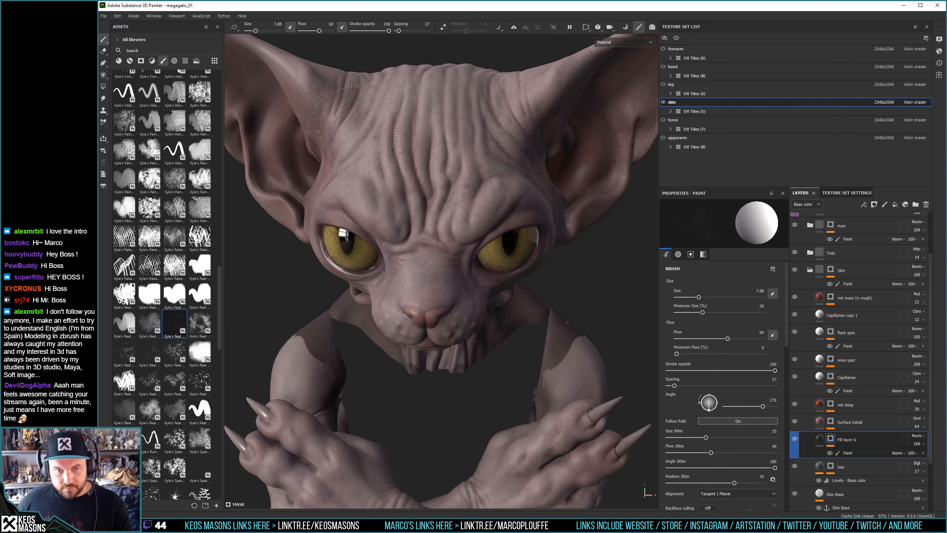
alt+drag(546, 180, 490, 212)
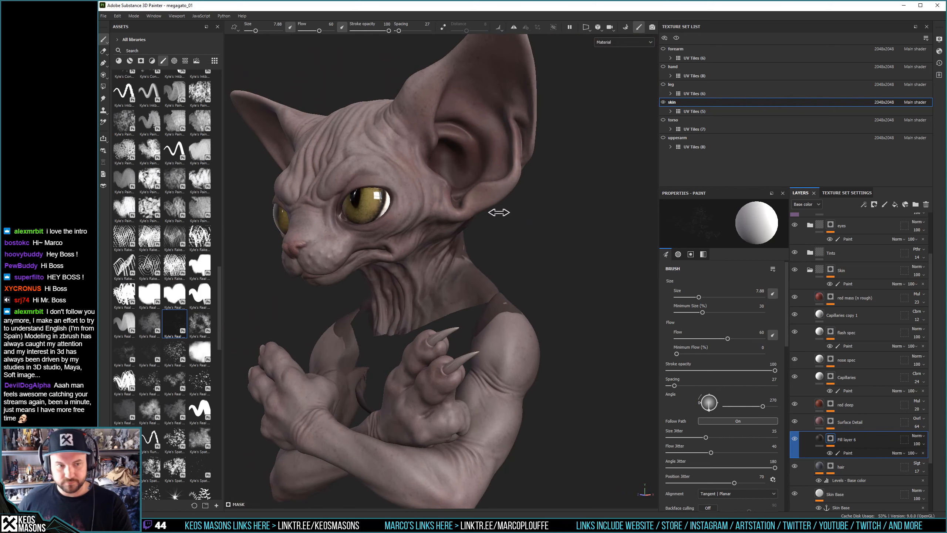
mouse_move(497, 212)
alt+right_down()
mouse_move(496, 339)
mouse_move(395, 243)
mouse_move(397, 250)
alt+right_up()
mouse_move(397, 250)
alt+mouse_down()
mouse_move(373, 262)
mouse_move(421, 271)
mouse_move(450, 239)
mouse_move(418, 248)
alt+mouse_up()
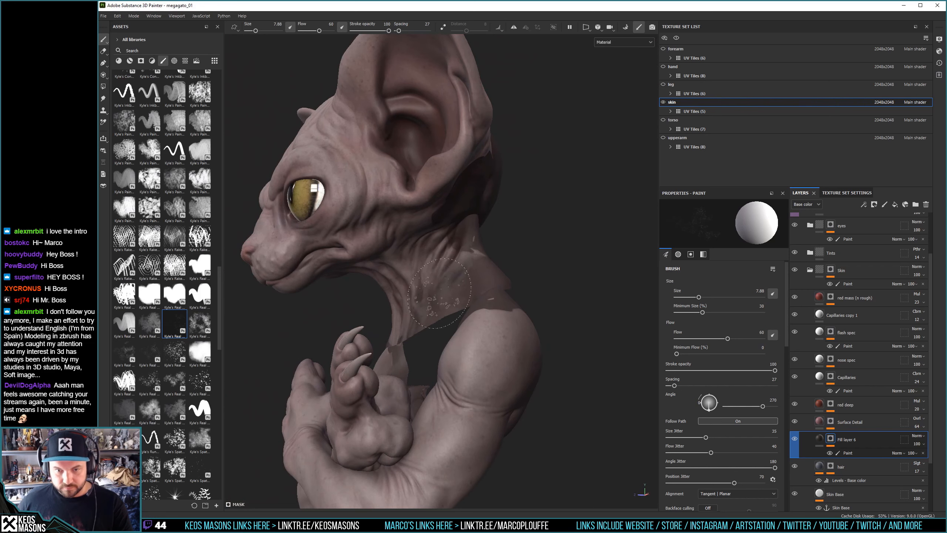
alt+drag(439, 293, 452, 302)
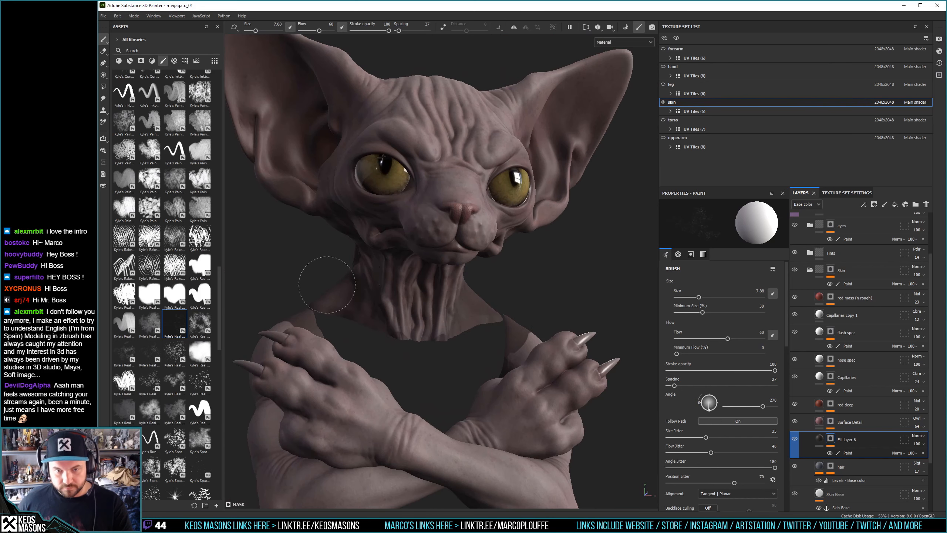
mouse_move(327, 284)
alt+mouse_down()
mouse_move(462, 238)
mouse_move(449, 246)
alt+mouse_up()
Switch to the eraser with the first textured Artistic brush preset and set its size to 8.25
key(e)
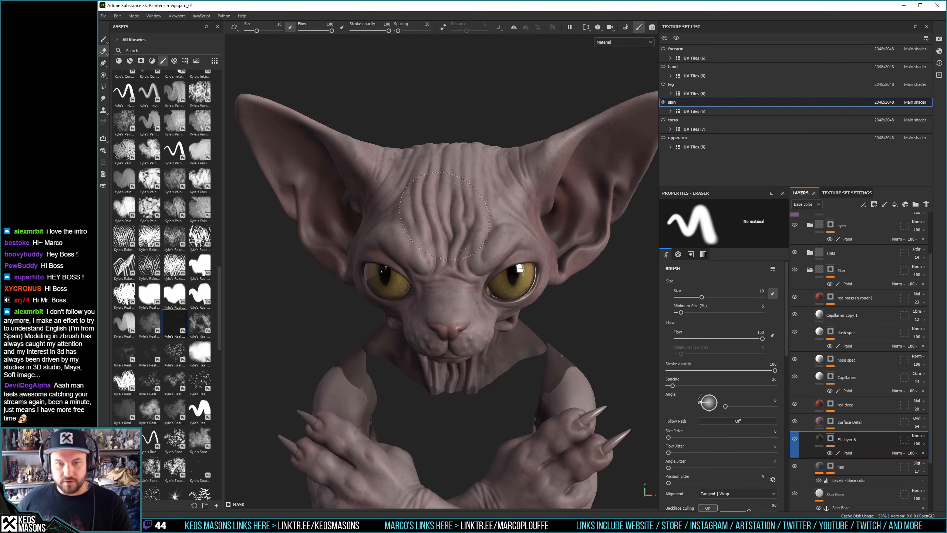
mouse_move(317, 135)
alt+mouse_down()
mouse_move(437, 191)
mouse_move(411, 180)
alt+mouse_up()
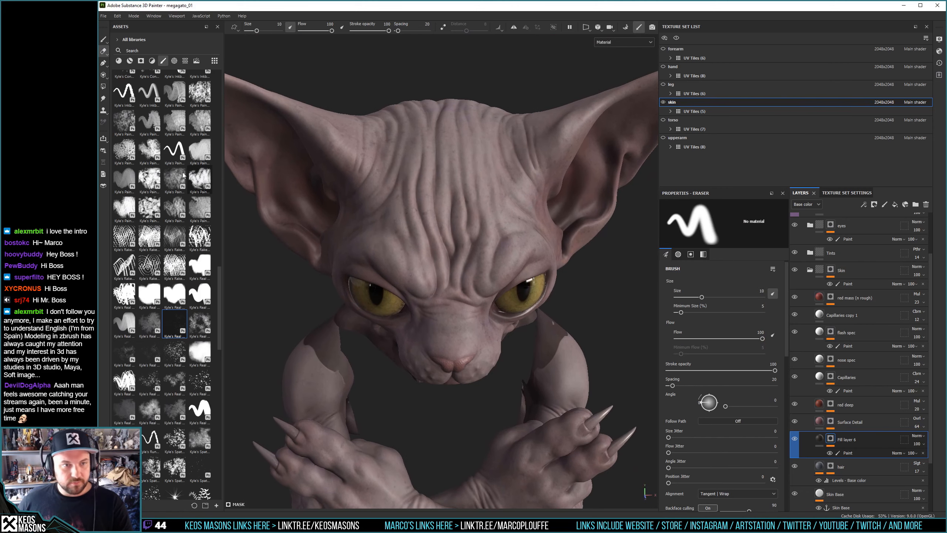
scroll(183, 144, up, 15)
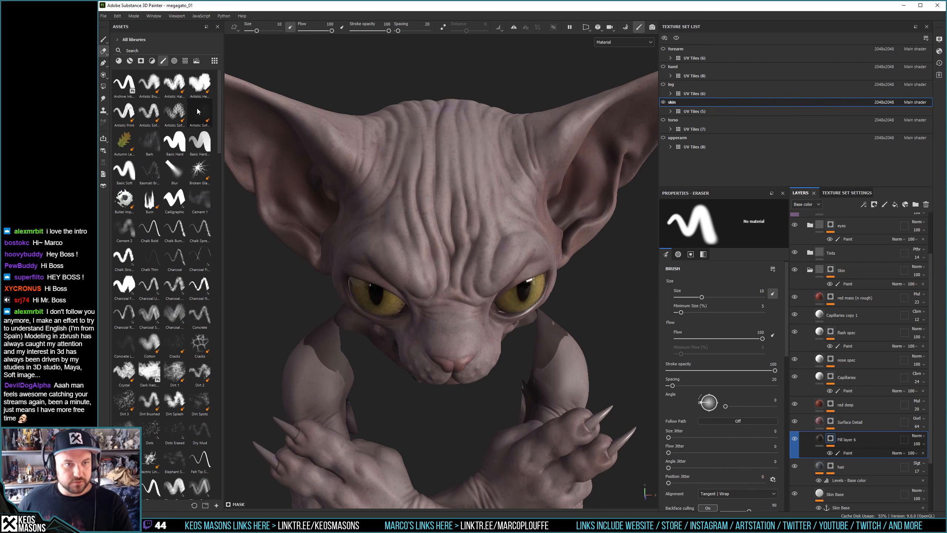
click(155, 85)
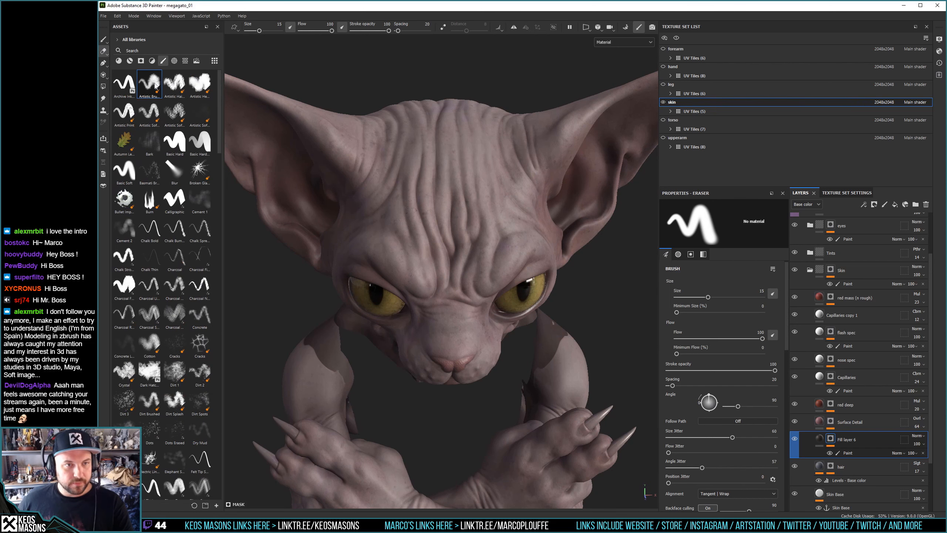
alt+drag(470, 186, 451, 189)
ctrl+right_drag(451, 188, 446, 187)
alt+drag(444, 187, 452, 195)
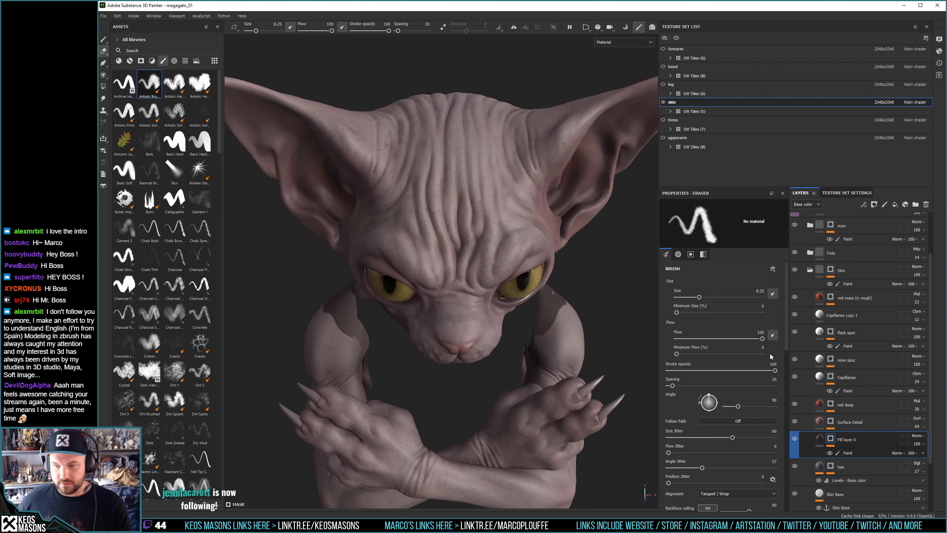
Display Fill layer 6's mask on the model and compare it with the Paint effect shown and hidden
alt+click(831, 439)
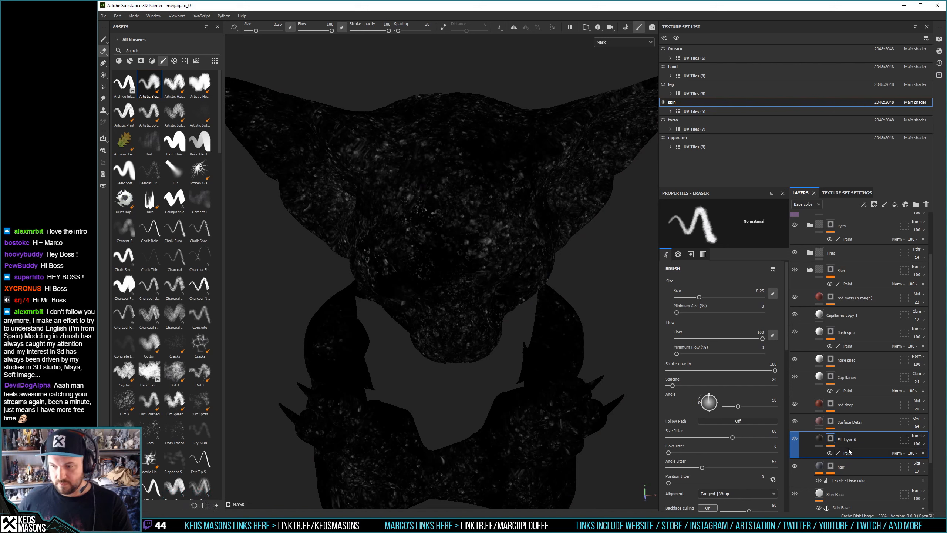
click(830, 453)
click(830, 453)
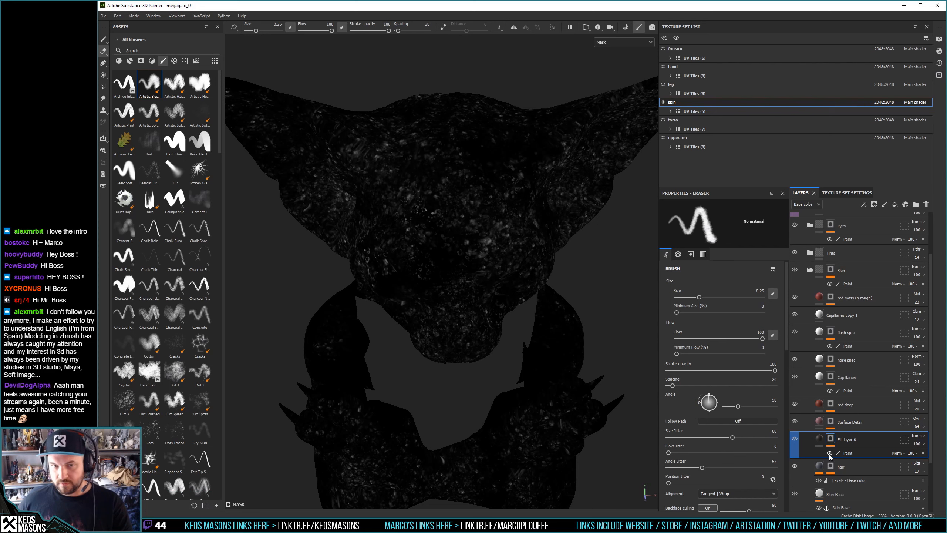
click(830, 453)
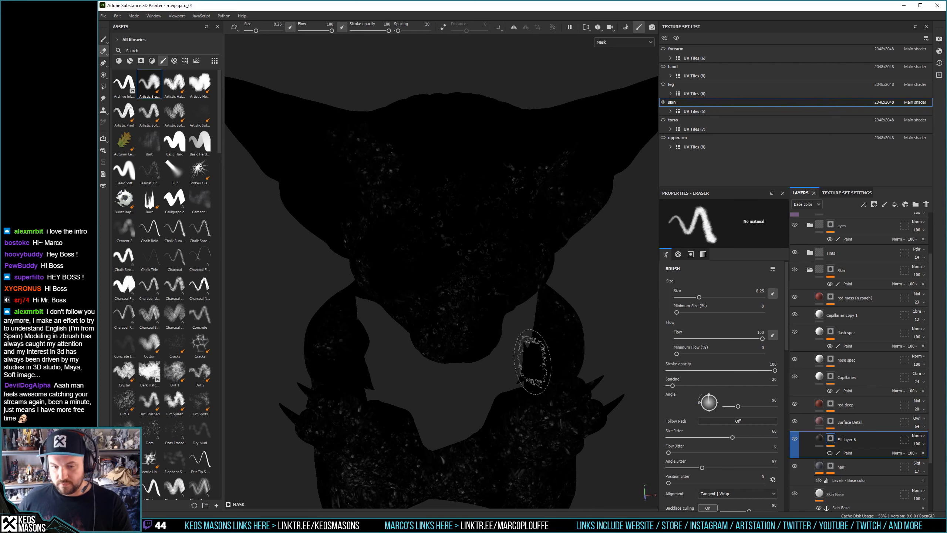
alt+drag(533, 363, 474, 332)
alt+middle_drag(474, 332, 456, 290)
alt+right_drag(481, 294, 485, 317)
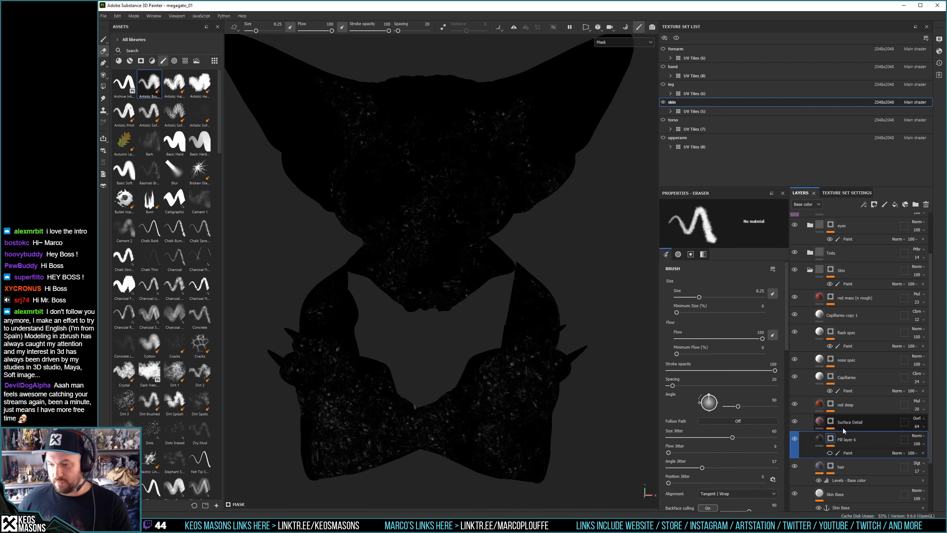
click(831, 453)
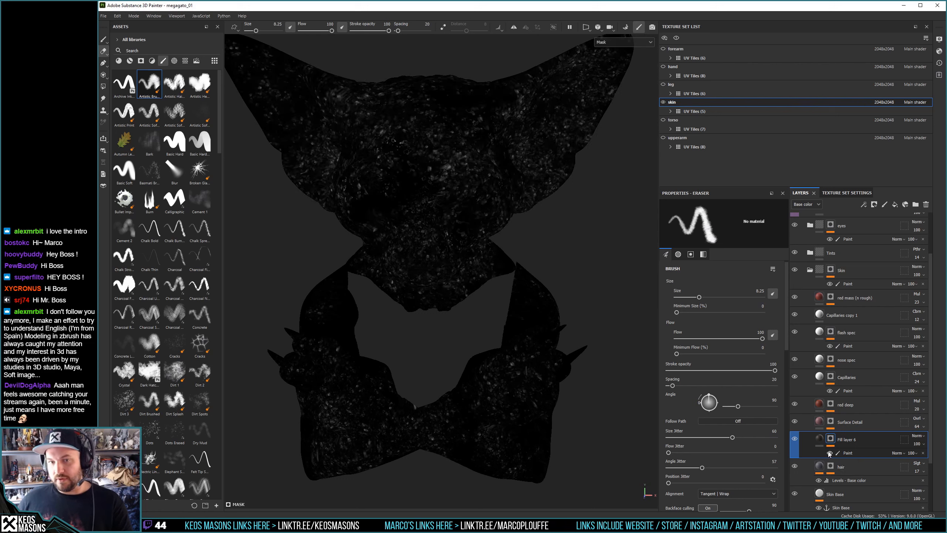
click(830, 453)
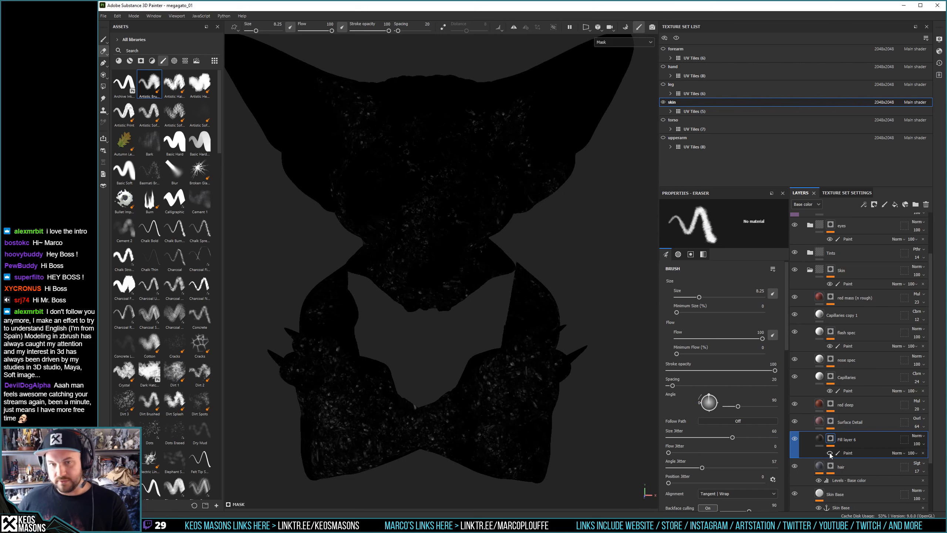
click(830, 453)
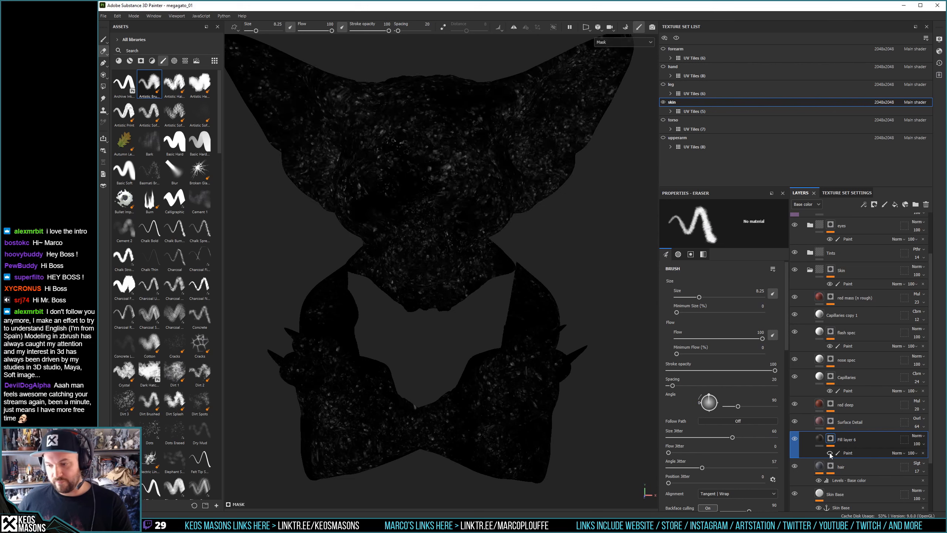
Delete the Paint effect from Fill layer 6's mask
click(830, 453)
click(923, 454)
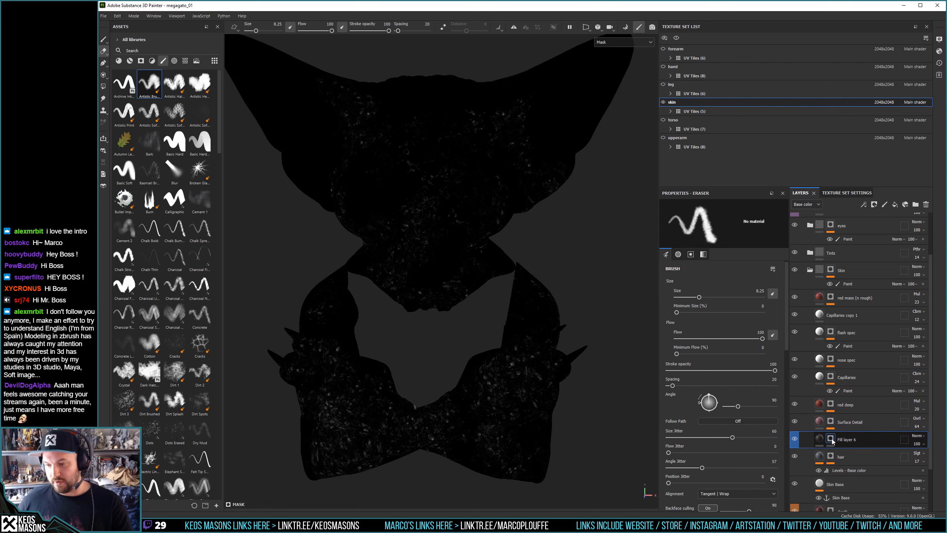
scroll(423, 159, up, 1)
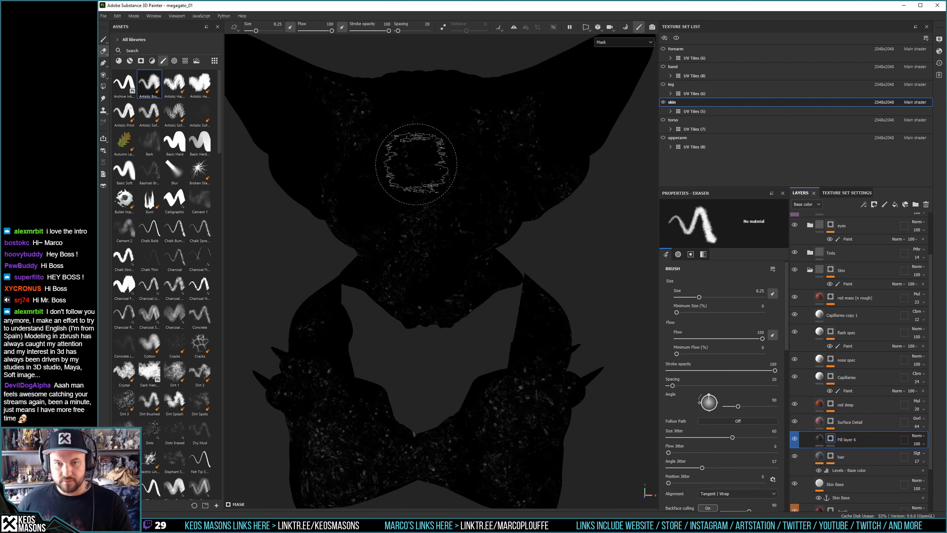
Speckle the forehead with the paint brush at size 10.28 and return the viewport from mask to material display
key(1)
mouse_move(417, 165)
mouse_down()
mouse_move(431, 135)
mouse_move(469, 113)
mouse_move(487, 144)
mouse_up()
mouse_move(445, 163)
ctrl+right_down()
mouse_move(456, 163)
mouse_move(403, 157)
ctrl+right_up()
key(m)
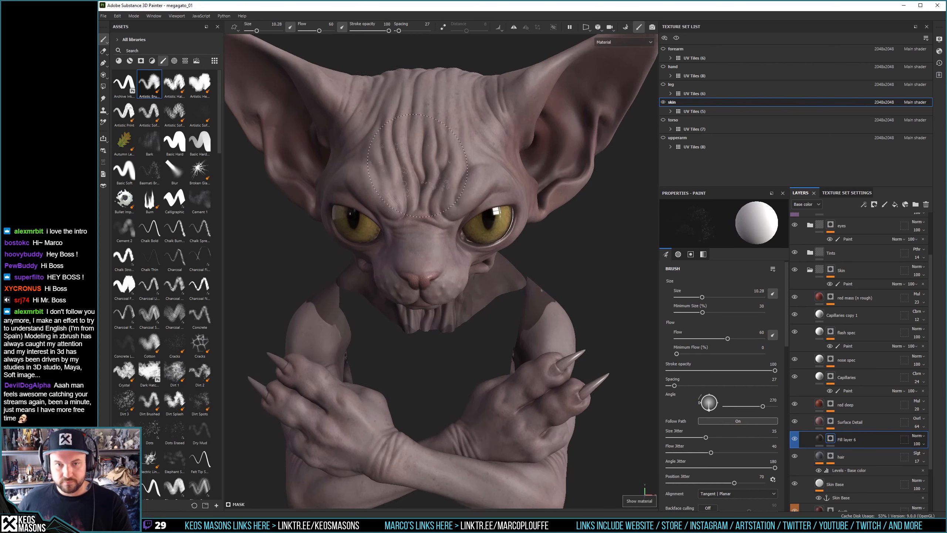
Set the brush size to 7.88 and add speckles across the forehead and the base of the ear
alt+middle_drag(363, 140, 404, 175)
alt+right_drag(404, 176, 463, 191)
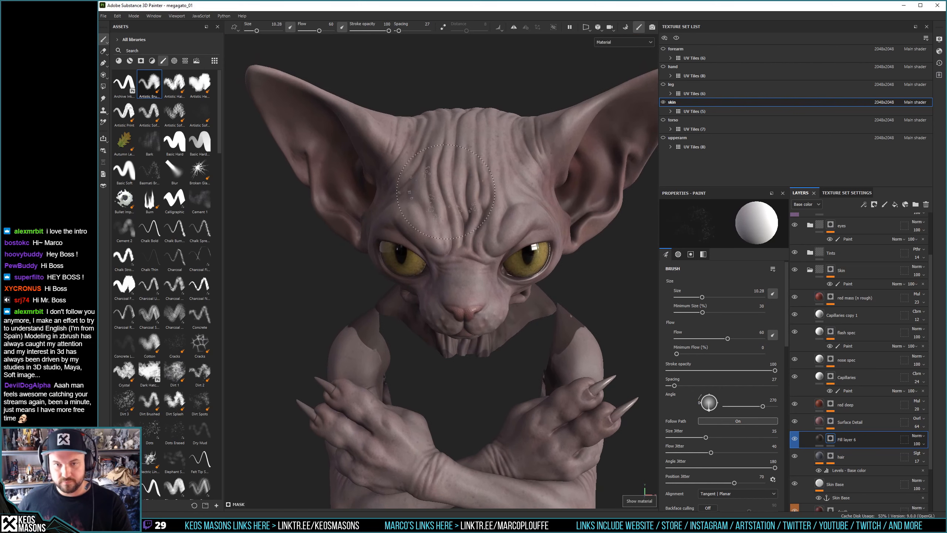
mouse_move(446, 190)
alt+mouse_down()
mouse_move(437, 186)
mouse_move(462, 198)
mouse_move(429, 192)
alt+mouse_up()
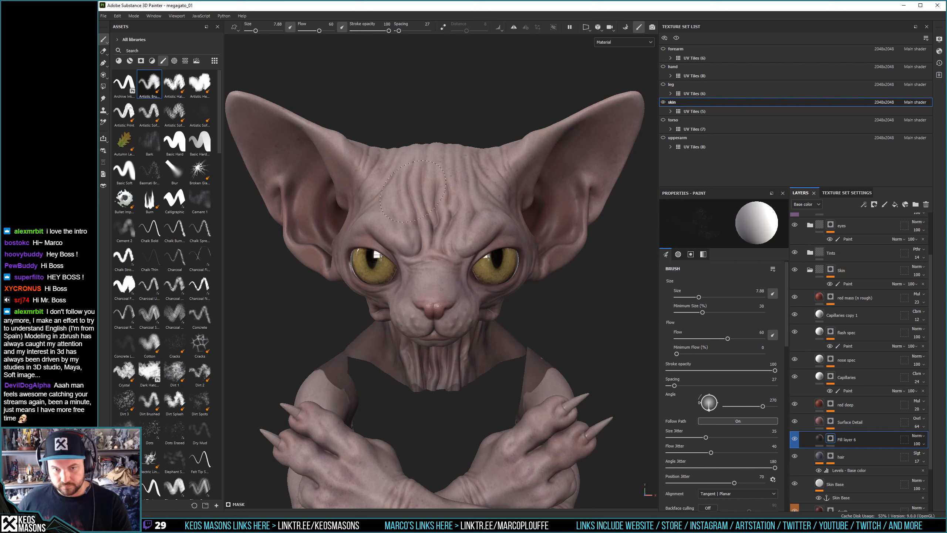
right_click(433, 267)
click(384, 154)
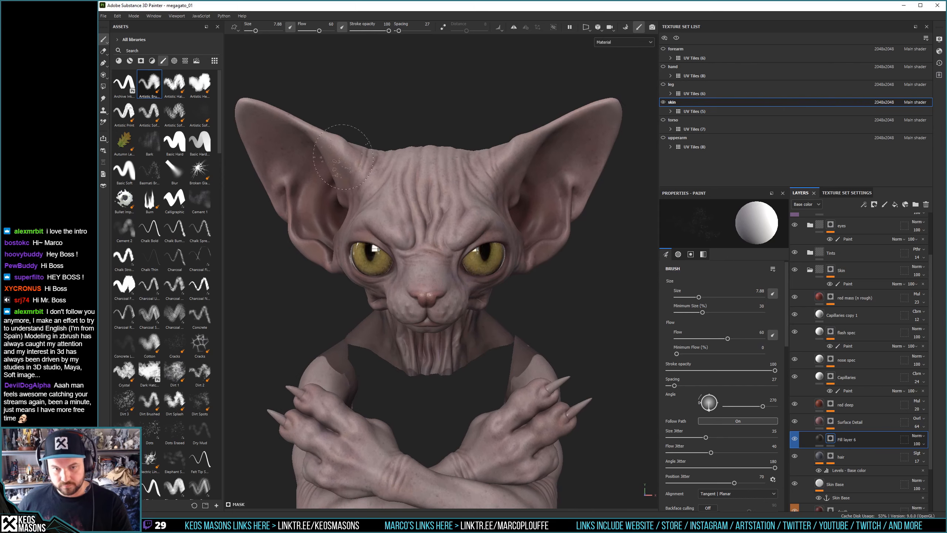
Display Fill layer 6's mask on the model and speckle the ears and the top of the head
mouse_move(314, 253)
alt+mouse_down()
mouse_move(370, 271)
mouse_move(402, 268)
alt+mouse_up()
alt+middle_drag(402, 267, 440, 206)
alt+right_drag(440, 205, 419, 248)
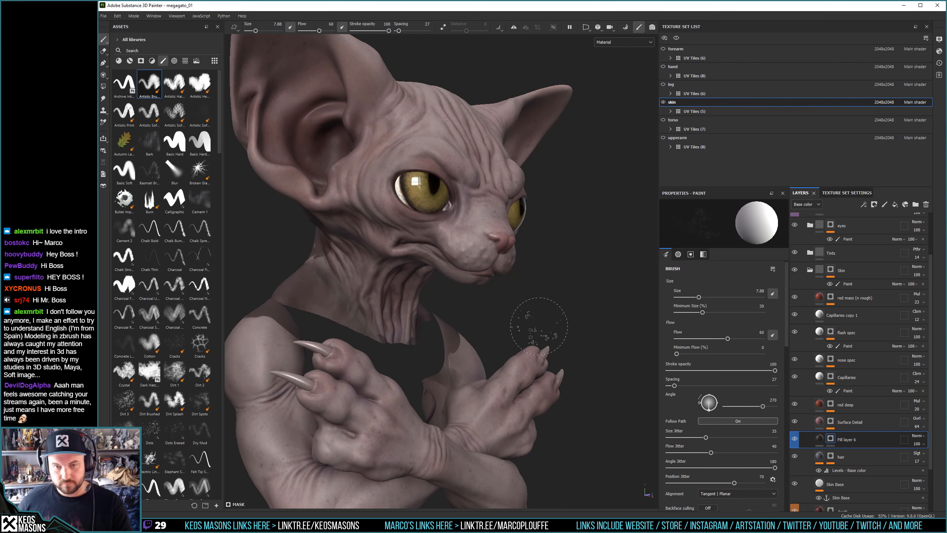
alt+click(831, 440)
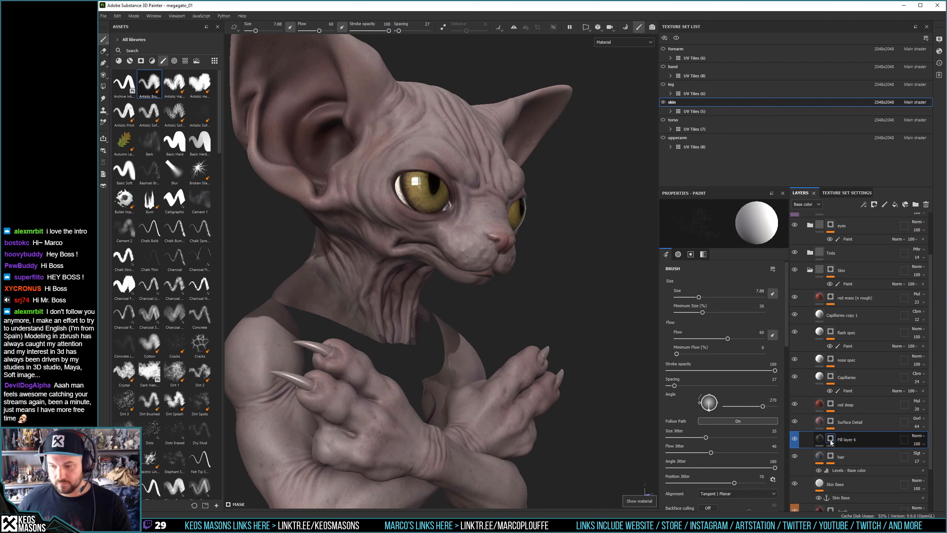
alt+drag(546, 285, 492, 304)
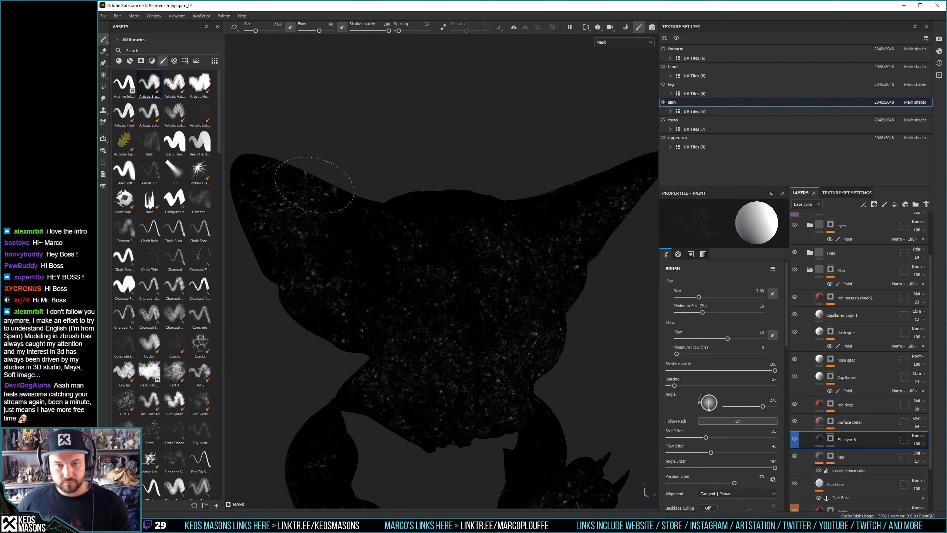
mouse_move(496, 243)
alt+mouse_down()
mouse_move(537, 224)
mouse_move(521, 216)
alt+mouse_up()
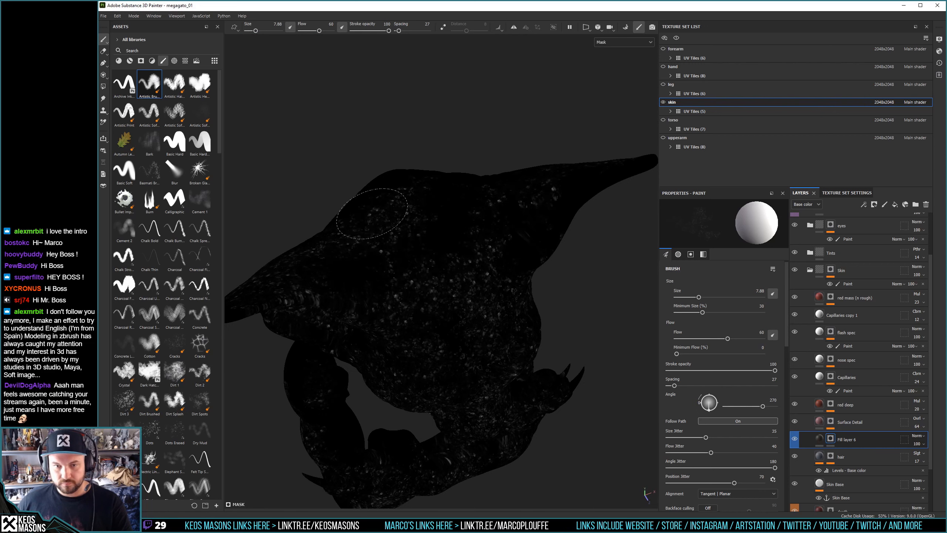
mouse_move(485, 181)
alt+middle_down()
mouse_move(434, 271)
mouse_move(429, 308)
mouse_move(529, 179)
alt+middle_up()
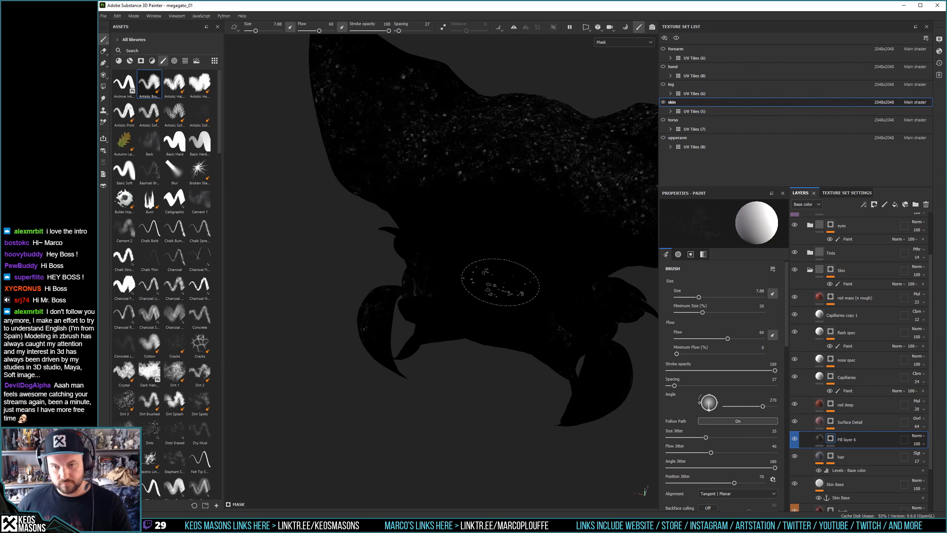
Undo the last stroke, set the brush size to 10.28 and speckle the backs of the ears and head
alt+middle_drag(496, 279, 448, 336)
key(ctrl+z)
key(bracketright)
key(bracketright)
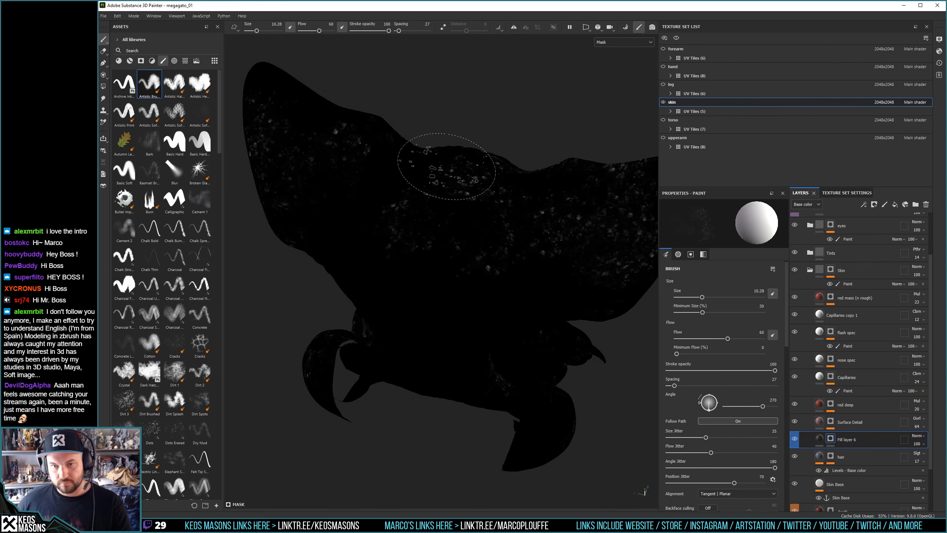
alt+drag(485, 328, 434, 285)
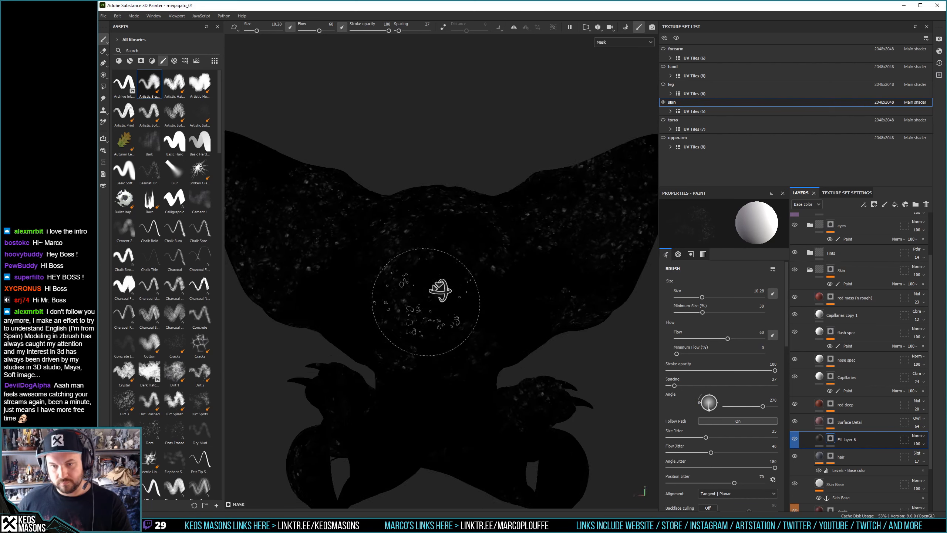
scroll(433, 286, up, 3)
alt+middle_drag(425, 388, 470, 264)
alt+drag(470, 264, 342, 277)
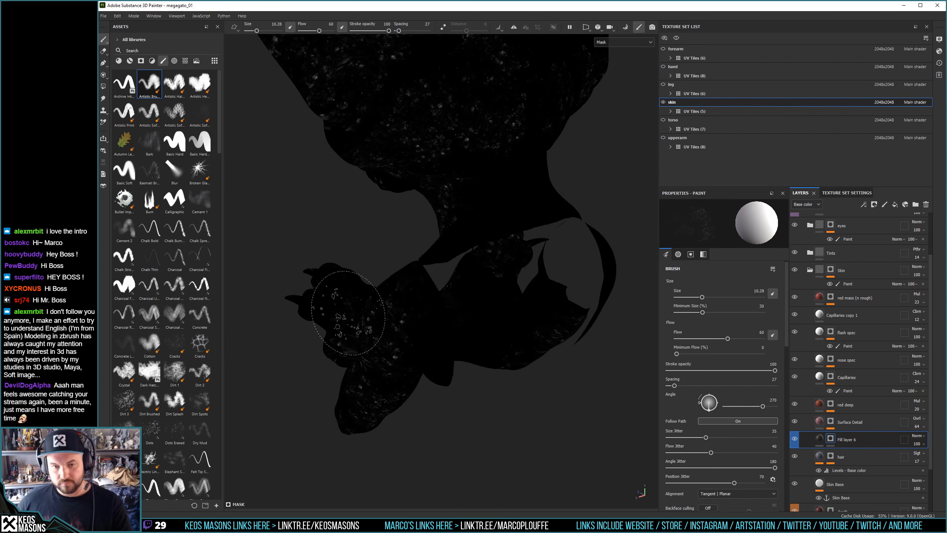
Set the brush size to 9.04, speckle the arms and hands from all sides, and return the viewport to material display
key(bracketleft)
mouse_move(466, 233)
alt+mouse_down()
mouse_move(514, 304)
mouse_move(466, 291)
mouse_move(474, 292)
alt+mouse_up()
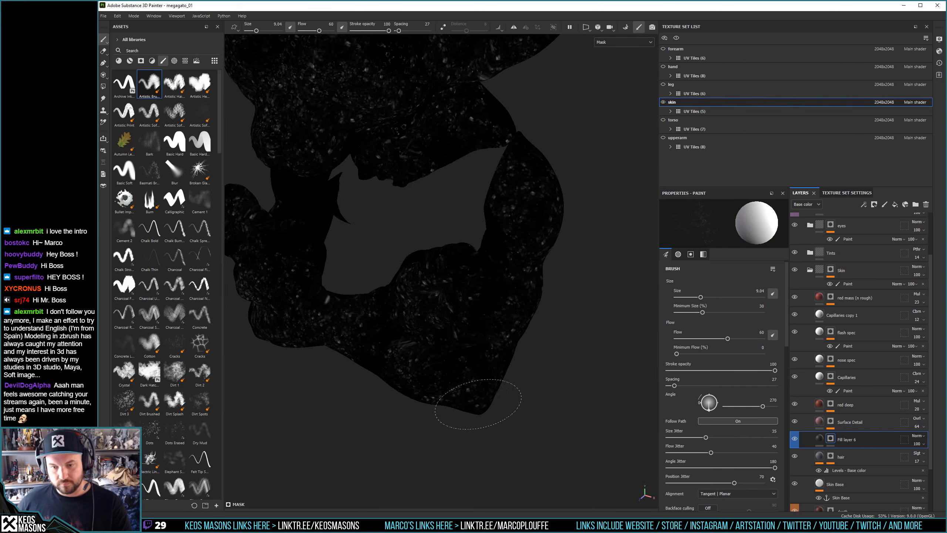
mouse_move(478, 405)
alt+mouse_down()
mouse_move(360, 250)
mouse_move(482, 266)
mouse_move(534, 229)
alt+mouse_up()
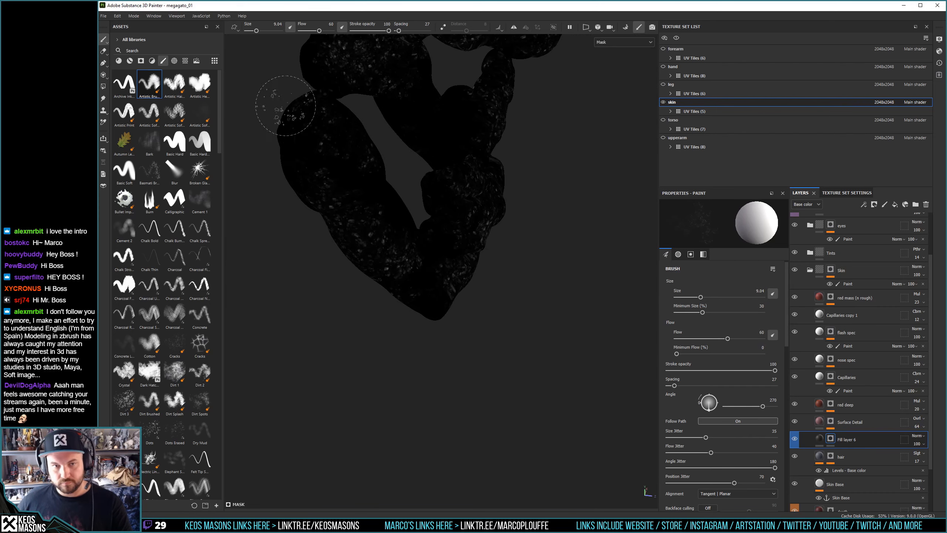
mouse_move(492, 298)
alt+mouse_down()
mouse_move(457, 265)
mouse_move(387, 270)
mouse_move(384, 253)
alt+mouse_up()
alt+drag(446, 329, 556, 254)
alt+drag(490, 268, 448, 331)
key(m)
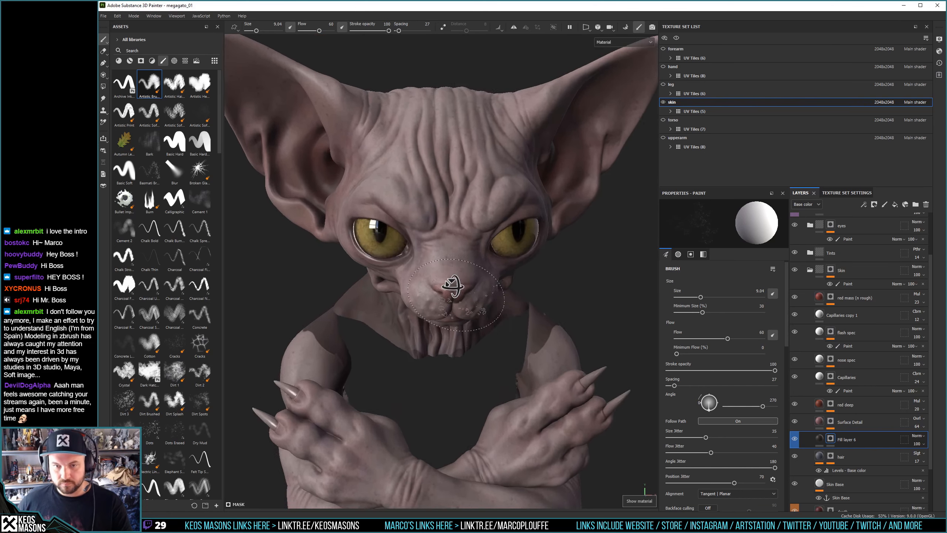
alt+right_drag(448, 332, 473, 262)
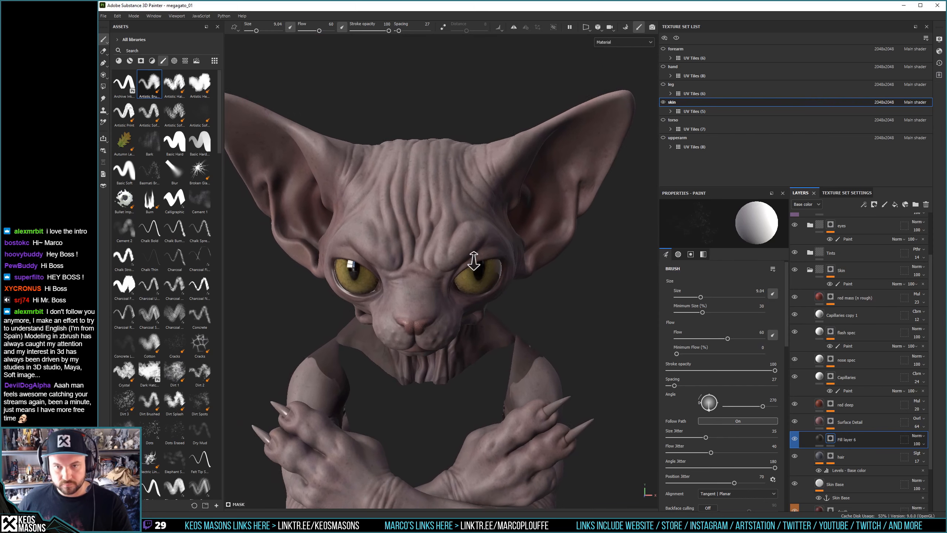
alt+drag(473, 261, 499, 277)
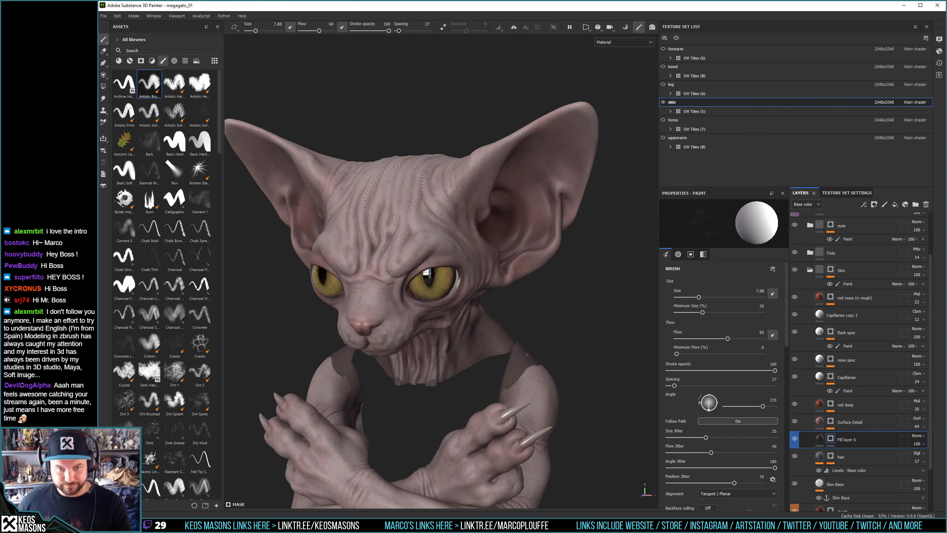
mouse_move(393, 192)
alt+mouse_down()
mouse_move(429, 269)
mouse_move(501, 299)
mouse_move(501, 267)
alt+mouse_up()
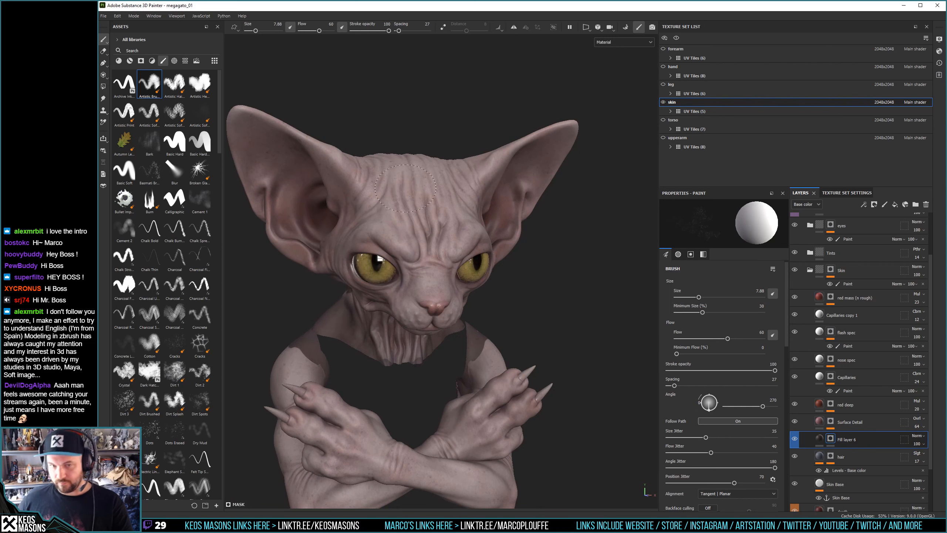
Switch to the eraser for Fill layer 6's mask, with flow 21 and size 7.14, checking the mask and material displays
key(2)
alt+drag(373, 201, 354, 208)
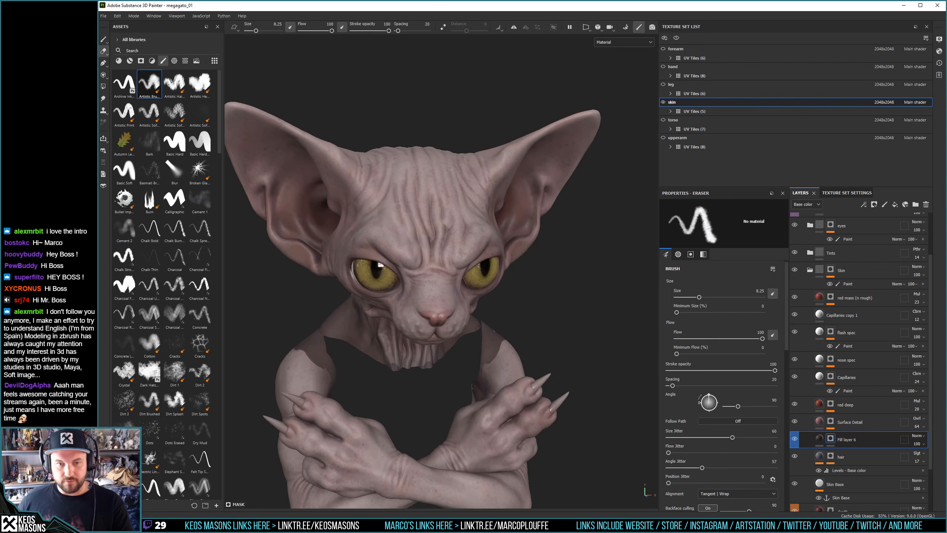
key(bracketleft)
key(m)
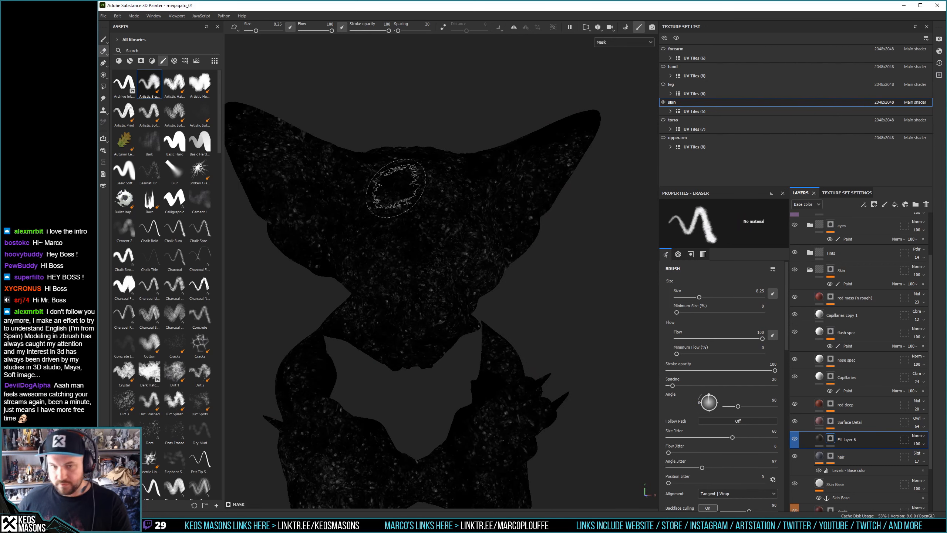
key(bracketright)
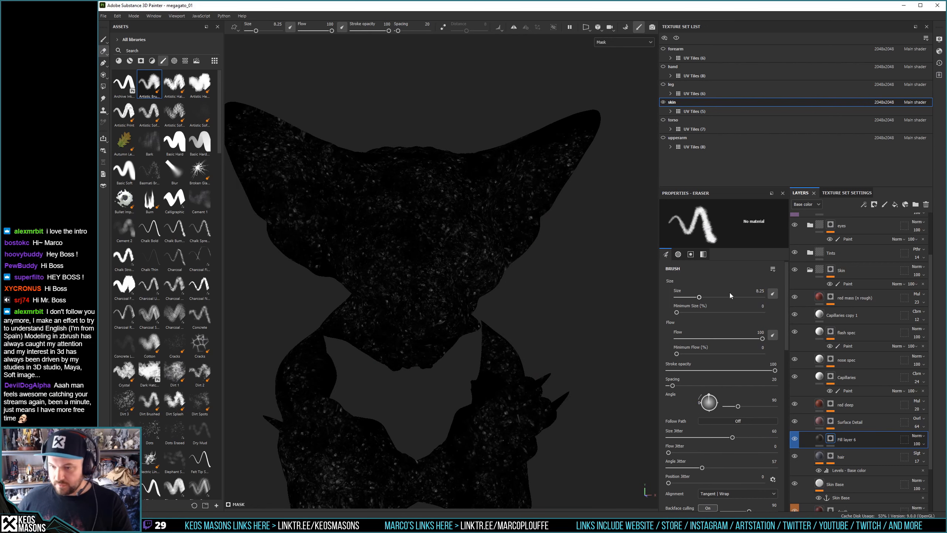
drag(762, 339, 694, 339)
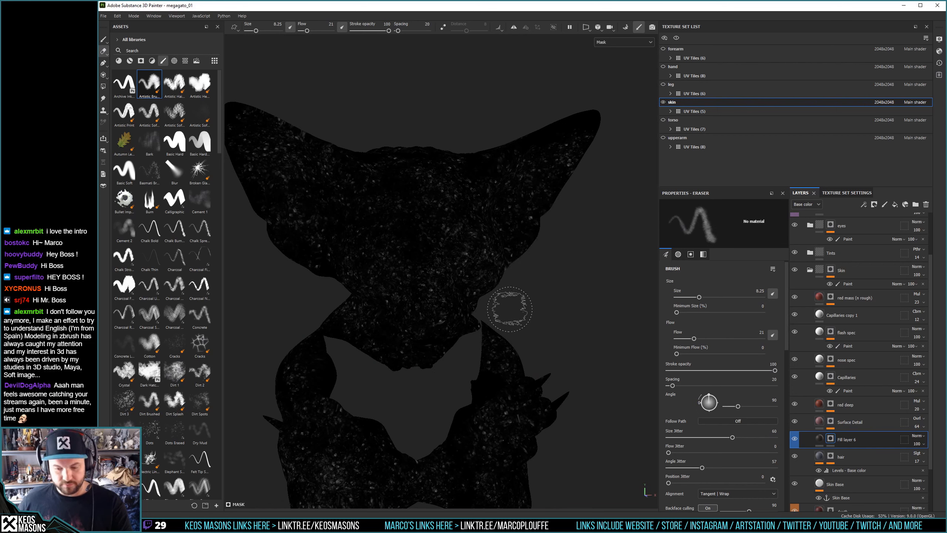
key(m)
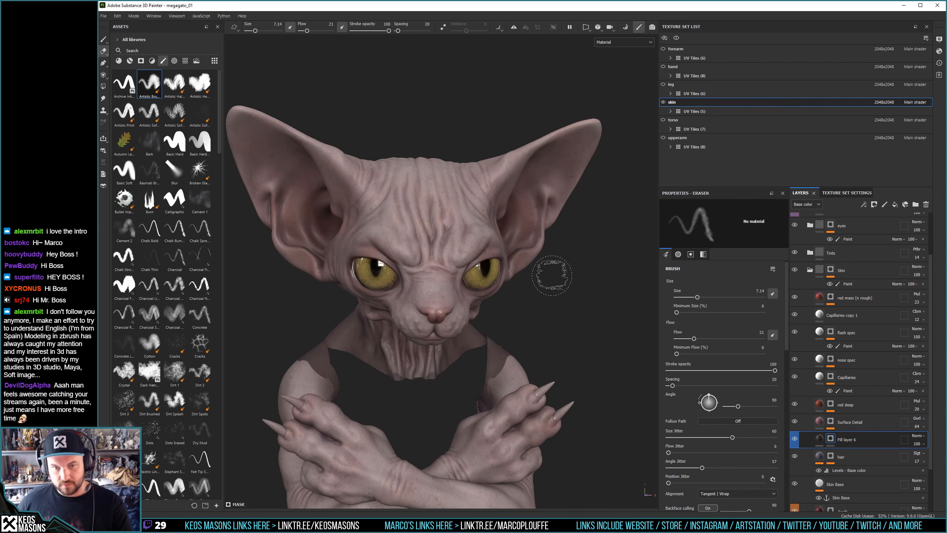
Examine the speckled skin on the face, ears, arms and back of the head from several angles and under different lighting
mouse_move(550, 270)
alt+mouse_down()
mouse_move(503, 285)
mouse_move(330, 303)
alt+mouse_up()
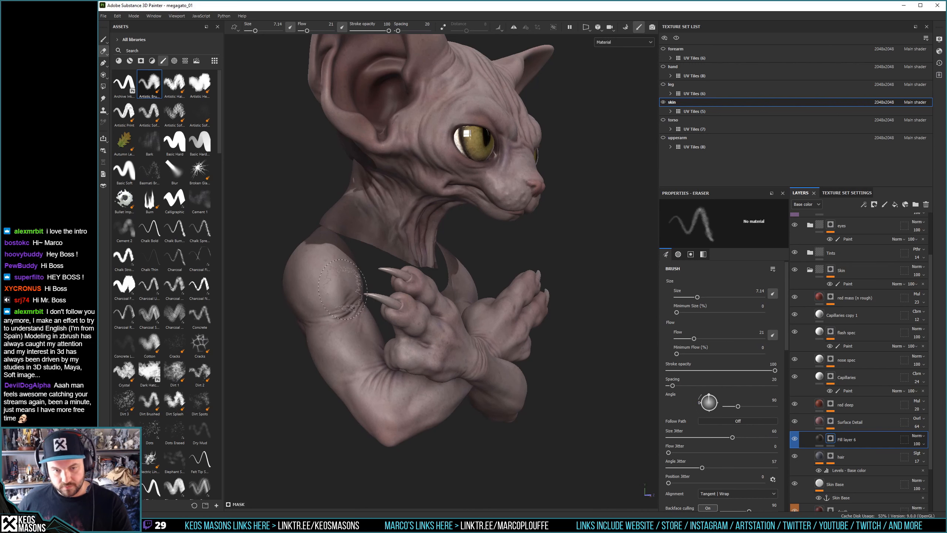
mouse_move(342, 290)
alt+mouse_down()
mouse_move(457, 294)
mouse_move(376, 324)
mouse_move(379, 354)
alt+mouse_up()
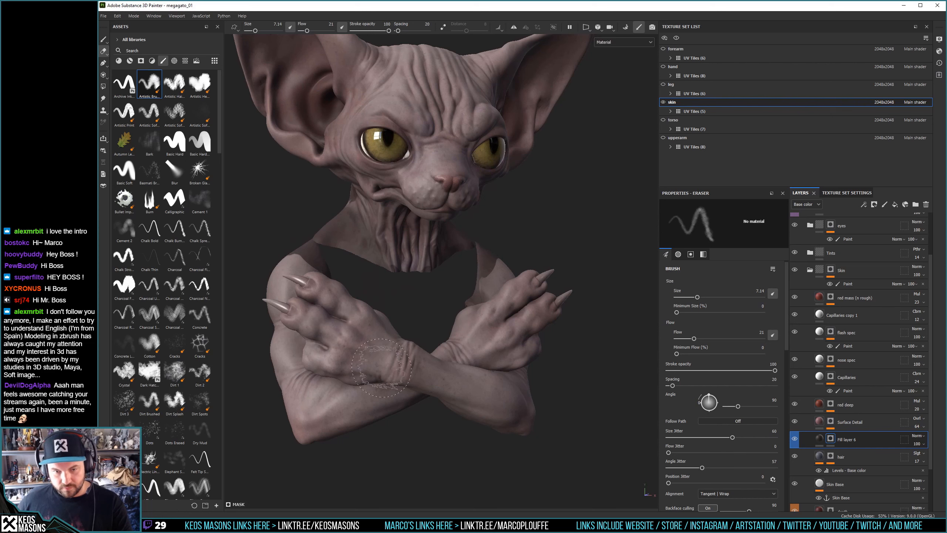
mouse_move(549, 420)
alt+mouse_down()
mouse_move(438, 372)
mouse_move(450, 362)
mouse_move(416, 343)
alt+mouse_up()
alt+drag(521, 414, 496, 334)
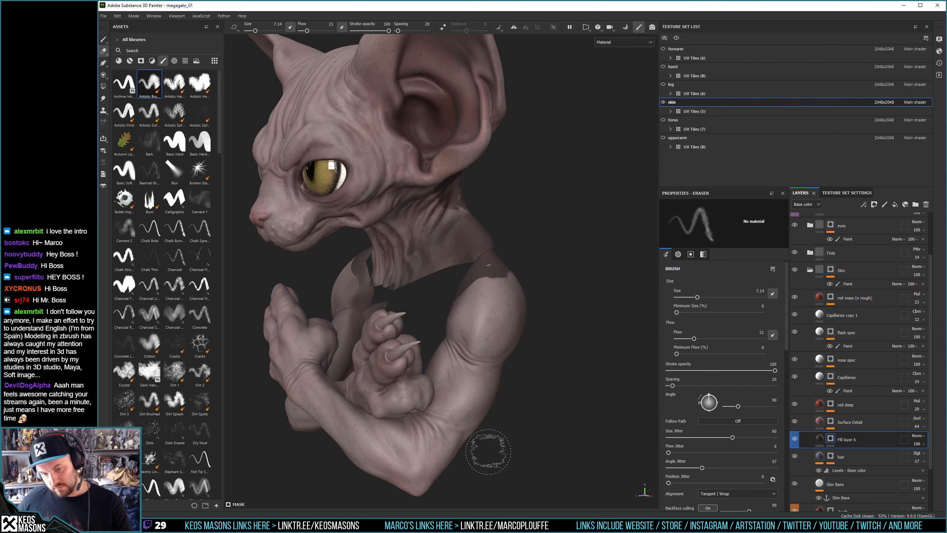
mouse_move(494, 217)
alt+mouse_down()
mouse_move(400, 197)
mouse_move(383, 206)
alt+mouse_up()
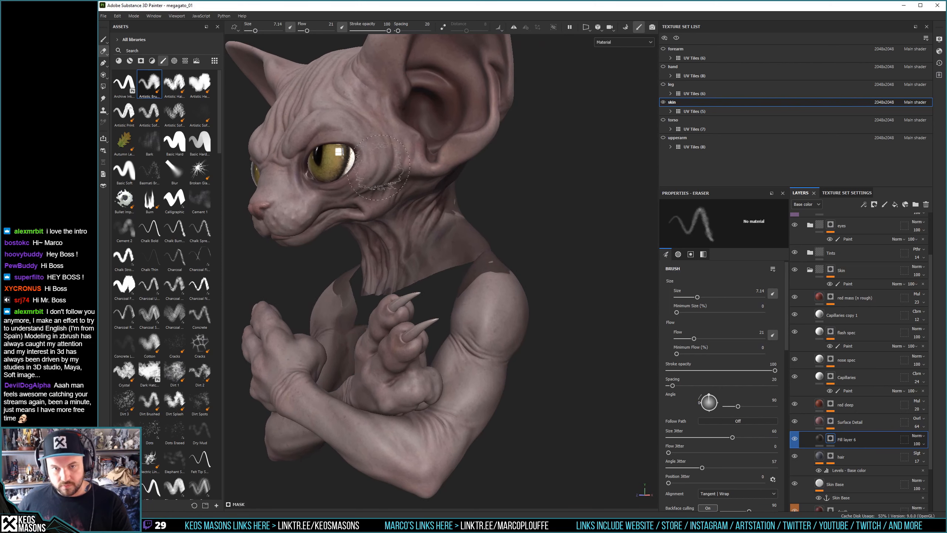
mouse_move(499, 228)
alt+mouse_down()
mouse_move(455, 262)
mouse_move(395, 283)
mouse_move(382, 247)
mouse_move(395, 246)
mouse_move(393, 218)
mouse_move(482, 244)
mouse_move(503, 214)
mouse_move(492, 217)
alt+mouse_up()
alt+middle_drag(346, 184, 388, 227)
alt+right_drag(388, 227, 367, 216)
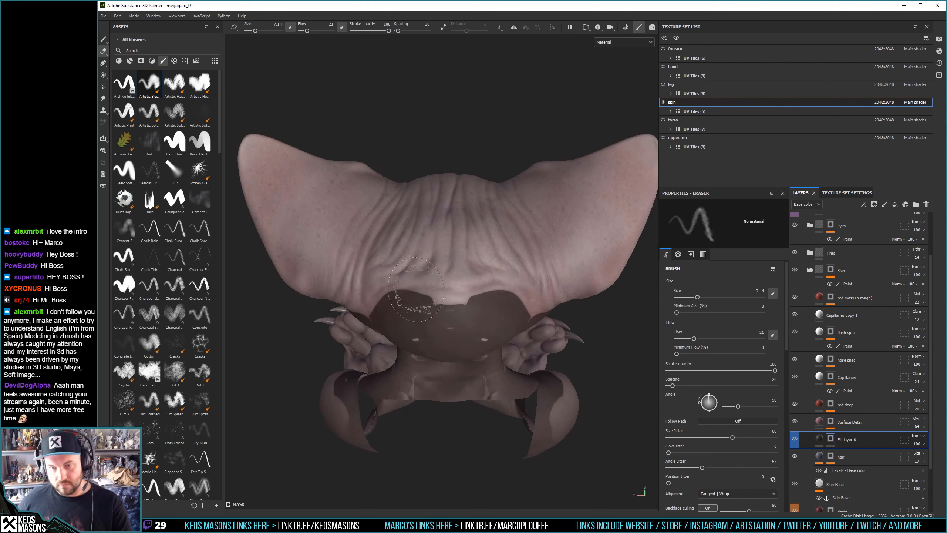
alt+drag(416, 289, 475, 208)
alt+middle_drag(492, 257, 489, 134)
alt+right_drag(489, 134, 454, 149)
alt+drag(436, 190, 448, 198)
alt+right_drag(429, 201, 444, 199)
alt+middle_drag(443, 200, 459, 226)
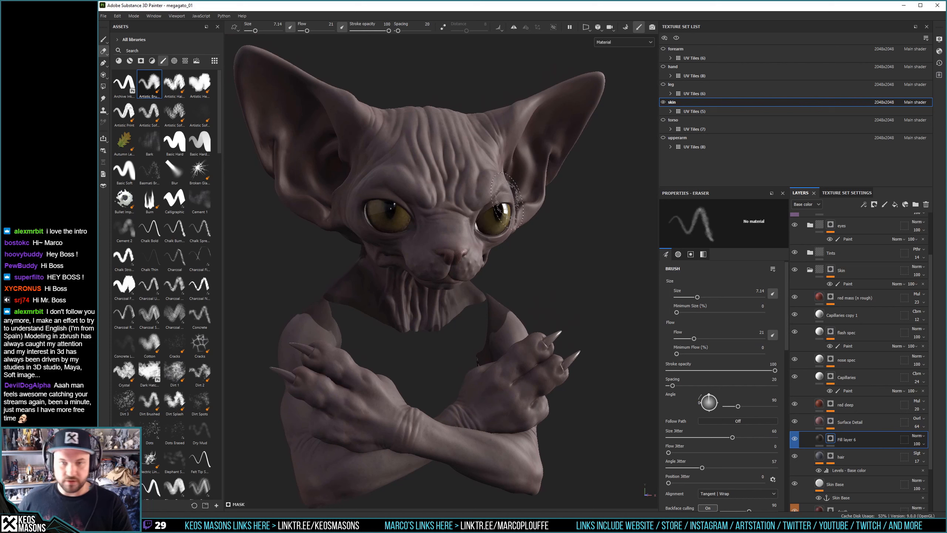
alt+drag(482, 192, 353, 191)
alt+middle_drag(574, 209, 398, 230)
mouse_move(468, 212)
alt+mouse_down()
mouse_move(395, 161)
mouse_move(455, 212)
mouse_move(445, 252)
alt+mouse_up()
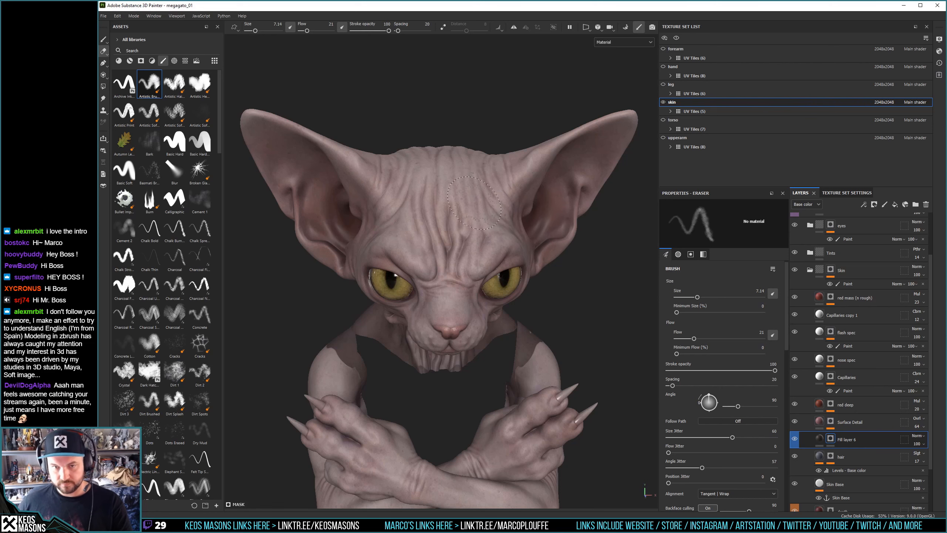
alt+drag(455, 197, 456, 161)
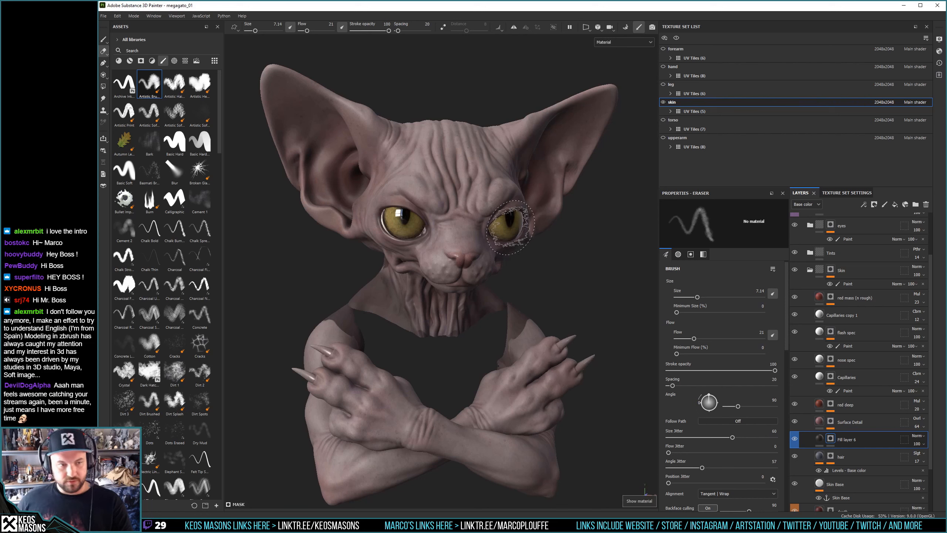
Copy Fill layer 6's mask and collapse the Skin folder
right_click(795, 442)
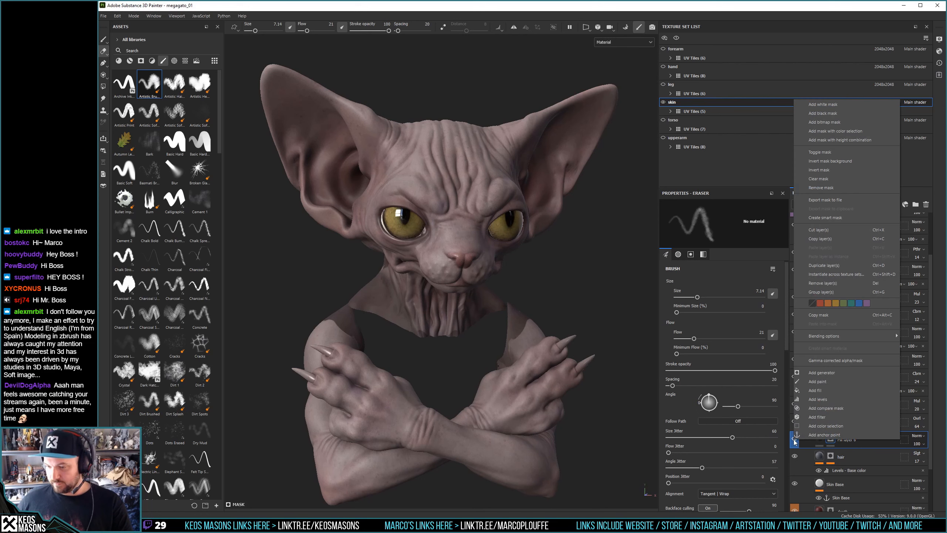
click(819, 315)
scroll(833, 360, up, 3)
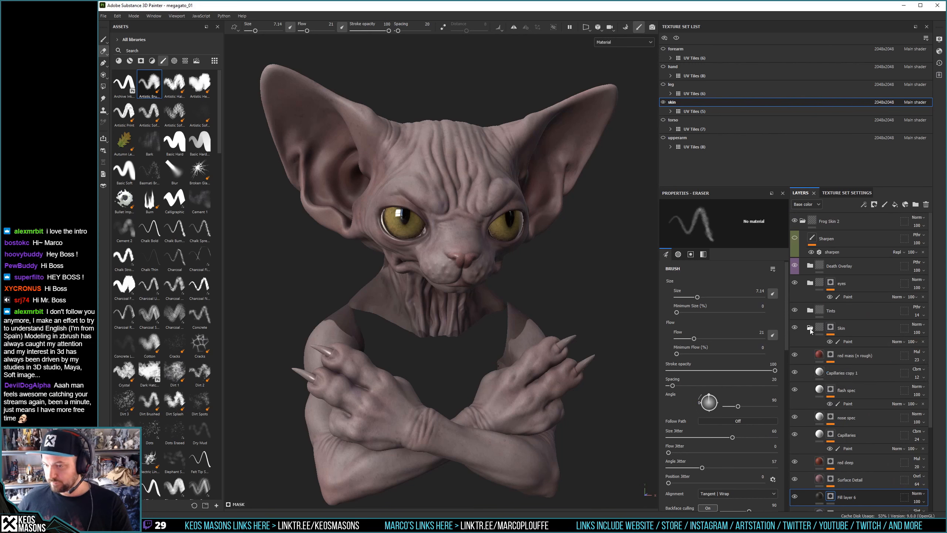
click(810, 330)
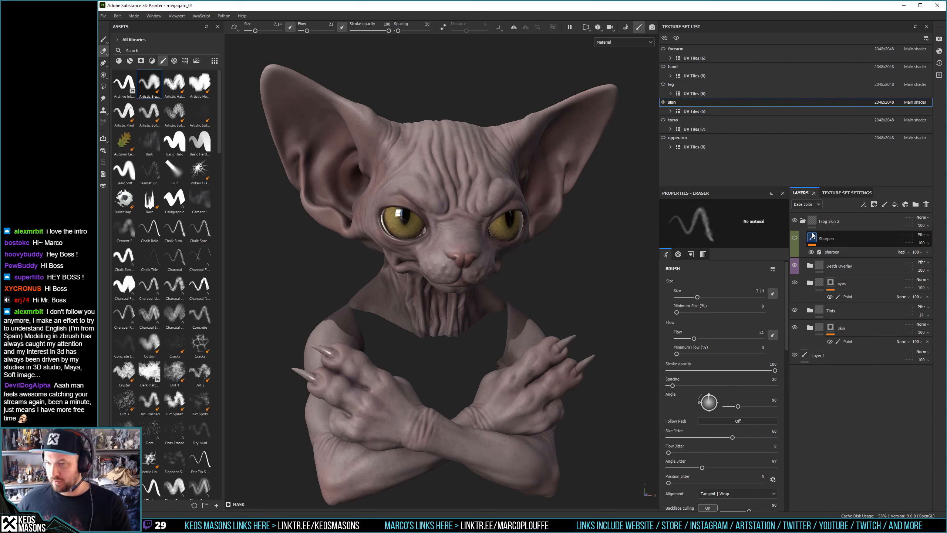
Rename the Frog Skin 2 folder as Megagato Skin
click(830, 222)
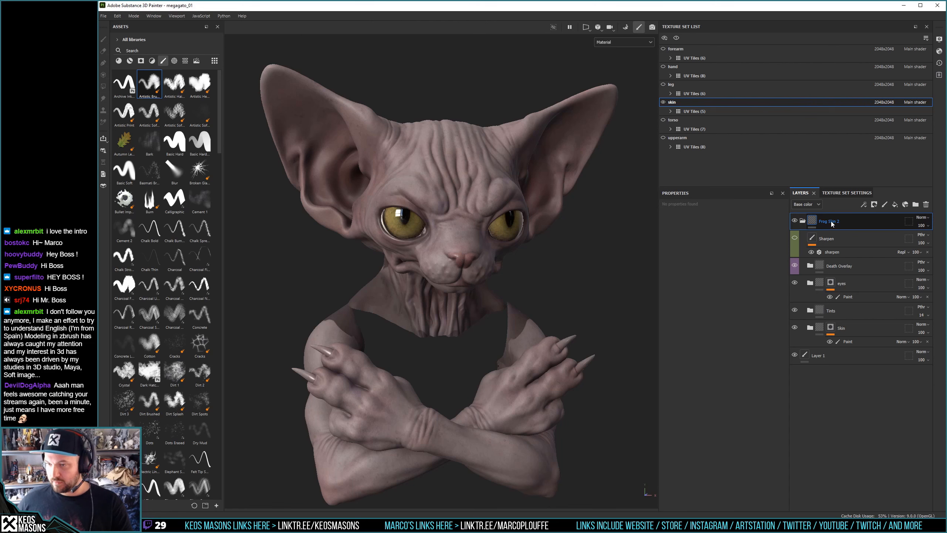
right_click(831, 220)
click(828, 222)
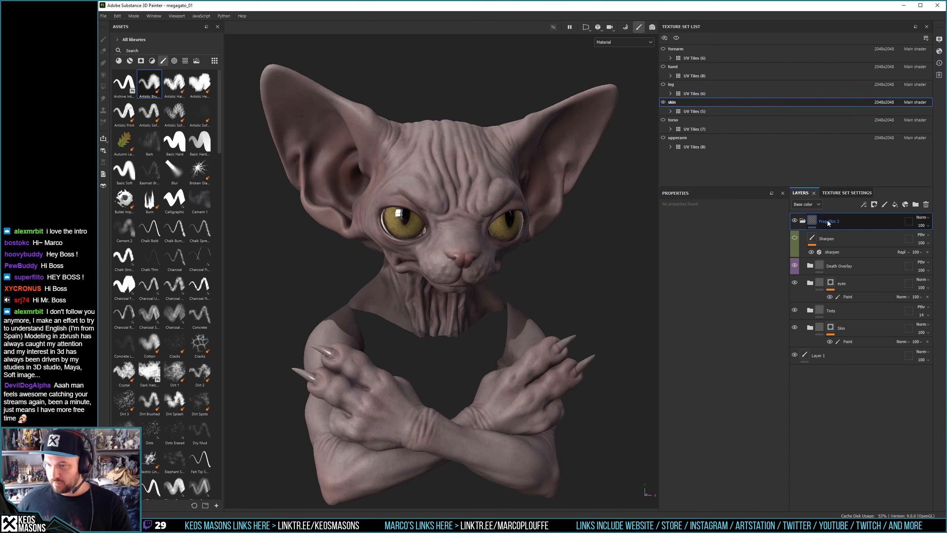
double_click(828, 222)
text(d)
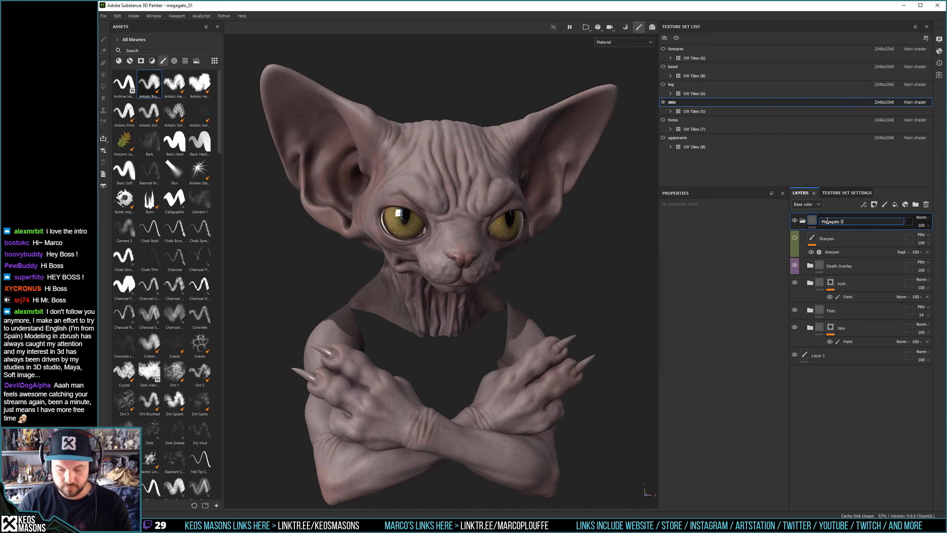
text(egagato Skin)
key(Return)
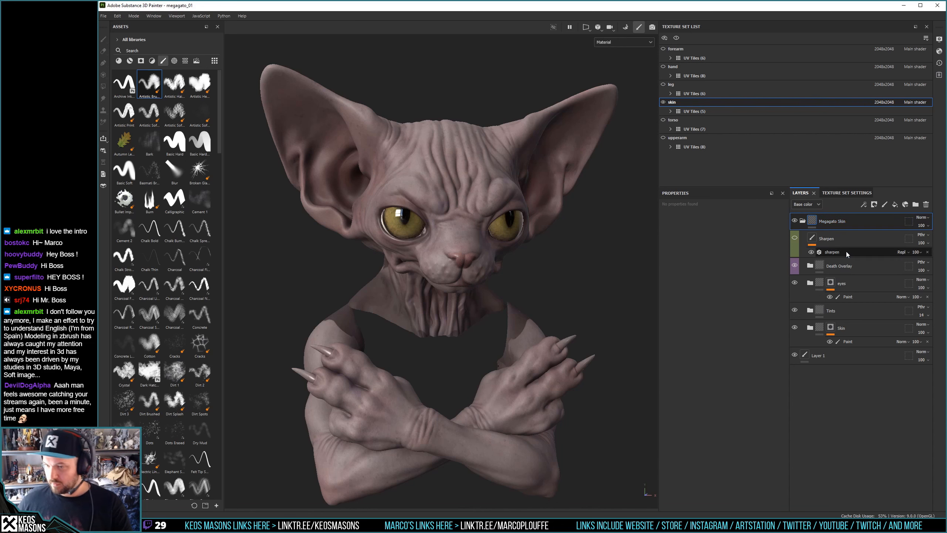
Show the Sharpen layer and check its effect on the face up close
click(808, 240)
scroll(494, 323, up, 3)
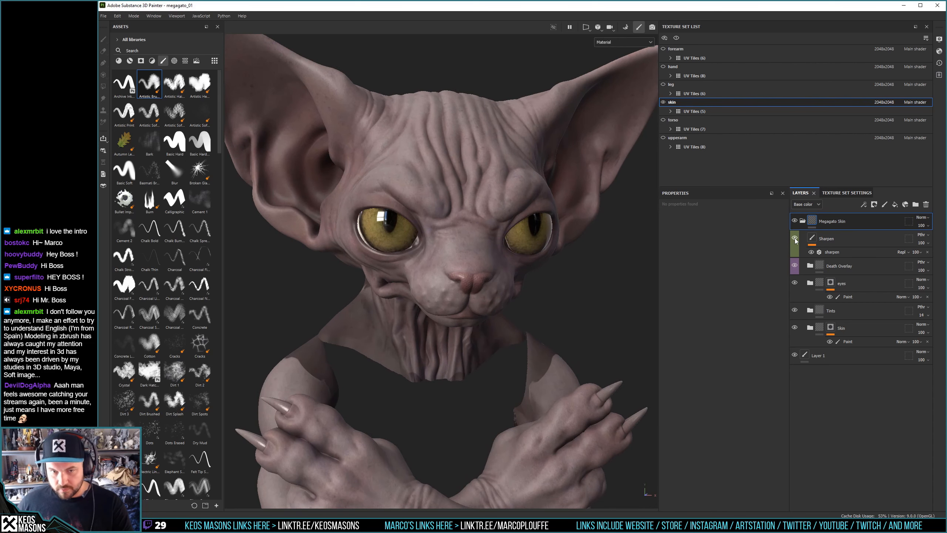
Create a smart material from the Megagato Skin folder
scroll(468, 294, up, 4)
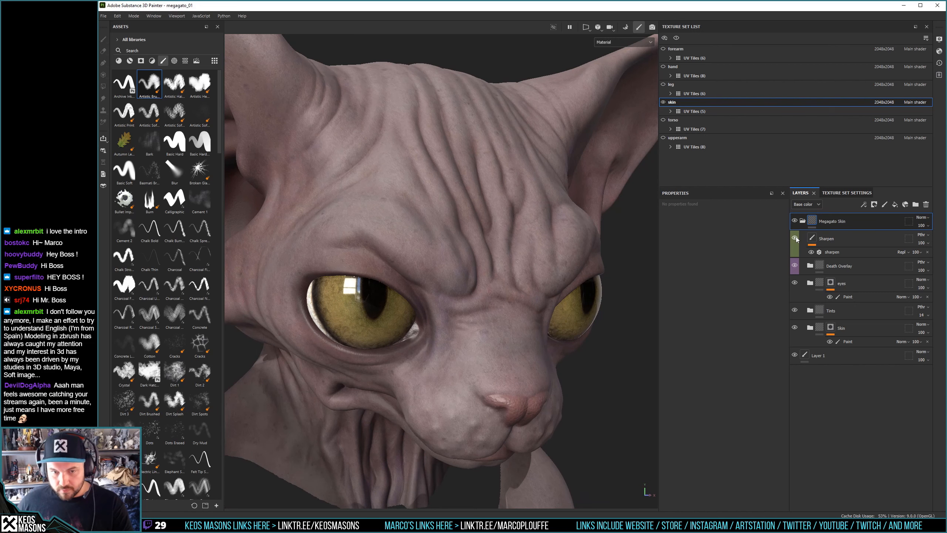
alt+right_drag(432, 89, 469, 257)
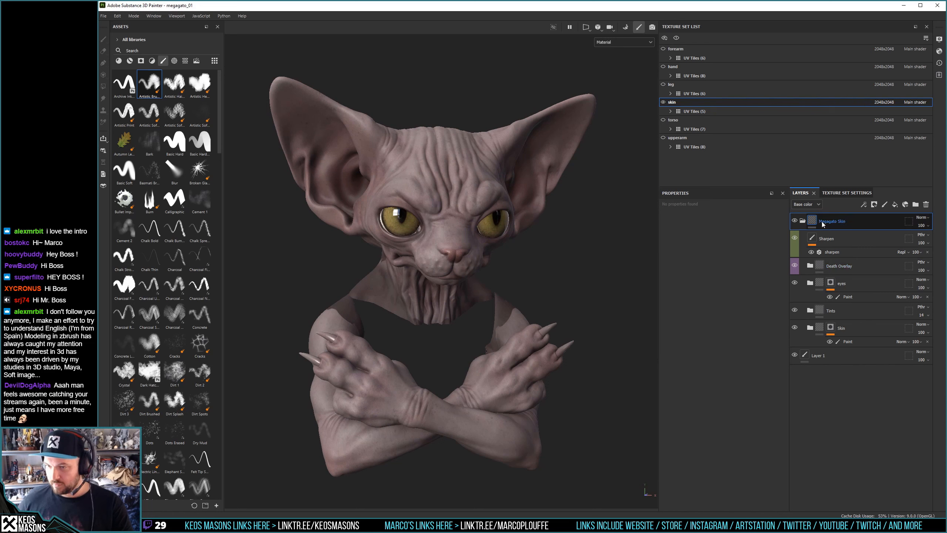
right_click(835, 221)
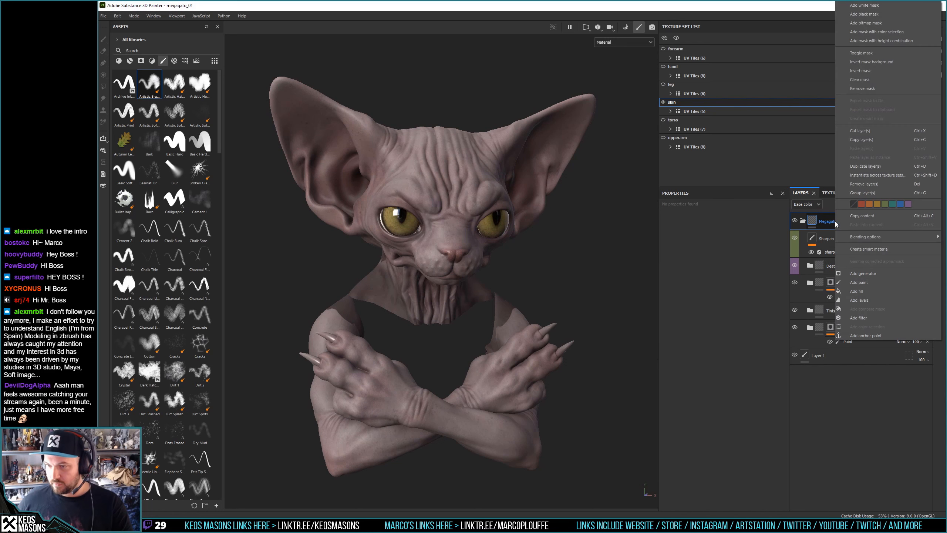
click(866, 249)
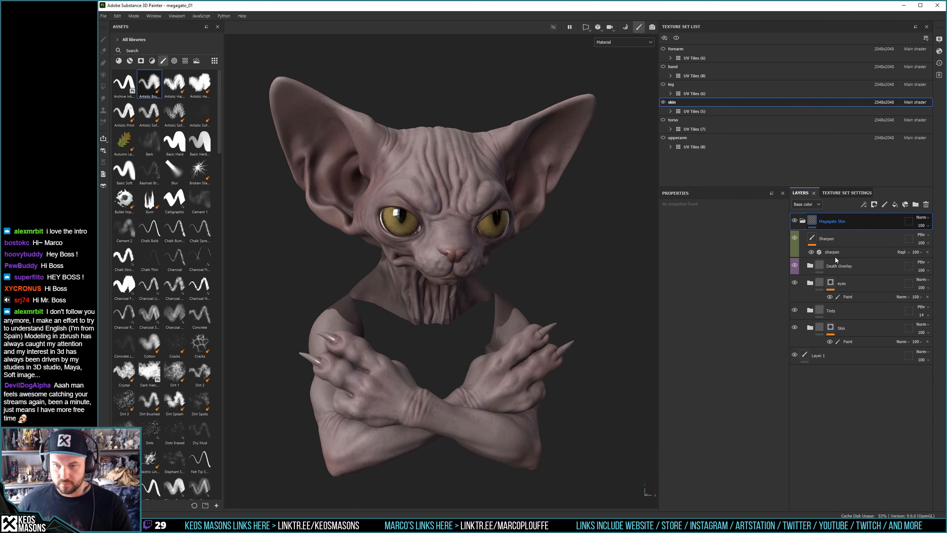
Add a fill layer above the Megagato Skin folder and add an Opacity channel to the skin texture set
click(895, 205)
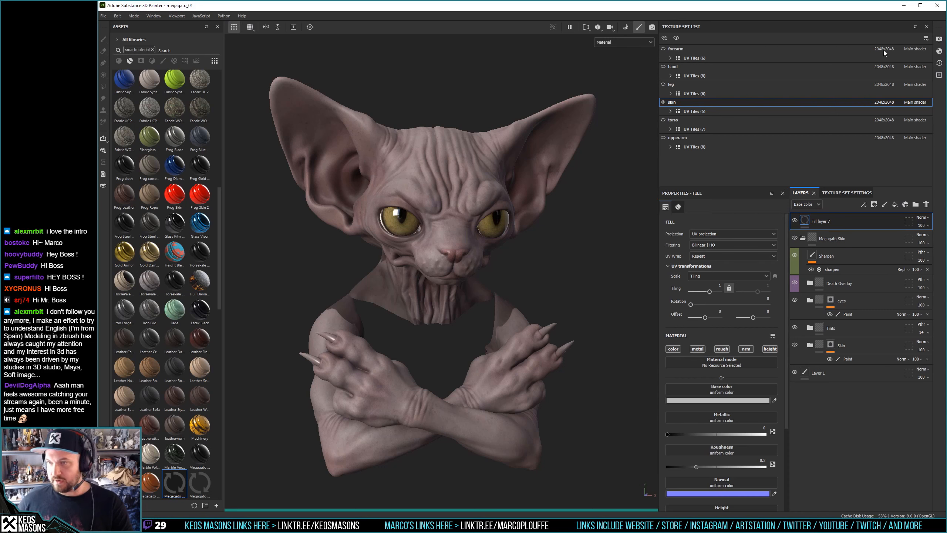
click(843, 193)
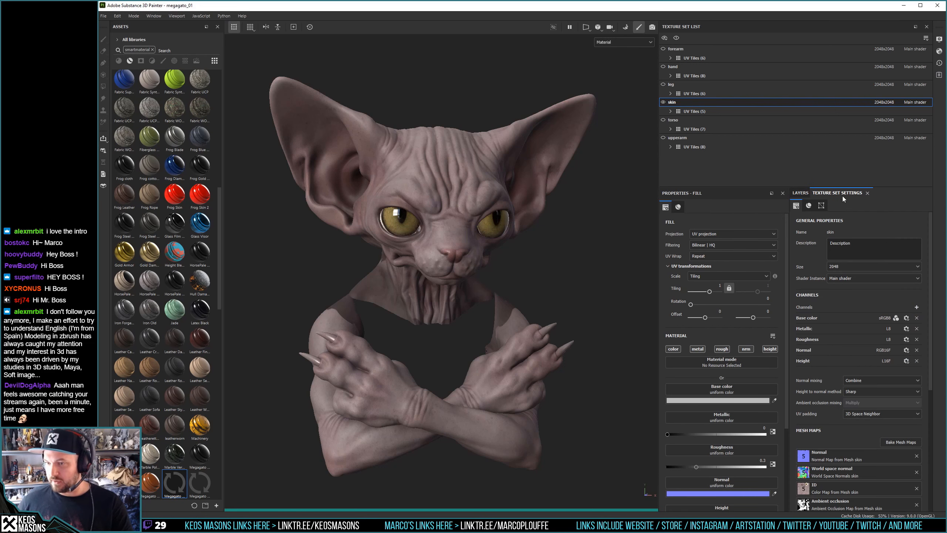
scroll(905, 347, down, 2)
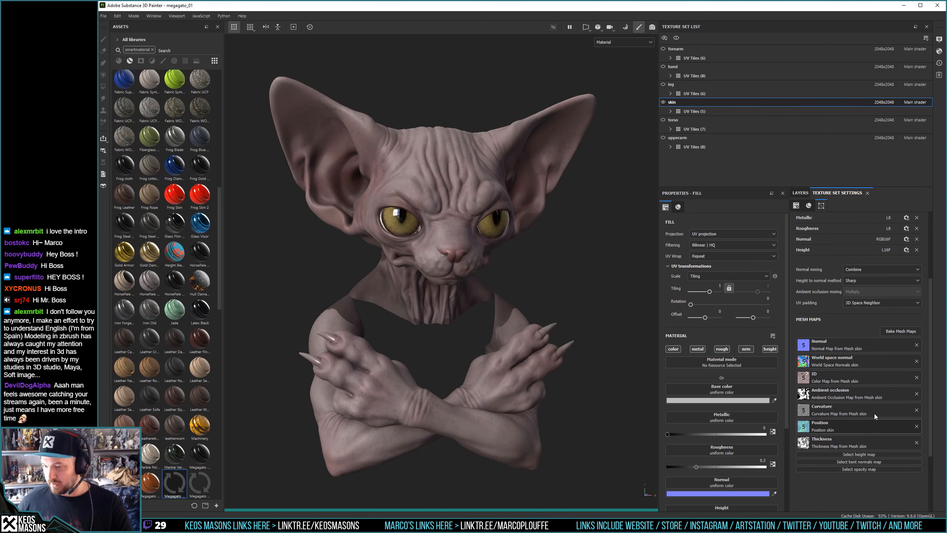
scroll(886, 376, up, 2)
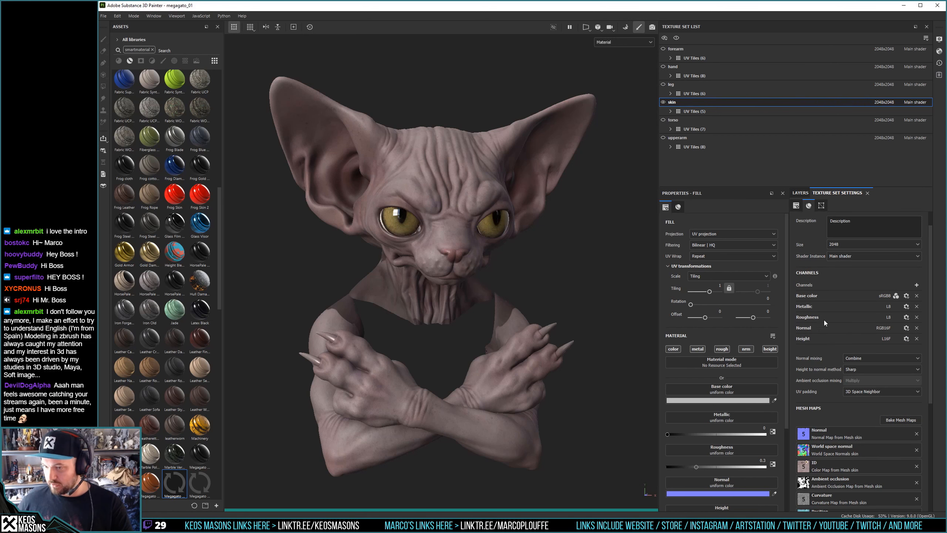
click(917, 284)
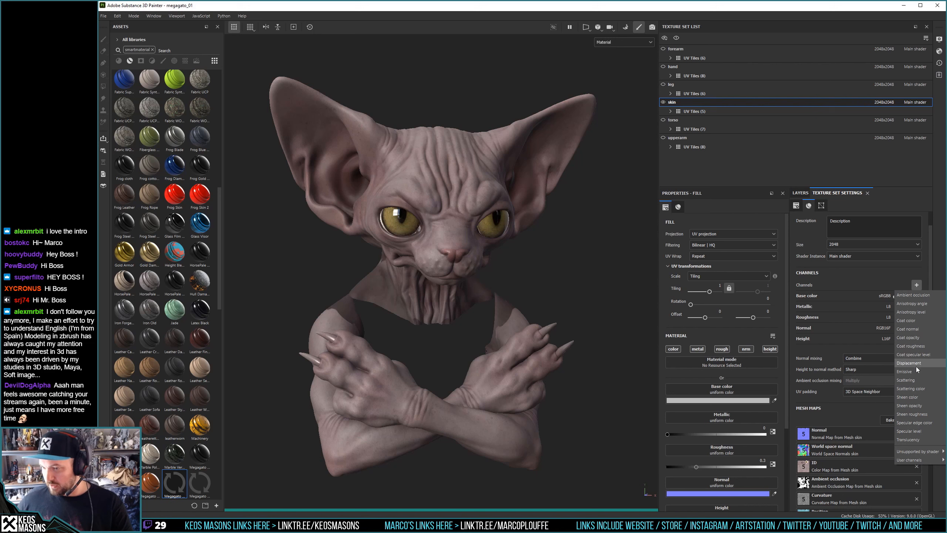
mouse_move(913, 462)
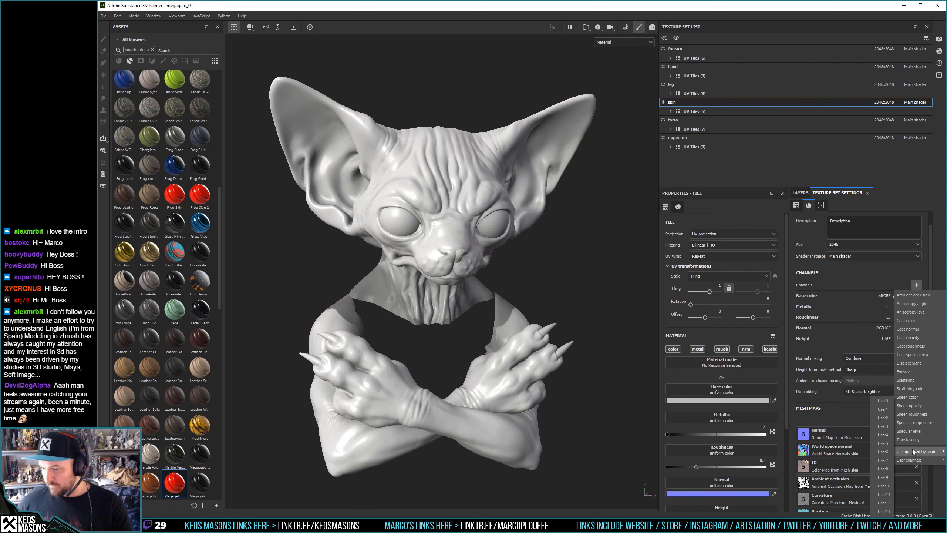
click(872, 485)
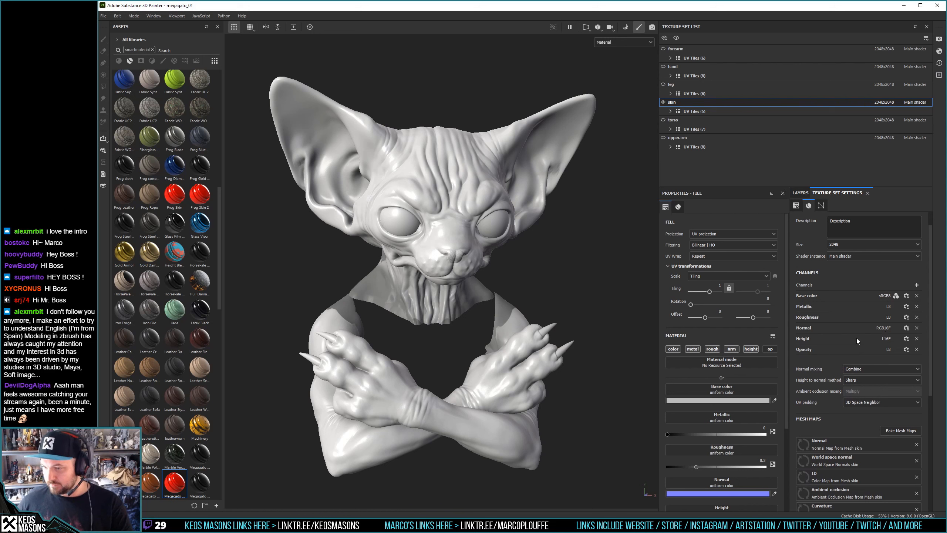
Restrict the new fill layer to the opacity channel by disabling color, metal, rough, normal and height
click(751, 348)
click(732, 349)
click(712, 349)
click(693, 349)
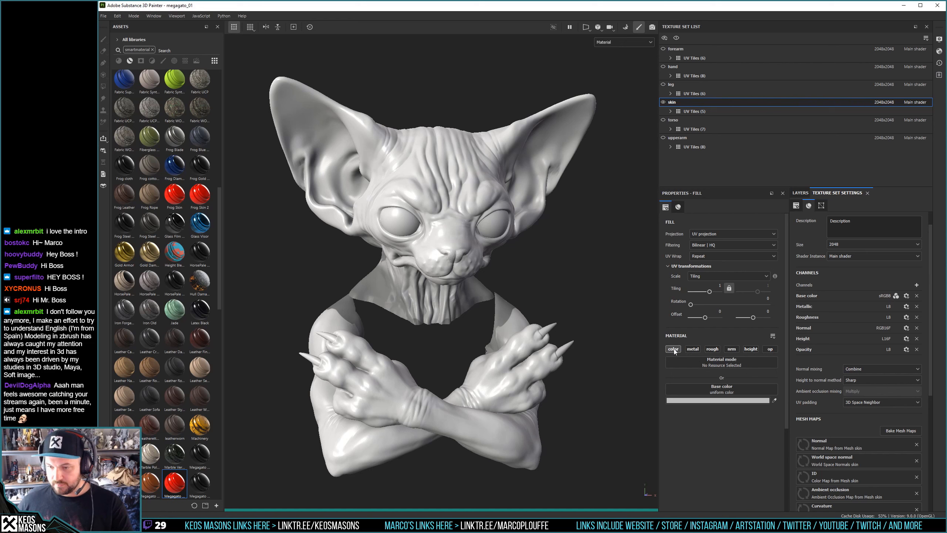
click(673, 349)
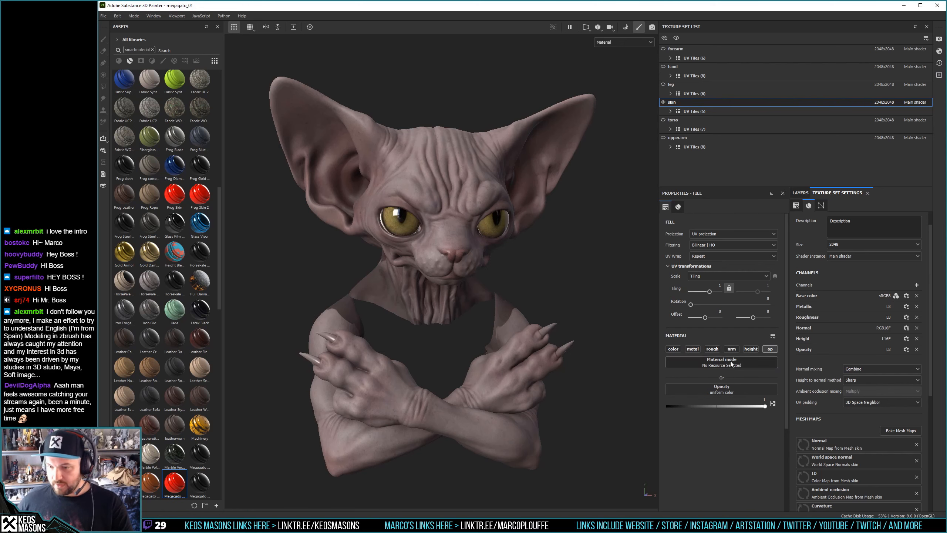
click(731, 361)
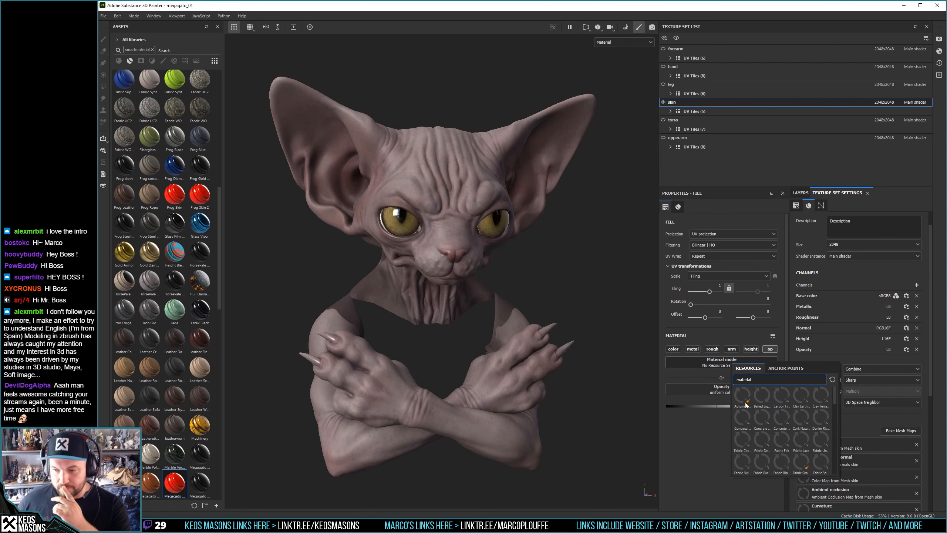
scroll(767, 415, down, 10)
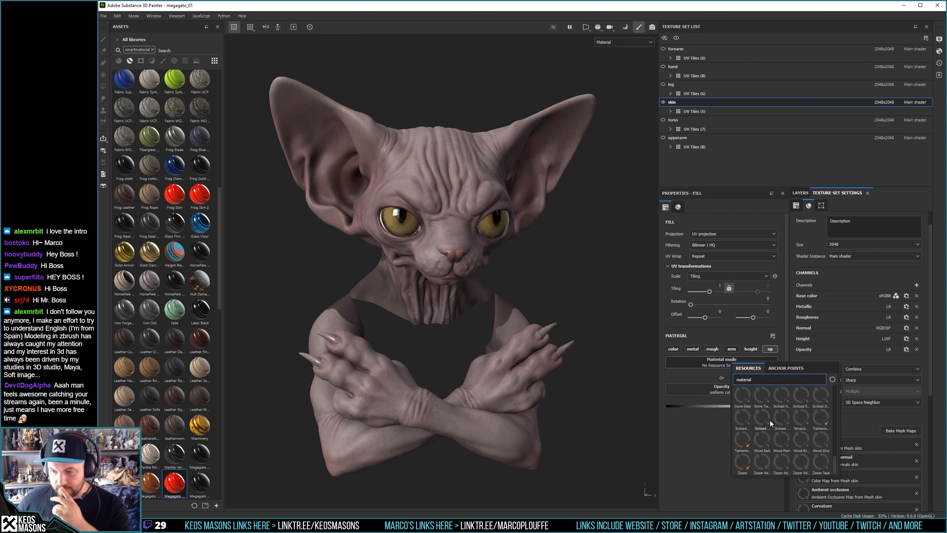
scroll(771, 423, down, 10)
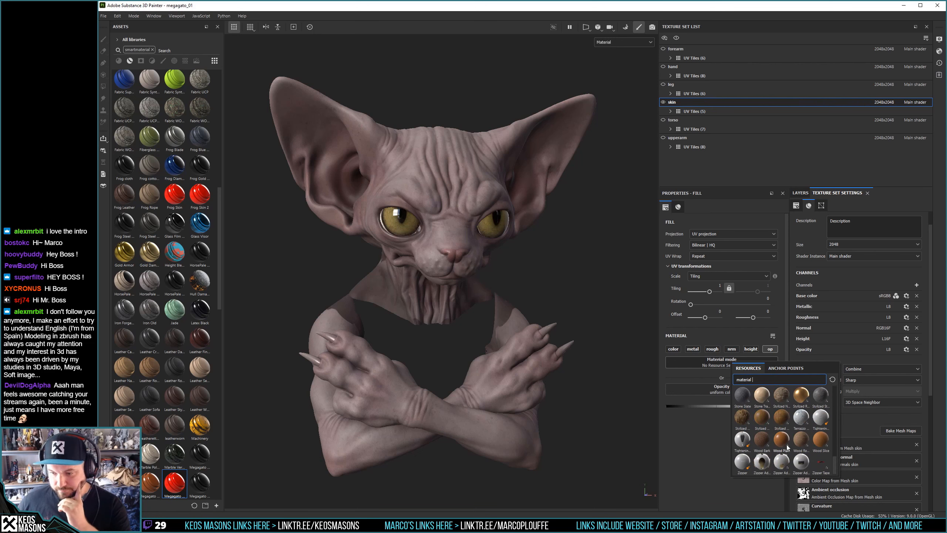
scroll(788, 447, up, 3)
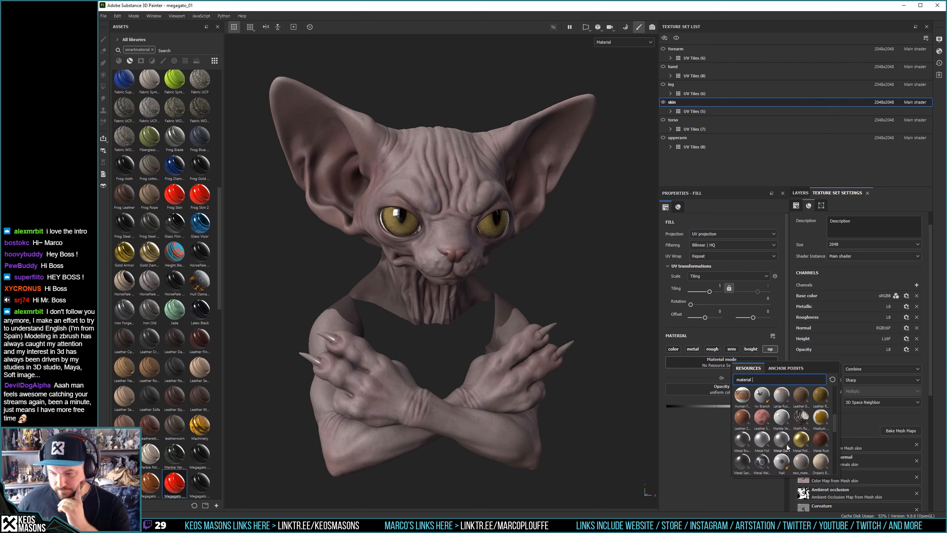
Assign the skin mesh's Thickness map as the fill layer's opacity source
click(716, 391)
scroll(784, 458, down, 10)
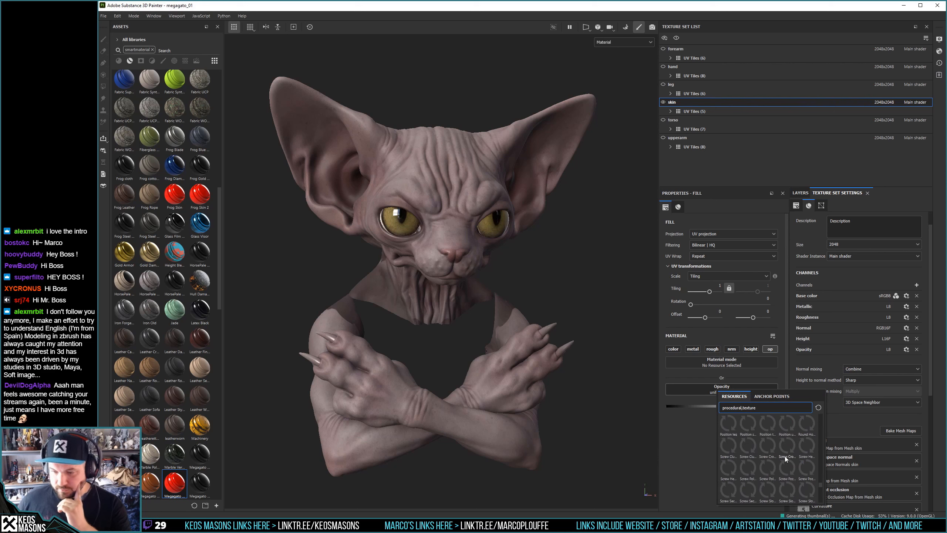
mouse_move(786, 454)
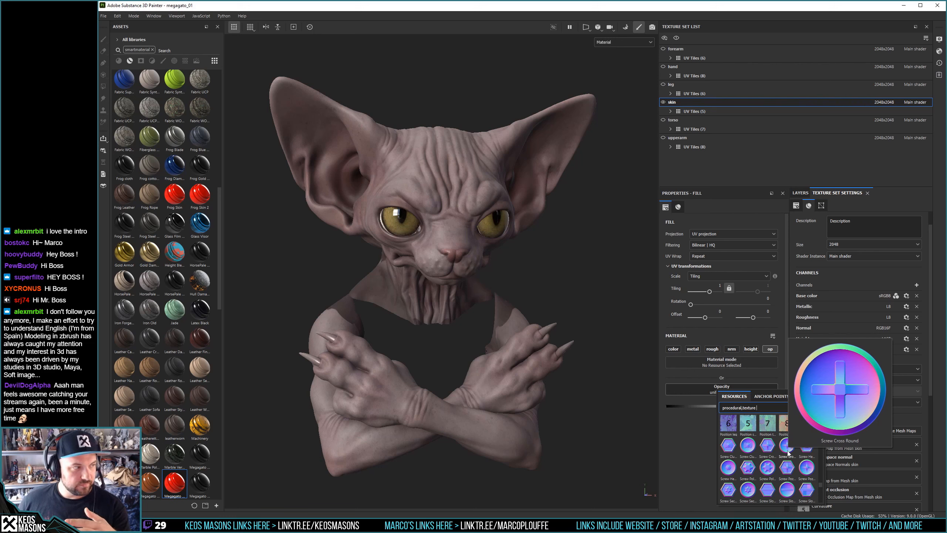
scroll(766, 466, up, 3)
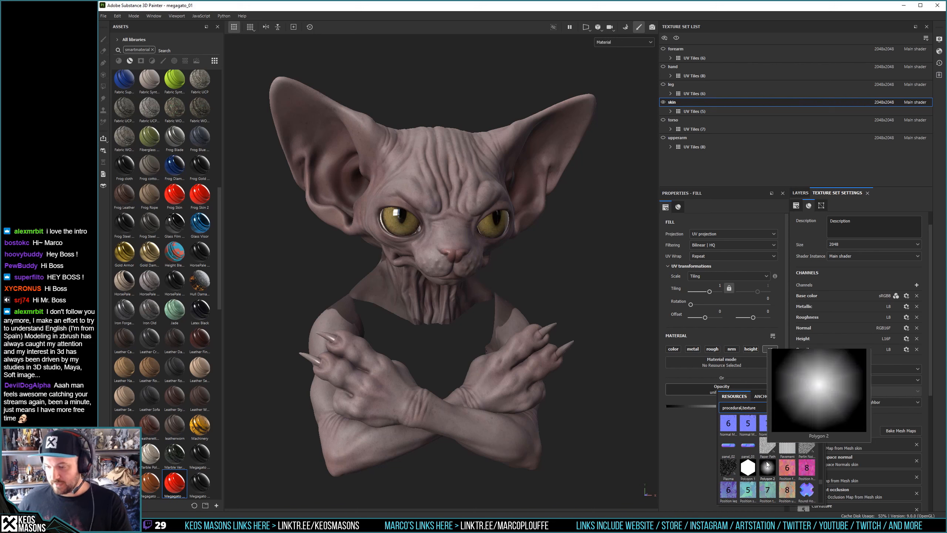
scroll(768, 467, down, 5)
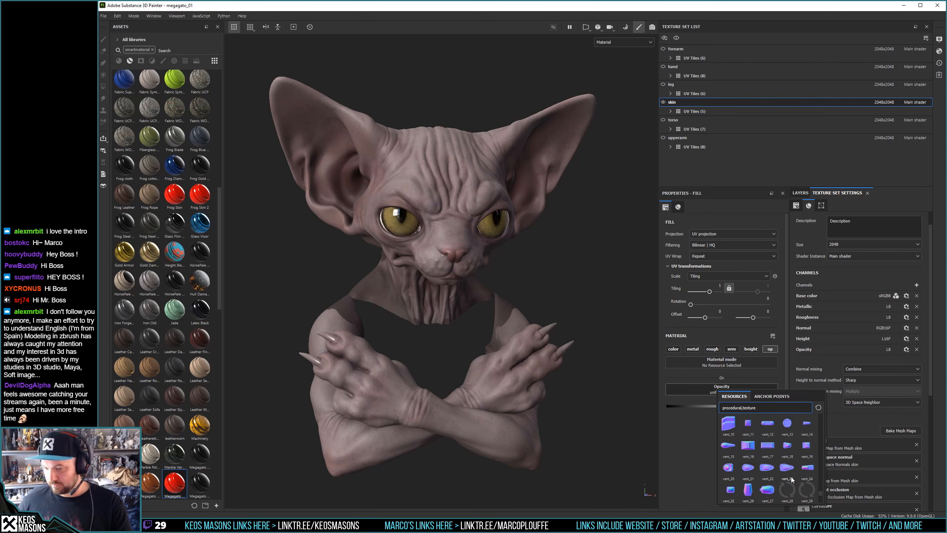
scroll(793, 480, up, 3)
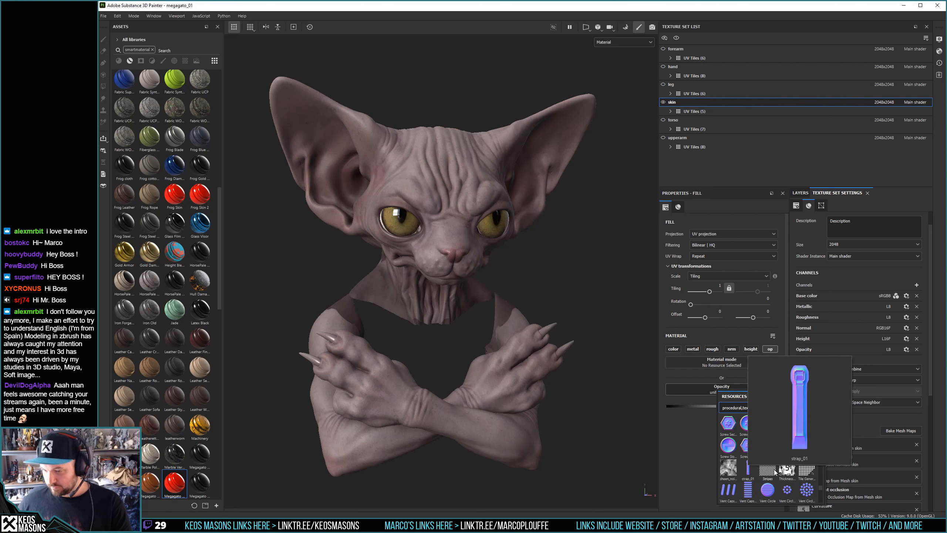
click(791, 472)
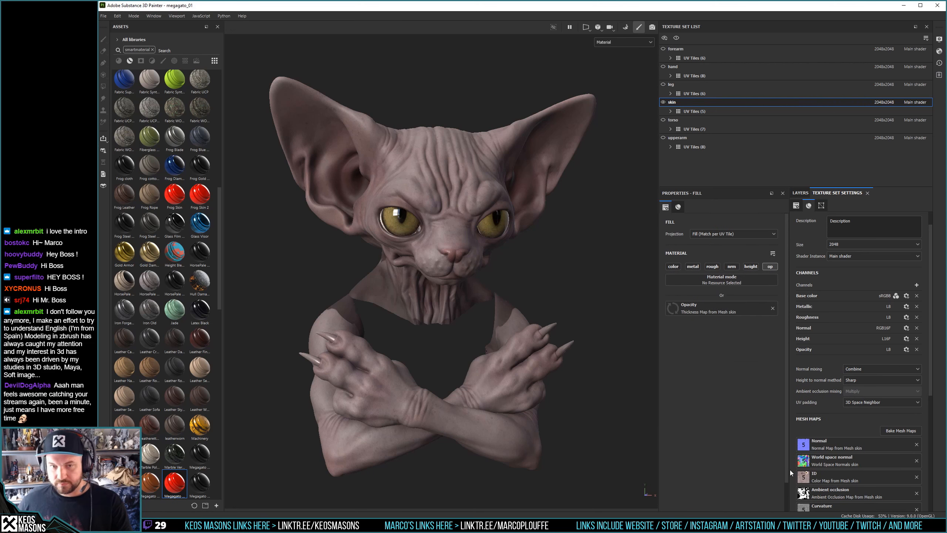
Display only the Opacity channel on the model and inspect the thickness values across head and arms
click(614, 42)
click(615, 108)
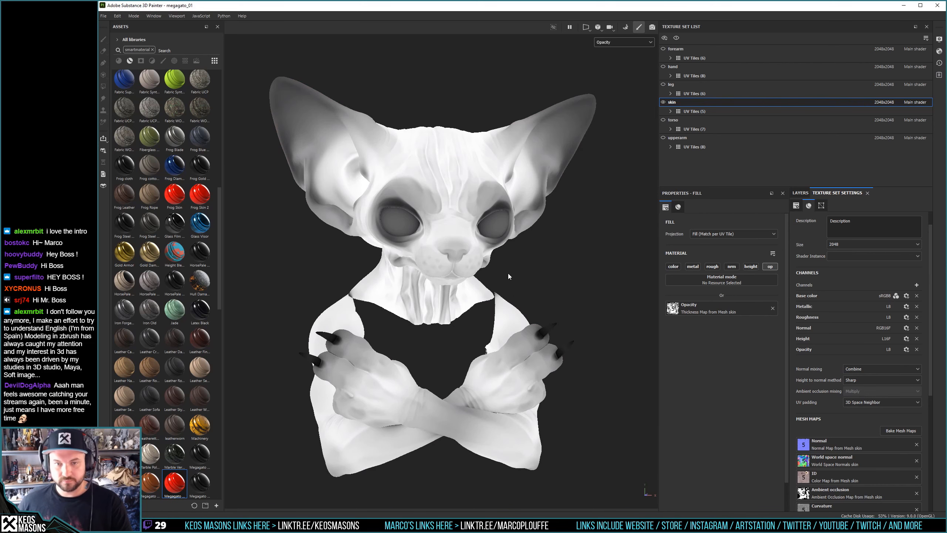
alt+drag(423, 216, 498, 282)
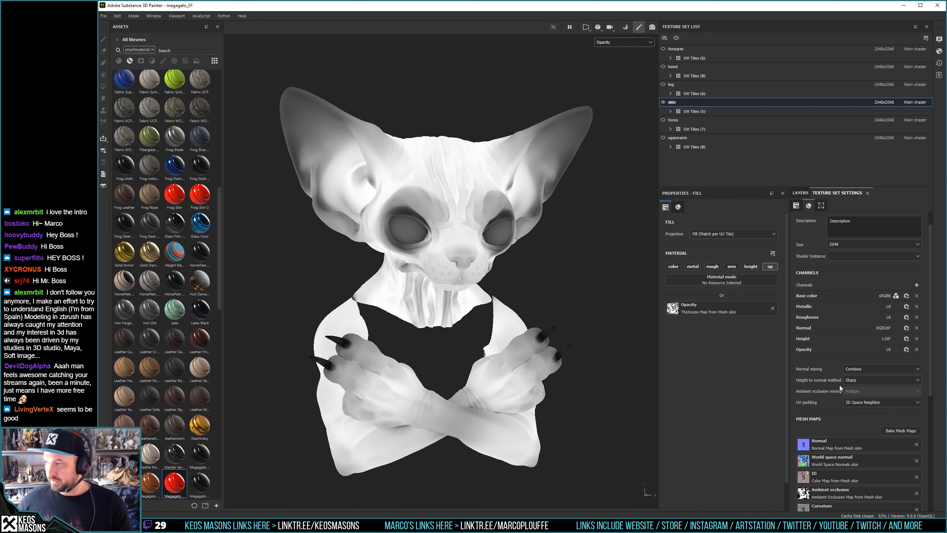
Add a paint effect to Fill layer 7
click(801, 192)
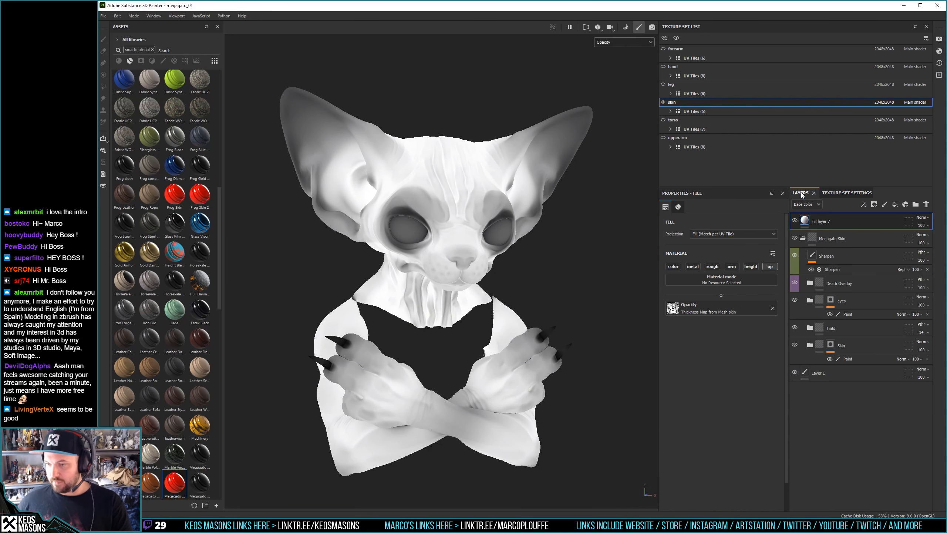
right_click(844, 222)
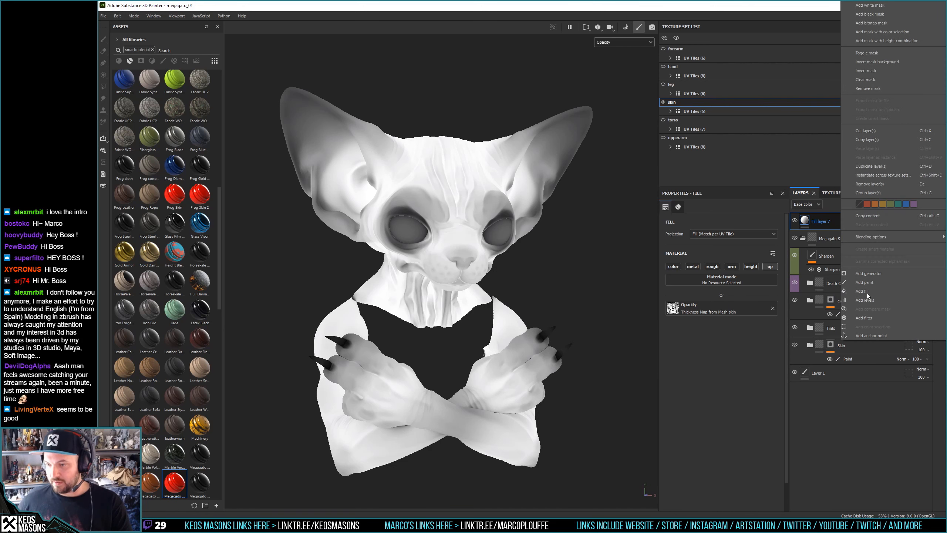
click(862, 282)
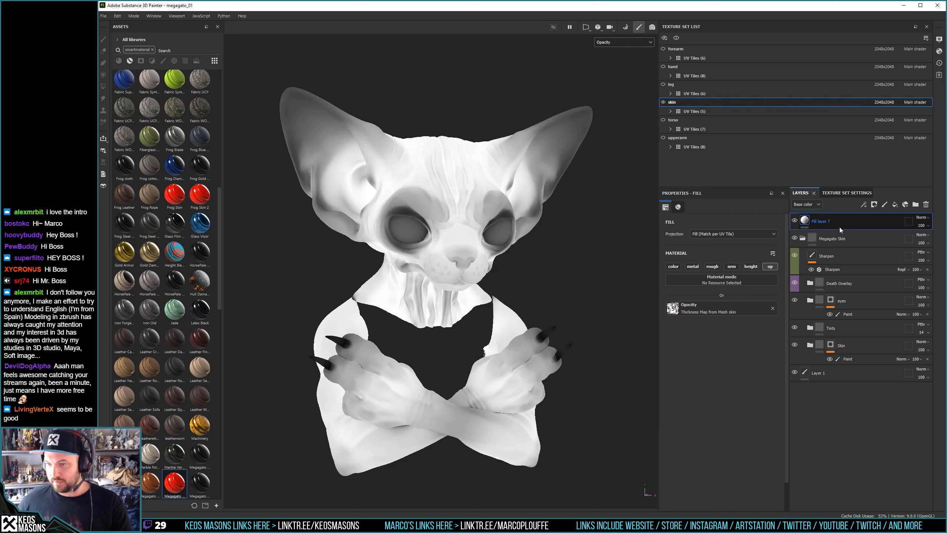
alt+drag(470, 220, 452, 223)
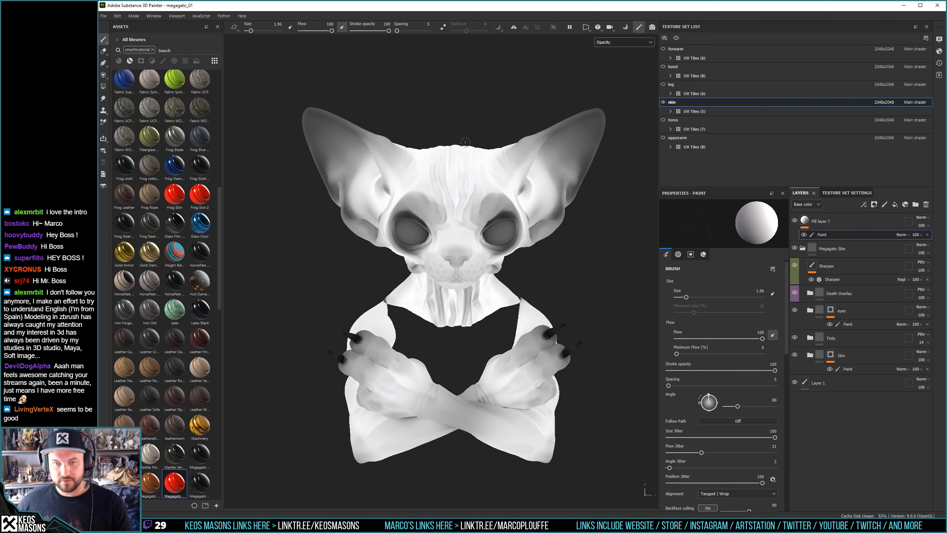
Turn on symmetry for painting and enlarge the brush to size 9
click(514, 28)
alt+right_drag(468, 266, 479, 263)
alt+drag(480, 263, 465, 262)
alt+middle_drag(465, 261, 443, 285)
ctrl+right_drag(530, 196, 541, 183)
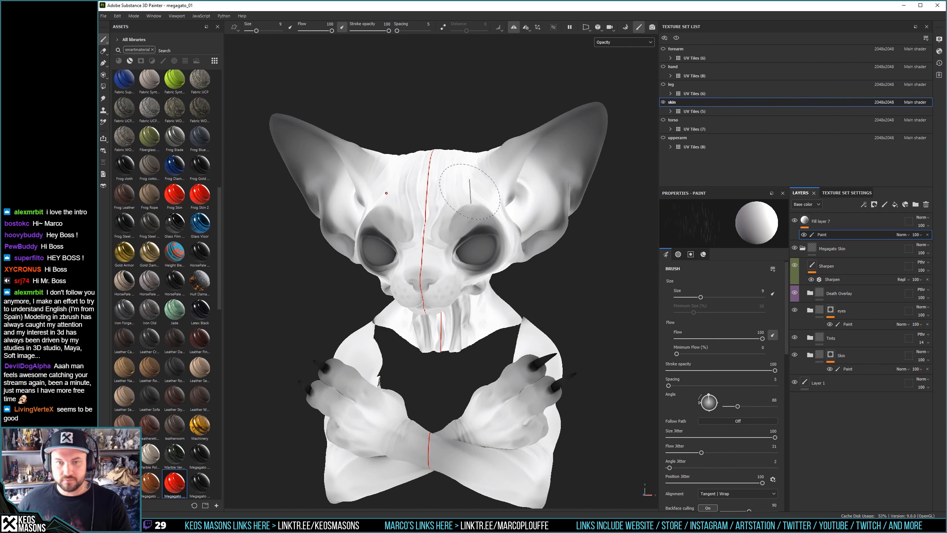
Switch to the Basic Soft brush and set its size to 12.68 for painting around the ears
click(162, 60)
click(152, 49)
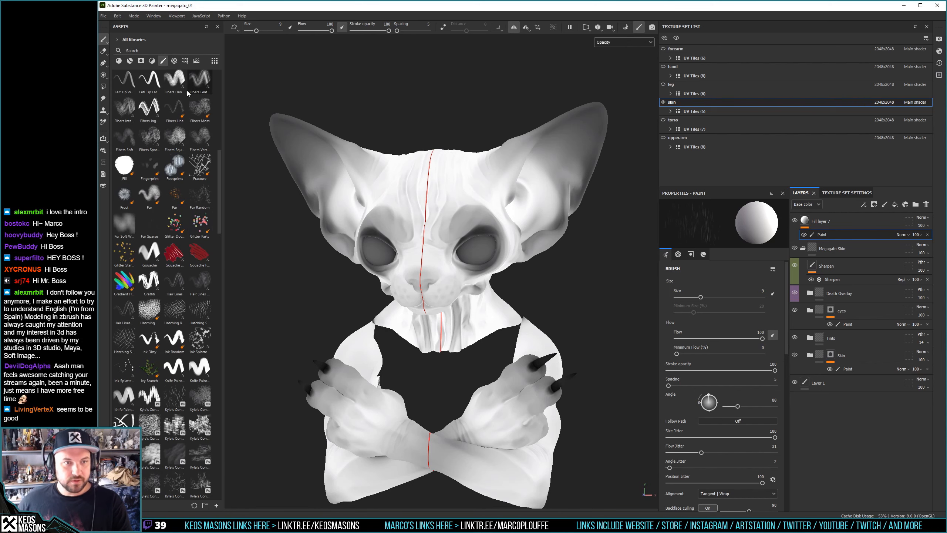
scroll(175, 130, up, 10)
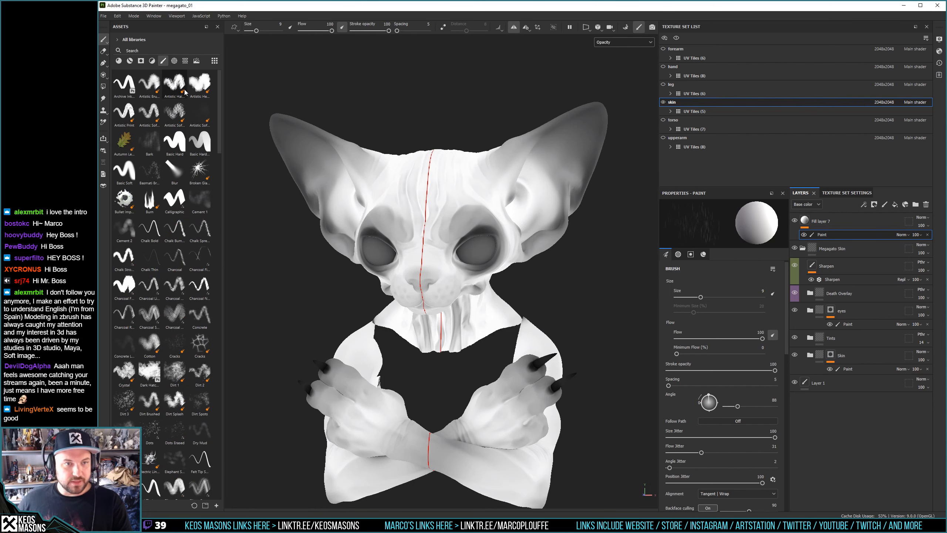
click(125, 169)
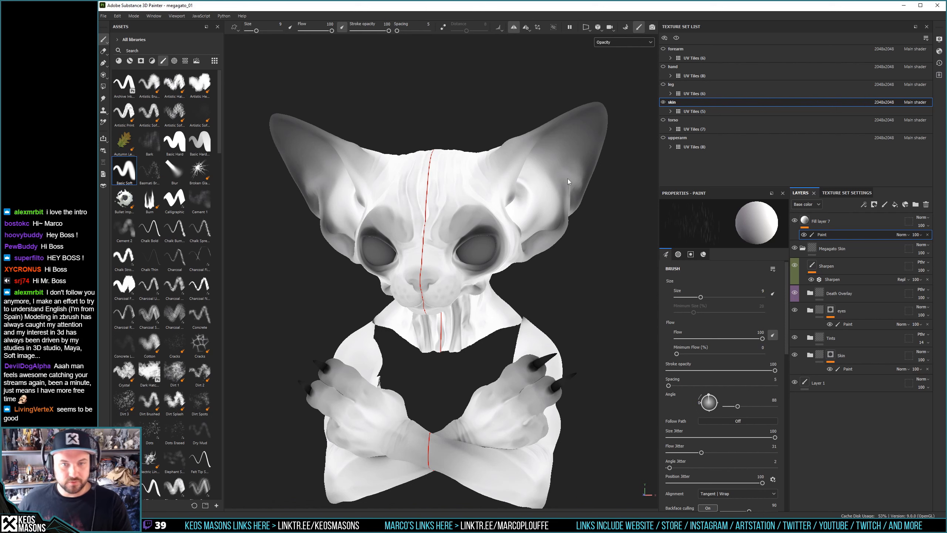
mouse_move(559, 184)
alt+mouse_down()
mouse_move(522, 186)
mouse_move(561, 183)
alt+mouse_up()
ctrl+right_drag(589, 150, 606, 150)
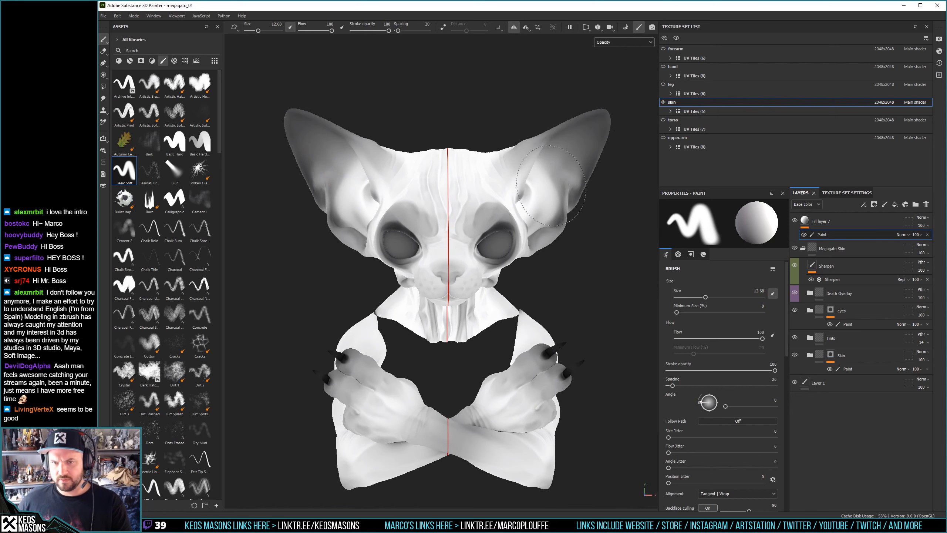
alt+drag(601, 181, 569, 211)
mouse_move(569, 211)
alt+middle_down()
mouse_move(532, 214)
mouse_move(542, 187)
alt+middle_up()
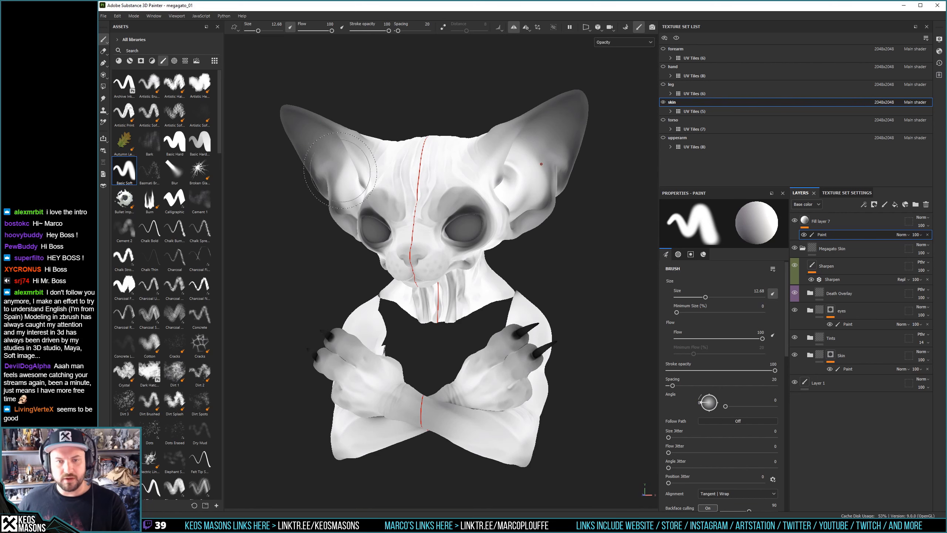
Set the paint effect's base color to black
alt+right_drag(481, 197, 490, 179)
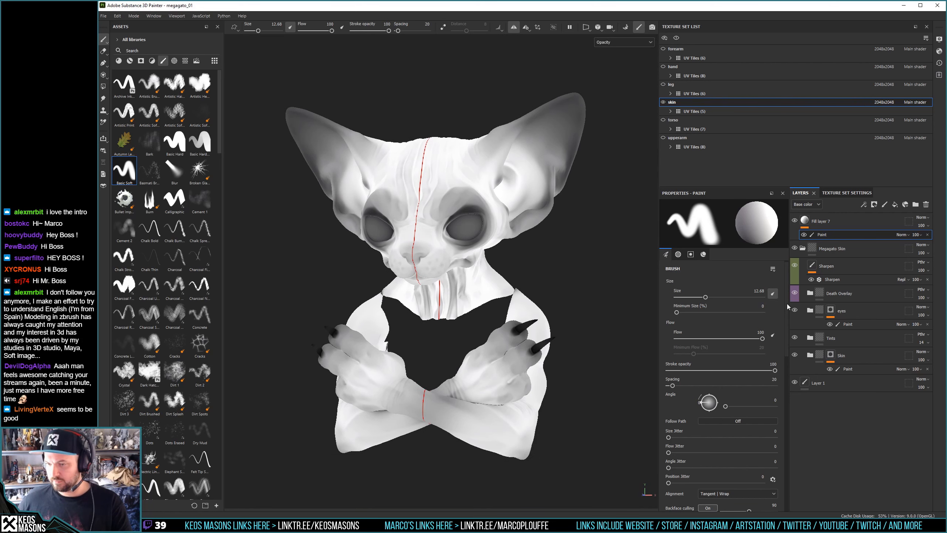
drag(787, 304, 783, 460)
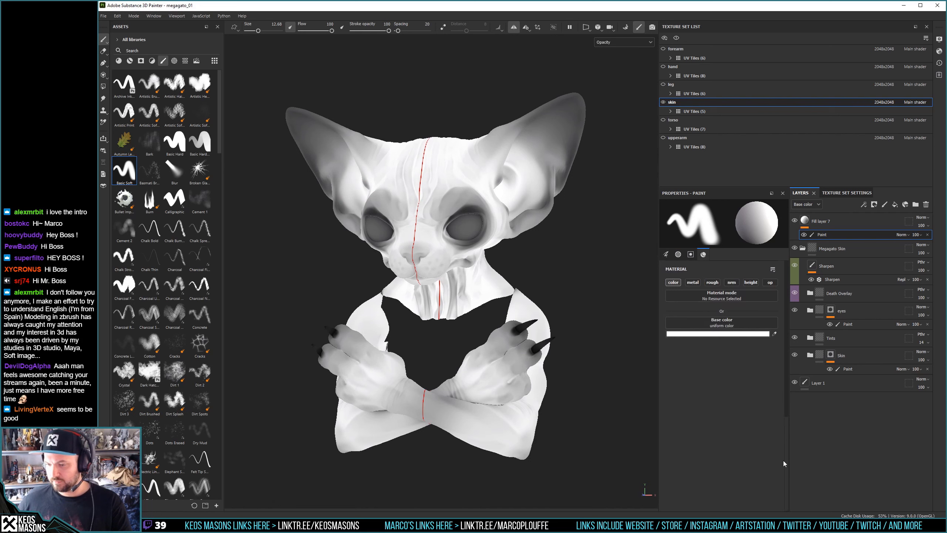
click(746, 334)
click(775, 440)
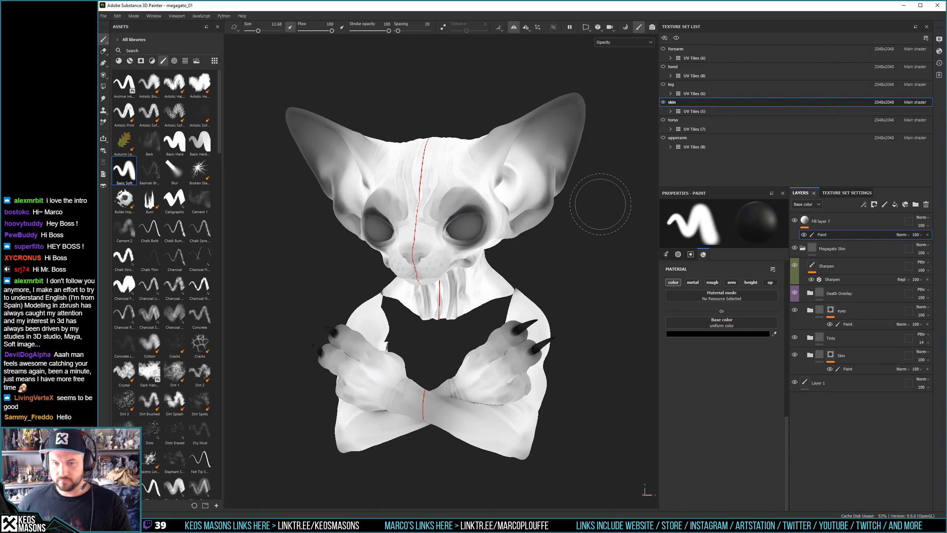
Delete the paint effect from Fill layer 7 and add a new paint layer above it
click(926, 205)
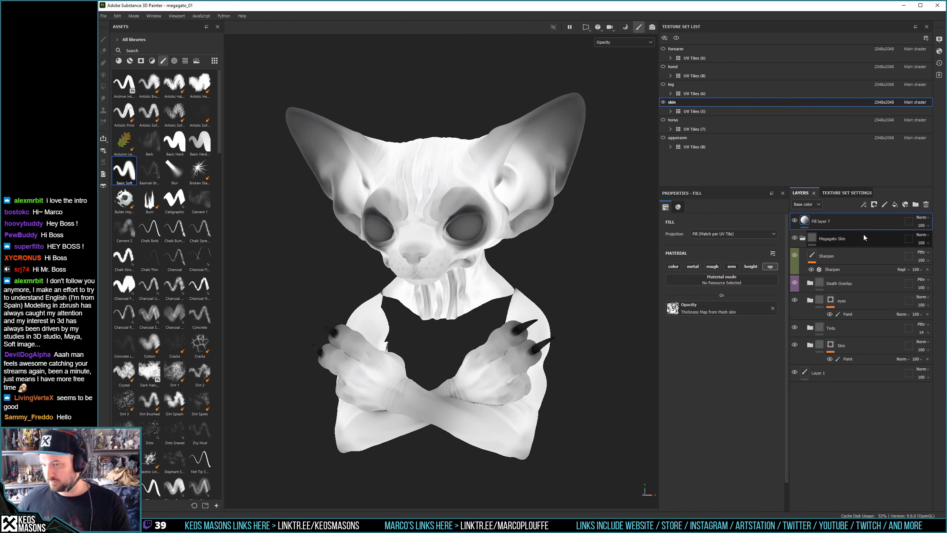
click(885, 206)
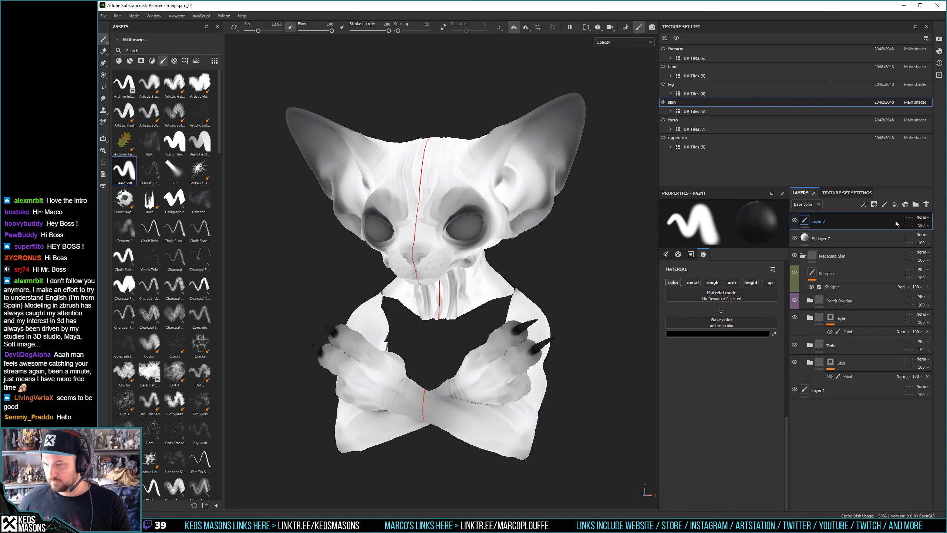
Create a folder named opaSSS and move Layer 2 and Fill layer 7 into it
click(916, 204)
double_click(829, 220)
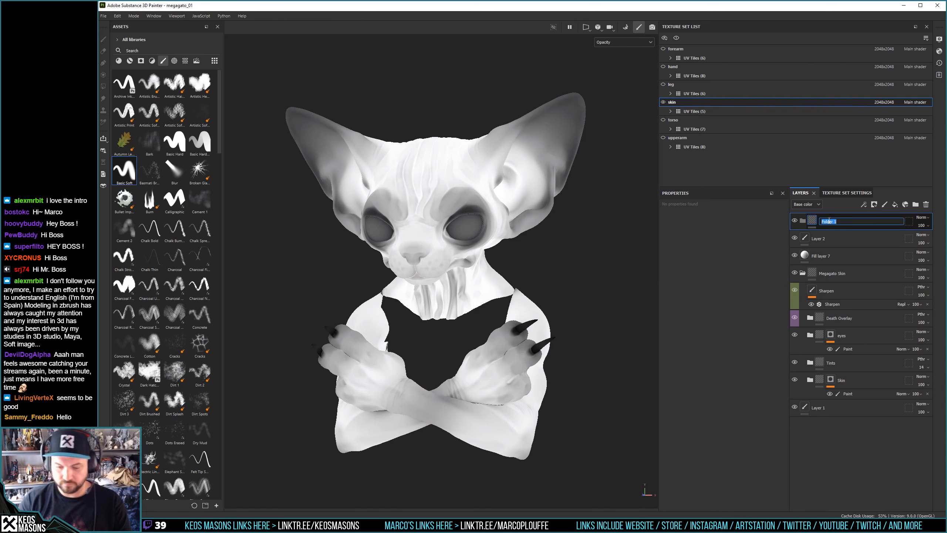
text(opaSSS)
key(Return)
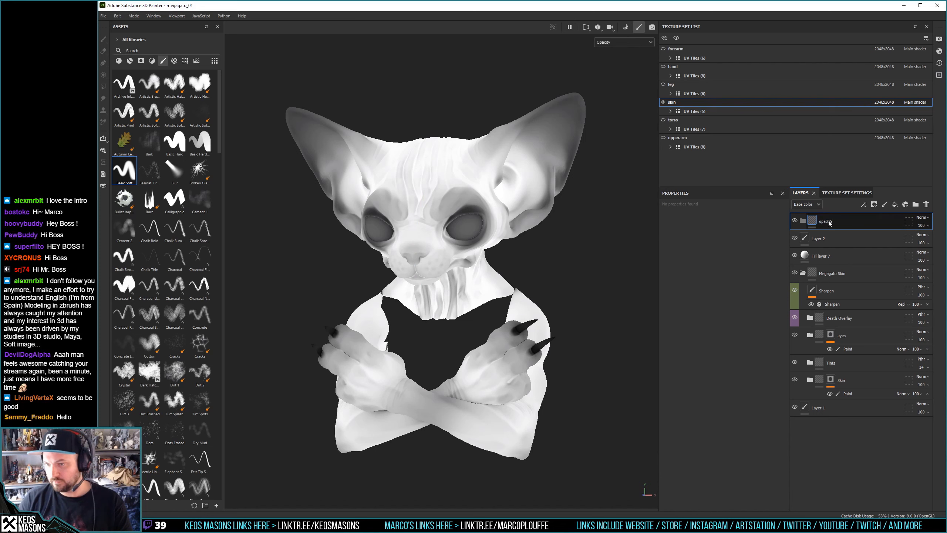
click(830, 239)
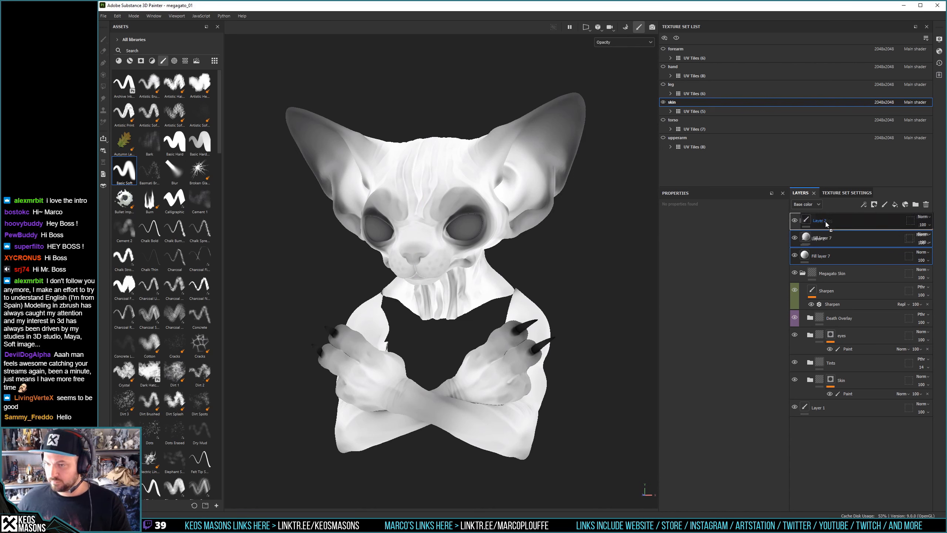
click(840, 235)
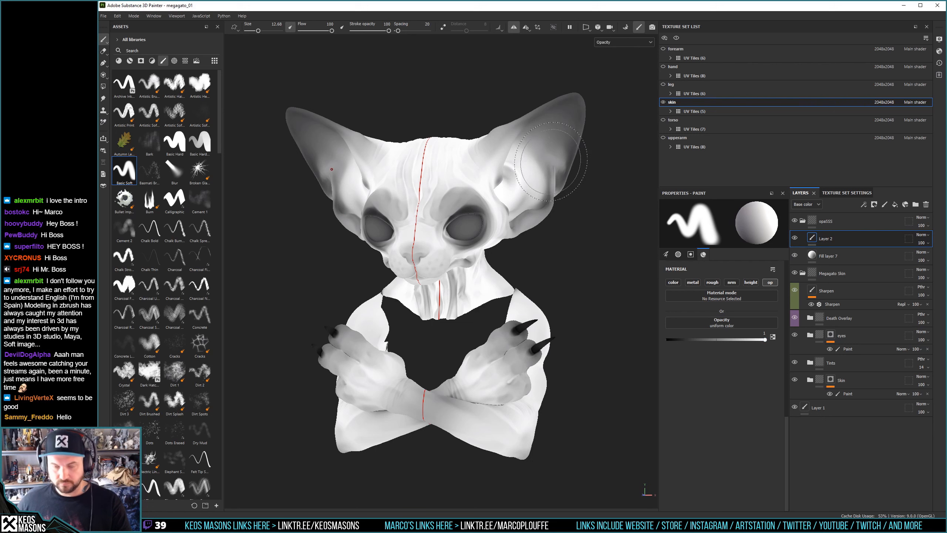
Set the paint opacity value to 0 and enlarge the brush to size 20.78, undoing the test strokes on the ears
alt+drag(574, 187, 576, 164)
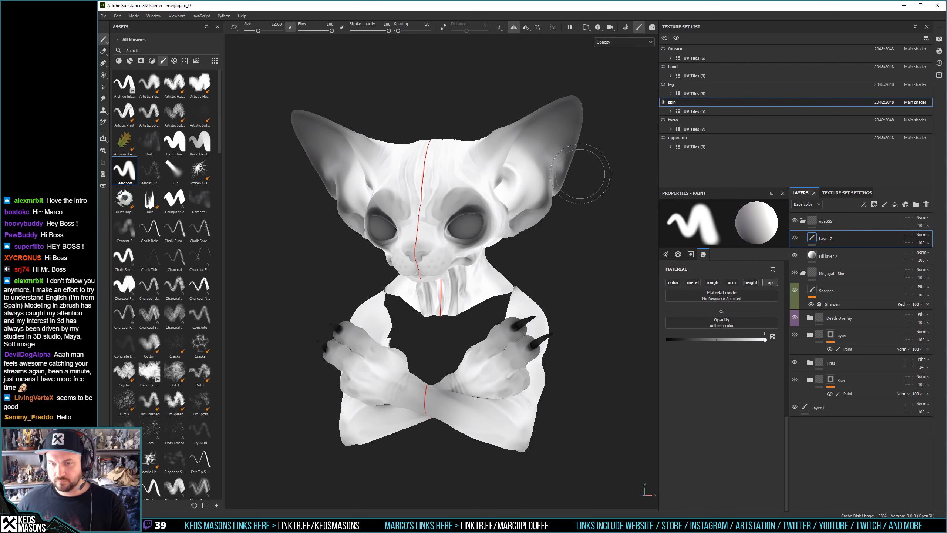
drag(714, 340, 638, 339)
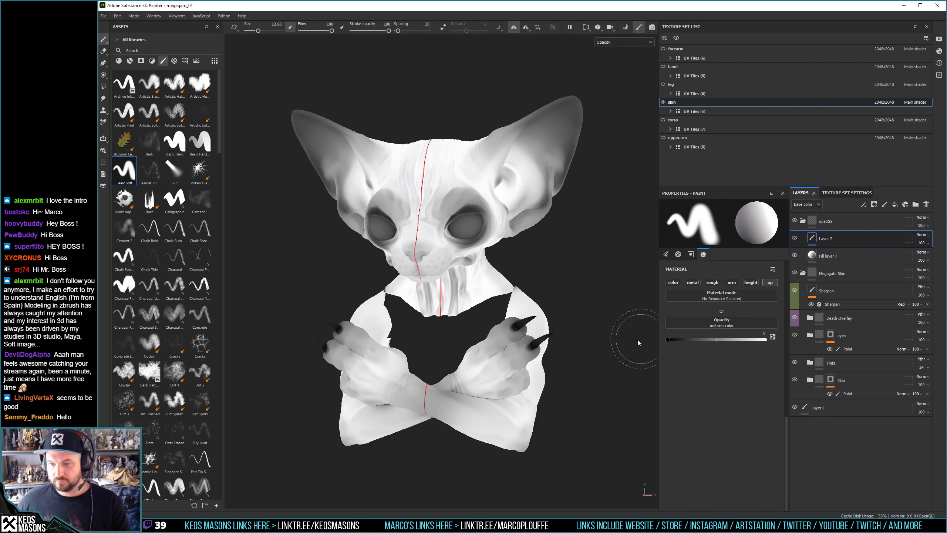
mouse_move(609, 144)
mouse_down()
mouse_move(604, 97)
mouse_move(531, 128)
mouse_up()
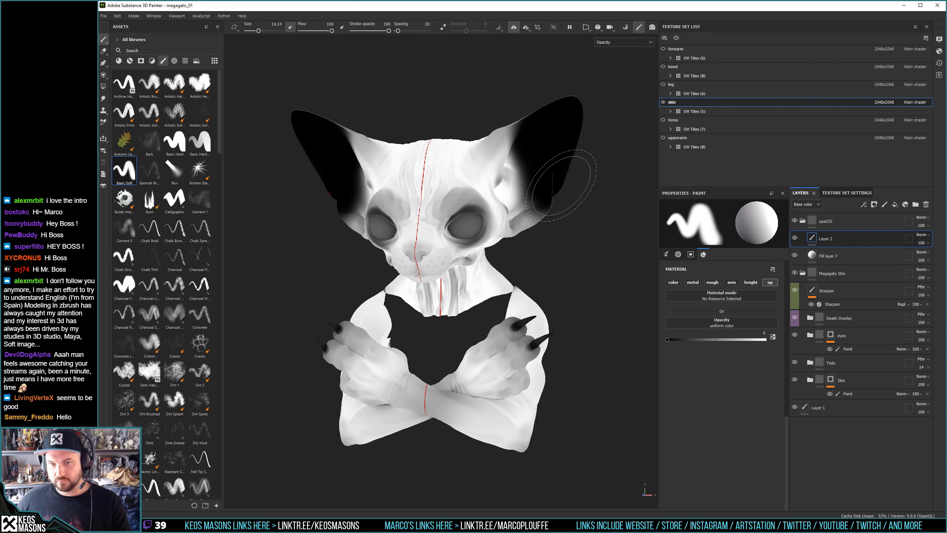
key(ctrl+z)
ctrl+right_drag(532, 129, 551, 112)
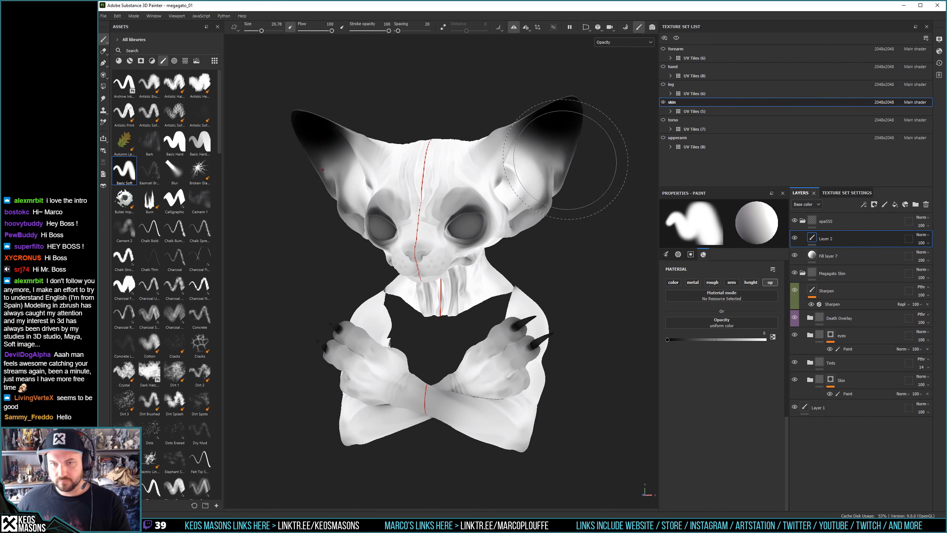
key(ctrl+z)
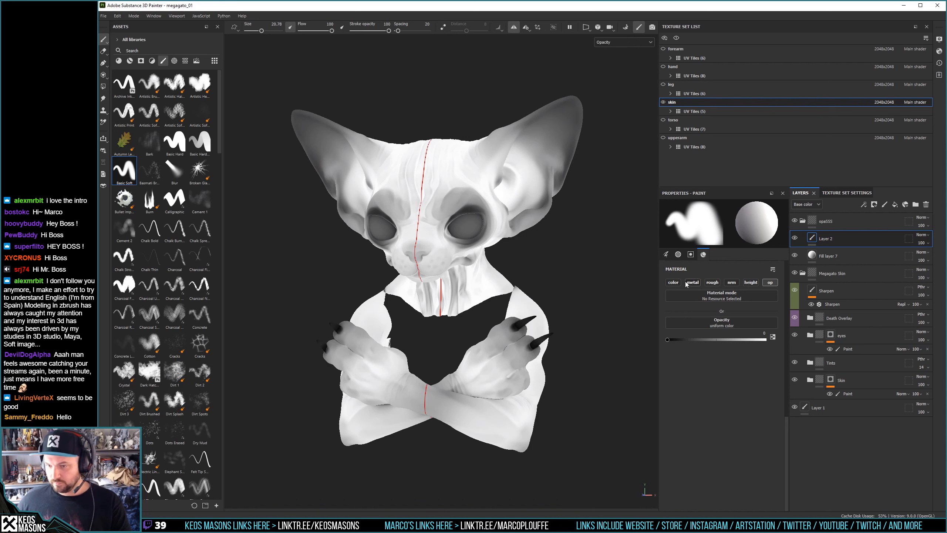
Turn off the brush's backface culling and lower its flow to 6, undoing the test strokes on the ears
click(665, 255)
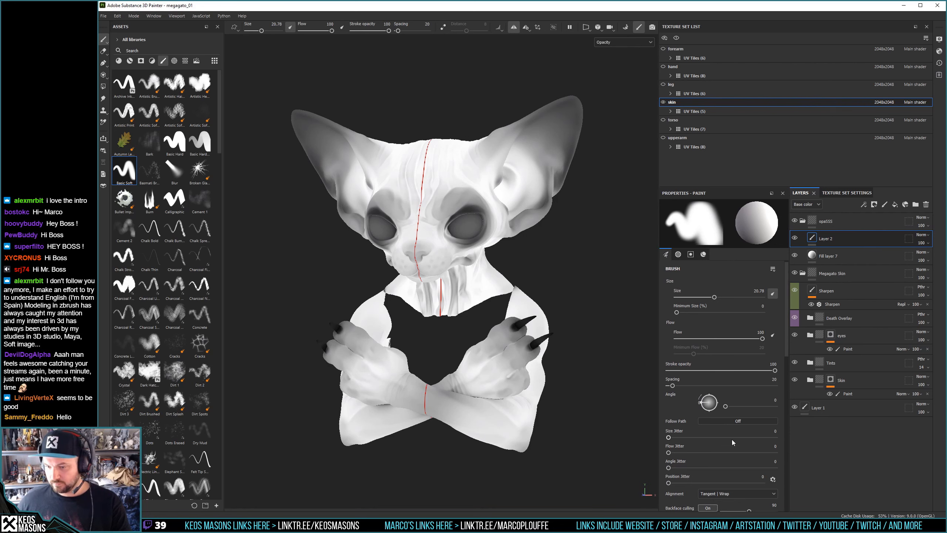
scroll(732, 441, down, 3)
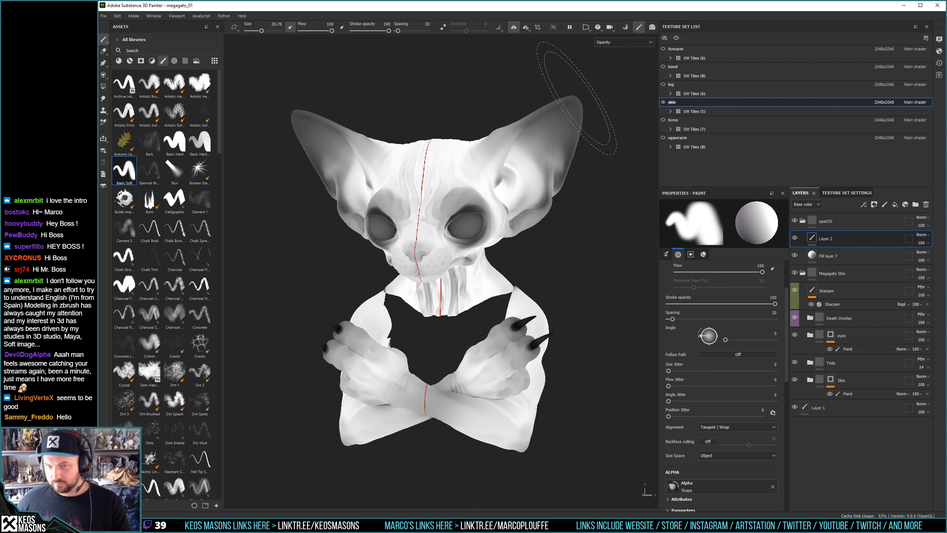
click(578, 99)
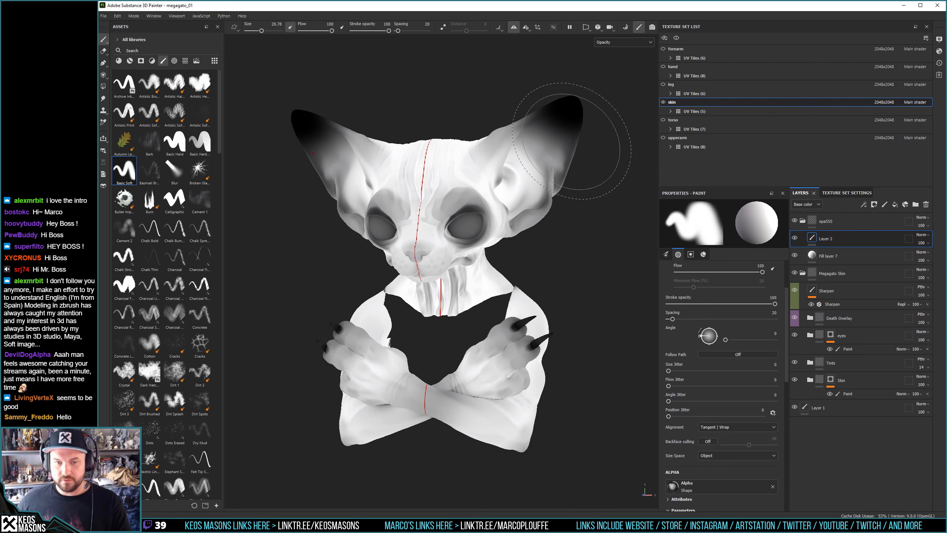
drag(535, 126, 537, 201)
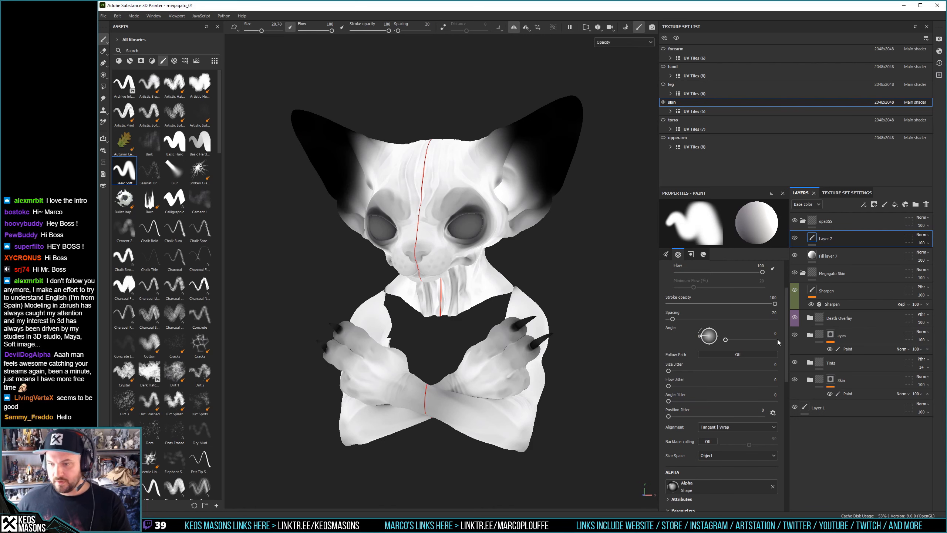
key(ctrl+z)
drag(763, 272, 681, 272)
key(ctrl+z)
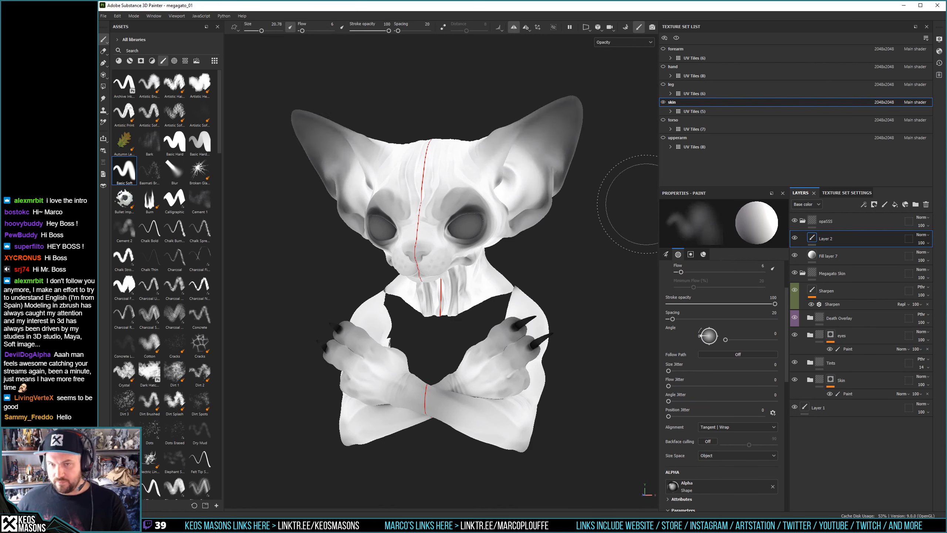
Darken both ears gradually with soft low-flow strokes, building up the darkest opacity toward the tips
mouse_move(568, 99)
mouse_down()
mouse_move(540, 161)
mouse_move(522, 168)
mouse_move(529, 194)
mouse_move(507, 188)
mouse_move(522, 142)
mouse_up()
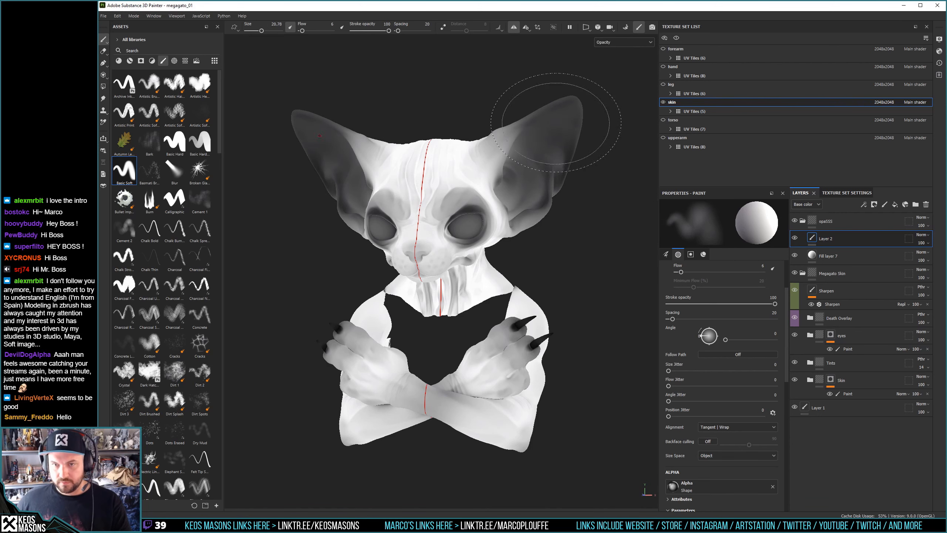
key(])
mouse_move(575, 121)
mouse_down()
mouse_move(508, 110)
mouse_move(612, 84)
mouse_move(574, 99)
mouse_up()
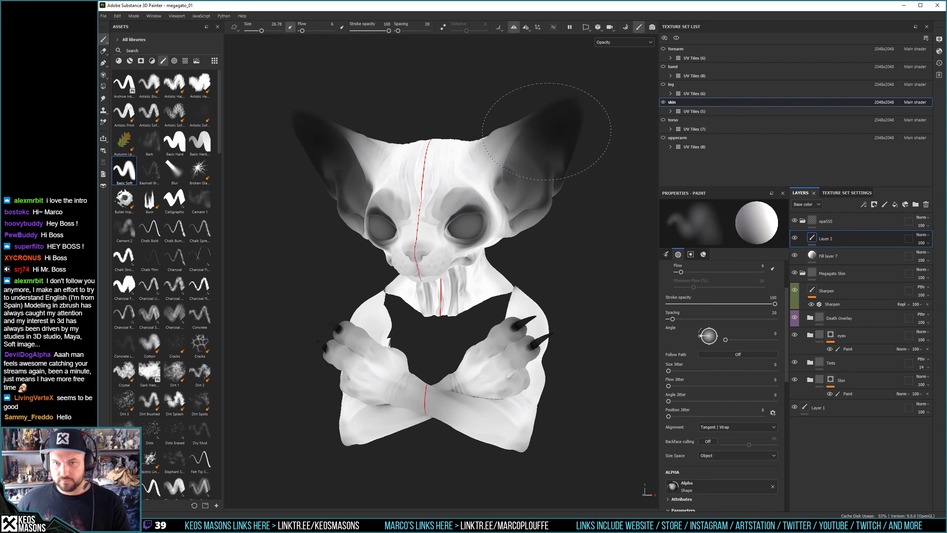
drag(547, 132, 502, 129)
Set the paint opacity value to 1, reduce the brush to size 14.14 and lighten the backs of the paws
alt+drag(484, 251, 482, 229)
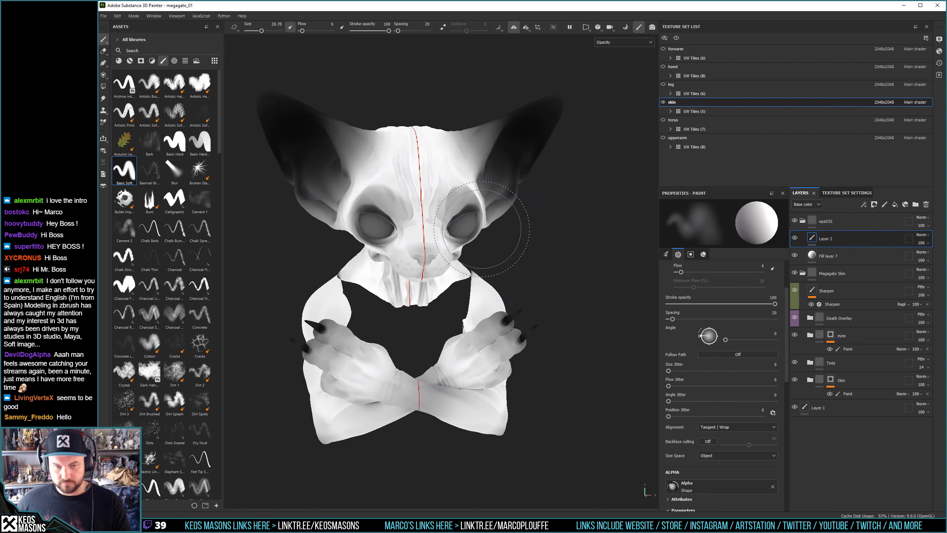
alt+right_drag(482, 229, 488, 284)
alt+middle_drag(489, 295, 522, 253)
alt+right_drag(522, 253, 529, 296)
alt+middle_drag(518, 367, 480, 311)
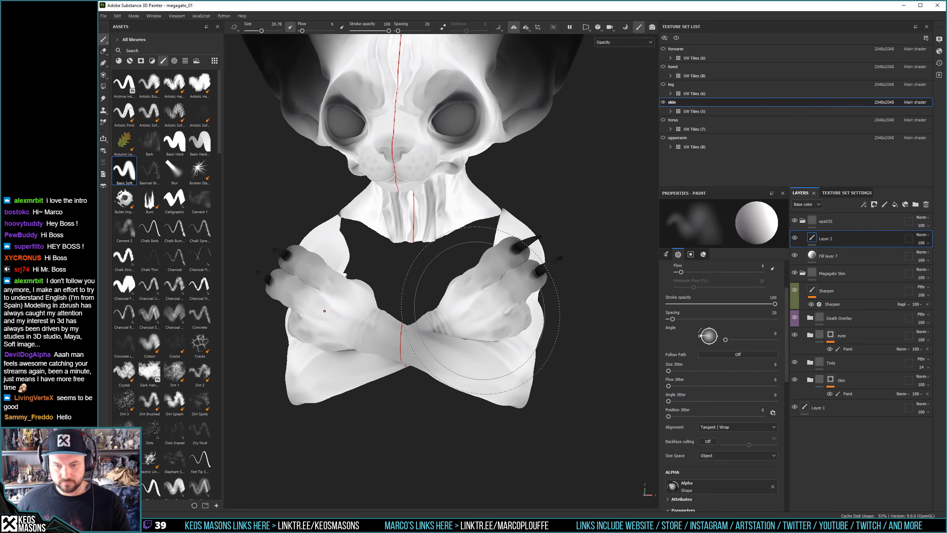
mouse_move(481, 310)
alt+mouse_down()
mouse_move(380, 328)
mouse_move(295, 280)
mouse_move(358, 306)
alt+mouse_up()
key(bracketleft)
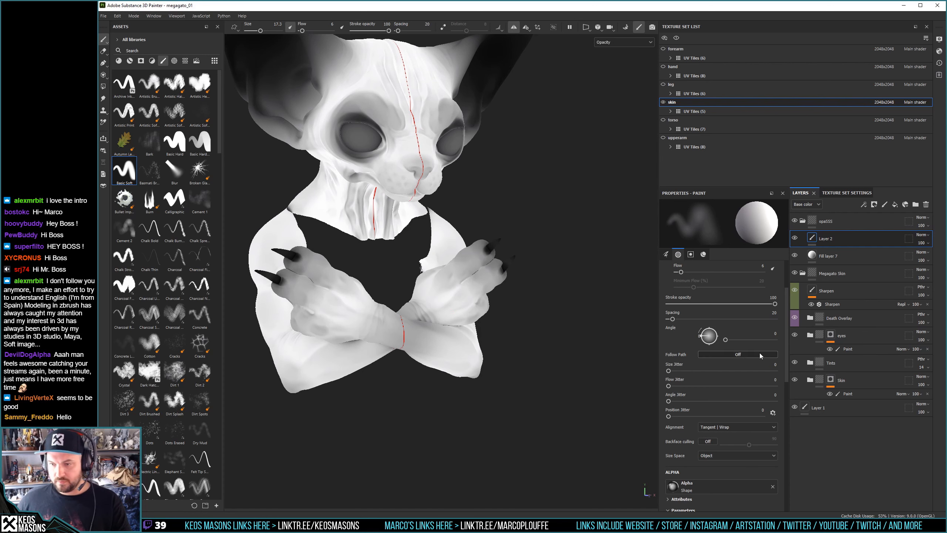
scroll(746, 373, down, 10)
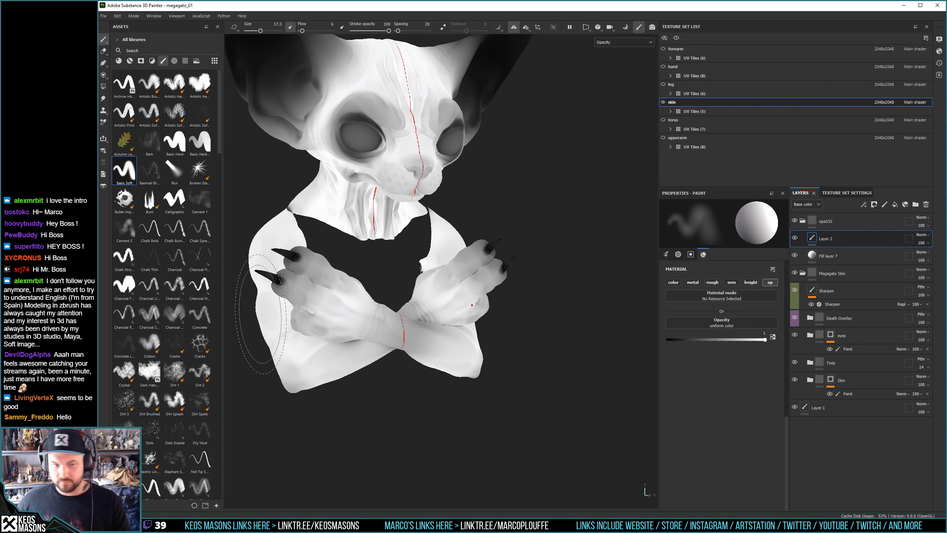
key(bracketleft)
mouse_move(313, 303)
mouse_down()
mouse_move(305, 292)
mouse_move(333, 274)
mouse_up()
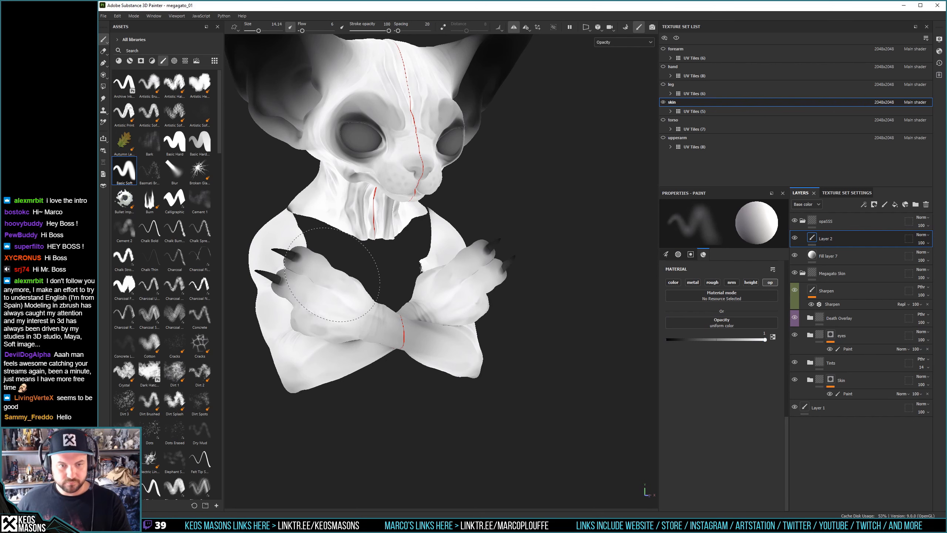
Continue lightening the opacity across the paws, forearms and elbows with soft white strokes
right_click(374, 320)
click(559, 241)
mouse_move(578, 309)
alt+mouse_down()
mouse_move(472, 286)
mouse_move(511, 268)
mouse_move(502, 278)
alt+mouse_up()
drag(422, 346, 345, 385)
alt+drag(461, 383, 522, 392)
Darken the skin between the thumb and fingers using opacity value 0 and a size 3.11 brush
mouse_move(445, 356)
mouse_down()
mouse_move(443, 329)
mouse_move(306, 402)
mouse_move(328, 402)
mouse_move(349, 373)
mouse_move(302, 461)
mouse_move(380, 350)
mouse_move(395, 459)
mouse_move(359, 328)
mouse_up()
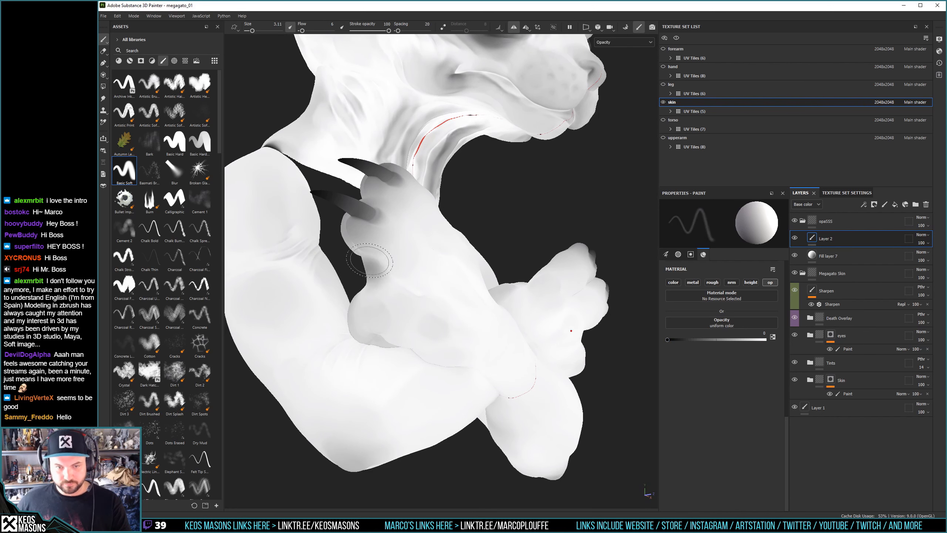
alt+drag(415, 298, 410, 325)
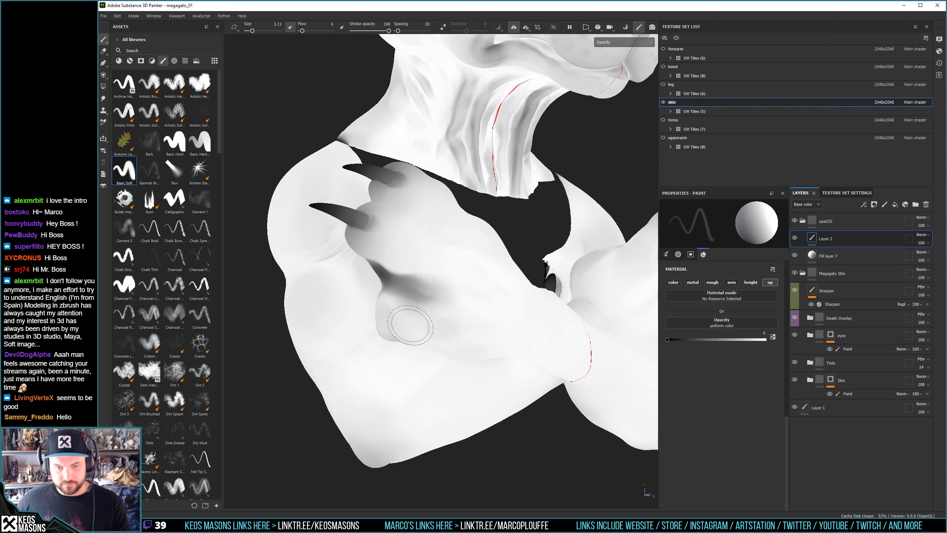
Enlarge the brush to size 14.21 and deepen the dark opacity across the ears down to their bases
mouse_move(485, 308)
alt+mouse_down()
mouse_move(486, 218)
mouse_move(499, 215)
mouse_move(460, 271)
mouse_move(567, 228)
mouse_move(518, 257)
mouse_move(401, 250)
mouse_move(444, 264)
mouse_move(359, 210)
alt+mouse_up()
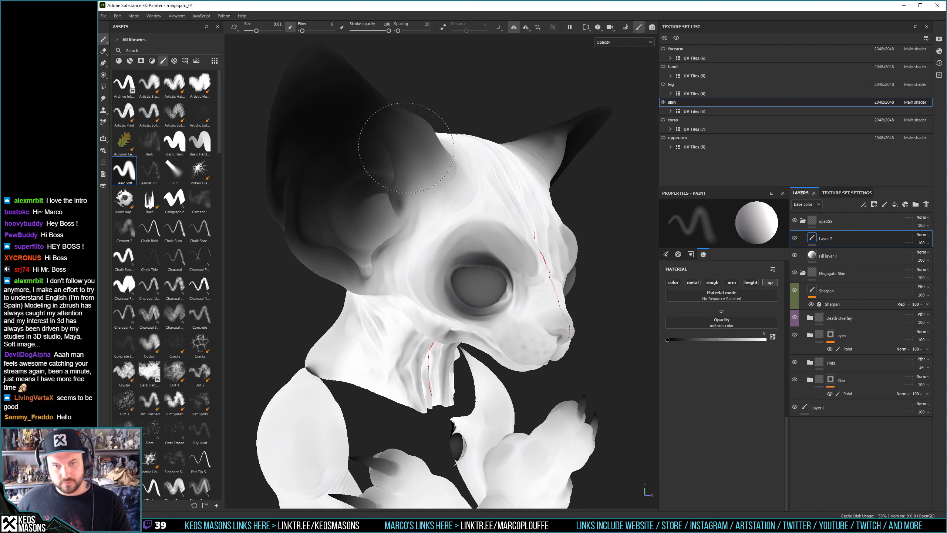
mouse_move(410, 185)
alt+mouse_down()
mouse_move(429, 230)
mouse_move(457, 187)
mouse_move(447, 205)
alt+mouse_up()
key(])
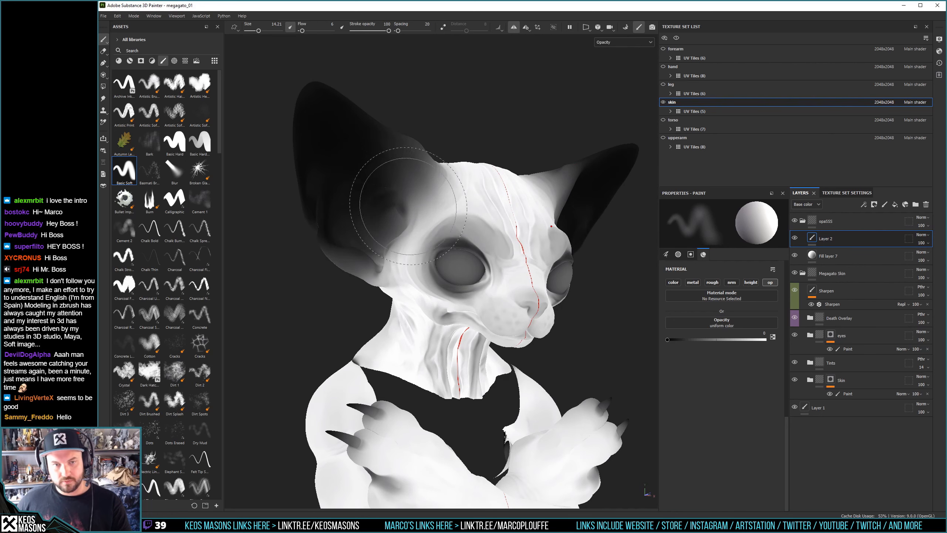
Lighten the palms and undersides of the fingers using opacity value 1 and a size 5.6 brush
mouse_move(349, 164)
alt+mouse_down()
mouse_move(548, 232)
mouse_move(322, 152)
mouse_move(560, 311)
mouse_move(520, 261)
mouse_move(459, 249)
mouse_move(386, 294)
mouse_move(420, 293)
alt+mouse_up()
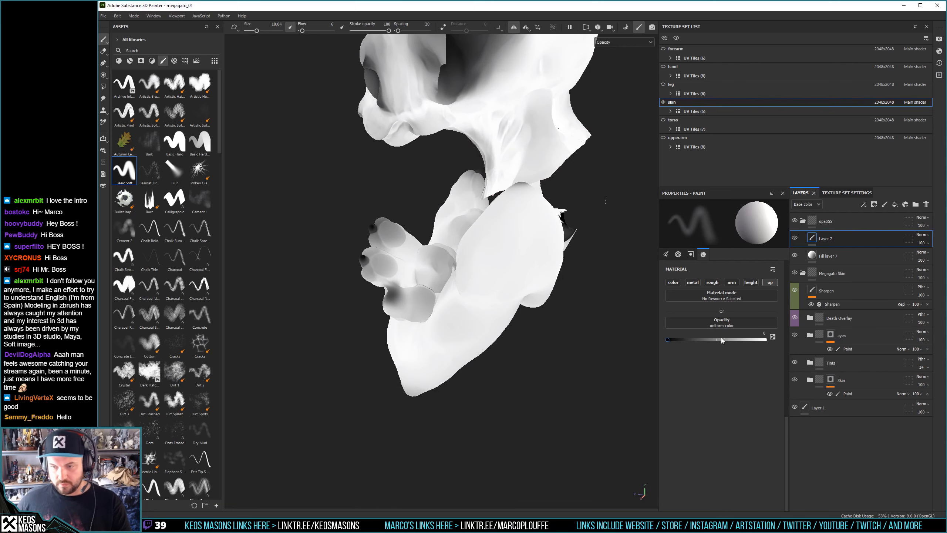
drag(431, 257, 423, 295)
ctrl+right_drag(444, 256, 434, 255)
mouse_move(434, 257)
mouse_down()
mouse_move(414, 276)
mouse_move(406, 248)
mouse_move(382, 245)
mouse_move(389, 216)
mouse_up()
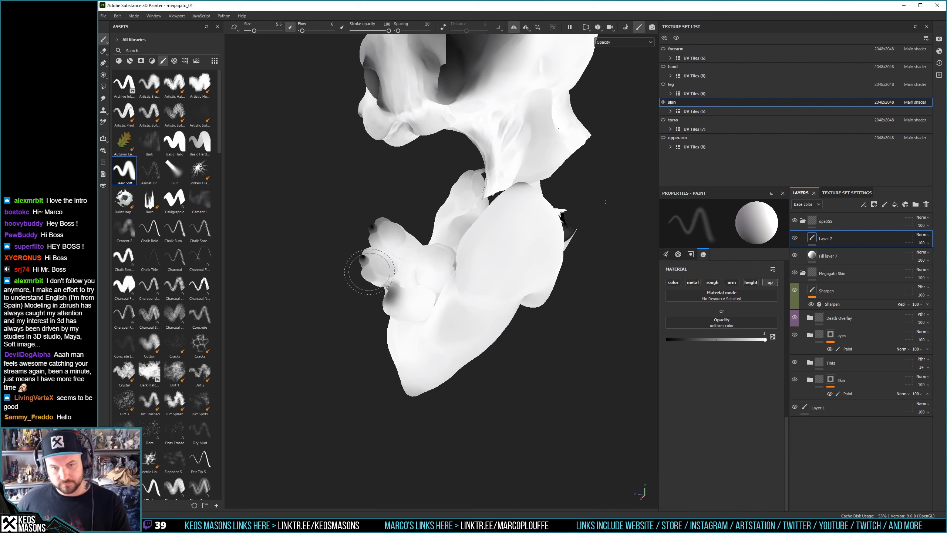
Lighten the eyes, brow, forehead and neck using opacity value 1, working from a size 10.04 brush down to 6.59
alt+drag(370, 272, 515, 245)
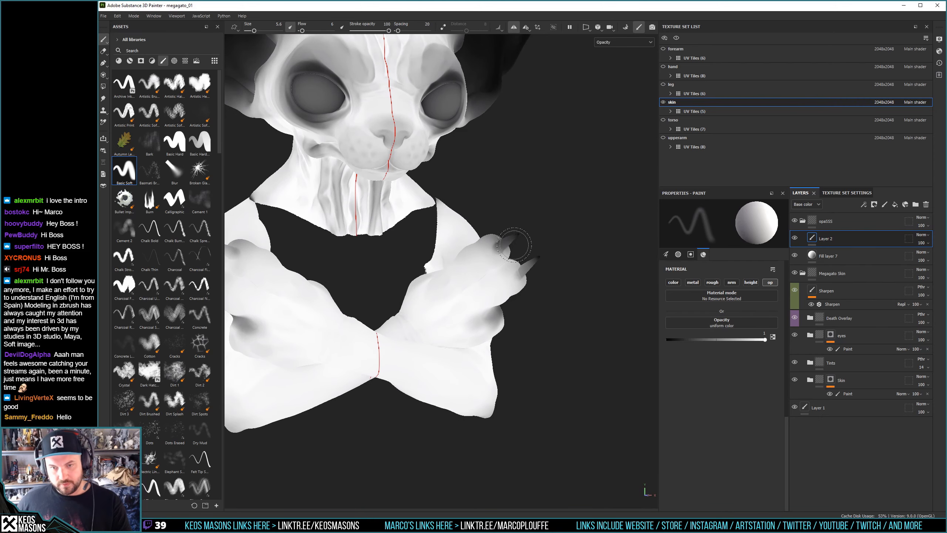
mouse_move(472, 277)
alt+mouse_down()
mouse_move(480, 250)
mouse_move(442, 208)
alt+mouse_up()
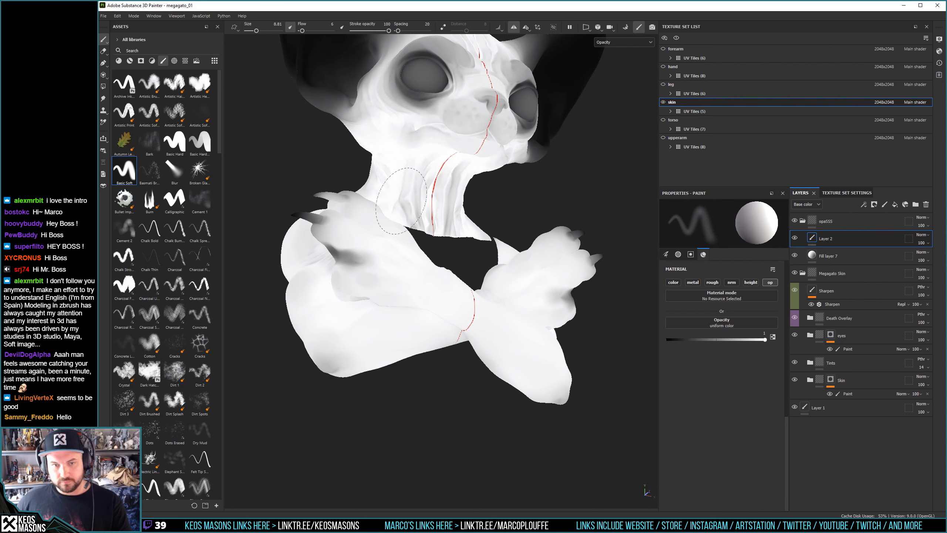
mouse_move(451, 181)
alt+mouse_down()
mouse_move(427, 205)
mouse_move(502, 172)
alt+mouse_up()
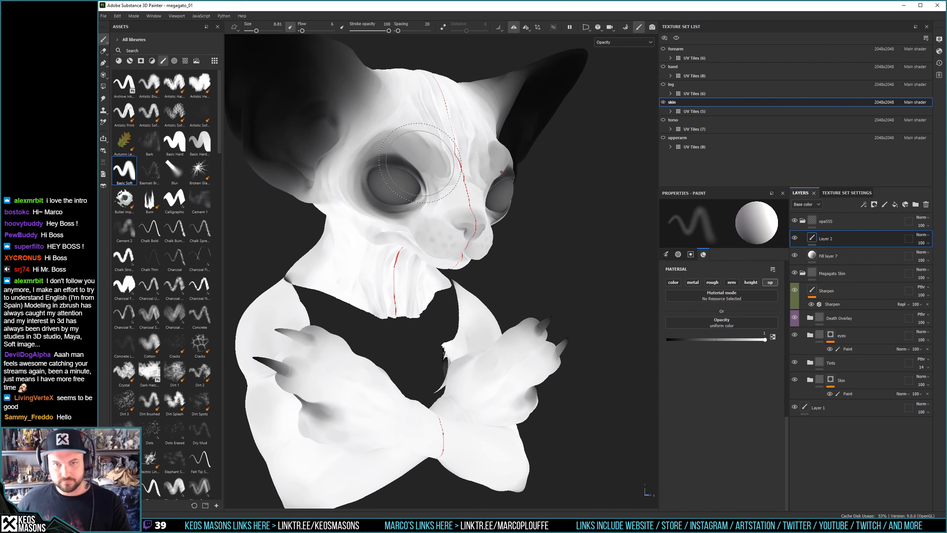
ctrl+right_drag(420, 163, 425, 162)
mouse_move(423, 156)
mouse_down()
mouse_move(397, 173)
mouse_move(430, 151)
mouse_move(390, 185)
mouse_move(396, 207)
mouse_move(377, 199)
mouse_up()
mouse_move(418, 133)
alt+mouse_down()
mouse_move(429, 169)
mouse_move(490, 138)
mouse_move(418, 101)
alt+mouse_up()
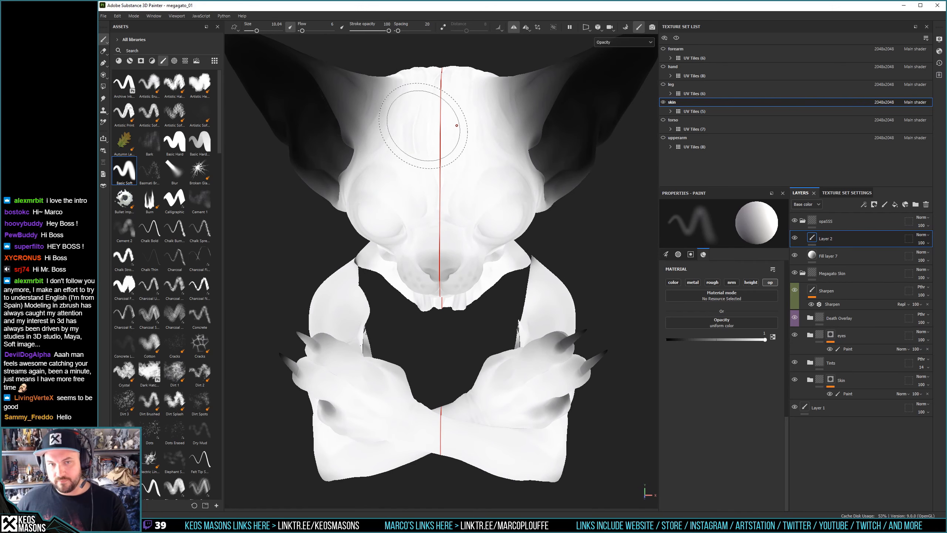
mouse_move(423, 127)
alt+right_down()
mouse_move(433, 123)
mouse_move(433, 230)
alt+right_up()
alt+drag(393, 231, 433, 229)
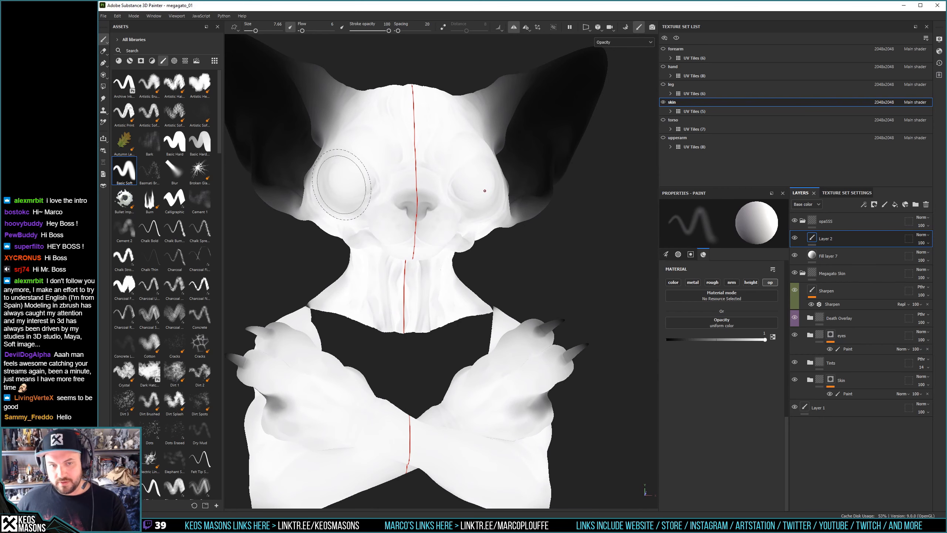
alt+drag(396, 283, 394, 246)
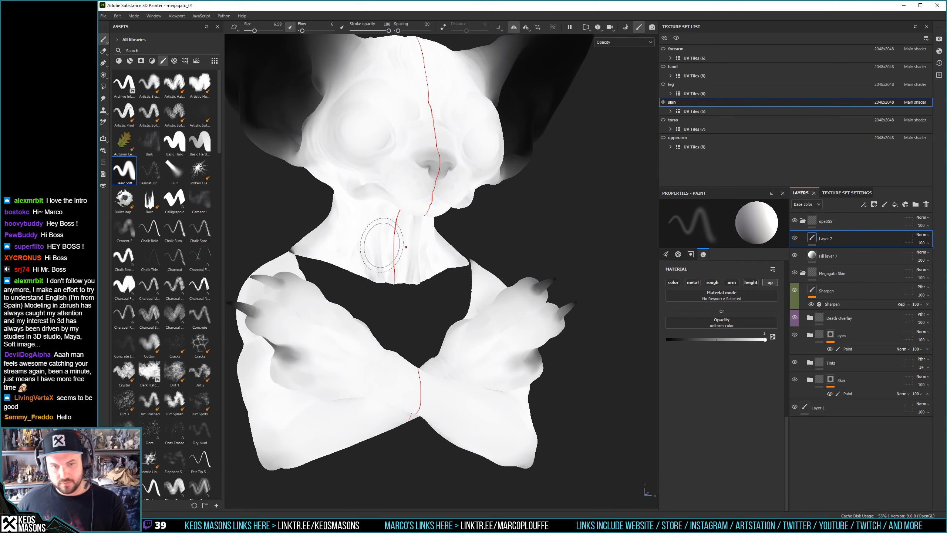
Darken the vertical skin folds down the throat using opacity value 0 and brush sizes 3.11 to 4.69
alt+drag(377, 241, 446, 284)
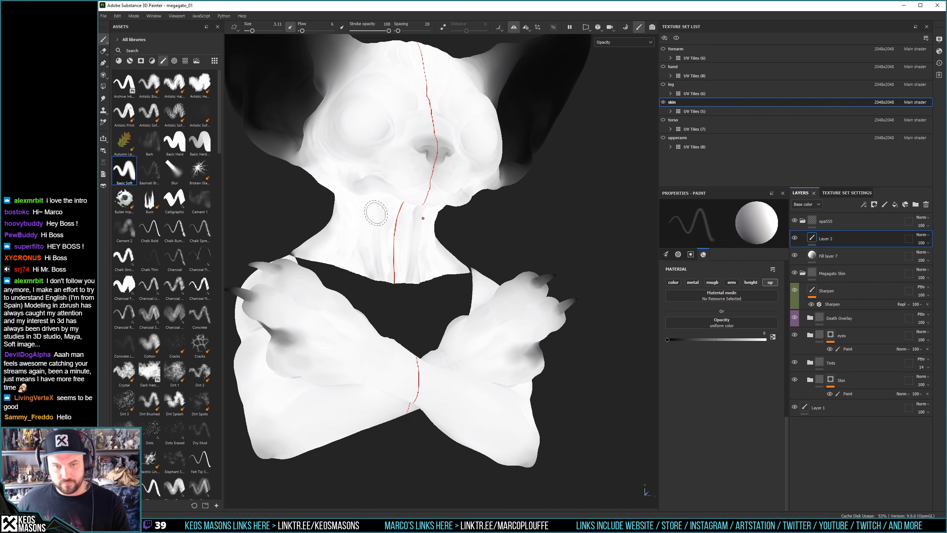
alt+drag(442, 268, 372, 223)
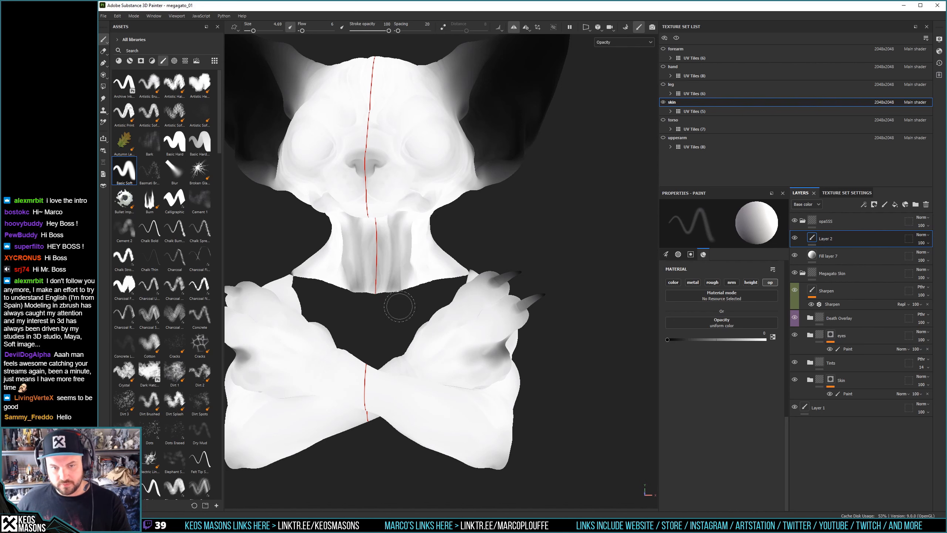
alt+drag(413, 257, 413, 230)
Lighten the throat edges, sides of the neck and temple using opacity value 1 and brush sizes 4.69 to 6.59
mouse_move(403, 287)
alt+mouse_down()
mouse_move(442, 269)
mouse_move(388, 249)
alt+mouse_up()
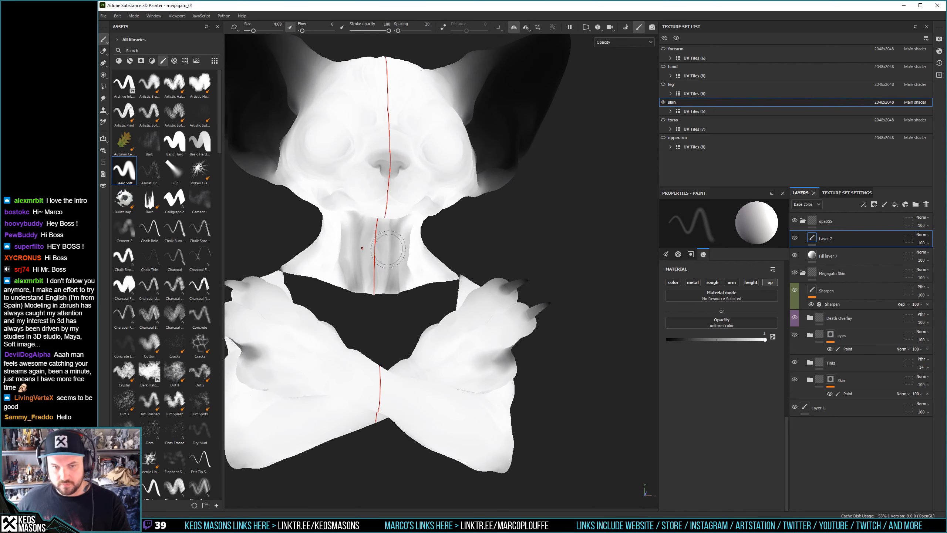
mouse_move(377, 334)
alt+mouse_down()
mouse_move(372, 277)
mouse_move(376, 303)
mouse_move(366, 268)
mouse_move(338, 270)
alt+mouse_up()
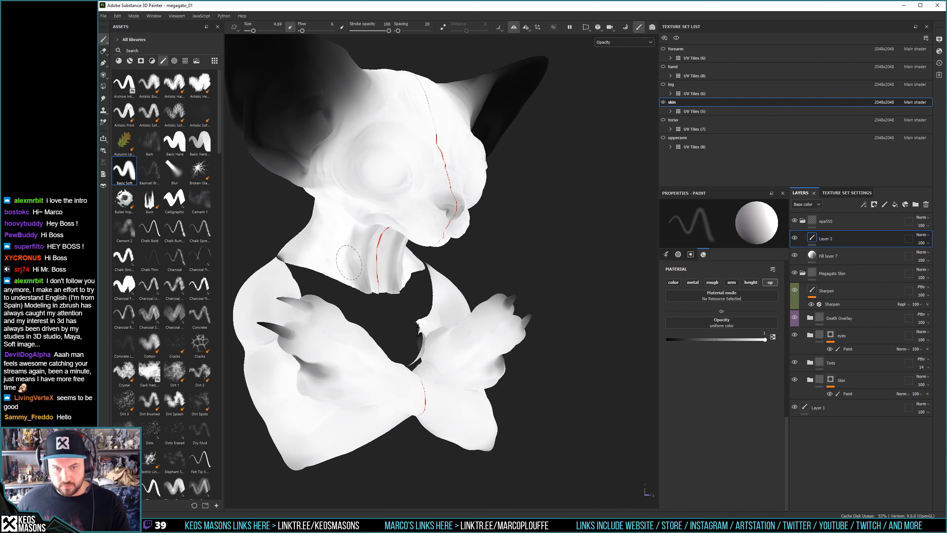
mouse_move(358, 307)
alt+mouse_down()
mouse_move(451, 313)
mouse_move(425, 306)
mouse_move(371, 335)
alt+mouse_up()
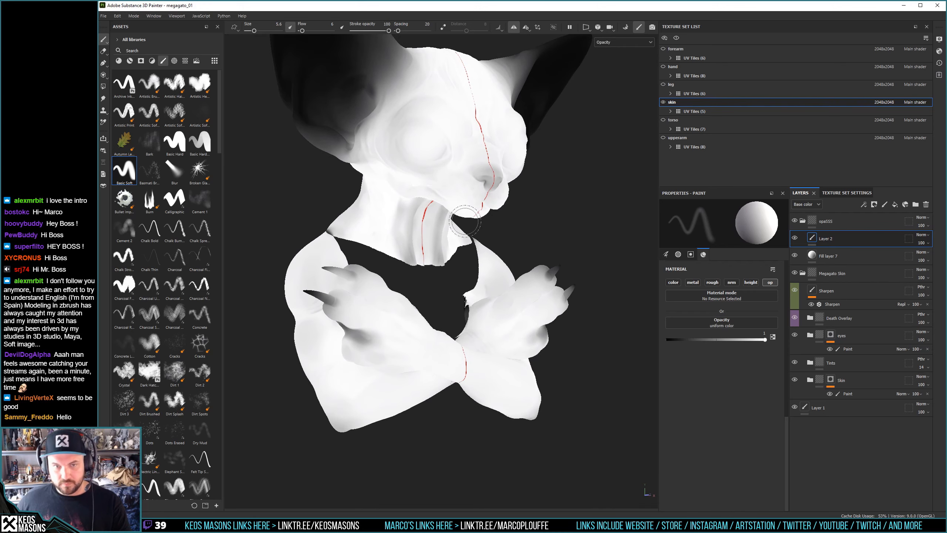
mouse_move(404, 169)
alt+mouse_down()
mouse_move(486, 159)
mouse_move(395, 212)
mouse_move(370, 133)
alt+mouse_up()
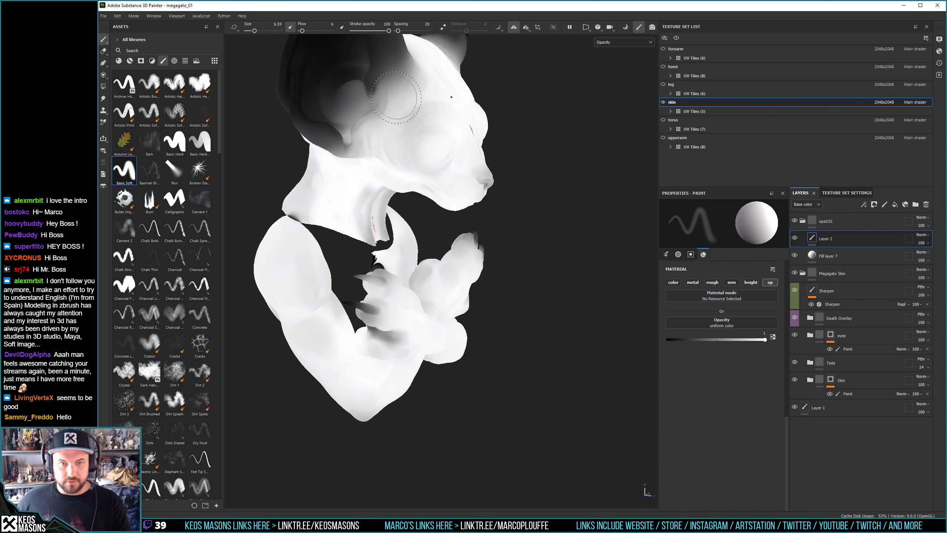
mouse_move(396, 98)
alt+mouse_down()
mouse_move(353, 147)
mouse_move(373, 183)
mouse_move(408, 214)
mouse_move(394, 183)
mouse_move(473, 224)
mouse_move(556, 247)
mouse_move(410, 201)
mouse_move(440, 157)
mouse_move(429, 149)
mouse_move(433, 220)
mouse_move(414, 235)
alt+mouse_up()
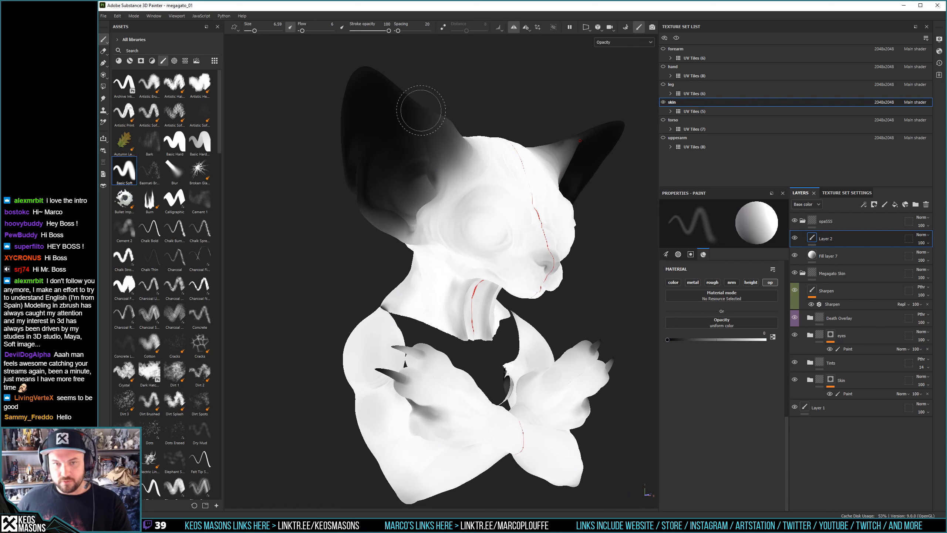
Deepen the dark opacity inside the ears and along their edges using opacity value 0 and a size 6.59 brush
mouse_move(421, 110)
mouse_down()
mouse_move(443, 143)
mouse_move(431, 128)
mouse_move(420, 154)
mouse_move(362, 202)
mouse_move(377, 218)
mouse_up()
mouse_move(349, 264)
alt+mouse_down()
mouse_move(367, 216)
mouse_move(442, 177)
alt+mouse_up()
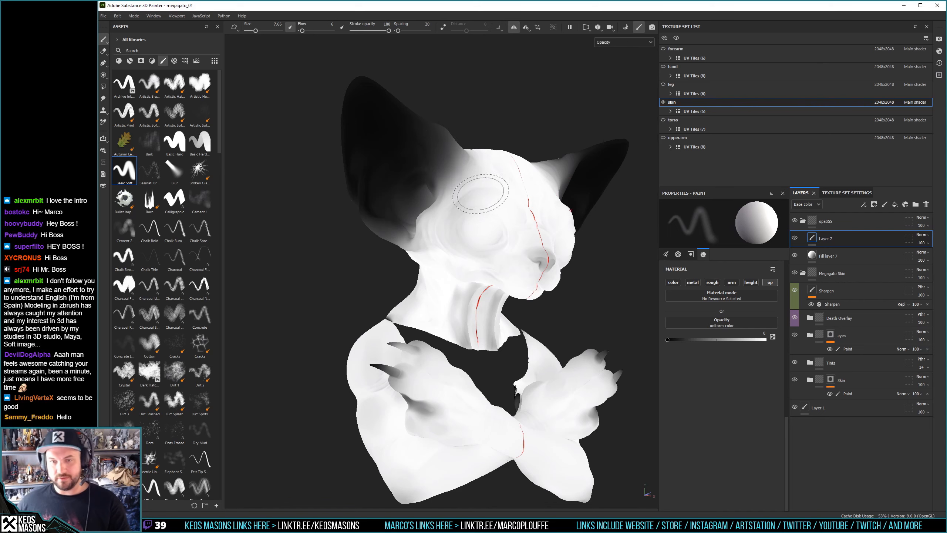
alt+drag(484, 183, 436, 181)
Darken the fingertips around the claws using opacity value 0 and a size 3.86 brush
alt+middle_drag(420, 384, 414, 347)
alt+right_drag(414, 347, 416, 380)
mouse_move(416, 381)
alt+mouse_down()
mouse_move(394, 386)
mouse_move(399, 376)
alt+mouse_up()
mouse_move(451, 297)
alt+mouse_down()
mouse_move(399, 286)
mouse_move(413, 278)
mouse_move(420, 248)
alt+mouse_up()
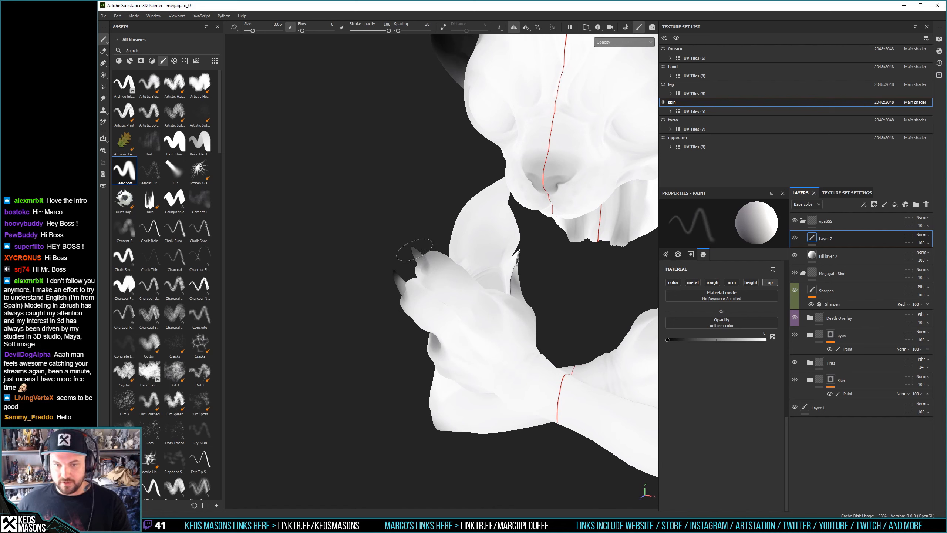
alt+right_drag(423, 261, 404, 125)
alt+middle_drag(567, 281, 399, 279)
mouse_move(417, 296)
alt+mouse_down()
mouse_move(411, 305)
mouse_move(461, 312)
alt+mouse_up()
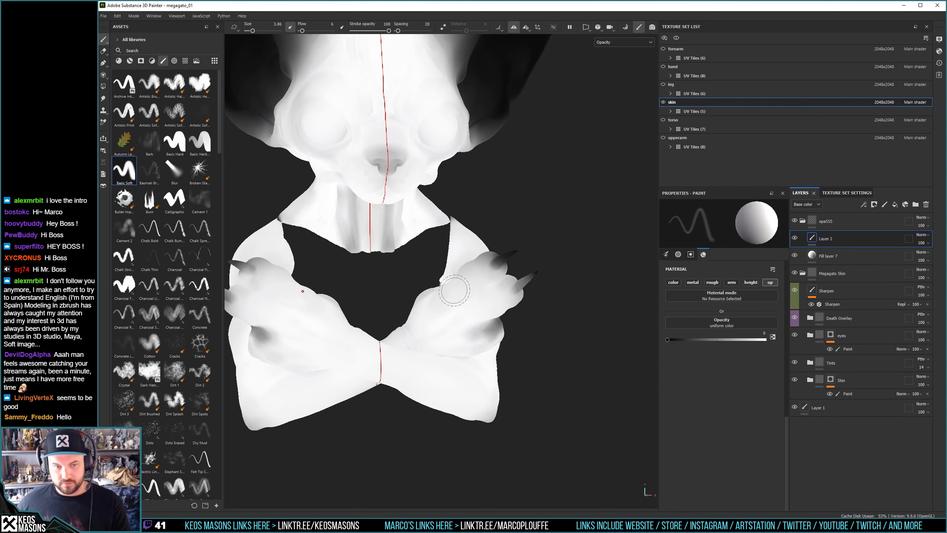
Turn off symmetry and darken the fingertips of each paw separately using opacity value 0 and brush sizes 3.11 to 3.86
alt+middle_drag(447, 295, 522, 274)
alt+right_drag(376, 229, 307, 245)
alt+drag(306, 240, 315, 243)
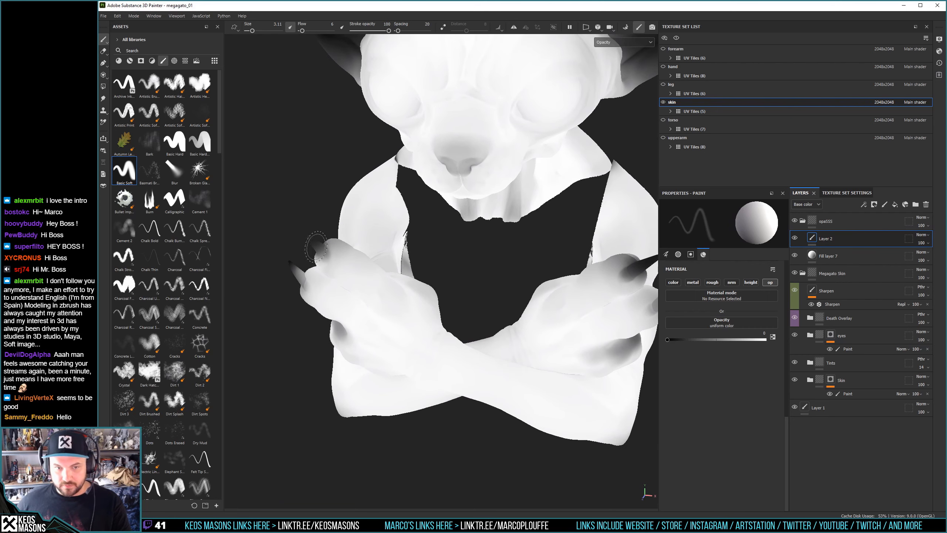
mouse_move(308, 231)
alt+mouse_down()
mouse_move(338, 248)
mouse_move(275, 269)
mouse_move(292, 256)
mouse_move(395, 284)
mouse_move(513, 282)
mouse_move(511, 303)
alt+mouse_up()
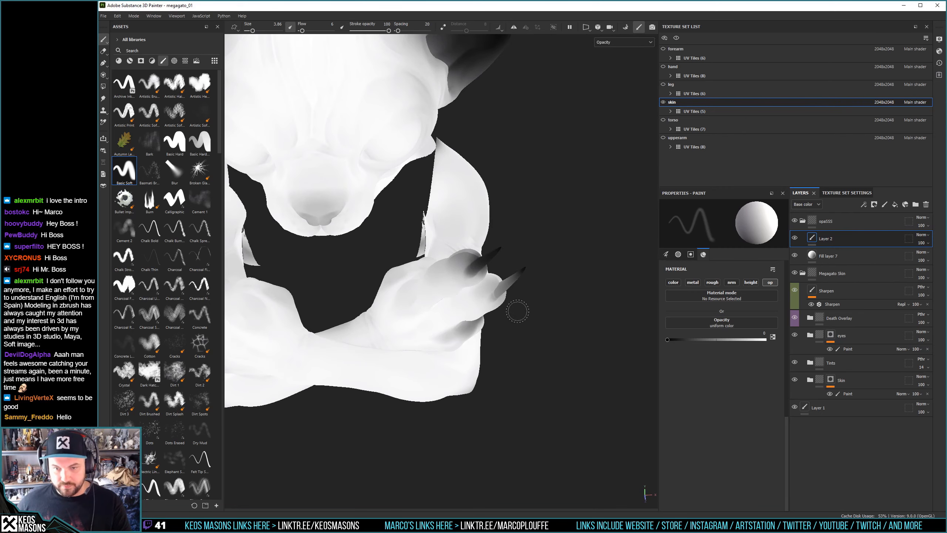
alt+drag(527, 259, 495, 251)
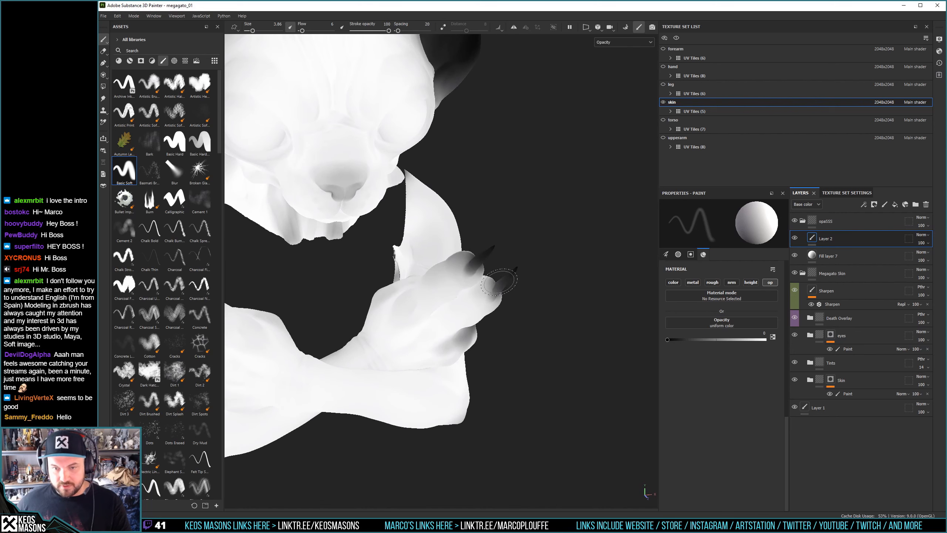
Darken the remaining sides of the fingertips around the claws using opacity value 0 and brush sizes 2.44 to 3.11
mouse_move(345, 260)
alt+mouse_down()
mouse_move(452, 311)
mouse_move(442, 311)
alt+mouse_up()
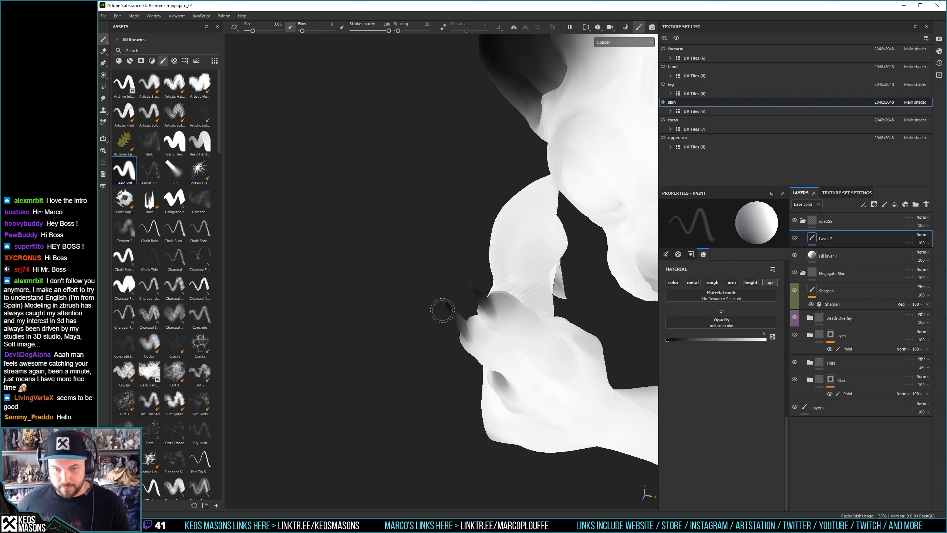
mouse_move(452, 274)
alt+mouse_down()
mouse_move(575, 297)
mouse_move(574, 306)
alt+mouse_up()
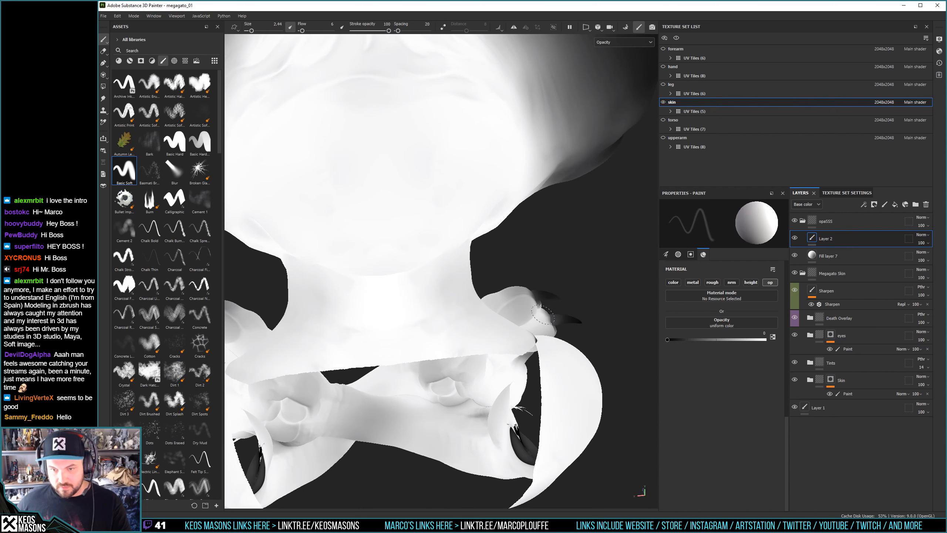
mouse_move(571, 296)
alt+mouse_down()
mouse_move(549, 300)
mouse_move(436, 203)
mouse_move(470, 308)
alt+mouse_up()
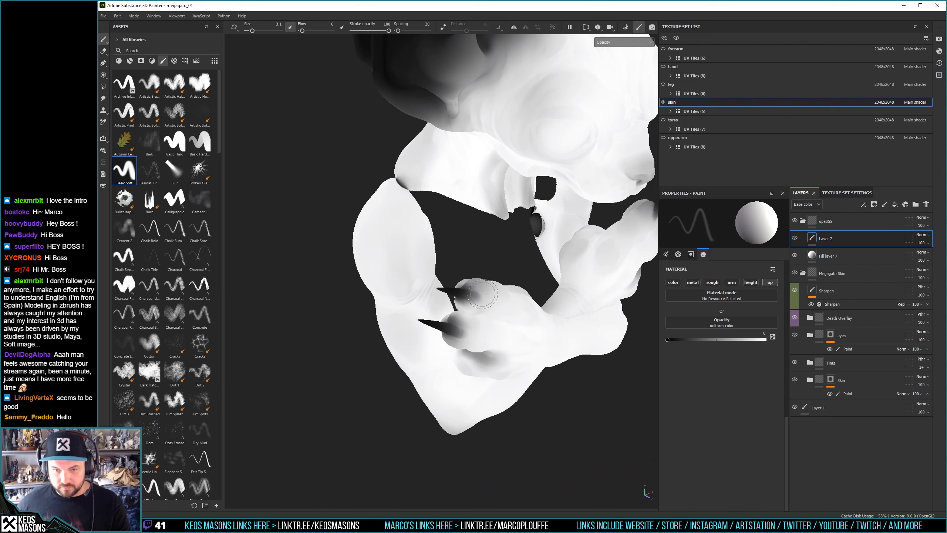
Refine the fingers' light-to-dark transitions on both paws, alternating opacity values 1 and 0 with a size 3.84 brush
mouse_move(514, 288)
alt+mouse_down()
mouse_move(467, 287)
mouse_move(498, 272)
alt+mouse_up()
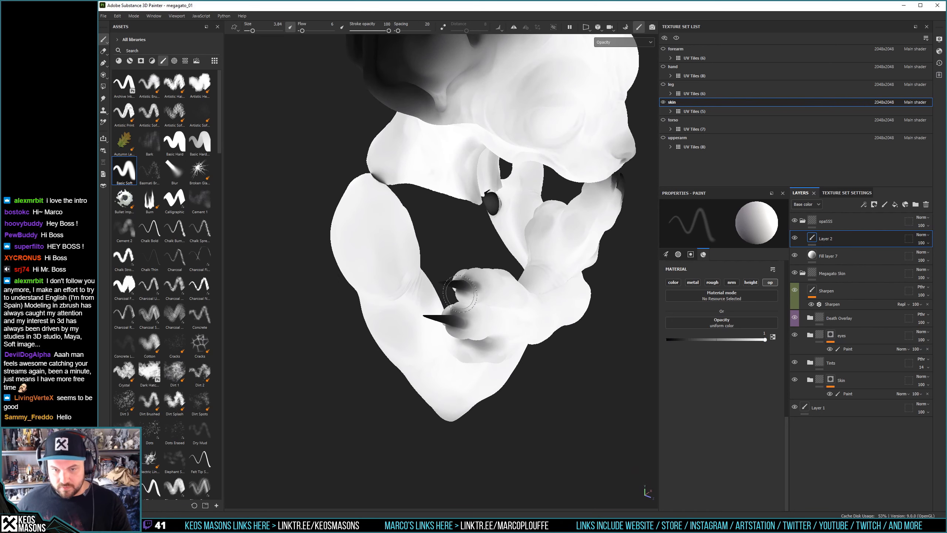
mouse_move(466, 311)
alt+mouse_down()
mouse_move(483, 338)
mouse_move(429, 321)
mouse_move(461, 309)
mouse_move(519, 310)
mouse_move(519, 370)
mouse_move(523, 338)
mouse_move(456, 276)
mouse_move(512, 307)
mouse_move(515, 325)
alt+mouse_up()
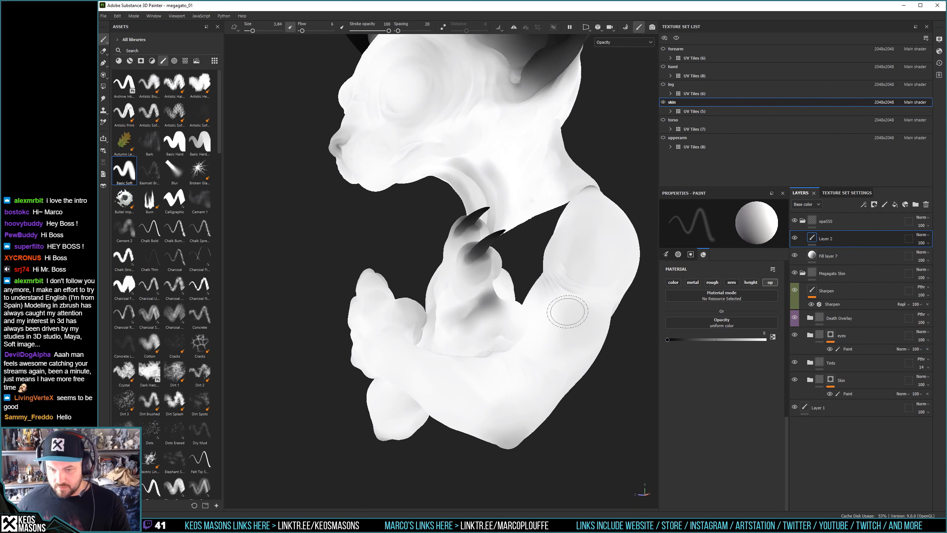
mouse_move(465, 310)
alt+mouse_down()
mouse_move(479, 294)
mouse_move(508, 317)
mouse_move(461, 434)
mouse_move(469, 313)
alt+mouse_up()
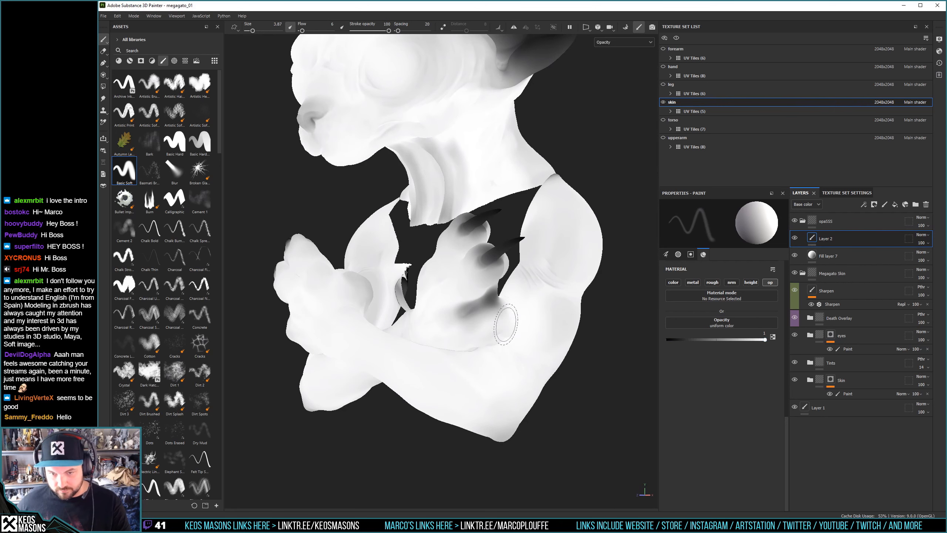
Lighten the thumbs, wrists and surrounding paw skin using opacity value 1 and brush sizes 3.87 down to 2.45
mouse_move(508, 383)
alt+mouse_down()
mouse_move(433, 249)
mouse_move(535, 285)
alt+mouse_up()
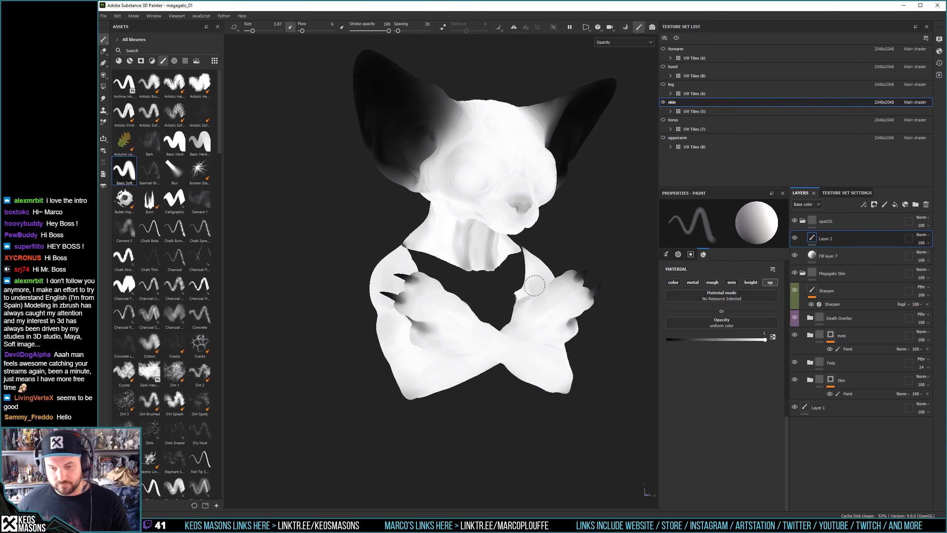
mouse_move(464, 332)
alt+mouse_down()
mouse_move(437, 470)
mouse_move(443, 373)
mouse_move(417, 322)
alt+mouse_up()
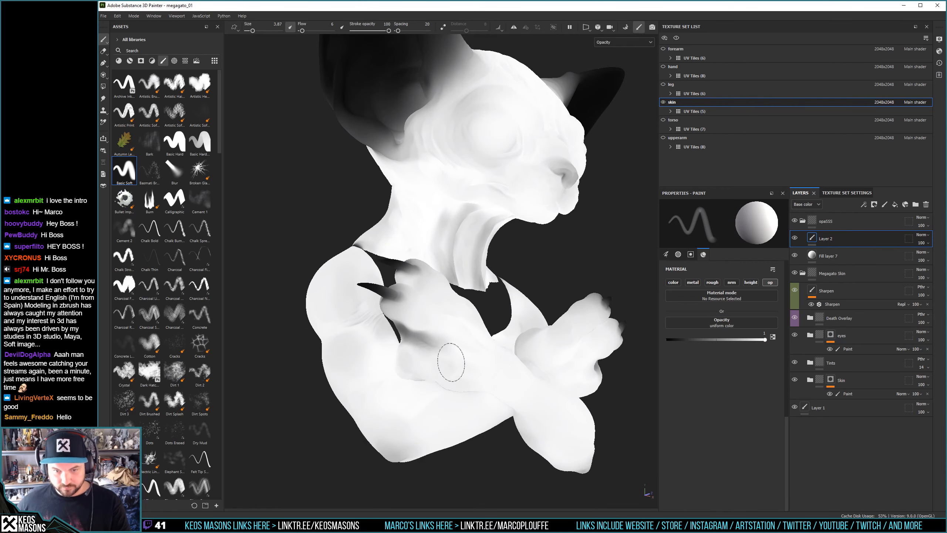
mouse_move(432, 336)
alt+mouse_down()
mouse_move(452, 369)
mouse_move(422, 379)
mouse_move(461, 402)
mouse_move(413, 200)
alt+mouse_up()
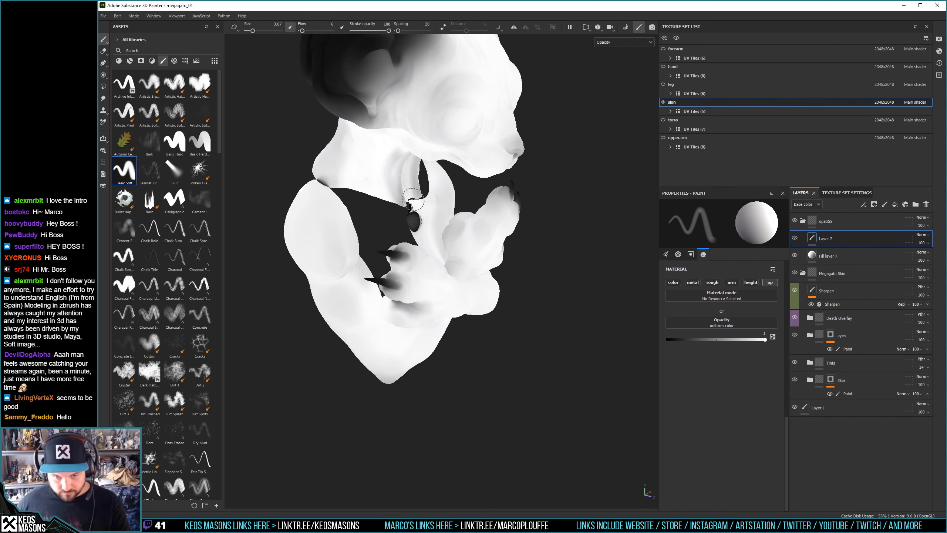
alt+right_drag(413, 200, 461, 450)
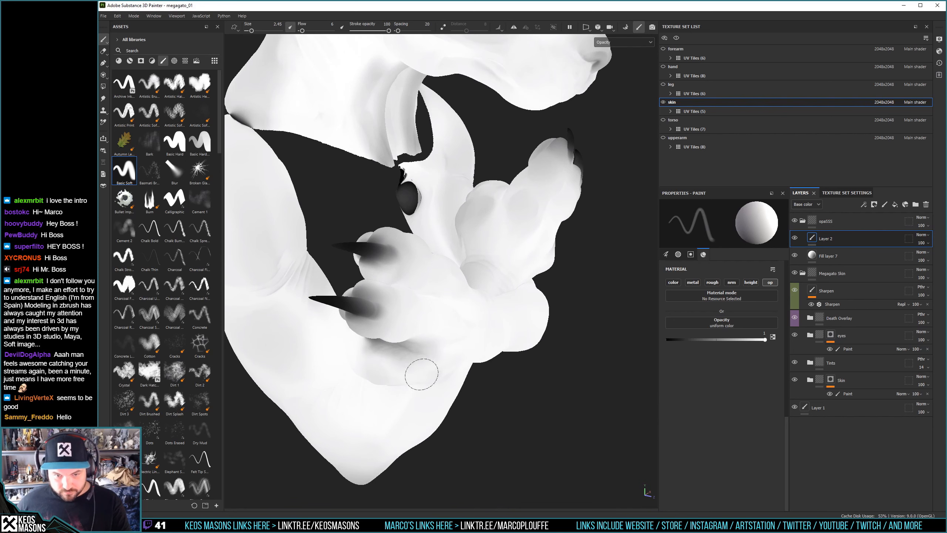
mouse_move(422, 372)
alt+mouse_down()
mouse_move(437, 364)
mouse_move(401, 279)
mouse_move(442, 306)
alt+mouse_up()
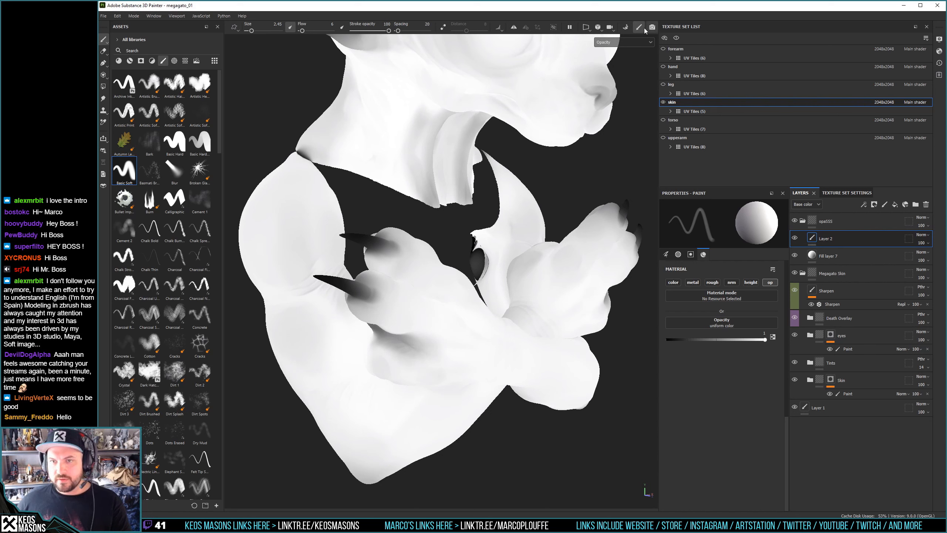
Switch to the Smudge tool at size 3.11 and restrict it to the opacity channel
click(103, 98)
key(bracketleft)
key(bracketleft)
key(bracketleft)
key(bracketleft)
key(bracketleft)
key(bracketleft)
key(bracketleft)
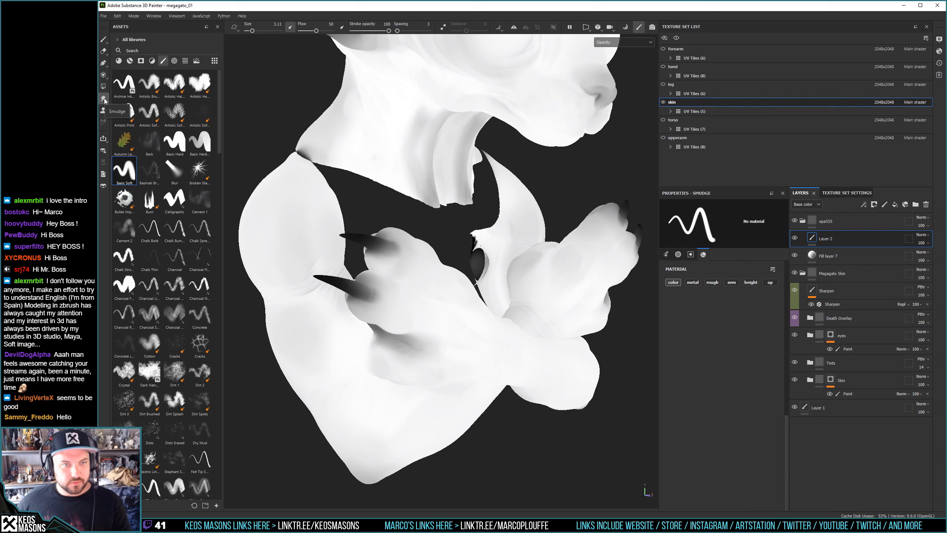
click(770, 282)
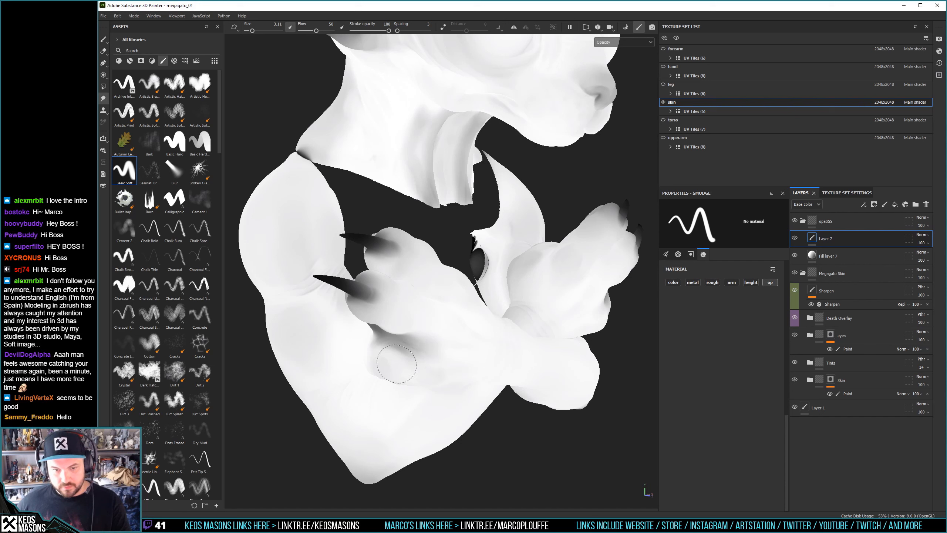
Smudge the opacity shading around the base of the thumb to soften its transition into the forearm
mouse_move(401, 367)
alt+mouse_down()
mouse_move(416, 368)
mouse_move(433, 450)
alt+mouse_up()
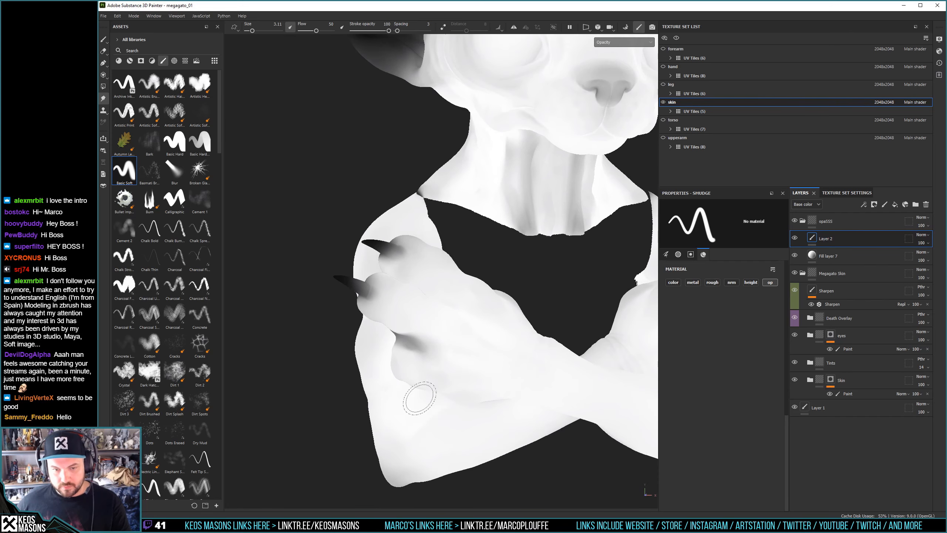
alt+right_drag(433, 450, 453, 297)
mouse_move(453, 297)
alt+mouse_down()
mouse_move(477, 355)
mouse_move(440, 417)
mouse_move(567, 402)
mouse_move(385, 245)
mouse_move(399, 242)
alt+mouse_up()
alt+right_drag(306, 387, 417, 383)
Return to the Paint tool and lighten the dark spot at the shoulder seam using opacity value 1 and brush size 3.87
key(1)
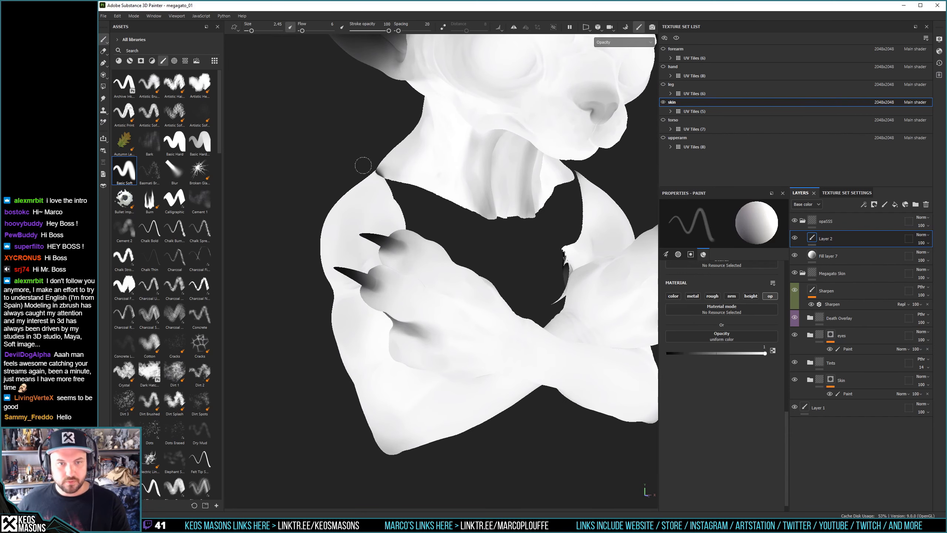
alt+drag(552, 250, 572, 289)
ctrl+right_drag(372, 157, 371, 160)
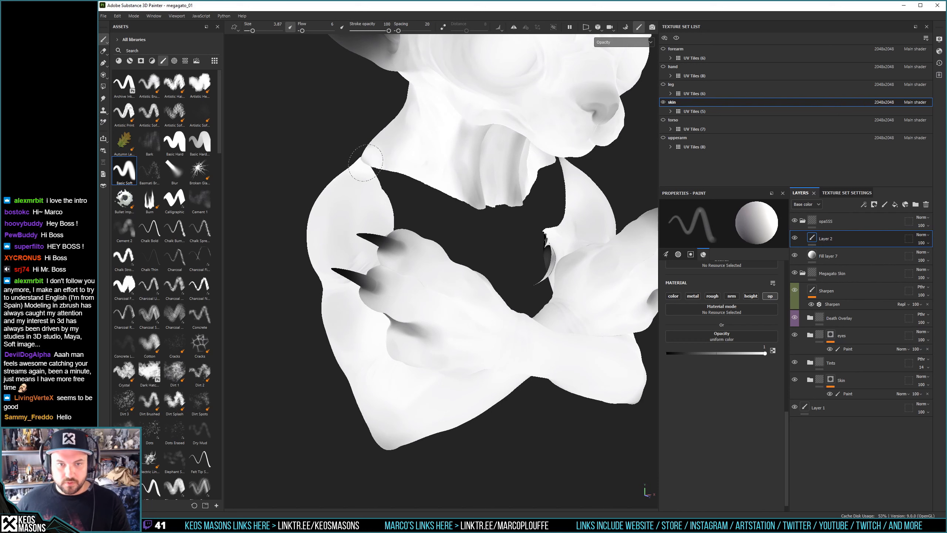
Try a full-flow Basic Soft stroke at brush size 3.86 on the crossed forearm, and undo it
mouse_move(354, 153)
alt+mouse_down()
mouse_move(360, 169)
mouse_move(432, 201)
mouse_move(448, 171)
mouse_move(524, 257)
mouse_move(453, 317)
mouse_move(639, 288)
alt+mouse_up()
scroll(706, 293, up, 10)
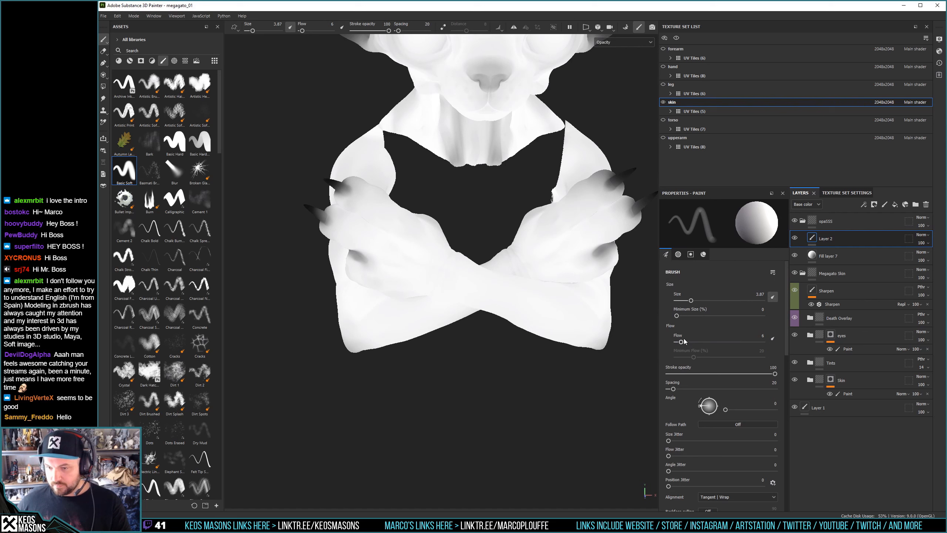
drag(682, 341, 708, 343)
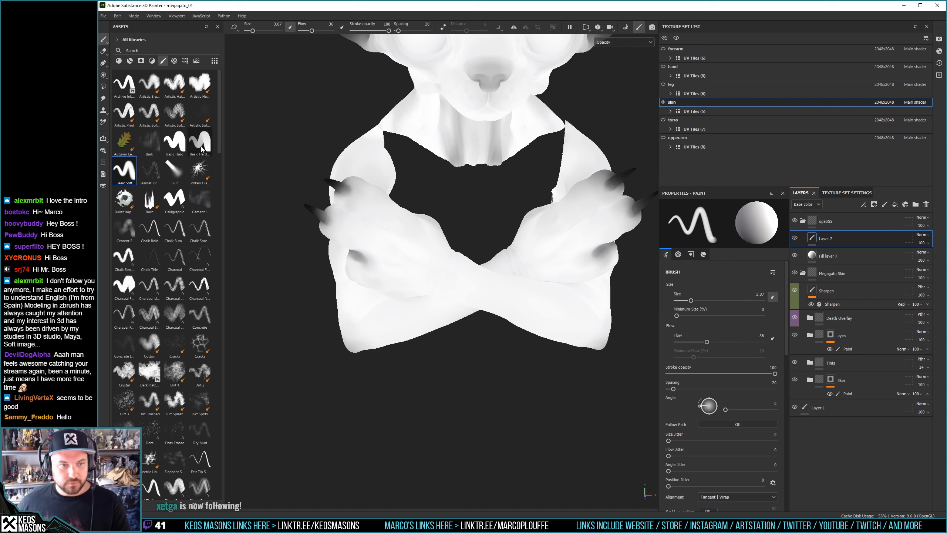
click(124, 172)
alt+drag(530, 294, 423, 250)
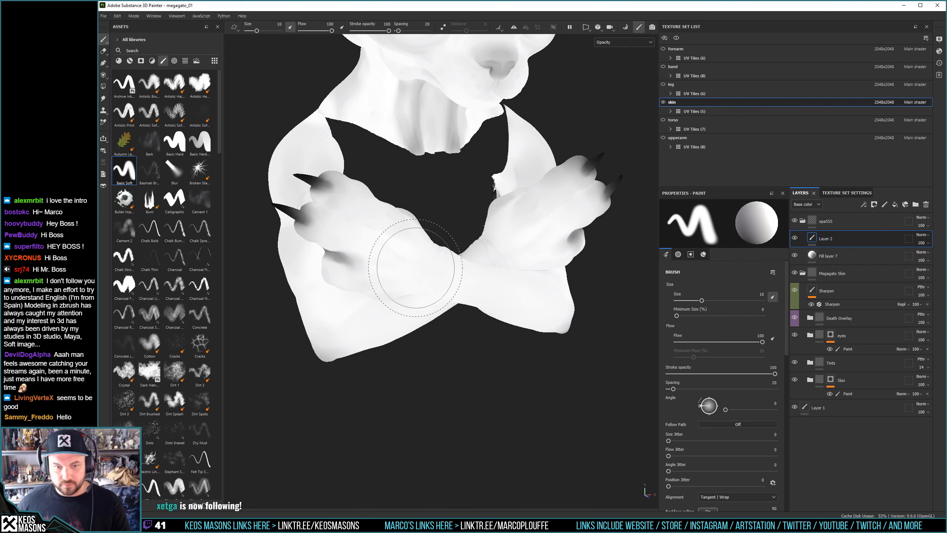
alt+right_drag(423, 250, 411, 329)
alt+drag(410, 329, 438, 254)
ctrl+right_drag(438, 258, 418, 261)
mouse_move(434, 266)
mouse_down()
mouse_move(411, 251)
mouse_move(432, 265)
mouse_up()
key(ctrl+z)
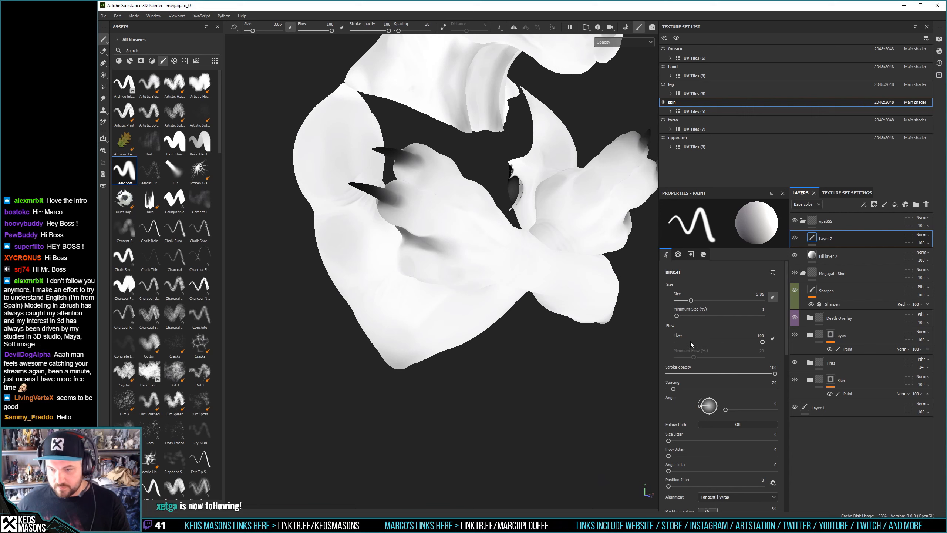
Lower the brush flow to 20 and turn on mirror symmetry for painting the head
click(693, 341)
ctrl+right_drag(414, 258, 420, 258)
key(f)
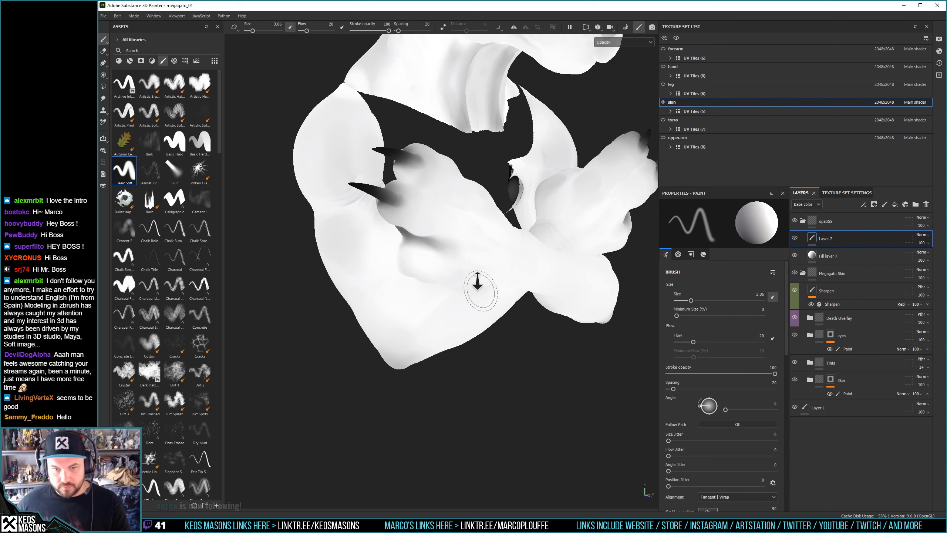
alt+drag(467, 258, 441, 186)
scroll(440, 205, up, 3)
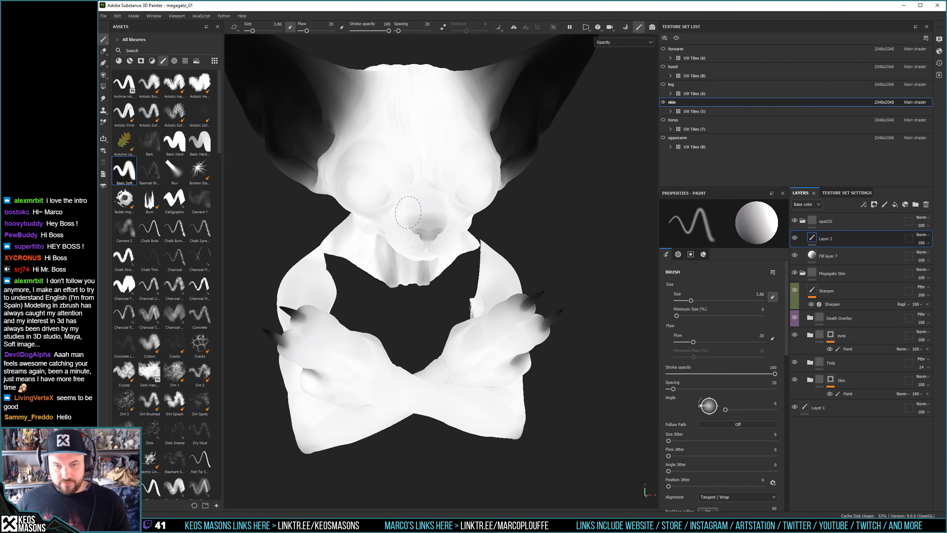
click(514, 27)
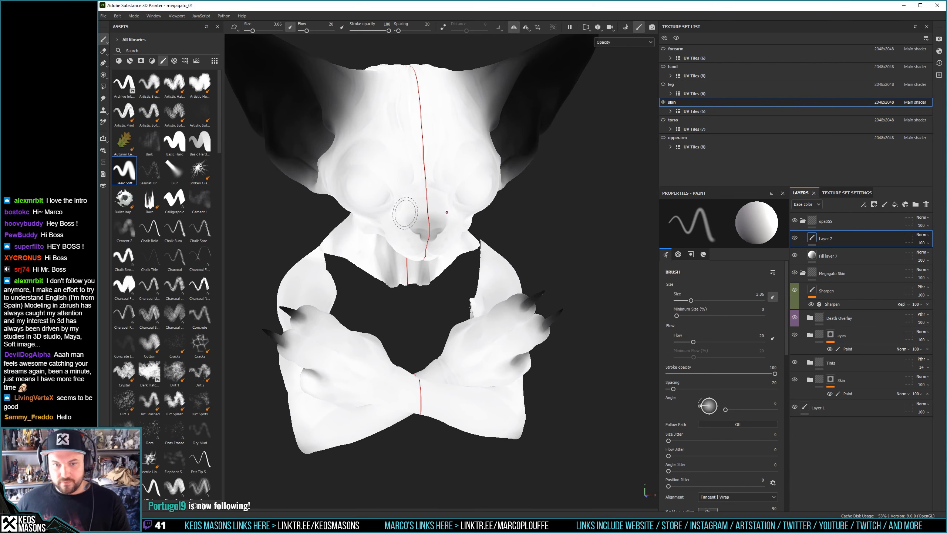
mouse_move(452, 209)
alt+mouse_down()
mouse_move(459, 190)
mouse_move(425, 248)
mouse_move(478, 262)
mouse_move(428, 247)
mouse_move(332, 264)
mouse_move(408, 317)
mouse_move(437, 272)
mouse_move(355, 201)
mouse_move(519, 245)
mouse_move(444, 207)
mouse_move(401, 253)
mouse_move(480, 208)
alt+mouse_up()
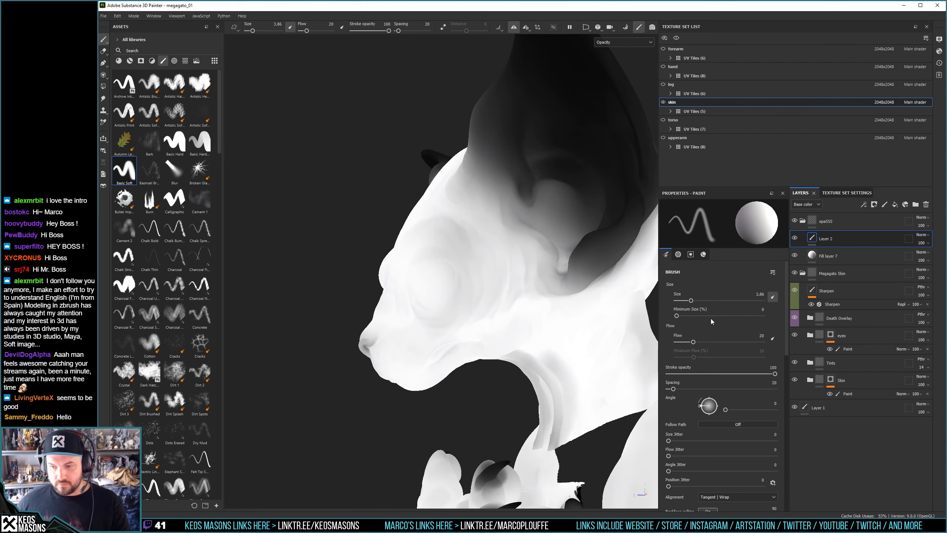
Darken the fold inside the ear using opacity value 0 and brush flow 10
scroll(707, 382, down, 15)
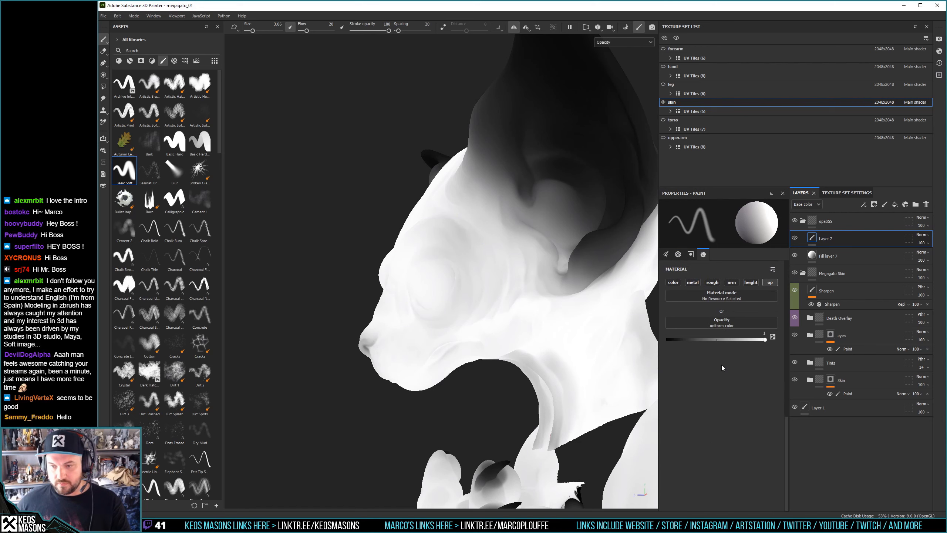
drag(688, 340, 666, 339)
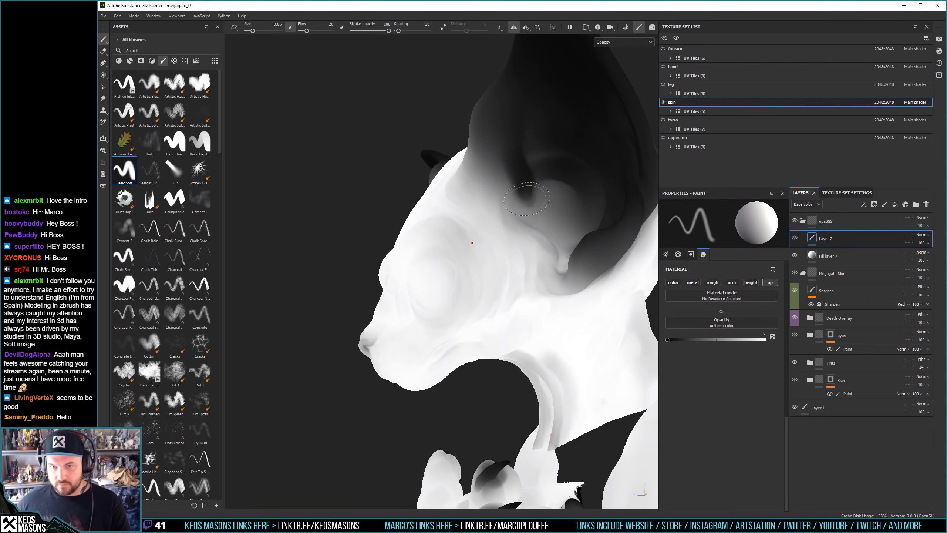
mouse_move(527, 198)
alt+mouse_down()
mouse_move(597, 216)
mouse_move(547, 195)
mouse_move(641, 293)
alt+mouse_up()
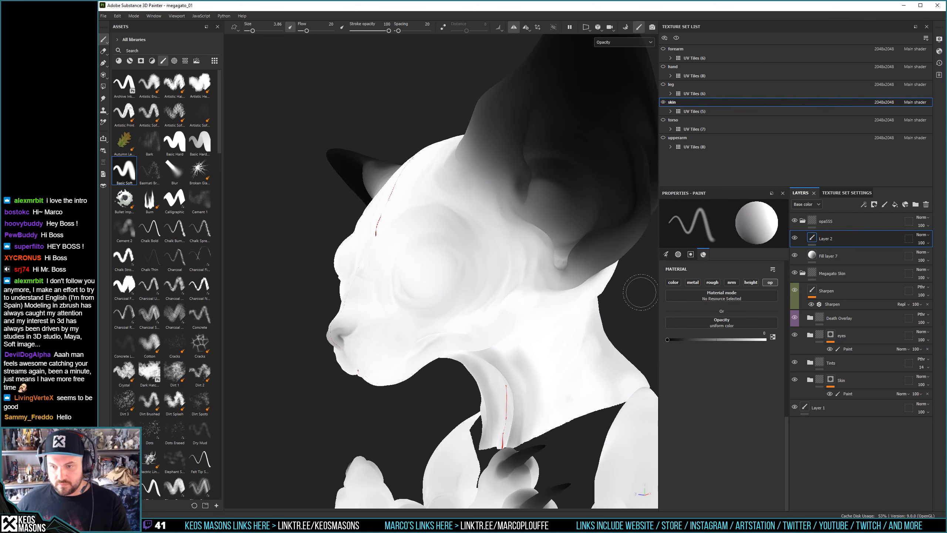
scroll(732, 315, up, 15)
click(684, 343)
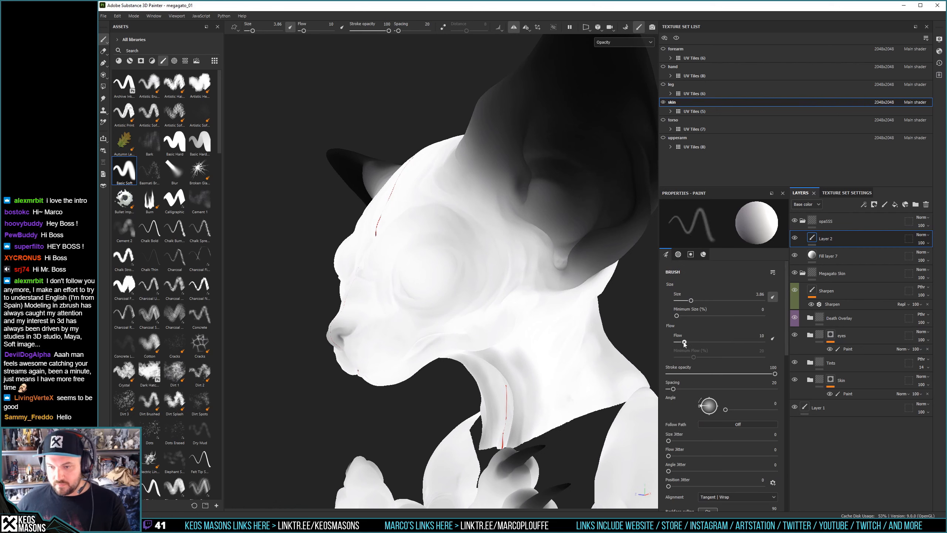
drag(525, 184, 519, 164)
Enlarge the brush to 6.59 and darken the inner front edge near the base of the ears
mouse_move(560, 112)
alt+mouse_down()
mouse_move(546, 150)
mouse_move(571, 173)
alt+mouse_up()
key(])
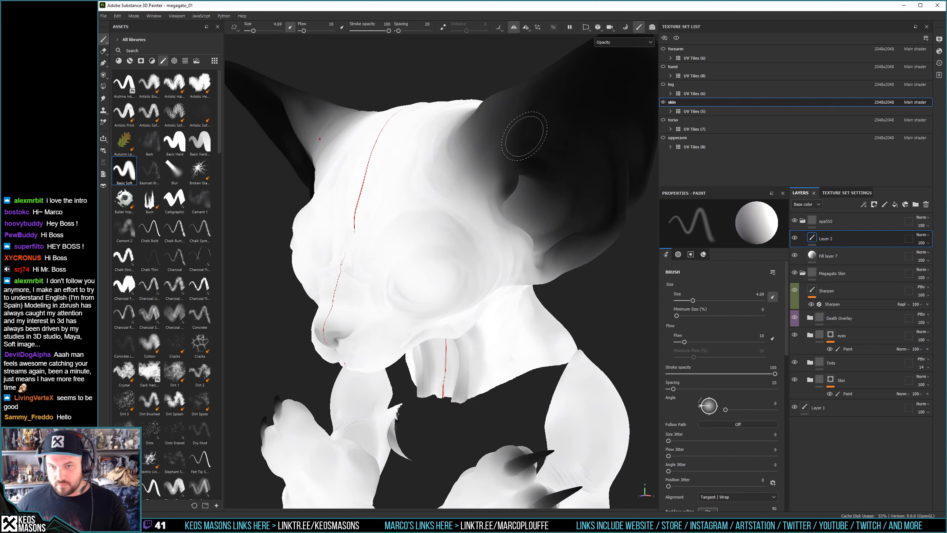
key(])
key(])
drag(514, 127, 500, 164)
alt+drag(500, 164, 537, 149)
Examine the opacity shading on the ears, face and arms from the front and nearby angles
alt+right_drag(515, 75, 431, 177)
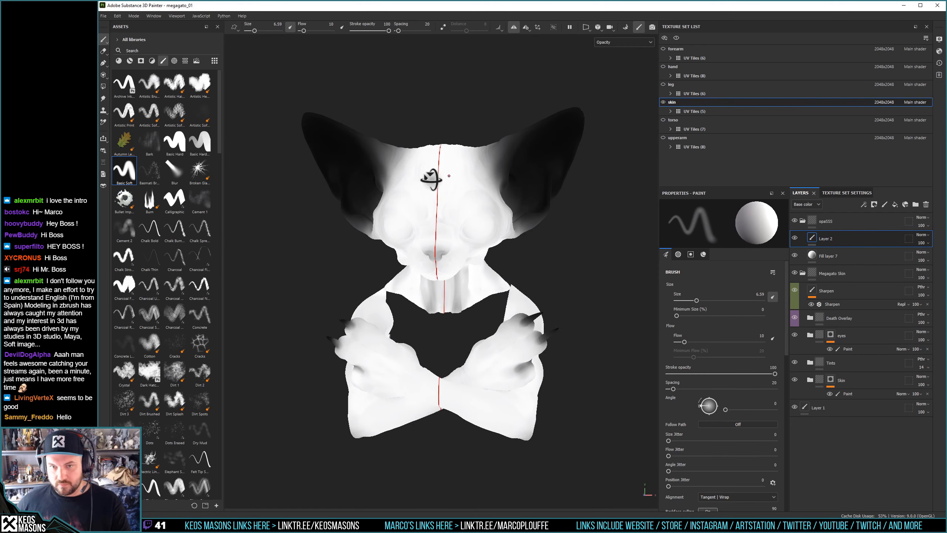
alt+drag(431, 178, 457, 188)
alt+right_drag(477, 206, 498, 220)
alt+drag(498, 220, 461, 239)
alt+right_drag(452, 227, 476, 232)
mouse_move(478, 239)
alt+mouse_down()
mouse_move(490, 262)
mouse_move(476, 251)
alt+mouse_up()
mouse_move(476, 251)
alt+middle_down()
mouse_move(481, 268)
mouse_move(484, 256)
alt+middle_up()
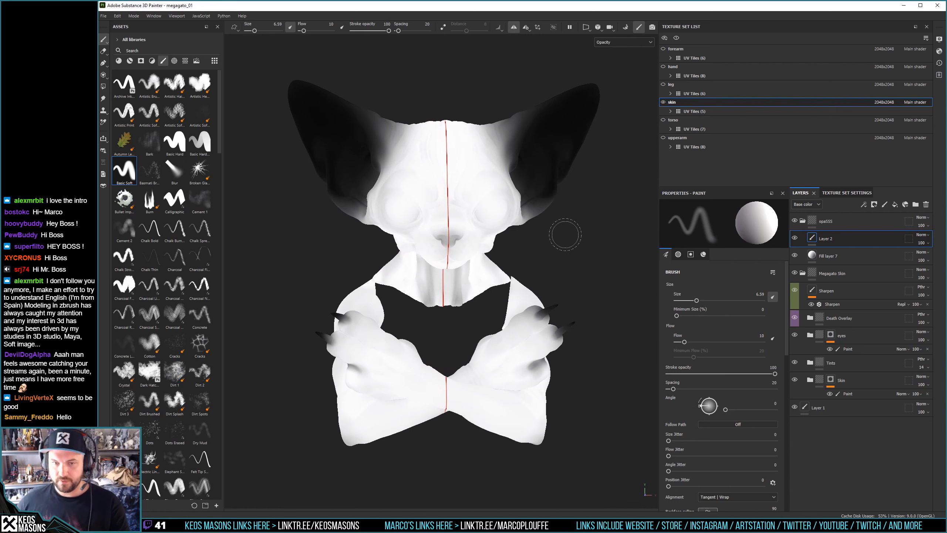
Switch the viewport display from Opacity to Material and turn off mirror symmetry
click(605, 44)
click(608, 59)
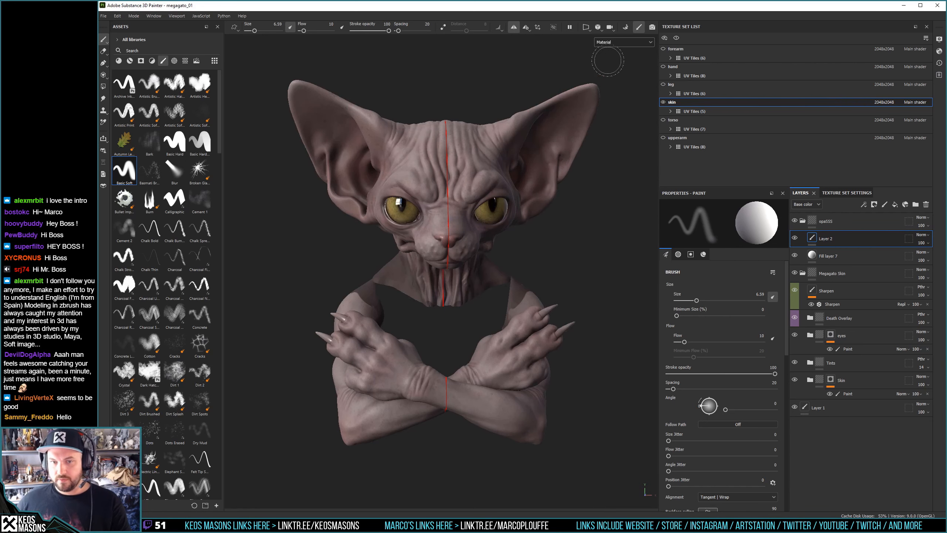
alt+drag(499, 234, 495, 208)
alt+right_drag(494, 207, 471, 254)
click(515, 28)
alt+middle_drag(471, 254, 486, 254)
mouse_move(486, 214)
alt+right_down()
mouse_move(484, 223)
mouse_move(480, 212)
alt+right_up()
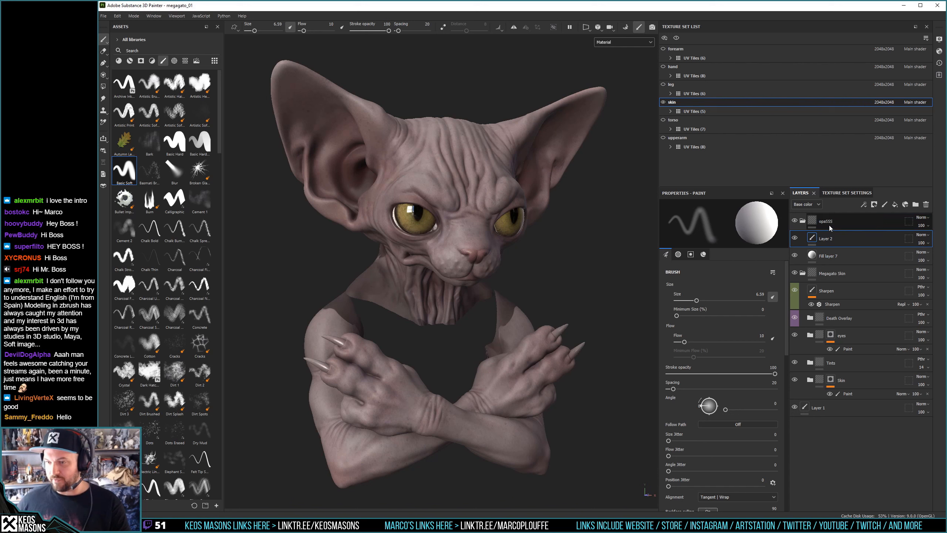
Rename the thickness fill layer as SSS and the paint layer above it as SSS2
double_click(829, 258)
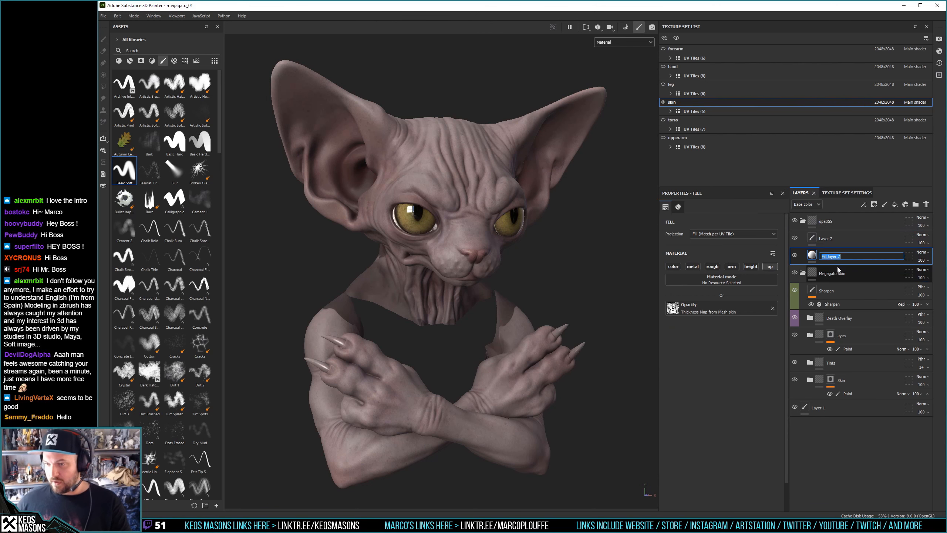
text(SSS)
double_click(830, 240)
text(S)
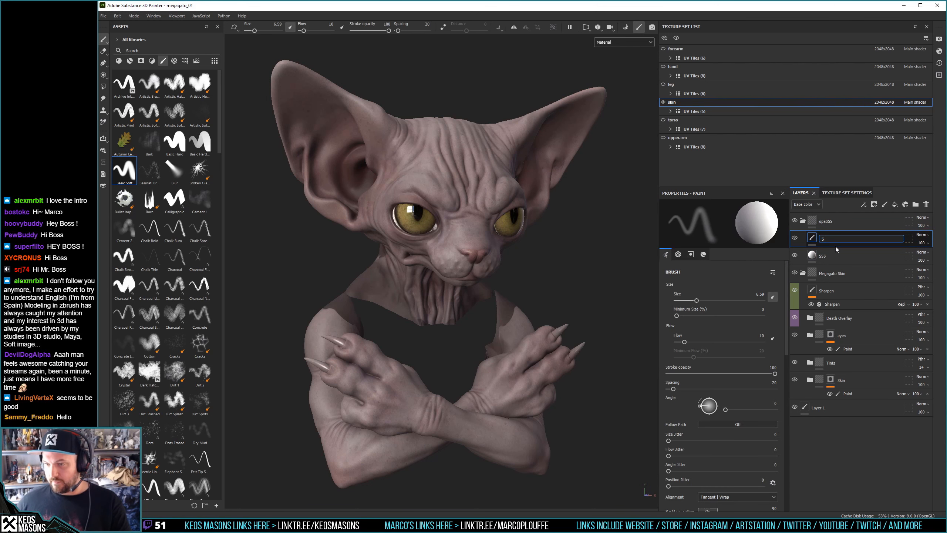
text(SS2)
key(Return)
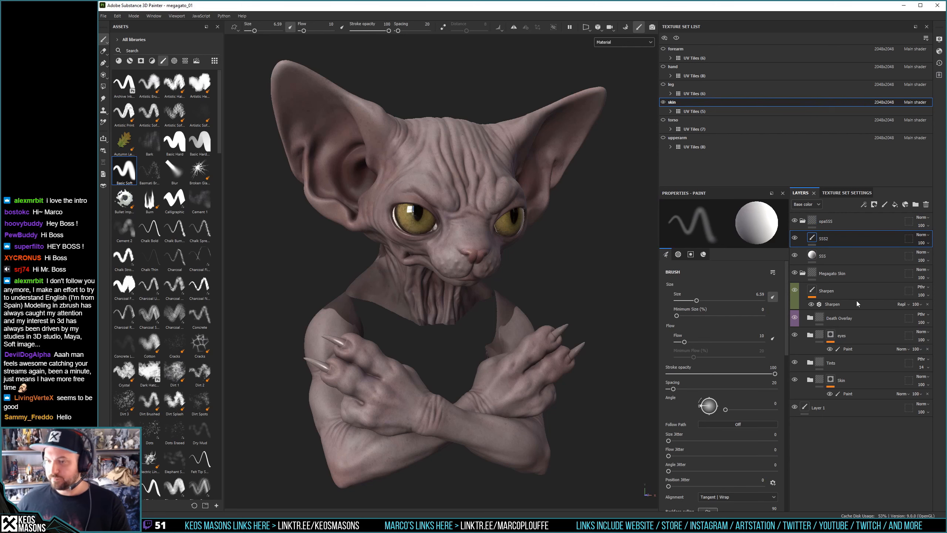
Make all hidden texture sets visible again and inspect the full armoured character
scroll(468, 194, up, 3)
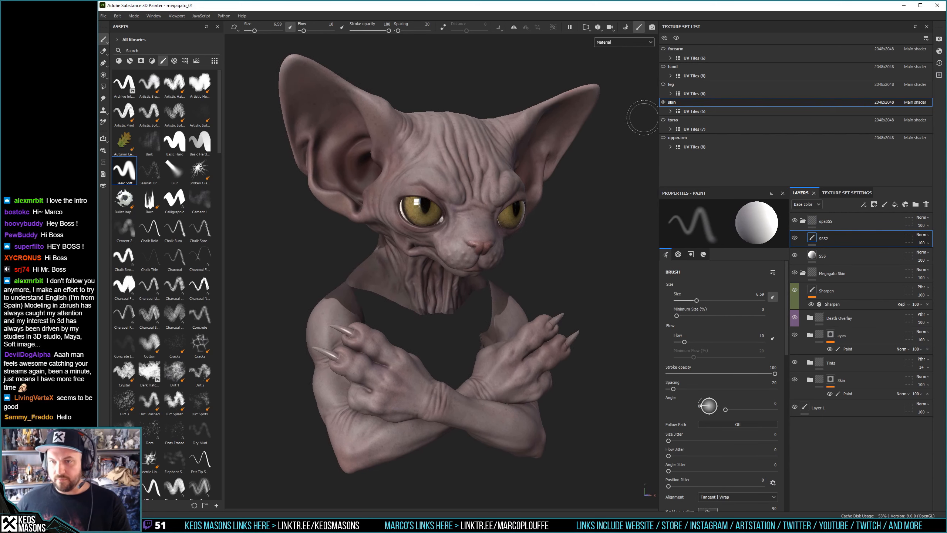
click(664, 120)
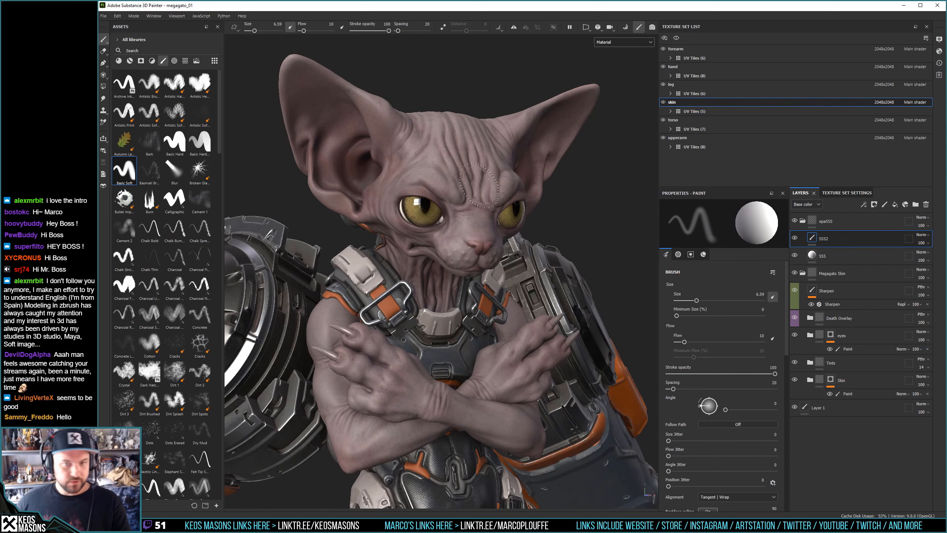
alt+right_drag(479, 186, 388, 113)
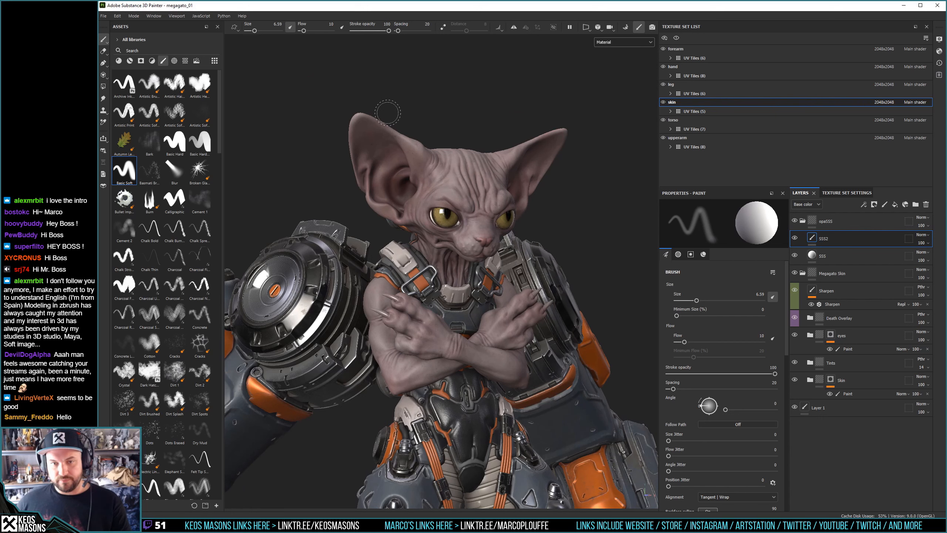
alt+drag(388, 113, 440, 242)
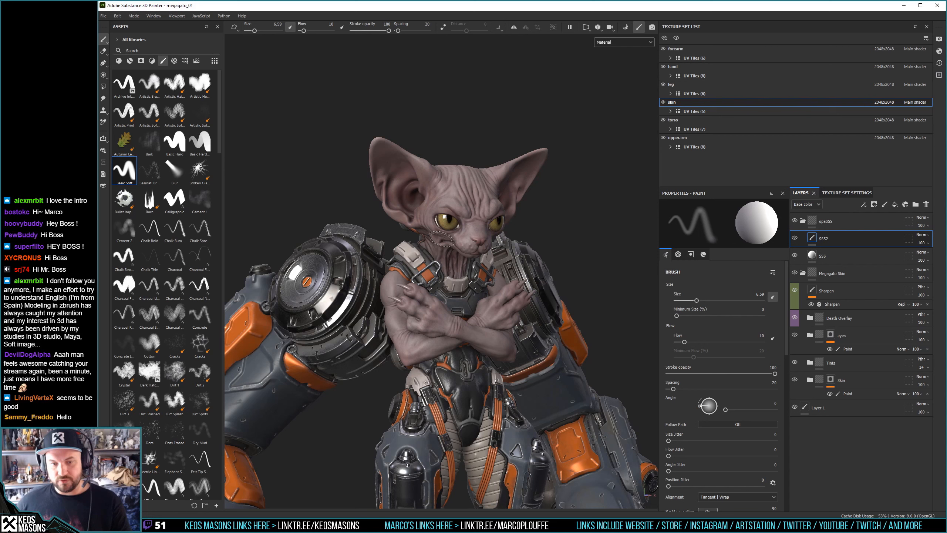
alt+middle_drag(441, 239, 432, 108)
alt+right_drag(431, 108, 362, 43)
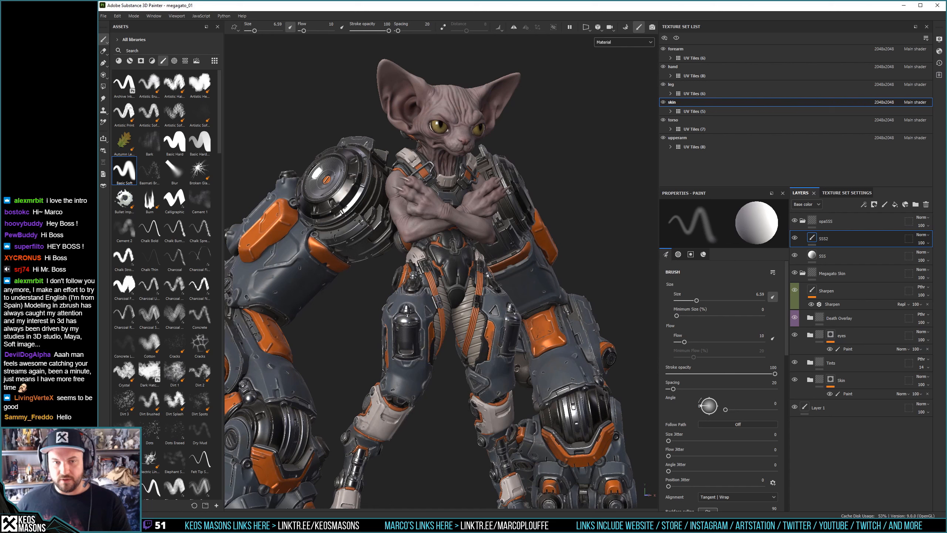
alt+drag(434, 261, 415, 261)
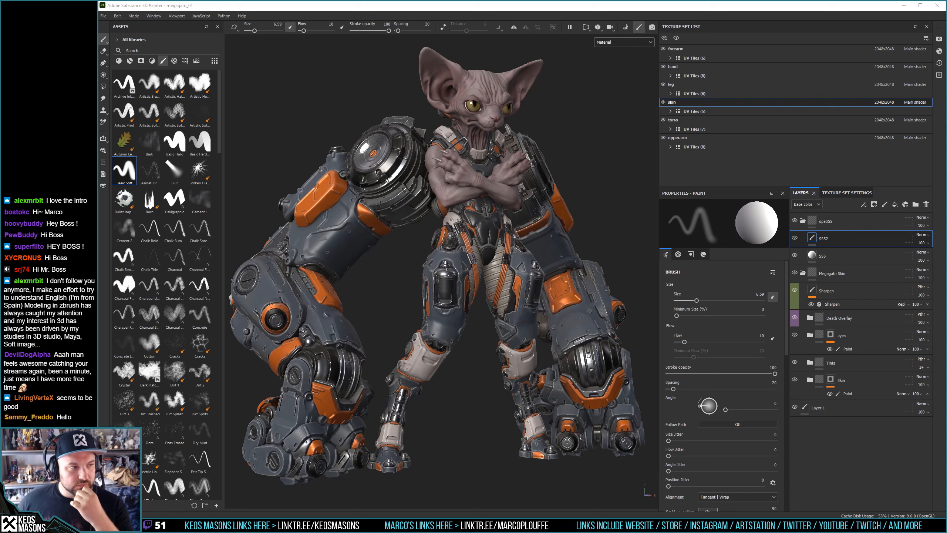
Try a fill layer with only the color channel above the Sharpen layer, and delete it
click(852, 307)
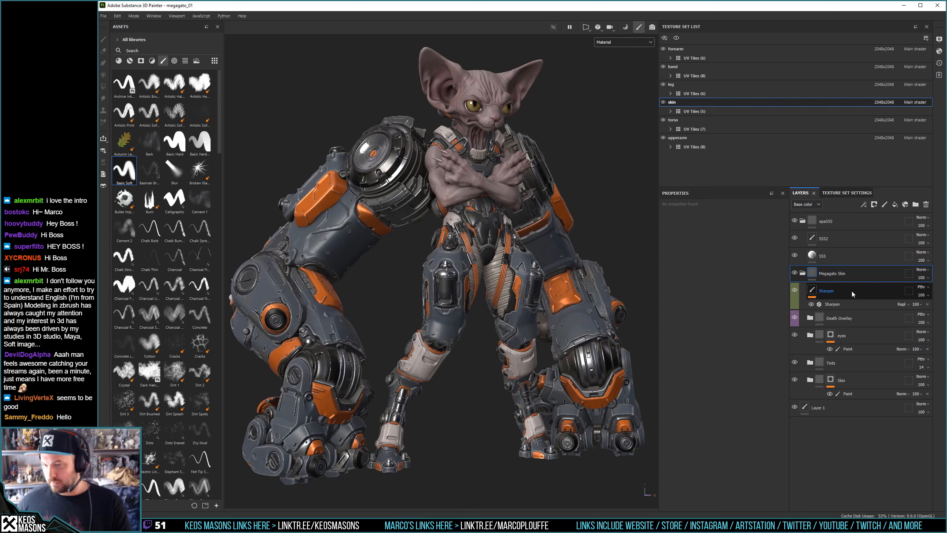
click(853, 293)
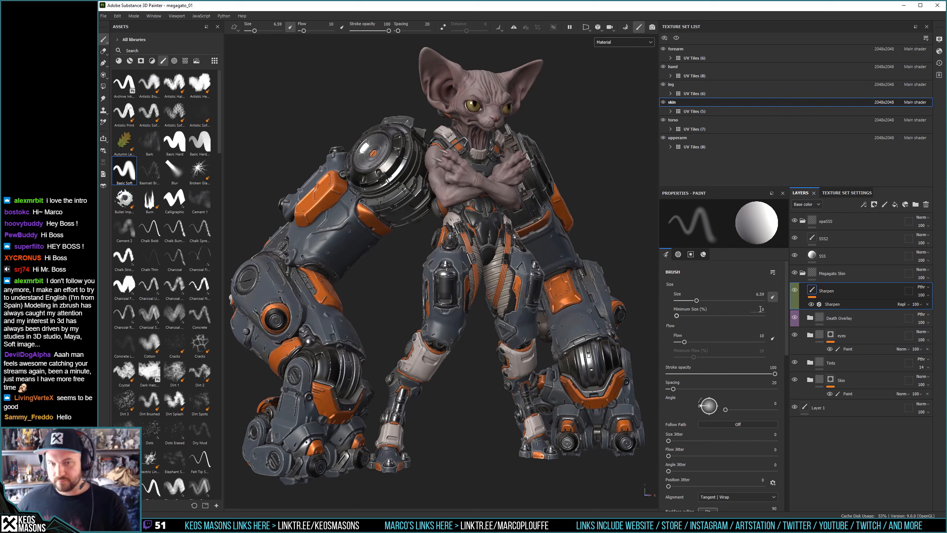
click(895, 205)
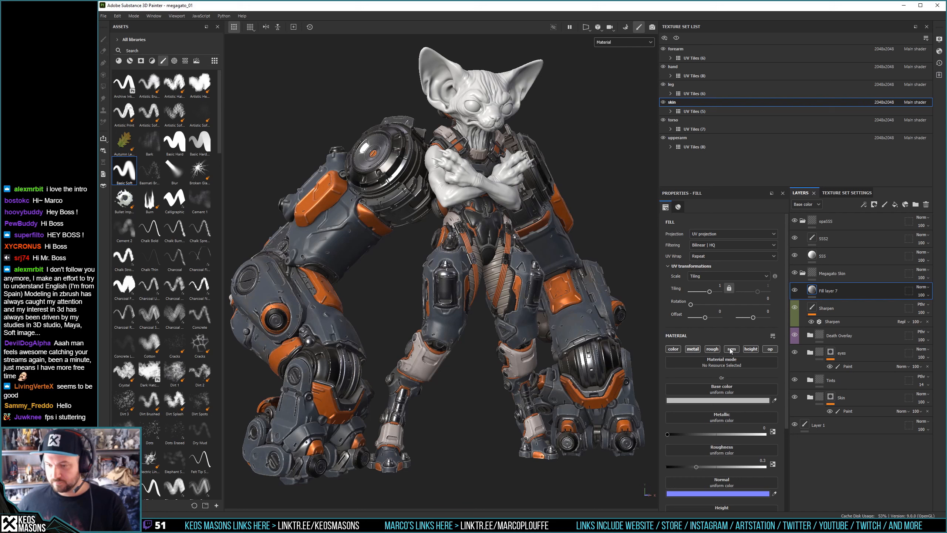
click(726, 388)
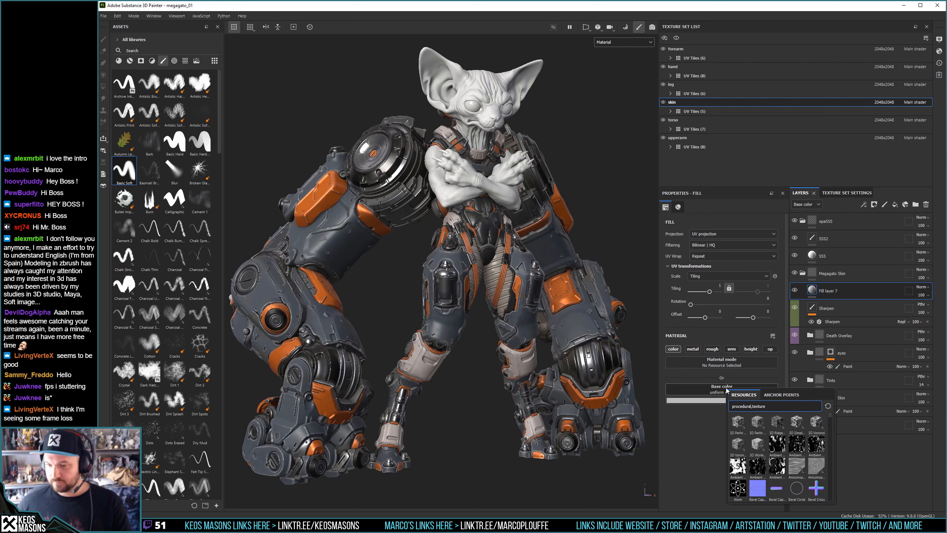
click(831, 296)
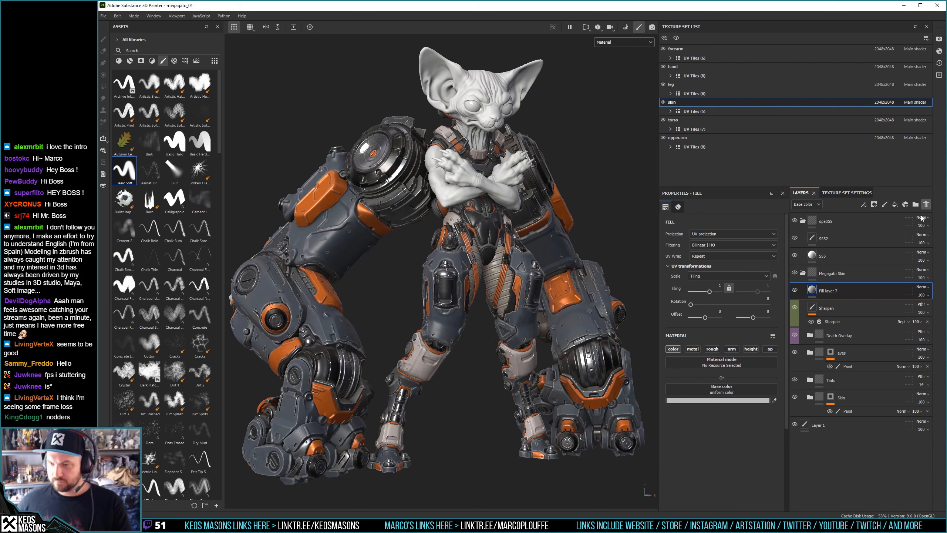
key(Delete)
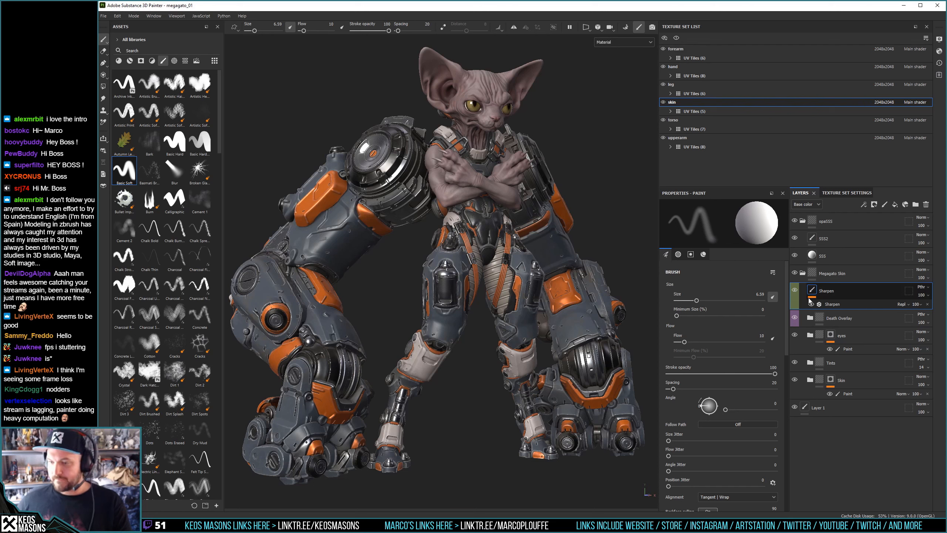
Open the texture export dialog and stay on its global export settings
click(838, 305)
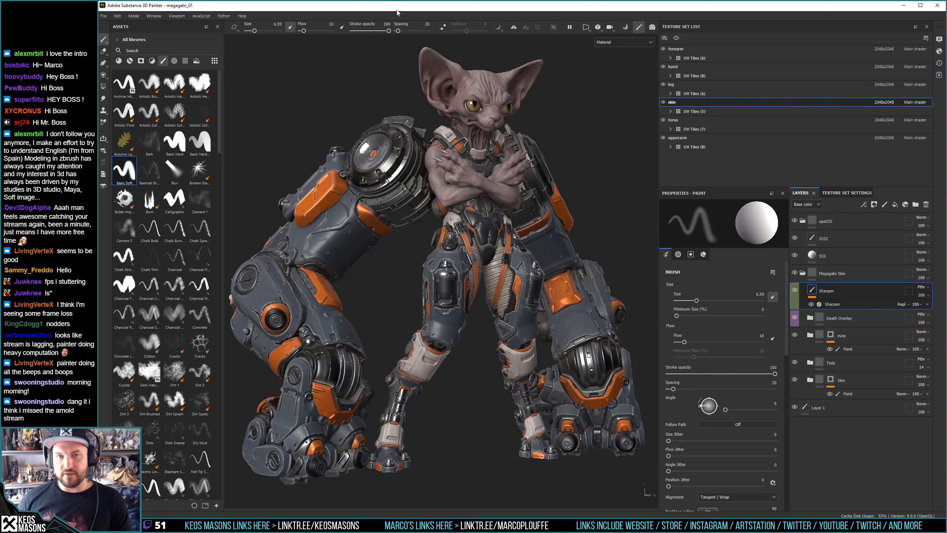
click(103, 15)
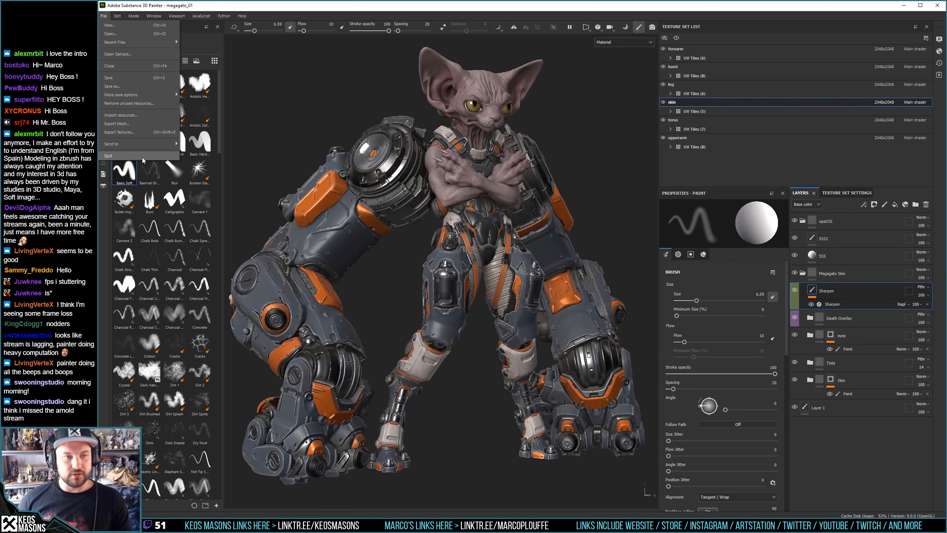
click(117, 136)
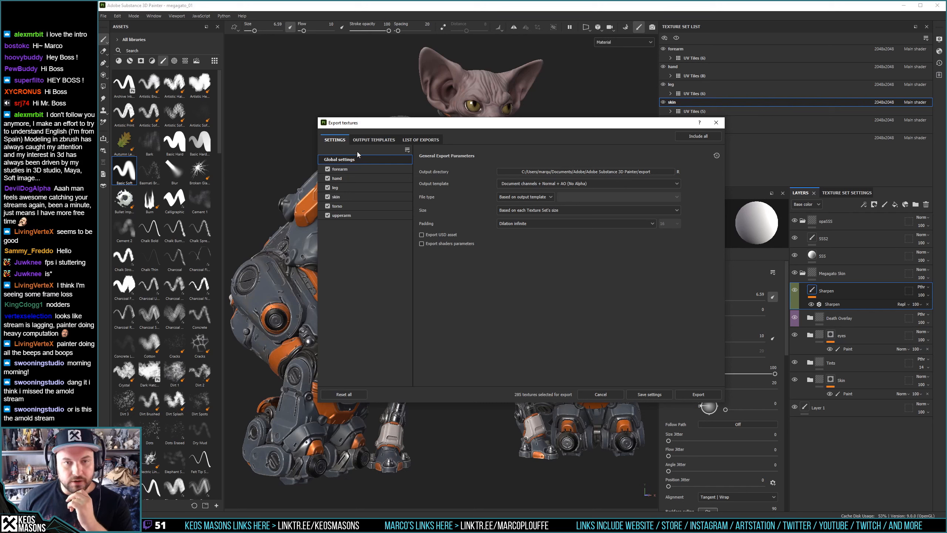
click(358, 141)
click(331, 141)
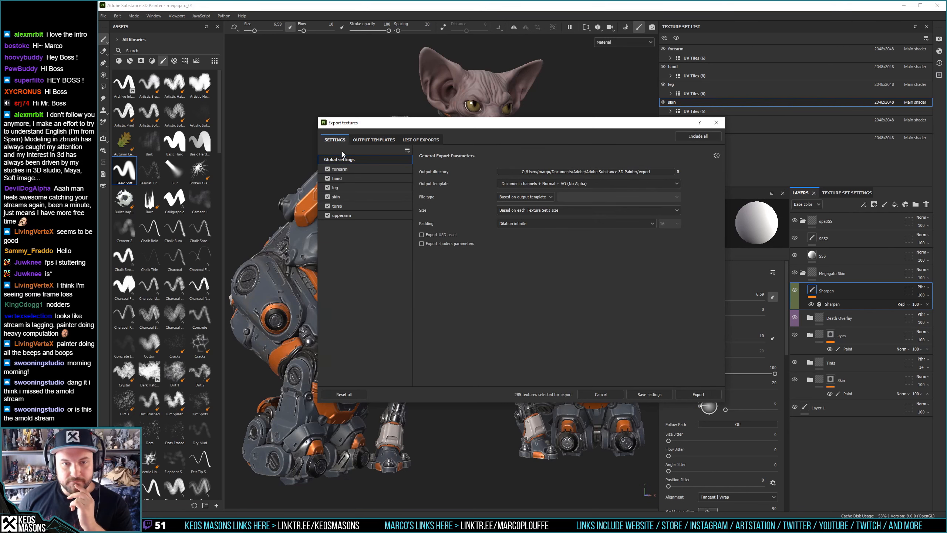
Browse for the output directory to the texture folder inside megato's render folder
click(577, 174)
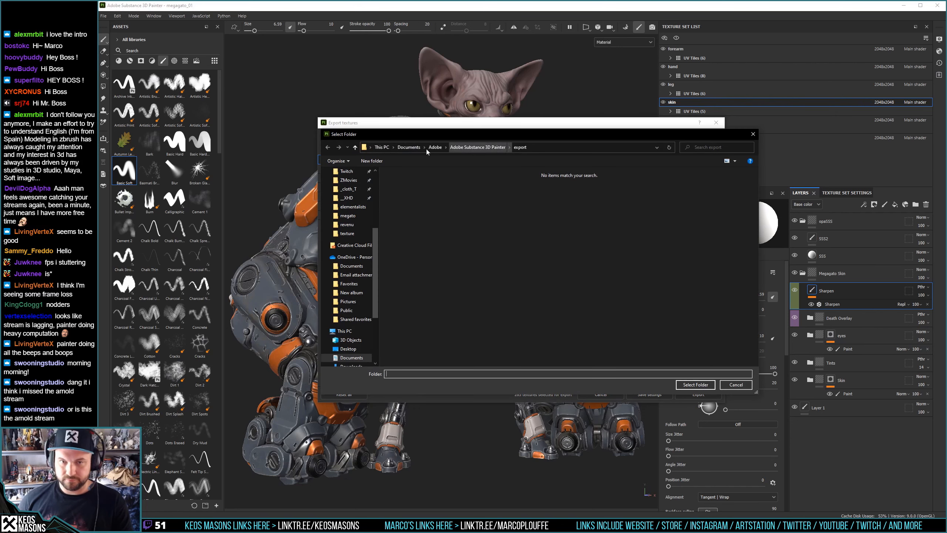
click(348, 216)
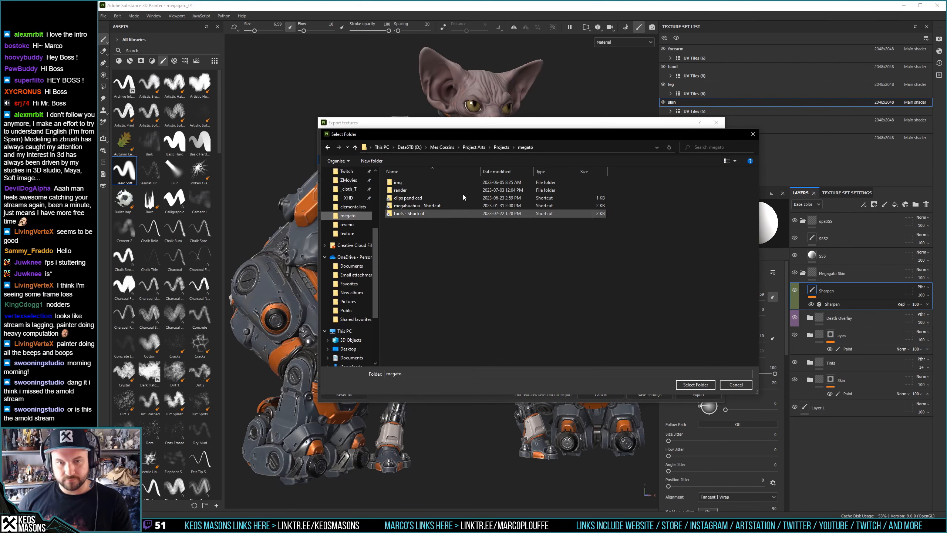
double_click(400, 190)
double_click(421, 205)
Create a new folder named ExportMaps inside the texture folder and select it as the export output directory
right_click(421, 204)
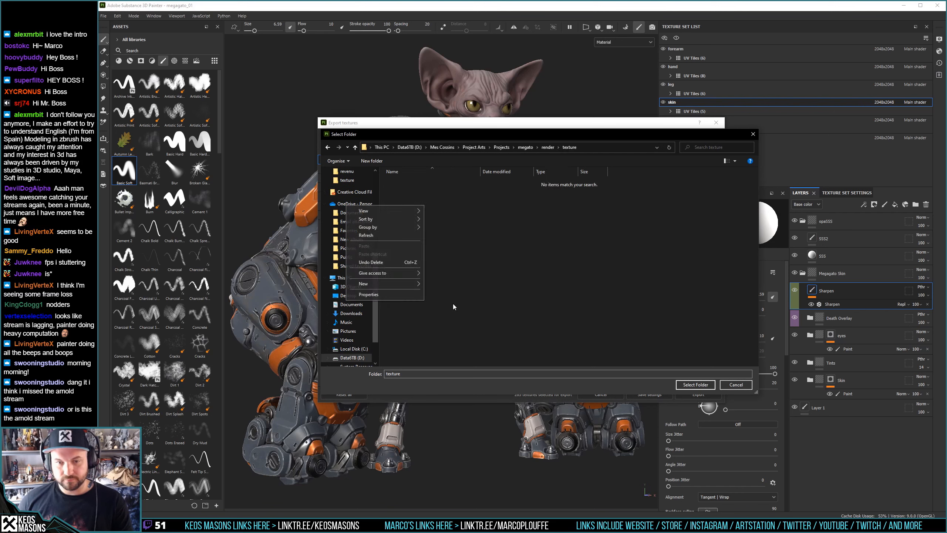
mouse_move(409, 285)
click(443, 284)
text(Expor)
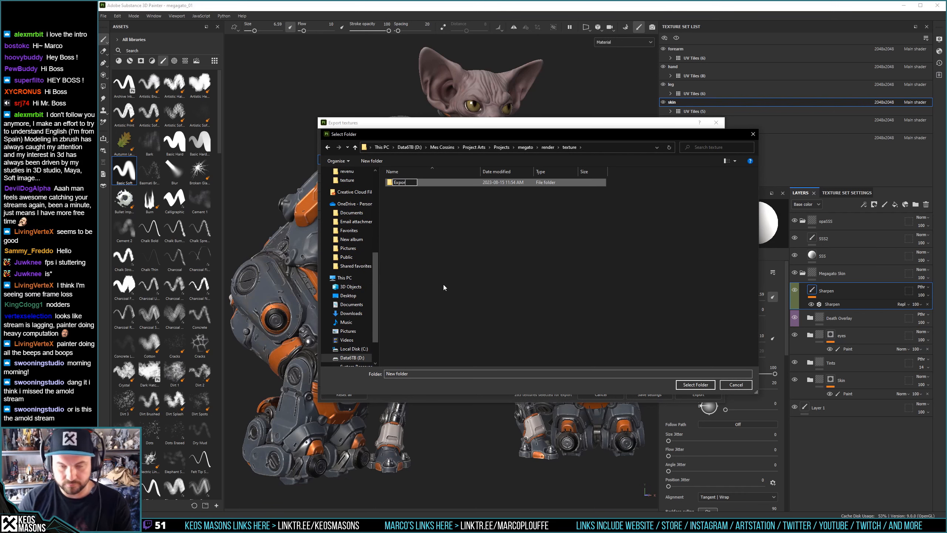
text(teMaps)
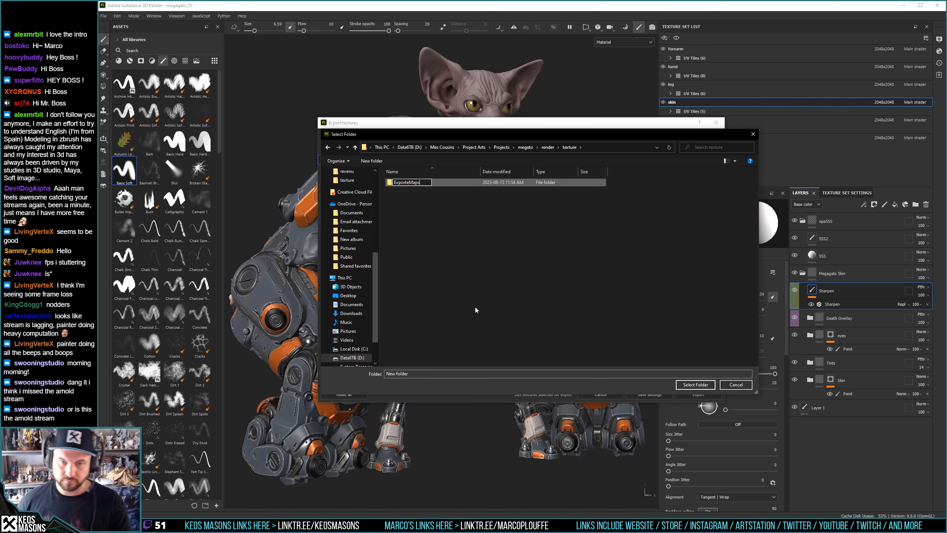
key(Return)
click(407, 184)
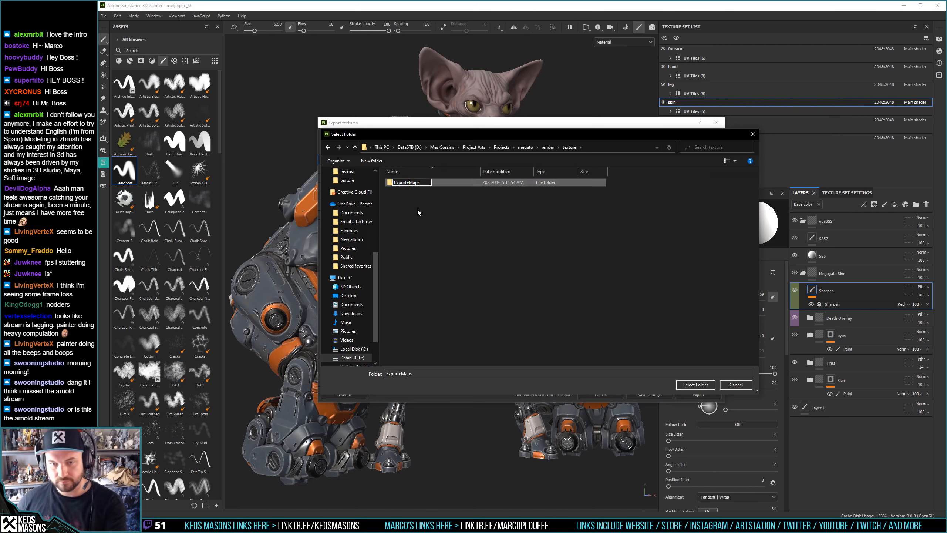
click(410, 183)
key(BackSpace)
click(401, 190)
double_click(406, 183)
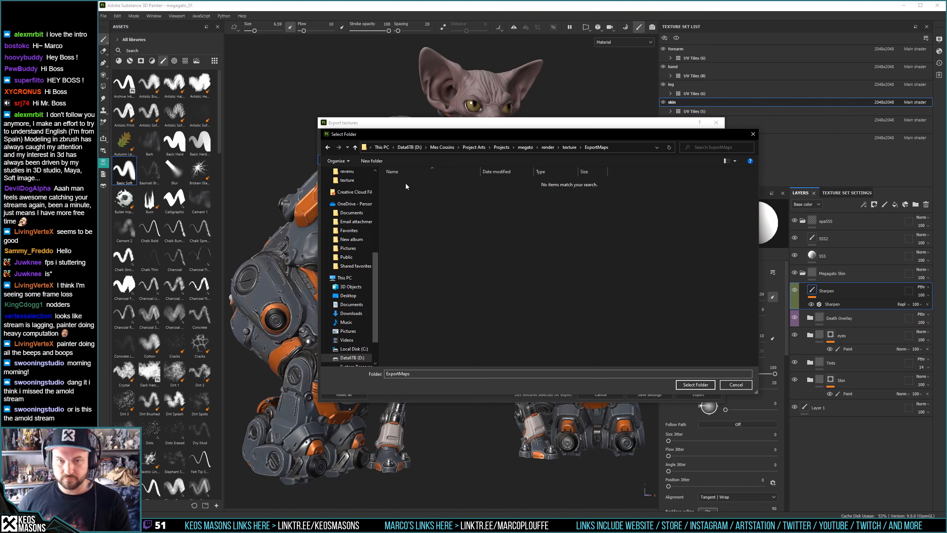
click(681, 385)
Look through the available output templates for one that suits the character's maps
click(544, 185)
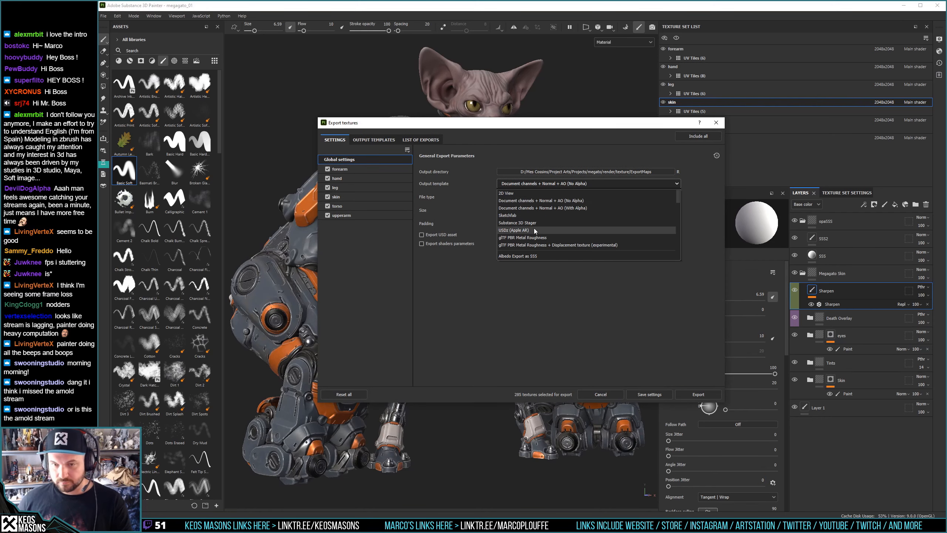
scroll(535, 231, down, 2)
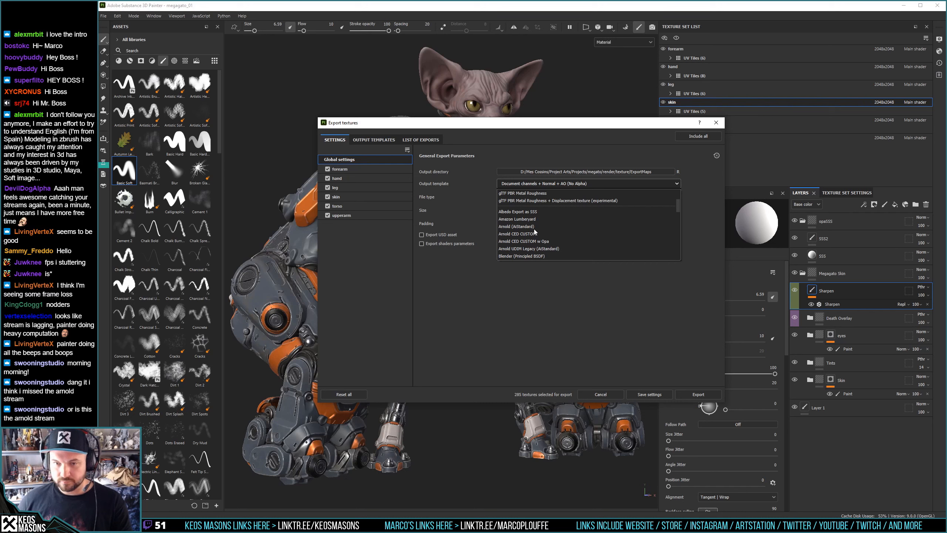
scroll(534, 230, down, 5)
scroll(536, 232, down, 4)
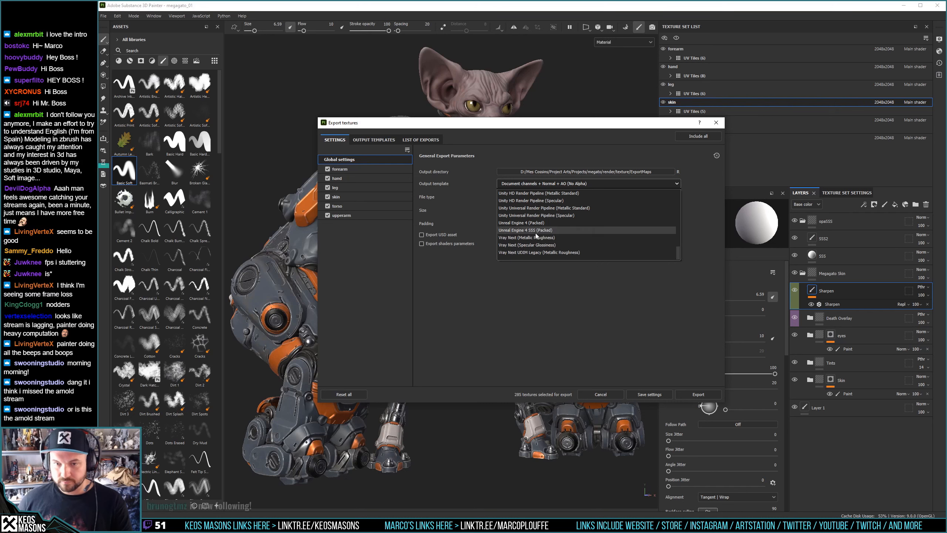
scroll(532, 245, up, 6)
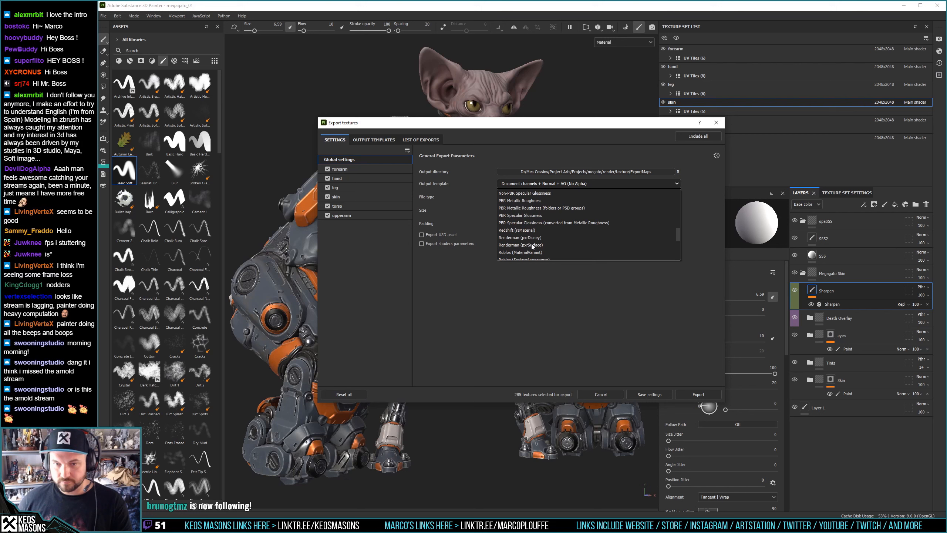
scroll(531, 244, up, 2)
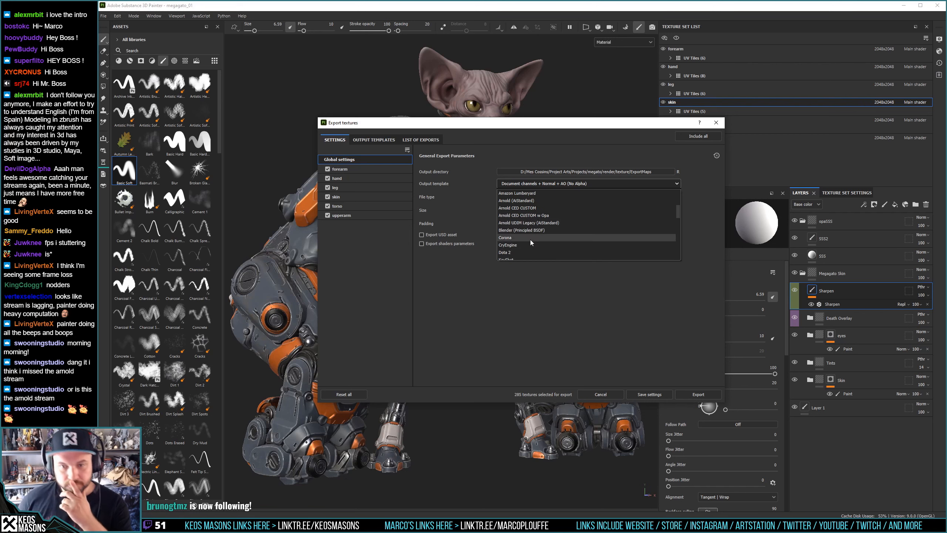
scroll(530, 237, up, 1)
scroll(529, 230, up, 2)
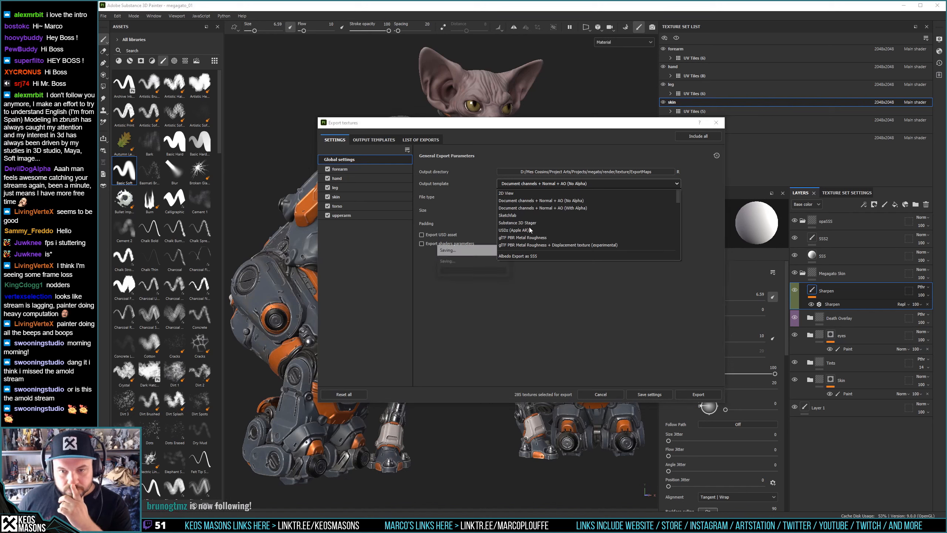
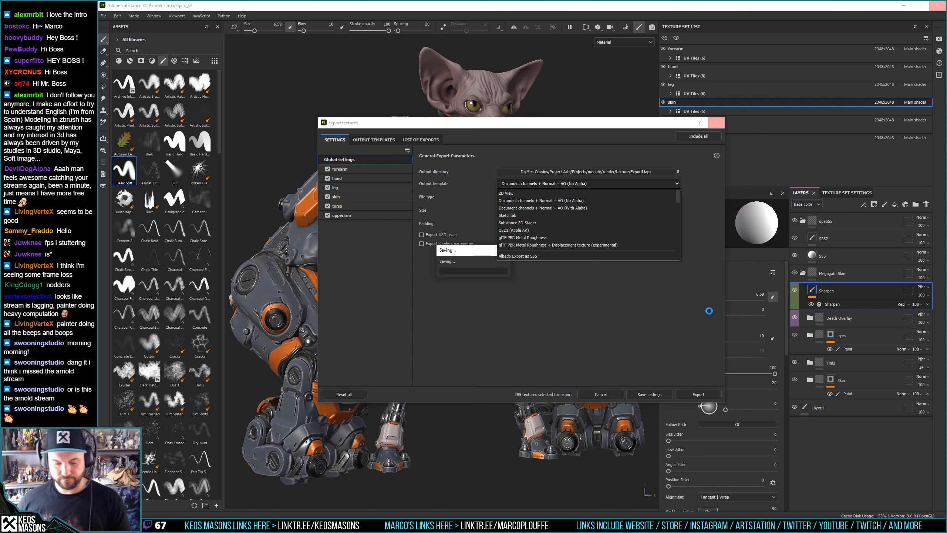
key(super+e)
drag(480, 113, 362, 117)
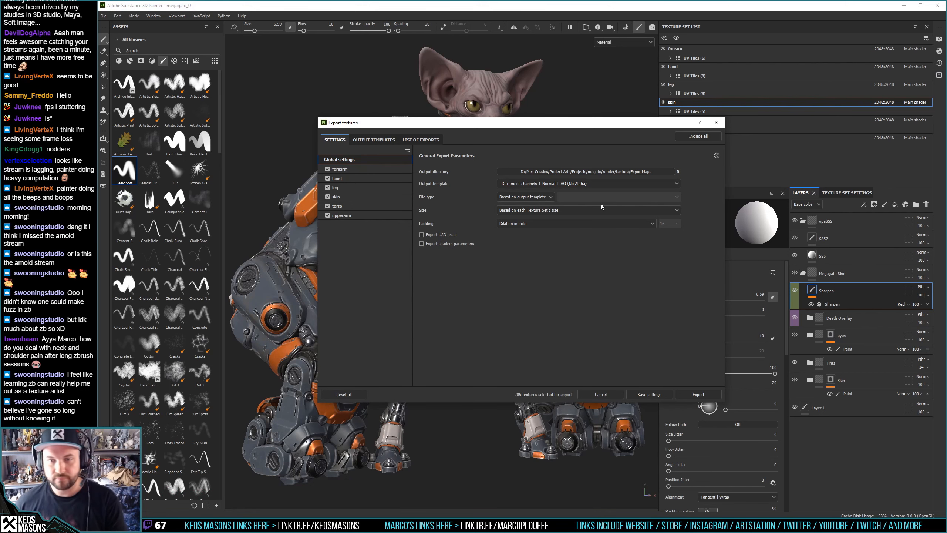
Set the export file type to png at 8 bits, keeping the size based on each Texture Set's size
click(547, 197)
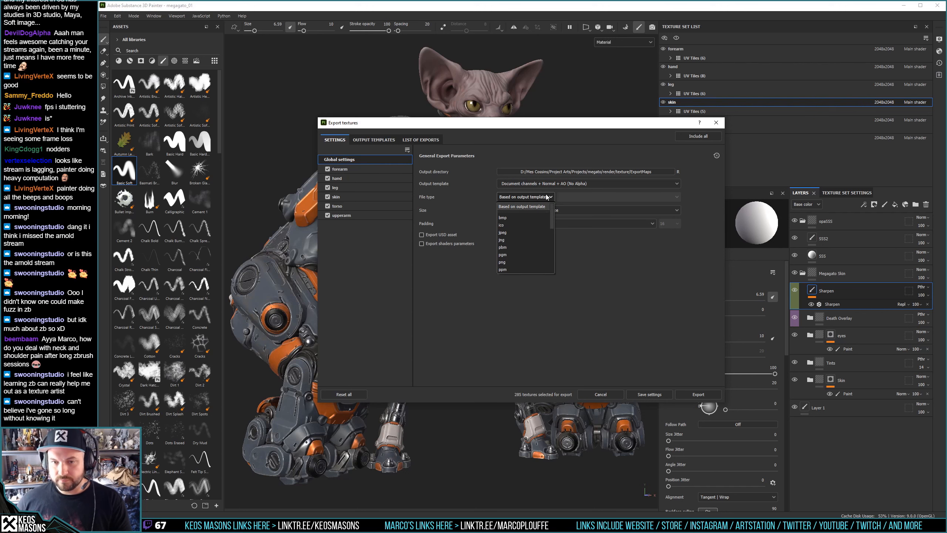
scroll(539, 221, down, 3)
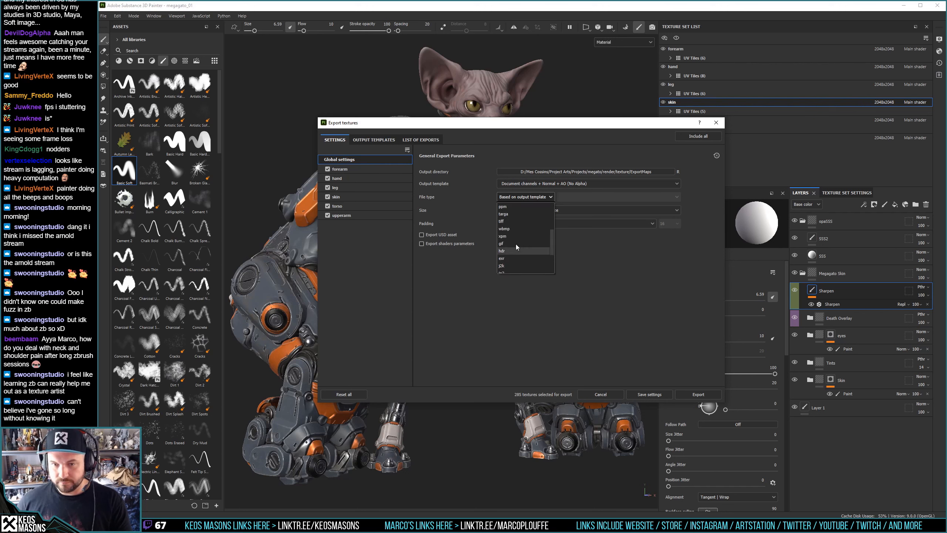
scroll(515, 211, up, 1)
click(515, 205)
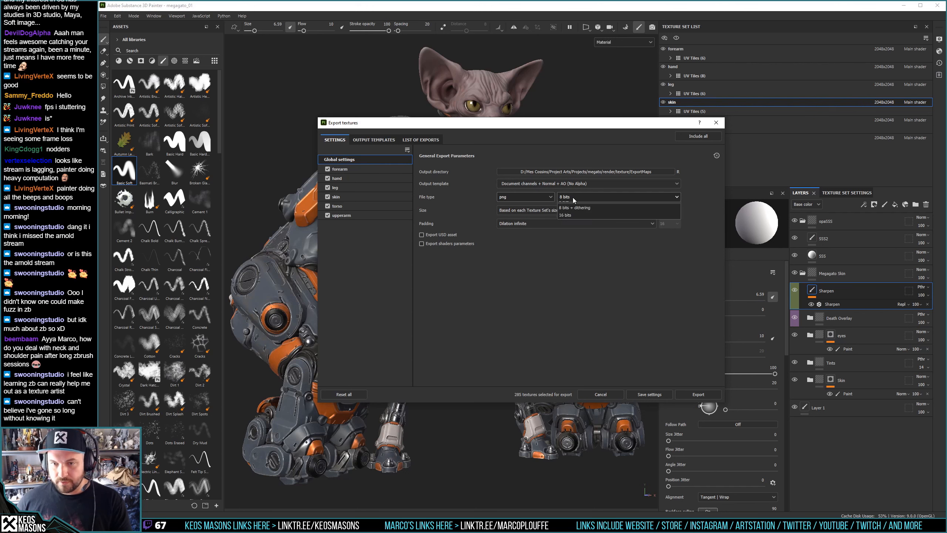
click(555, 211)
click(555, 211)
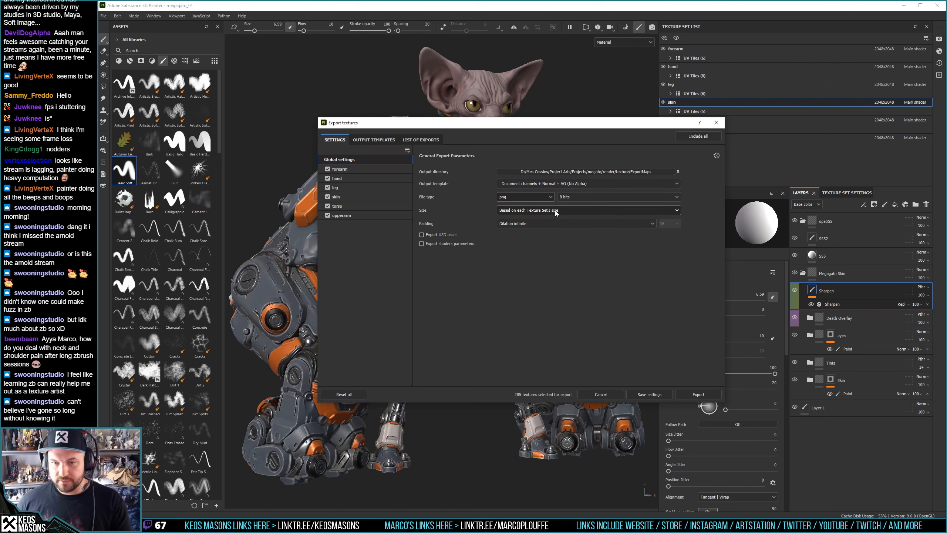
Choose Arnold CED CUSTOM w Opa as the output template for the export
click(549, 184)
scroll(554, 233, down, 3)
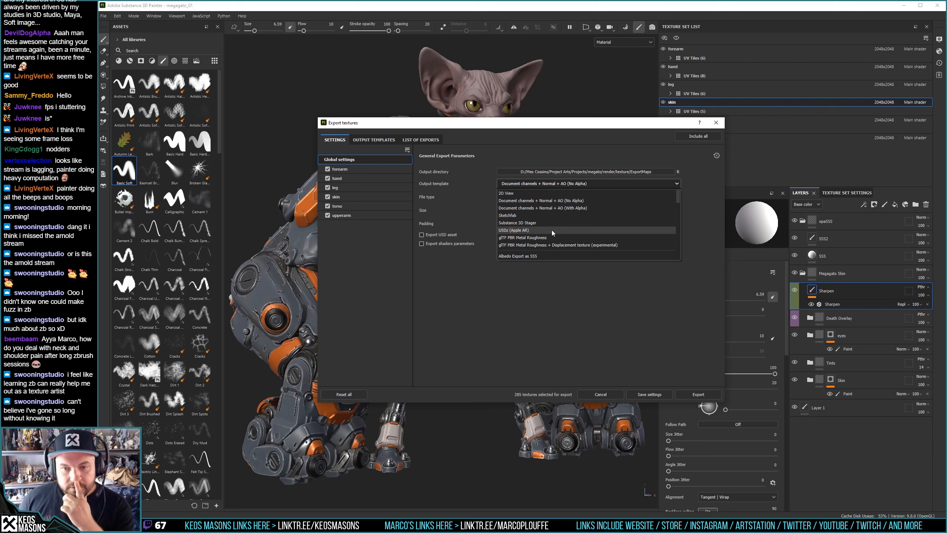
scroll(549, 230, down, 2)
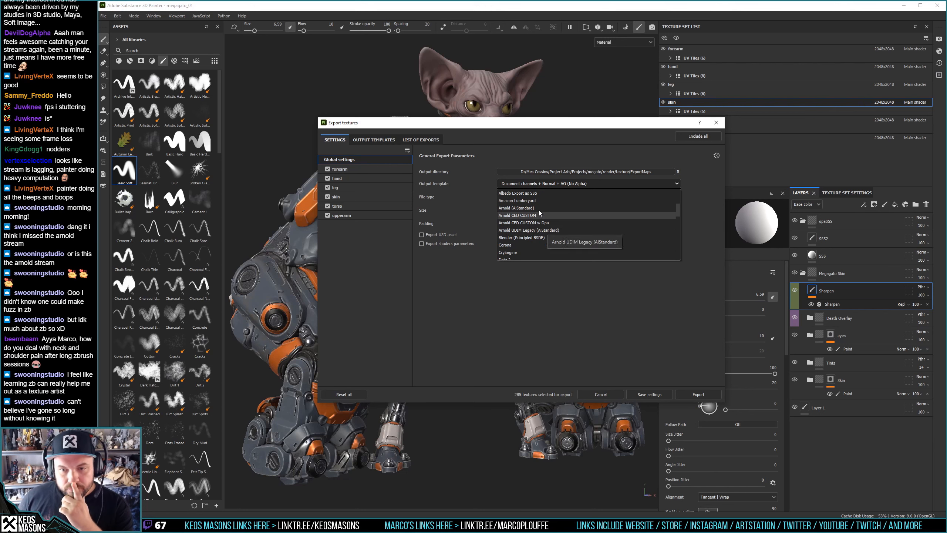
click(541, 222)
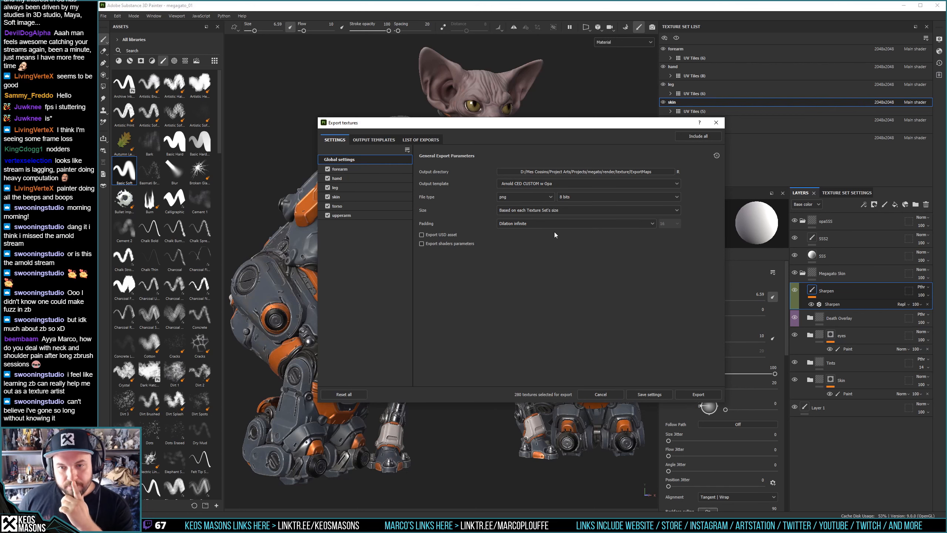
Check the output templates and review the list of files to export for the forearm and hand texture sets
click(359, 140)
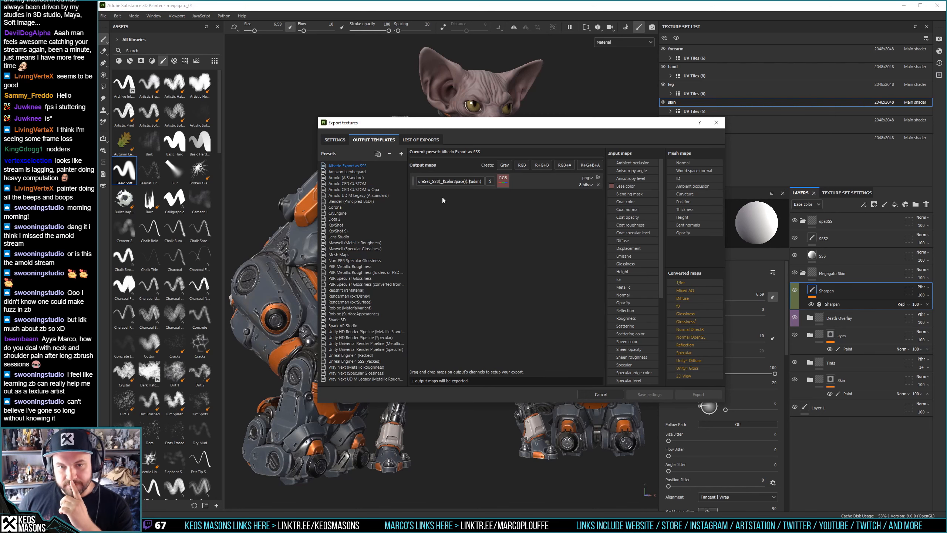
click(421, 140)
click(372, 140)
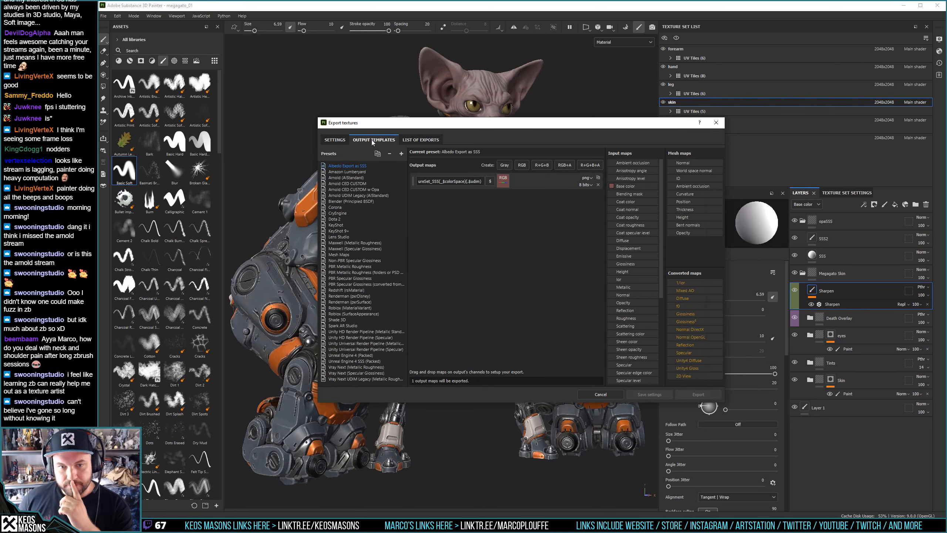
click(421, 140)
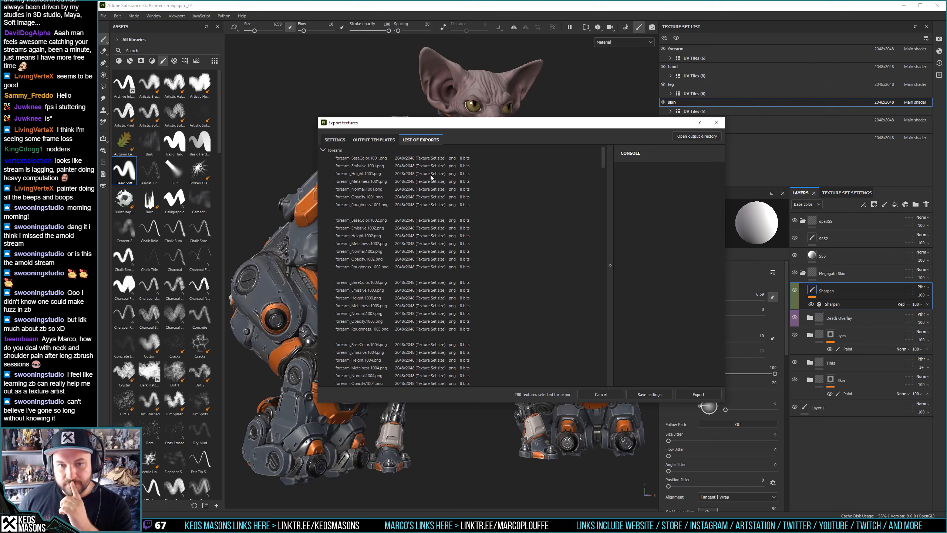
scroll(421, 232, down, 20)
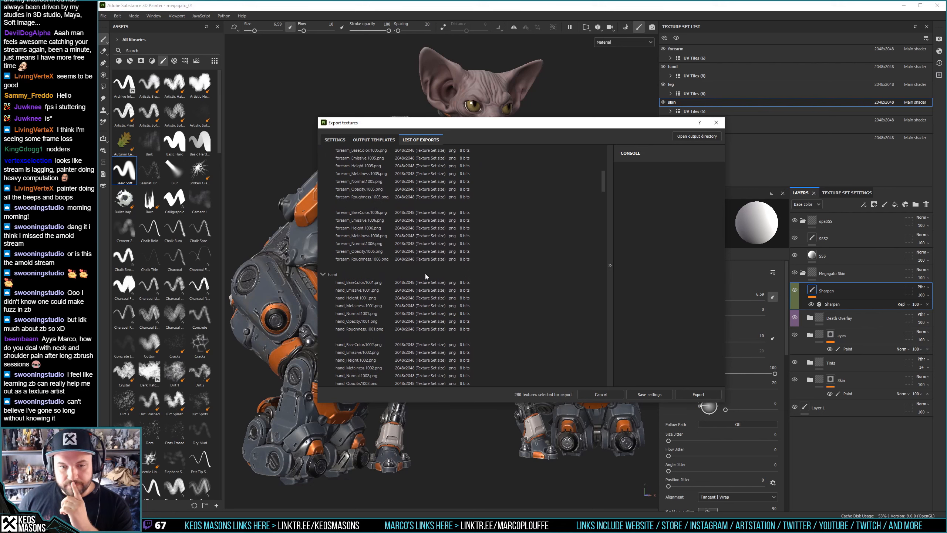
scroll(426, 281, up, 20)
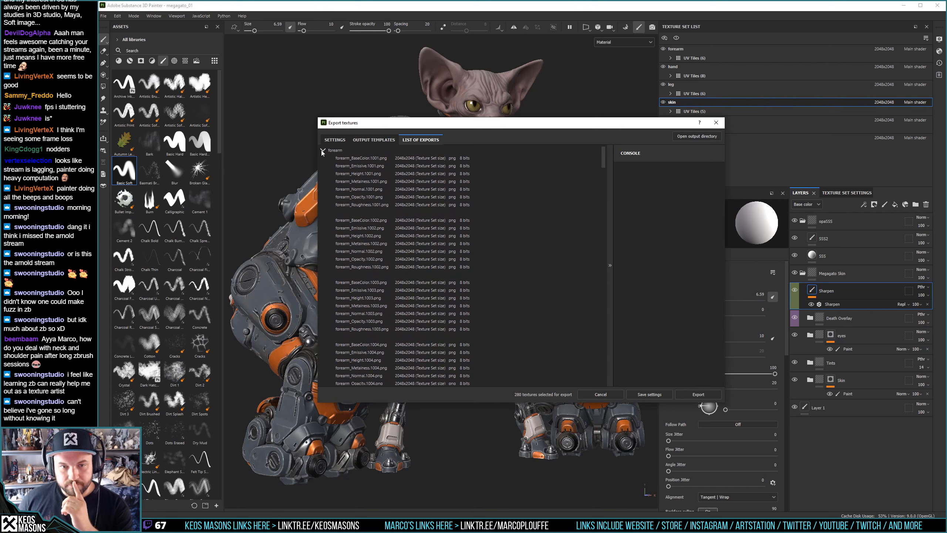
Collapse the forearm, hand, leg, skin and torso groups in the list of exports while checking each set's maps
click(323, 150)
click(323, 158)
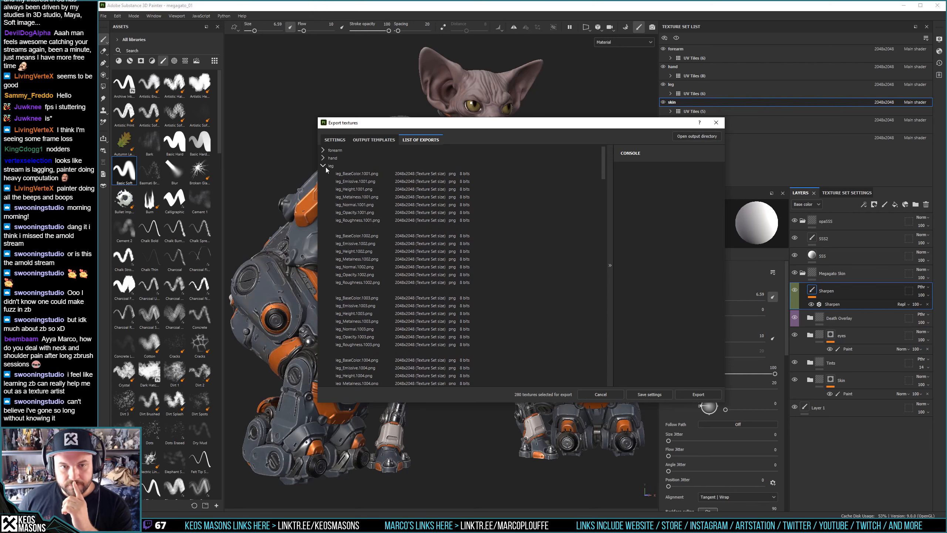
click(323, 165)
click(322, 173)
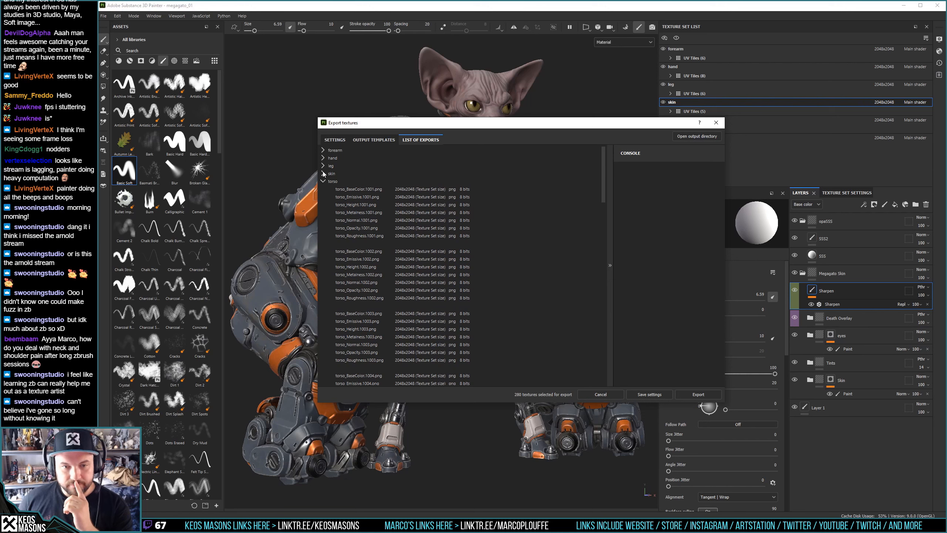
click(323, 173)
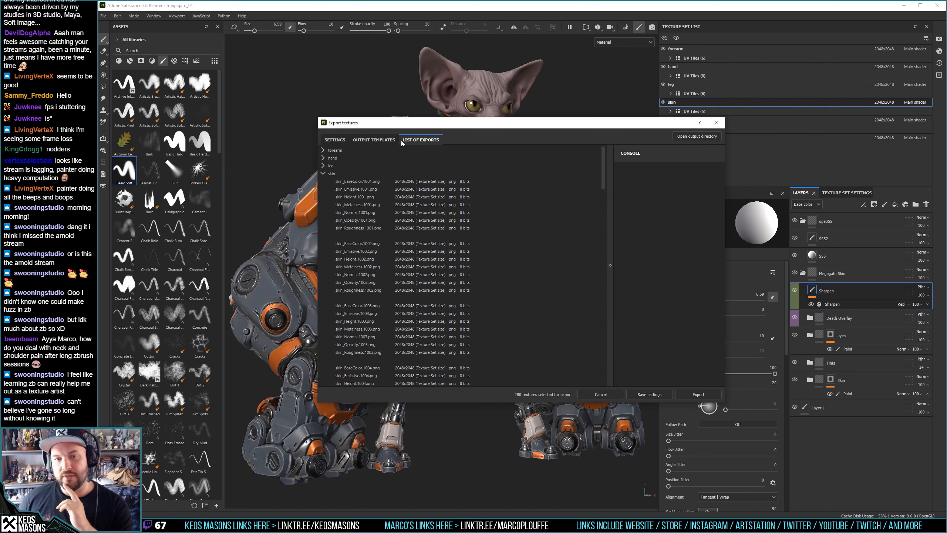
click(323, 173)
click(323, 181)
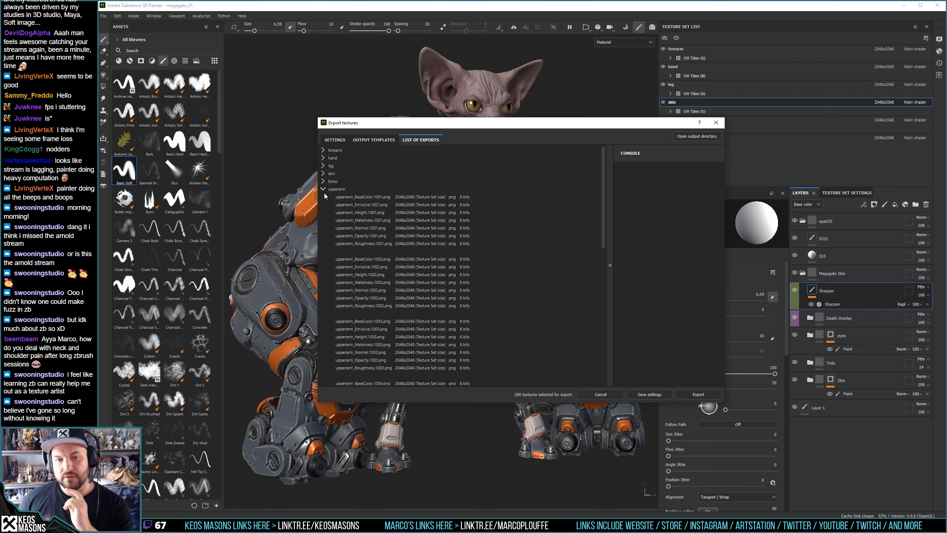
Set the output template to Arnold CED CUSTOM, exclude the torso texture set and export the remaining sets
click(376, 141)
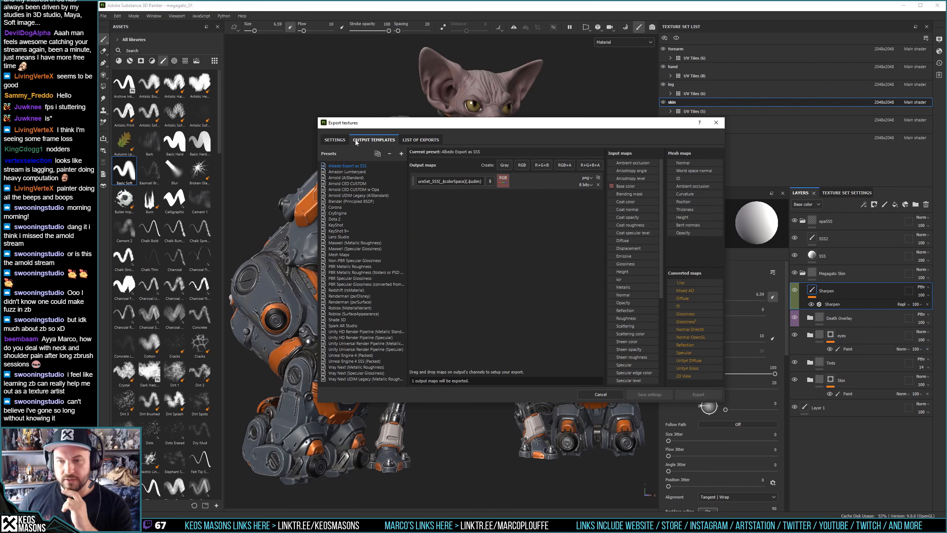
click(338, 140)
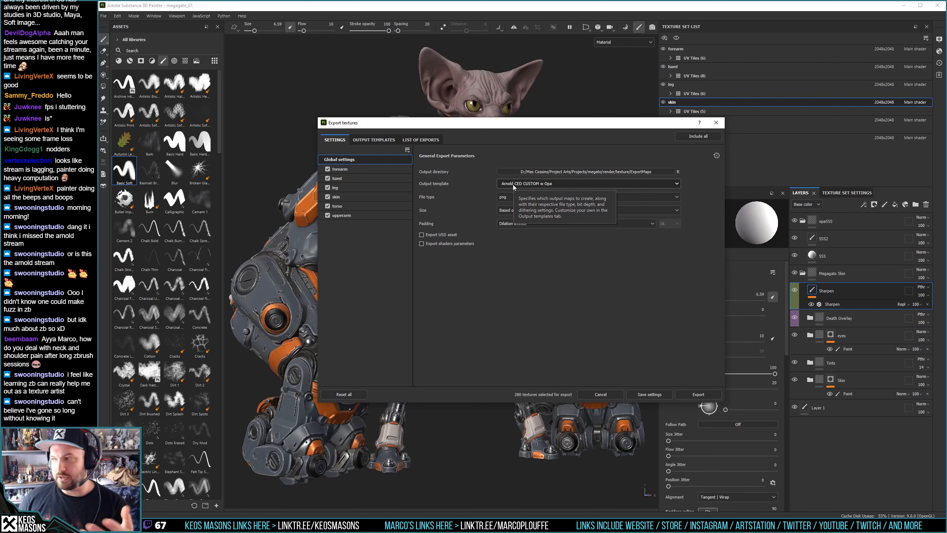
click(546, 184)
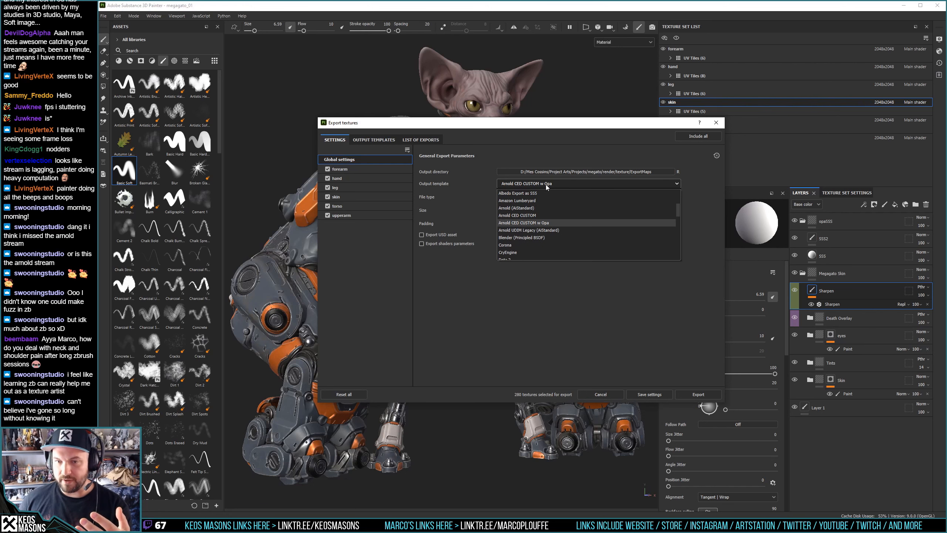
click(539, 216)
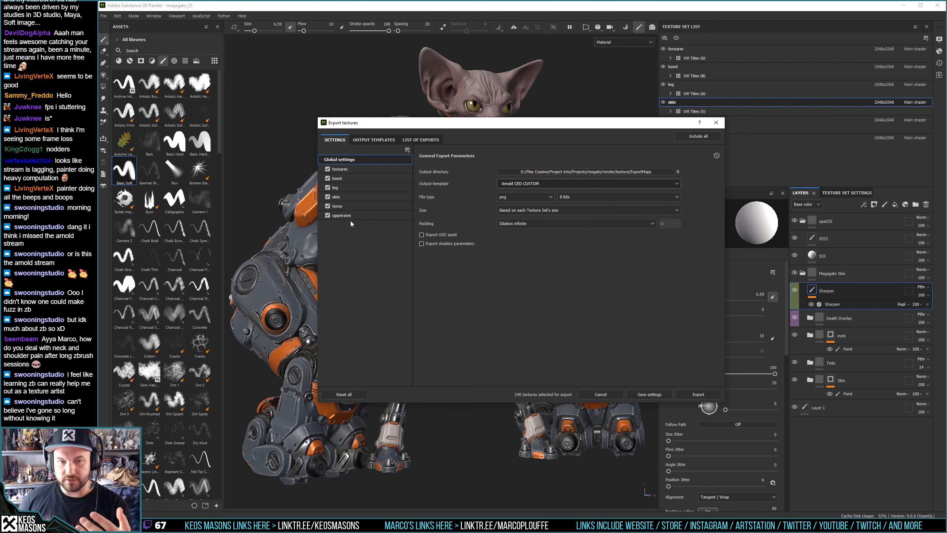
click(328, 206)
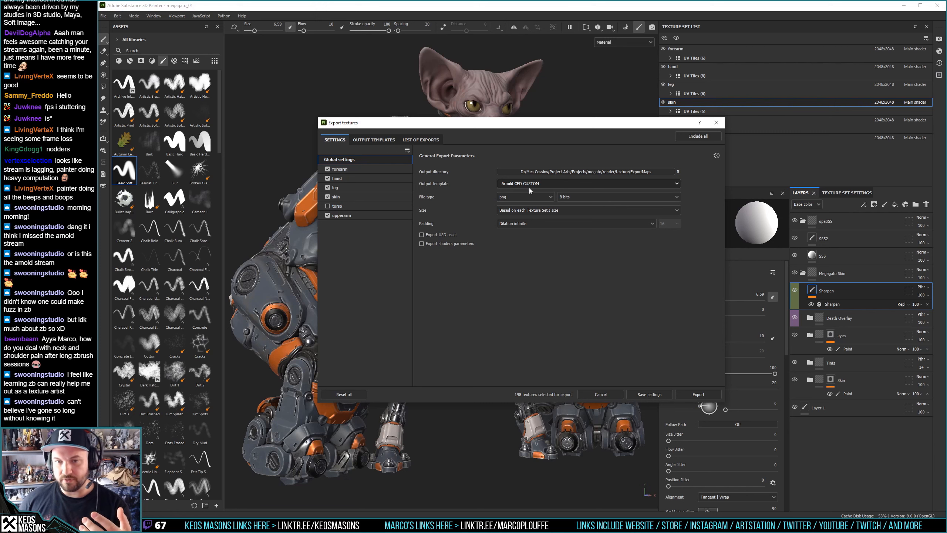
click(688, 394)
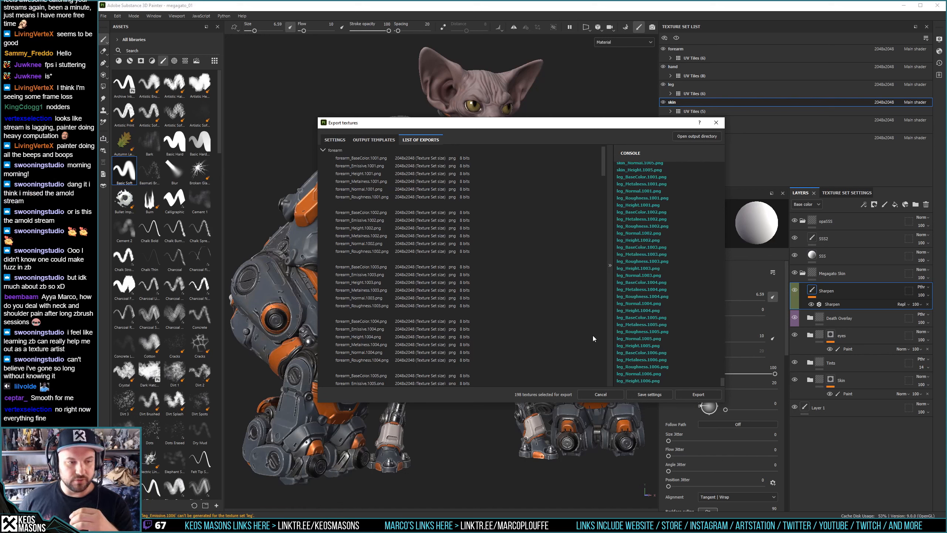
Include only the torso texture set, choose the Arnold CED CUSTOM w Opa template and export its maps
click(347, 142)
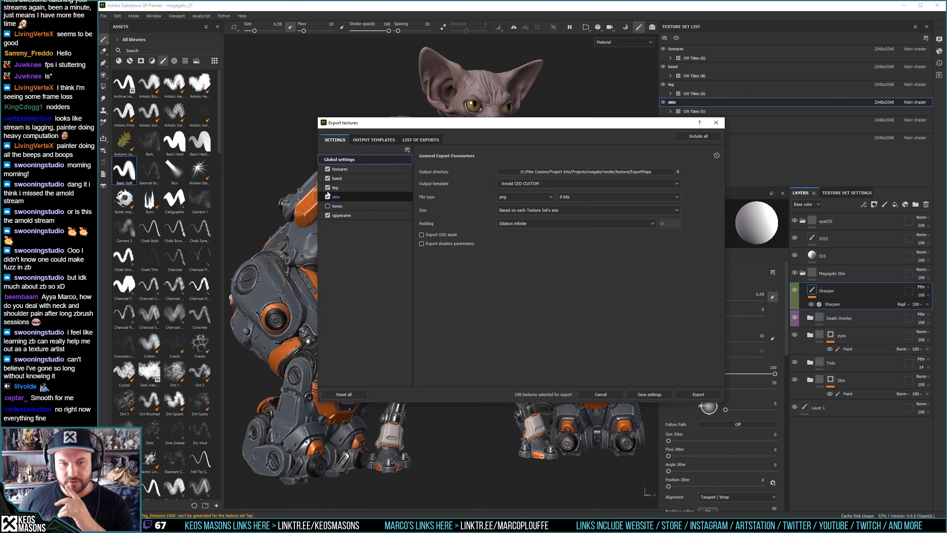
click(328, 169)
click(328, 178)
click(327, 188)
click(328, 197)
click(328, 206)
click(328, 215)
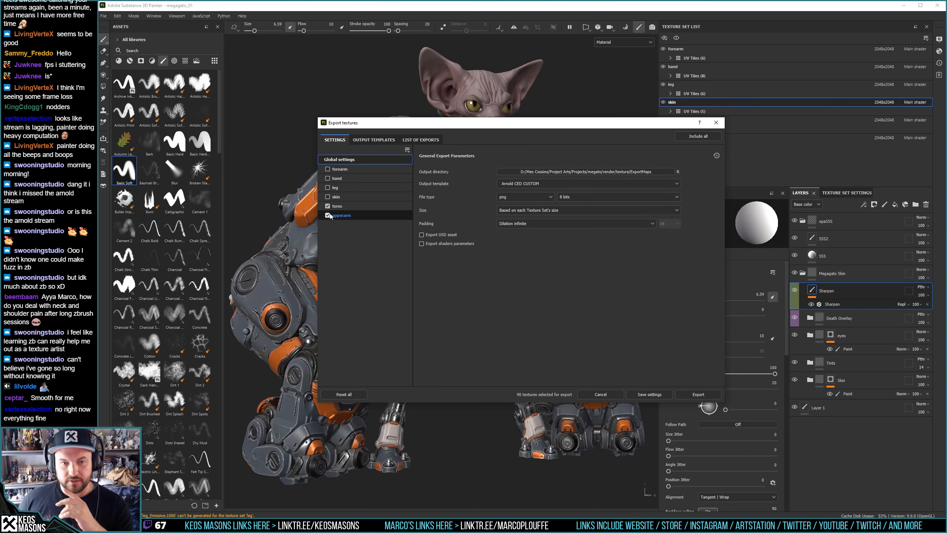
click(546, 184)
click(543, 223)
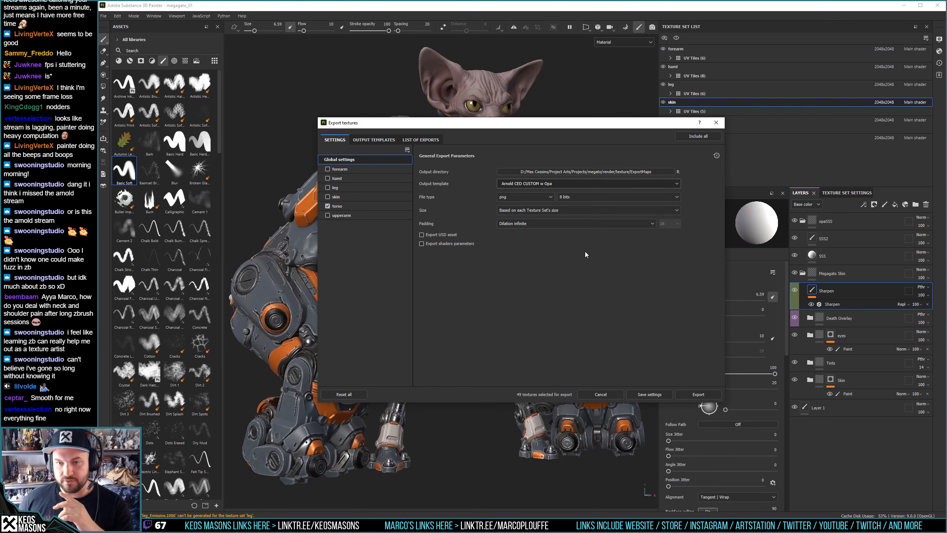
click(689, 393)
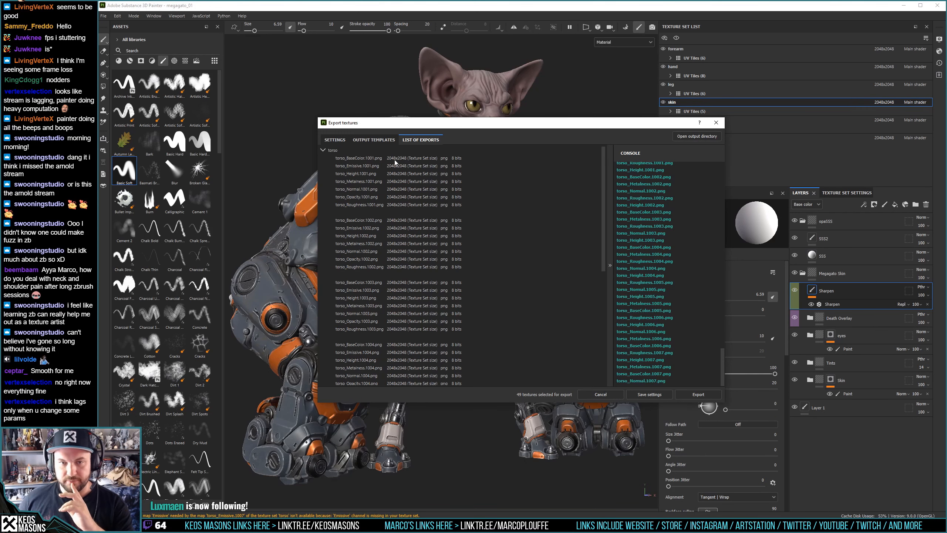
Include the upperarm, skin, leg, hand and forearm texture sets again alongside the torso and save the export settings
click(335, 139)
click(328, 215)
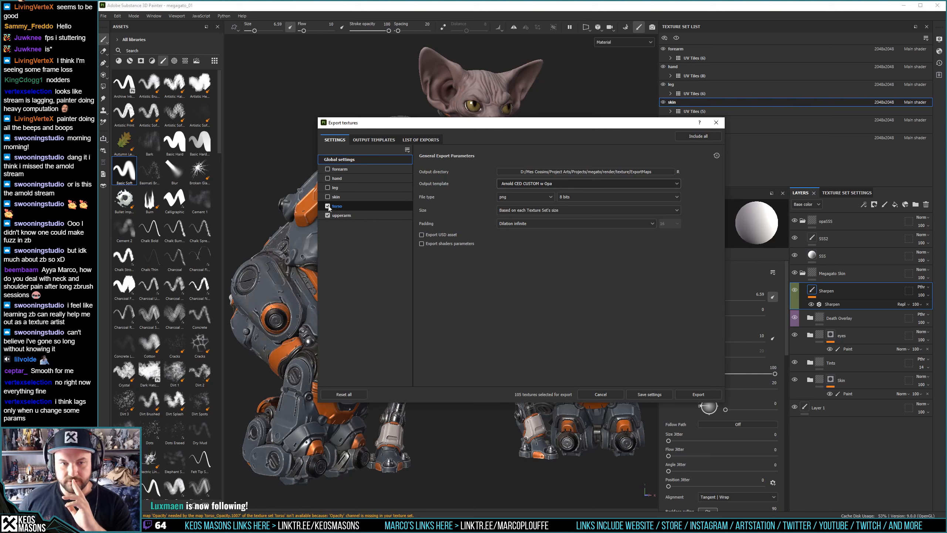
click(327, 197)
click(328, 187)
click(328, 178)
click(328, 169)
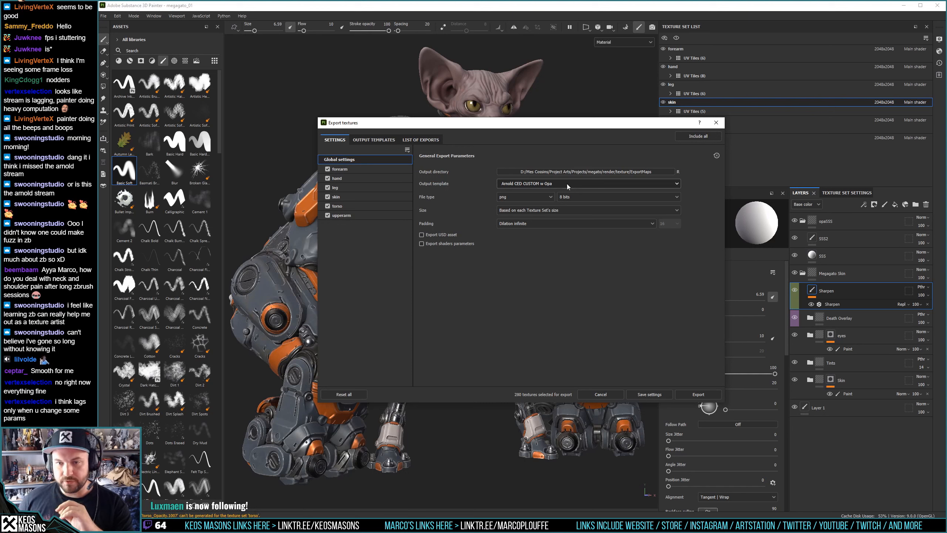
click(655, 395)
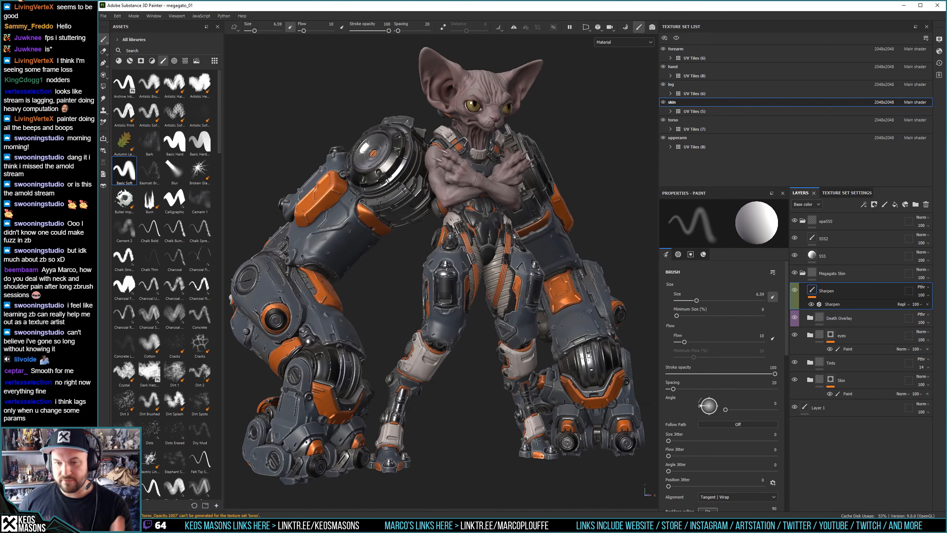
Save the project over the existing megagato_01.spp in the texture folder and close Substance 3D Painter
click(104, 16)
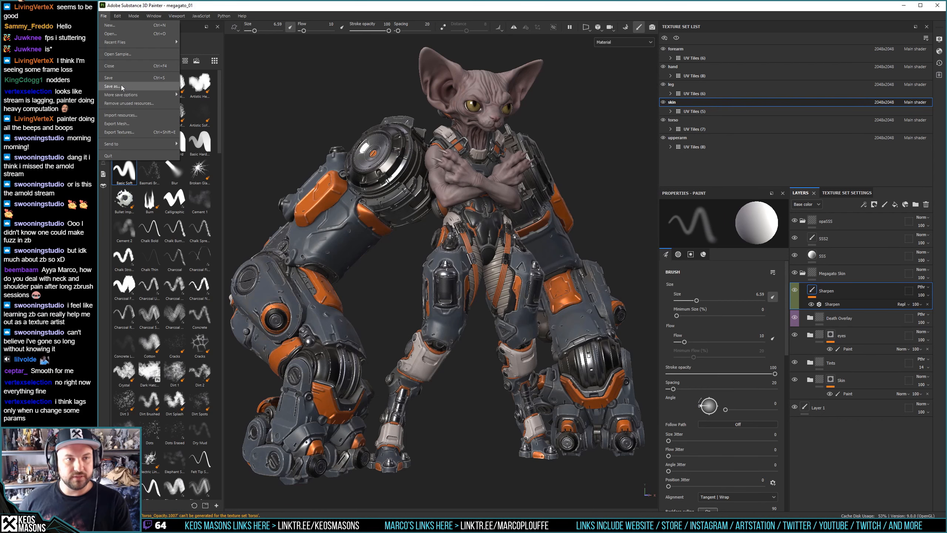
click(122, 85)
click(202, 81)
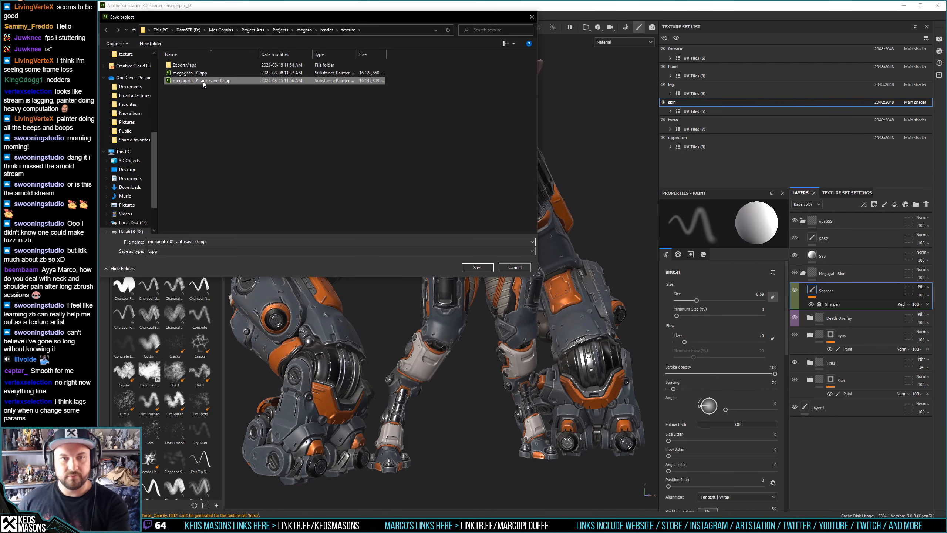
click(196, 73)
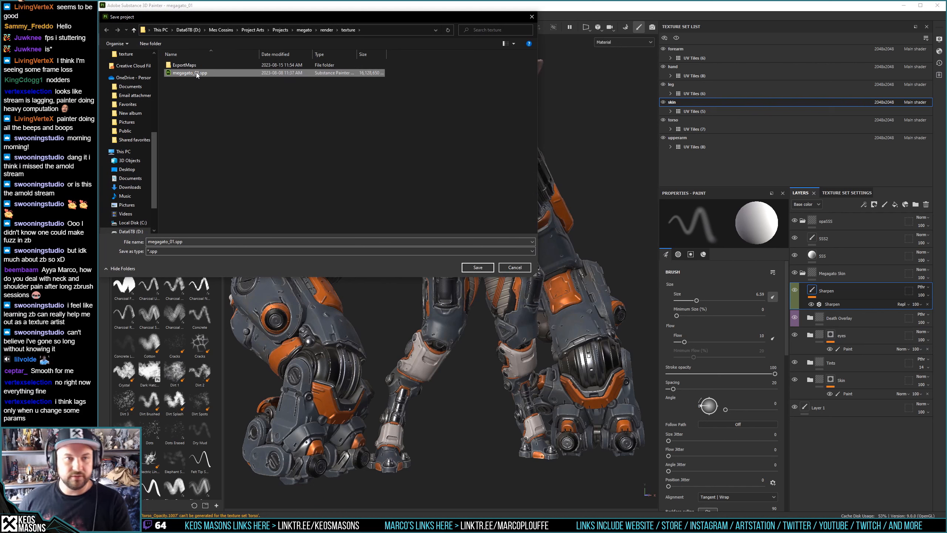
click(474, 268)
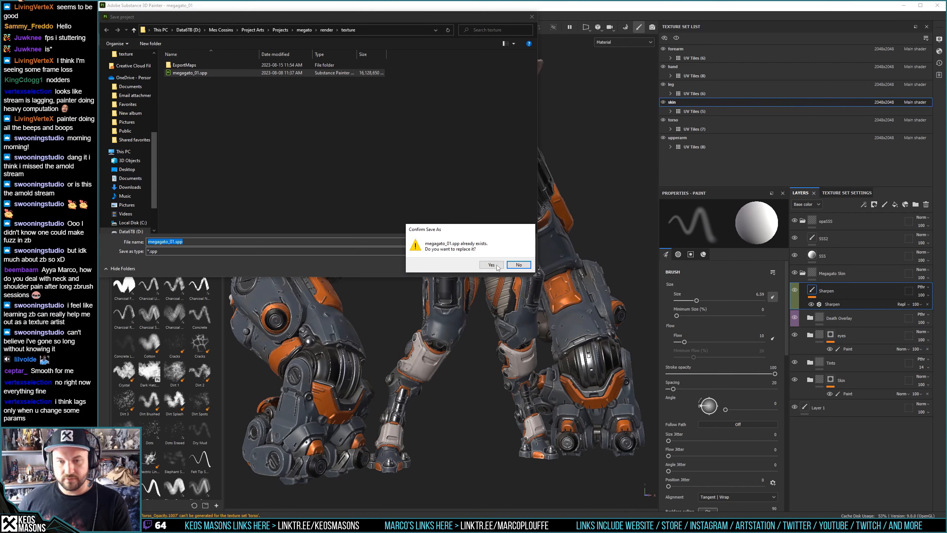
click(491, 265)
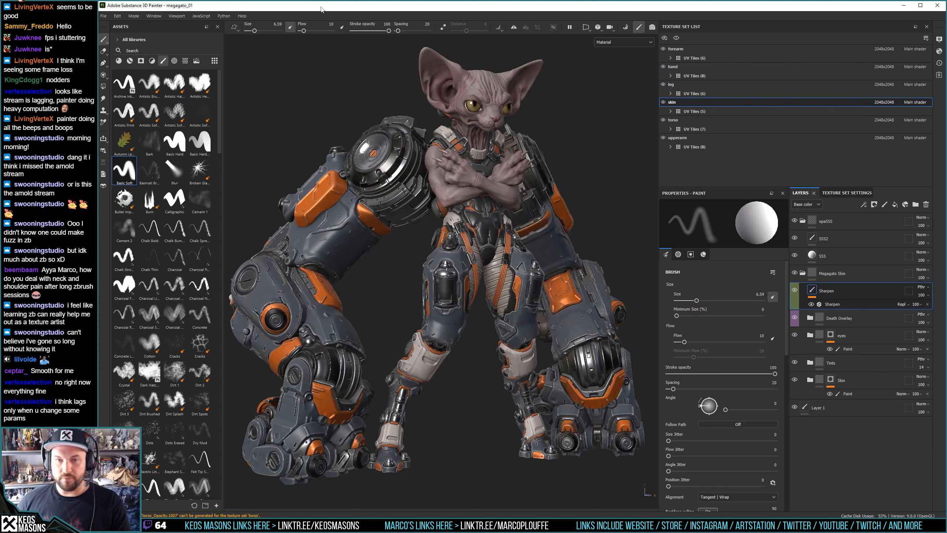
click(940, 6)
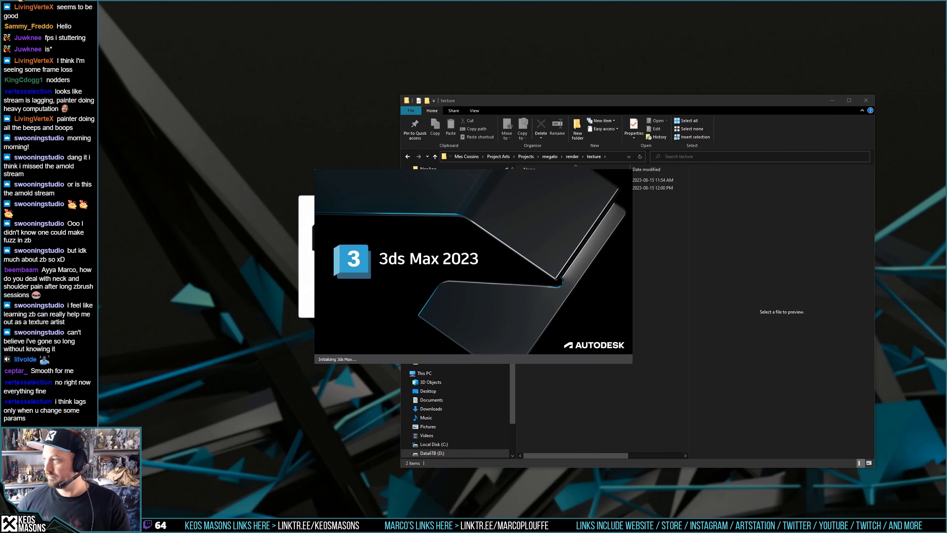
Bring up the reference board and examine the green-armoured creature render while 3ds Max starts, then return to 3ds Max
key(alt+Tab)
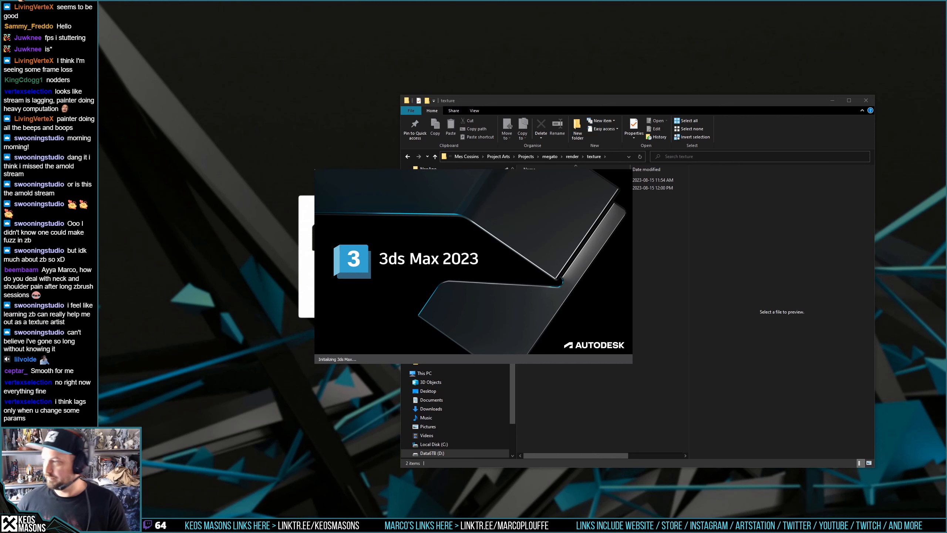
key(alt+Tab)
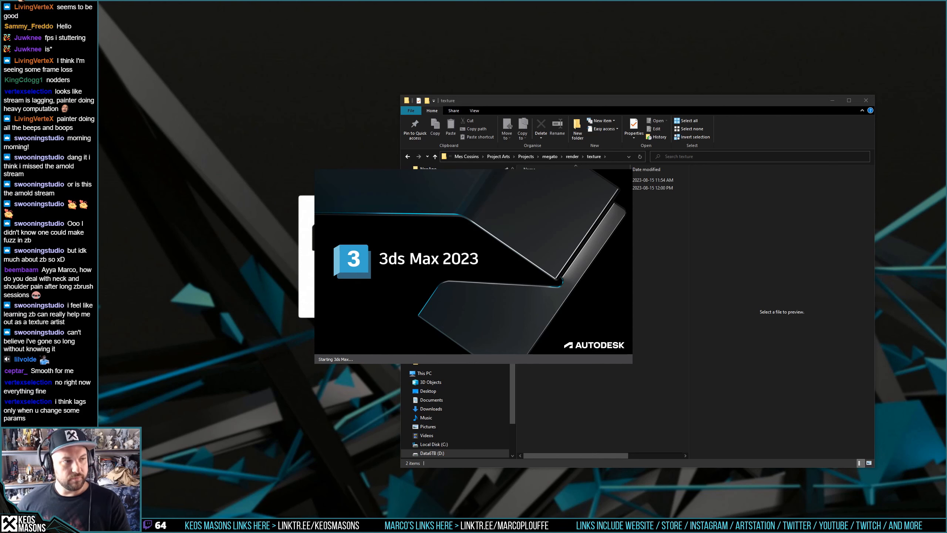
right_drag(0, 238, 411, 240)
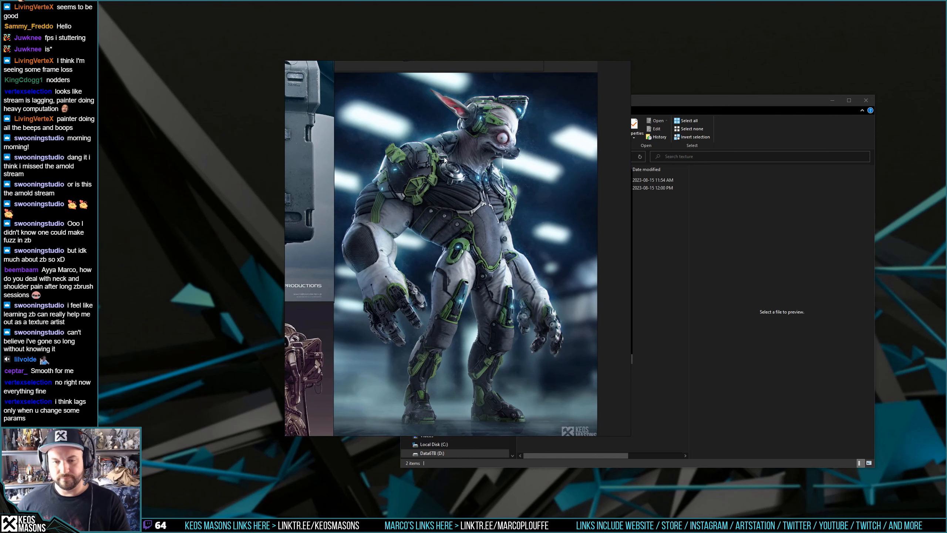
mouse_move(462, 198)
right_down()
mouse_move(474, 197)
mouse_move(466, 196)
right_up()
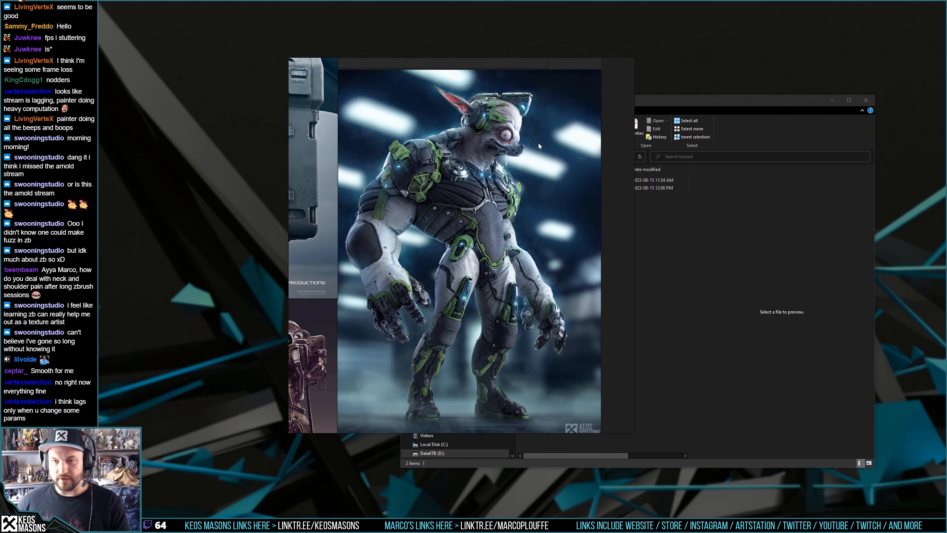
right_drag(451, 232, 0, 232)
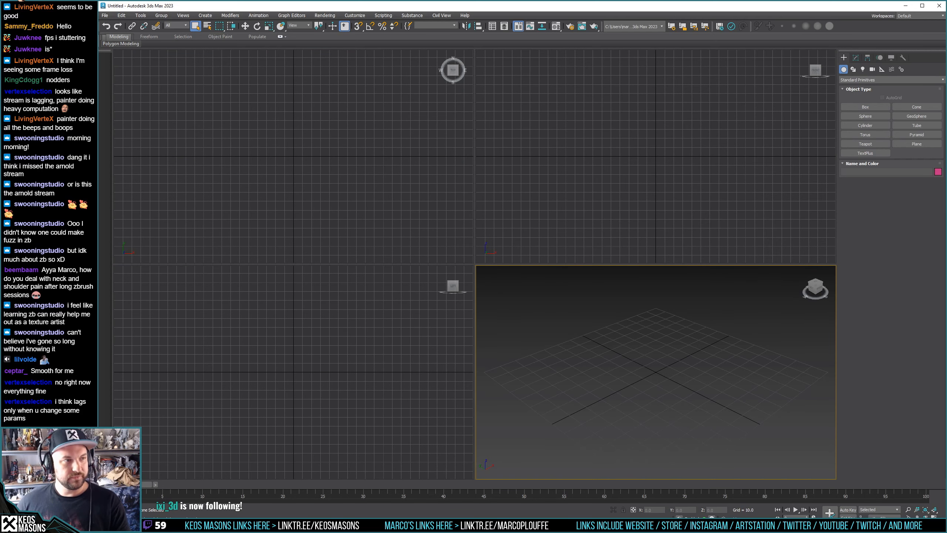
key(alt+Tab)
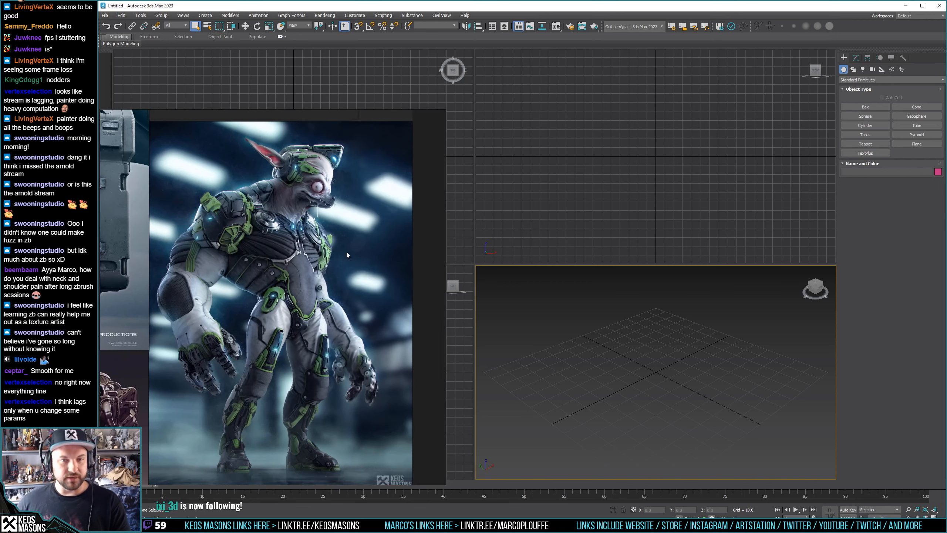
right_drag(351, 302, 518, 233)
right_drag(469, 193, 492, 228)
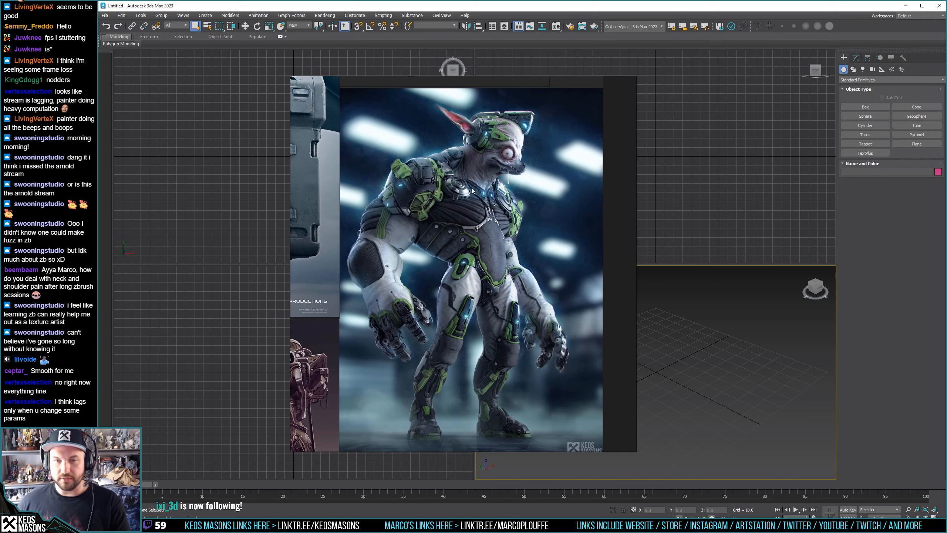
key(alt+Tab)
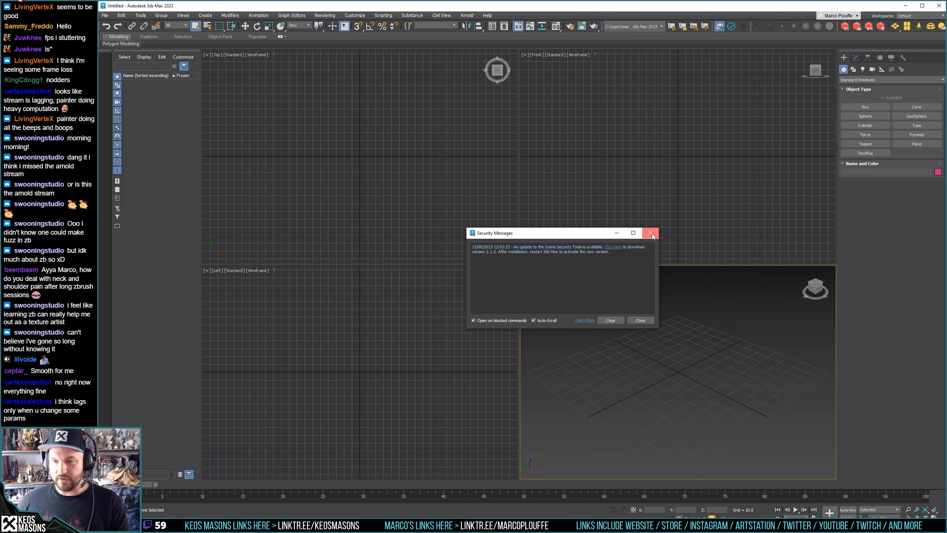
Dismiss the security messages, start opening an existing scene and go to the previously used Tool Plugins folder
click(650, 232)
click(104, 15)
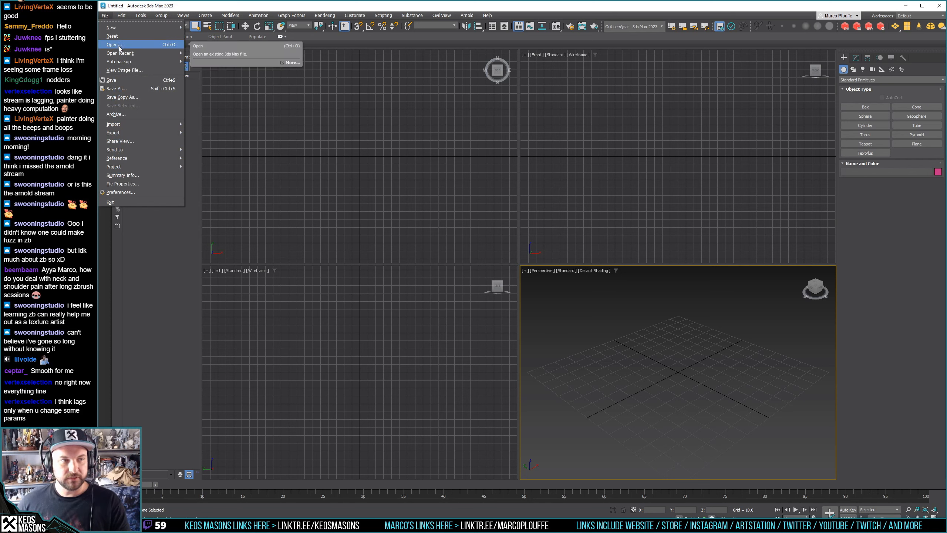
click(119, 46)
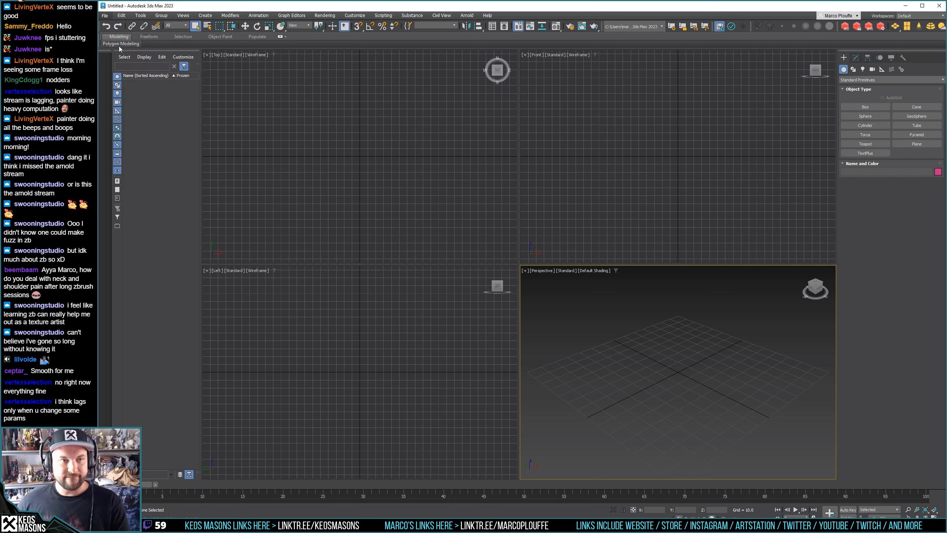
click(238, 31)
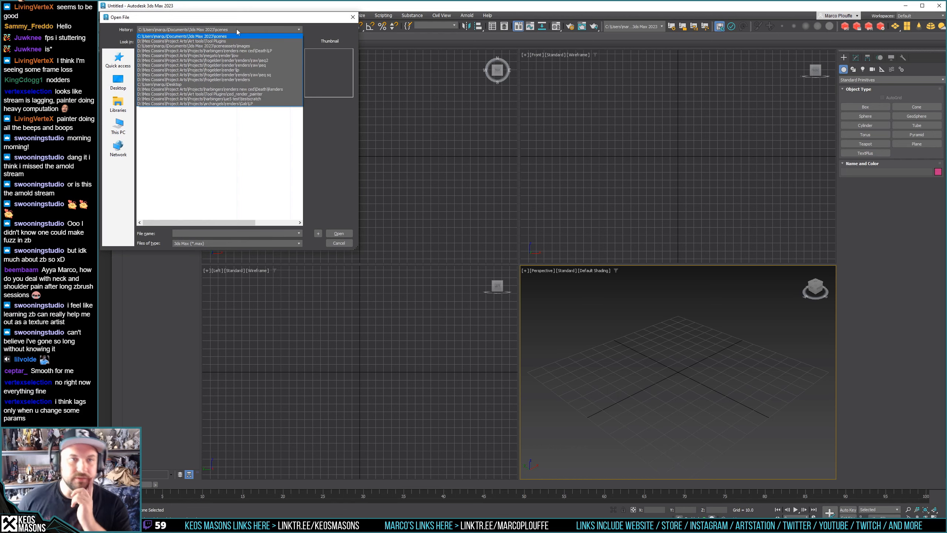
click(237, 30)
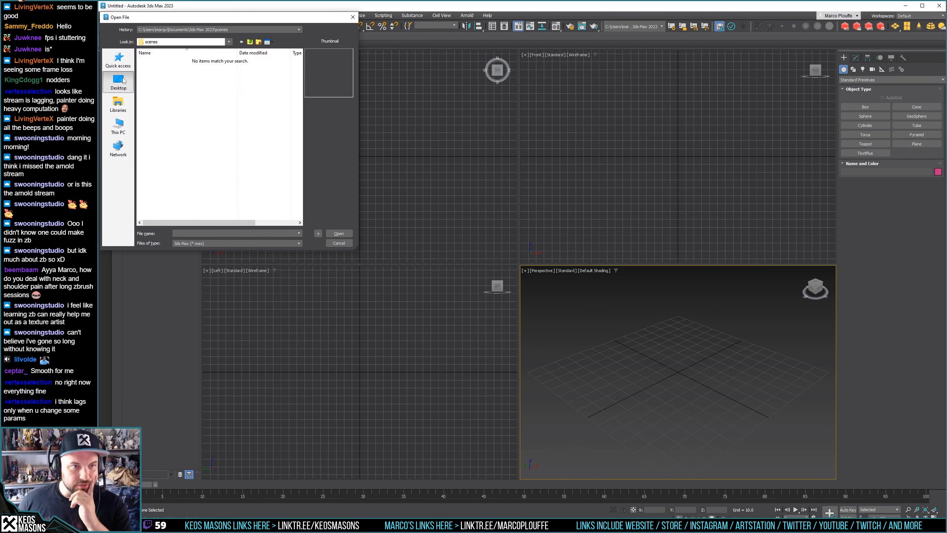
click(123, 80)
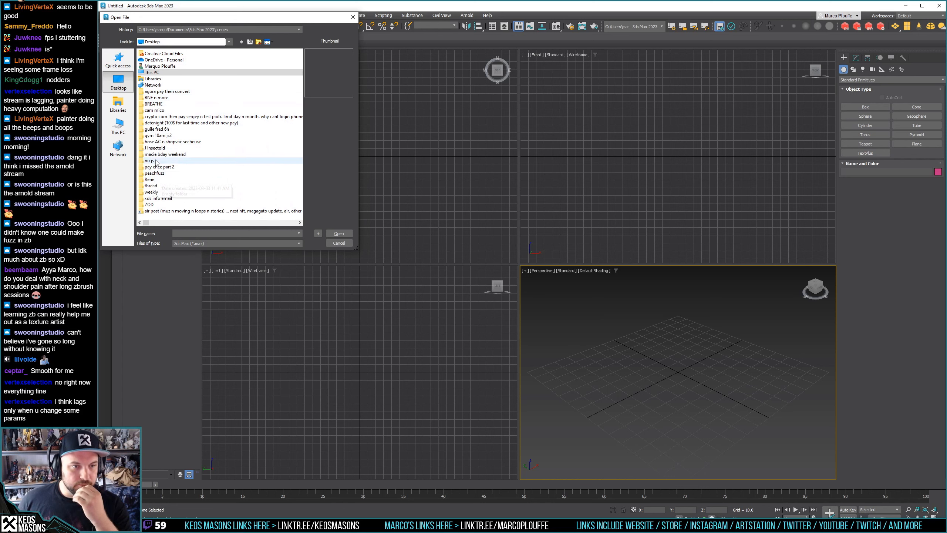
click(225, 30)
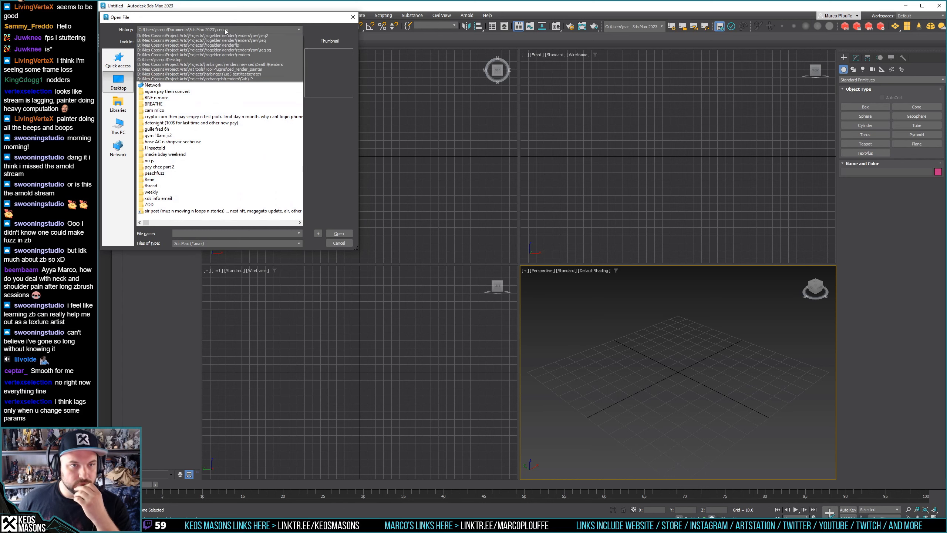
click(208, 41)
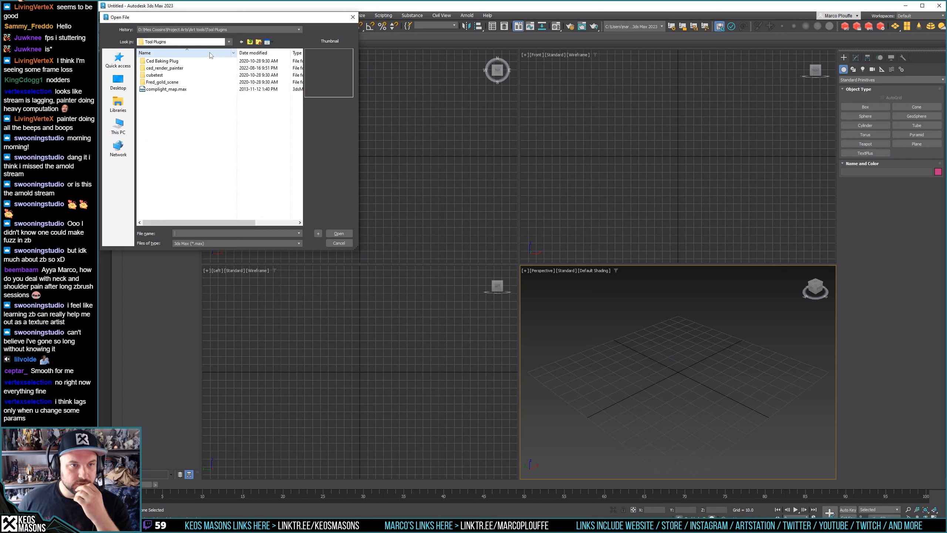
Browse to the Projects folder under Mes Cossins and Project Arts on the D: drive and look for the frog project
click(249, 42)
click(250, 42)
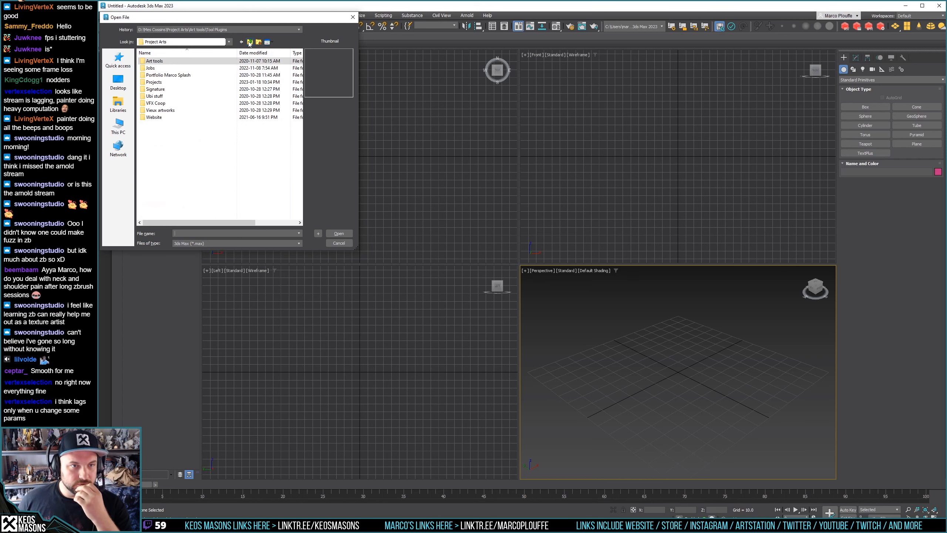
click(250, 42)
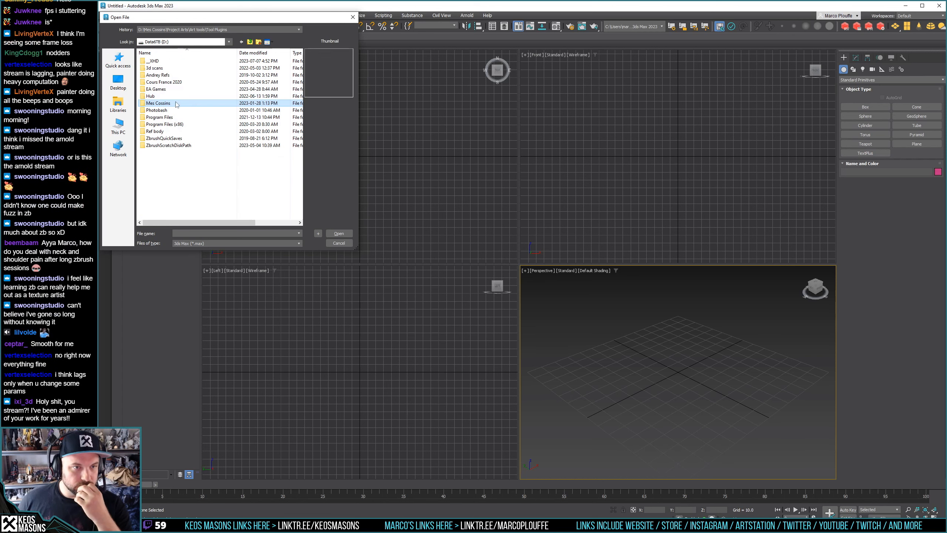
click(169, 82)
double_click(169, 83)
double_click(169, 82)
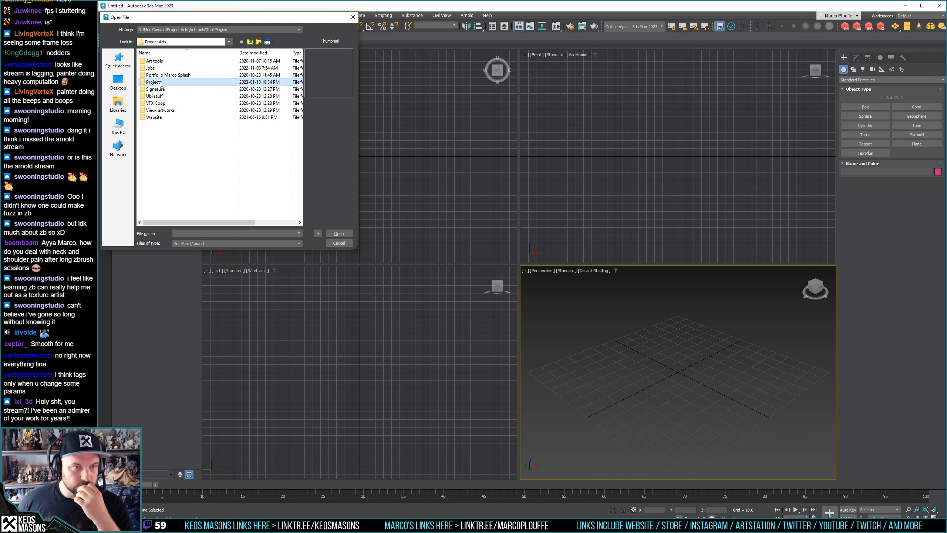
scroll(169, 144, down, 2)
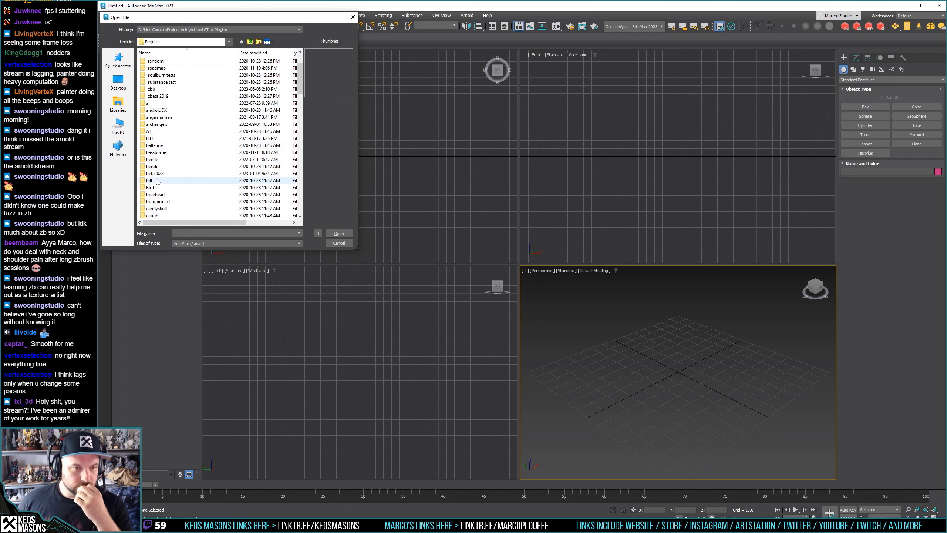
scroll(157, 183, down, 3)
scroll(157, 183, down, 7)
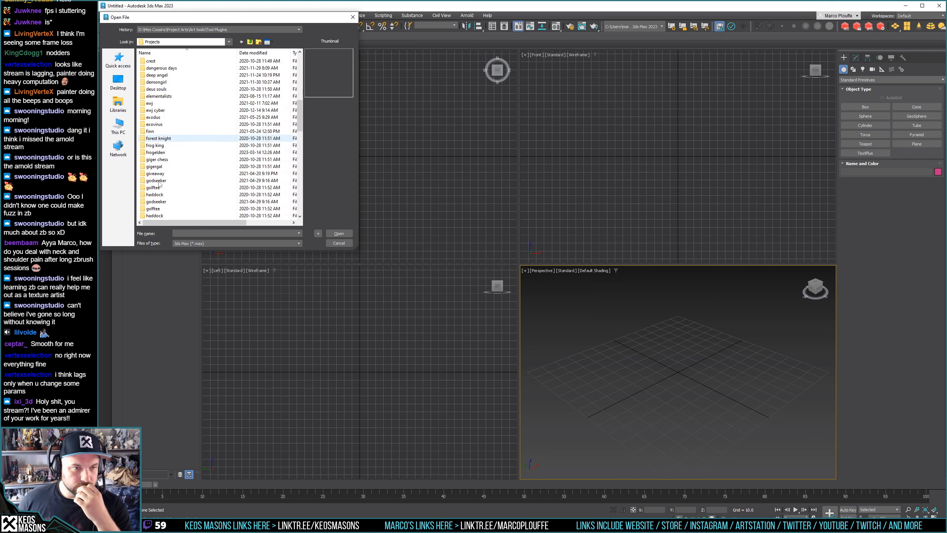
Open the scene frog_render.max from the lp folder inside the frogelden project's render folder
double_click(165, 117)
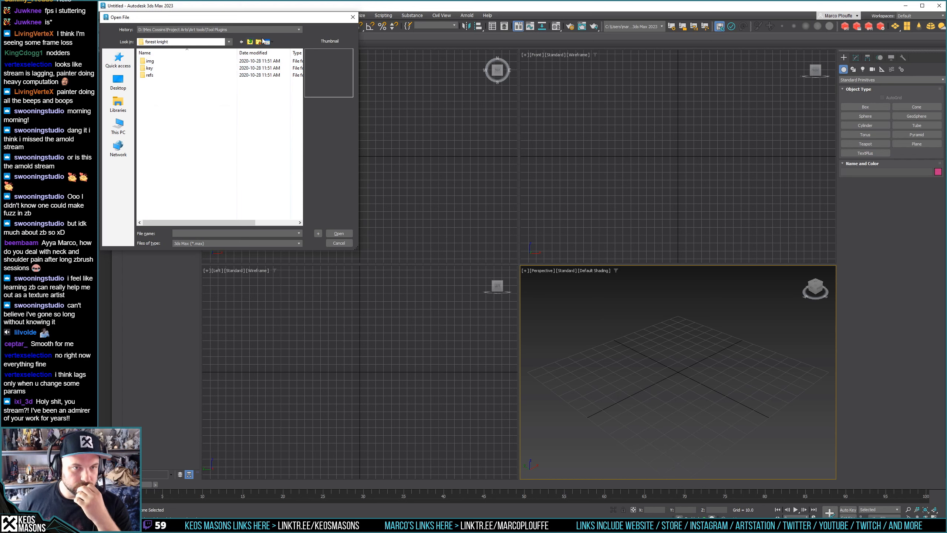
key(BackSpace)
scroll(172, 209, down, 1)
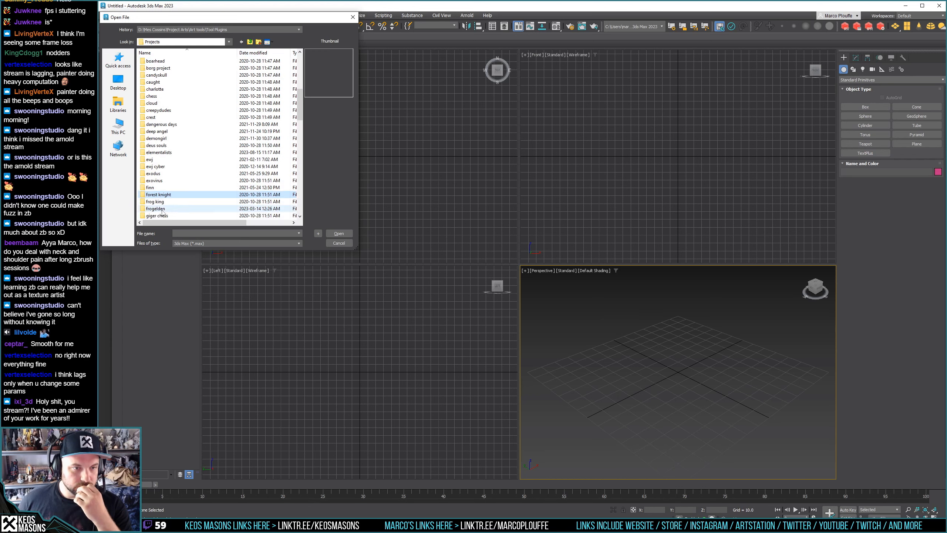
double_click(170, 210)
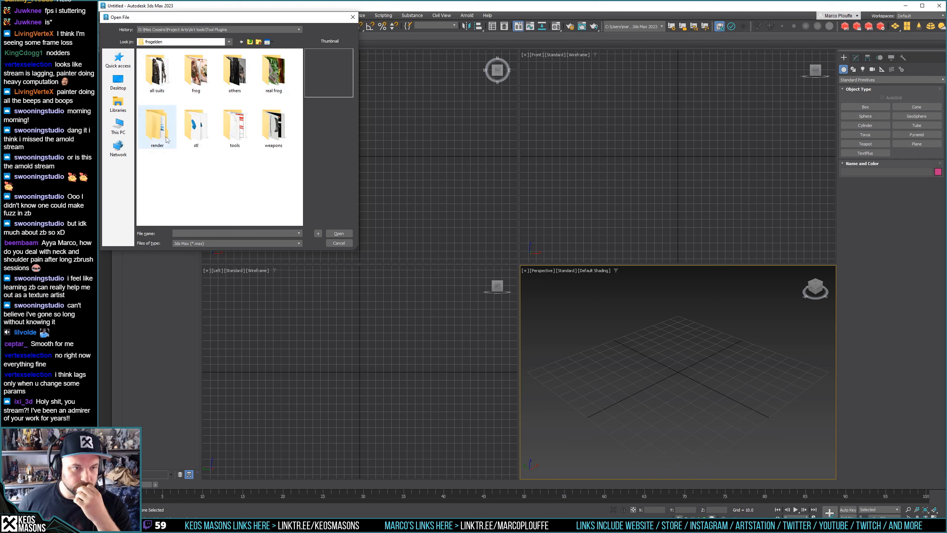
double_click(157, 127)
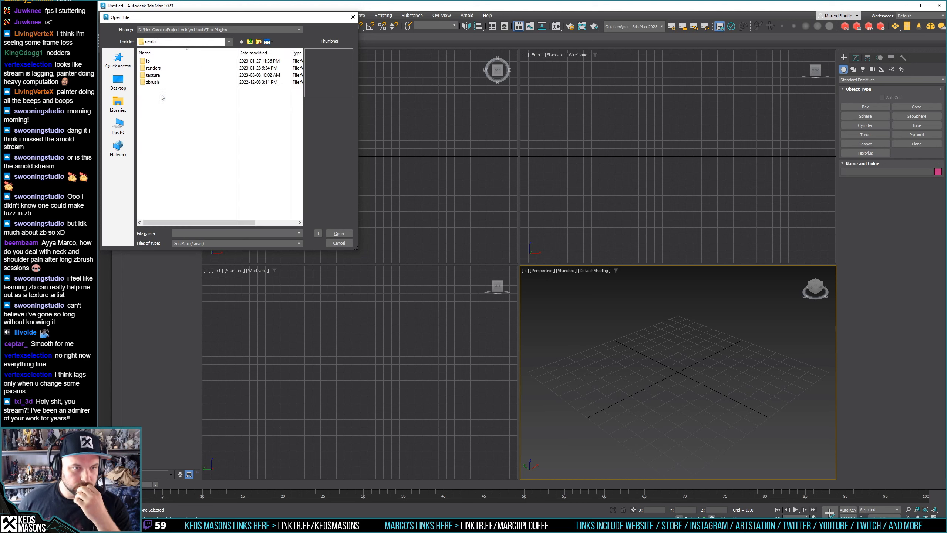
double_click(154, 68)
key(BackSpace)
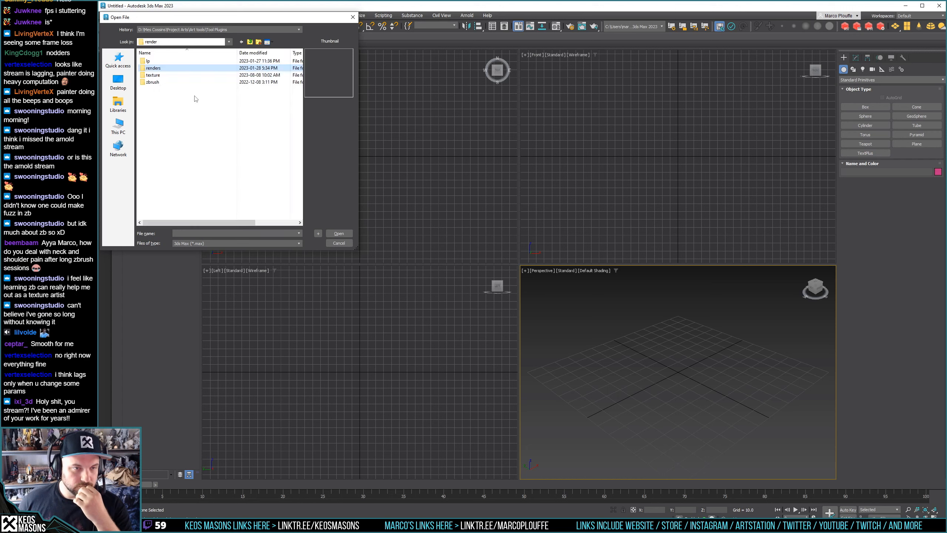
double_click(149, 60)
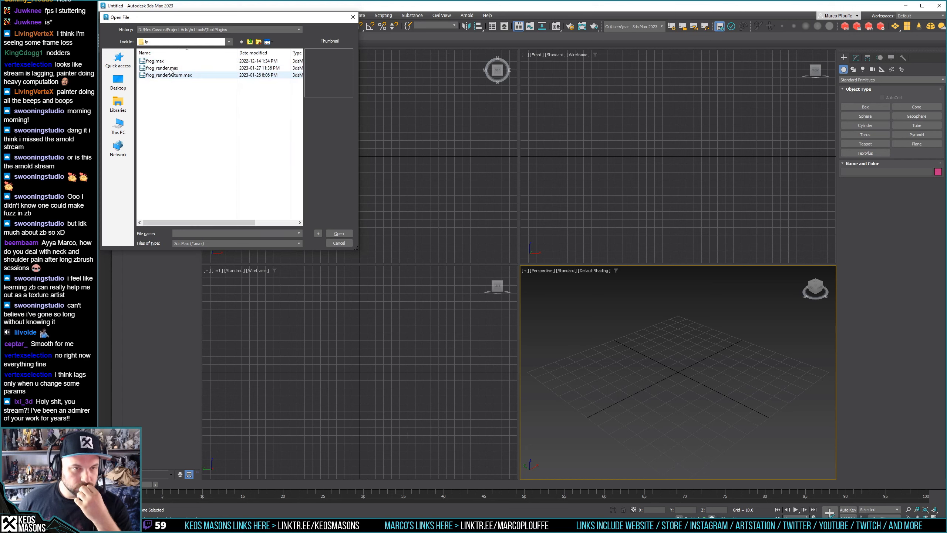
click(170, 69)
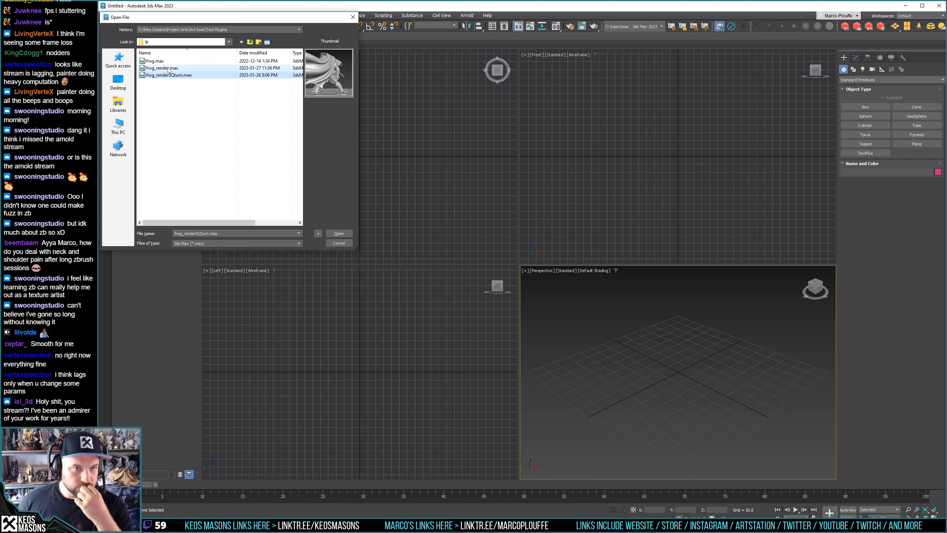
click(339, 234)
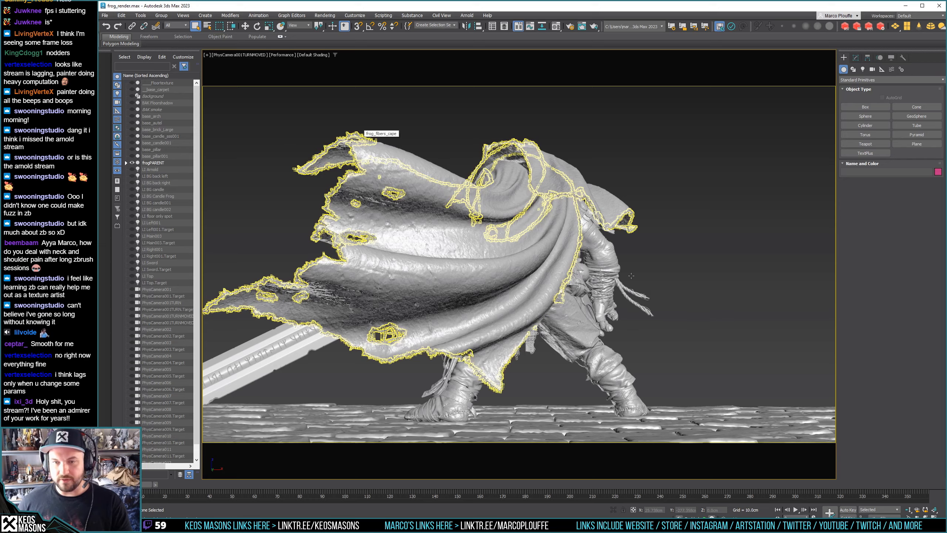
Scrub the frog knight's turntable animation to about frame 182 for a three-quarter front view
drag(156, 492, 496, 492)
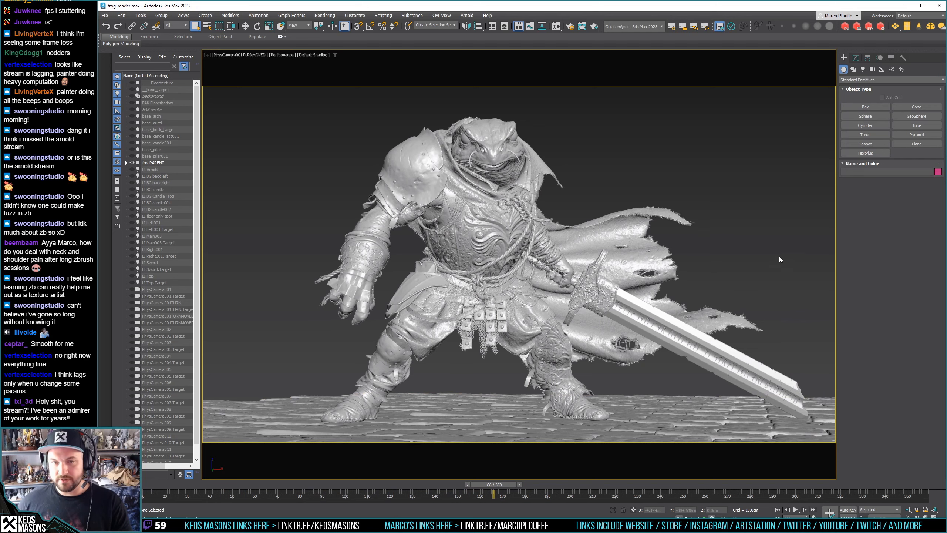
drag(477, 493, 524, 492)
key(q)
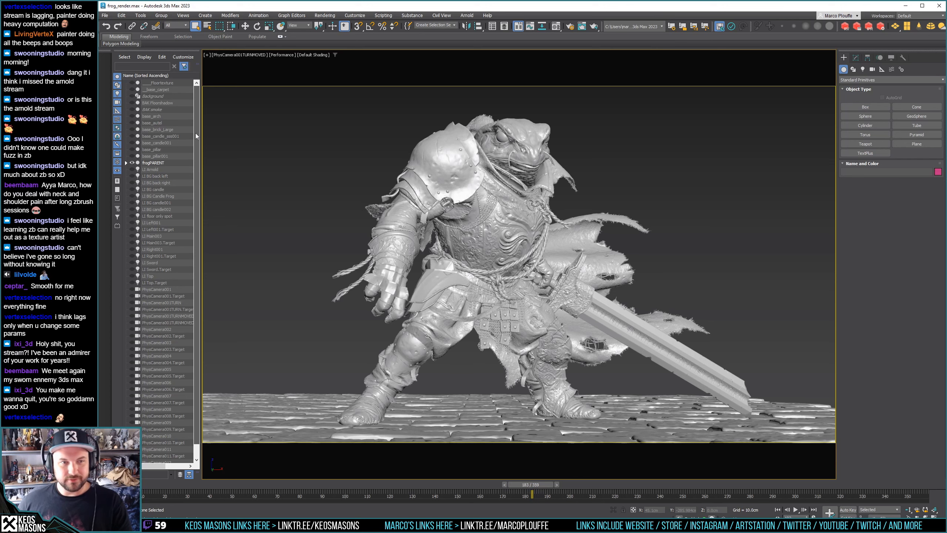
Unhide both background pillars and the two base candle objects around the frog knight
click(132, 156)
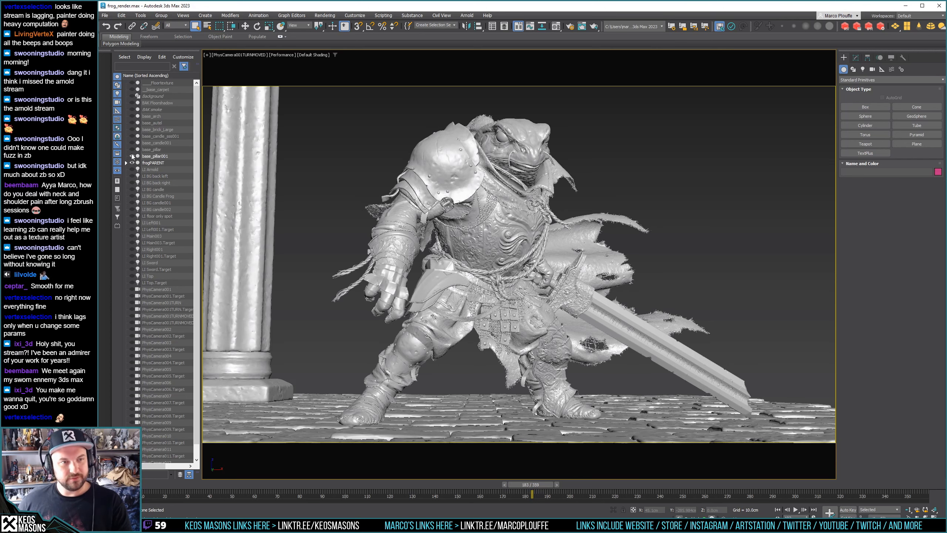
click(132, 149)
click(132, 143)
click(132, 136)
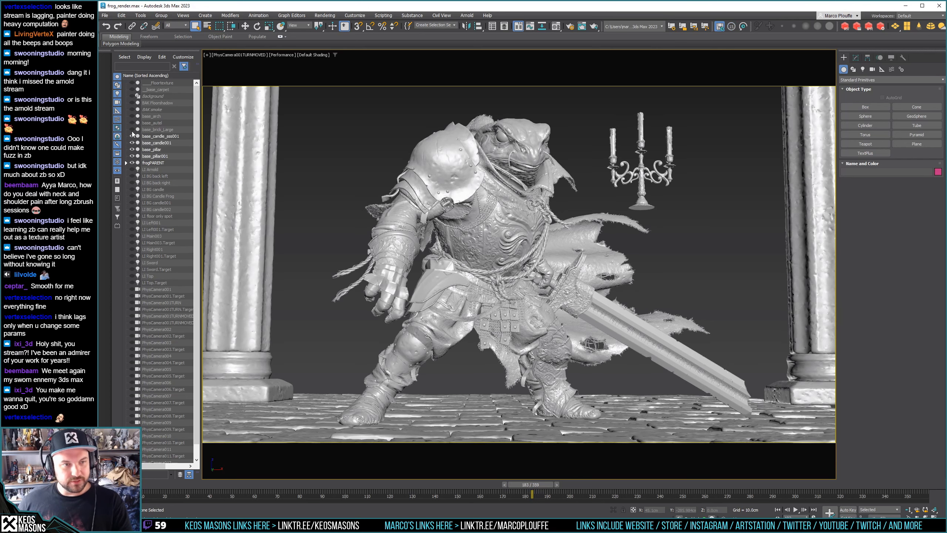
Unhide base_brick_Large, base_autel and base_arch in the scene, leaving the smoke backup object hidden
click(132, 129)
click(132, 123)
click(133, 116)
click(133, 109)
click(132, 110)
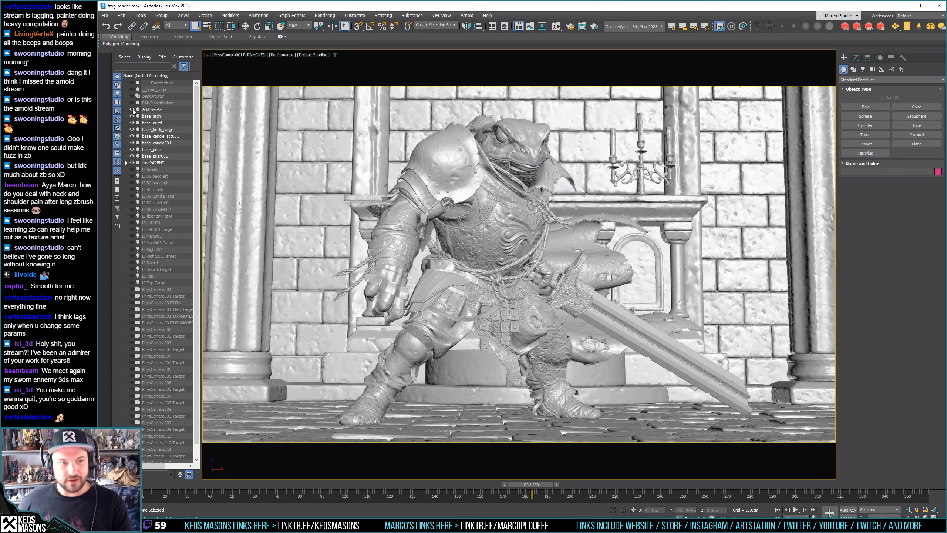
Delete all the base environment objects from base_arch through base_pillar001
click(152, 116)
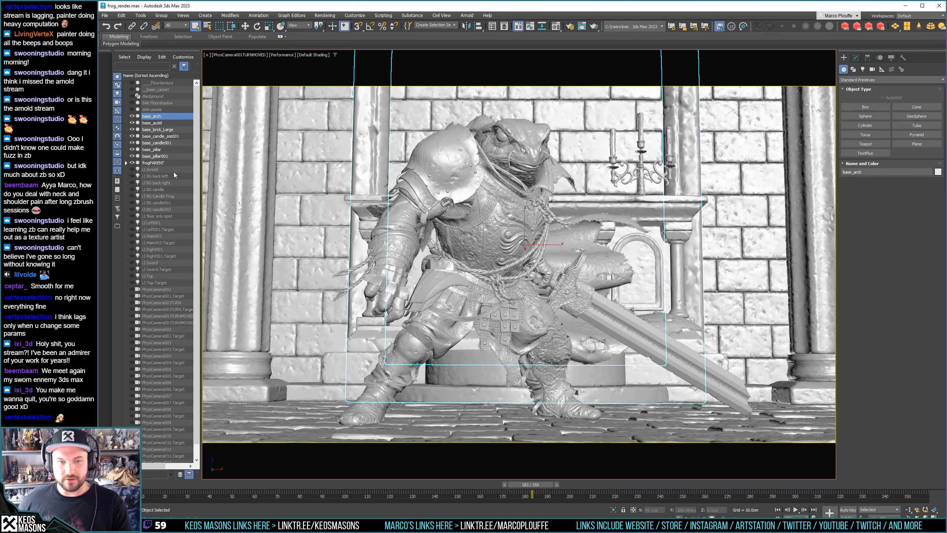
shift+click(158, 156)
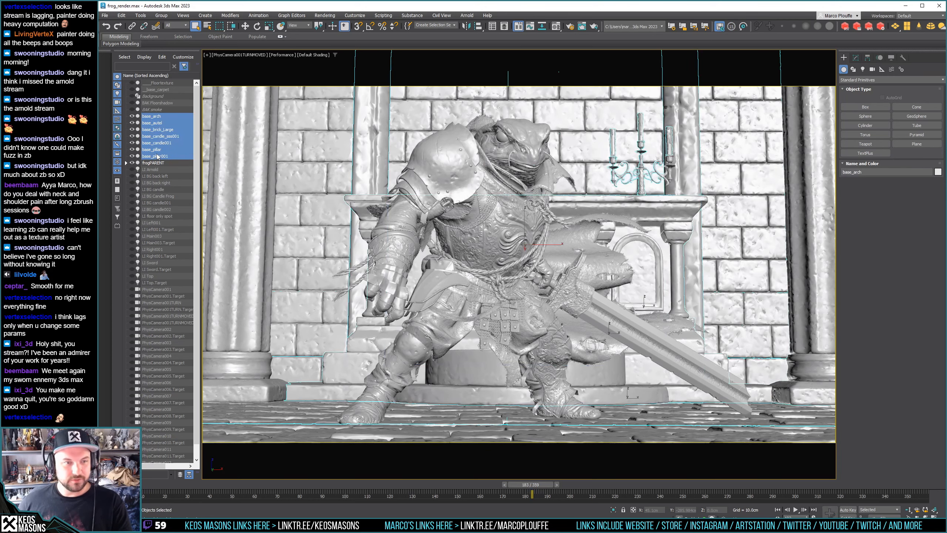
right_click(161, 118)
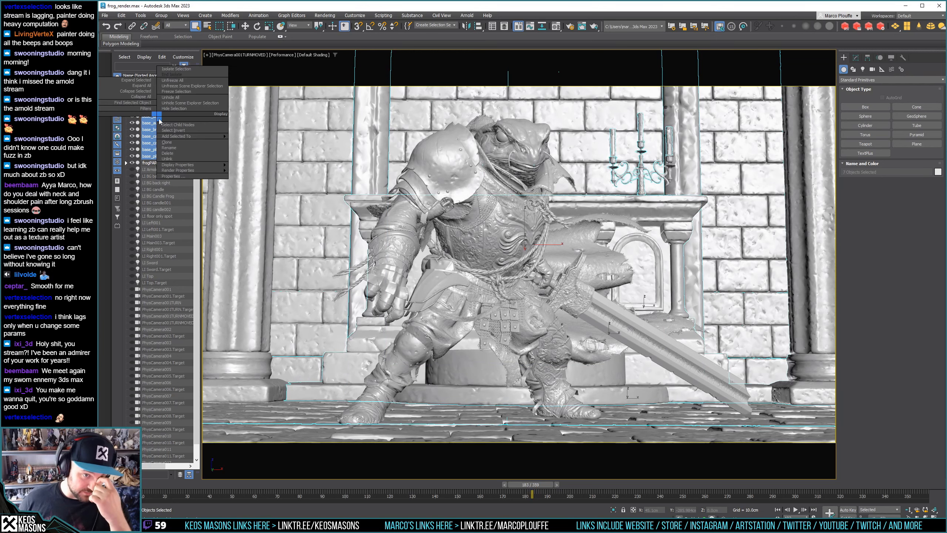
click(167, 153)
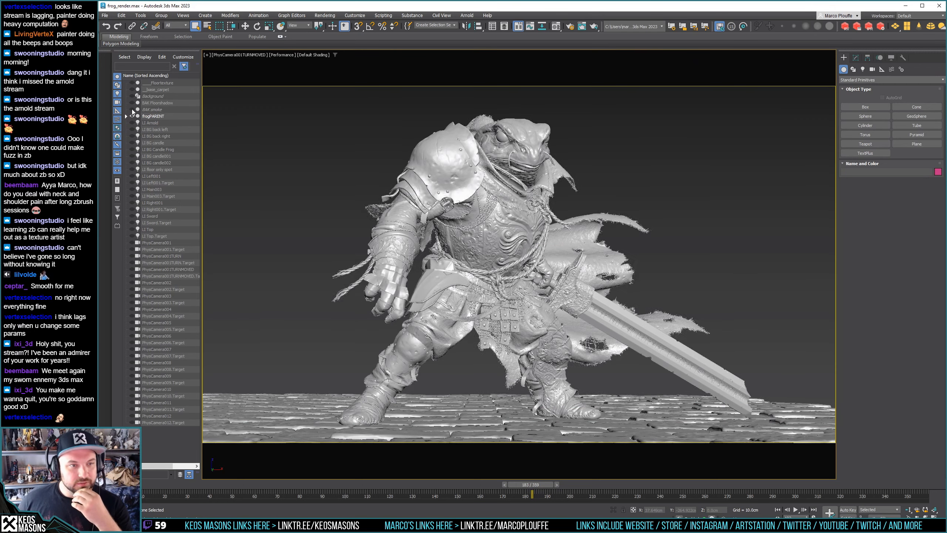
Unhide the base_carpet object and delete it, and make the Floortexture object visible
click(140, 91)
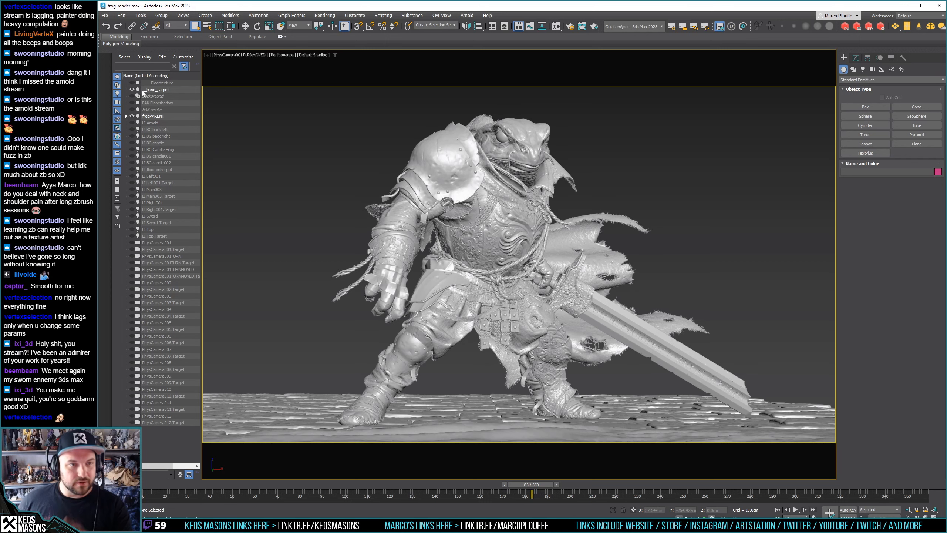
right_click(155, 89)
click(164, 125)
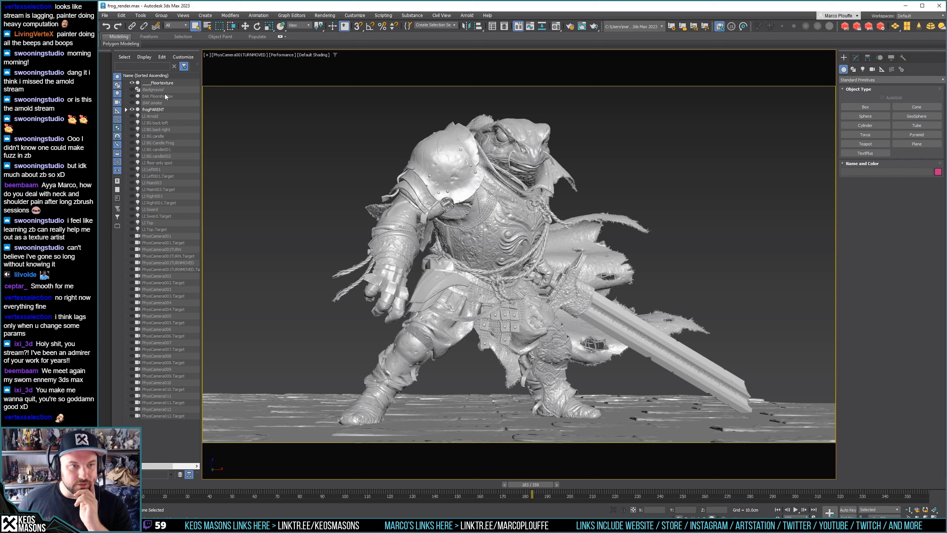
Expand the frogPARENT hierarchy and delete its base_brick000 child object
click(127, 109)
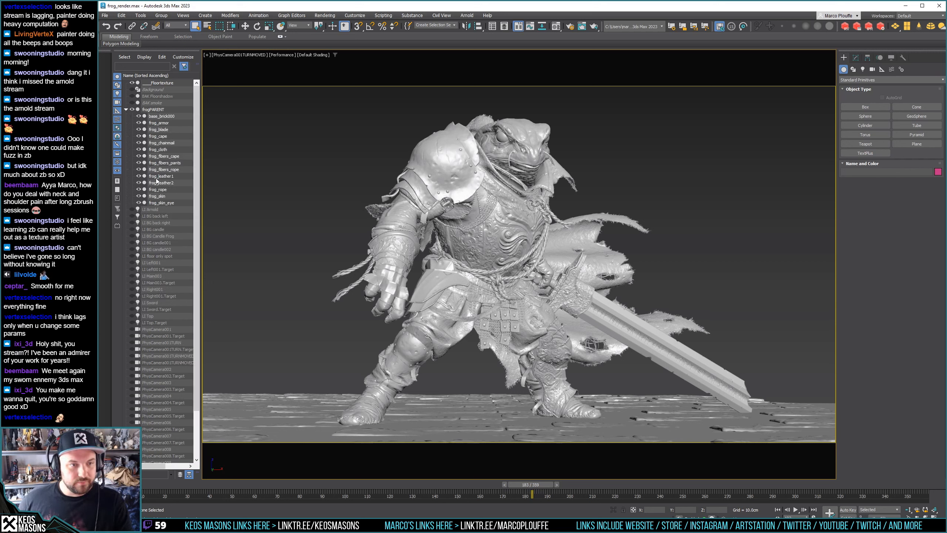
click(170, 117)
right_click(168, 117)
click(182, 154)
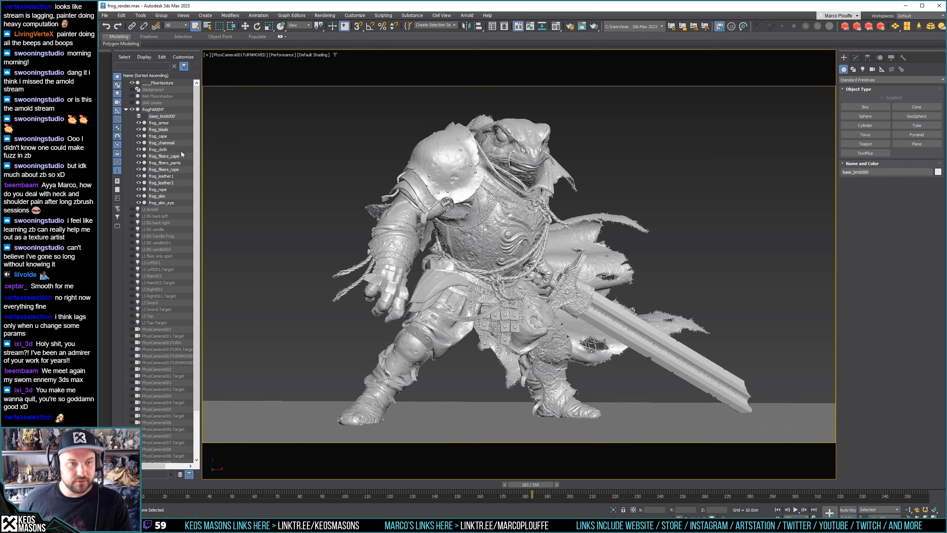
key(Delete)
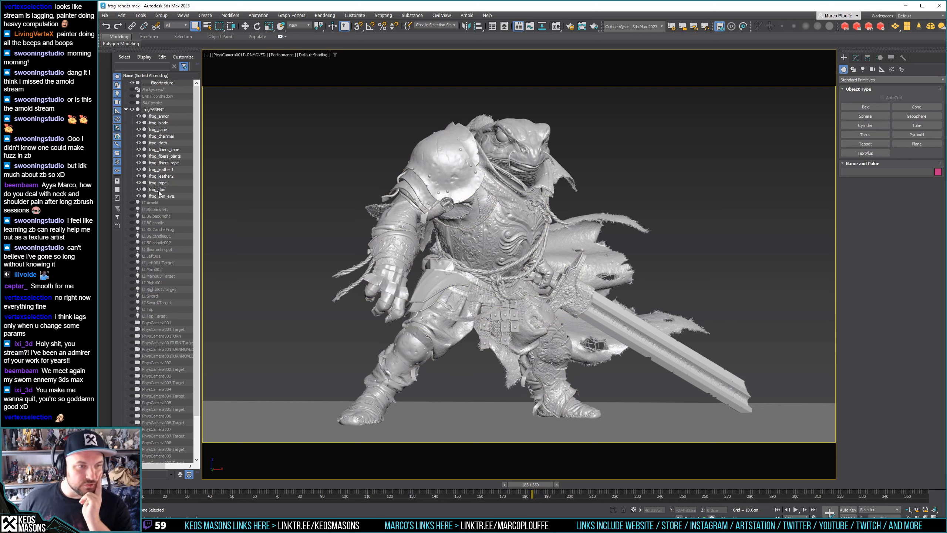
Hide frog_skin, frog_skin_eye, frog_cloth and frog_armor under frogPARENT
click(139, 189)
click(139, 196)
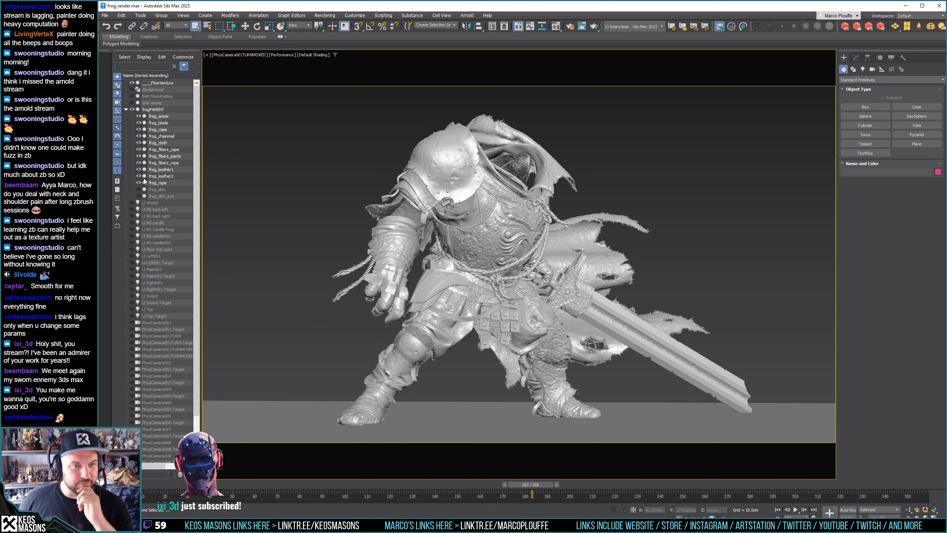
click(139, 143)
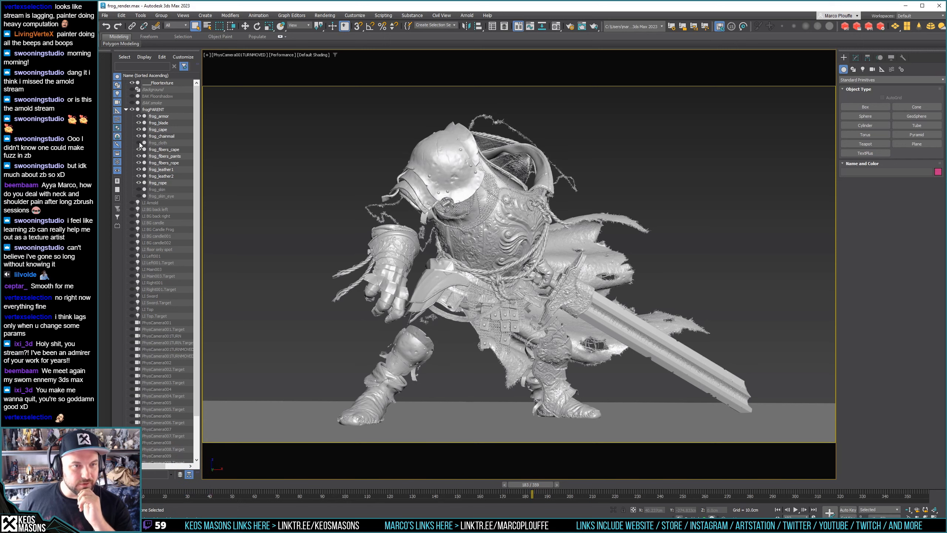
click(139, 117)
Delete the frog's blade, cape, chainmail, fibers, leather and rope objects, and unhide frog_armor, frog_cloth, frog_skin and frog_skin_eye
click(160, 122)
shift+click(170, 136)
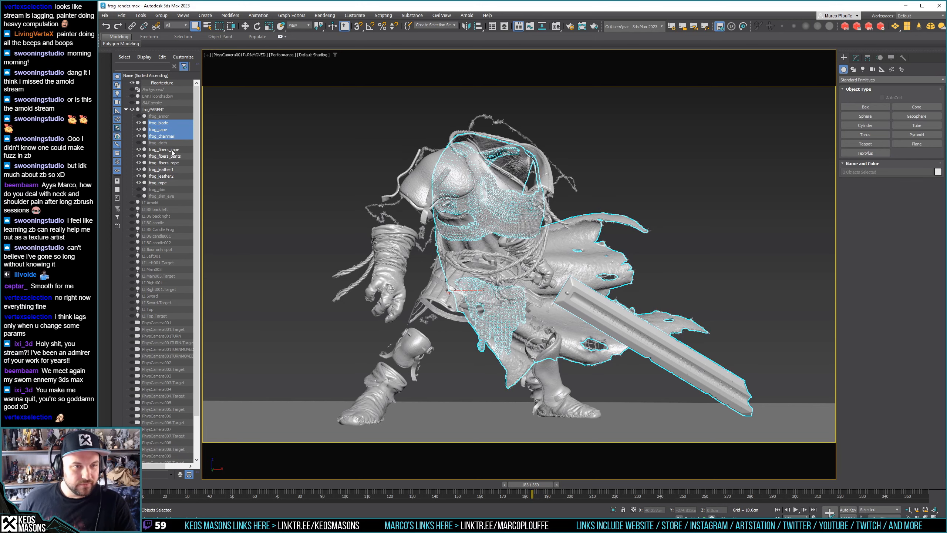
ctrl+click(173, 150)
shift+click(173, 163)
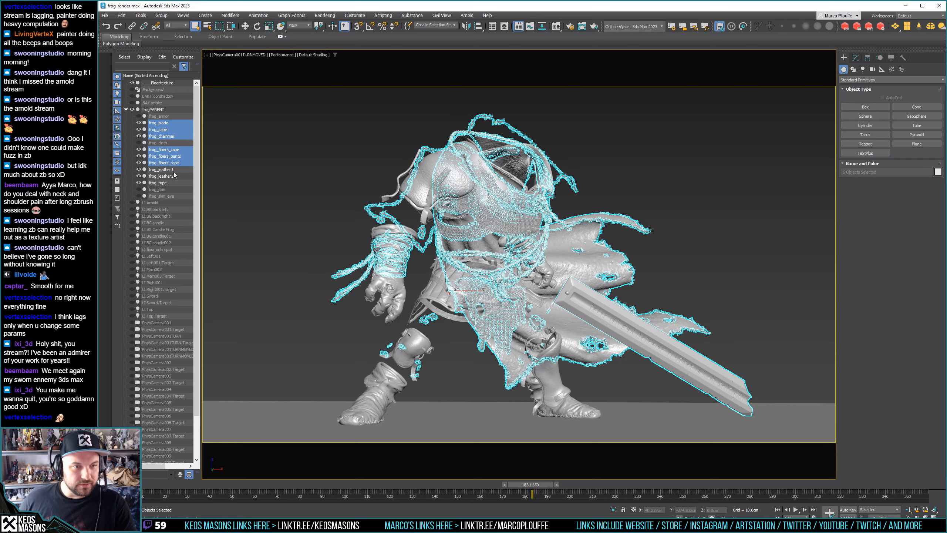
shift+click(174, 175)
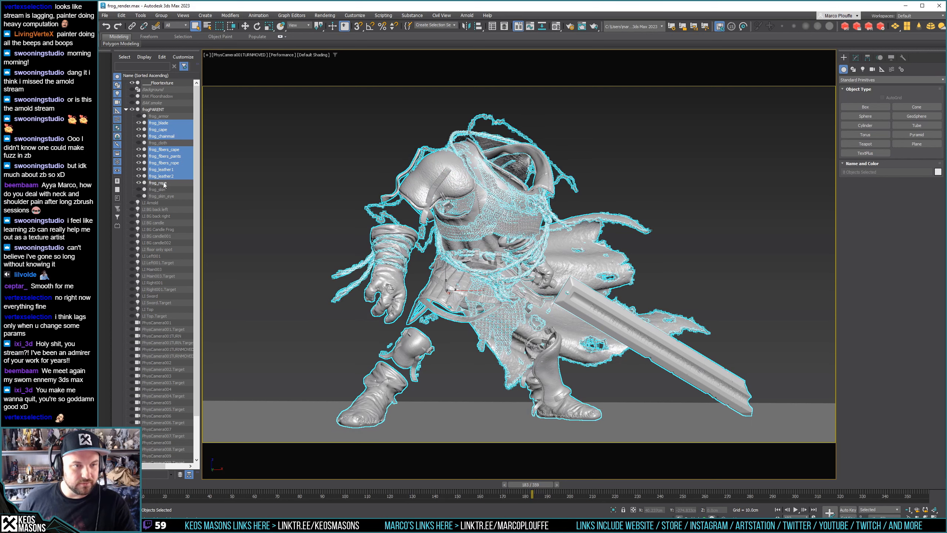
key(Delete)
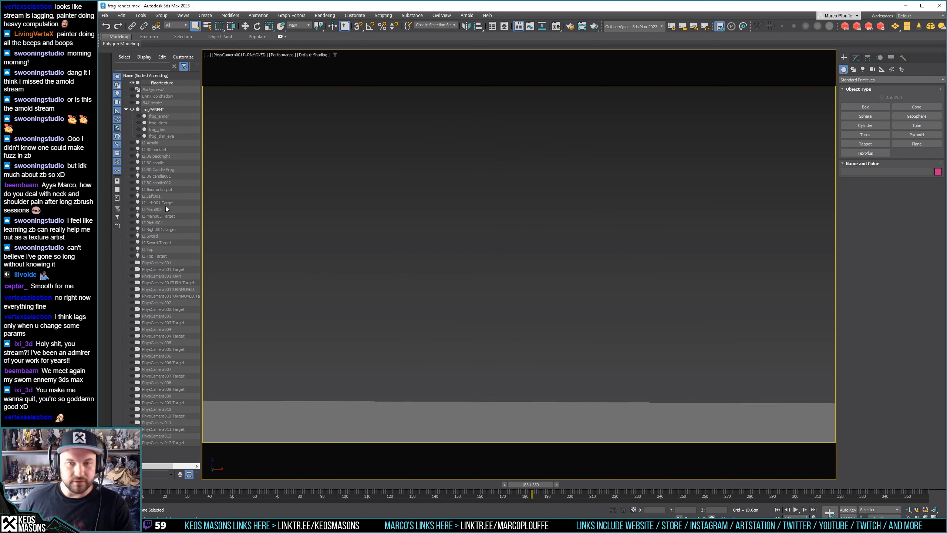
drag(138, 116, 139, 140)
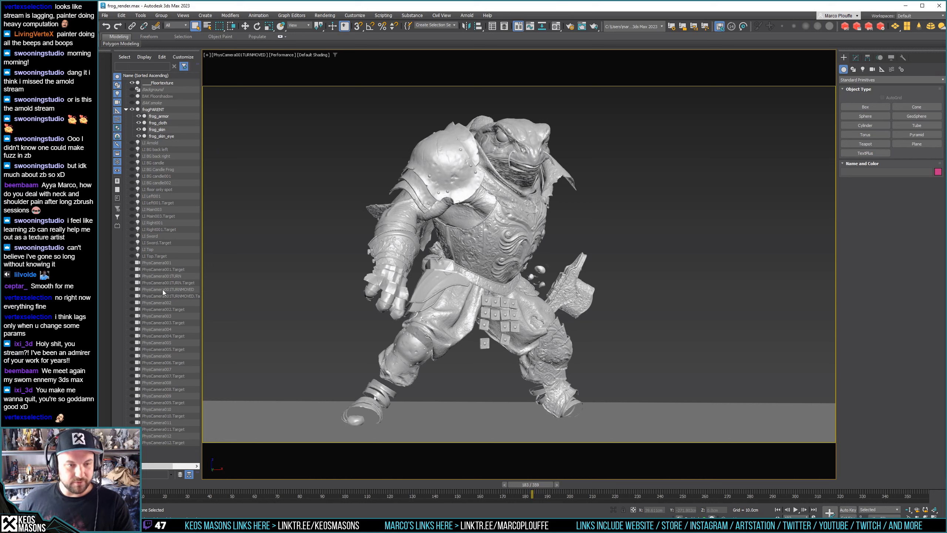
Preview the frog through PhysCamera002 and PhysCamera008 in the viewport
click(249, 56)
mouse_move(239, 63)
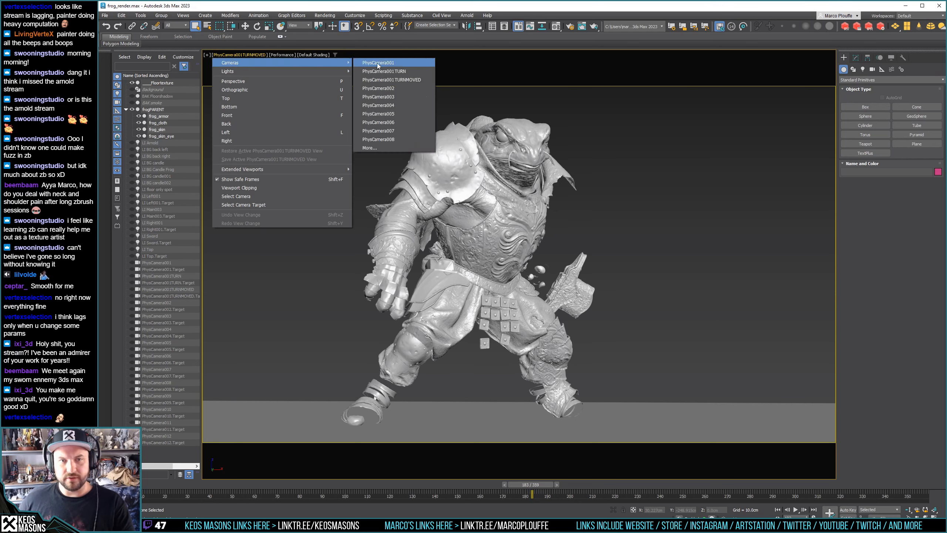
click(381, 88)
click(237, 56)
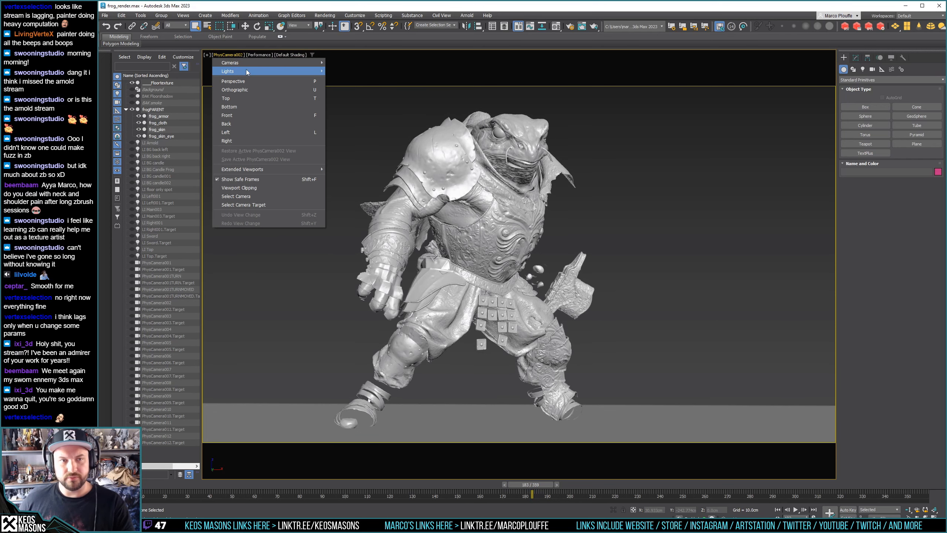
click(361, 139)
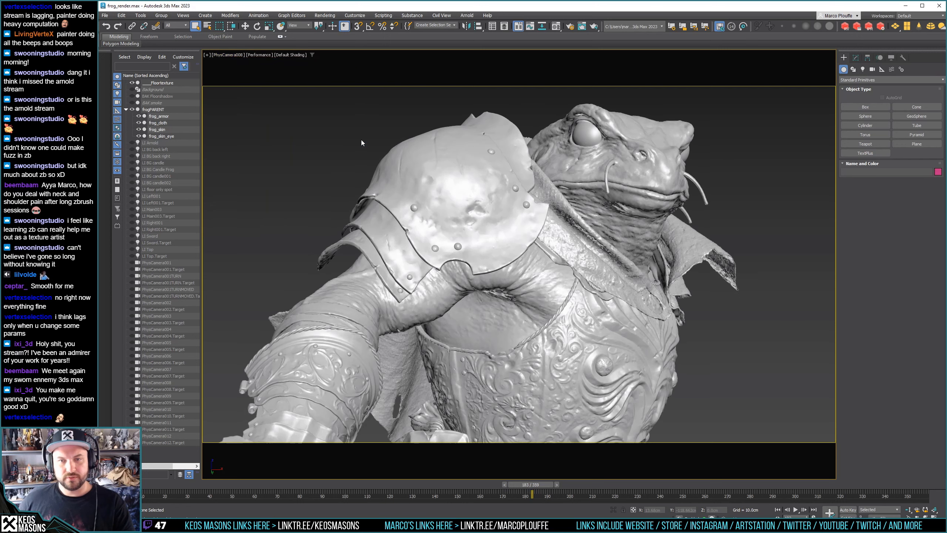
Set the viewport to PhysCamera001 and scrub the timeline back a few frames to check the framing
click(239, 56)
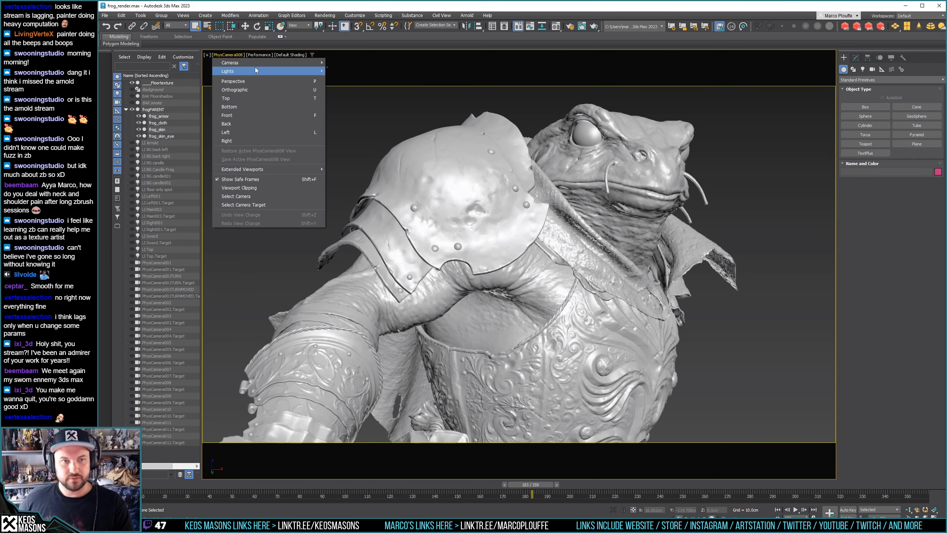
mouse_move(256, 62)
click(342, 63)
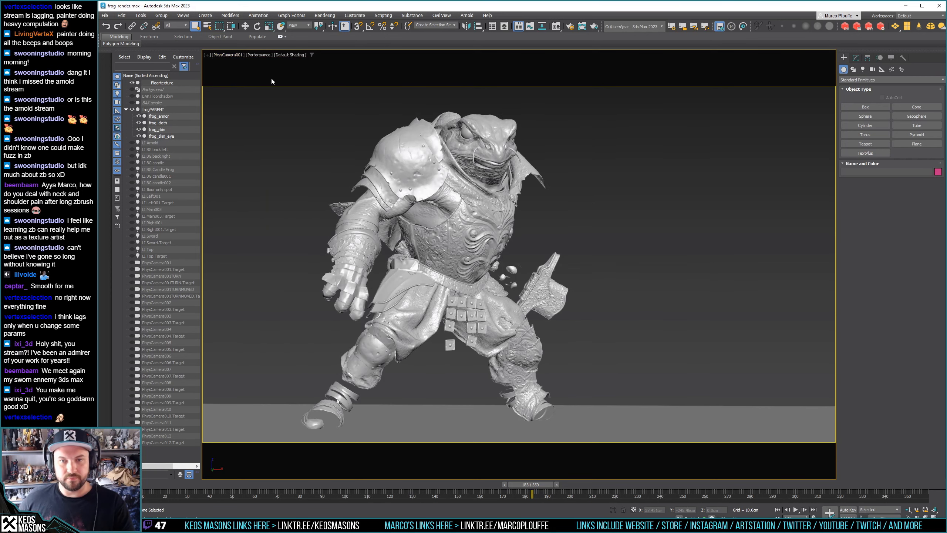
click(235, 54)
mouse_move(242, 64)
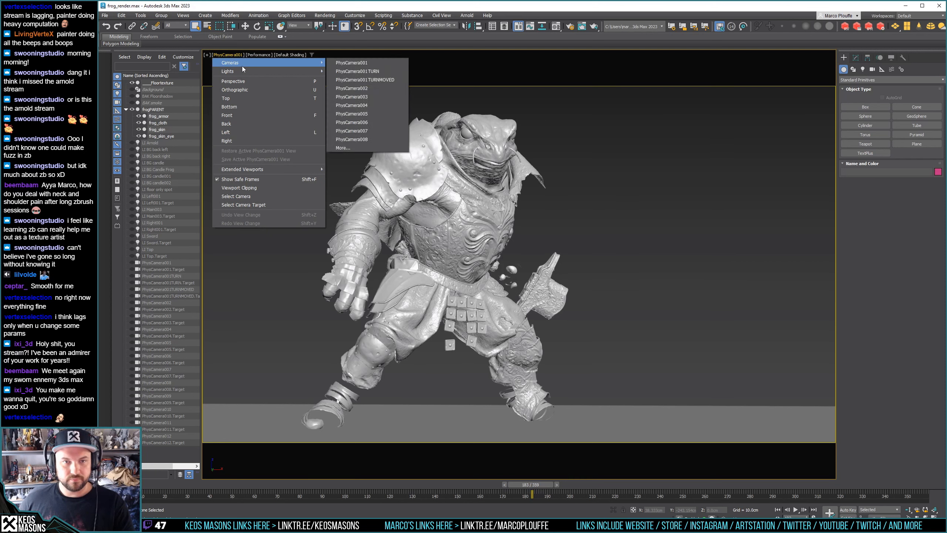
click(367, 64)
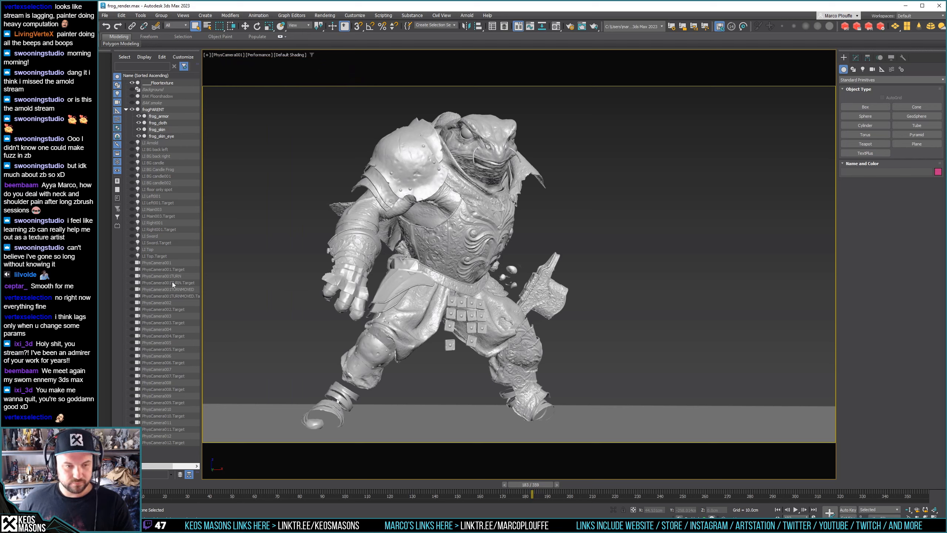
drag(521, 485, 514, 504)
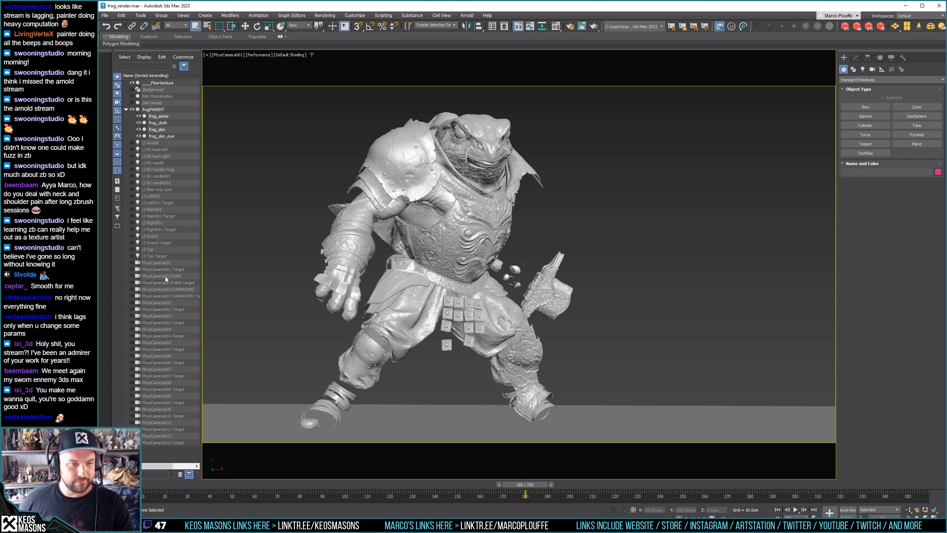
Delete all cameras and targets from PhysCamera001TURNMOVED through PhysCamera012.Target
click(181, 289)
shift+click(170, 443)
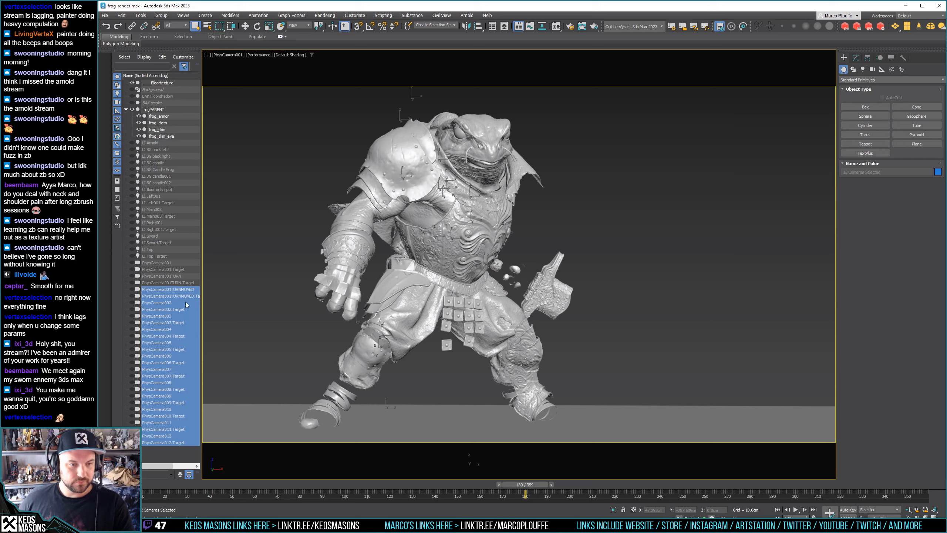
right_click(171, 290)
click(182, 325)
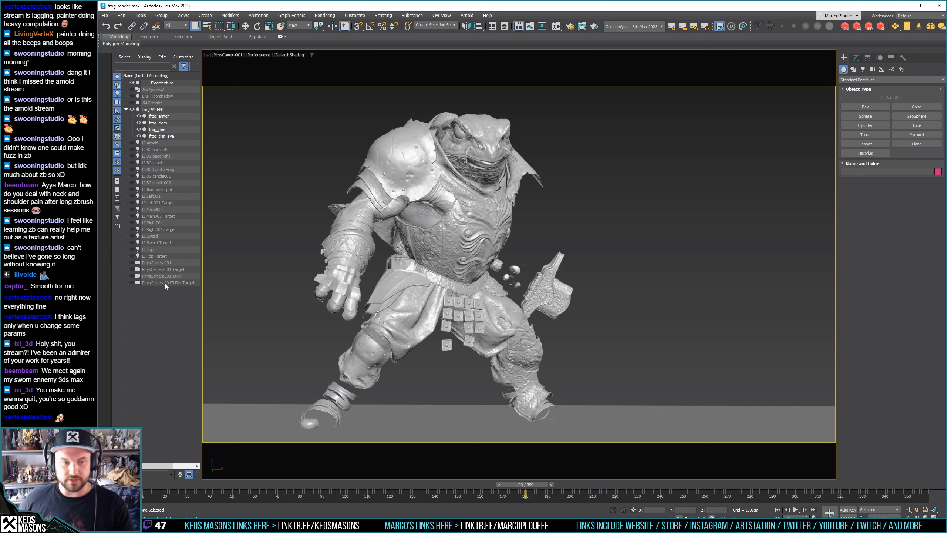
Select PhysCamera001, open the Arnold render setup and unlock the output image aspect
click(176, 263)
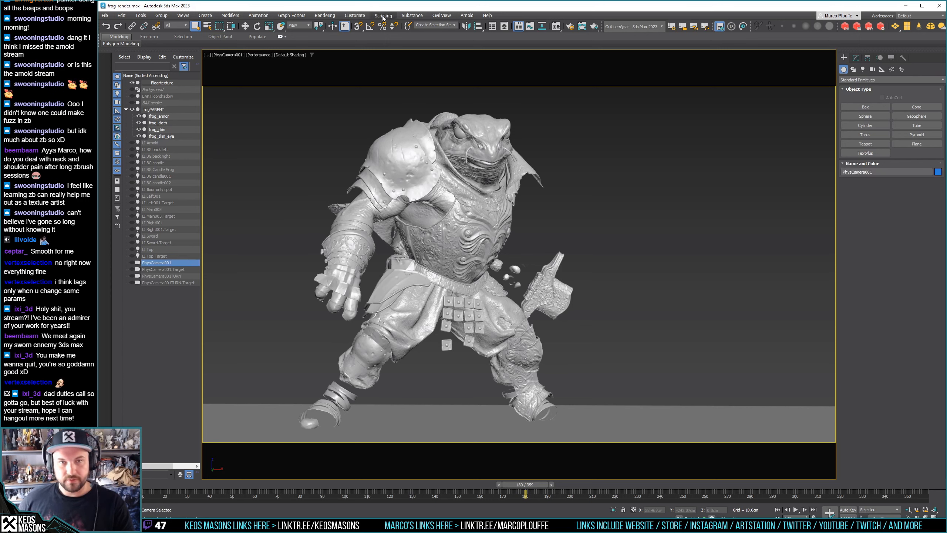
click(466, 17)
click(419, 18)
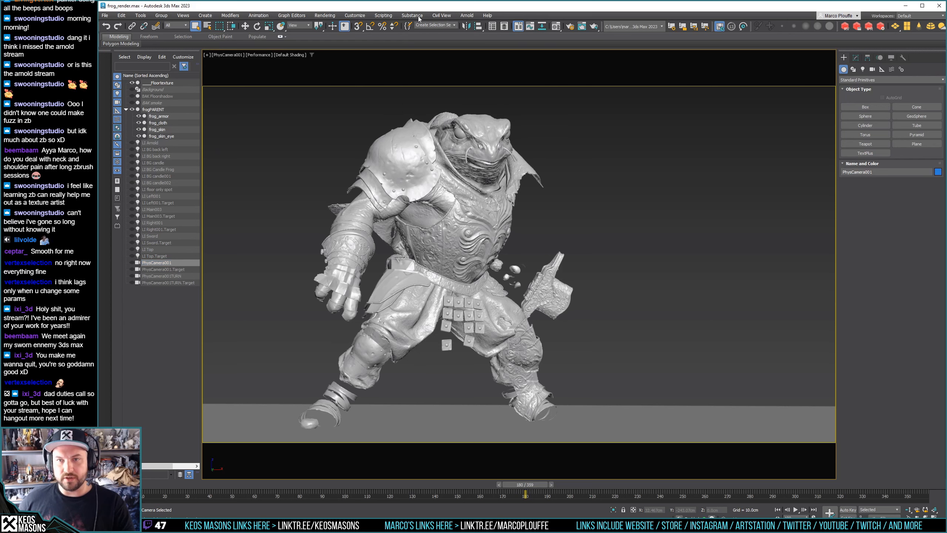
click(571, 27)
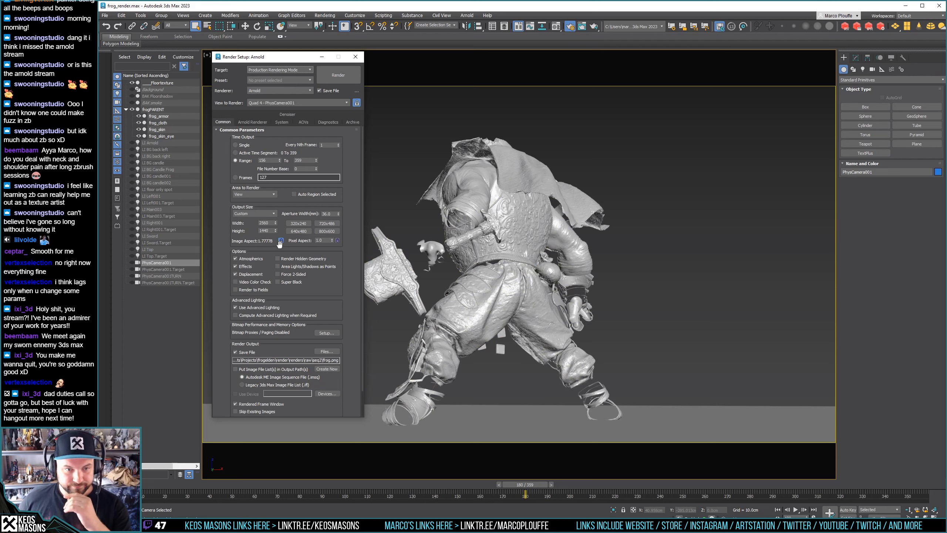
click(280, 241)
Set the render output size to a width of 4 and a height of 5
click(269, 223)
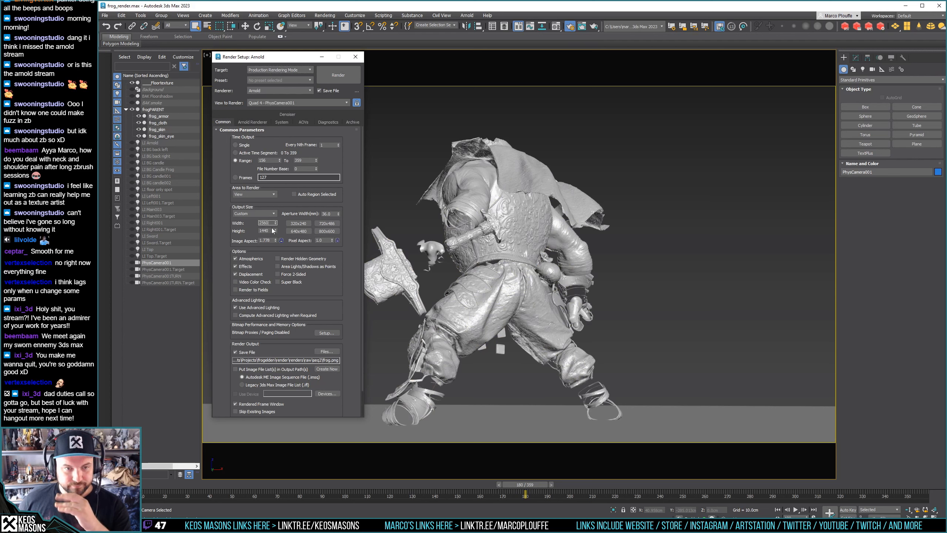
drag(270, 223, 244, 223)
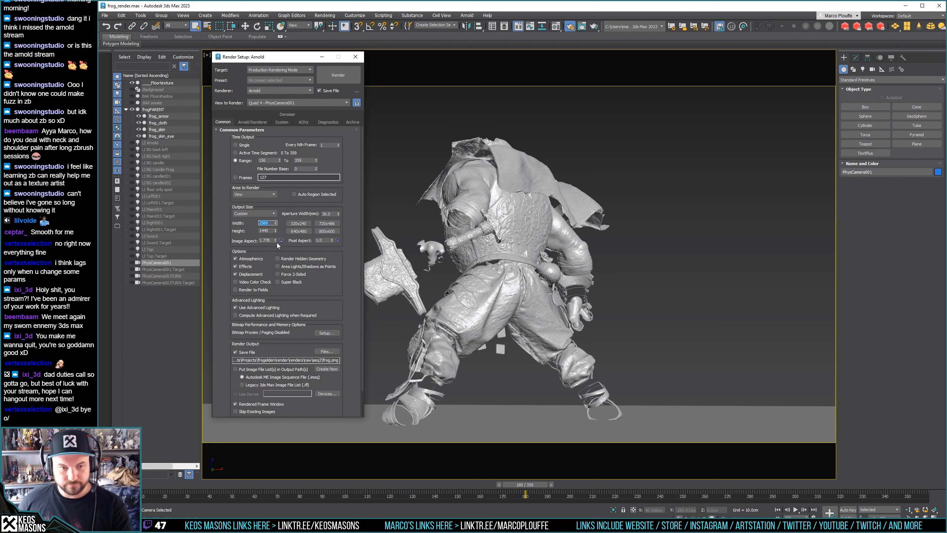
text(4)
drag(271, 231, 236, 230)
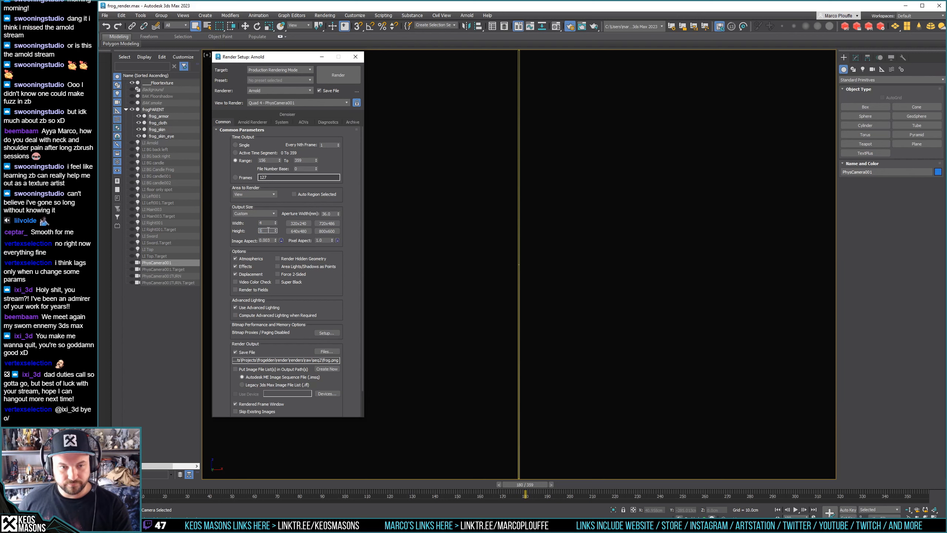
key(Tab)
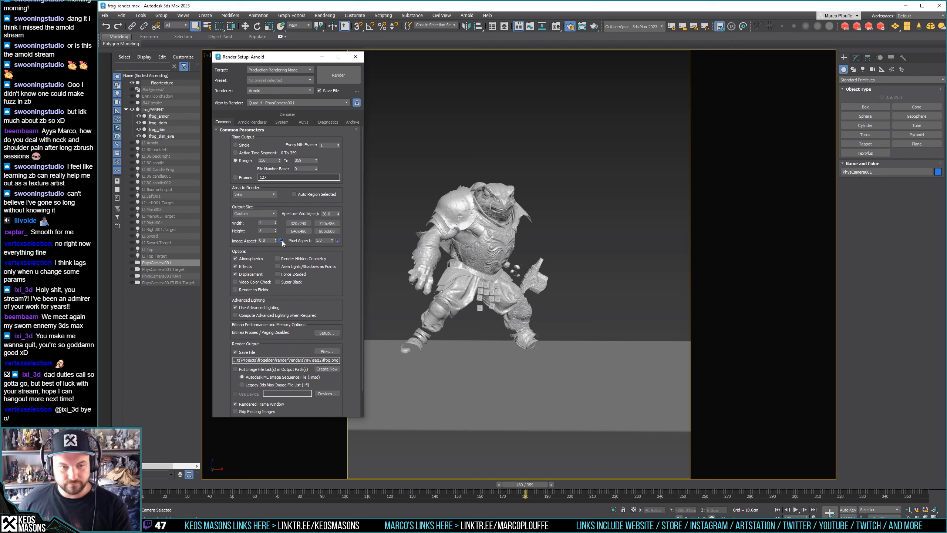
Lock the image aspect at 0.8 and set the output height to 1500 for a 1200 by 1500 render
drag(265, 231, 242, 231)
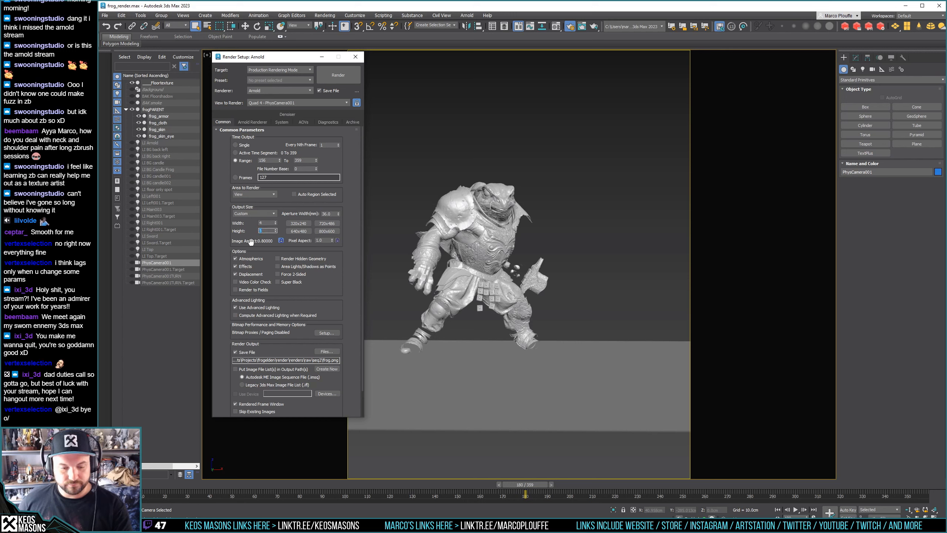
key(Return)
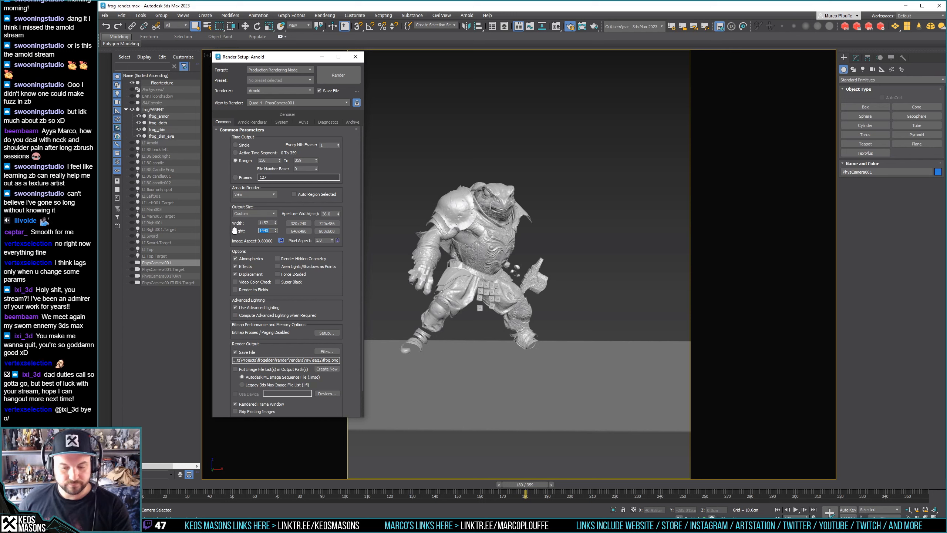
text(1600)
key(Return)
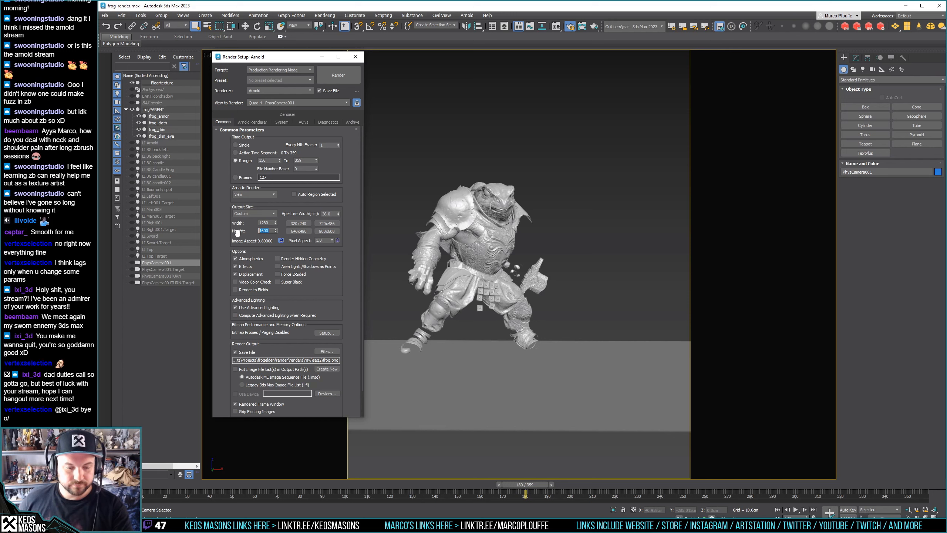
text(1200)
key(Return)
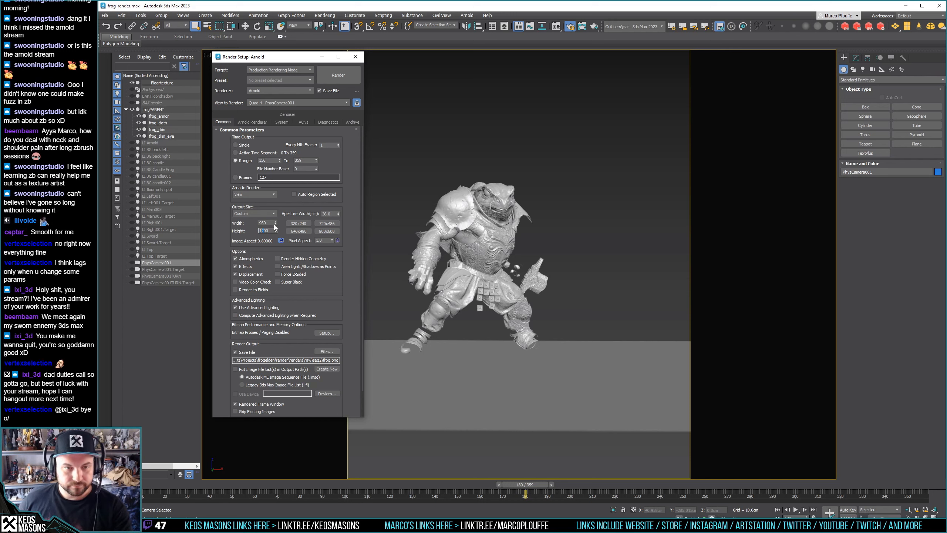
text(1500)
key(Return)
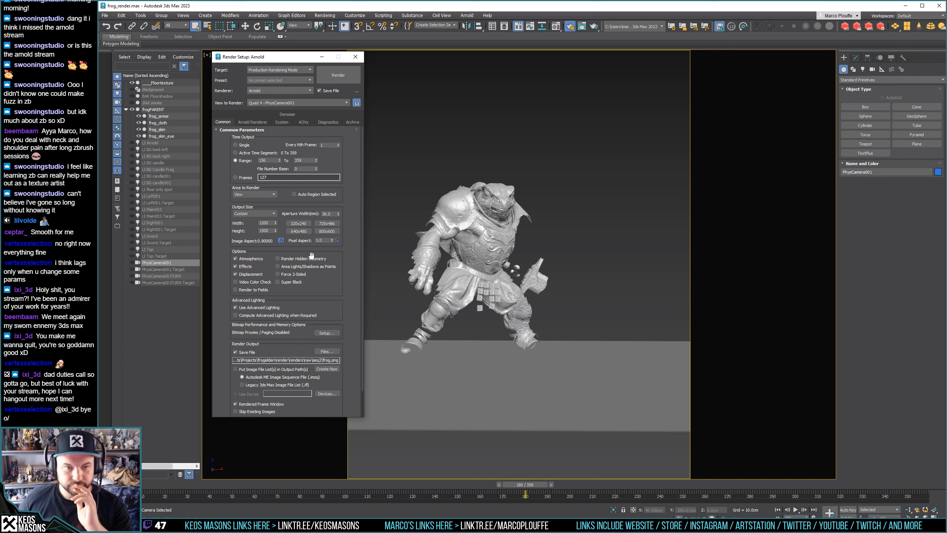
Set the time output to a single frame and disable saving the render to file
click(242, 146)
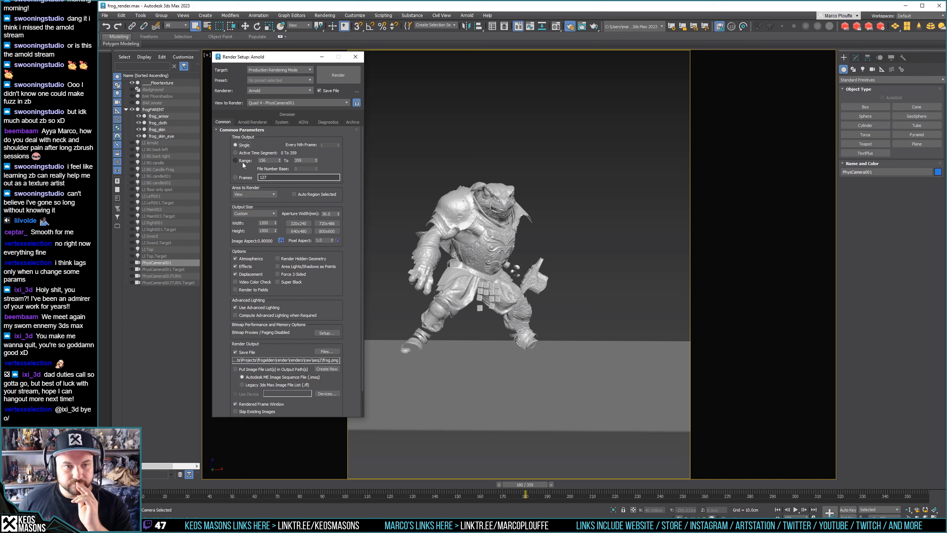
scroll(269, 297, down, 2)
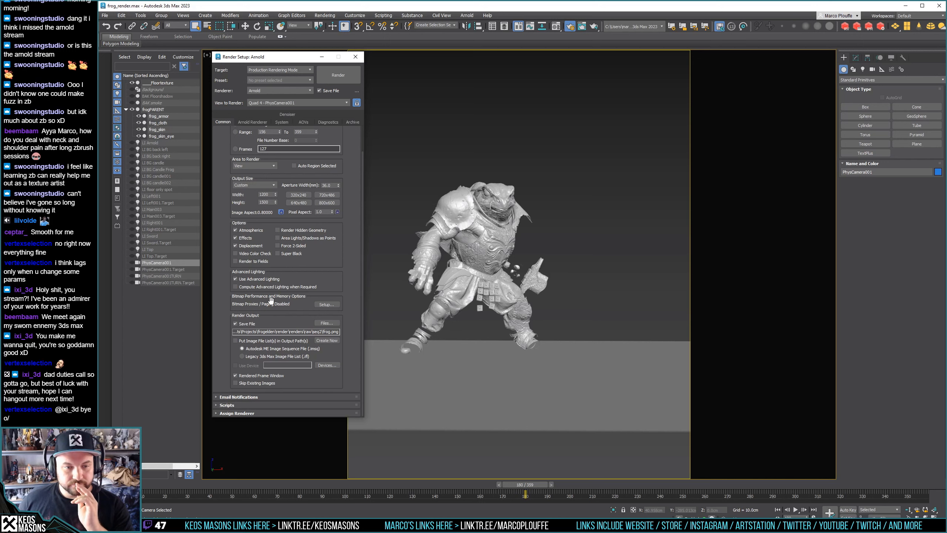
click(235, 323)
Set the Arnold Camera (AA) samples to 1 and close the render setup
click(249, 122)
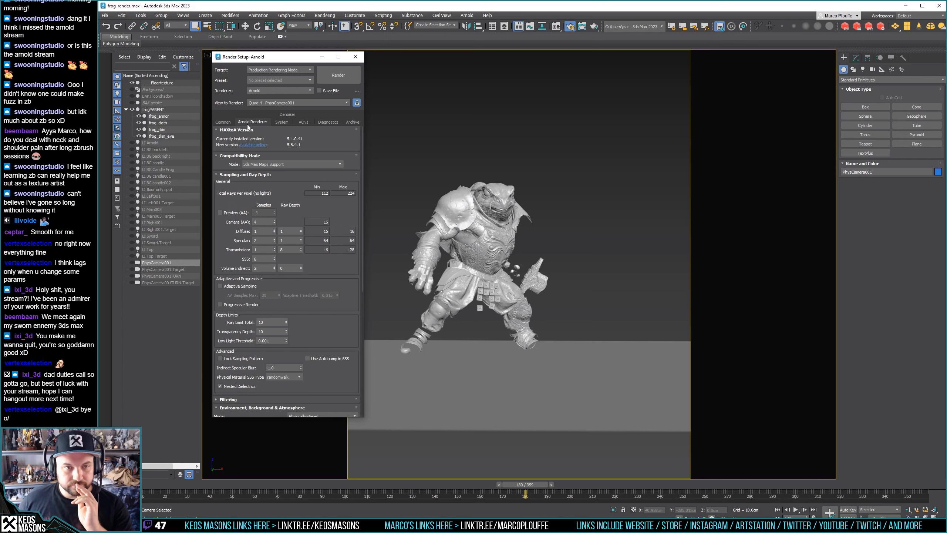
double_click(266, 222)
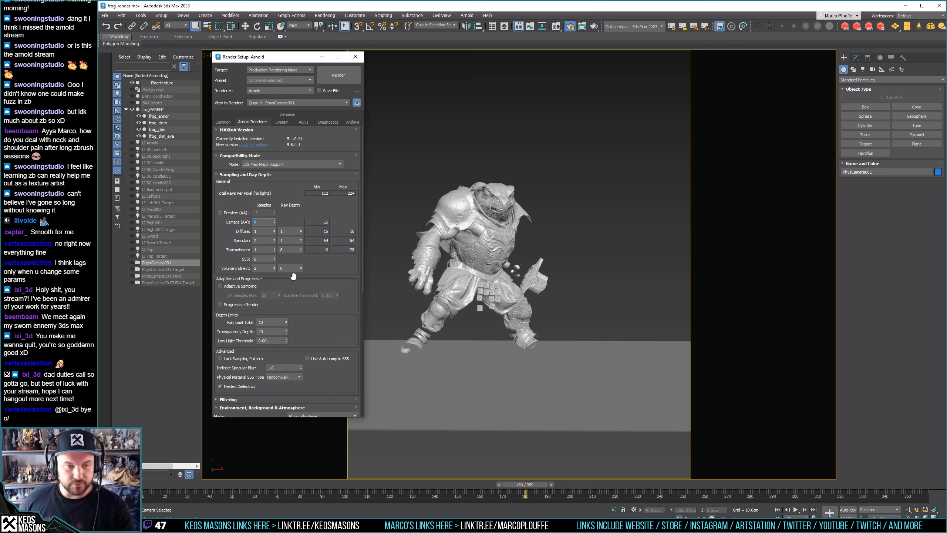
text(1)
key(Return)
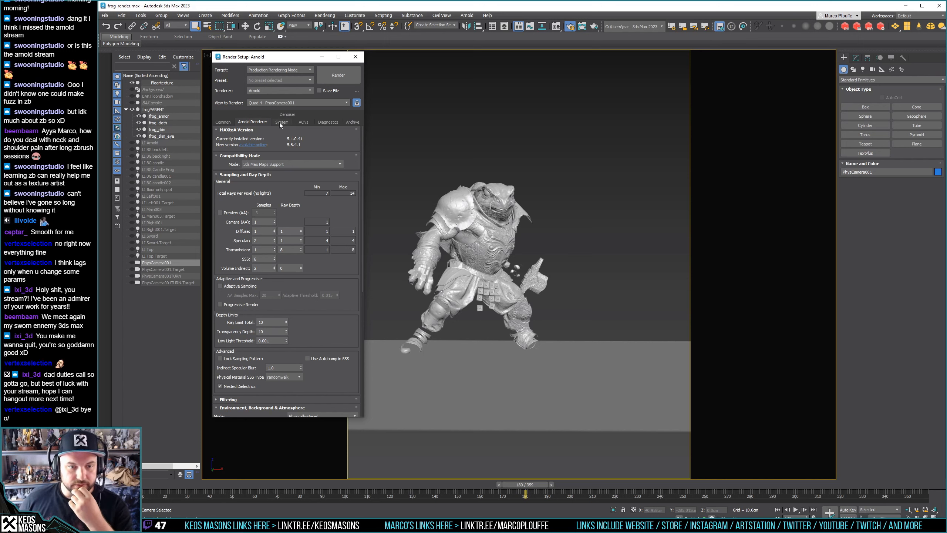
scroll(264, 286, down, 6)
scroll(264, 286, up, 6)
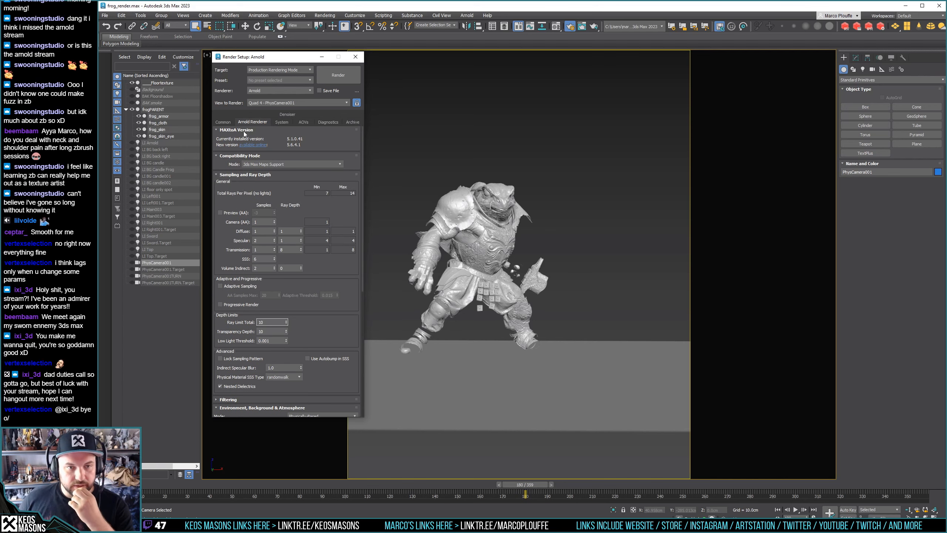
click(228, 123)
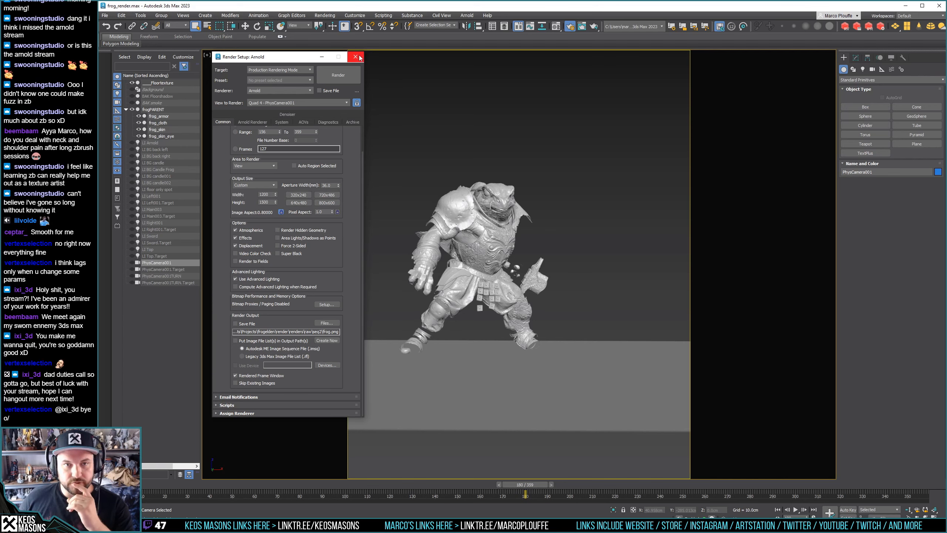
key(F10)
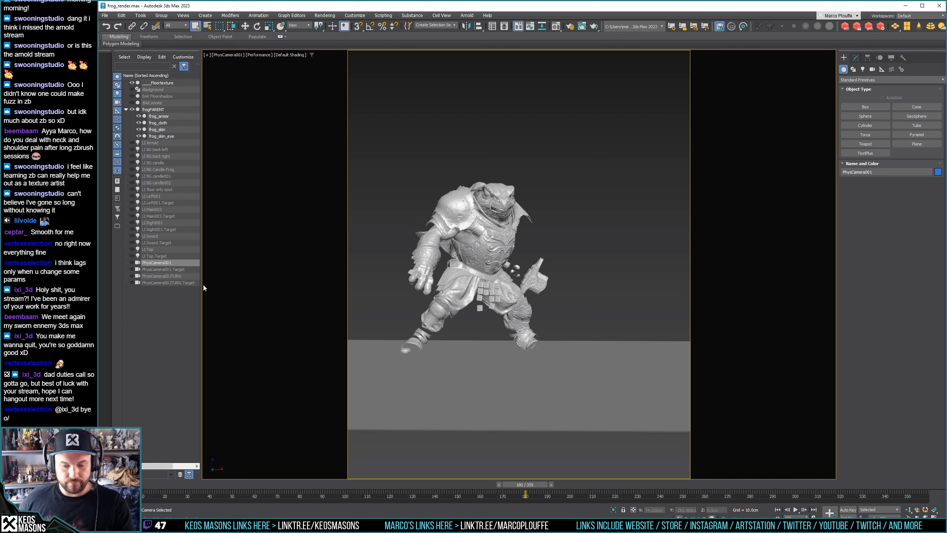
Switch the camera viewport to Perspective, clear the selection and frame the frog together with its parent box
key(p)
right_click(481, 151)
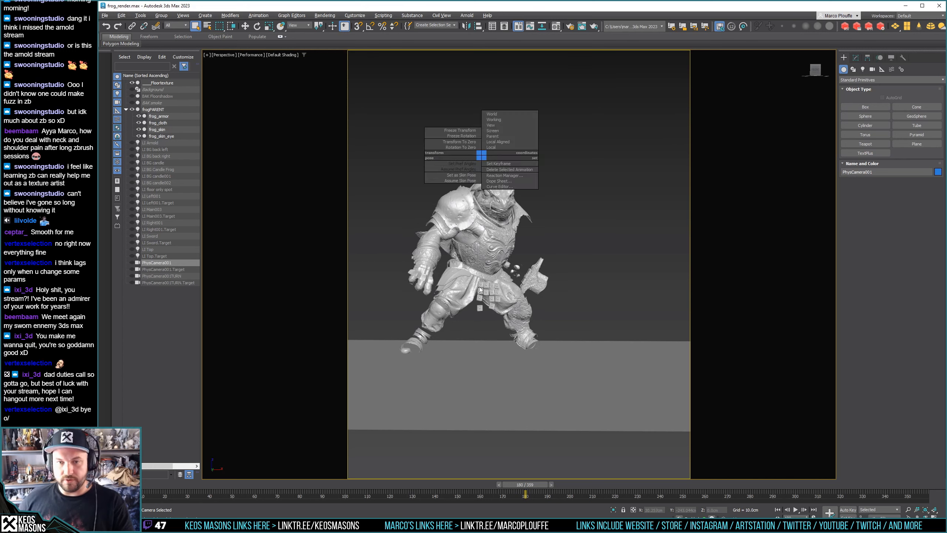
click(513, 154)
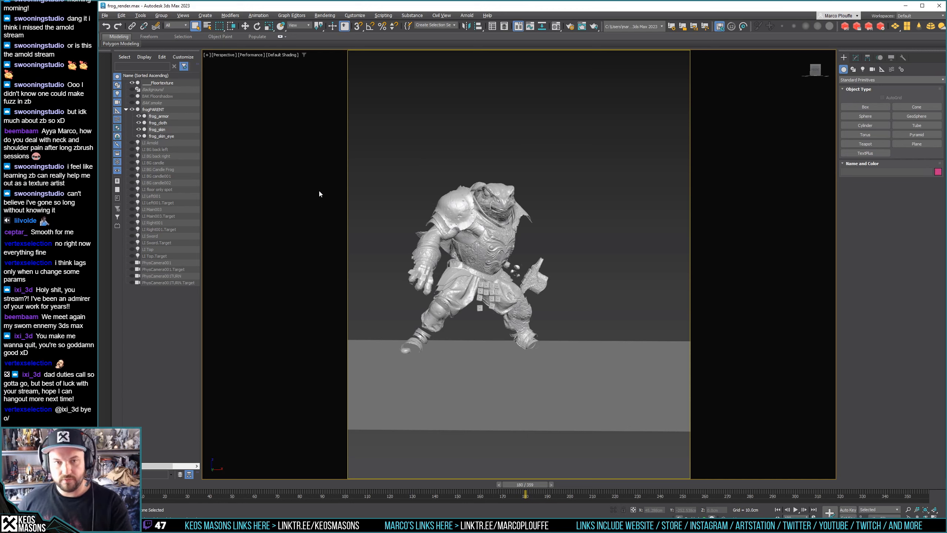
mouse_move(543, 230)
alt+middle_down()
mouse_move(541, 221)
mouse_move(535, 227)
alt+middle_up()
scroll(534, 228, up, 10)
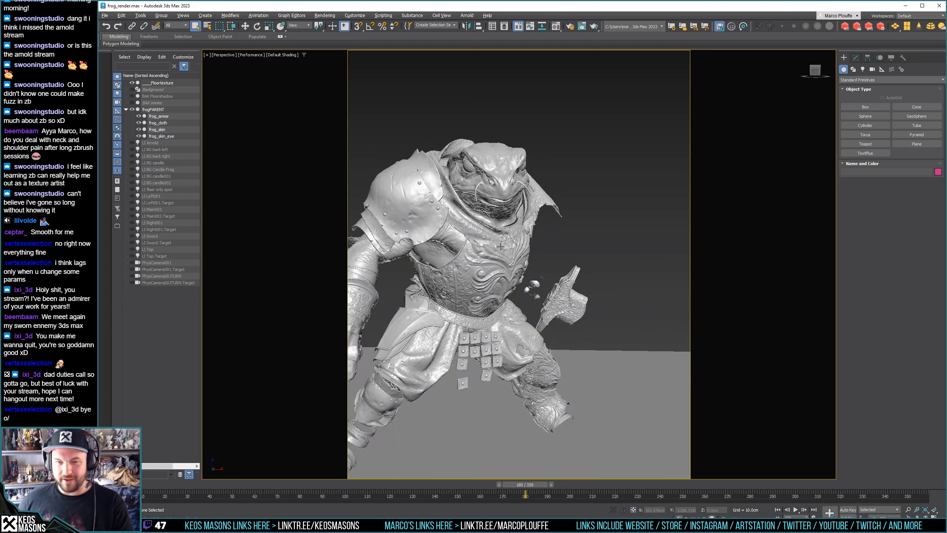
scroll(535, 228, down, 10)
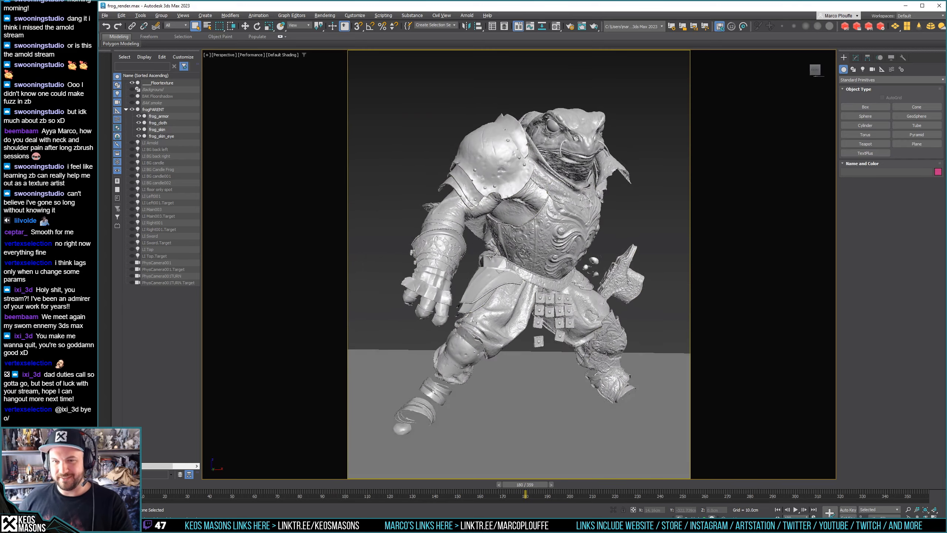
alt+middle_drag(549, 224, 547, 215)
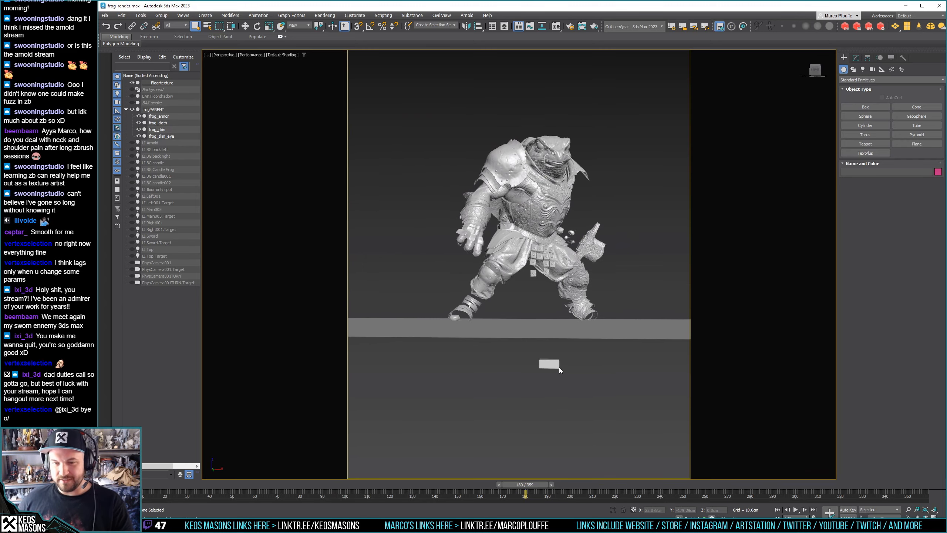
Select the frogPARENT box below the floor and reset its X and Y position to 0
click(559, 367)
mouse_move(511, 485)
mouse_down()
mouse_move(327, 484)
mouse_move(535, 489)
mouse_move(510, 489)
mouse_up()
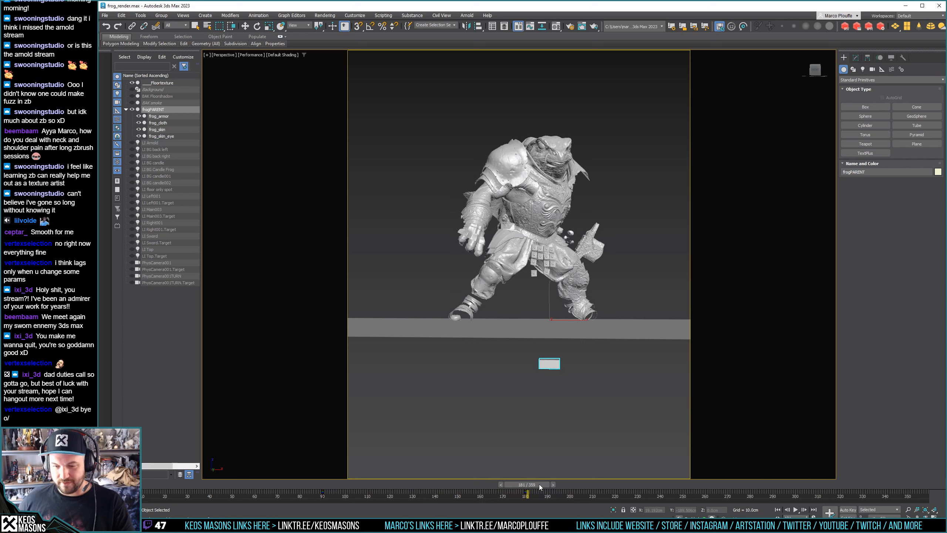
key(q)
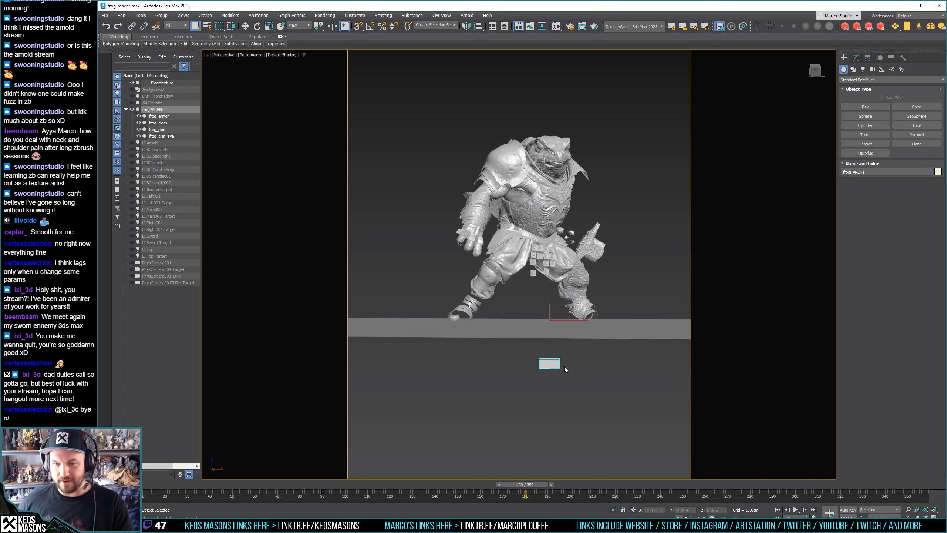
key(w)
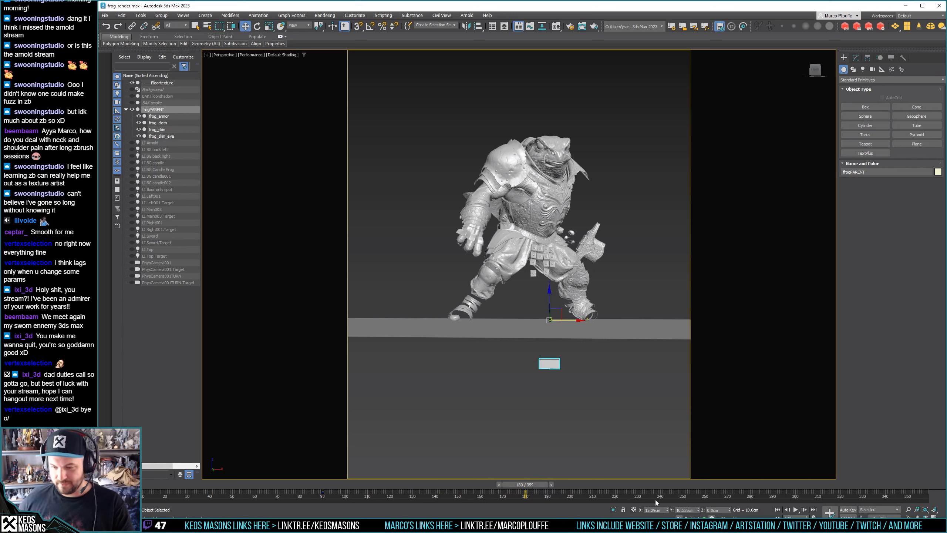
right_click(667, 510)
right_click(698, 510)
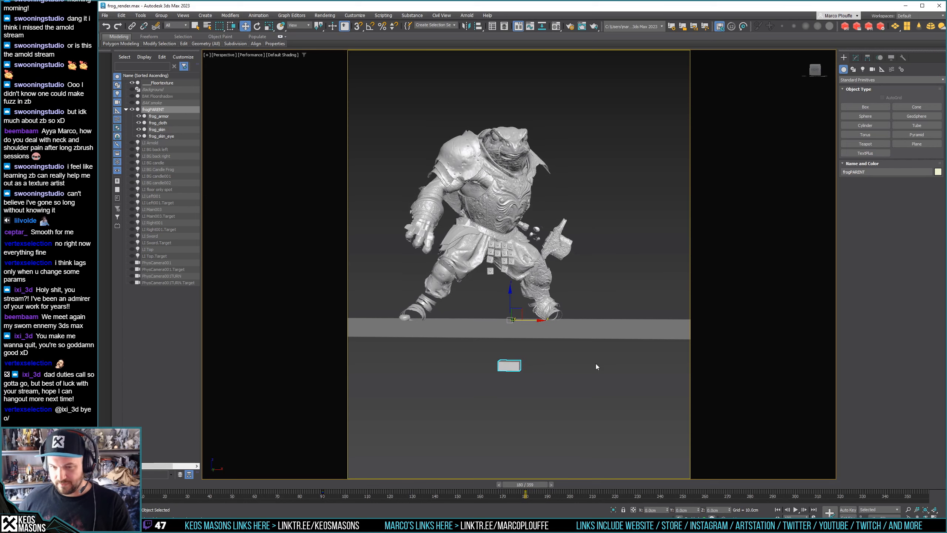
Rename frogPARENT to megagatoPARENT in the scene list
scroll(558, 344, up, 5)
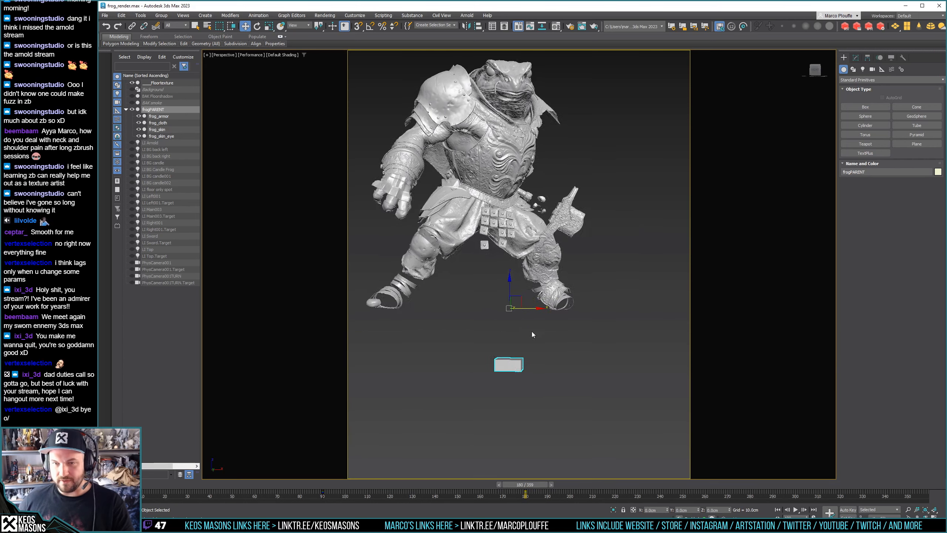
mouse_move(542, 349)
middle_down()
mouse_move(550, 369)
mouse_move(532, 347)
mouse_move(525, 354)
mouse_move(546, 366)
middle_up()
scroll(548, 366, up, 2)
scroll(548, 365, down, 2)
scroll(533, 347, up, 1)
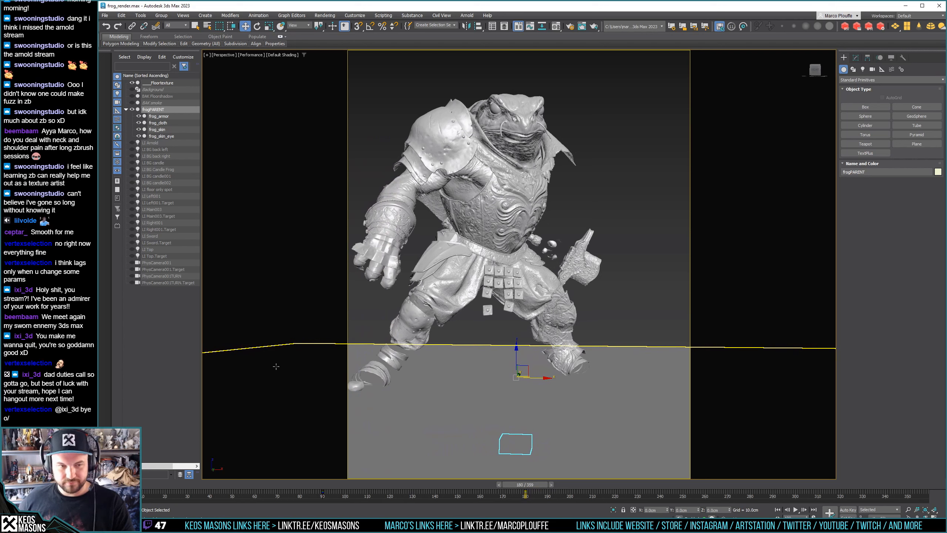
click(149, 109)
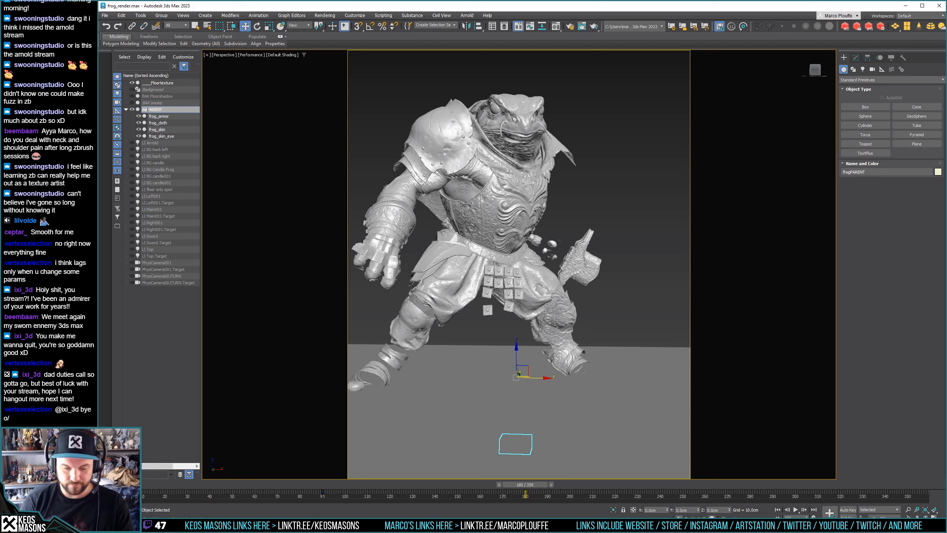
key(Return)
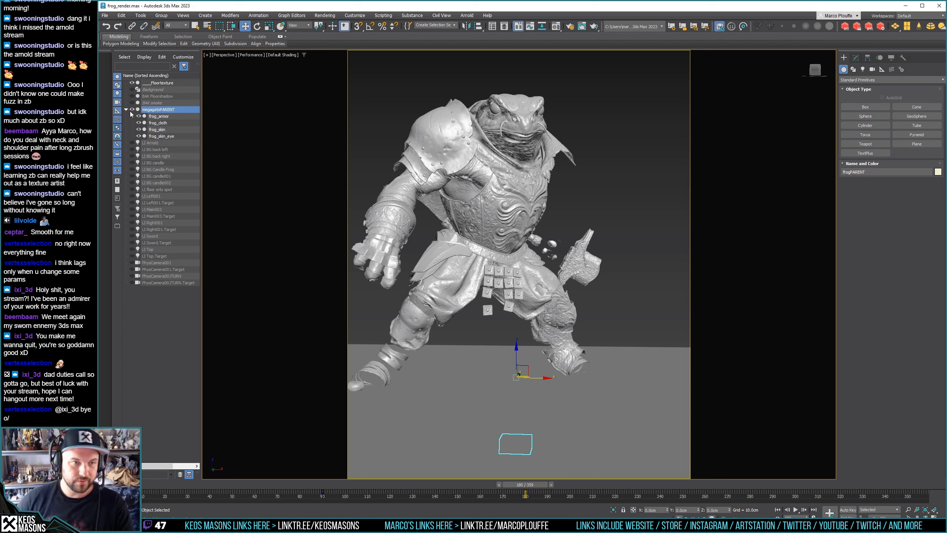
click(167, 117)
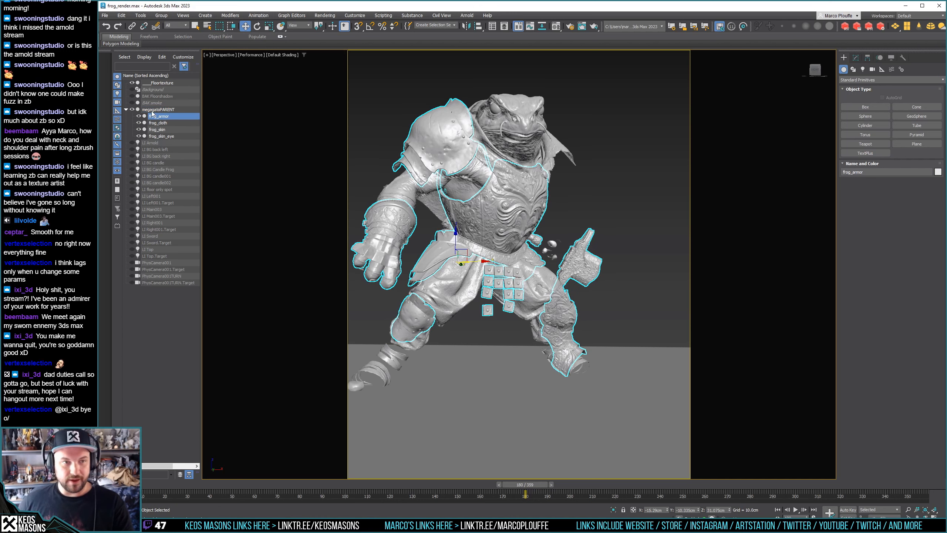
click(153, 110)
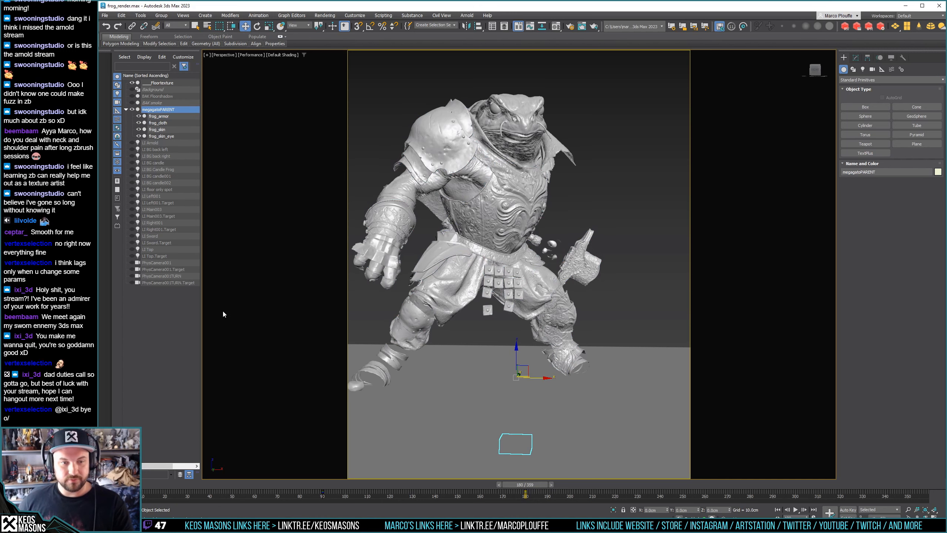
Hide the frog_armor, frog_cloth and frog_skin meshes, leaving frog_skin_eye visible
click(159, 117)
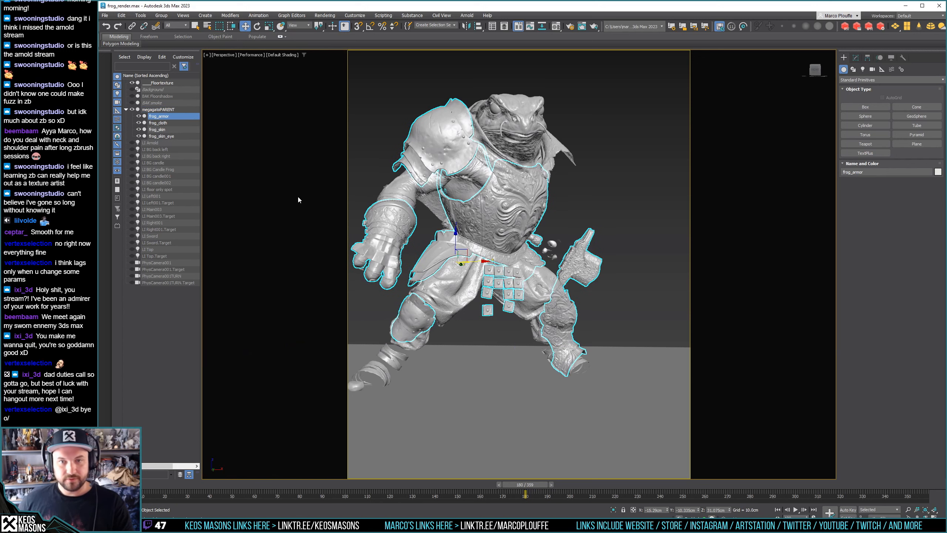
click(139, 116)
click(138, 124)
click(138, 130)
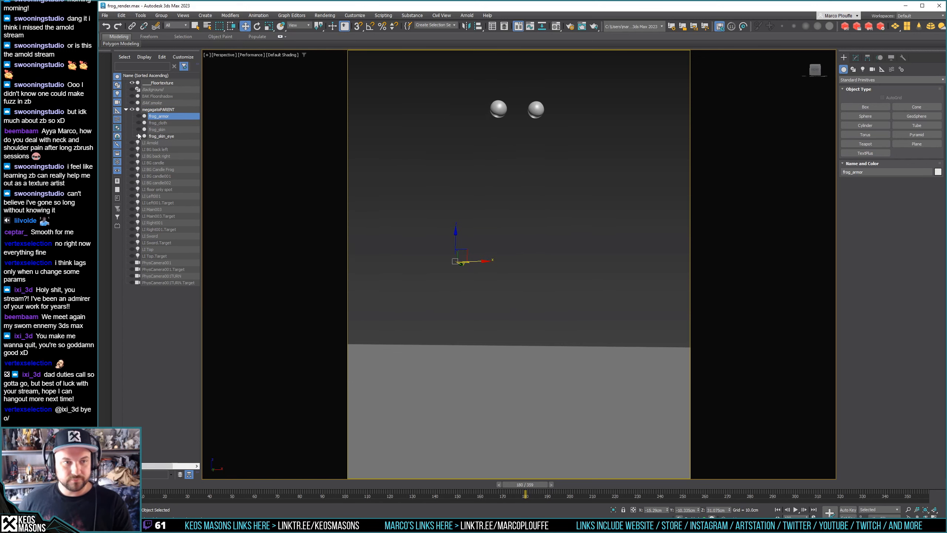
click(139, 137)
click(139, 137)
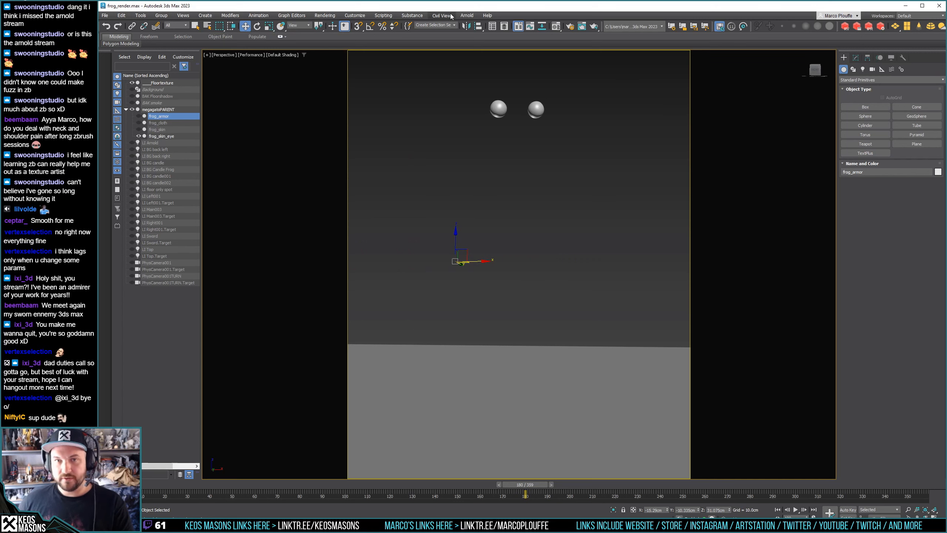
Open the Material Editor and switch it from compact to Slate mode
key(m)
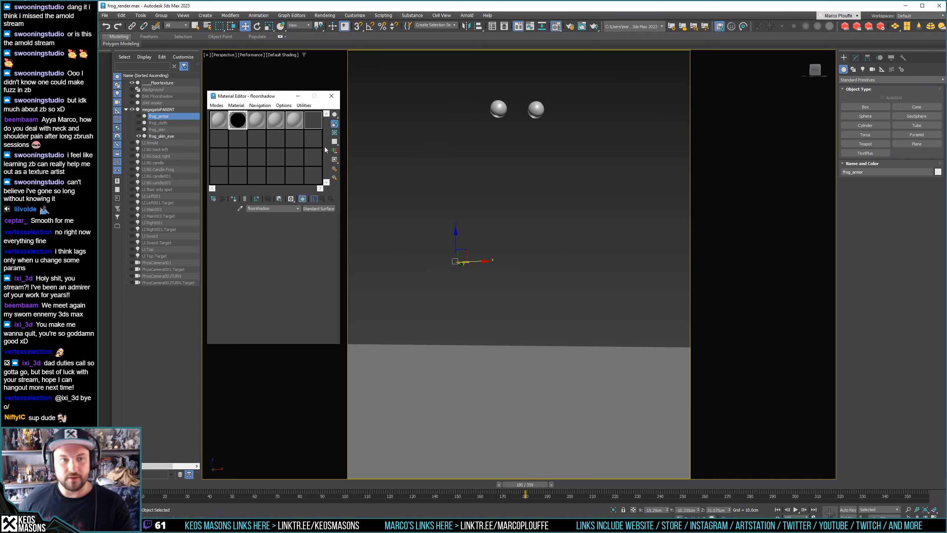
click(217, 105)
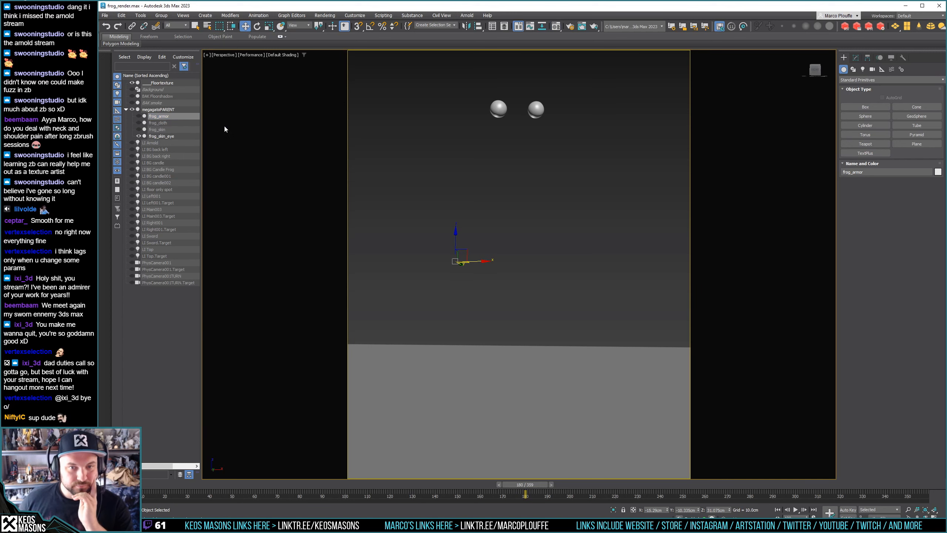
key(m)
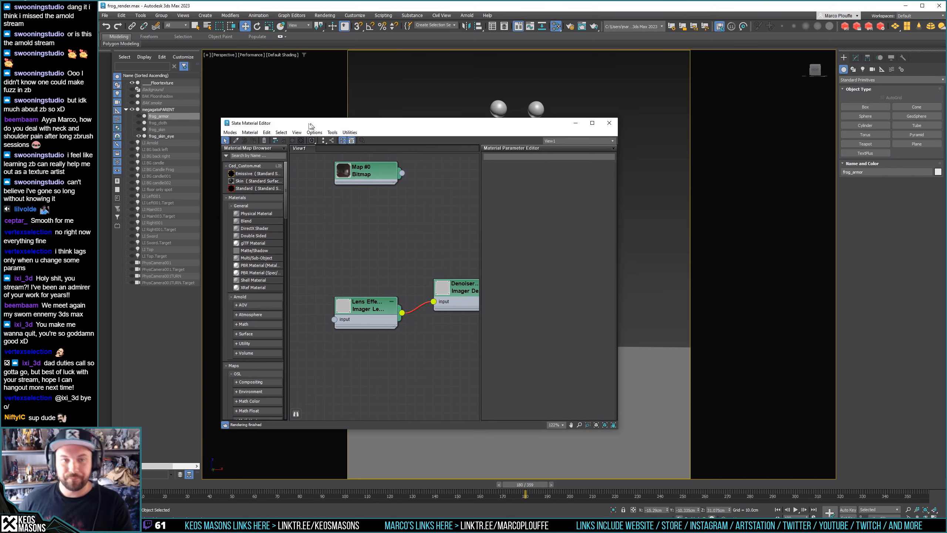
Examine the material node networks in the Slate view, from the standard surface materials and gradient maps to the texture-driven groups
scroll(379, 257, down, 15)
middle_drag(388, 245, 373, 270)
scroll(373, 269, up, 12)
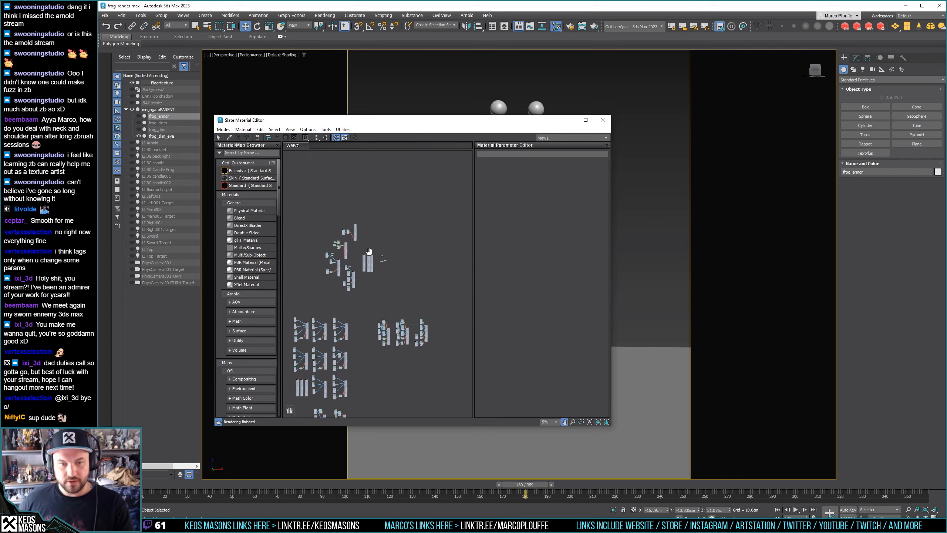
scroll(356, 250, down, 5)
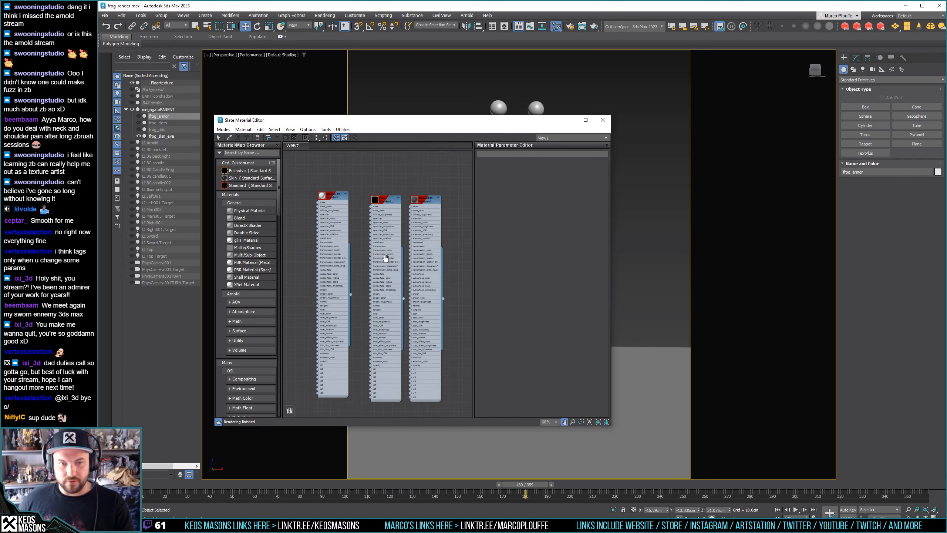
middle_drag(356, 250, 391, 296)
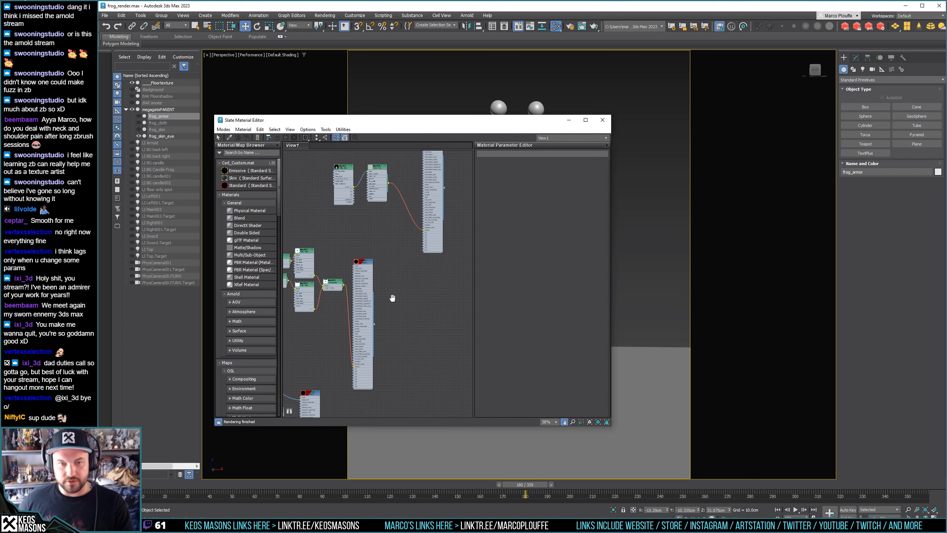
scroll(338, 224, up, 4)
scroll(338, 224, up, 1)
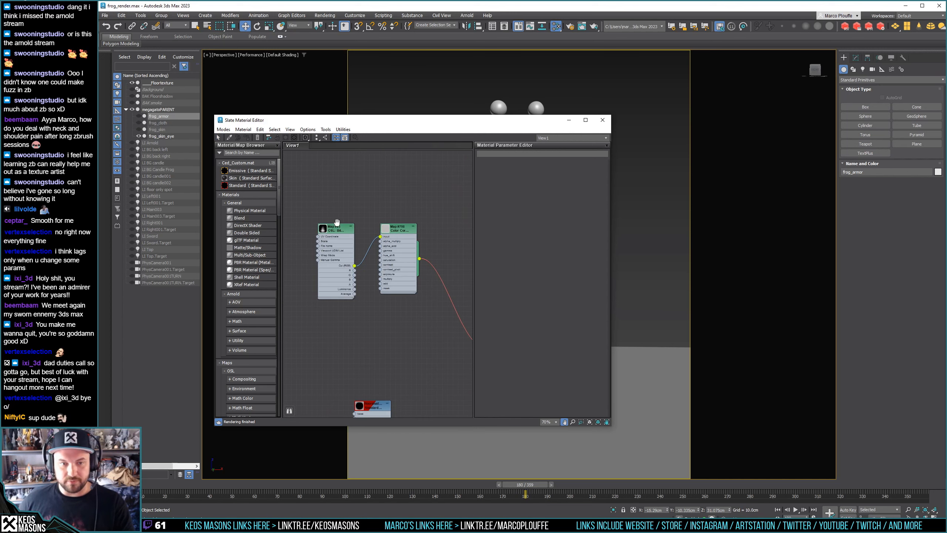
middle_drag(338, 224, 362, 214)
scroll(400, 271, down, 2)
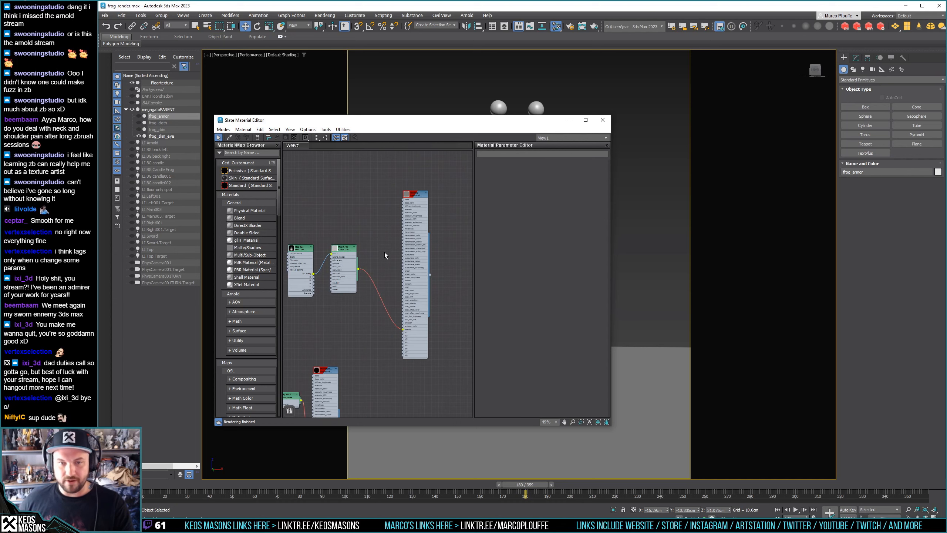
middle_drag(385, 252, 349, 239)
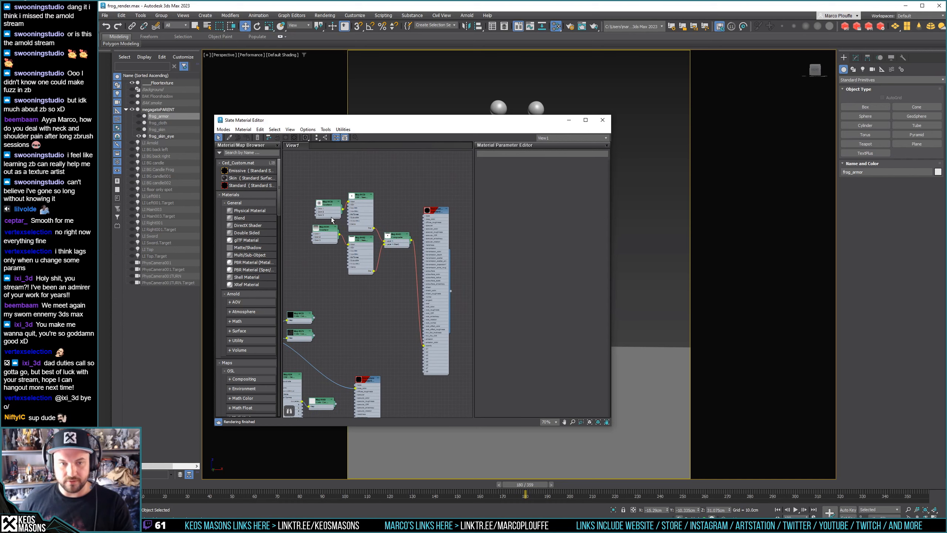
scroll(332, 217, up, 2)
scroll(378, 256, down, 12)
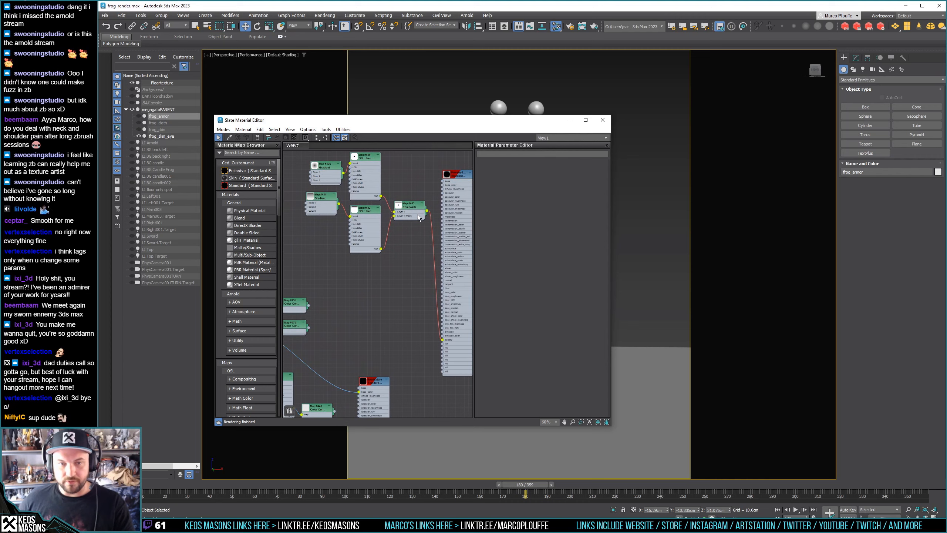
scroll(417, 254, up, 8)
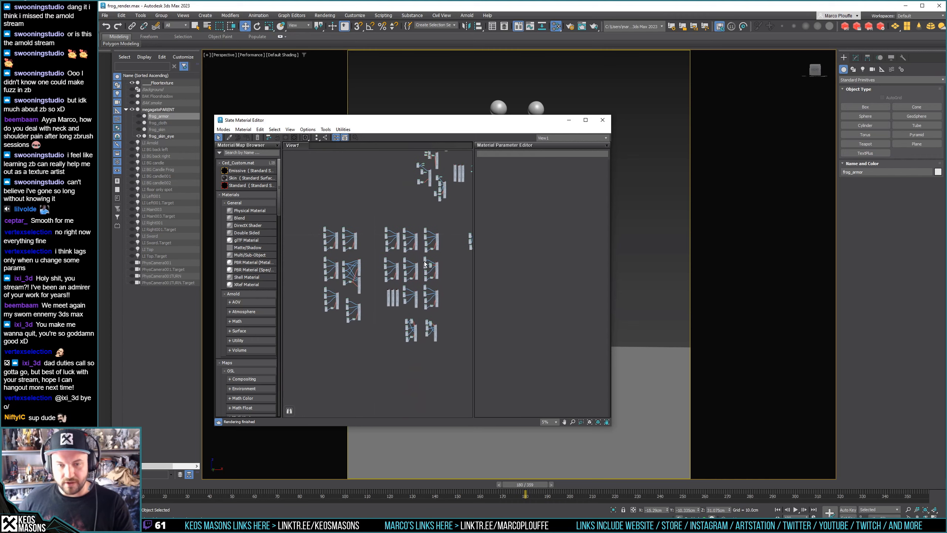
drag(389, 268, 407, 268)
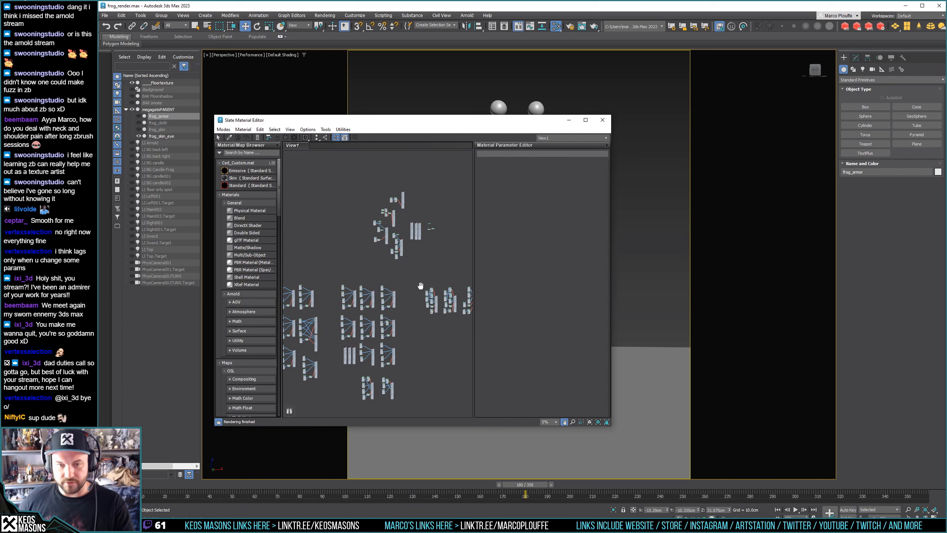
scroll(364, 303, down, 1)
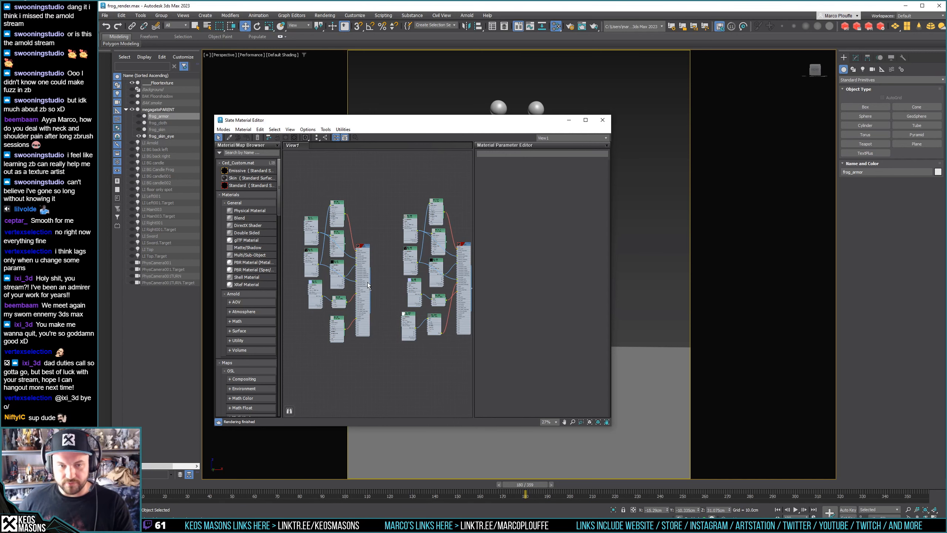
middle_drag(352, 260, 396, 383)
middle_drag(350, 171, 347, 246)
scroll(417, 234, up, 3)
Review the parameters of the Map #0 bitmap, the Lens Effects imager and the Denoiser Optix imager nodes
middle_drag(416, 234, 356, 243)
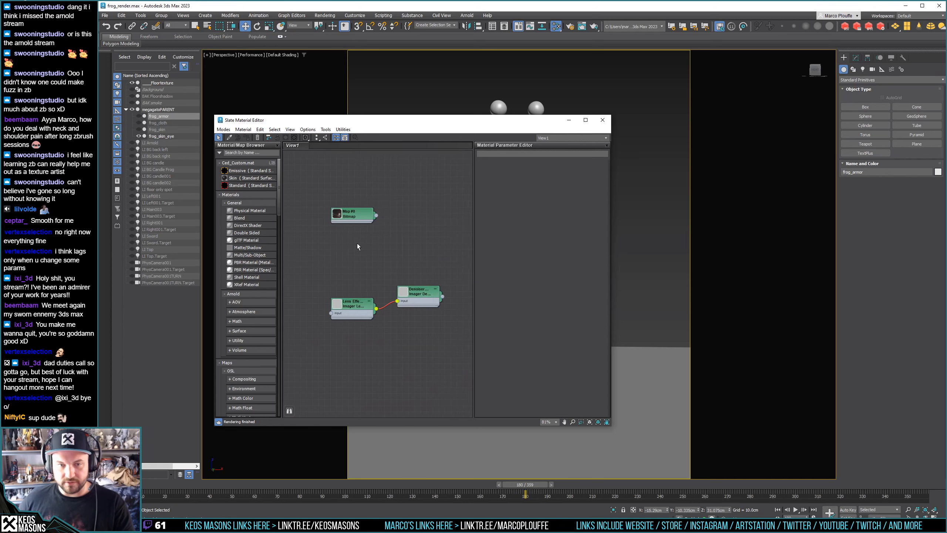
scroll(357, 244, up, 2)
click(359, 196)
double_click(361, 199)
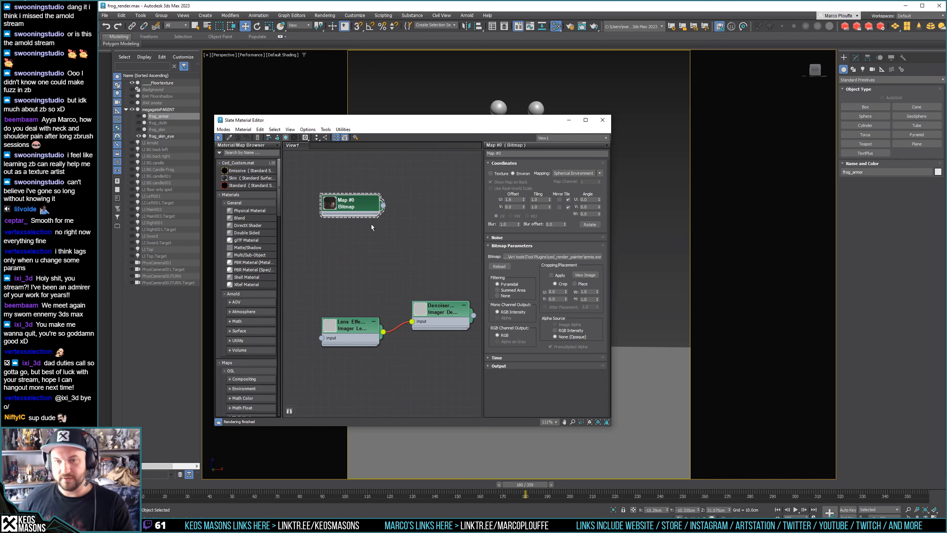
double_click(430, 313)
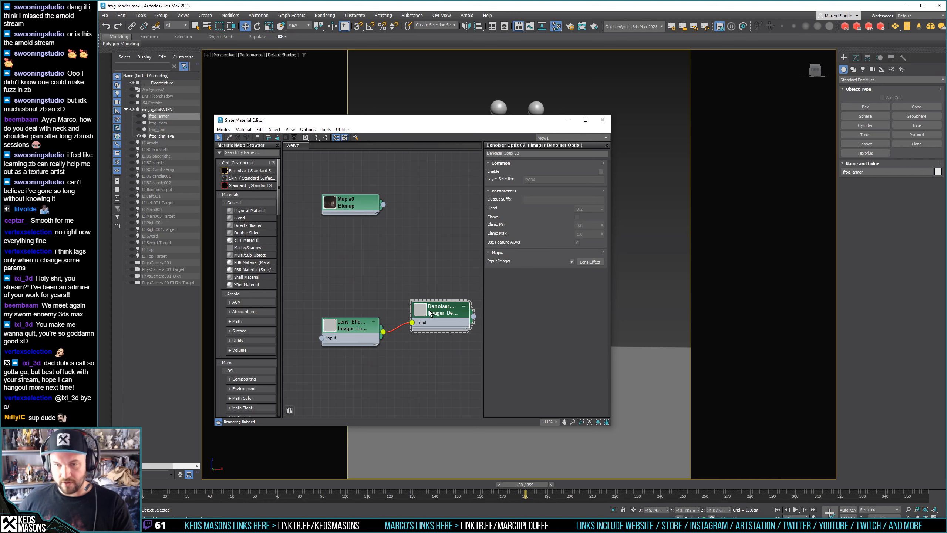
double_click(353, 326)
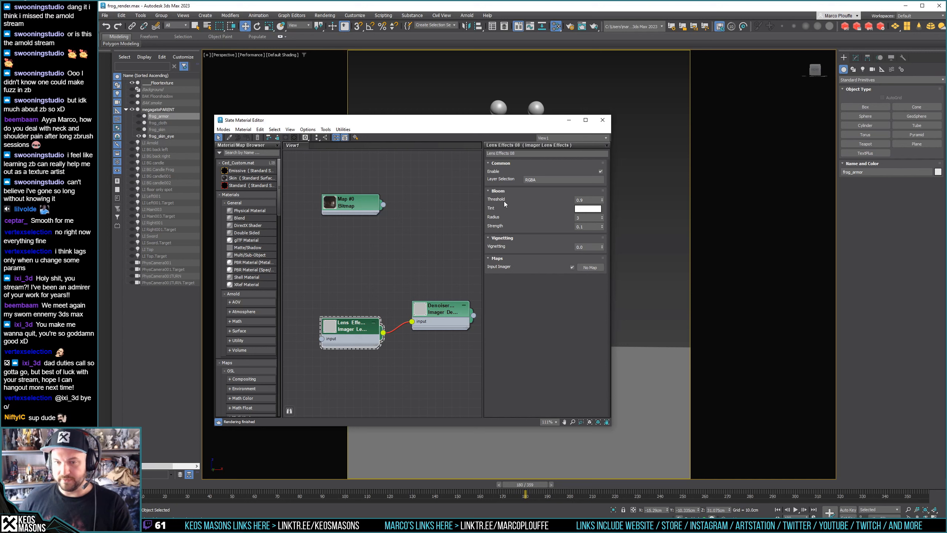
double_click(442, 309)
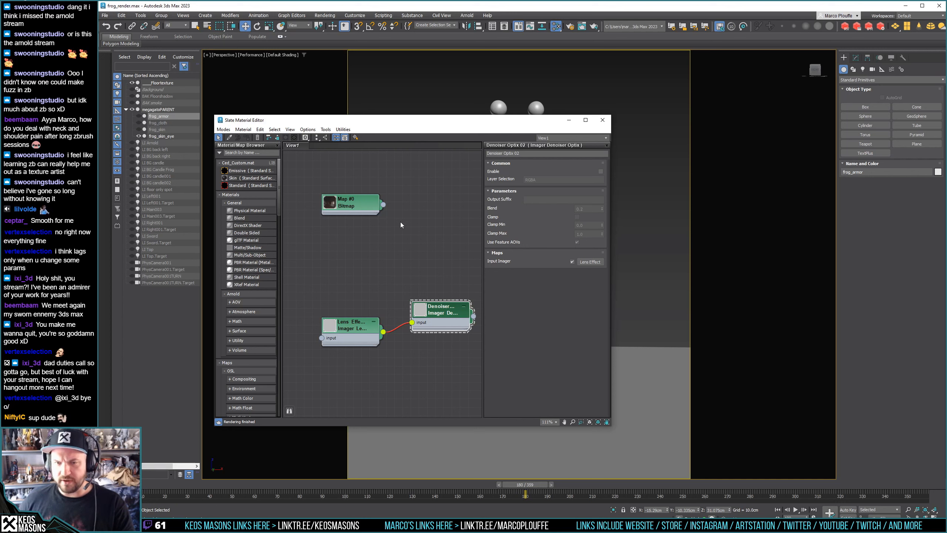
double_click(363, 198)
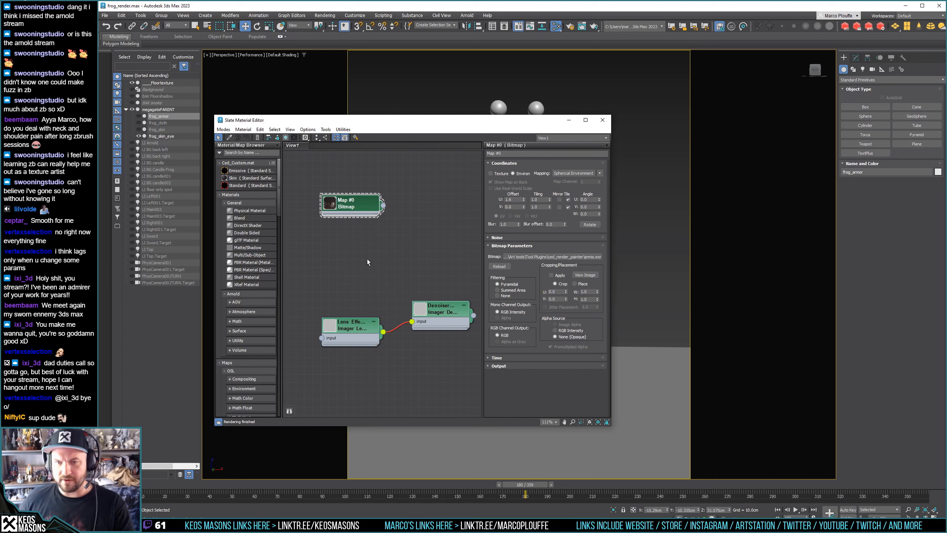
double_click(363, 324)
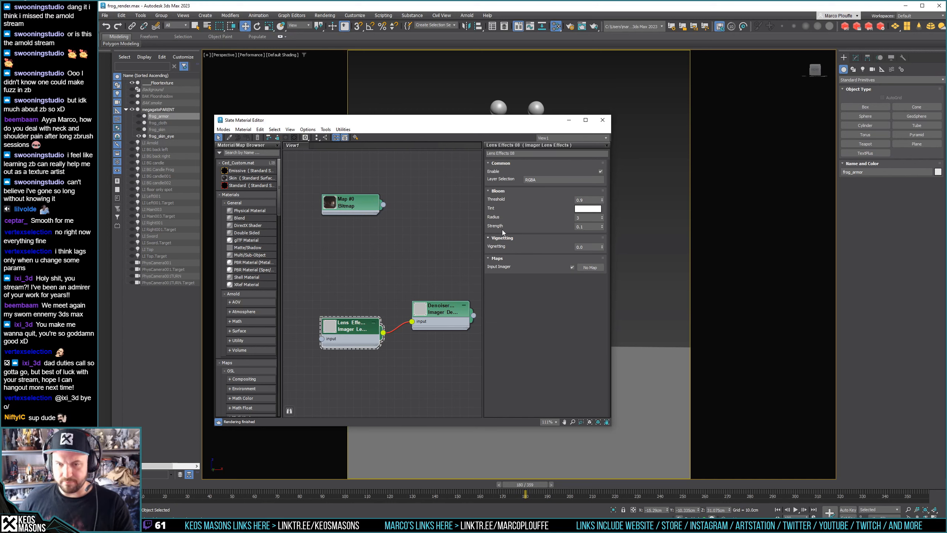
double_click(440, 307)
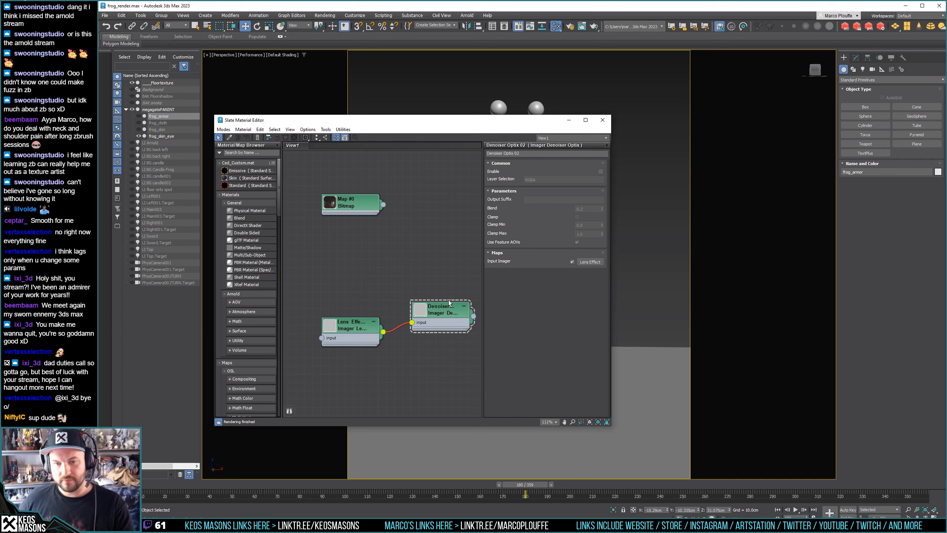
click(444, 317)
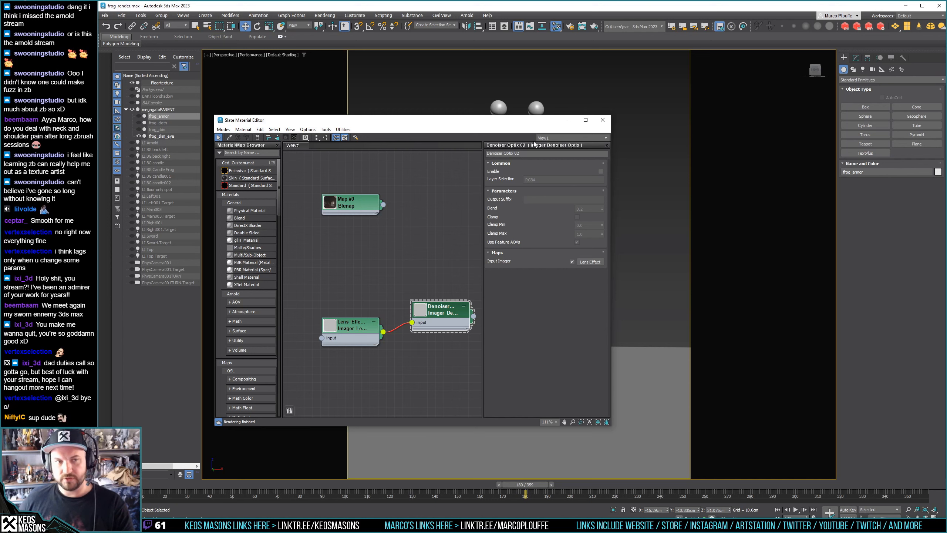
Look over the full layout of material node groups and close the Slate Material Editor
scroll(386, 260, down, 15)
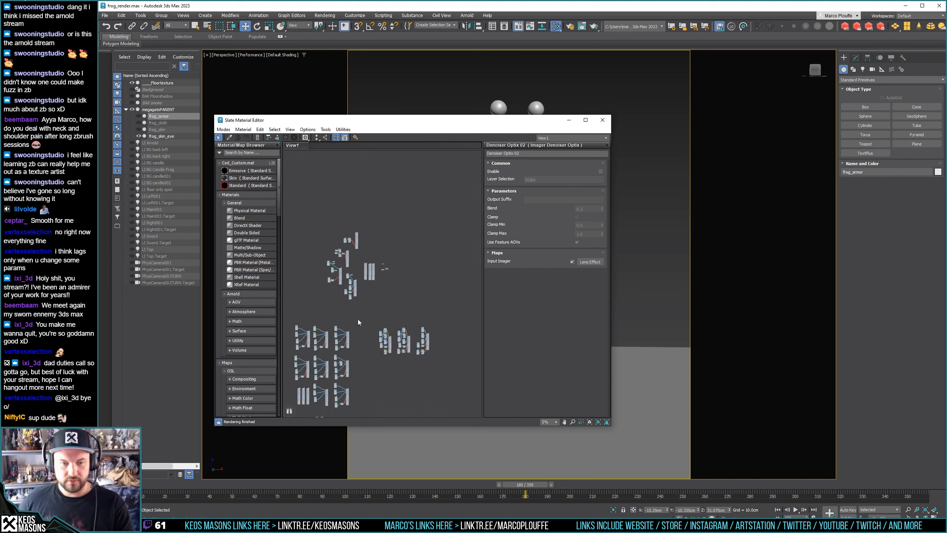
middle_drag(359, 321, 370, 283)
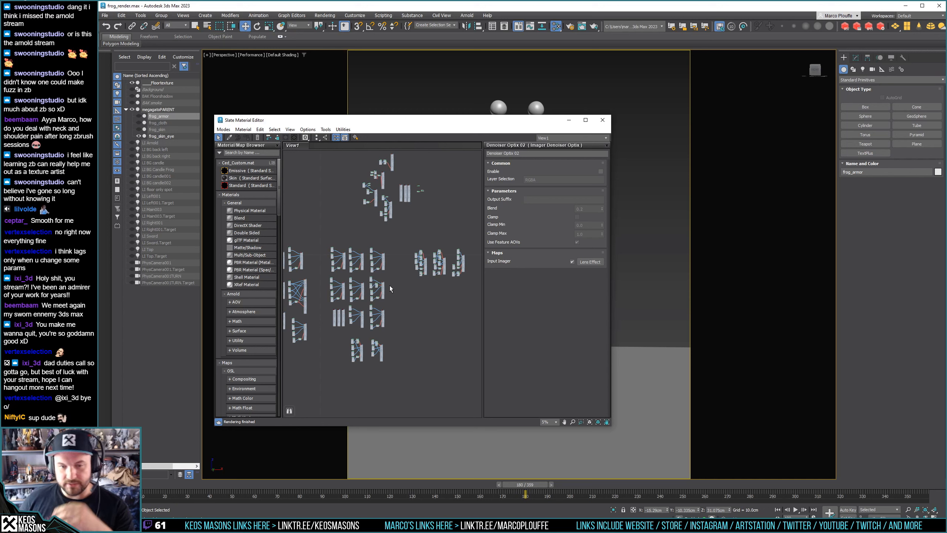
click(603, 120)
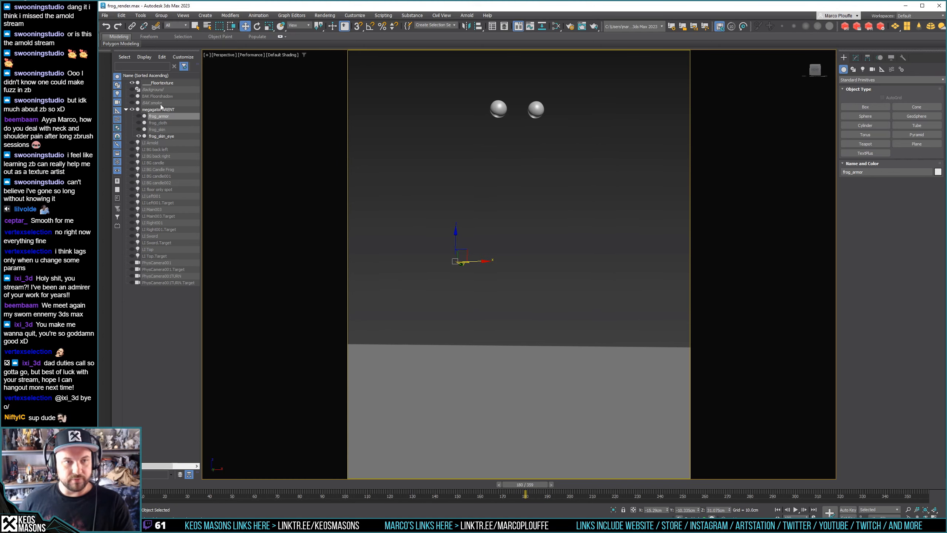
Save the scene as megagato_render.max in the megagato project's render\low folder
click(105, 15)
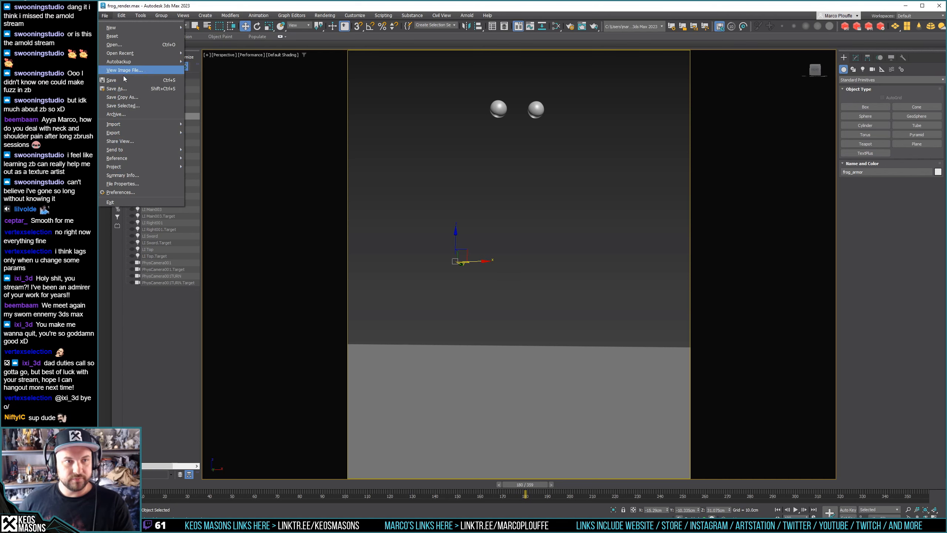
click(125, 92)
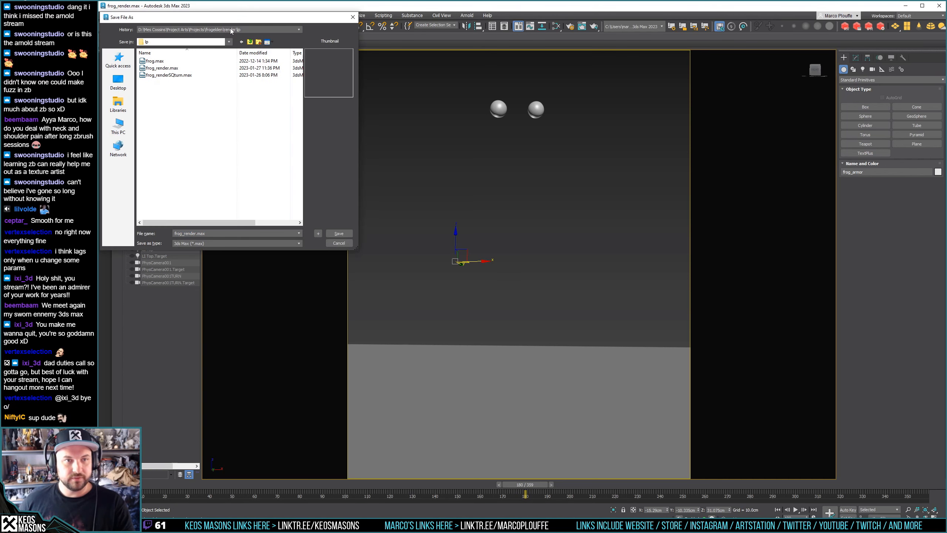
click(231, 29)
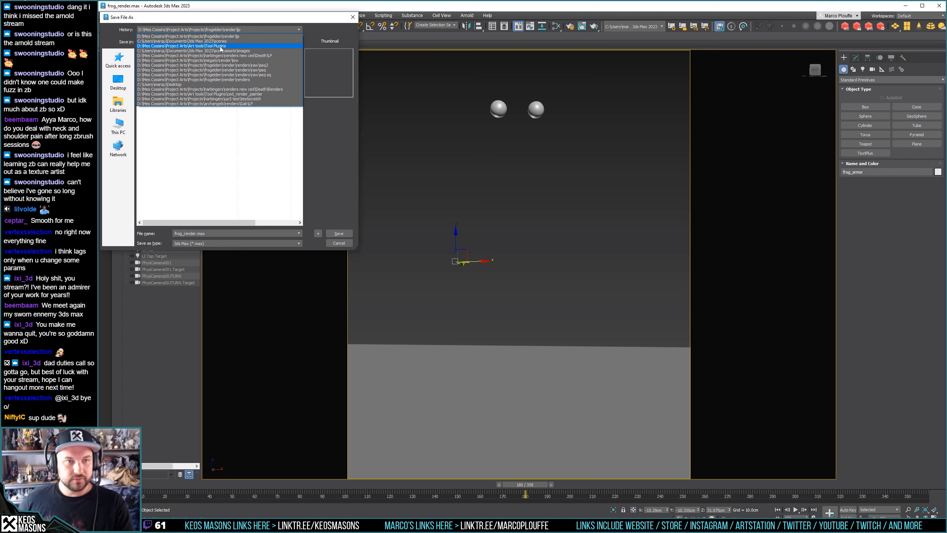
click(240, 60)
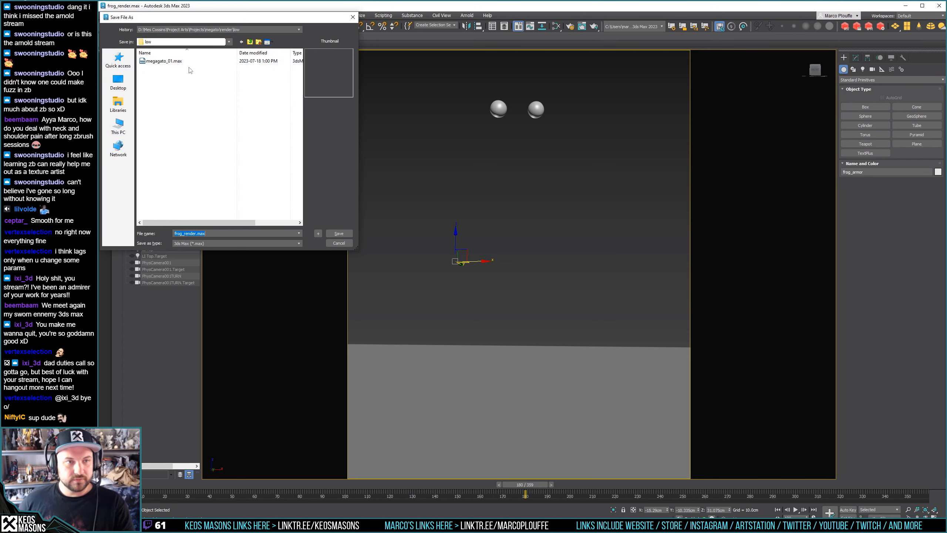
click(173, 62)
click(191, 233)
key(BackSpace)
key(BackSpace)
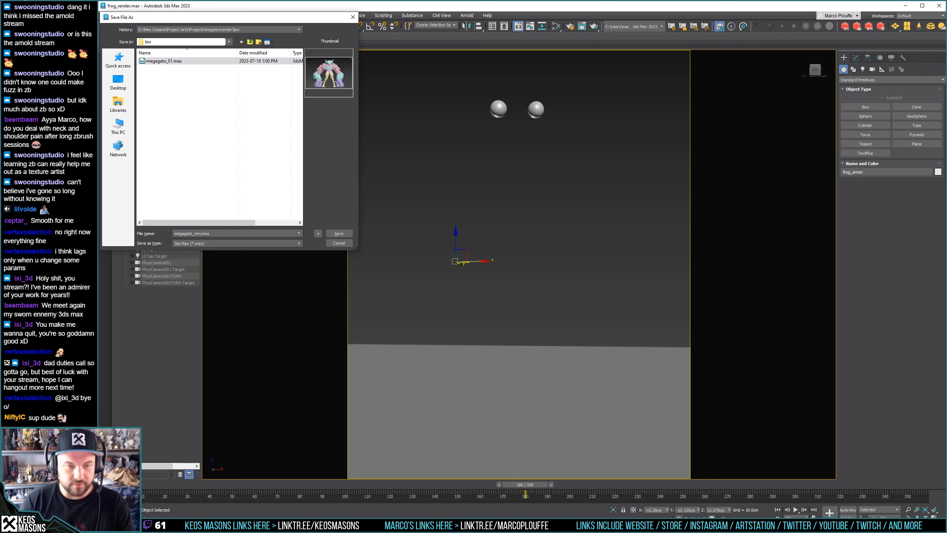
text(render)
key(Return)
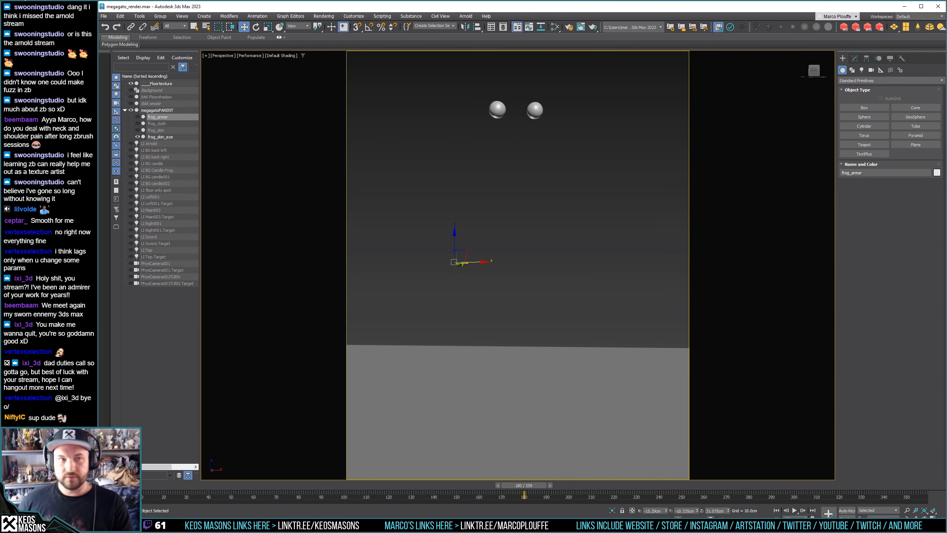
Start merging megagato_01.max from the megagato project's render\low folder into the scene
click(103, 16)
mouse_move(132, 125)
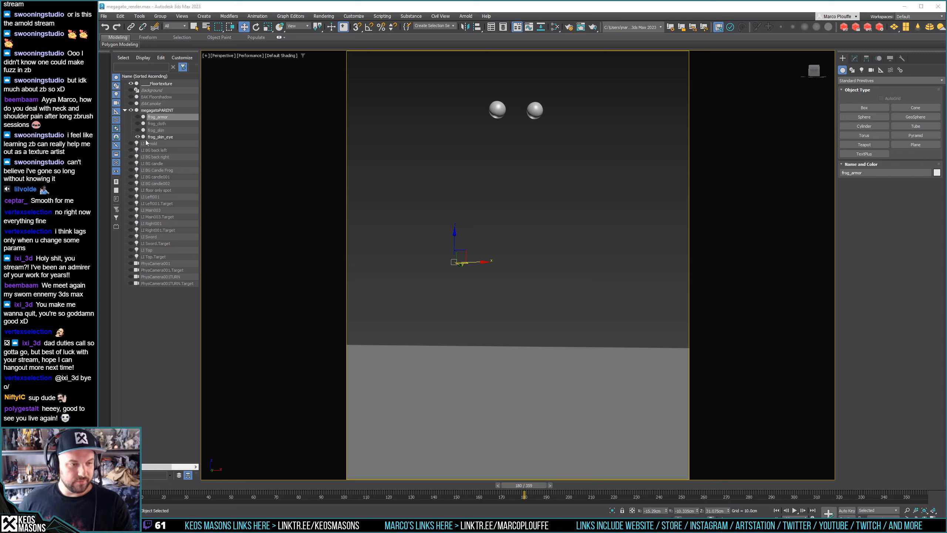
click(103, 16)
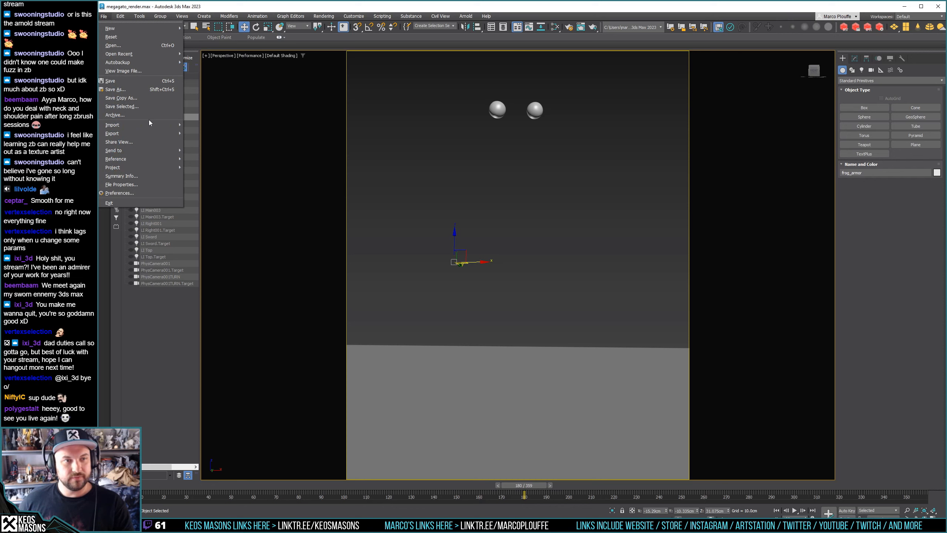
click(202, 133)
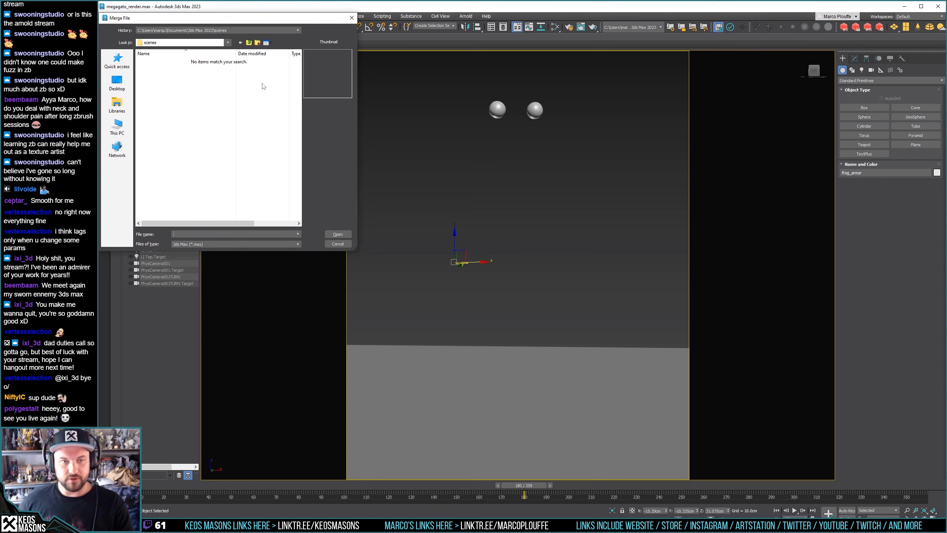
click(232, 28)
click(232, 30)
click(232, 31)
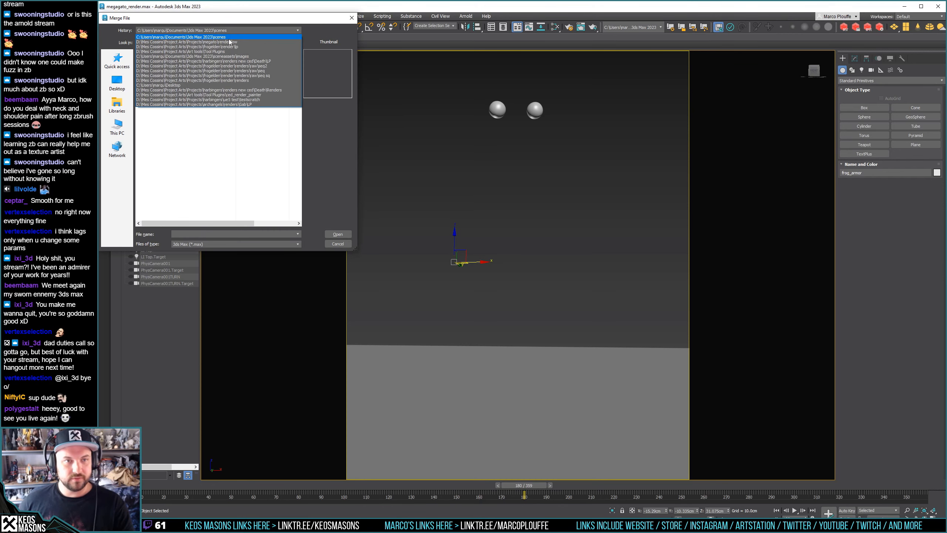
click(230, 60)
click(230, 61)
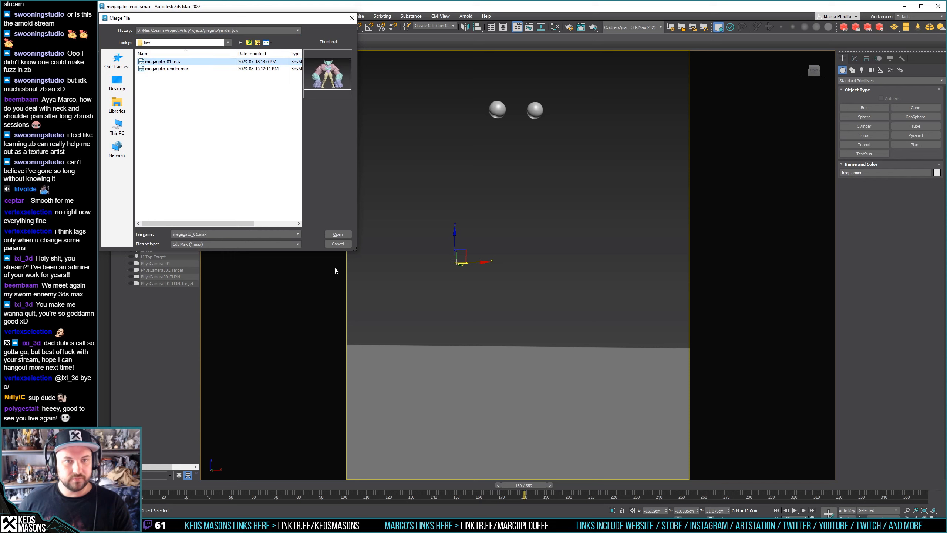
click(342, 235)
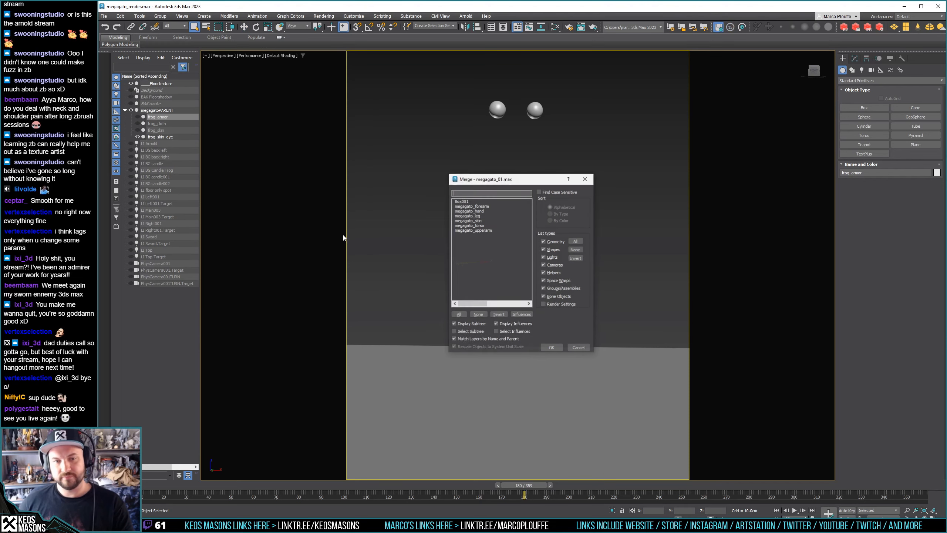
Merge every listed object, from Box001 through megagato_upperarm, into the scene
click(469, 202)
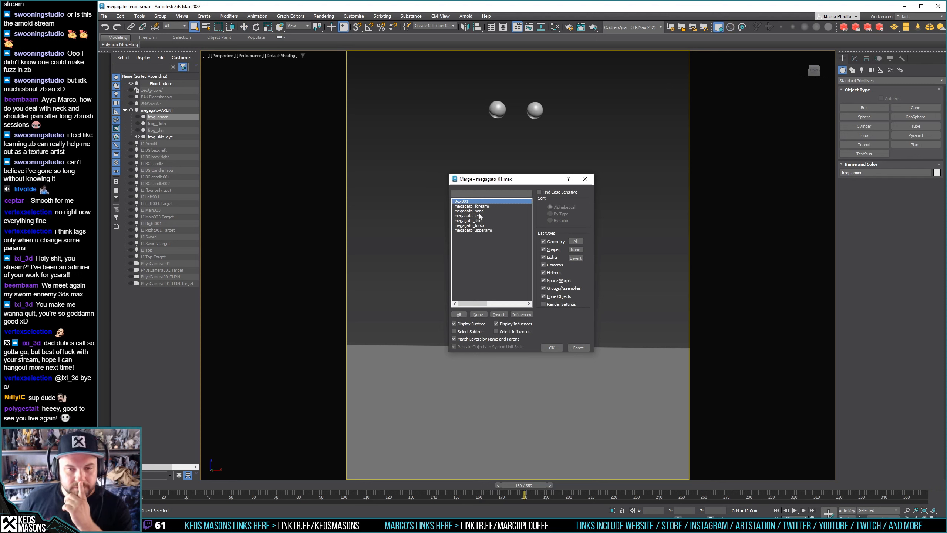
drag(476, 202, 476, 232)
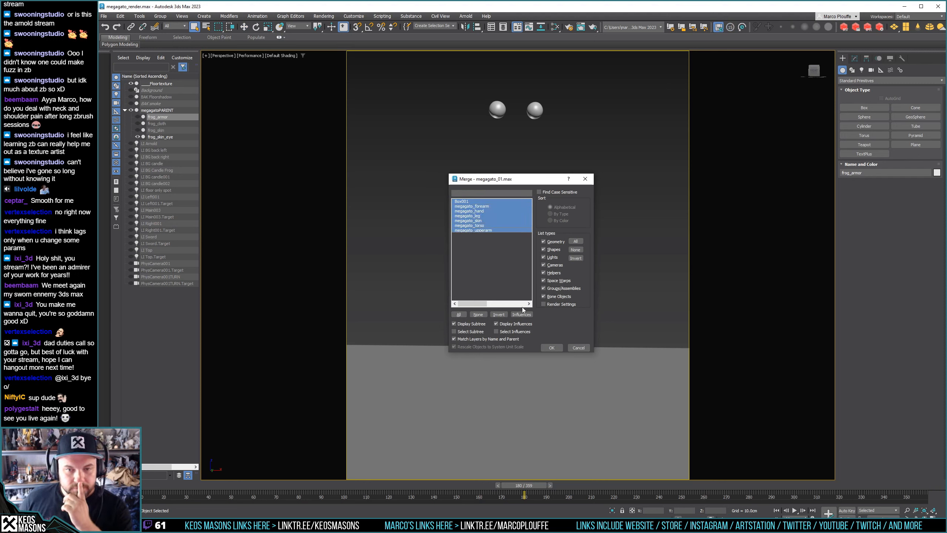
click(552, 348)
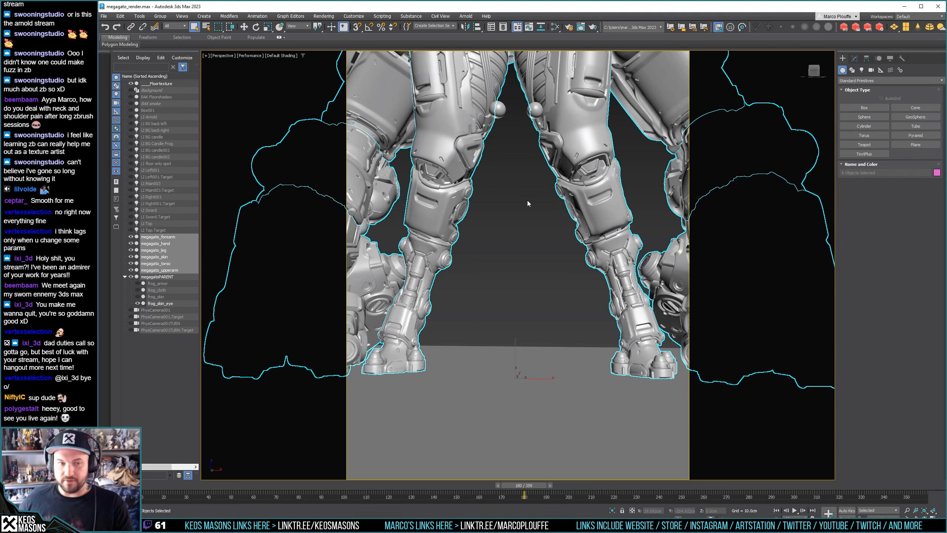
middle_drag(499, 182, 505, 256)
scroll(501, 214, down, 10)
scroll(501, 214, up, 8)
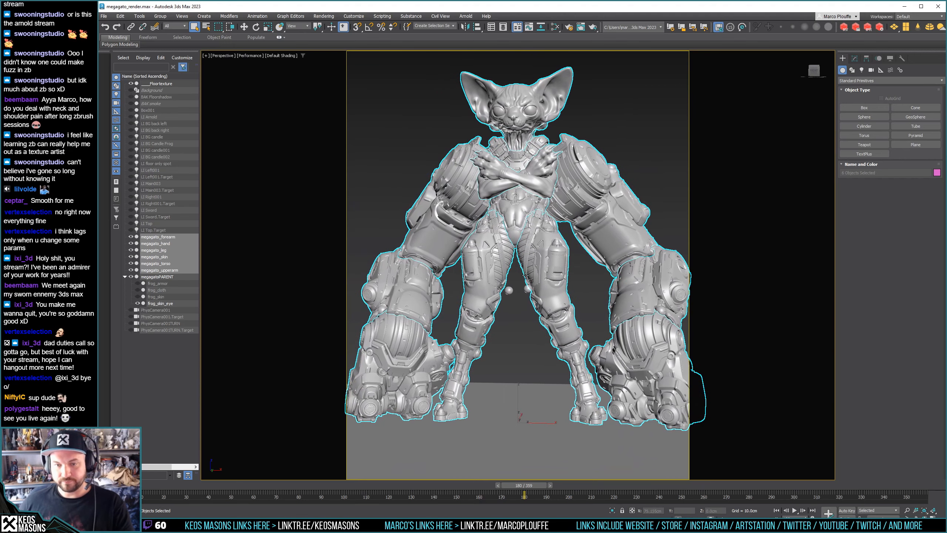
key(r)
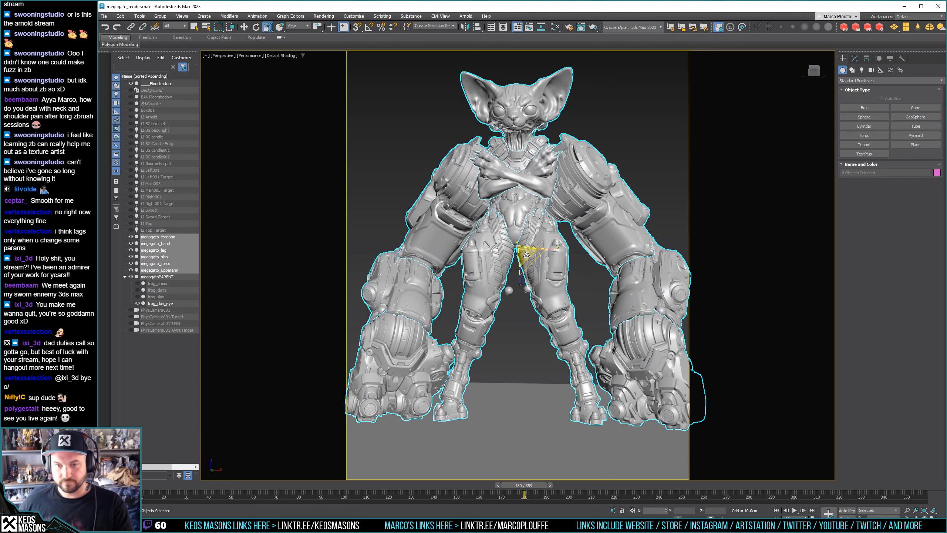
drag(527, 255, 524, 284)
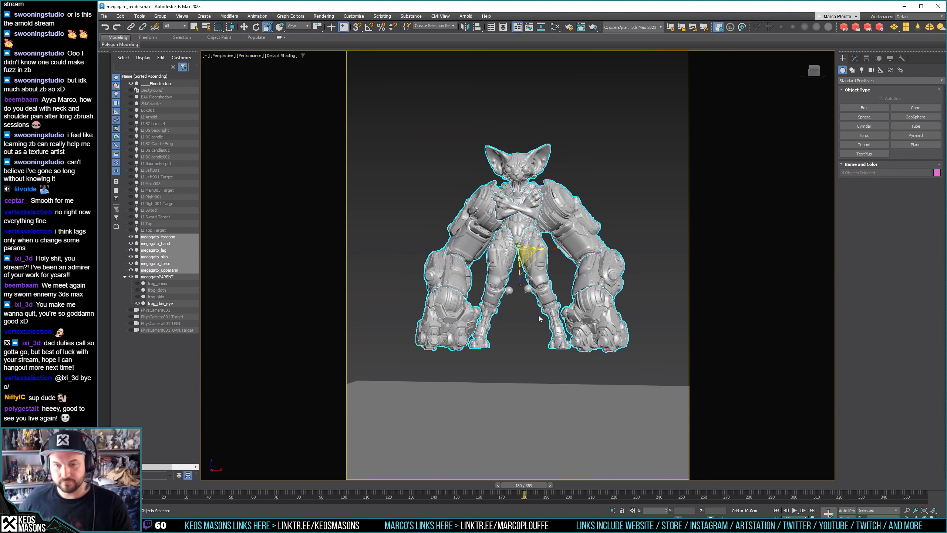
right_click(268, 27)
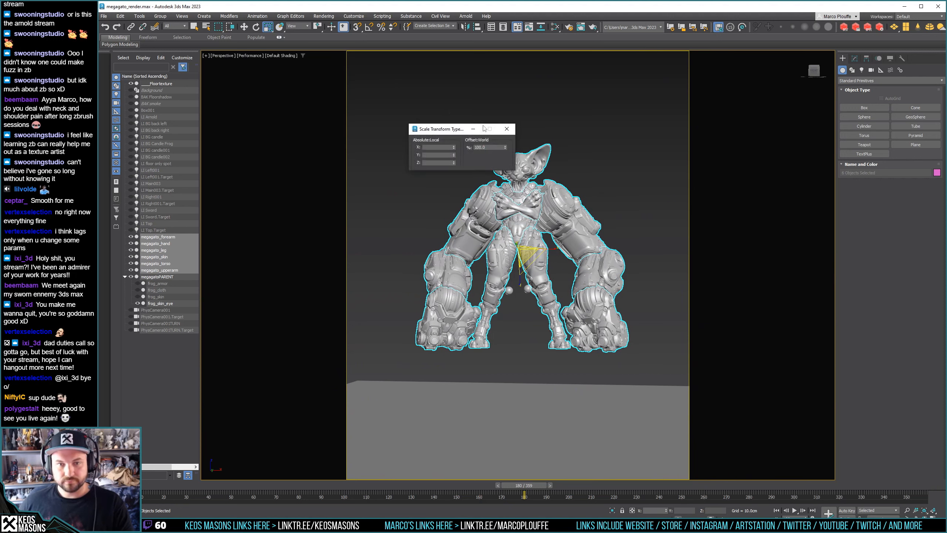
click(507, 129)
key(ctrl+z)
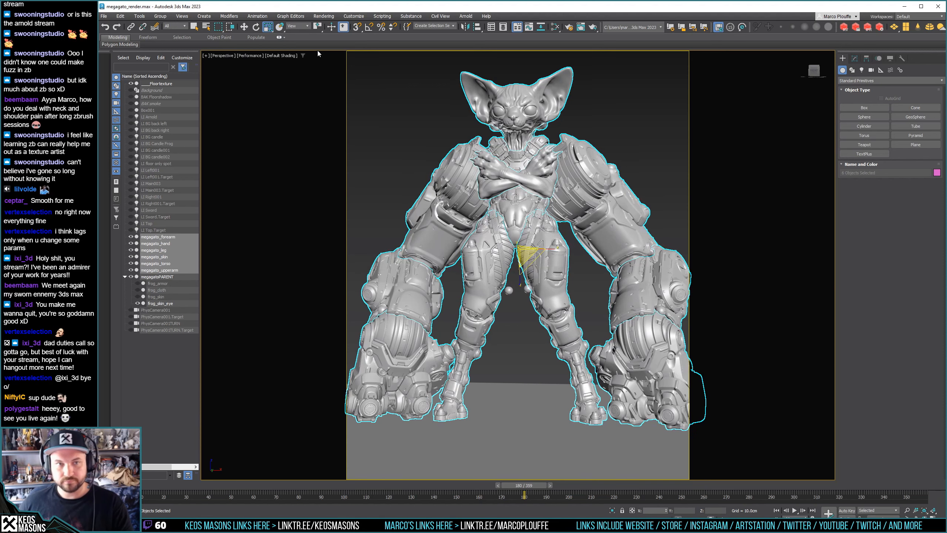
Scale the merged megagato parts uniformly to 50%
right_click(268, 26)
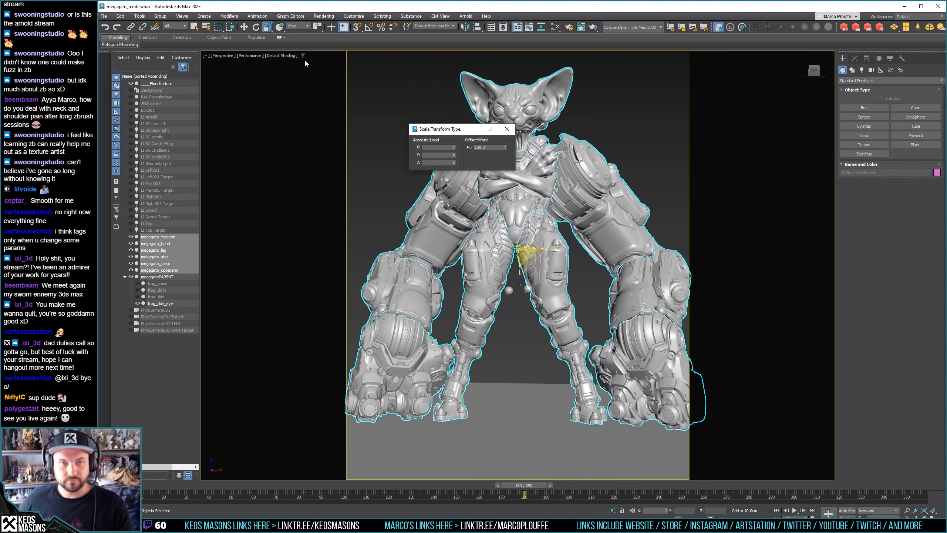
double_click(481, 146)
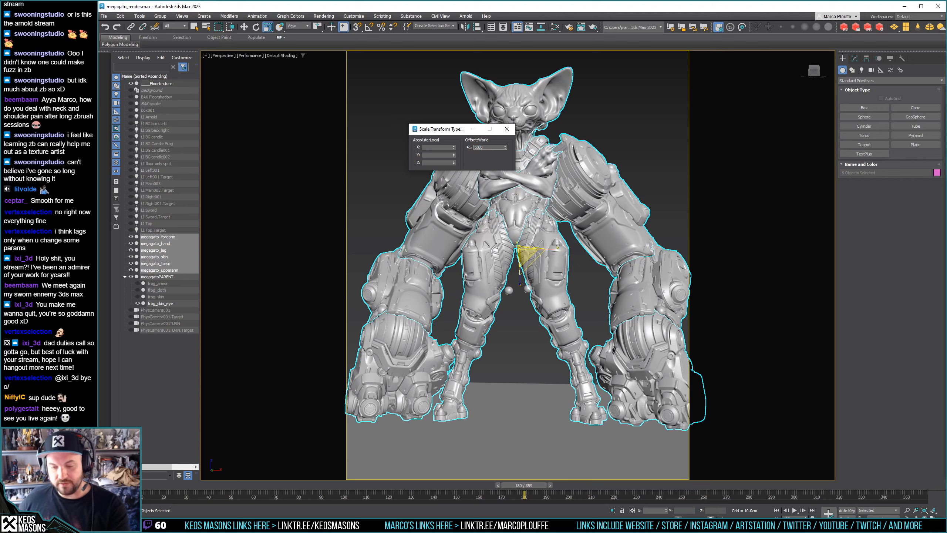
key(Return)
click(509, 131)
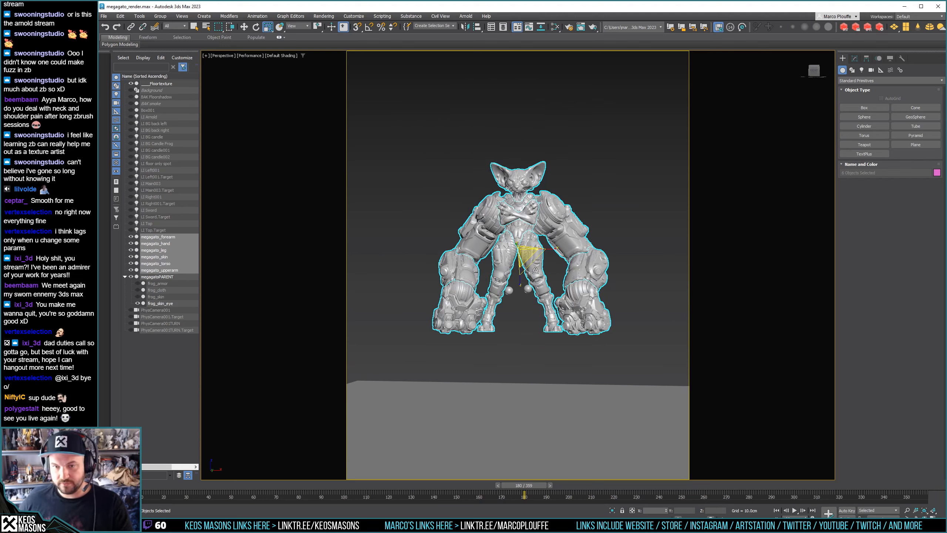
Move the scaled megagato parts vertically down so the character stands on the floor plane
key(w)
drag(520, 224, 519, 313)
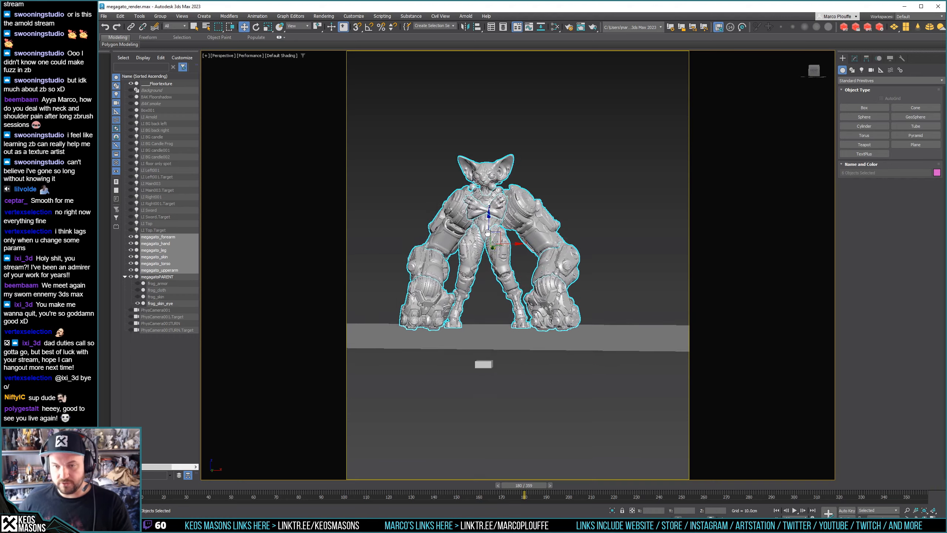
scroll(518, 313, up, 5)
scroll(506, 249, down, 5)
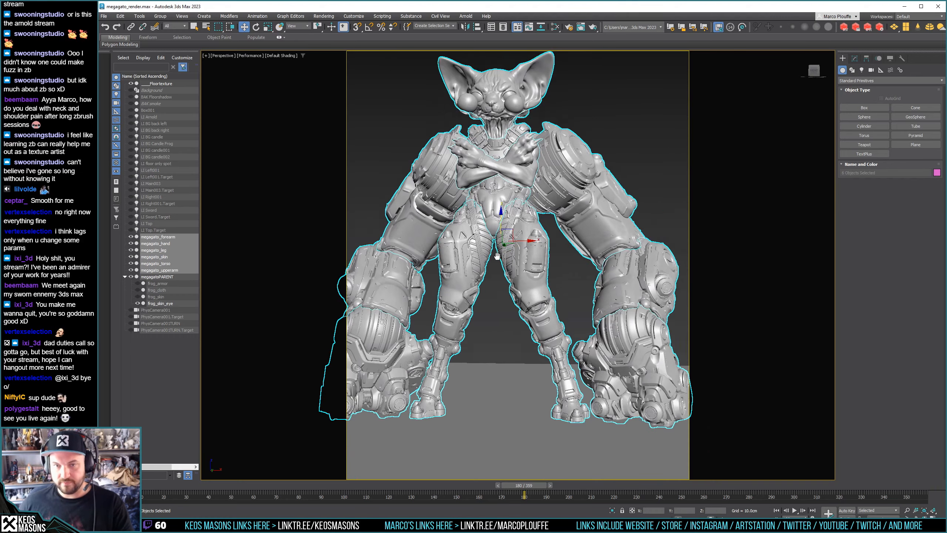
mouse_move(507, 248)
alt+middle_down()
mouse_move(455, 253)
mouse_move(503, 260)
mouse_move(481, 256)
mouse_move(503, 240)
alt+middle_up()
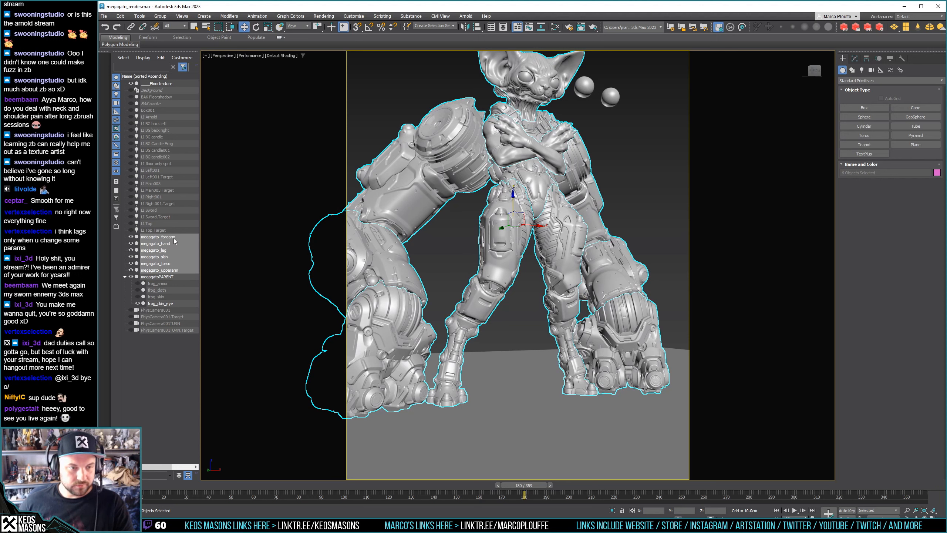
Unhide the merged Box001 object to identify it and delete it from the scene
click(155, 111)
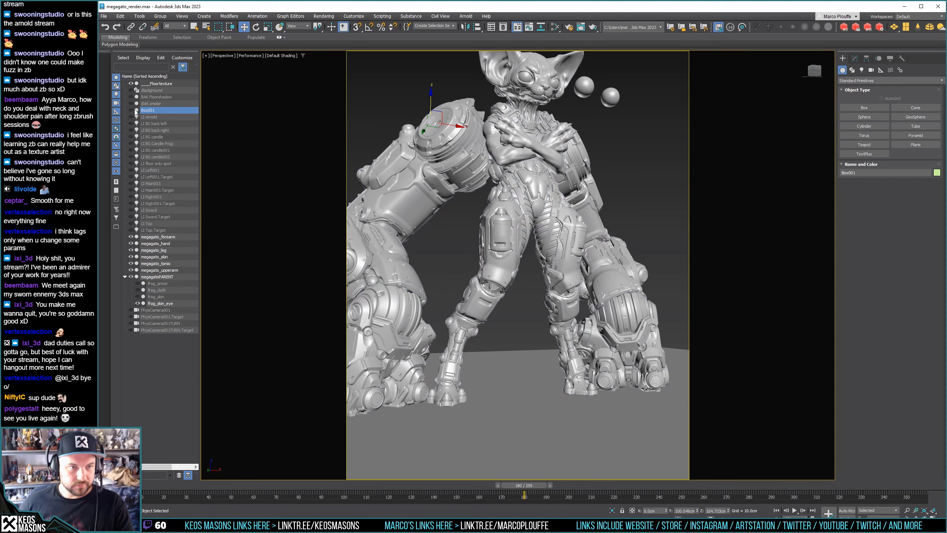
click(131, 110)
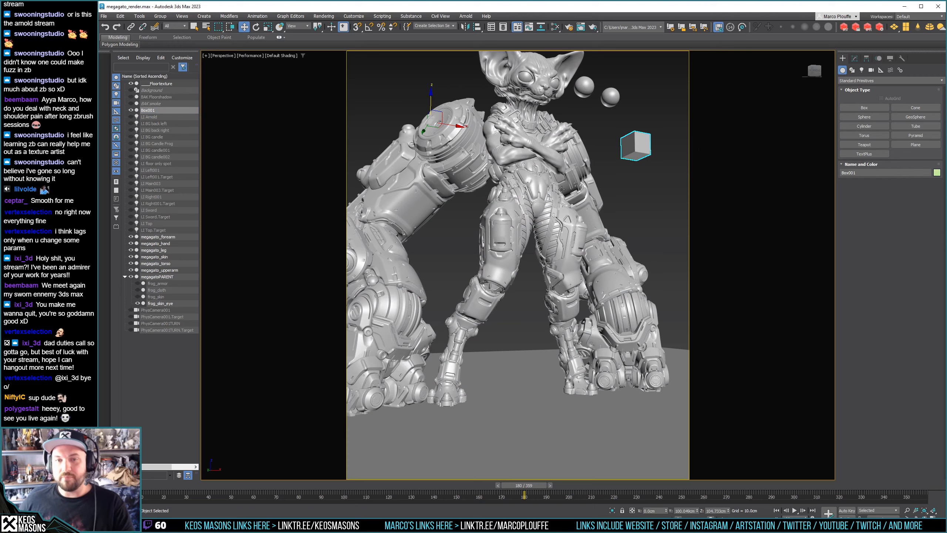
scroll(597, 205, down, 5)
middle_drag(522, 223, 499, 224)
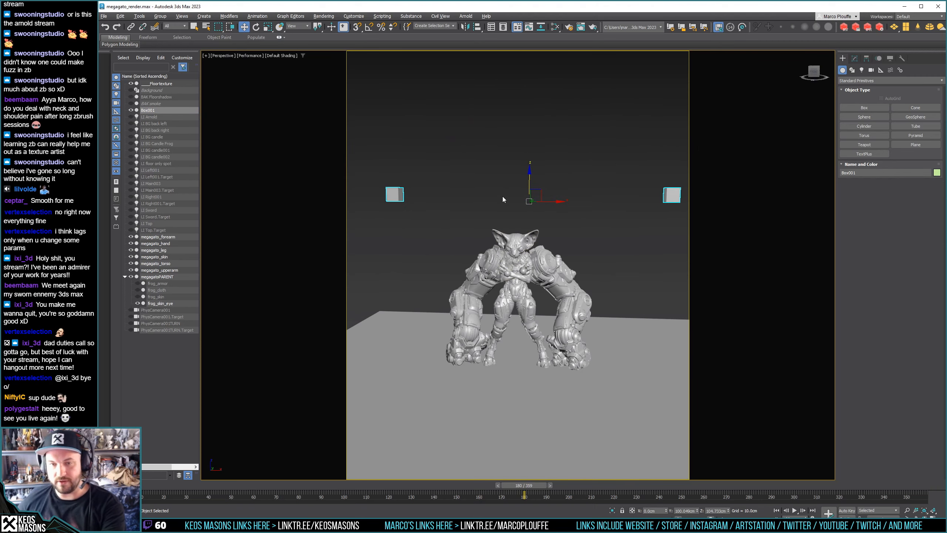
key(Delete)
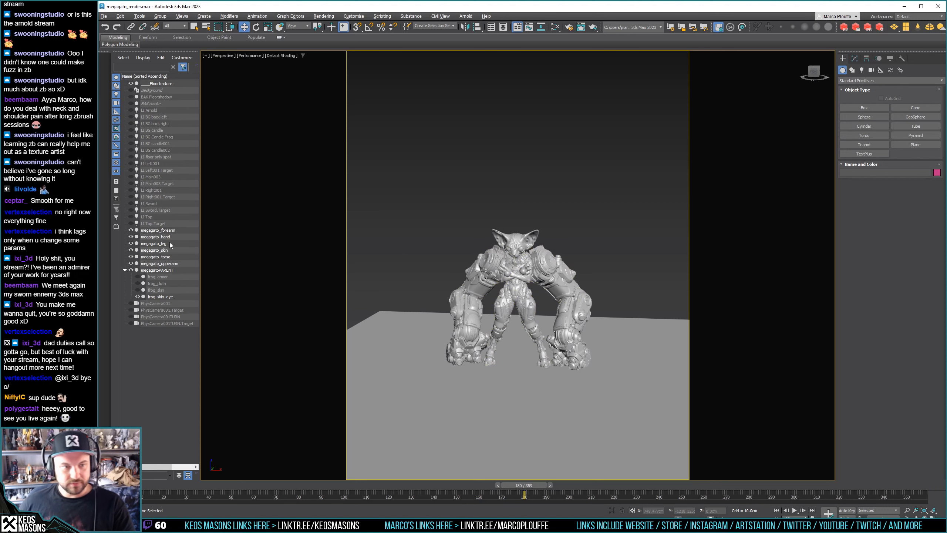
Examine how the megagato parts sit on the ____Floortexture plane, selecting each in turn to compare their positions
click(159, 230)
shift+click(154, 265)
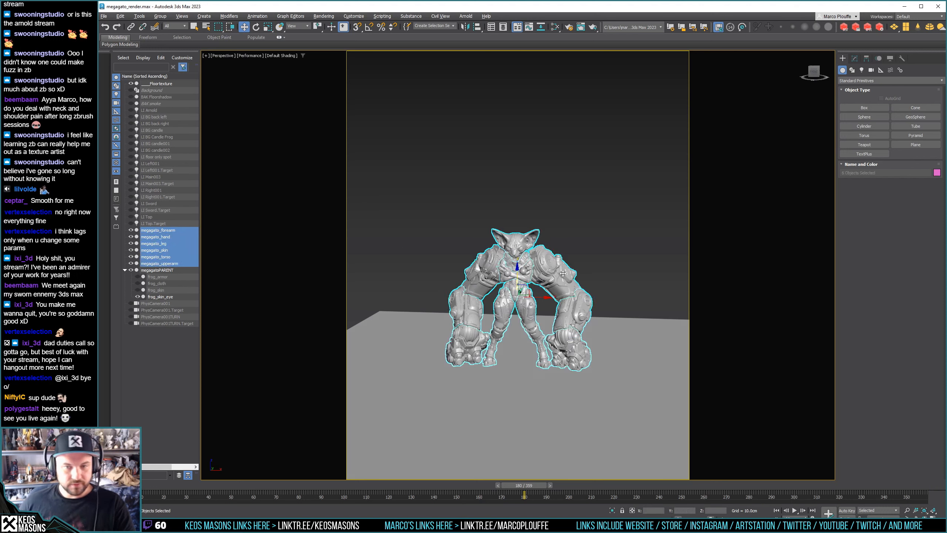
alt+middle_drag(505, 335, 489, 138)
scroll(537, 345, up, 2)
scroll(537, 293, up, 5)
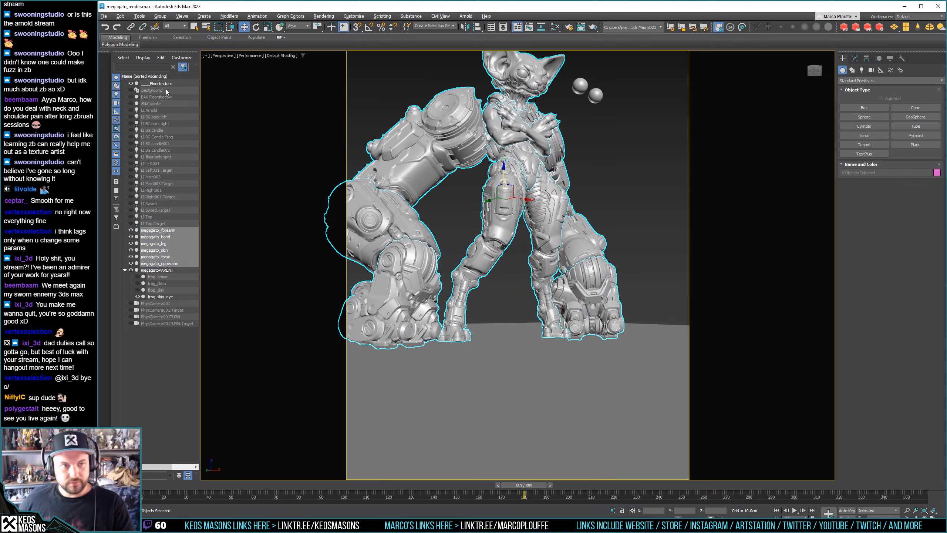
click(155, 84)
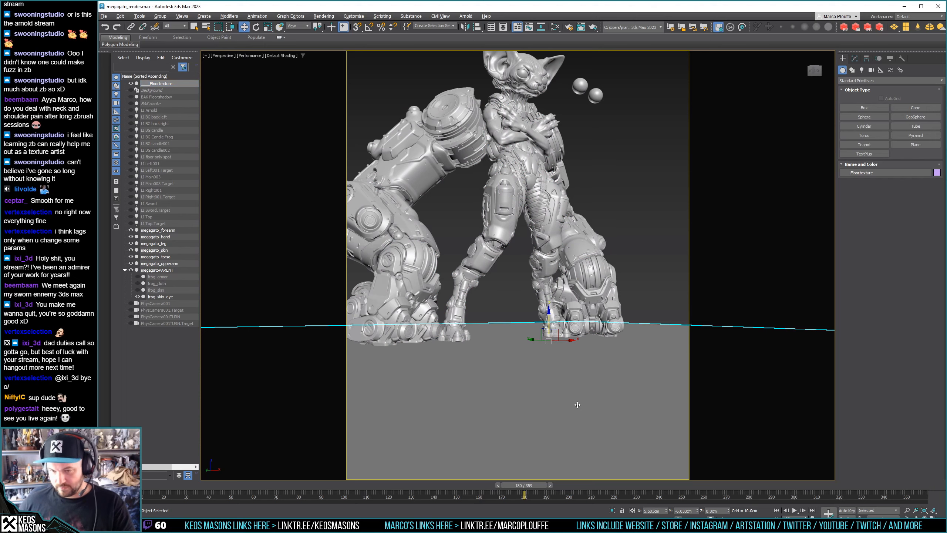
alt+middle_drag(577, 404, 519, 397)
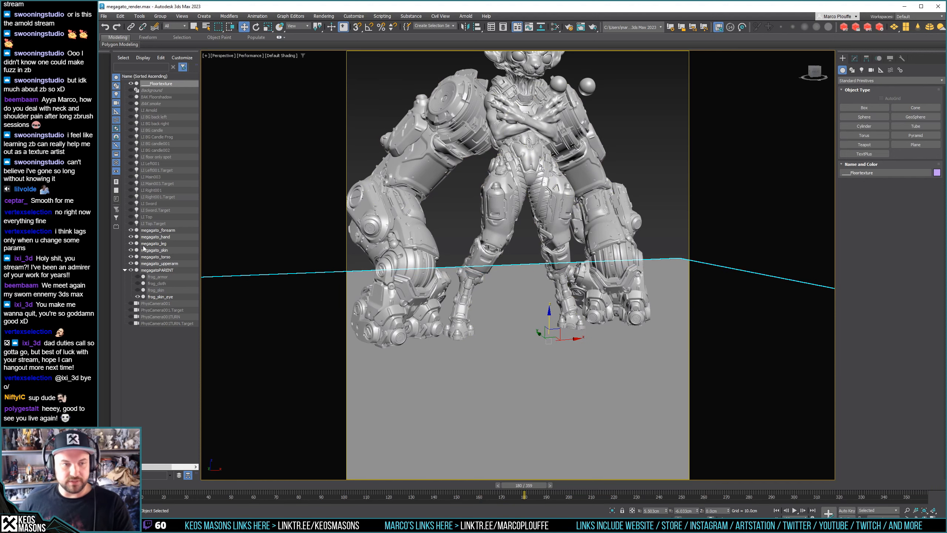
Select the six megagato parts, from megagato_forearm to megagato_upperarm, and adjust their height slightly against the floor
click(158, 231)
shift+click(161, 263)
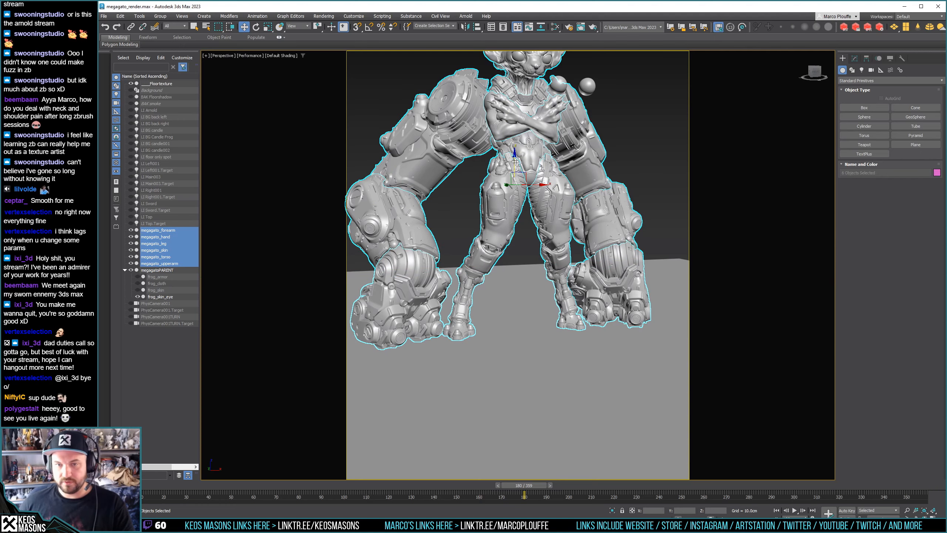
drag(515, 162, 513, 160)
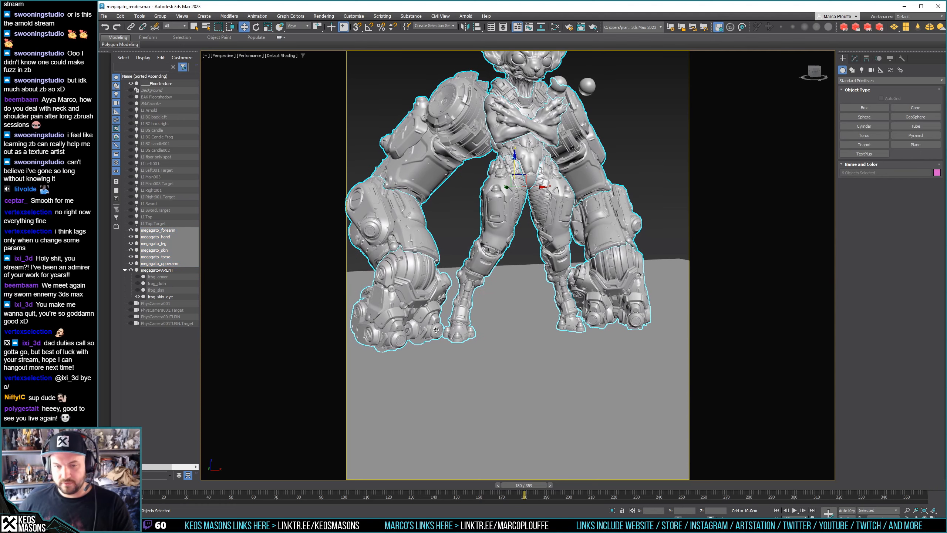
Inspect the megagato's feet and mechanical hands up close from several angles where they touch the floor
scroll(436, 329, up, 10)
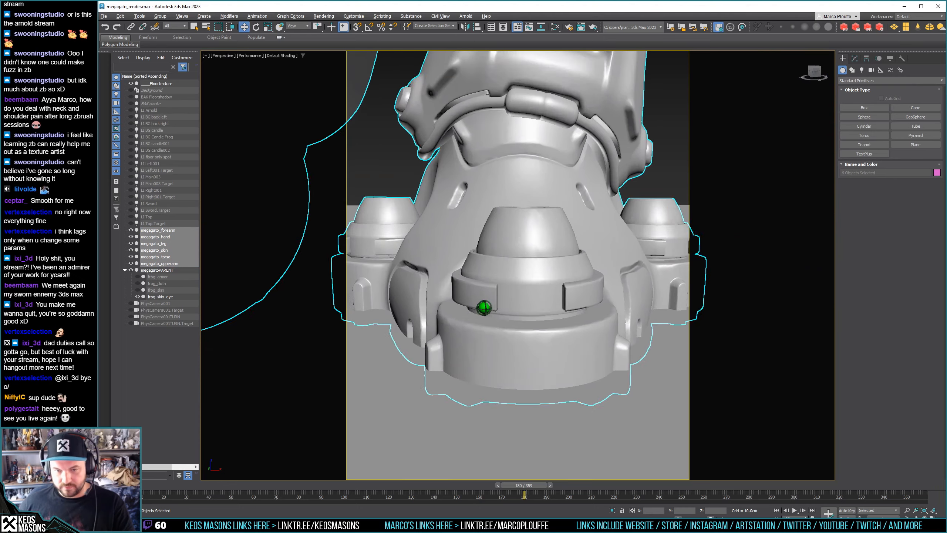
scroll(504, 284, up, 4)
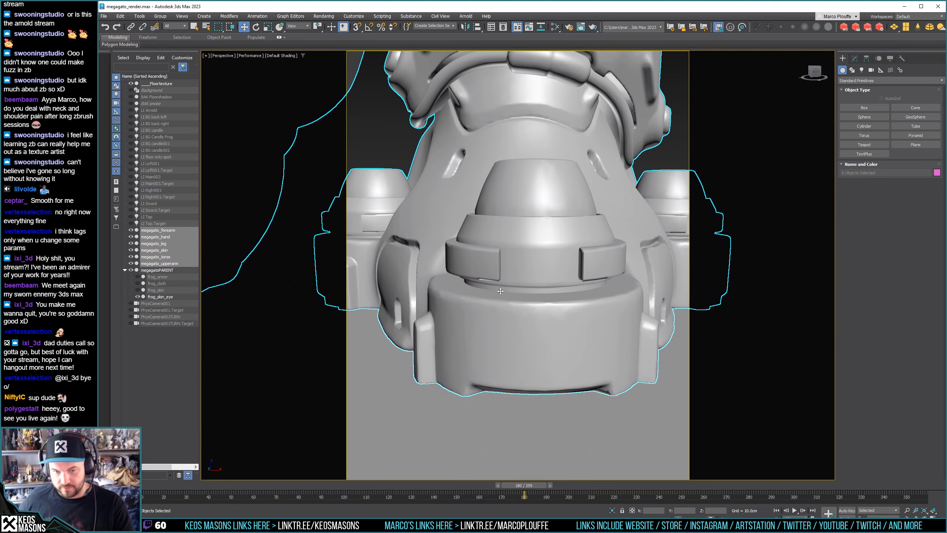
scroll(475, 351, down, 5)
scroll(476, 353, up, 3)
scroll(474, 351, down, 3)
middle_drag(422, 327, 466, 304)
scroll(440, 300, down, 3)
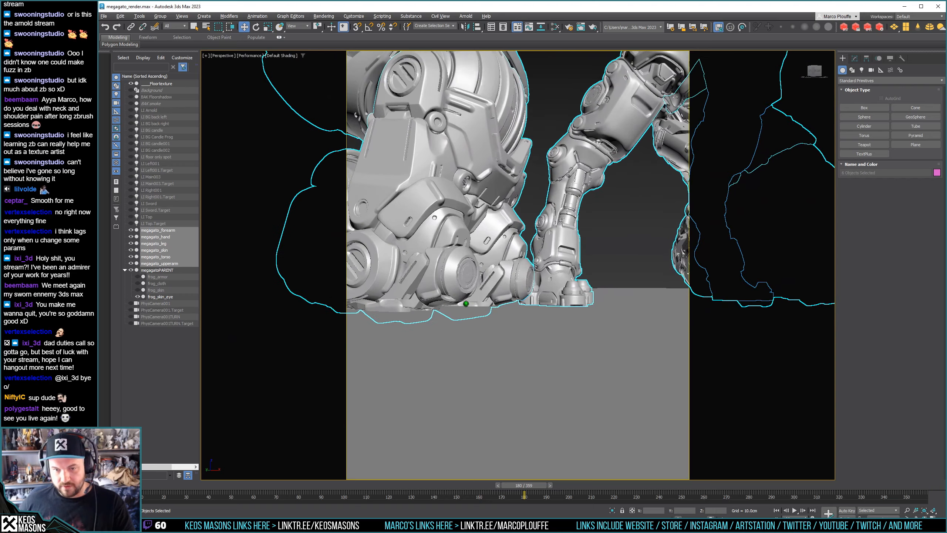
scroll(465, 303, up, 2)
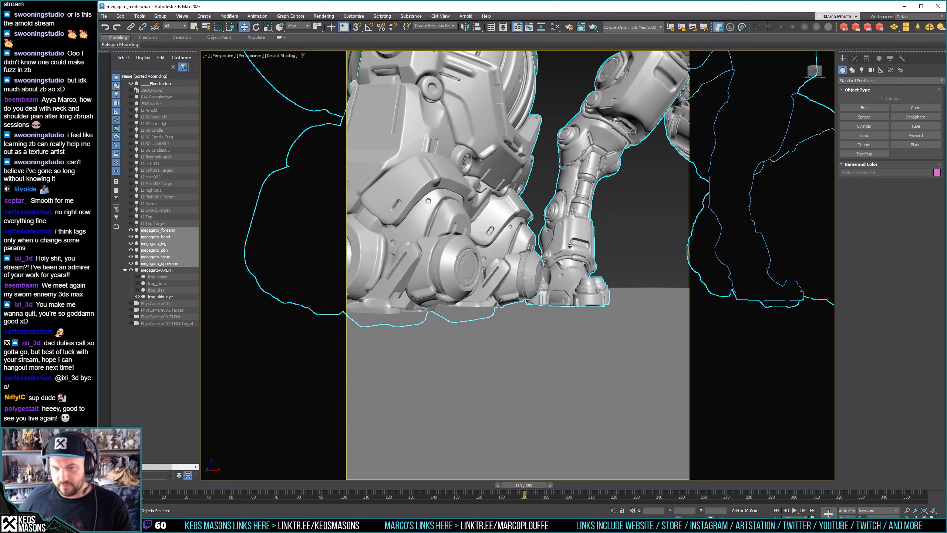
drag(570, 246, 571, 246)
middle_drag(450, 330, 499, 288)
scroll(526, 302, up, 5)
drag(530, 258, 531, 260)
scroll(541, 251, down, 10)
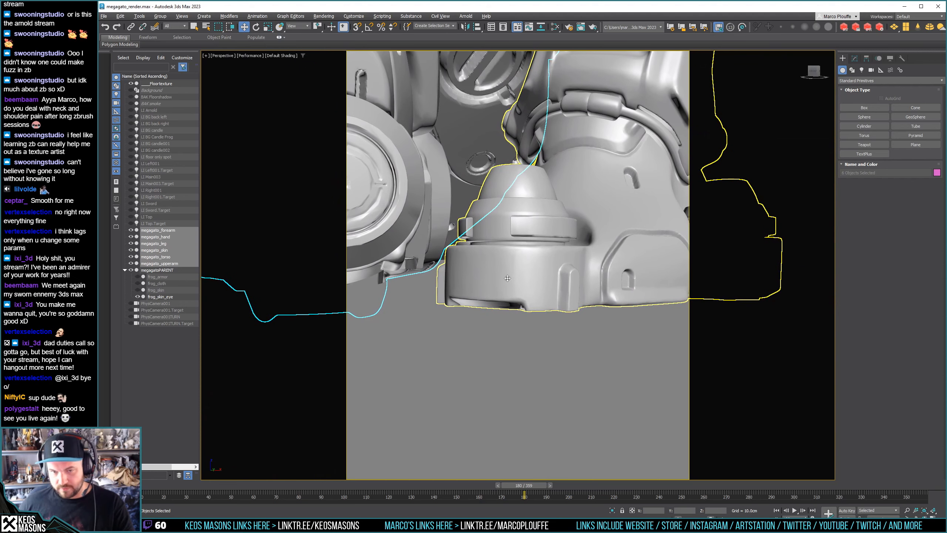
Identify the white box under the model and the frog_skin_eye spheres beside the head, and hide the spheres
scroll(507, 234, up, 5)
middle_drag(578, 236, 517, 225)
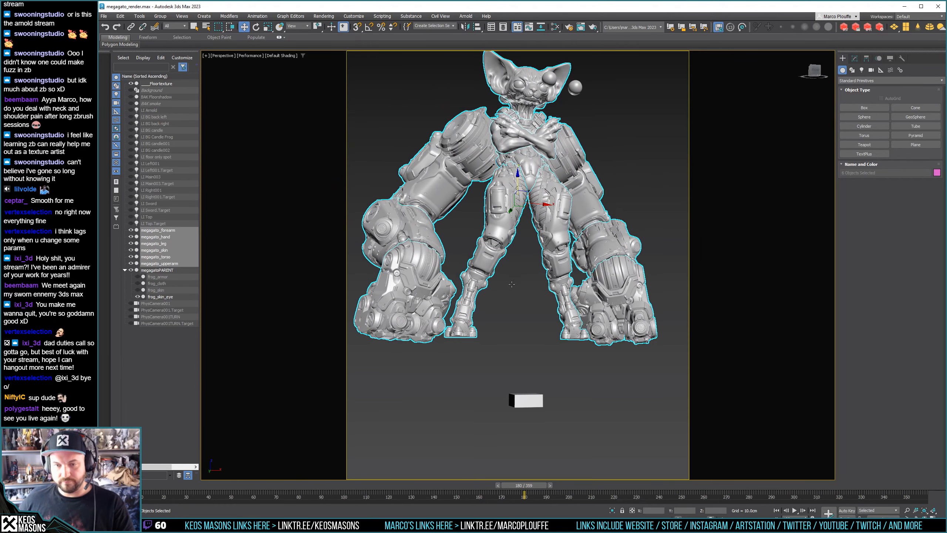
click(525, 399)
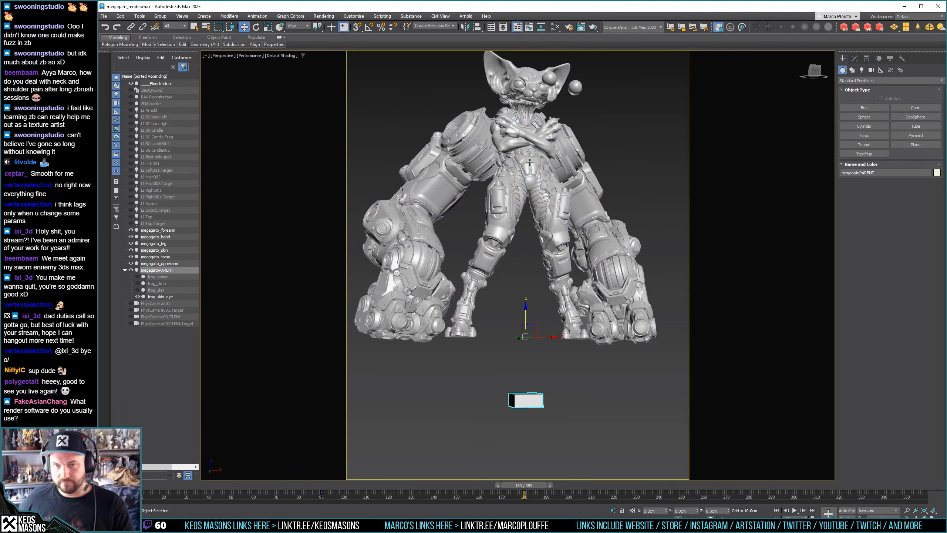
click(577, 86)
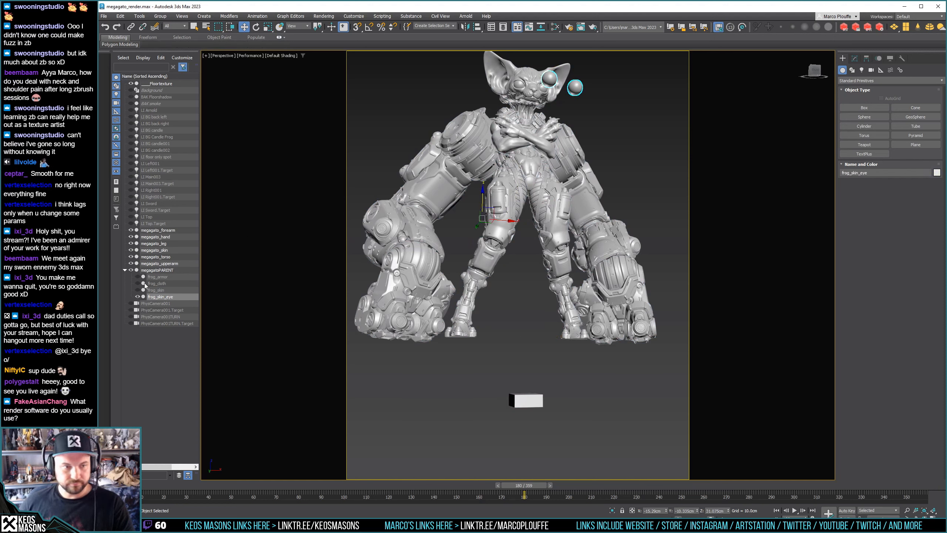
Link the six megagato parts, from megagato_forearm to megagato_upperarm, to megagatoPARENT as its children
click(160, 264)
shift+click(158, 230)
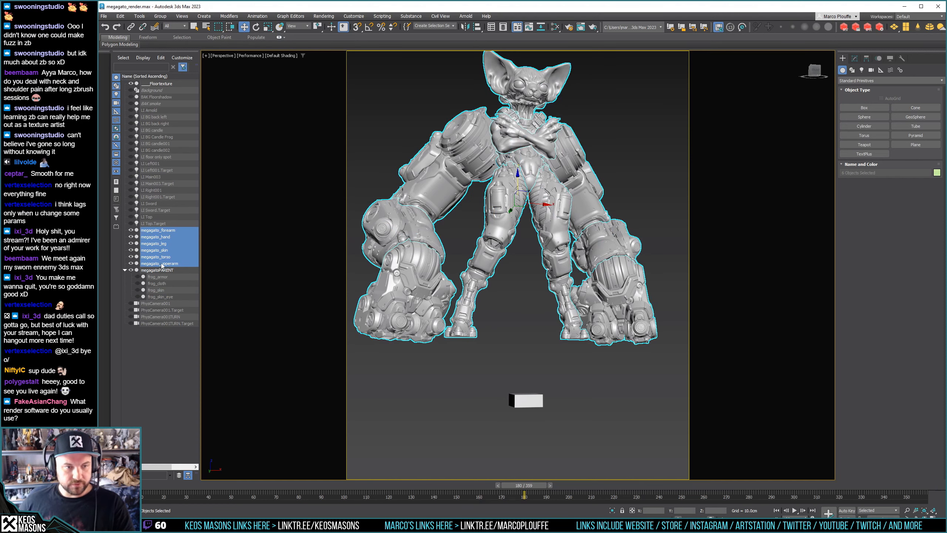
drag(160, 263, 158, 273)
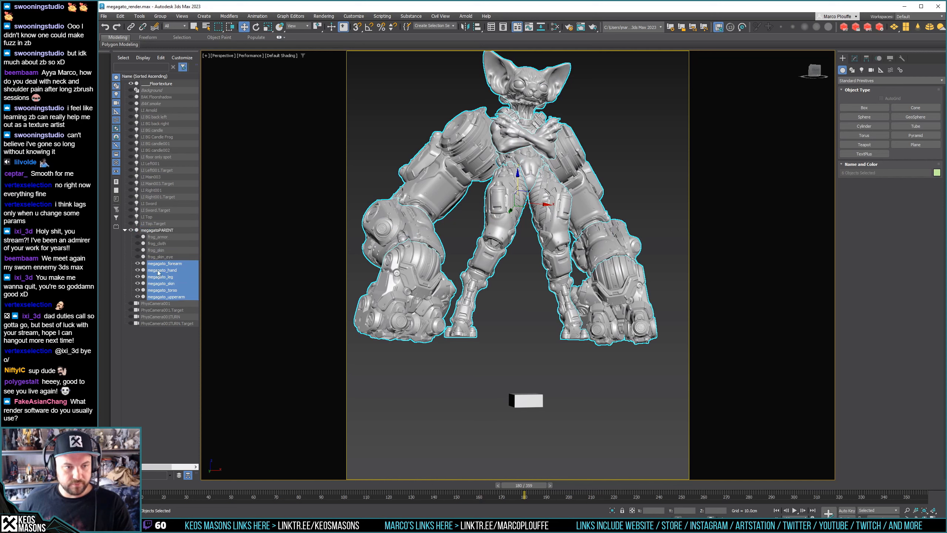
click(529, 351)
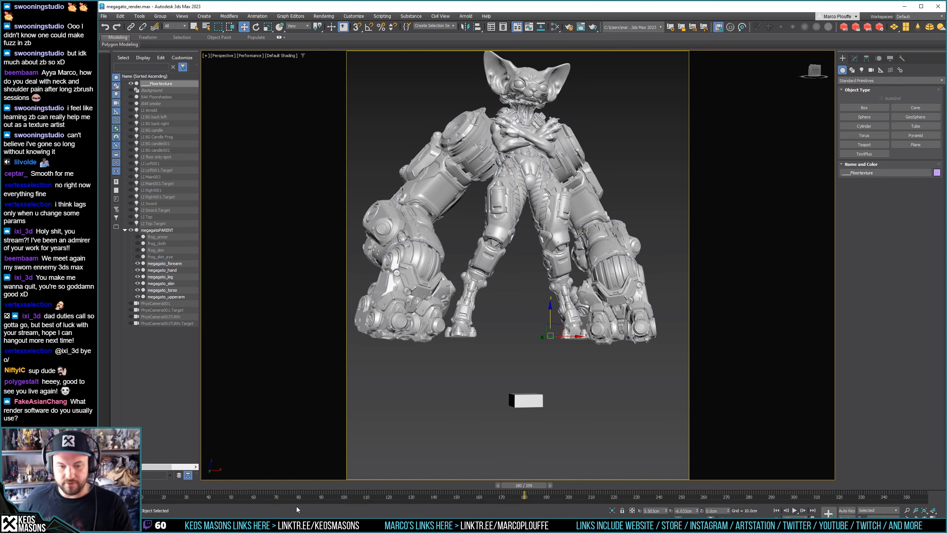
Check the linked model against the floor and timeline, and undo the linking of the six parts to megagatoPARENT
drag(532, 487, 532, 463)
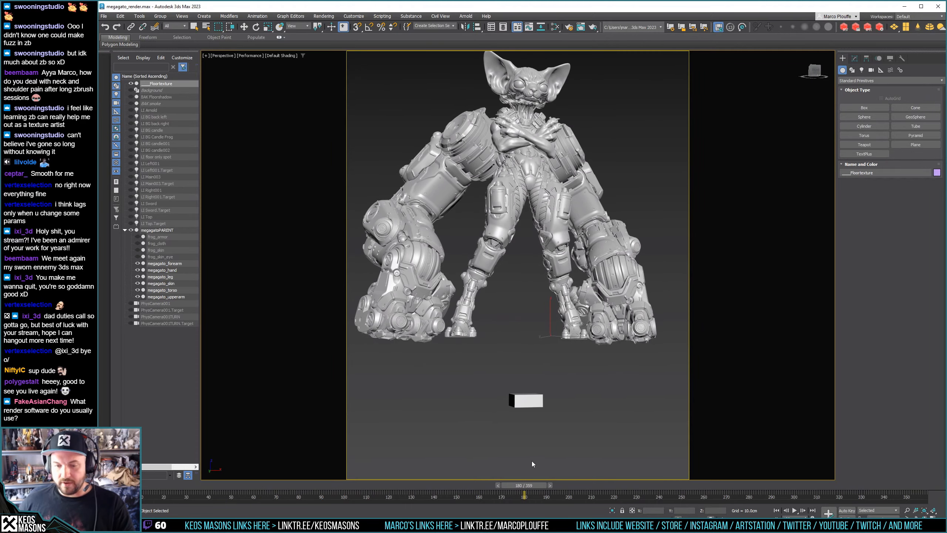
key(w)
middle_drag(532, 461, 491, 310)
scroll(475, 412, up, 3)
scroll(475, 412, down, 5)
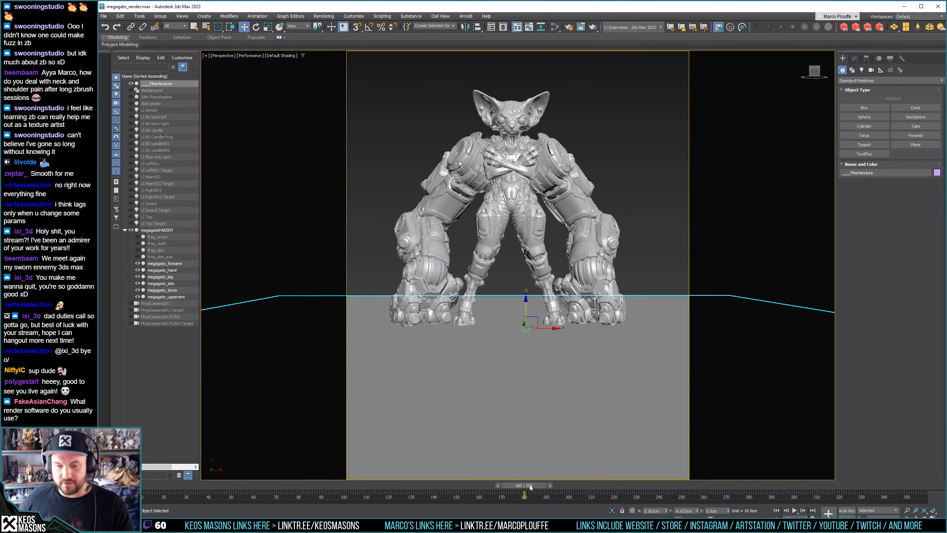
drag(524, 485, 530, 510)
key(w)
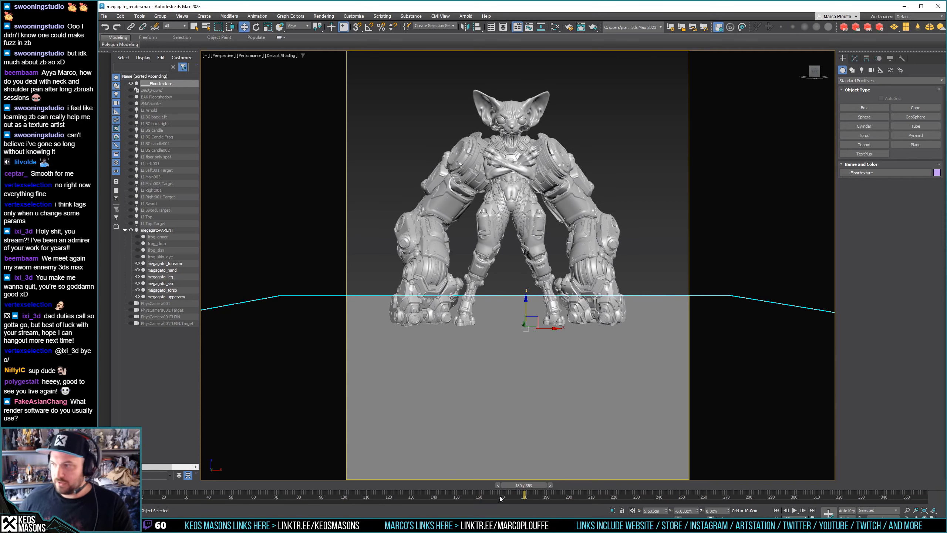
key(ctrl+z)
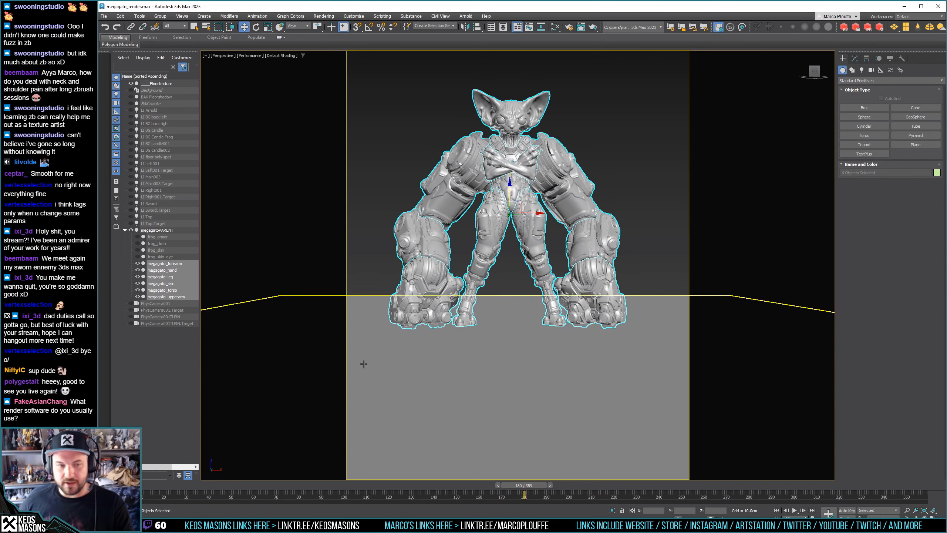
key(ctrl+z)
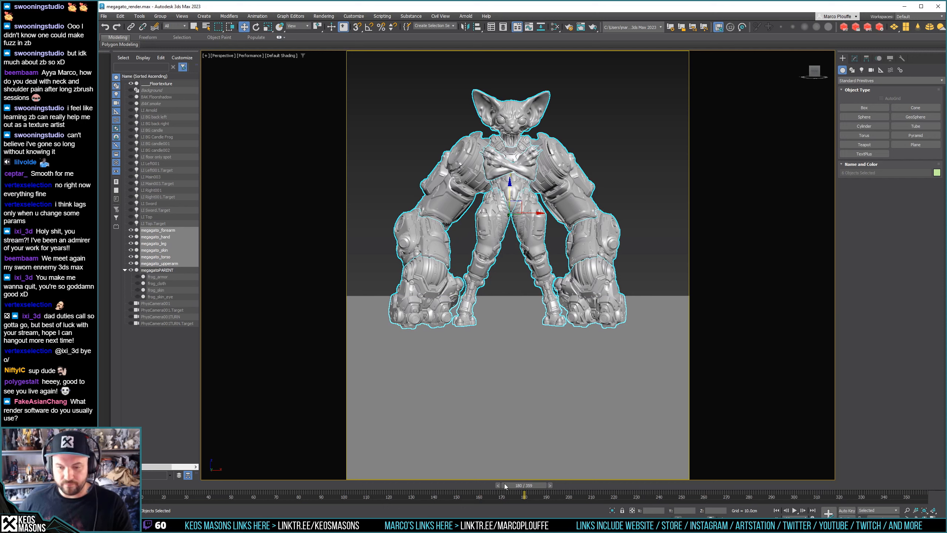
Go to frame 90 and make the six selected megagato parts children of megagatoPARENT
drag(527, 487, 406, 485)
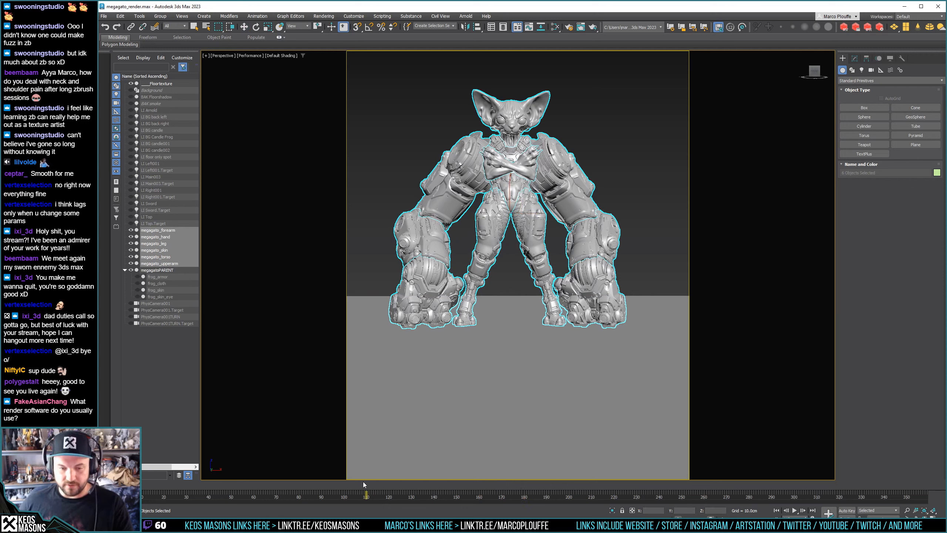
key(w)
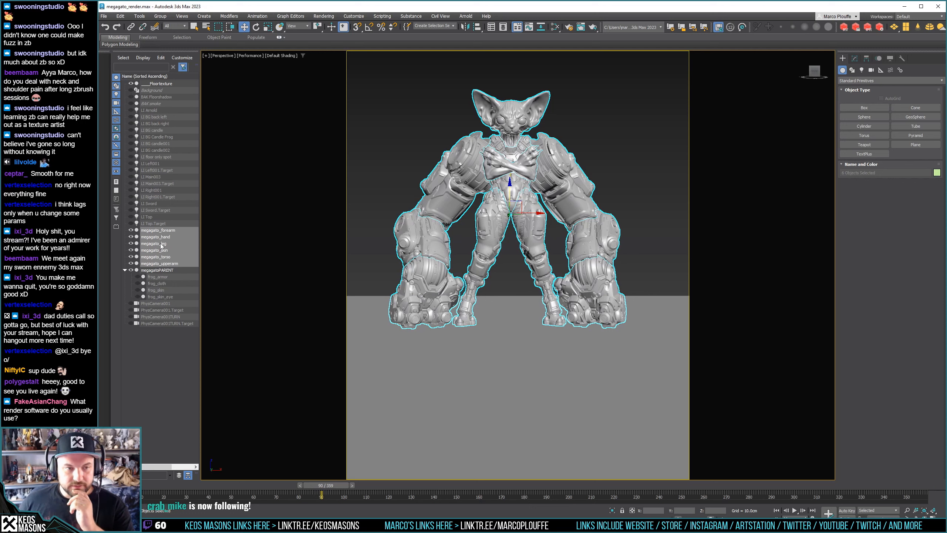
drag(159, 236, 156, 272)
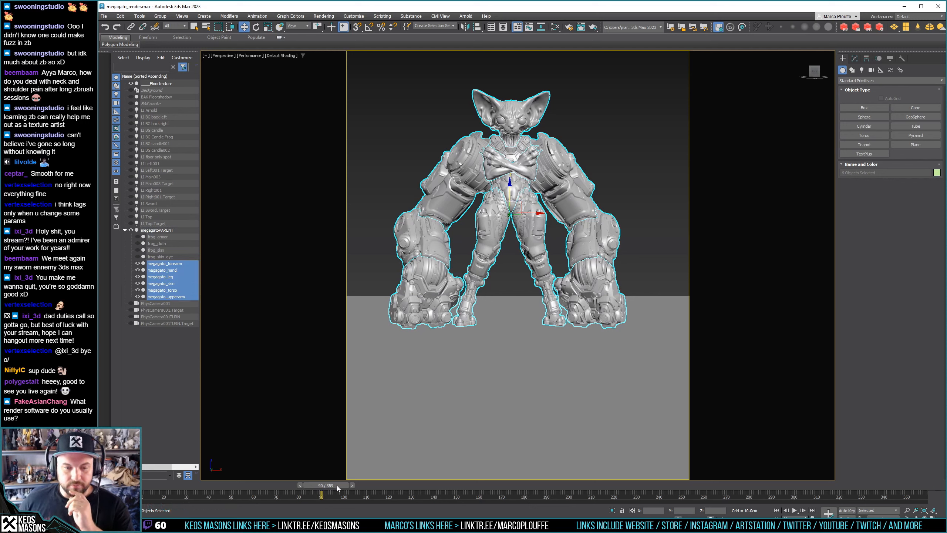
Scrub the animation away from frame 90 and back to check how the model turns with megagatoPARENT
drag(338, 487, 299, 486)
key(w)
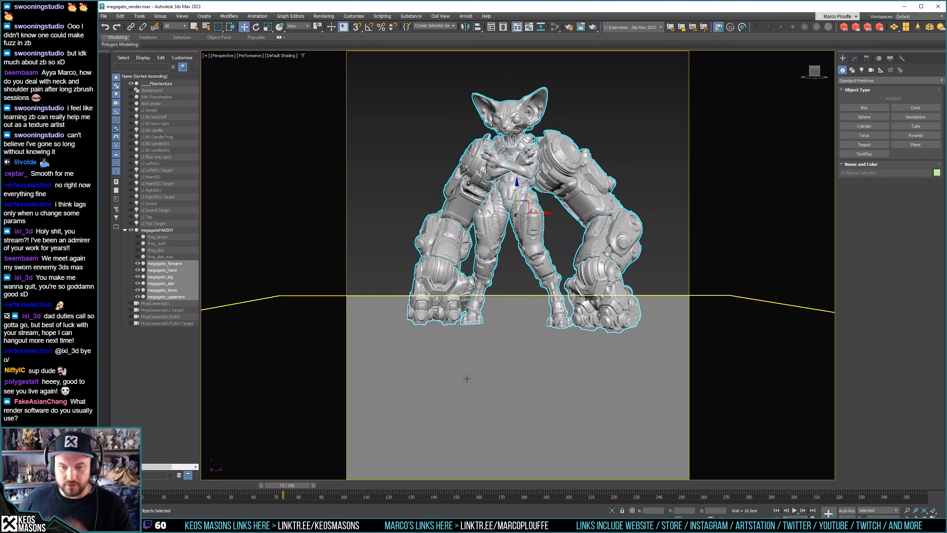
alt+middle_drag(480, 384, 483, 380)
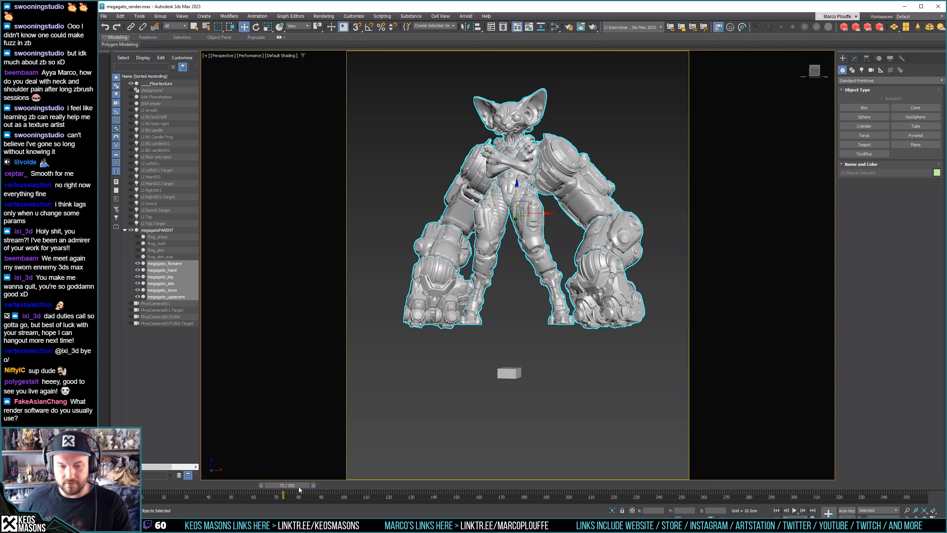
drag(299, 490, 337, 488)
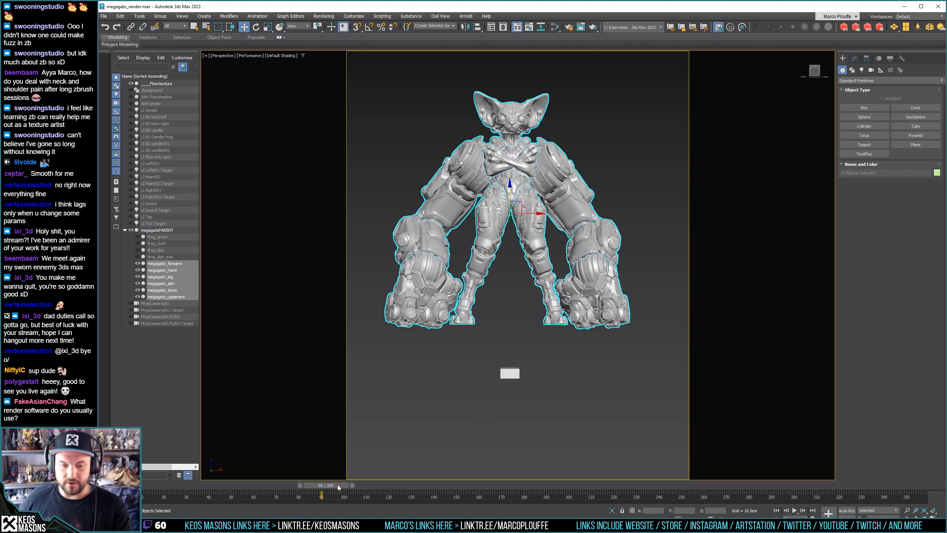
mouse_move(337, 484)
mouse_down()
mouse_move(166, 482)
mouse_move(911, 482)
mouse_move(147, 484)
mouse_move(808, 479)
mouse_move(925, 455)
mouse_move(496, 467)
mouse_move(364, 457)
mouse_move(438, 472)
mouse_move(337, 476)
mouse_up()
key(w)
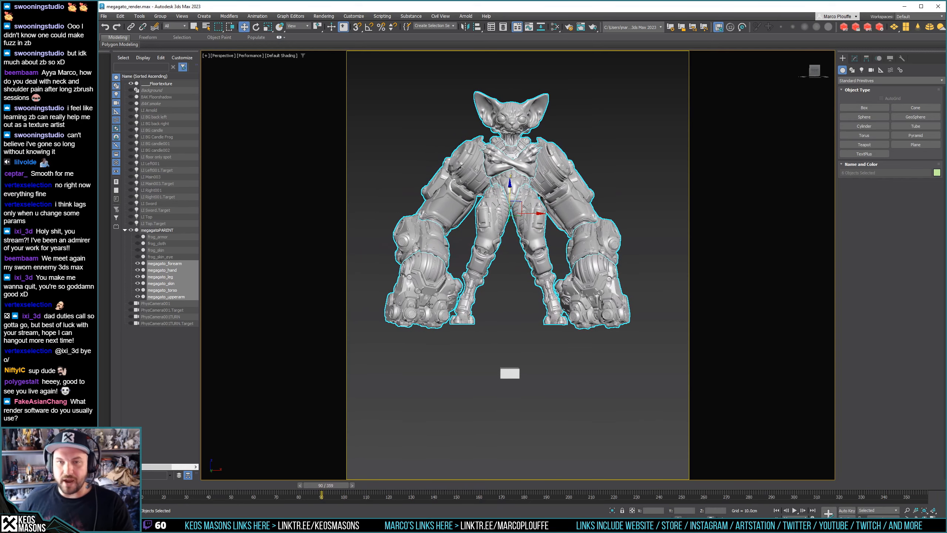
Open the Arnold render setup, set the output size to 16 by 9 and lock the image aspect
scroll(467, 274, up, 4)
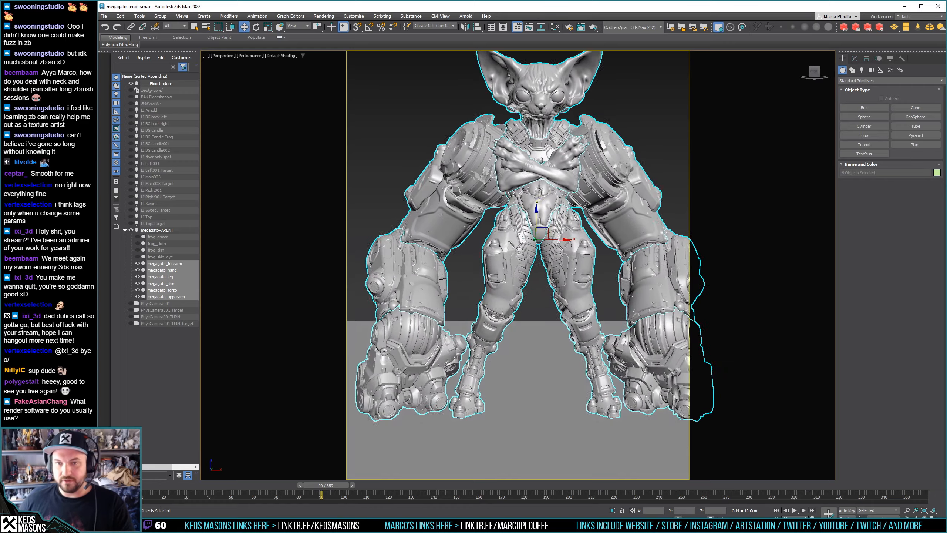
scroll(483, 311, down, 1)
mouse_move(483, 311)
alt+middle_down()
mouse_move(488, 301)
mouse_move(495, 320)
alt+middle_up()
scroll(491, 301, up, 2)
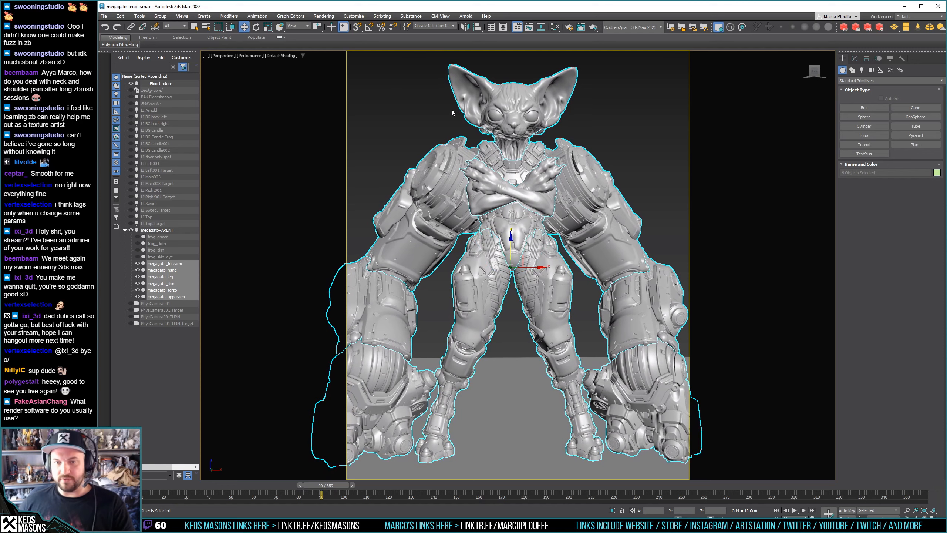
alt+middle_drag(527, 244, 529, 237)
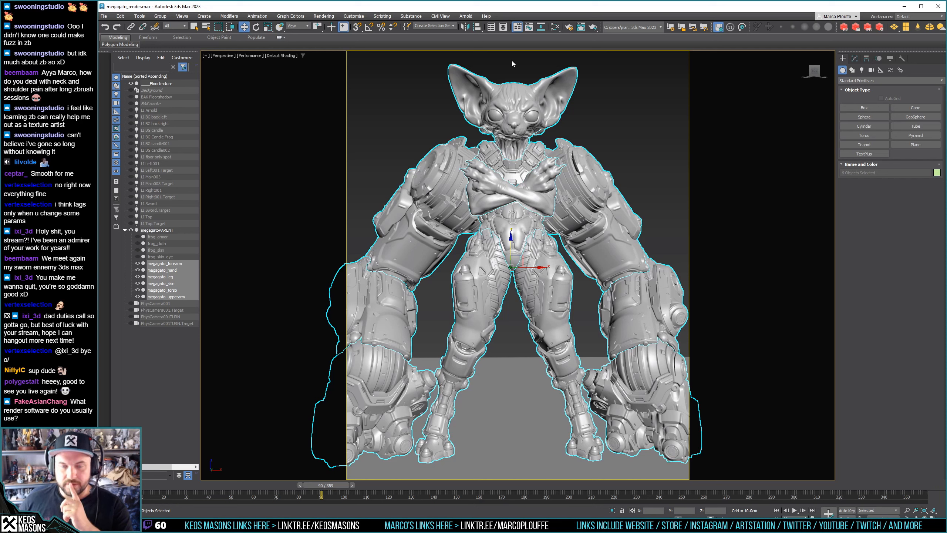
click(445, 17)
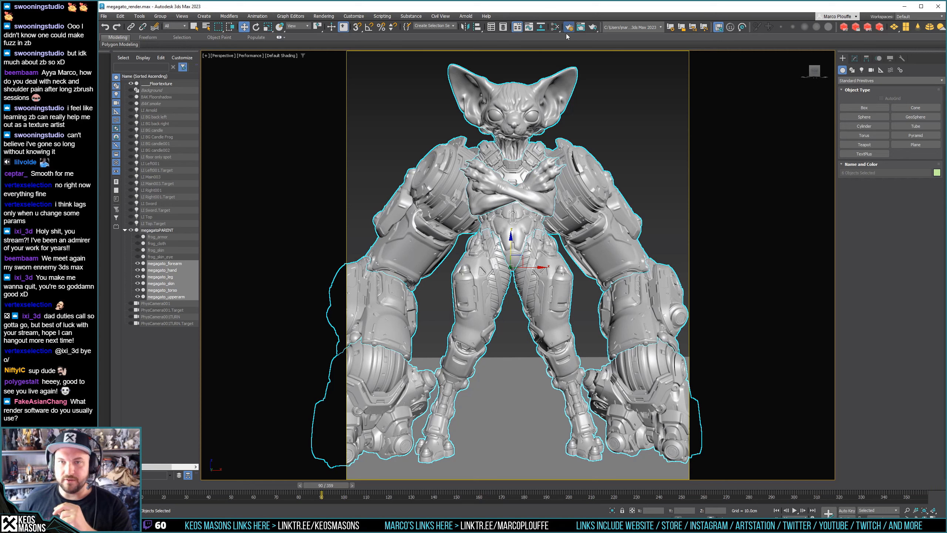
key(F10)
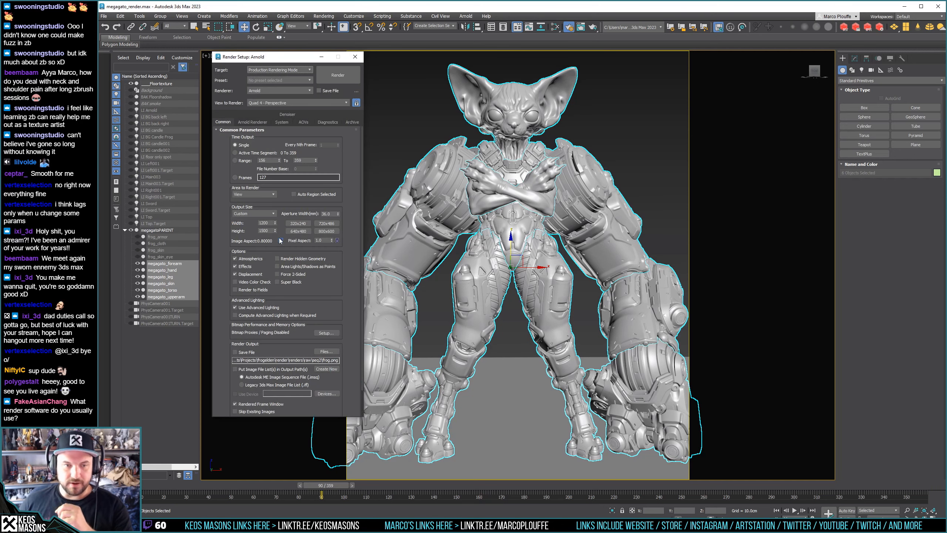
double_click(269, 223)
text(16)
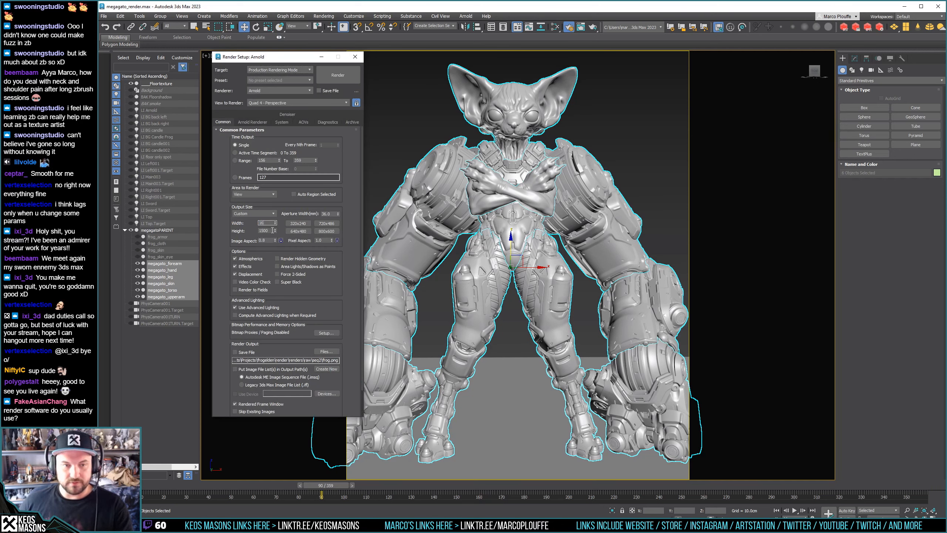
key(Tab)
text(9)
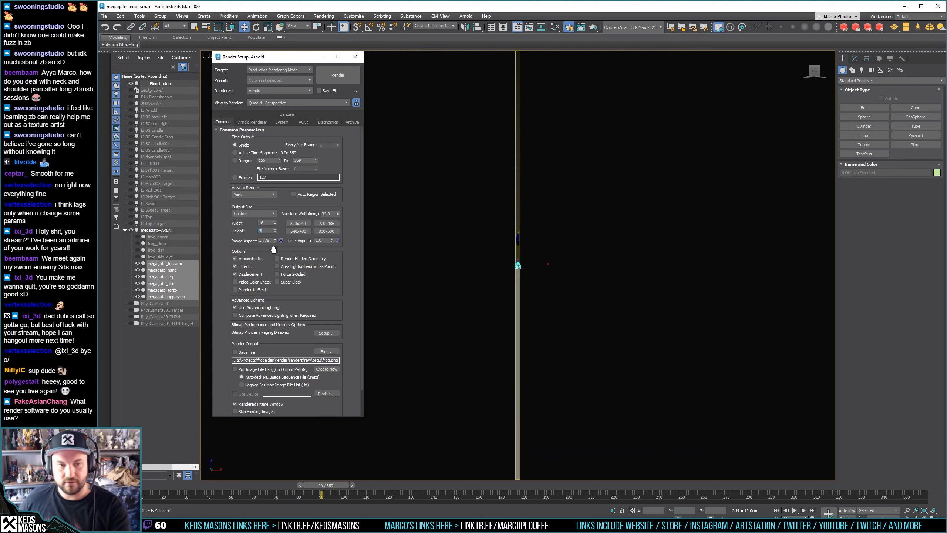
key(Return)
click(281, 240)
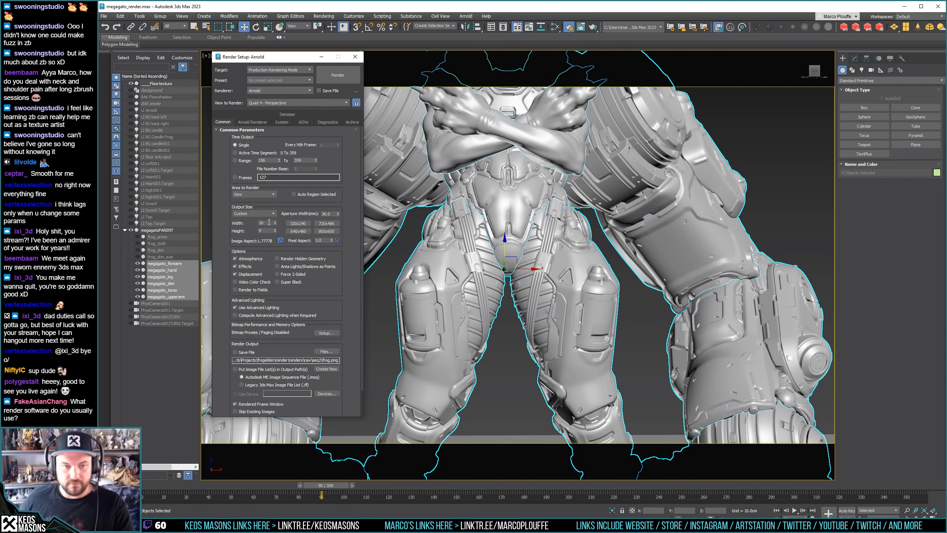
Set the render output width to 1600 with the aspect locked, and close the render setup
double_click(270, 223)
text(1600)
key(Return)
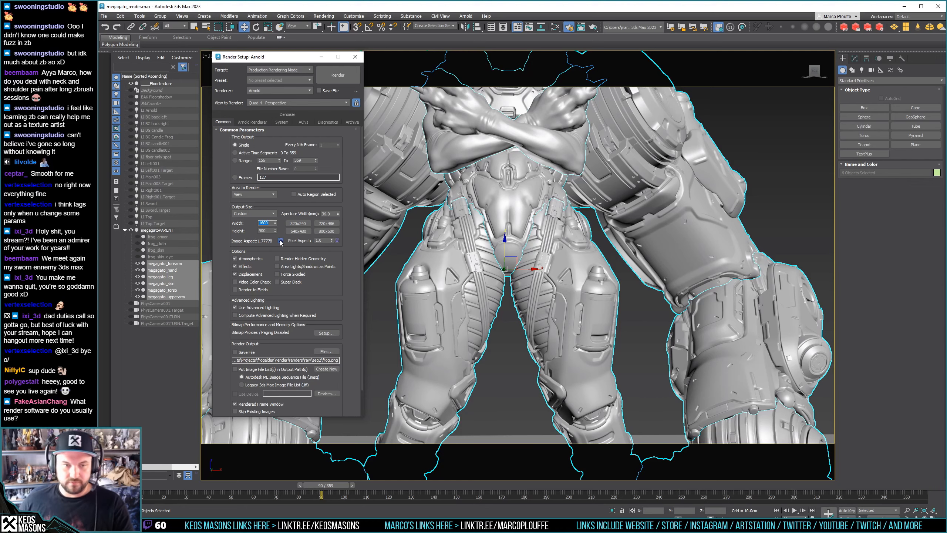
click(355, 56)
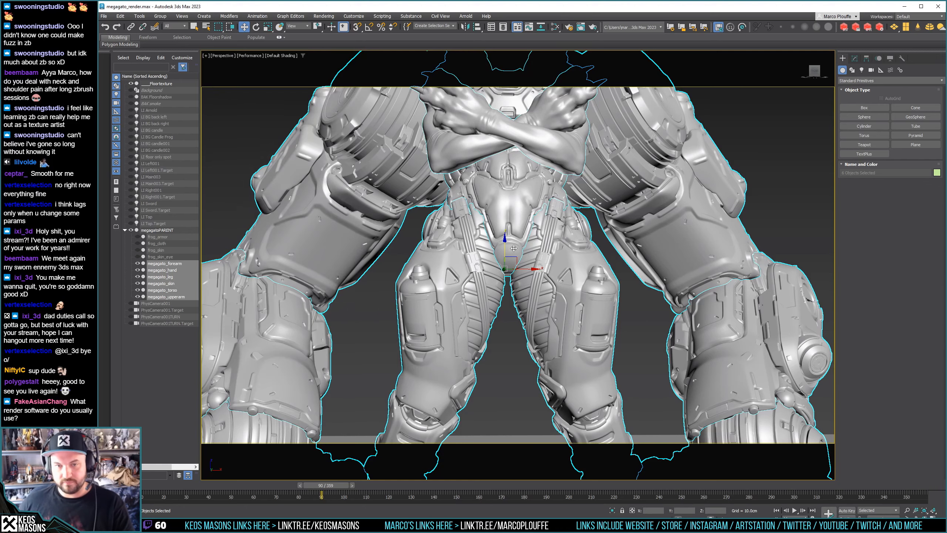
Select PhysCamera001, look through it in the perspective viewport and switch to the four-viewport layout
scroll(514, 249, down, 10)
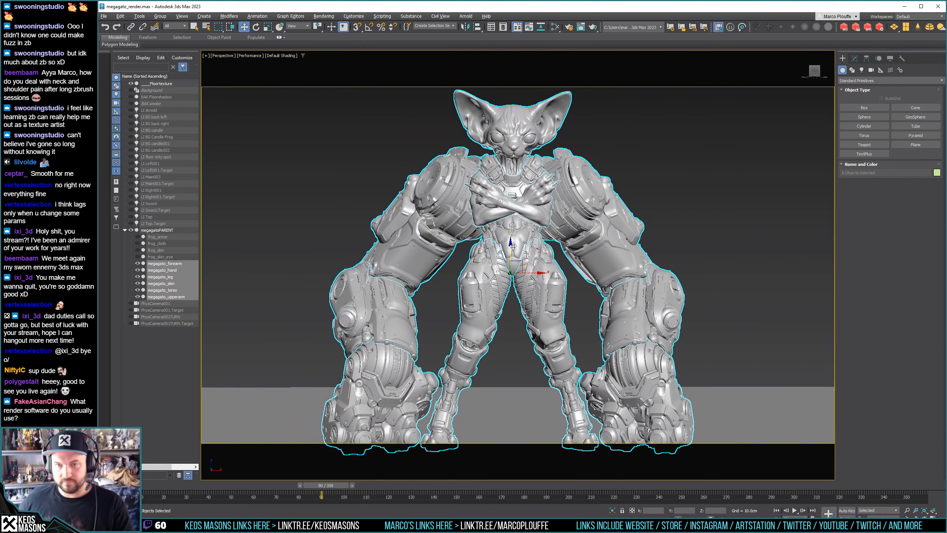
mouse_move(513, 246)
alt+middle_down()
mouse_move(504, 251)
mouse_move(502, 188)
mouse_move(489, 188)
mouse_move(508, 215)
mouse_move(512, 249)
mouse_move(529, 267)
alt+middle_up()
scroll(508, 249, down, 1)
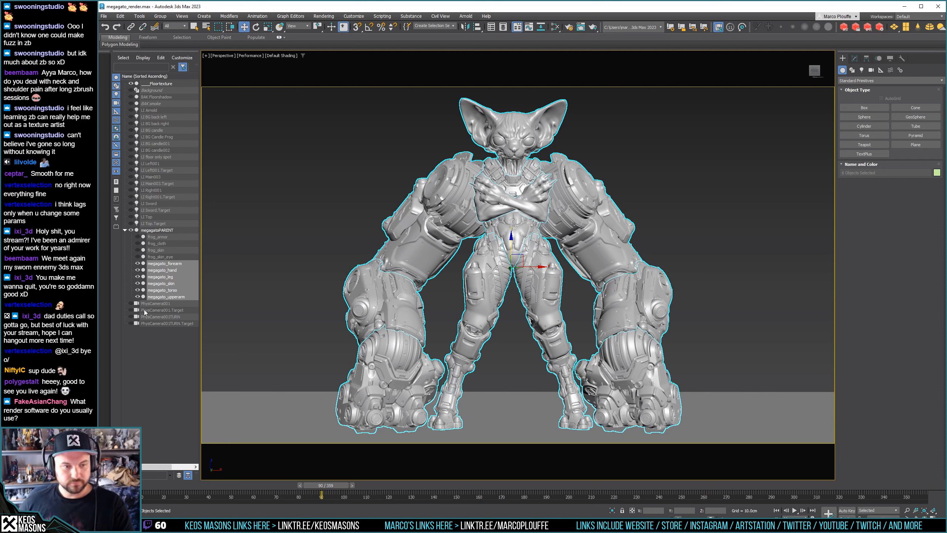
click(151, 303)
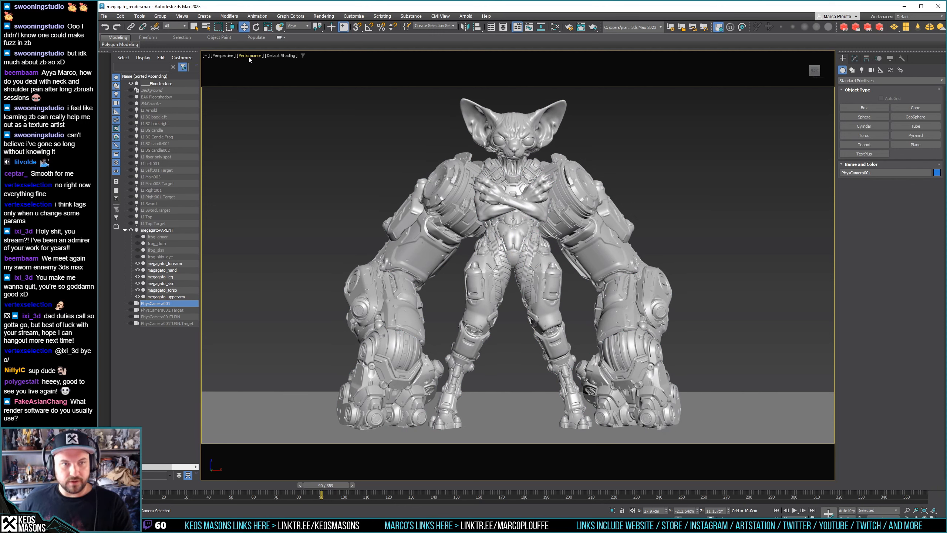
click(228, 55)
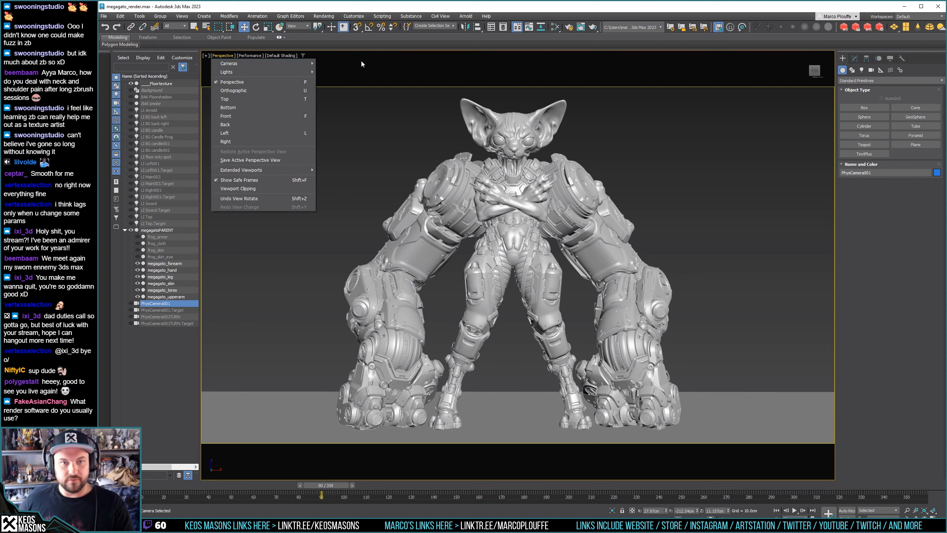
click(361, 64)
click(221, 56)
mouse_move(232, 63)
click(340, 64)
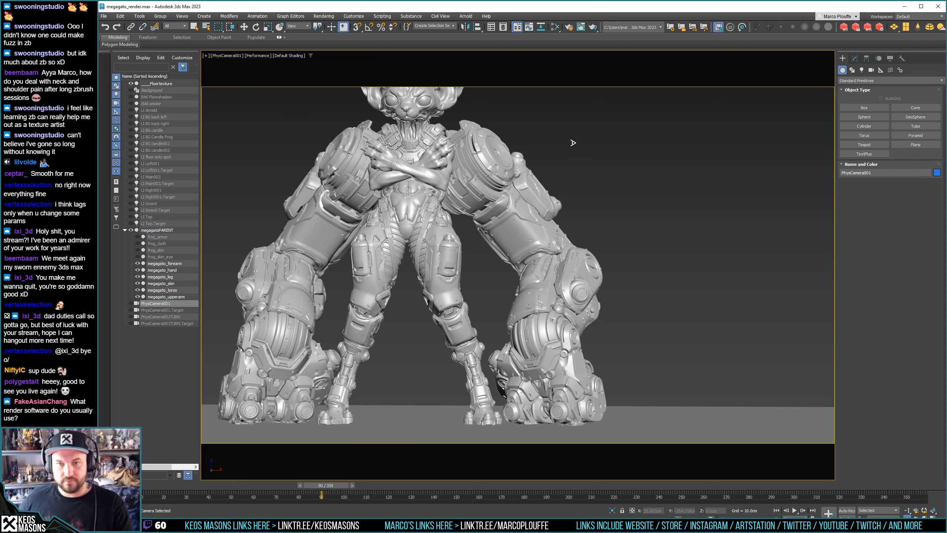
key(w)
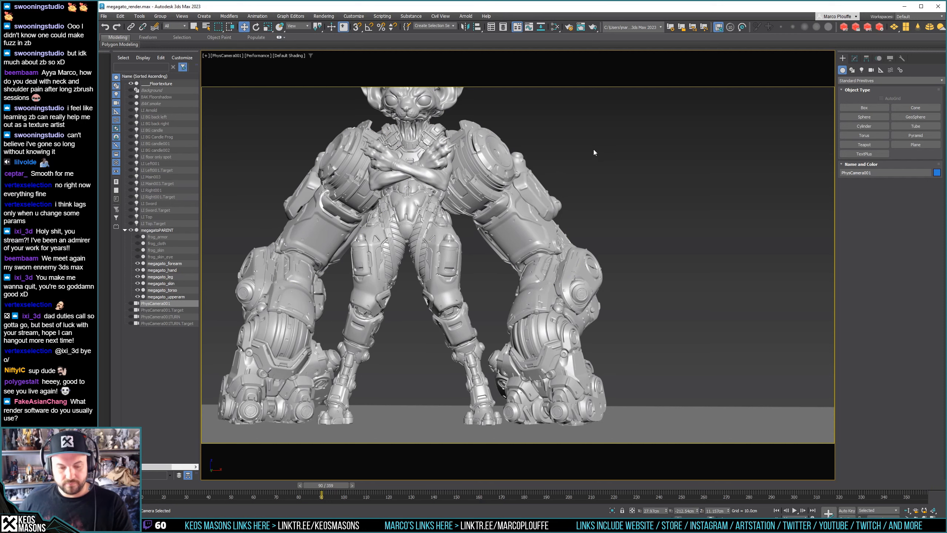
key(alt+w)
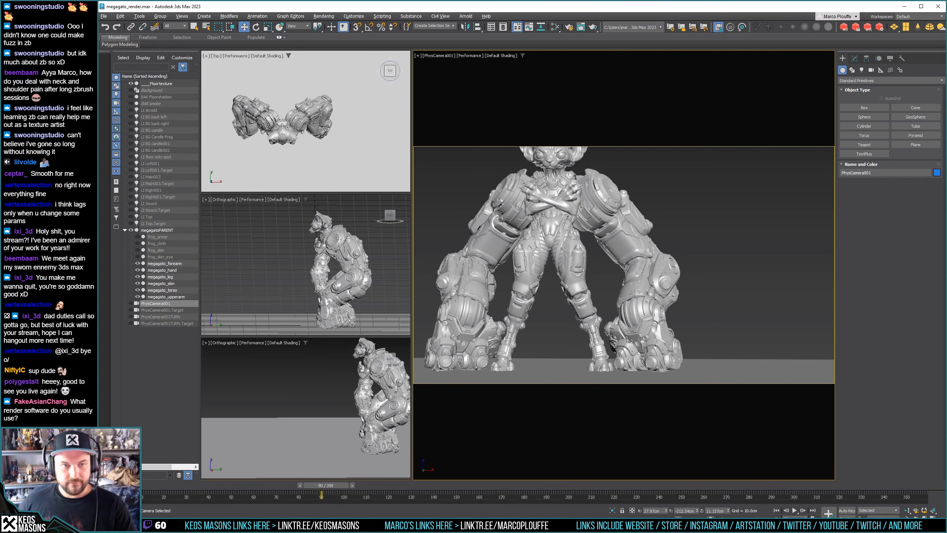
Unhide PhysCamera001 and reset its target's X and Y positions to 0
scroll(317, 123, down, 3)
scroll(317, 123, down, 2)
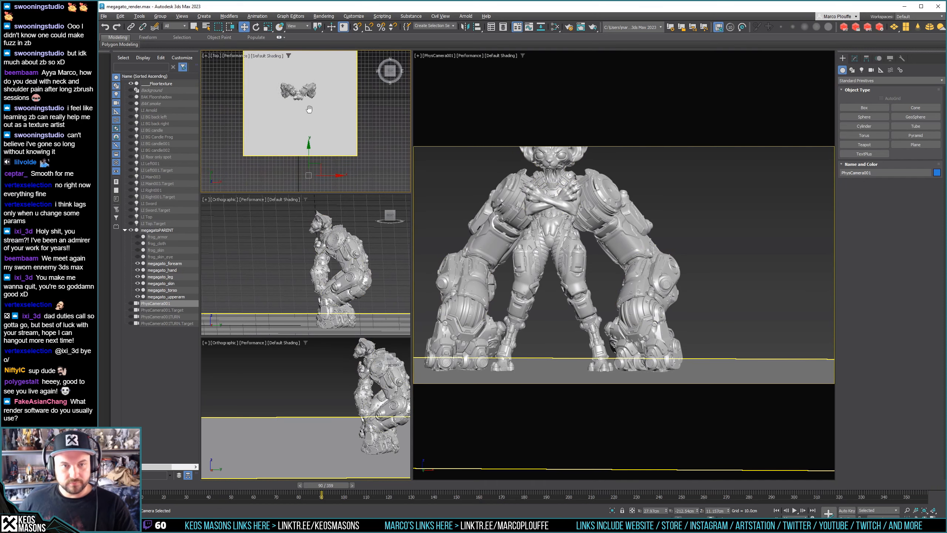
click(130, 303)
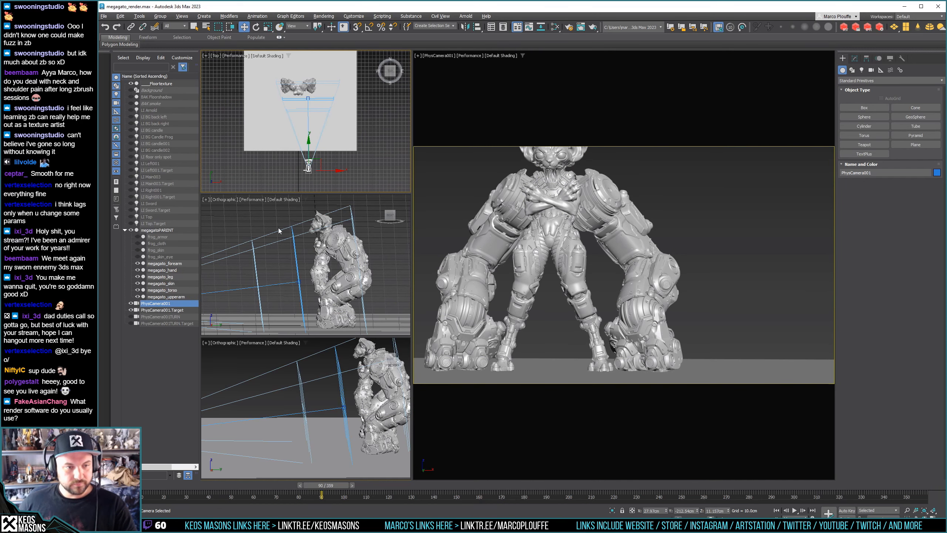
click(309, 98)
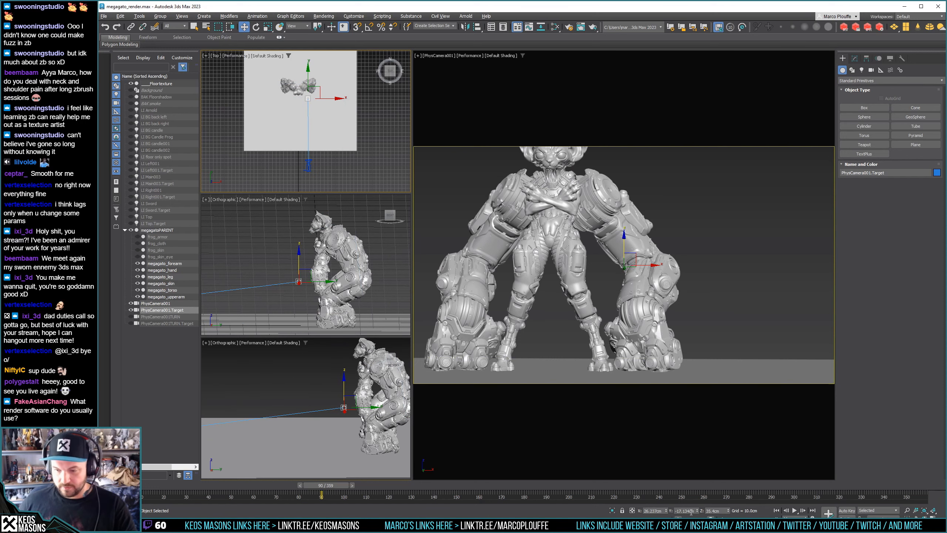
right_click(667, 511)
right_click(698, 511)
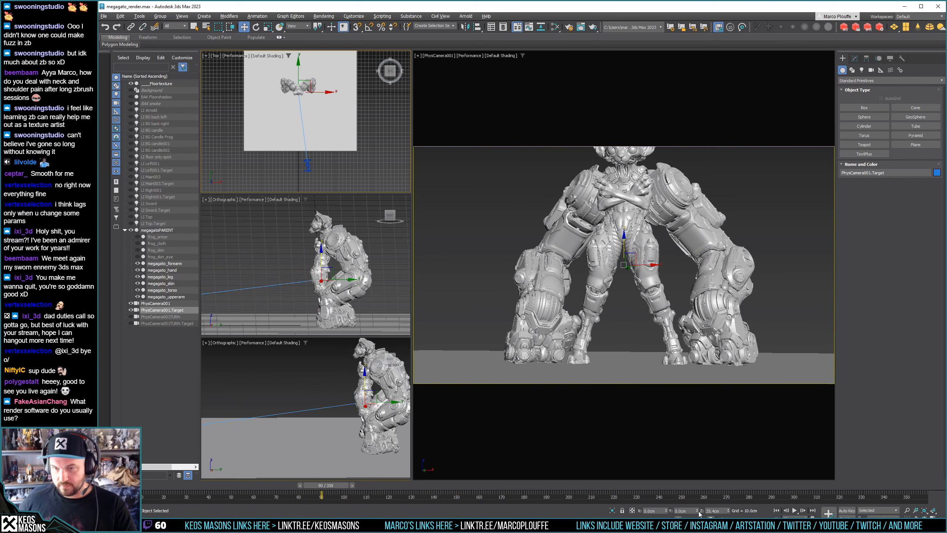
Select PhysCamera001 and reset its X and Z positions to 0, undoing the reset of its Y position
click(308, 166)
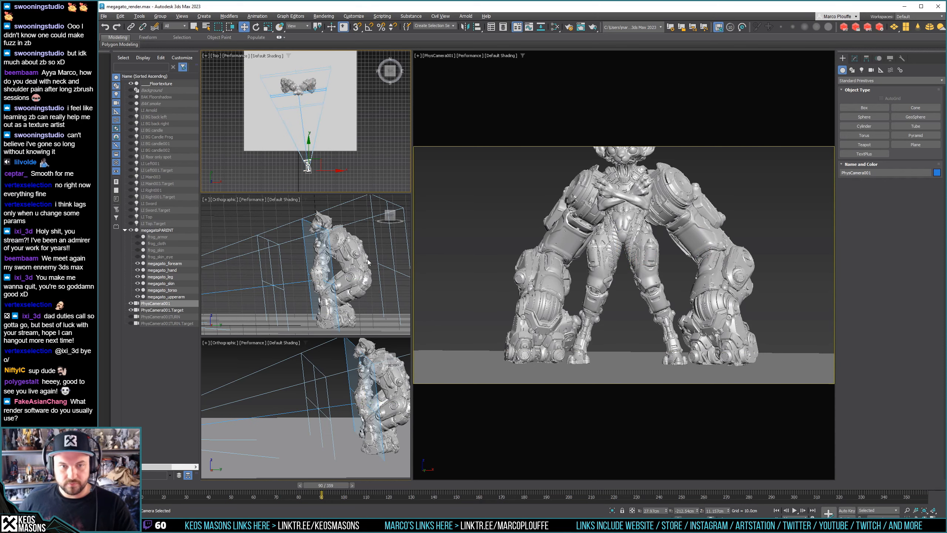
right_click(666, 510)
right_click(697, 510)
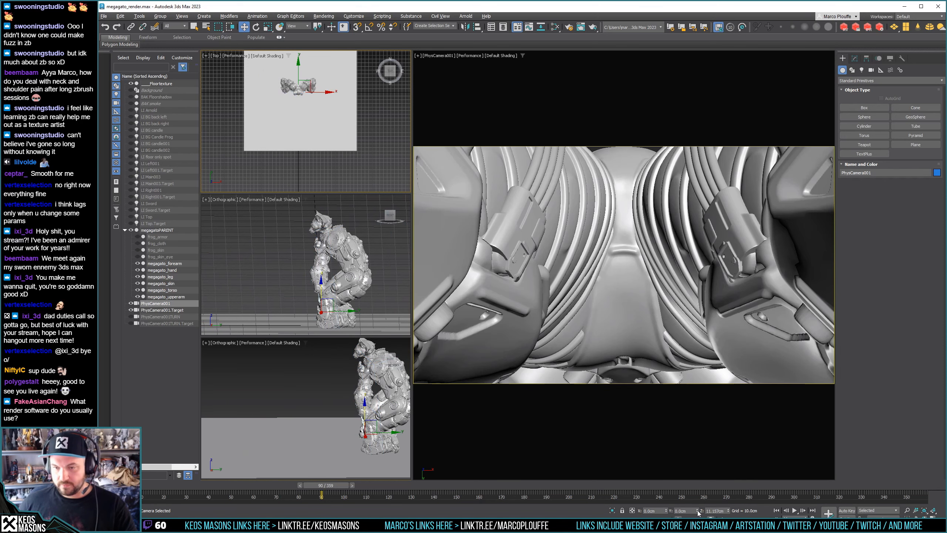
key(ctrl+z)
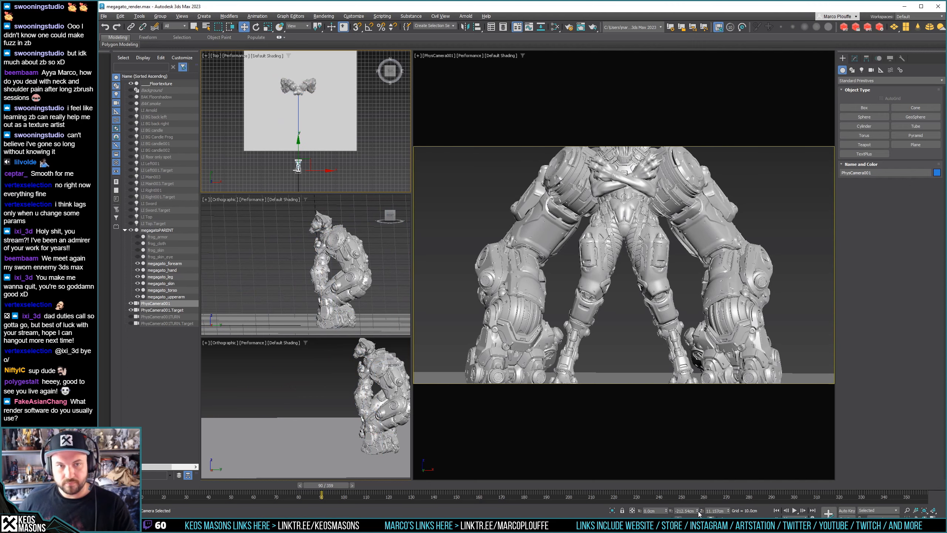
right_click(728, 511)
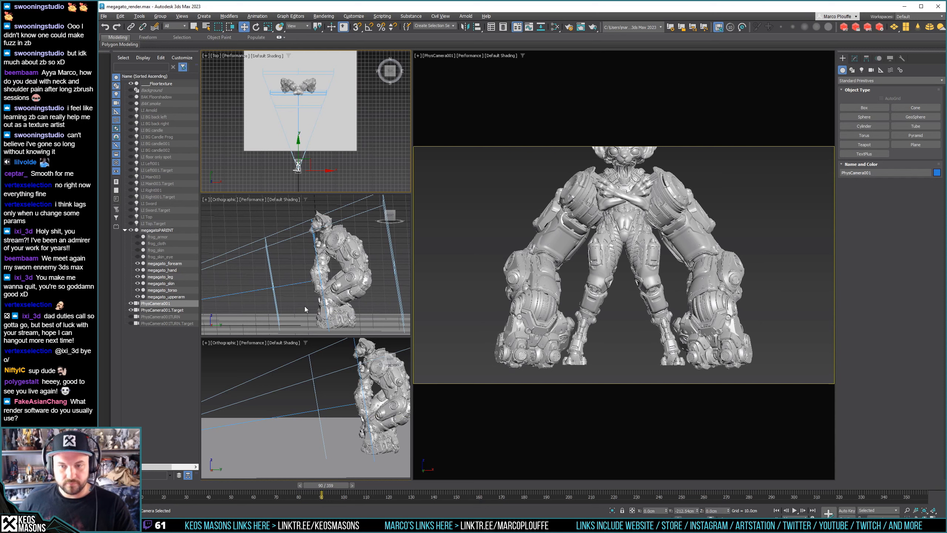
Move PhysCamera001 to Z about 7.8 cm and Y about -235 cm, and raise its target to Z about 43.4 cm
scroll(318, 358, down, 5)
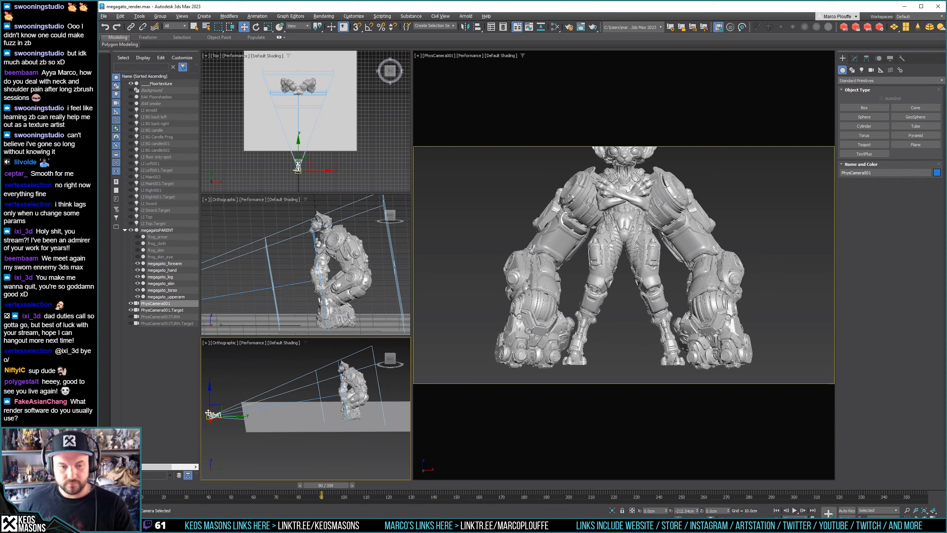
drag(209, 385, 211, 380)
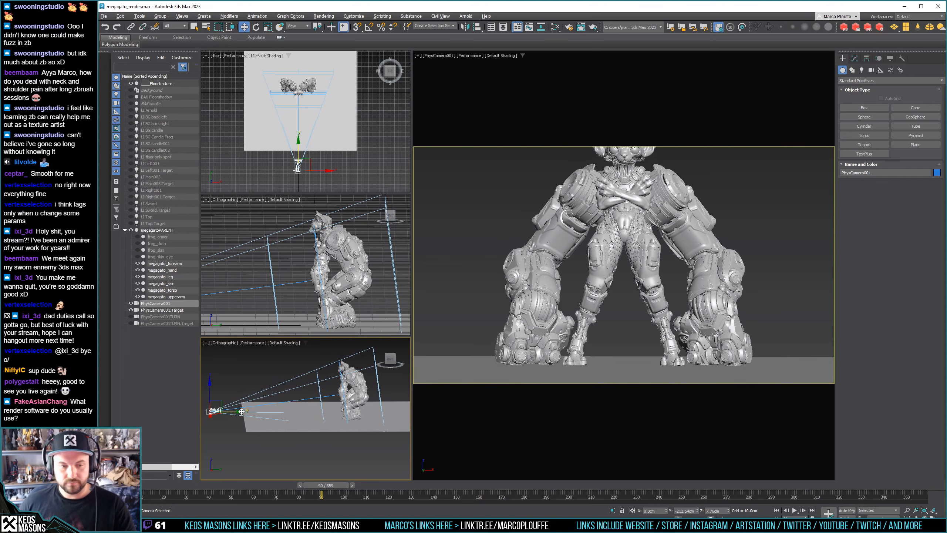
drag(239, 411, 293, 305)
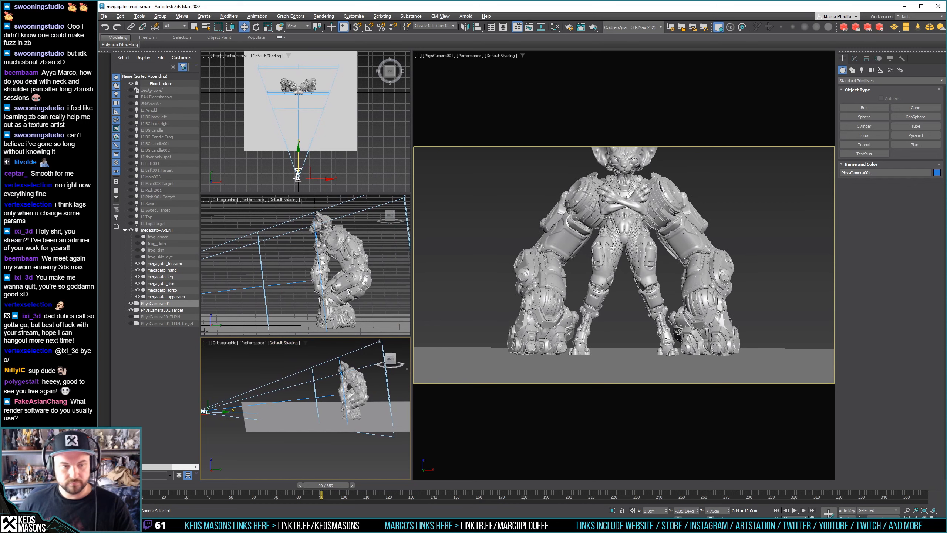
click(163, 310)
drag(323, 252, 323, 241)
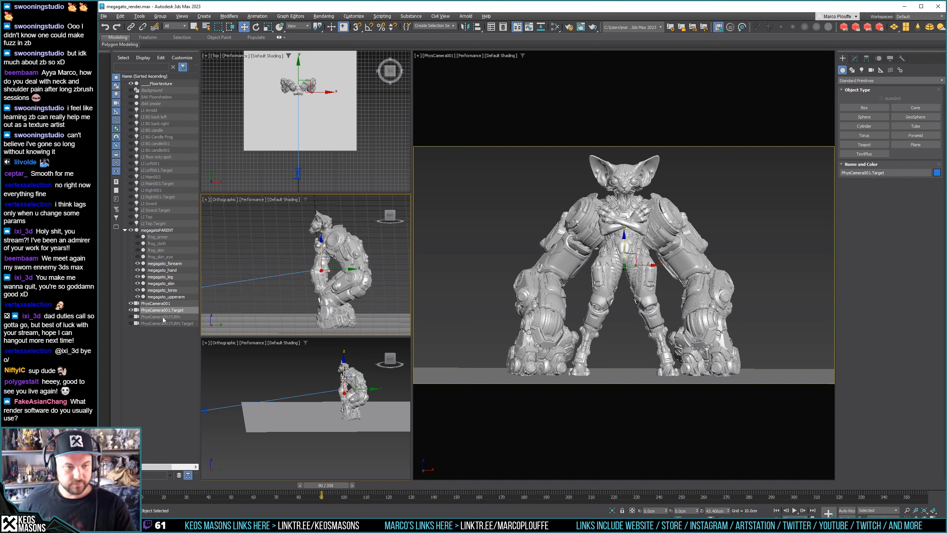
Check the view through PhysCamera001TURN, and delete that camera together with its target
click(452, 56)
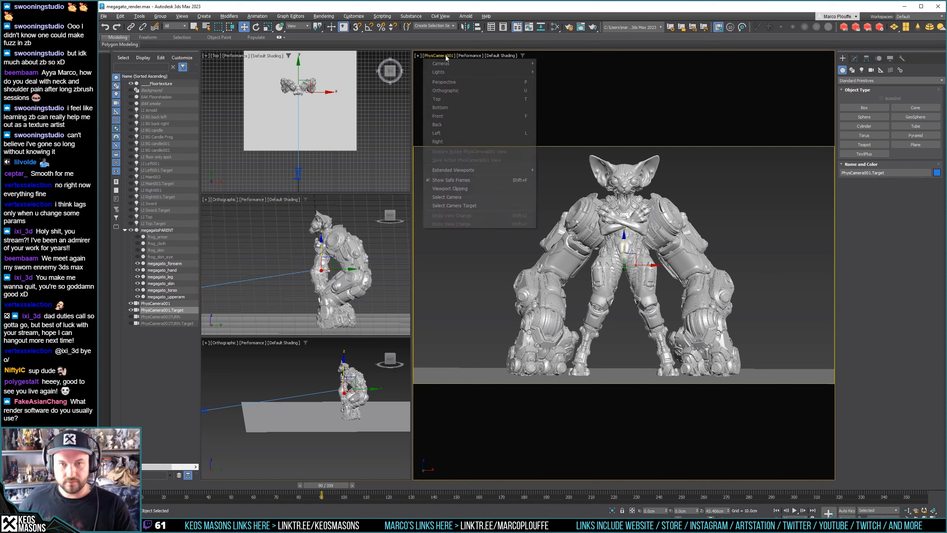
mouse_move(522, 64)
click(570, 73)
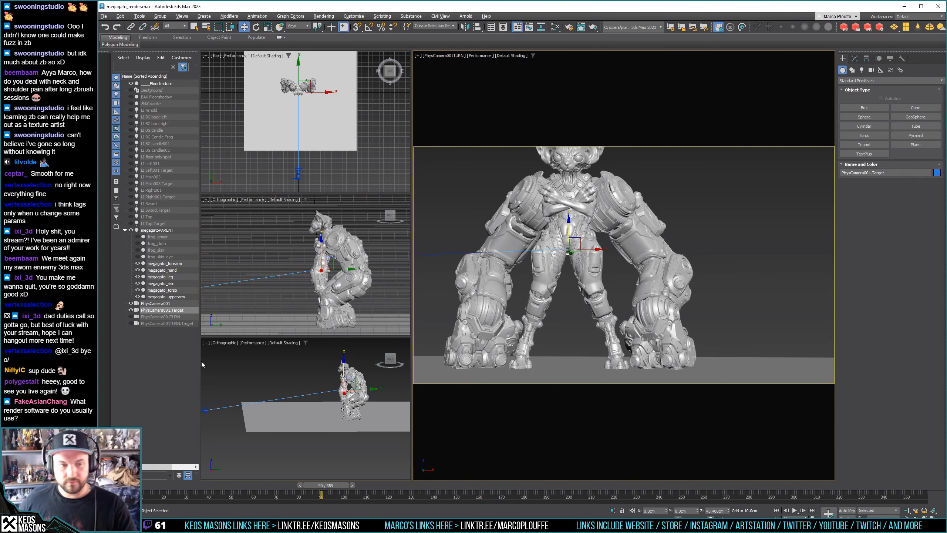
click(175, 323)
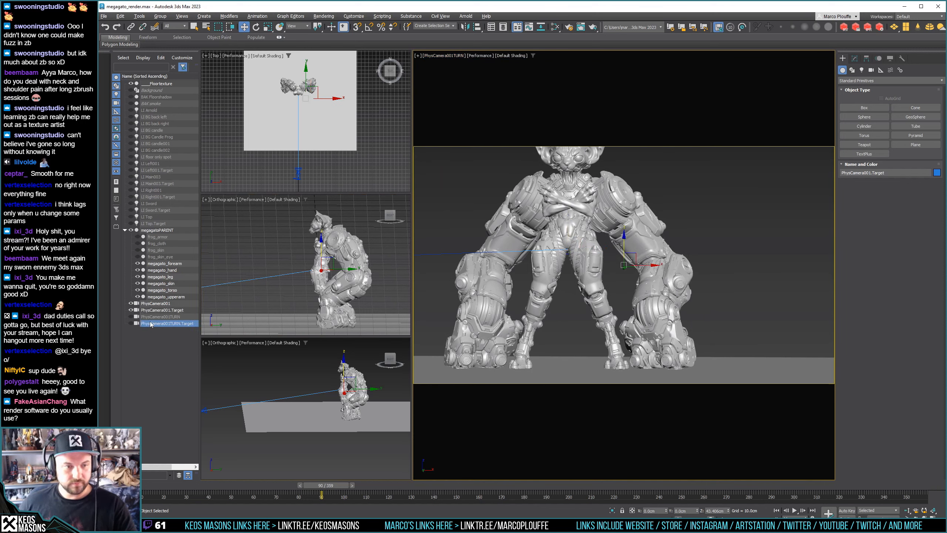
ctrl+click(176, 316)
key(Delete)
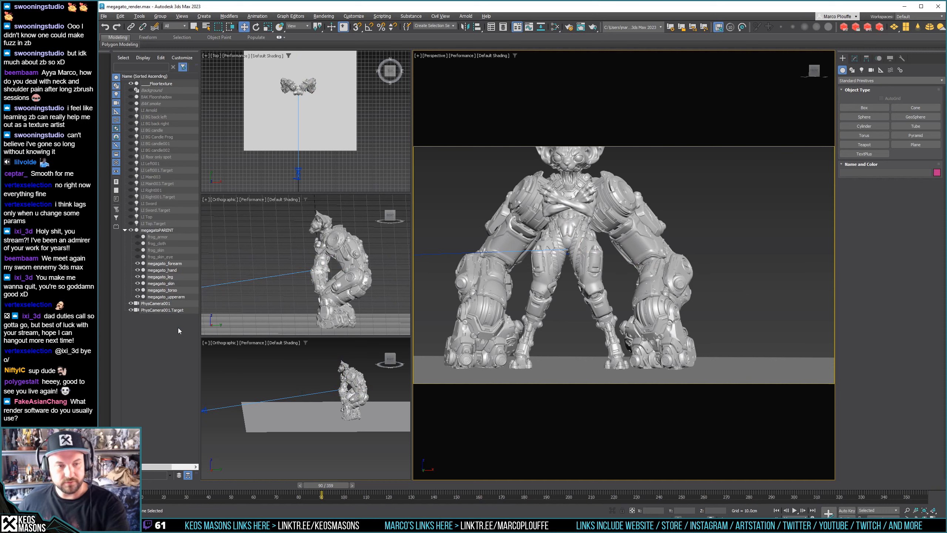
Look through PhysCamera001 in the perspective viewport and maximize that viewport
click(164, 303)
click(441, 57)
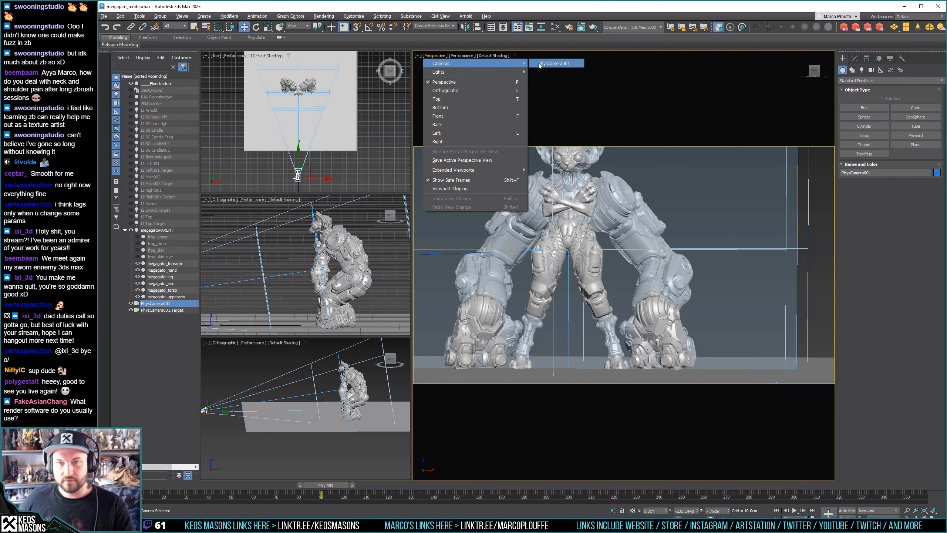
click(556, 64)
click(574, 91)
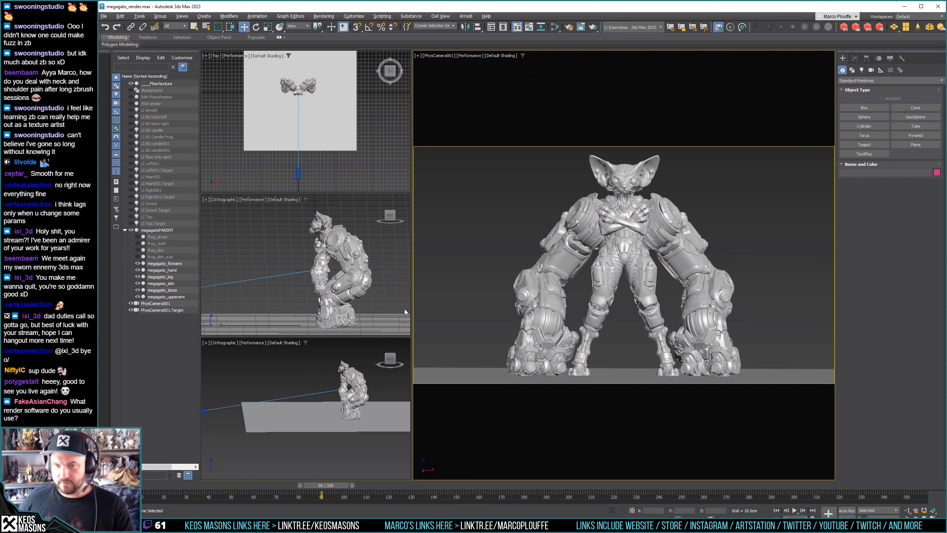
click(163, 303)
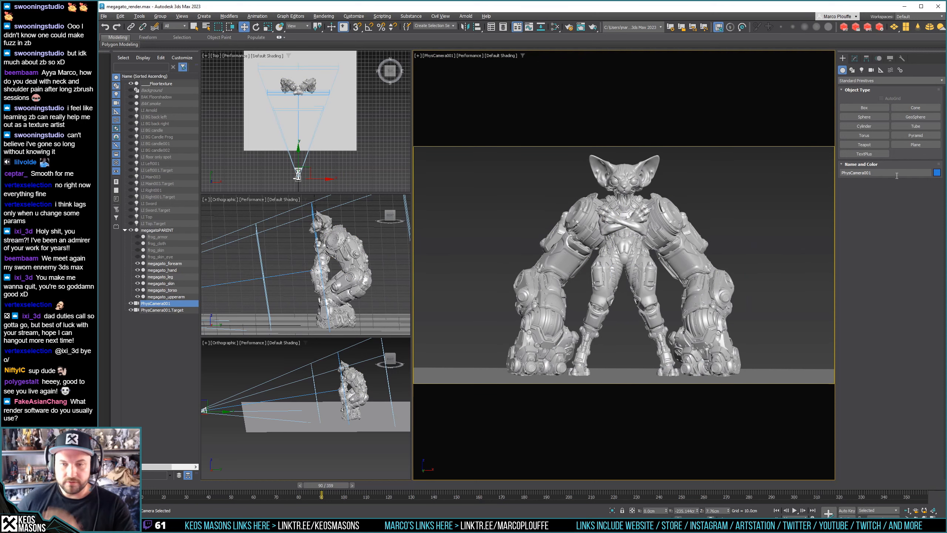
click(536, 187)
key(alt+w)
Select PhysCamera001 and set its film sensor width to 50 mm
click(151, 304)
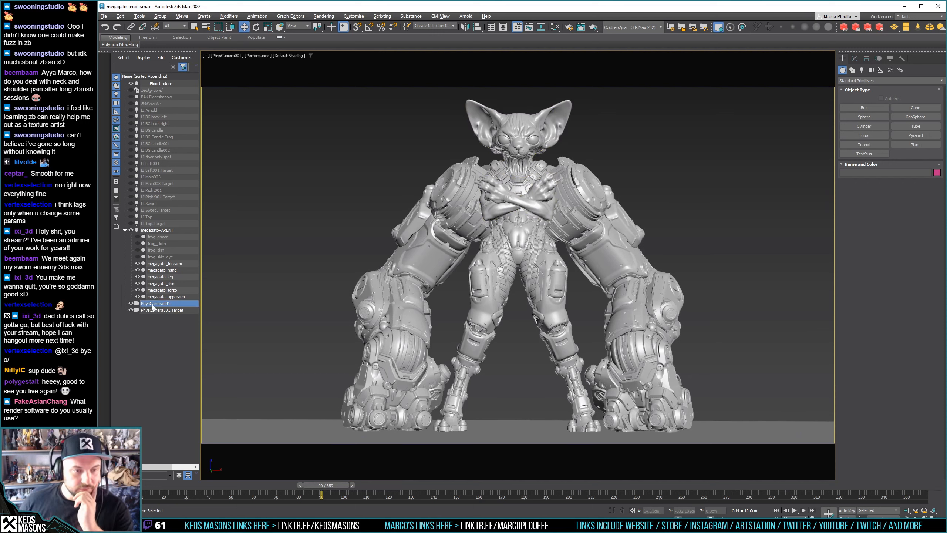
click(855, 59)
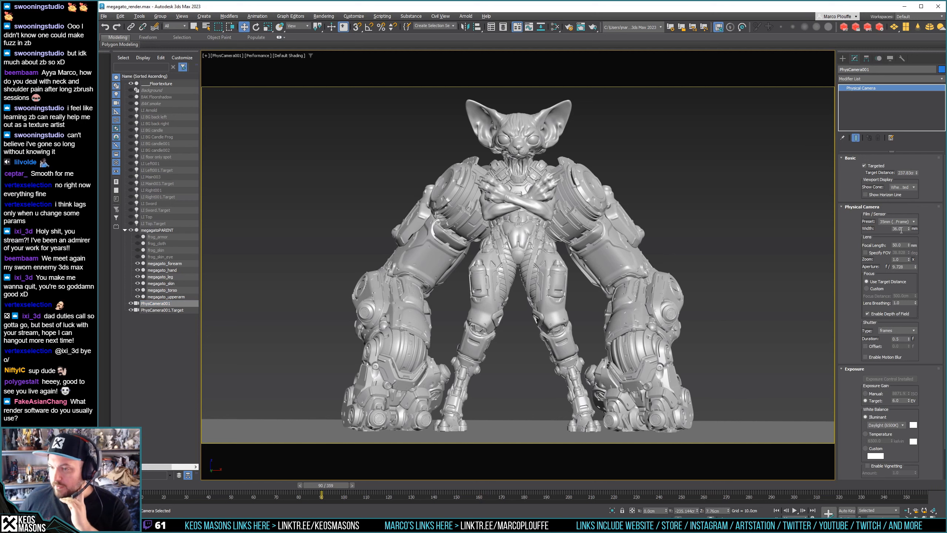
double_click(894, 228)
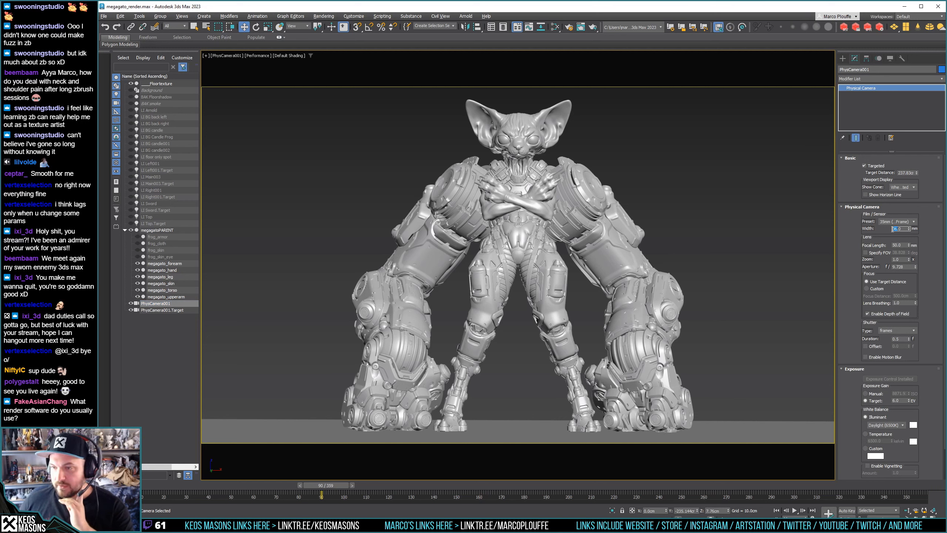
text(50)
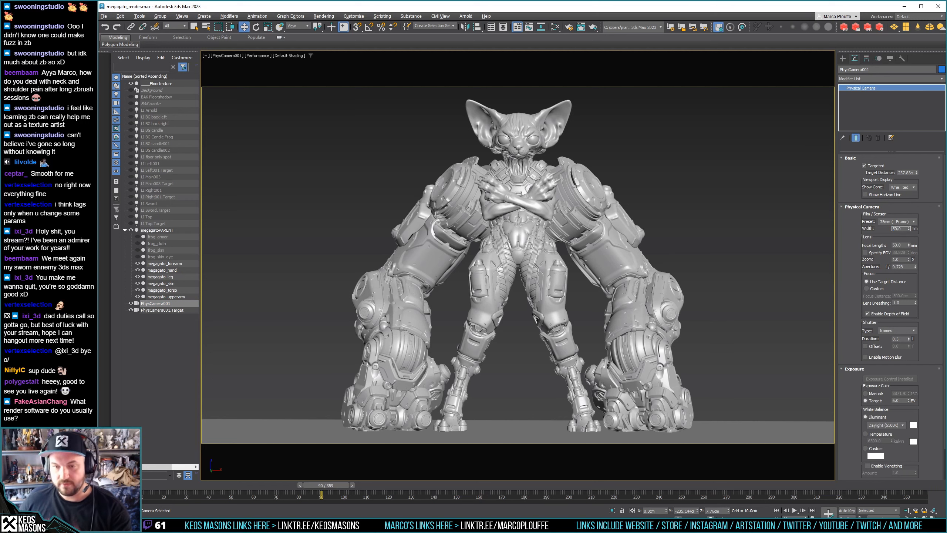
key(Return)
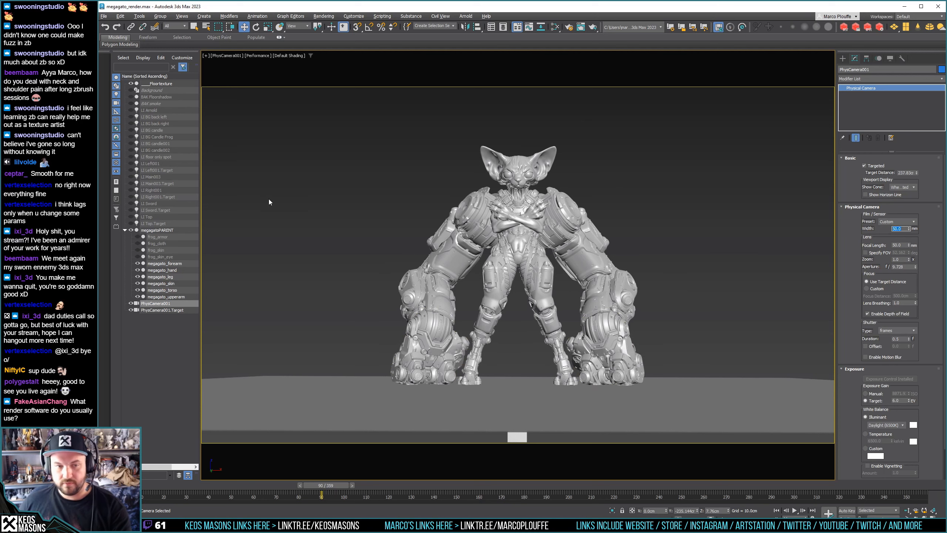
Return to the four-viewport layout, select PhysCamera001 in the side view and set the reference coordinate system to Local
click(386, 222)
key(alt+w)
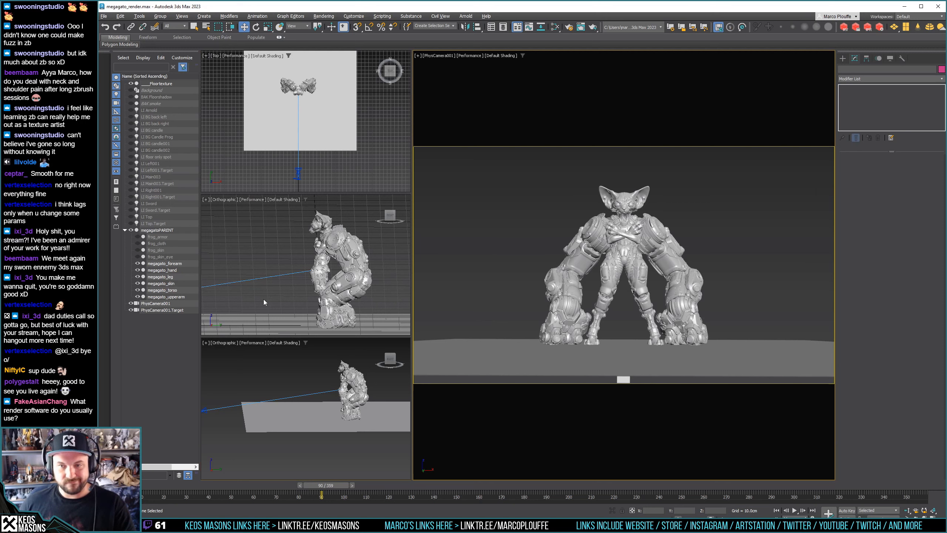
click(258, 321)
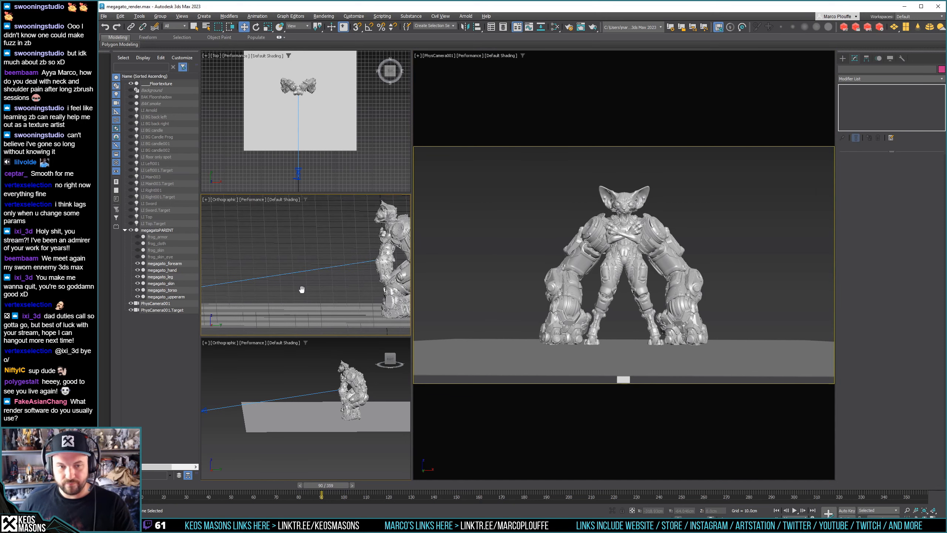
middle_drag(257, 321, 388, 272)
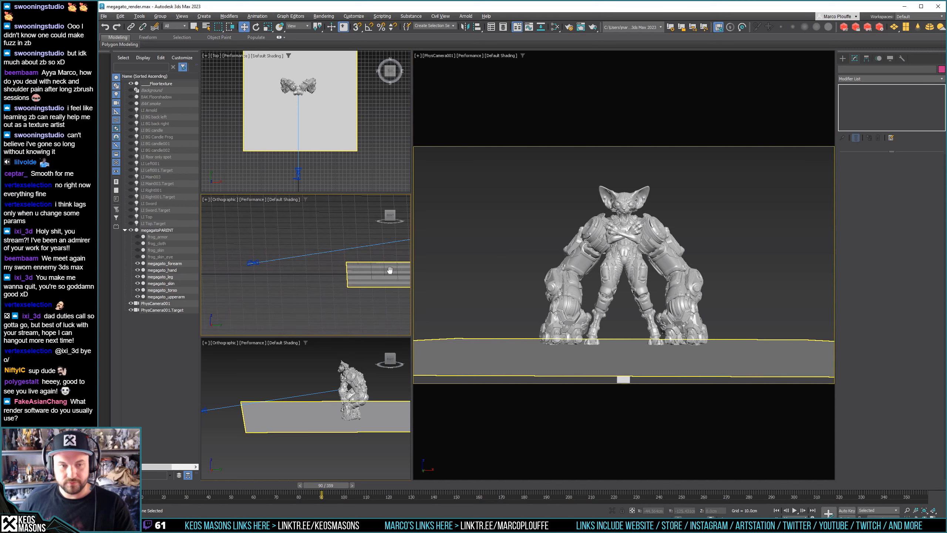
click(252, 263)
click(305, 26)
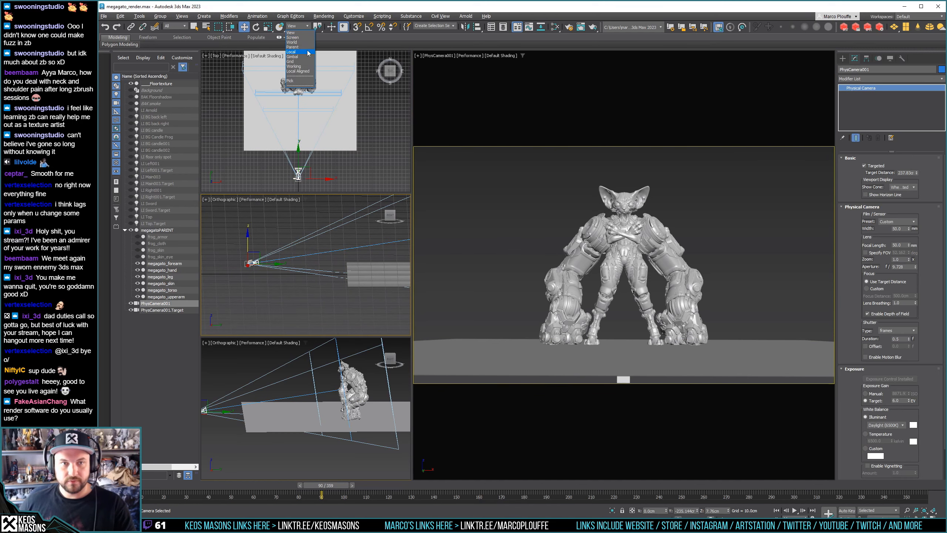
click(295, 52)
Try moving PhysCamera001 closer to the model along its local Z axis, and undo the move and the sensor width change
drag(224, 267, 307, 264)
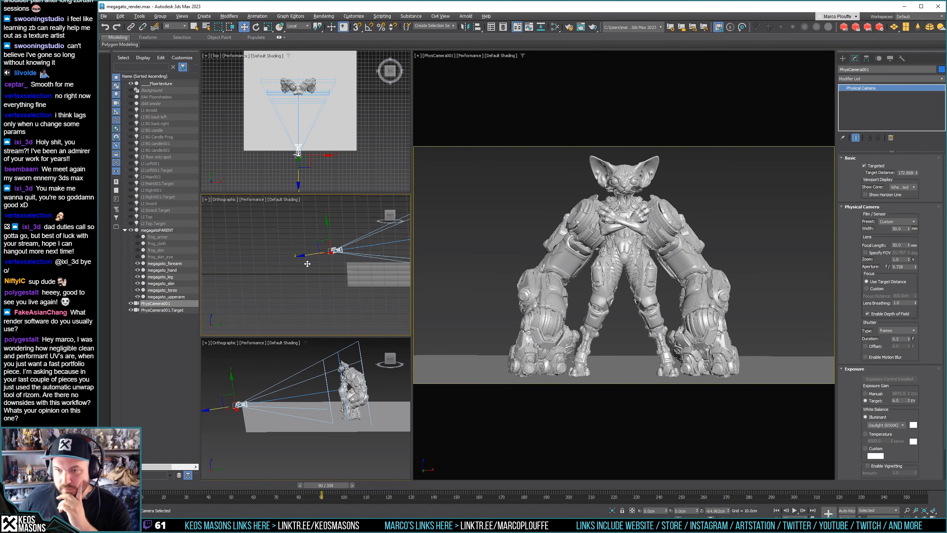
key(ctrl+z)
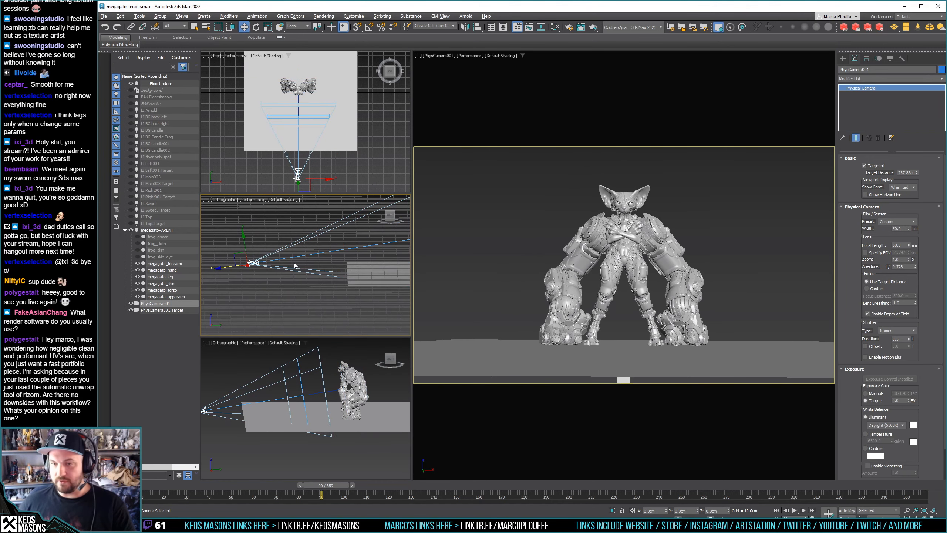
key(ctrl+z)
key(ctrl+z)
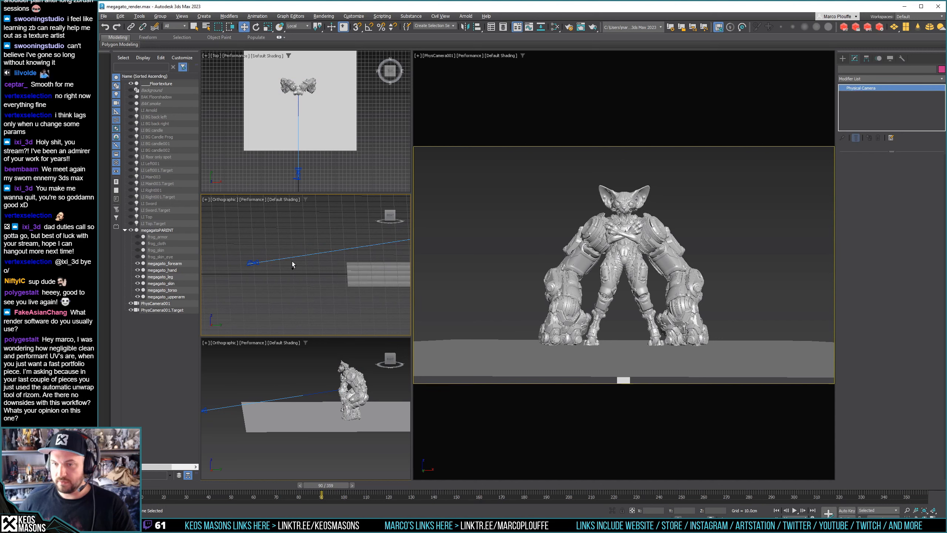
key(ctrl+z)
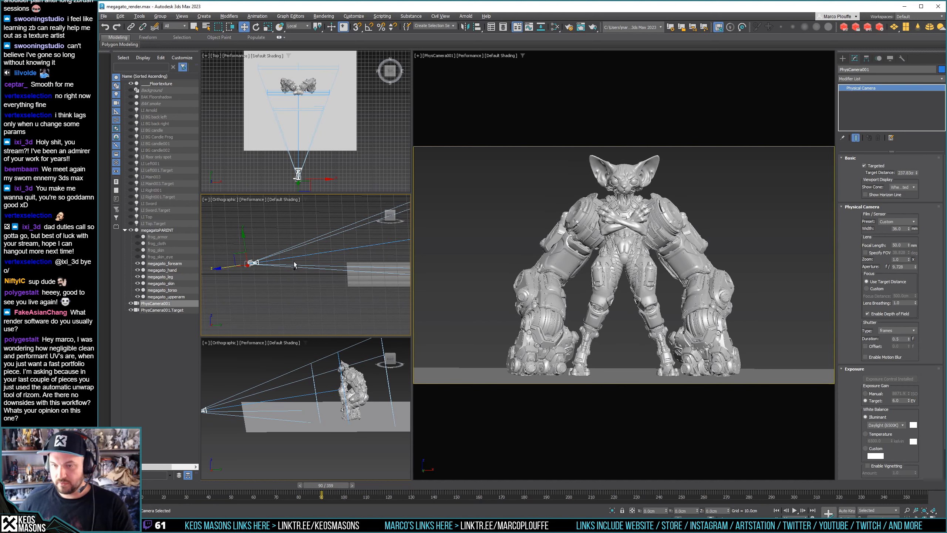
Try a 50 mm sensor width again with PhysCamera001 moved closer to the model, and undo both changes
double_click(895, 228)
text(50)
key(Return)
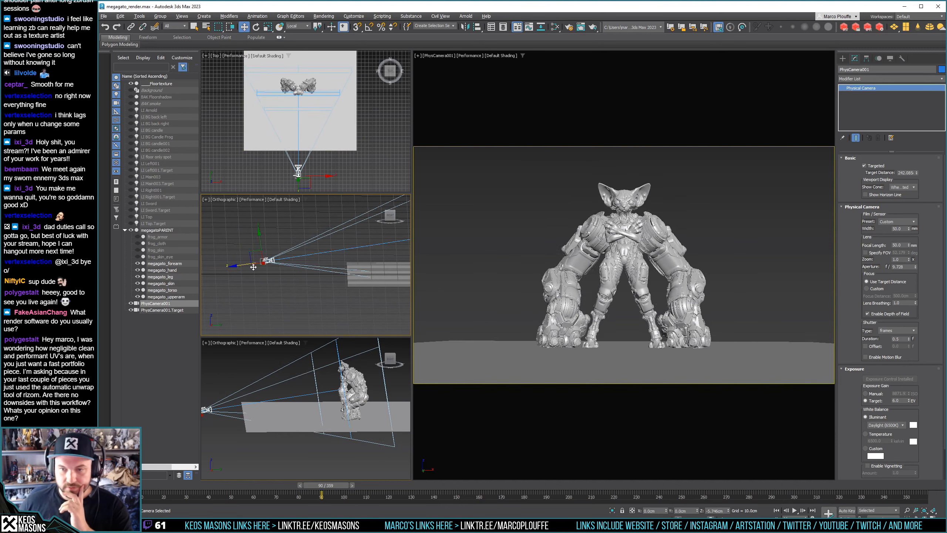
scroll(695, 253, up, 5)
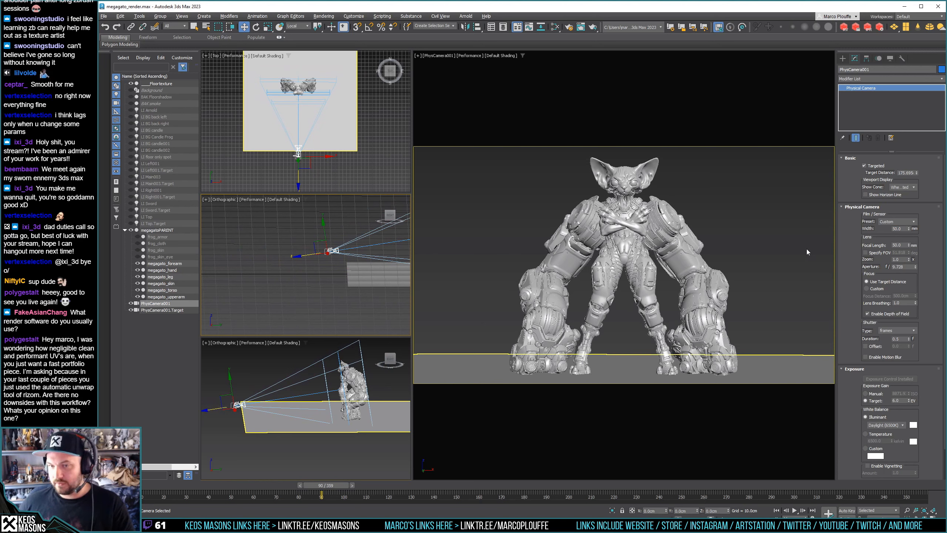
scroll(820, 255, down, 5)
key(ctrl+z)
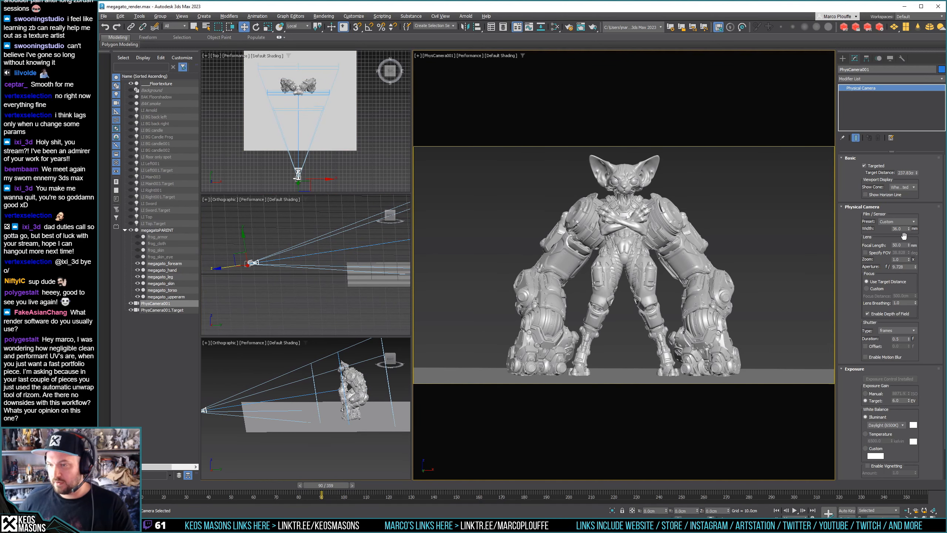
Try a 25 mm sensor width with PhysCamera001 moved farther from the model along its local Z axis, and undo both changes
click(898, 229)
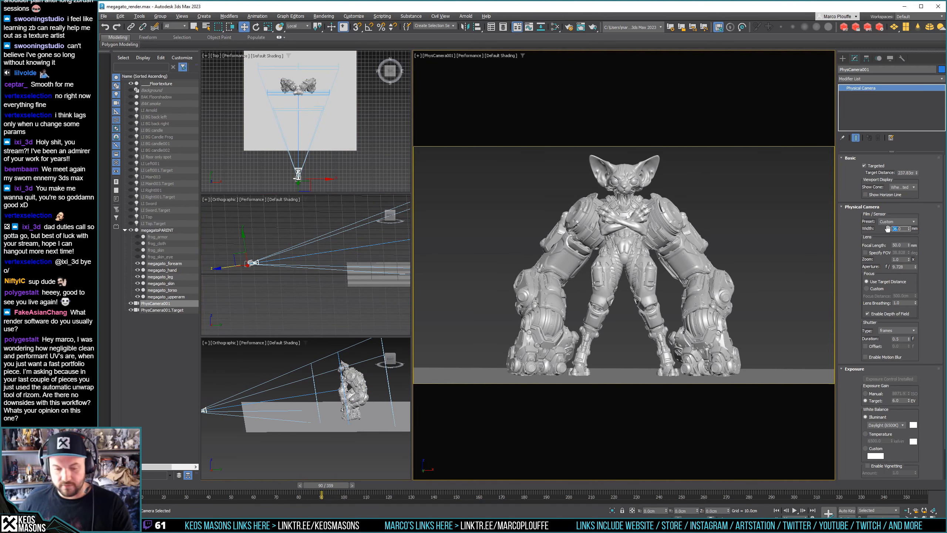
text(25)
key(Return)
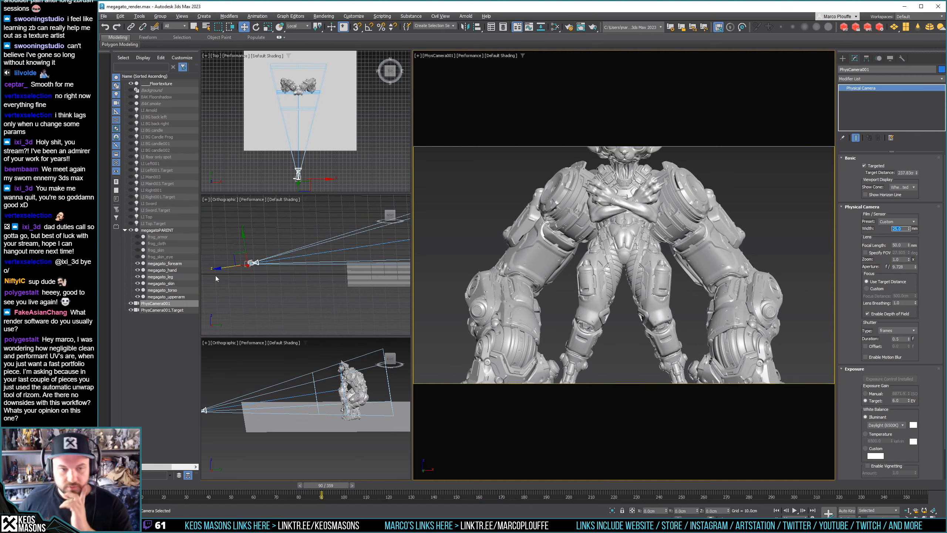
drag(222, 268, 75, 290)
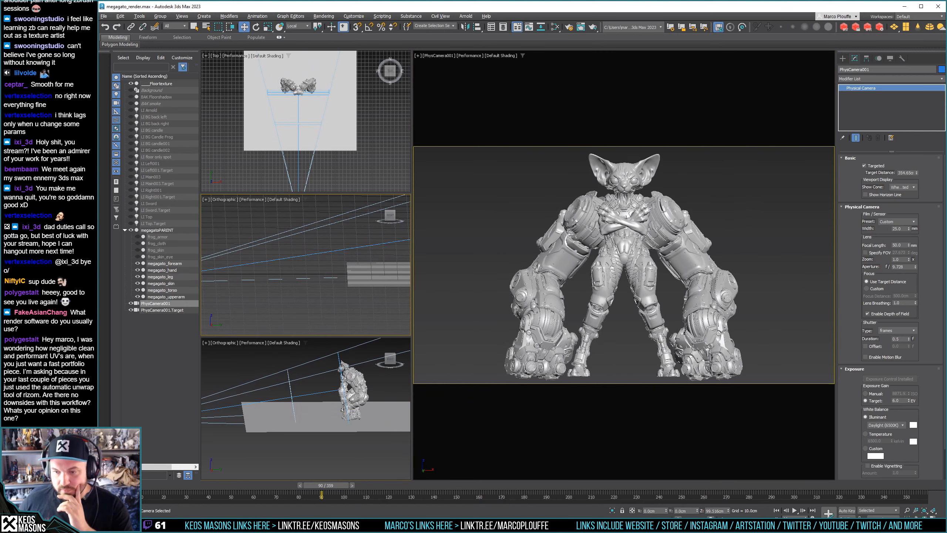
key(ctrl+z)
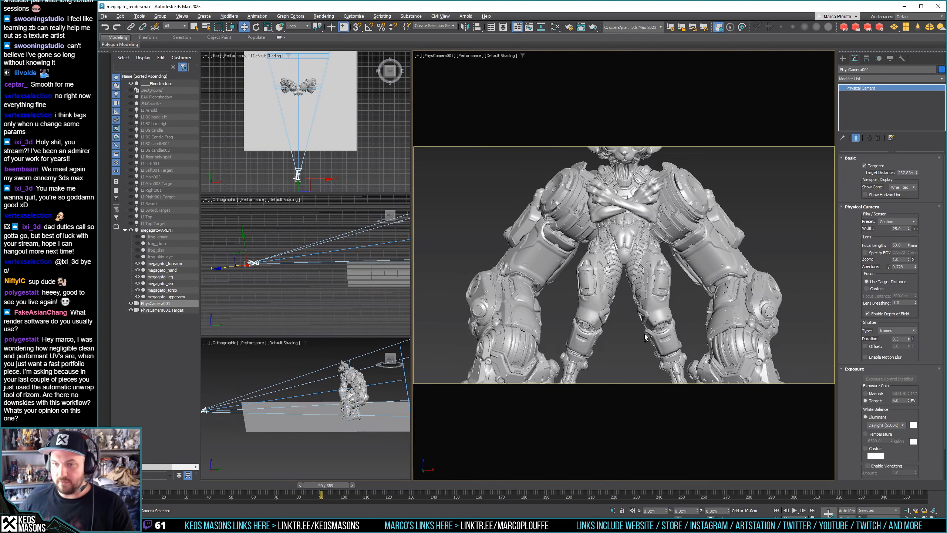
key(ctrl+z)
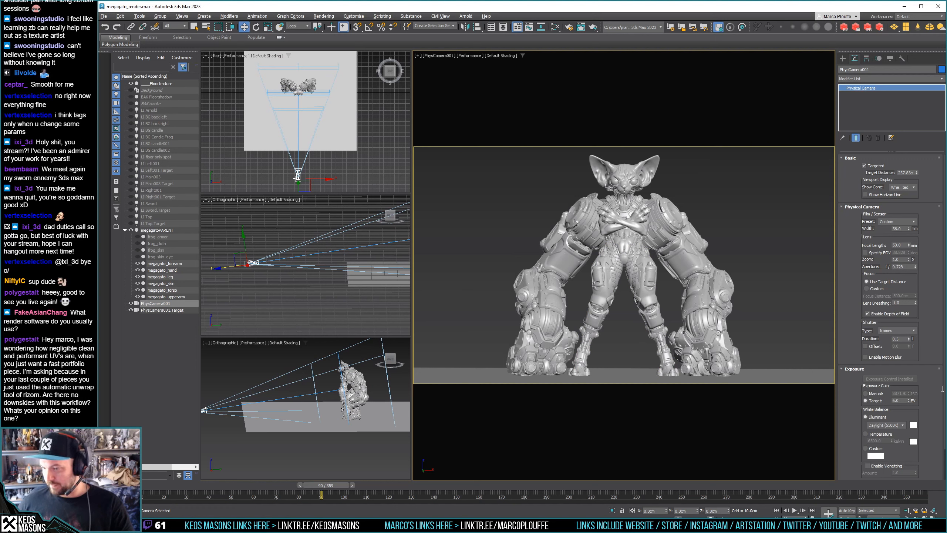
Examine PhysCamera001's bokeh, perspective control and lens distortion settings, and return to its basic camera parameters
scroll(938, 418, down, 2)
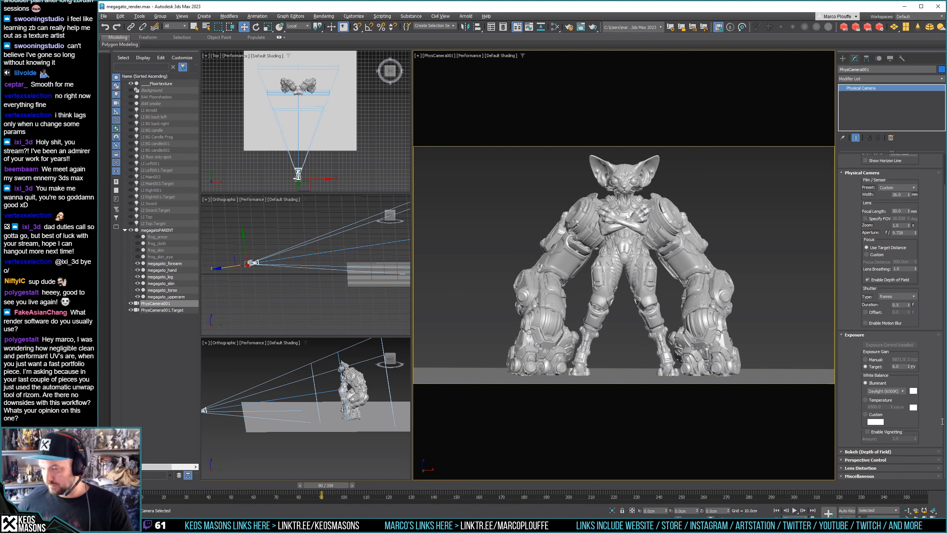
click(873, 479)
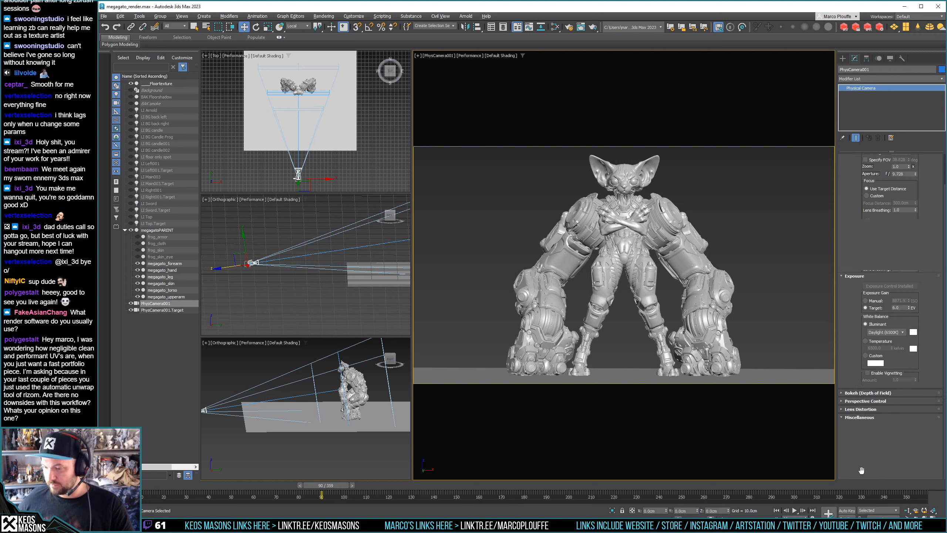
click(854, 410)
click(856, 401)
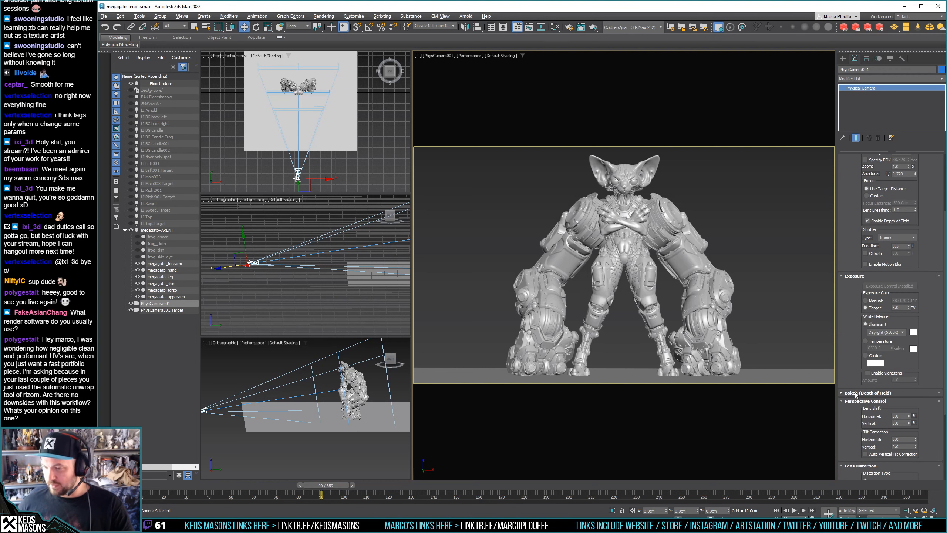
click(855, 394)
scroll(859, 404, down, 2)
scroll(857, 435, up, 5)
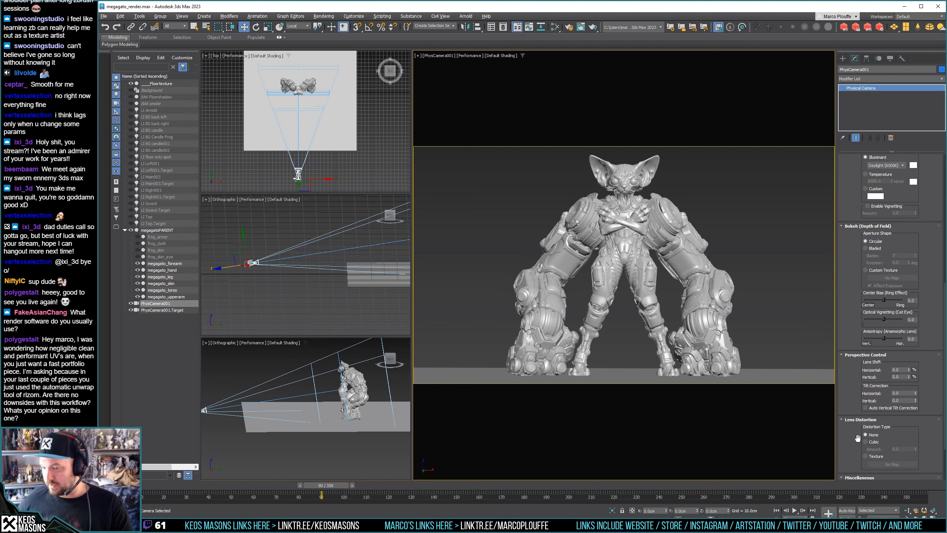
scroll(857, 436, up, 5)
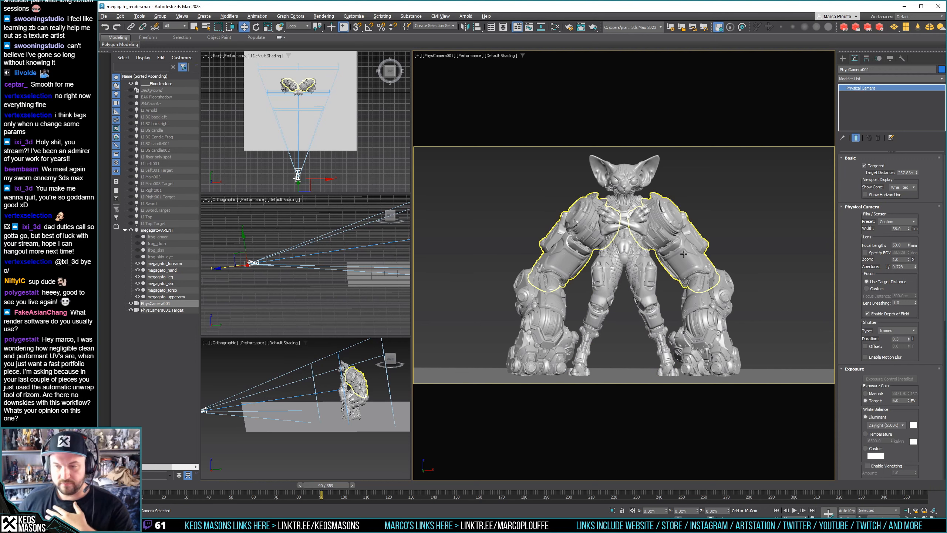
Set PhysCamera001's aperture to f/5.814, disable its depth of field and deselect the camera
drag(915, 266, 389, 404)
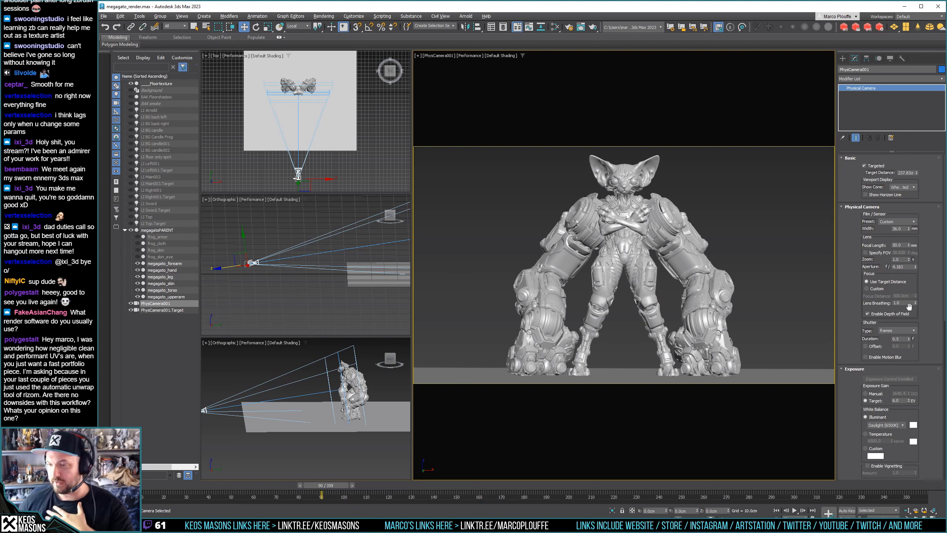
drag(915, 266, 916, 252)
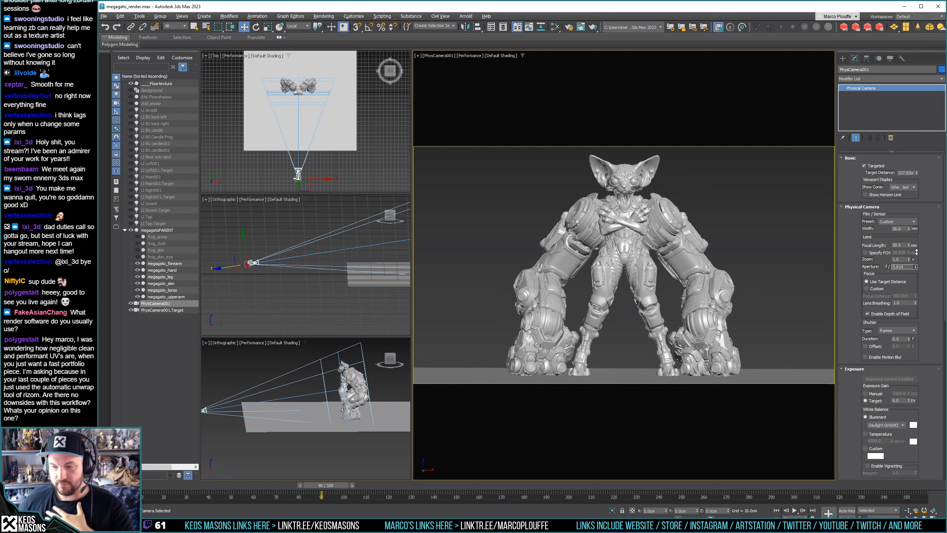
click(868, 313)
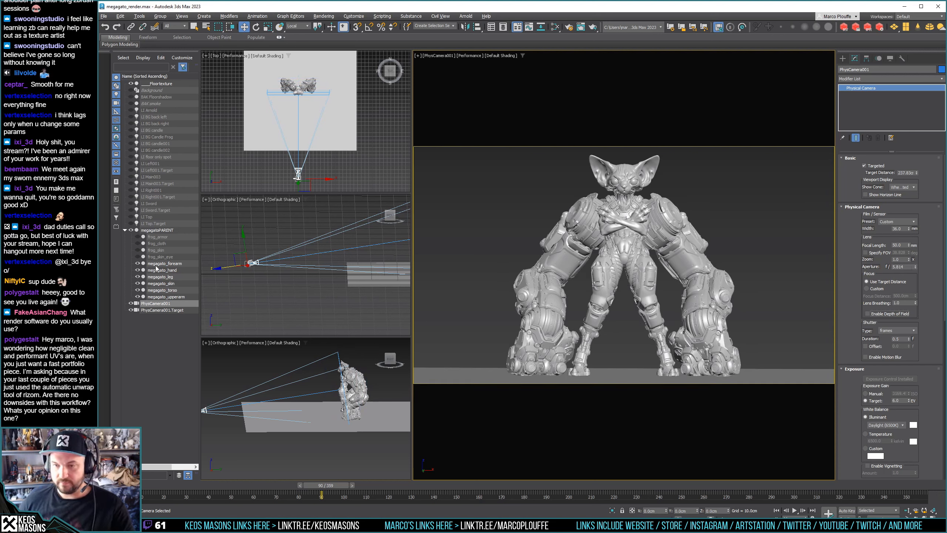
click(526, 190)
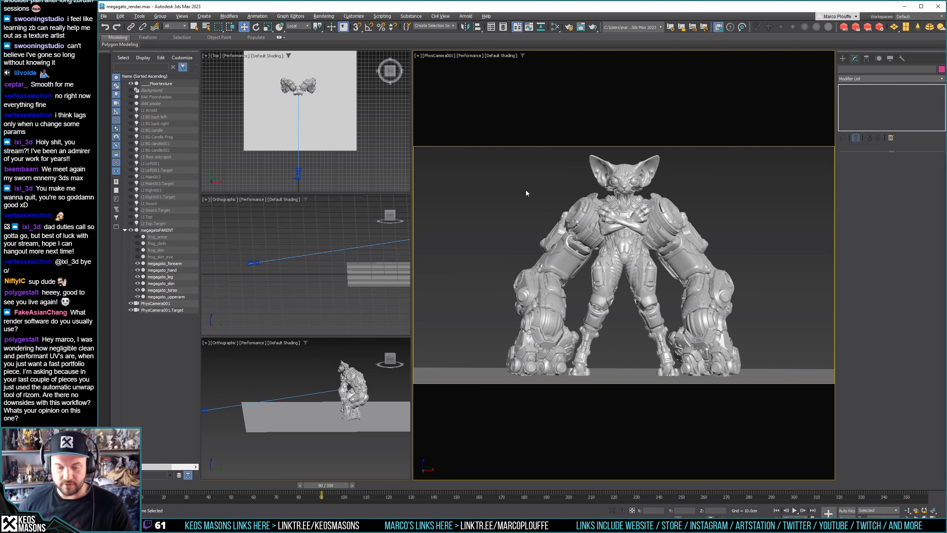
Maximize the PhysCamera001 view and review the common and Arnold renderer settings in Render Setup
key(alt+w)
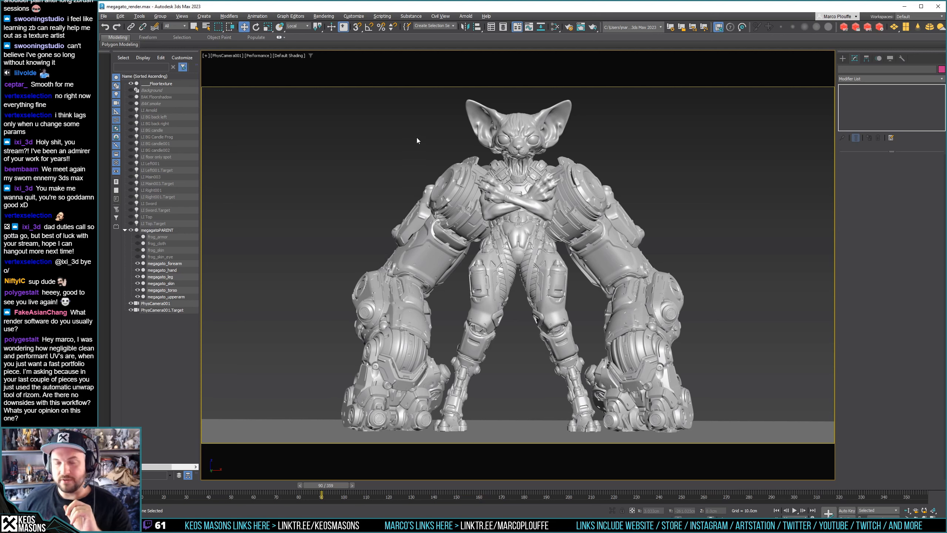
click(569, 27)
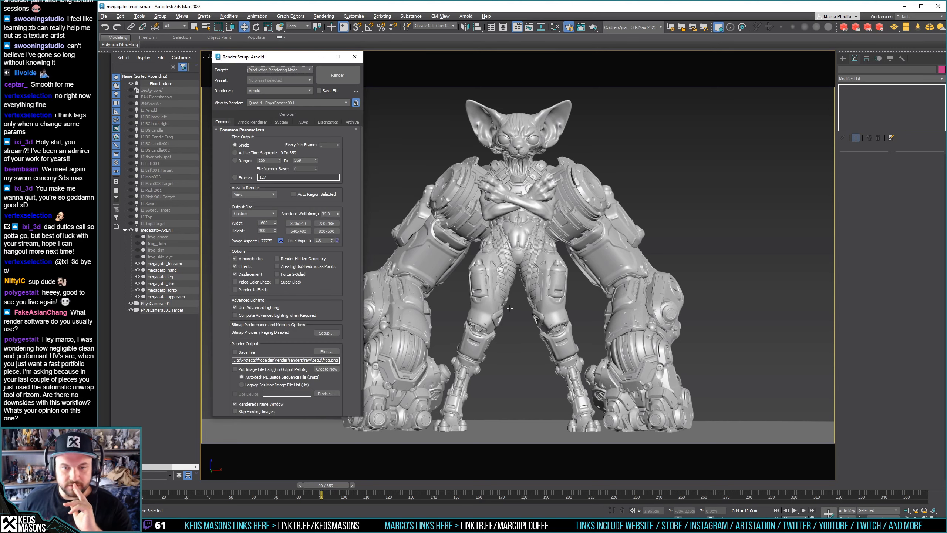
click(248, 122)
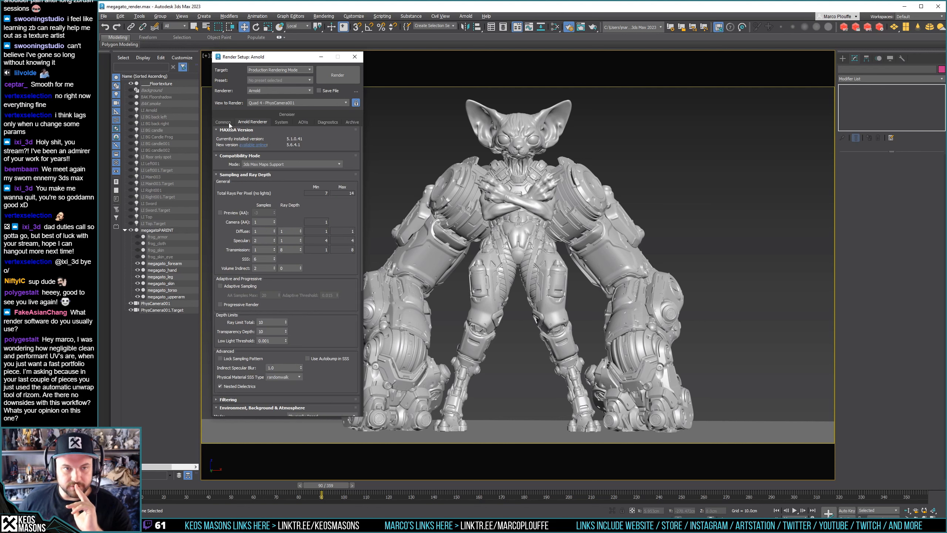
click(224, 122)
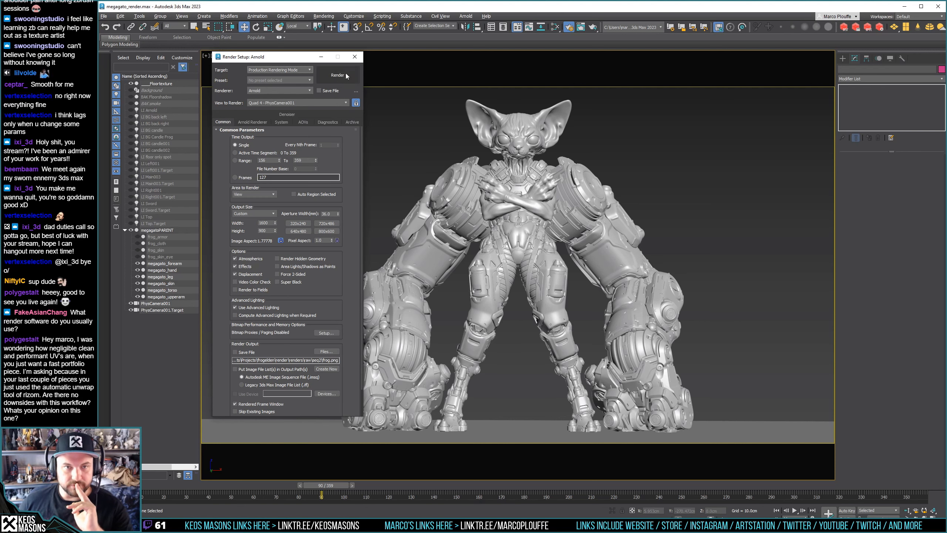
click(354, 57)
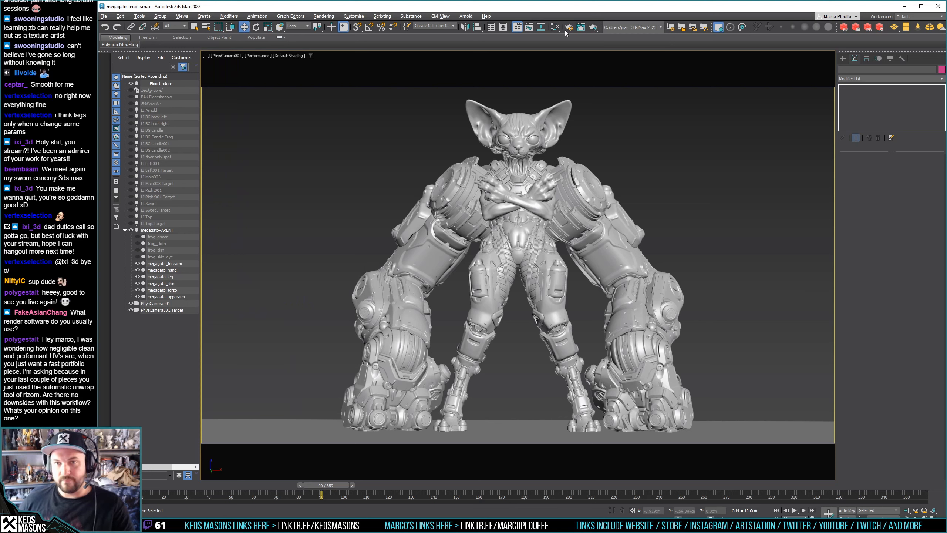
Render frame 90 from PhysCamera001, arrange the render windows to inspect the image, and close the rendered frame
click(593, 28)
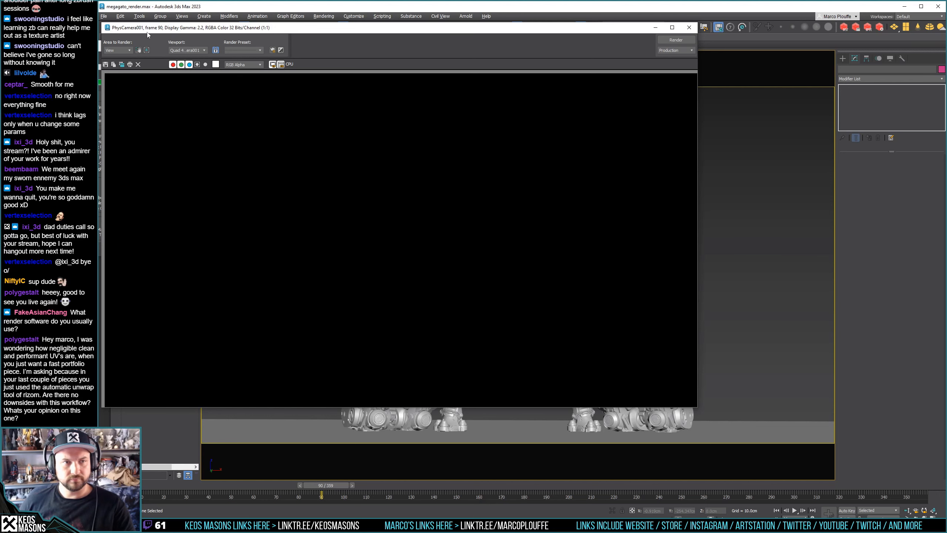
drag(148, 35, 329, 77)
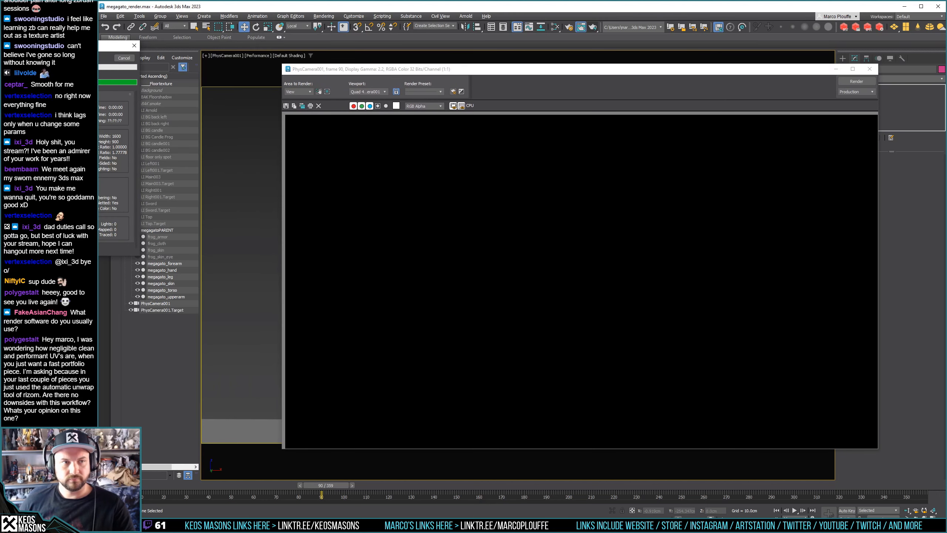
drag(83, 46, 207, 39)
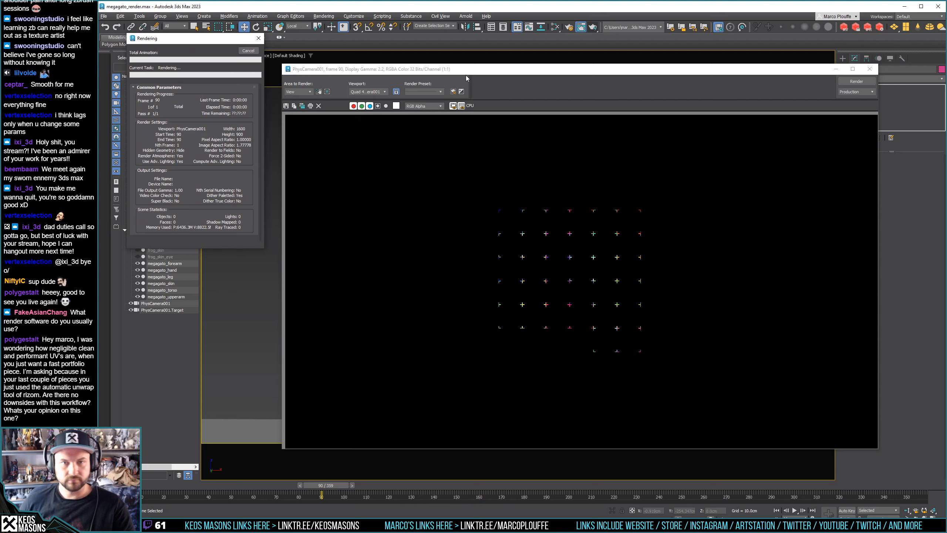
drag(467, 72, 459, 74)
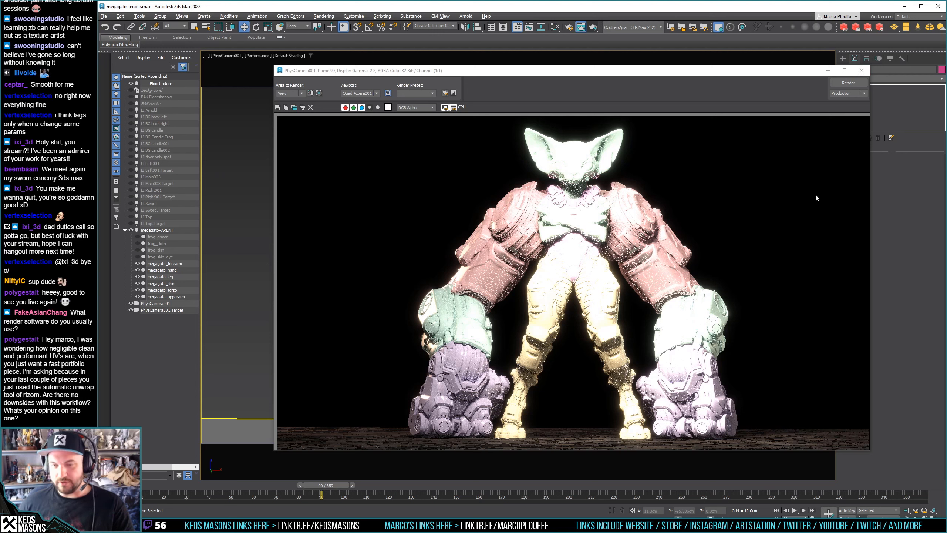
click(862, 71)
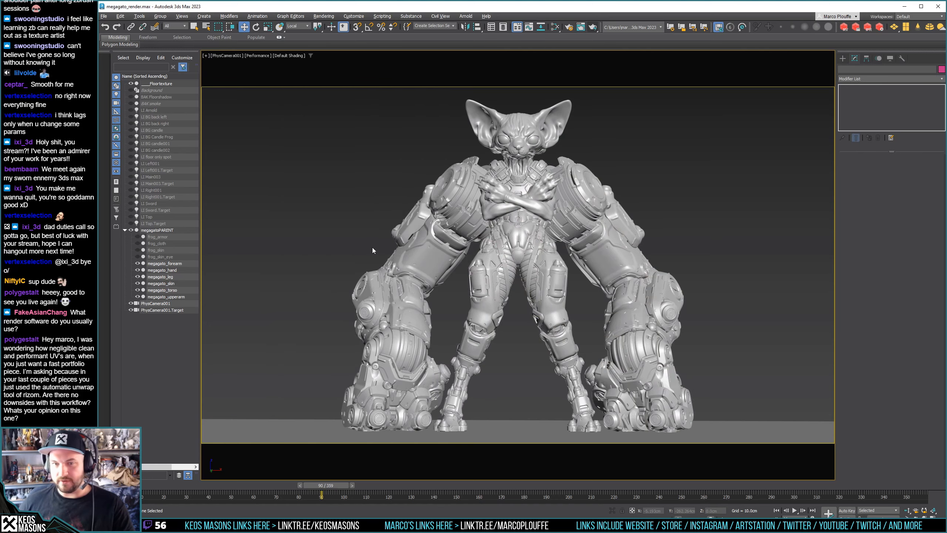
Hide the floor texture object, render the PhysCamera001 view again and close the rendered frame
click(131, 83)
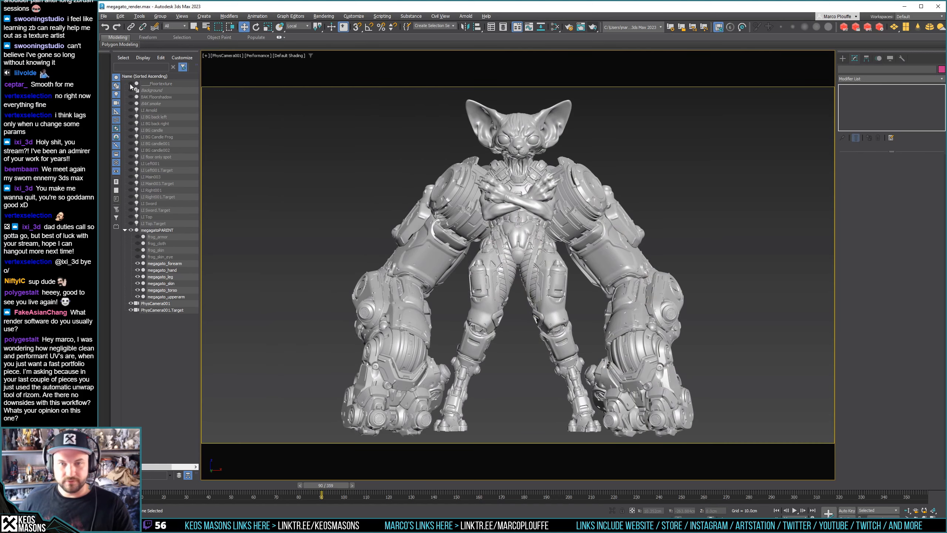
click(595, 28)
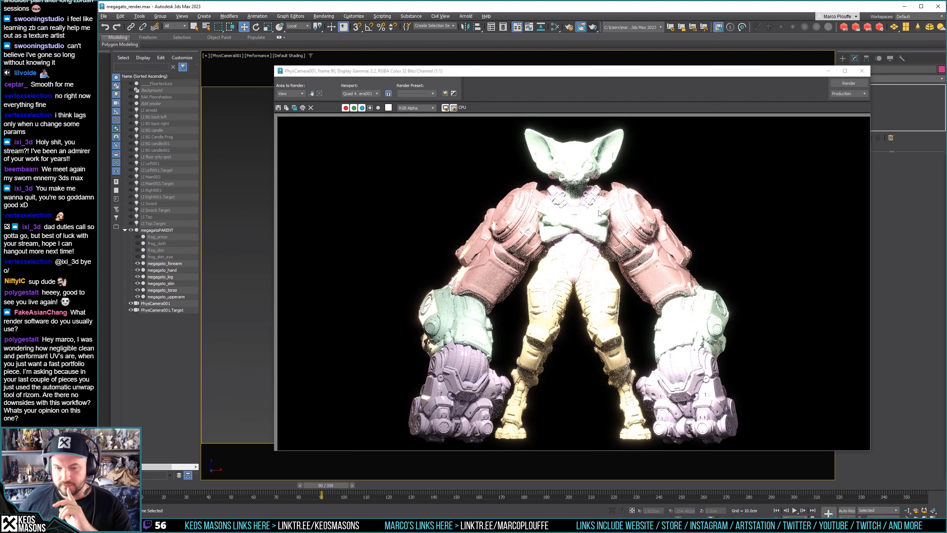
click(862, 71)
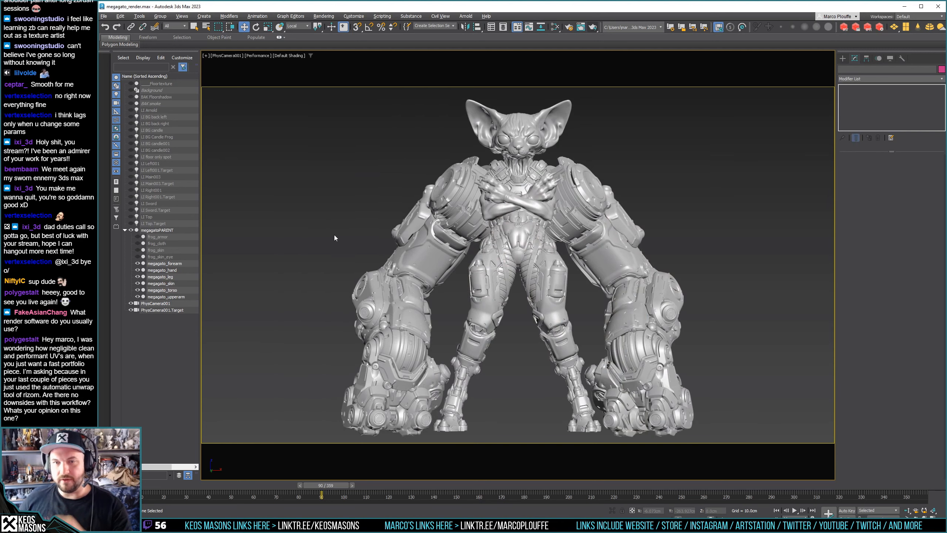
click(142, 57)
click(128, 80)
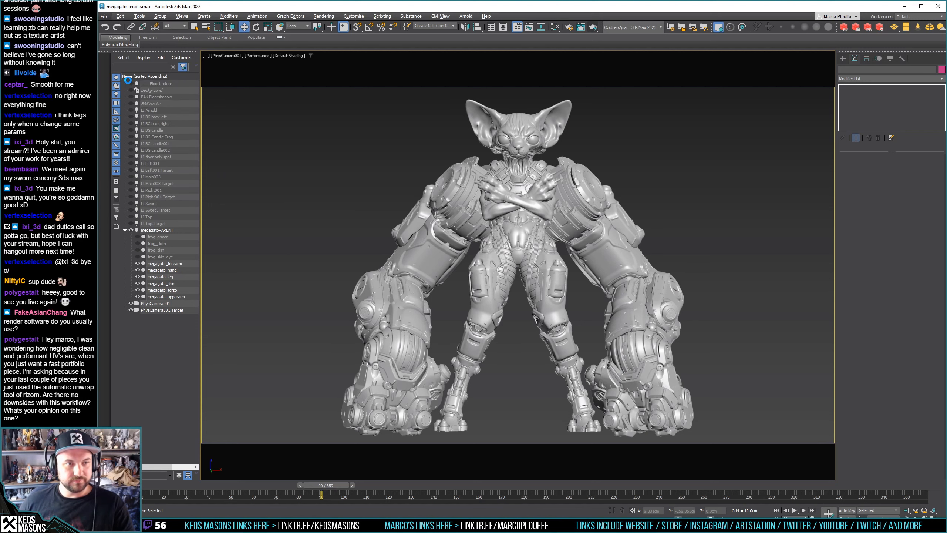
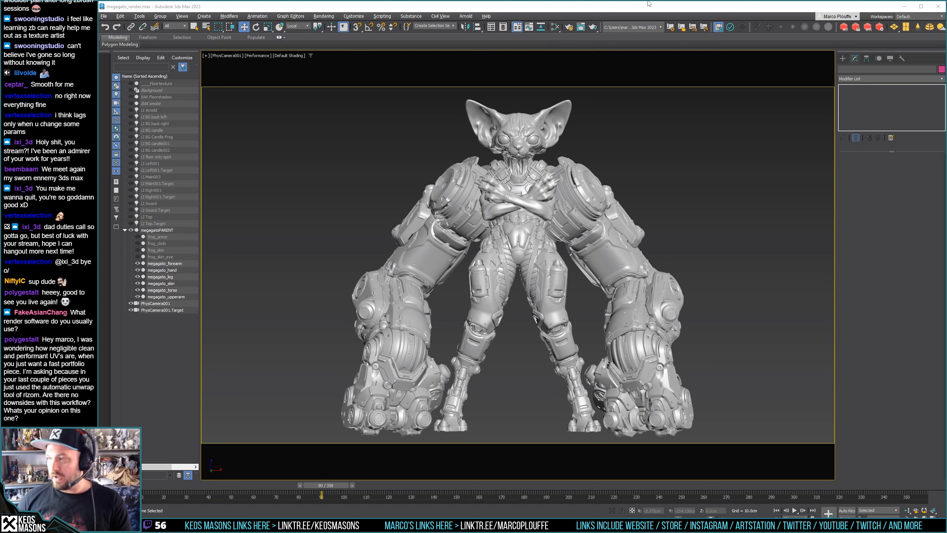
click(631, 8)
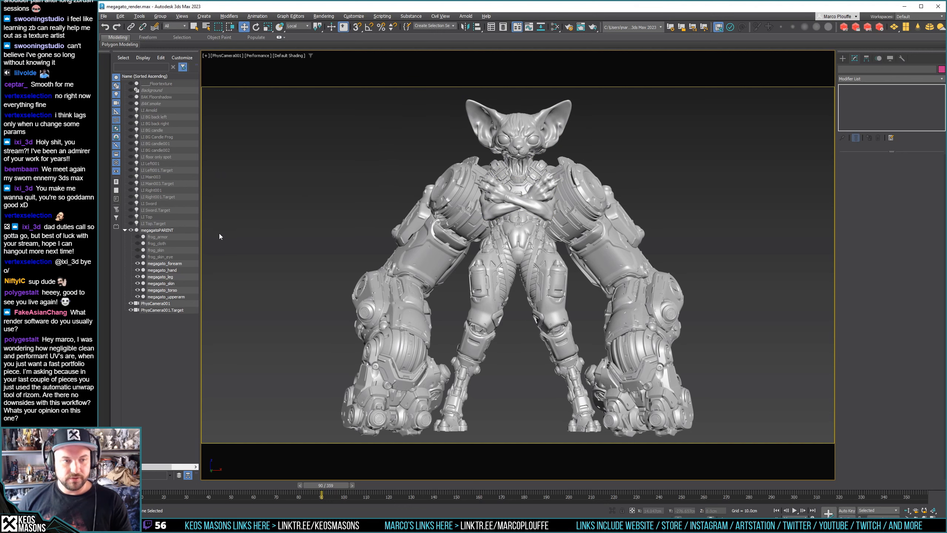
Open the Slate Material Editor, enlarge it and reposition it over the camera view
key(m)
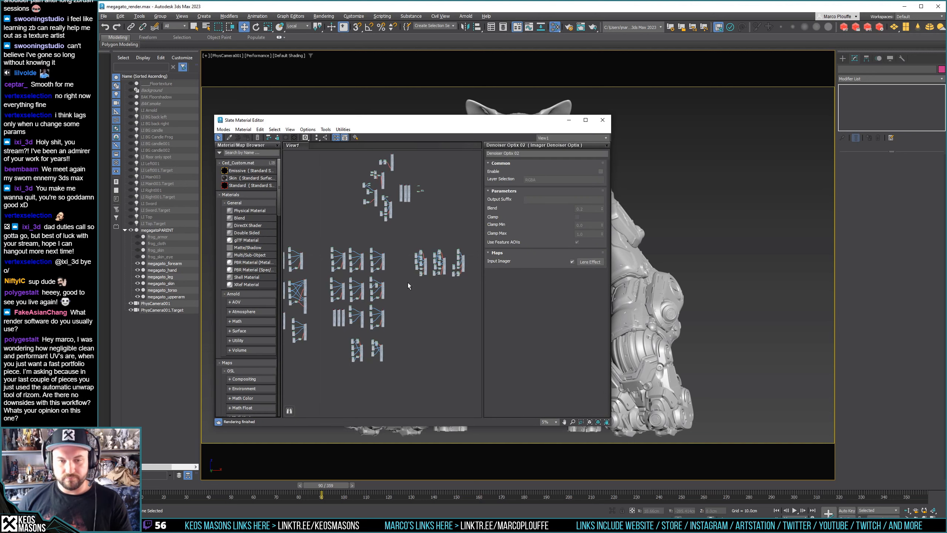
middle_drag(367, 305, 405, 269)
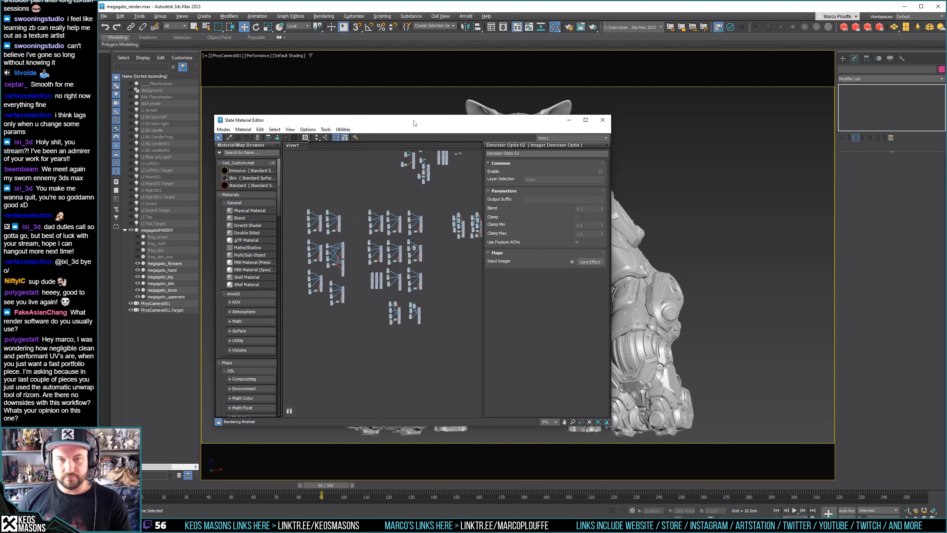
drag(413, 123, 408, 77)
drag(605, 380, 824, 455)
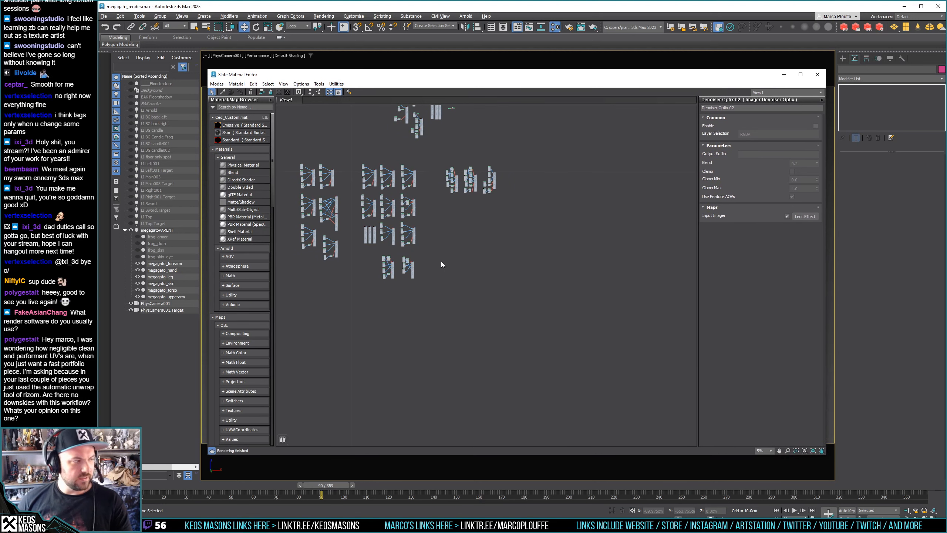
drag(410, 77, 412, 86)
Examine the three separate material networks on the outer side of the node graph, including the Emissive material and its texture maps
scroll(462, 212, up, 10)
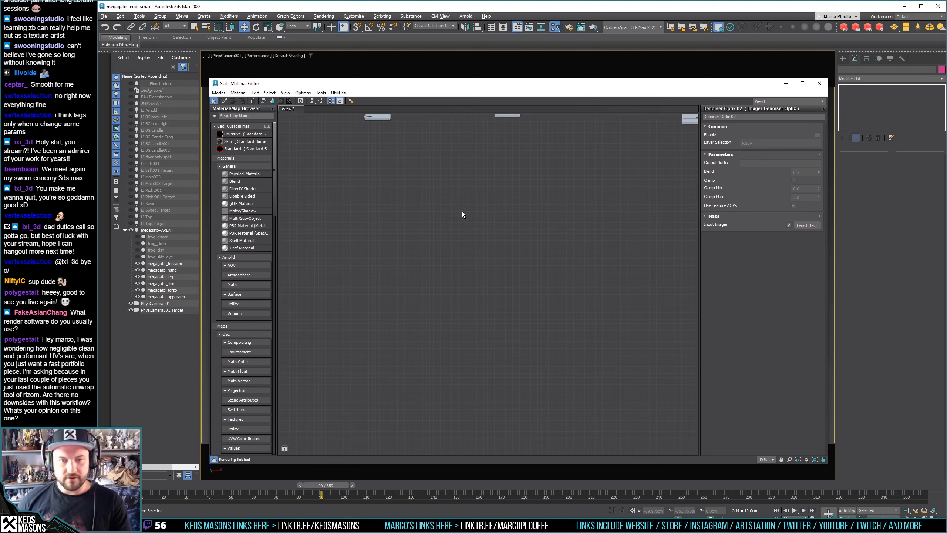
middle_drag(456, 293, 458, 379)
scroll(394, 187, up, 8)
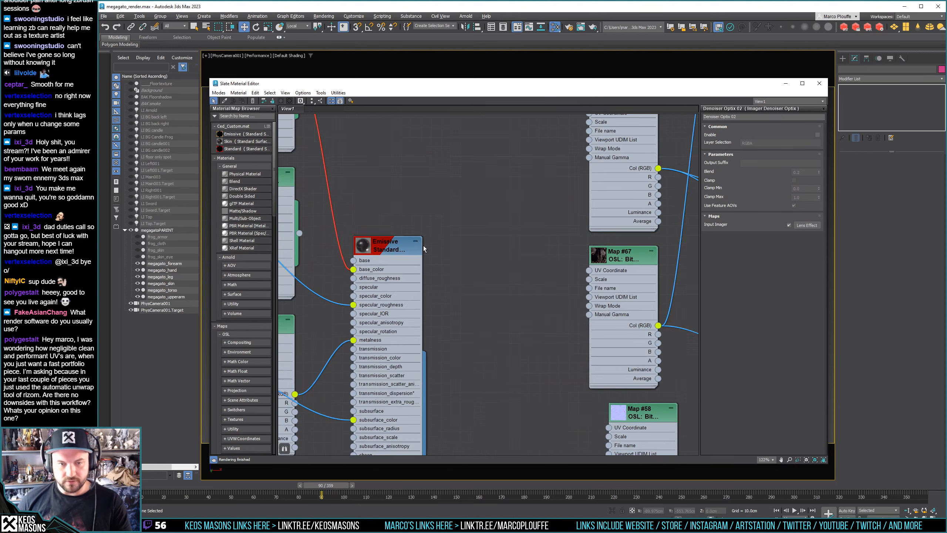
scroll(365, 236, down, 8)
middle_drag(496, 232, 394, 252)
scroll(440, 258, up, 8)
scroll(461, 243, down, 6)
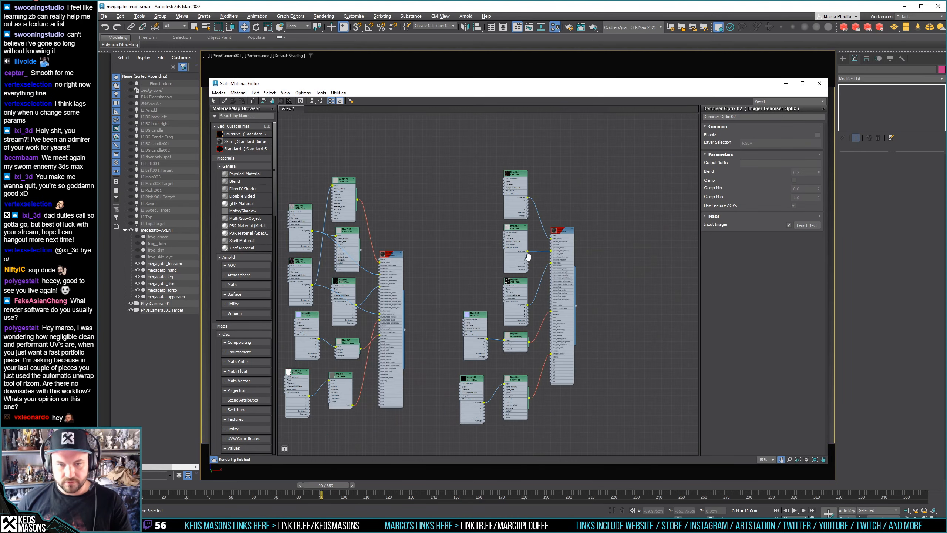
scroll(462, 243, up, 6)
scroll(460, 226, down, 8)
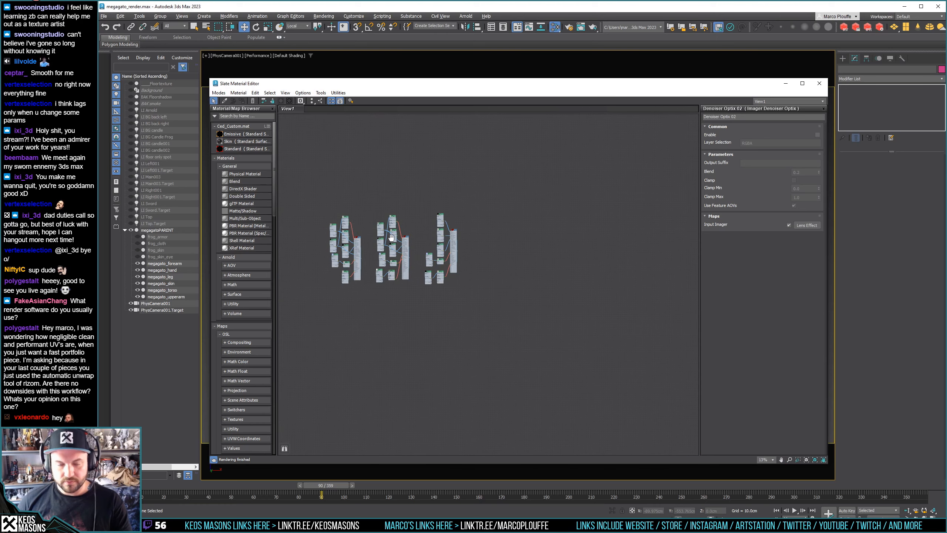
scroll(417, 230, up, 5)
scroll(410, 238, down, 2)
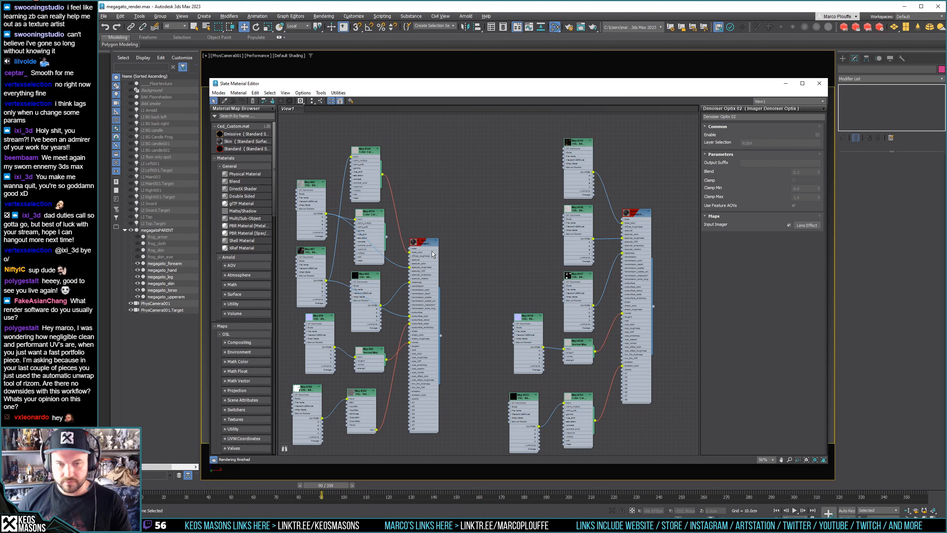
scroll(433, 255, down, 5)
scroll(413, 243, up, 4)
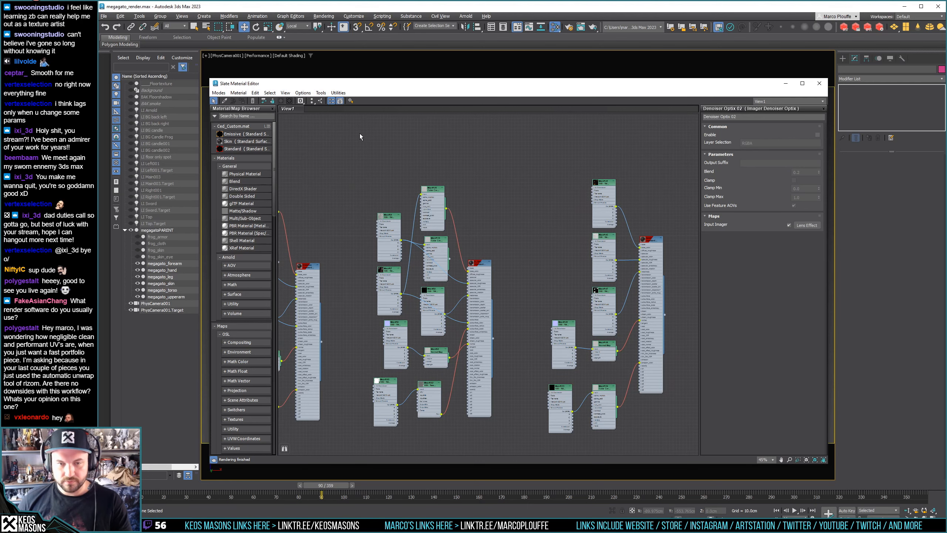
drag(359, 134, 520, 456)
scroll(480, 348, down, 8)
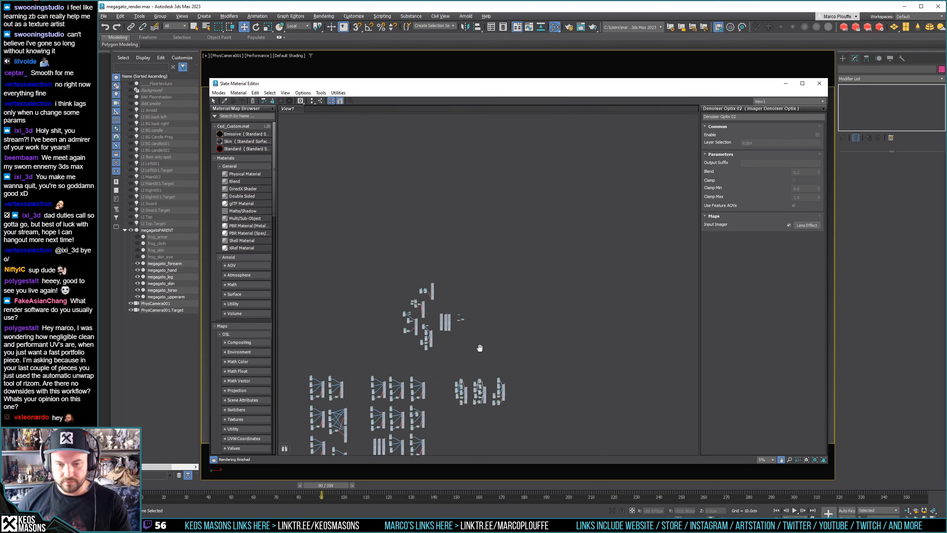
Delete the first two material networks in the upper row of the three-column block of old materials
scroll(480, 348, up, 10)
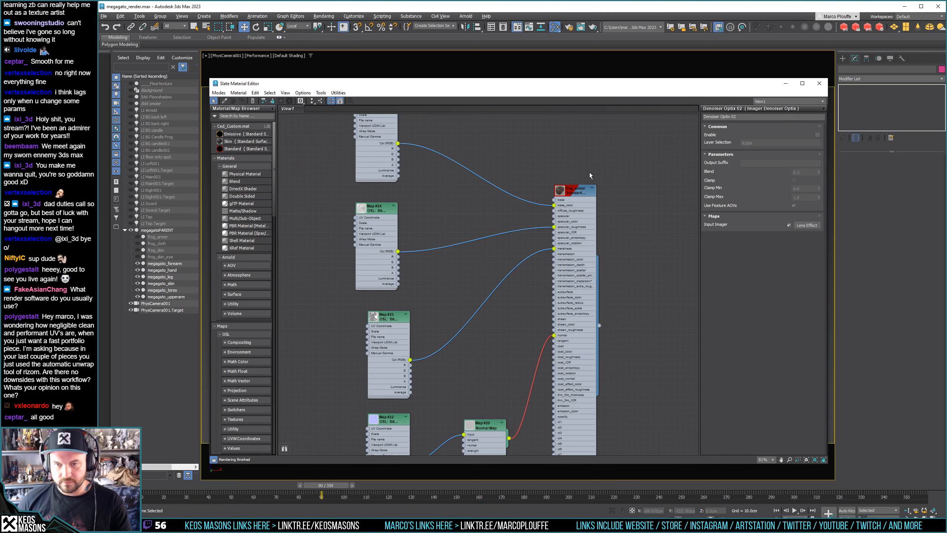
scroll(590, 175, down, 4)
scroll(480, 230, up, 5)
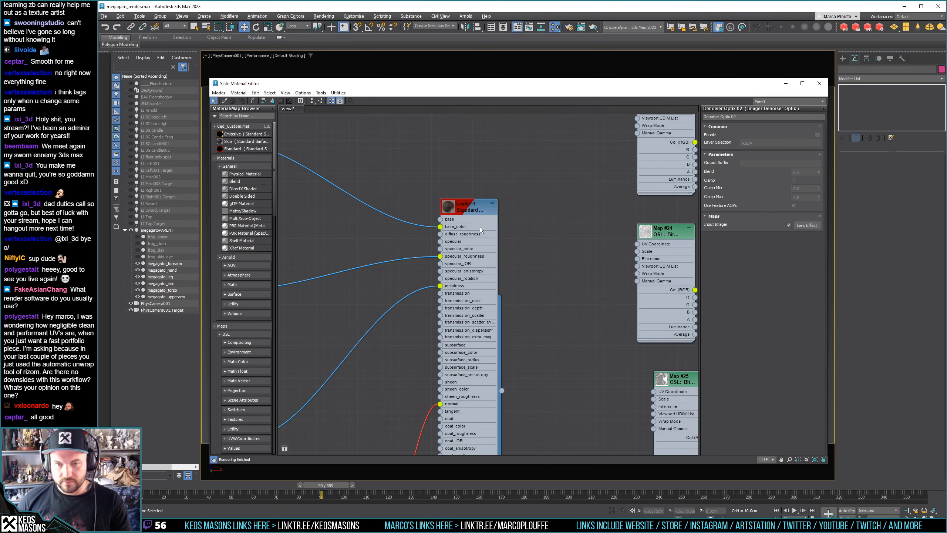
scroll(480, 230, down, 6)
scroll(406, 214, up, 2)
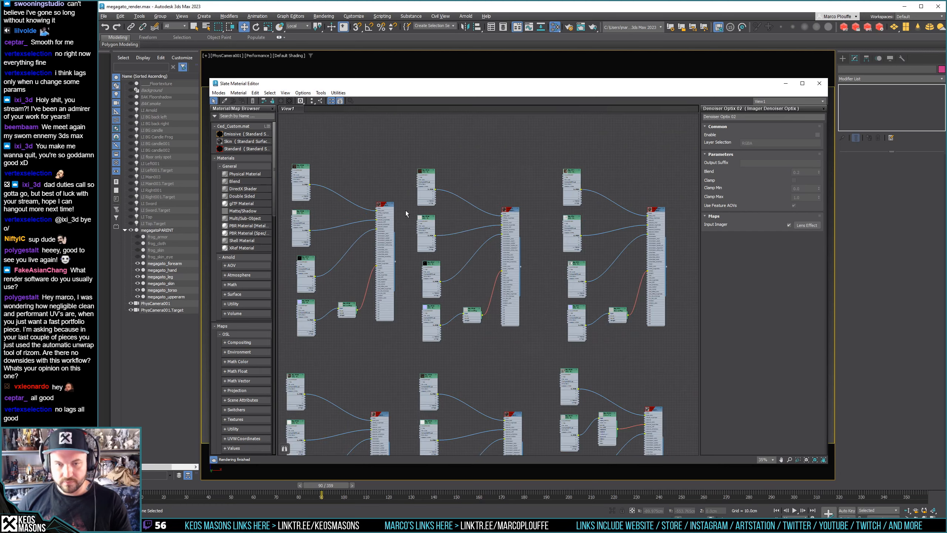
scroll(407, 213, up, 2)
scroll(407, 213, down, 4)
drag(301, 148, 482, 306)
key(Delete)
Delete the last material network in the block's second row, including its texture maps
middle_drag(553, 349, 527, 284)
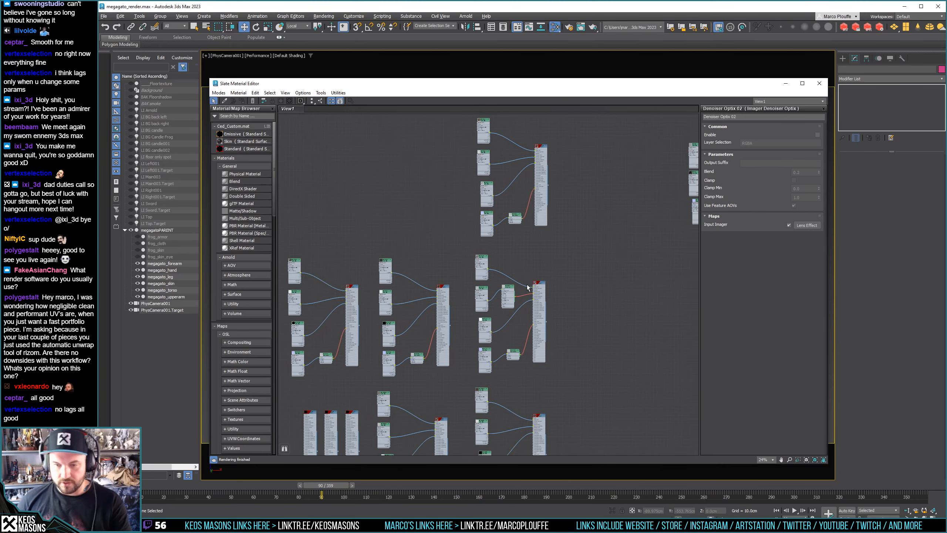
scroll(527, 286, up, 6)
scroll(536, 293, down, 4)
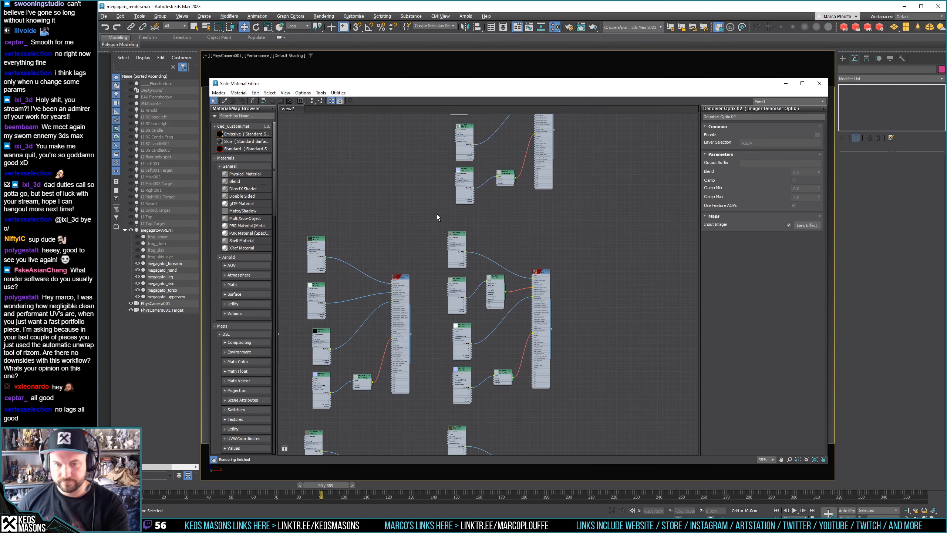
drag(437, 215, 586, 413)
scroll(518, 231, up, 3)
middle_drag(523, 118, 538, 161)
scroll(518, 235, down, 2)
scroll(539, 161, down, 4)
key(Delete)
Delete the middle material network in the second row together with its connected maps
scroll(438, 254, up, 6)
scroll(438, 254, down, 3)
middle_drag(437, 254, 476, 237)
drag(390, 137, 575, 389)
key(Delete)
Delete the standalone rope and pants materials on either side of the cape material
middle_drag(347, 250, 536, 268)
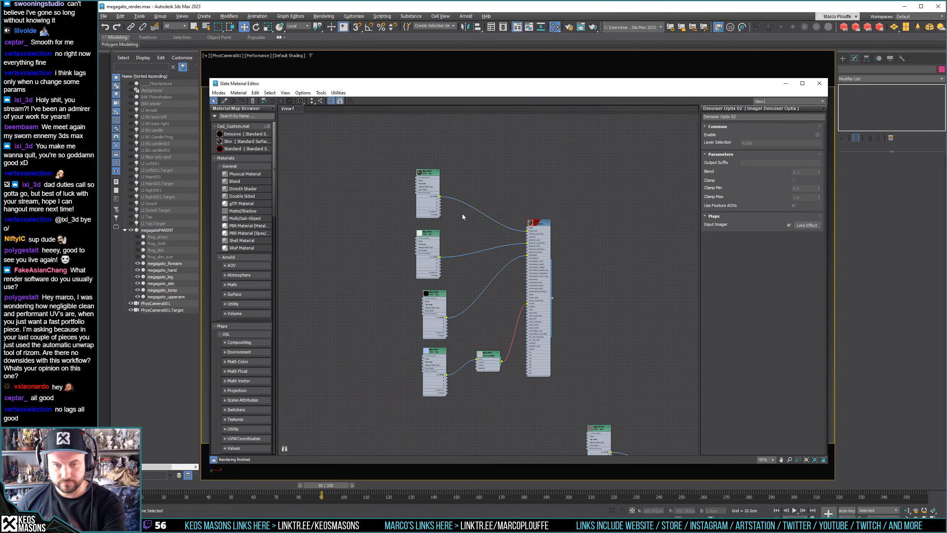
scroll(463, 217, up, 2)
scroll(463, 216, down, 5)
drag(405, 144, 583, 329)
click(584, 318)
scroll(631, 413, up, 6)
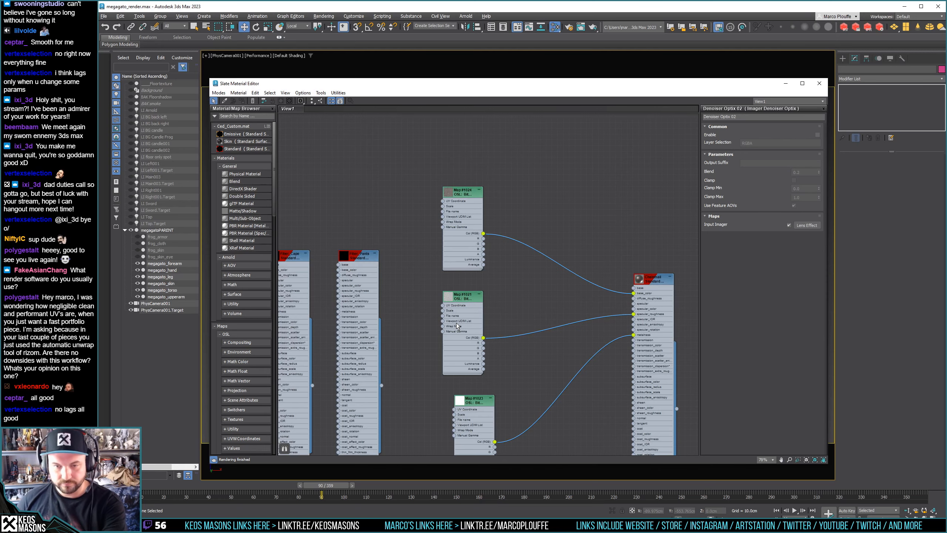
scroll(475, 315, down, 2)
scroll(348, 268, up, 4)
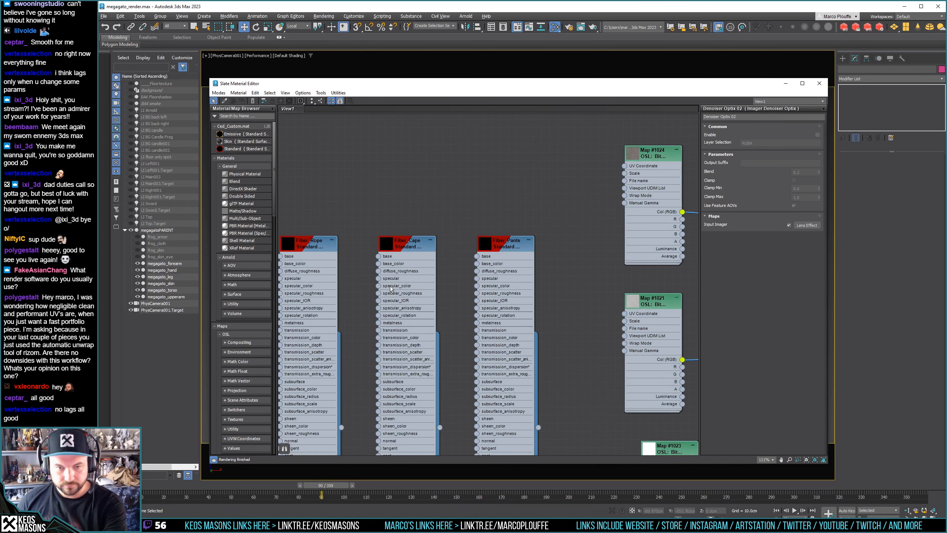
scroll(390, 288, down, 4)
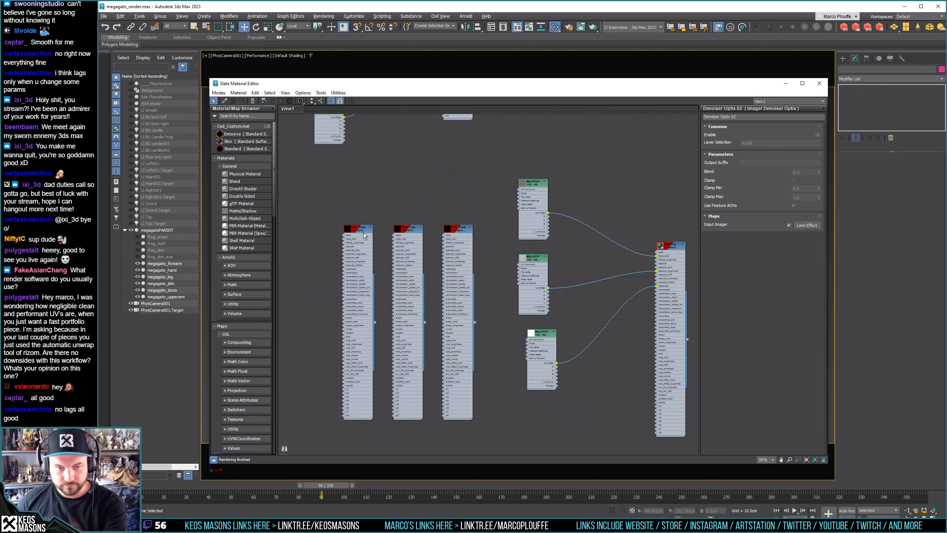
click(364, 235)
key(Delete)
click(458, 228)
key(Delete)
Delete the two texture-mapped material networks beside the remaining cape material
middle_drag(556, 310, 550, 312)
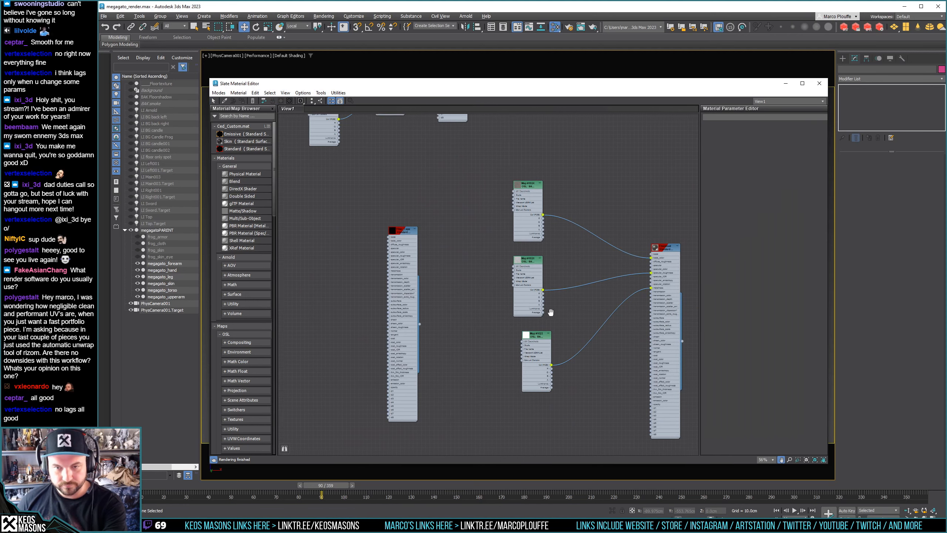
scroll(550, 312, down, 2)
middle_drag(312, 208, 369, 208)
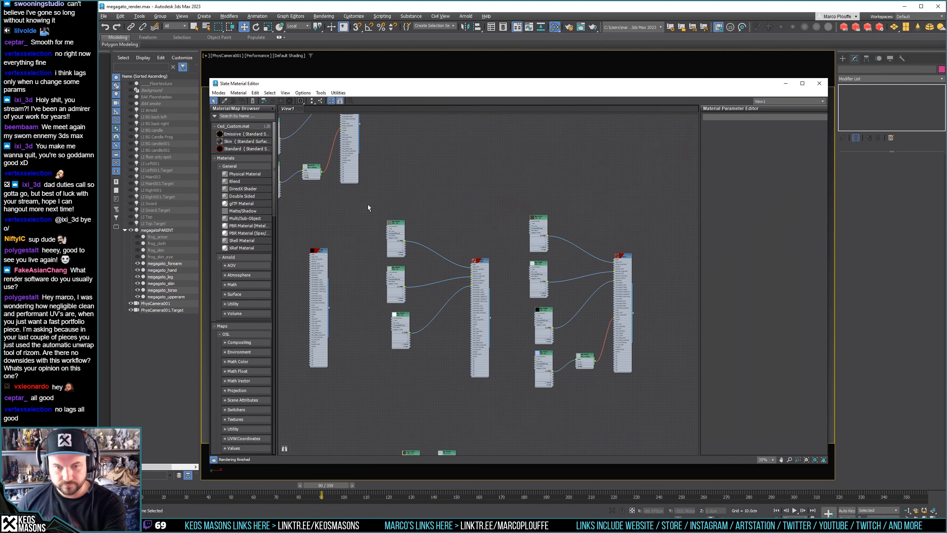
drag(369, 208, 513, 387)
scroll(564, 267, up, 5)
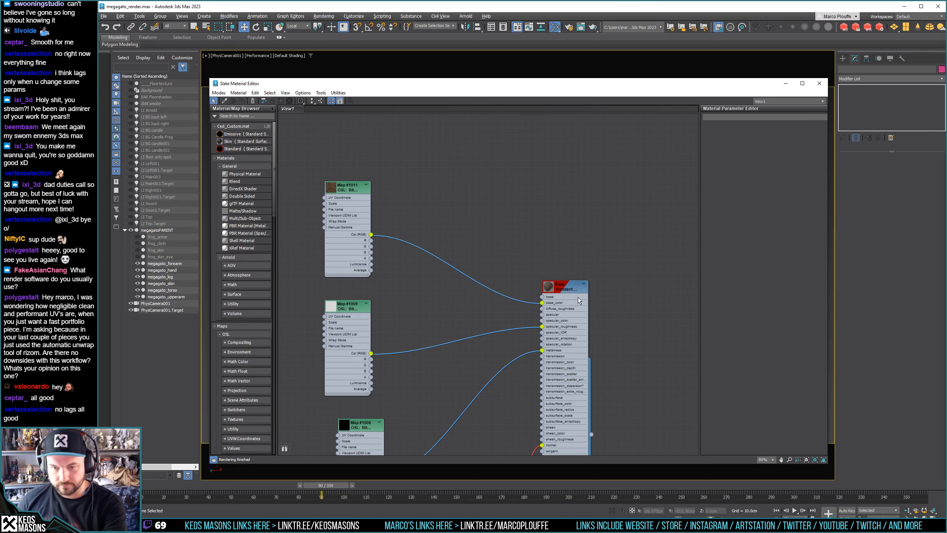
scroll(578, 298, down, 3)
drag(402, 212, 617, 447)
key(Delete)
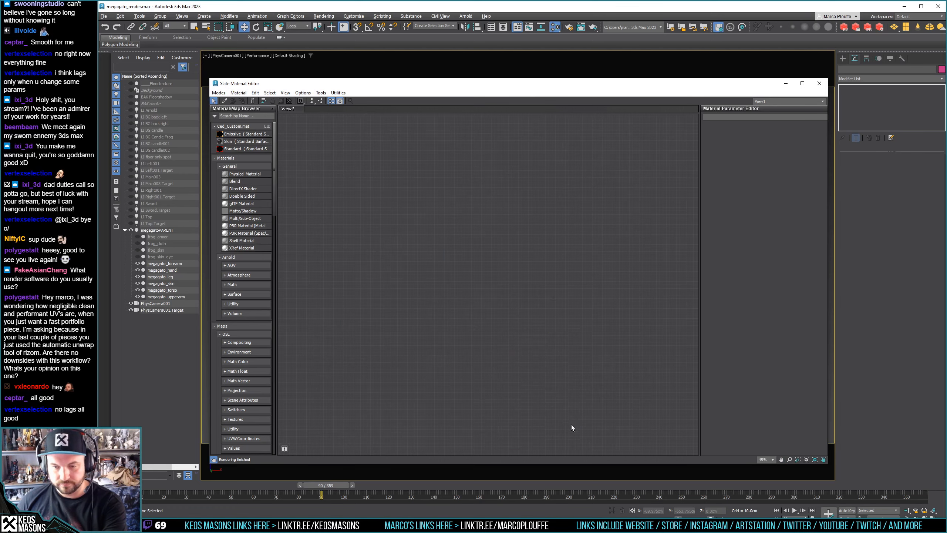
key(ctrl+z)
Examine the remaining material networks to judge which ones are worth keeping for the megagato
scroll(549, 353, up, 4)
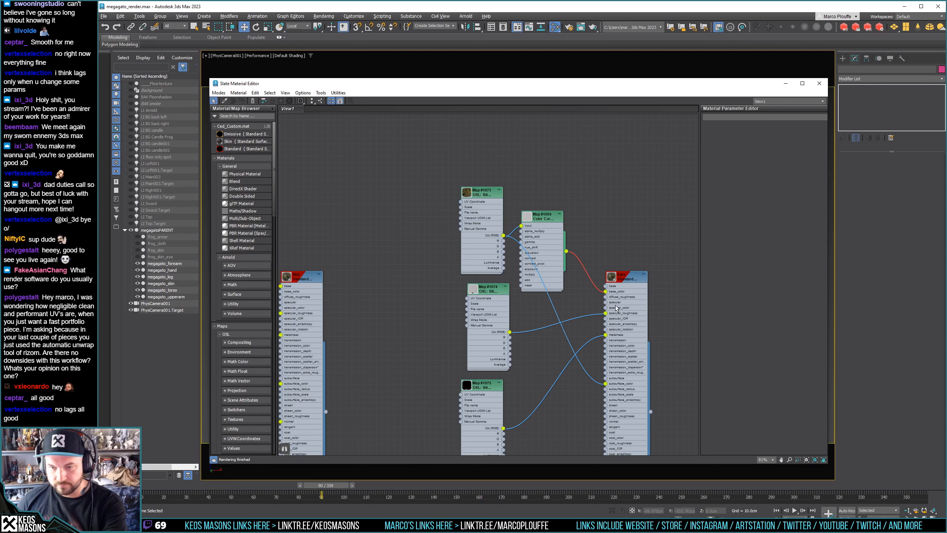
scroll(617, 308, down, 5)
scroll(423, 287, up, 3)
scroll(434, 292, down, 3)
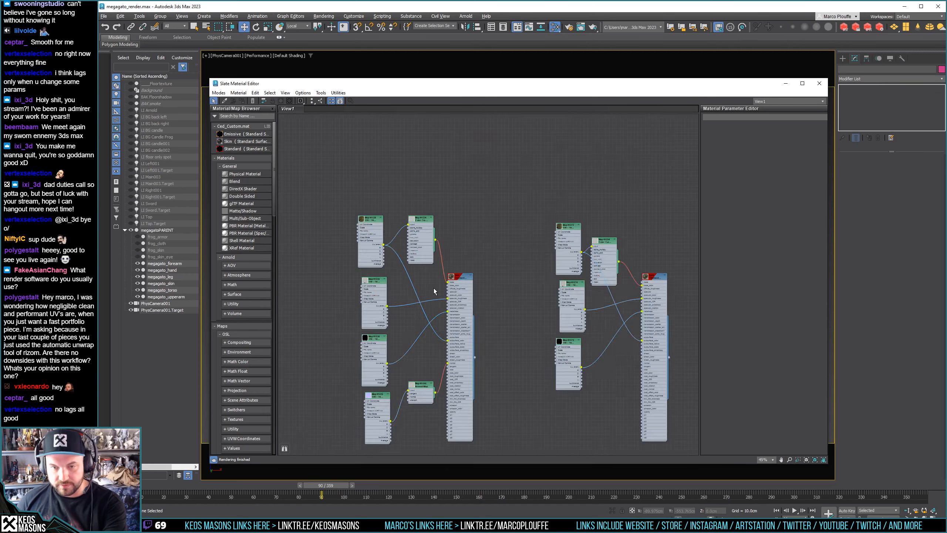
scroll(434, 288, down, 3)
scroll(458, 263, up, 4)
scroll(442, 271, down, 5)
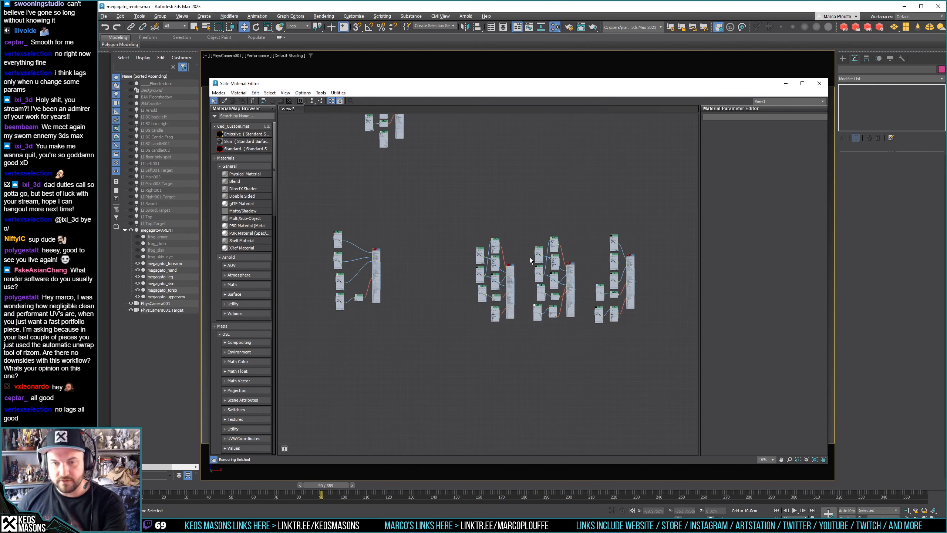
scroll(514, 252, down, 5)
scroll(487, 249, up, 4)
scroll(485, 257, down, 4)
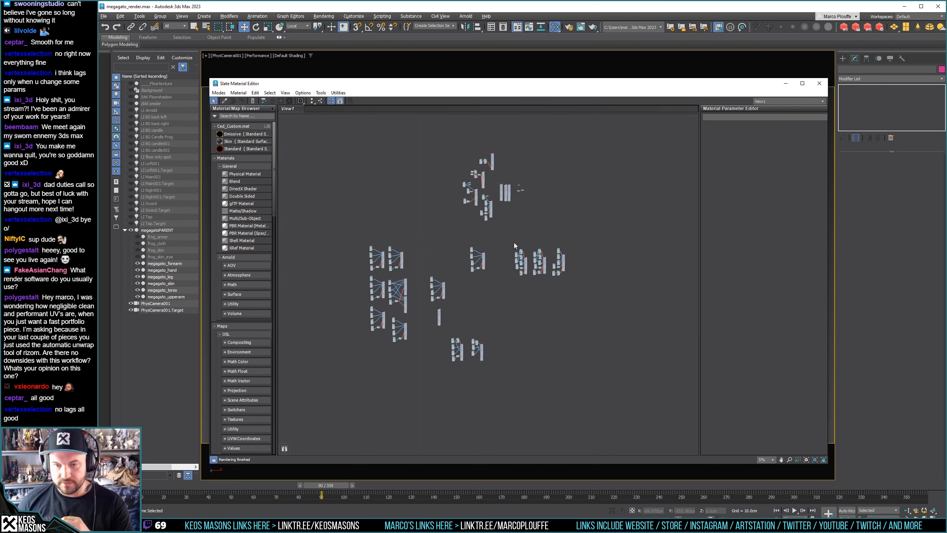
Move the separate three-network group farther out and line up the remaining networks in a column with the cape material
drag(564, 266, 592, 277)
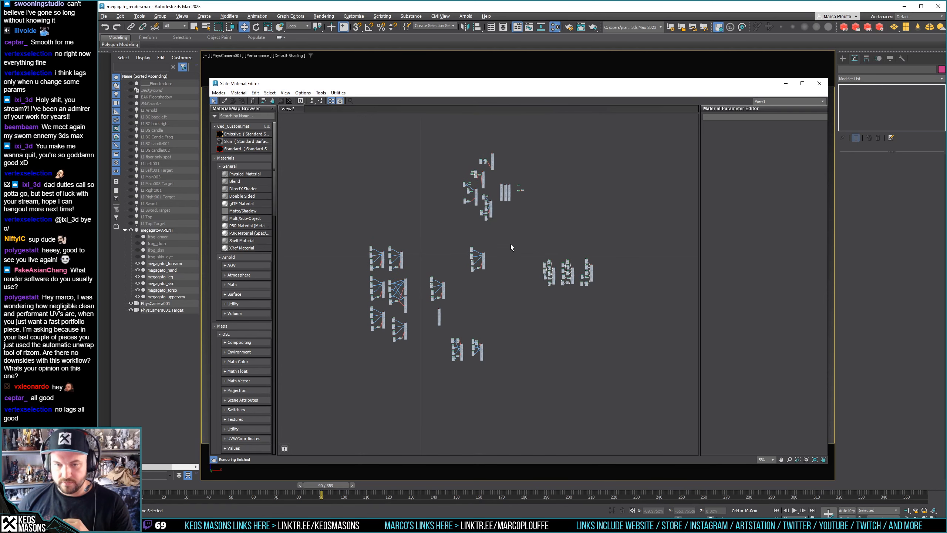
drag(462, 280, 673, 447)
scroll(440, 349, up, 6)
drag(666, 390, 523, 371)
scroll(523, 369, down, 3)
middle_drag(493, 288, 535, 328)
scroll(533, 327, up, 3)
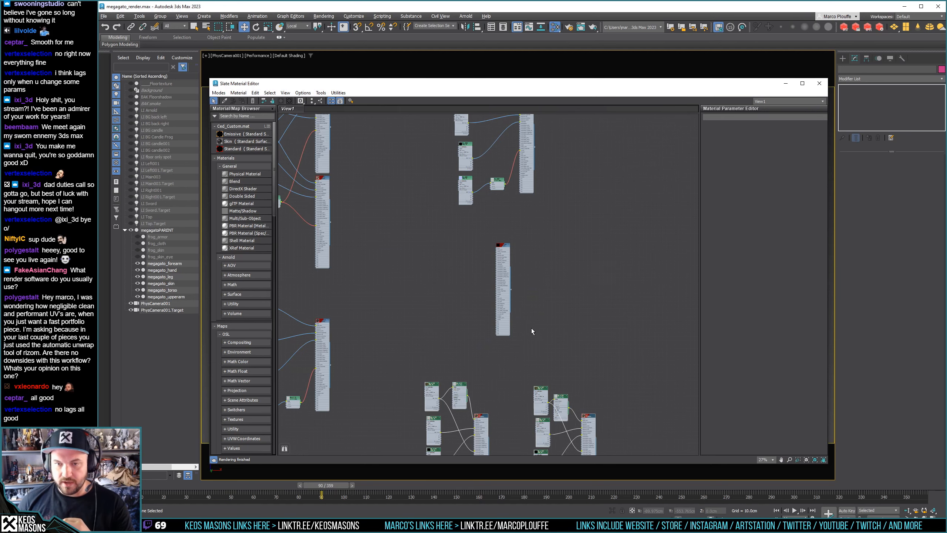
scroll(542, 213, up, 3)
middle_drag(543, 214, 529, 366)
scroll(532, 286, down, 10)
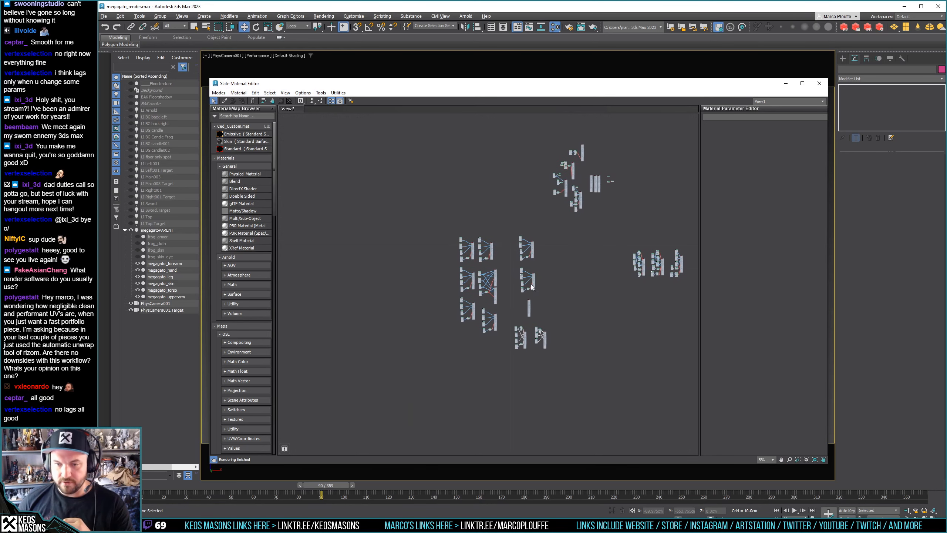
Delete all the material networks in the two columns beside the newly aligned column
scroll(532, 287, up, 7)
middle_drag(417, 154, 455, 244)
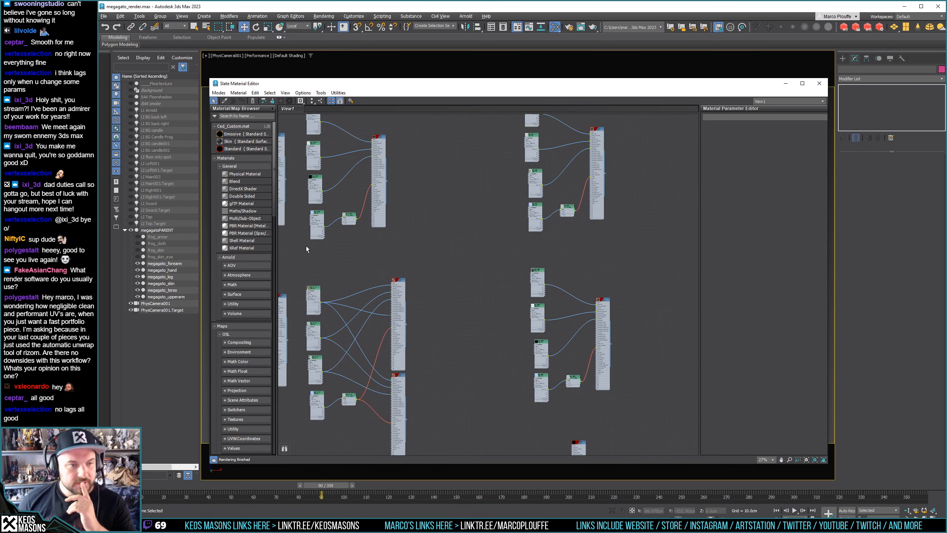
scroll(305, 244, down, 4)
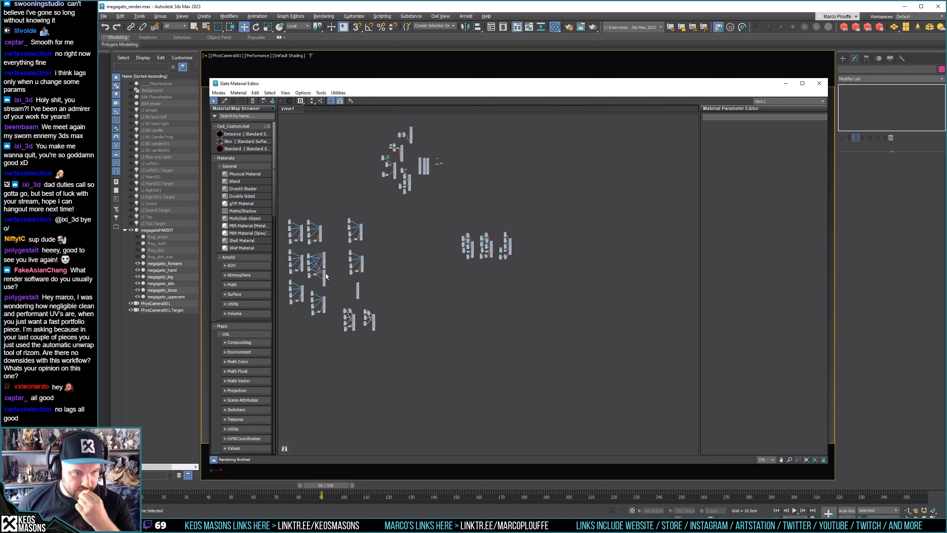
scroll(338, 272, up, 2)
scroll(347, 245, down, 5)
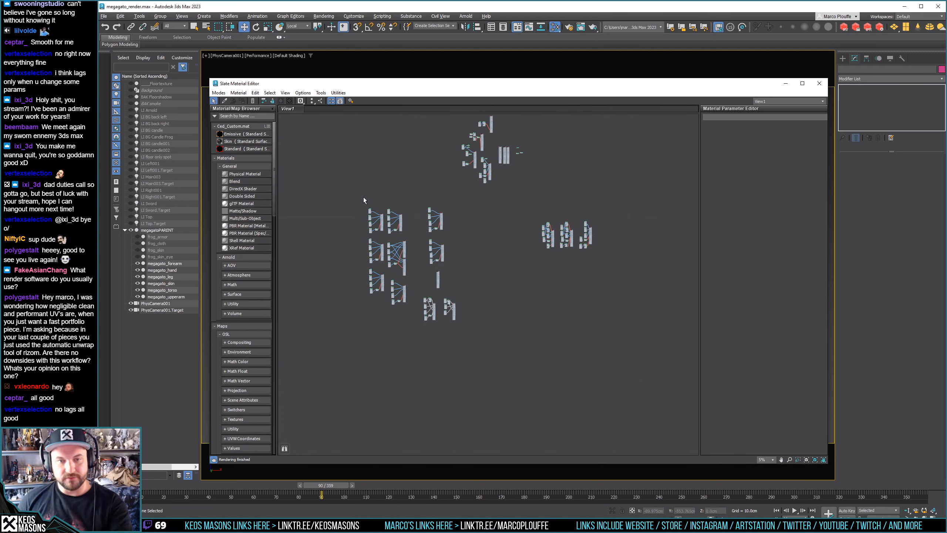
drag(341, 170, 415, 311)
key(Delete)
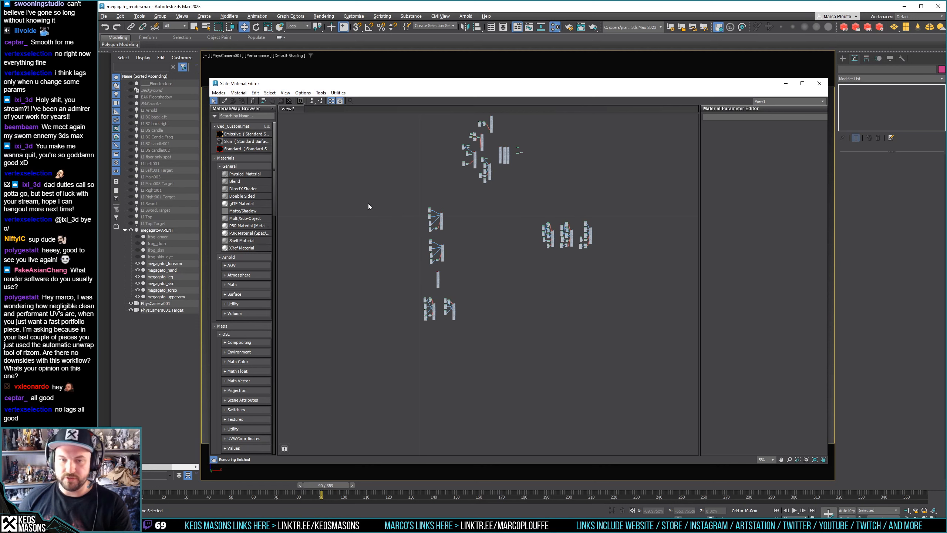
Examine the remaining material groups, including the unconnected materials and the separate three-network group, to see how their maps are wired
drag(364, 194, 493, 364)
scroll(424, 243, up, 5)
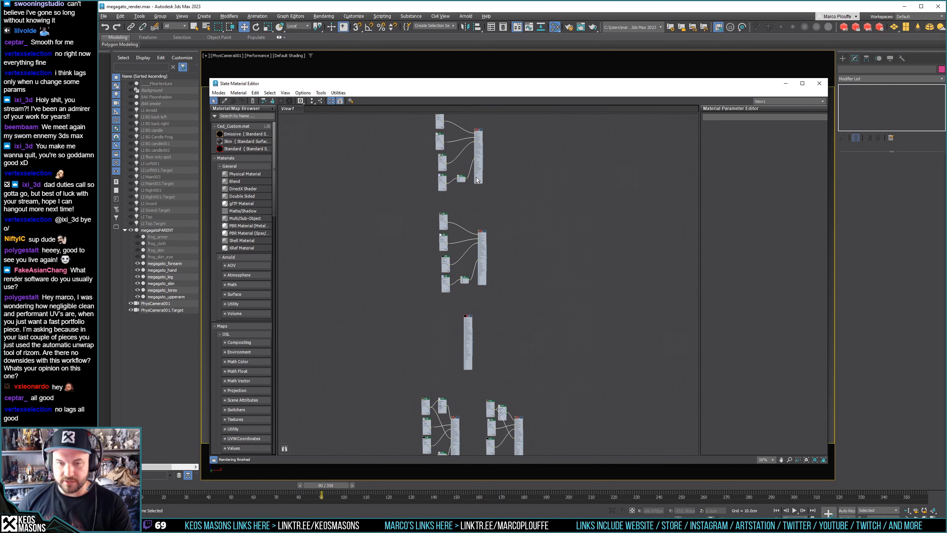
scroll(462, 266, down, 5)
middle_drag(513, 163, 471, 327)
scroll(501, 223, up, 7)
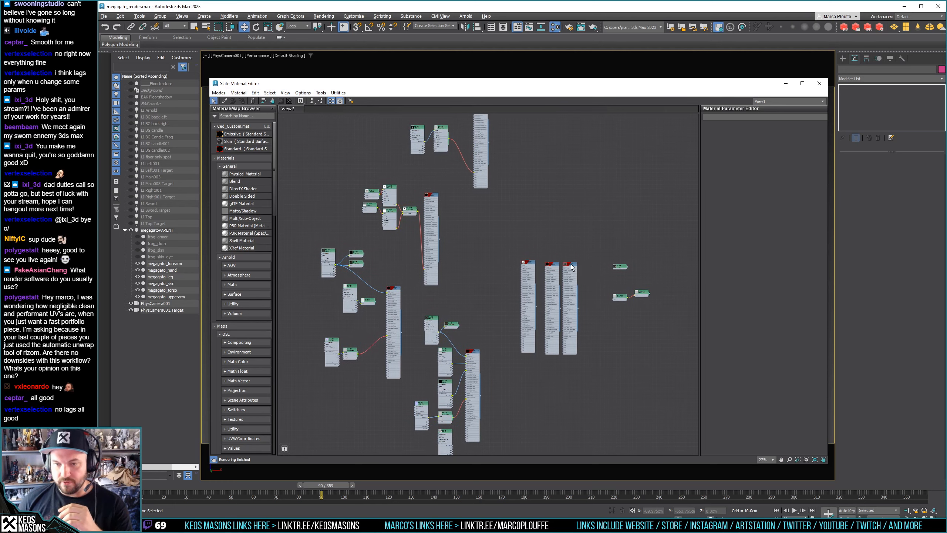
scroll(561, 270, up, 5)
scroll(559, 270, down, 12)
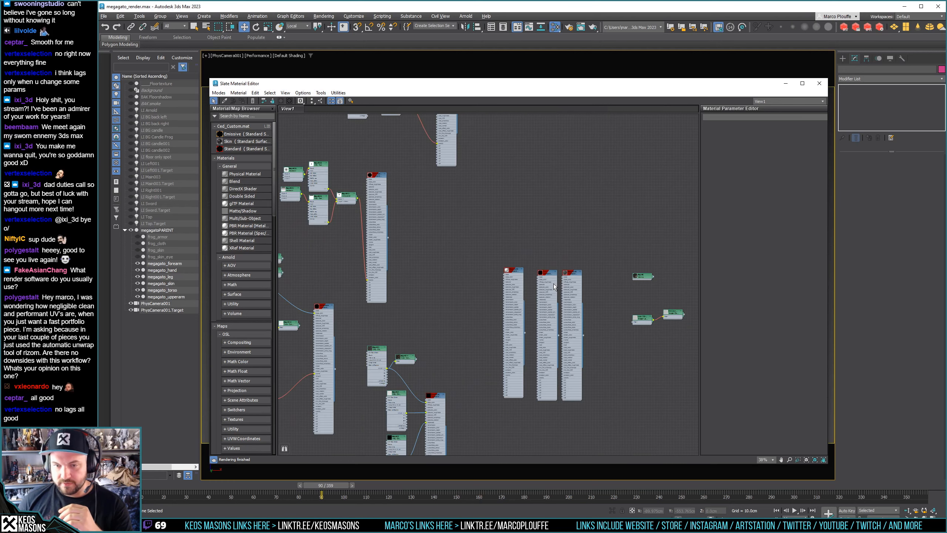
middle_drag(544, 309, 495, 214)
scroll(574, 283, up, 8)
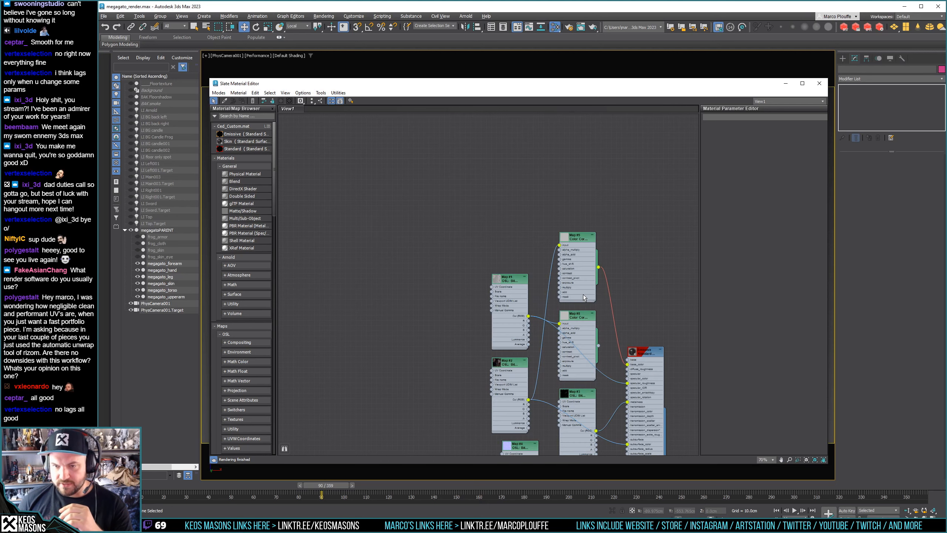
scroll(584, 297, up, 6)
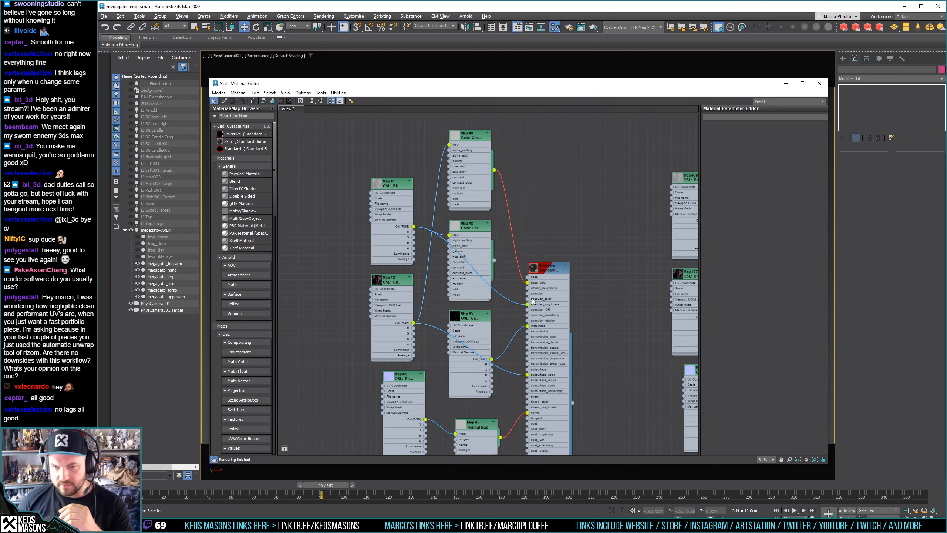
scroll(532, 301, down, 6)
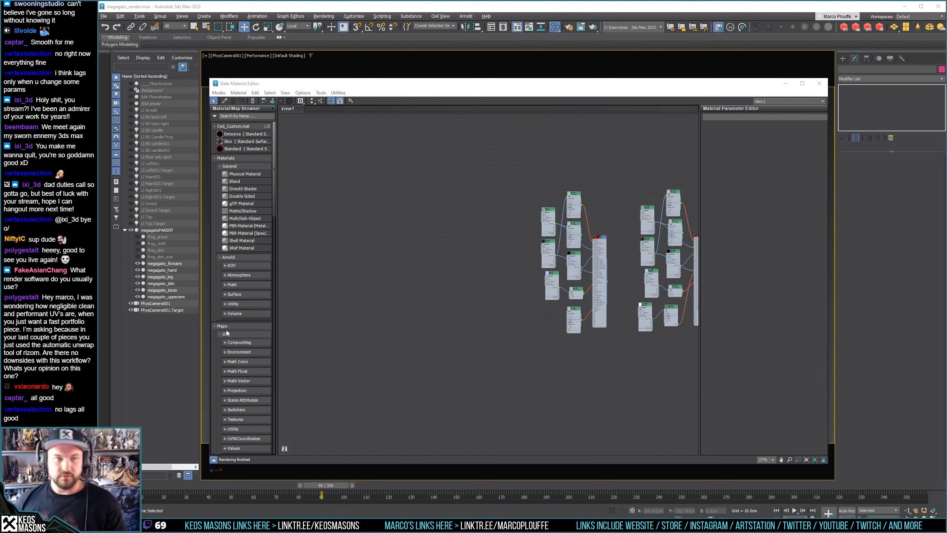
Inspect the simple texture-mapped networks in the aligned column and open the frog_armor material's parameters
click(471, 87)
scroll(474, 238, down, 5)
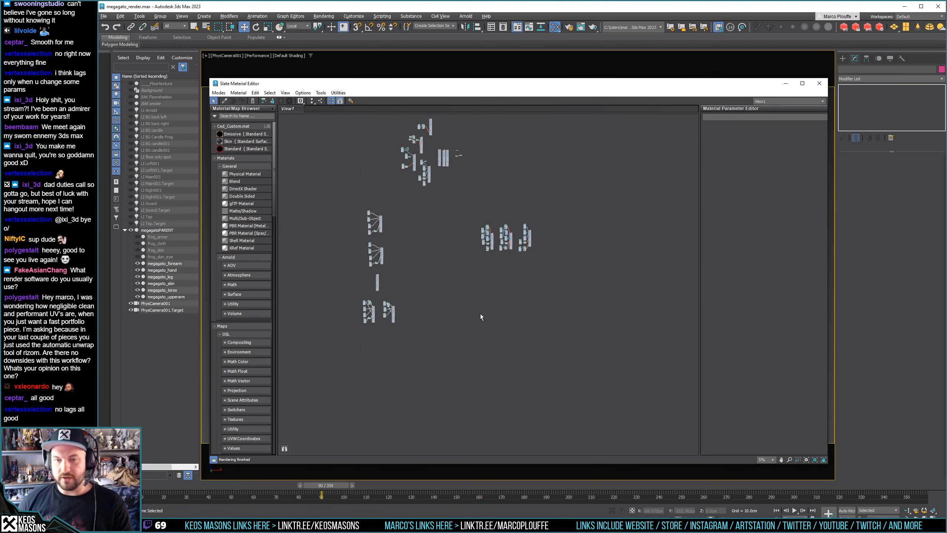
middle_drag(457, 317, 494, 328)
scroll(421, 270, up, 6)
middle_drag(397, 294, 469, 319)
scroll(433, 263, down, 4)
scroll(445, 158, up, 6)
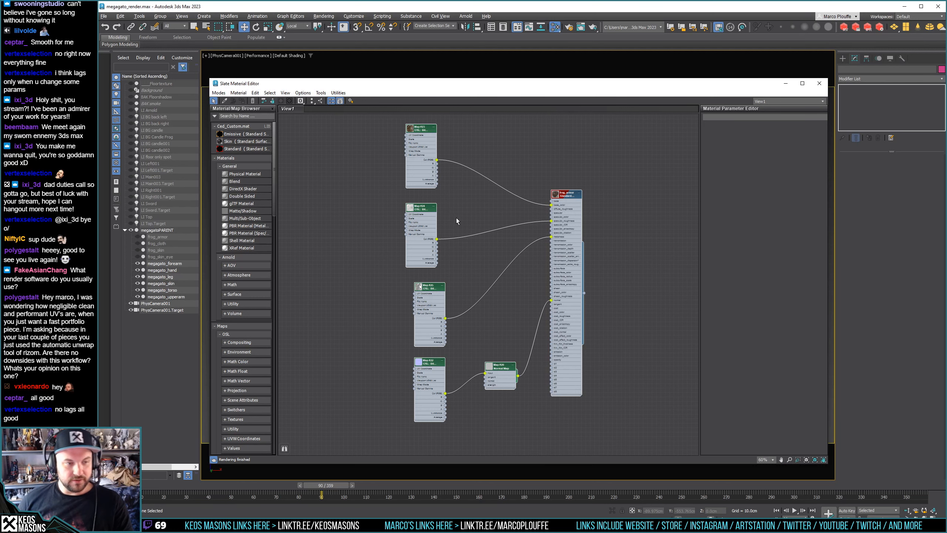
scroll(527, 240, down, 3)
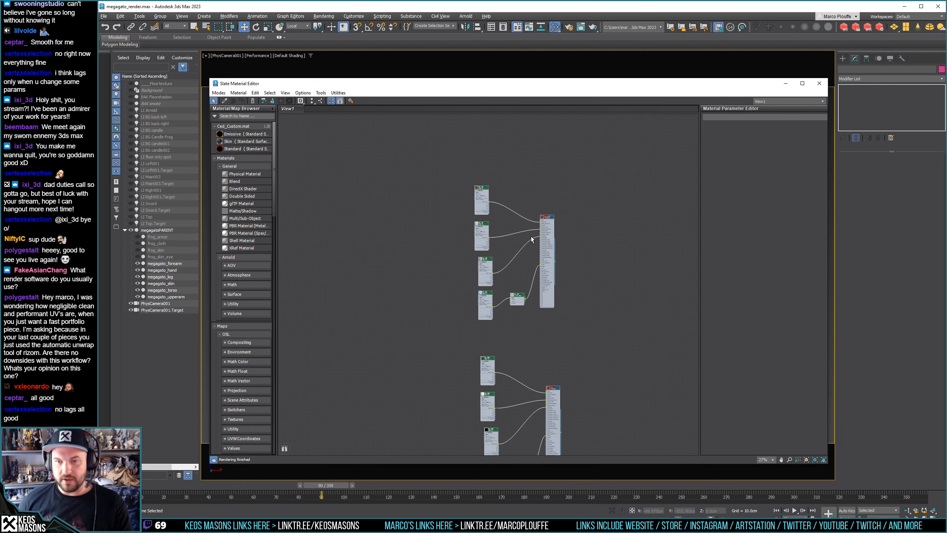
middle_drag(531, 238, 504, 219)
scroll(515, 232, up, 3)
middle_drag(512, 169, 521, 214)
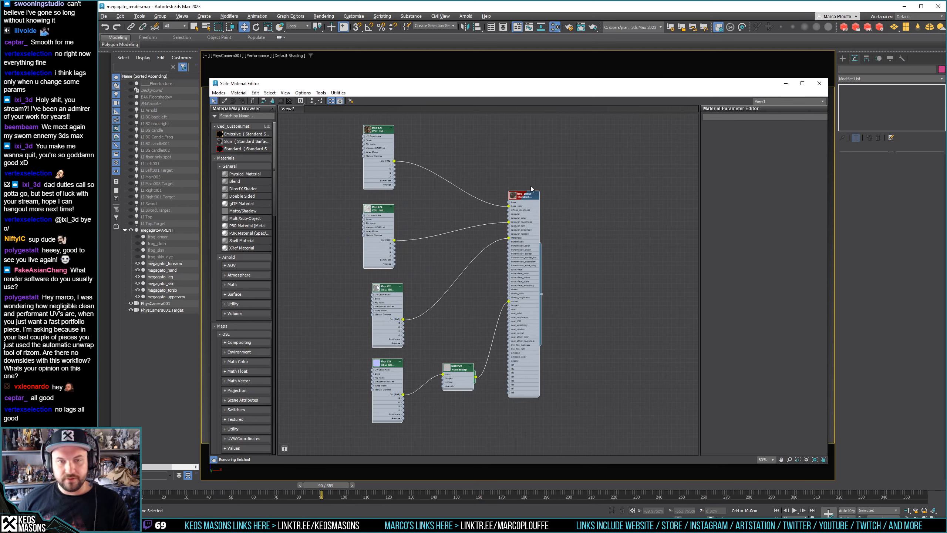
double_click(521, 197)
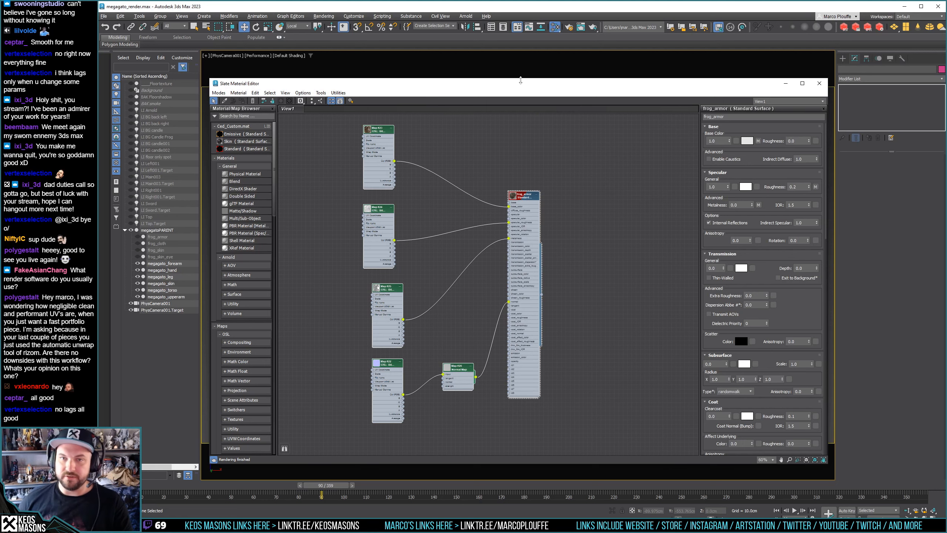
Move the material editor clear of the model, select the megagato torso mesh, and rename the frog_armor material cat_torso
drag(523, 88, 518, 168)
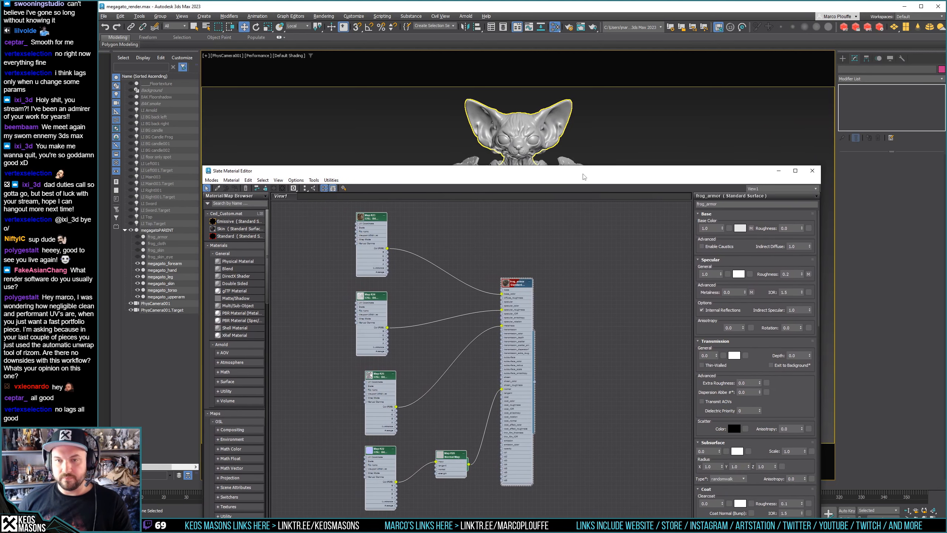
drag(584, 177, 198, 93)
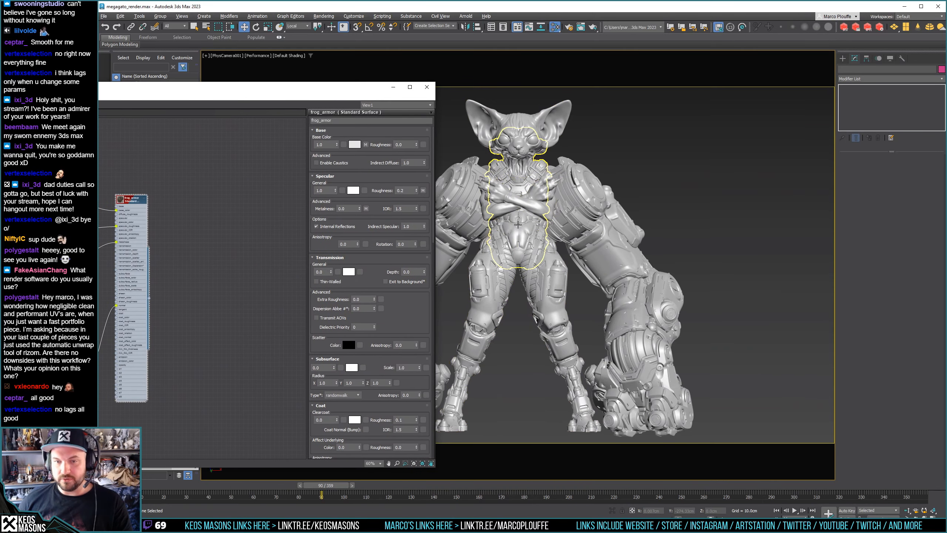
click(518, 224)
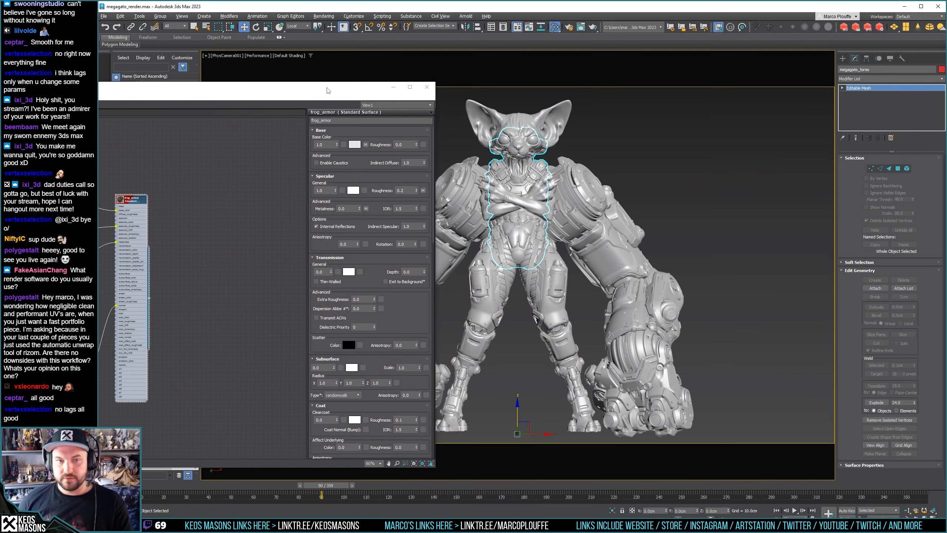
click(338, 121)
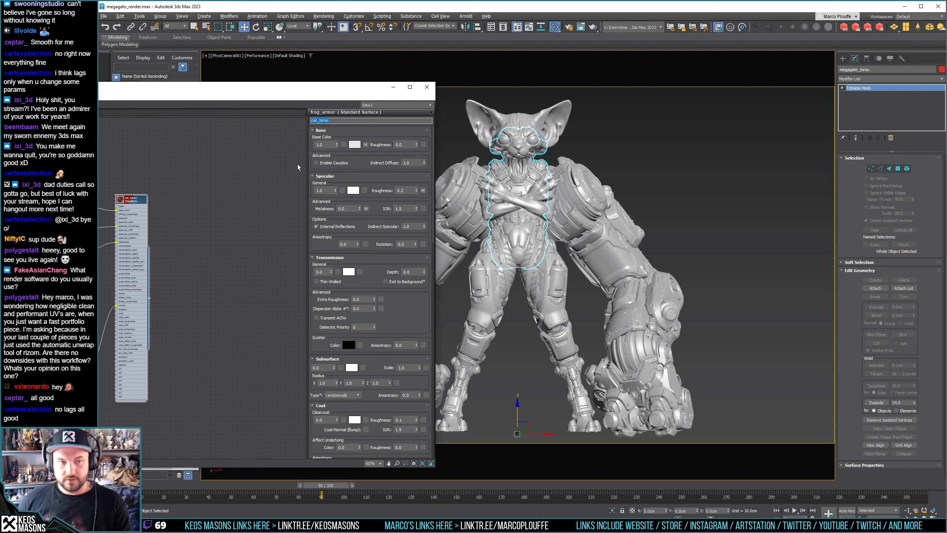
Assign the cat_torso material to the selected torso mesh
right_click(134, 203)
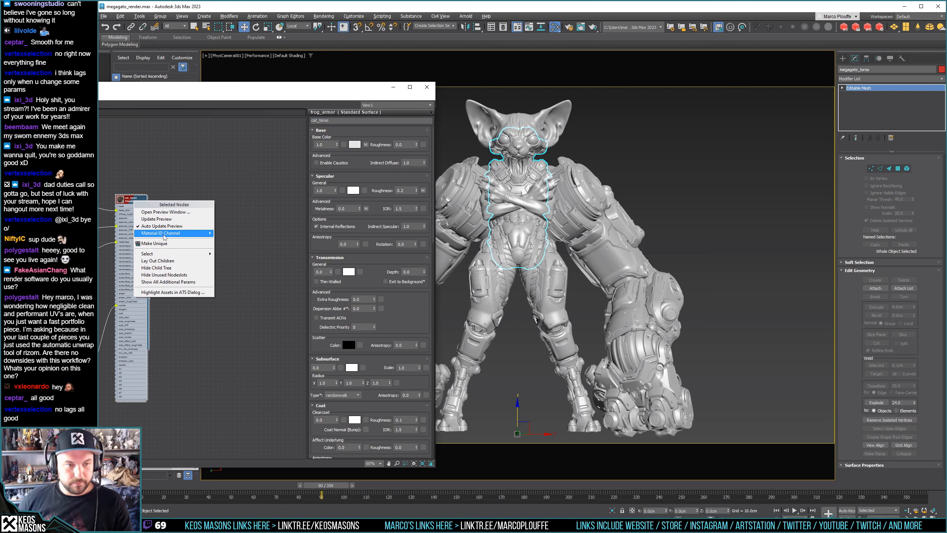
click(164, 187)
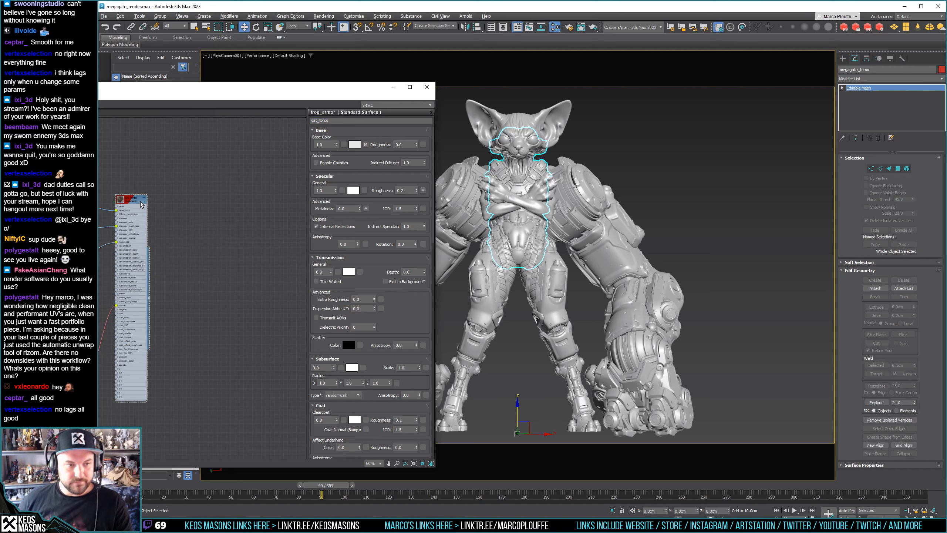
right_click(131, 202)
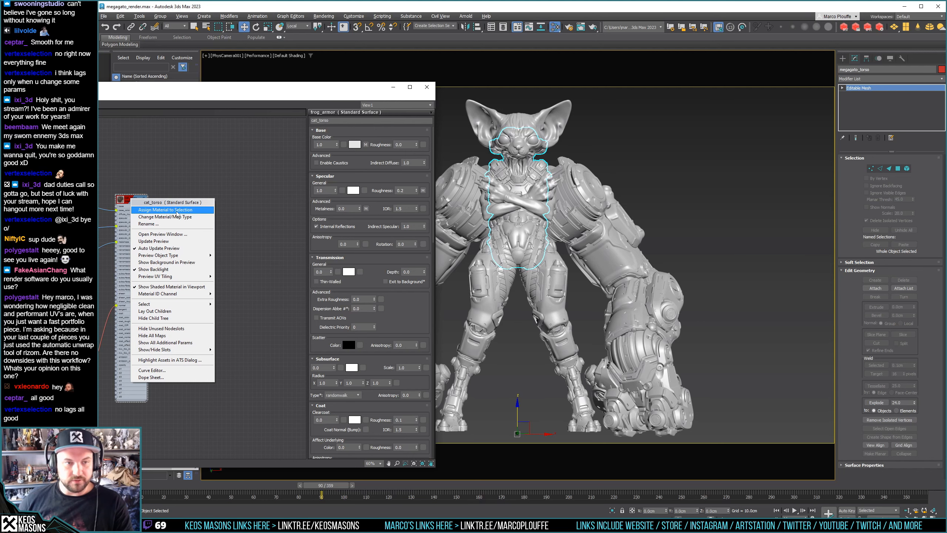
click(177, 211)
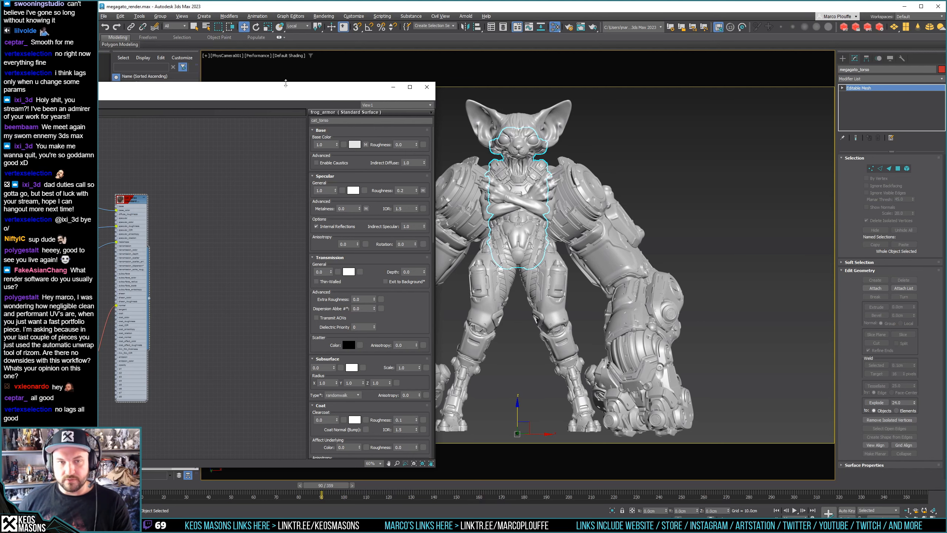
Bring the material editor back over the viewport and open the UDIM file selection for cat_torso's base color bitmap
drag(279, 89, 668, 74)
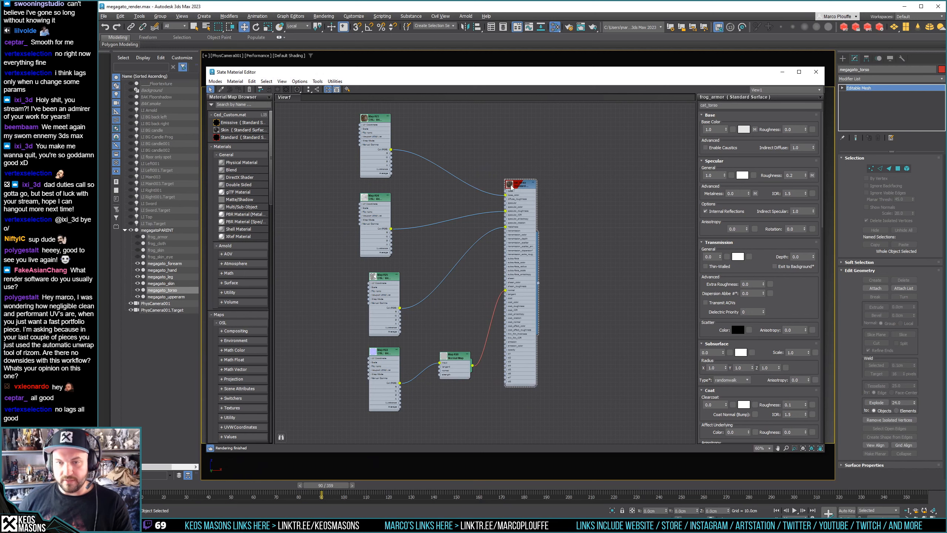
scroll(441, 170, up, 2)
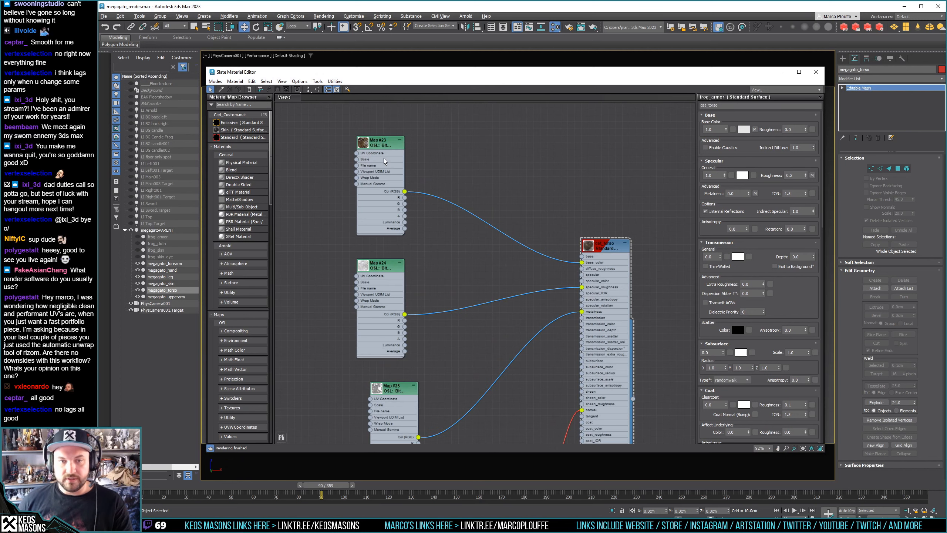
double_click(380, 145)
scroll(591, 188, up, 2)
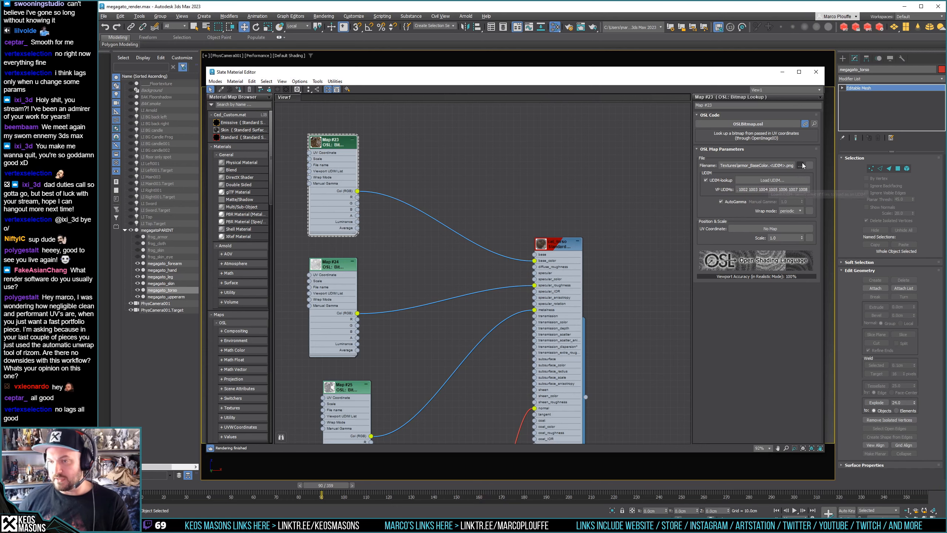
click(775, 181)
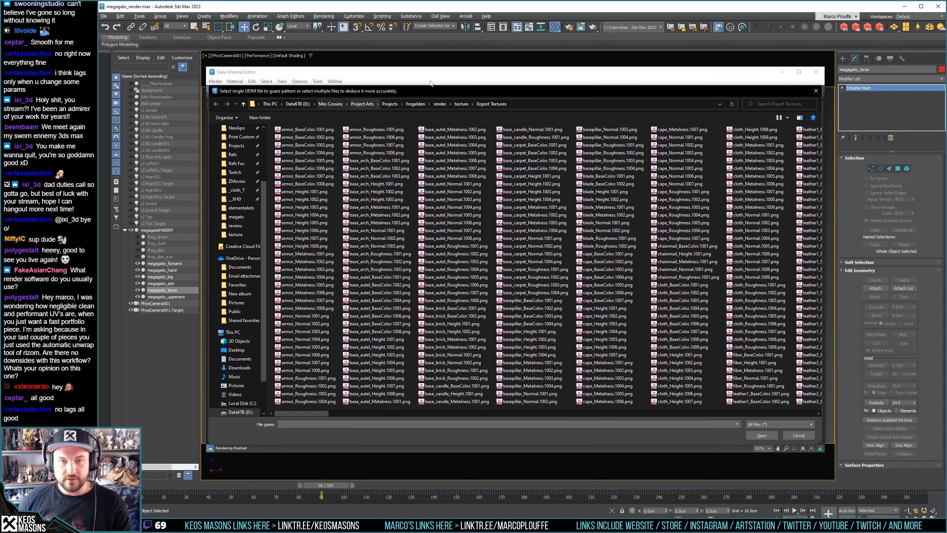
Browse to the megato project's render/texture/ExportMaps folder
click(415, 103)
click(390, 103)
text(meg)
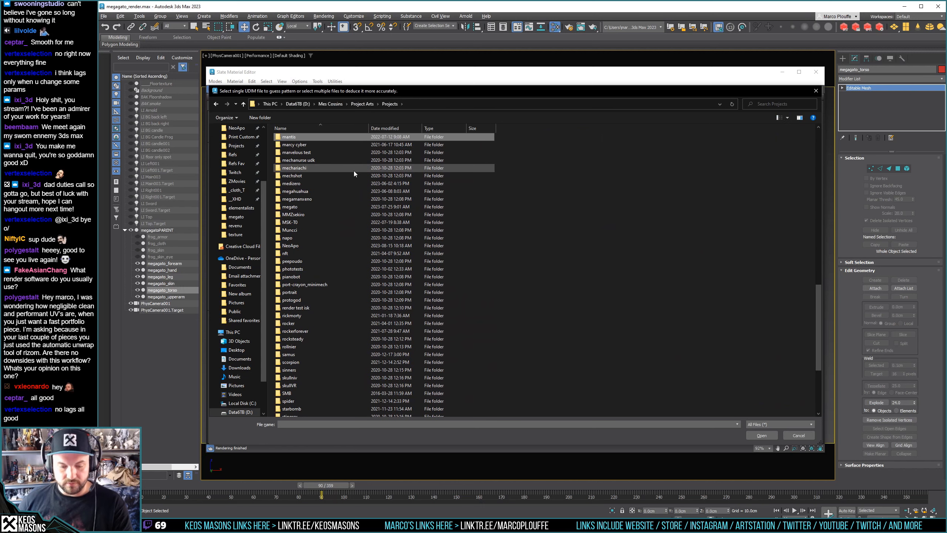
double_click(299, 208)
double_click(295, 146)
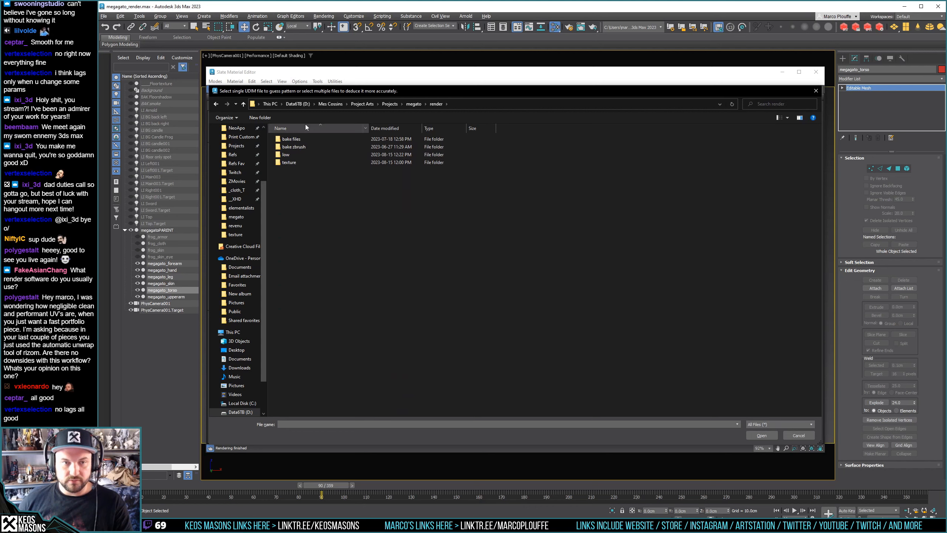
double_click(293, 163)
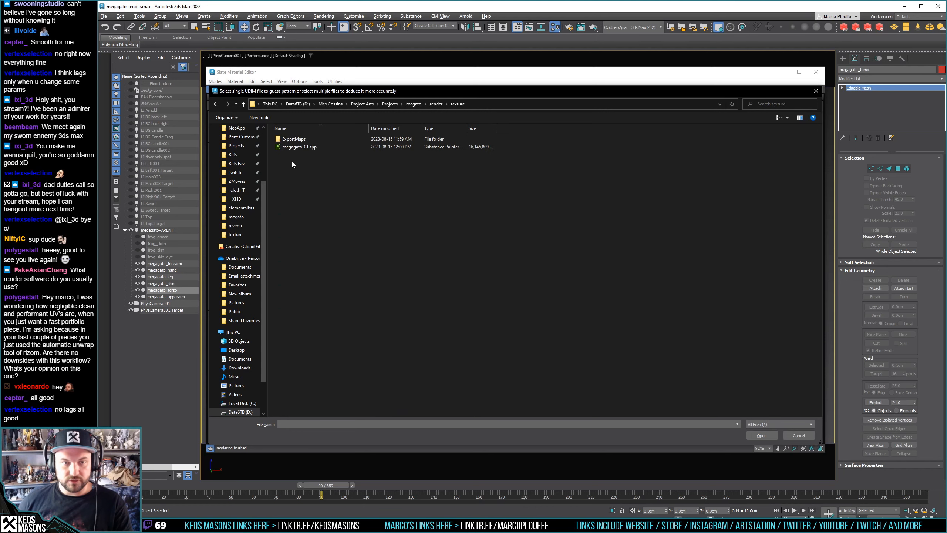
double_click(294, 139)
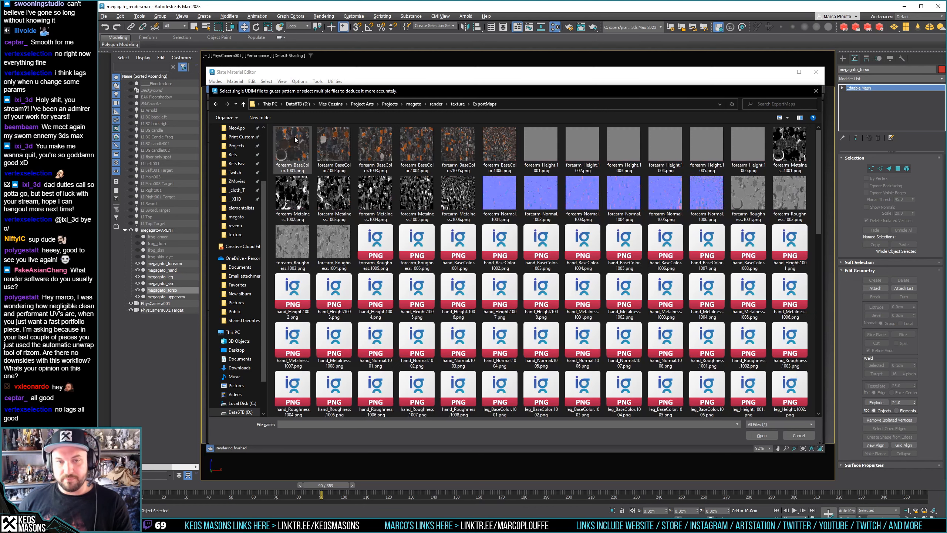
Show the exported maps as a list and load torso_BaseColor.1001.png as the UDIM source for the base color bitmap
scroll(604, 298, down, 5)
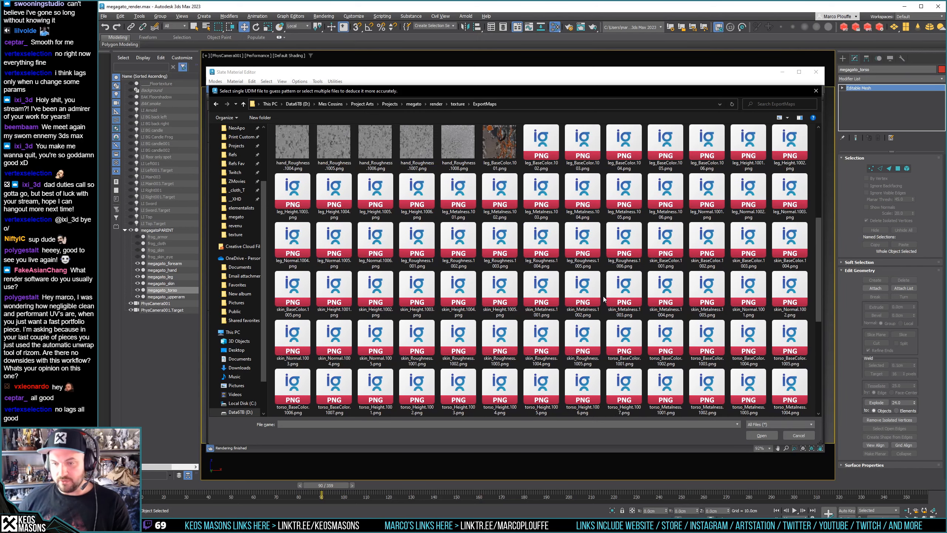
scroll(605, 299, down, 3)
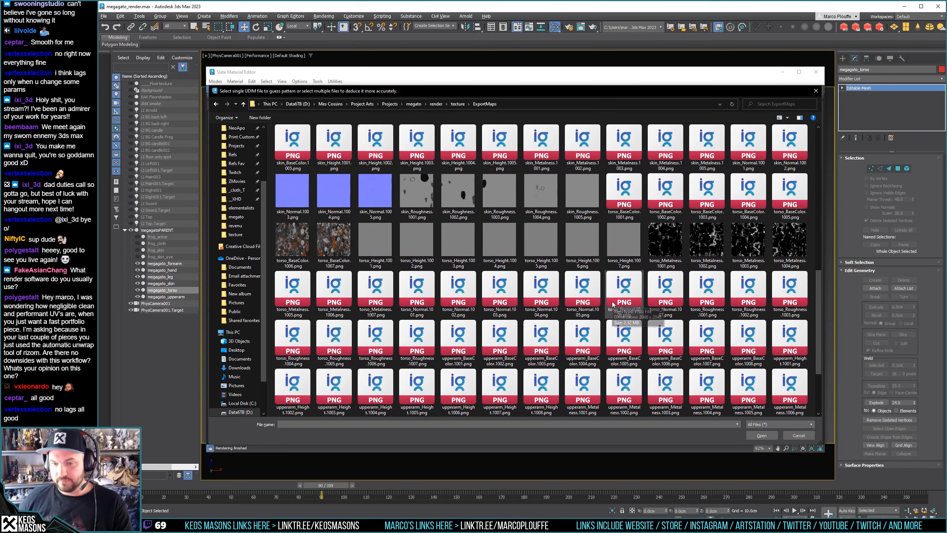
right_click(517, 167)
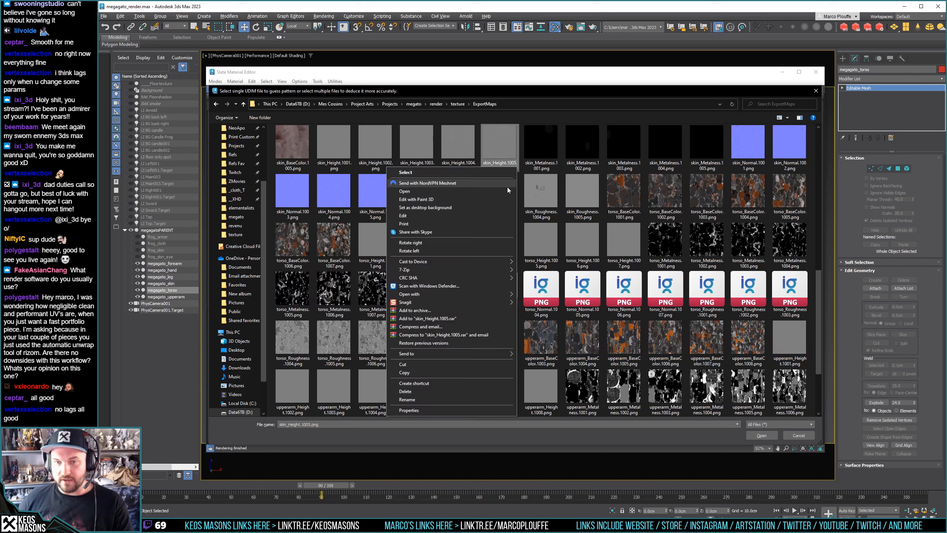
right_click(396, 163)
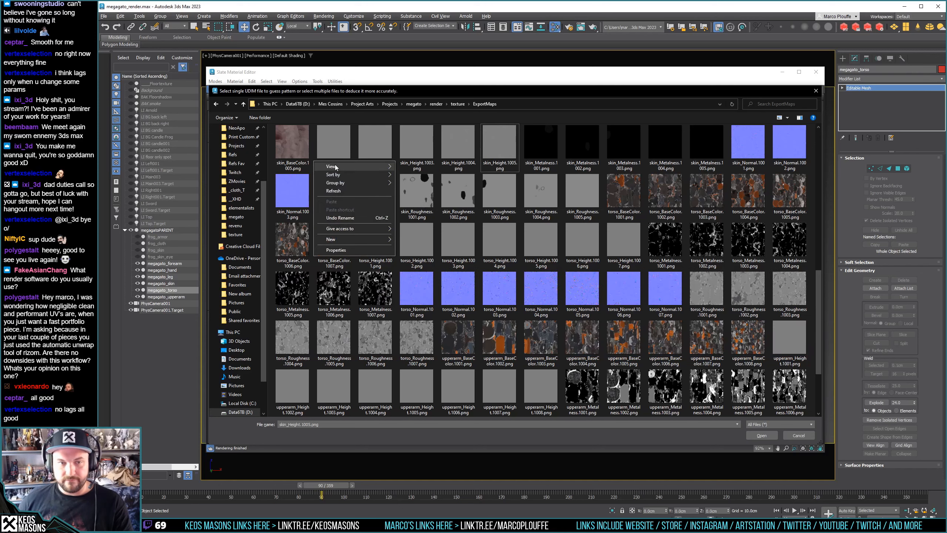
mouse_move(377, 166)
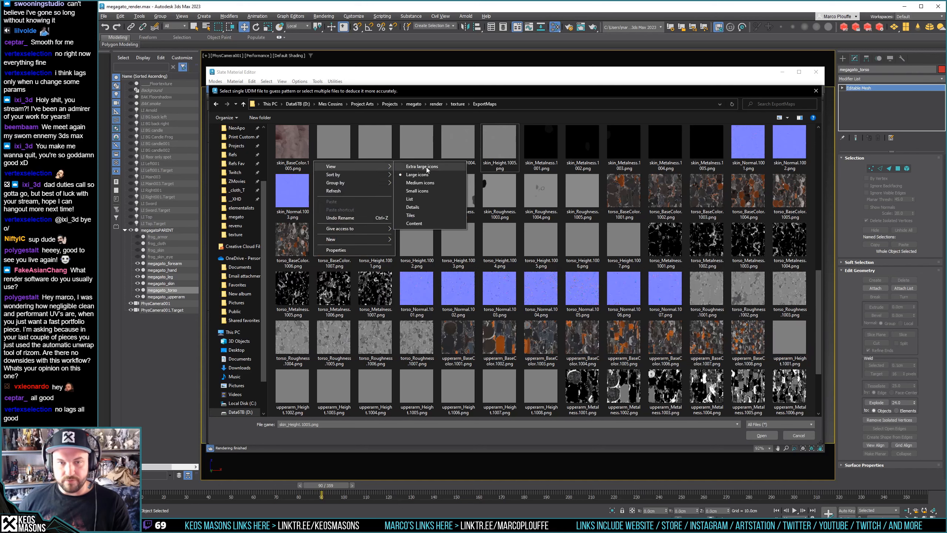
click(410, 198)
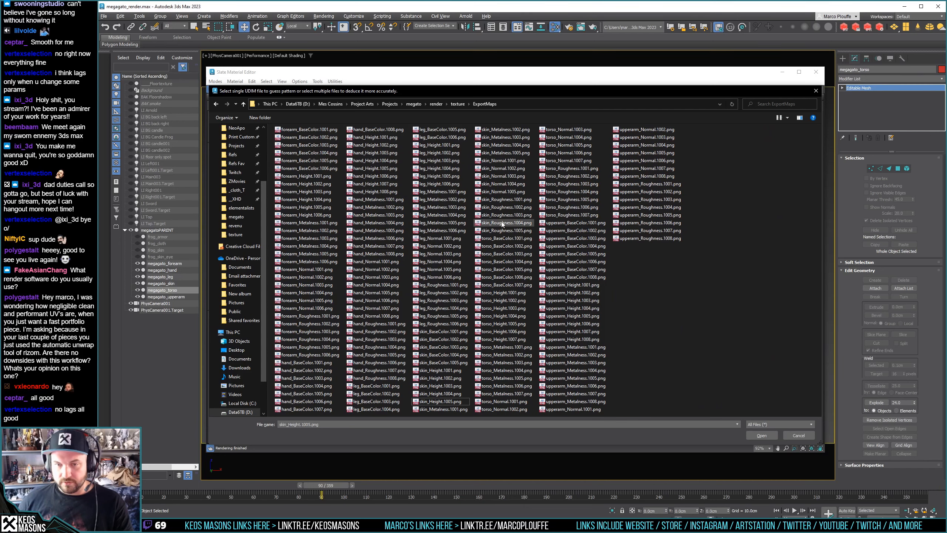
click(504, 238)
double_click(504, 238)
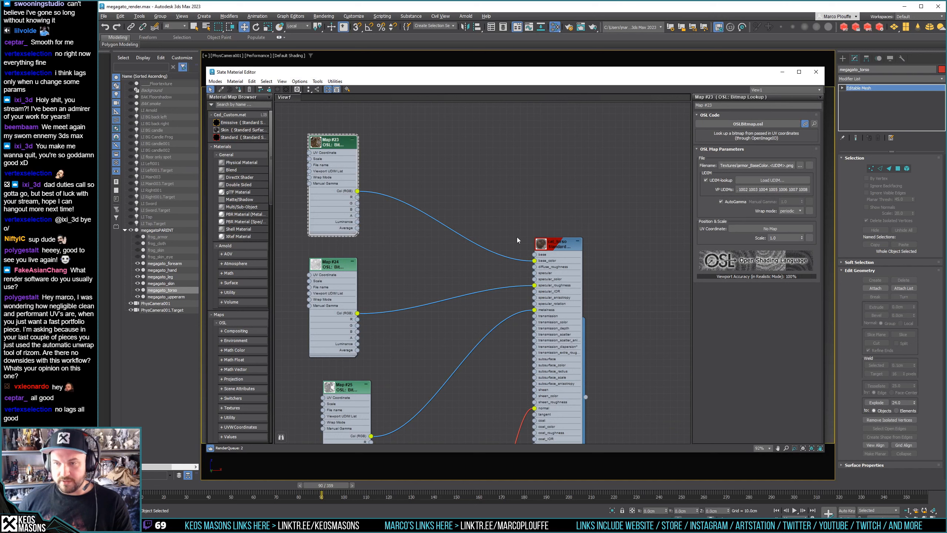
double_click(332, 265)
click(758, 180)
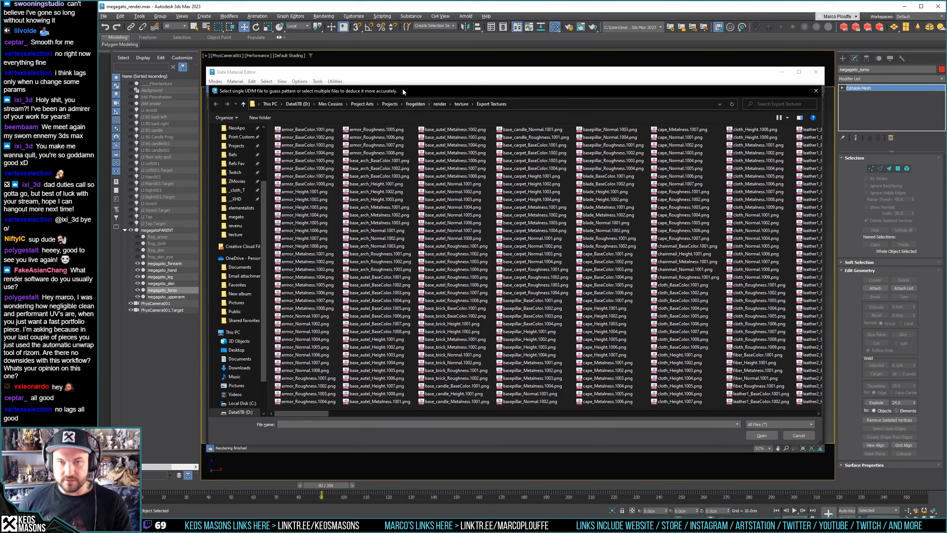
key(Escape)
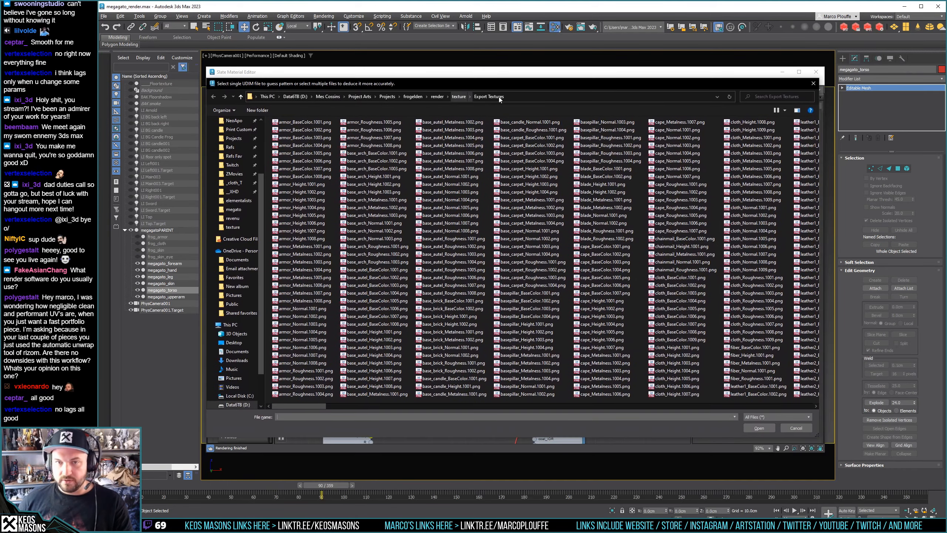
click(814, 83)
click(755, 180)
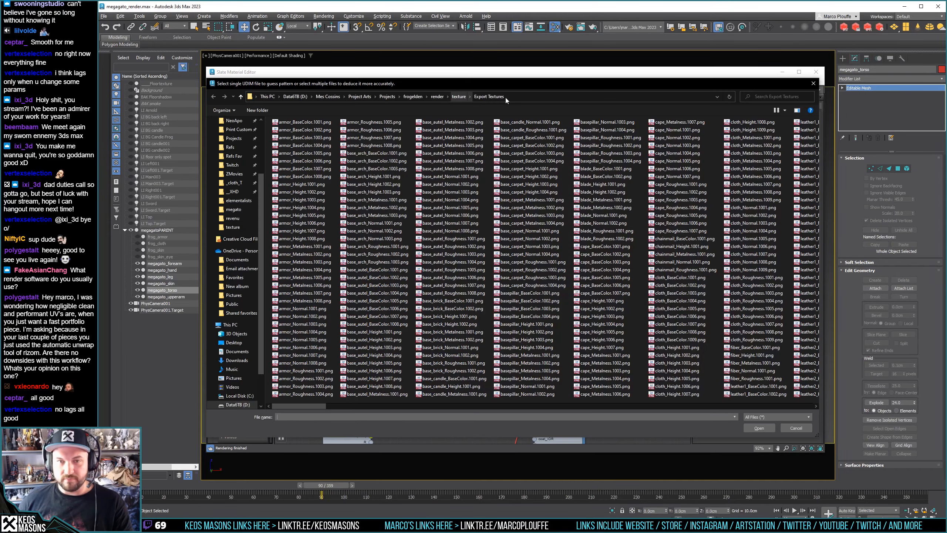
click(521, 97)
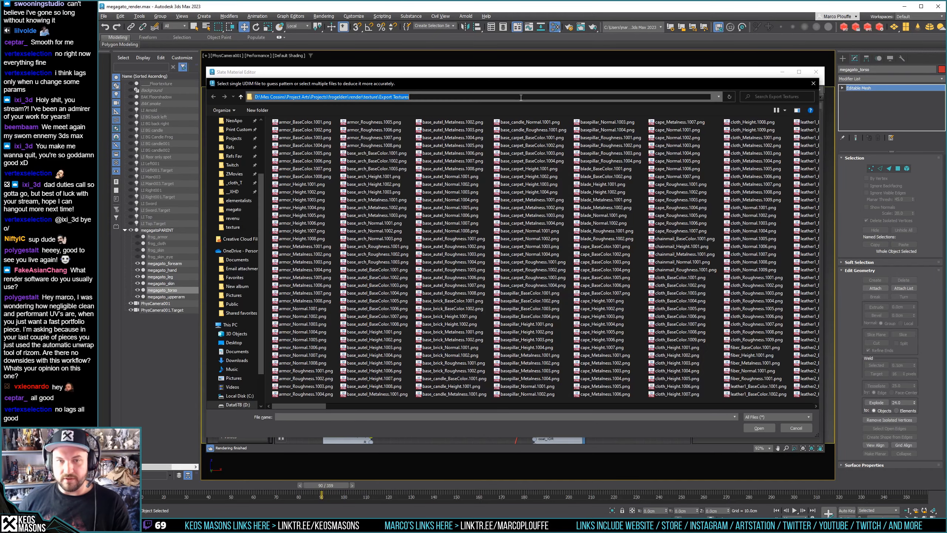
click(813, 83)
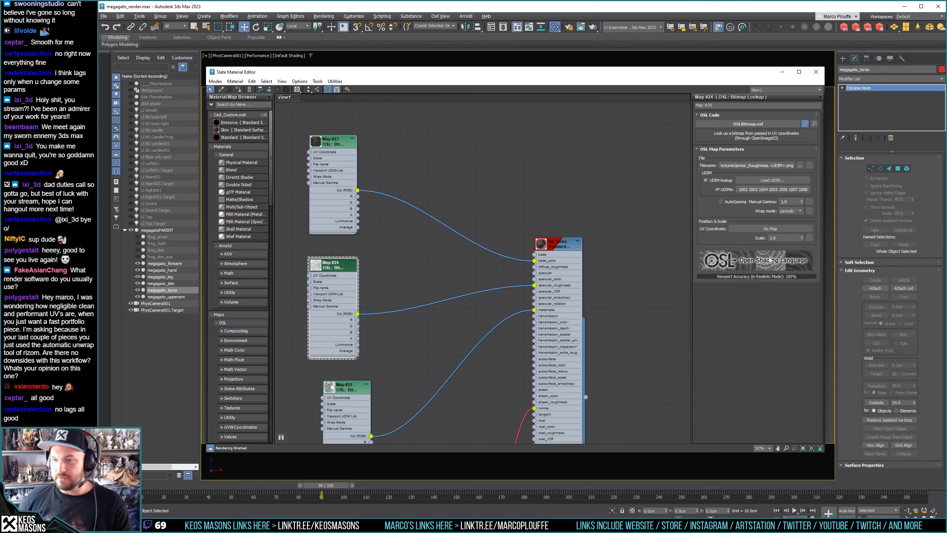
Copy the megato ExportMaps folder path from the base color bitmap's UDIM file selection and close the selection
double_click(341, 146)
click(765, 180)
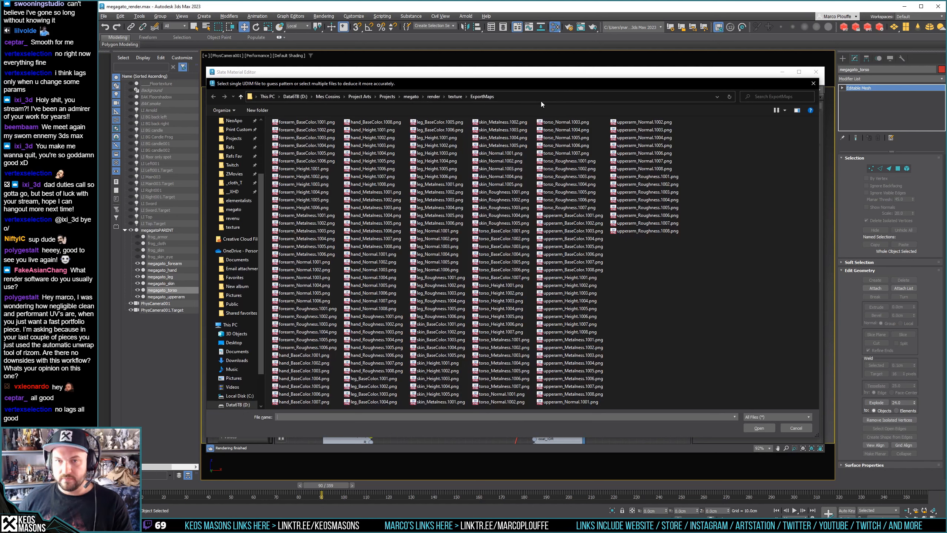
click(541, 100)
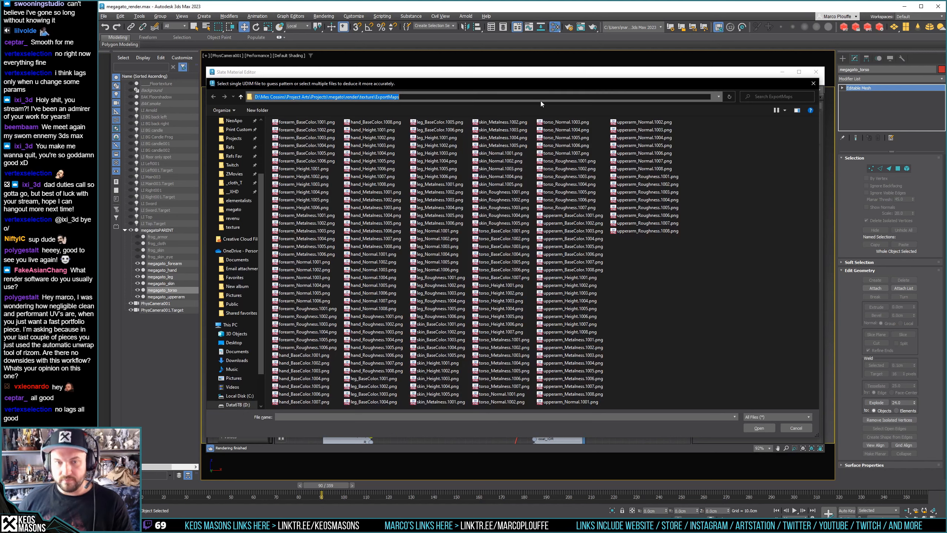
click(814, 85)
Load torso_Roughness.1001.png from the ExportMaps folder as the UDIM source for cat_torso's roughness bitmap
double_click(343, 266)
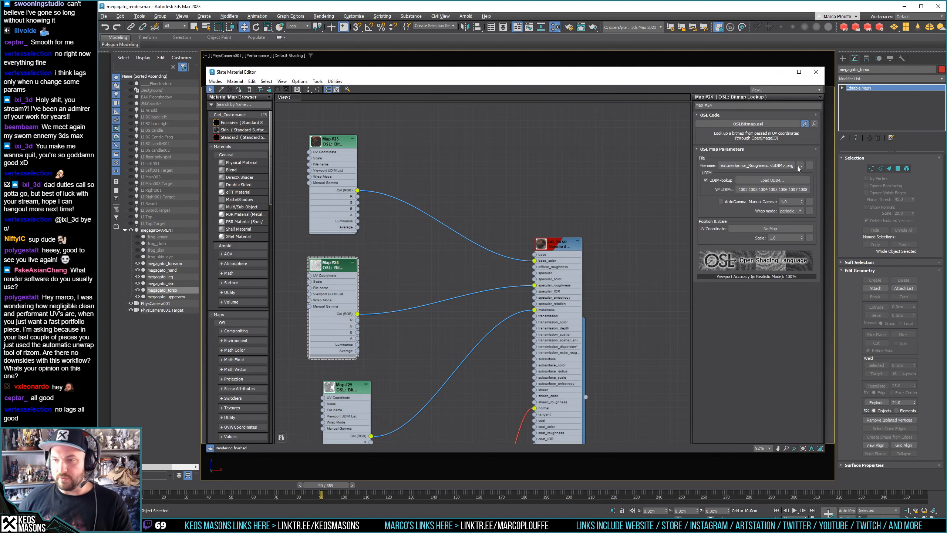
click(800, 166)
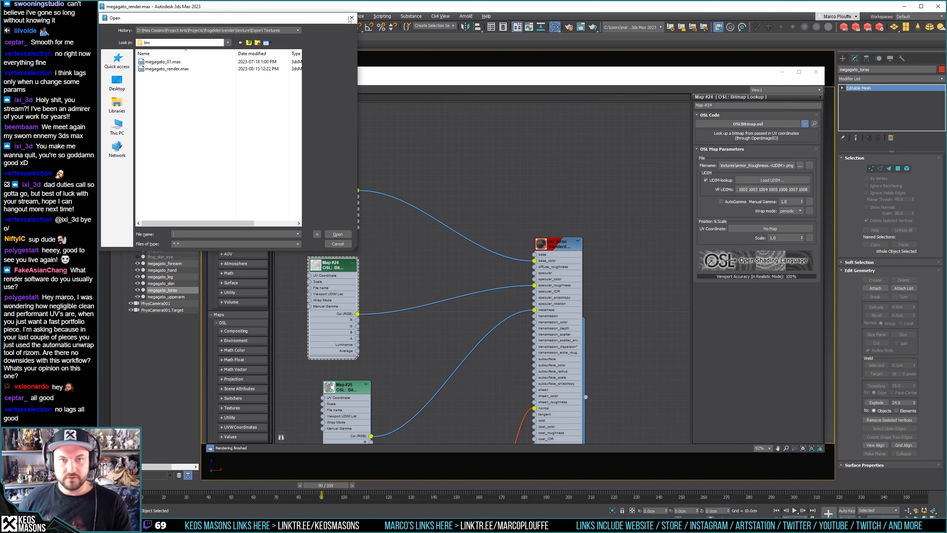
click(351, 18)
click(772, 180)
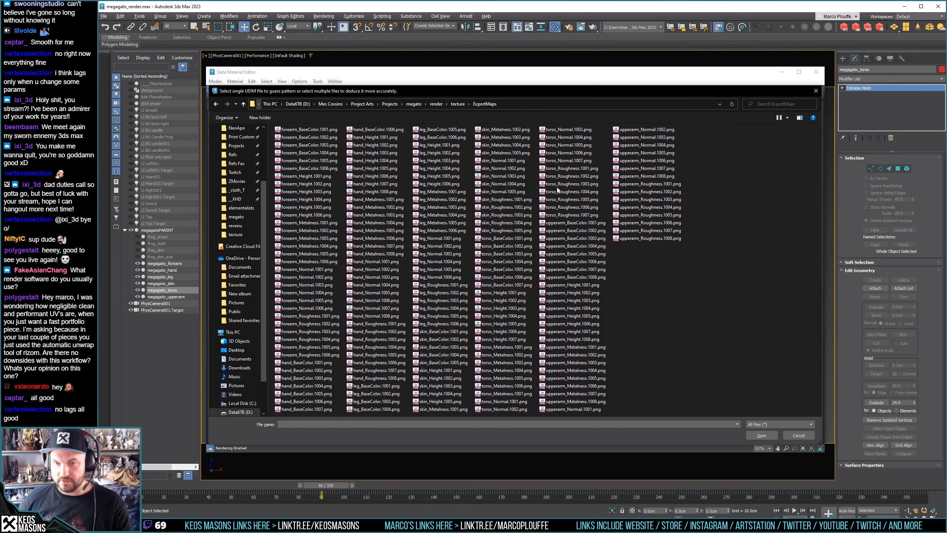
double_click(567, 168)
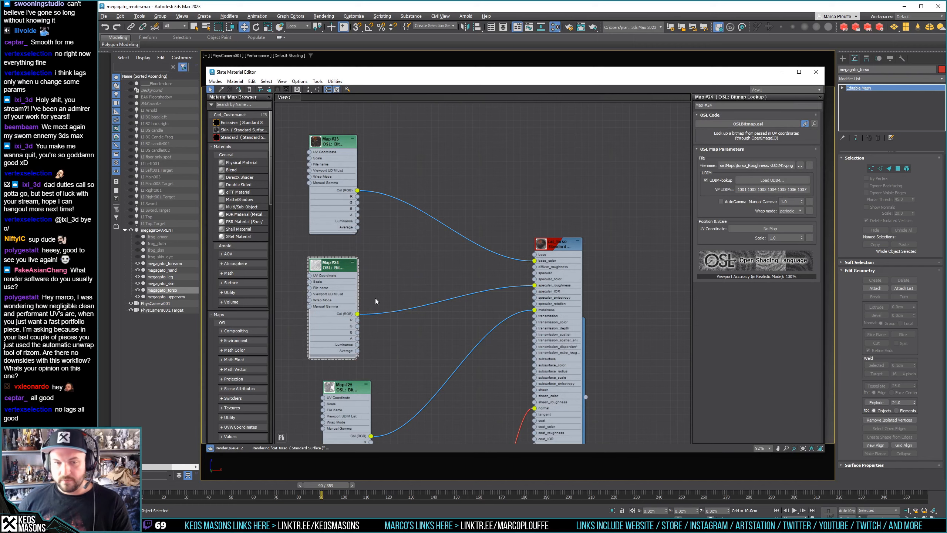
Load torso_Metalness.1001.png from the megato ExportMaps folder as the UDIM source for cat_torso's metalness bitmap
click(344, 392)
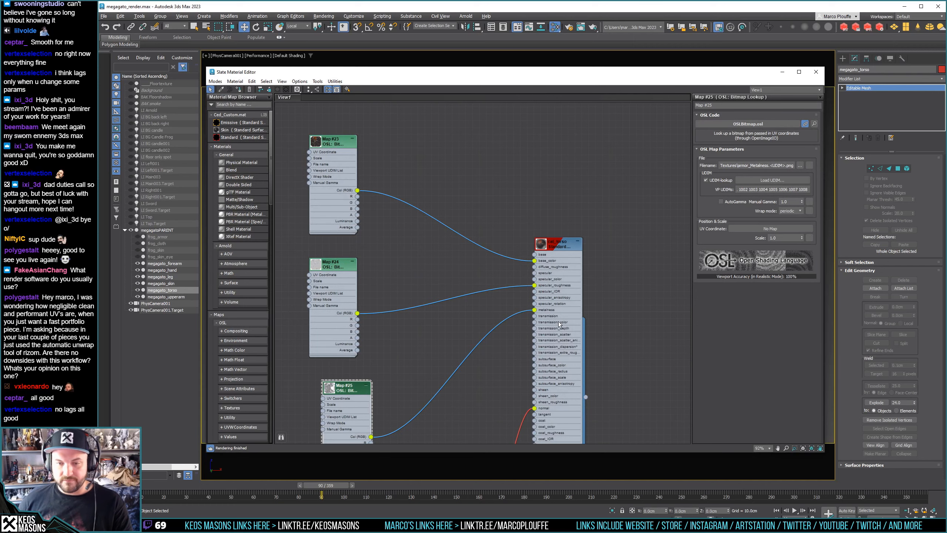
click(760, 179)
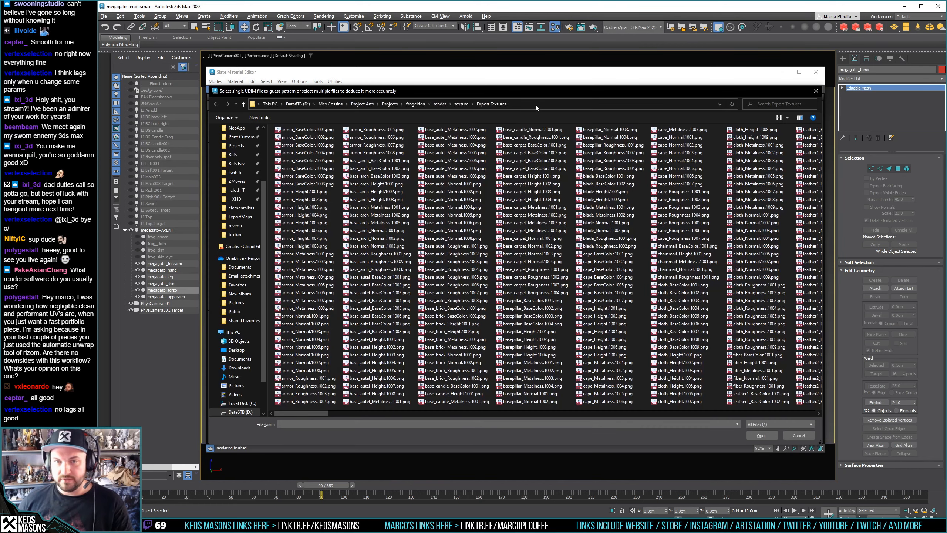
click(535, 105)
key(ctrl+c)
key(Return)
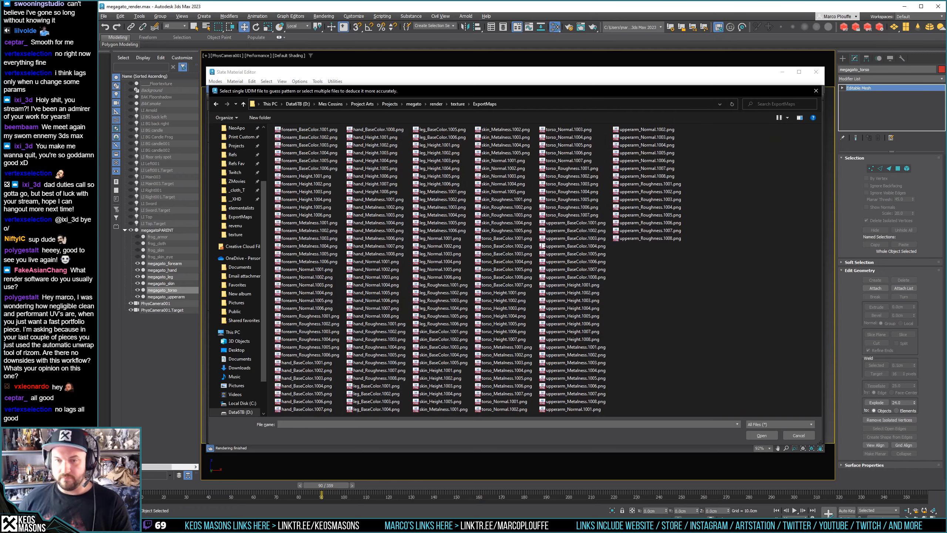
double_click(517, 348)
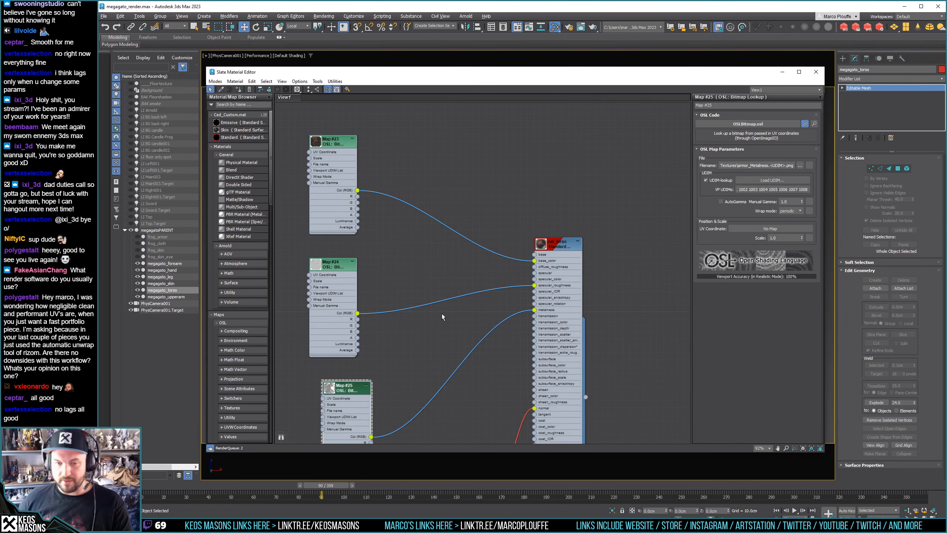
Open the UDIM file selection for cat_torso's normal bitmap and go to the copied megato ExportMaps folder path
middle_drag(388, 325, 390, 234)
click(349, 257)
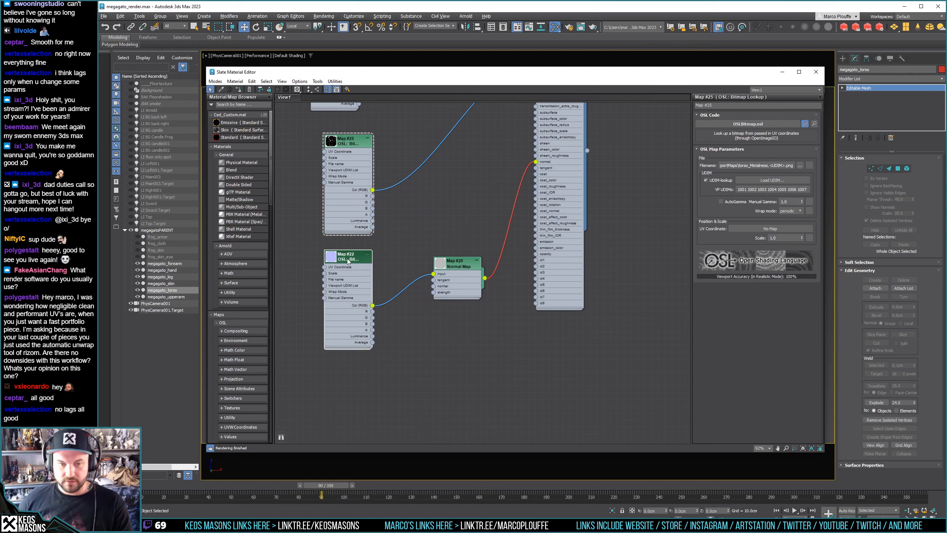
click(798, 179)
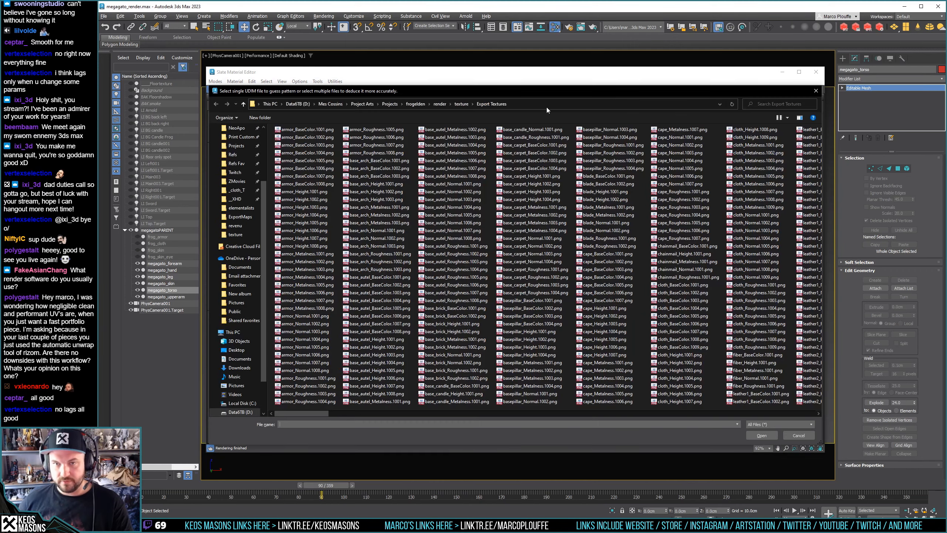
click(546, 106)
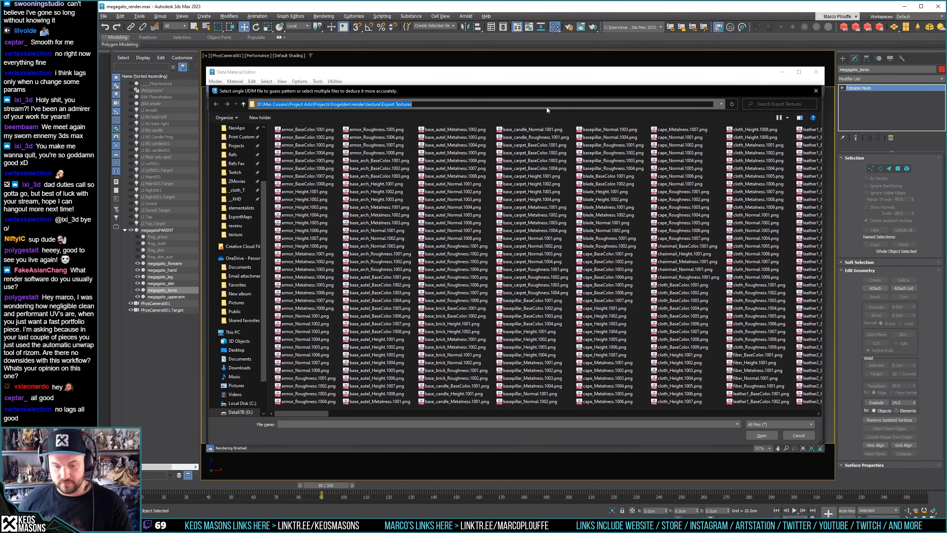
key(ctrl+v)
key(Return)
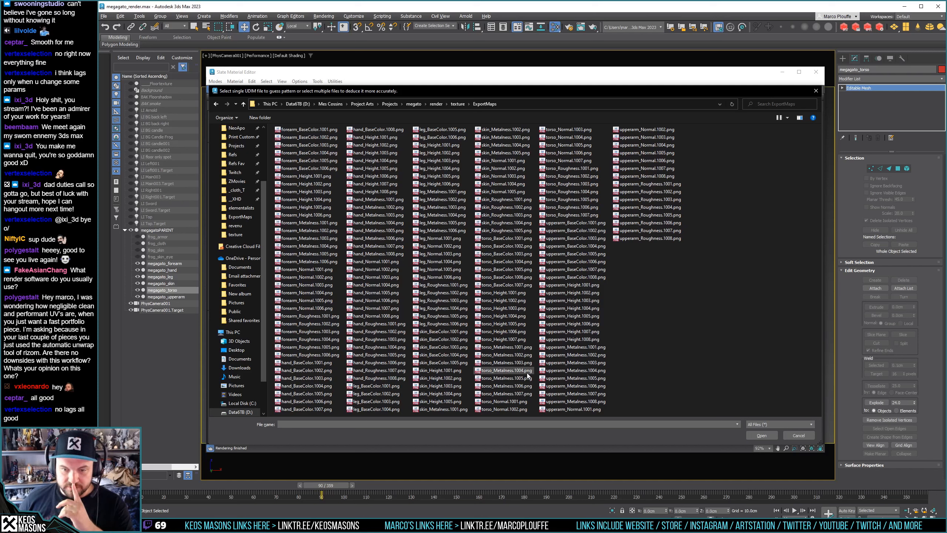
Delete all upperarm_Height and torso_Height PNG files from the ExportMaps folder
click(503, 293)
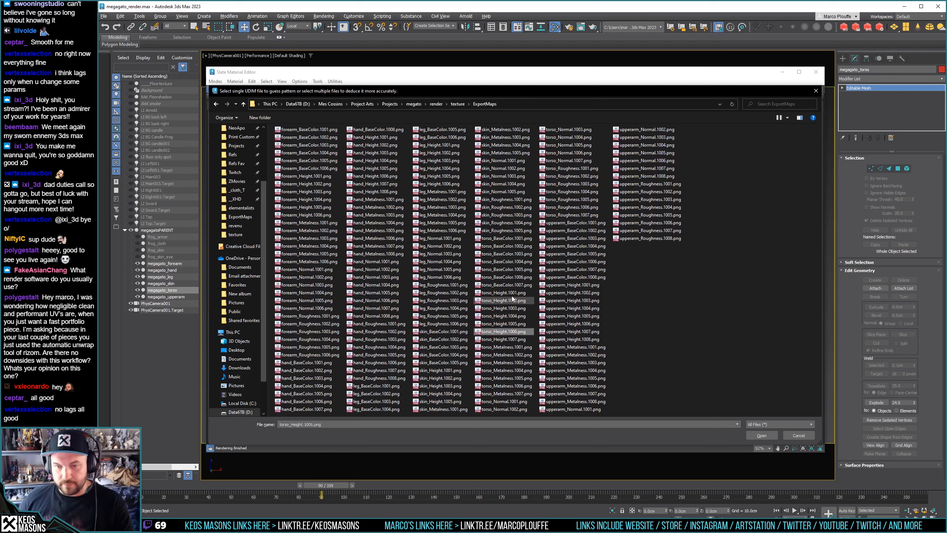
shift+click(504, 339)
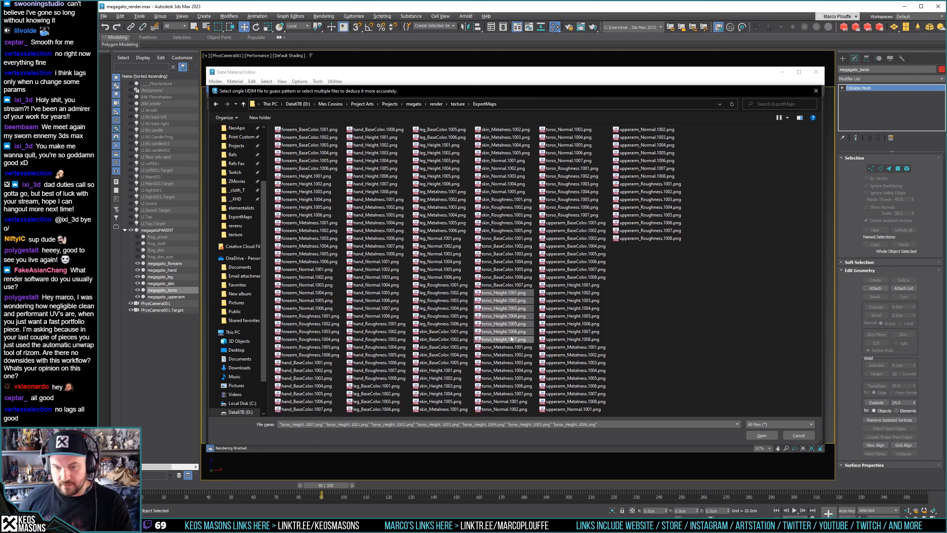
click(589, 286)
shift+click(588, 339)
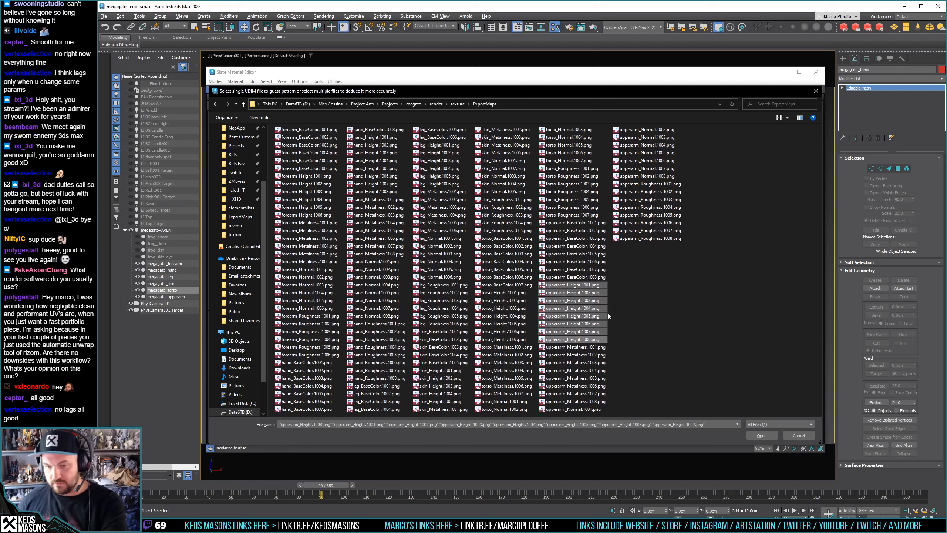
key(Delete)
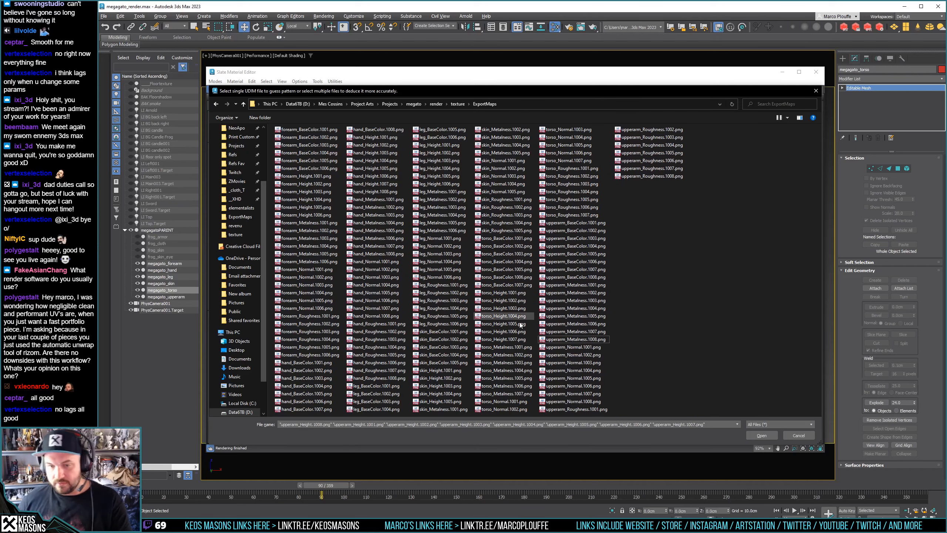
click(514, 339)
shift+click(513, 293)
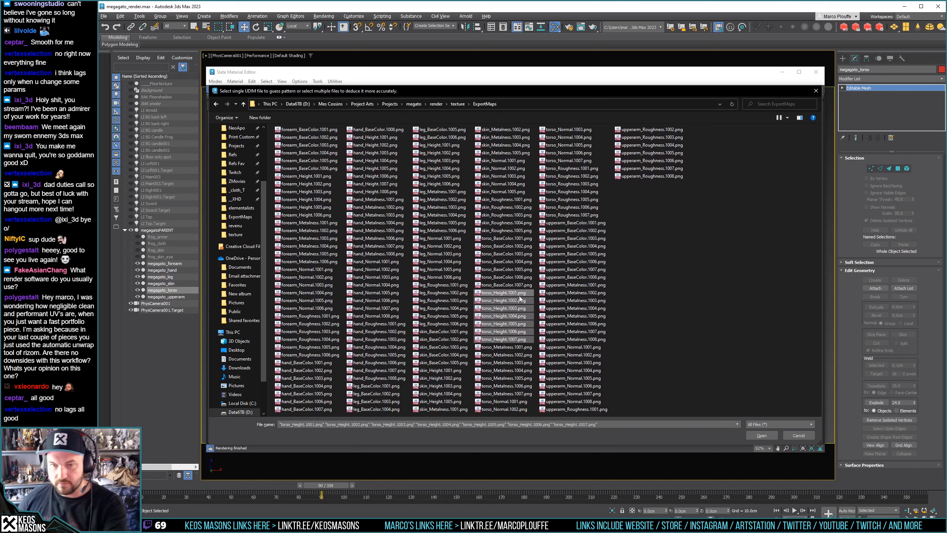
key(Delete)
Delete all skin_Height and leg_Height PNG files from the ExportMaps folder
click(442, 370)
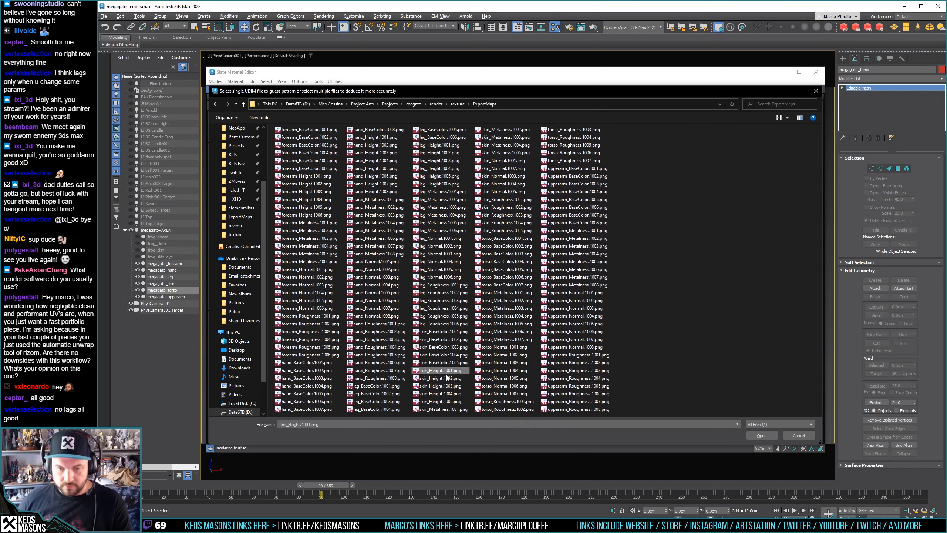
shift+click(440, 401)
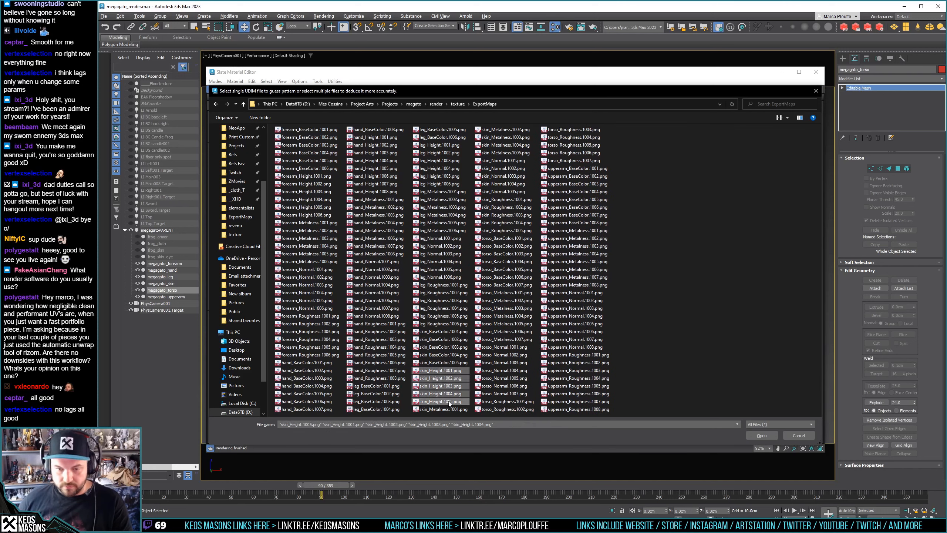
key(Delete)
click(440, 183)
shift+click(440, 146)
key(Delete)
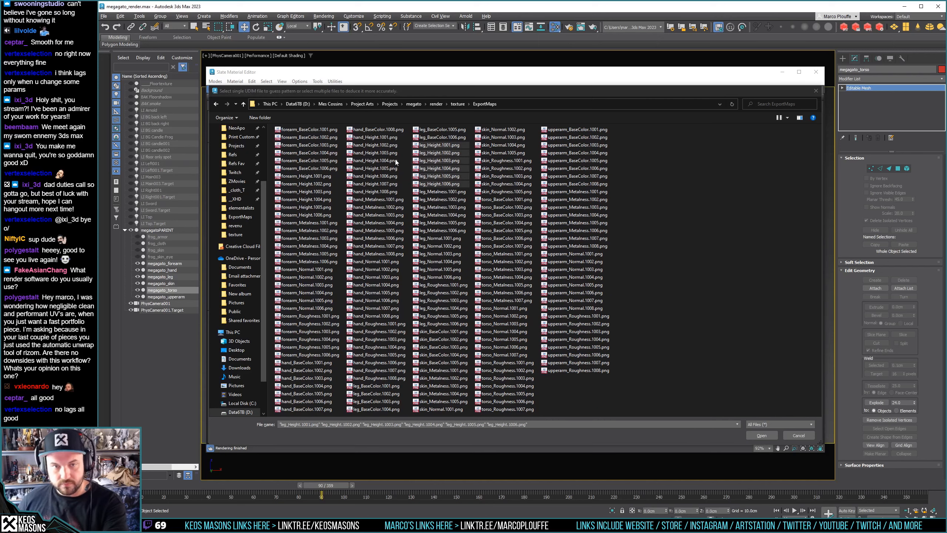
Delete all hand_Height and forearm_Height PNG files from the ExportMaps folder
click(383, 136)
shift+click(380, 193)
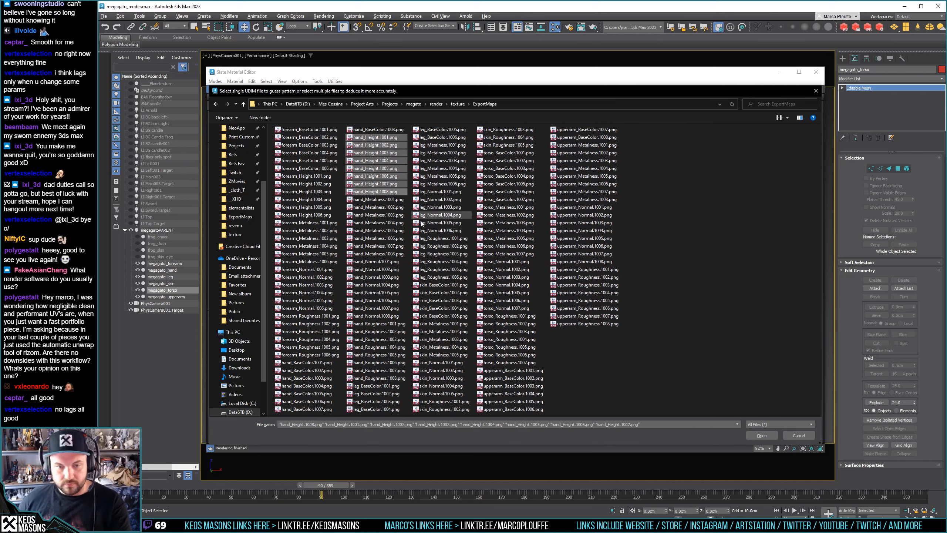
key(Delete)
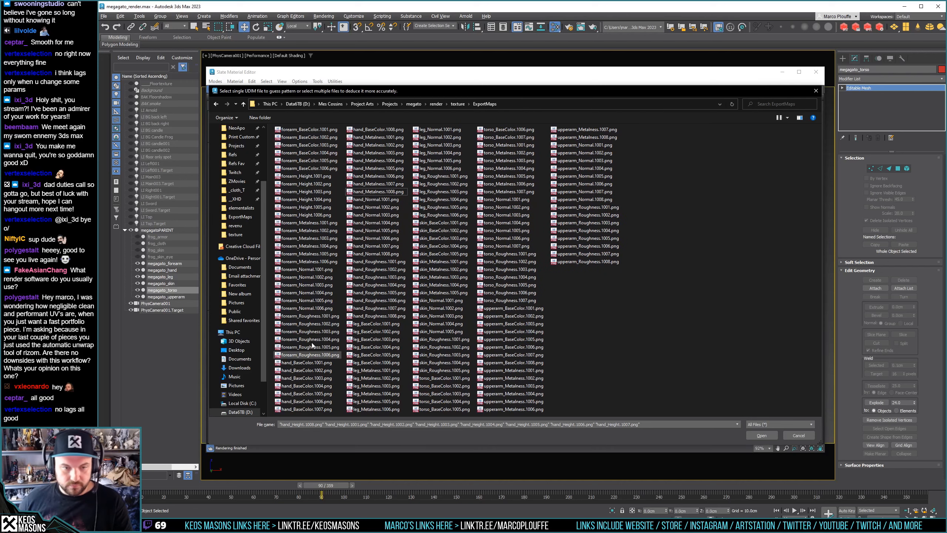
click(306, 175)
shift+click(314, 215)
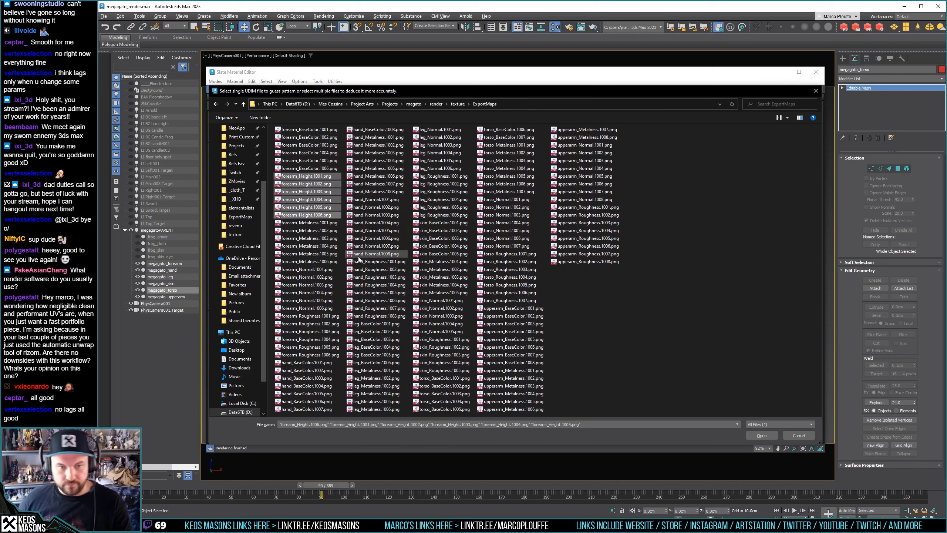
key(Delete)
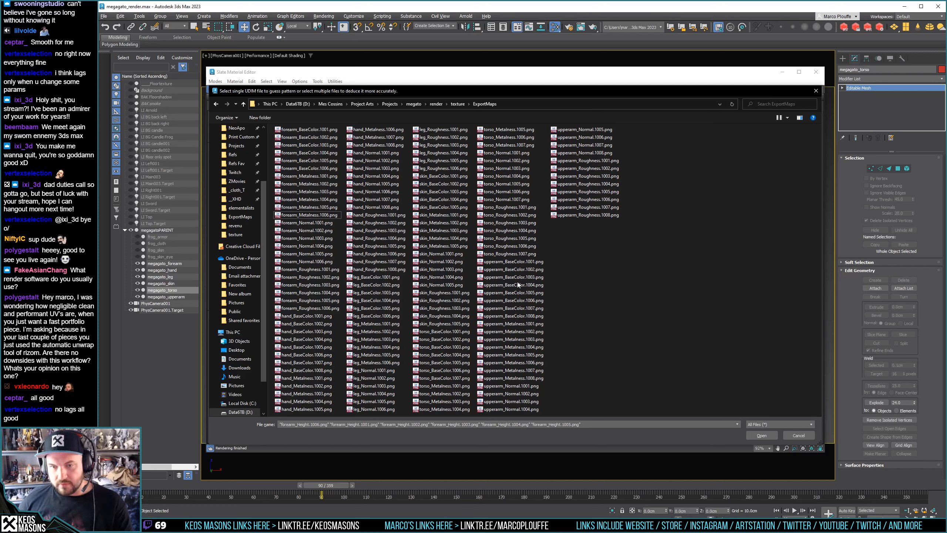
Load torso_Normal.1001.png as the UDIM source for cat_torso's normal bitmap and open the connected Normal Map node's parameters
mouse_move(500, 91)
mouse_down()
mouse_move(504, 430)
mouse_move(496, 94)
mouse_up()
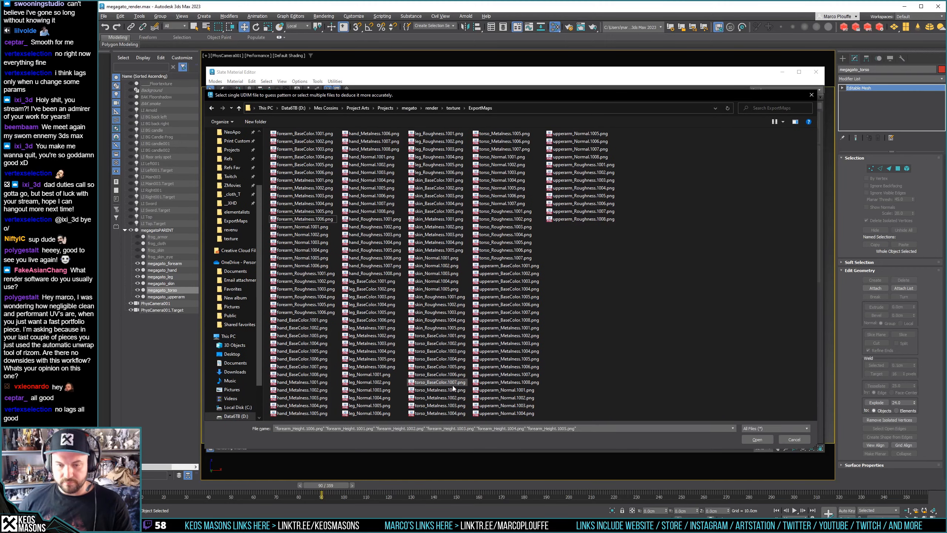
double_click(496, 157)
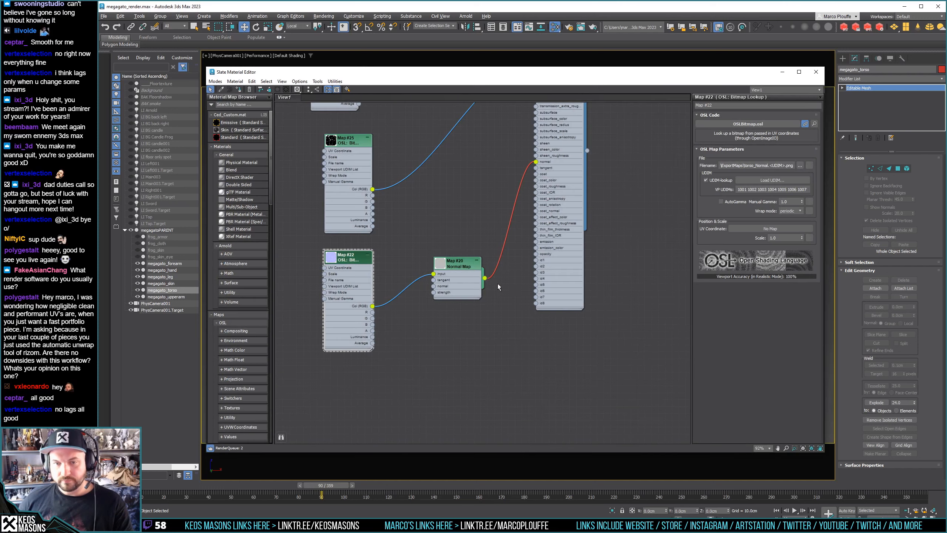
double_click(459, 264)
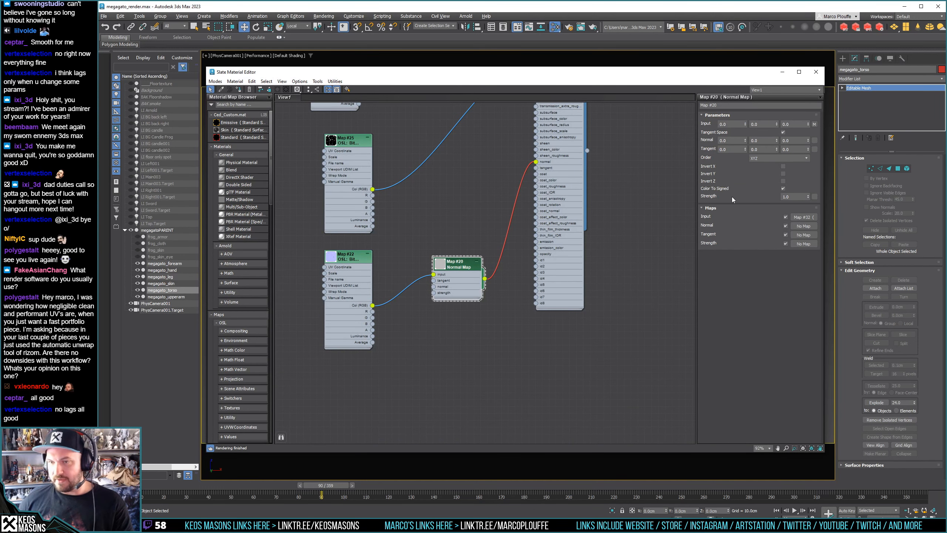
middle_drag(463, 204, 476, 240)
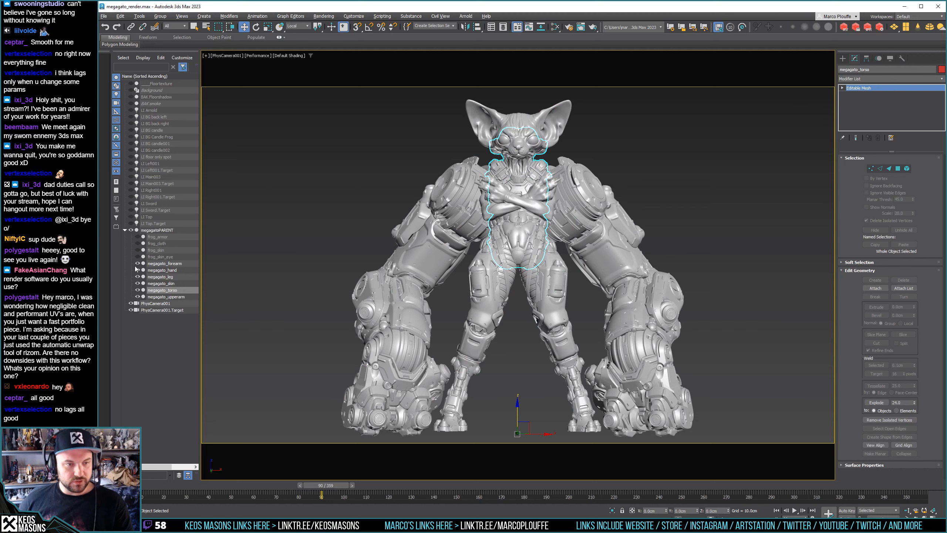
Hide the megagato upperarm, skin, hand, leg and forearm meshes so that only megagato_torso is shown
click(138, 296)
click(137, 283)
click(138, 270)
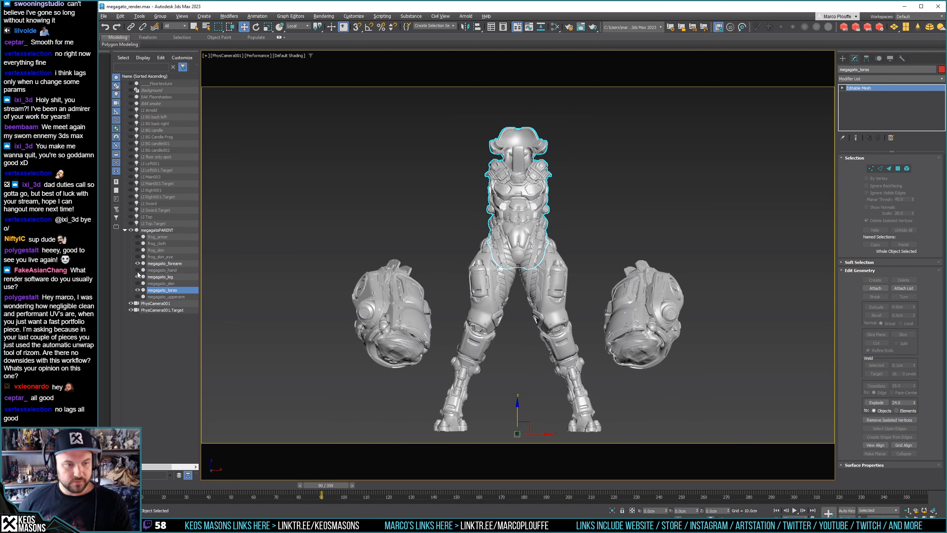
click(138, 277)
click(138, 263)
click(604, 179)
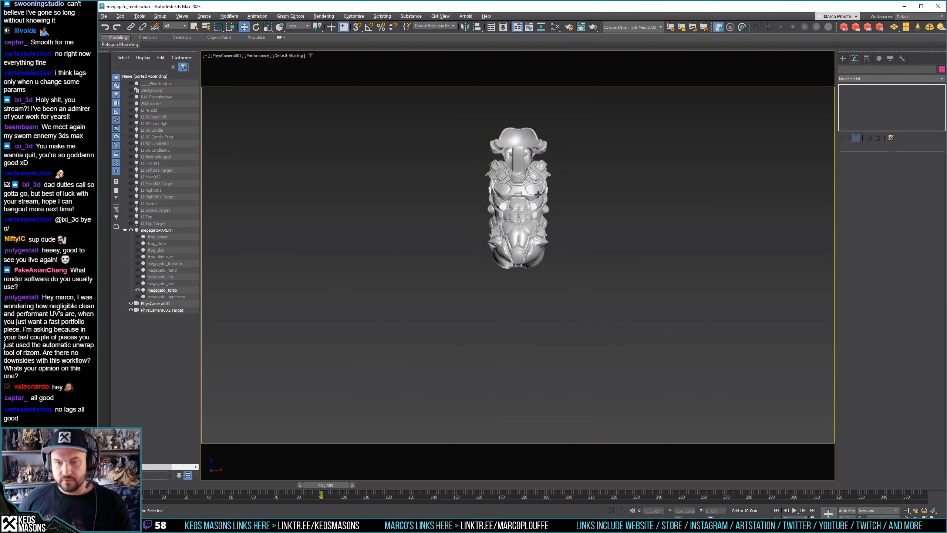
Hide PhysCamera001 and its target, and render the torso framed in the Perspective view
key(p)
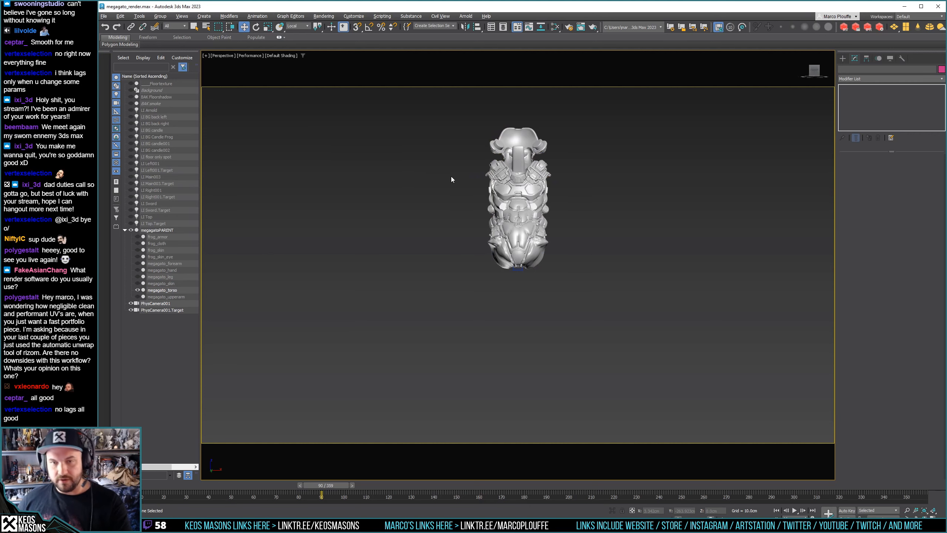
click(524, 195)
key(z)
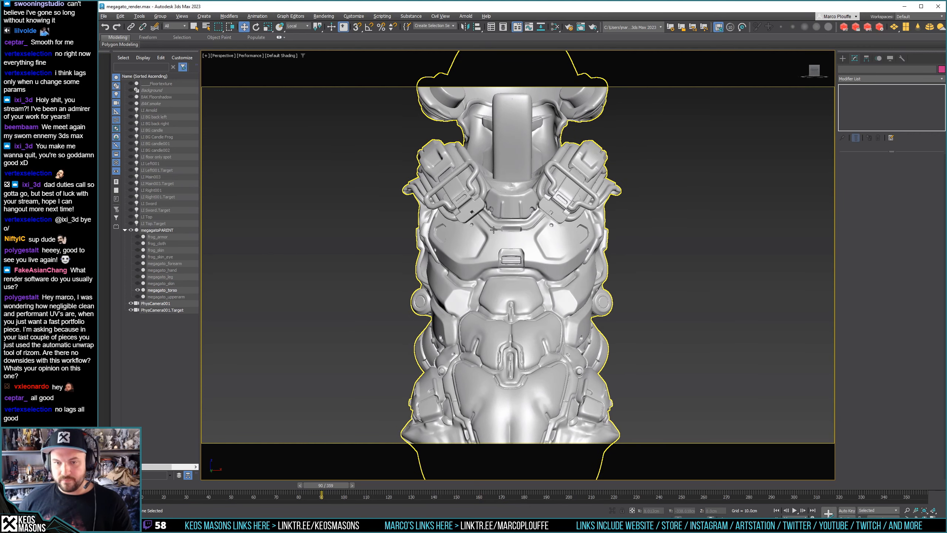
click(131, 303)
click(132, 310)
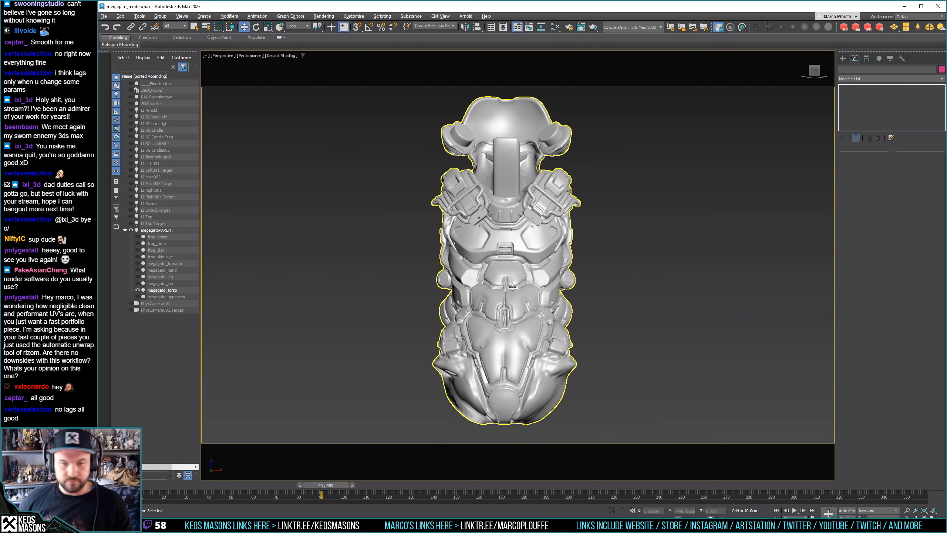
middle_drag(525, 290, 533, 296)
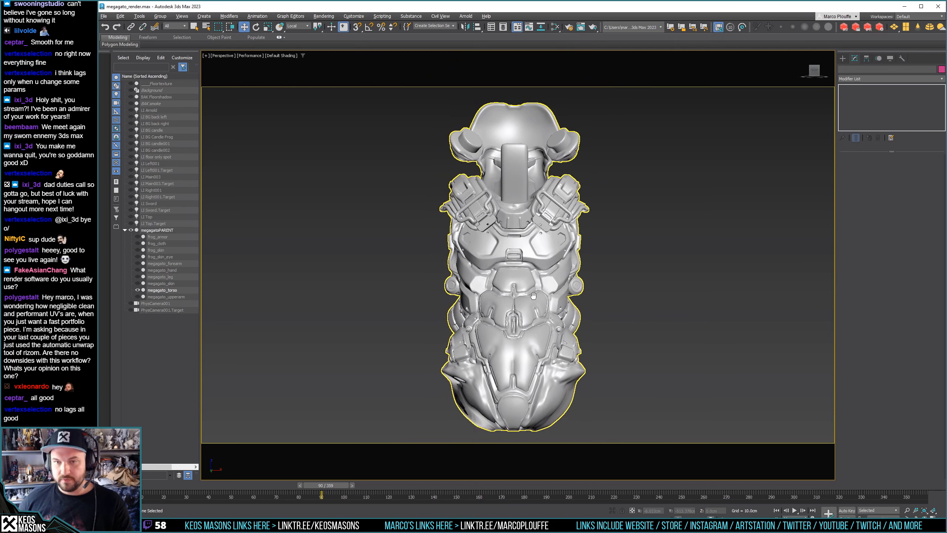
click(593, 27)
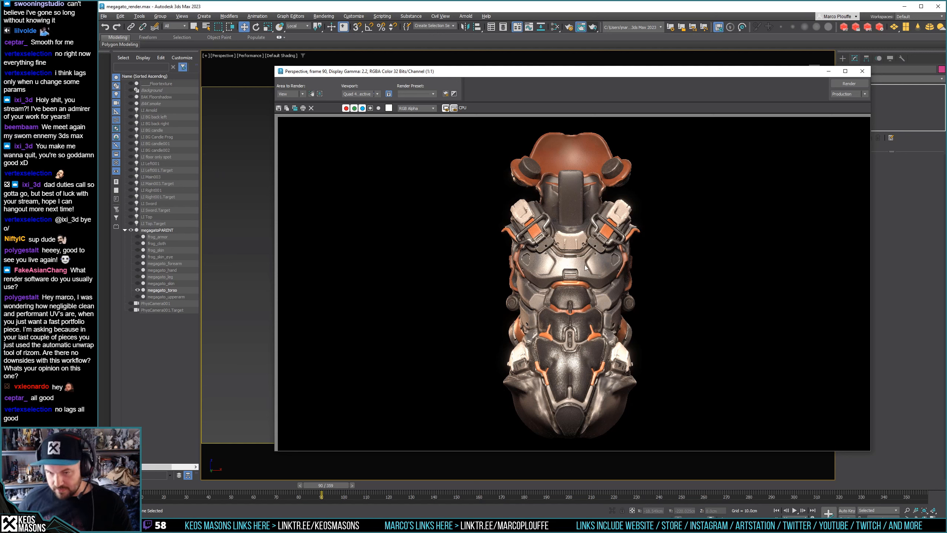
click(862, 71)
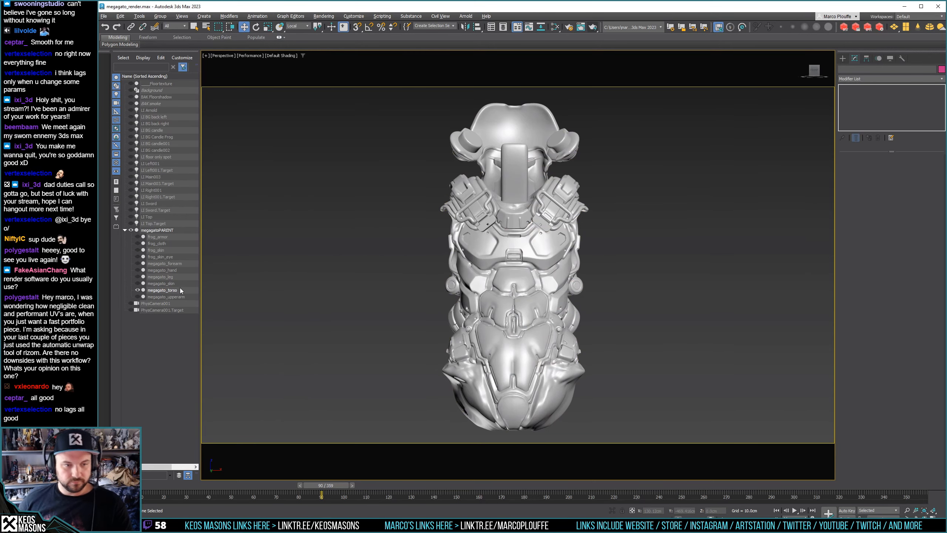
Unhide the megagato upperarm, skin, leg, hand and forearm meshes
click(137, 297)
click(138, 283)
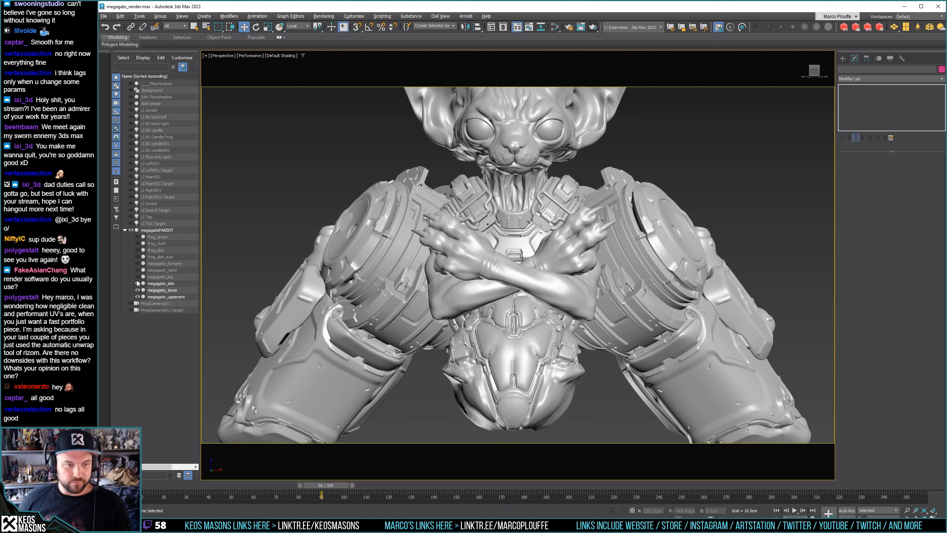
click(138, 277)
click(137, 270)
click(138, 263)
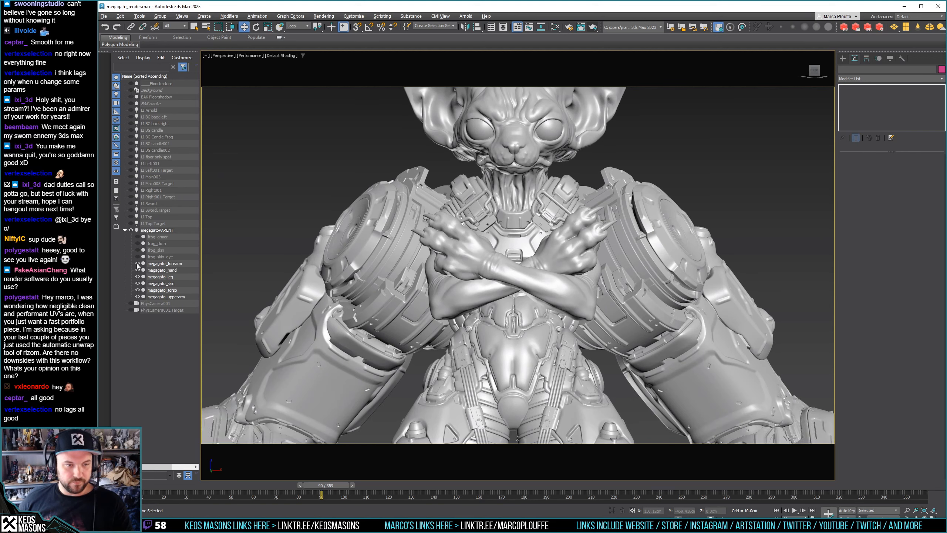
Delete the four hidden frog meshes from frog_armor to frog_skin_eye under megagatoPARENT
click(161, 257)
shift+click(156, 237)
right_click(161, 234)
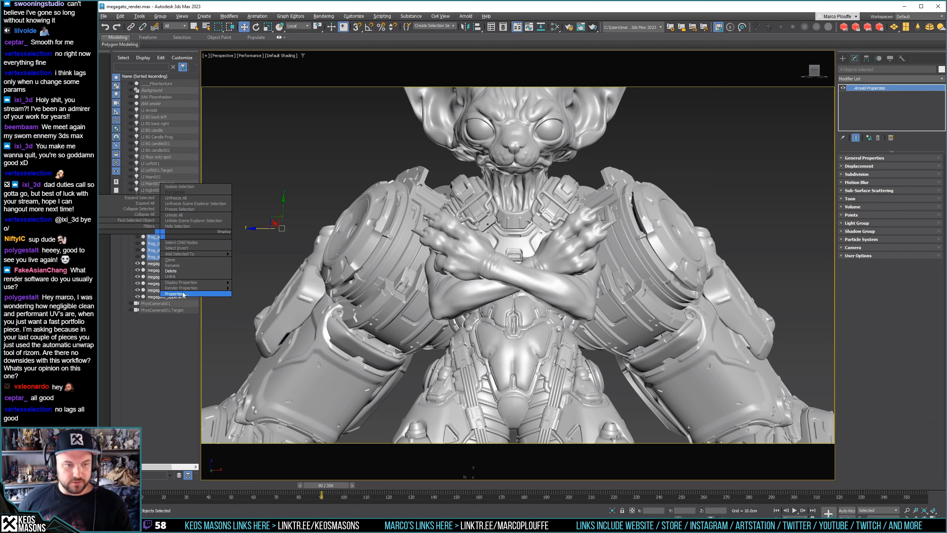
click(171, 271)
click(415, 229)
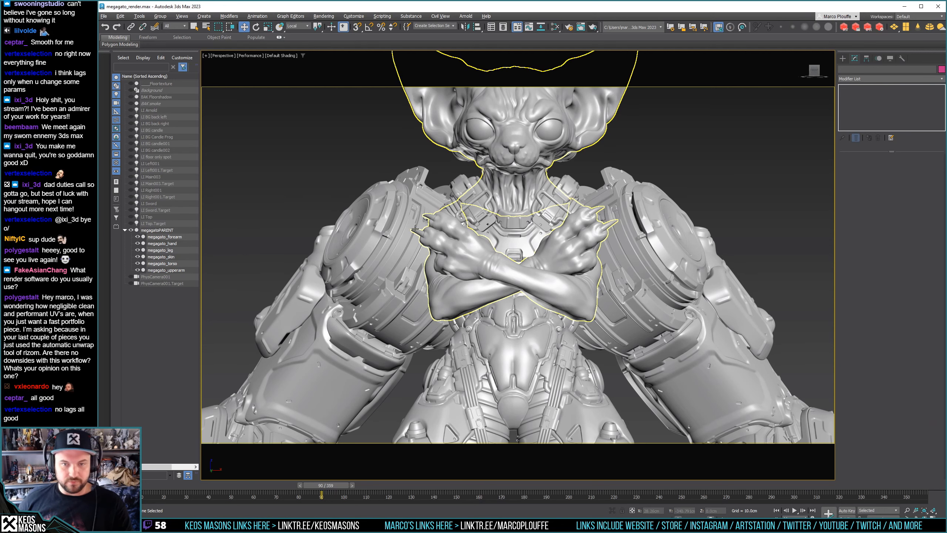
Select megagato_upperarm and delete the middle material network with its bitmaps and Normal Map from the Slate Material Editor
scroll(459, 243, down, 5)
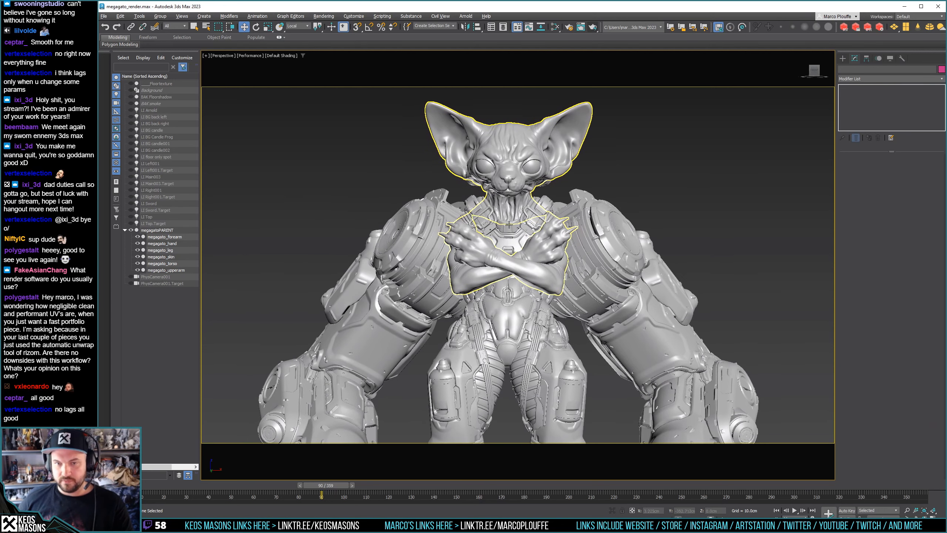
click(166, 270)
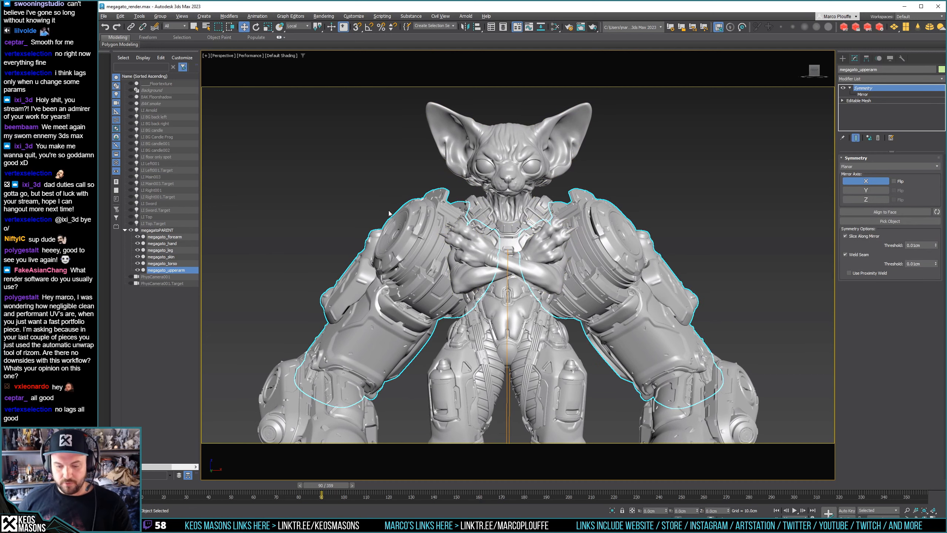
key(m)
scroll(426, 218, down, 5)
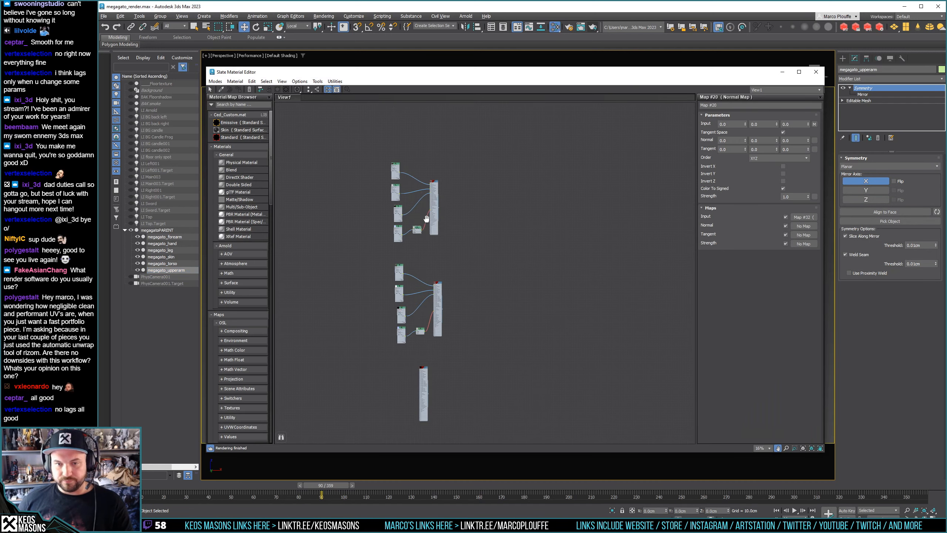
scroll(426, 219, up, 5)
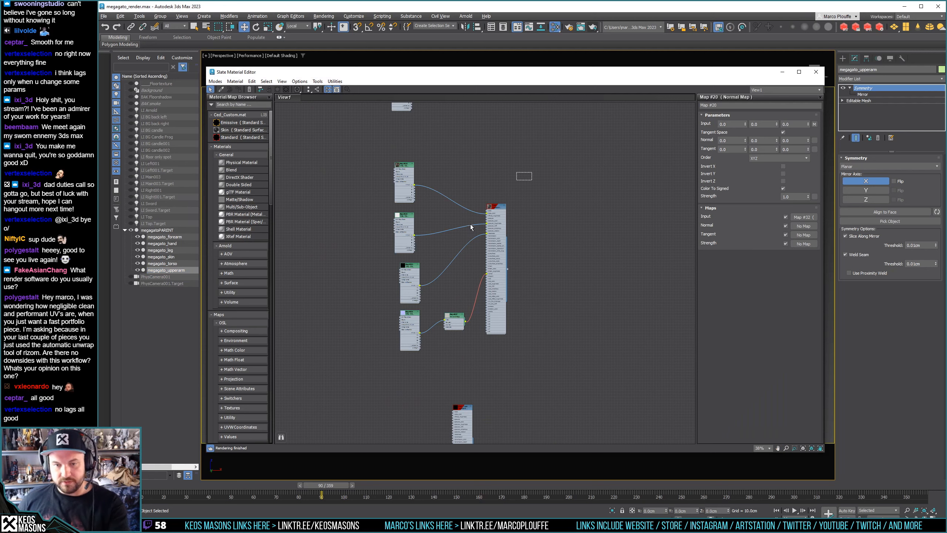
drag(471, 224, 368, 351)
key(Delete)
Move the lower group of material nodes up, closer to the cat_torso network
scroll(384, 341, down, 8)
middle_drag(385, 341, 405, 274)
scroll(401, 285, up, 9)
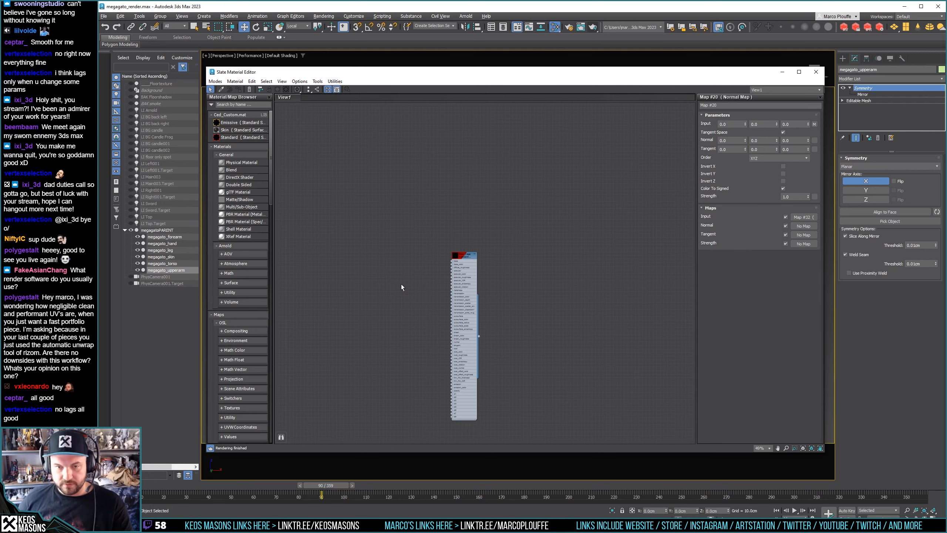
scroll(409, 287, down, 4)
scroll(436, 273, up, 5)
scroll(469, 281, down, 1)
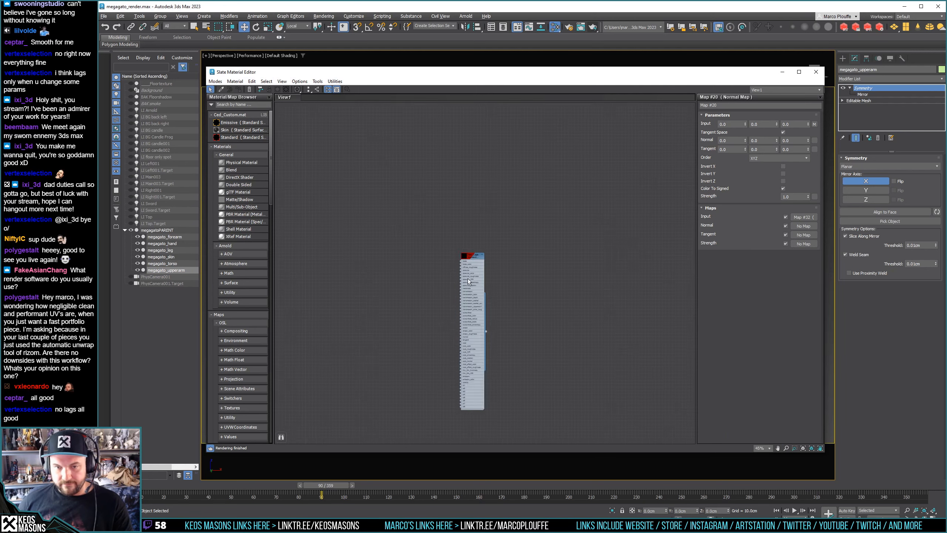
scroll(469, 282, down, 8)
scroll(468, 281, up, 7)
scroll(469, 279, down, 4)
middle_drag(473, 300, 451, 284)
drag(342, 328, 572, 440)
drag(502, 403, 459, 212)
Duplicate the whole cat_torso material network, including its bitmaps and Normal Map, and place the copy beside the original
middle_drag(459, 230, 492, 305)
scroll(452, 232, up, 5)
drag(402, 132, 572, 344)
middle_drag(554, 340, 630, 317)
click(678, 319)
drag(496, 136, 646, 336)
shift+drag(639, 298, 486, 292)
Rename the duplicated Standard Surface material cat_upperarm and assign it to the selected megagato_upperarm mesh
double_click(489, 180)
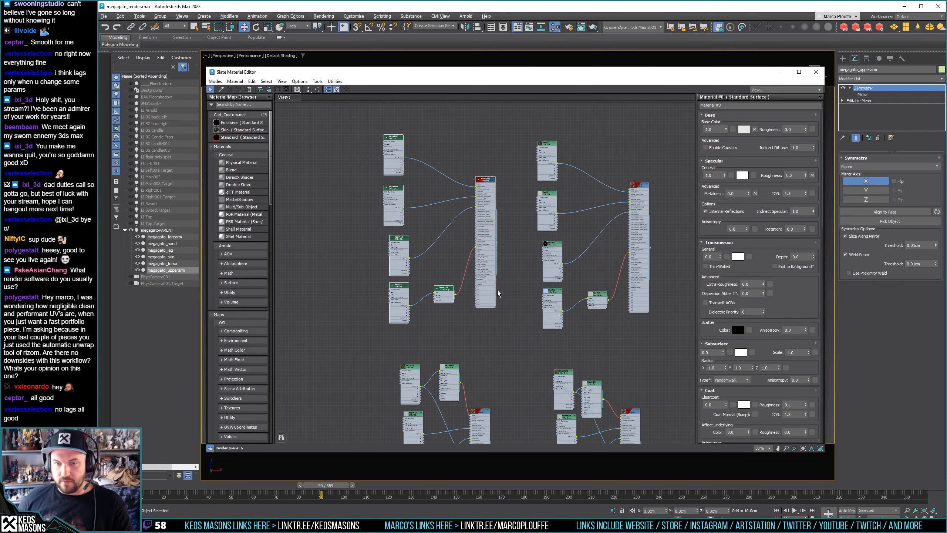
click(727, 106)
text(cat_upperarm)
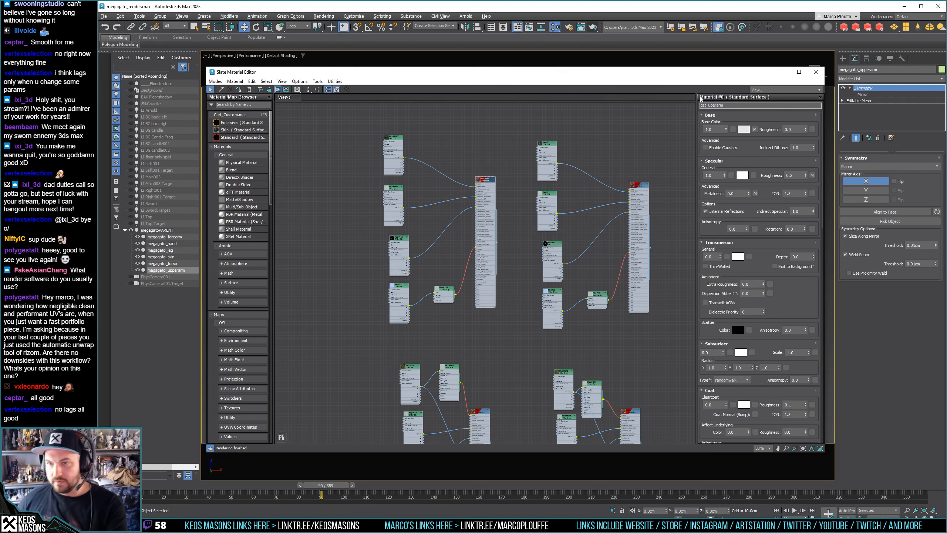
drag(715, 79, 391, 138)
right_click(162, 243)
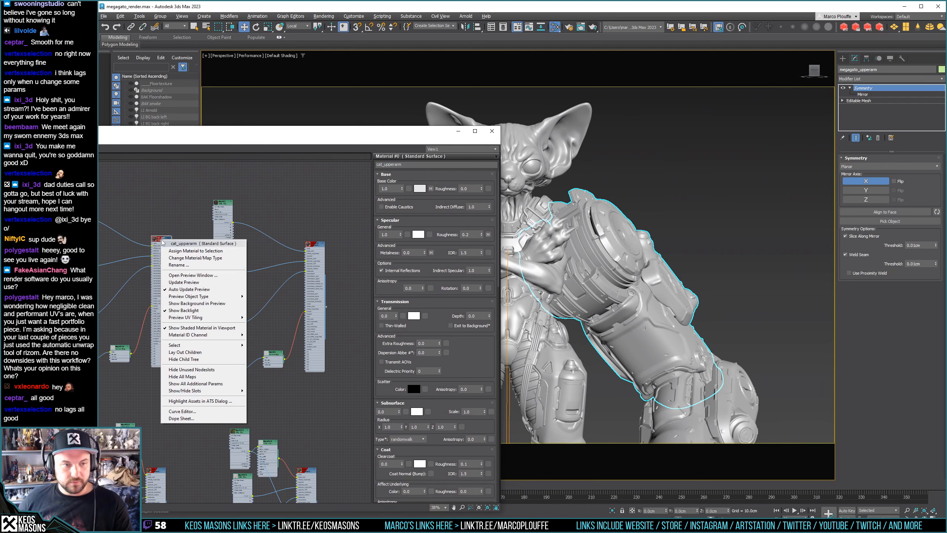
click(187, 252)
drag(253, 134, 586, 74)
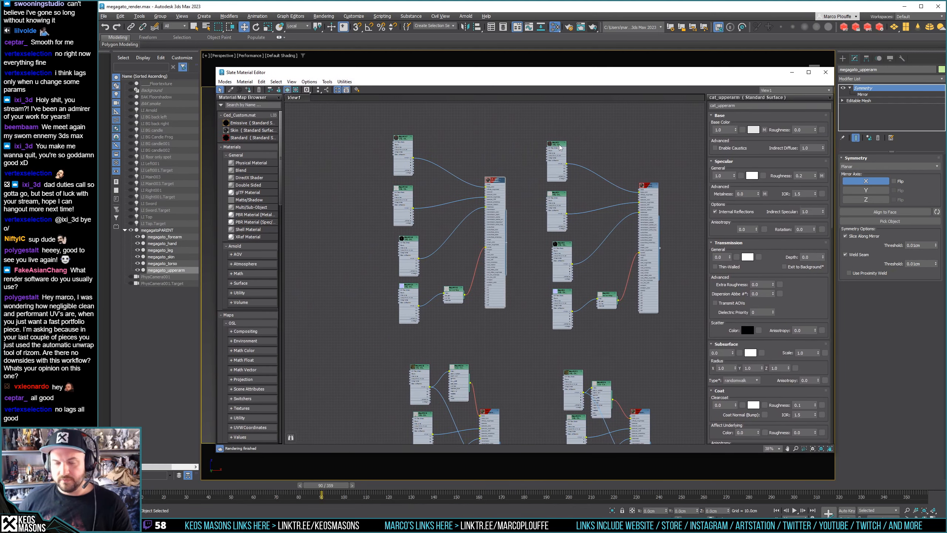
Open the UDIM file selection for cat_upperarm's base color bitmap
double_click(407, 158)
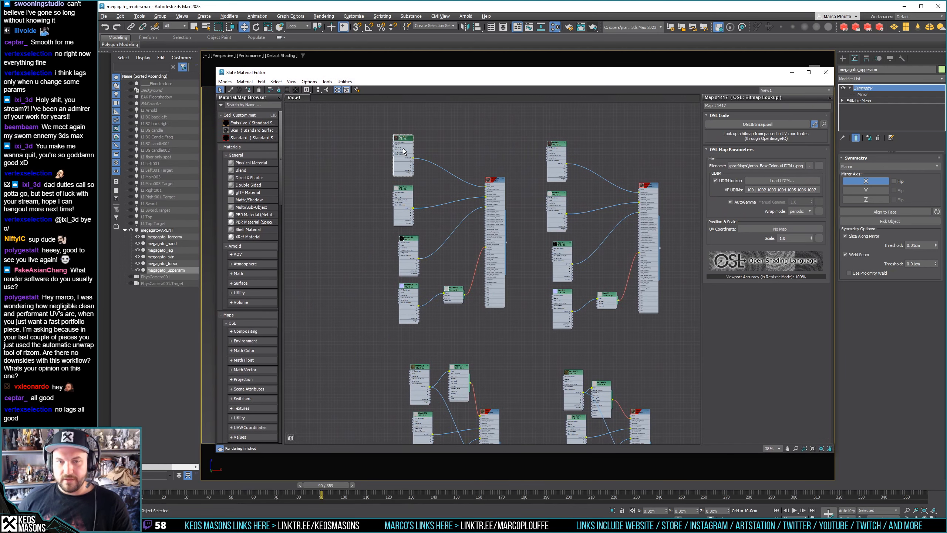
click(774, 181)
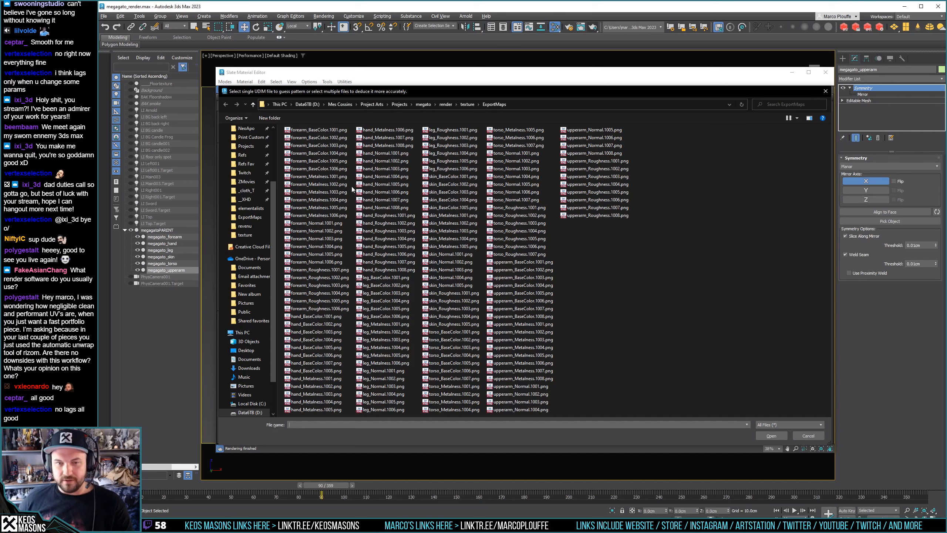
Load the upperarm_BaseColor.1001.png and upperarm_Roughness.1001.png UDIM sequences into the leftmost material's base color and roughness bitmap nodes
drag(476, 91, 507, 426)
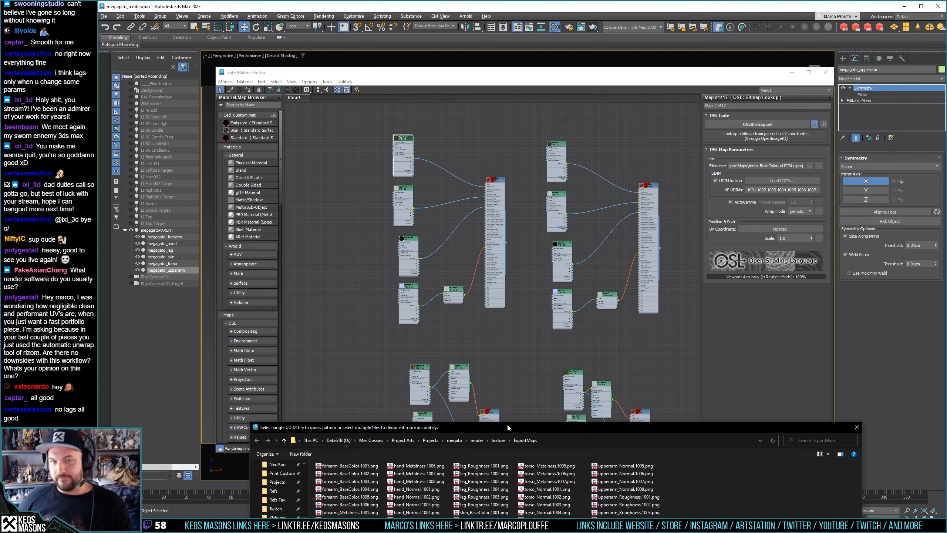
drag(507, 425, 487, 97)
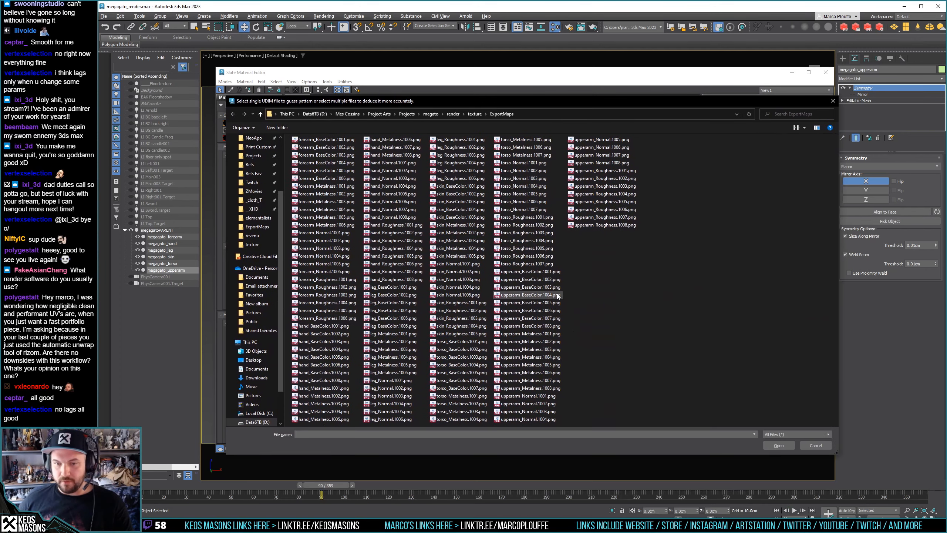
double_click(543, 271)
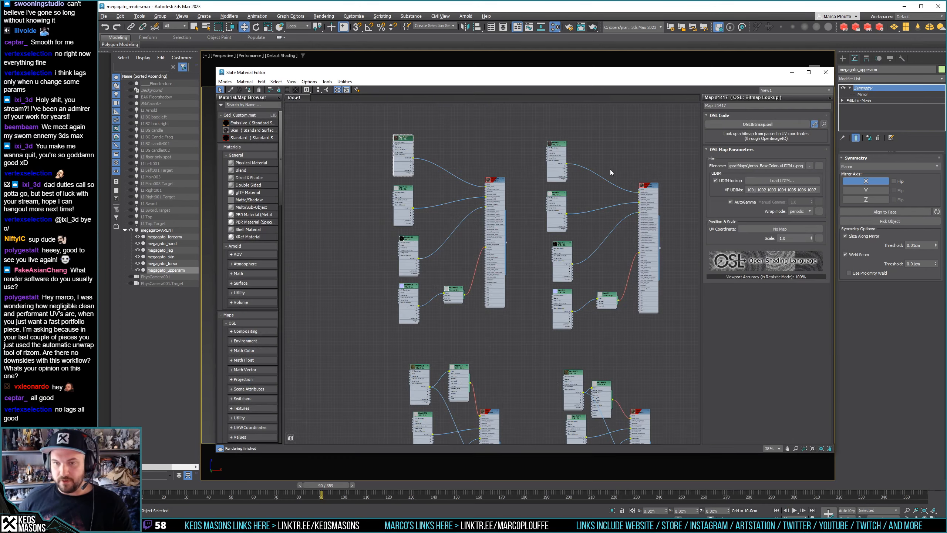
click(407, 198)
click(783, 180)
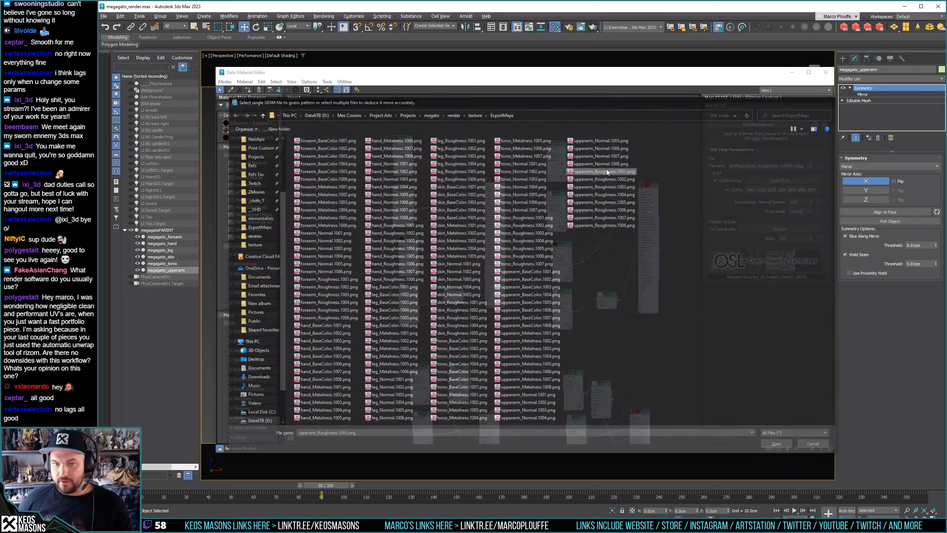
double_click(607, 171)
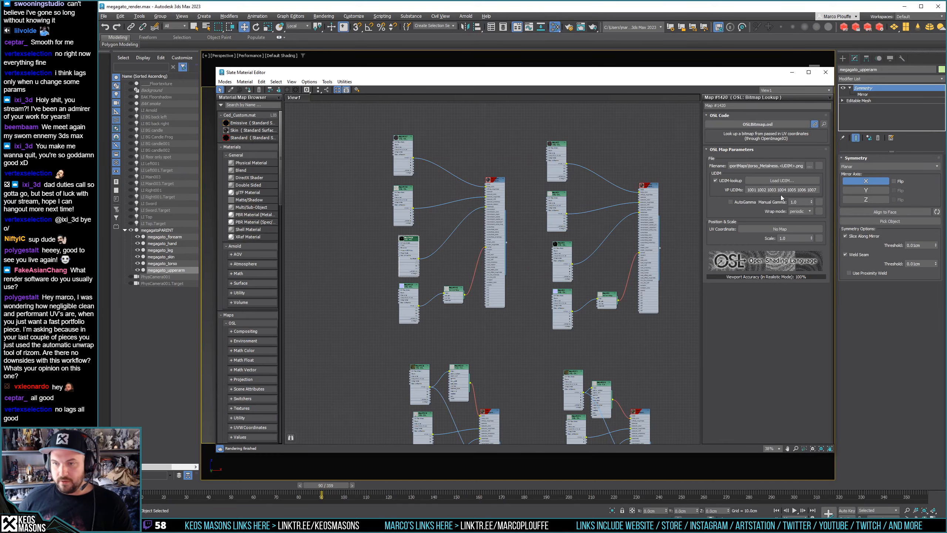
Load the upperarm_Metalness.1001.png and upperarm_Normal.1001.png UDIM sequences into the same material's metalness and normal bitmap nodes
click(773, 181)
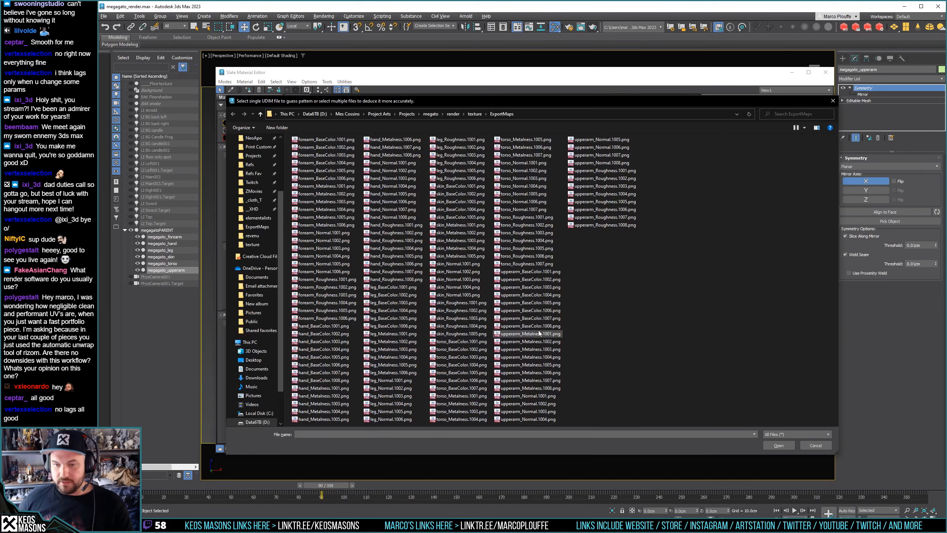
double_click(534, 334)
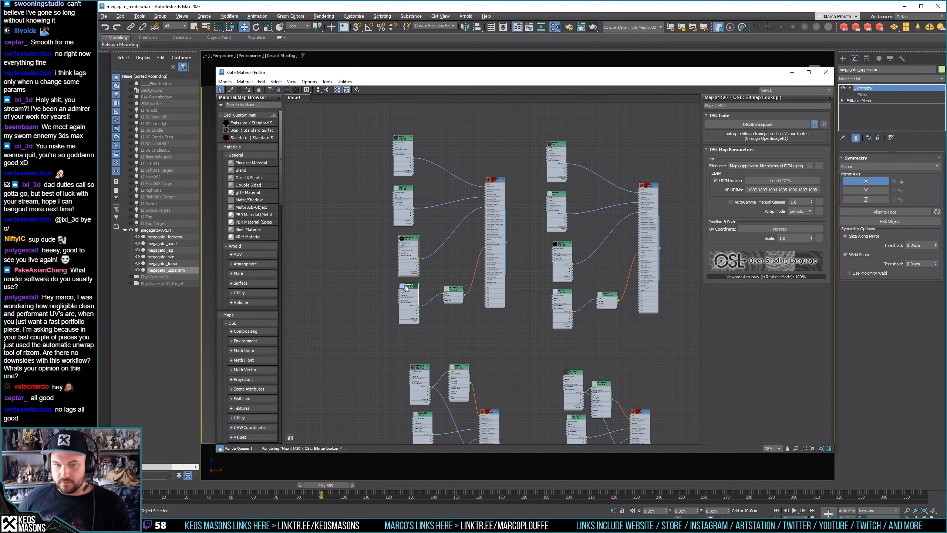
click(406, 288)
click(783, 180)
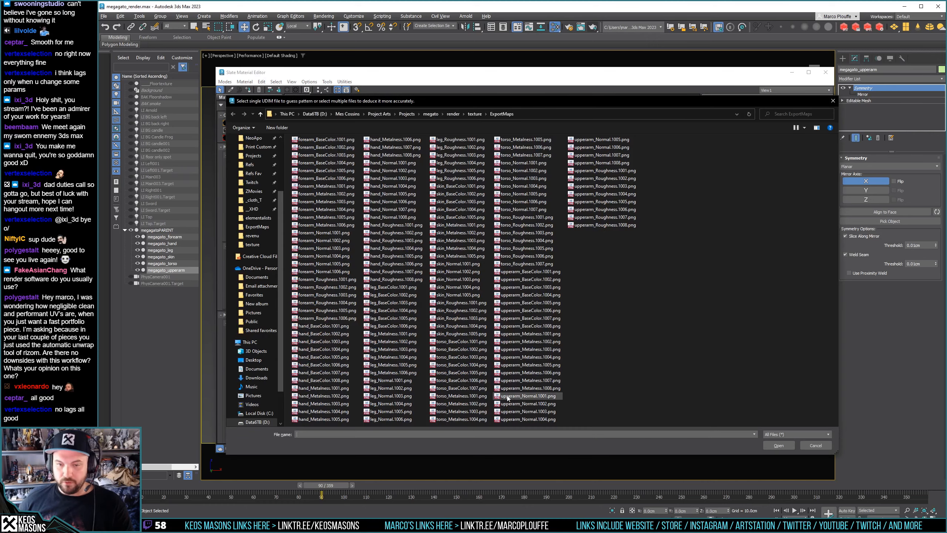
double_click(533, 396)
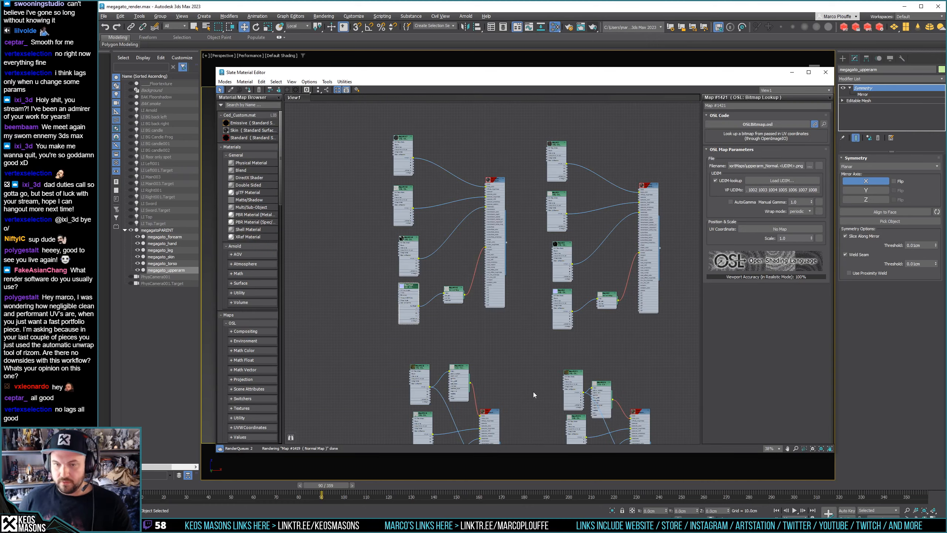
Duplicate the whole upper arm material network and place the copy to its left
drag(357, 131, 506, 338)
middle_drag(506, 337, 596, 335)
shift+drag(596, 293, 456, 287)
Rename the duplicated Standard Surface material cat_forearm and assign it to the megagato_forearm object
double_click(453, 174)
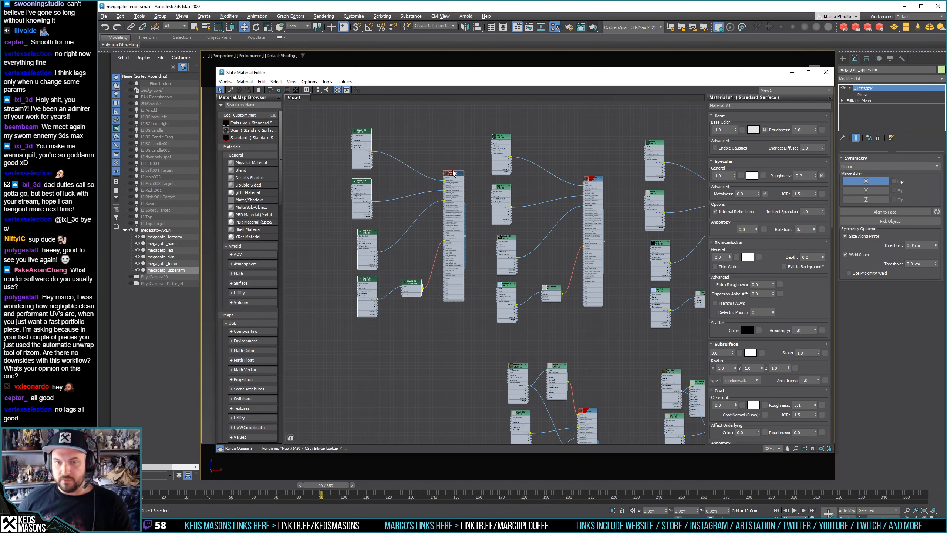
click(735, 106)
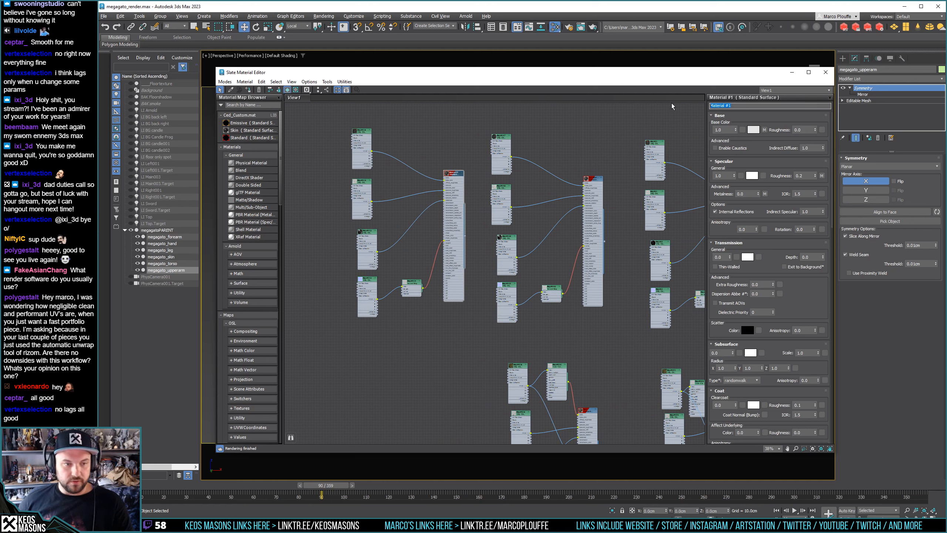
text(forearm)
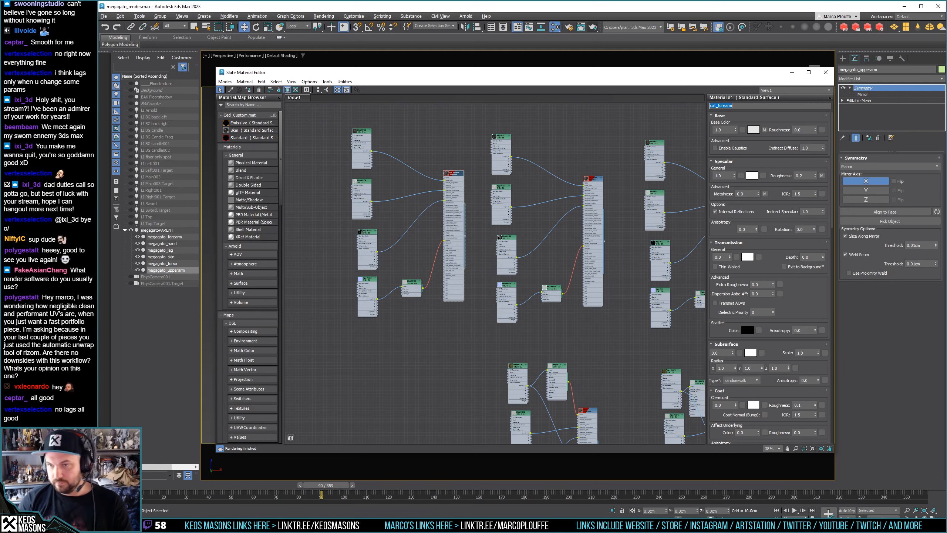
drag(632, 67, 485, 83)
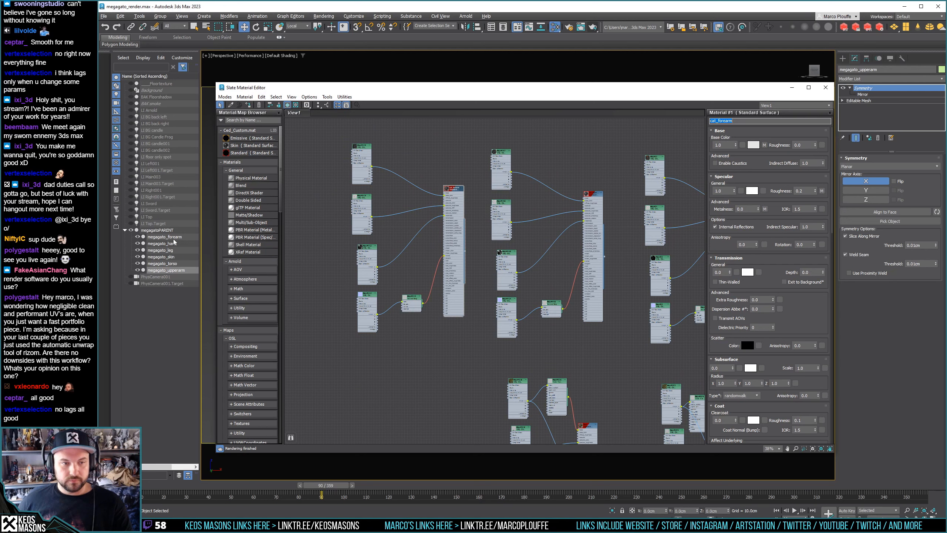
click(166, 236)
right_click(455, 191)
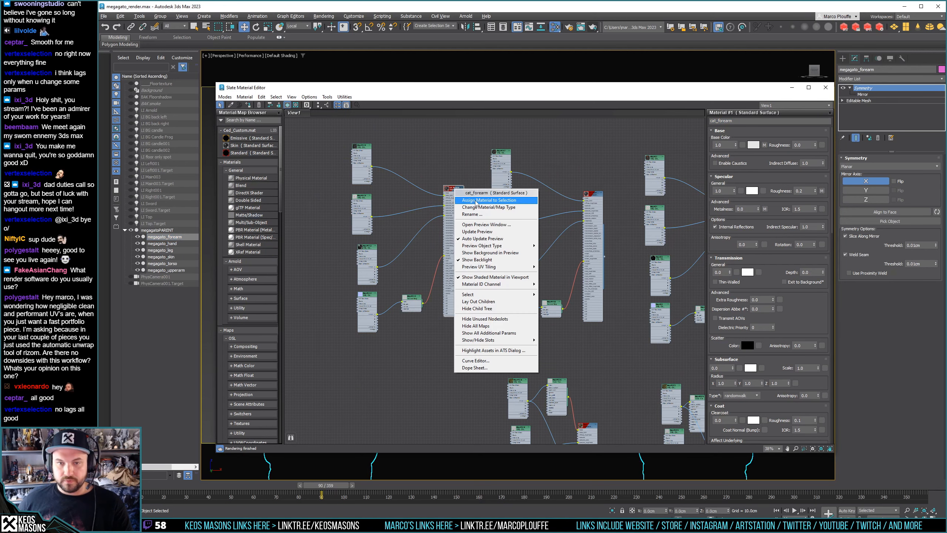
click(476, 201)
Load the forearm_BaseColor.1001.png and forearm_Roughness.1001.png UDIM sequences into cat_forearm's base color and roughness bitmap nodes
double_click(362, 160)
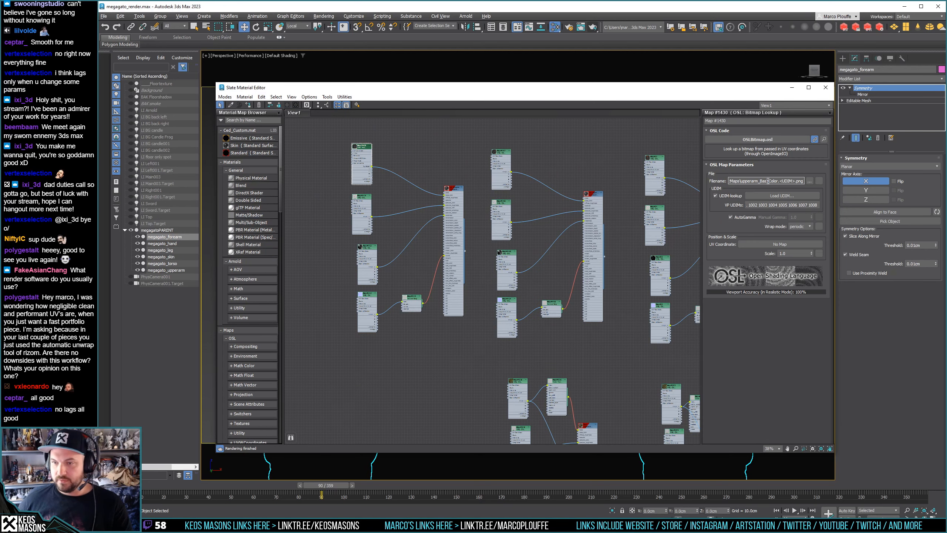
click(783, 196)
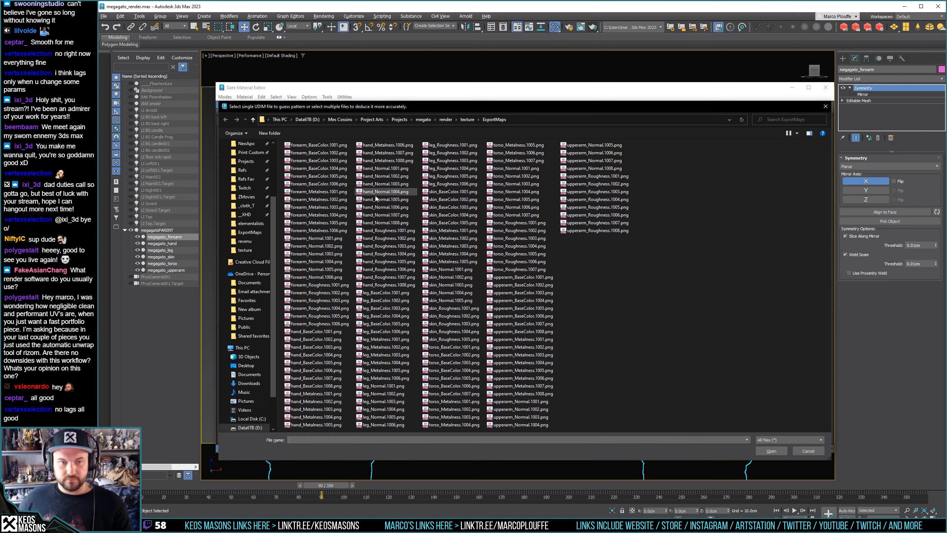
double_click(339, 146)
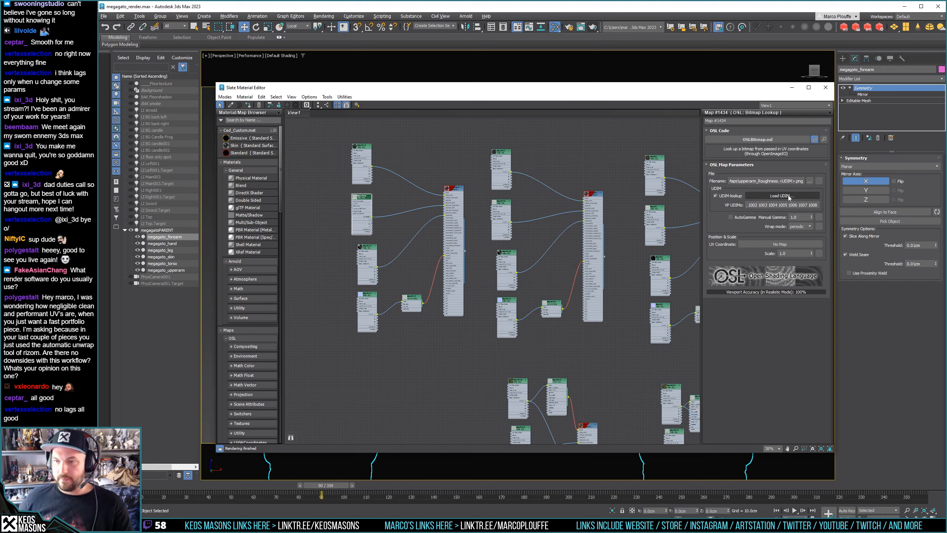
click(782, 195)
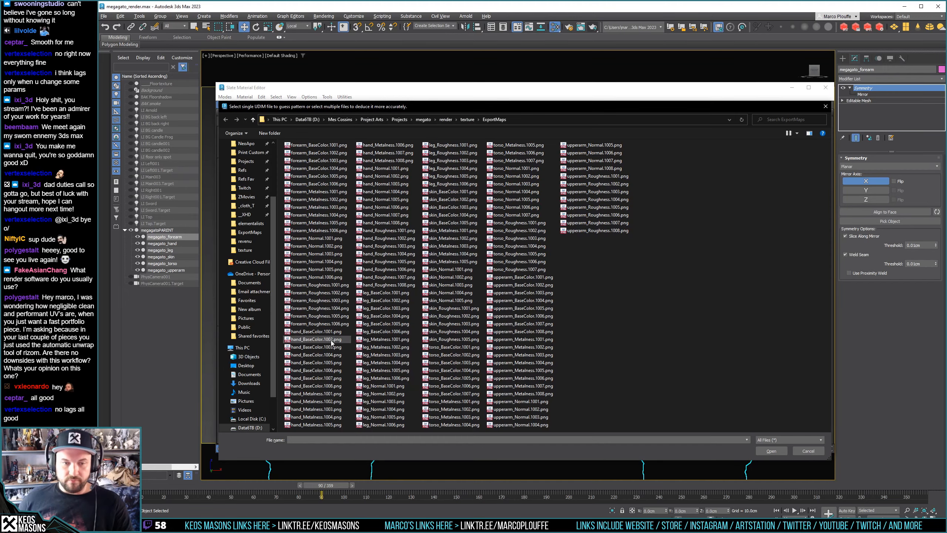
click(324, 287)
double_click(324, 289)
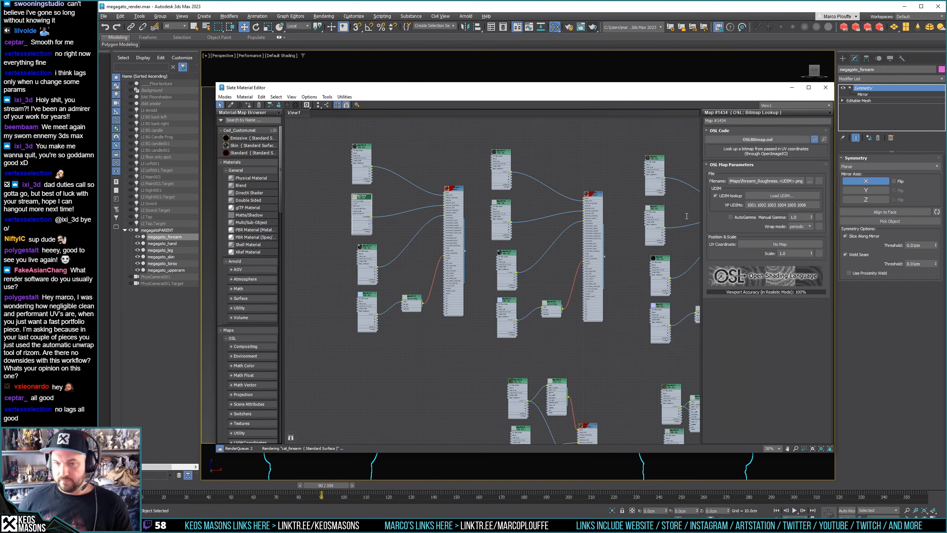
Load the forearm_Metalness.1001.png and forearm_Normal.1001.png UDIM sequences into cat_forearm's metalness and normal bitmap nodes
click(782, 195)
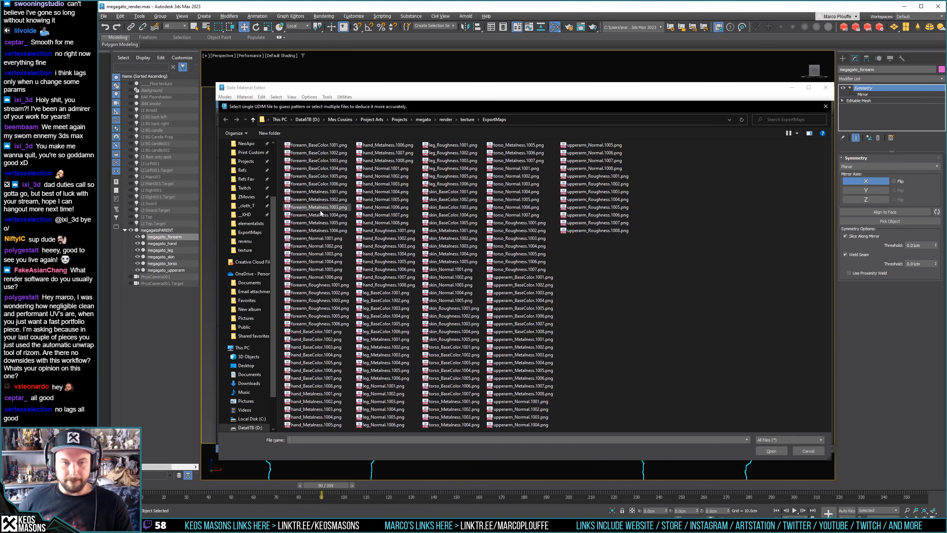
click(324, 192)
double_click(324, 192)
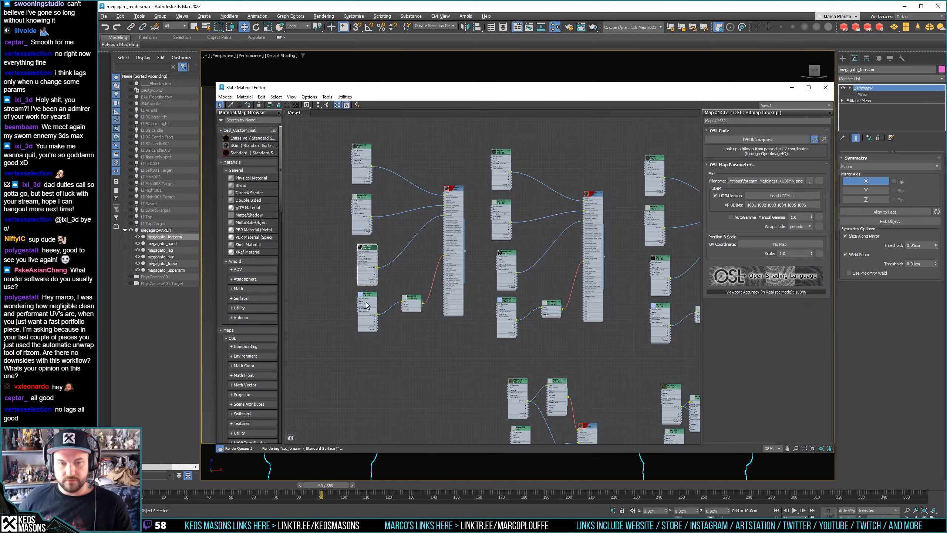
click(783, 196)
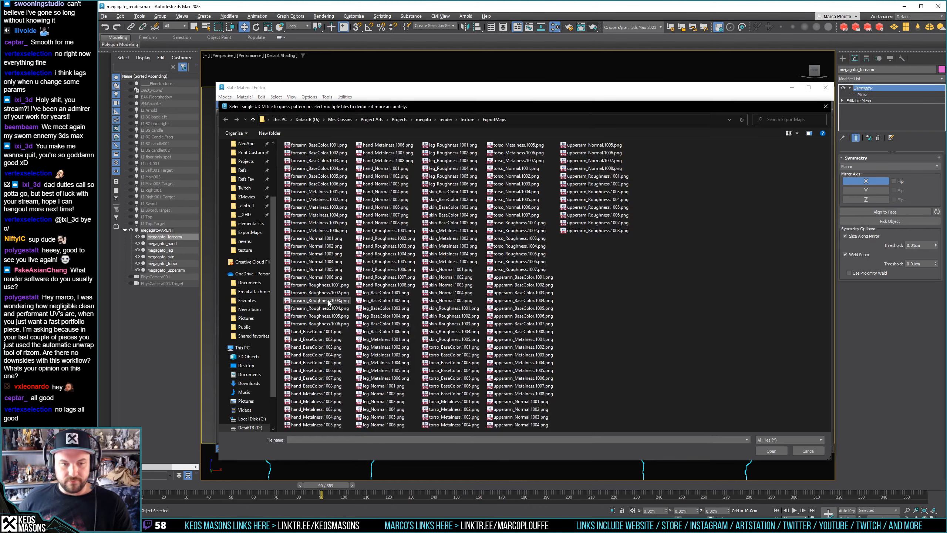
double_click(325, 239)
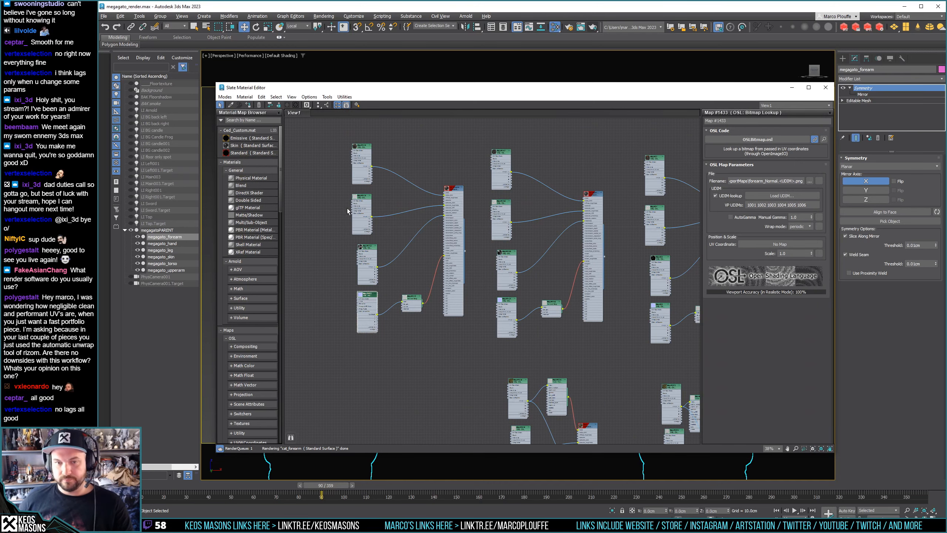
Duplicate the whole cat_forearm material network and place the copy to its left
scroll(347, 209, down, 10)
scroll(482, 288, up, 10)
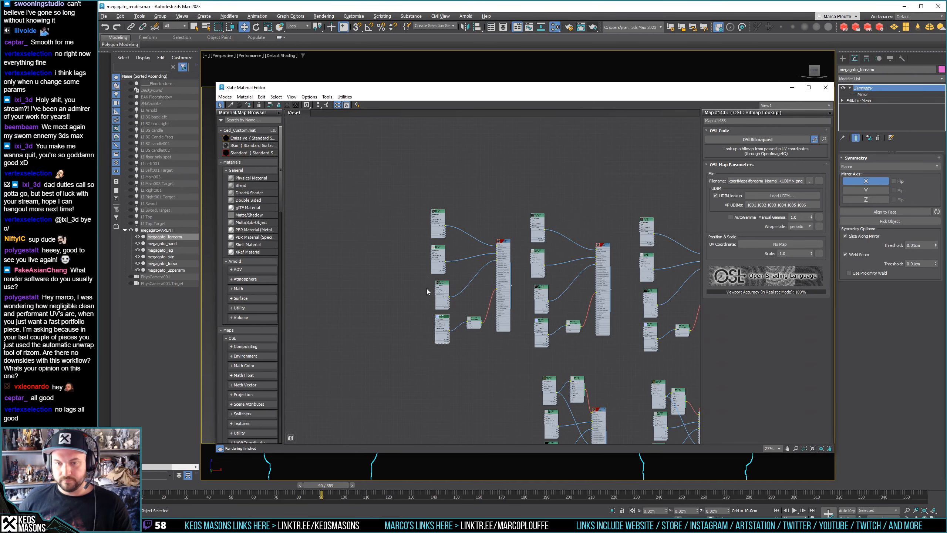
mouse_move(505, 324)
shift+mouse_down()
mouse_move(386, 319)
mouse_move(408, 322)
shift+mouse_up()
Rename the new leftmost Standard Surface material cat_hand and assign it to the megagato_hand object
click(162, 243)
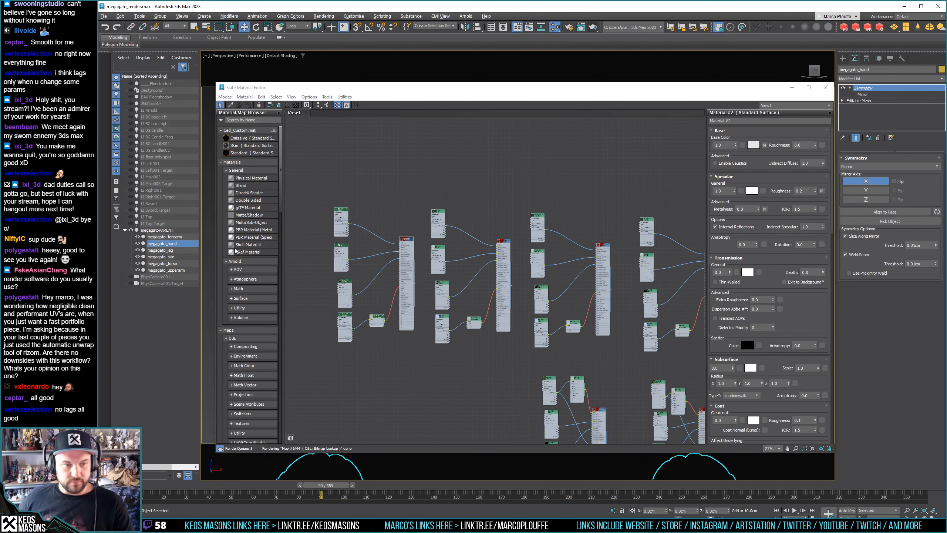
click(407, 241)
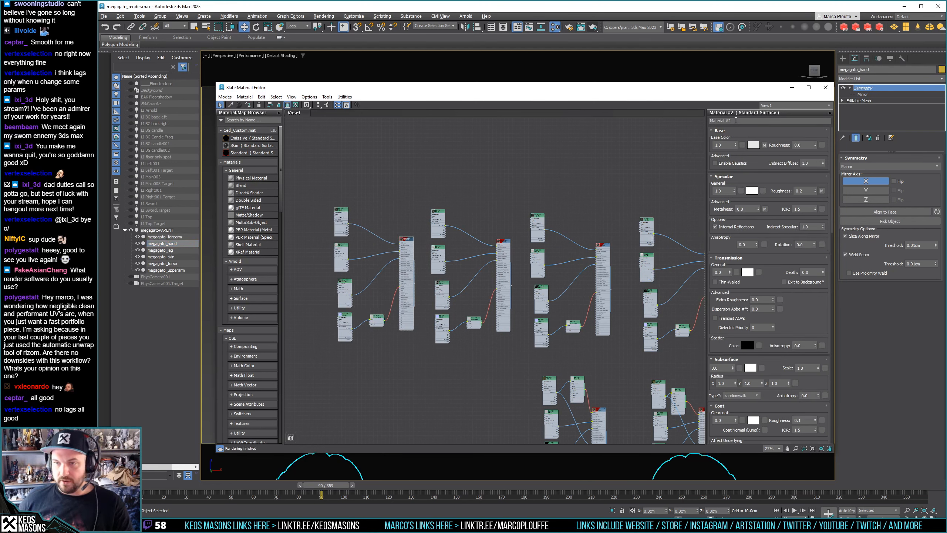
click(736, 120)
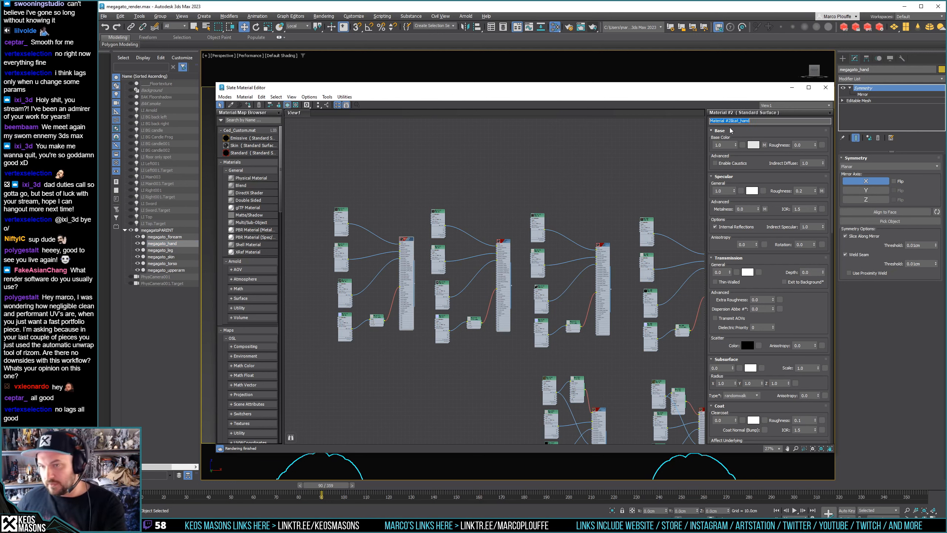
drag(736, 123, 702, 131)
key(BackSpace)
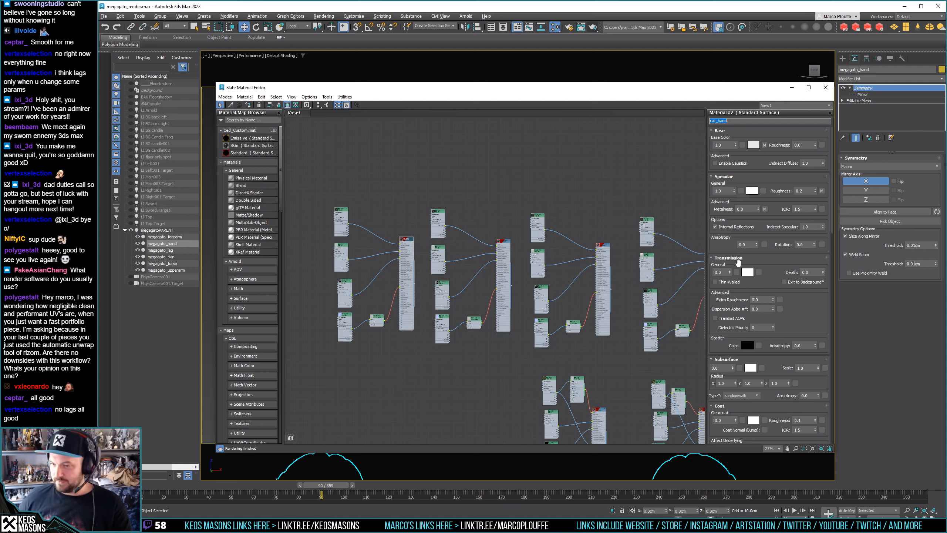
right_click(408, 243)
click(425, 255)
Load the hand BaseColor, Roughness and Metalness UDIM sequences, starting at tile 1001, into cat_hand's matching bitmap nodes
click(341, 213)
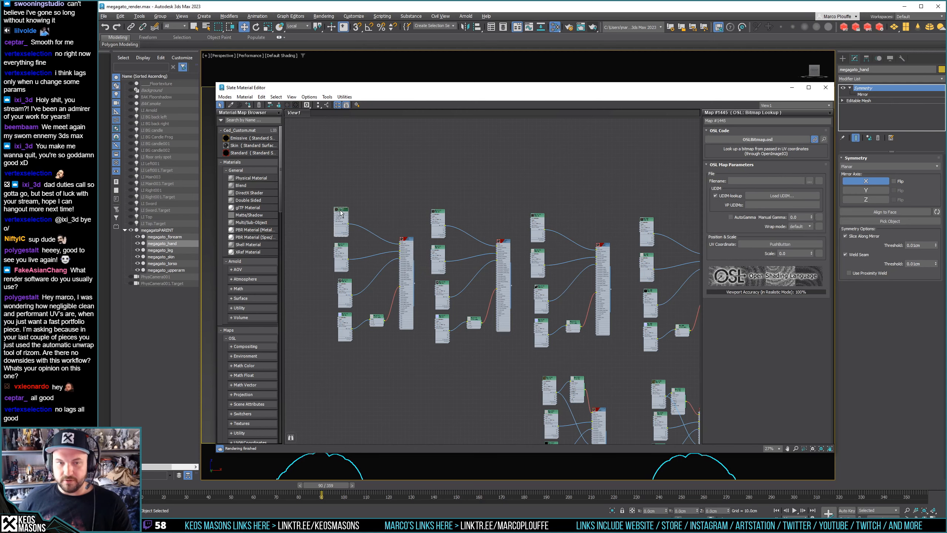
click(763, 196)
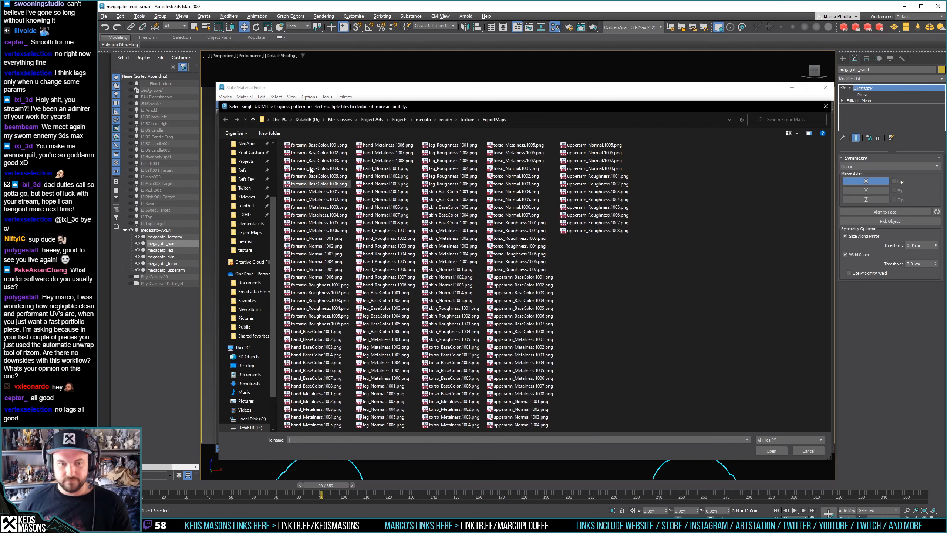
double_click(315, 331)
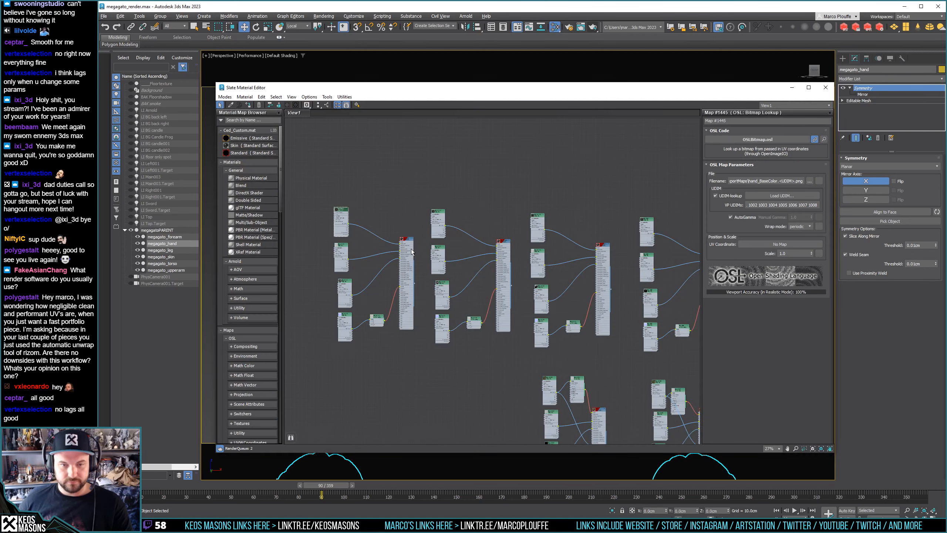
click(776, 196)
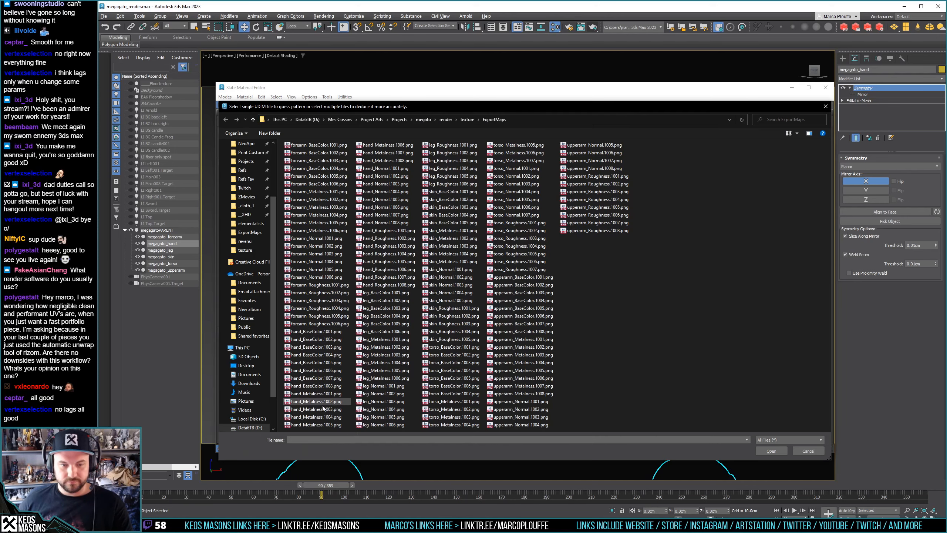
double_click(389, 231)
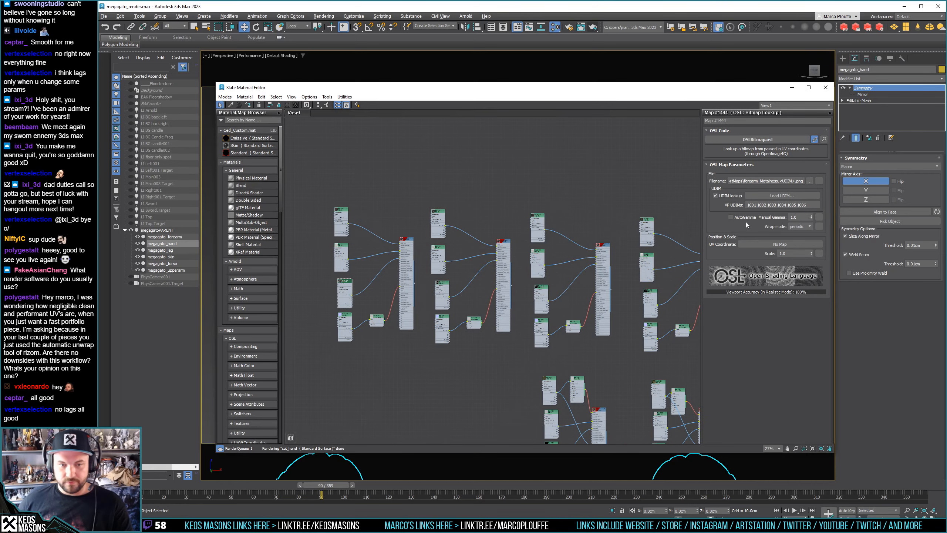
click(761, 196)
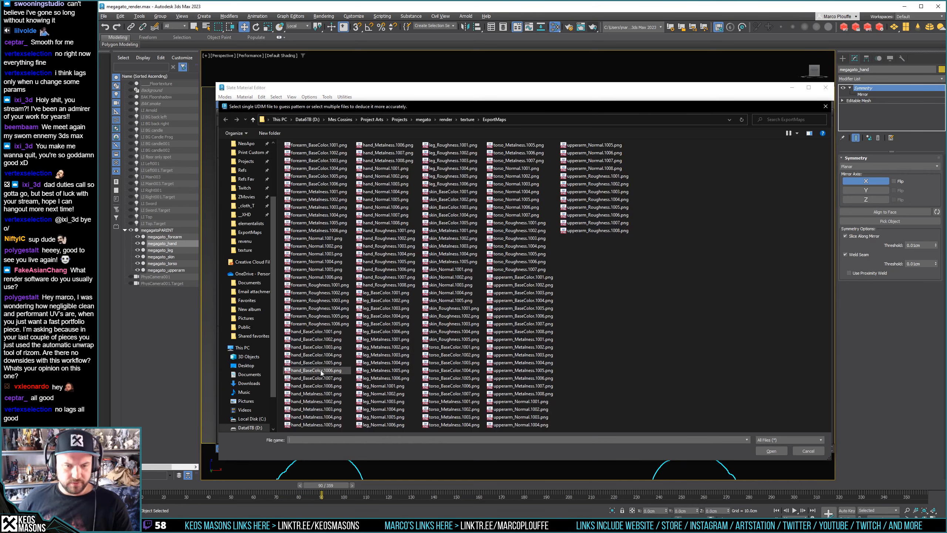
double_click(328, 393)
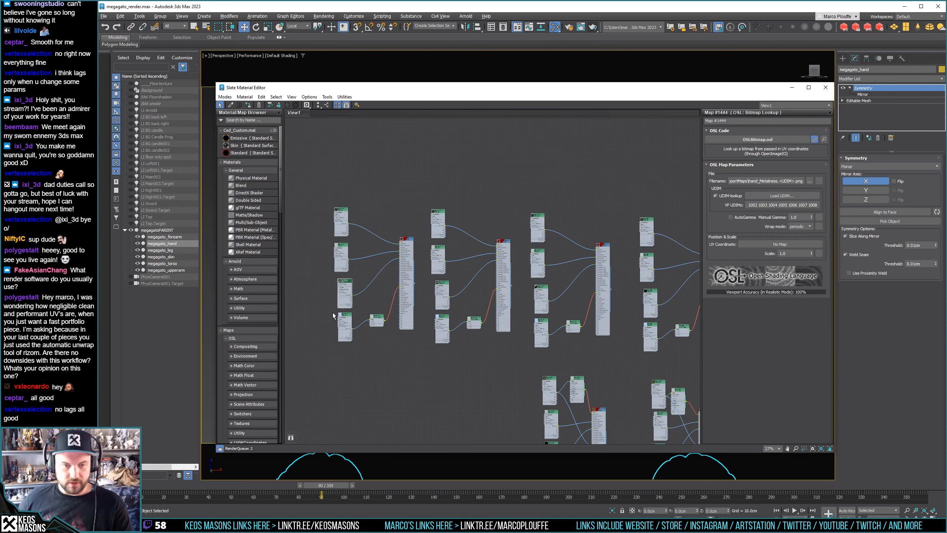
Load the hand_Normal.1001.png UDIM sequence into cat_hand's normal bitmap node
double_click(344, 317)
click(787, 195)
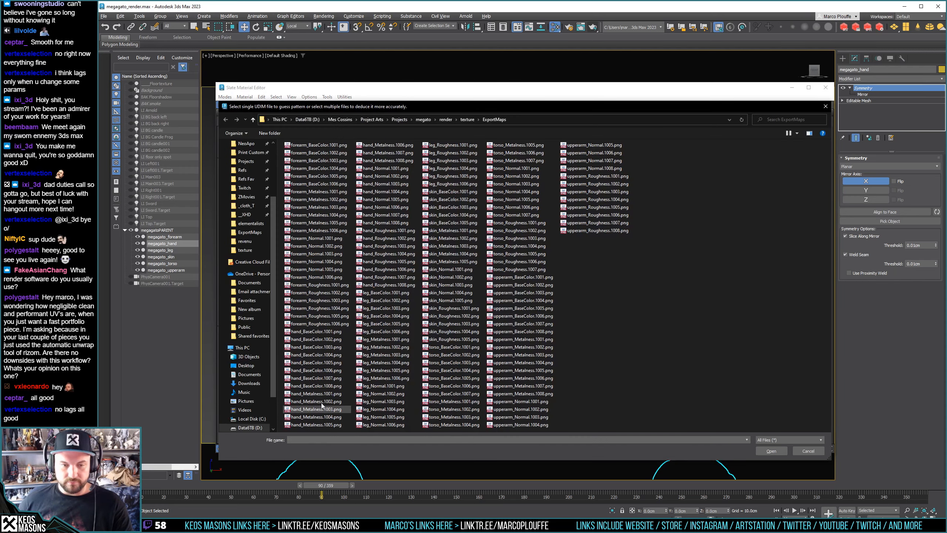
double_click(392, 166)
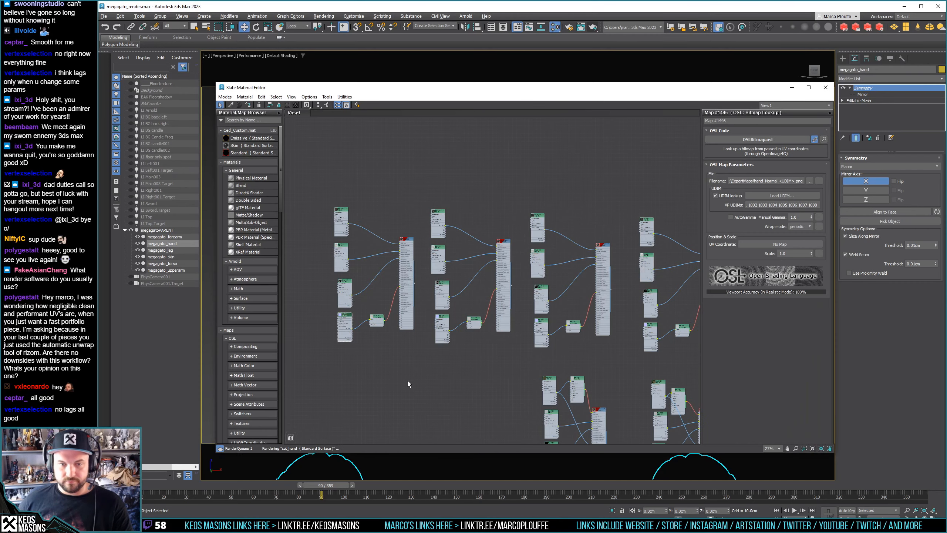
Duplicate the cat_hand material network to its left and rename the copied Standard Surface material cat_leg
middle_drag(406, 372, 490, 372)
key(ctrl+v)
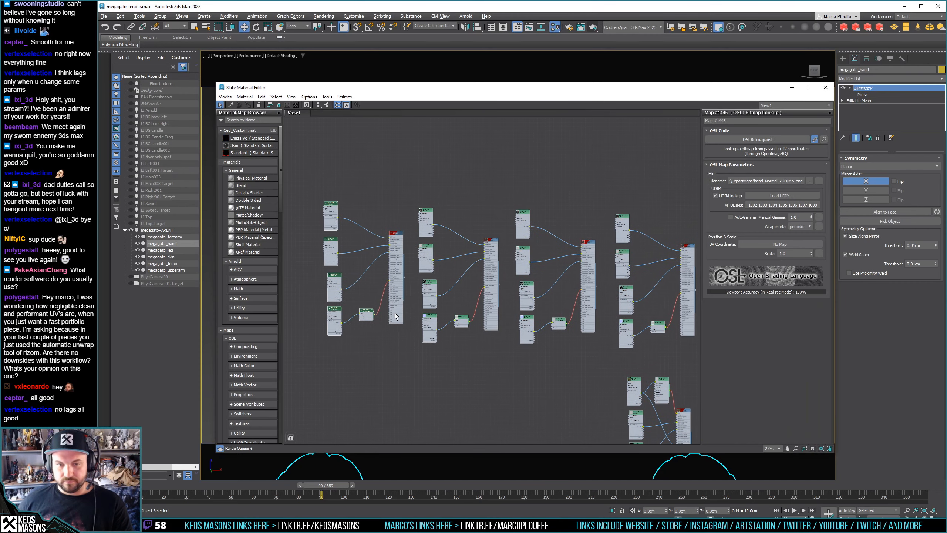
double_click(395, 312)
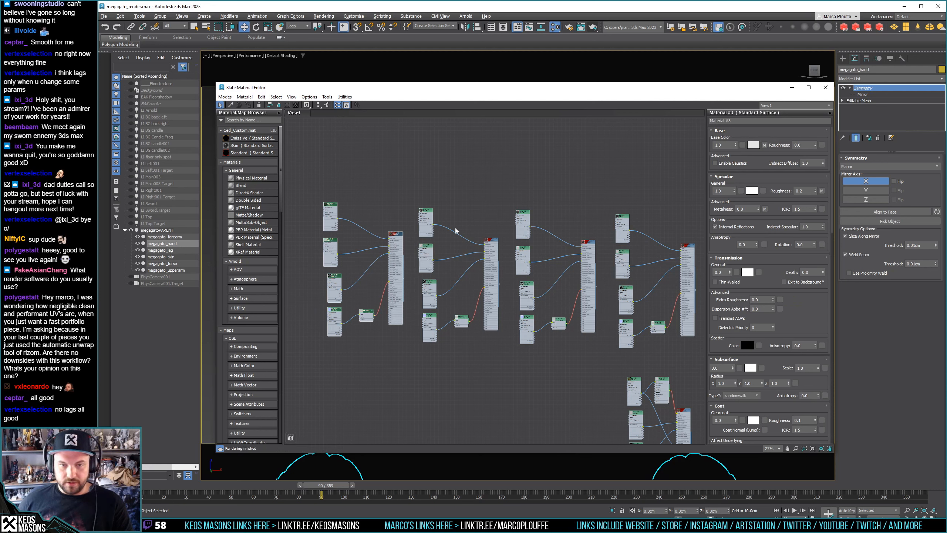
click(730, 122)
text(cat_leg)
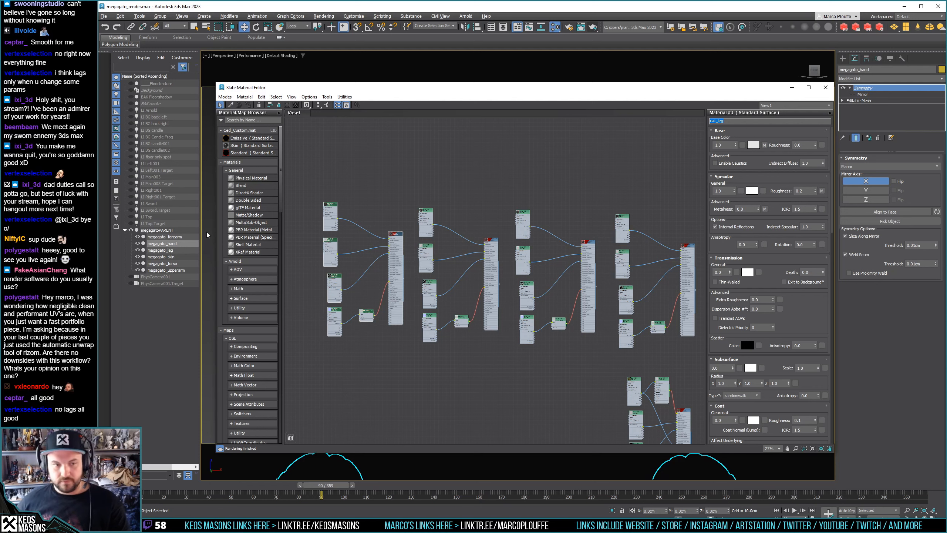
Assign the cat_leg material to the megagato_leg object
click(186, 251)
right_click(393, 244)
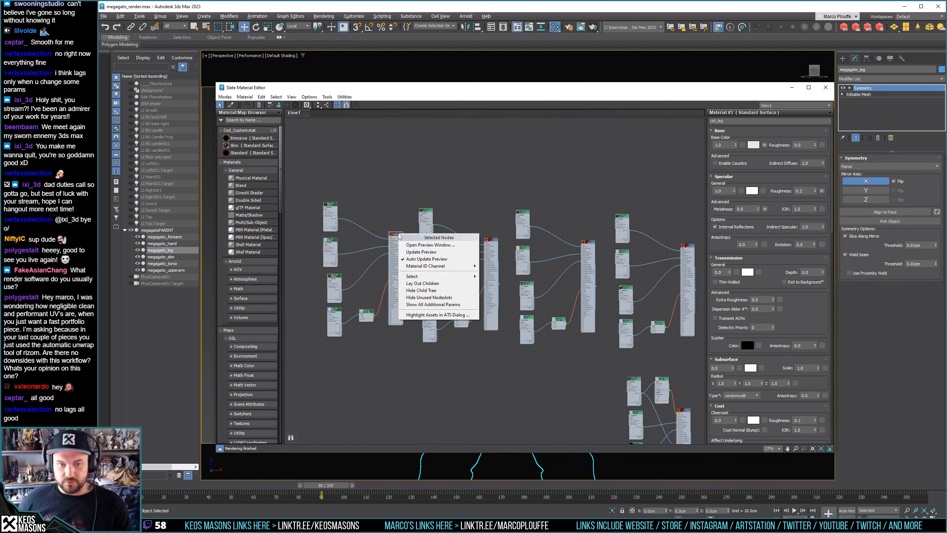
click(397, 239)
right_click(396, 240)
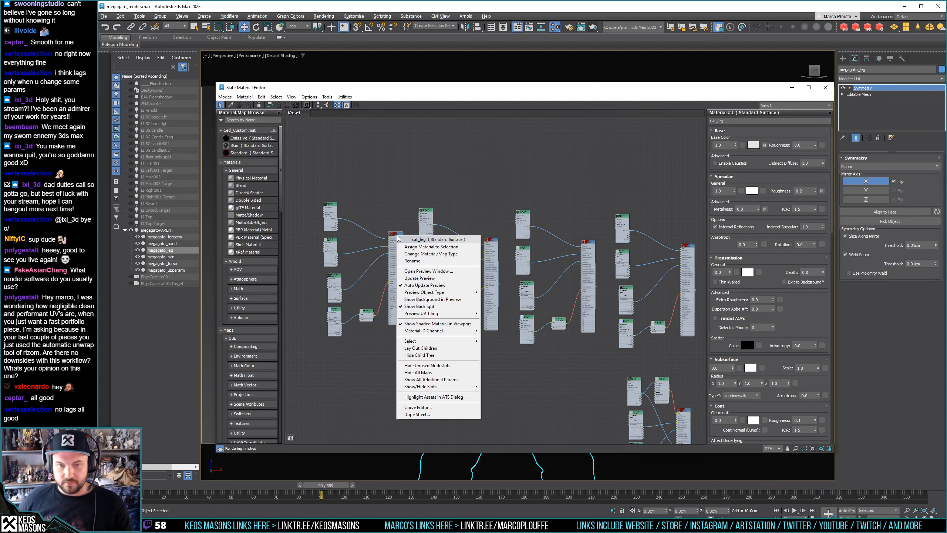
click(408, 244)
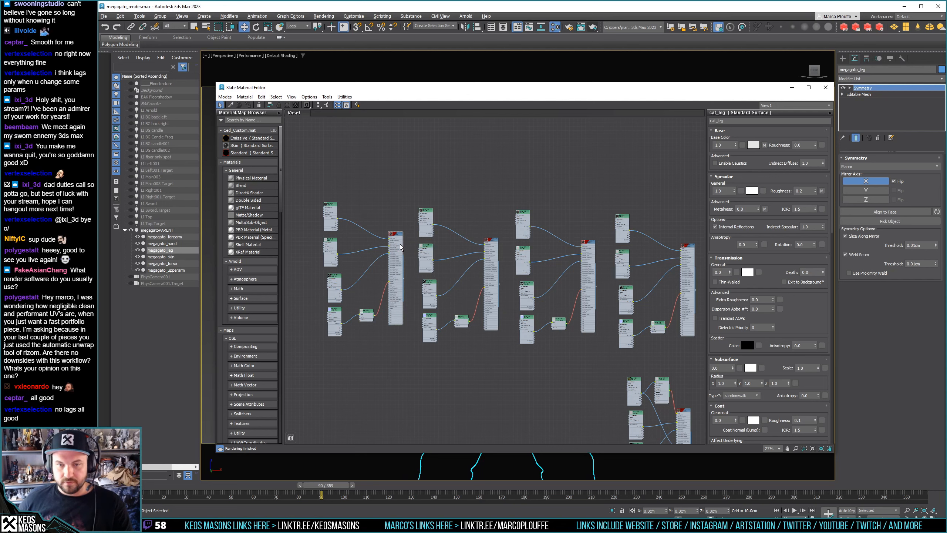
Load the leg_BaseColor.1001.png and hand_Roughness.1001.png UDIM sequences into cat_leg's base color and roughness bitmap nodes
double_click(331, 217)
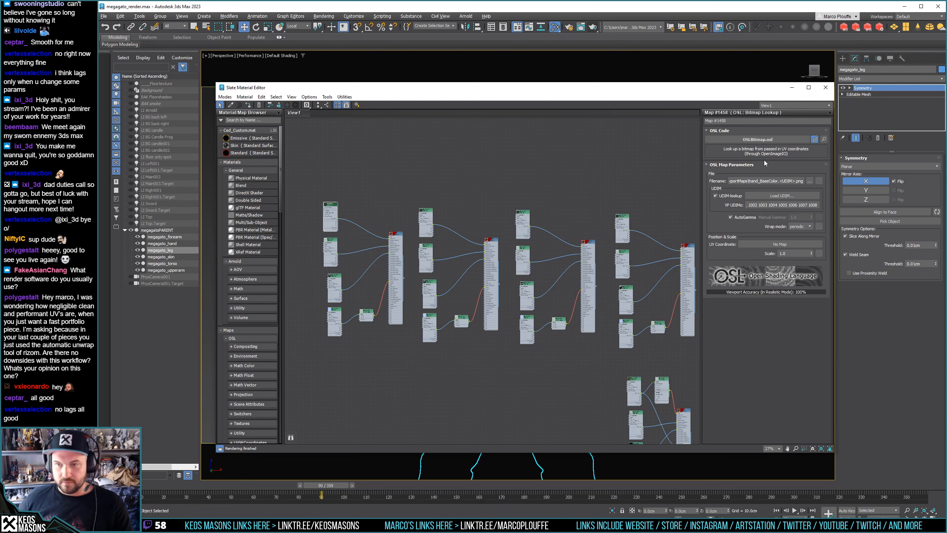
click(759, 196)
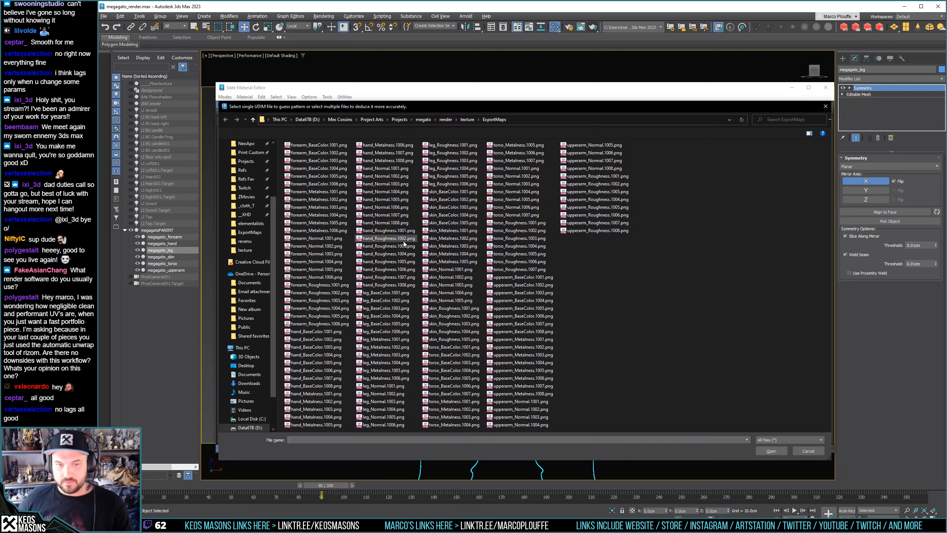
double_click(384, 292)
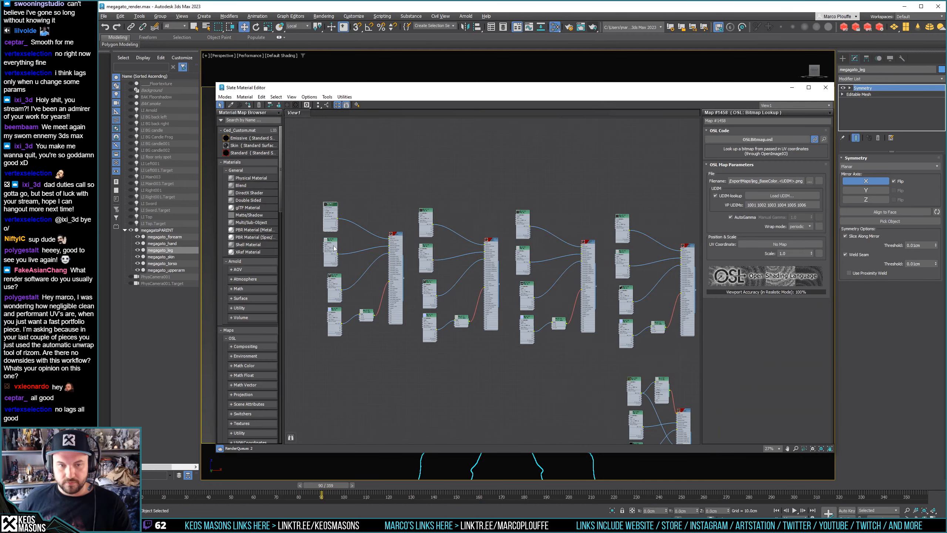
click(782, 195)
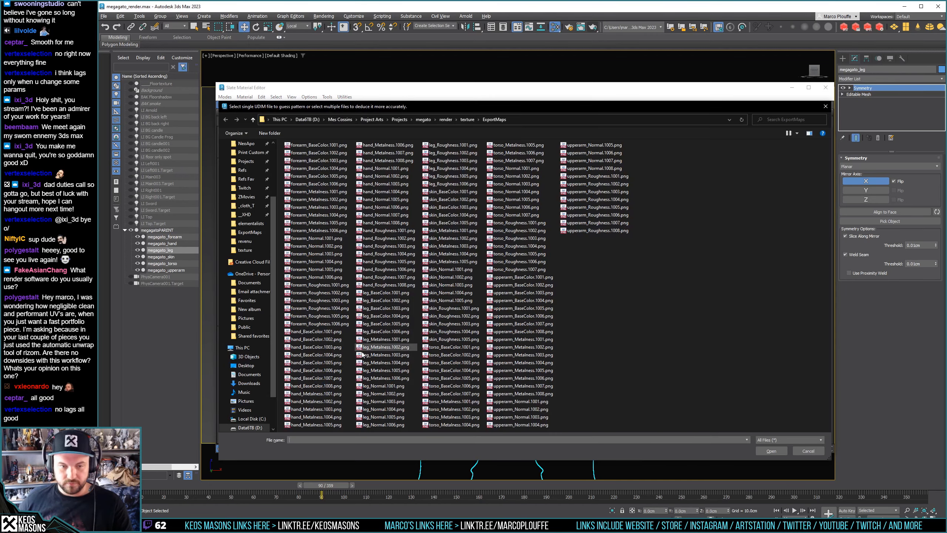
click(389, 231)
double_click(389, 231)
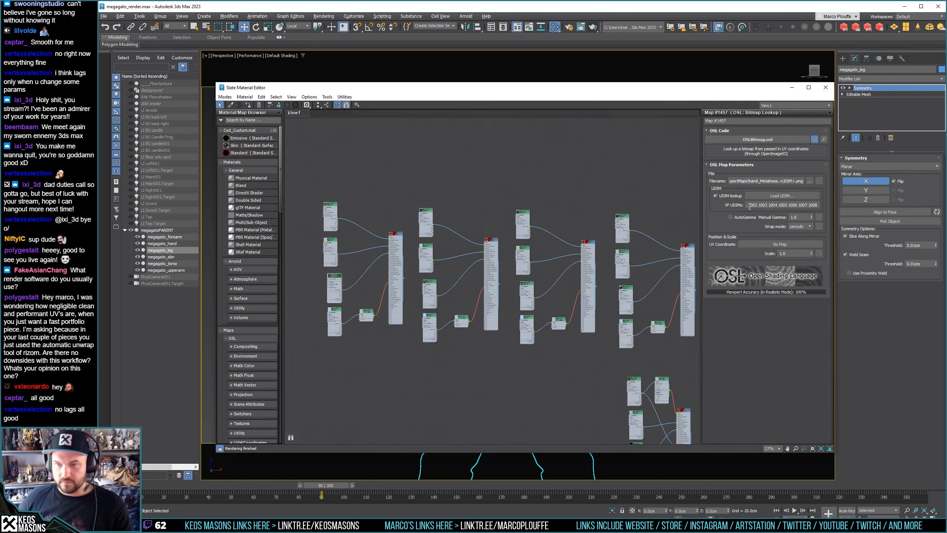
Load the hand_Metalness.1001.png and hand_Normal.1001.png UDIM sequences into cat_leg's metalness and normal bitmap nodes
click(756, 196)
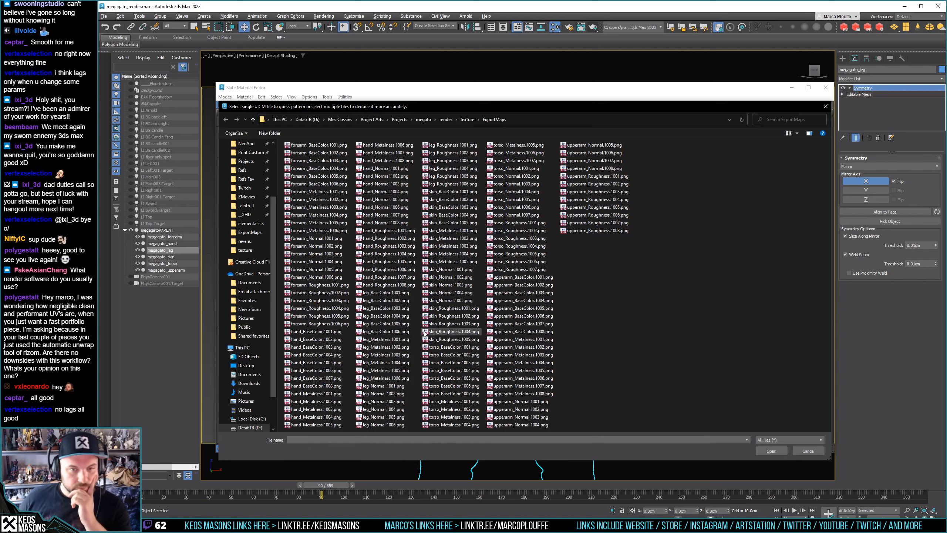
double_click(307, 395)
click(337, 313)
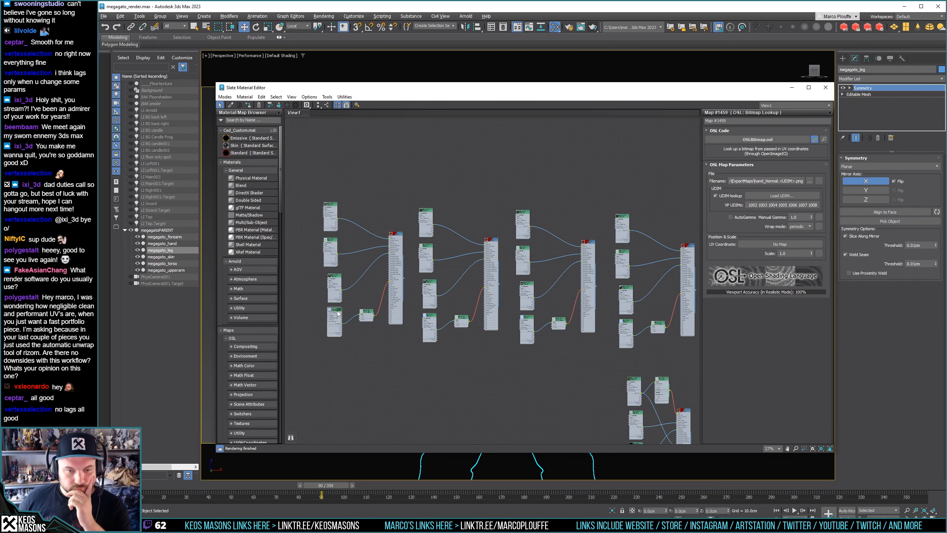
click(778, 195)
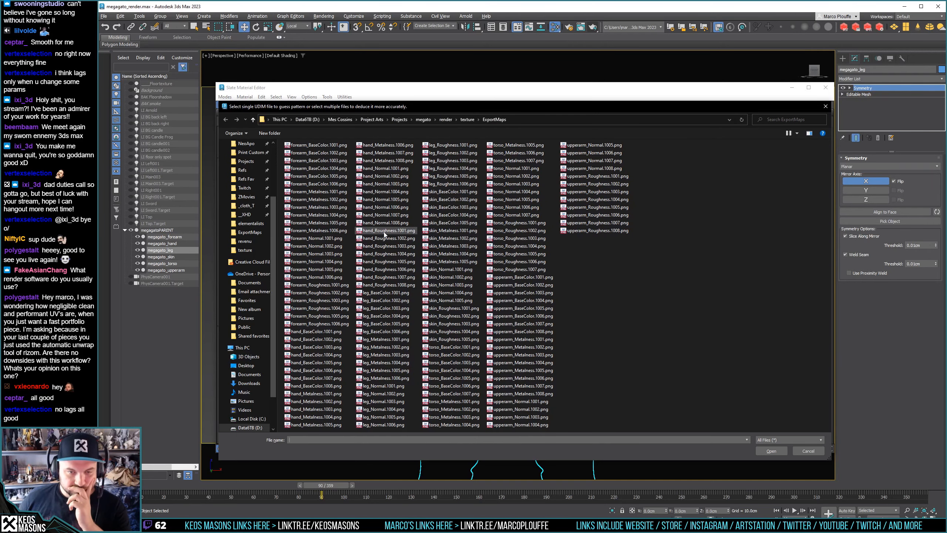
double_click(377, 168)
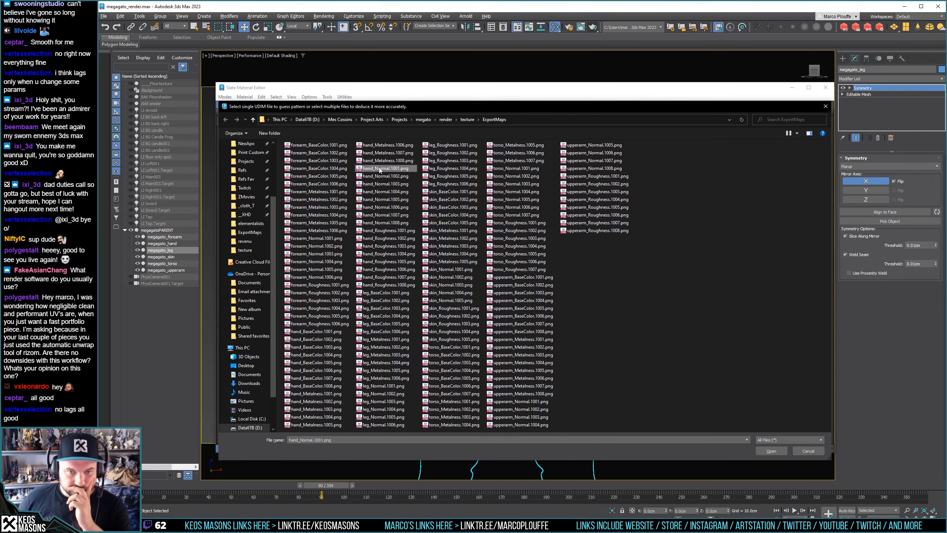
Examine the existing Skin material's node network below the body-part materials and its Standard Surface parameters
middle_drag(459, 310, 352, 206)
middle_drag(495, 300, 336, 215)
scroll(483, 248, up, 5)
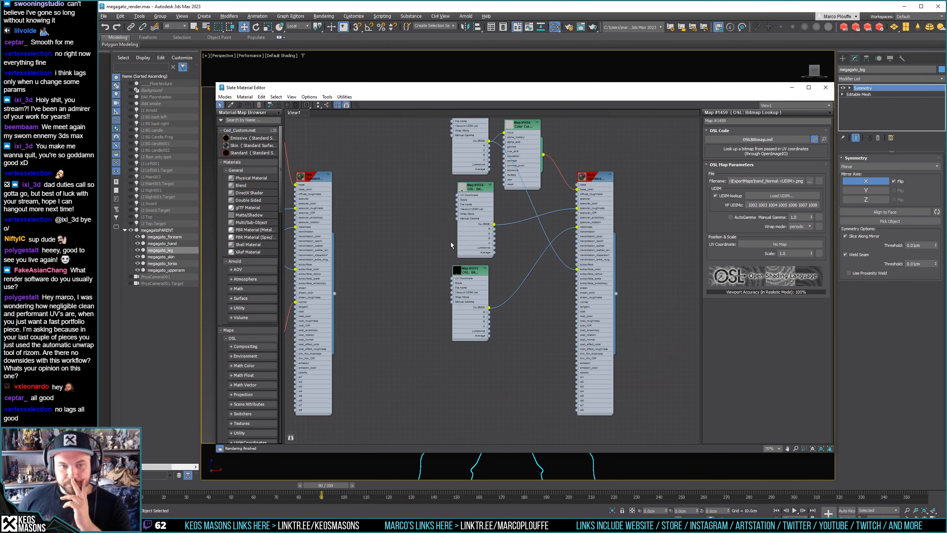
scroll(450, 248, down, 5)
scroll(456, 231, up, 7)
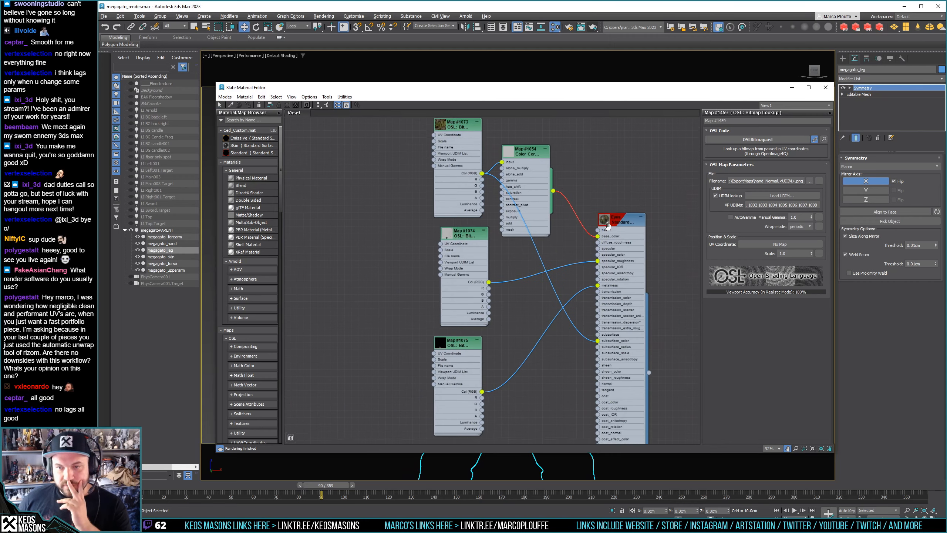
scroll(443, 248, down, 5)
scroll(531, 272, up, 4)
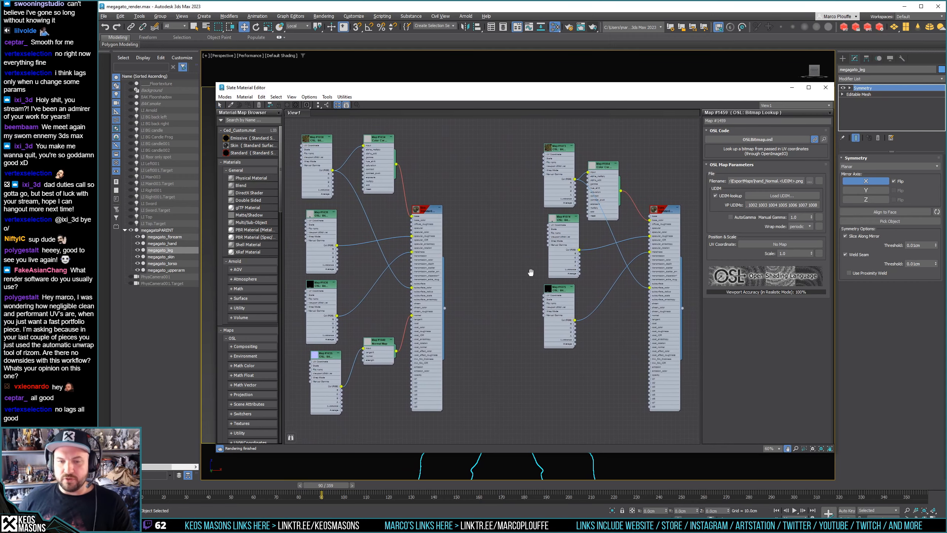
middle_drag(531, 272, 528, 269)
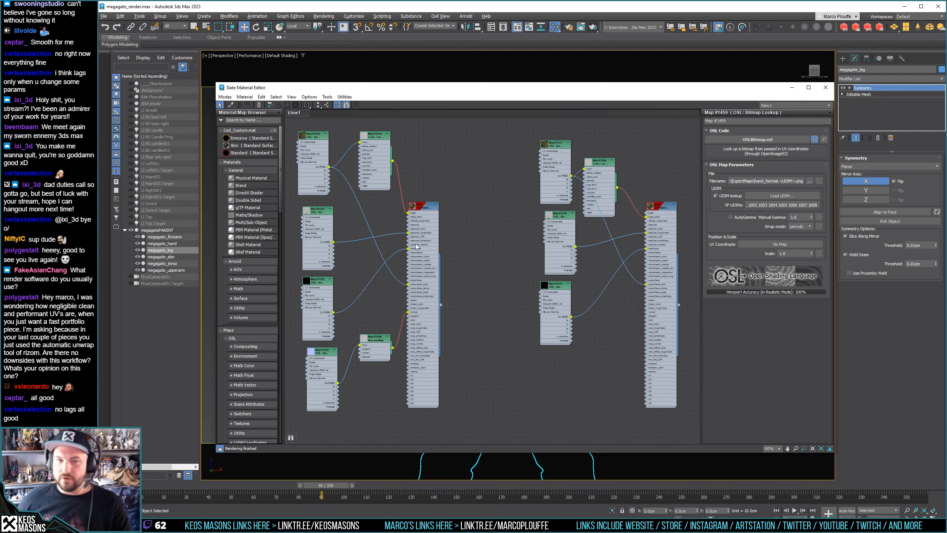
middle_drag(409, 261, 437, 266)
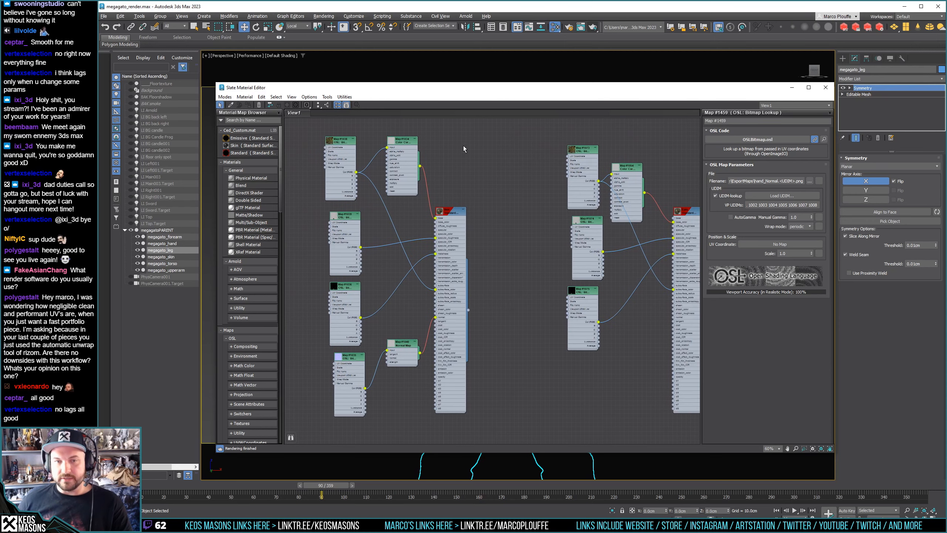
double_click(455, 220)
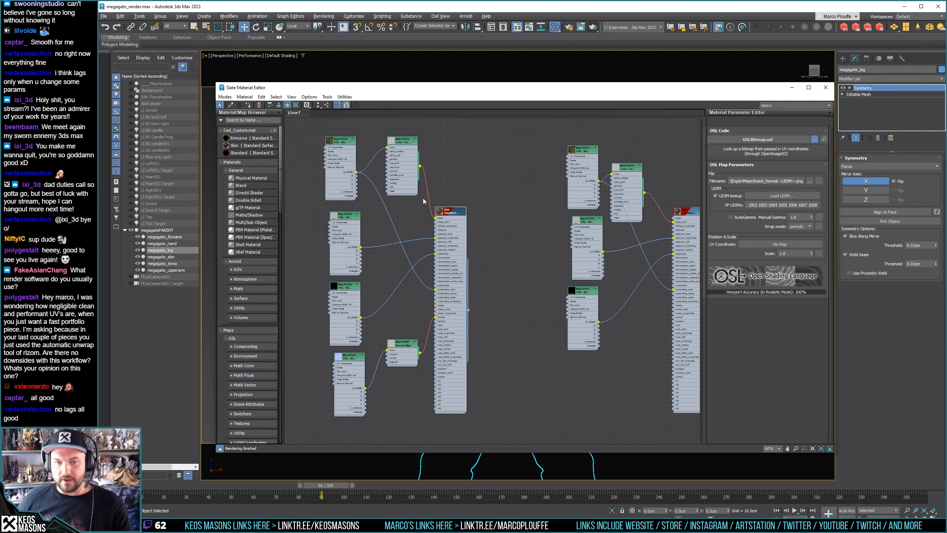
double_click(341, 141)
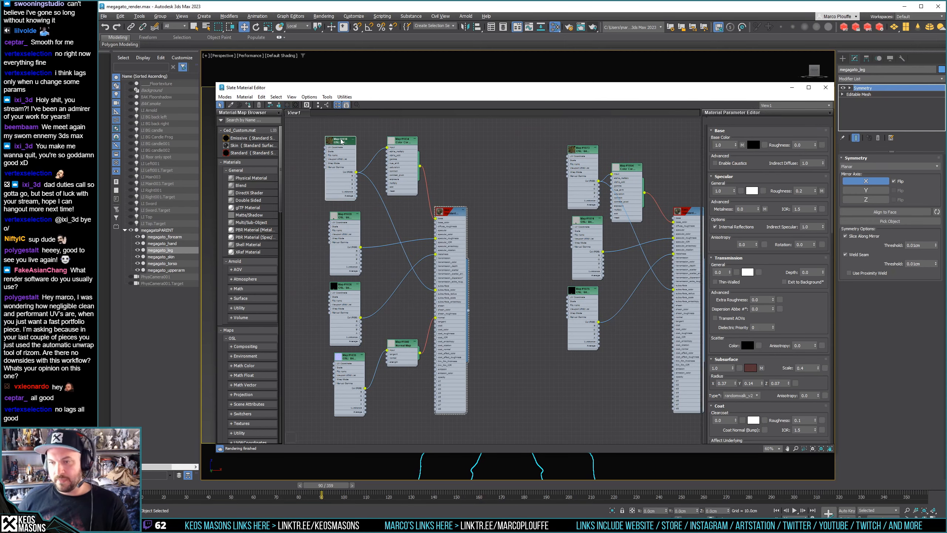
double_click(439, 214)
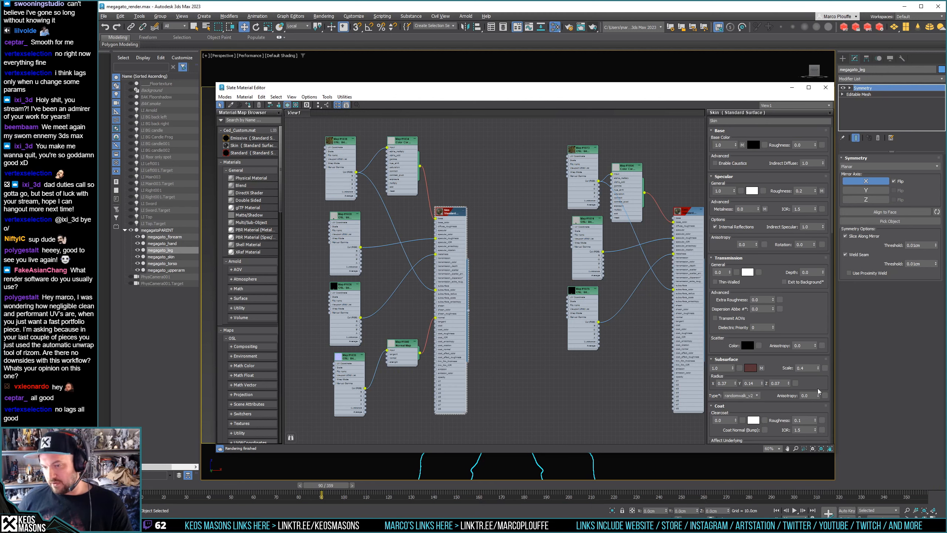
Load the skin_BaseColor.1001.png UDIM sequence from the megato project's ExportMaps folder into the Skin material's base color bitmap node
double_click(334, 151)
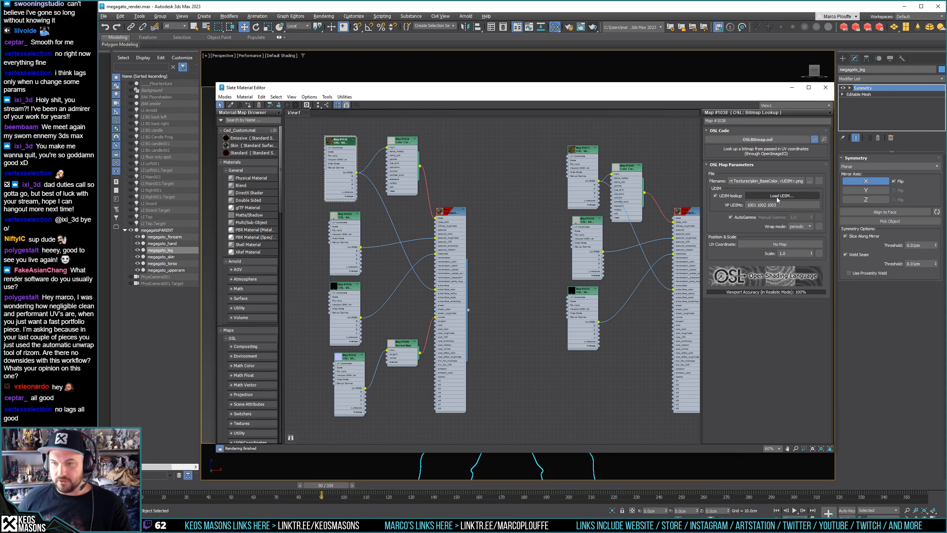
click(779, 196)
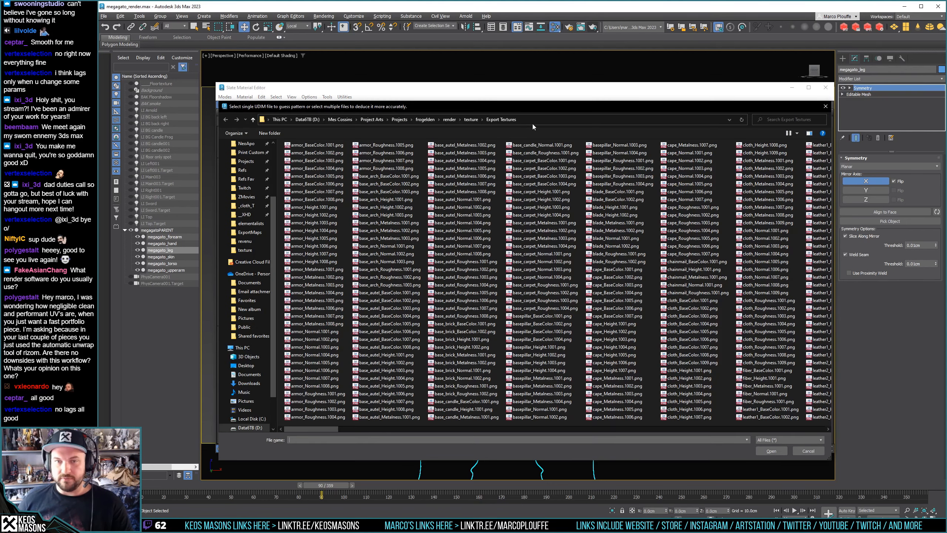
click(533, 123)
key(ctrl+c)
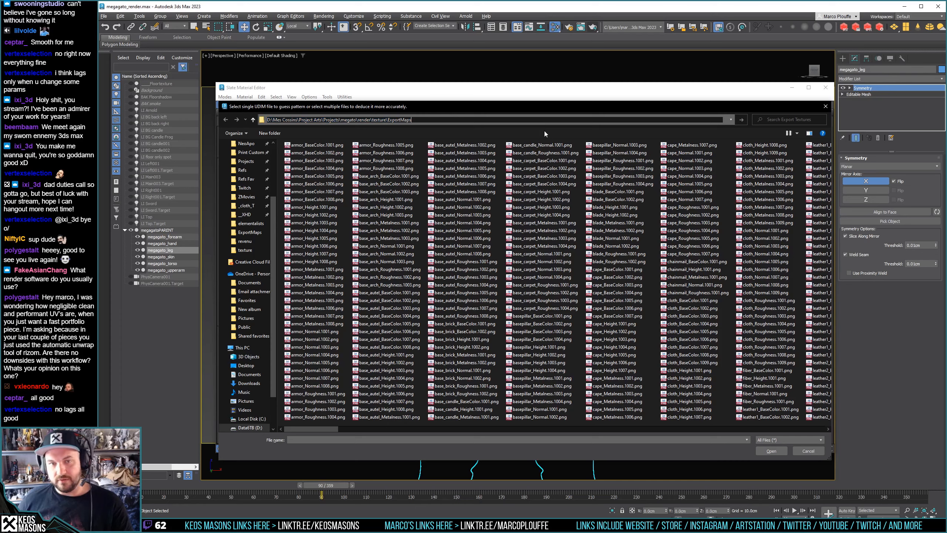
key(Return)
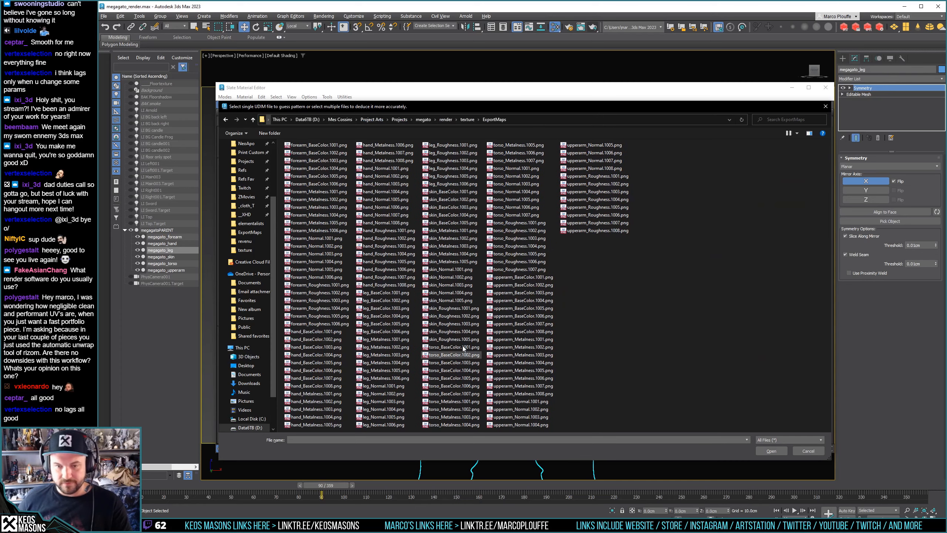
double_click(453, 193)
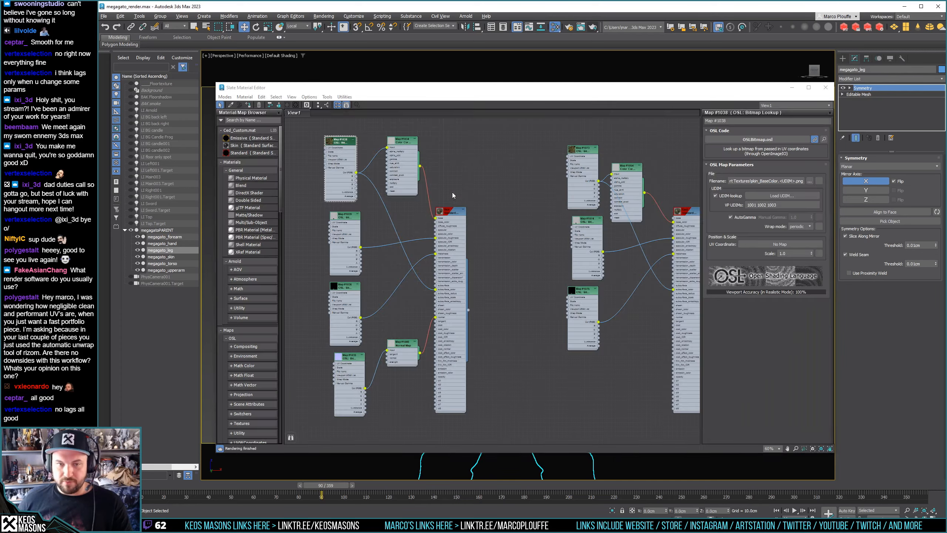
Load the skin_Roughness.1001.png UDIM sequence from the same megato ExportMaps folder into the Skin material's roughness bitmap node
click(345, 219)
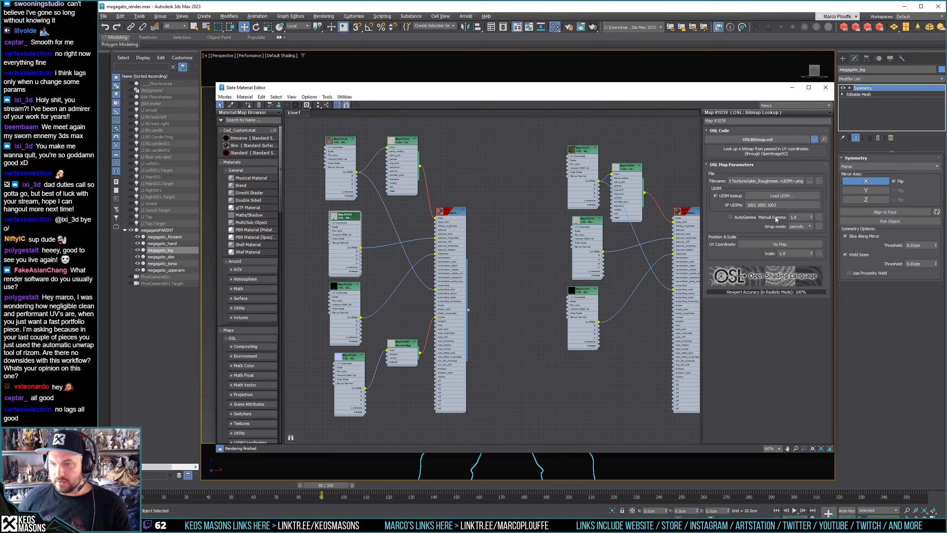
click(776, 195)
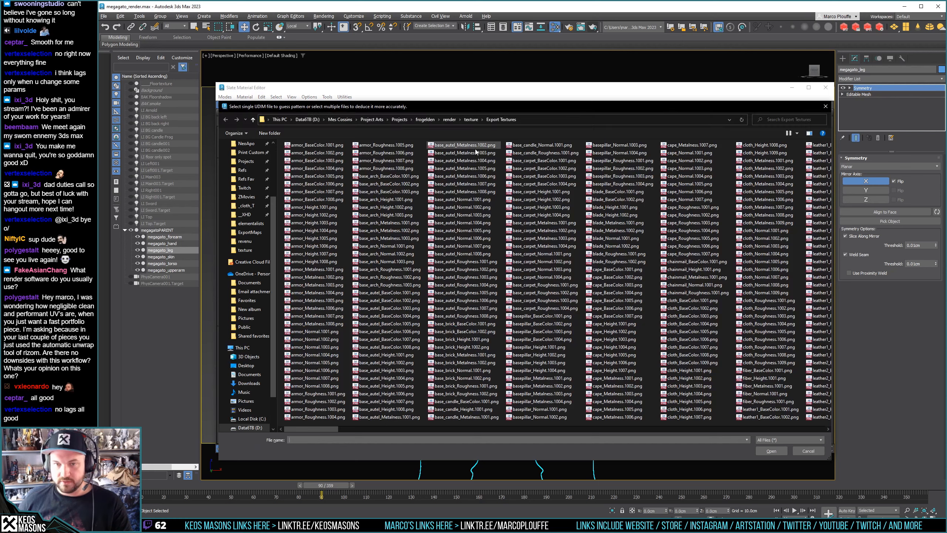
click(534, 120)
key(ctrl+v)
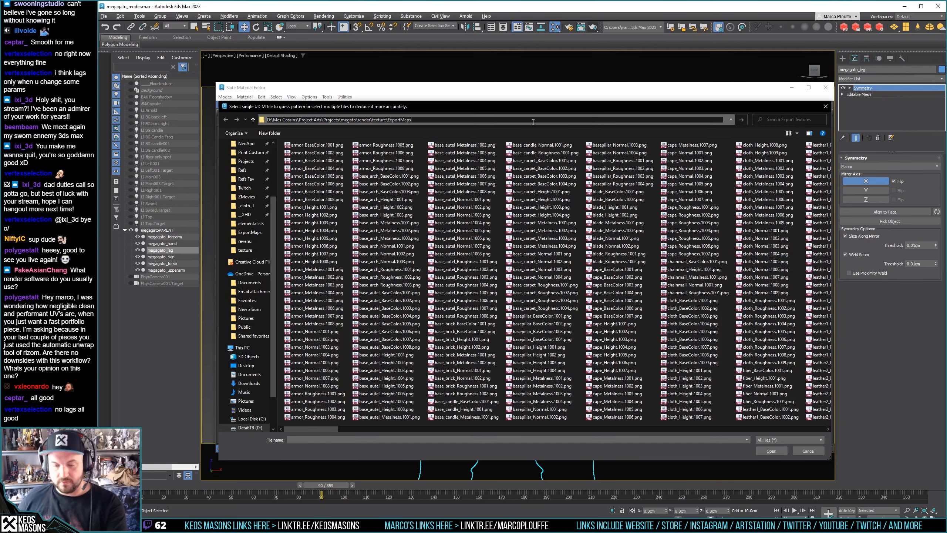
key(Return)
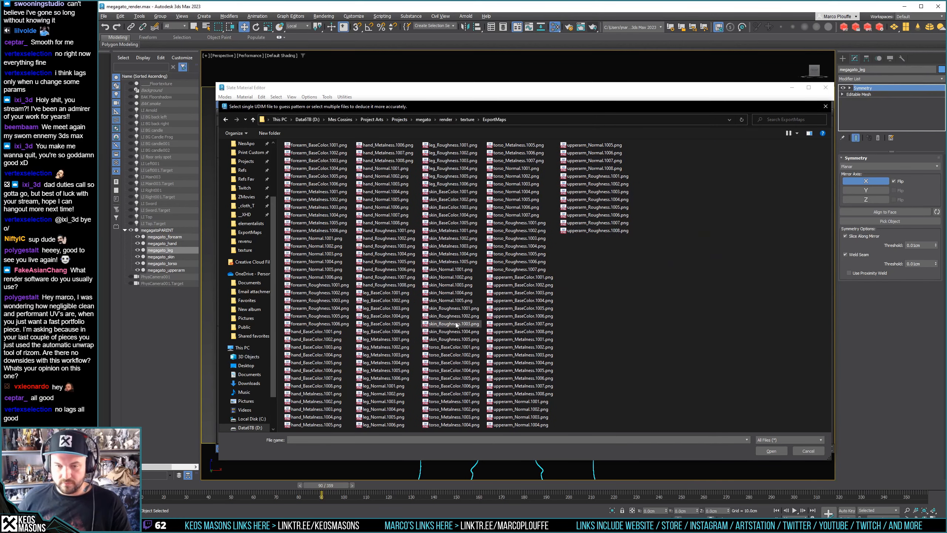
double_click(456, 310)
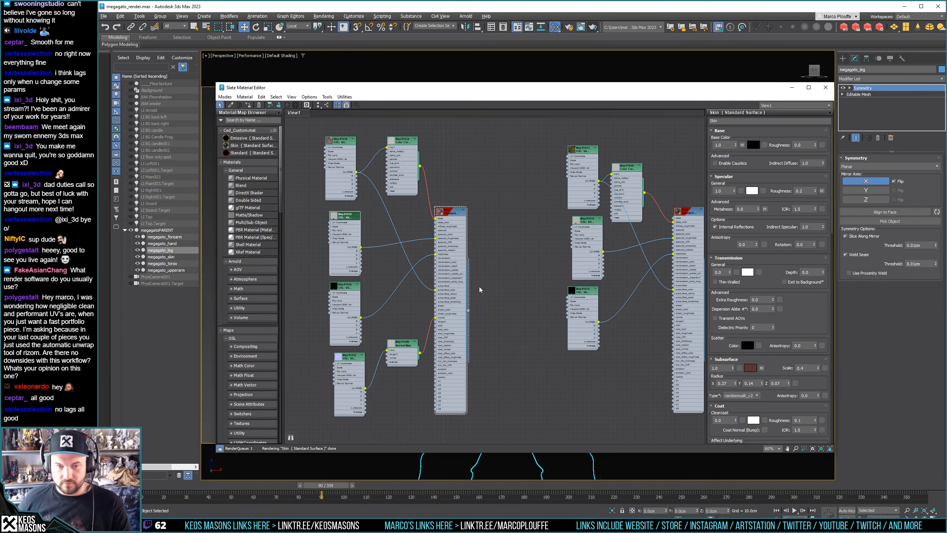
Load the skin_Metalness.1001.png UDIM sequence from the megato ExportMaps folder into the Skin material's metalness bitmap node
click(789, 196)
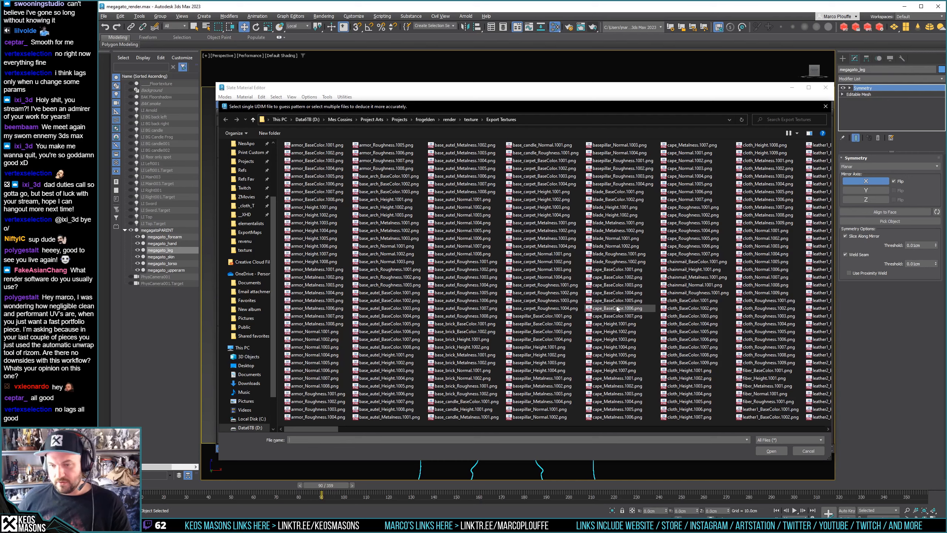
click(550, 120)
key(ctrl+v)
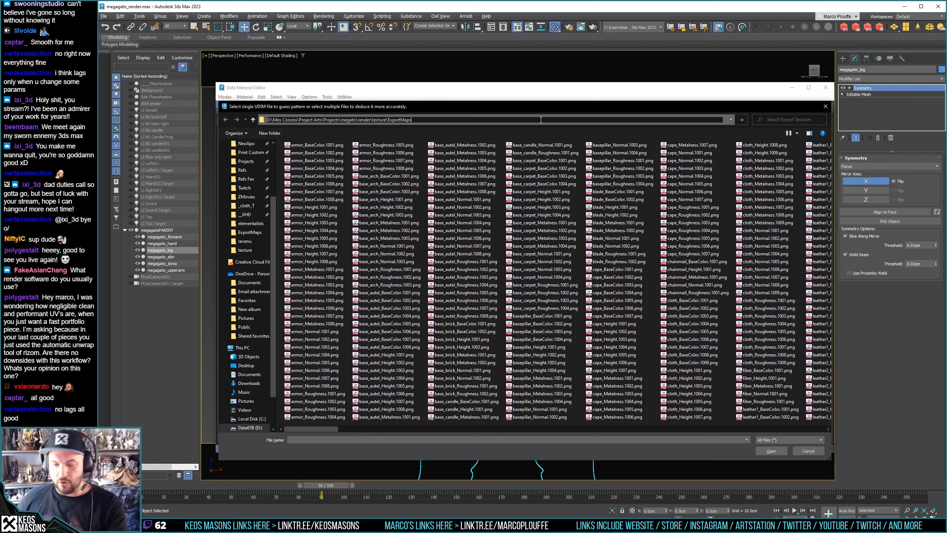
key(Return)
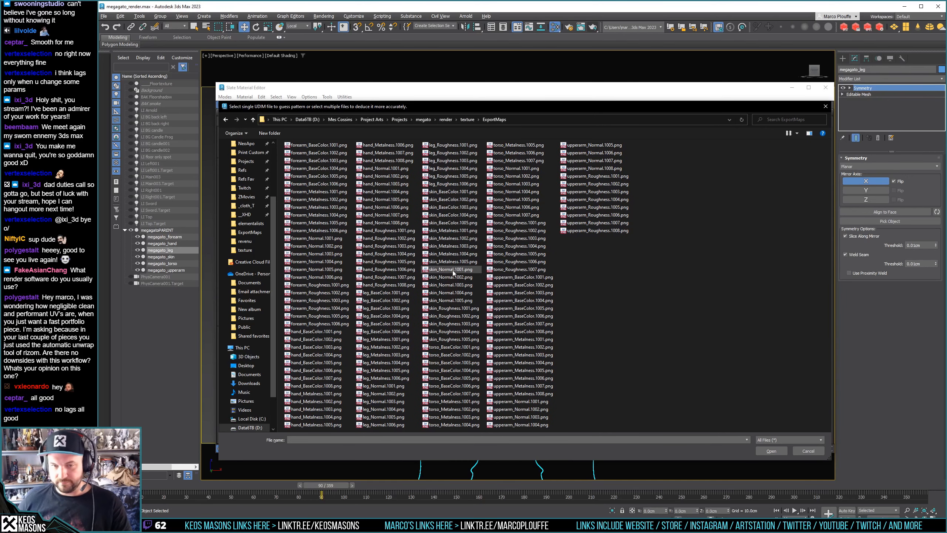
double_click(448, 229)
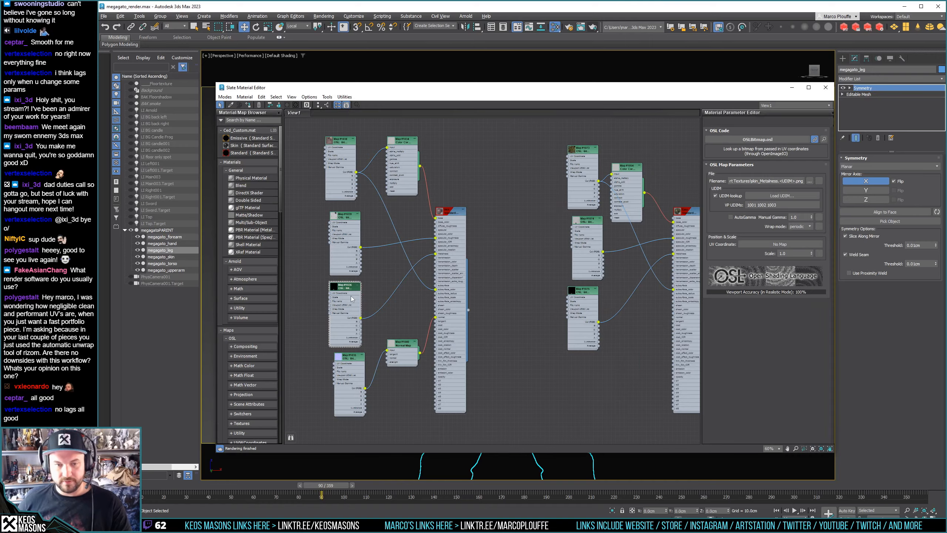
Load the skin_Normal.1001.png UDIM sequence from the megato ExportMaps folder into the Skin material's normal bitmap node
double_click(360, 358)
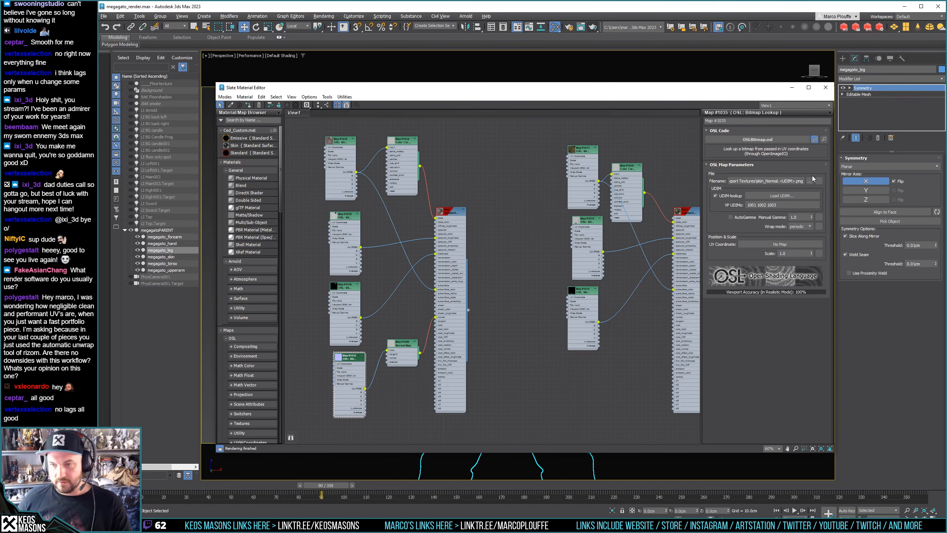
click(783, 195)
click(493, 121)
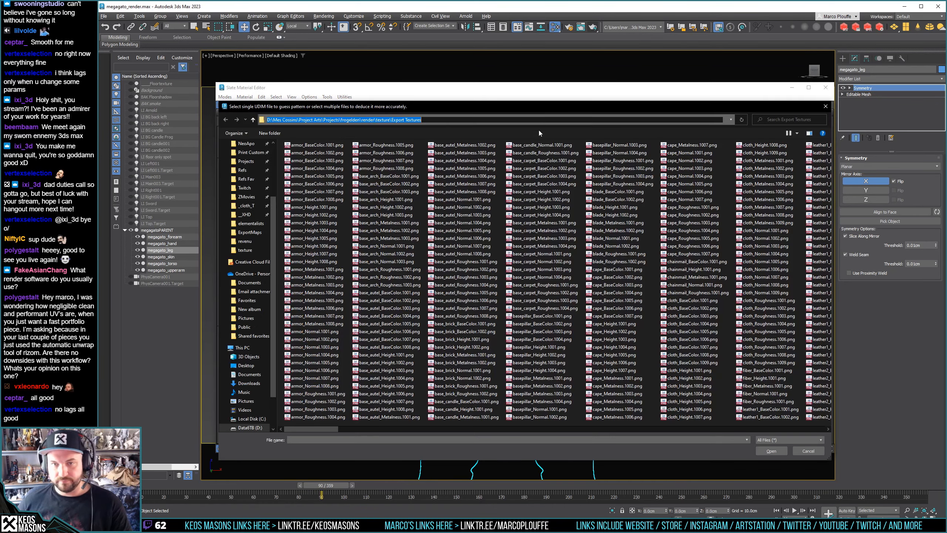
key(ctrl+v)
key(Return)
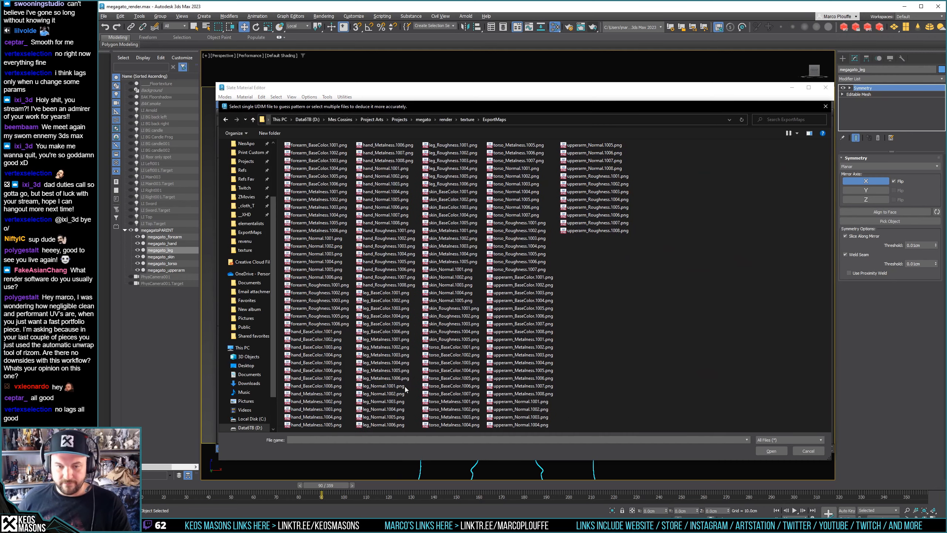
click(451, 270)
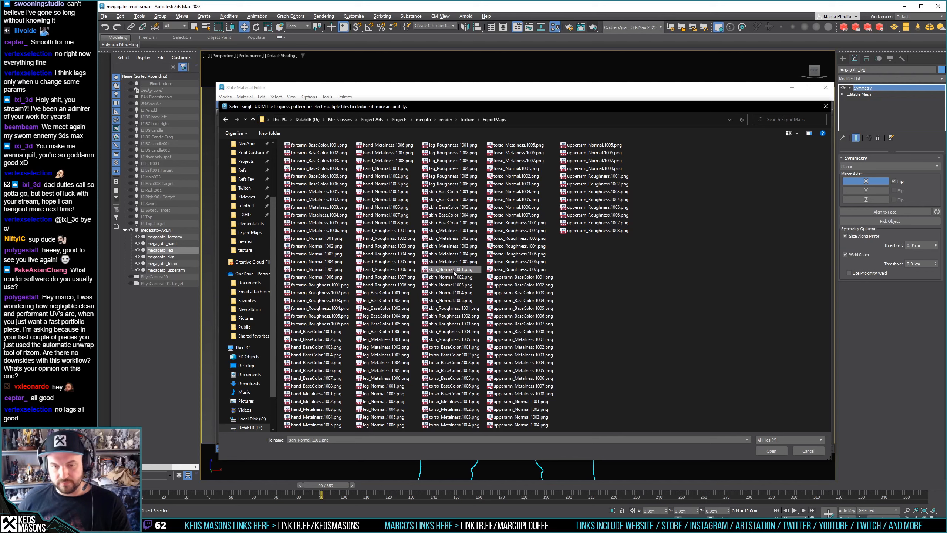
double_click(452, 270)
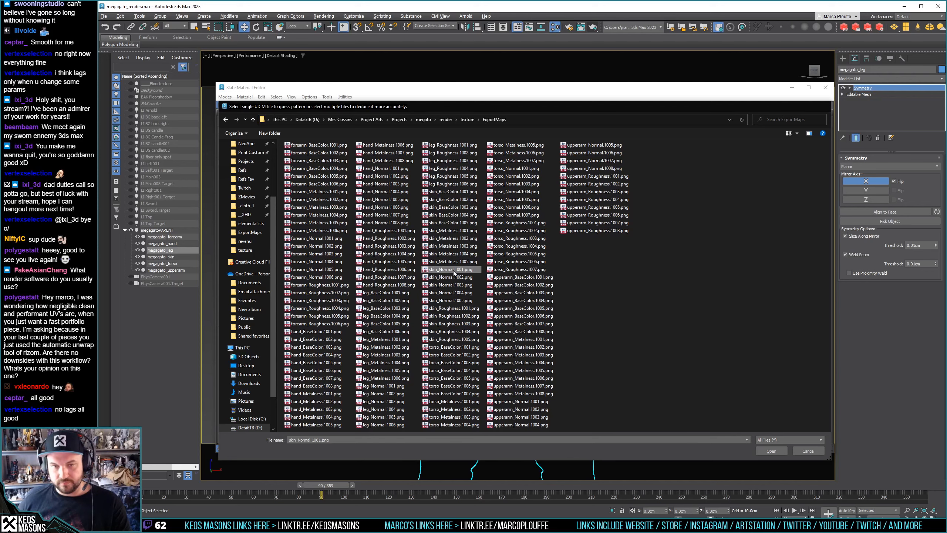
Check the Skin network's Color Correct and Normal Map nodes and delete the older skin network beside it
double_click(399, 146)
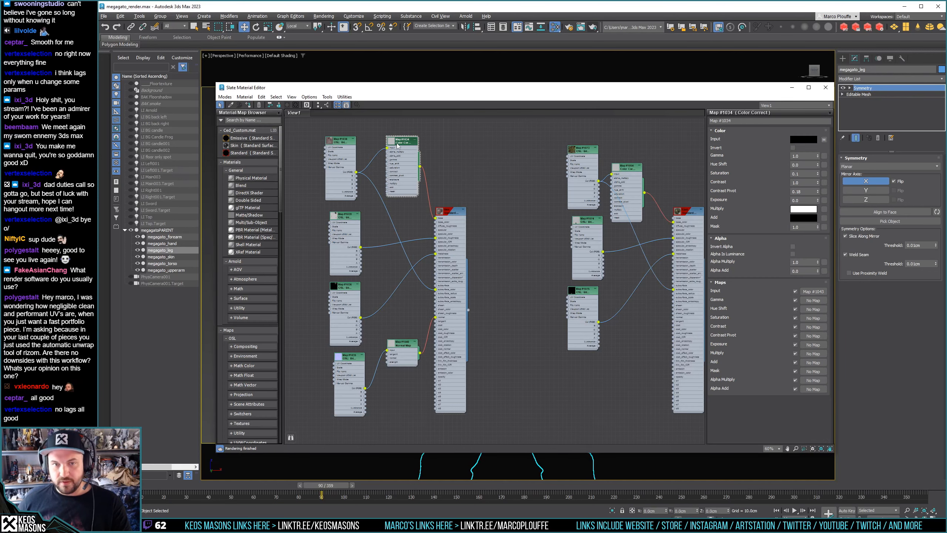
double_click(404, 346)
double_click(444, 217)
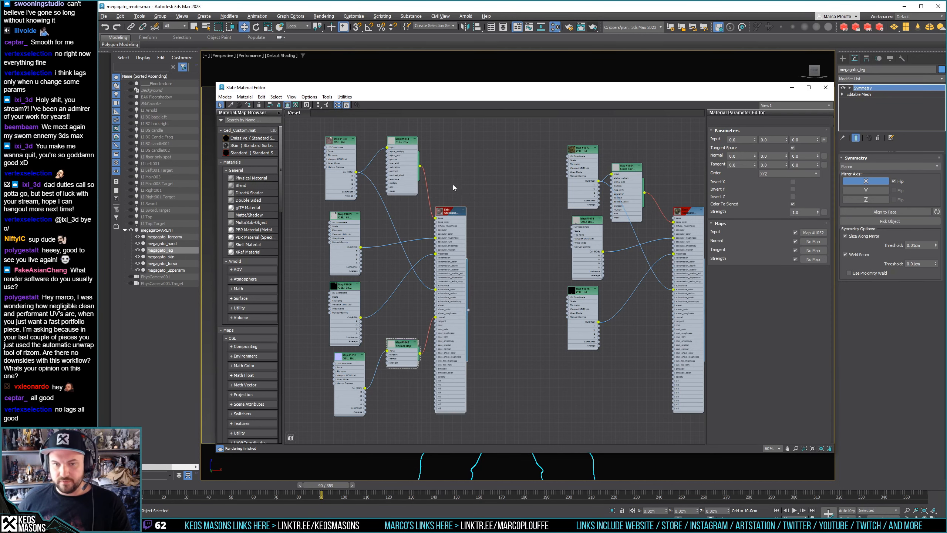
middle_drag(528, 270, 501, 275)
drag(515, 162, 692, 424)
key(Delete)
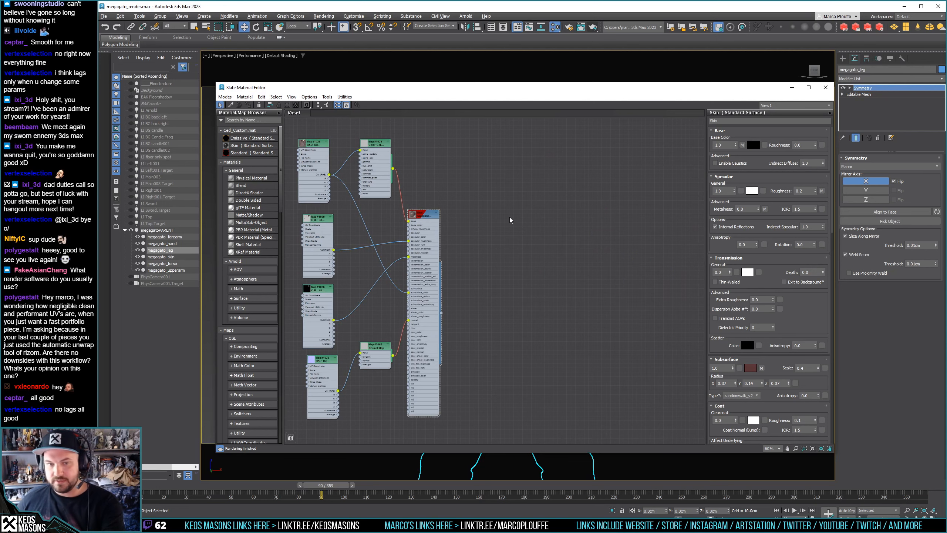
Duplicate the Skin material's whole node network beside it and rename the original material cat_Skin
shift+drag(435, 397, 638, 394)
double_click(640, 226)
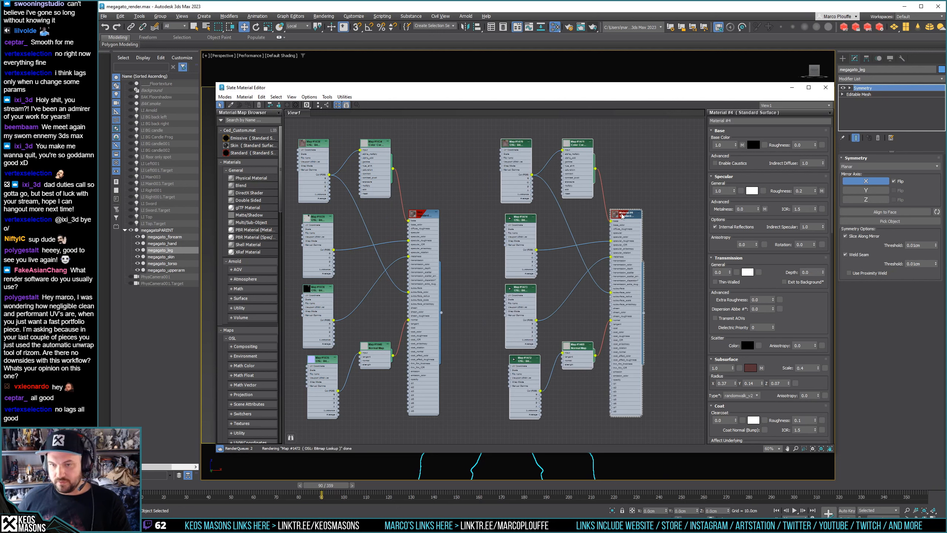
double_click(428, 216)
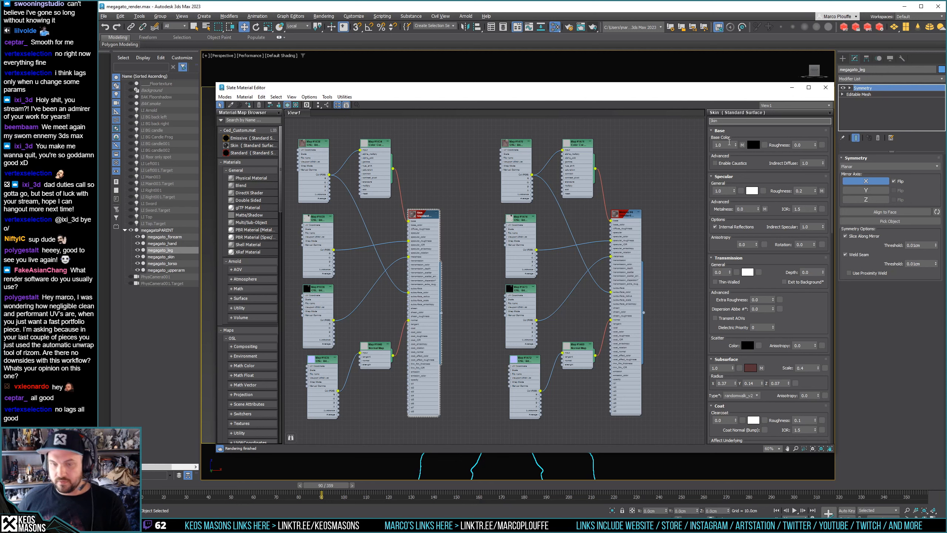
text(cat_)
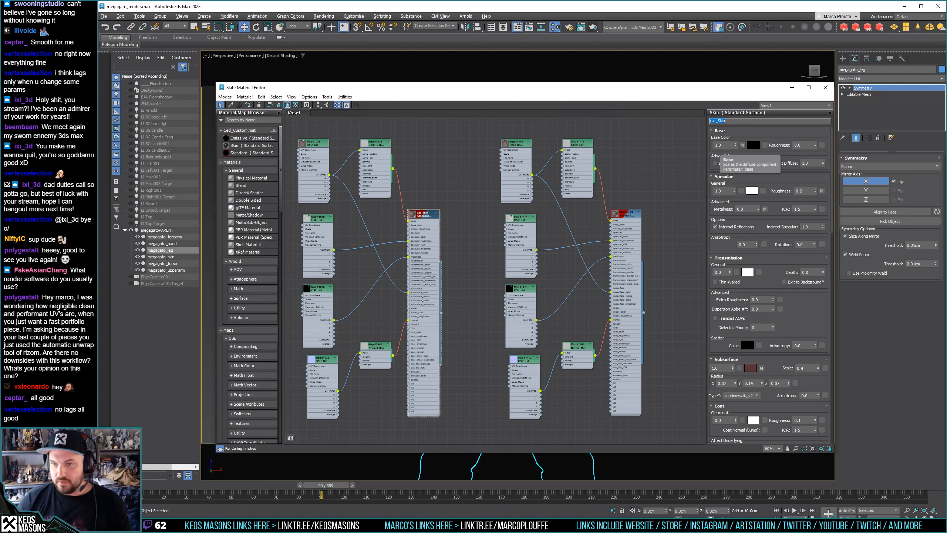
Strip the normal bitmap and Normal Map nodes from the copied skin network and delete the rest of the copy
double_click(628, 217)
drag(485, 421, 573, 377)
key(Delete)
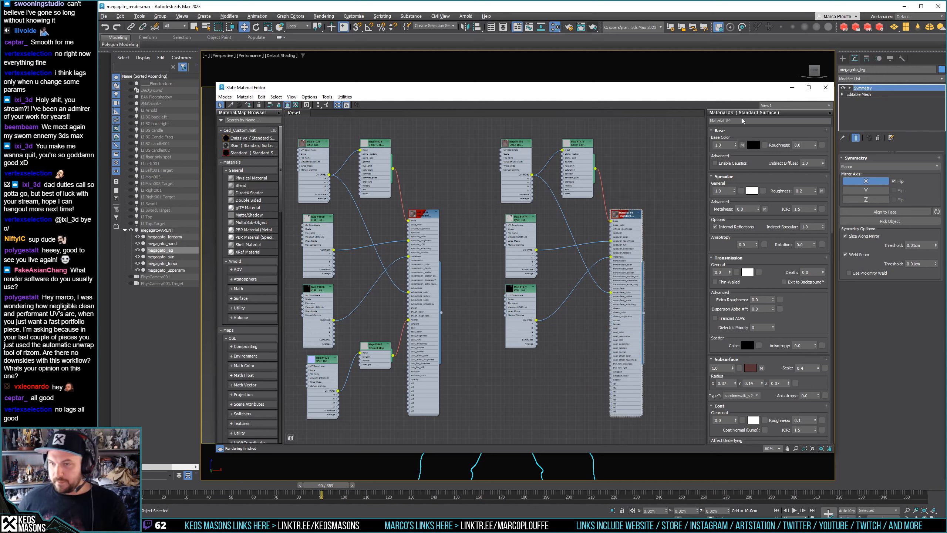
click(746, 122)
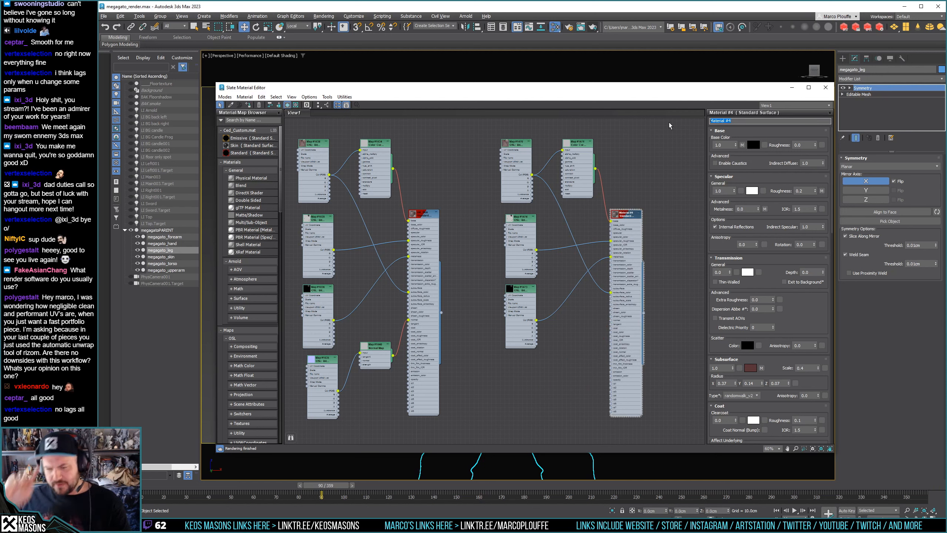
click(651, 128)
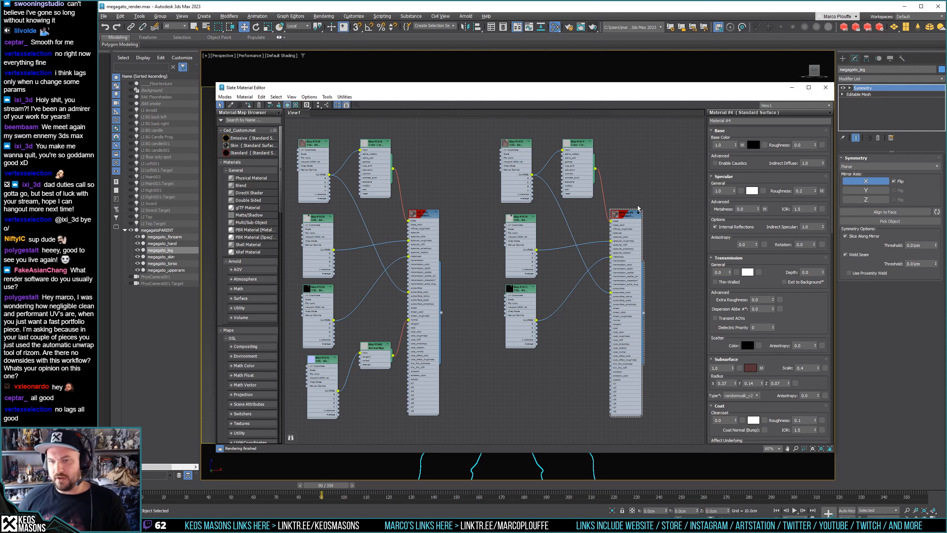
key(Delete)
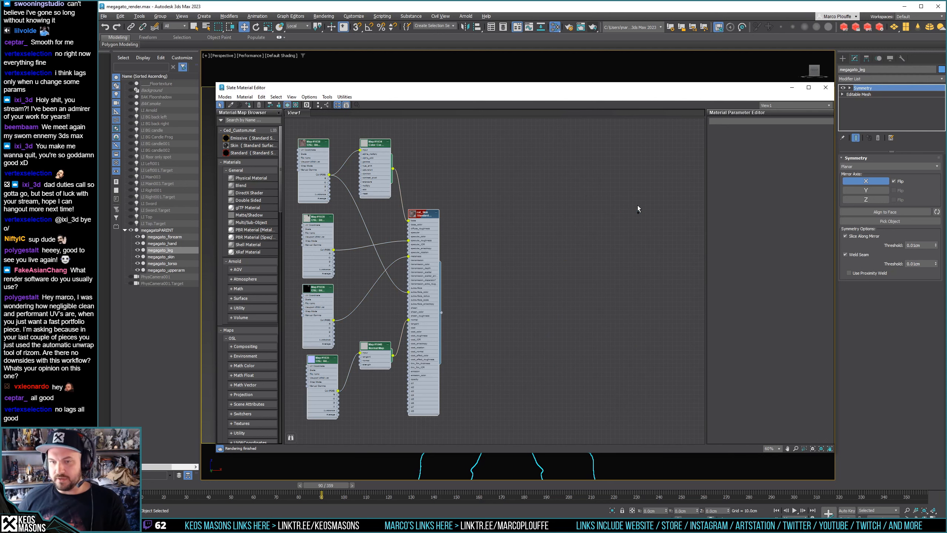
Undo the deletion of the older skin network and move it away from the cat materials toward the other existing material networks
key(ctrl+z)
middle_drag(611, 218, 460, 272)
scroll(548, 218, down, 9)
scroll(474, 304, up, 7)
scroll(473, 287, down, 1)
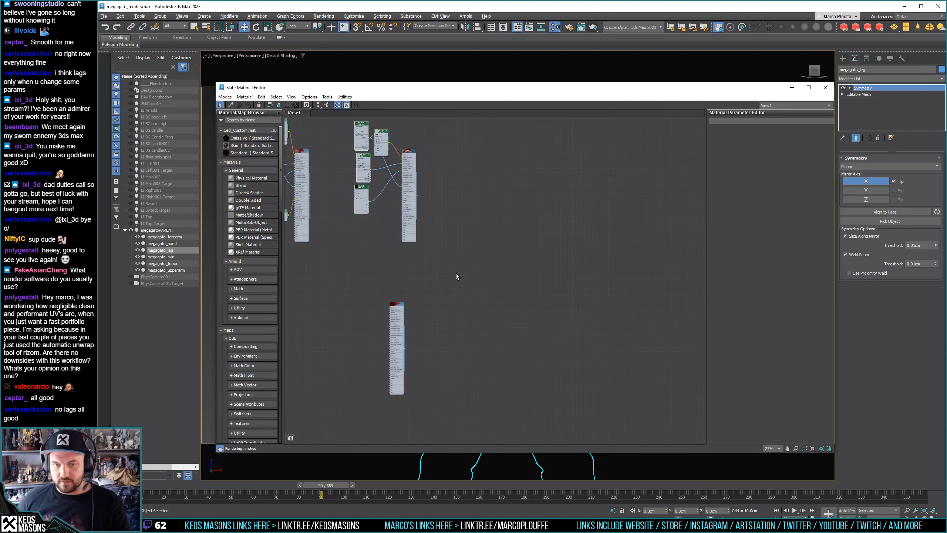
scroll(458, 276, down, 3)
drag(444, 211, 676, 284)
middle_drag(667, 285, 408, 308)
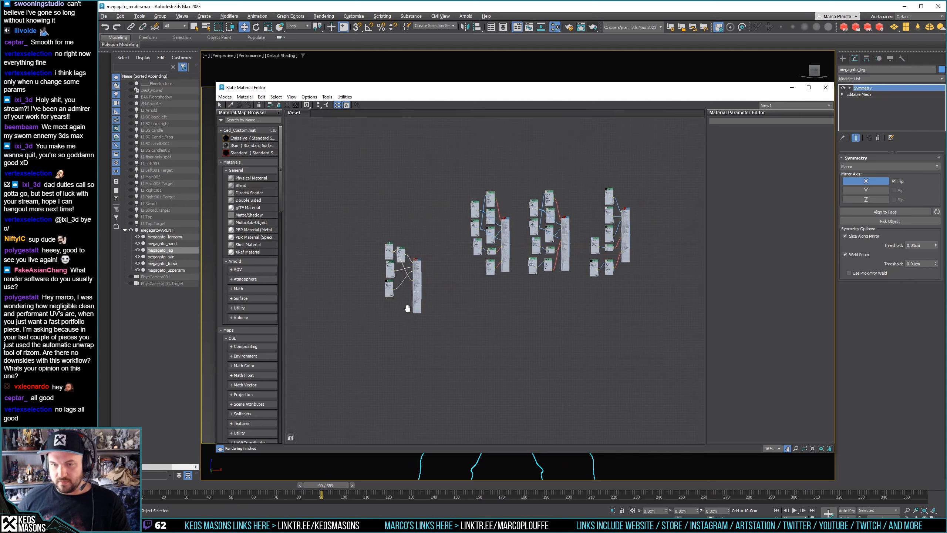
mouse_move(417, 308)
mouse_down()
mouse_move(407, 312)
mouse_move(416, 318)
mouse_up()
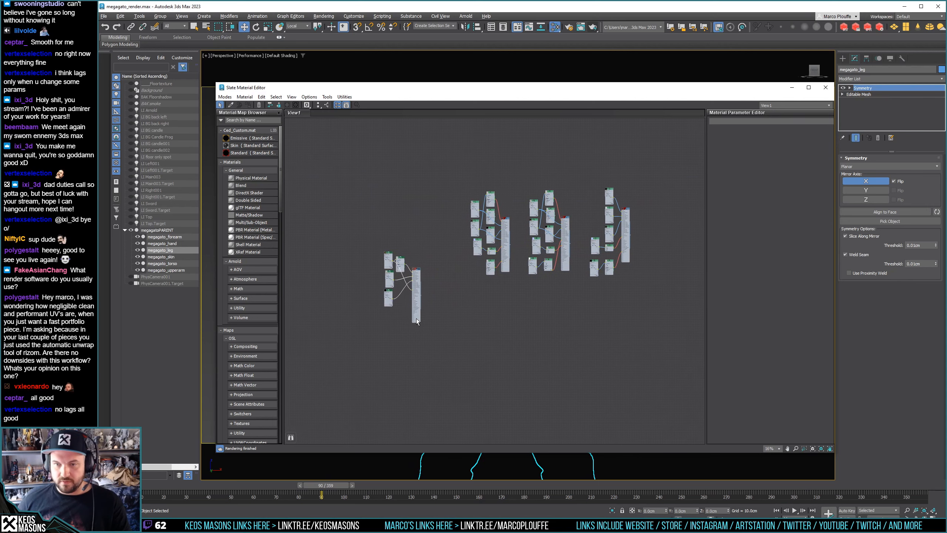
middle_drag(518, 251, 464, 257)
Examine the node networks of the other existing materials in the graph
scroll(464, 258, up, 5)
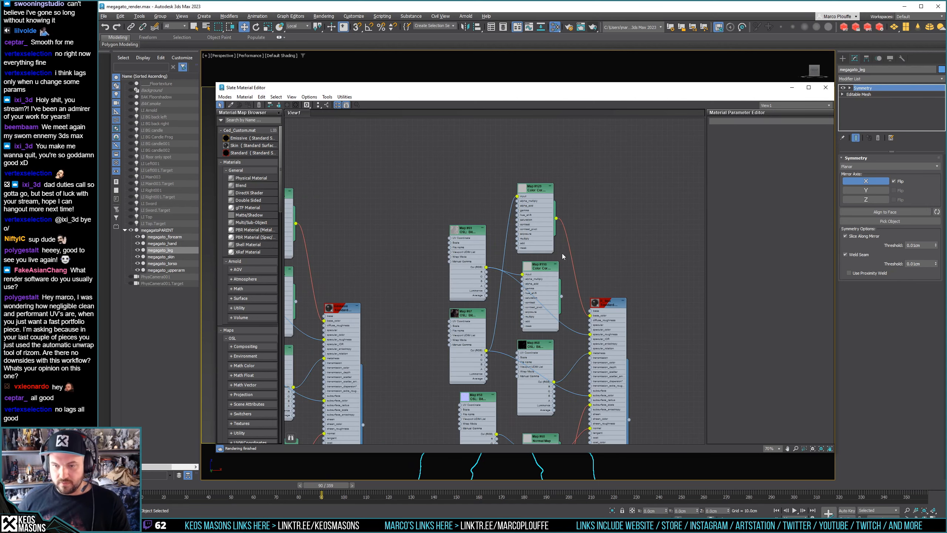
scroll(563, 254, down, 8)
scroll(597, 241, up, 8)
scroll(502, 240, down, 8)
scroll(378, 240, up, 6)
scroll(398, 238, up, 4)
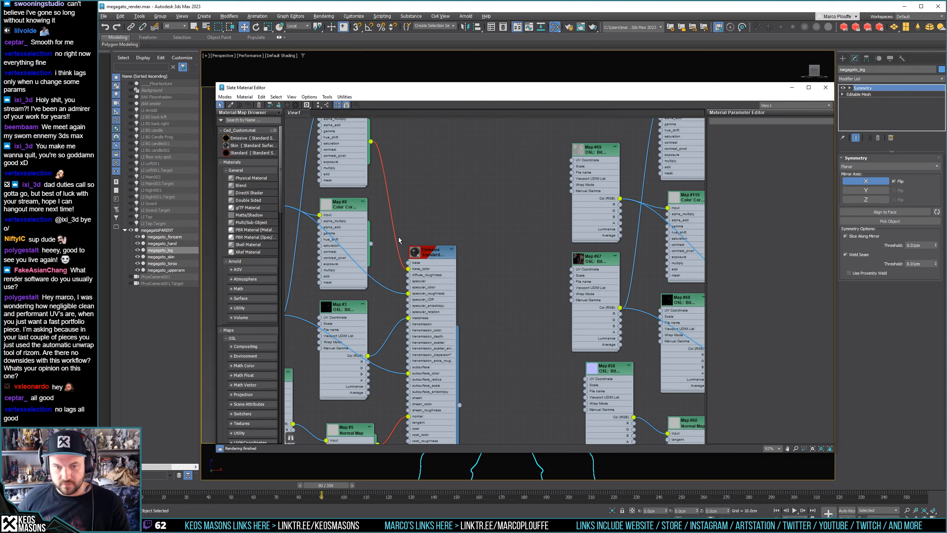
scroll(399, 240, down, 3)
scroll(496, 259, down, 1)
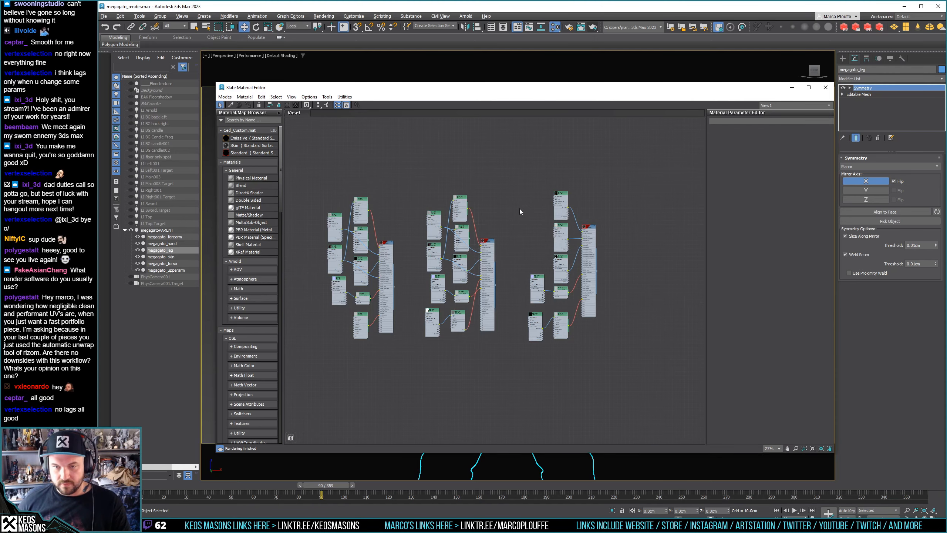
scroll(469, 251, up, 4)
scroll(432, 232, down, 3)
drag(448, 150, 343, 391)
middle_drag(352, 400, 615, 319)
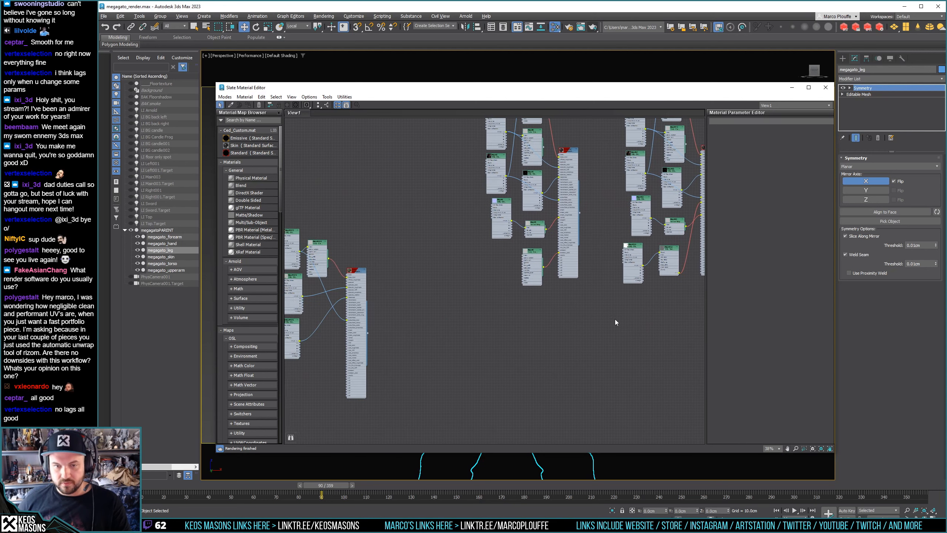
Duplicate the complete cat_Skin node network beside the original
middle_drag(354, 332, 482, 305)
scroll(483, 305, down, 6)
middle_drag(541, 276, 485, 271)
scroll(483, 271, up, 7)
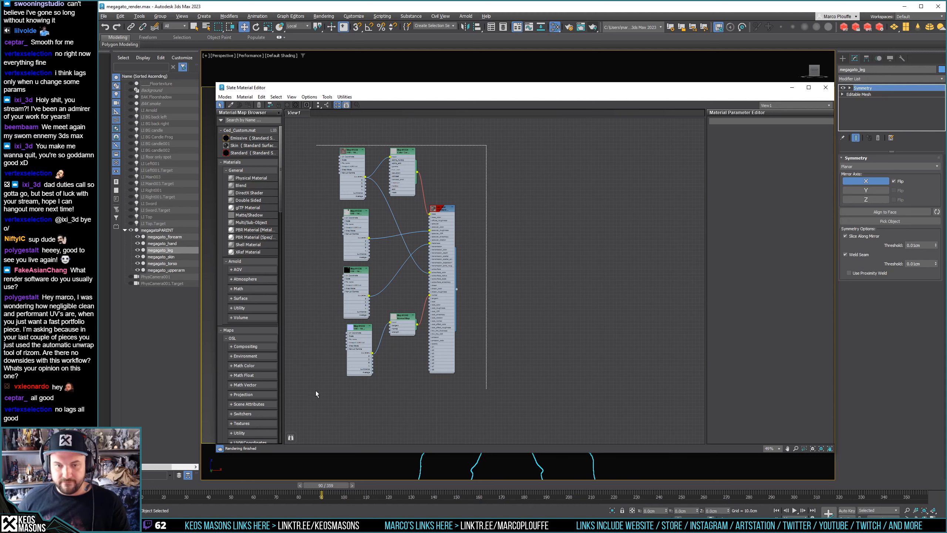
shift+drag(446, 357, 609, 356)
double_click(608, 356)
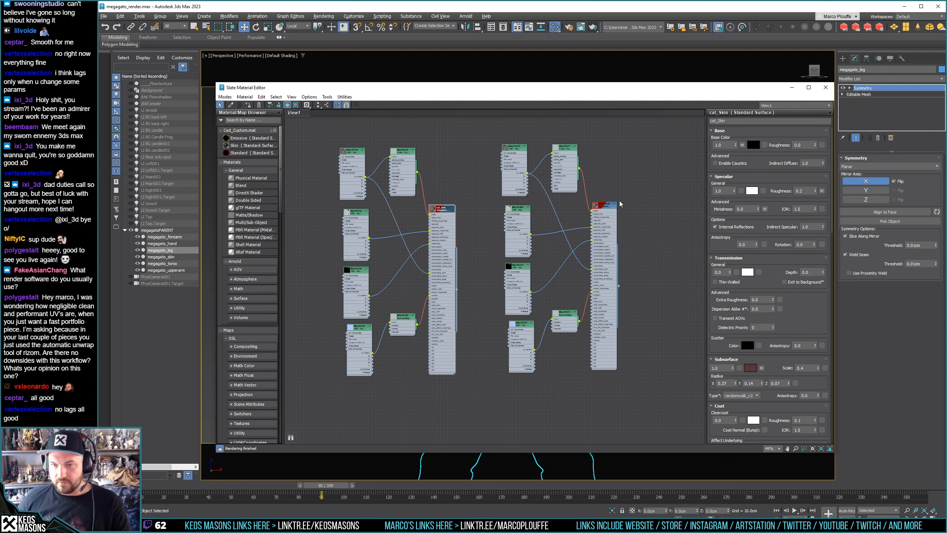
Rename the copied Standard Surface material cat_eye and delete its normal bitmap and Normal Map nodes
double_click(603, 207)
drag(741, 121, 650, 125)
text(c)
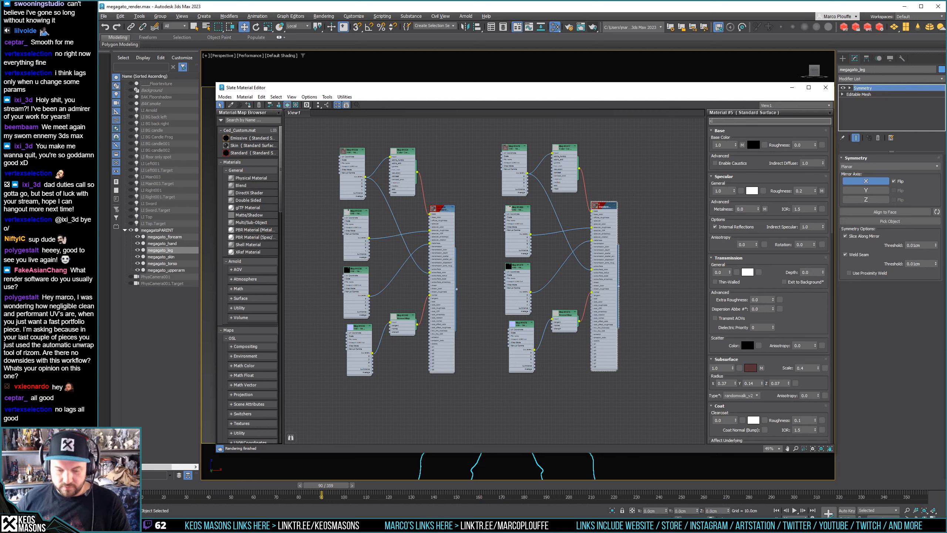
text(at_eye)
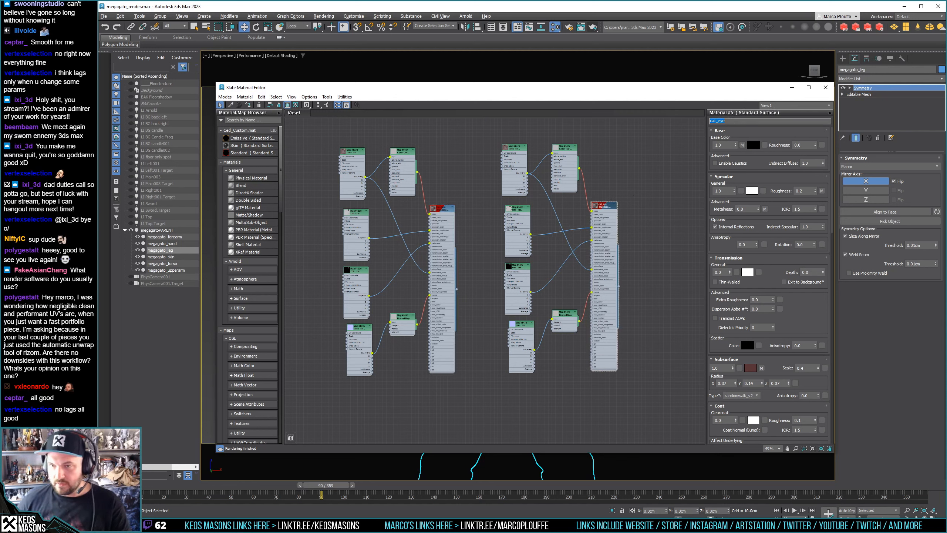
drag(502, 405, 578, 324)
key(Delete)
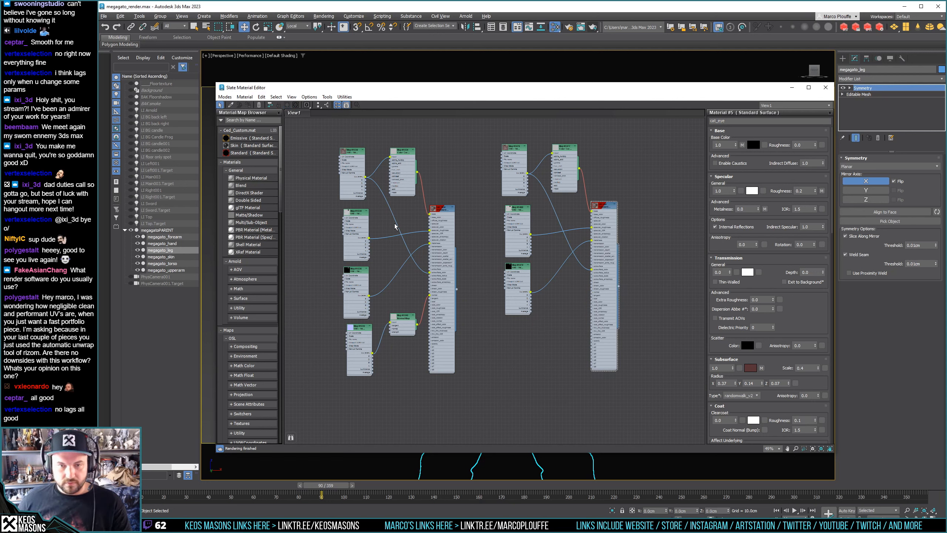
Assign the cat_Skin material to the megagato_skin mesh
click(160, 257)
click(441, 209)
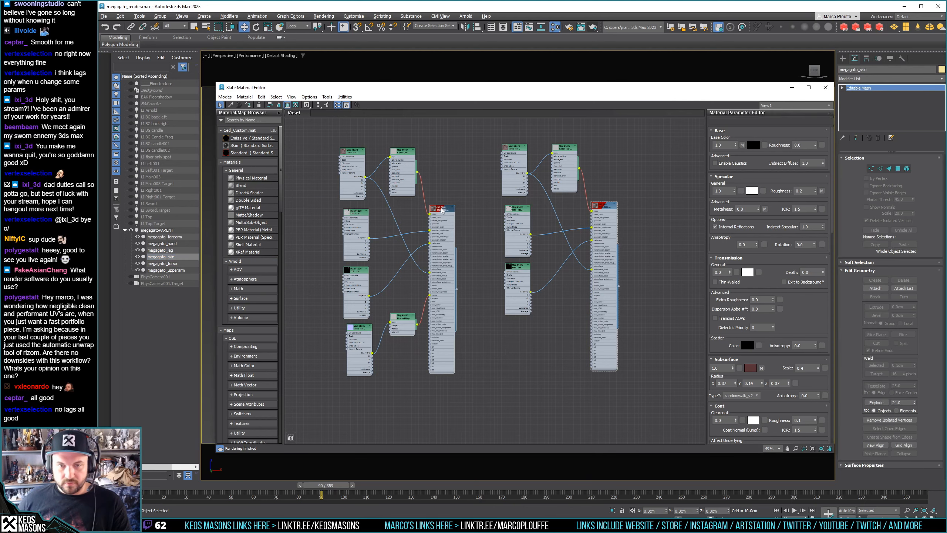
right_click(442, 209)
click(464, 220)
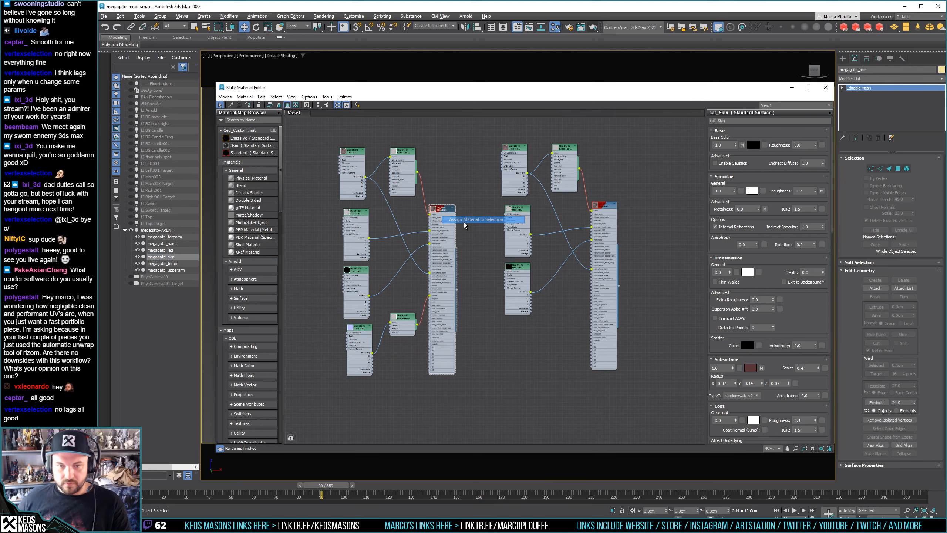
Detach both eyeball elements from the megagato_skin mesh as megagato_eyes and parent the new object under megagatoPARENT
click(825, 88)
click(908, 169)
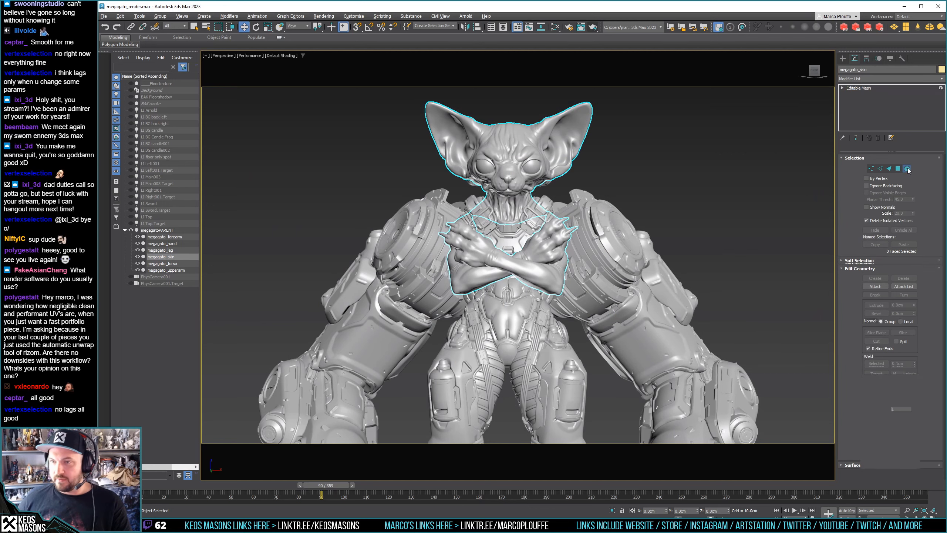
click(484, 171)
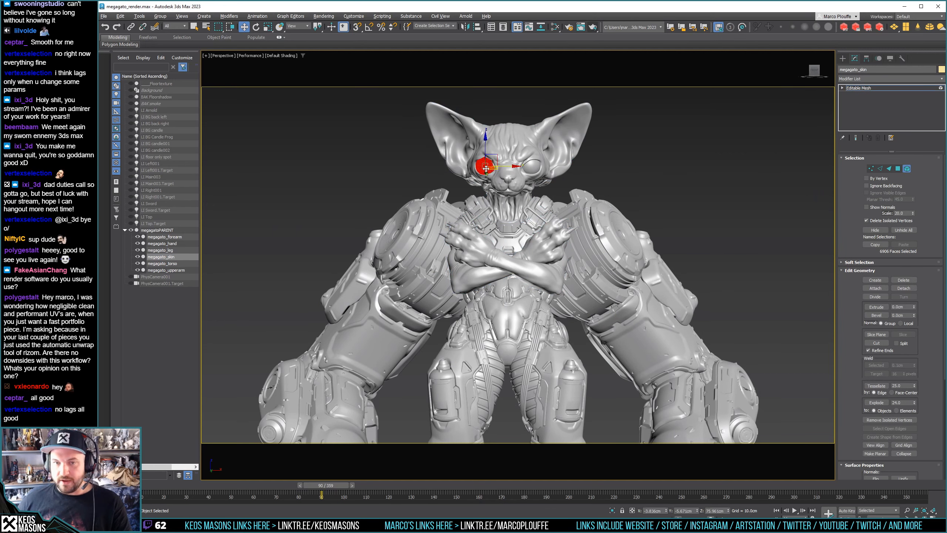
ctrl+click(531, 167)
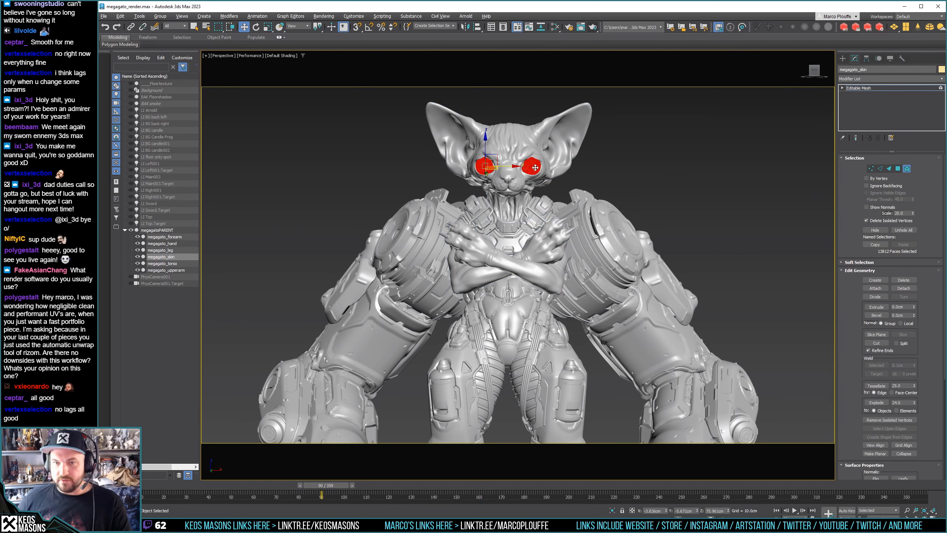
click(909, 290)
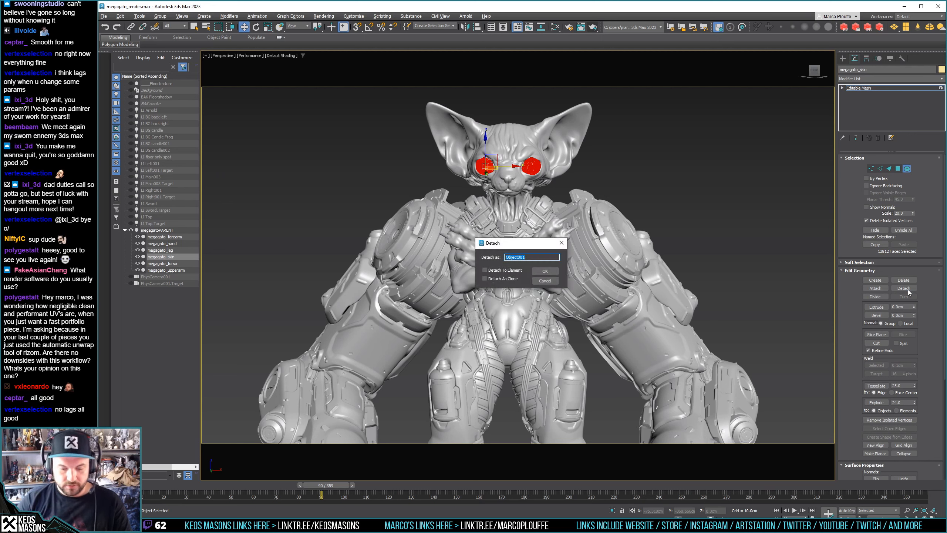
text(megagato_eyes)
key(Return)
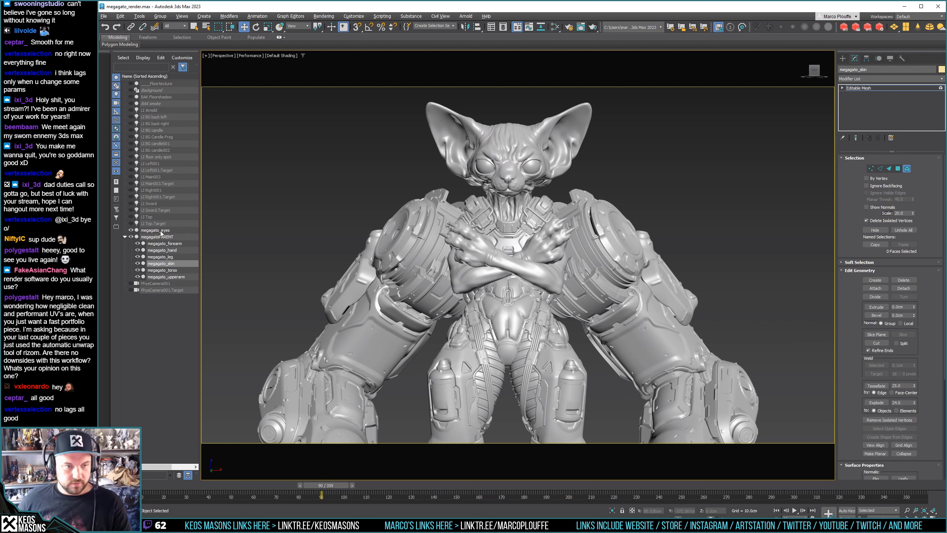
drag(155, 230, 164, 237)
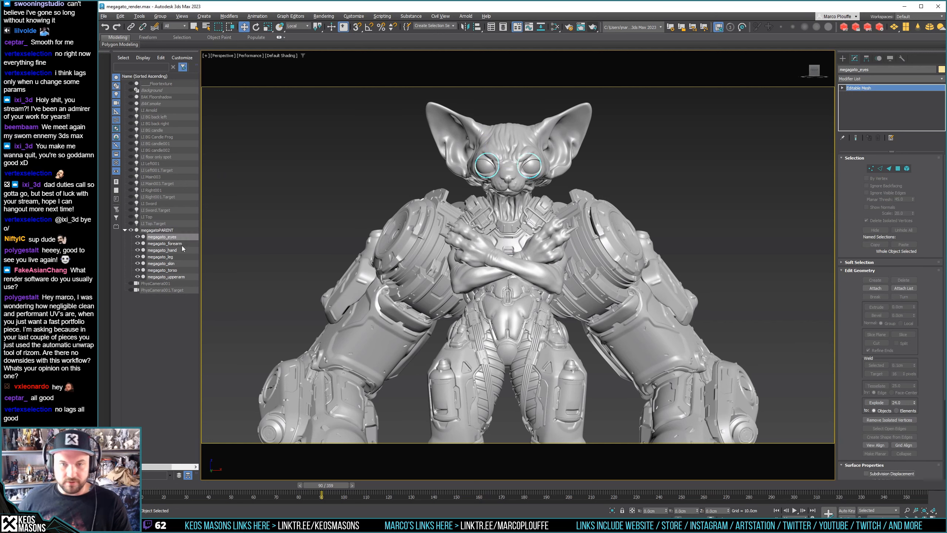
click(170, 236)
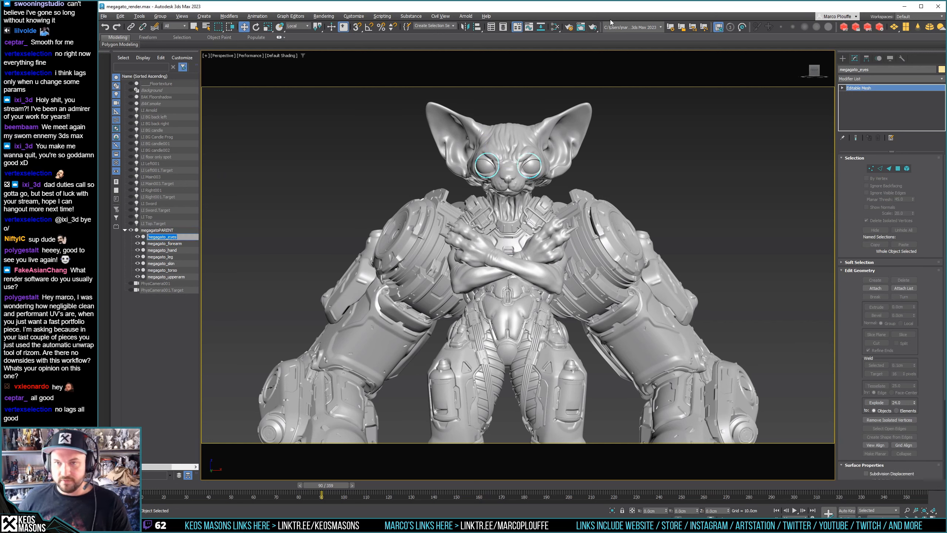
text(m)
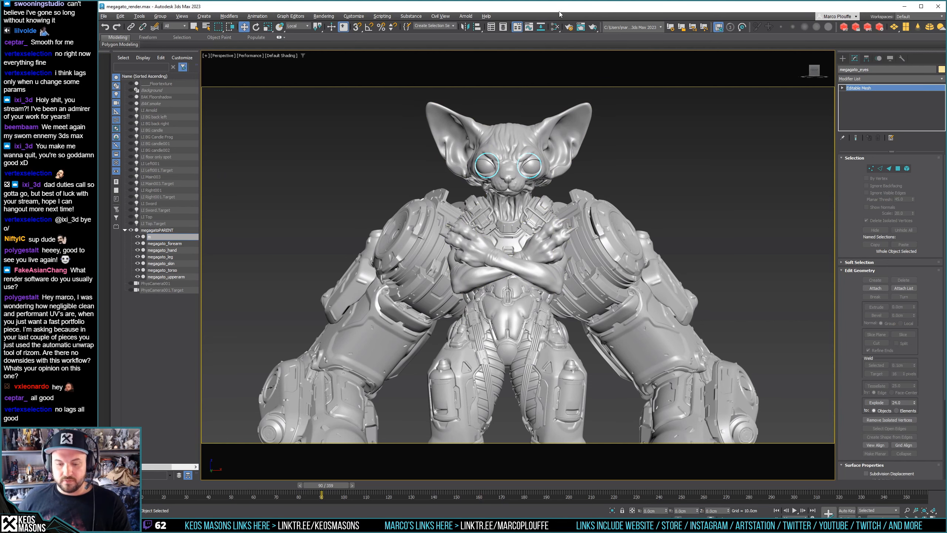
click(649, 112)
Open the Slate Material Editor and undo the accidental rename of the detached eyes mesh
key(m)
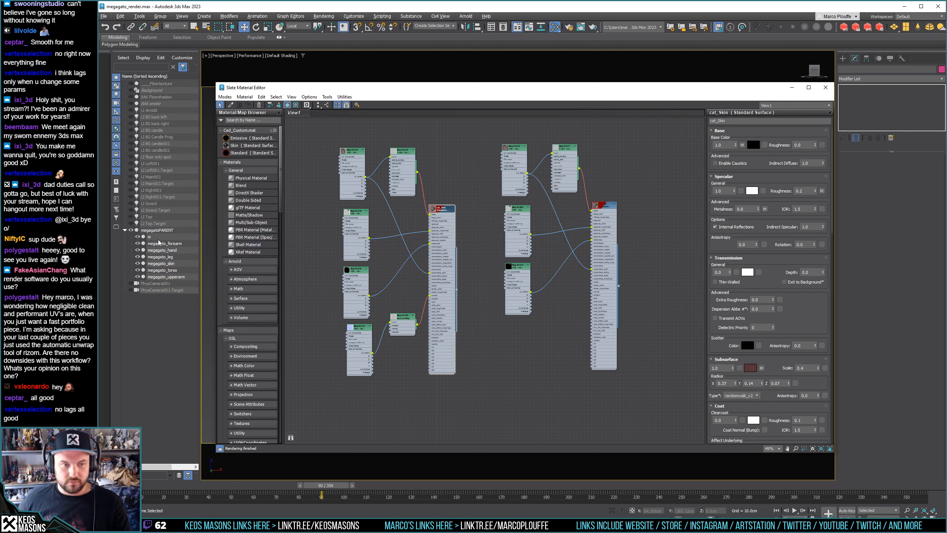
click(158, 237)
click(122, 17)
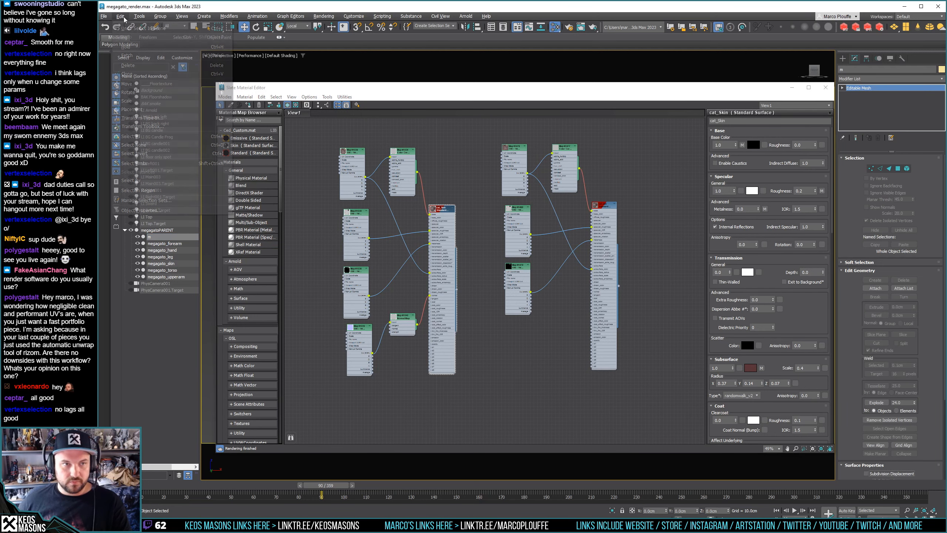
click(130, 28)
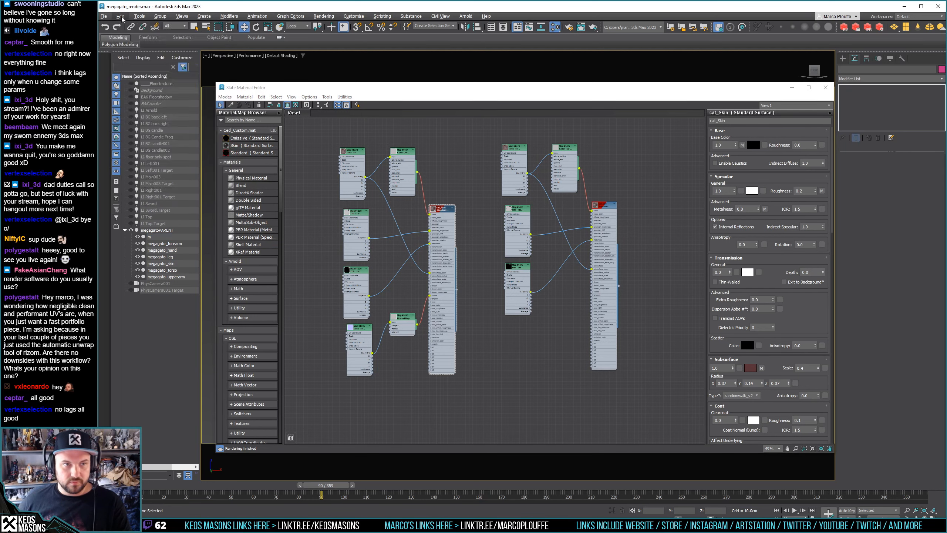
click(121, 16)
click(120, 17)
click(120, 17)
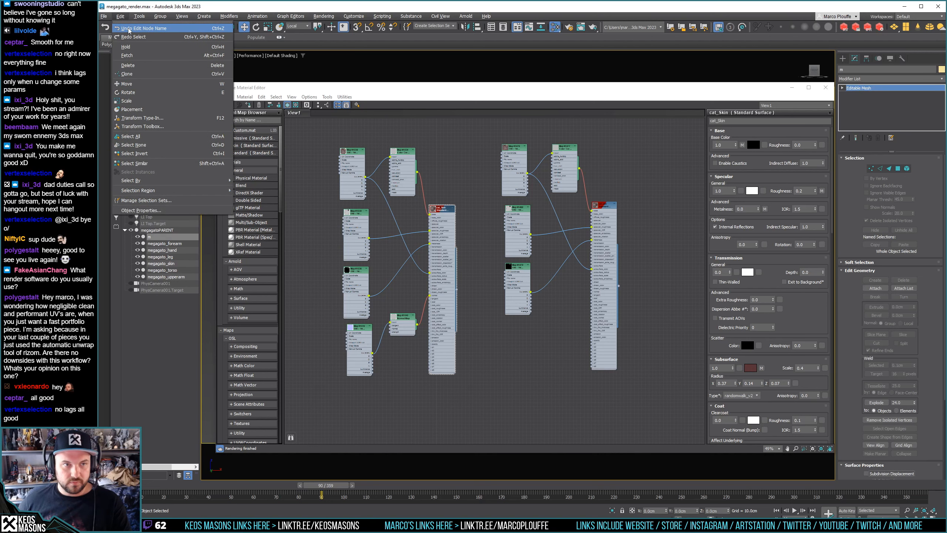
click(129, 29)
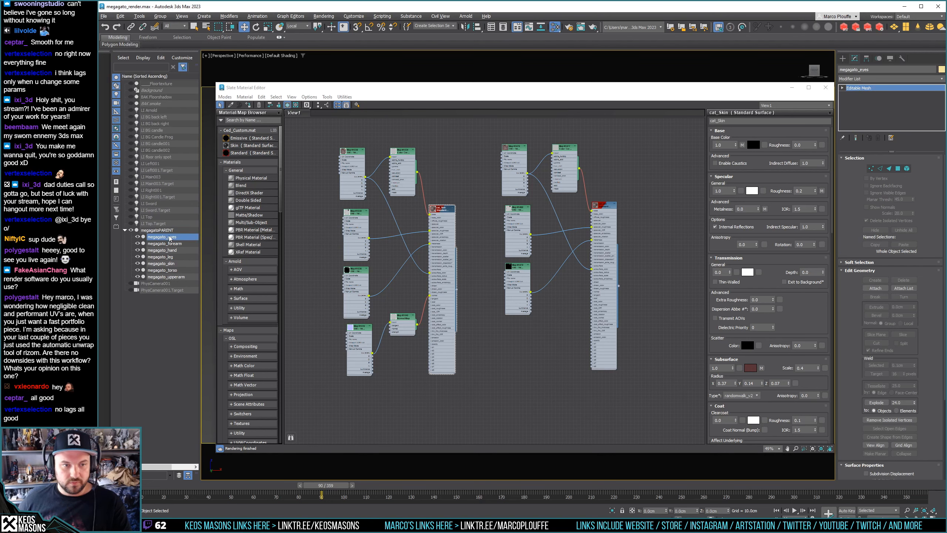
Assign the cat_eye material to the megagato_eyes mesh and close the material editor
right_click(596, 205)
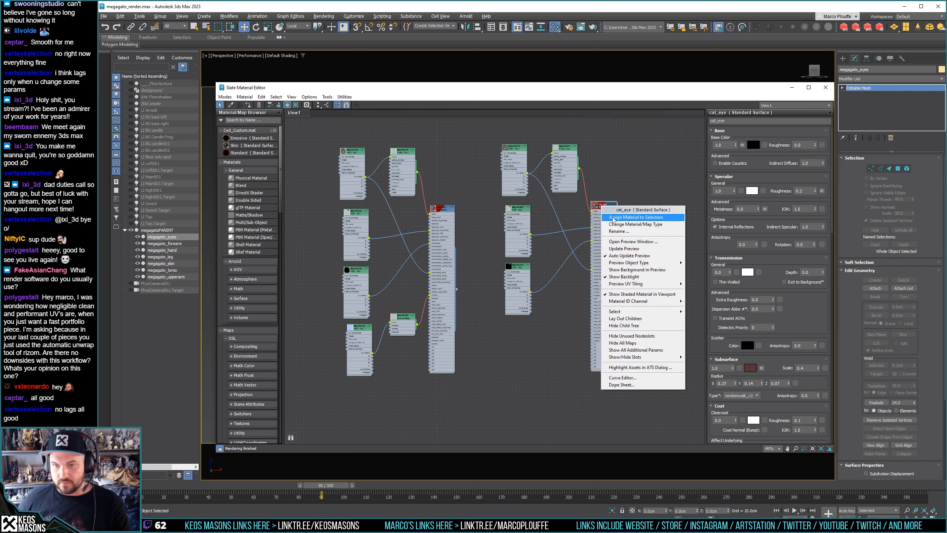
click(620, 182)
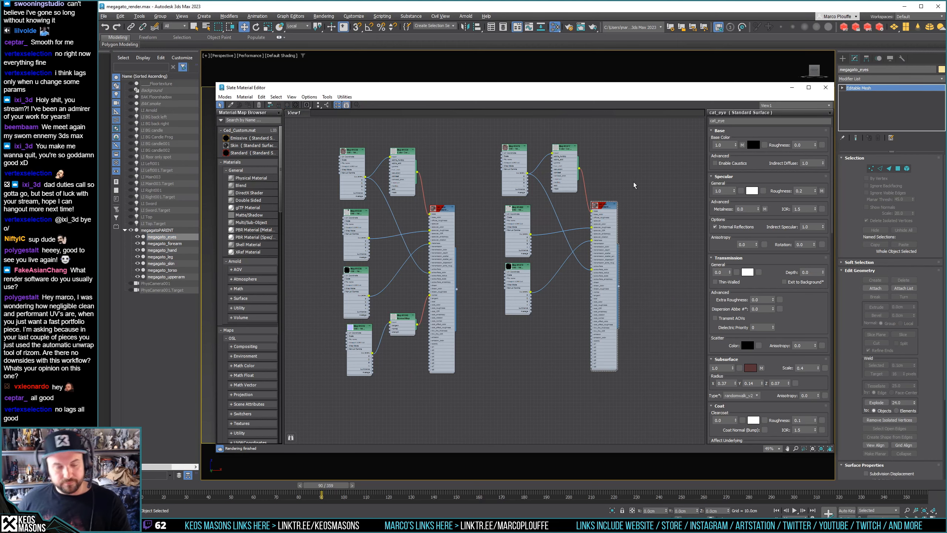
click(825, 87)
Clear the selection and render the perspective view to check the skin and eye materials, then close the render
click(690, 155)
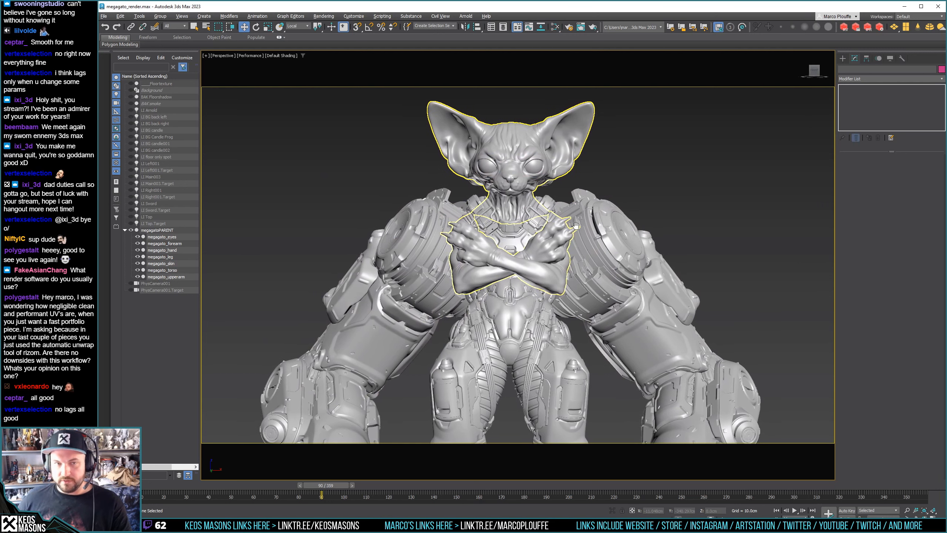
click(594, 28)
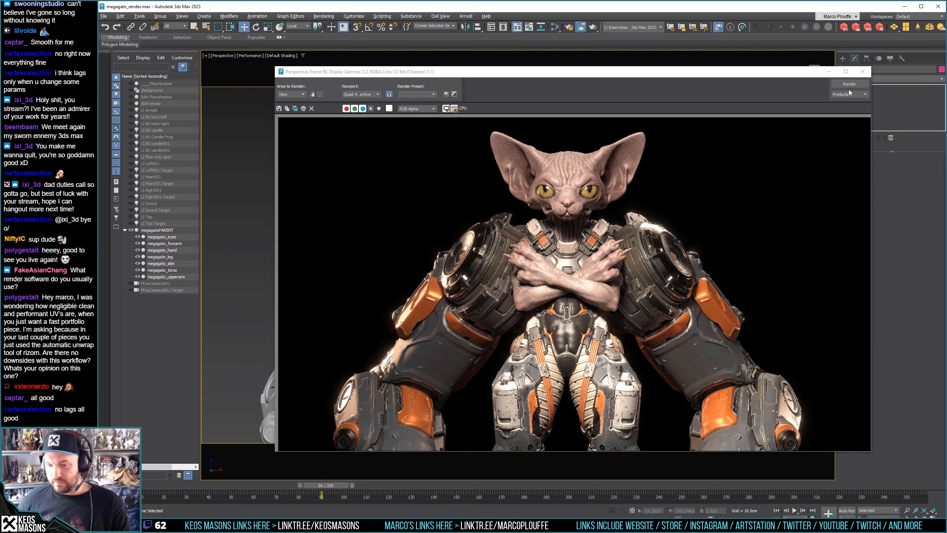
click(863, 71)
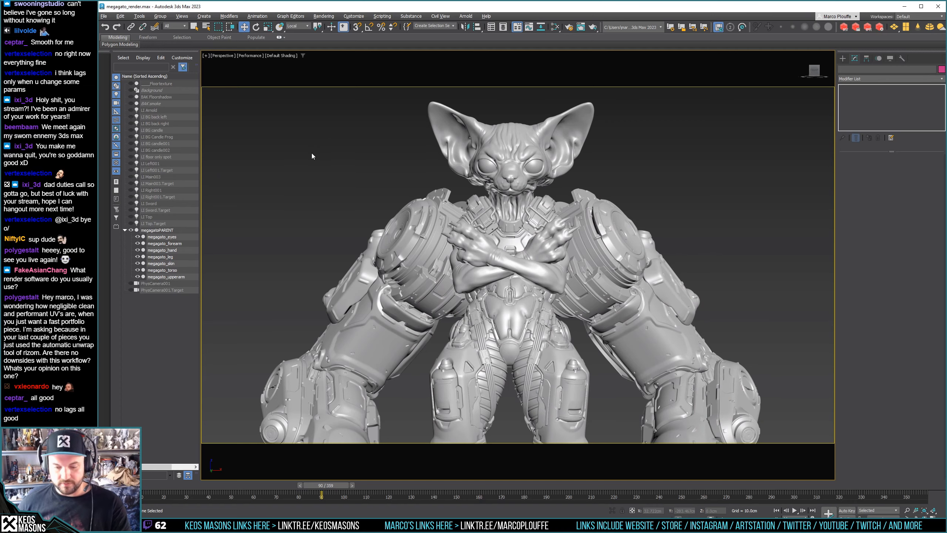
Check which texture files the base color and roughness bitmap nodes of the cat_leg material use
key(m)
middle_drag(478, 303, 618, 231)
scroll(618, 231, down, 5)
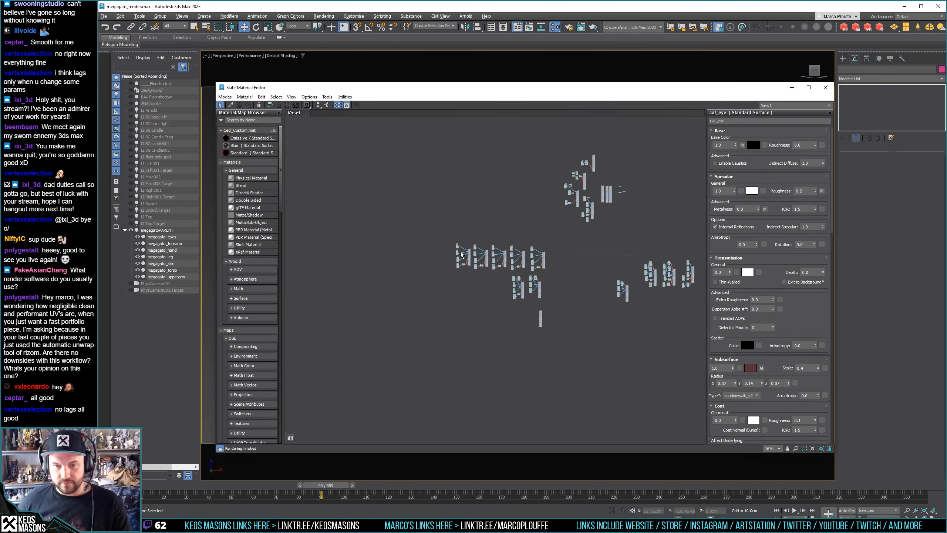
scroll(520, 264, up, 10)
scroll(520, 264, down, 5)
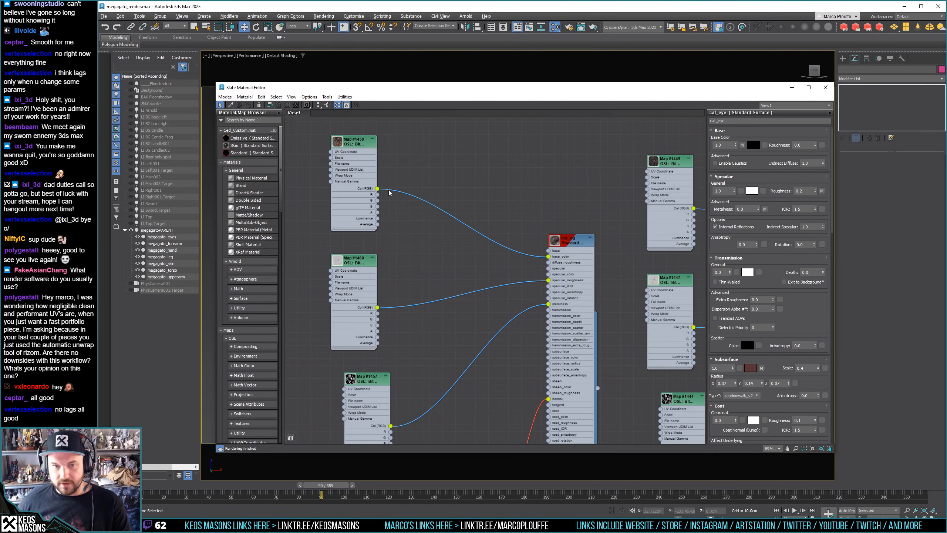
double_click(369, 159)
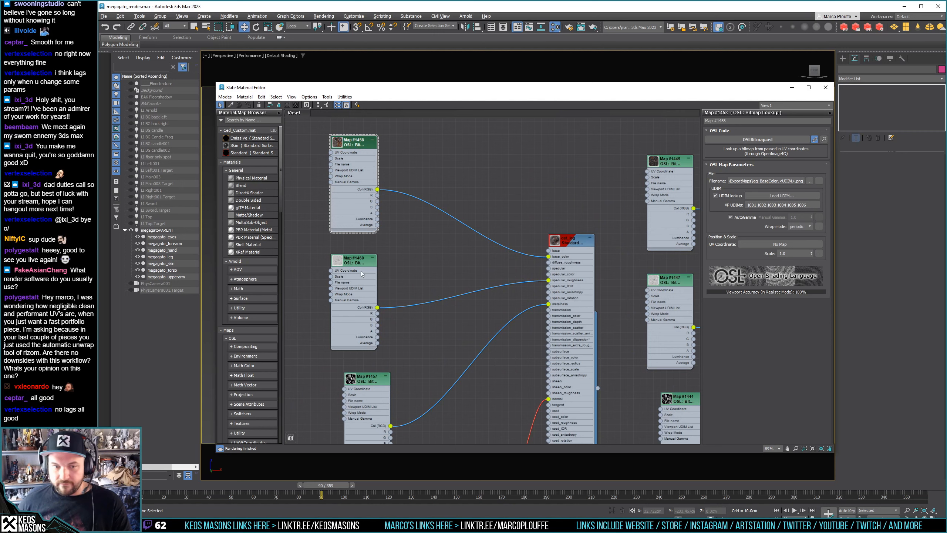
double_click(357, 262)
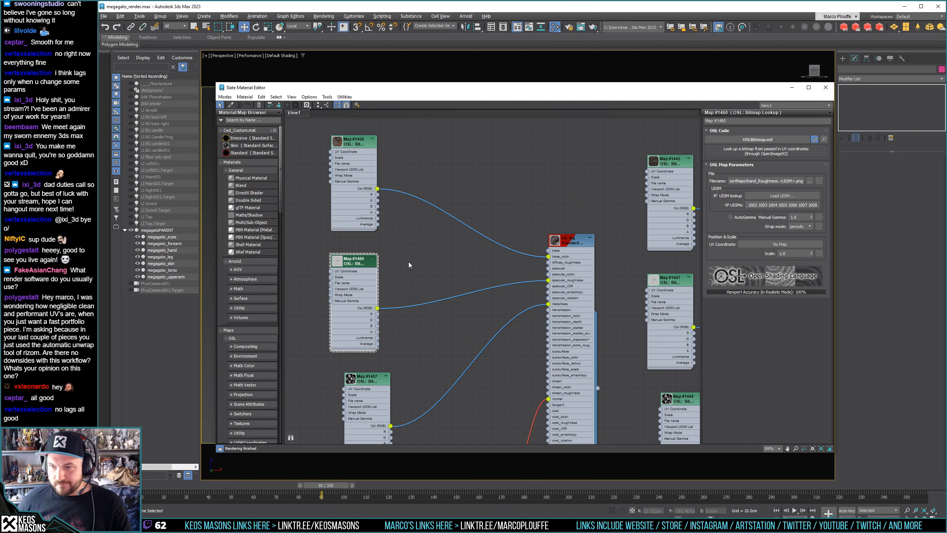
Compare the neighbouring material networks and load the leg_Roughness UDIM set into the cat_leg roughness bitmap from leg_Roughness.1001.png
middle_drag(690, 203, 404, 243)
scroll(478, 221, down, 6)
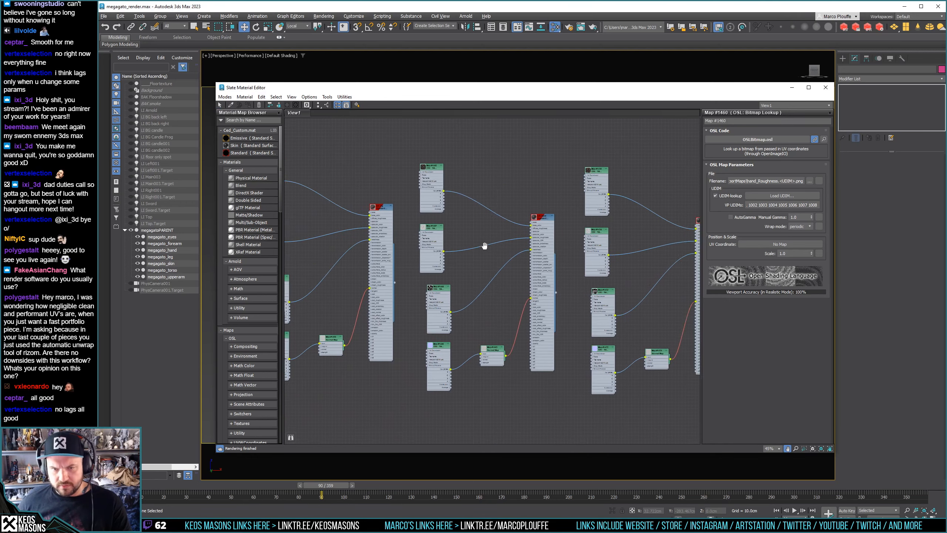
middle_drag(302, 239, 382, 239)
scroll(519, 214, up, 2)
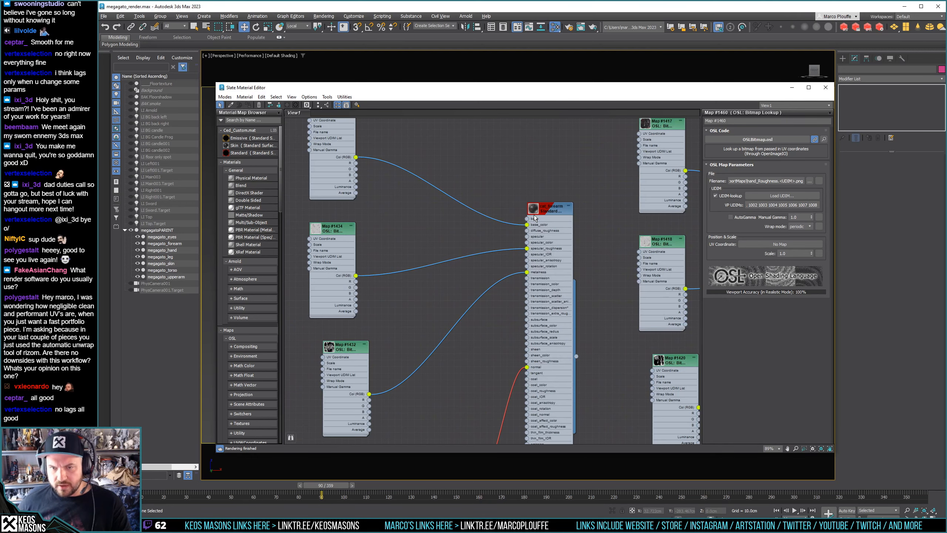
scroll(529, 239, down, 3)
scroll(539, 256, up, 8)
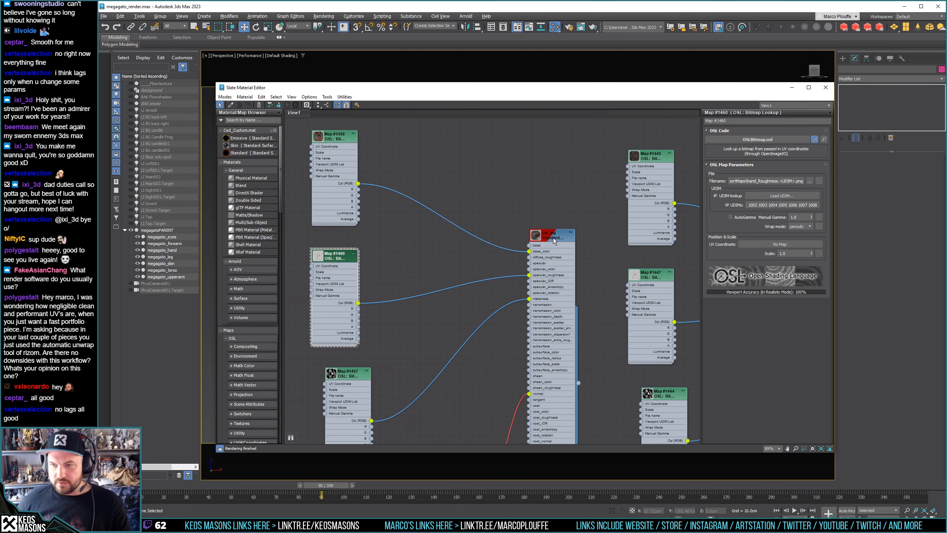
click(775, 194)
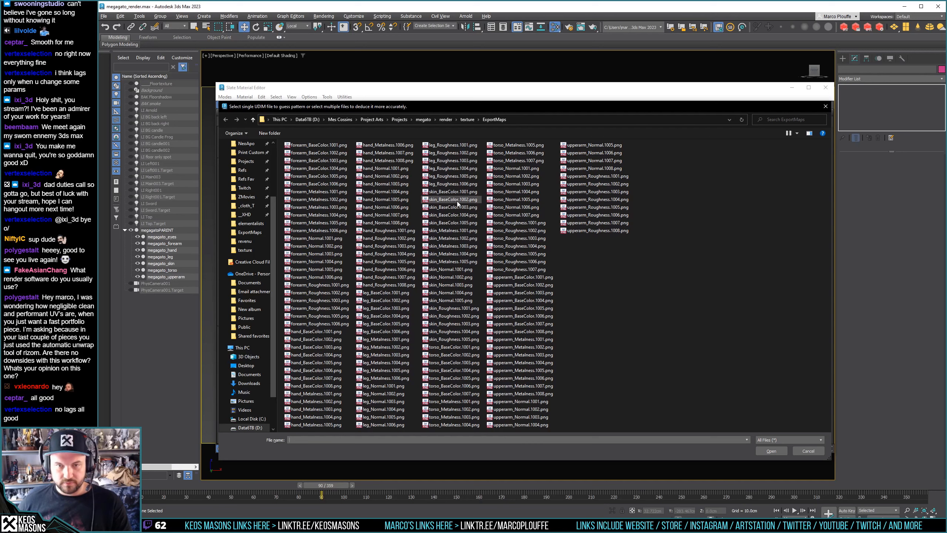
double_click(461, 146)
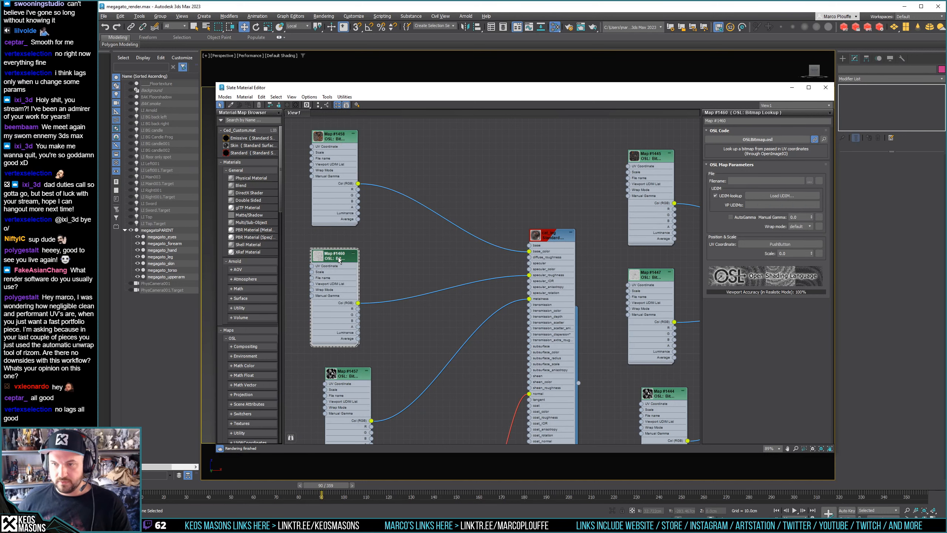
Load the leg_Metalness UDIM set into the metalness bitmap node of the cat_leg material
click(350, 374)
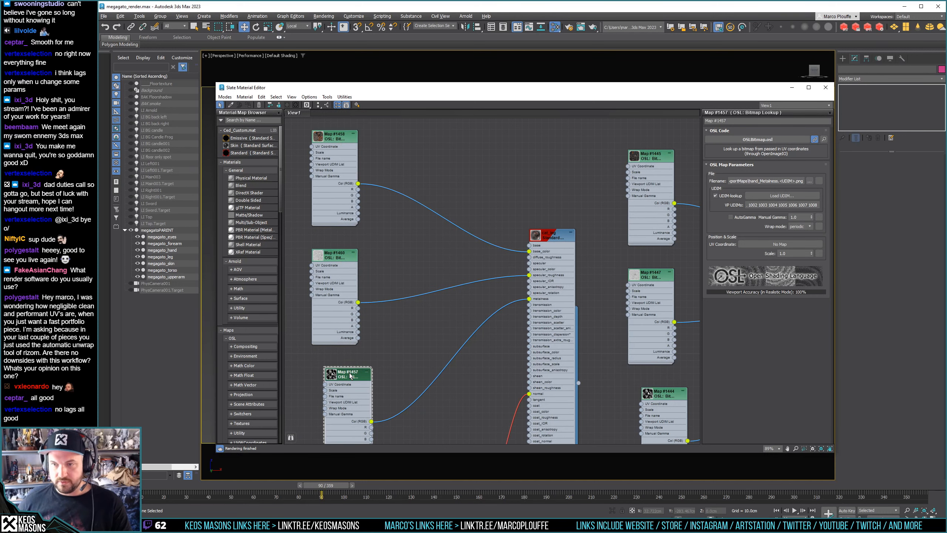
click(757, 196)
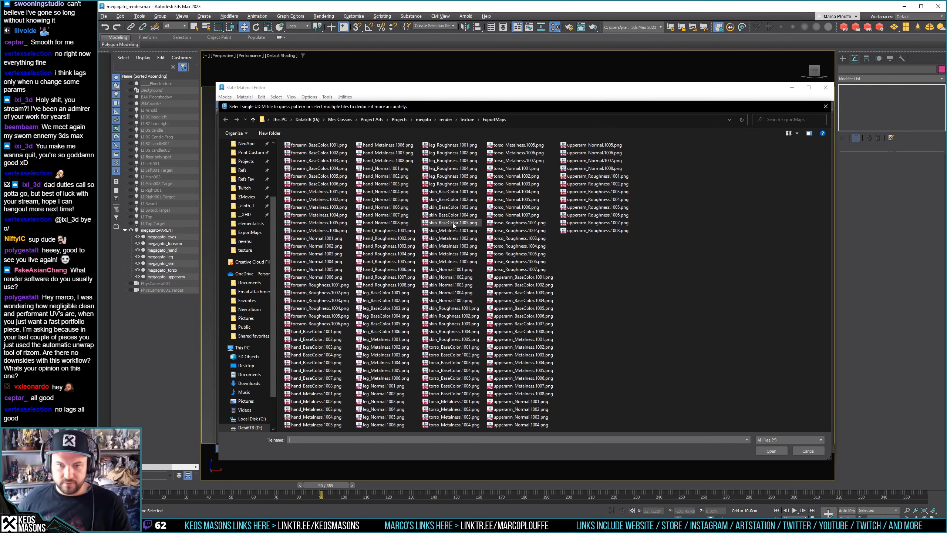
double_click(383, 340)
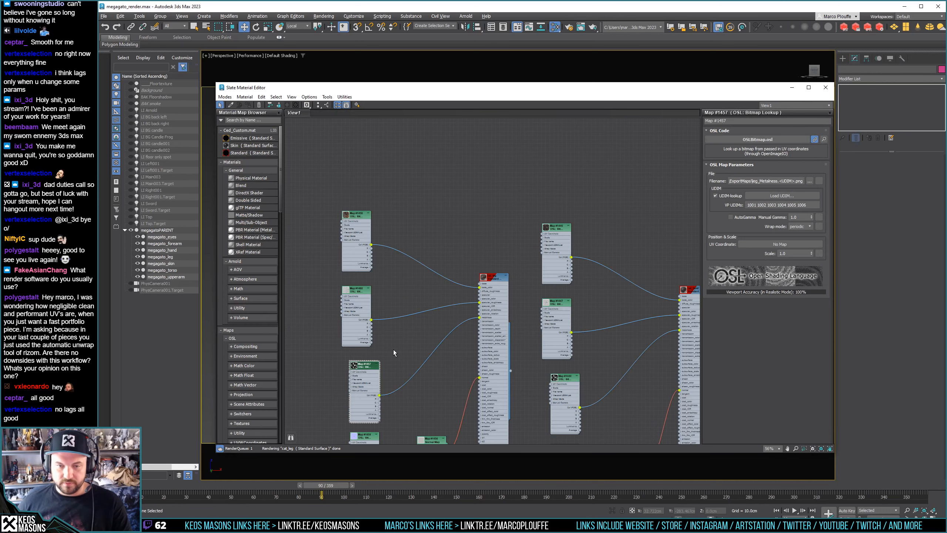
Load the leg_Normal UDIM set into the cat_leg normal bitmap, starting from leg_Normal.1001.png
double_click(365, 435)
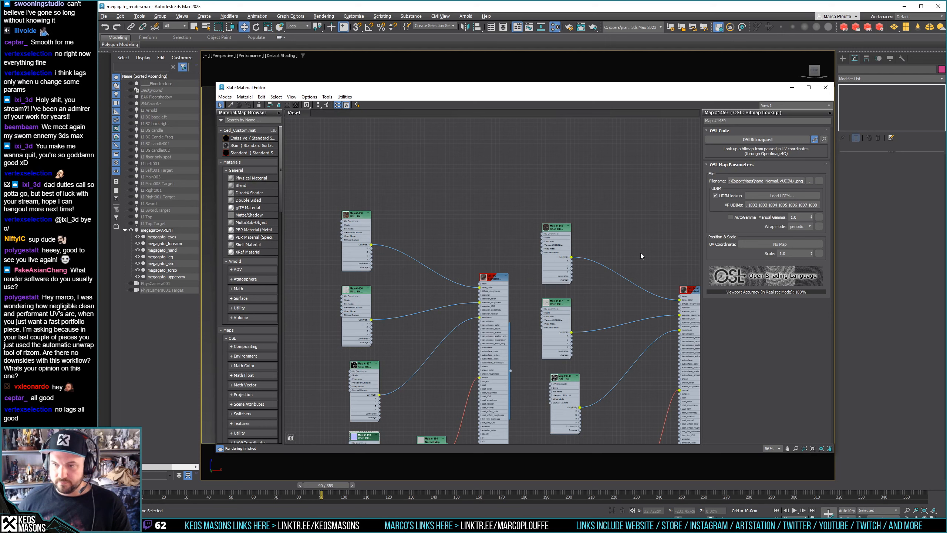
click(765, 196)
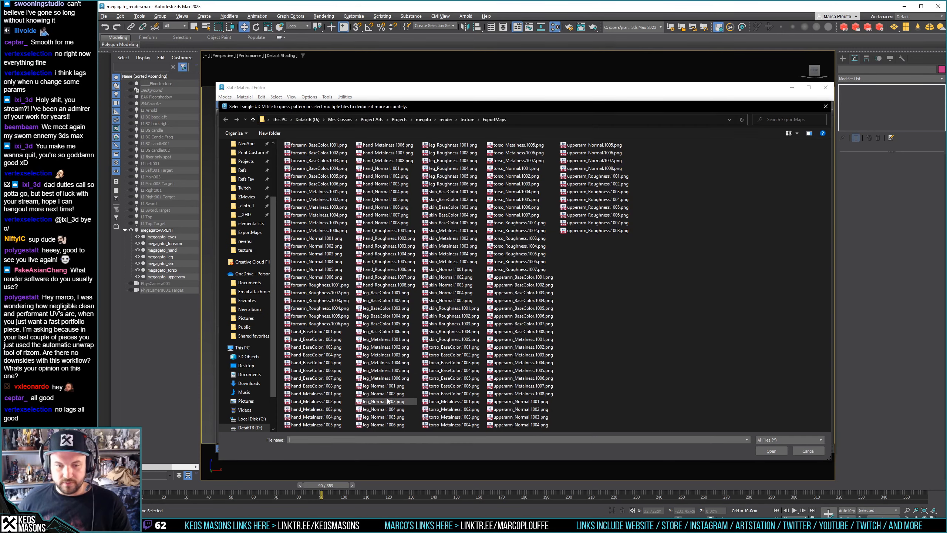
double_click(383, 386)
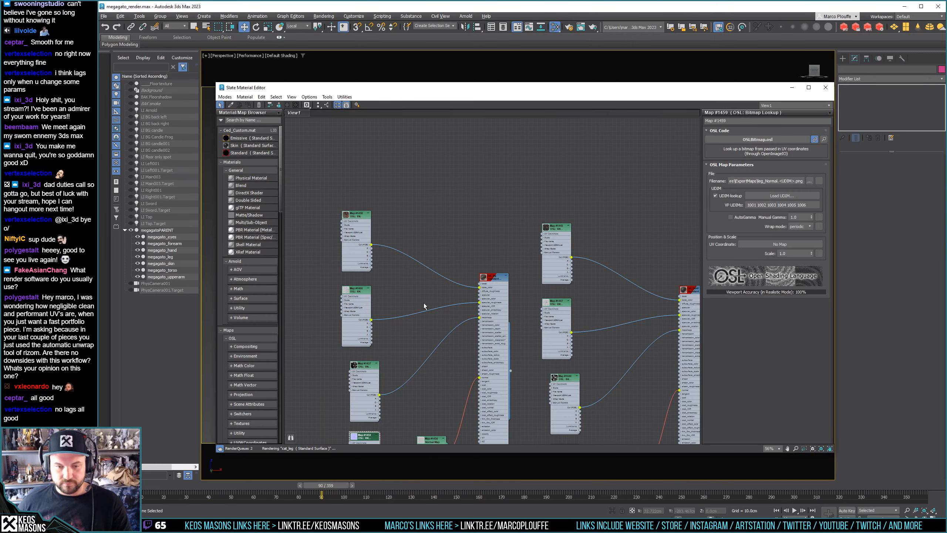
Check which texture files the base color, roughness, metalness and normal bitmap nodes of the hand material use
middle_drag(424, 306, 443, 190)
click(457, 186)
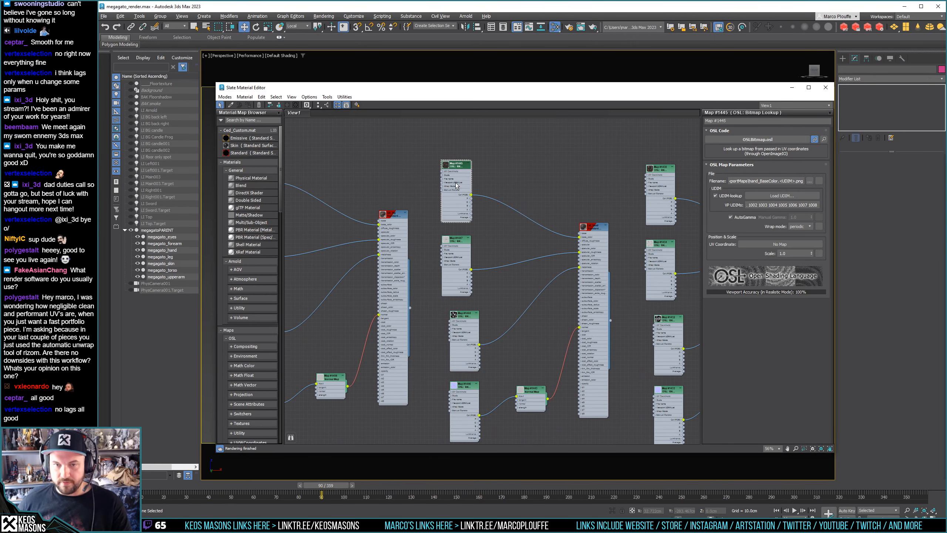
click(456, 243)
click(464, 328)
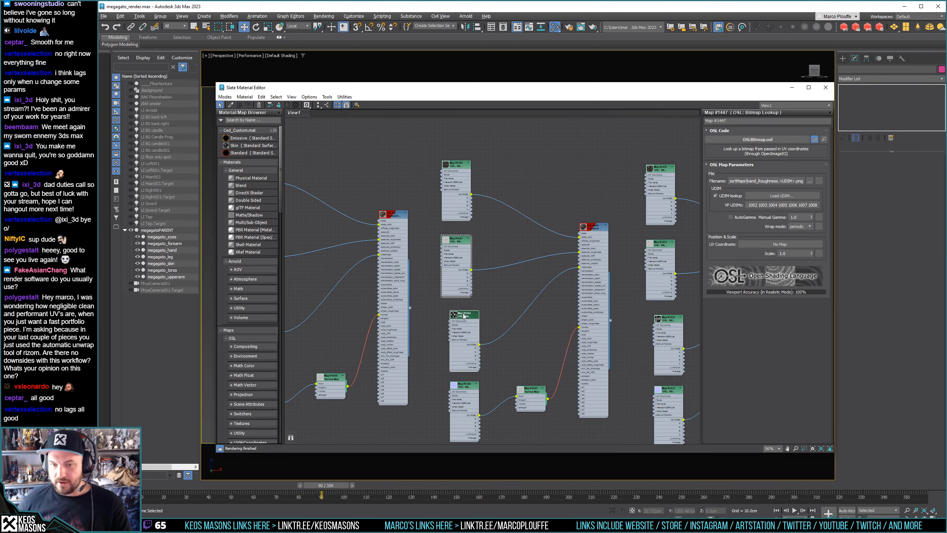
click(466, 398)
Check which texture files the four bitmap nodes of the forearm material use
middle_drag(538, 303, 320, 293)
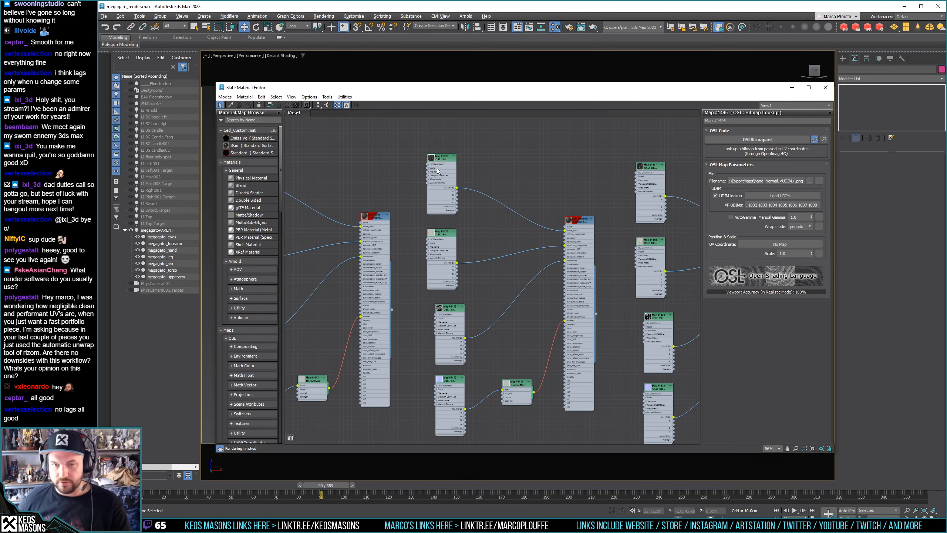
click(449, 172)
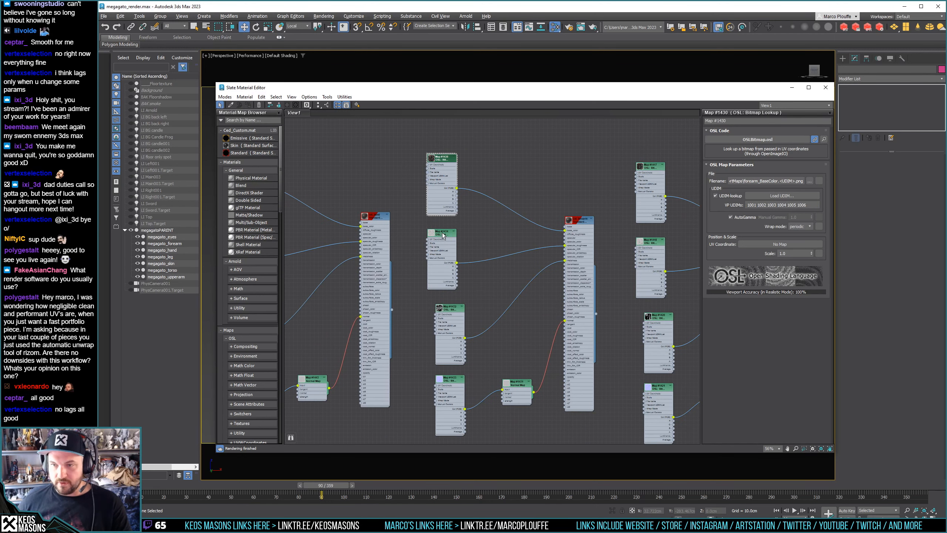
click(443, 235)
click(451, 309)
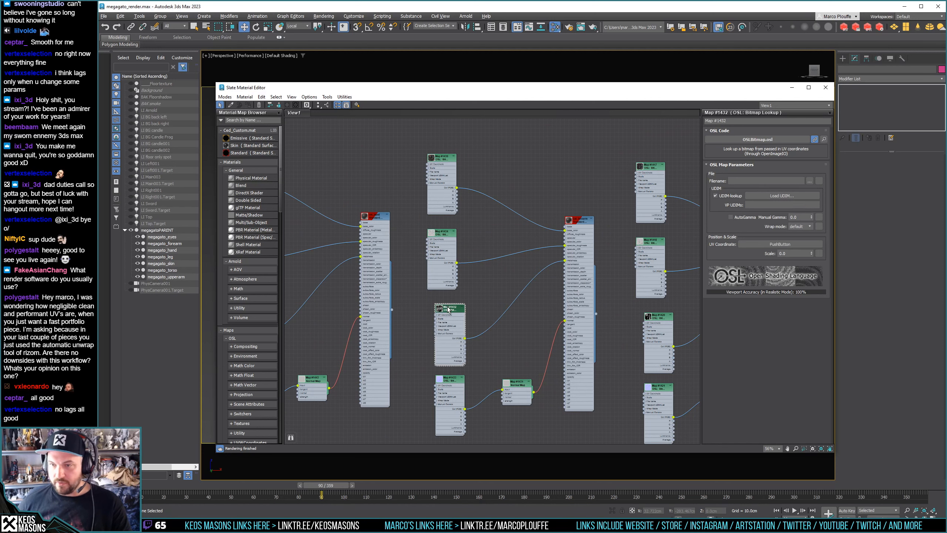
double_click(452, 380)
Check which texture files the four bitmap nodes of the upperarm material use
middle_drag(653, 239, 448, 223)
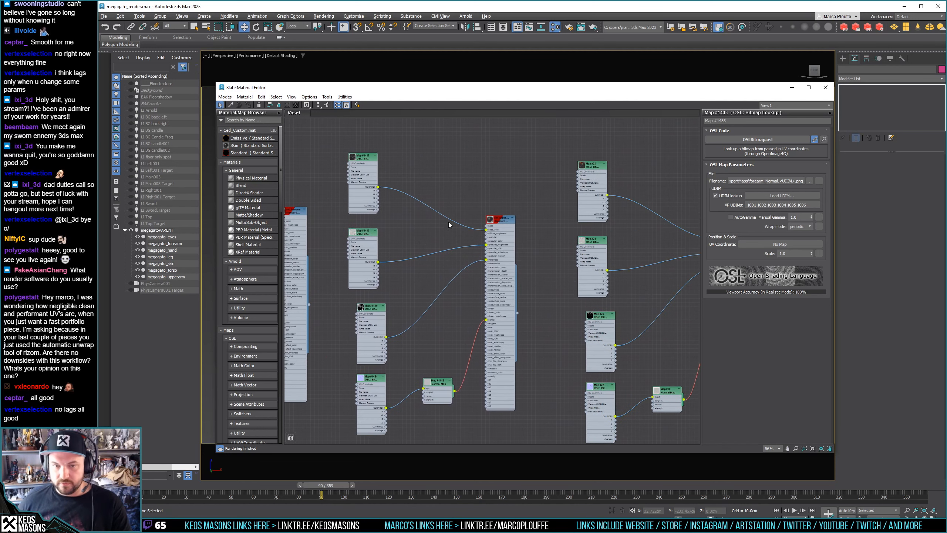
click(365, 165)
click(368, 238)
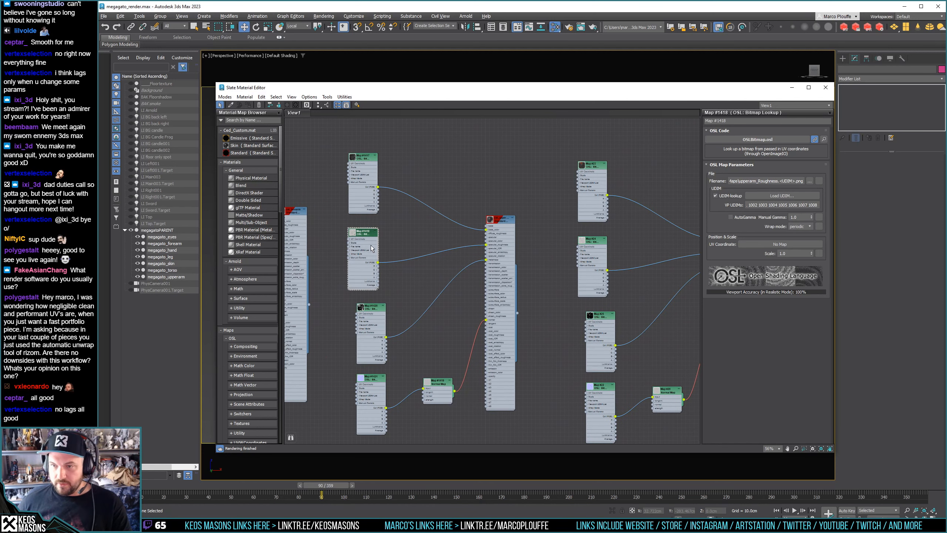
click(380, 328)
click(372, 379)
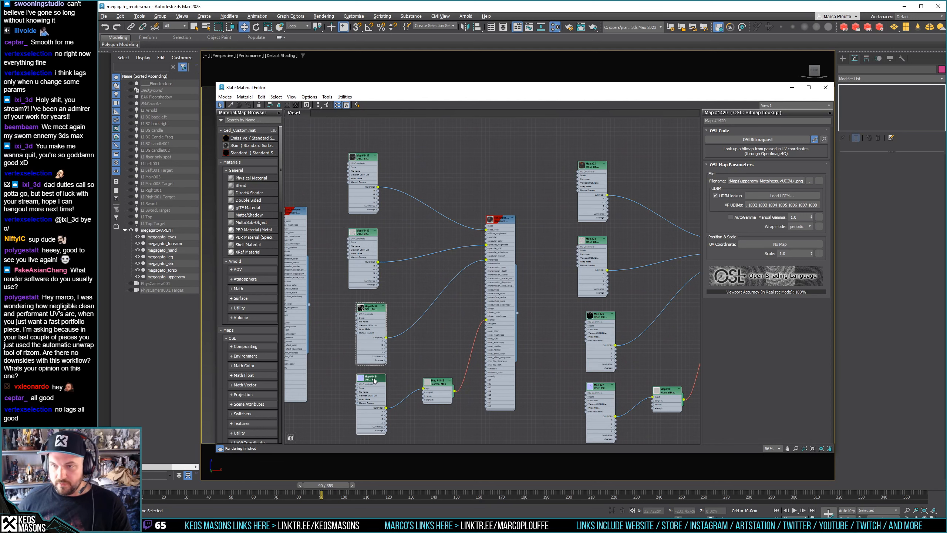
Check which texture files the four bitmap nodes of the torso material use
middle_drag(697, 293, 453, 279)
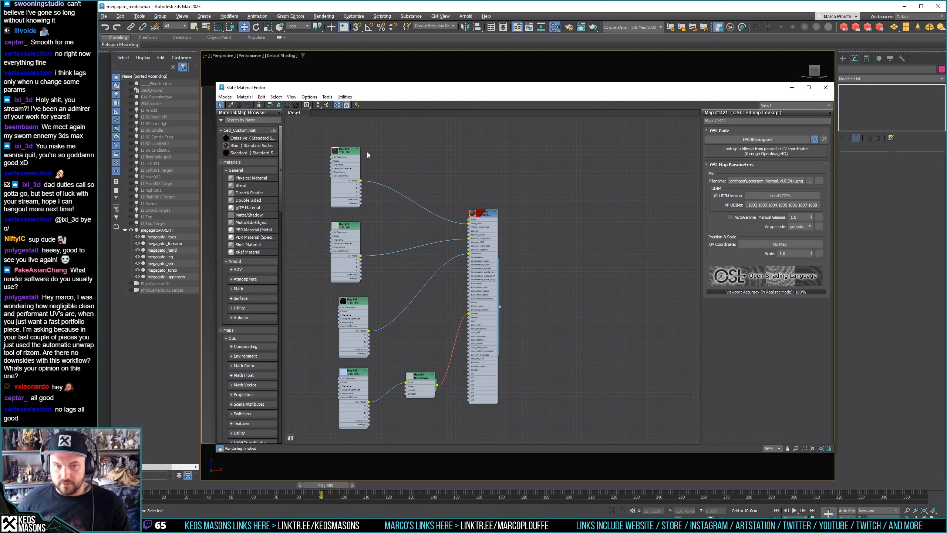
click(349, 166)
click(354, 270)
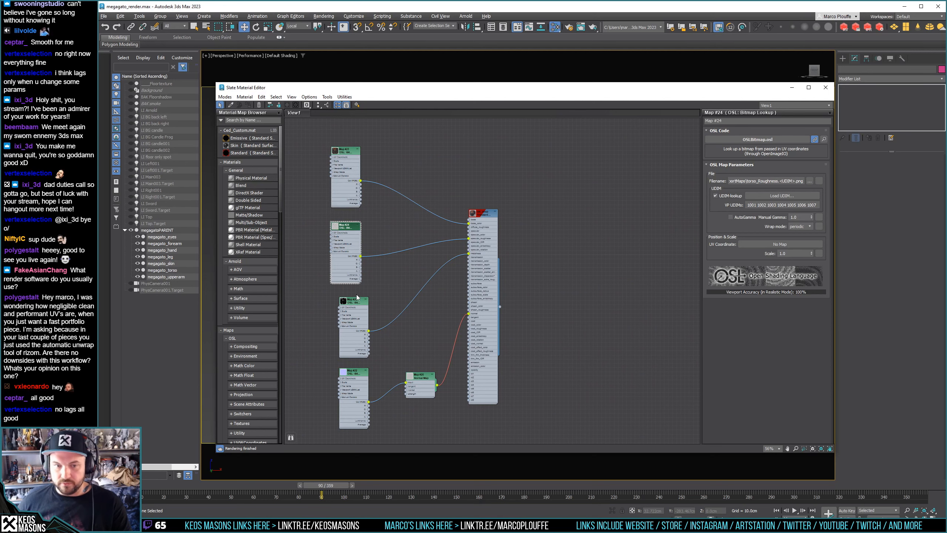
click(355, 304)
click(360, 377)
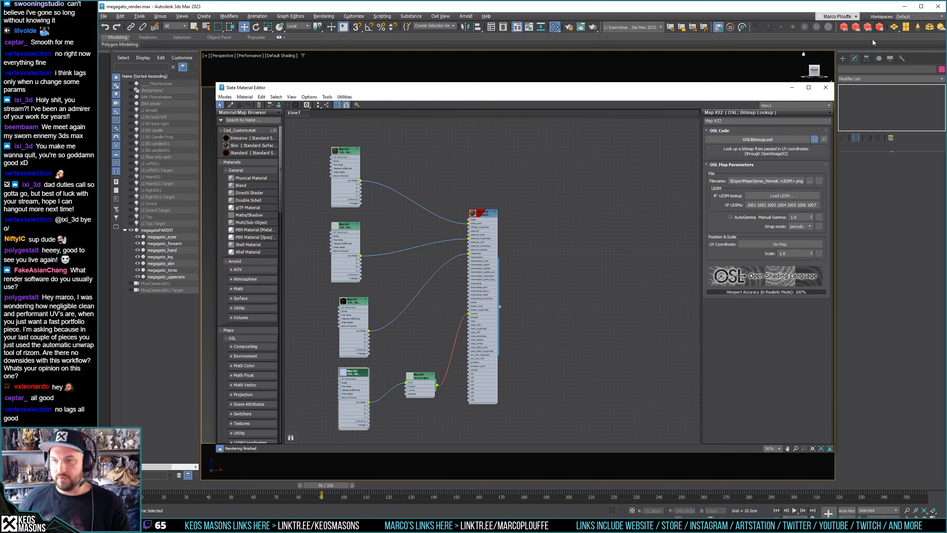
Close the material editor and test-render the close-up perspective view at frame 90
click(825, 87)
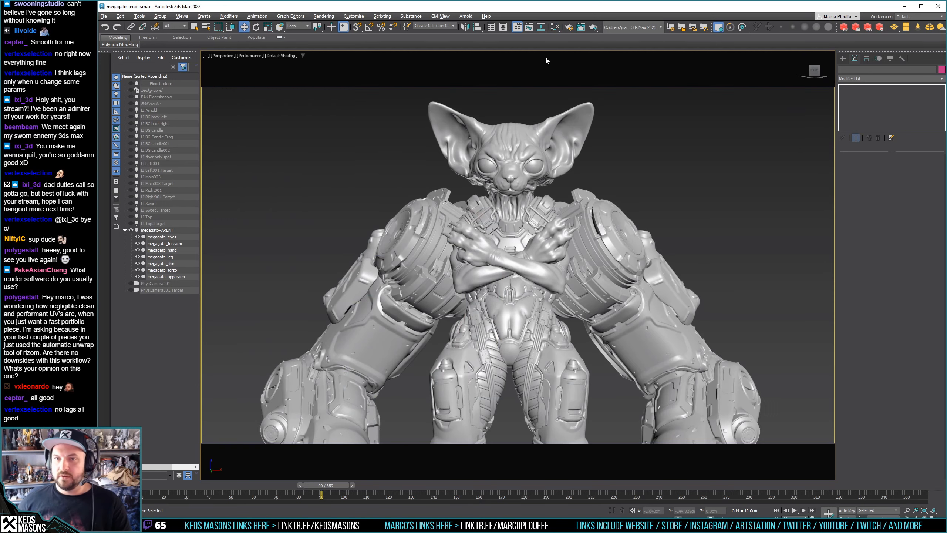
click(594, 27)
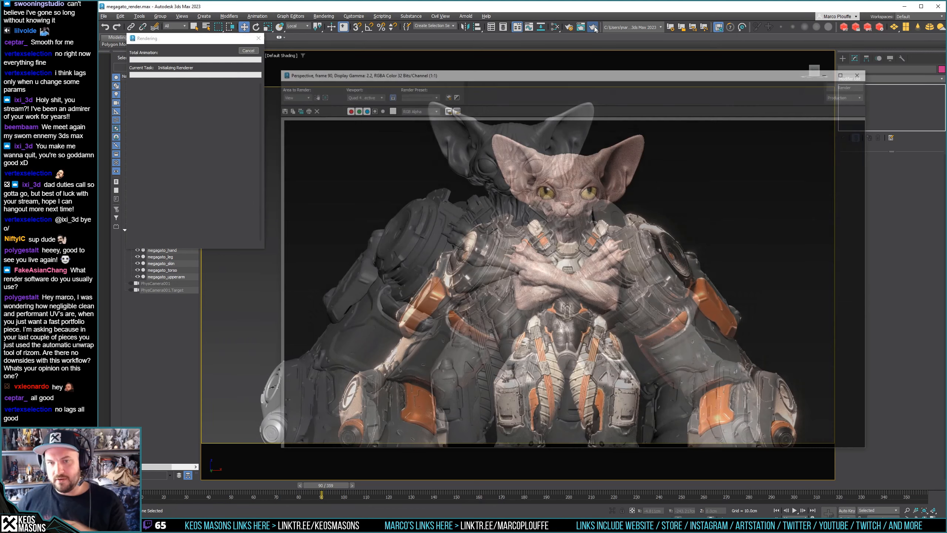
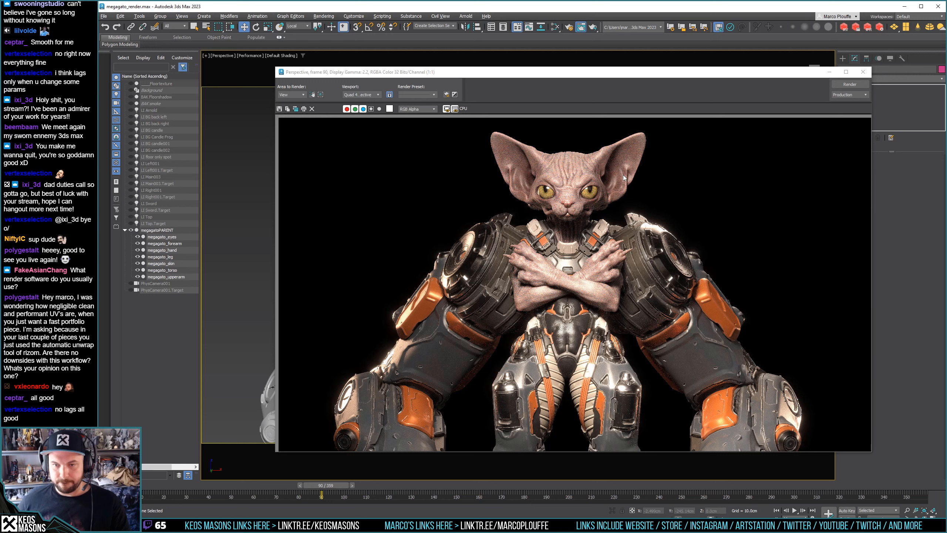
click(863, 72)
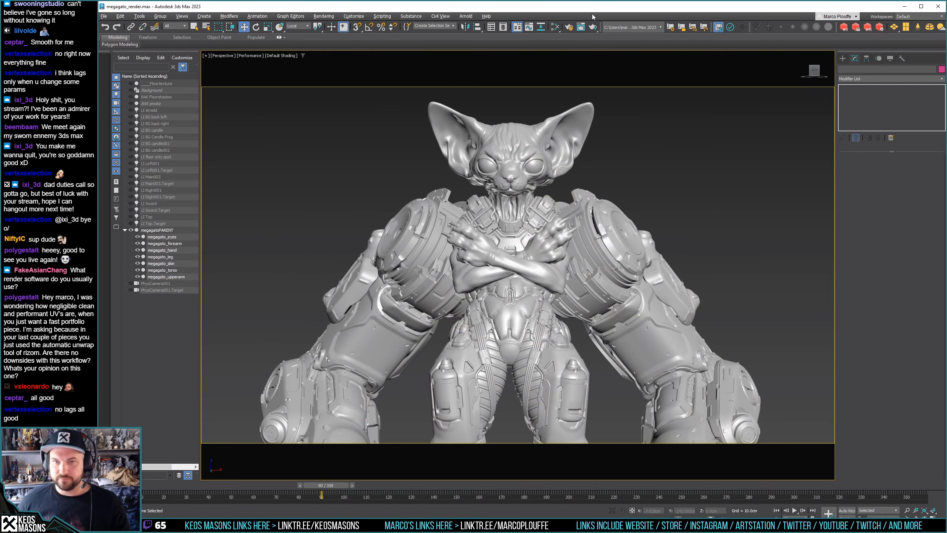
Try to preview the perspective viewport with ActiveShade using Arnold and switch it off again
scroll(503, 269, down, 3)
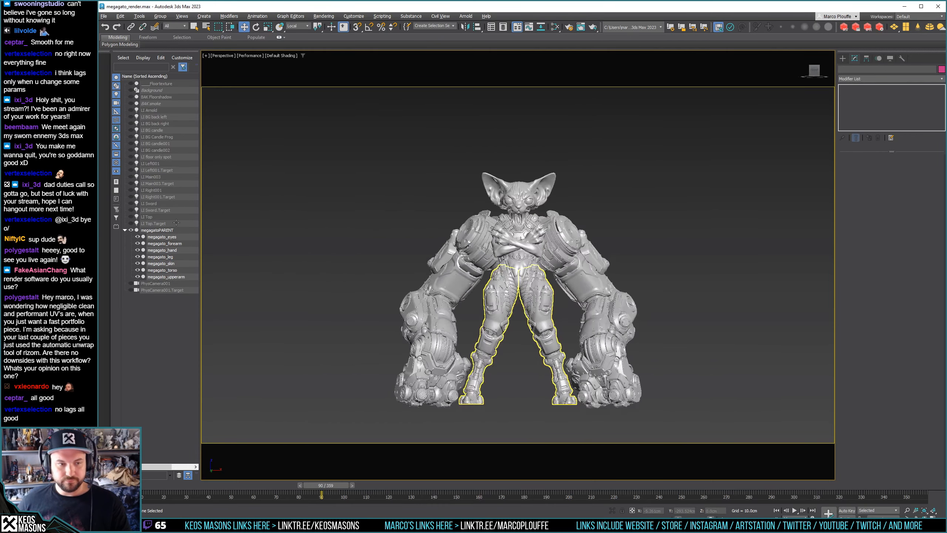
click(238, 58)
click(257, 63)
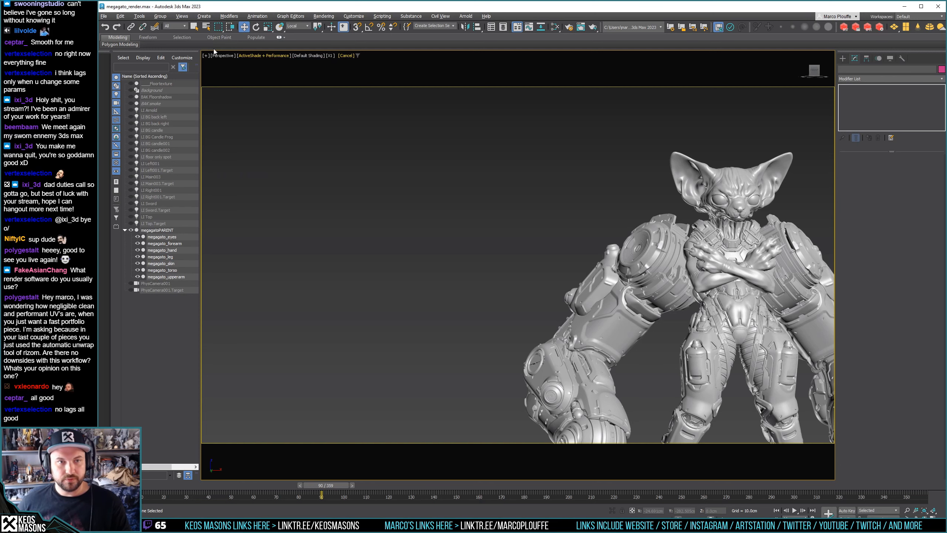
click(125, 17)
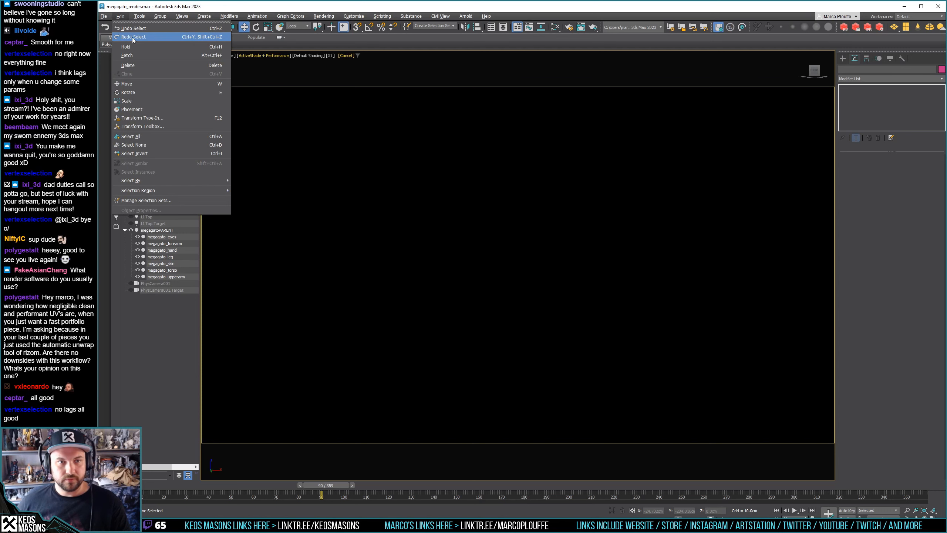
click(132, 37)
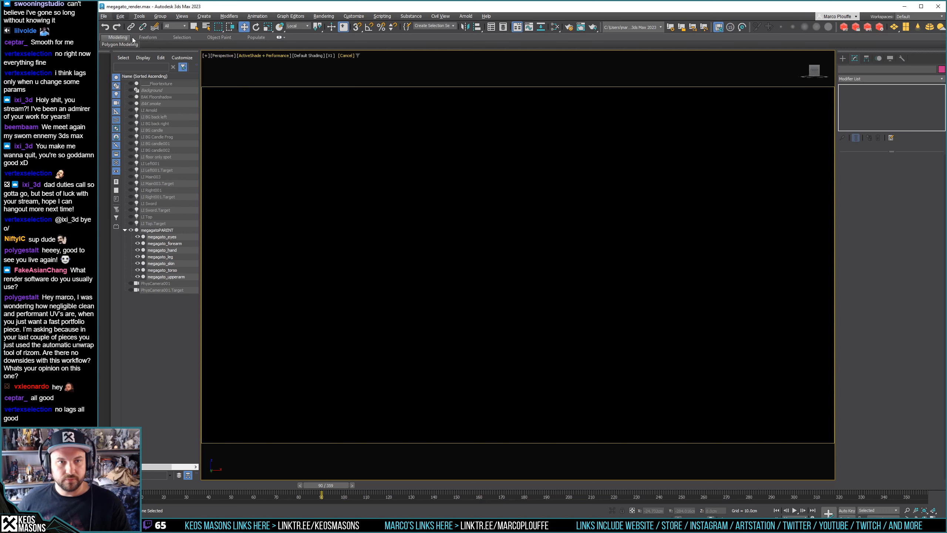
click(260, 56)
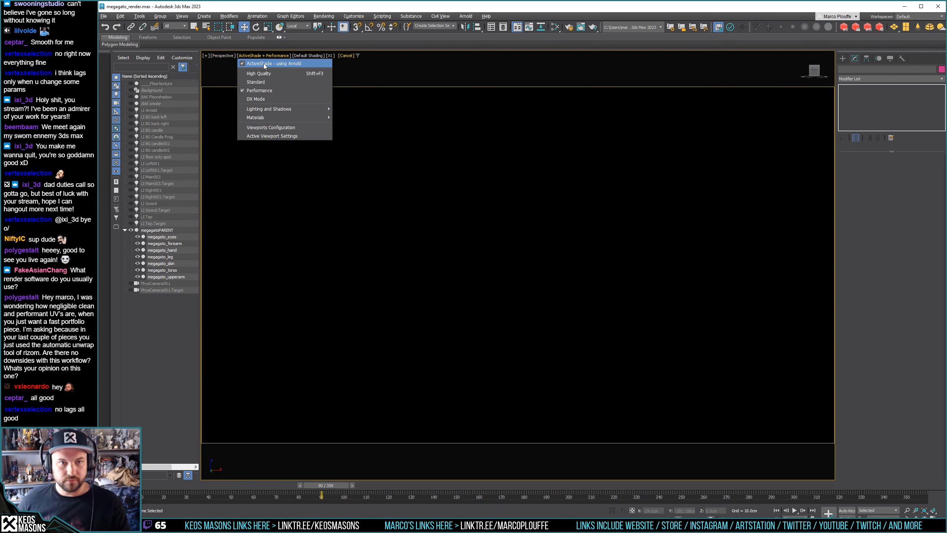
click(264, 64)
click(259, 55)
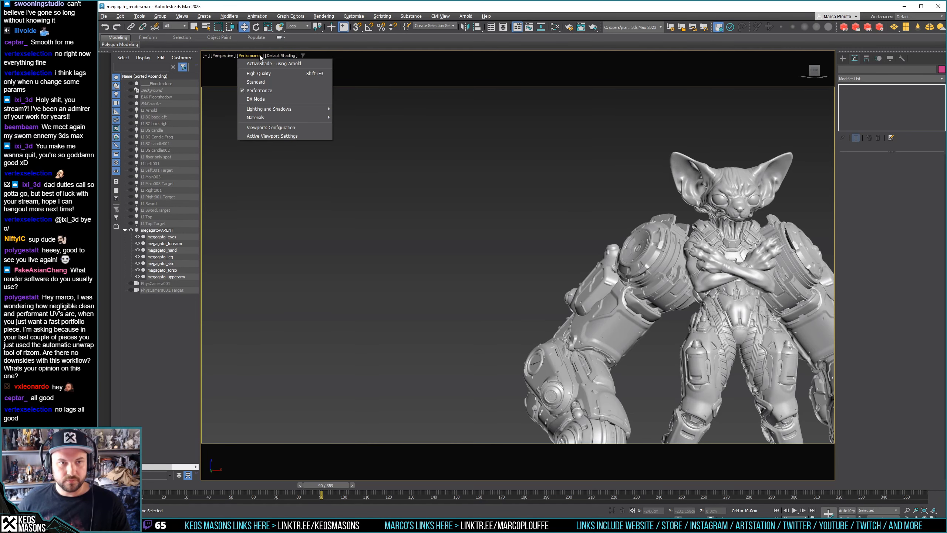
click(278, 56)
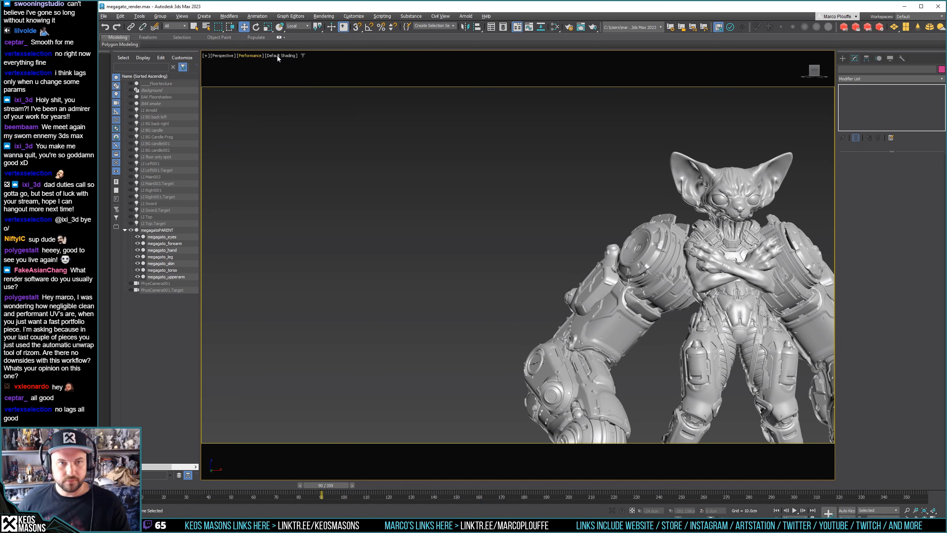
Match the perspective view to PhysCamera001 and test-render the full character at frame 90
click(229, 56)
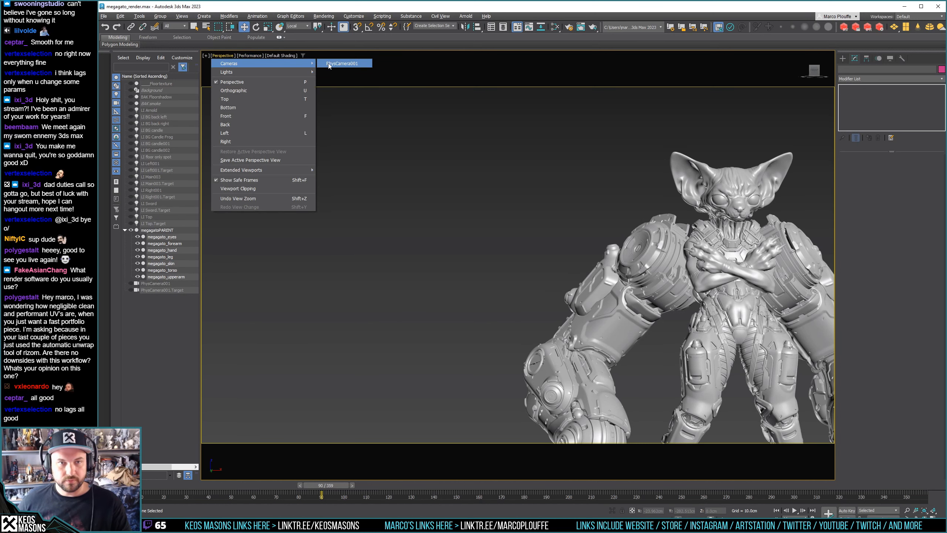
click(329, 64)
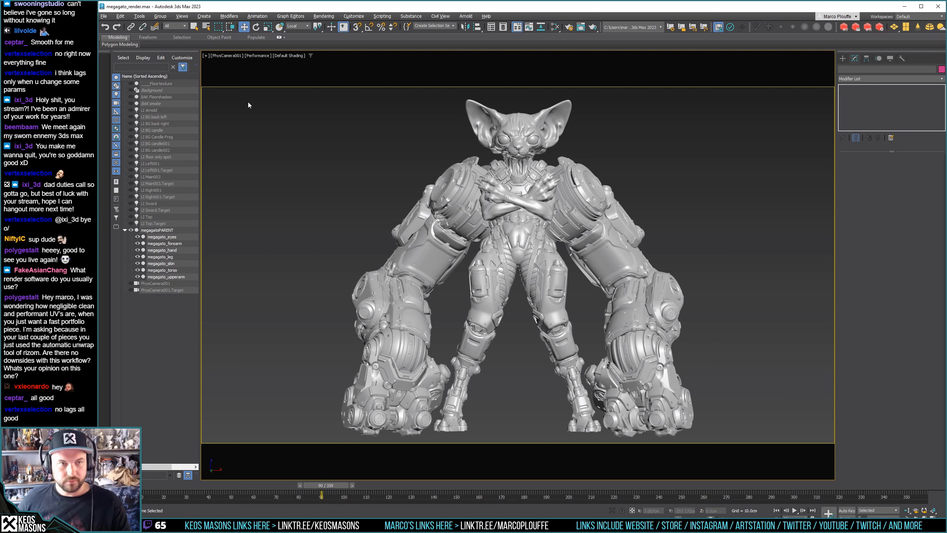
key(p)
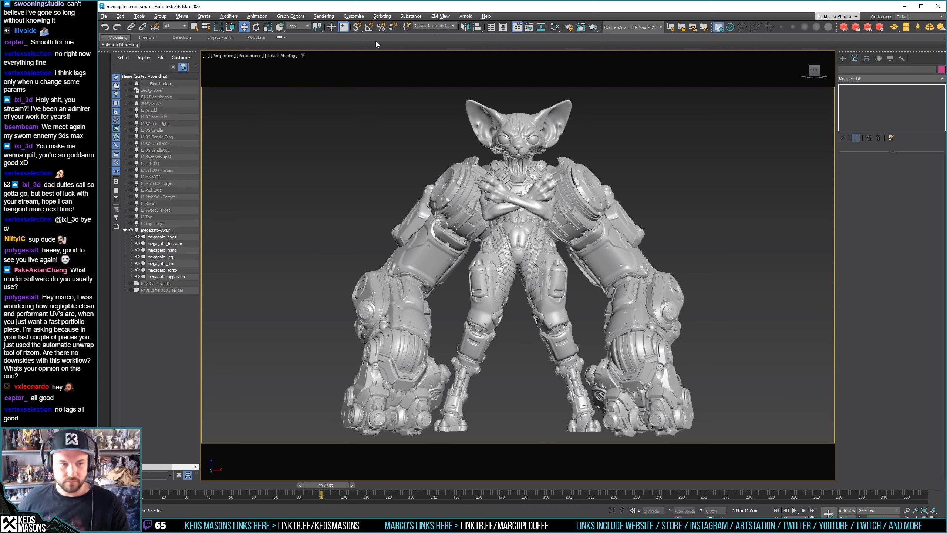
click(594, 27)
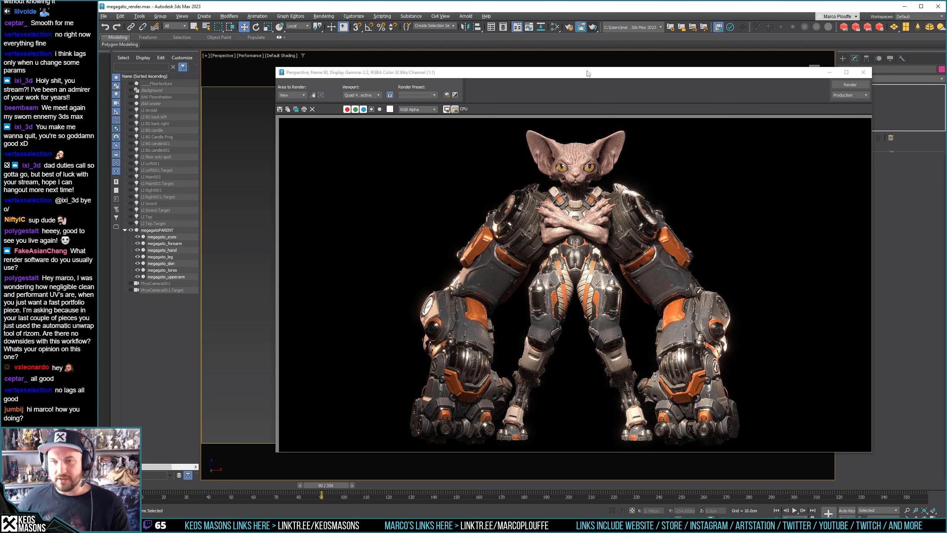
drag(593, 75, 538, 81)
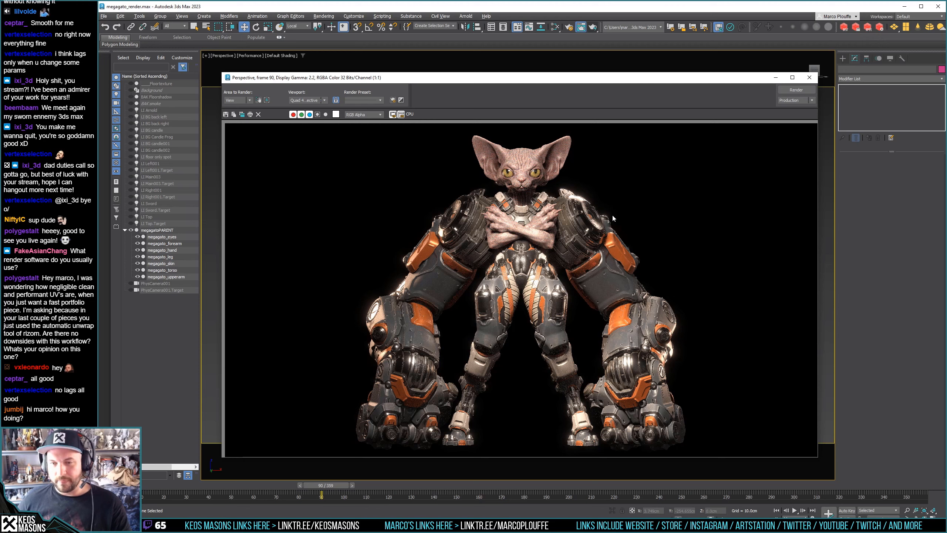
click(810, 77)
Render the perspective view at frame 120 of the timeline and save the scene file
drag(307, 489, 390, 490)
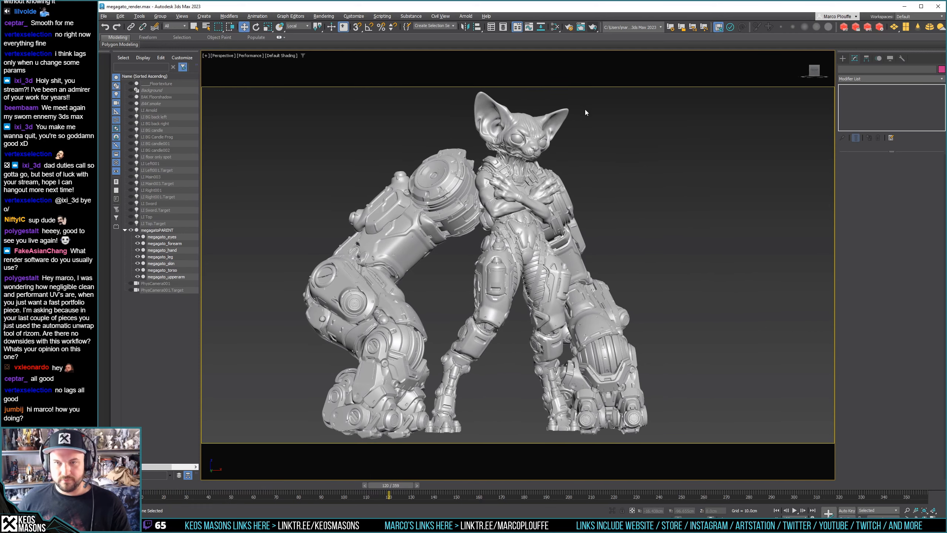
click(593, 28)
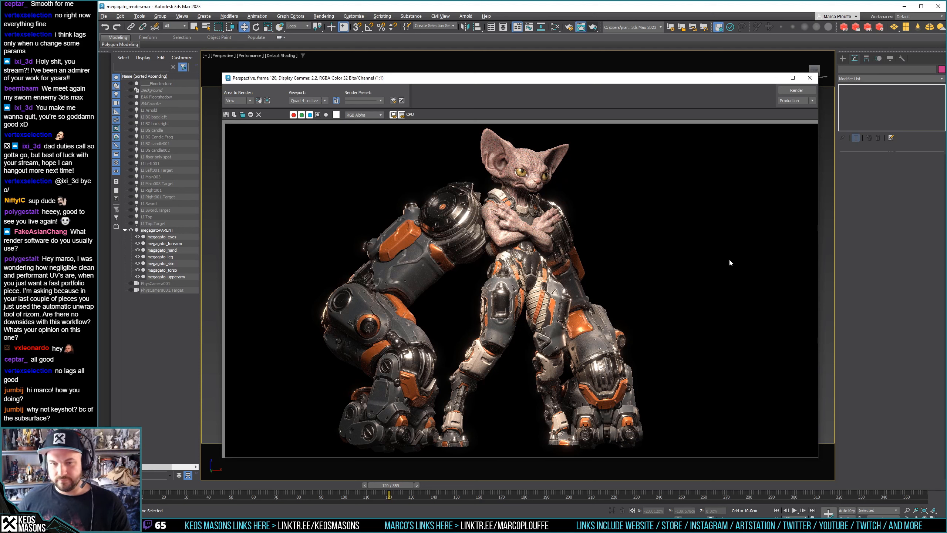
click(810, 78)
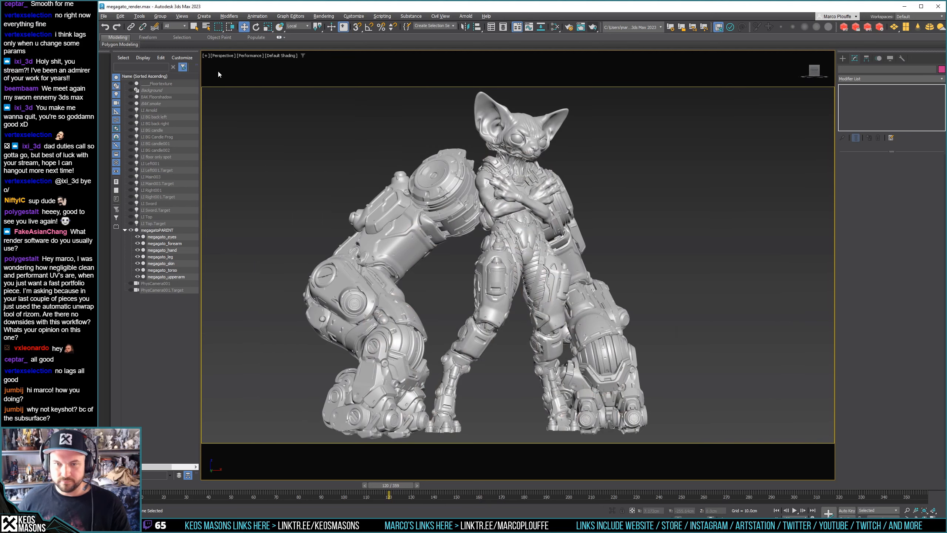
click(104, 16)
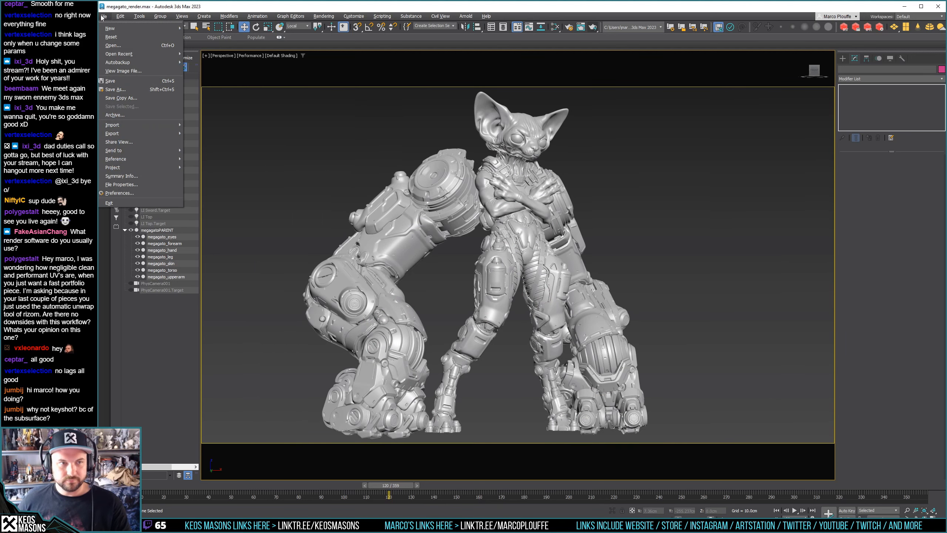
click(118, 81)
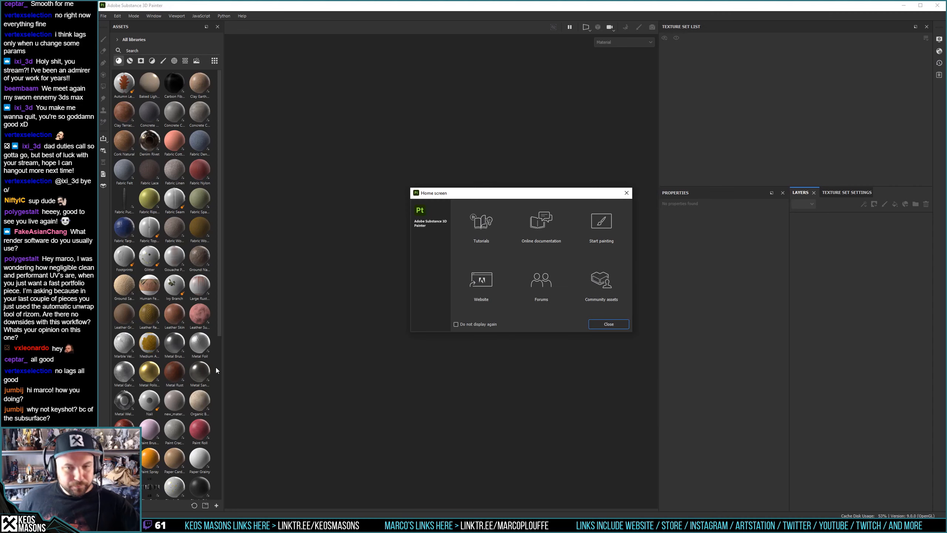
Dismiss the Substance 3D Painter home screen and open the recent project megagato_01
click(627, 192)
click(103, 16)
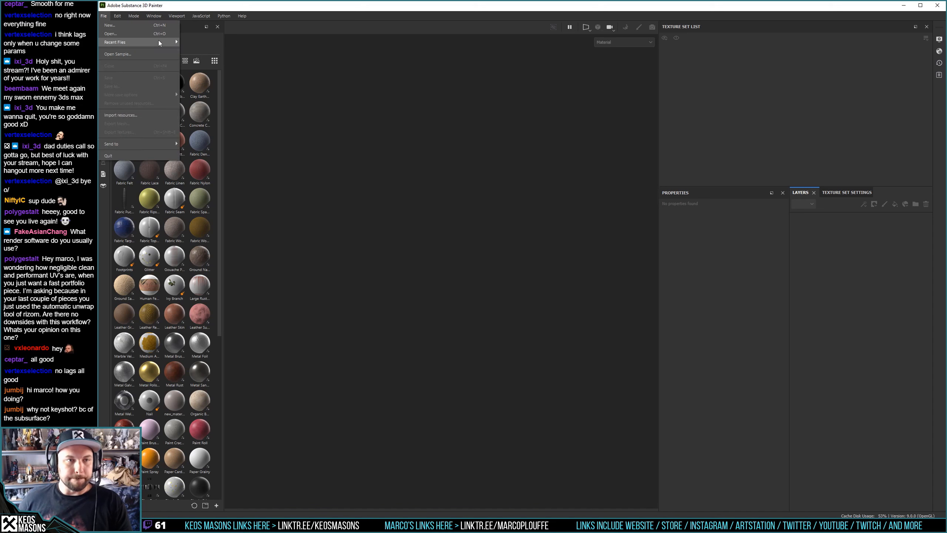
mouse_move(158, 41)
click(205, 42)
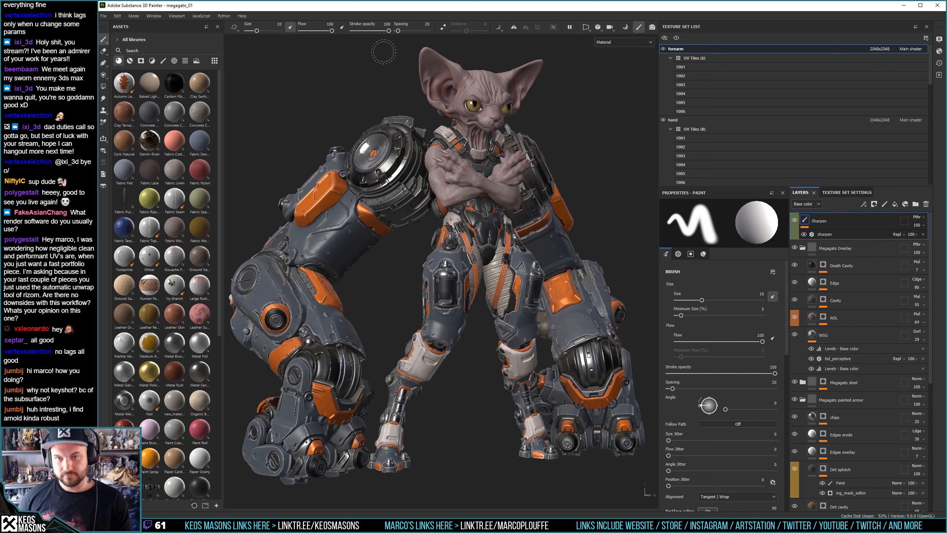
Collapse the UV tile lists, hide the forearm, hand, leg, torso and upperarm texture sets, and make skin the active set
click(670, 59)
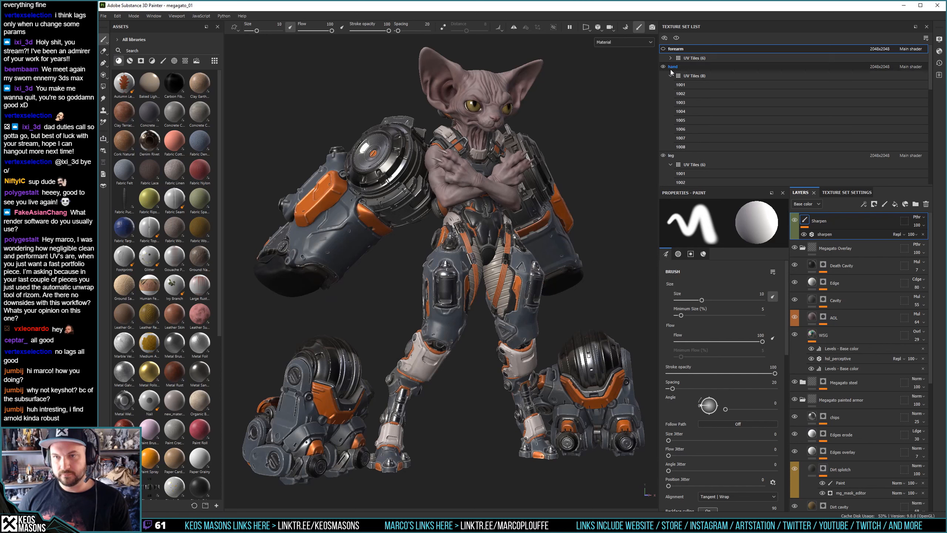
click(664, 67)
click(663, 85)
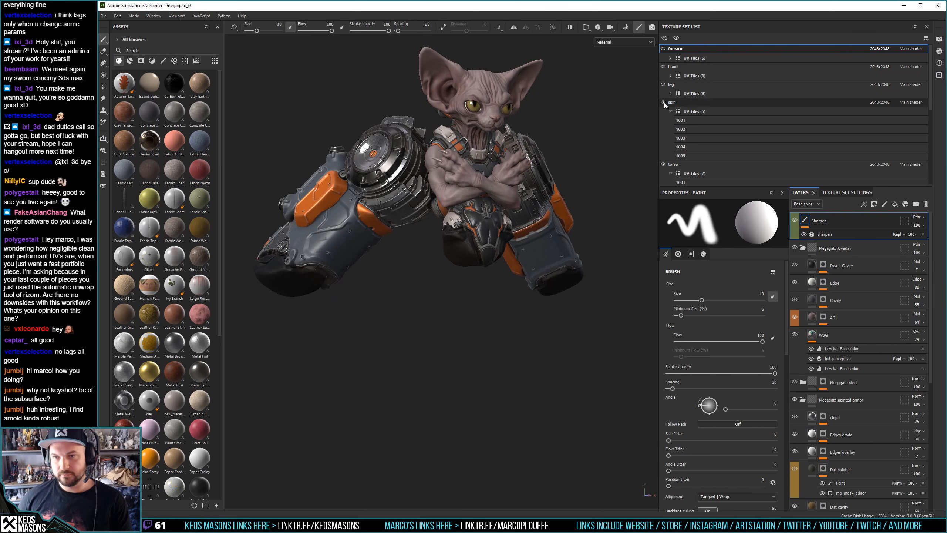
click(664, 102)
click(664, 103)
click(670, 112)
click(664, 120)
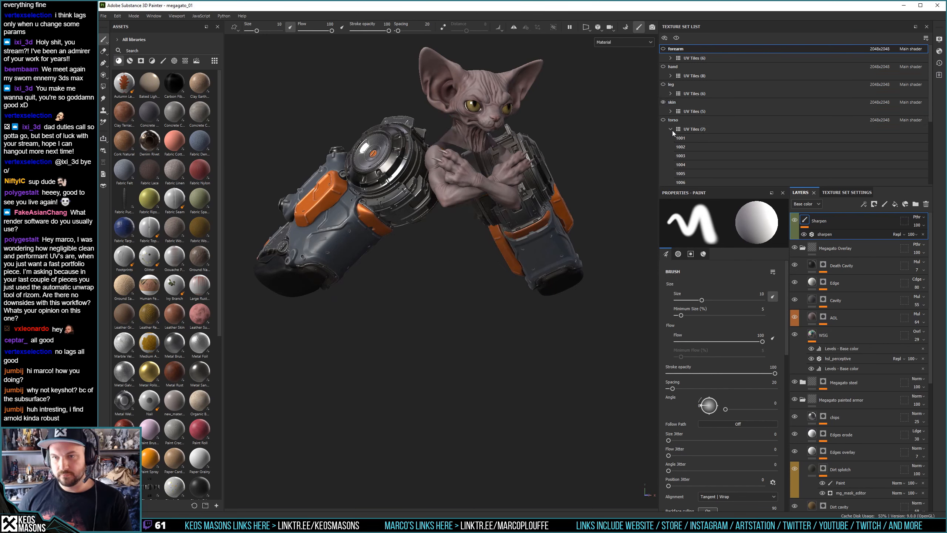
click(670, 129)
click(663, 138)
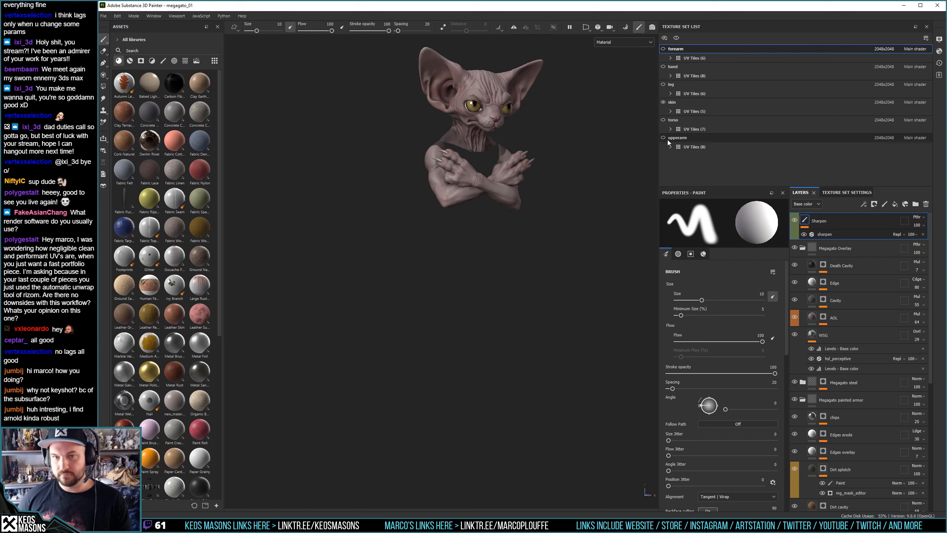
click(677, 100)
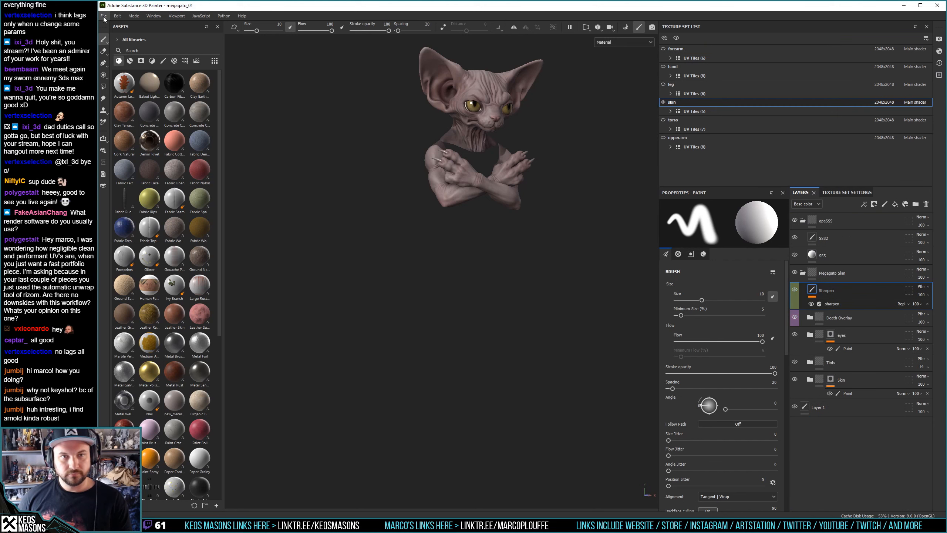
Pause the engine computations and open the texture export dialog
click(569, 27)
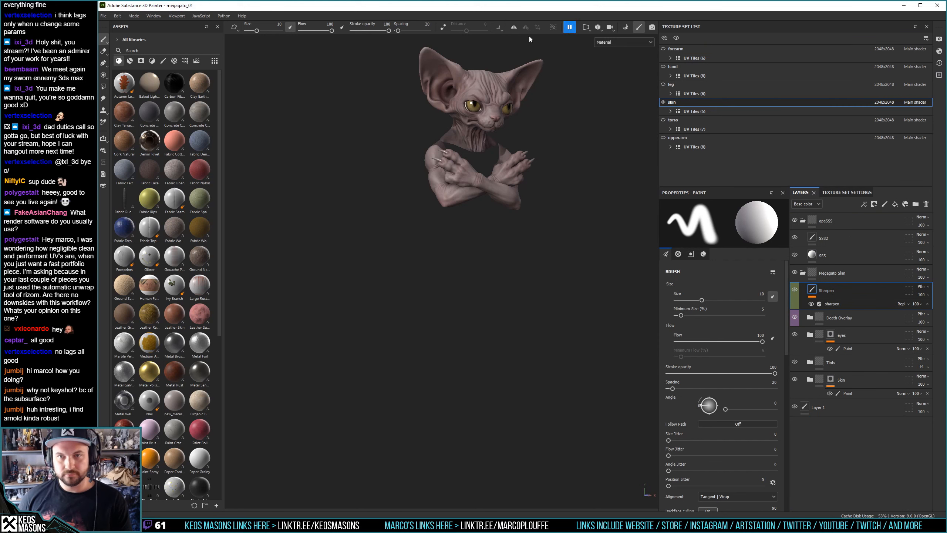
click(103, 15)
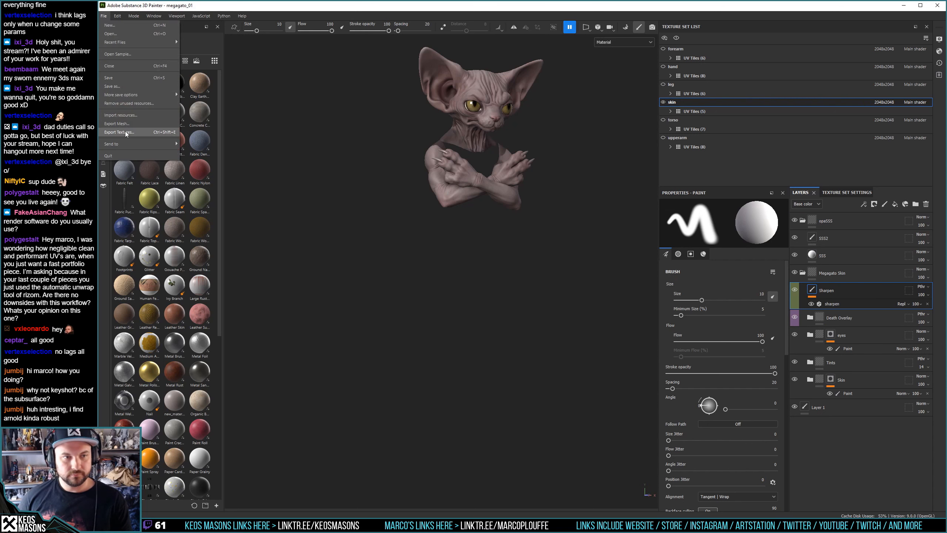
key(Escape)
key(ctrl+shift+e)
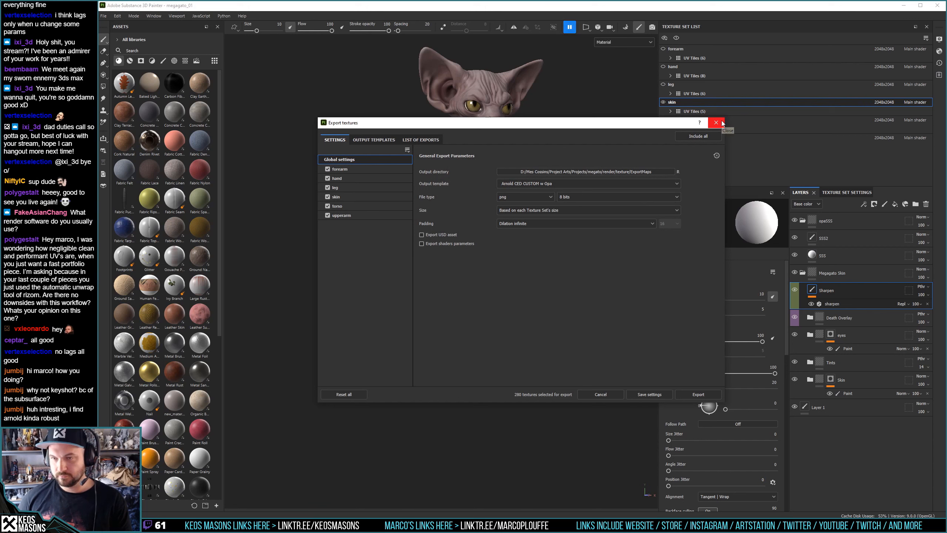
Exclude all texture sets except skin from the export
click(327, 215)
click(328, 207)
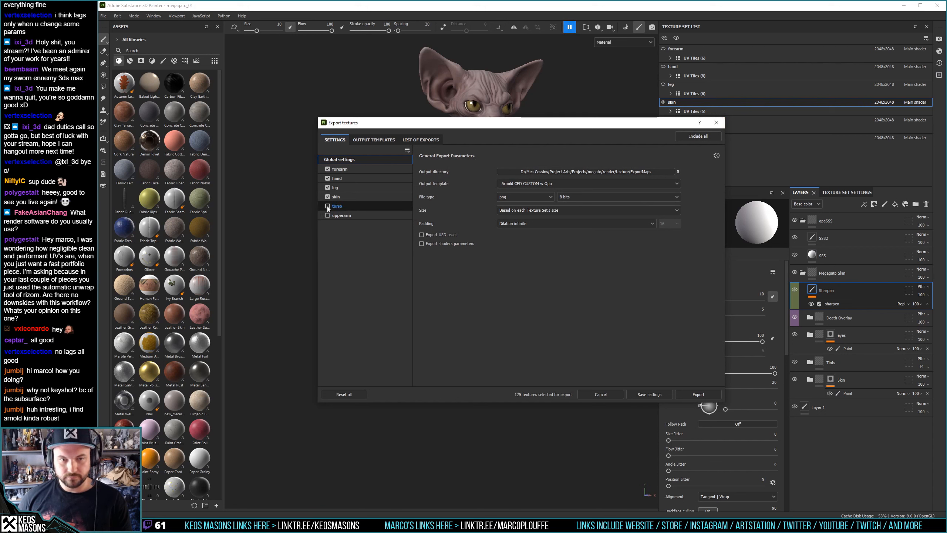
click(339, 169)
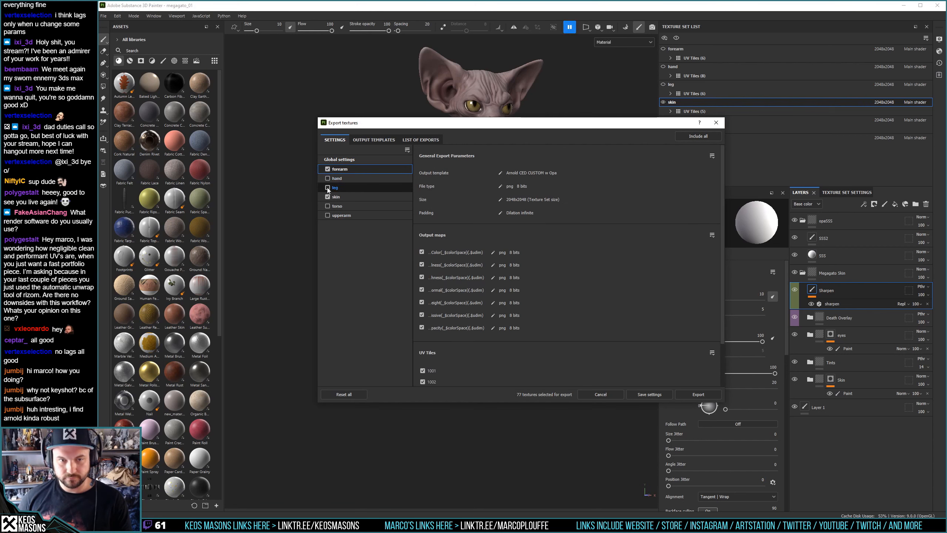
Examine the export list, output templates, global settings and the skin set's output maps, then close the dialog without exporting
click(373, 140)
click(421, 139)
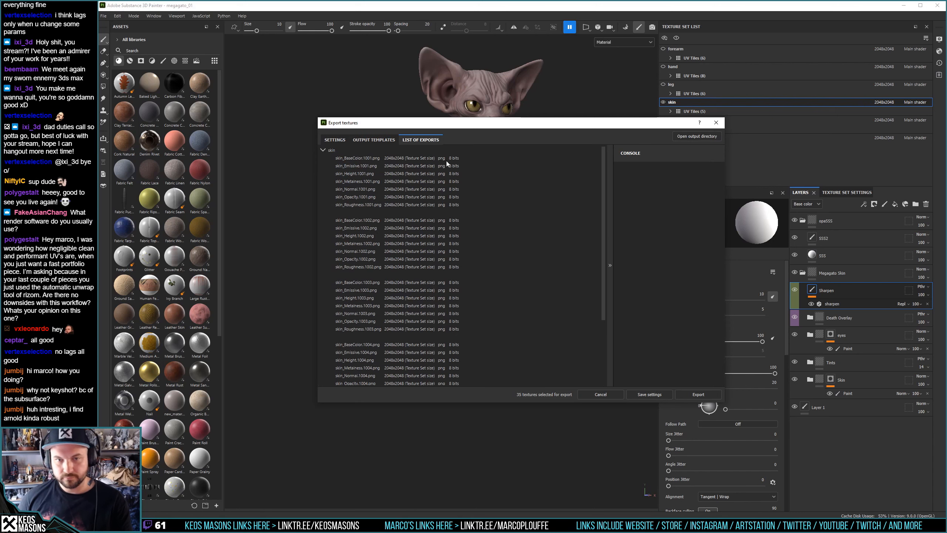
click(374, 139)
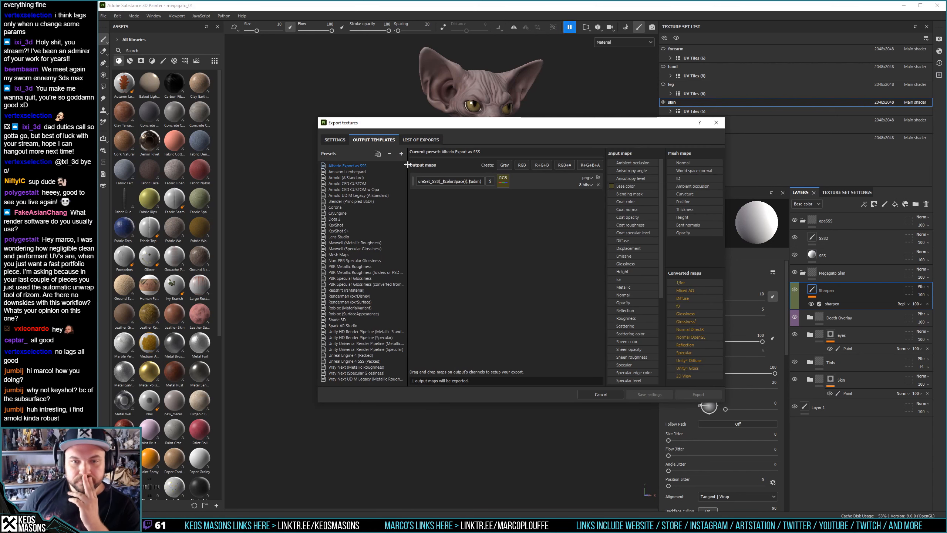
click(335, 140)
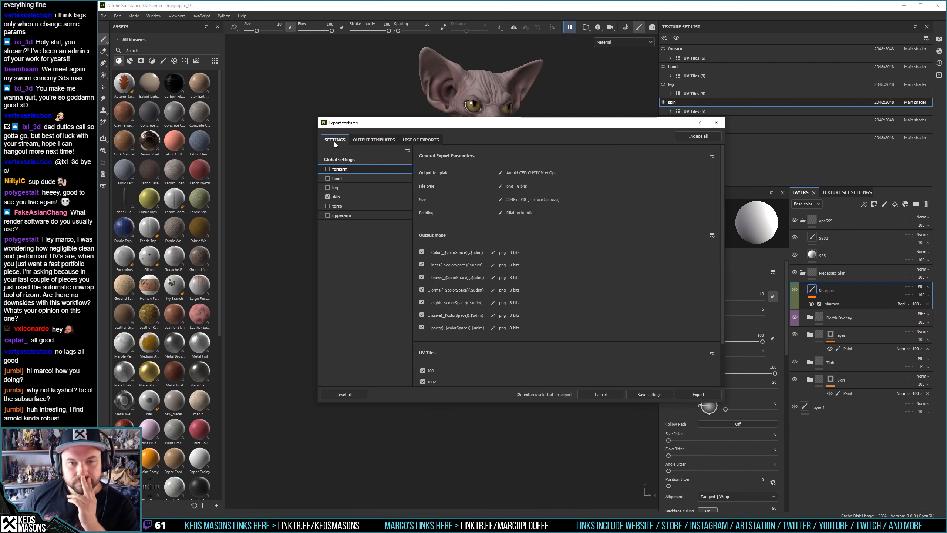
click(342, 198)
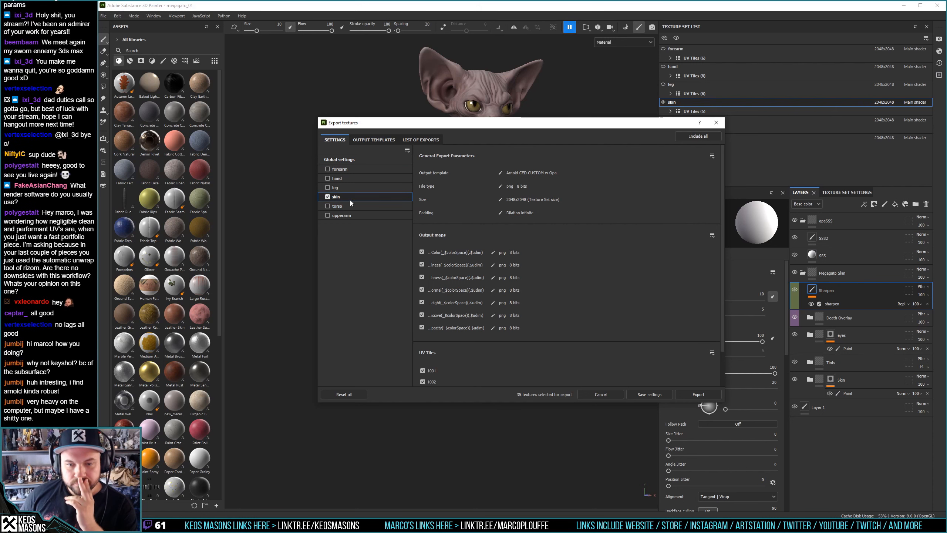
click(339, 159)
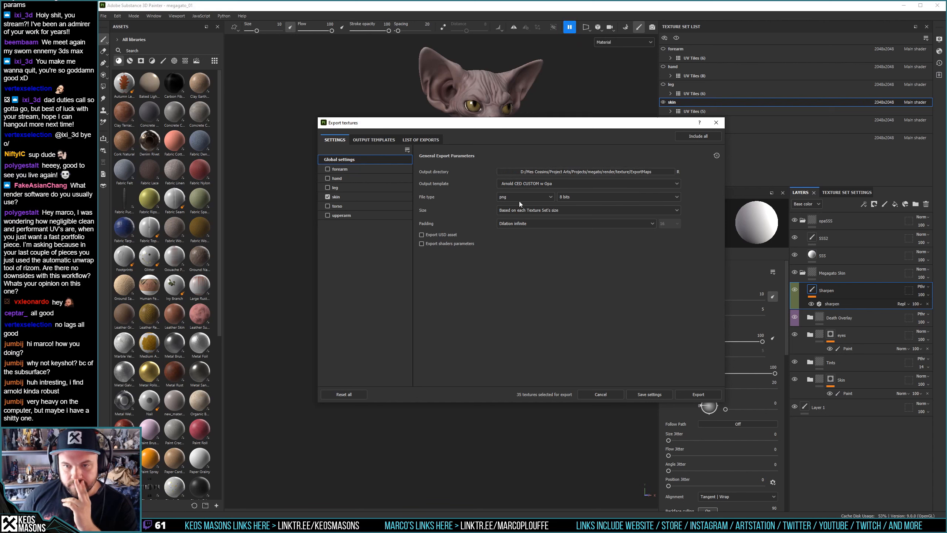
click(347, 199)
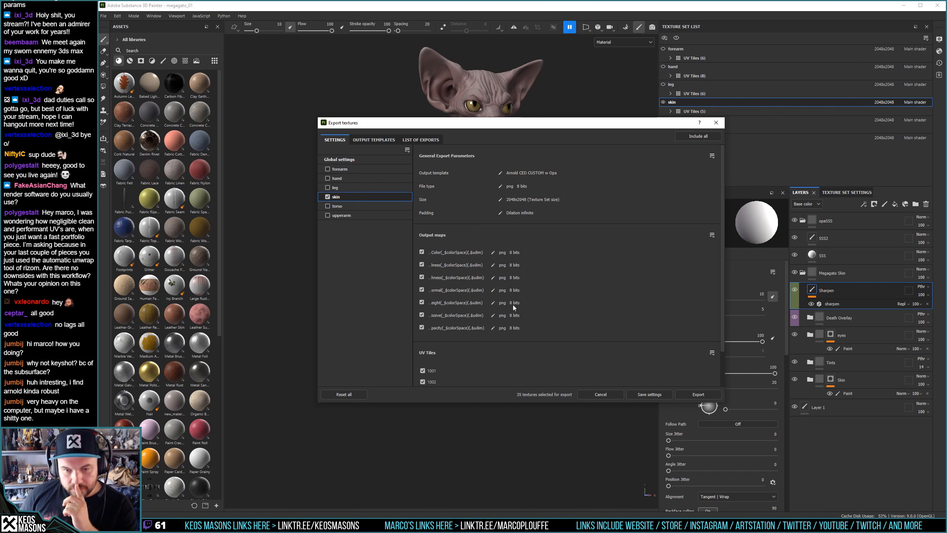
scroll(514, 298, down, 2)
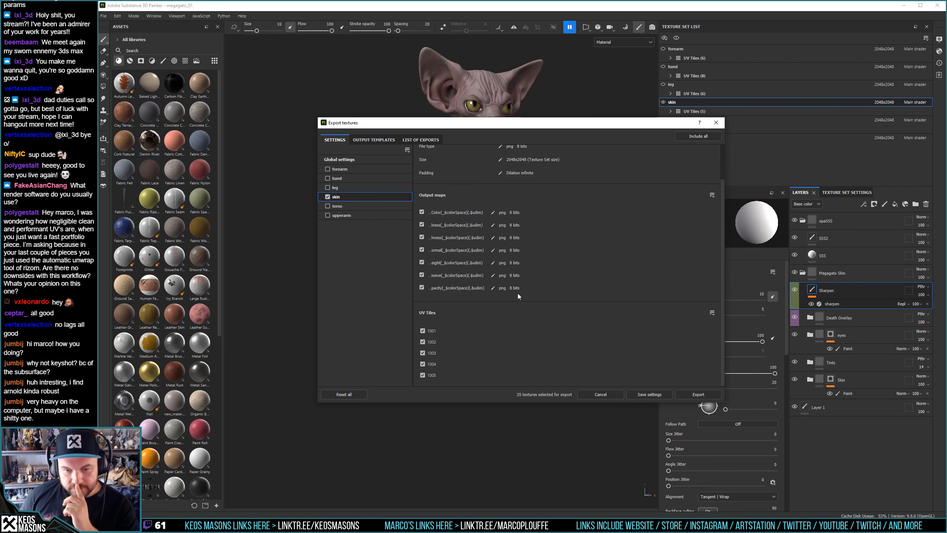
scroll(518, 298, up, 2)
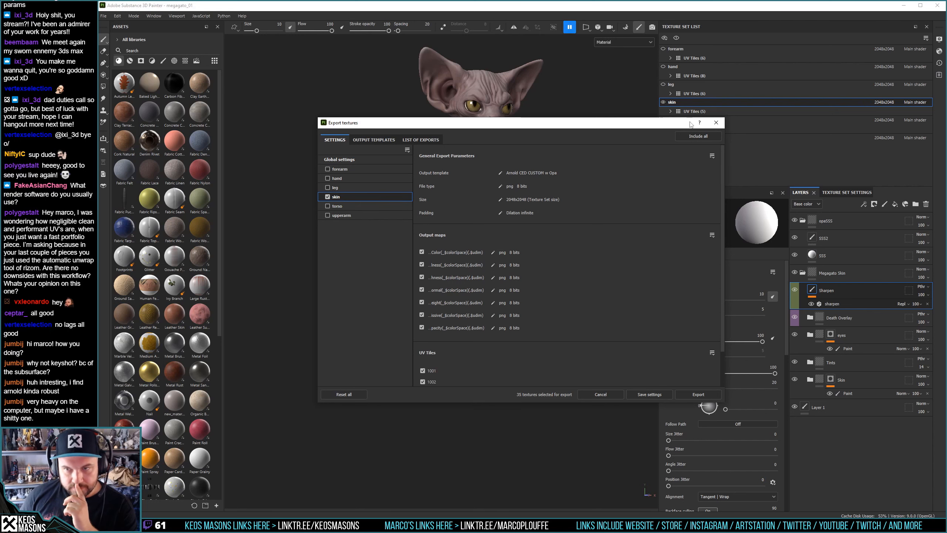
click(716, 123)
Review the channels in the skin texture set's settings and select its SSS fill layer to inspect the material
click(846, 193)
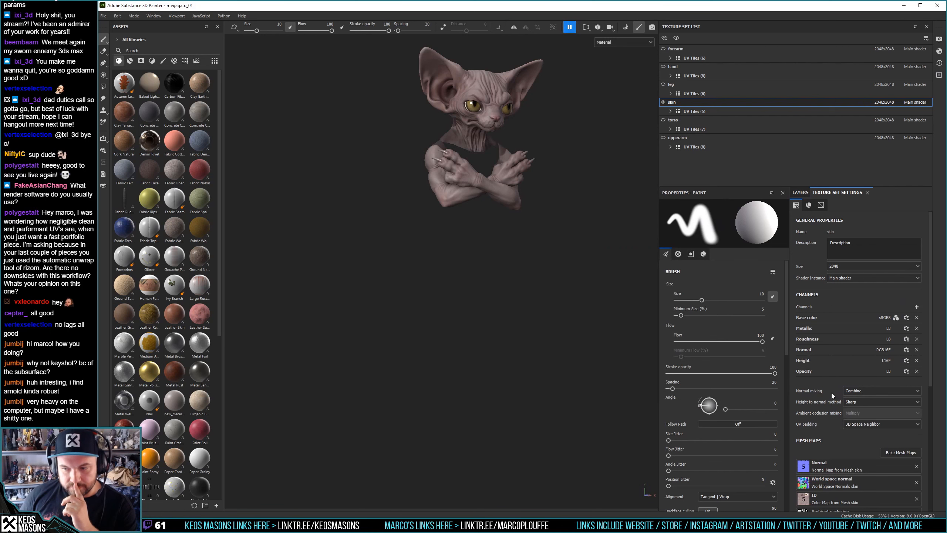
scroll(831, 393, down, 3)
scroll(822, 444, up, 3)
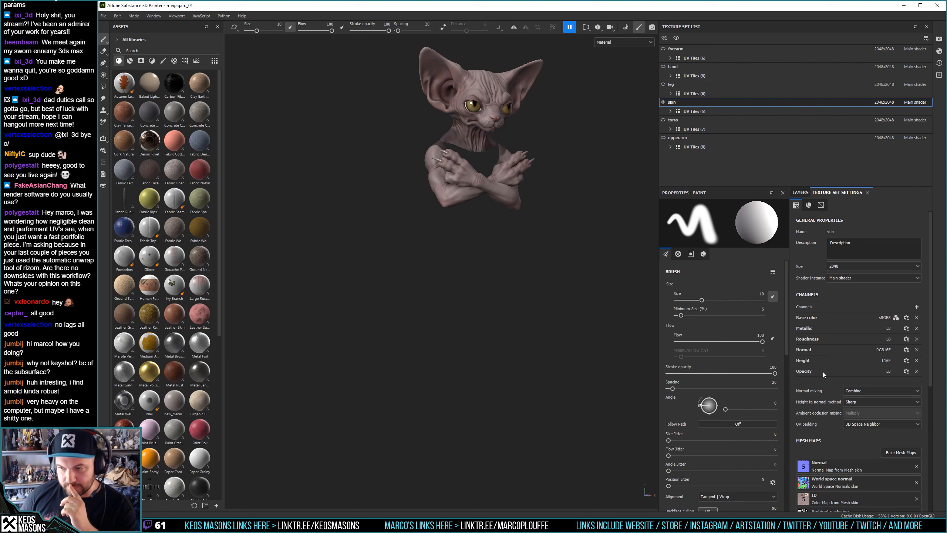
click(801, 192)
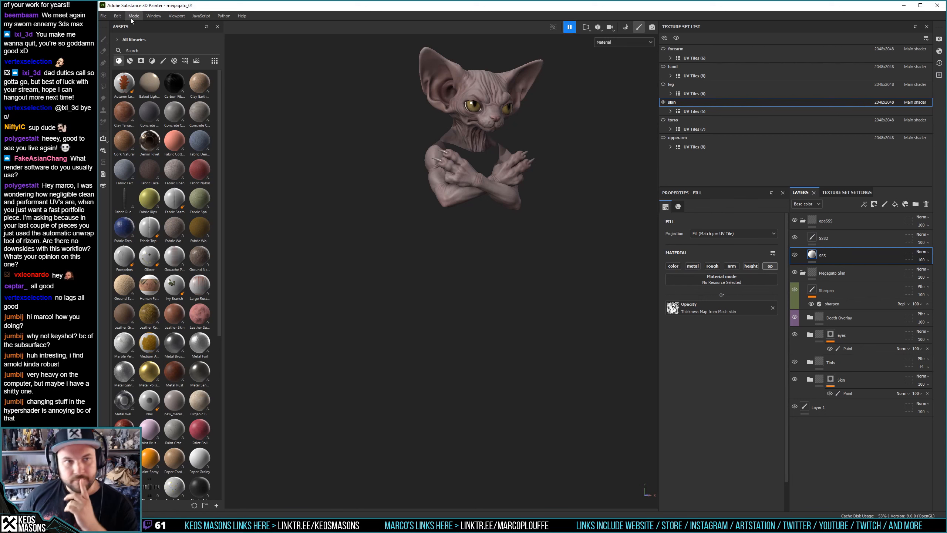
Reopen the texture export dialog, examine the output maps of the Arnold CED CUSTOM w Opa template, and return to the export settings
click(104, 16)
click(147, 131)
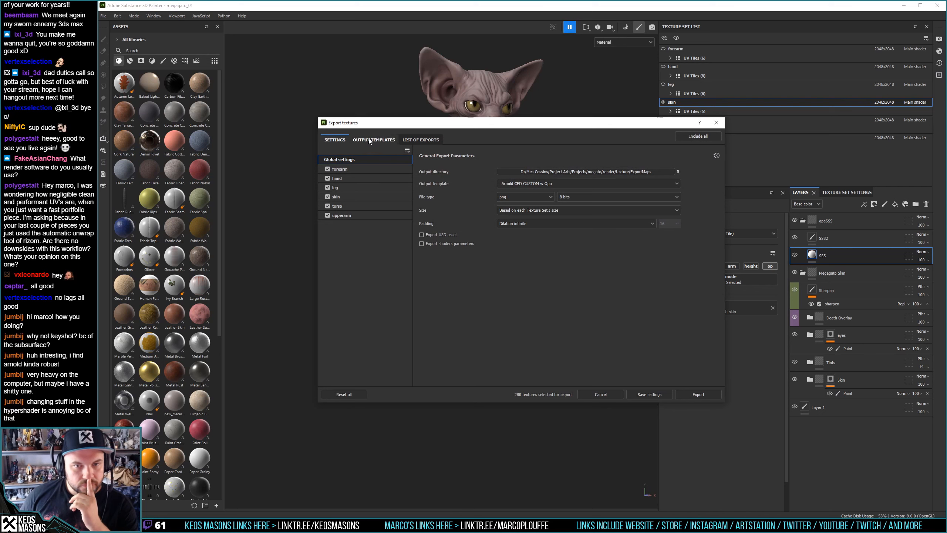
click(368, 141)
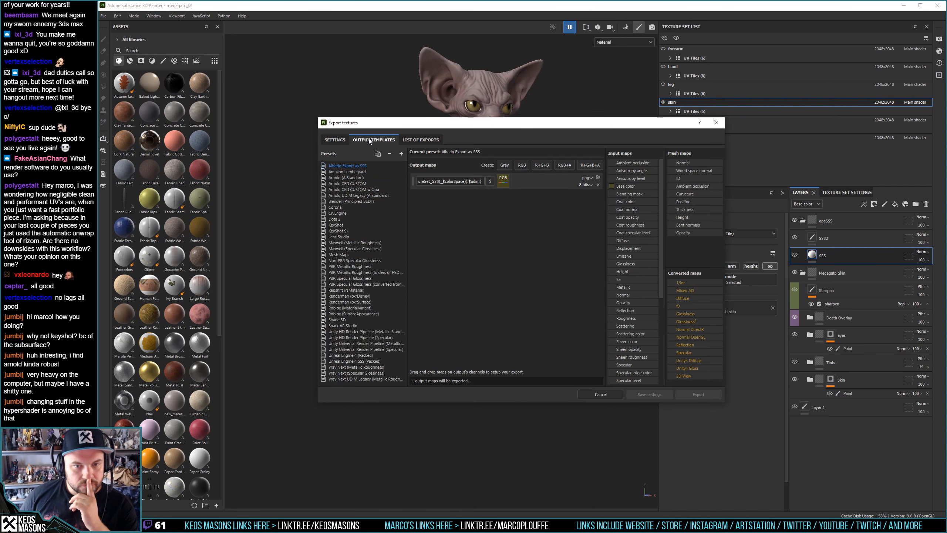
click(359, 188)
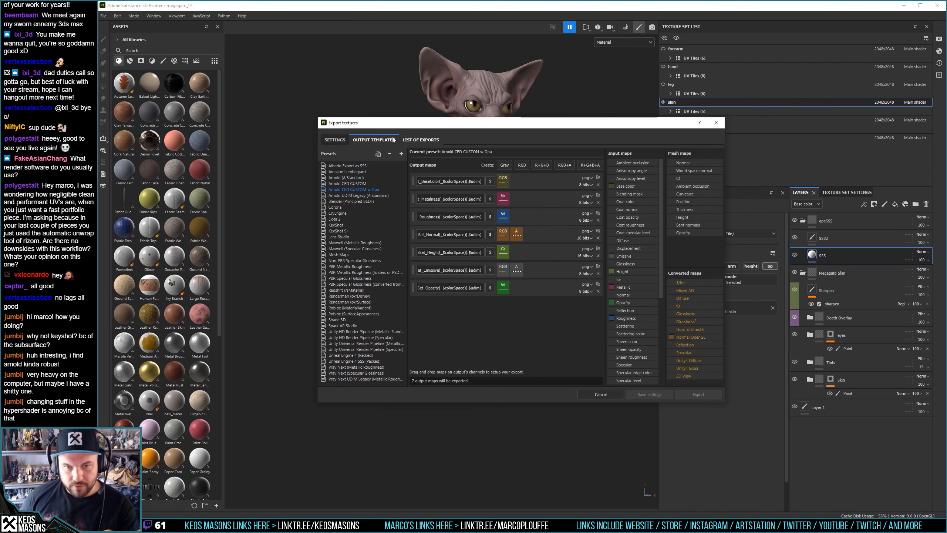
click(332, 141)
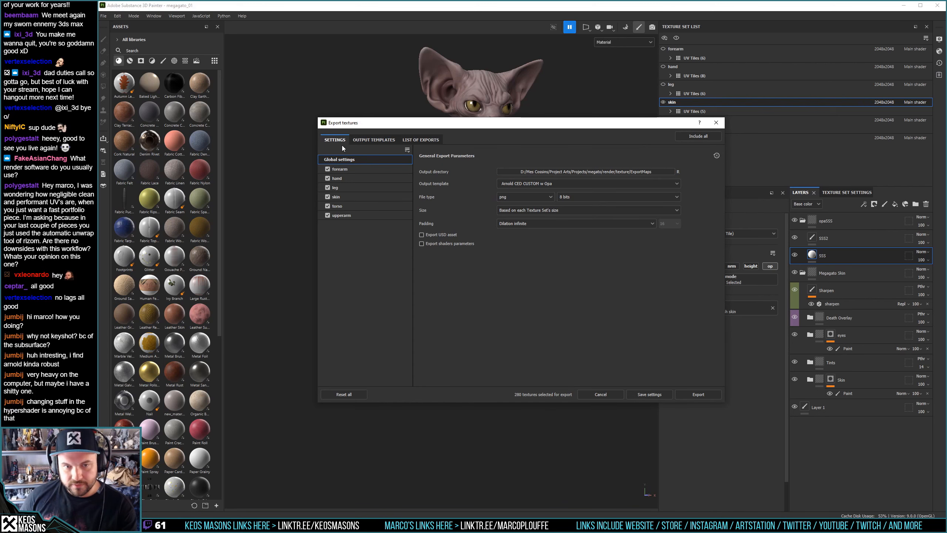
Export only the skin texture set, excluding upperarm, torso, leg, hand and forearm, and close the export dialog
click(328, 215)
click(328, 206)
click(327, 188)
click(328, 178)
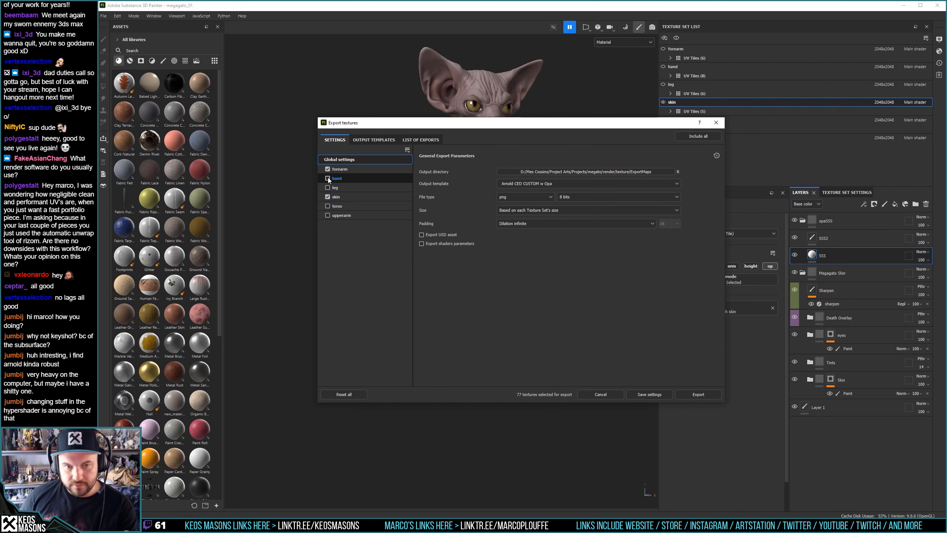
click(328, 169)
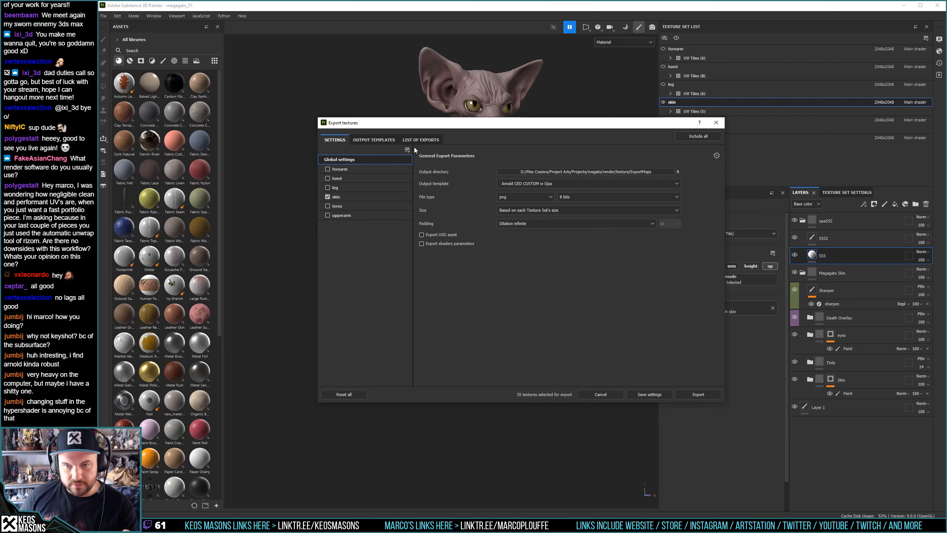
click(694, 394)
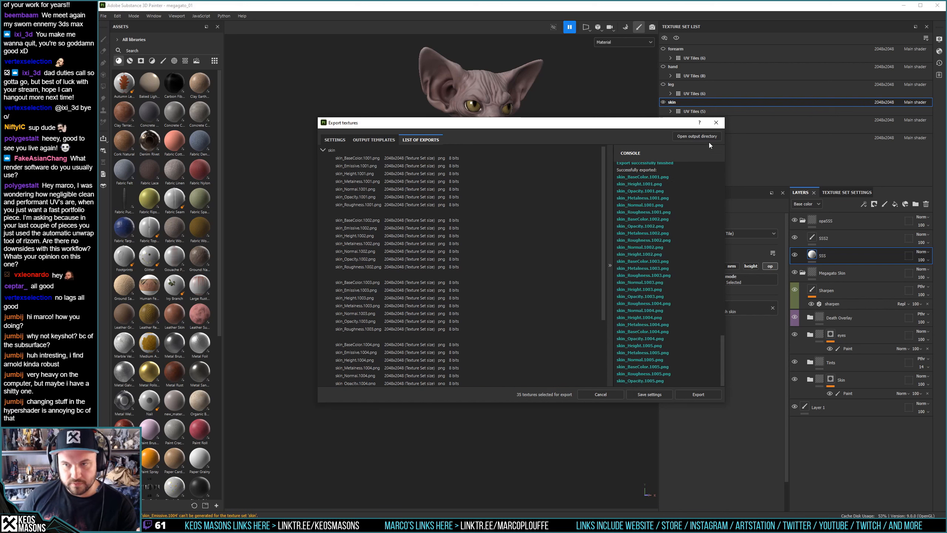
key(Escape)
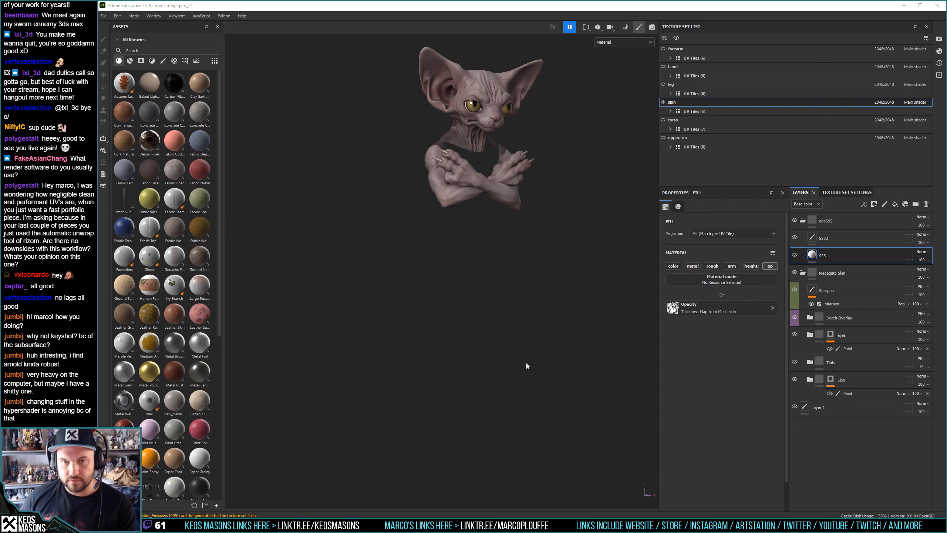
Preview the exported skin opacity map for tile 1001 in the ExportMaps folder, then switch back to 3ds Max
drag(99, 93, 469, 77)
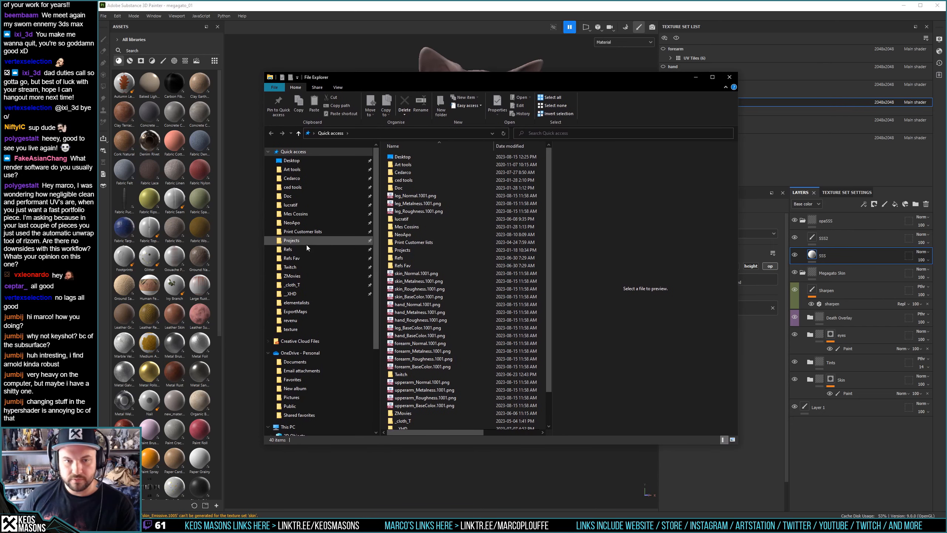
click(300, 313)
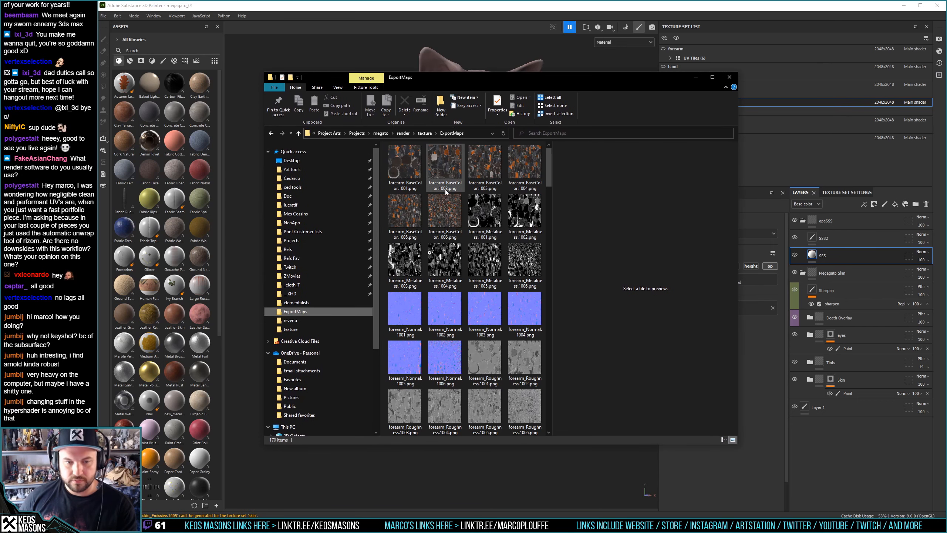
scroll(483, 192, down, 15)
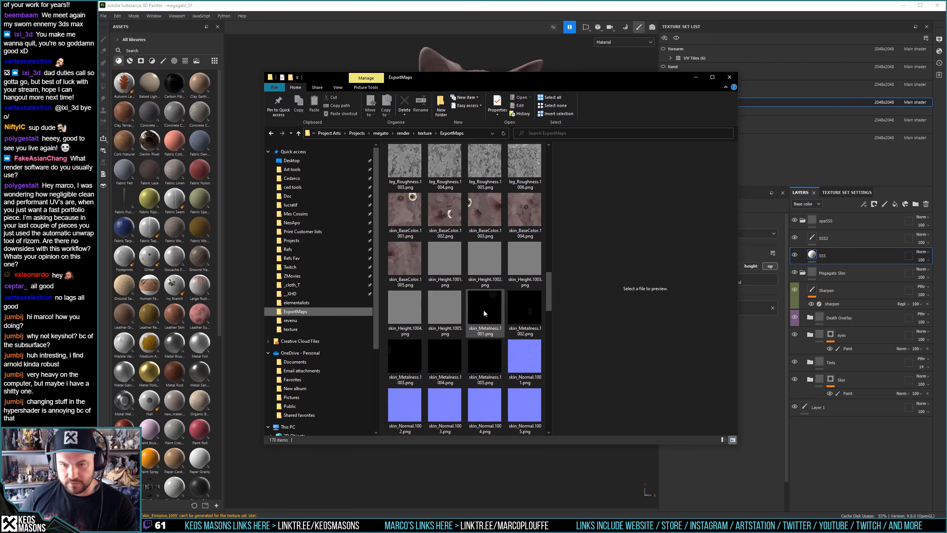
scroll(482, 307, down, 3)
click(405, 312)
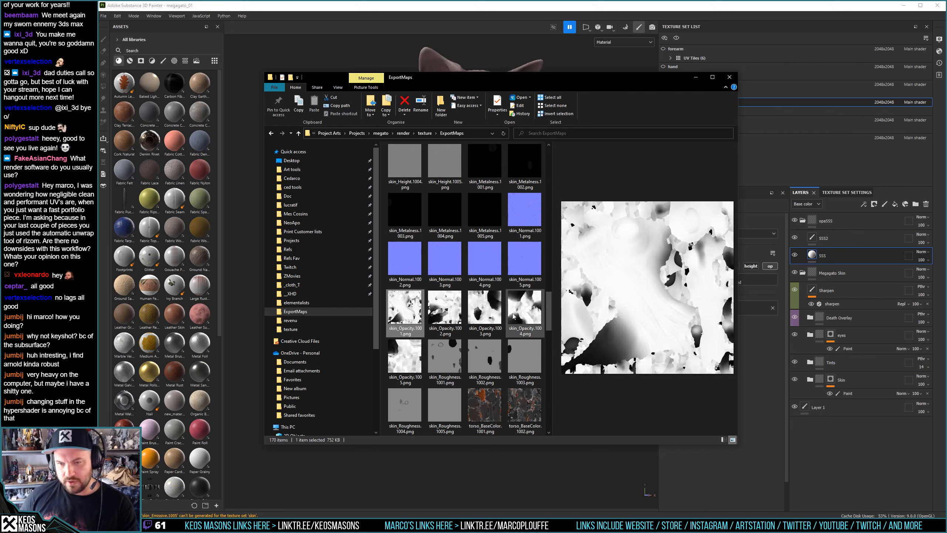
click(730, 78)
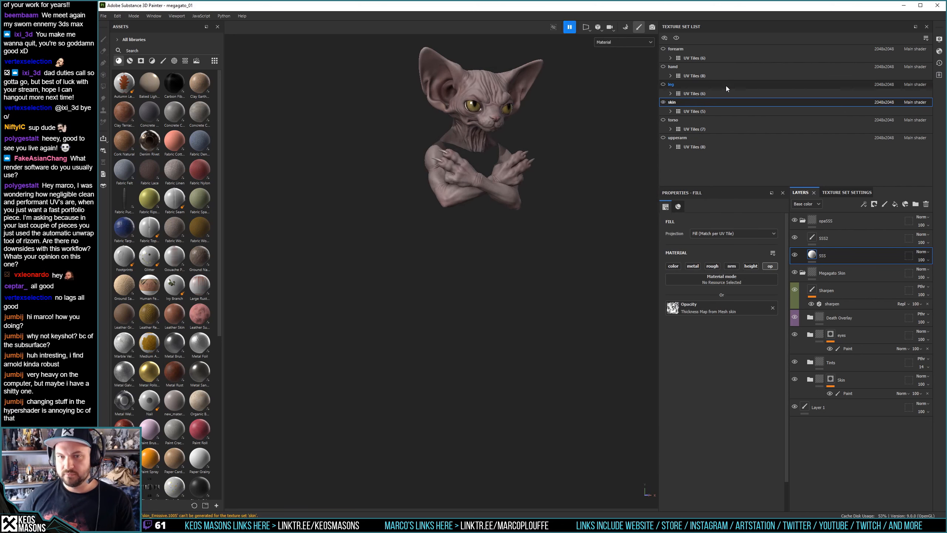
click(905, 6)
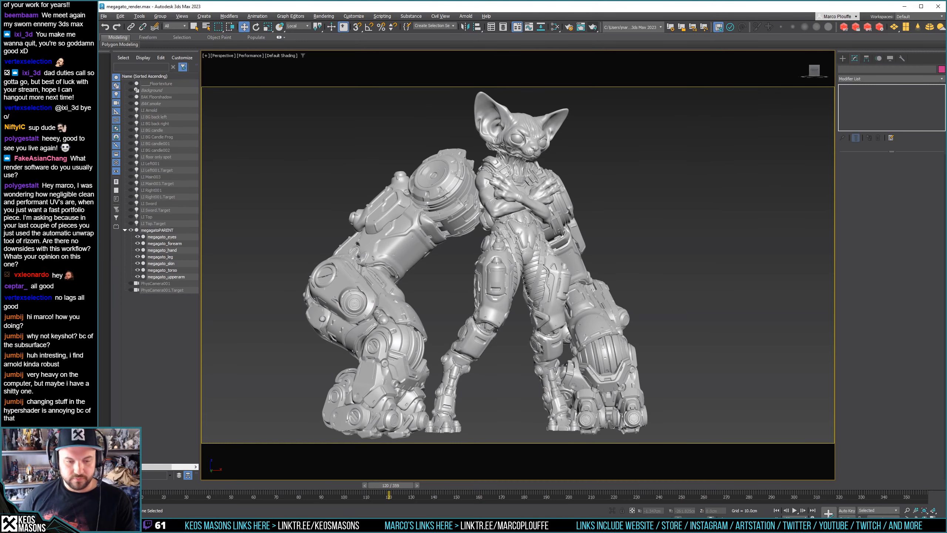
Switch back to Substance 3D Painter and close it, discarding the modified project's unsaved changes
key(alt+Tab)
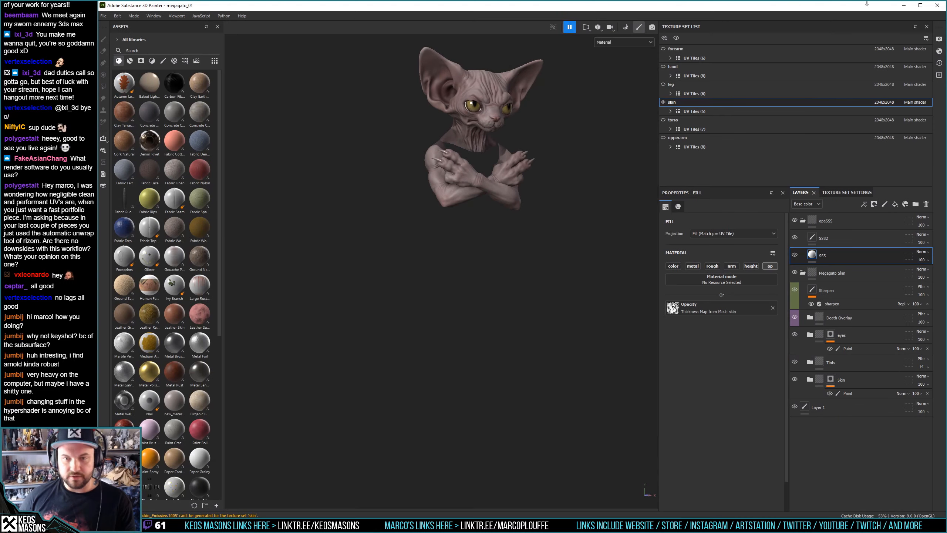
click(938, 6)
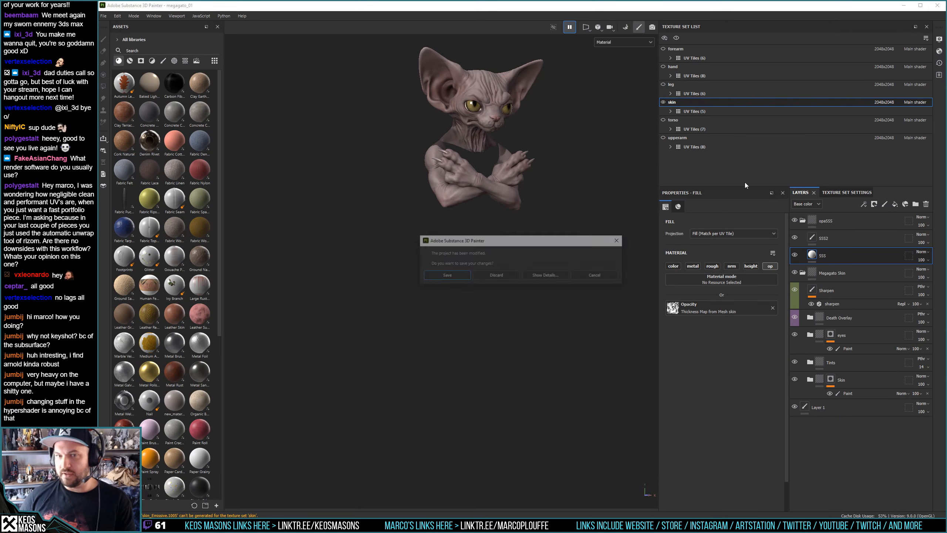
click(499, 273)
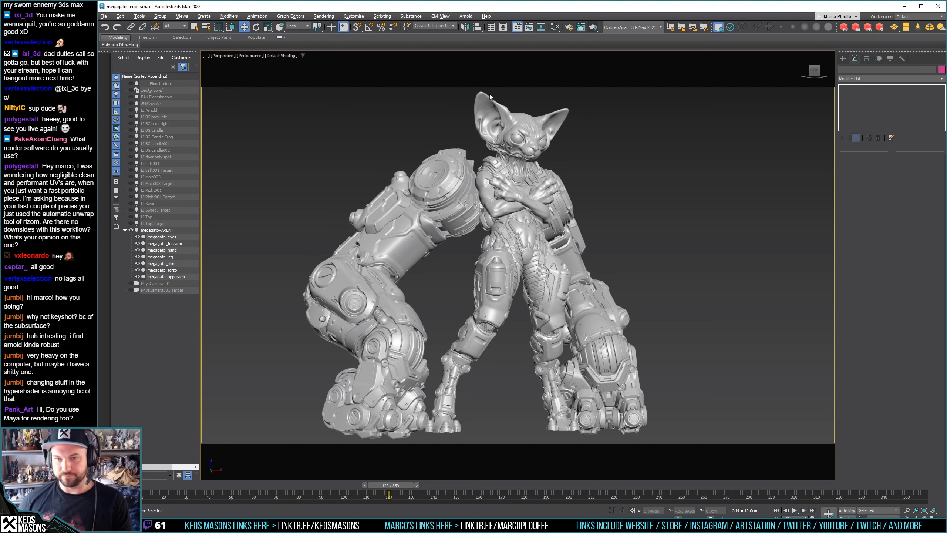
Move the timeline to frame 90 and frame the view on the megagato's head and crossed arms
drag(385, 489, 321, 488)
key(w)
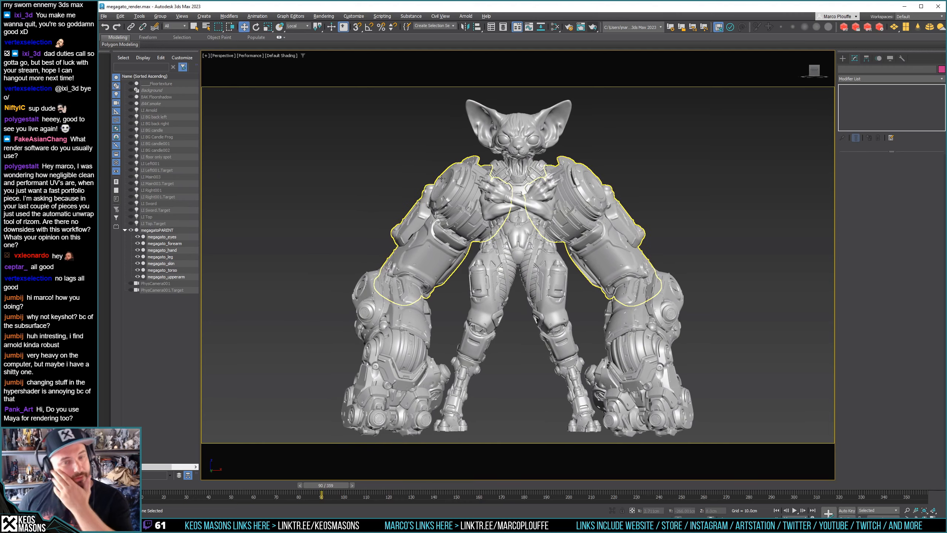
click(478, 139)
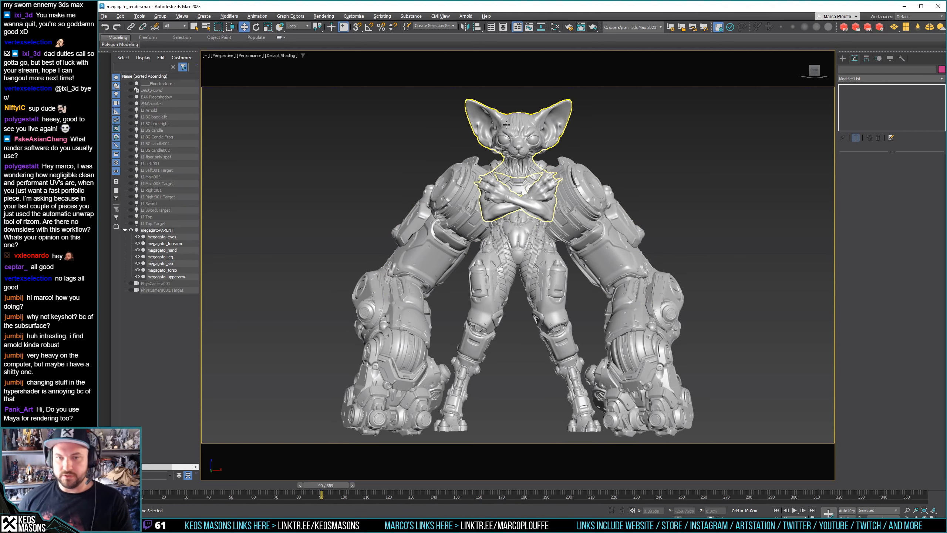
key(z)
scroll(476, 212, down, 4)
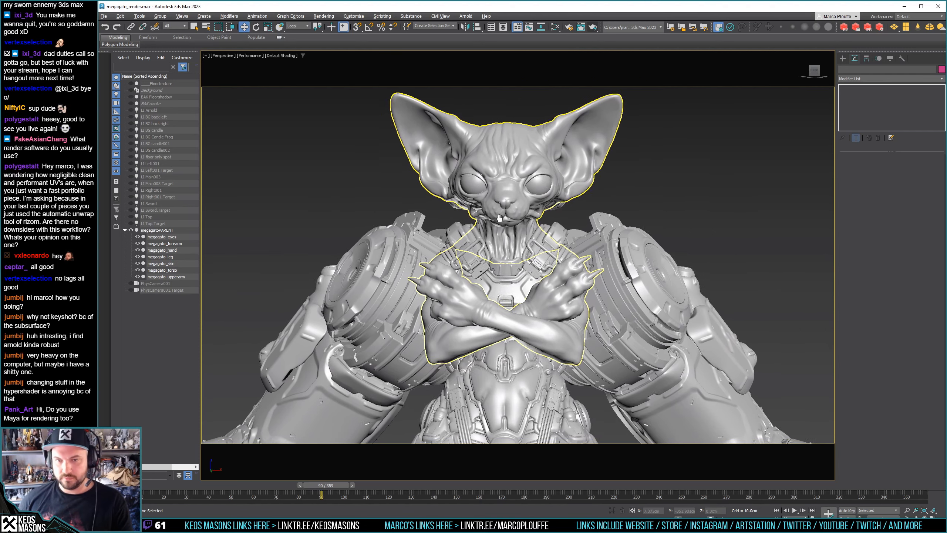
Hide the megagato upperarm, leg, hand and forearm meshes, leaving skin, eyes and torso visible
key(ctrl+d)
click(138, 277)
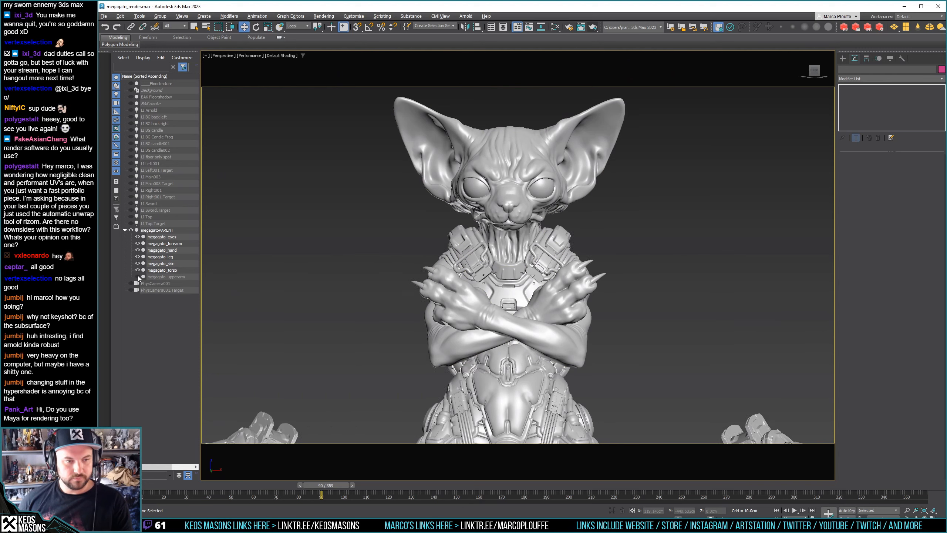
click(137, 263)
click(137, 263)
drag(137, 257, 138, 239)
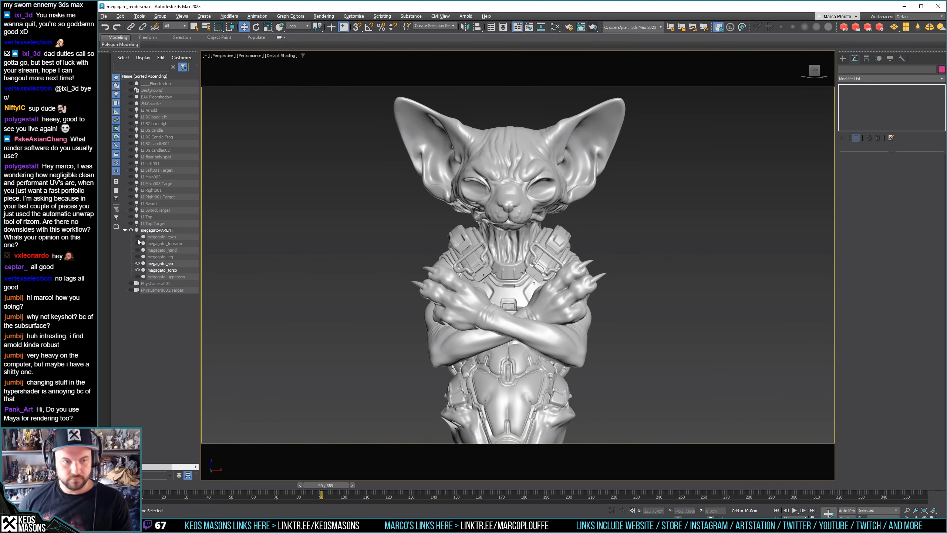
click(138, 237)
middle_drag(372, 269, 378, 274)
Rename the megagato_eyes object to megagato_skin_eyes and deselect it
click(170, 237)
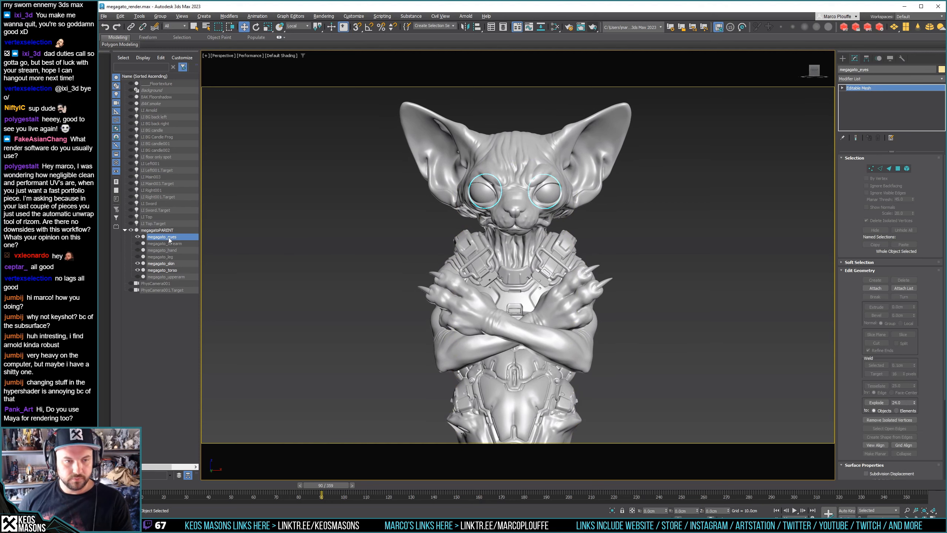
click(170, 238)
click(168, 237)
text(sk)
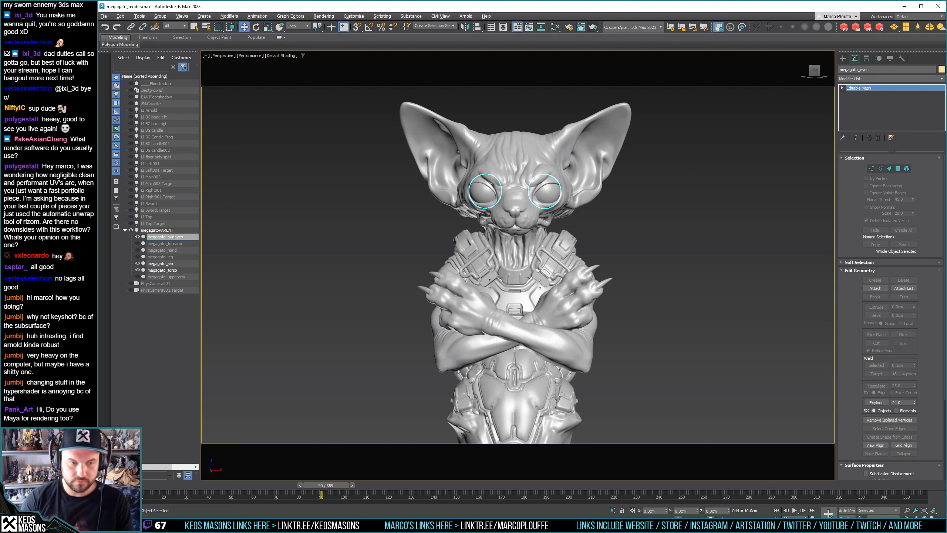
text(in_)
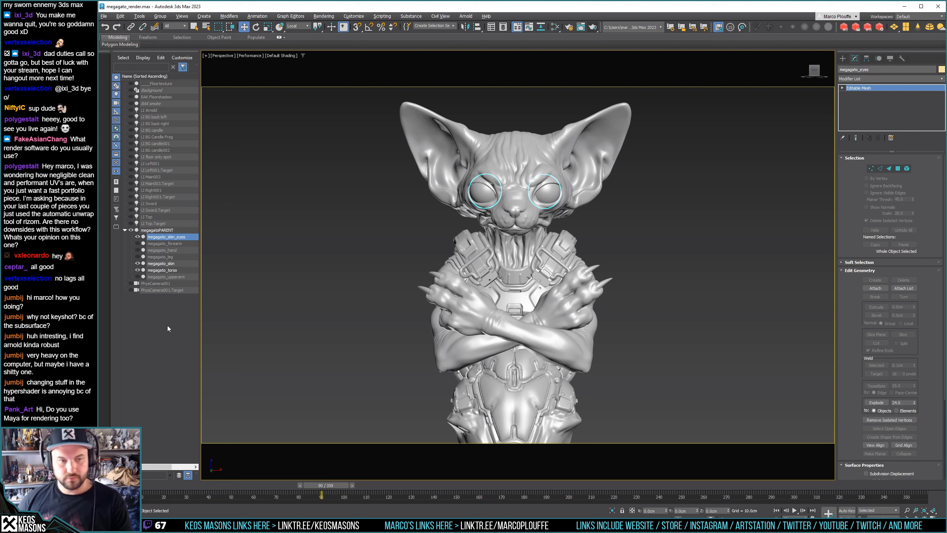
click(168, 328)
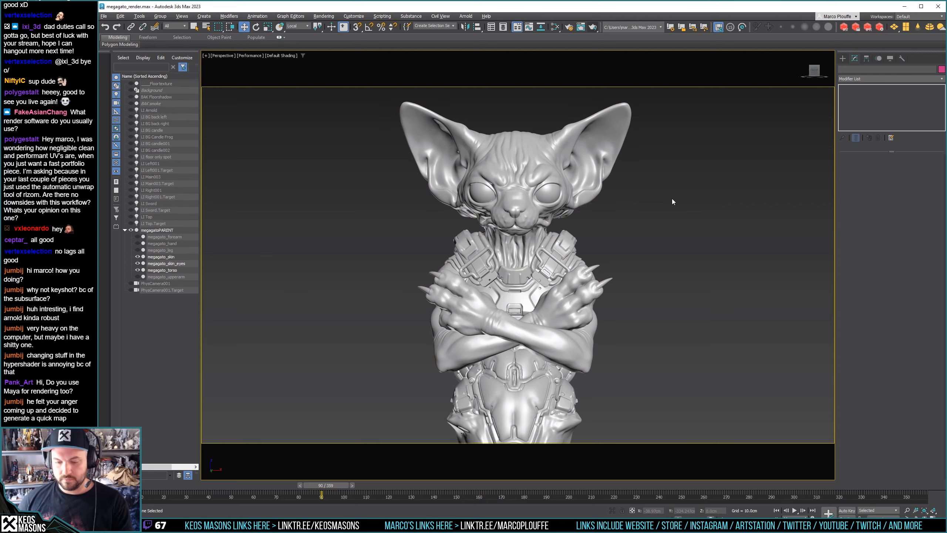
Open the Slate Material Editor and look for the material whose subsurface scale is driven by a bitmap and tweak node
key(m)
scroll(442, 239, down, 10)
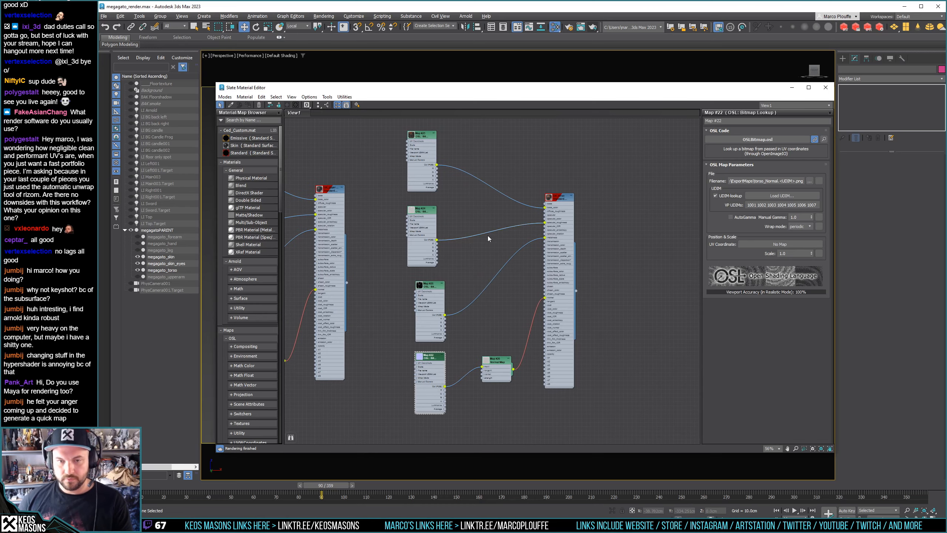
scroll(487, 246, up, 10)
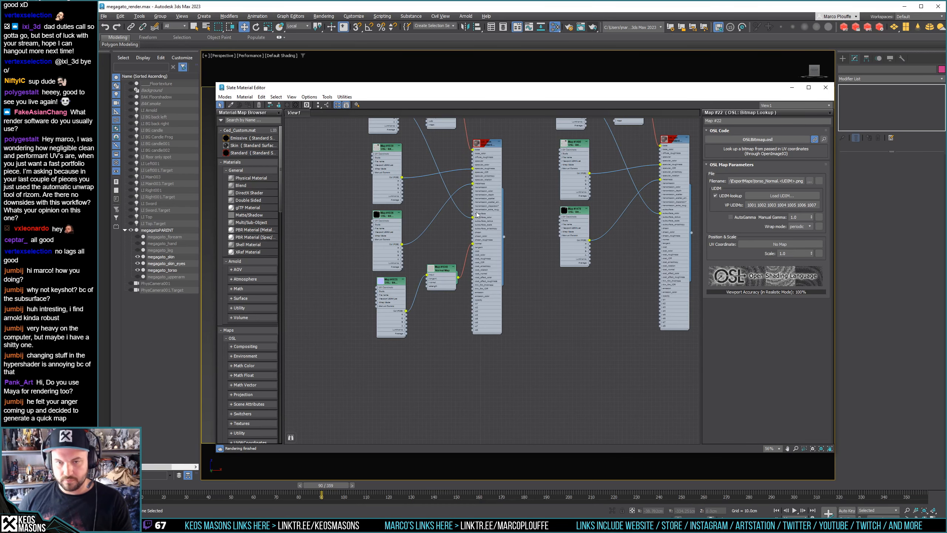
scroll(374, 275, down, 2)
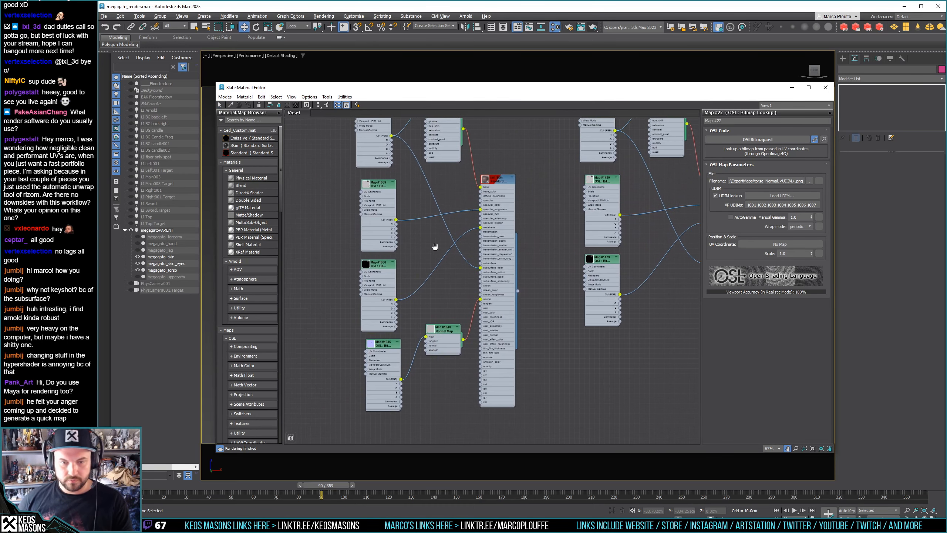
middle_drag(374, 274, 343, 254)
key(l)
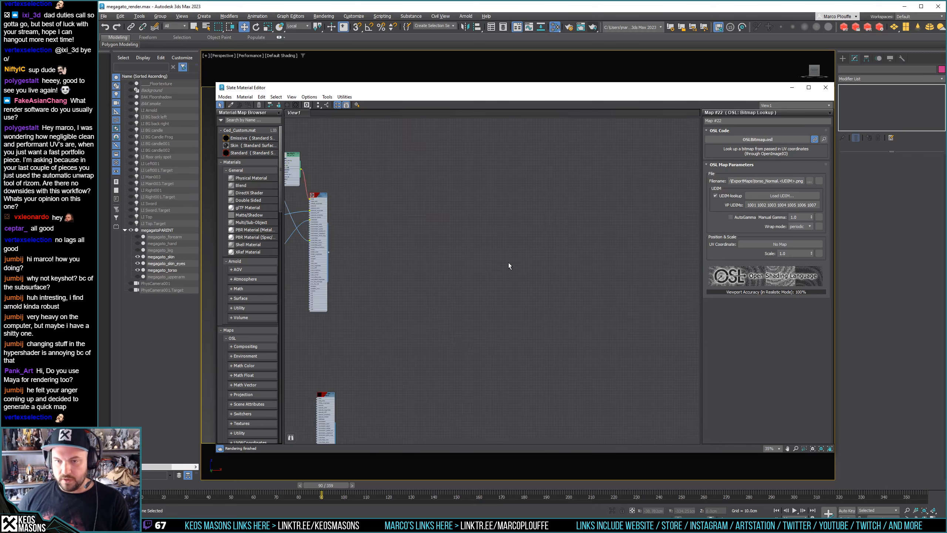
scroll(490, 271, up, 8)
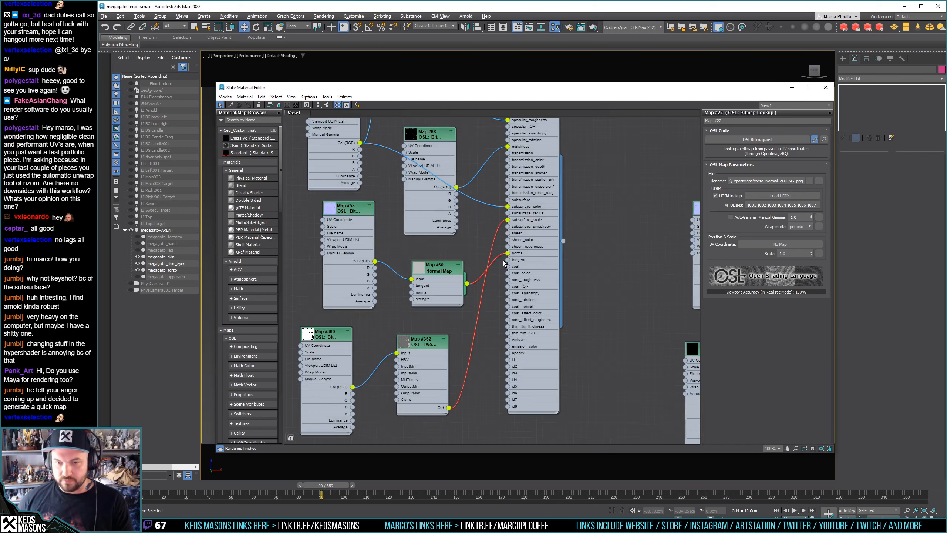
scroll(514, 239, down, 4)
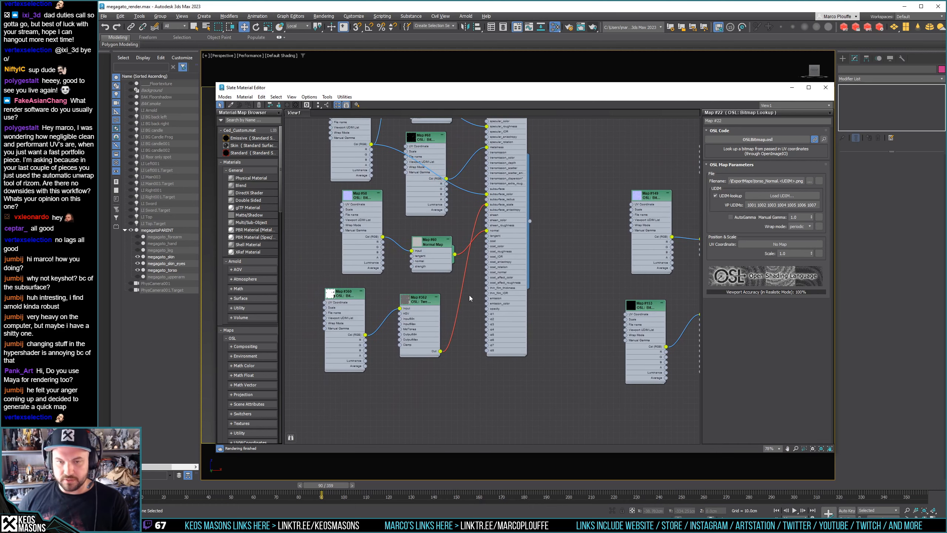
Compare the node networks of the neighbouring materials, including their normal, emission and subsurface inputs
middle_drag(515, 307, 484, 313)
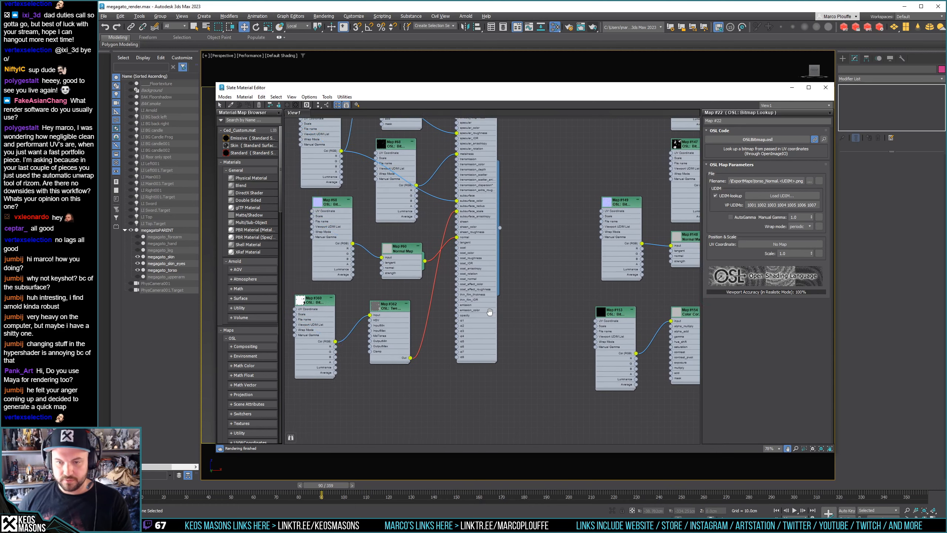
middle_drag(564, 316, 361, 316)
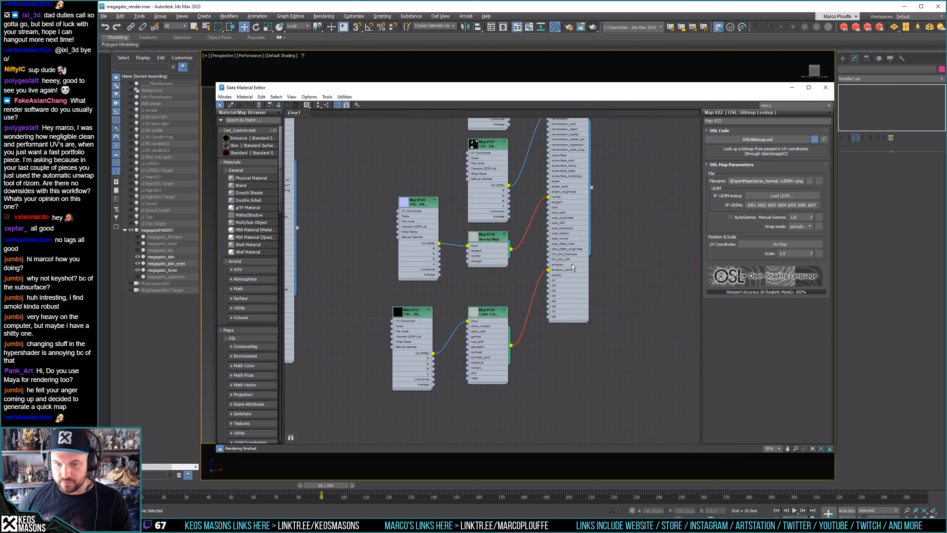
middle_drag(422, 308, 485, 343)
middle_drag(600, 284, 559, 332)
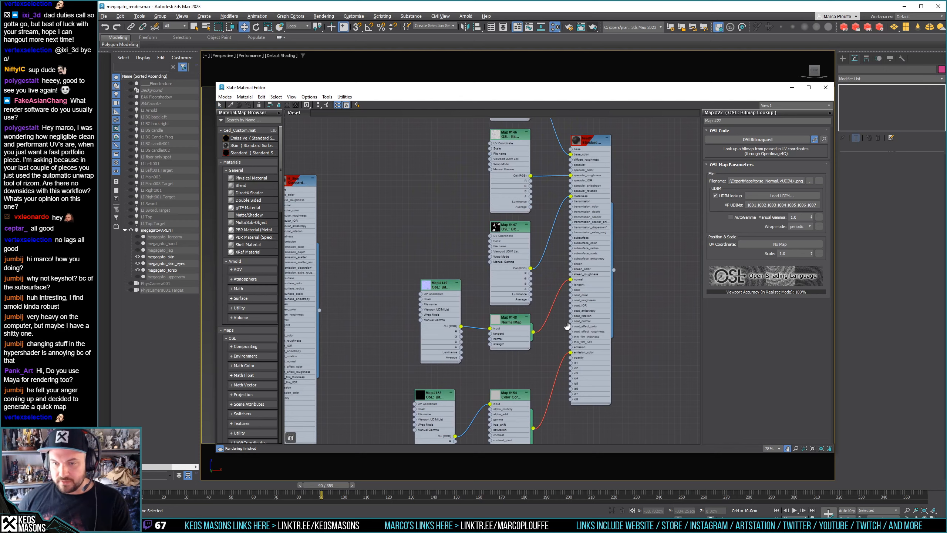
middle_drag(511, 404, 525, 343)
middle_drag(423, 328, 581, 312)
scroll(553, 313, down, 3)
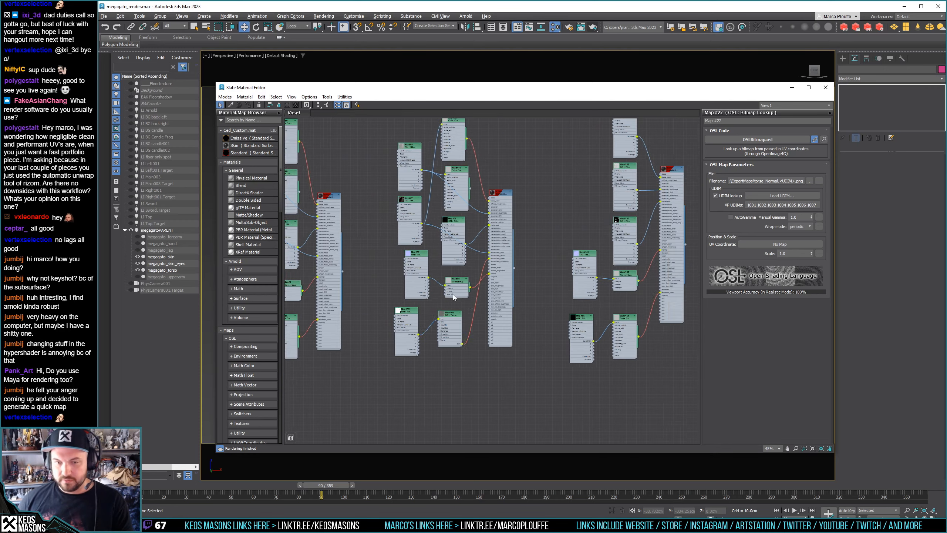
middle_drag(429, 262, 546, 263)
middle_drag(424, 217, 480, 256)
scroll(478, 235, up, 2)
scroll(480, 221, up, 2)
middle_drag(516, 340, 494, 259)
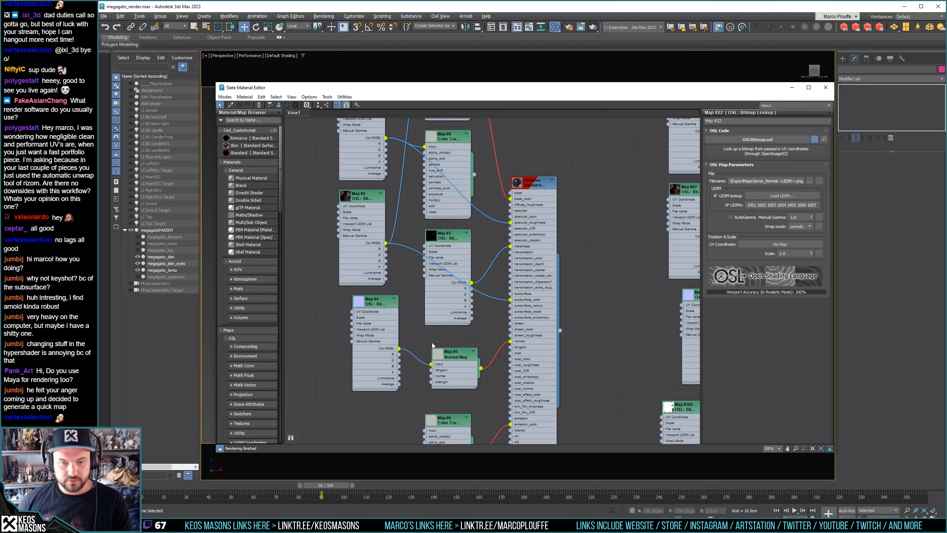
middle_drag(443, 354, 417, 275)
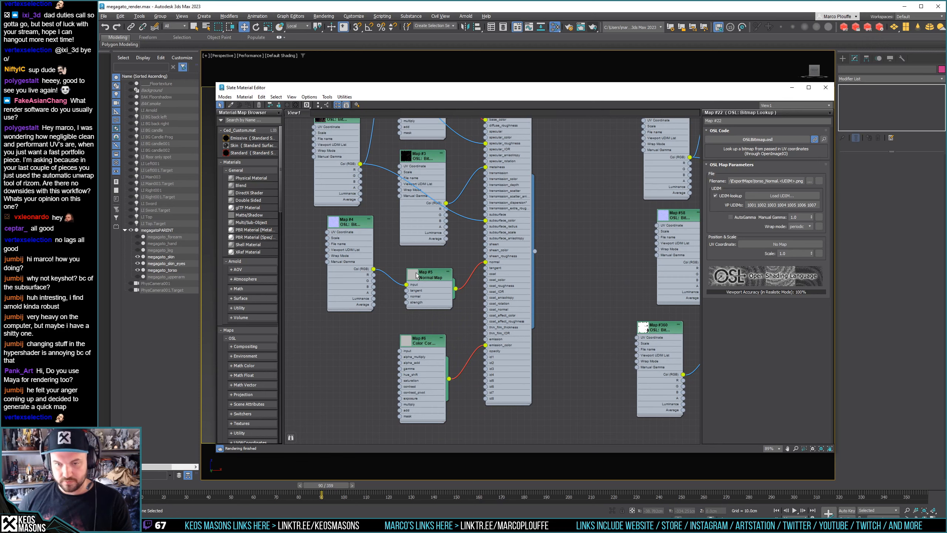
scroll(491, 283, down, 2)
middle_drag(668, 305, 427, 298)
scroll(433, 297, up, 2)
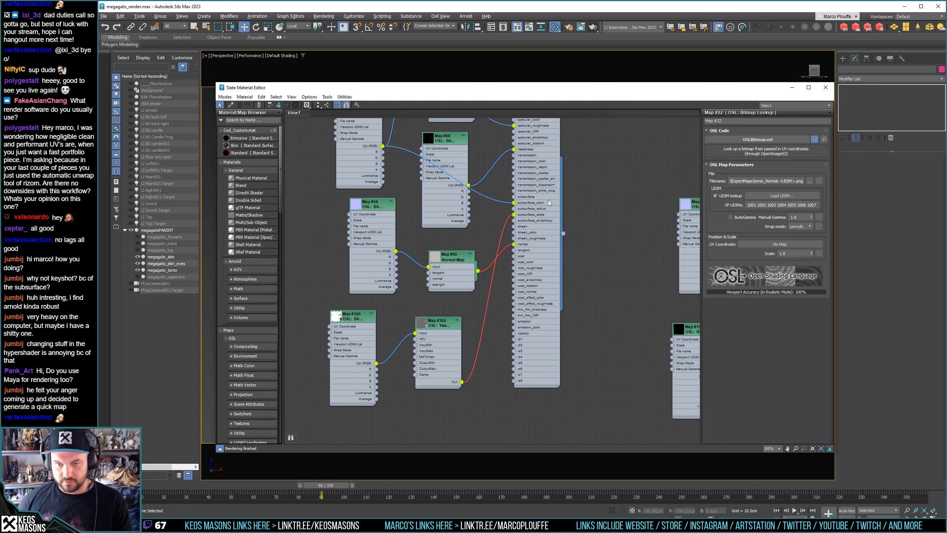
Open the H_Skin material's parameters and examine its subsurface color, scale and radius settings
double_click(527, 217)
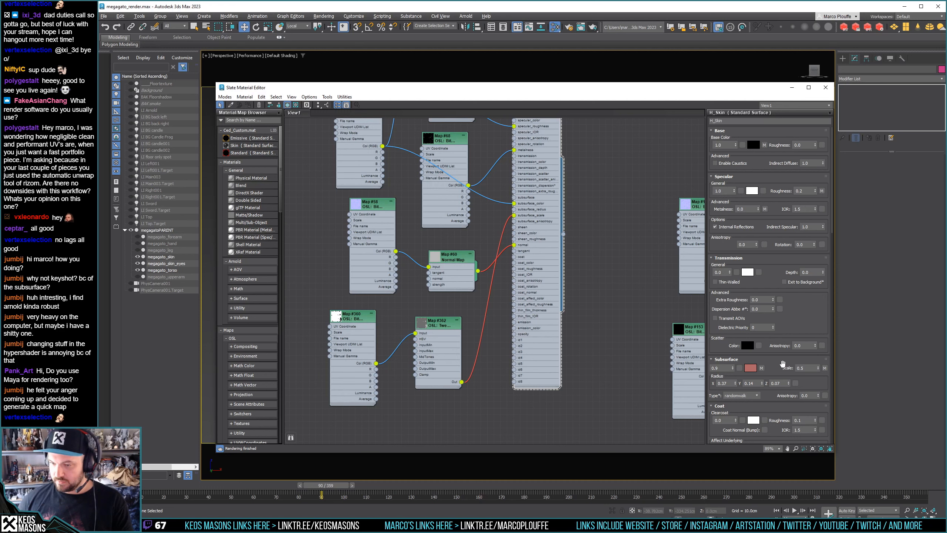
scroll(780, 364, down, 2)
scroll(779, 363, up, 2)
scroll(780, 363, down, 6)
scroll(779, 364, up, 6)
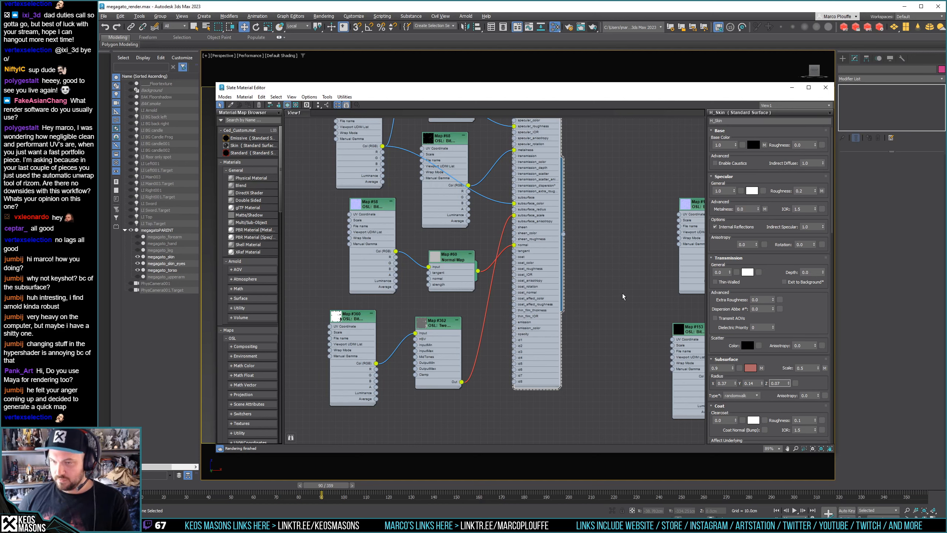
key(Print)
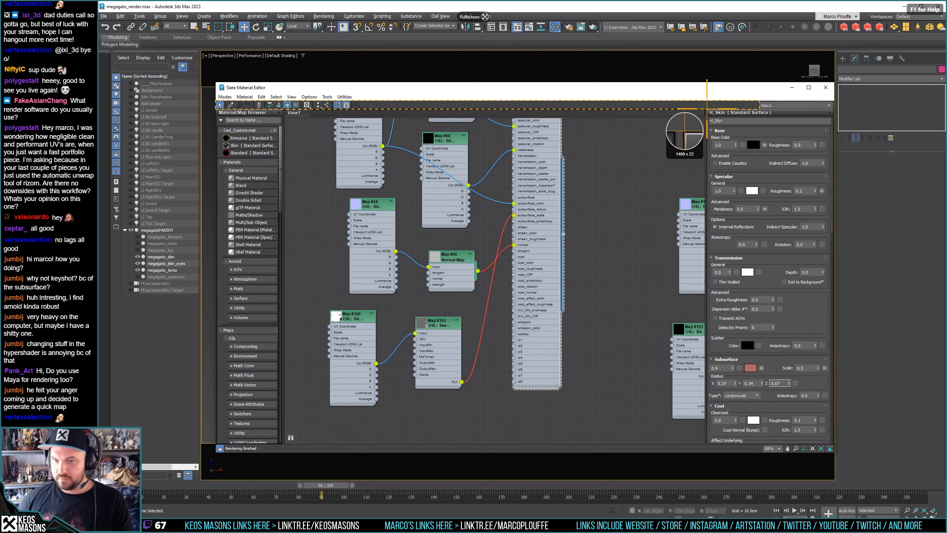
key(Escape)
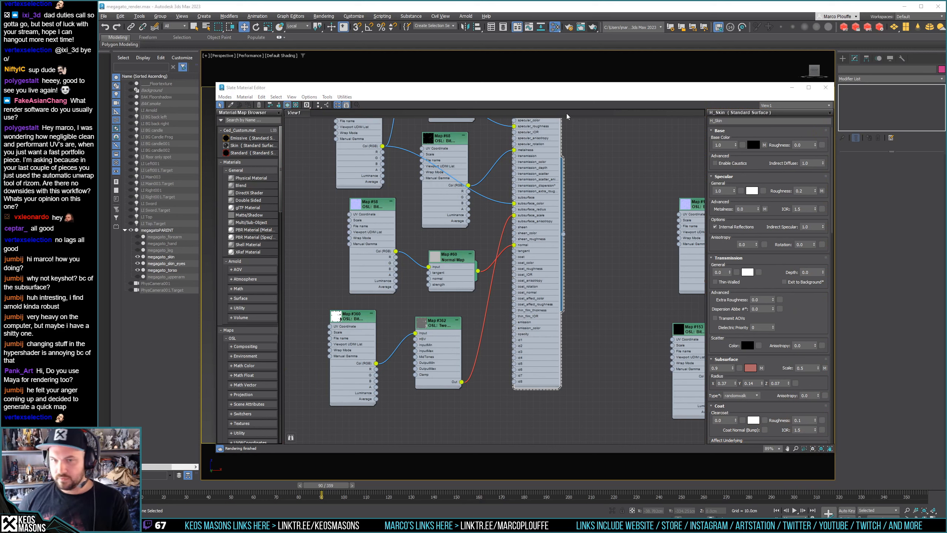
Try to copy the bitmap and tweak nodes, Map #360 and Map #362, that feed H_Skin's subsurface scale
scroll(519, 263, down, 5)
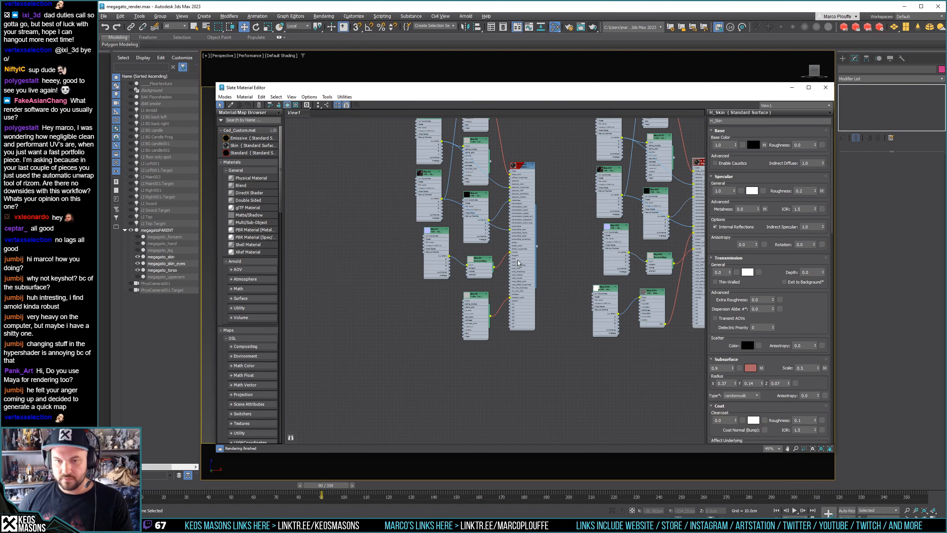
scroll(556, 257, up, 4)
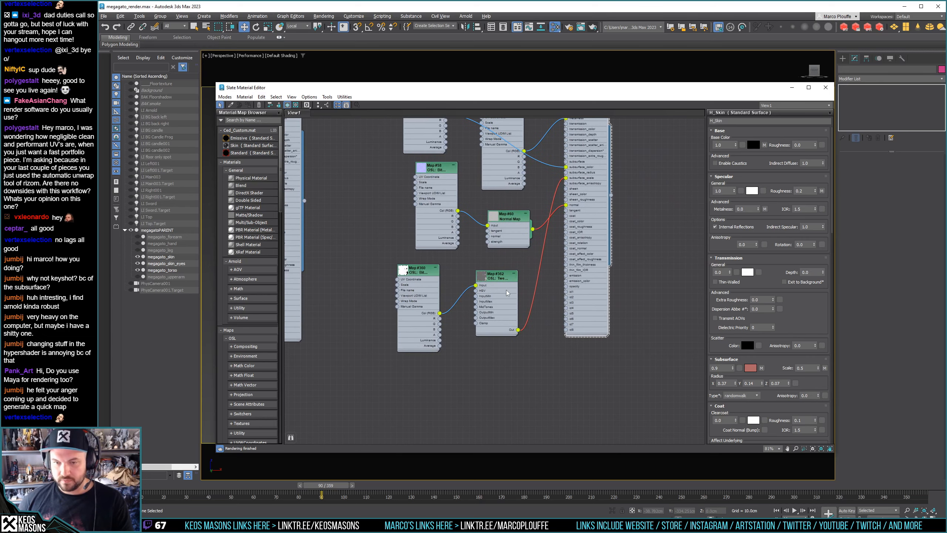
drag(340, 390, 520, 266)
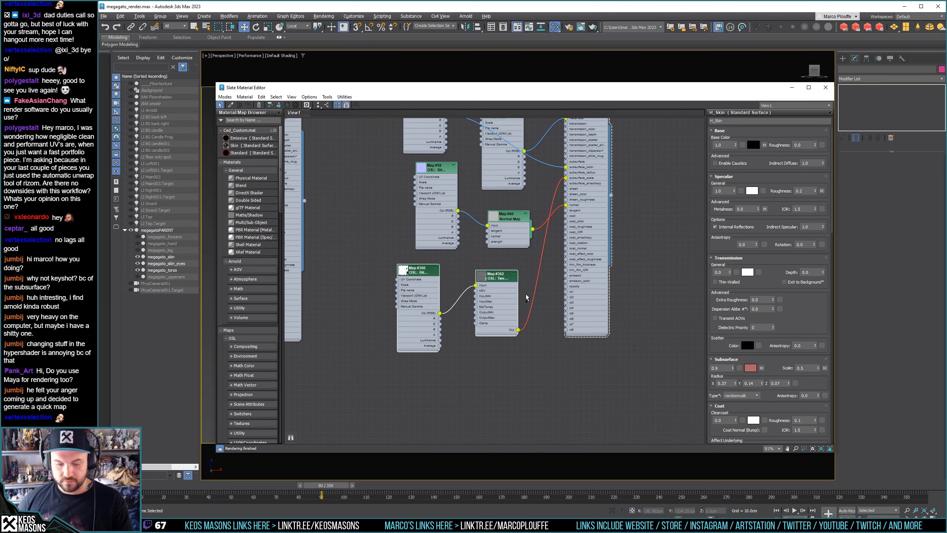
key(ctrl+c)
scroll(440, 349, down, 15)
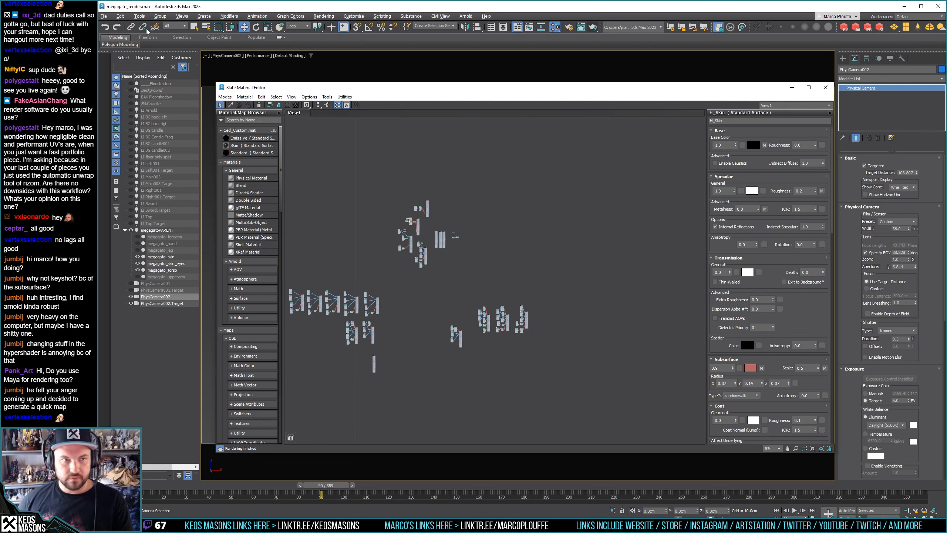
Undo the creation of the physical camera and return to the H_Skin nodes in the material graph
click(120, 16)
click(157, 28)
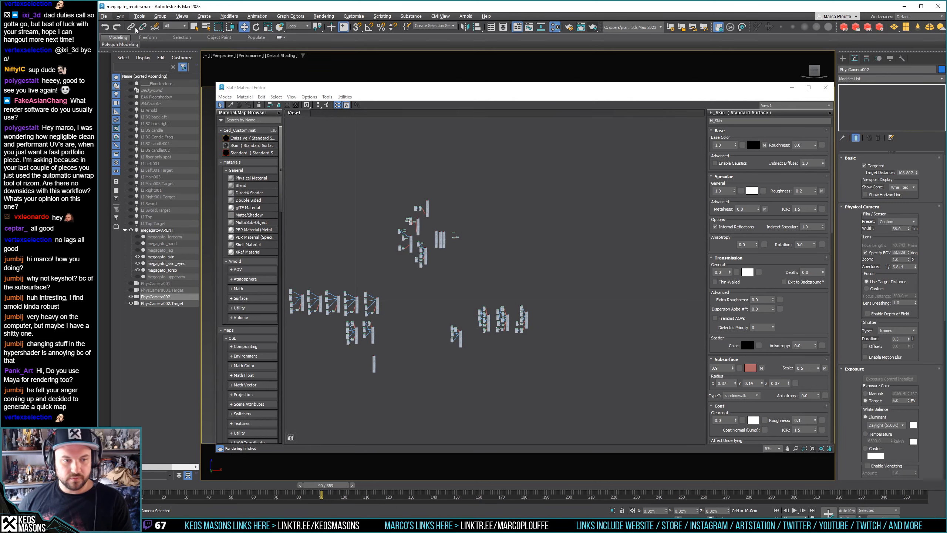
scroll(492, 347, up, 13)
middle_drag(546, 320, 554, 398)
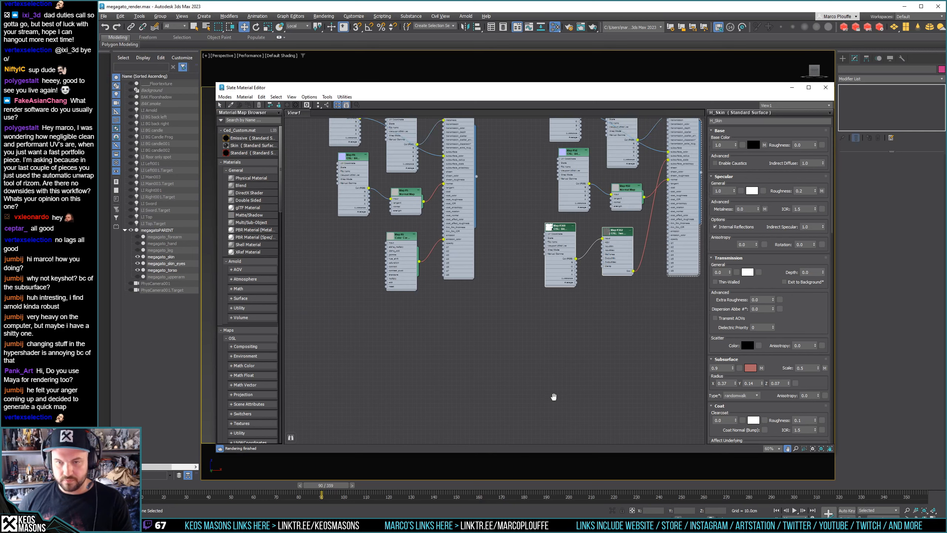
Duplicate the bitmap and tweak nodes that feed H_Skin's subsurface scale into an empty area of the graph
middle_drag(586, 310, 518, 343)
scroll(517, 343, up, 3)
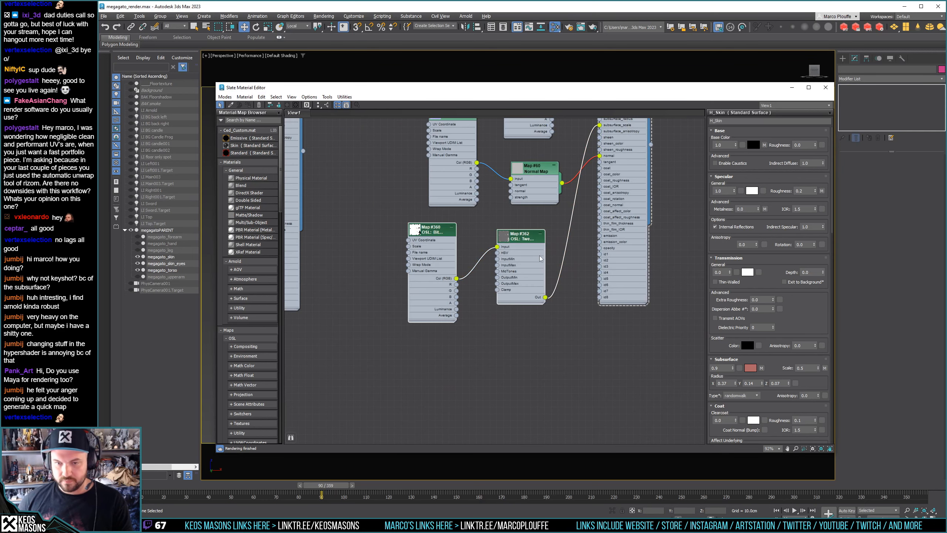
right_click(524, 254)
click(484, 364)
drag(367, 369, 531, 271)
scroll(442, 363, down, 9)
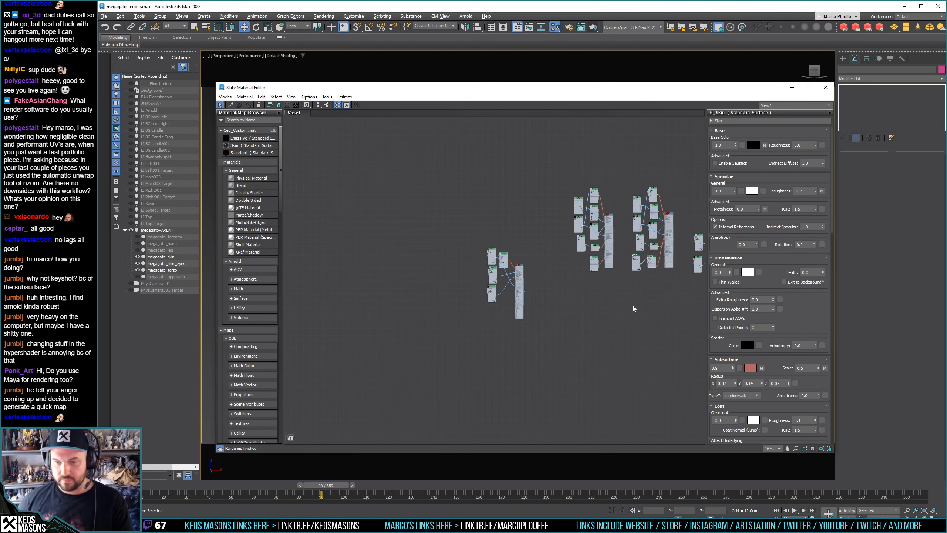
shift+drag(562, 320, 357, 361)
Move the copied bitmap and tweak nodes beneath the normal map nodes of the cat_Skin material
middle_drag(376, 362, 589, 367)
scroll(589, 367, down, 6)
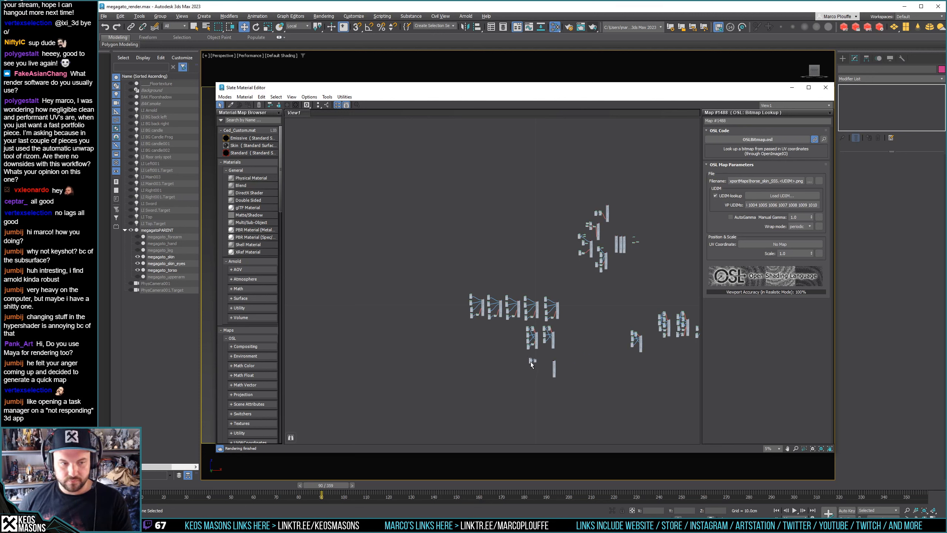
drag(527, 360, 542, 360)
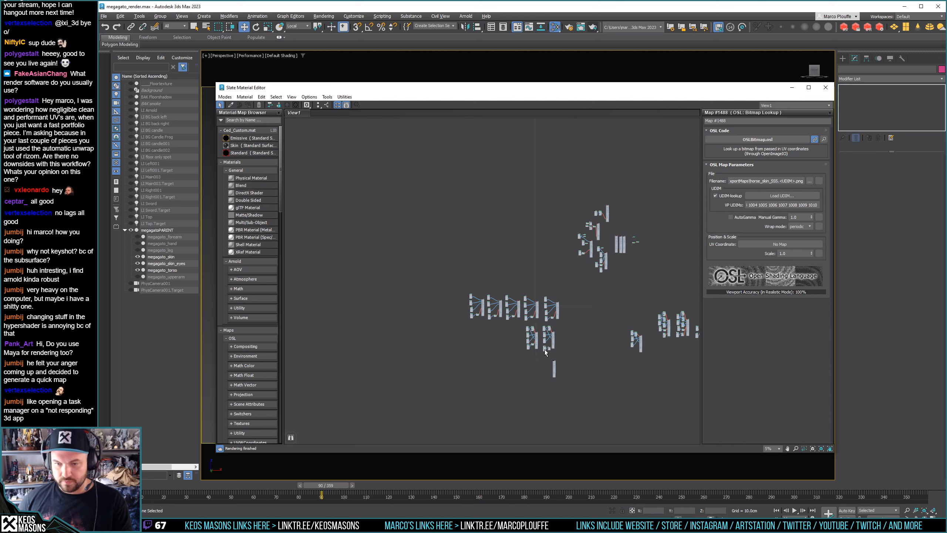
scroll(544, 347, up, 10)
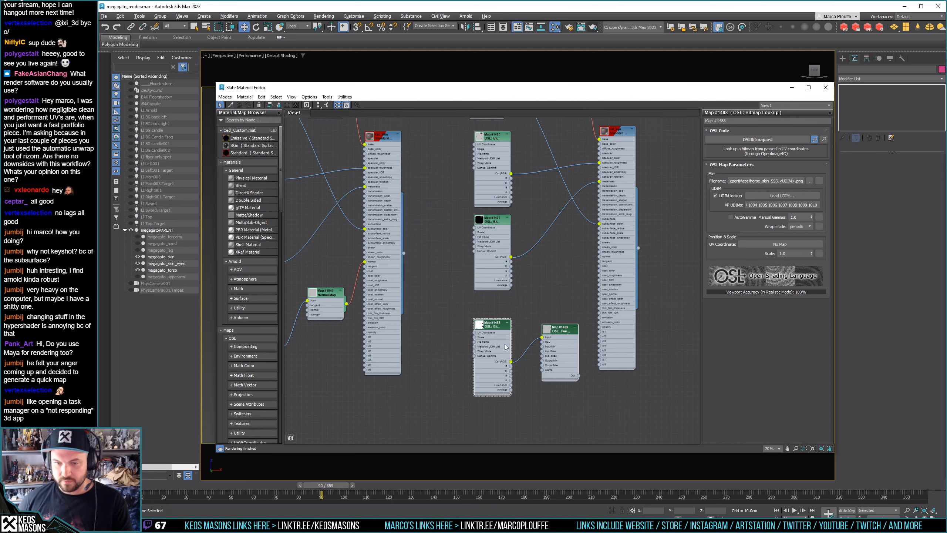
middle_drag(479, 350, 604, 270)
drag(616, 262, 345, 325)
scroll(465, 336, up, 3)
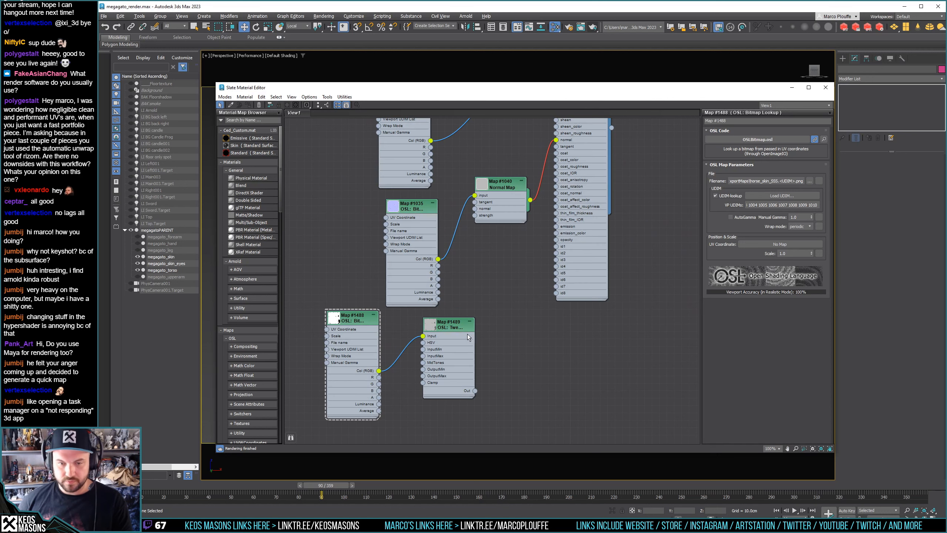
drag(462, 332, 461, 355)
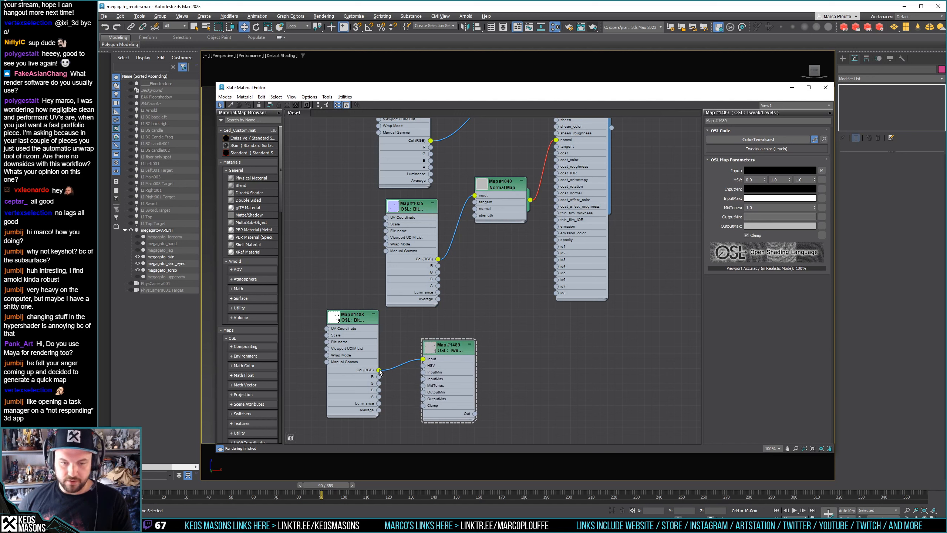
drag(380, 370, 515, 272)
middle_click(512, 256)
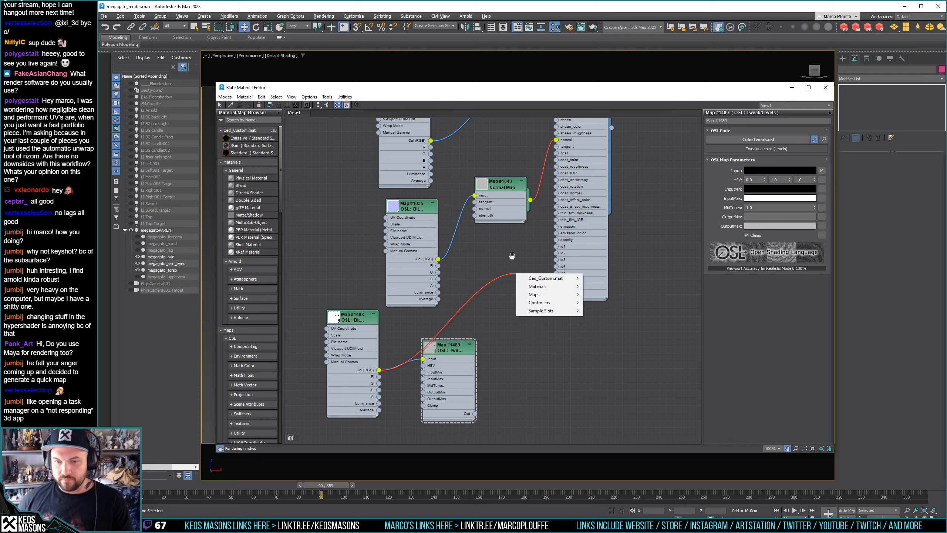
click(512, 255)
Connect the copied bitmap's Col (RGB) output to cat_Skin's subsurface_scale input
middle_drag(517, 250, 505, 318)
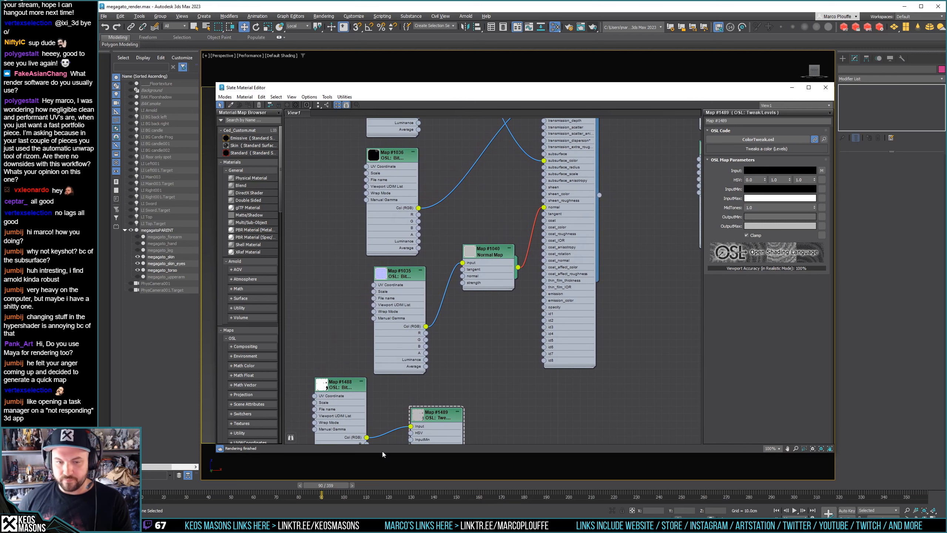
drag(367, 437, 544, 177)
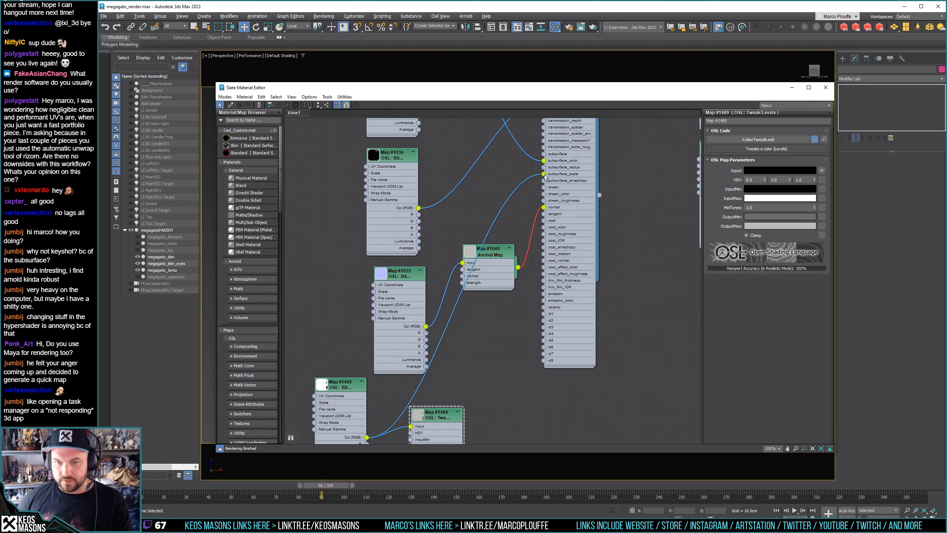
middle_drag(412, 416, 451, 364)
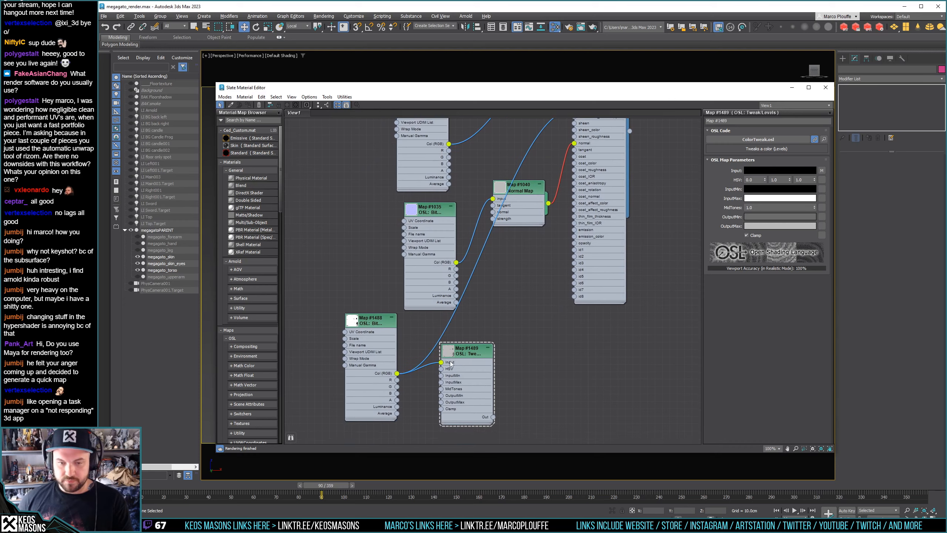
Browse for the copied bitmap's UDIM files in megato's ExportMaps folder and delete the skin_Height images 1001 to 1005 there
click(391, 337)
click(772, 196)
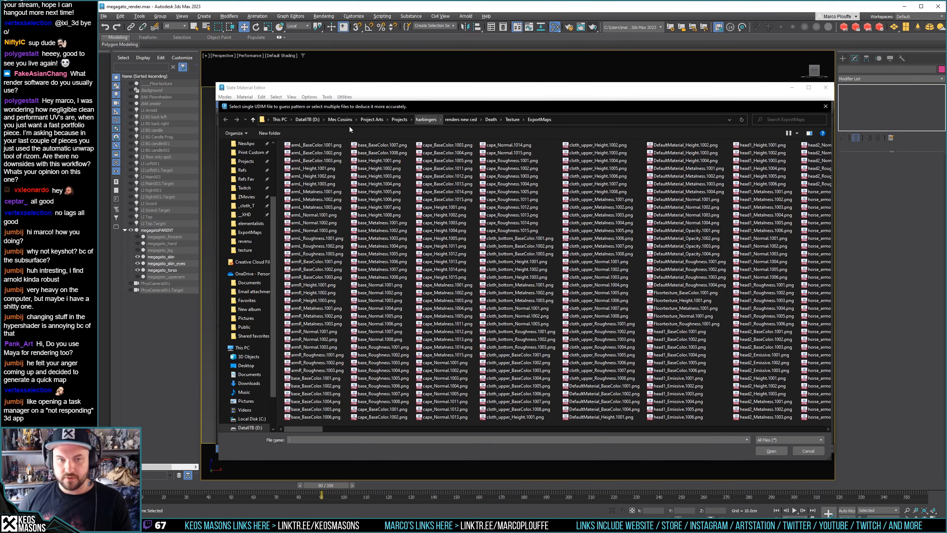
click(250, 232)
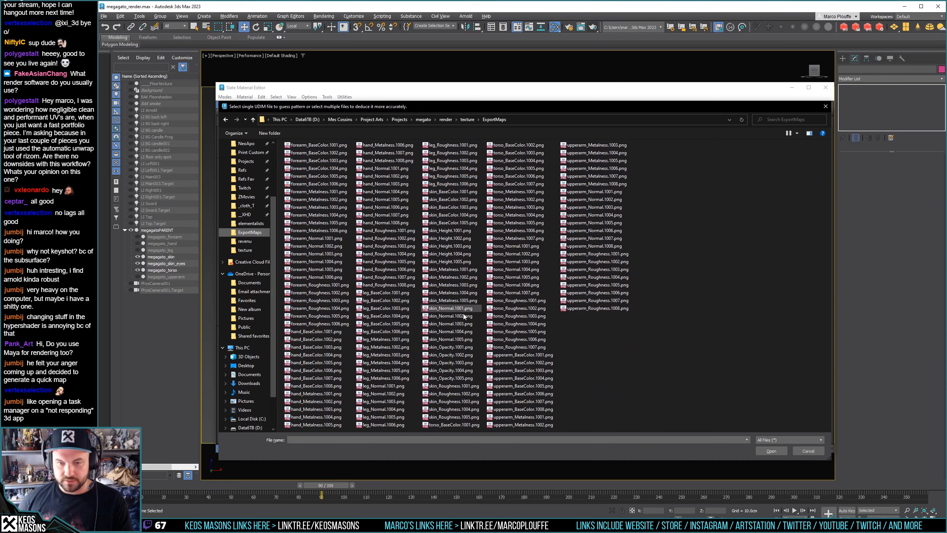
click(454, 231)
shift+click(451, 262)
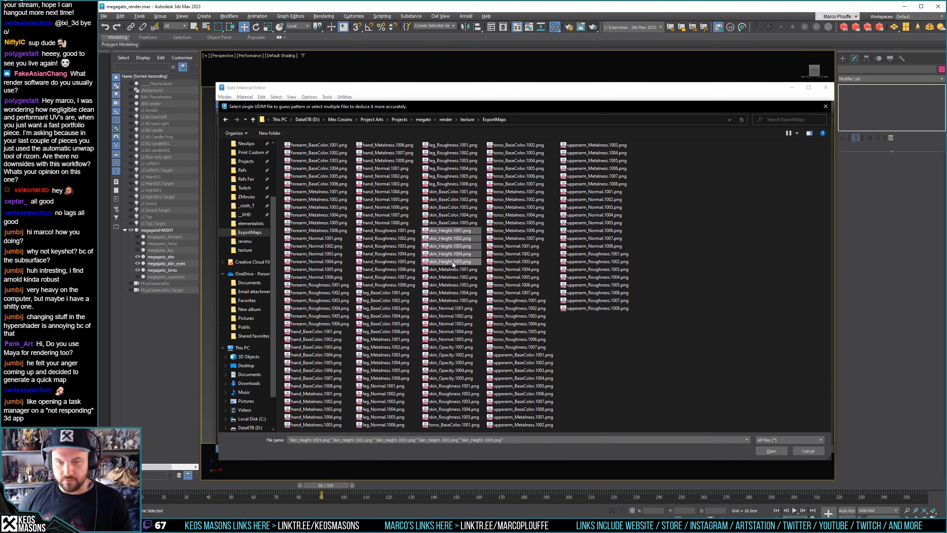
key(Delete)
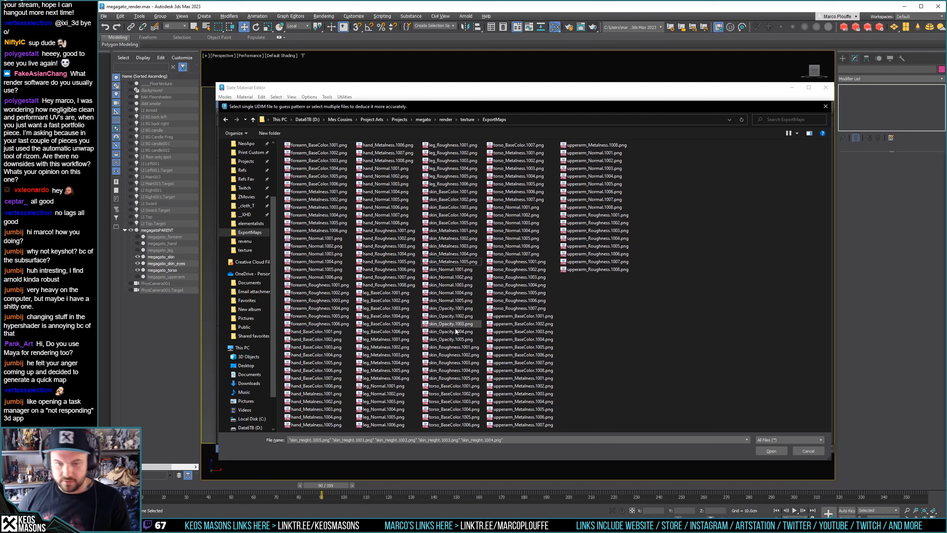
Load the skin_Opacity UDIM set from skin_Opacity.1001.png into the copied bitmap and open the copied tweak node's parameters
click(451, 309)
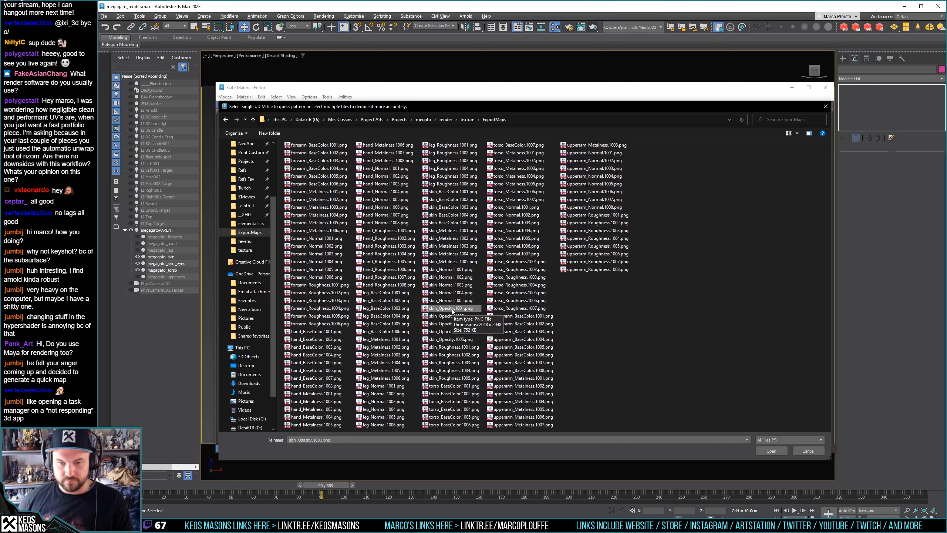
double_click(452, 309)
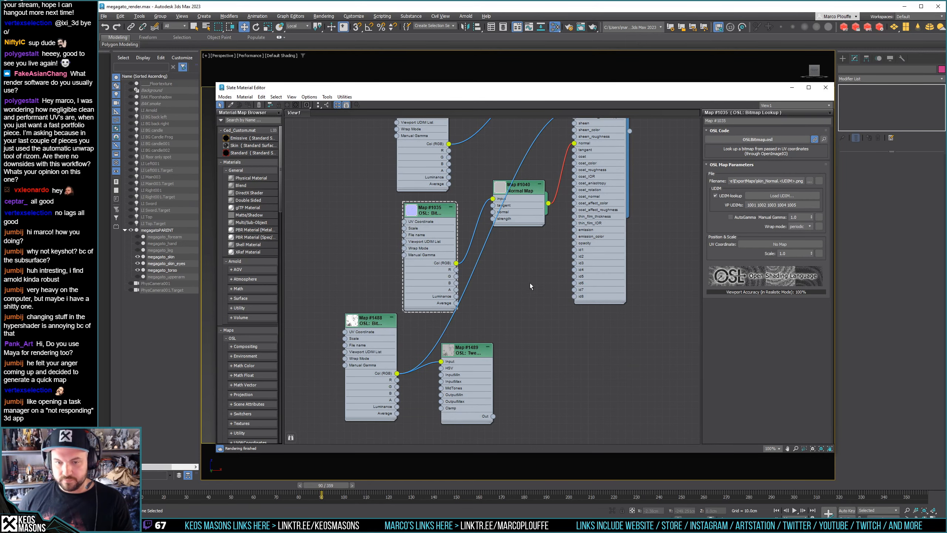
middle_drag(530, 283, 511, 305)
double_click(447, 373)
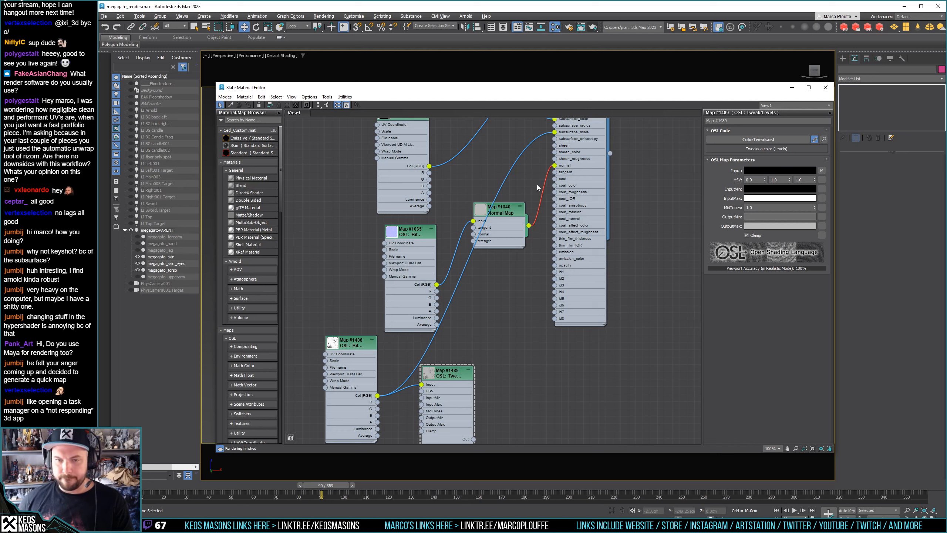
Render the perspective view, inspect the cat's skin, and return to the material graph
click(573, 9)
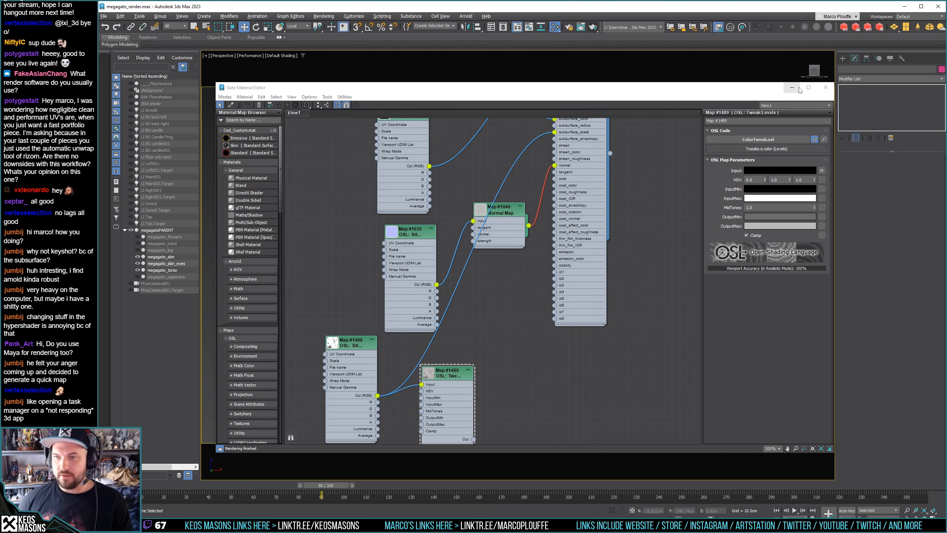
drag(756, 92, 757, 339)
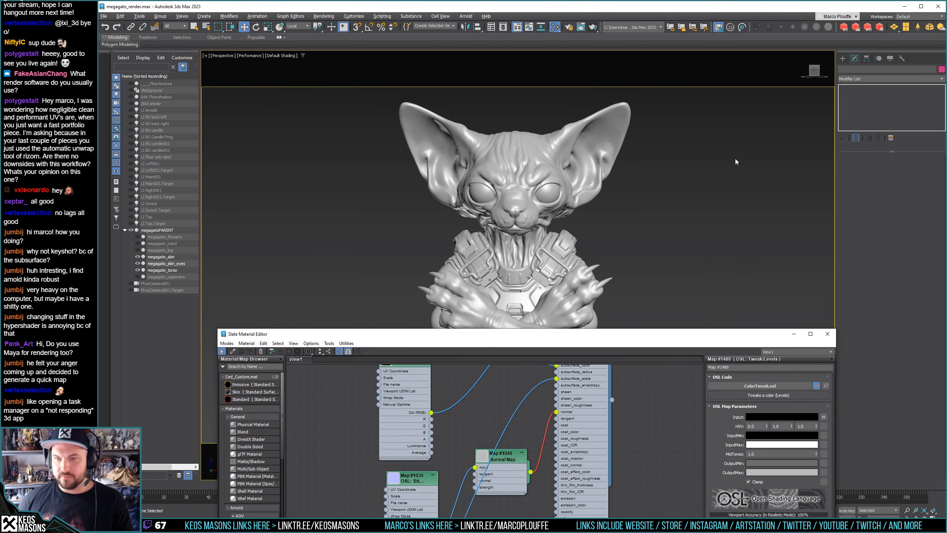
click(594, 28)
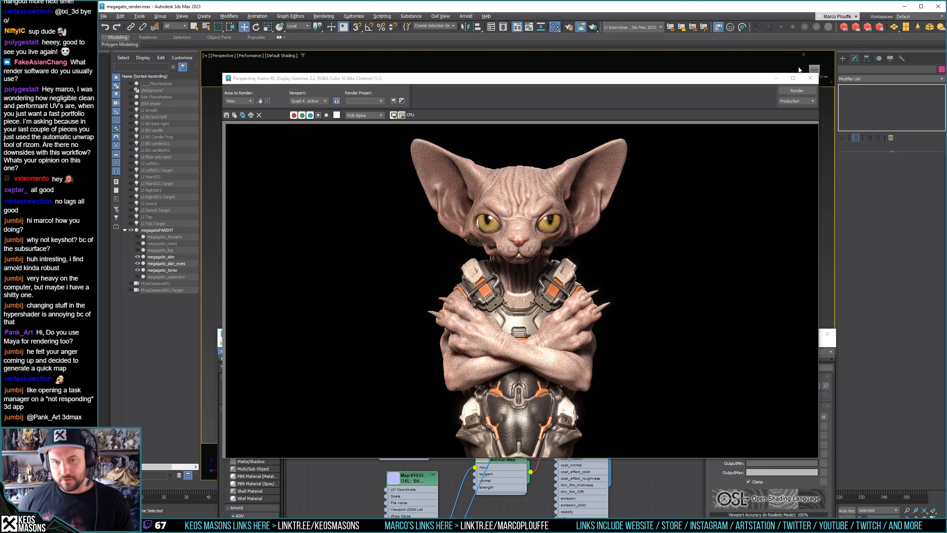
click(810, 78)
drag(557, 337, 547, 85)
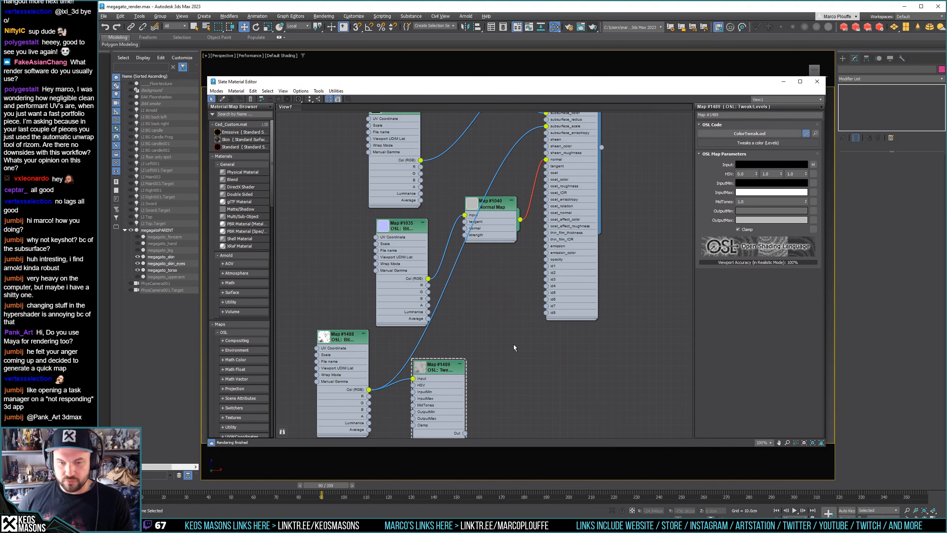
Move the tweak node further from its bitmap and set cat_Skin's subsurface color to a brighter salmon red
middle_drag(515, 346, 495, 321)
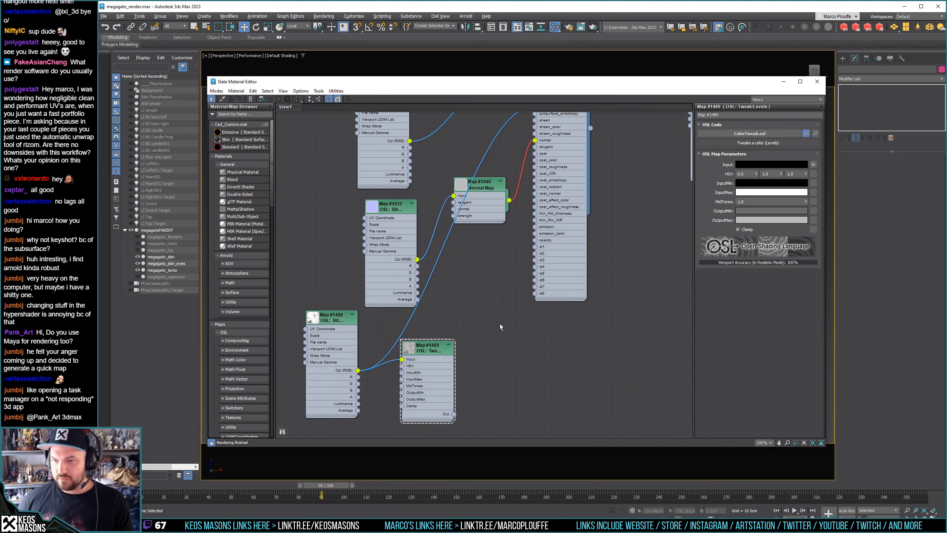
drag(439, 363, 535, 386)
middle_drag(483, 255, 466, 347)
click(573, 230)
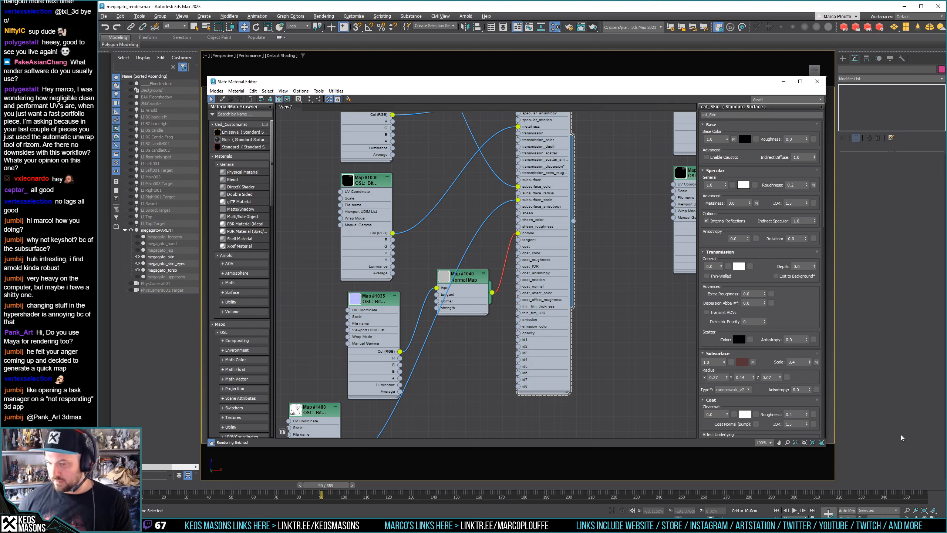
click(743, 362)
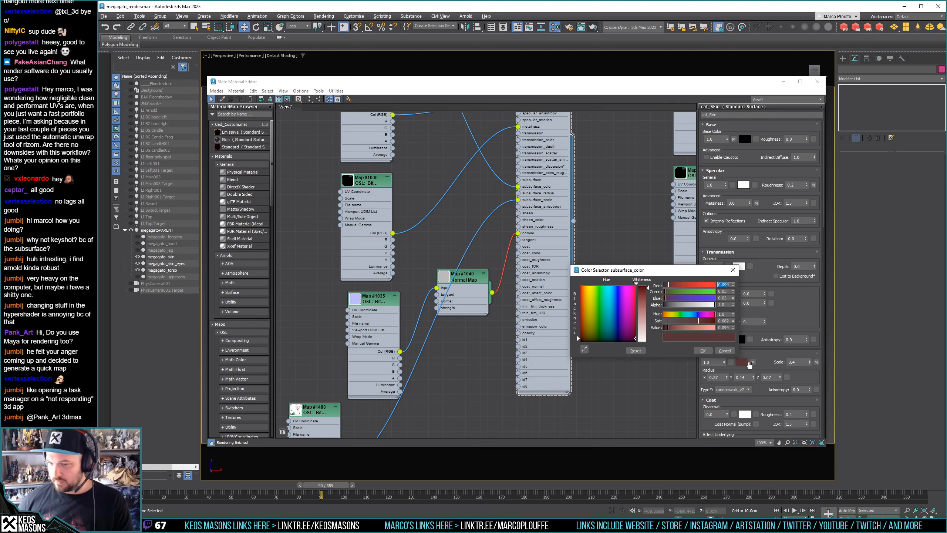
drag(642, 308, 634, 318)
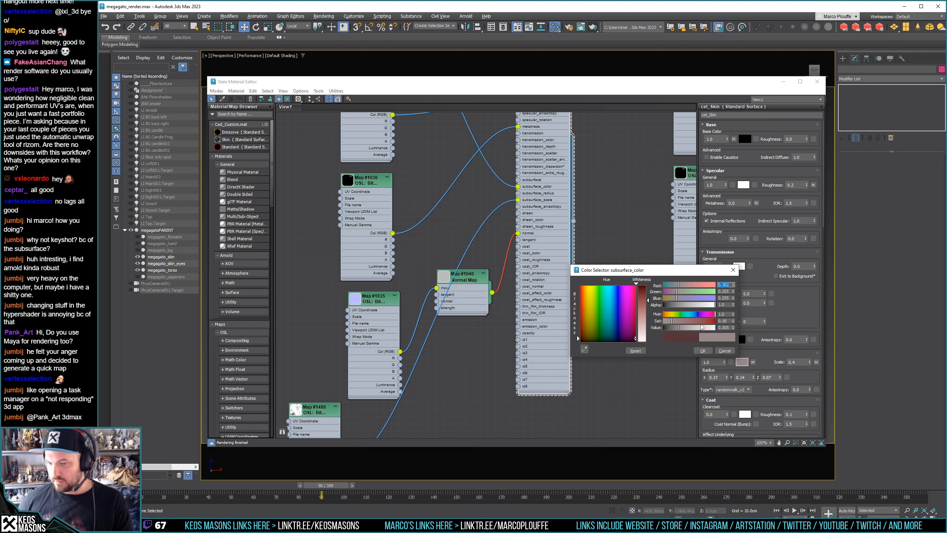
drag(671, 321, 692, 330)
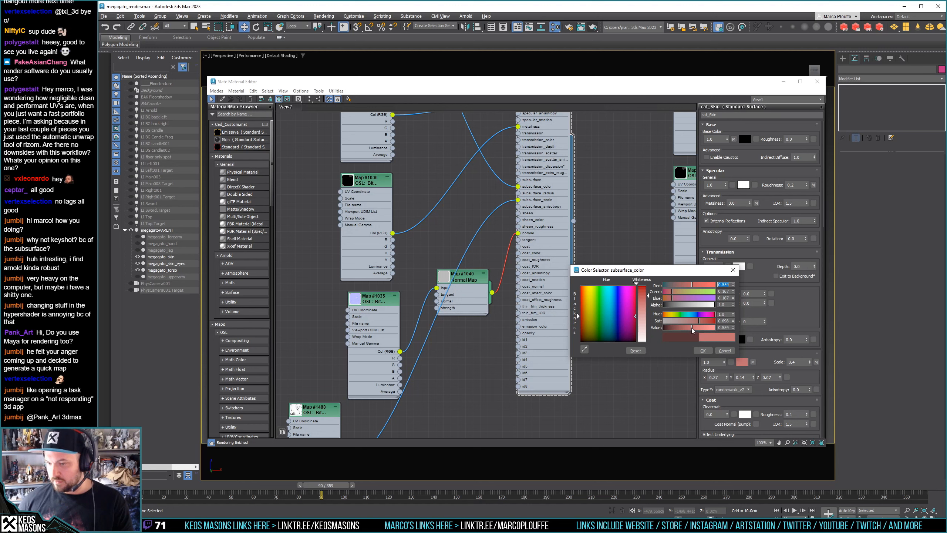
click(703, 350)
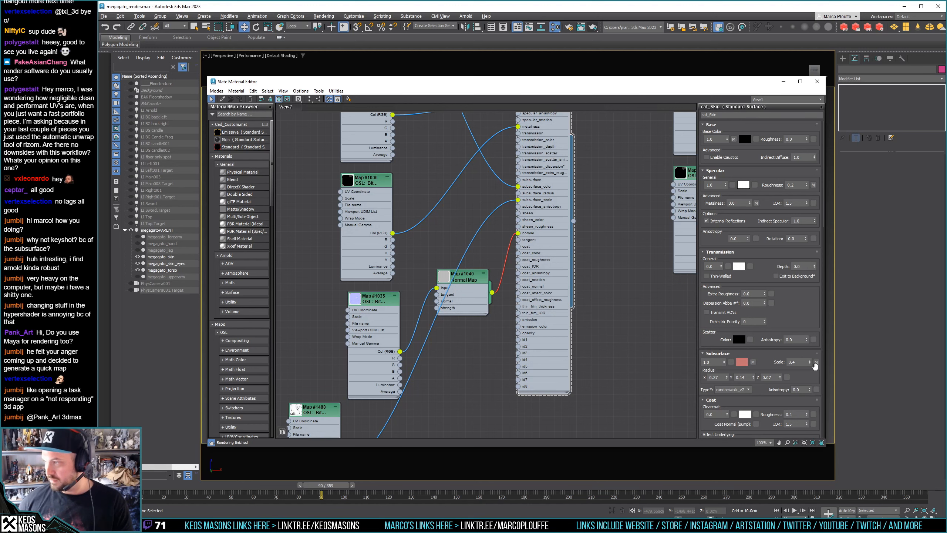
Set cat_Skin's subsurface scale to 0.5
double_click(797, 362)
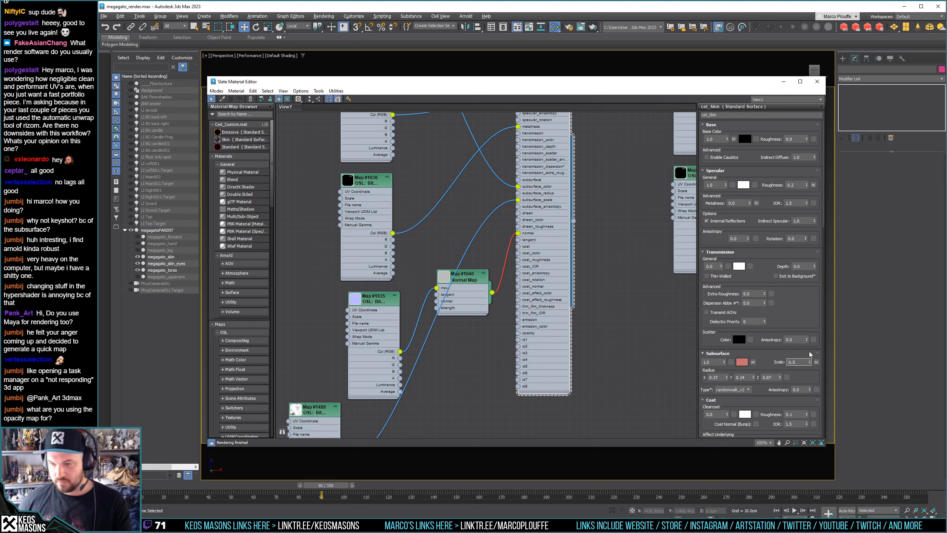
text(0.5)
key(Return)
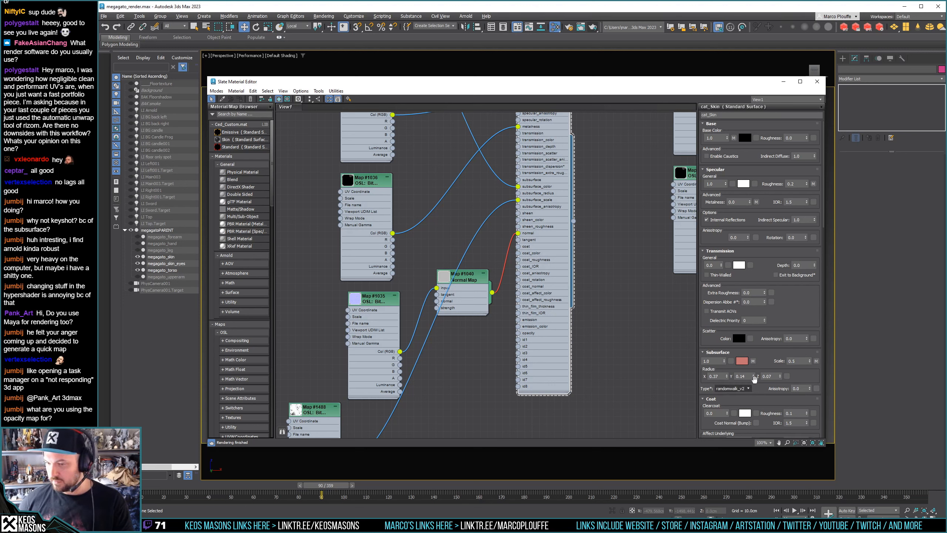
drag(792, 311, 786, 214)
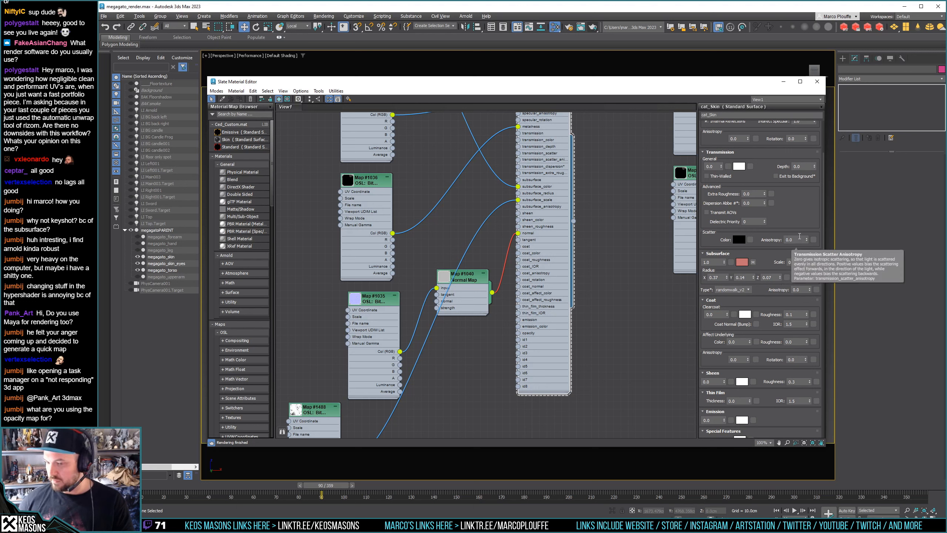
mouse_move(803, 208)
mouse_down()
mouse_move(803, 169)
mouse_move(796, 218)
mouse_up()
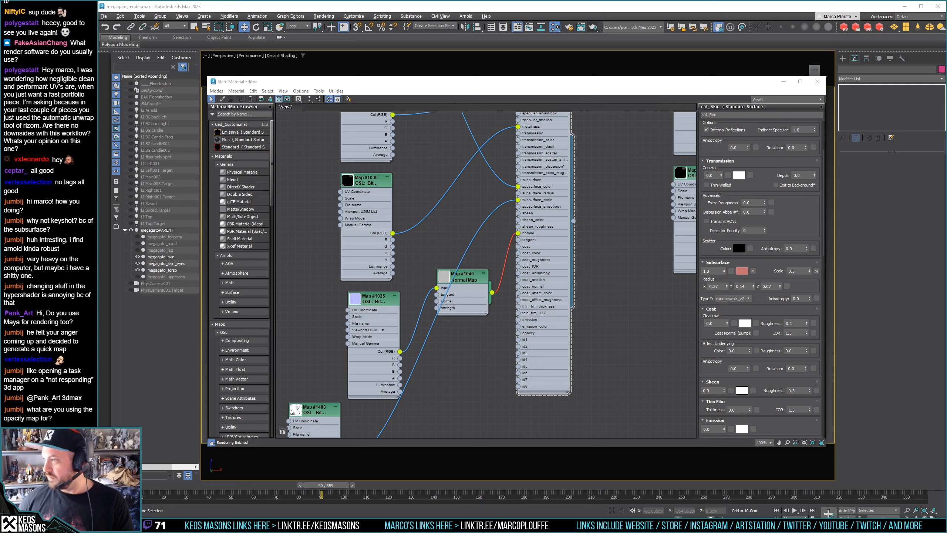
click(902, 298)
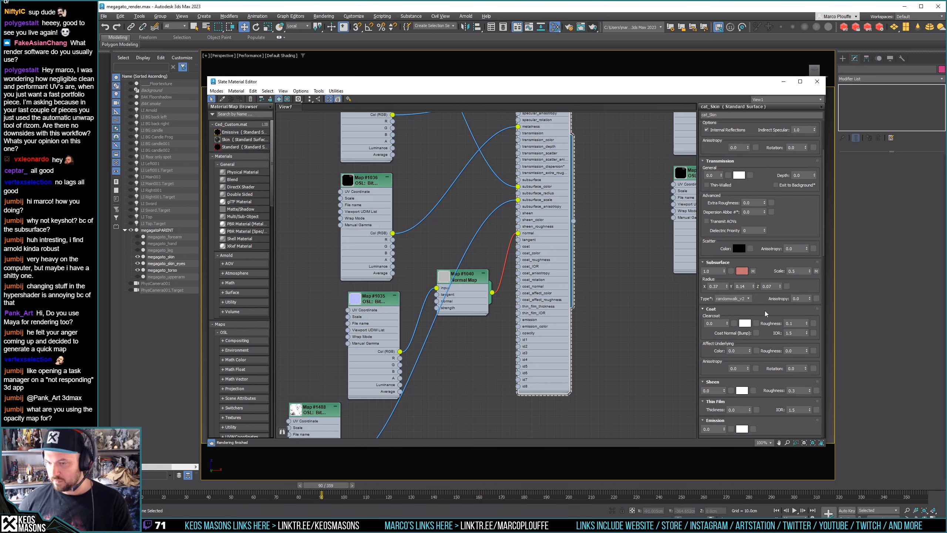
drag(778, 229, 793, 320)
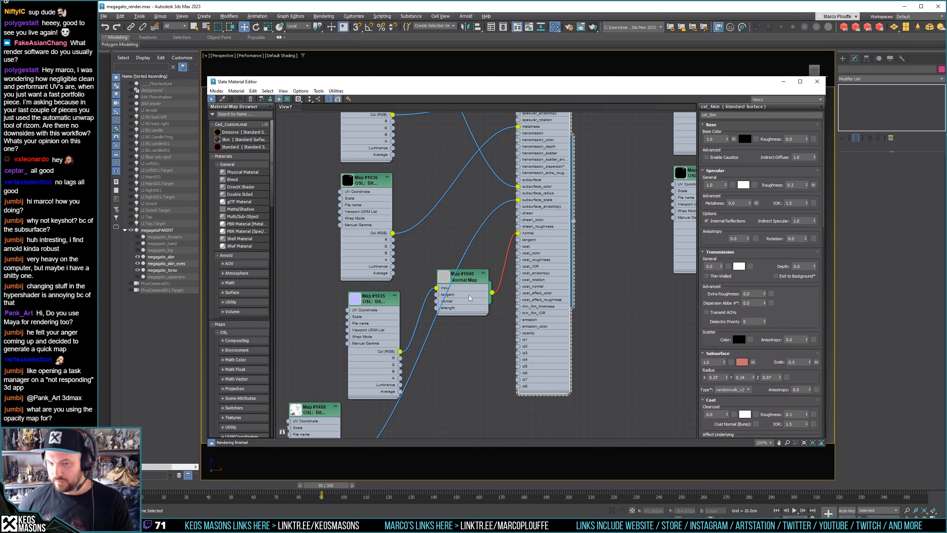
Reposition the copied bitmap and tweak nodes below the normal map nodes and open the tweak node's parameters
middle_drag(470, 297, 493, 183)
drag(339, 303, 380, 325)
drag(512, 355, 467, 332)
click(484, 326)
double_click(485, 325)
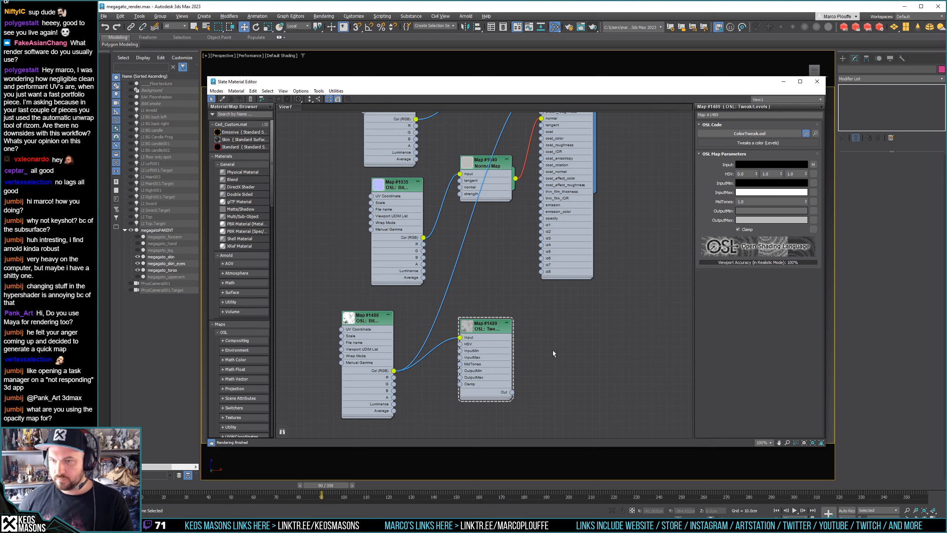
Move the tweak node lower in the graph, below and beside the opacity bitmap node
drag(482, 326, 475, 401)
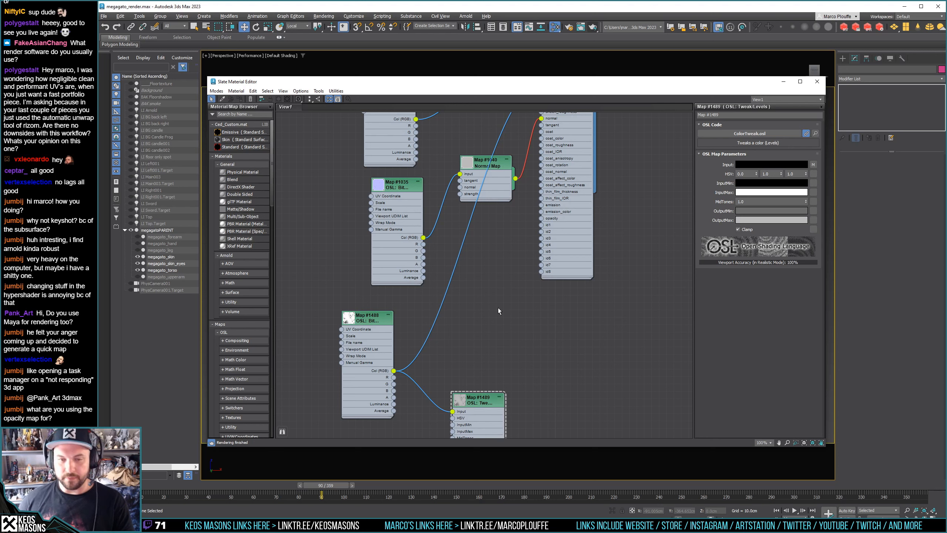
middle_drag(500, 260, 496, 341)
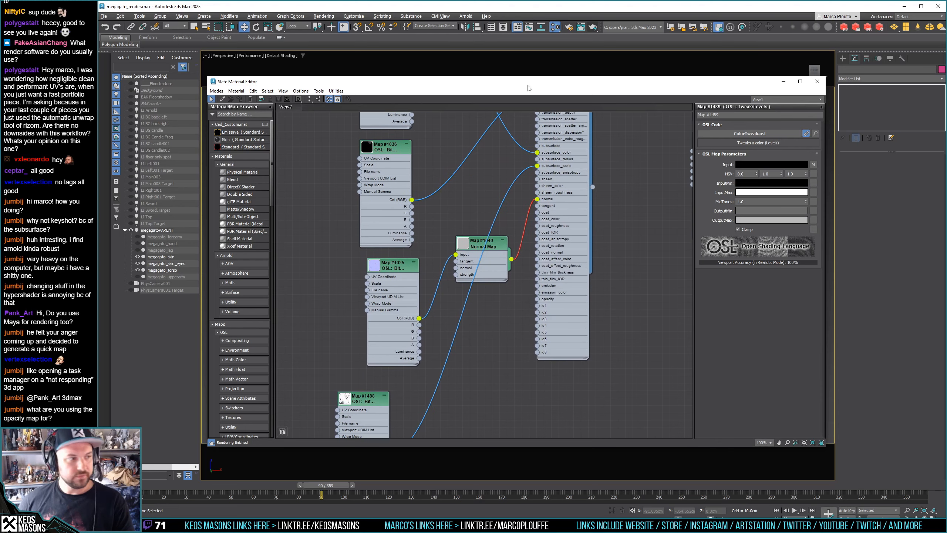
middle_drag(498, 269, 483, 141)
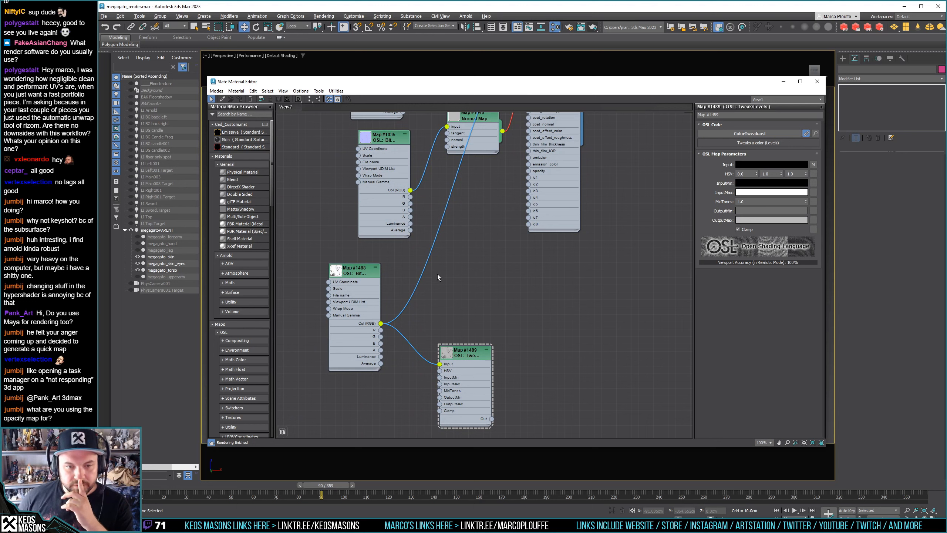
Try adding an Arnold Mix Shader above the tweak node and delete it
right_click(471, 269)
click(470, 237)
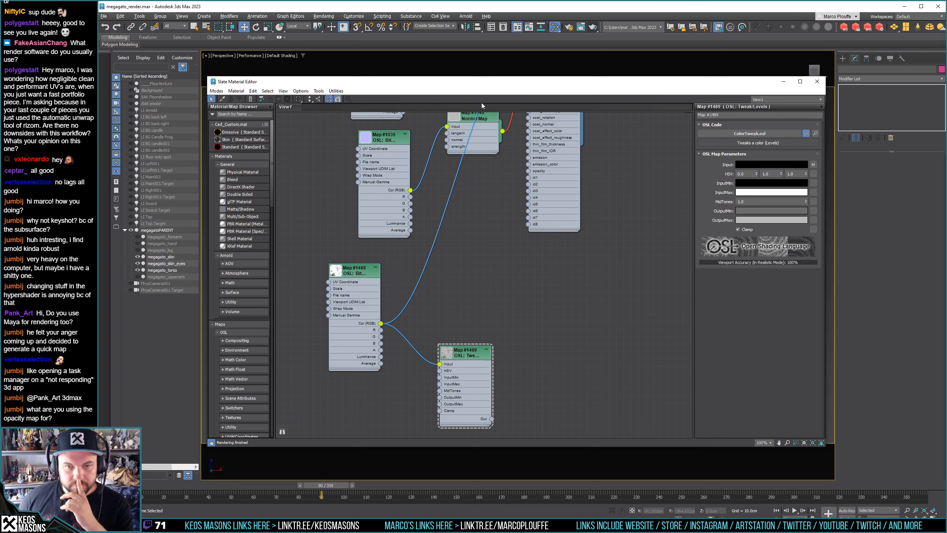
right_click(472, 254)
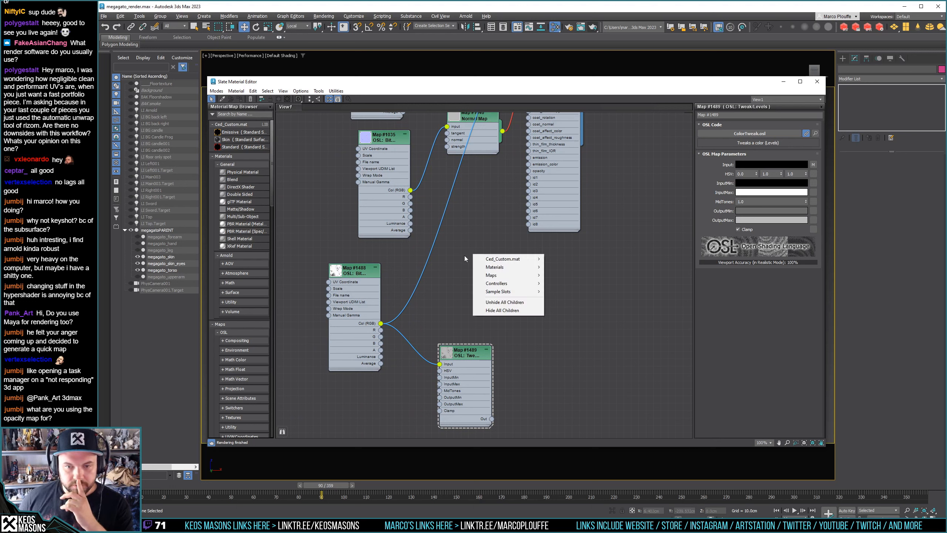
mouse_move(502, 291)
mouse_move(500, 267)
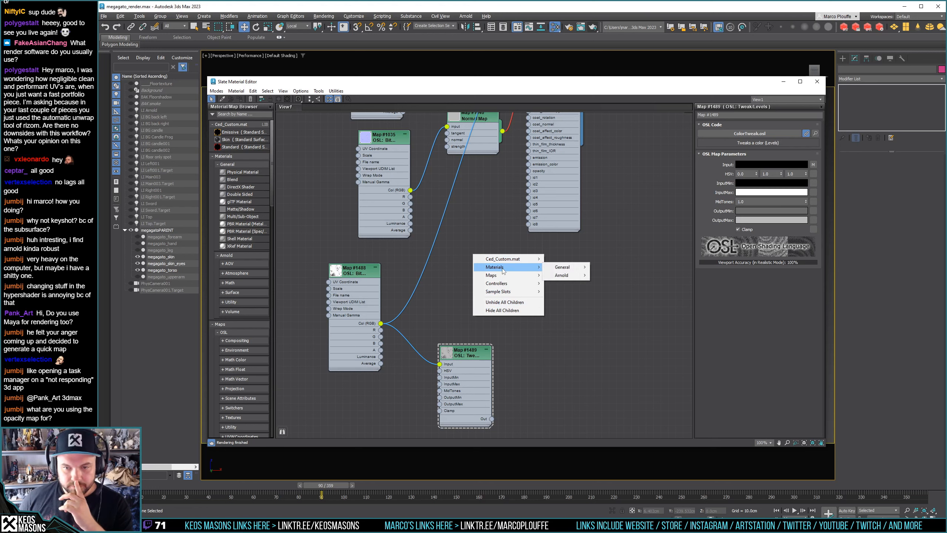
mouse_move(553, 268)
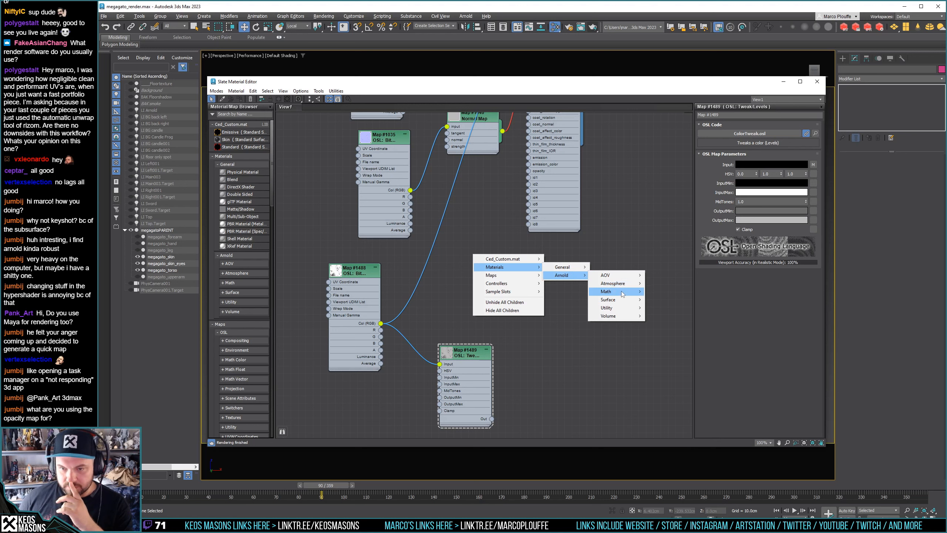
mouse_move(617, 303)
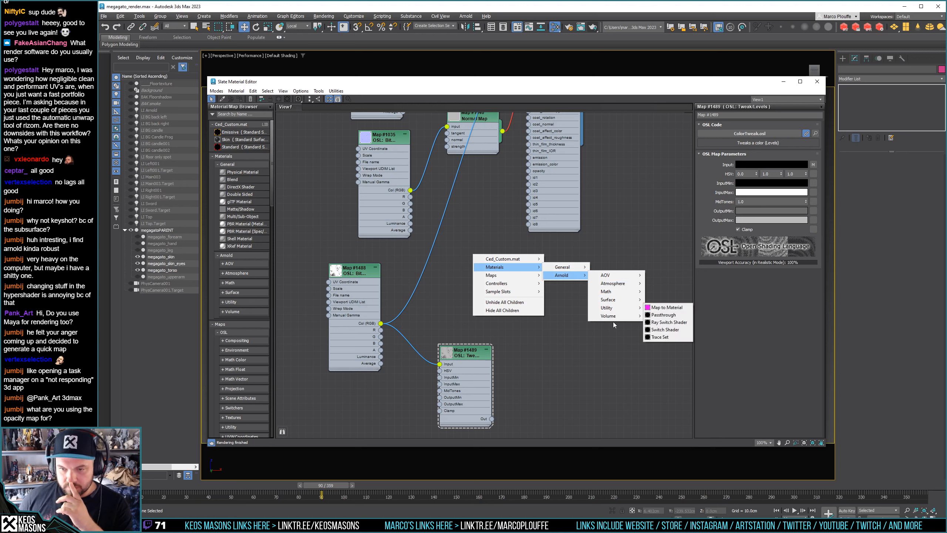
mouse_move(614, 319)
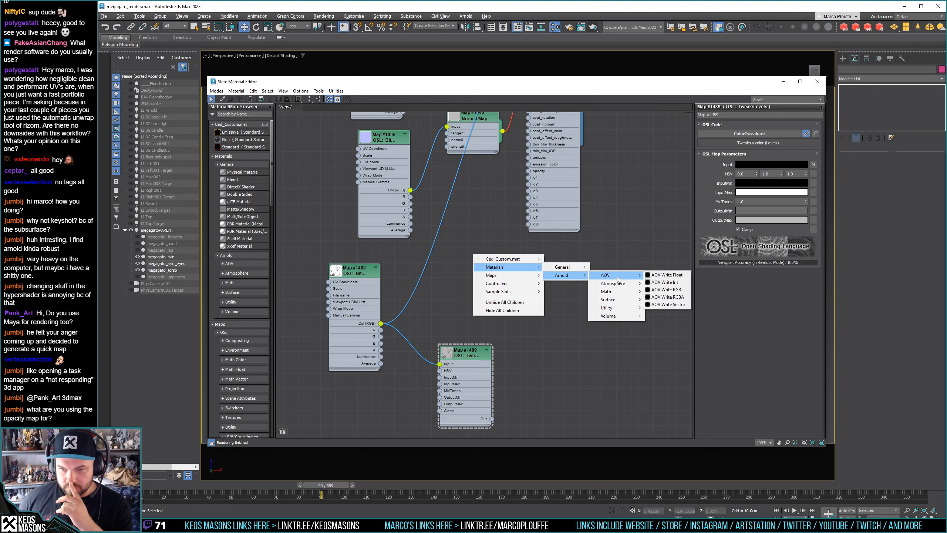
mouse_move(620, 286)
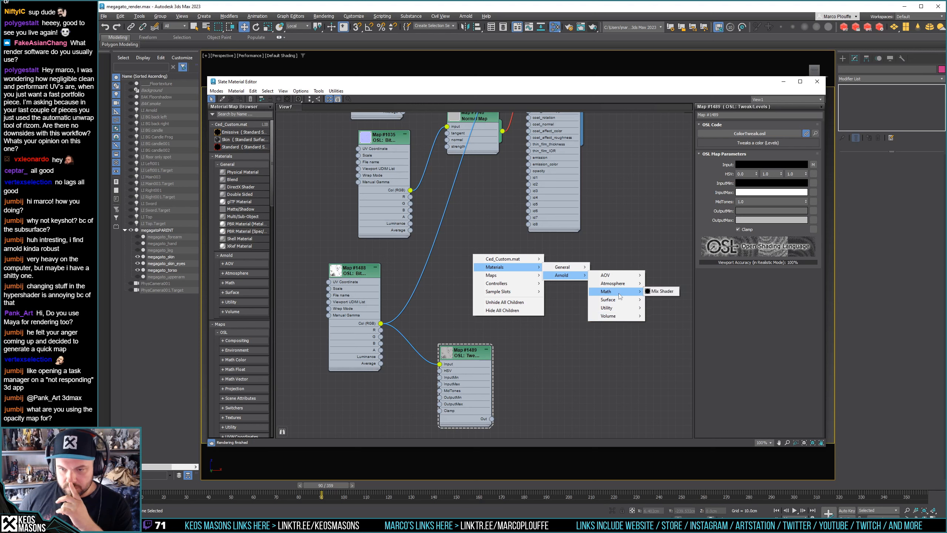
click(660, 293)
click(481, 259)
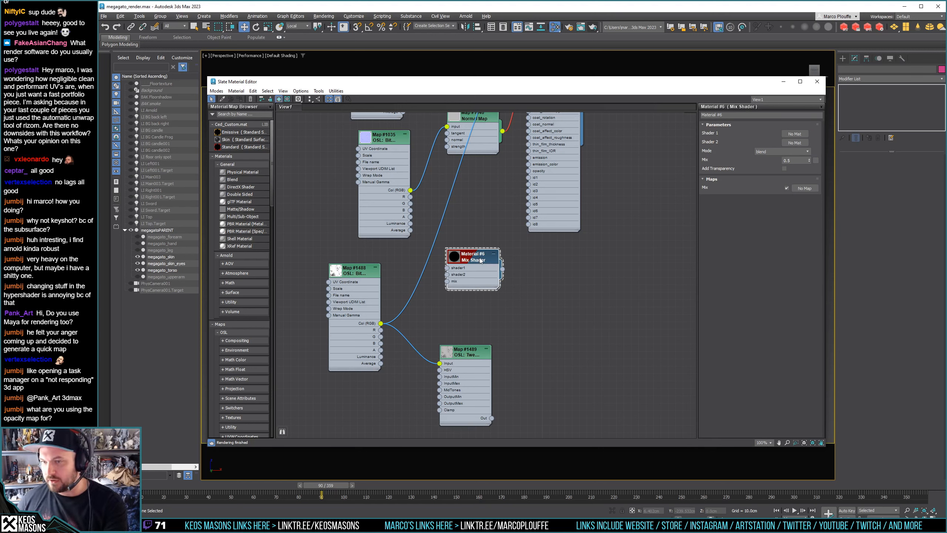
key(Delete)
Browse the Arnold map types, try a Color Convert map beside the opacity bitmap, and delete it
right_click(473, 272)
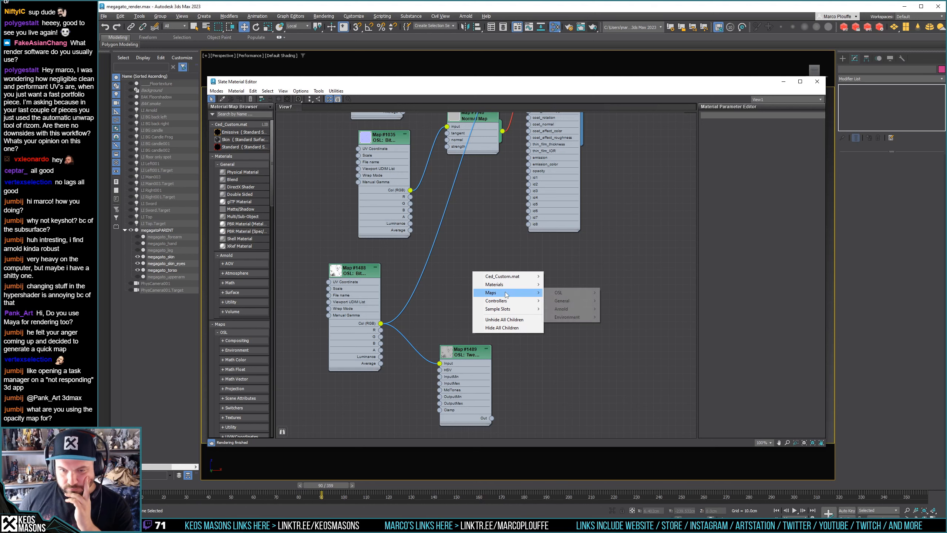
mouse_move(567, 310)
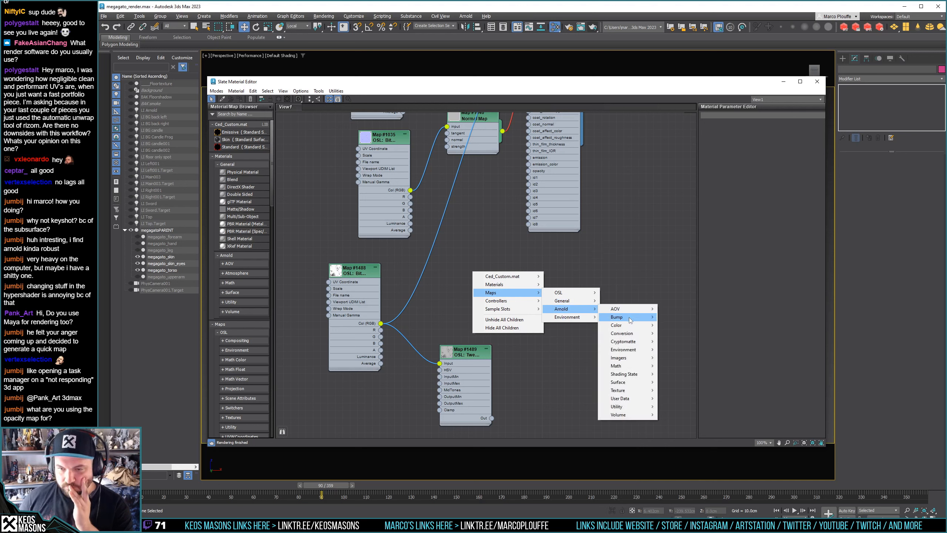
mouse_move(629, 326)
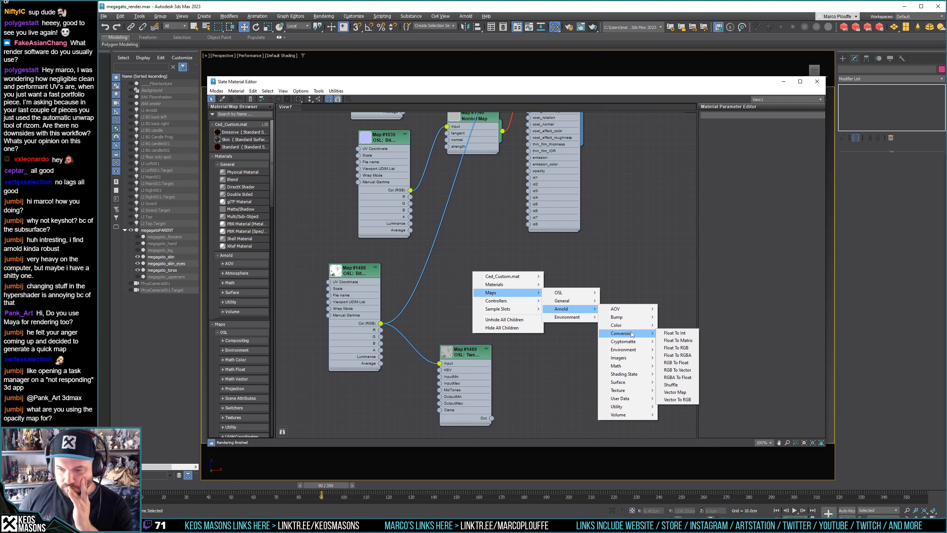
mouse_move(629, 361)
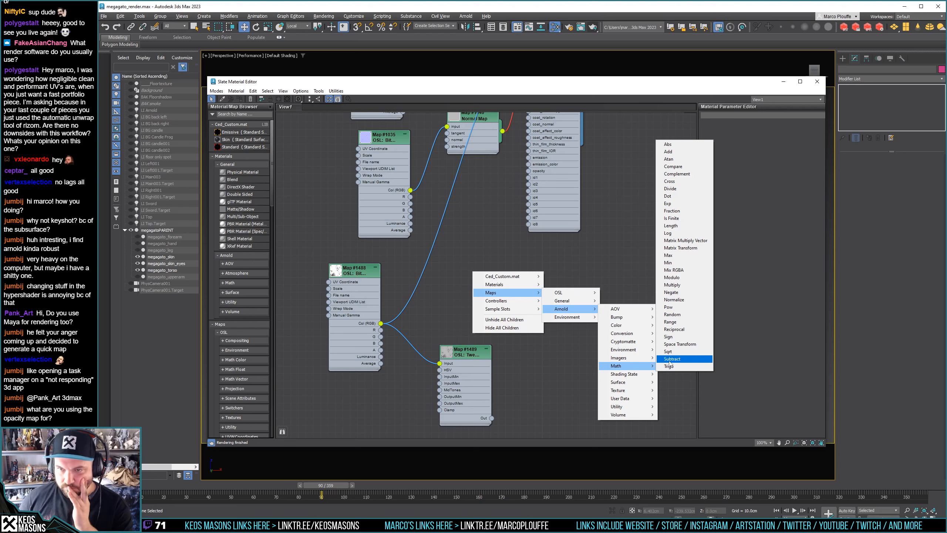
mouse_move(627, 391)
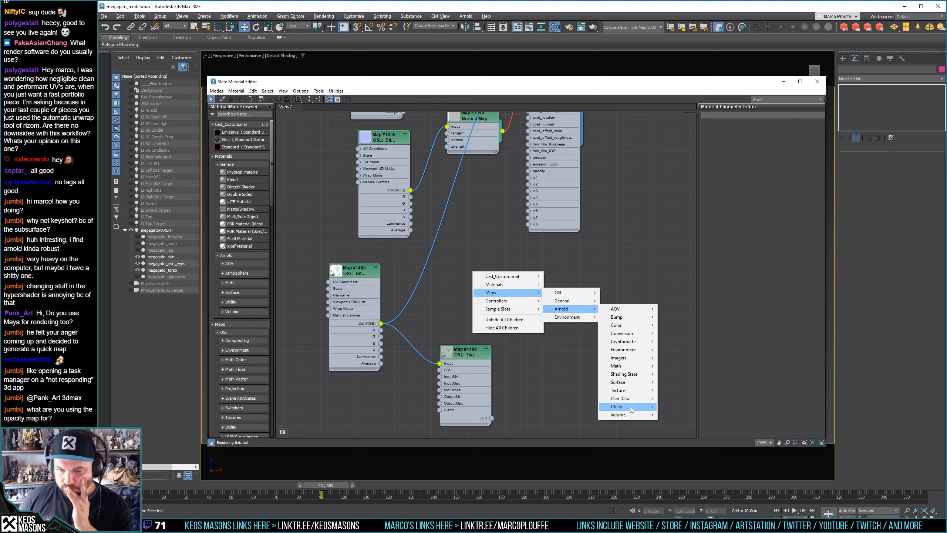
mouse_move(631, 409)
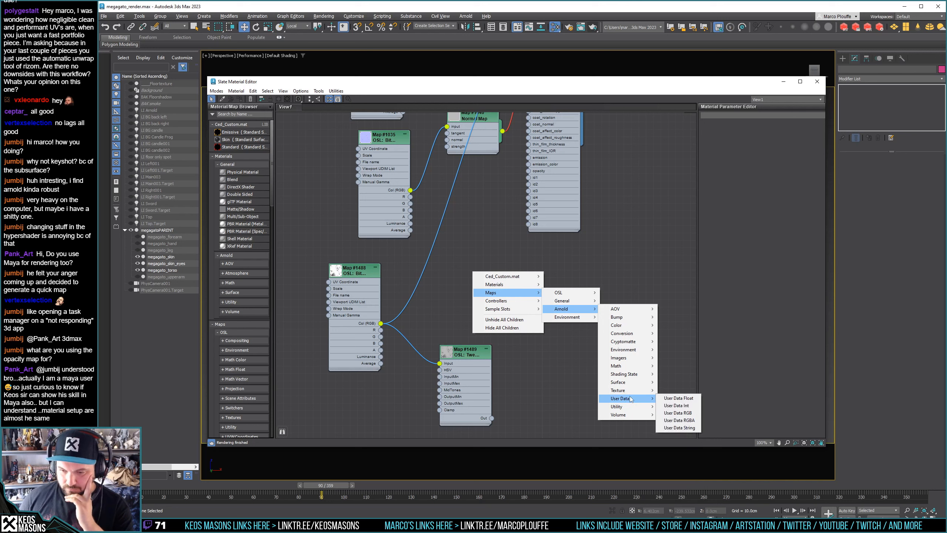
mouse_move(632, 383)
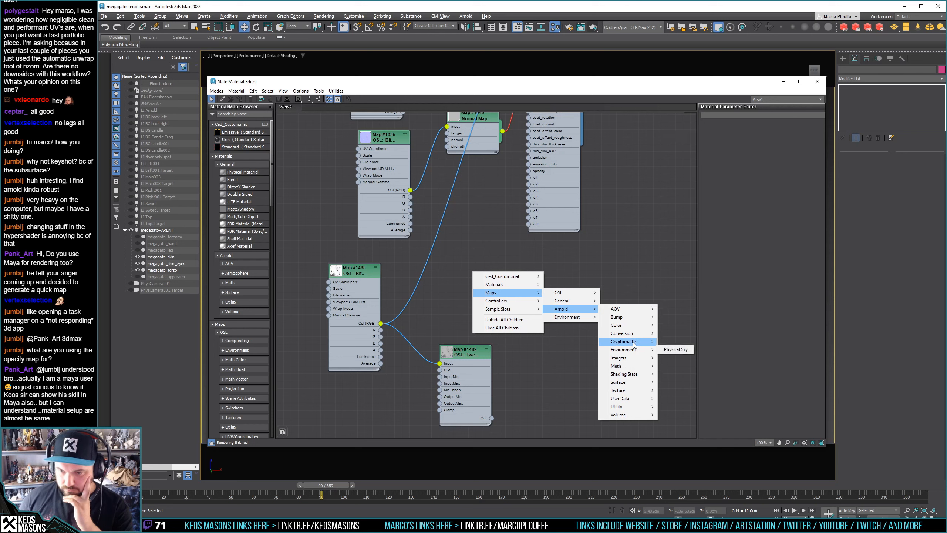
mouse_move(634, 342)
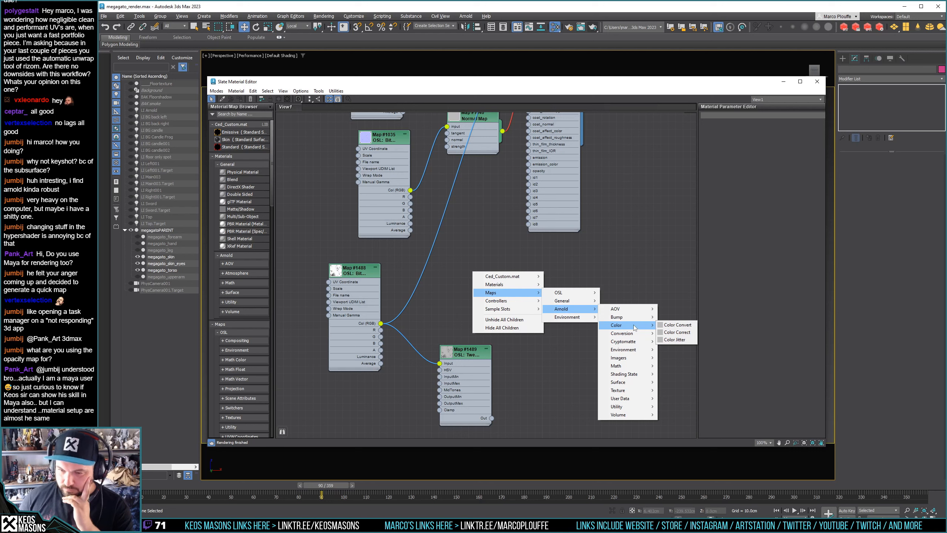
click(676, 325)
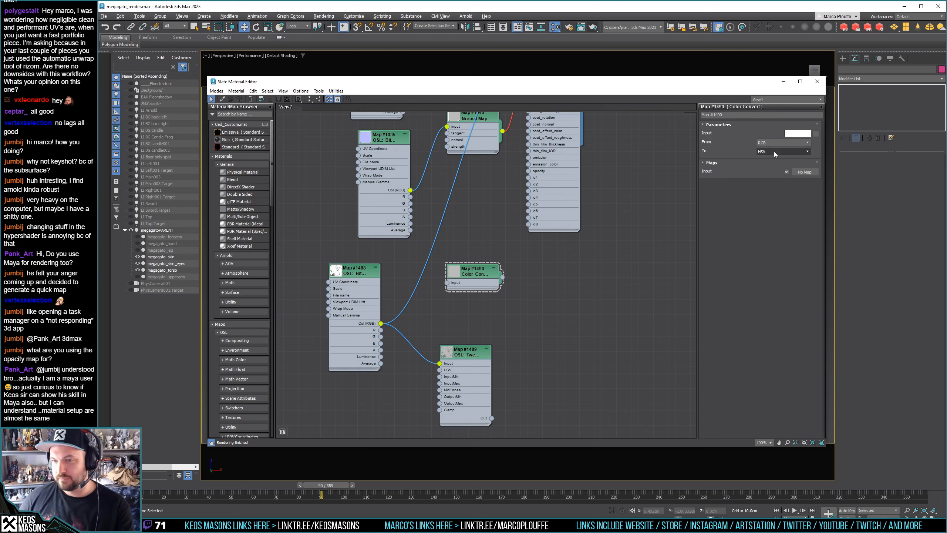
click(493, 268)
key(Delete)
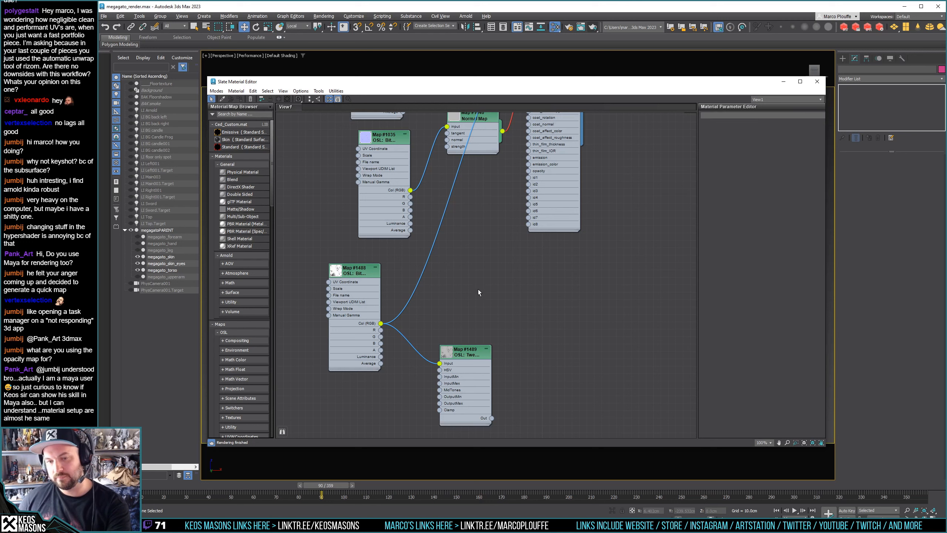
Try adding a general Bitmap map without choosing an image file, and delete the empty node
right_click(478, 289)
mouse_move(522, 310)
mouse_move(565, 328)
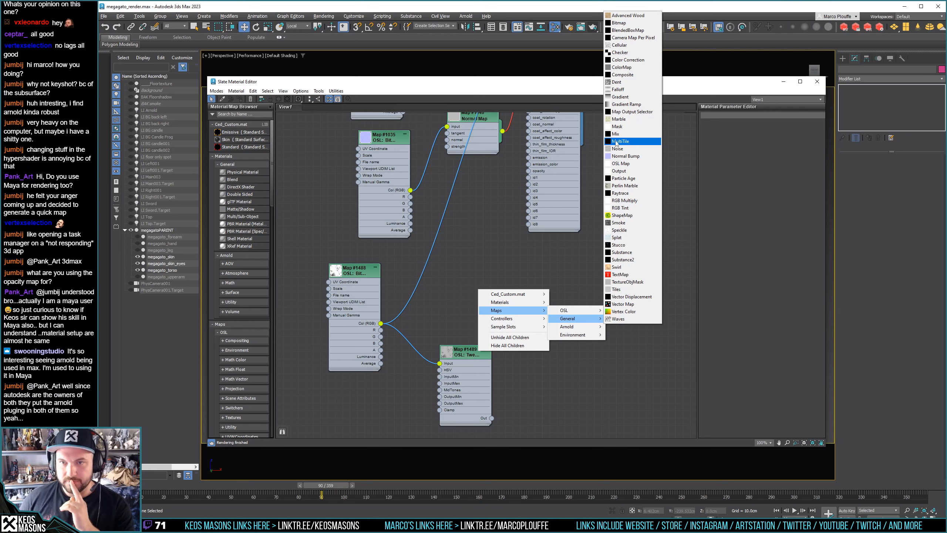
click(631, 23)
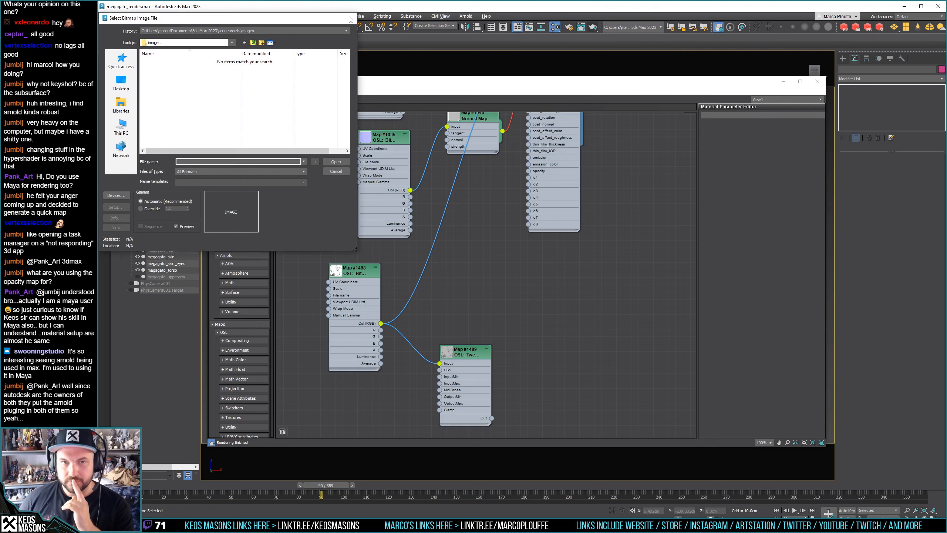
click(335, 171)
double_click(483, 283)
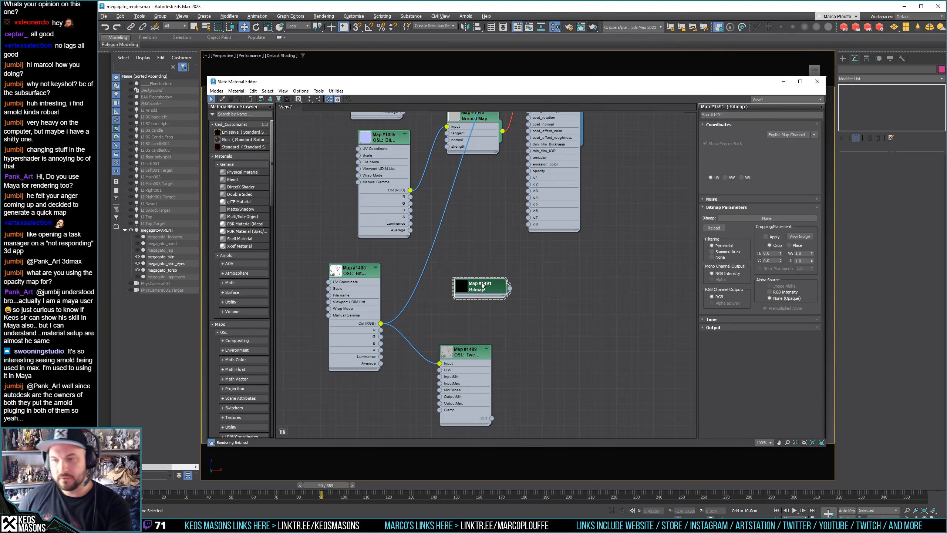
key(Delete)
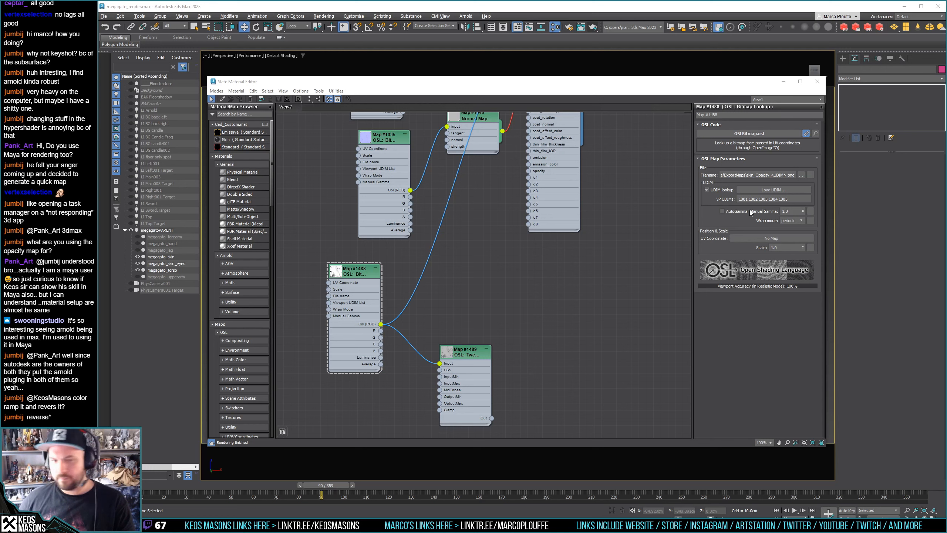
right_click(458, 261)
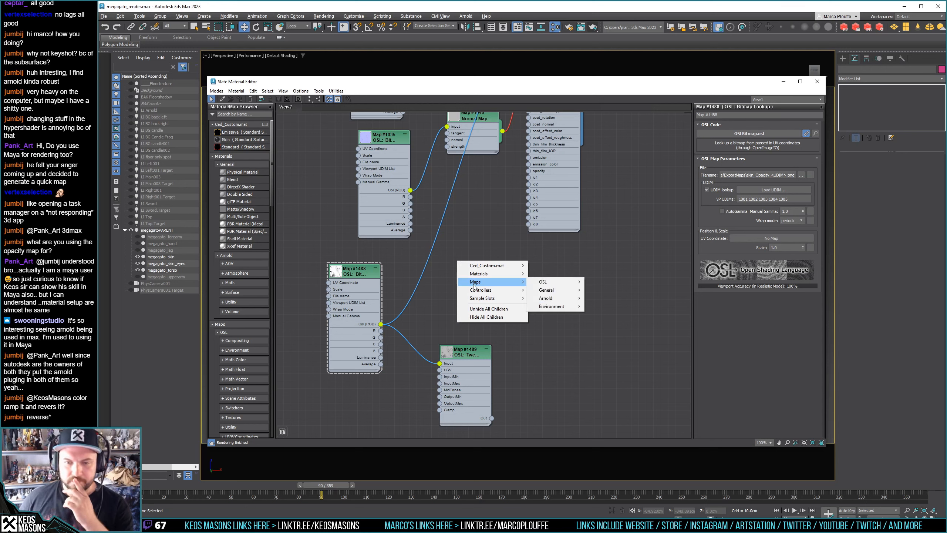
mouse_move(493, 292)
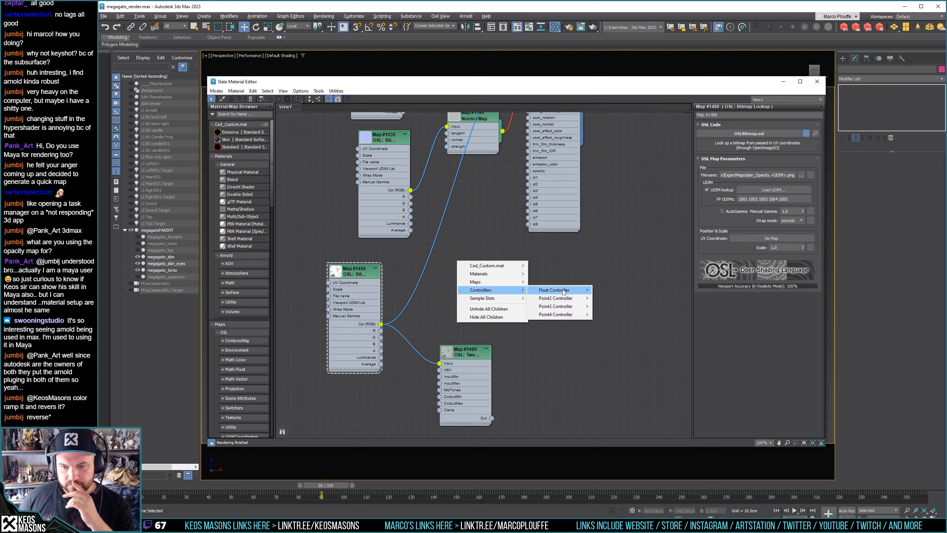
mouse_move(569, 291)
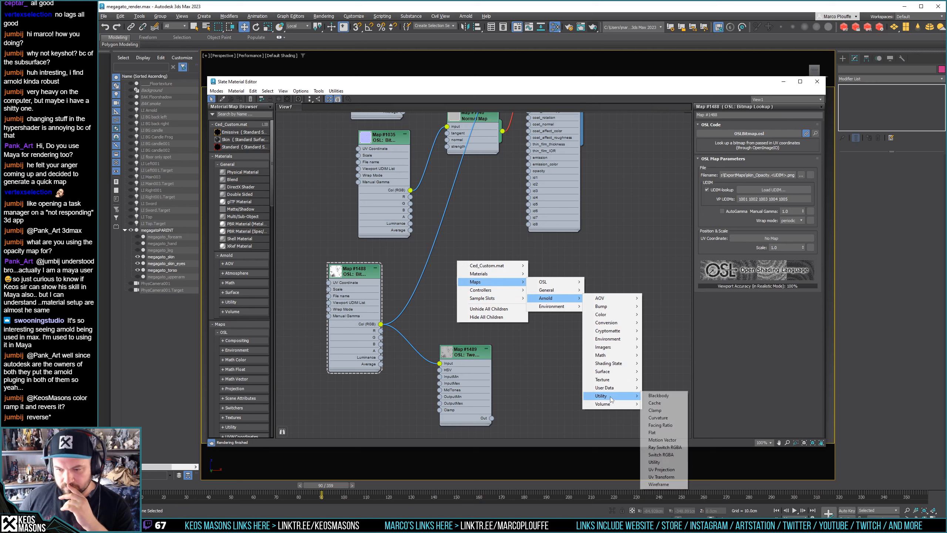
mouse_move(612, 401)
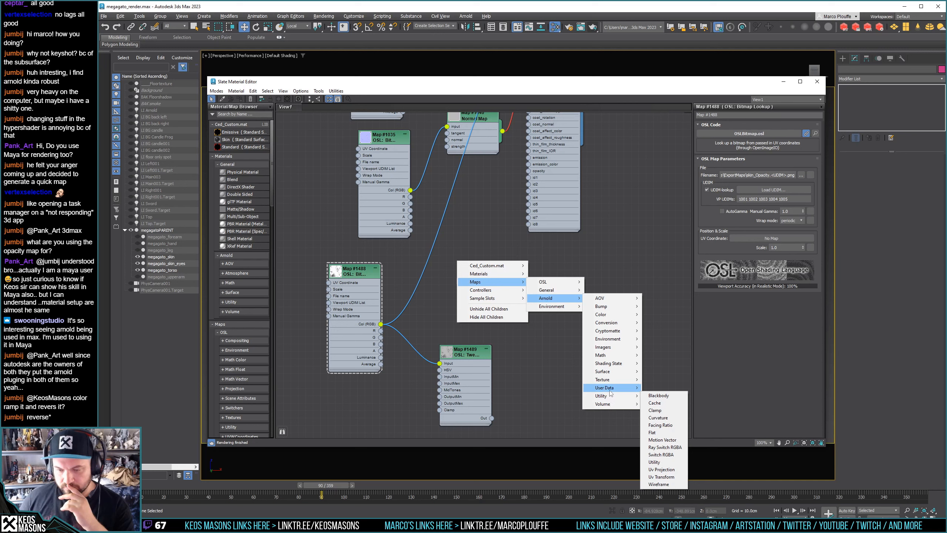
mouse_move(610, 383)
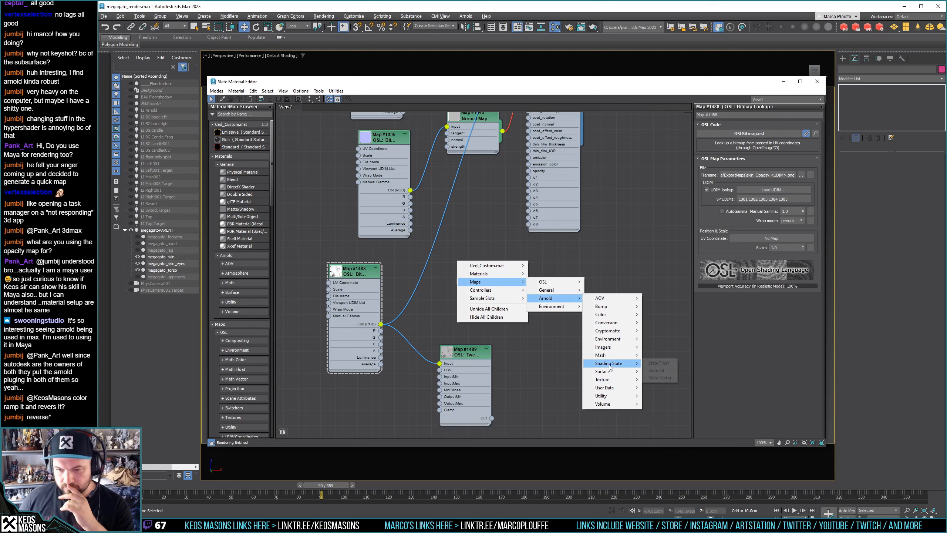
mouse_move(612, 359)
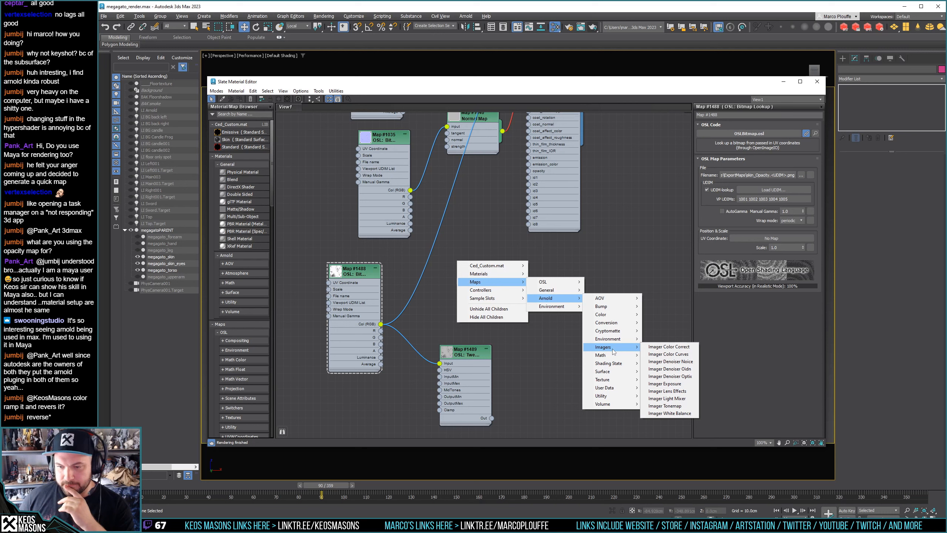
mouse_move(608, 340)
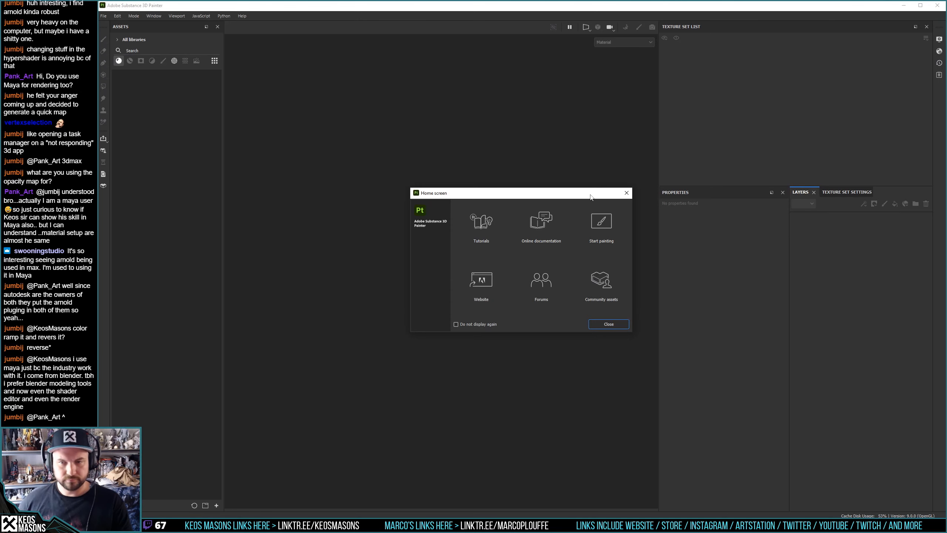
In Substance 3D Painter, dismiss the home screen and open the recent project megagato_01
click(627, 193)
click(104, 16)
mouse_move(149, 43)
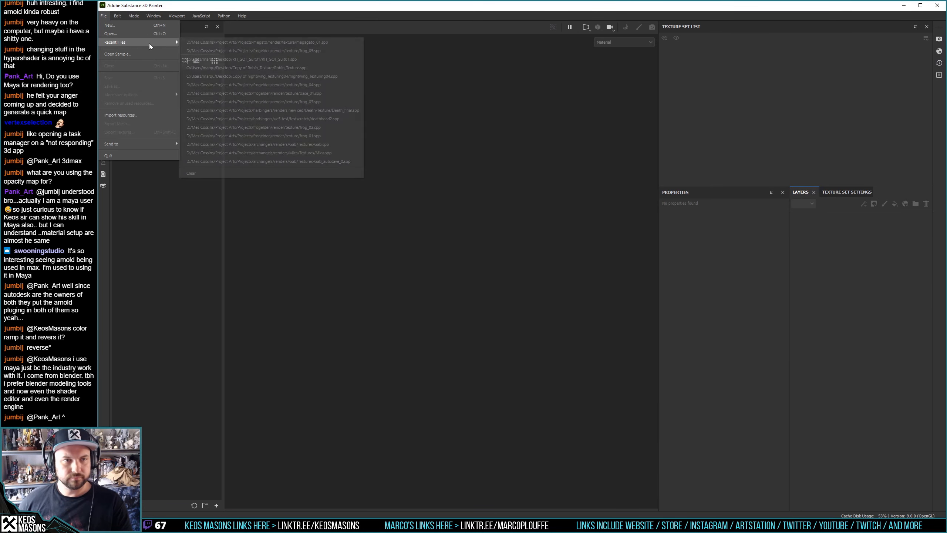
click(210, 43)
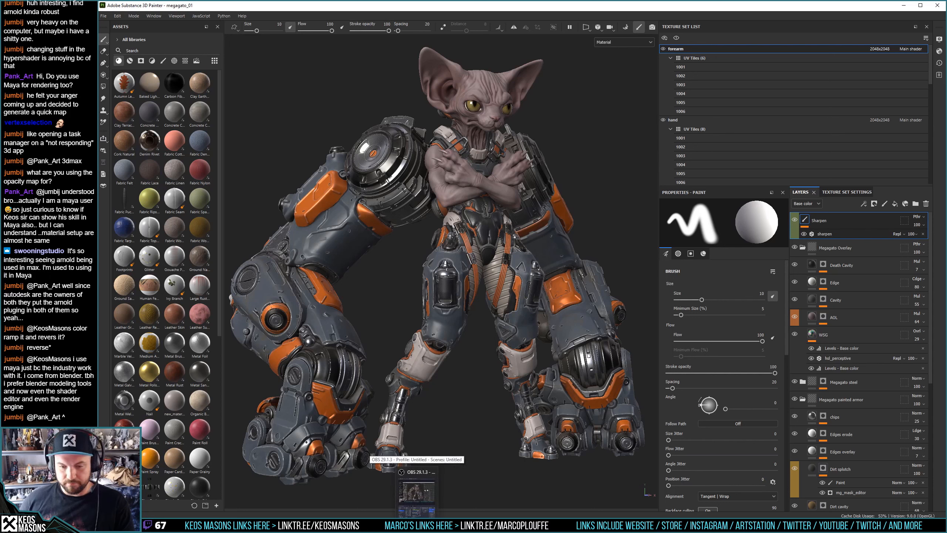
mouse_move(486, 529)
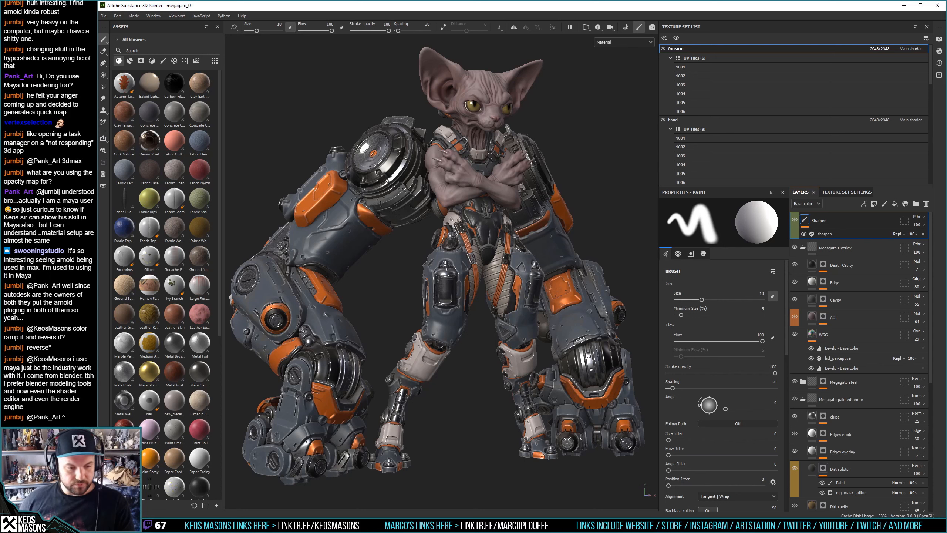
Switch to 3ds Max and add an Arnold Ramp Float map beside the opacity bitmap, above the tweak node
click(333, 529)
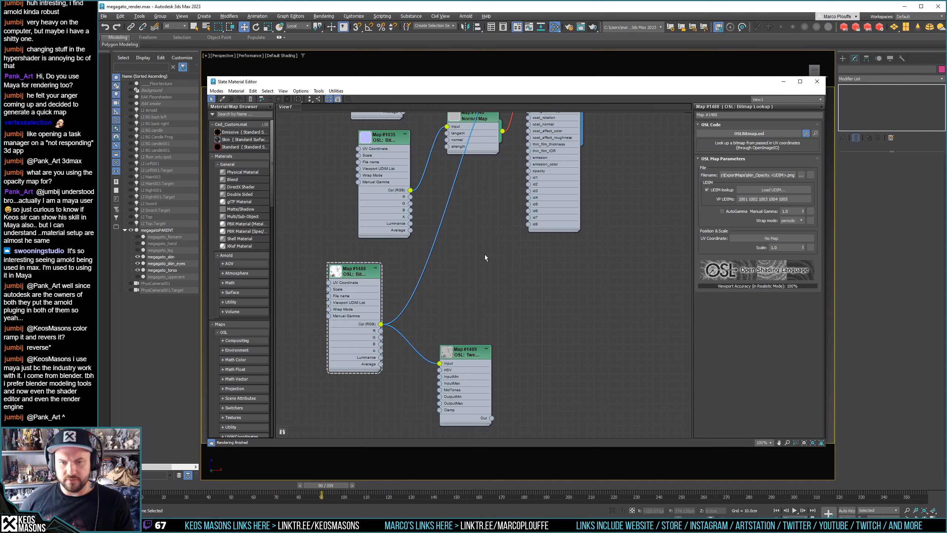
right_click(473, 241)
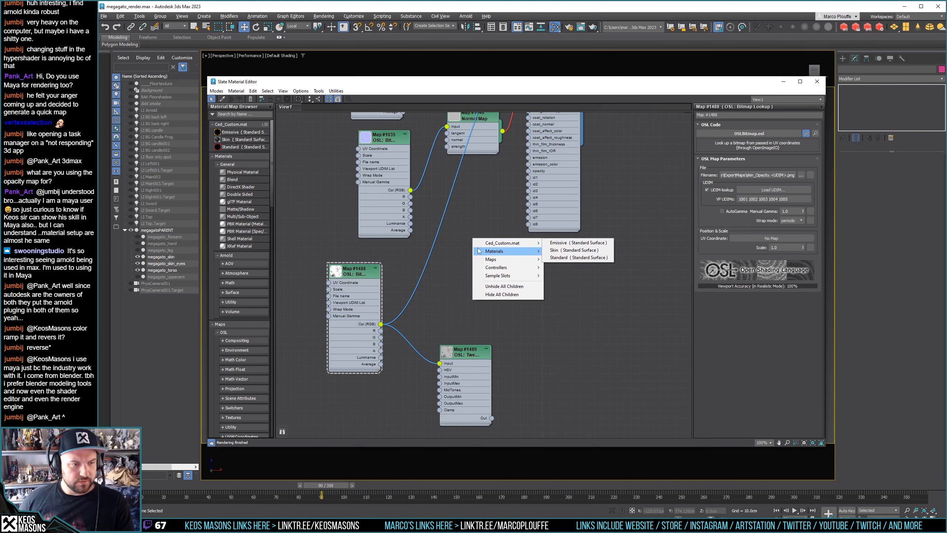
mouse_move(489, 260)
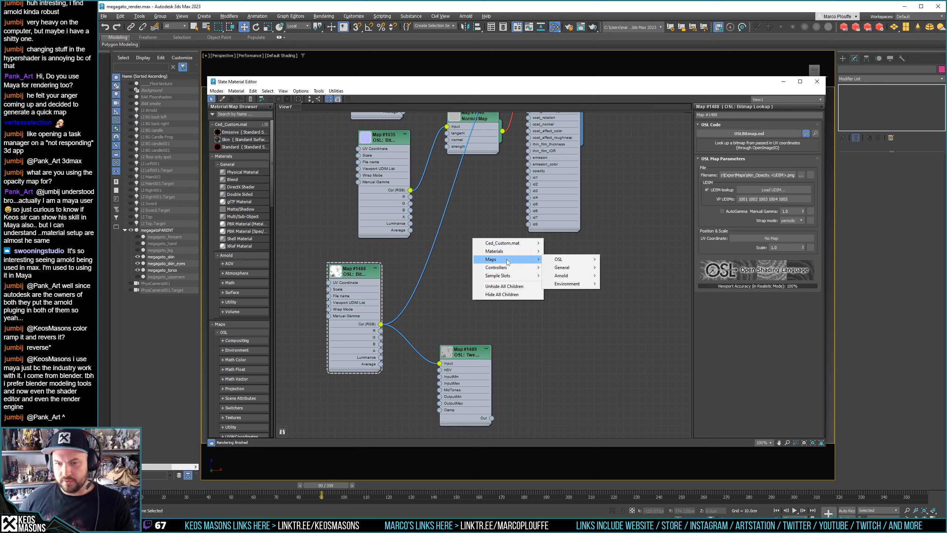
mouse_move(557, 272)
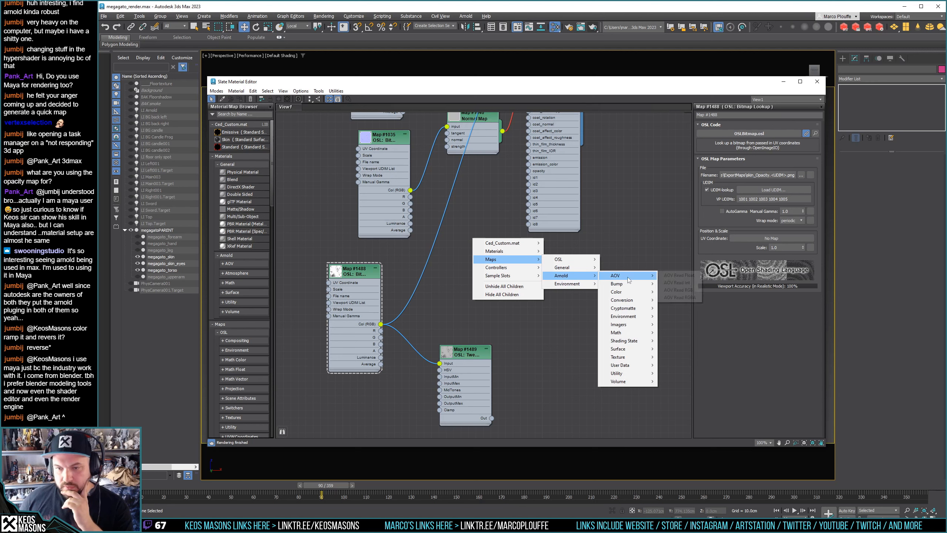
mouse_move(630, 286)
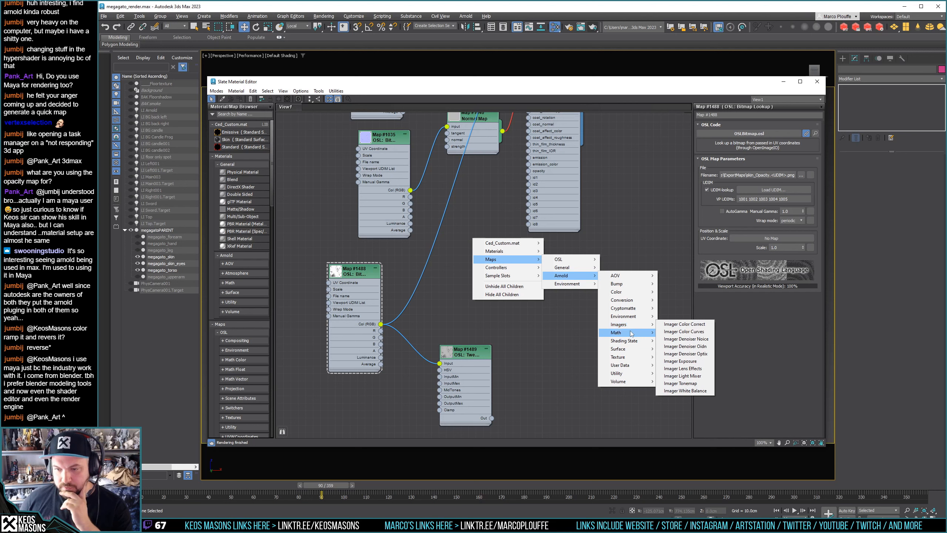
mouse_move(631, 335)
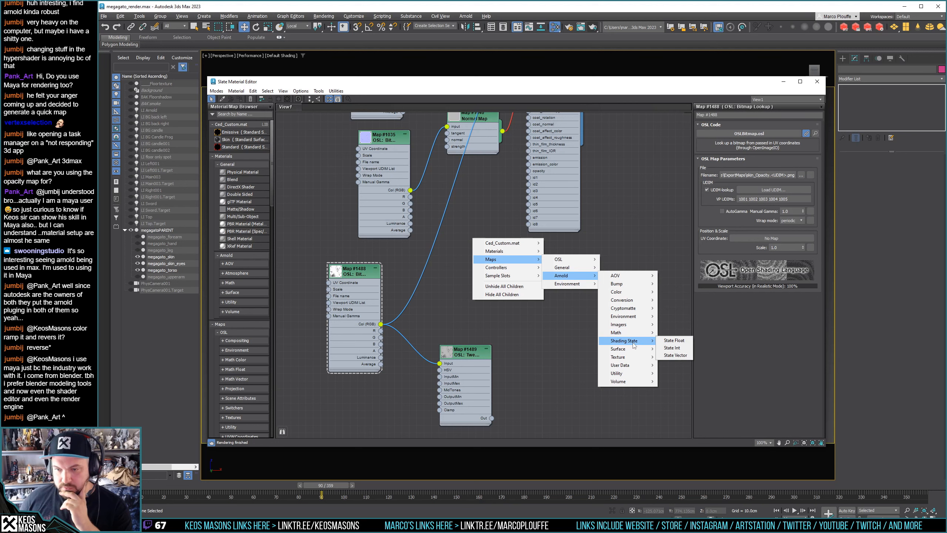
mouse_move(634, 352)
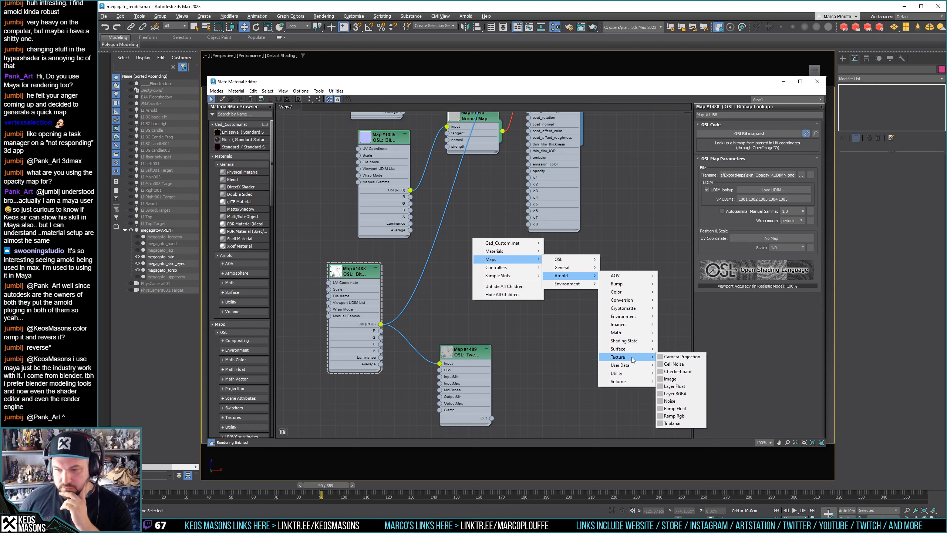
click(675, 408)
drag(479, 243, 479, 280)
Add an Arnold Ramp Rgb map directly below the Ramp Float node
right_click(547, 289)
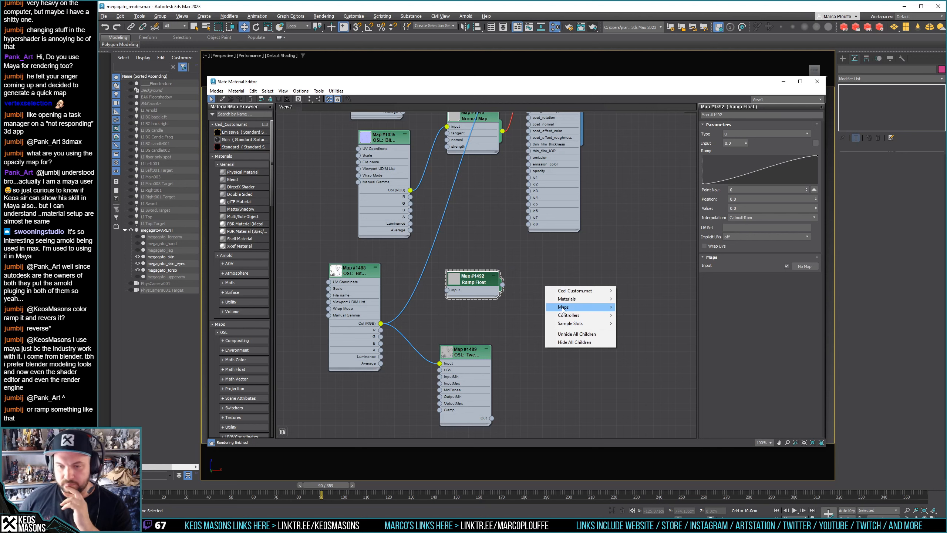
mouse_move(567, 302)
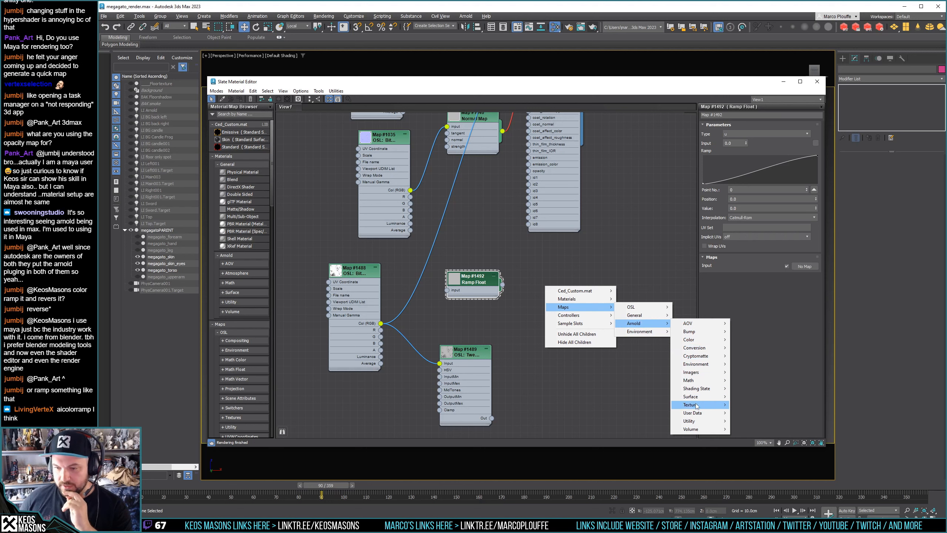
mouse_move(697, 408)
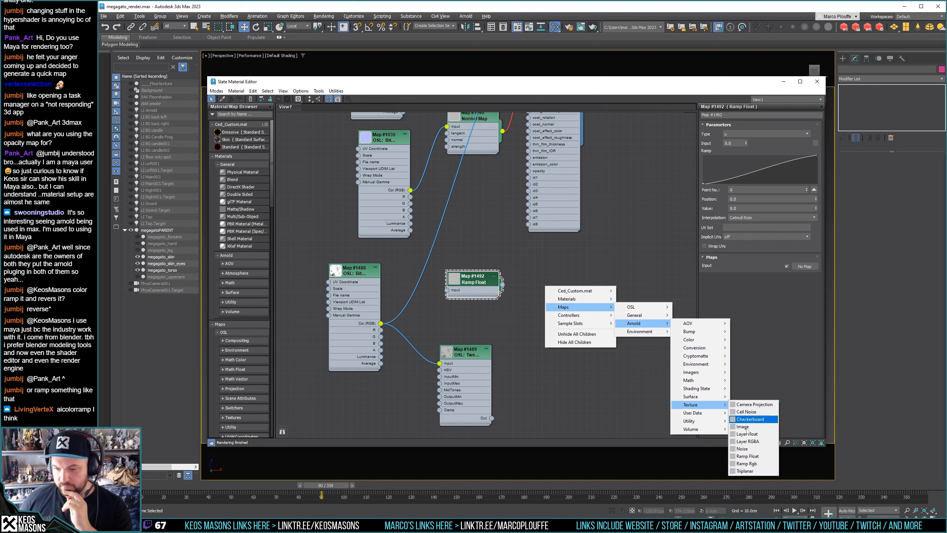
click(741, 456)
click(469, 325)
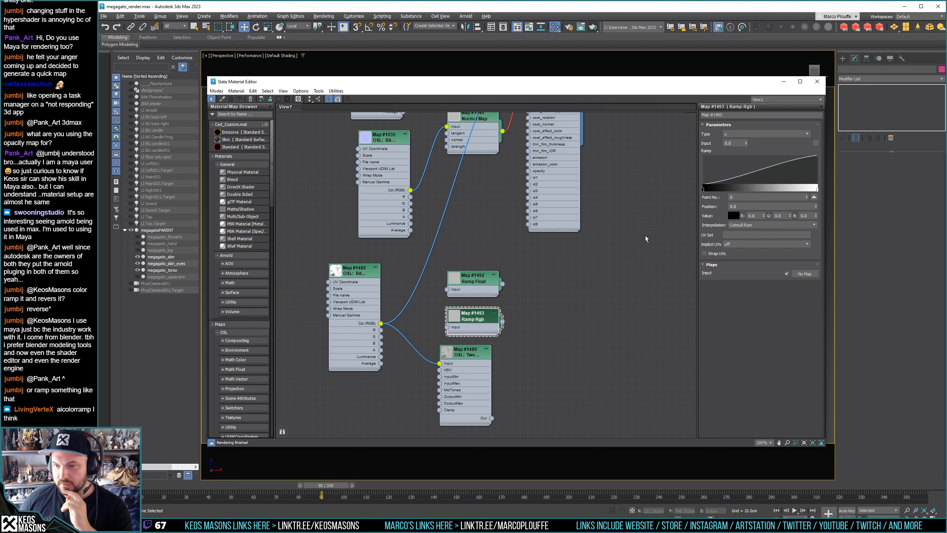
Look through the Arnold map types for another suitable node, moving the two ramp nodes aside meanwhile
double_click(480, 278)
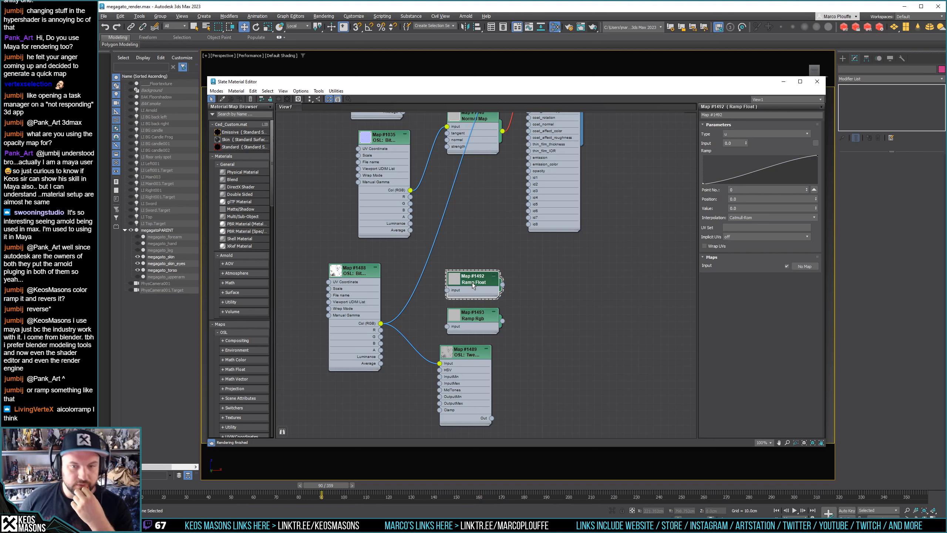
drag(480, 288, 569, 296)
drag(476, 319, 564, 319)
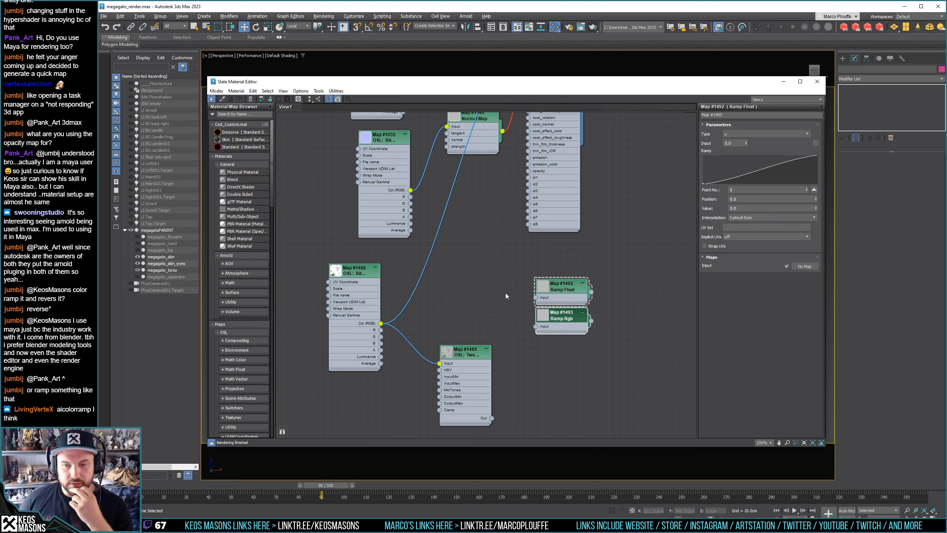
right_click(472, 255)
mouse_move(502, 269)
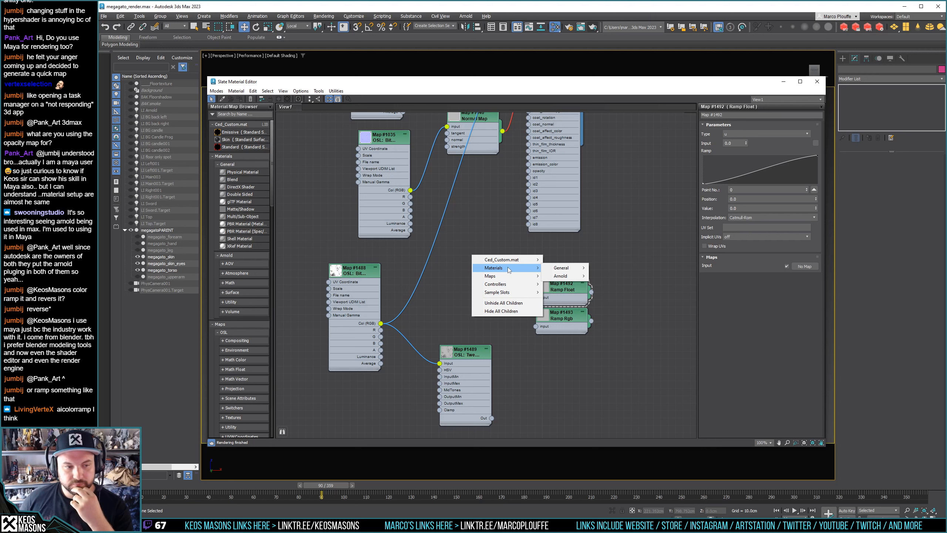
mouse_move(504, 286)
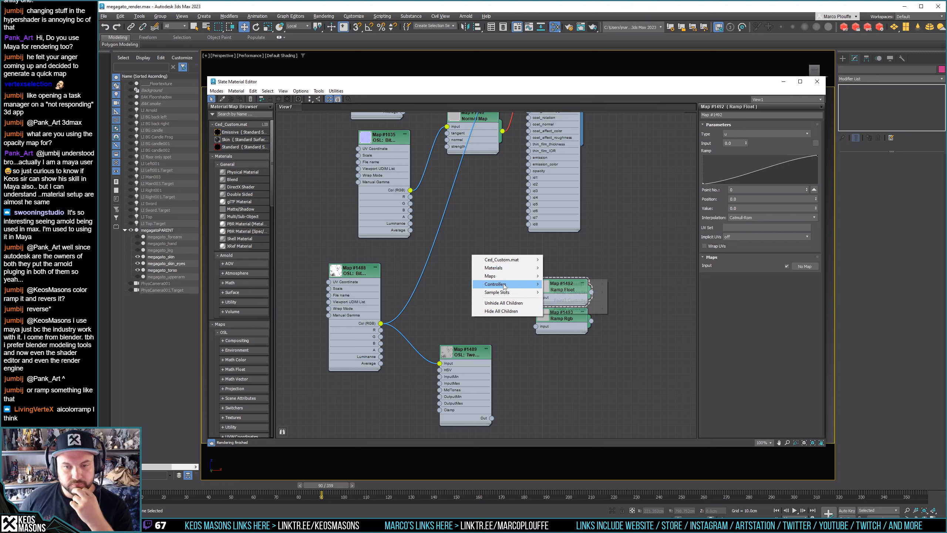
mouse_move(561, 288)
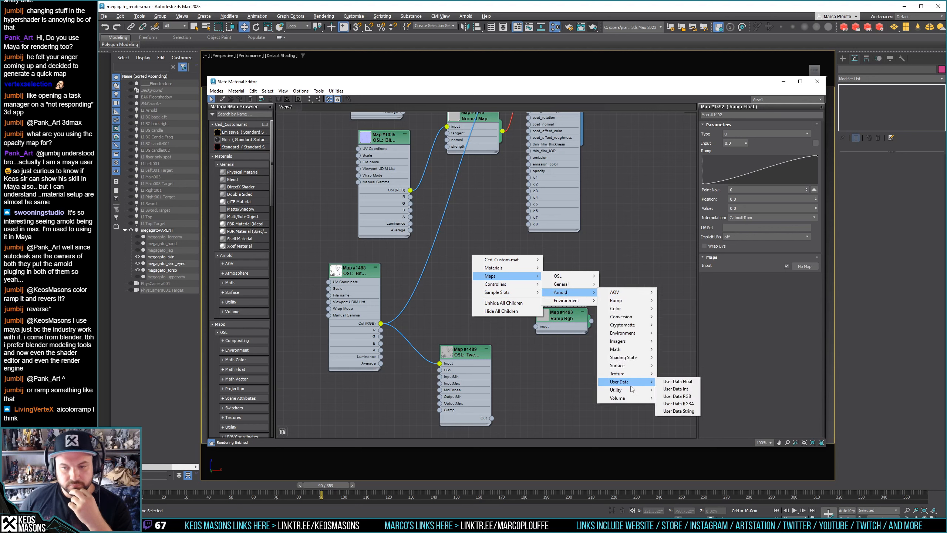
mouse_move(631, 390)
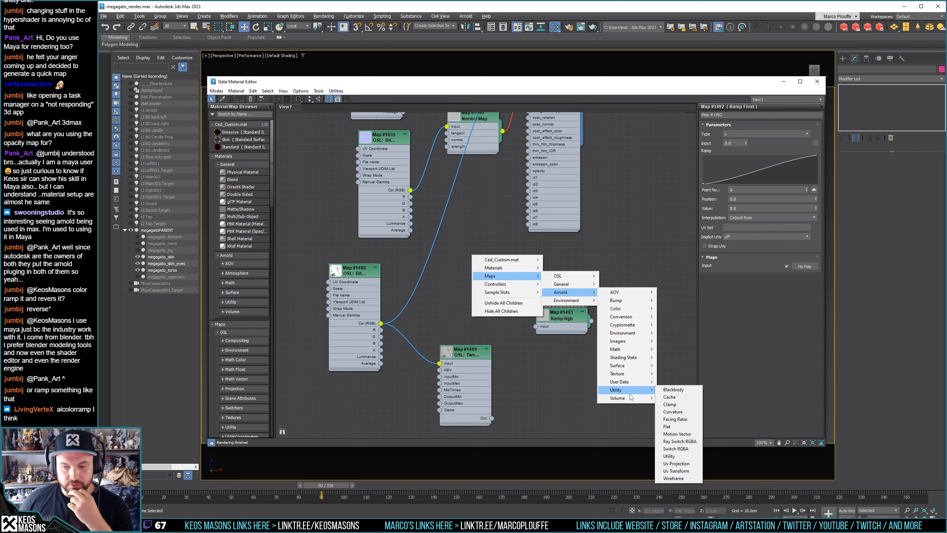
click(634, 271)
drag(559, 287, 470, 272)
drag(574, 324, 472, 311)
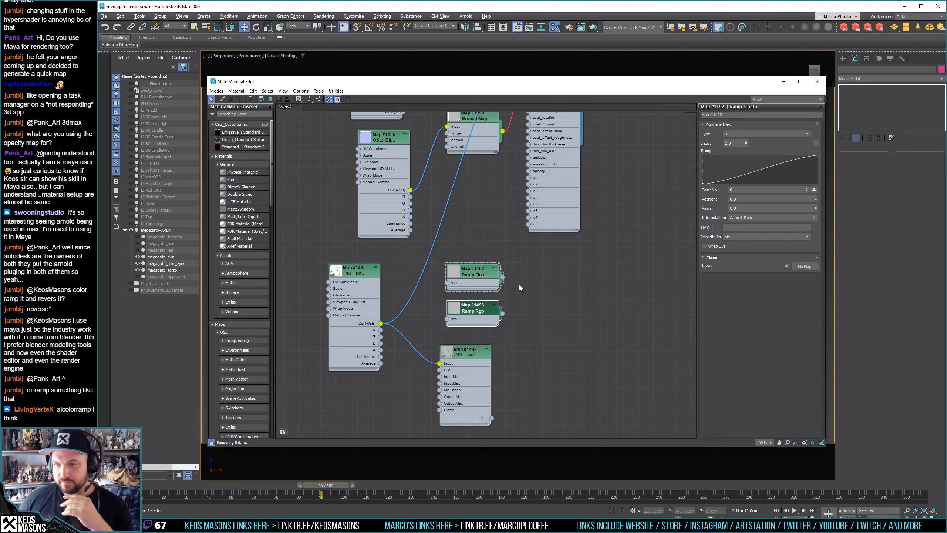
Compare the Ramp Float and Ramp Rgb parameters, and raise the red value of the Ramp Rgb's first point to 0.013
click(703, 185)
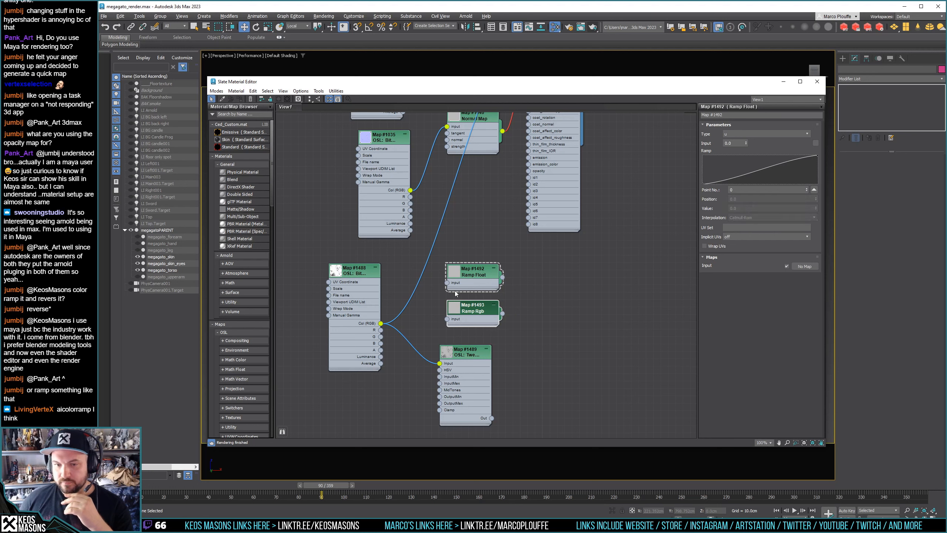
click(473, 272)
click(480, 312)
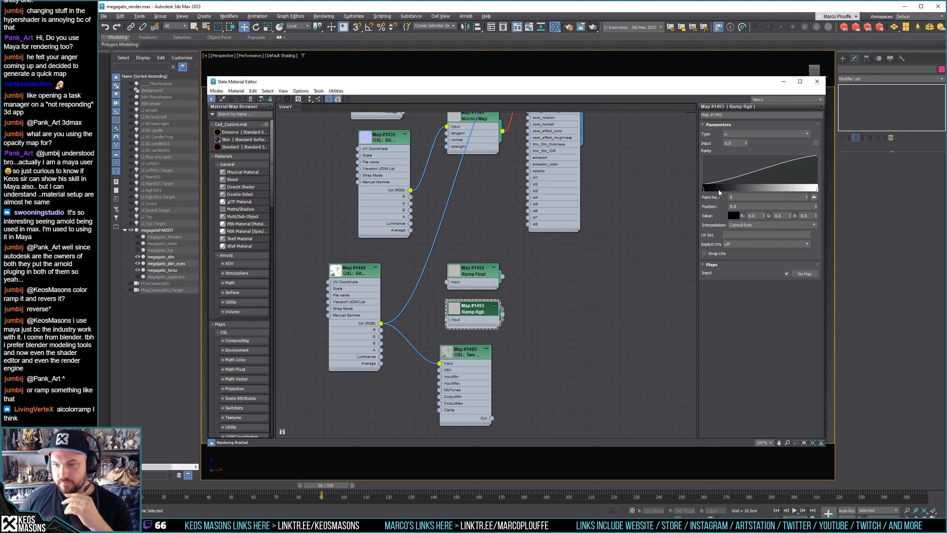
mouse_move(704, 185)
mouse_down()
mouse_move(699, 163)
mouse_move(699, 188)
mouse_up()
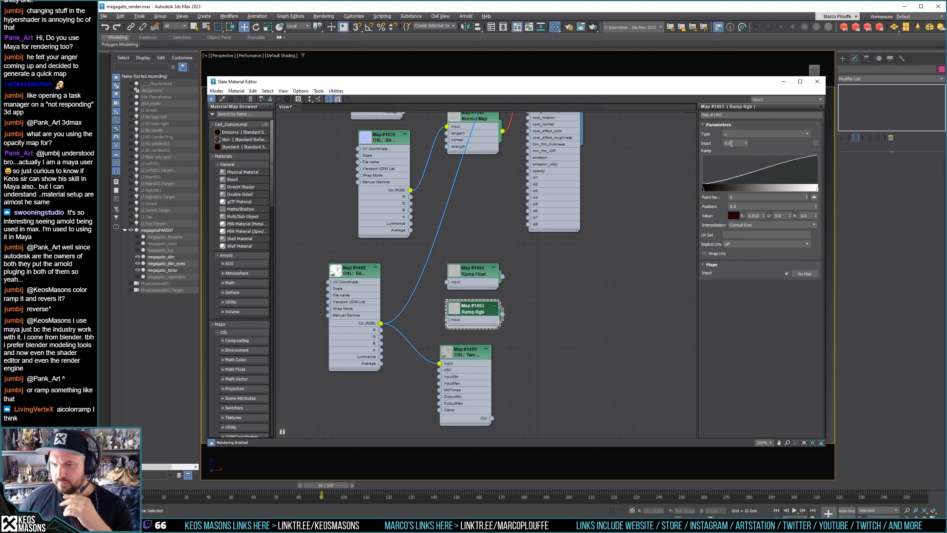
Check the Ramp Rgb's type options, enlarged ramp editor and point settings
click(740, 135)
click(741, 135)
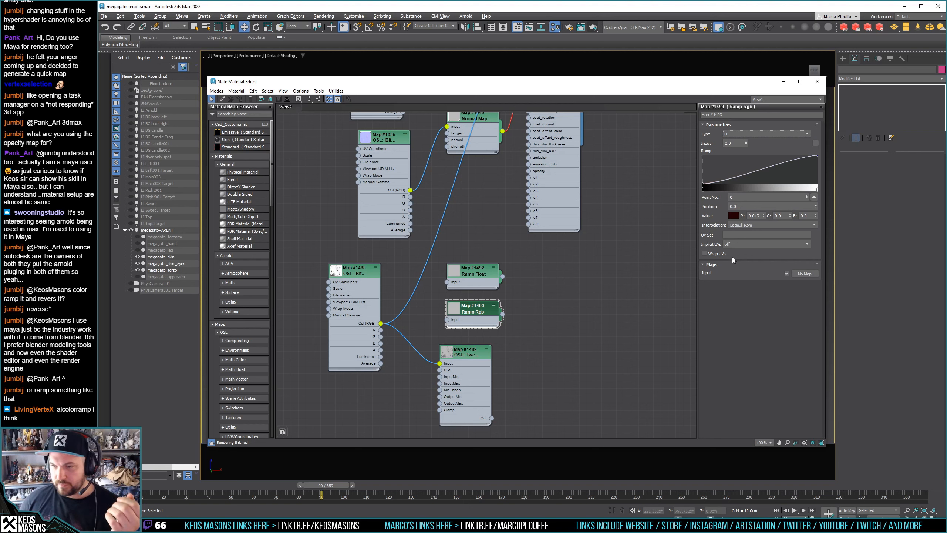
click(815, 198)
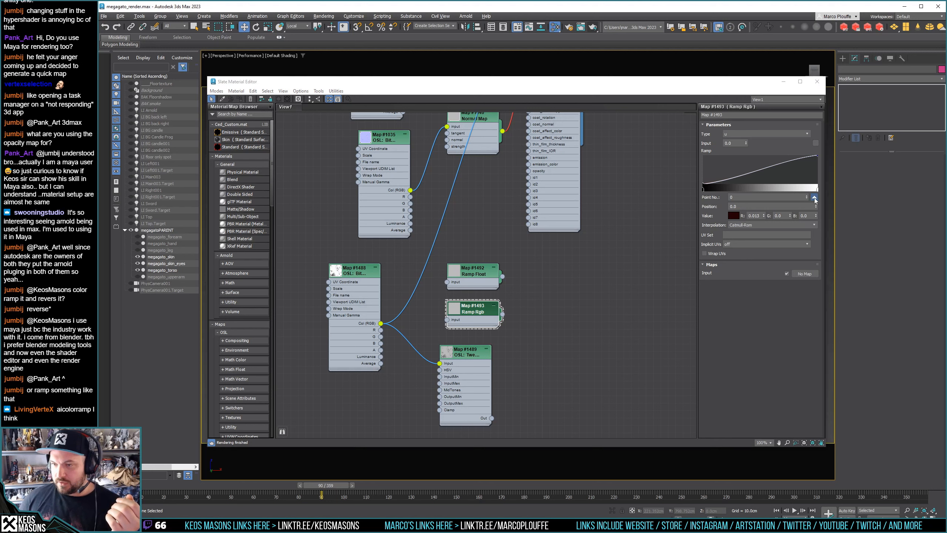
click(276, 147)
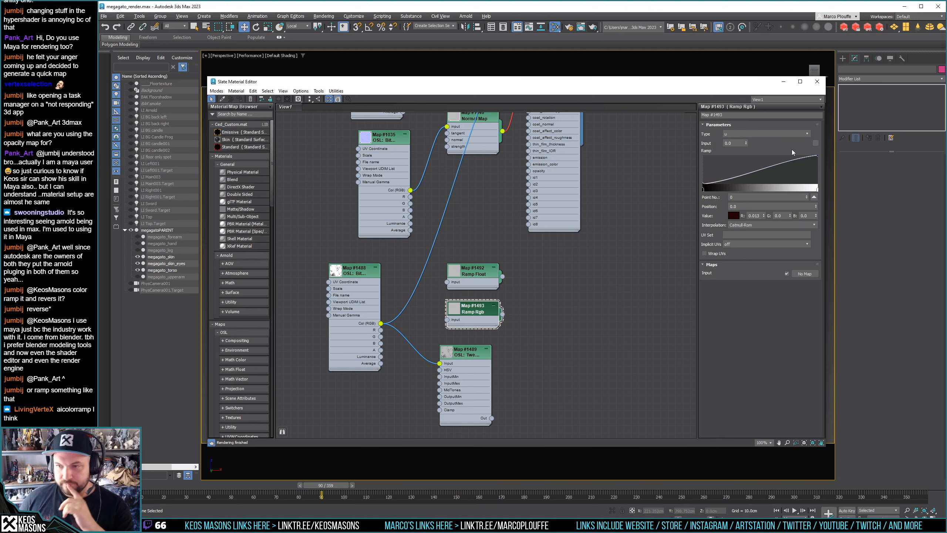
click(759, 199)
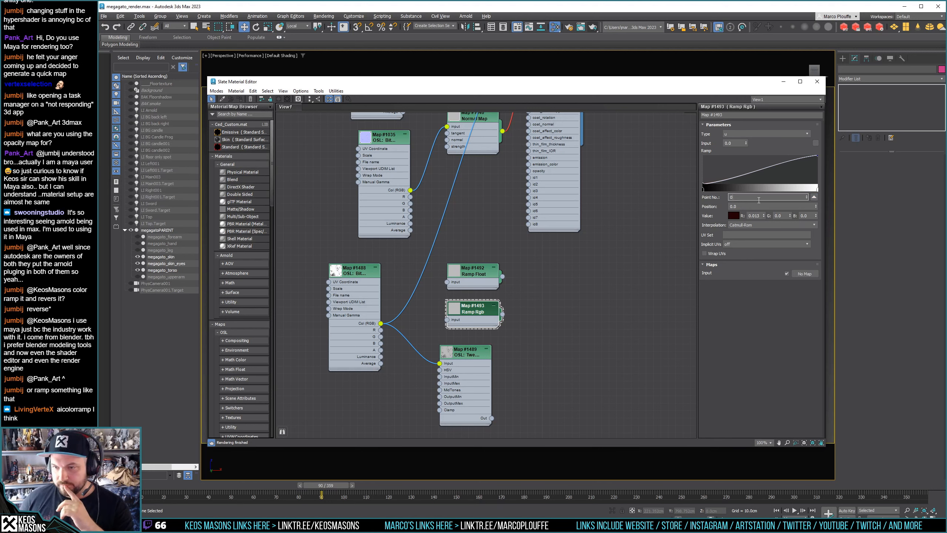
click(703, 190)
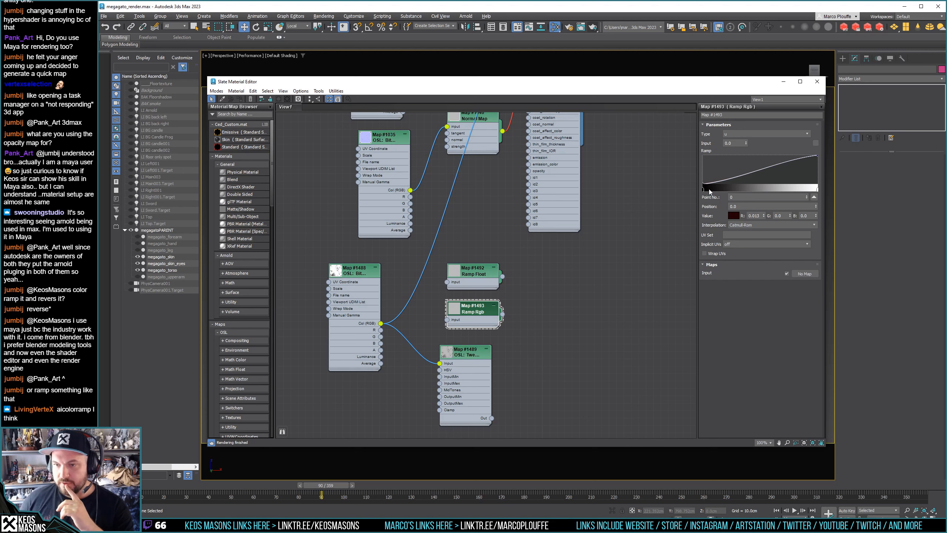
Close the Slate Material Editor and switch to Substance 3D Painter
click(817, 82)
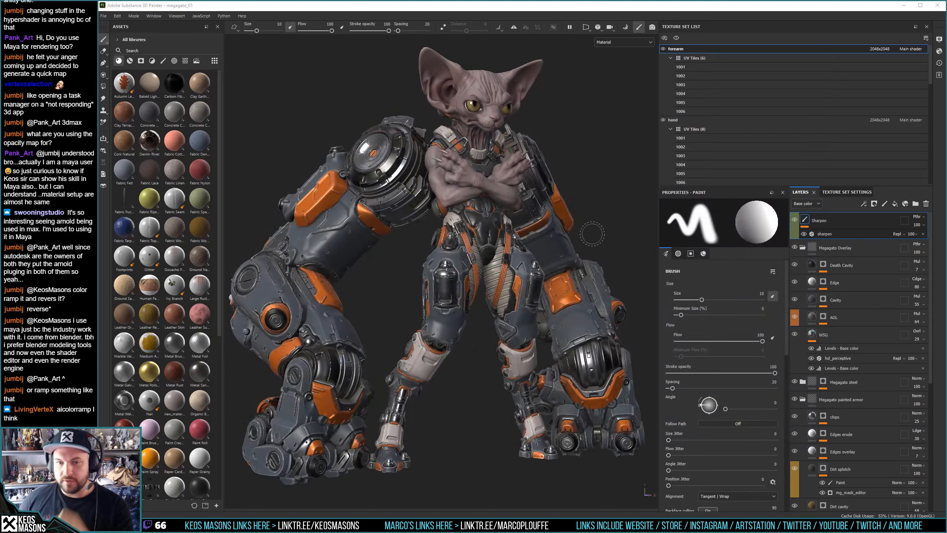
key(alt+Tab)
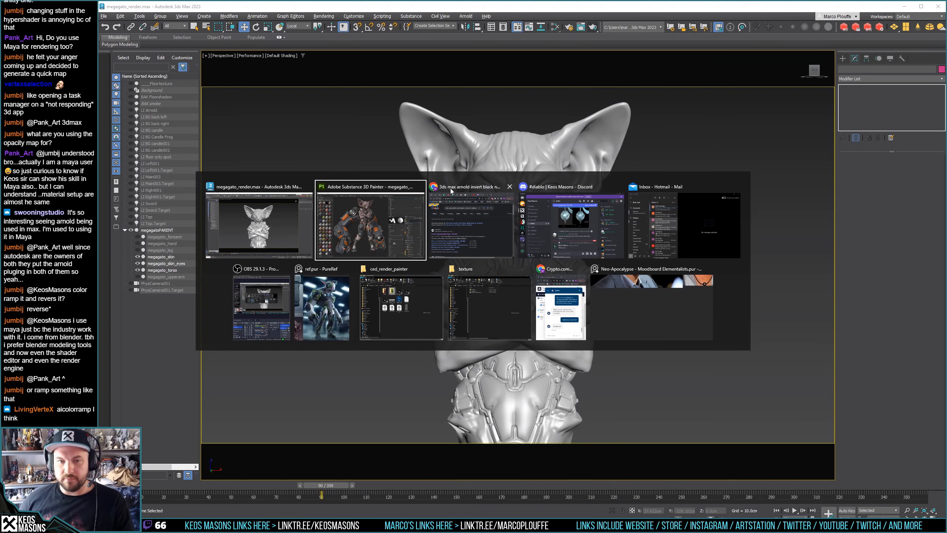
click(379, 214)
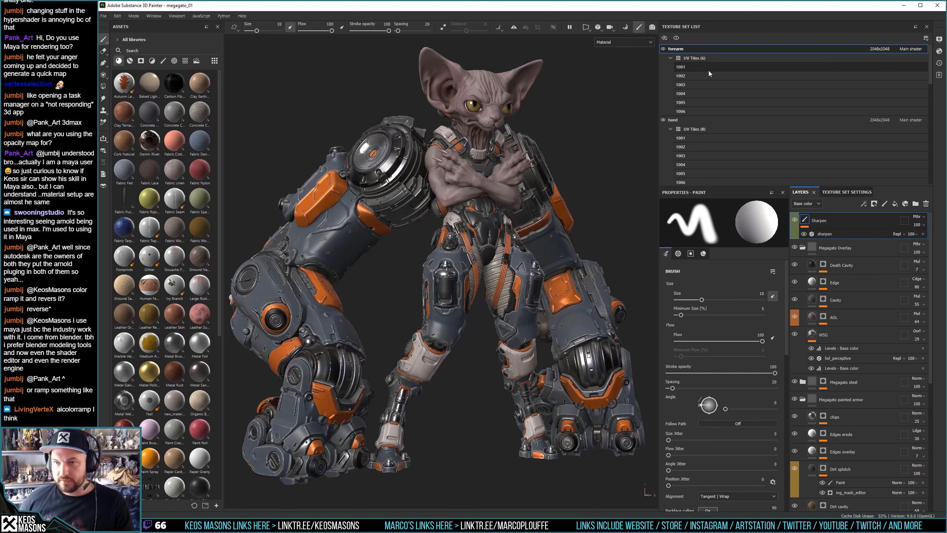
Select the SSS fill layer in the skin texture set and display the Opacity channel in the viewport
scroll(706, 113, down, 5)
scroll(704, 141, up, 2)
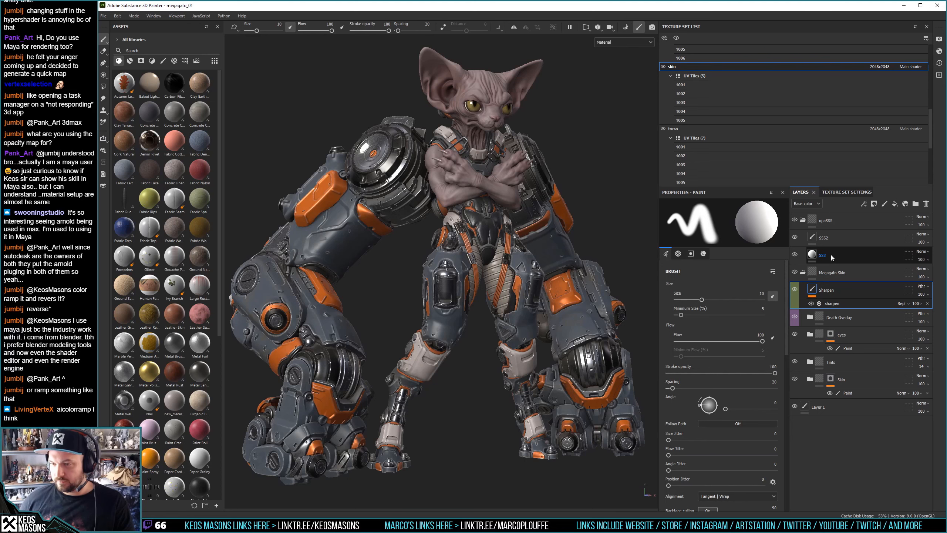
click(831, 256)
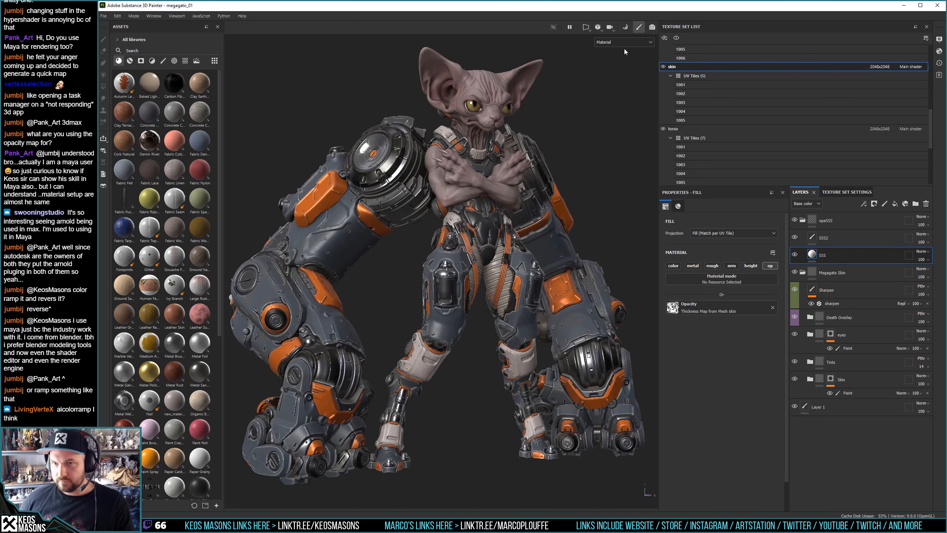
click(651, 42)
click(628, 112)
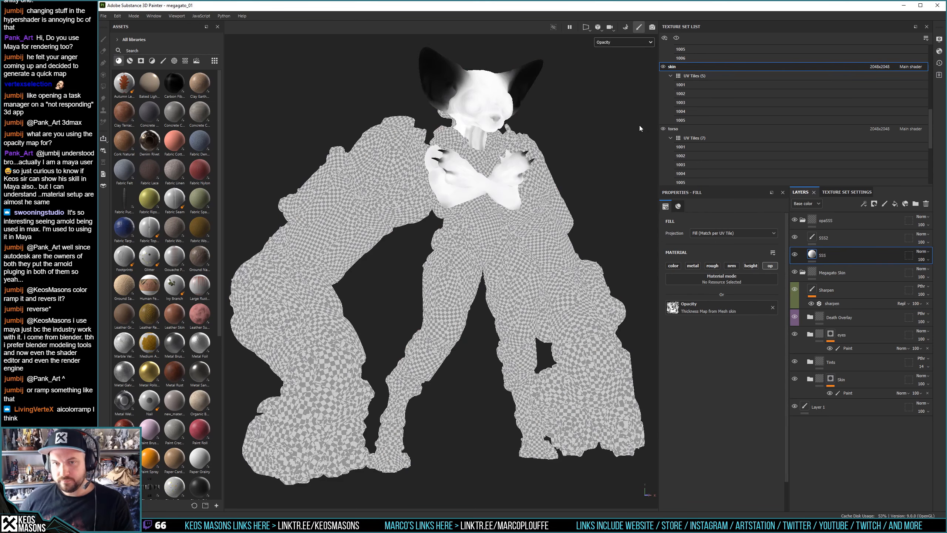
Hide the SSS2 layer above the SSS fill layer
click(795, 237)
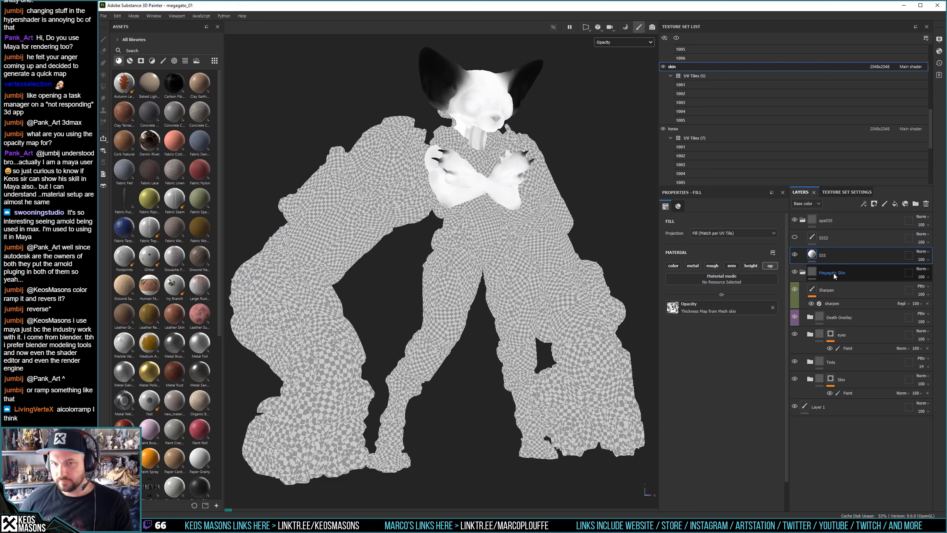
right_click(836, 253)
key(Escape)
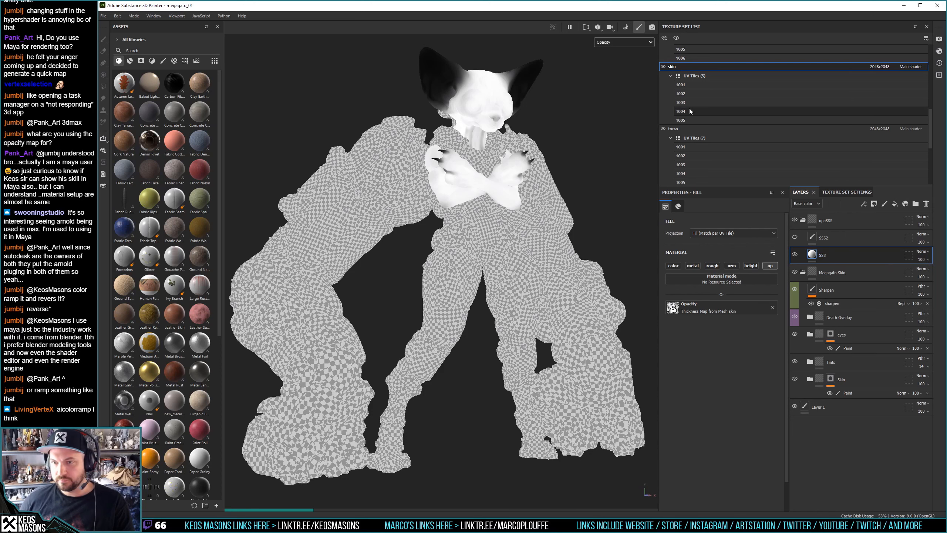
Hide the torso, upperarm, forearm, hand and leg texture sets so only skin stays visible, and collapse the UV tile lists
click(663, 129)
click(670, 137)
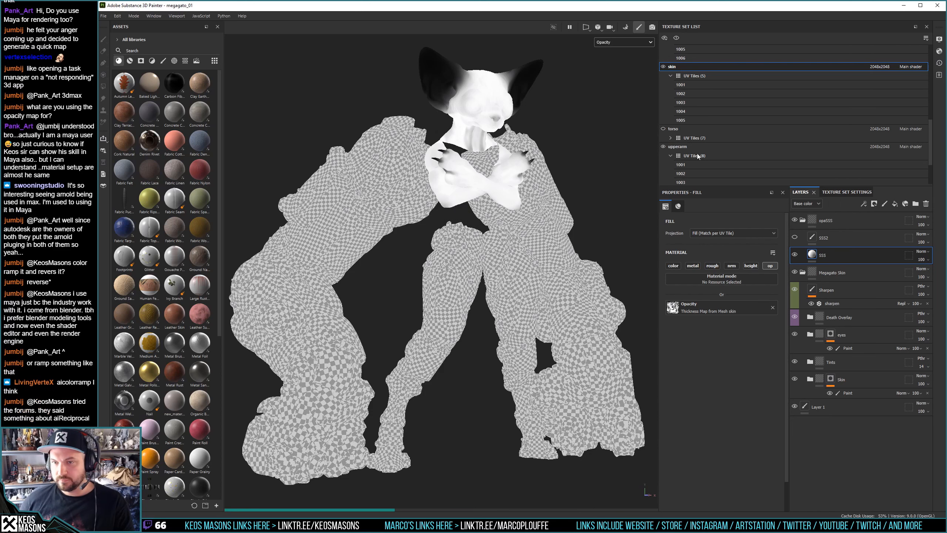
click(663, 146)
scroll(680, 159, down, 10)
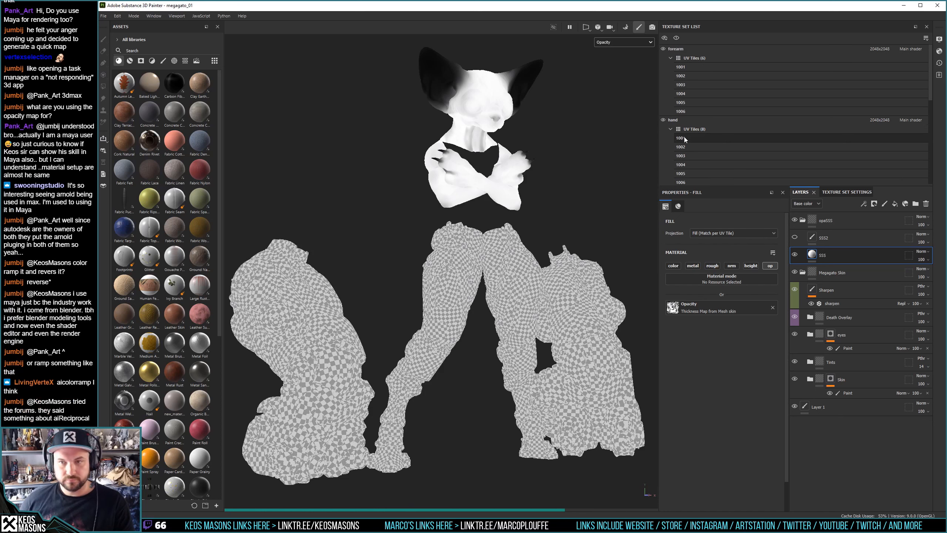
click(663, 49)
click(671, 58)
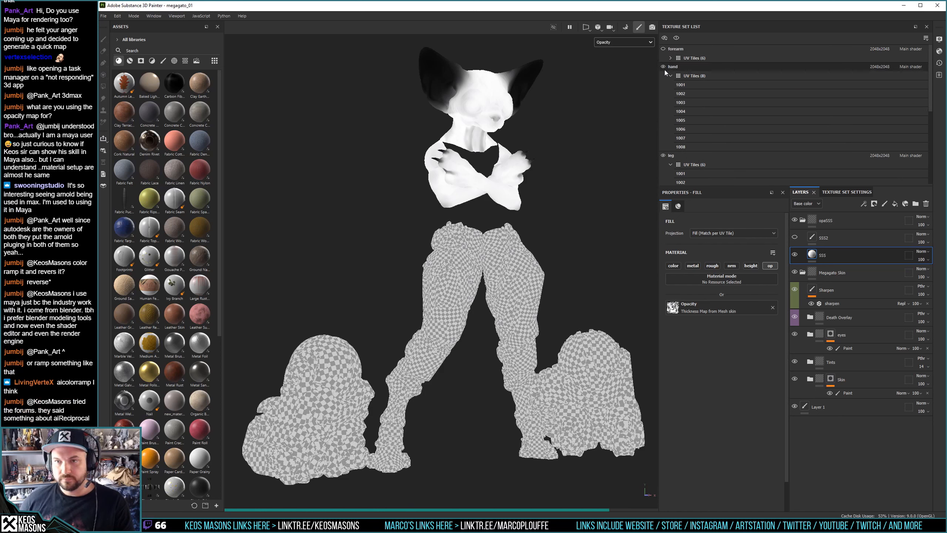
click(663, 67)
click(671, 75)
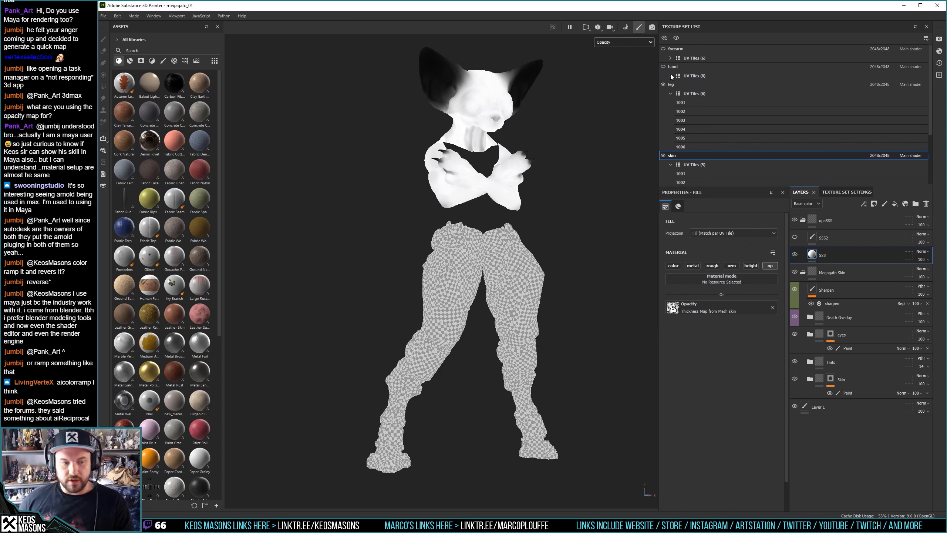
click(664, 84)
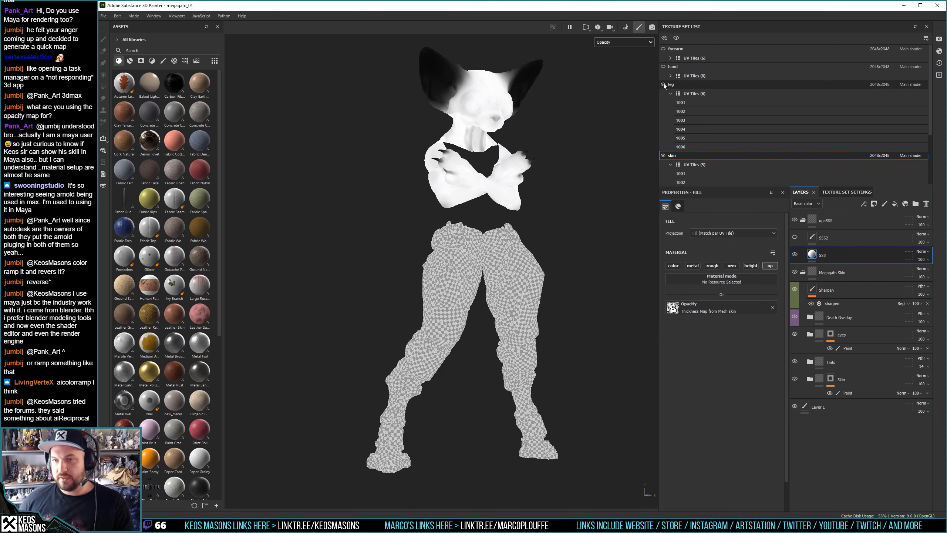
click(670, 93)
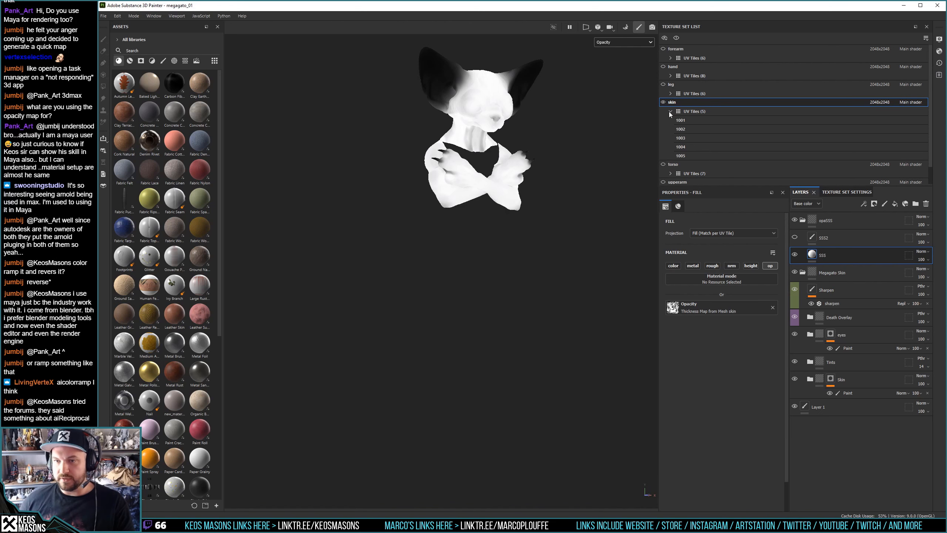
click(670, 112)
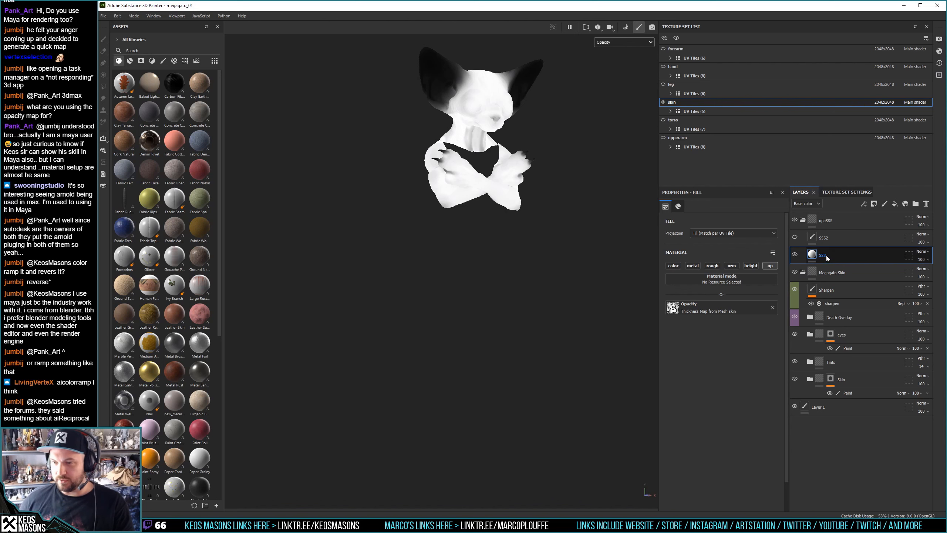
Add a filter to the SSS fill layer and set it to Invert
right_click(837, 257)
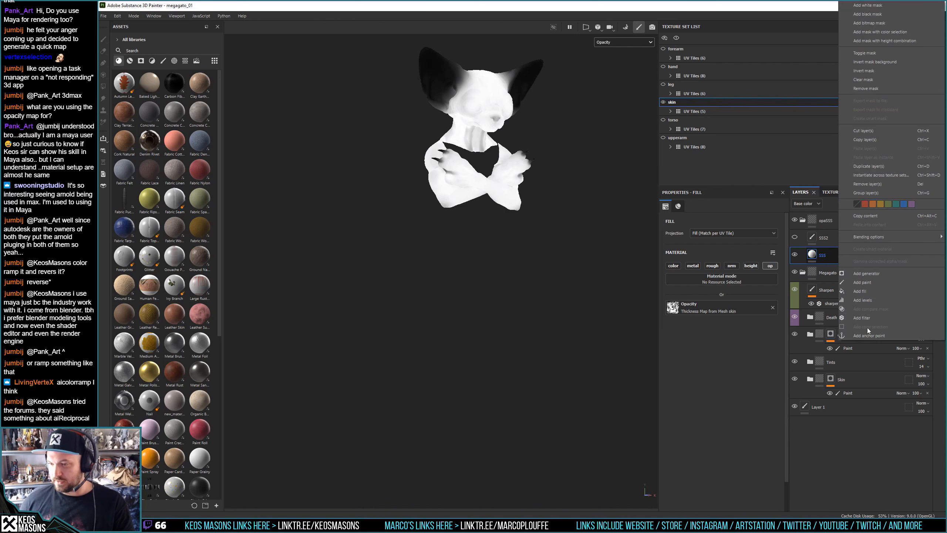
click(862, 318)
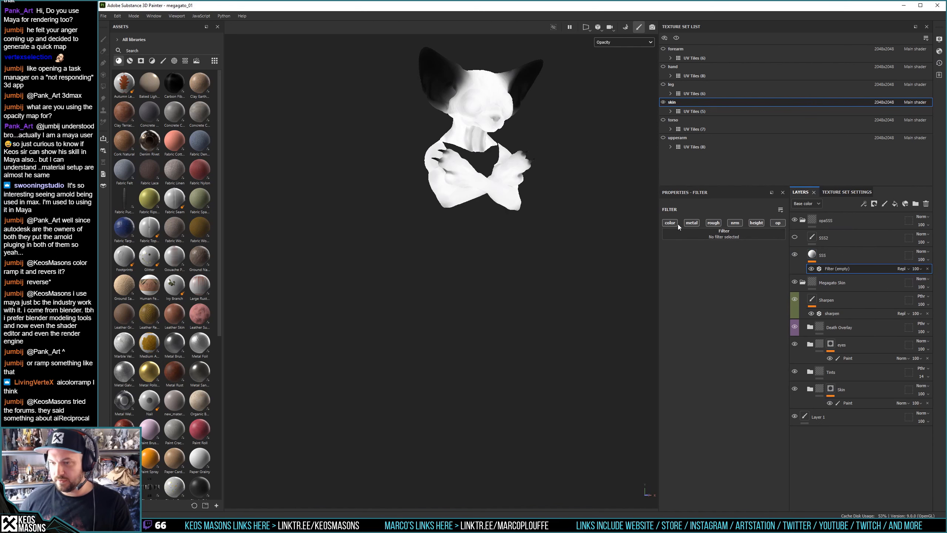
click(752, 231)
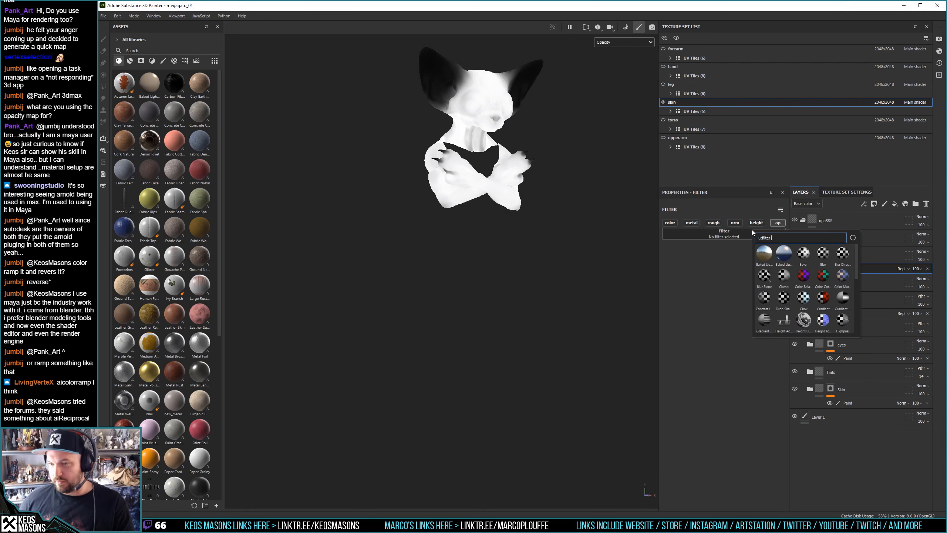
text(inv)
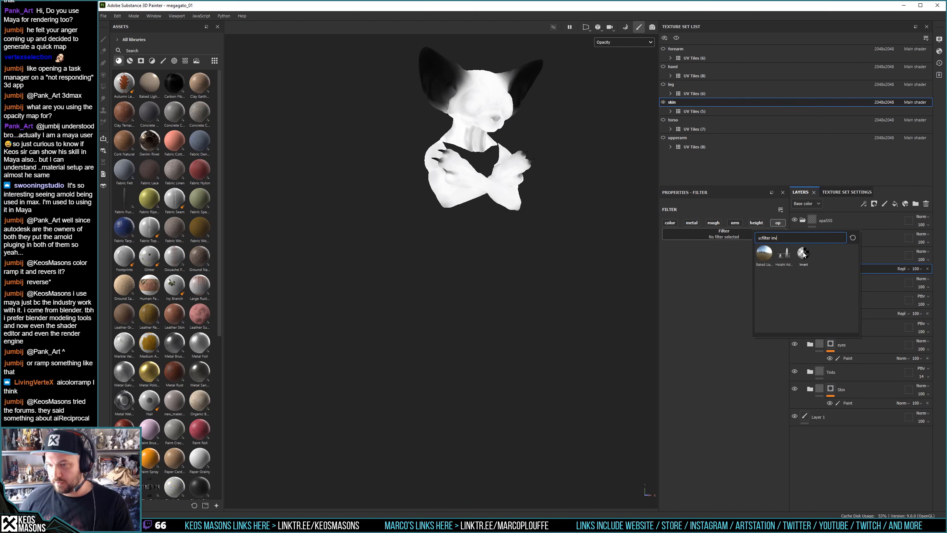
click(804, 254)
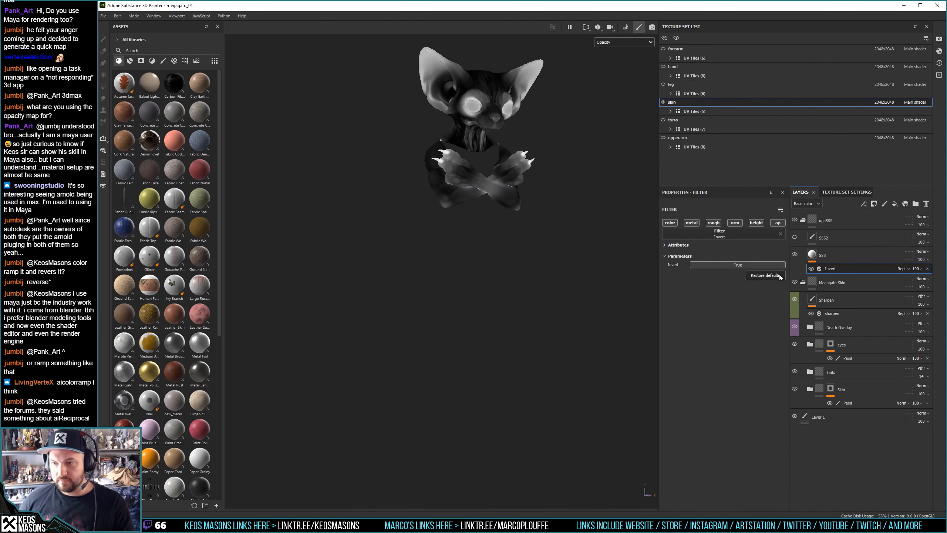
Show the SSS2 paint layer and add a filter to it
click(798, 240)
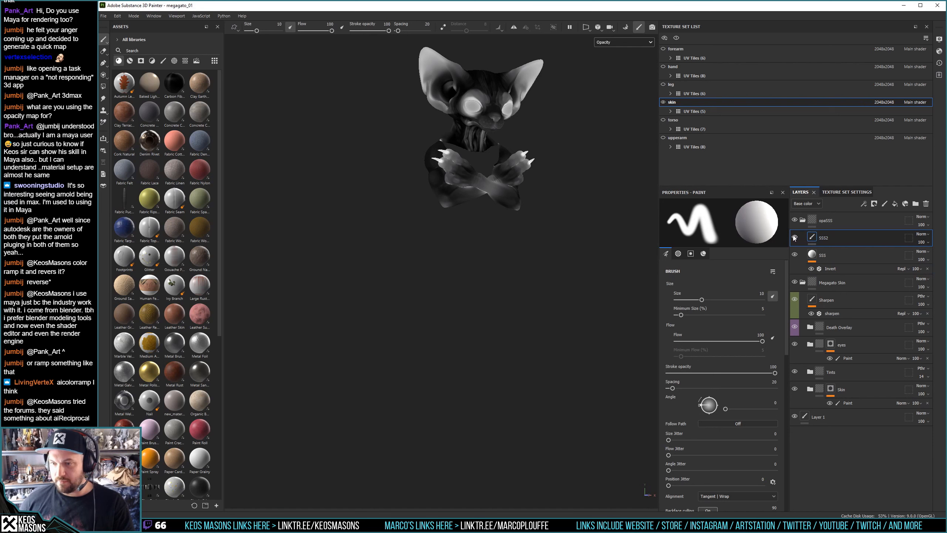
right_click(831, 243)
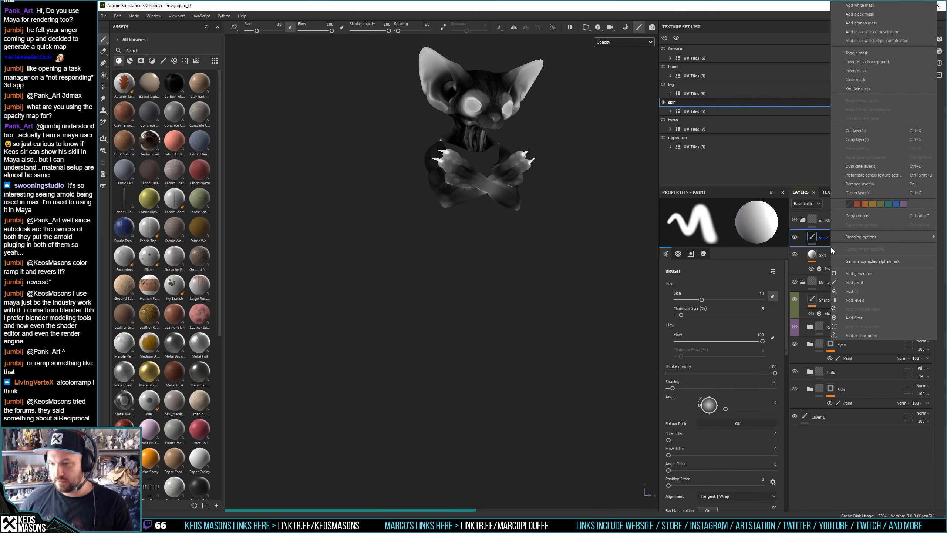
click(861, 318)
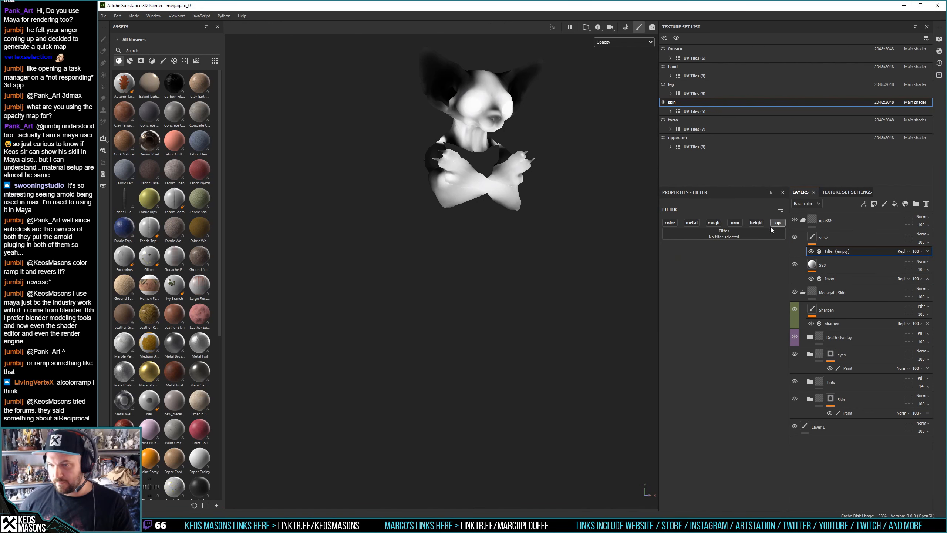
Assign the Invert filter to the empty filter on the SSS2 layer and select the opaSSS folder
click(744, 237)
click(798, 260)
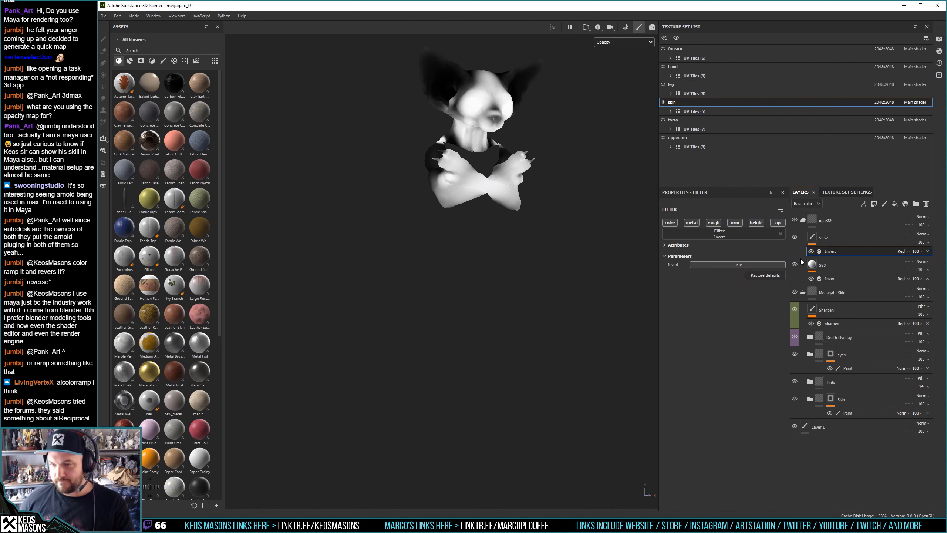
click(836, 221)
Set up a texture export that includes only the skin texture set, excluding forearm, hand, leg, torso and upperarm
click(104, 16)
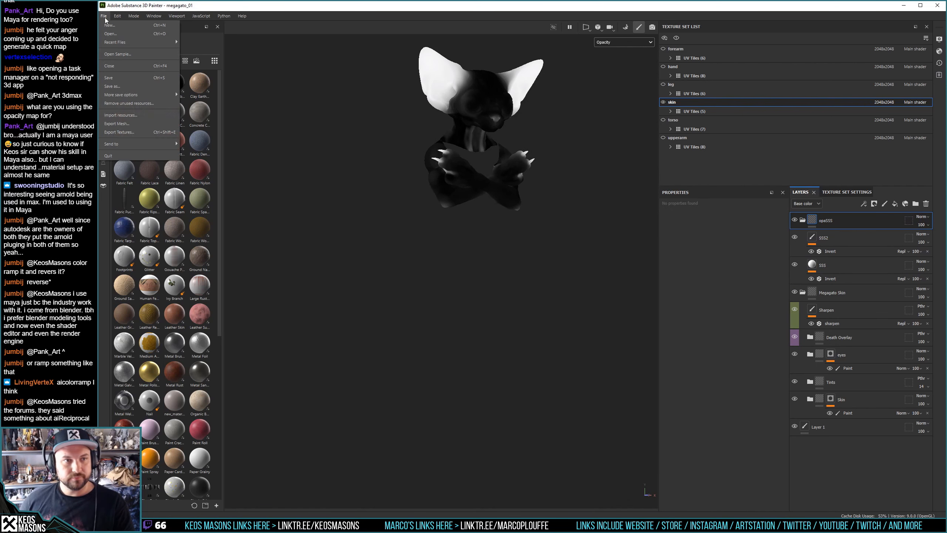
click(127, 134)
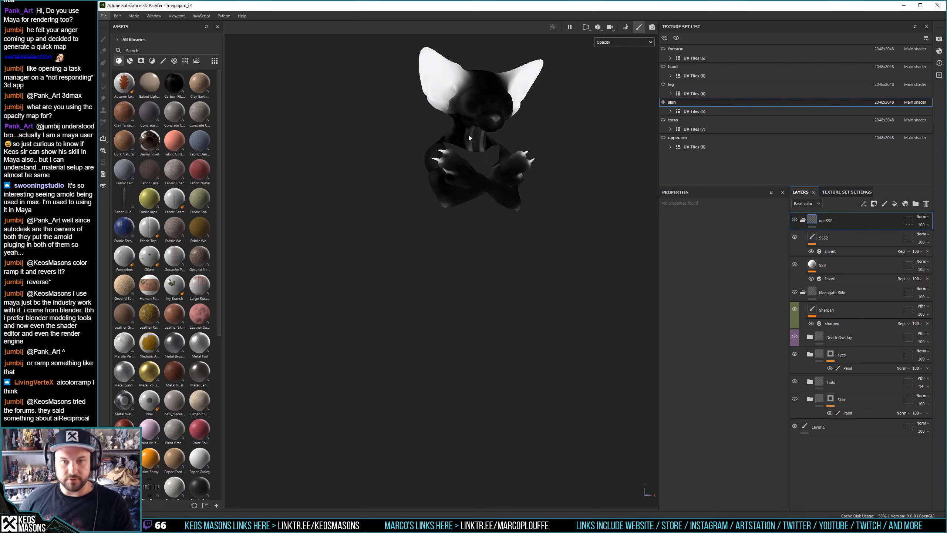
click(328, 216)
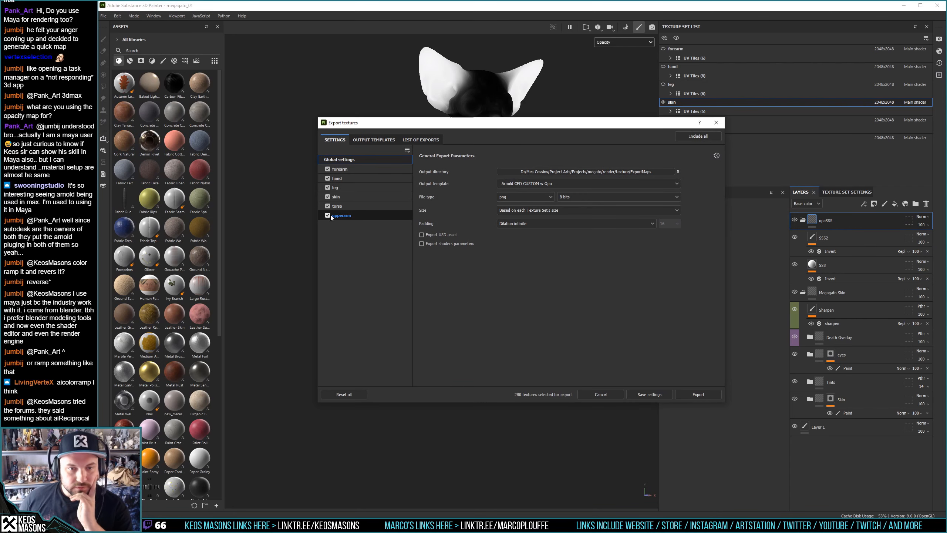
click(328, 206)
click(328, 206)
click(328, 187)
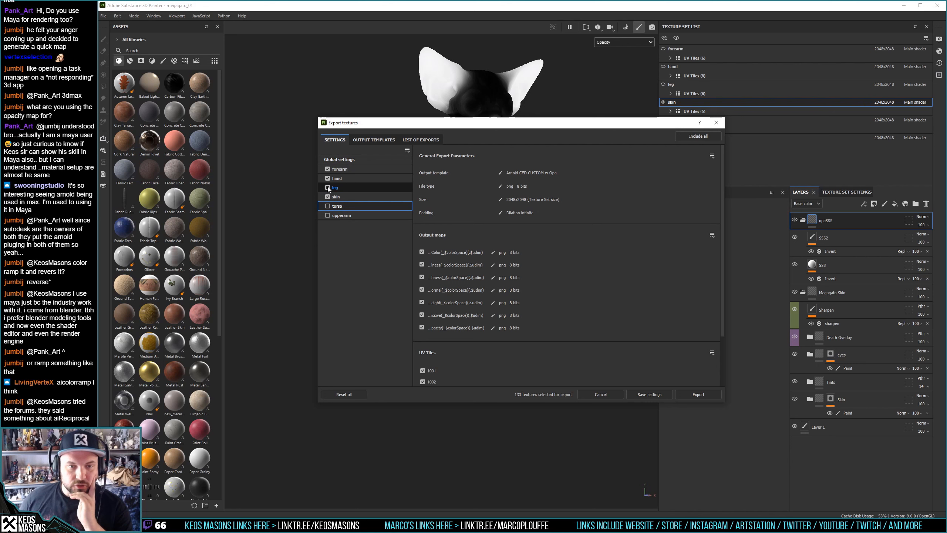
click(328, 169)
click(328, 179)
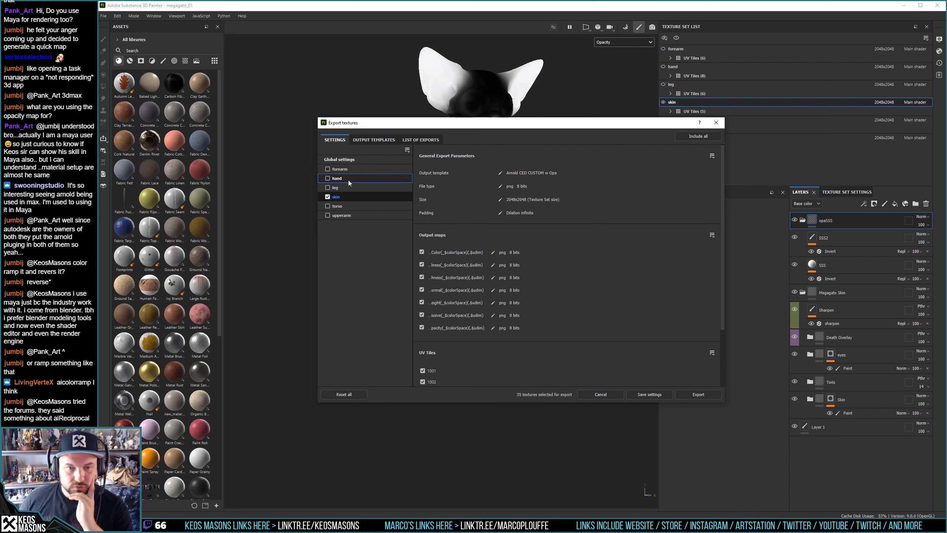
Export the skin textures as 8-bit PNG with the Arnold CED CUSTOM w Opa template and save the export settings
click(344, 197)
click(363, 159)
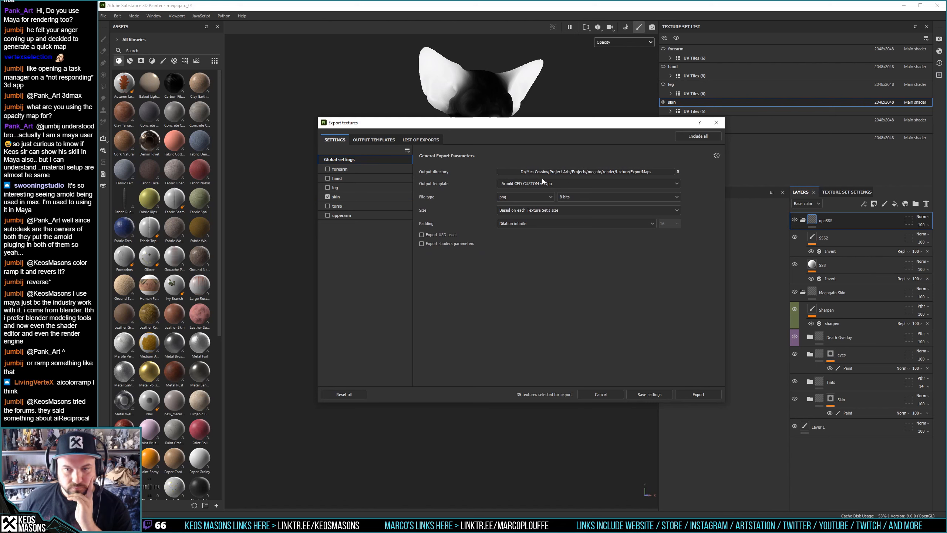
click(714, 395)
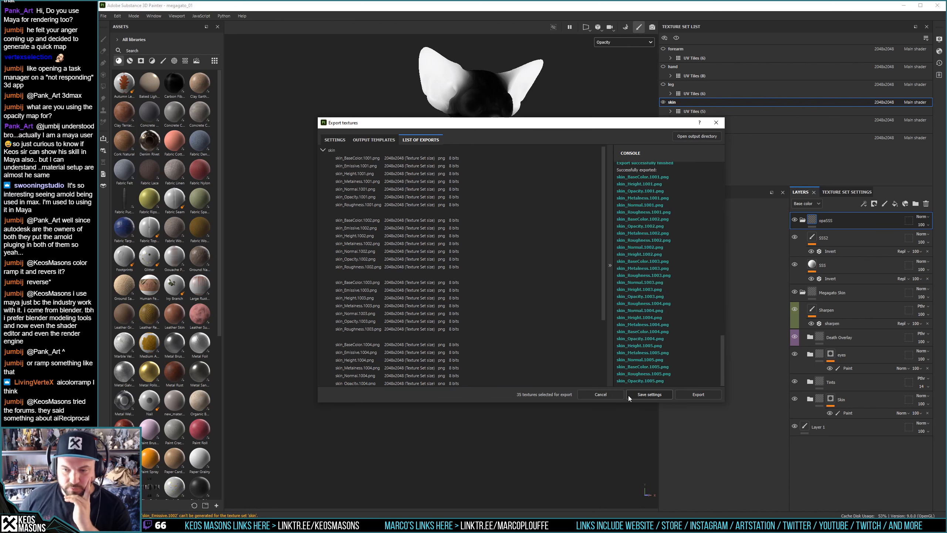
click(631, 395)
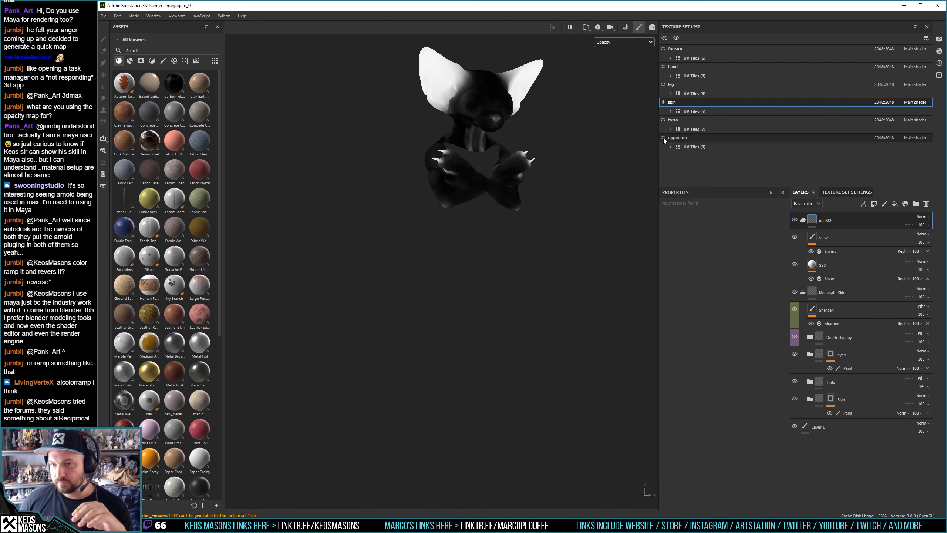
Make the upperarm, torso, leg, hand and forearm texture sets visible in the viewport
click(663, 138)
click(663, 120)
click(663, 84)
click(663, 67)
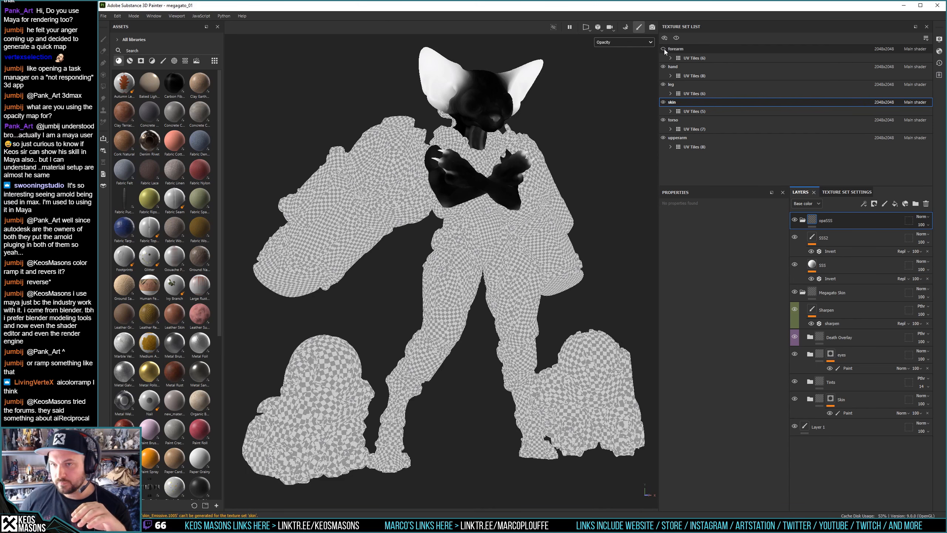
click(664, 49)
Set the viewport display to Material and save the project
click(621, 42)
click(617, 51)
click(612, 42)
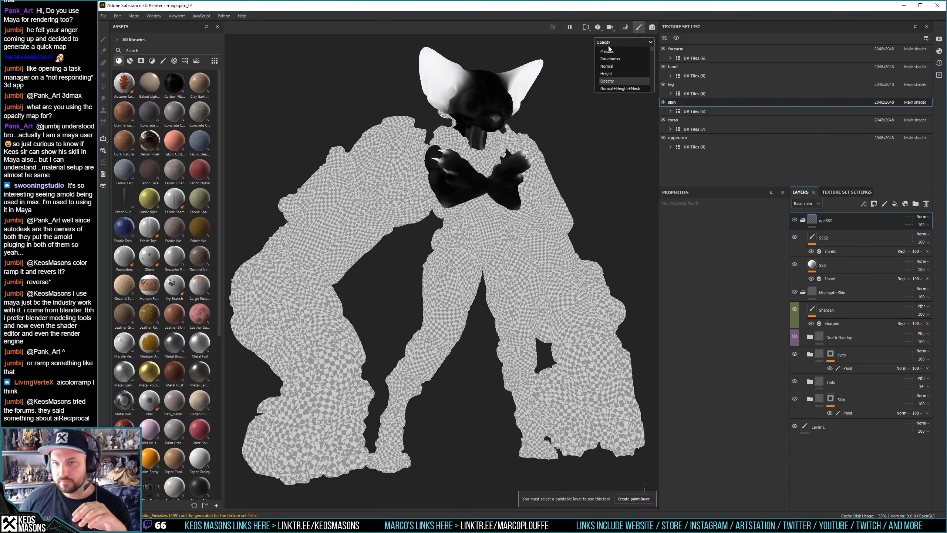
scroll(609, 52, up, 1)
click(609, 52)
click(104, 16)
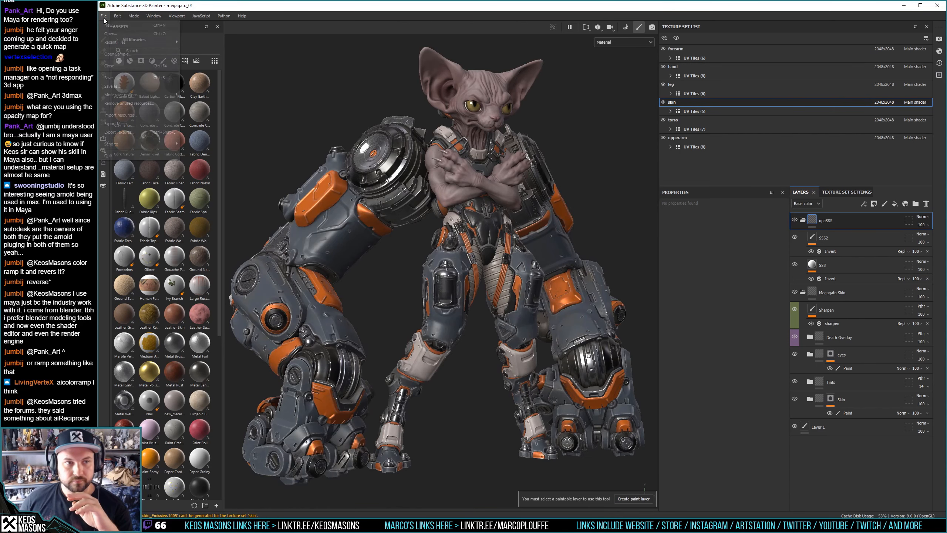
click(120, 78)
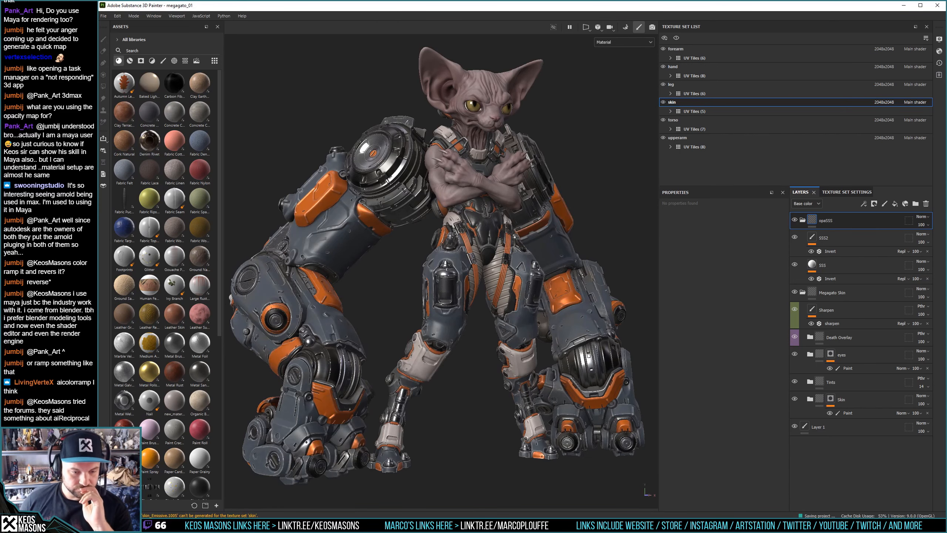
Switch to 3ds Max, render the perspective view, and dismiss the Arnold message and rendered frame
key(alt+Tab)
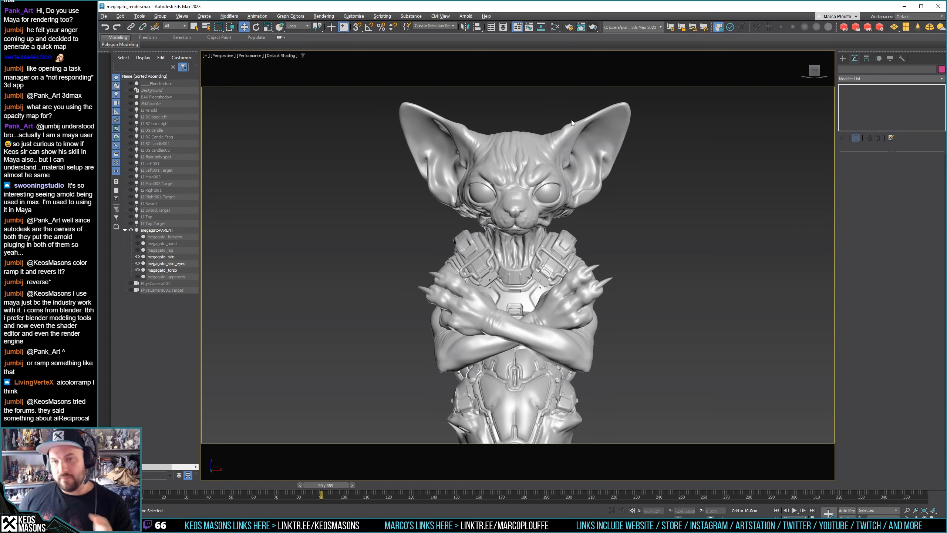
click(593, 27)
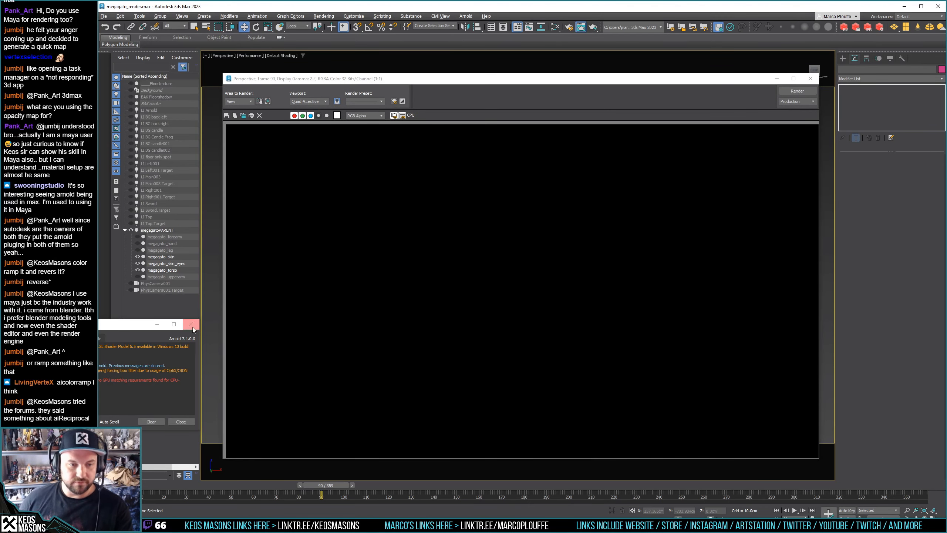
drag(142, 325, 313, 238)
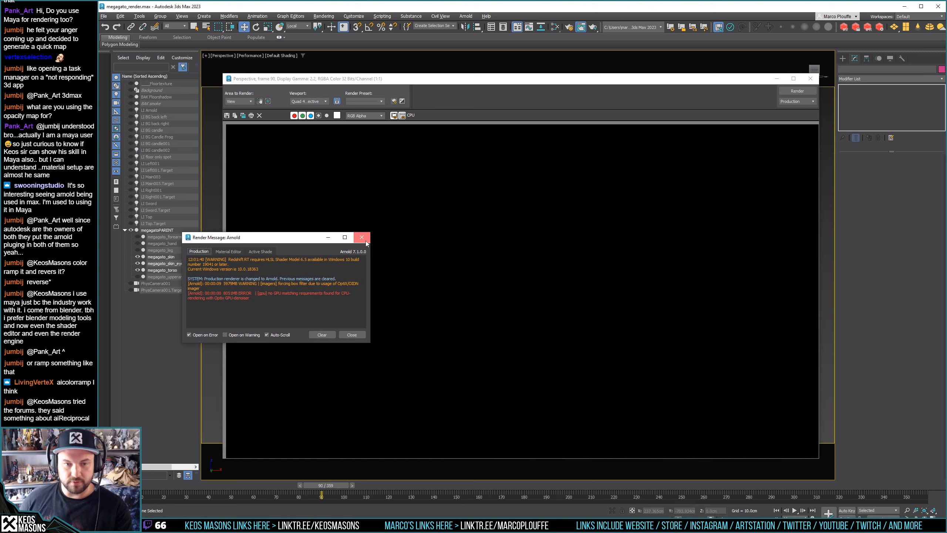
click(362, 237)
click(810, 78)
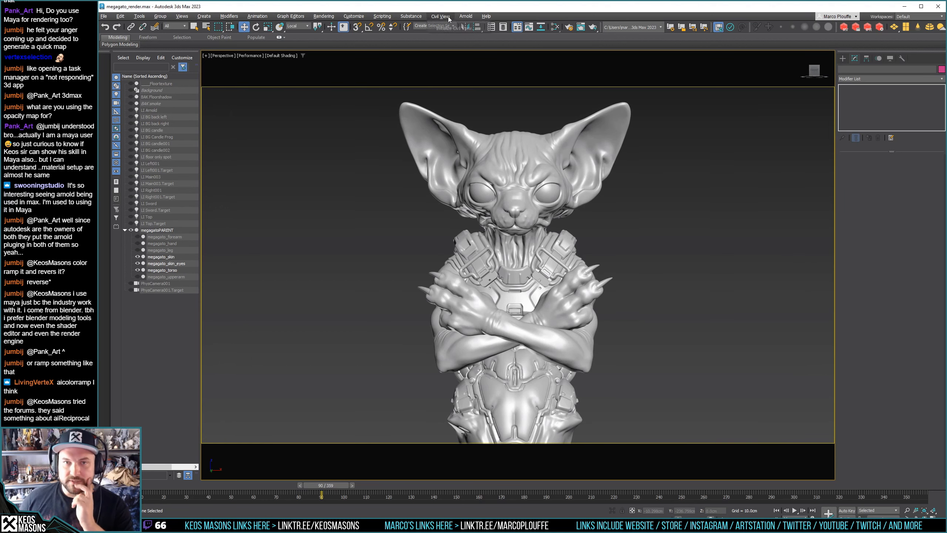
Flush all Arnold caches, then test-render the perspective view and dismiss the rendered frame
click(466, 16)
mouse_move(477, 37)
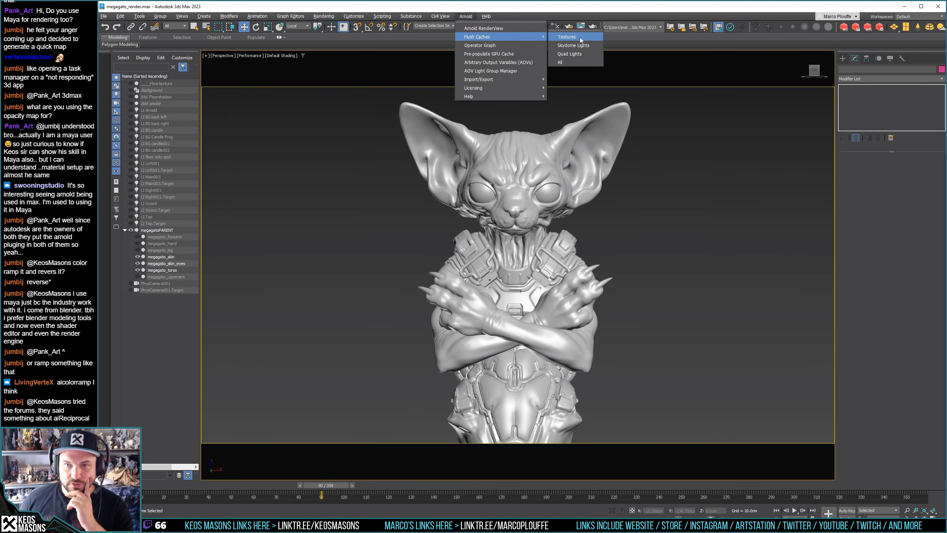
click(569, 62)
click(468, 16)
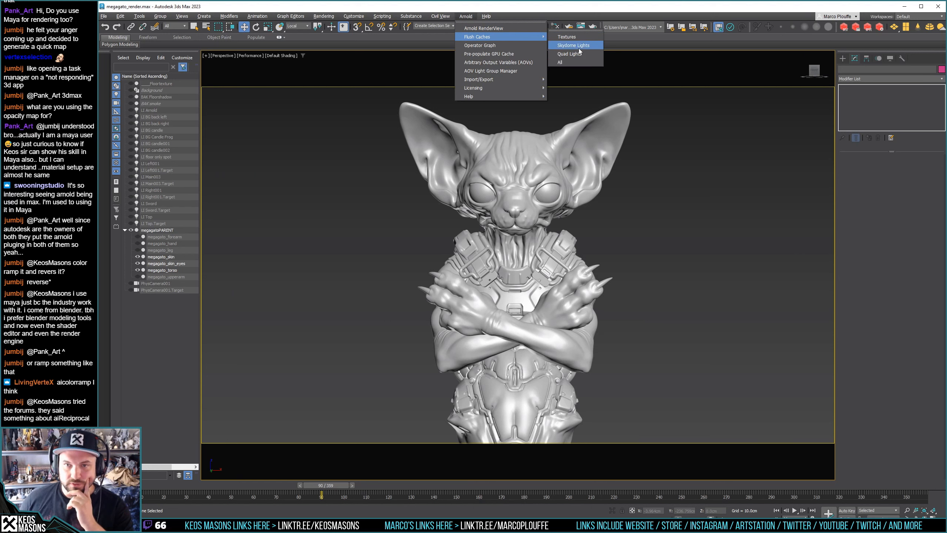
click(567, 62)
click(466, 16)
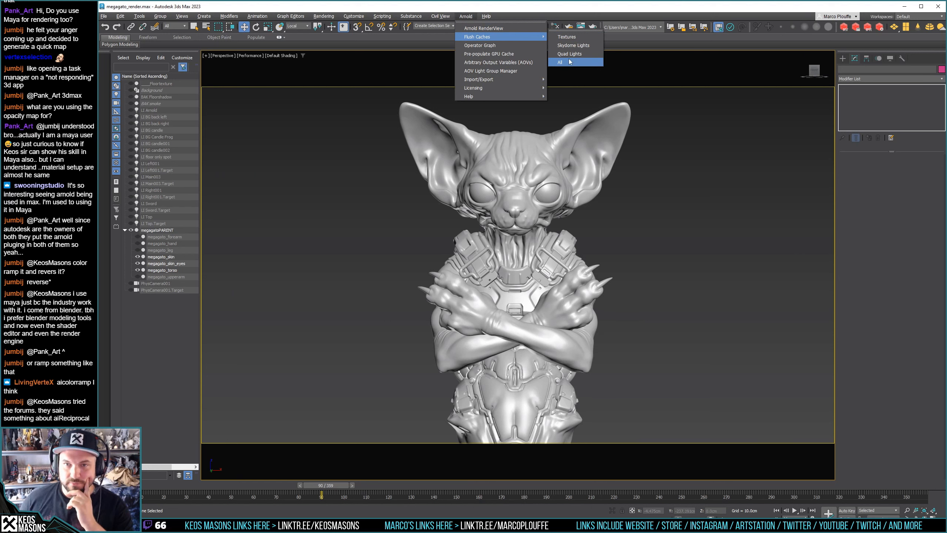
click(569, 62)
click(593, 27)
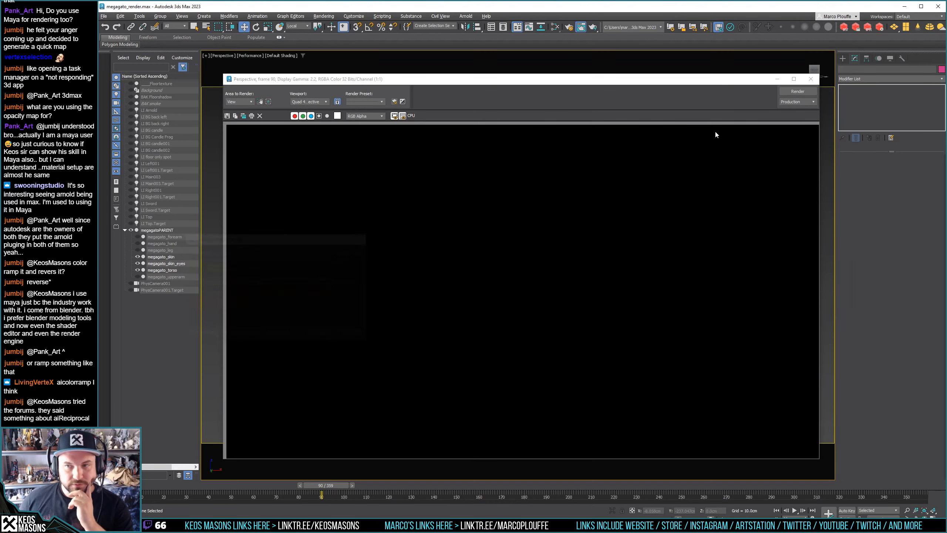
click(811, 79)
Repeat the full Arnold cache flush, re-render frame 90 of the perspective view and dismiss the render windows
click(466, 16)
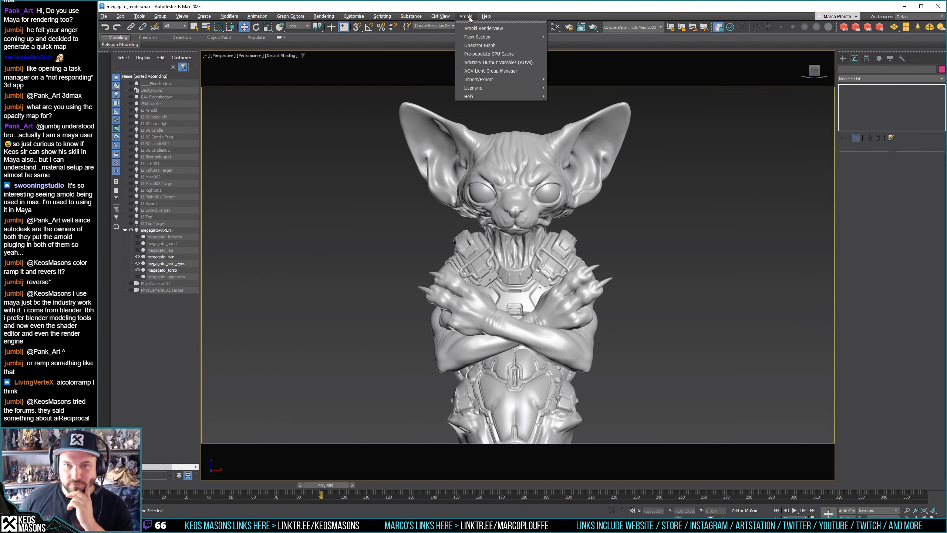
click(470, 19)
click(470, 20)
mouse_move(493, 37)
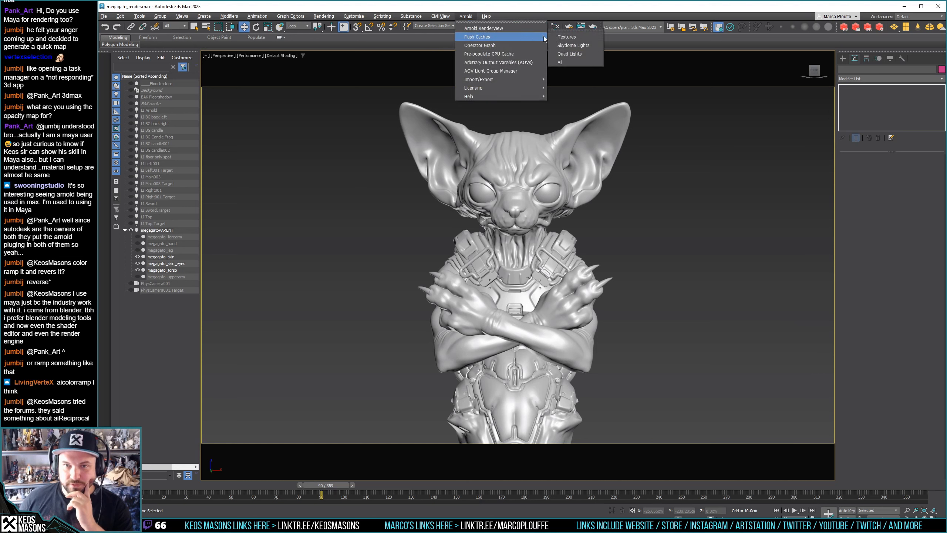
click(571, 63)
click(465, 16)
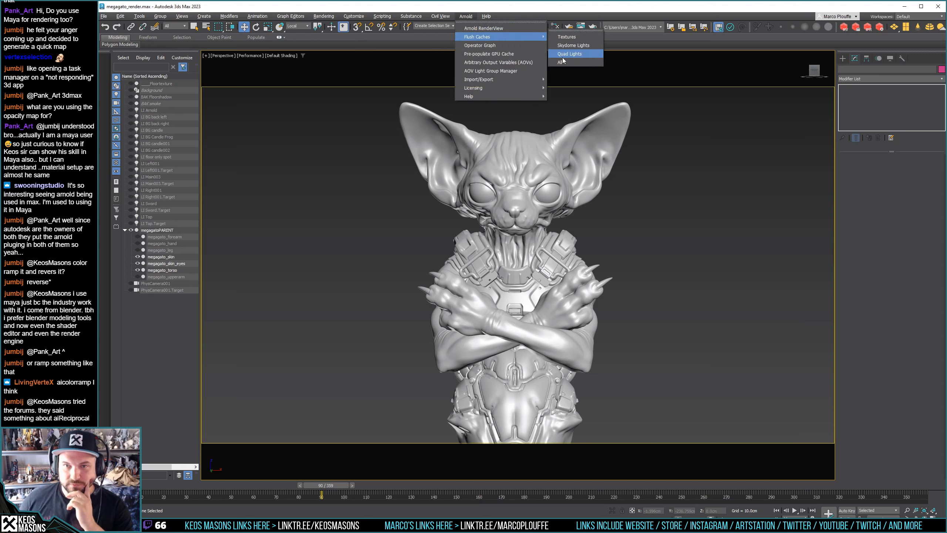
click(562, 62)
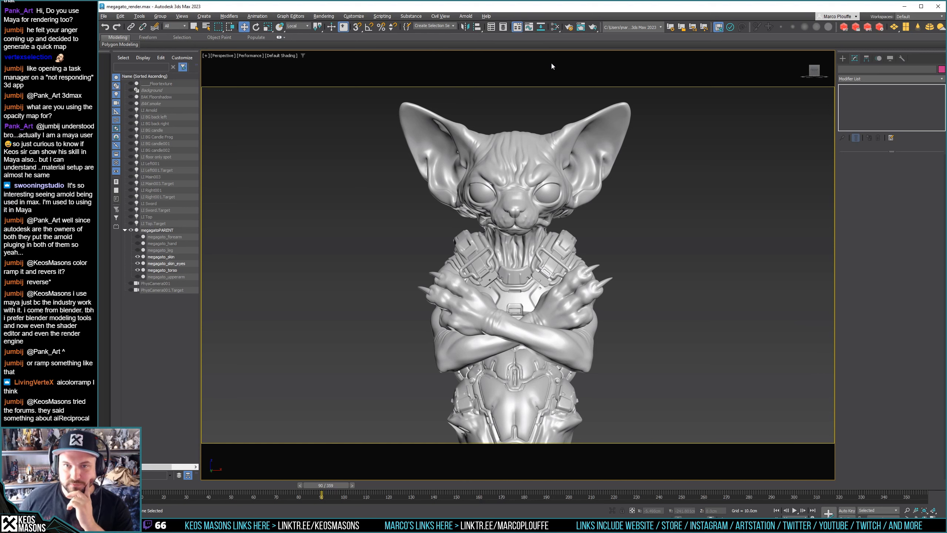
click(594, 27)
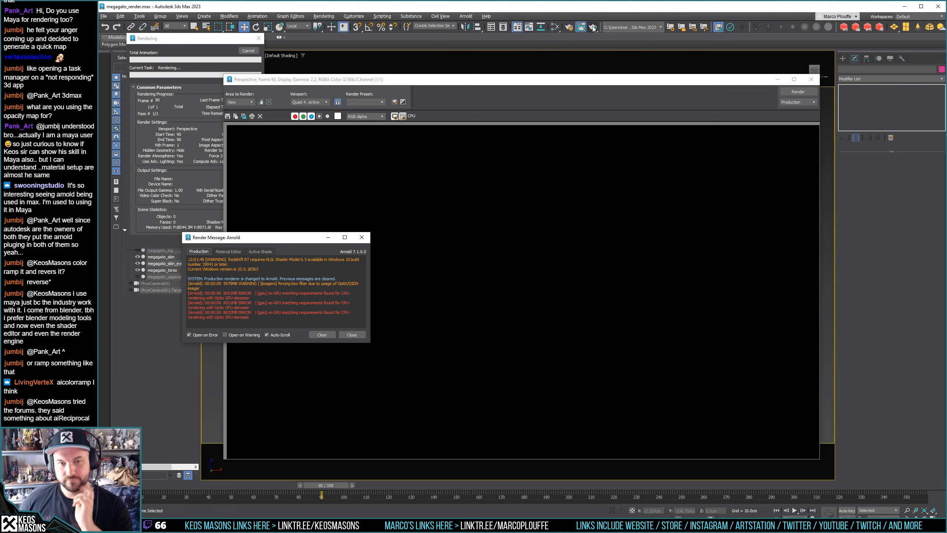
click(362, 237)
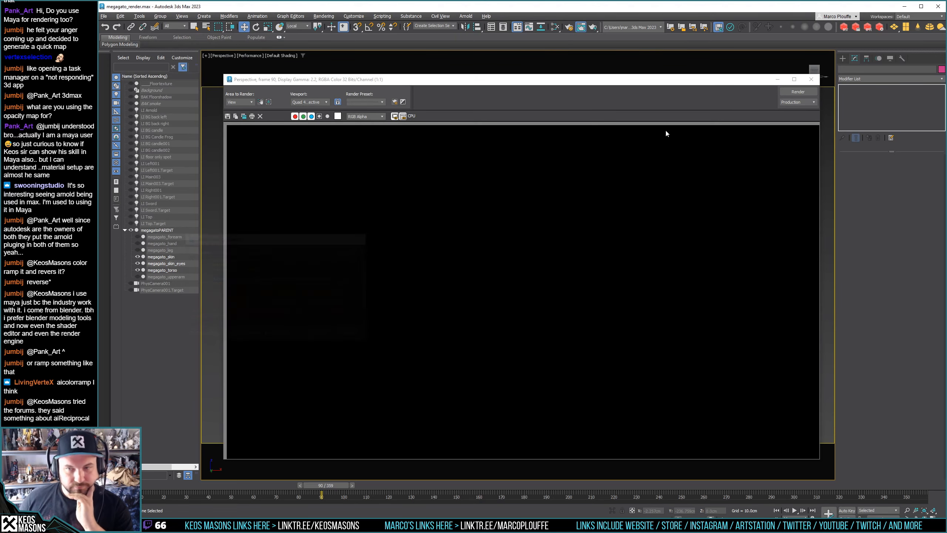
click(812, 79)
Flush all Arnold caches once more, try another perspective render and check the last rendered frame
click(466, 16)
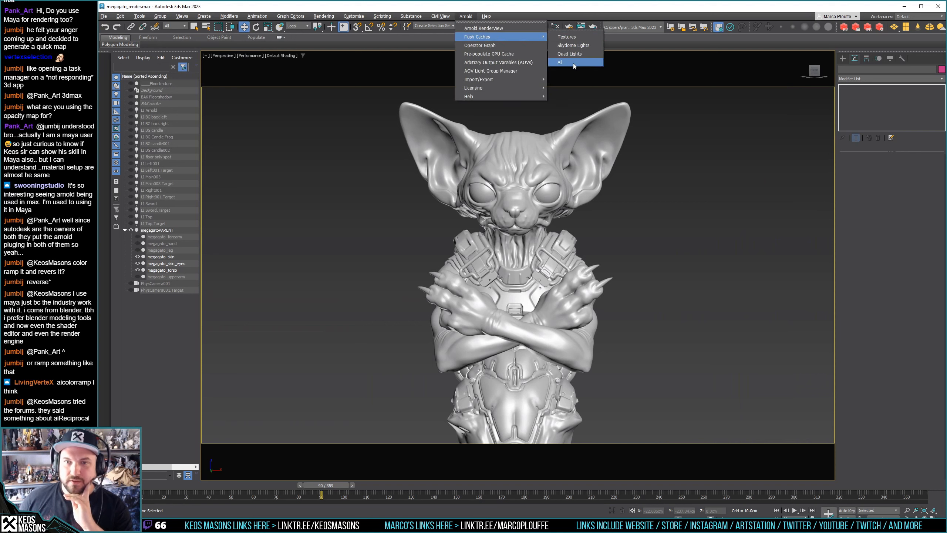
click(573, 63)
click(465, 16)
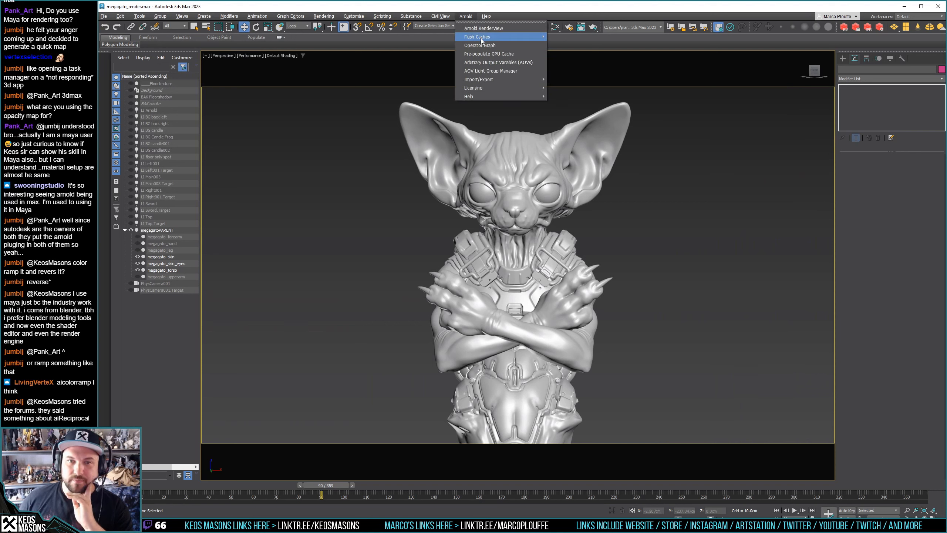
mouse_move(481, 37)
click(560, 62)
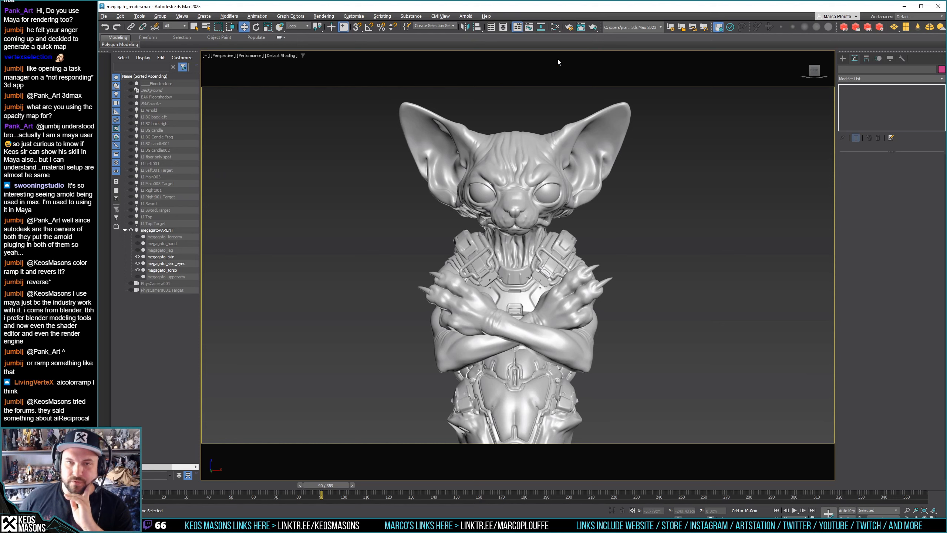
click(594, 27)
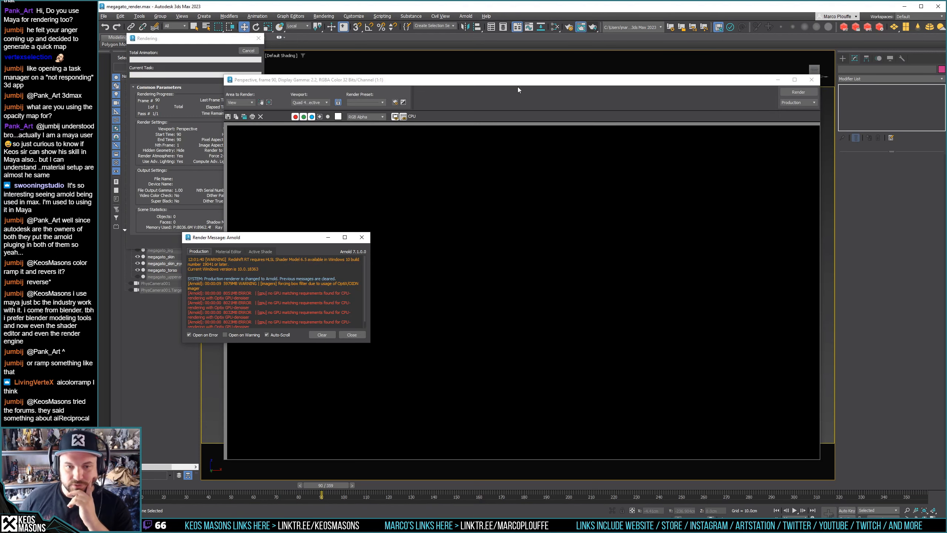
click(363, 239)
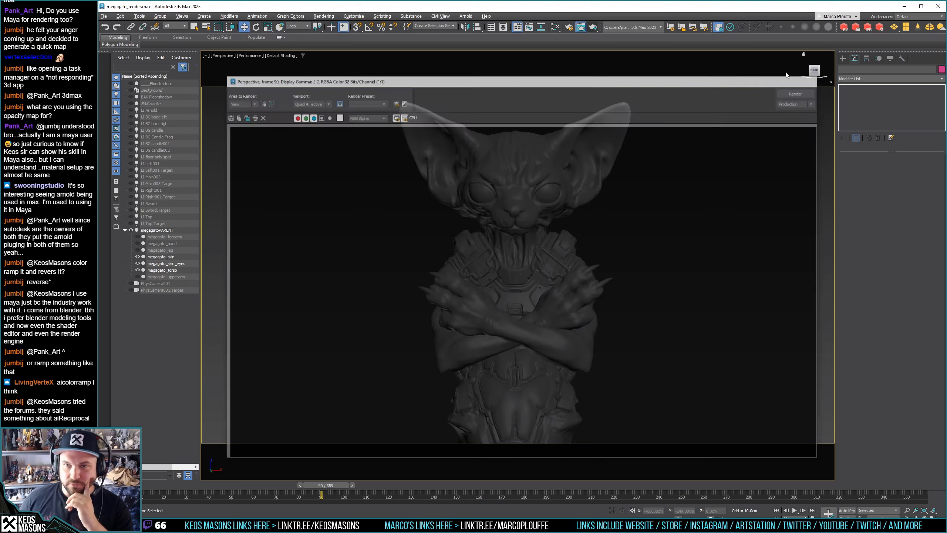
click(812, 79)
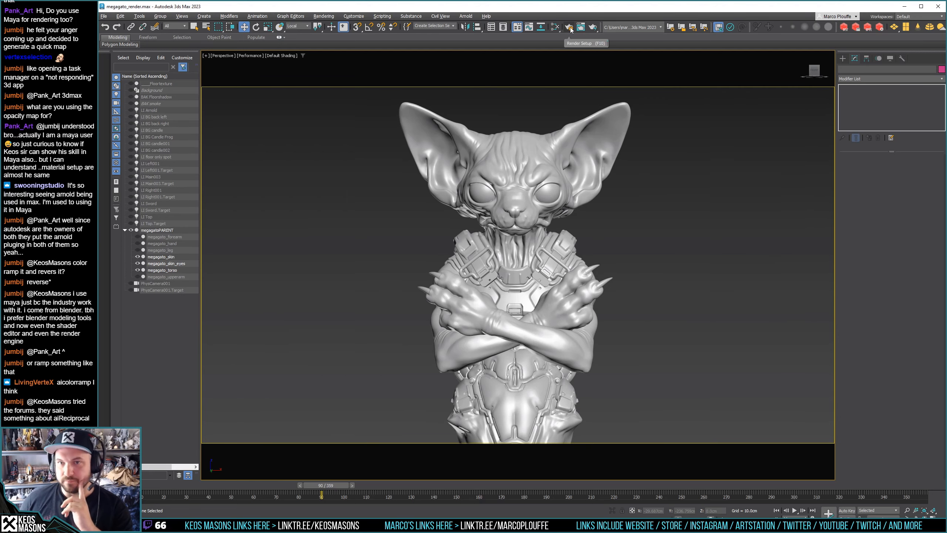
click(584, 30)
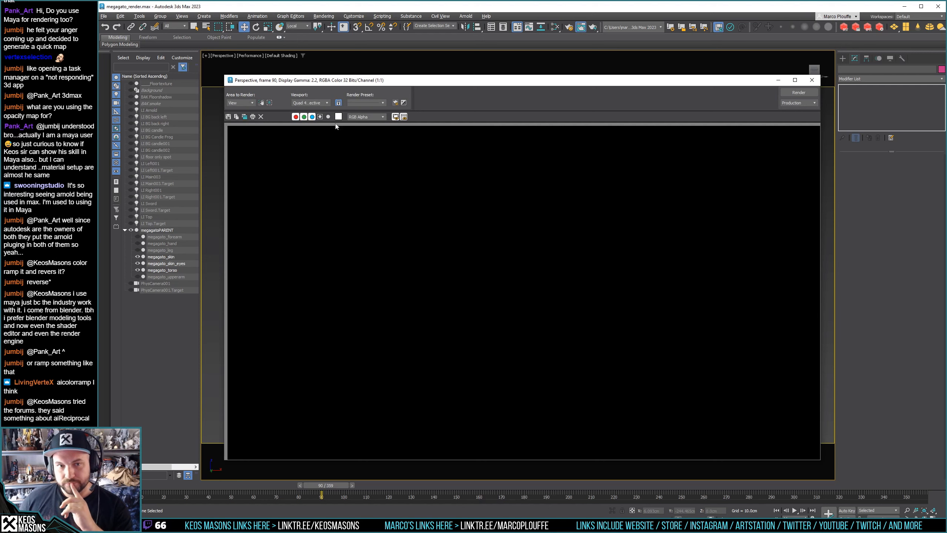
click(811, 80)
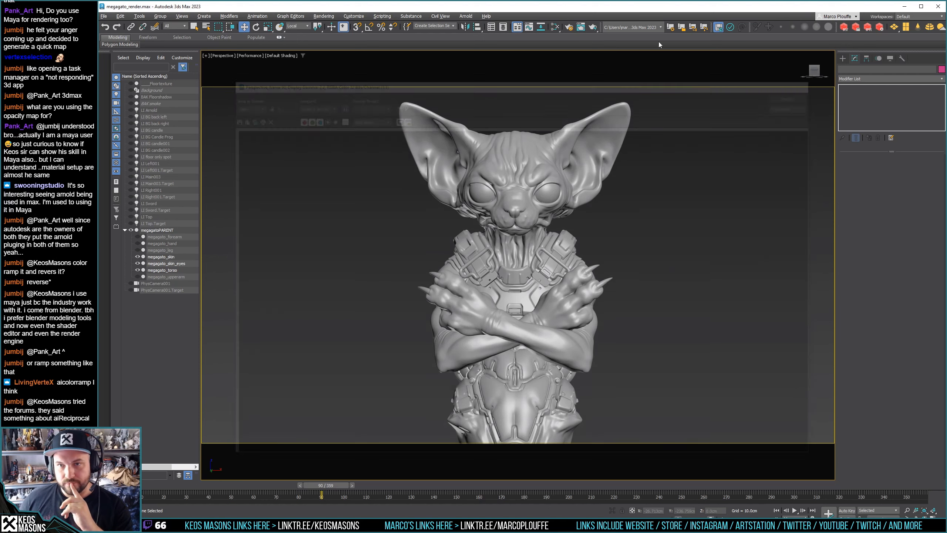
Test-render the perspective view, dismiss the message and frame windows, and check the Arnold render setup
click(594, 28)
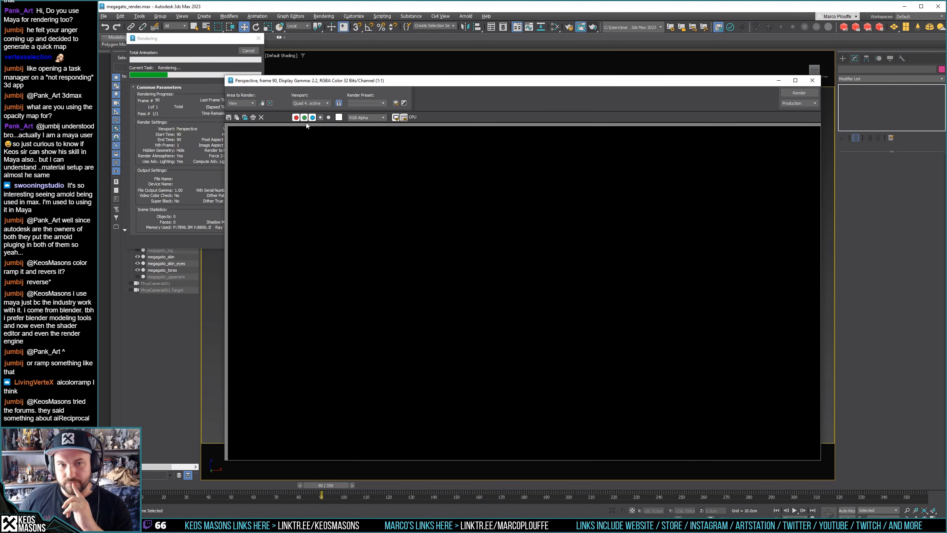
click(362, 237)
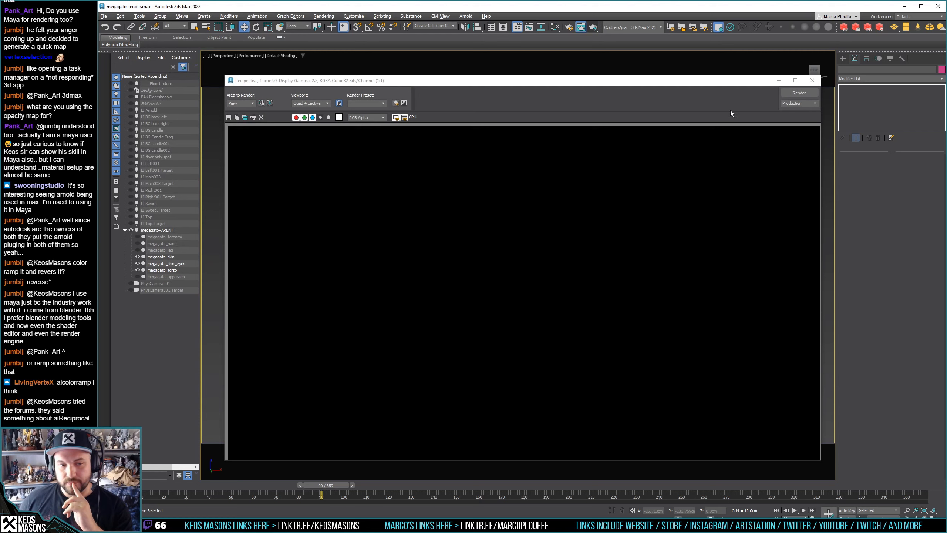
click(812, 80)
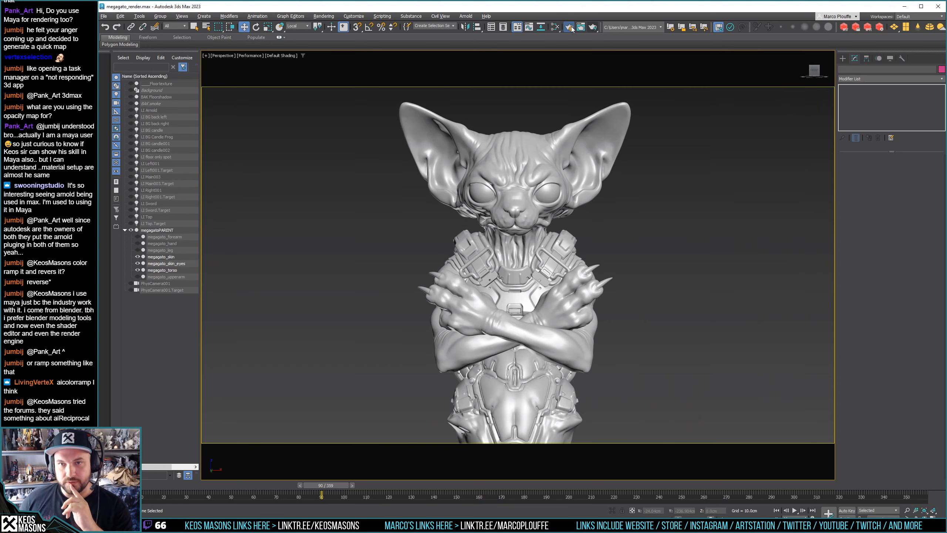
click(570, 27)
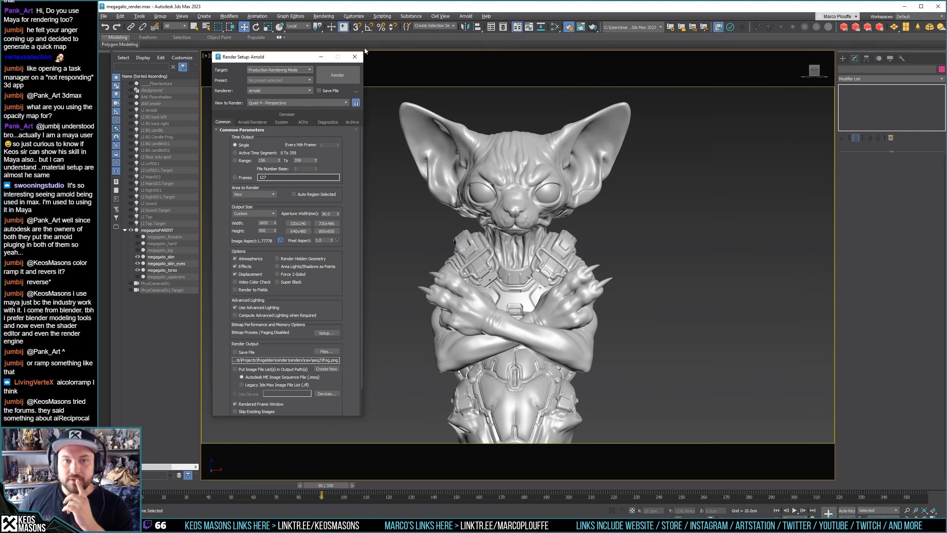
click(356, 58)
Try an interactive render in the Arnold RenderView, dismiss the render message and close the RenderView
click(462, 17)
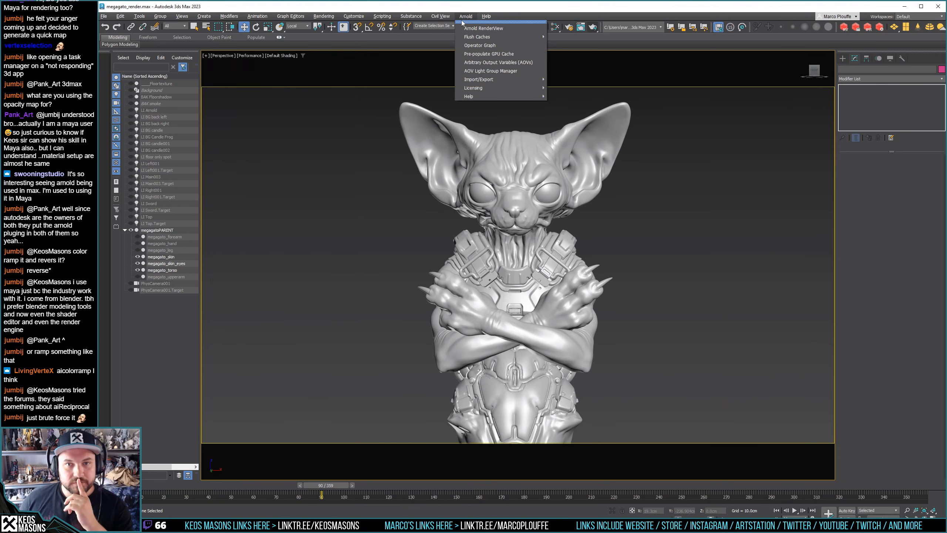
click(477, 28)
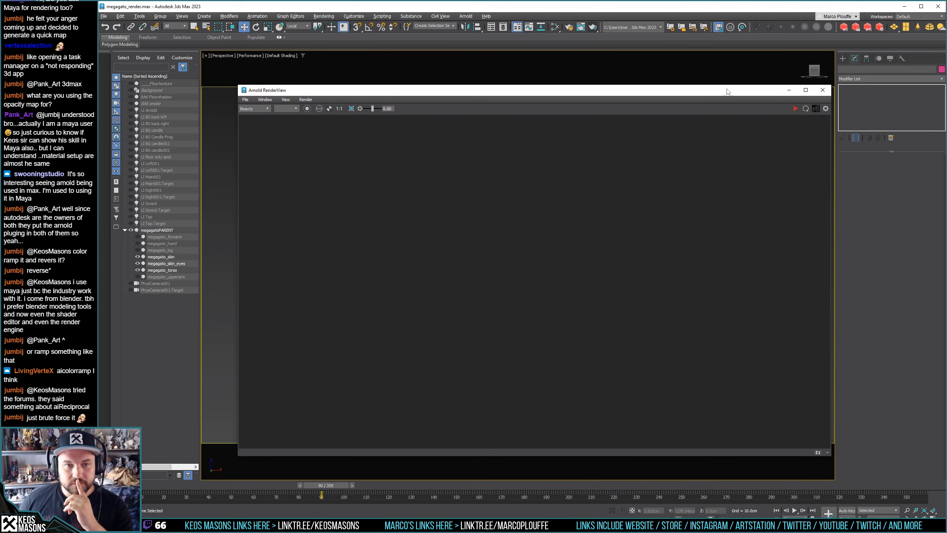
click(797, 109)
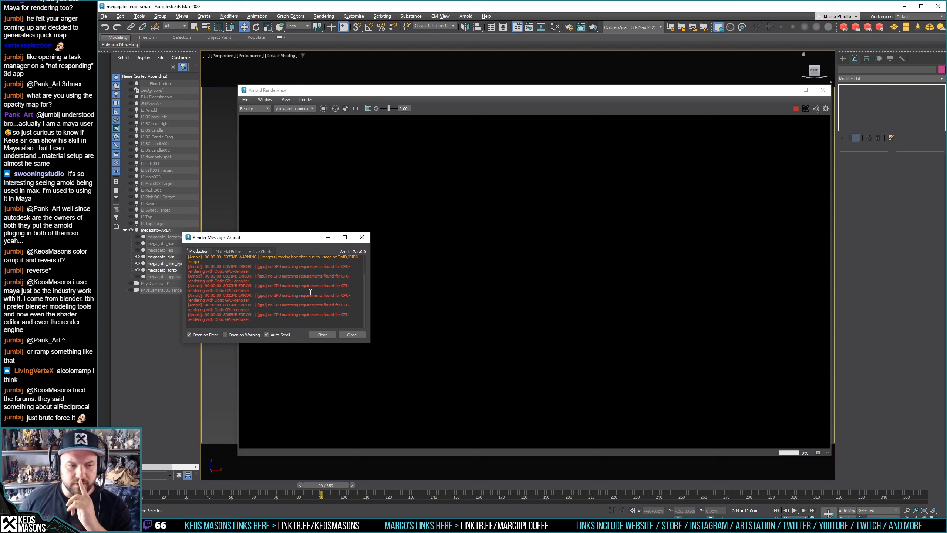
click(351, 335)
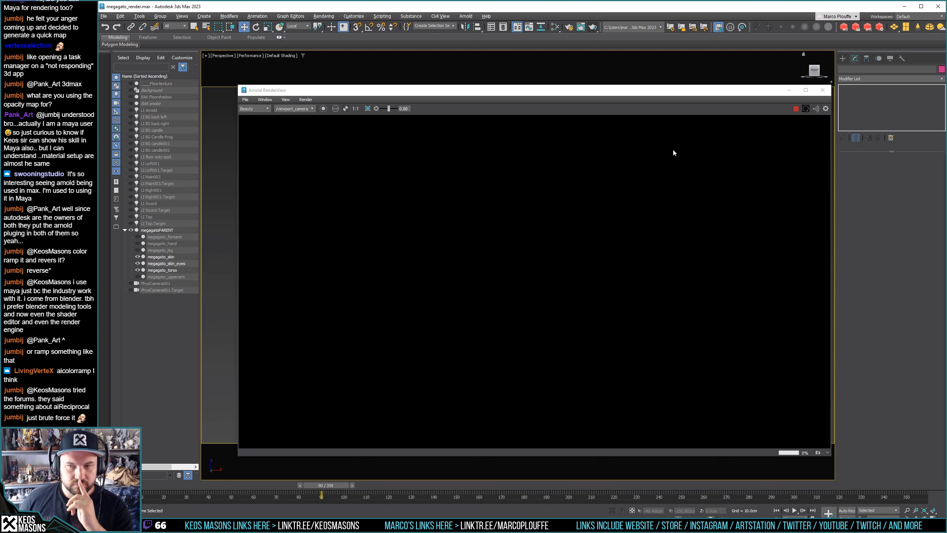
click(822, 90)
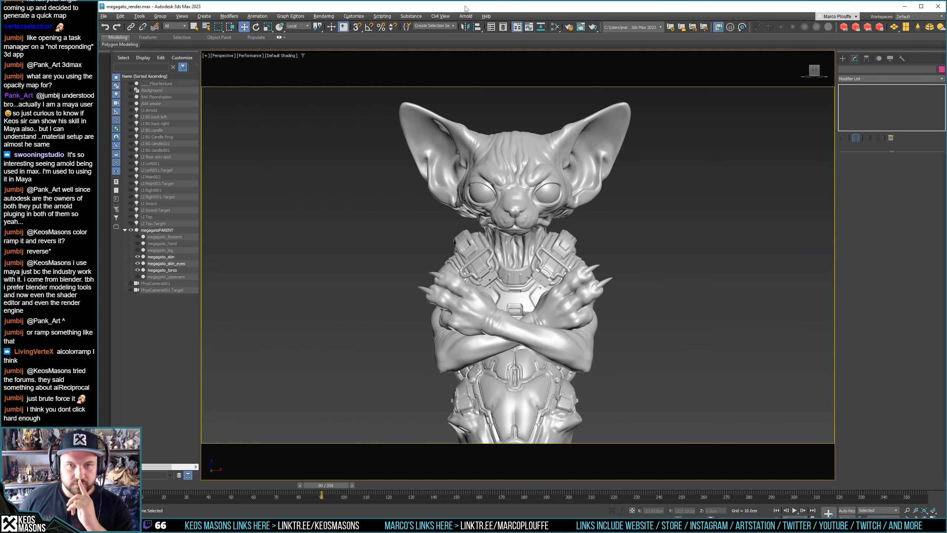
Flush all Arnold caches, test-render frame 90 of the perspective view and dismiss the render windows
click(466, 16)
mouse_move(470, 37)
click(559, 62)
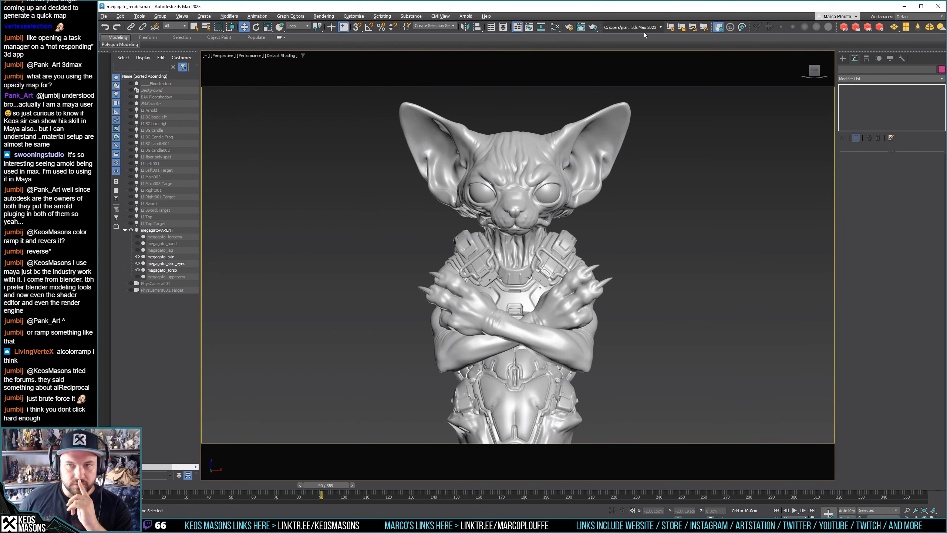
click(594, 27)
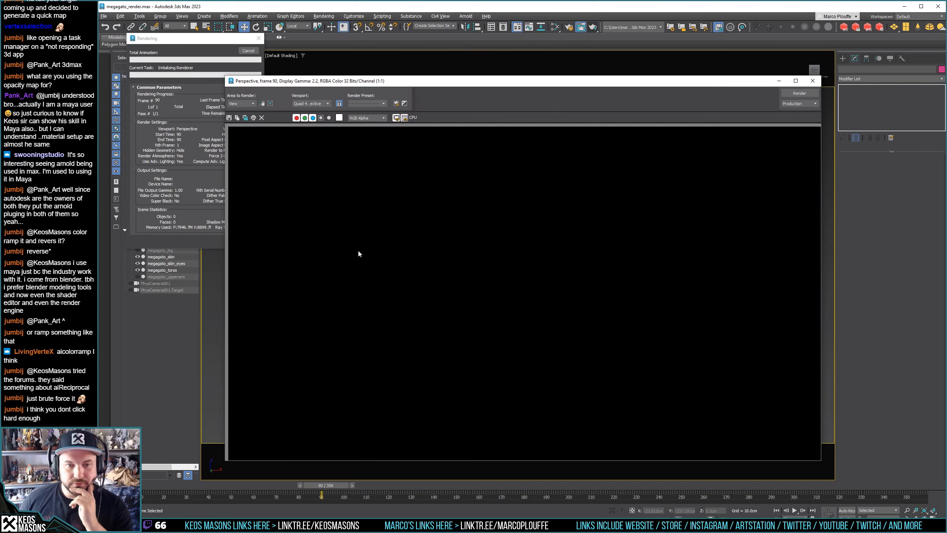
click(366, 233)
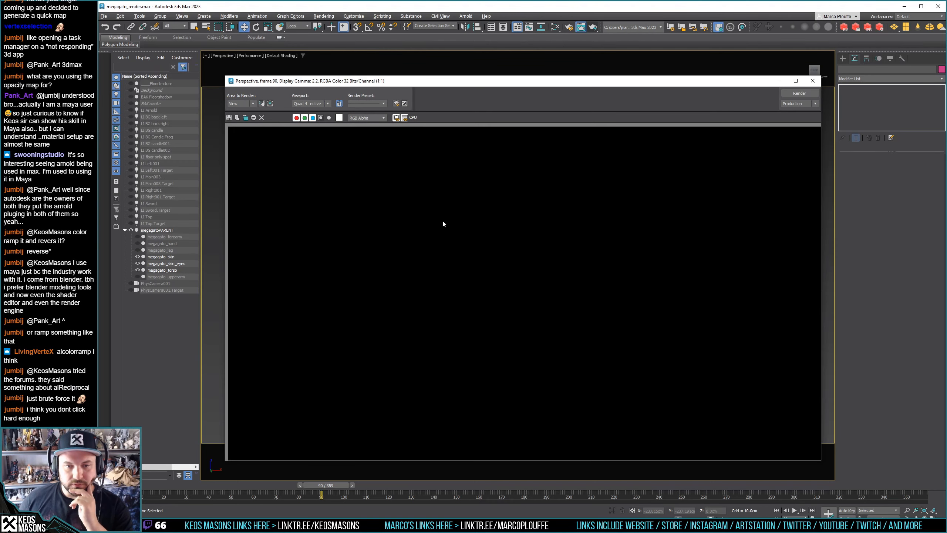
click(813, 80)
Flush all Arnold caches several times in a row, re-render the perspective view and dismiss the render windows
click(466, 16)
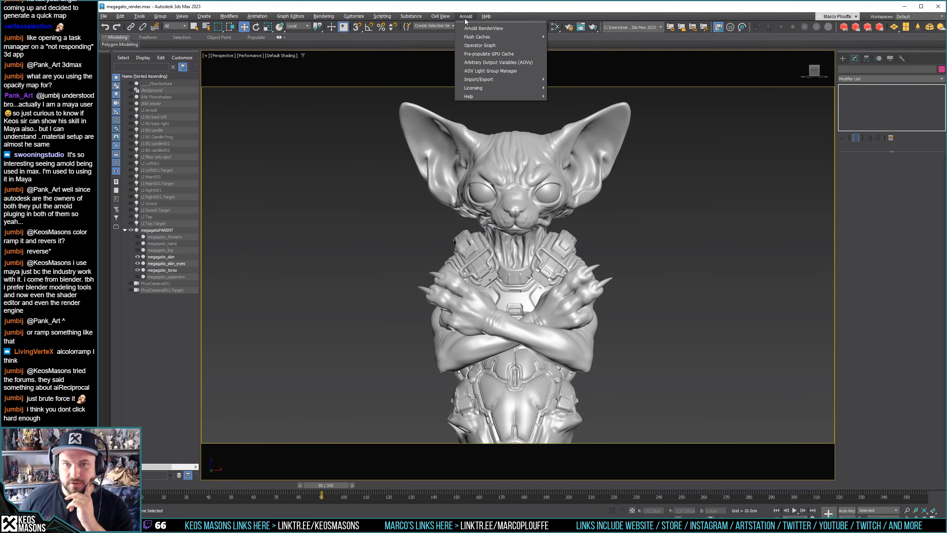
mouse_move(478, 38)
click(581, 61)
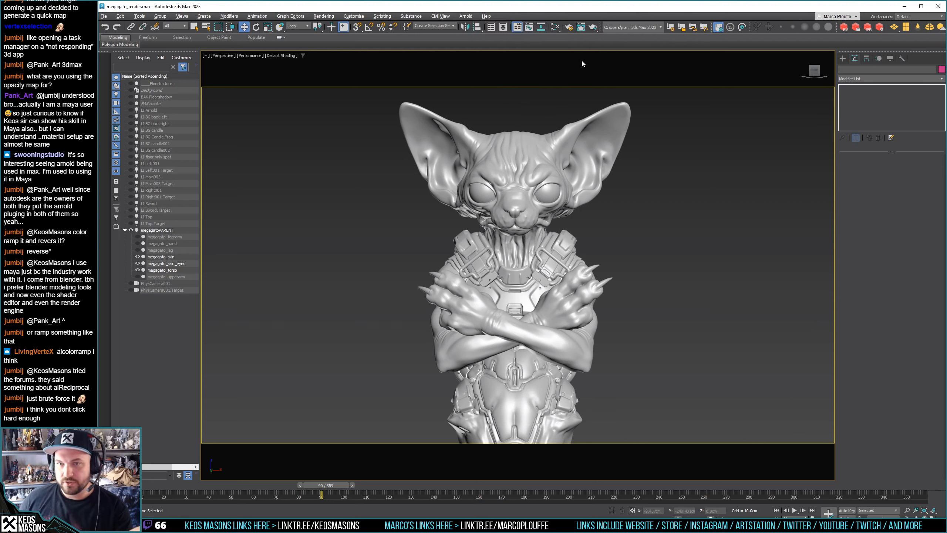
click(466, 15)
mouse_move(522, 36)
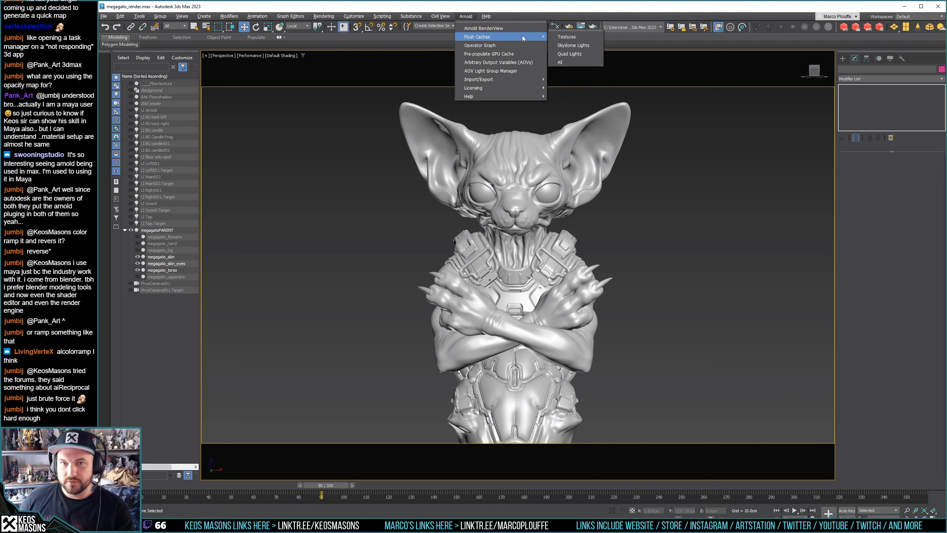
click(570, 62)
click(466, 16)
click(568, 61)
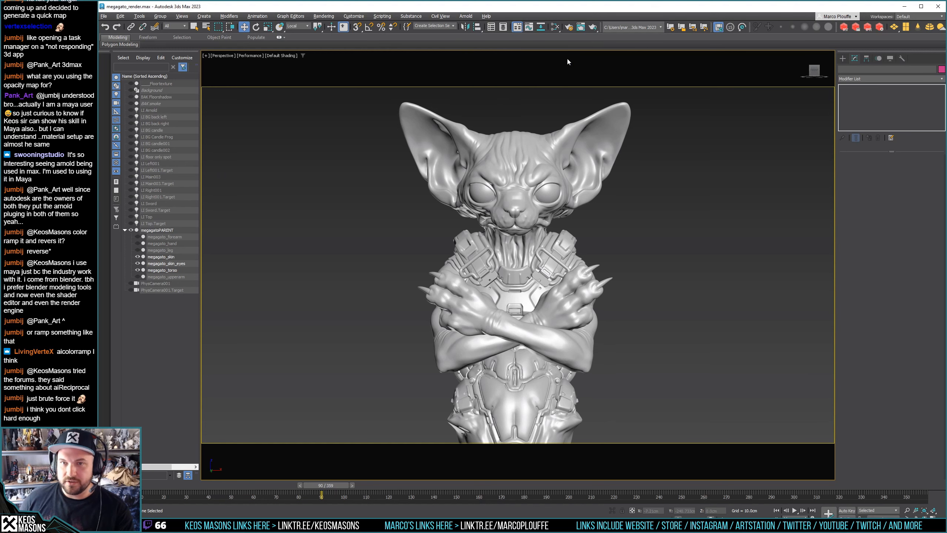
click(593, 27)
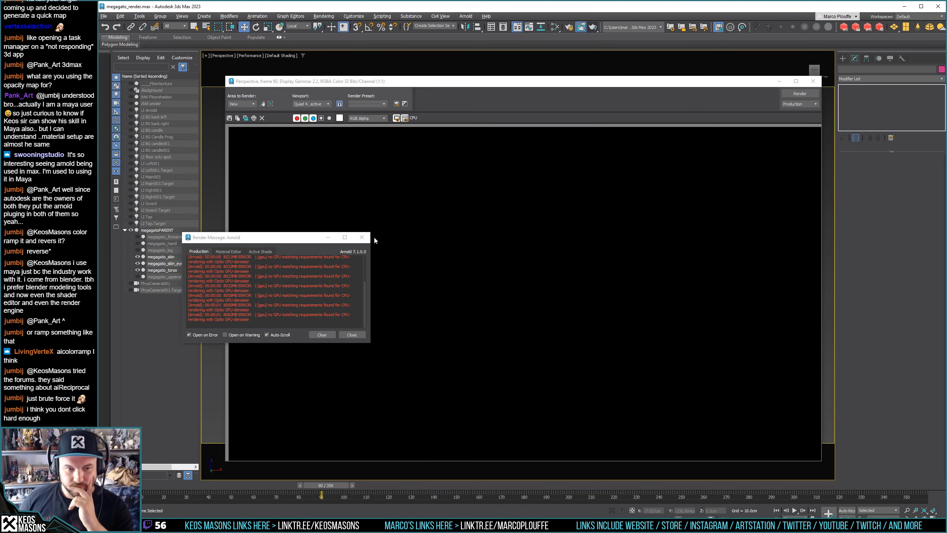
click(362, 237)
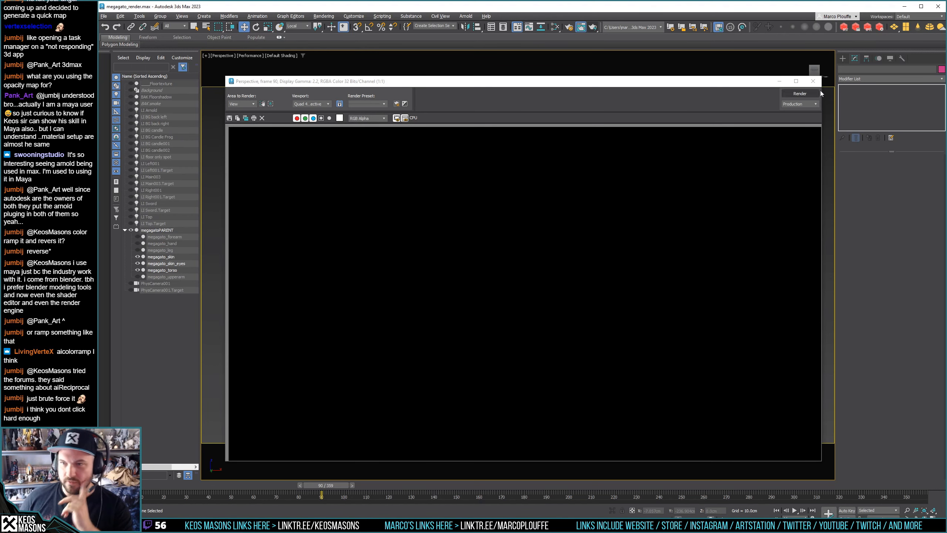
click(813, 81)
Delete the unconnected Ramp Float and Ramp Rgb maps from the skin material's node graph in the Slate Material Editor
key(m)
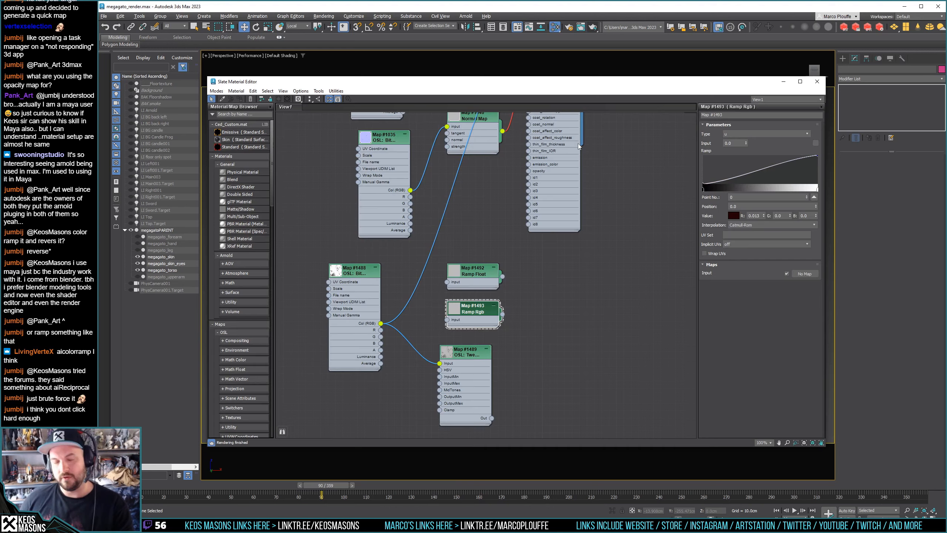
click(347, 272)
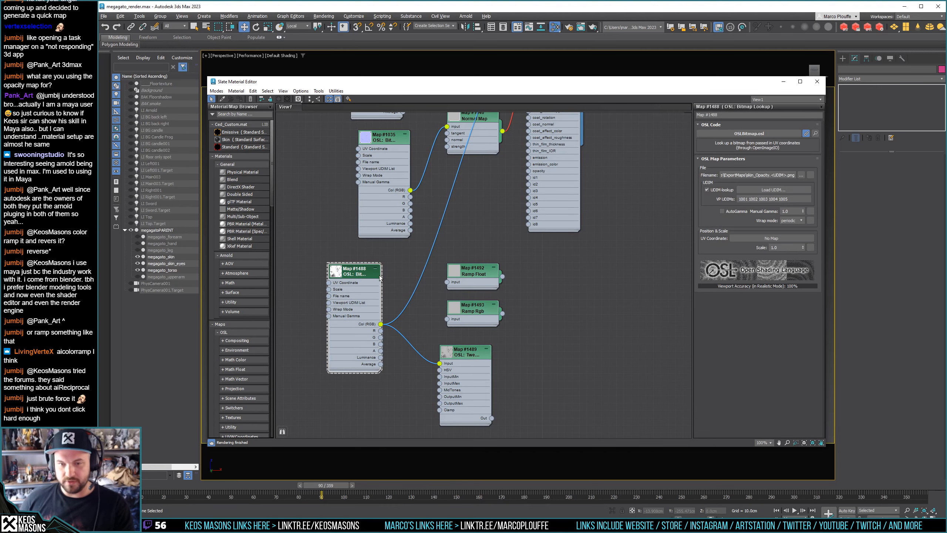
drag(507, 237, 464, 324)
key(Delete)
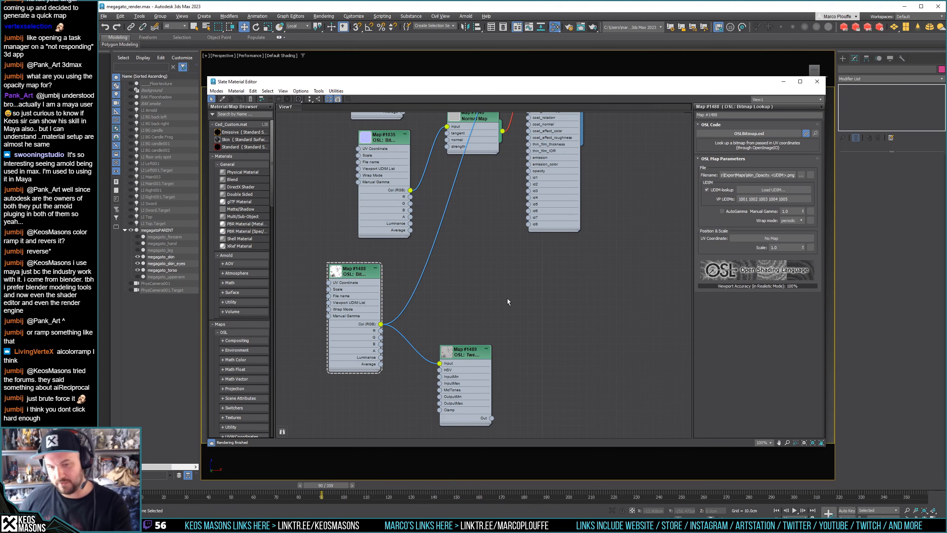
From the opacity bitmap node's UDIM file browser, open skin_Opacity.1001.png for viewing, keep the node's current files and close the material editor
click(373, 278)
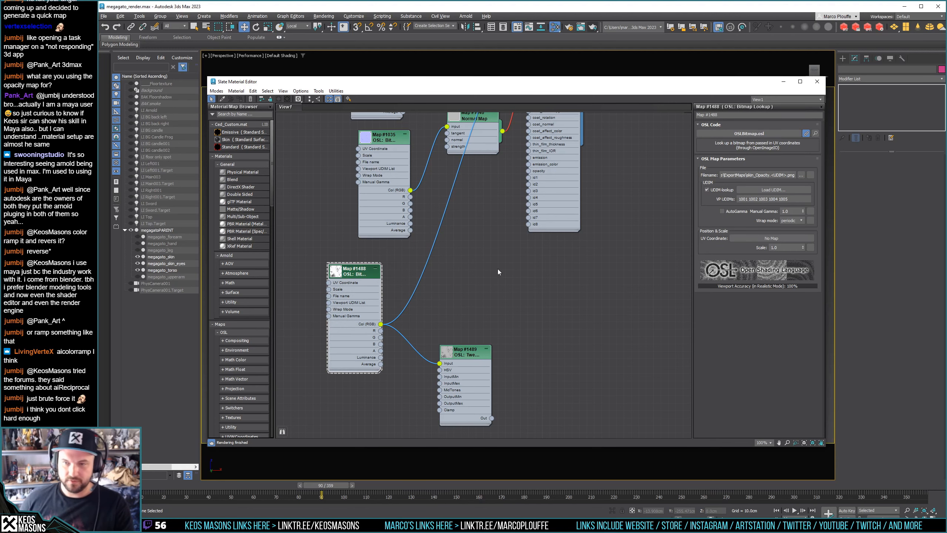
click(766, 189)
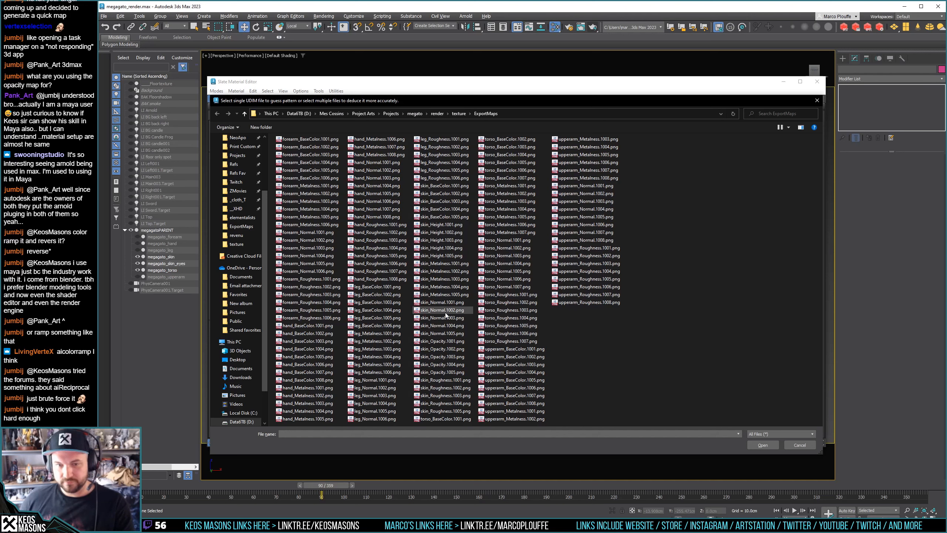
right_click(443, 342)
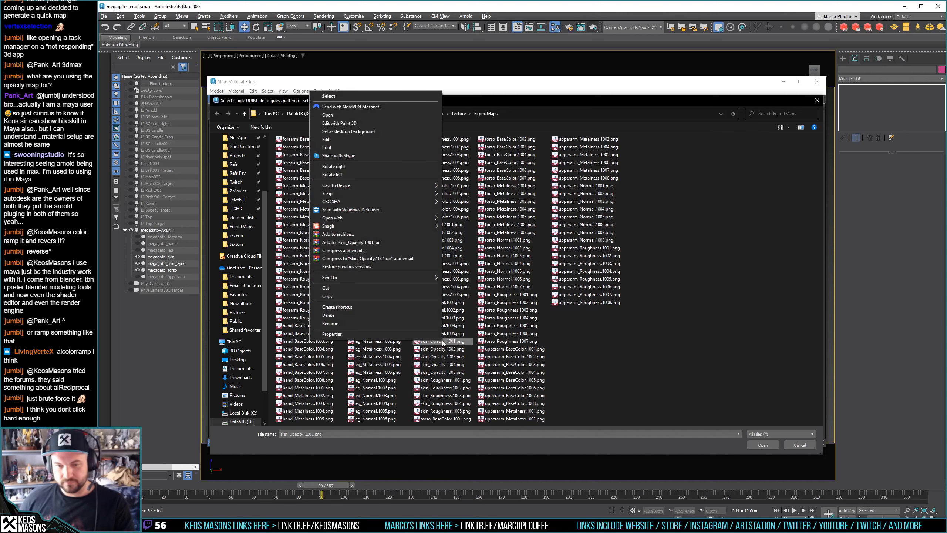
click(343, 116)
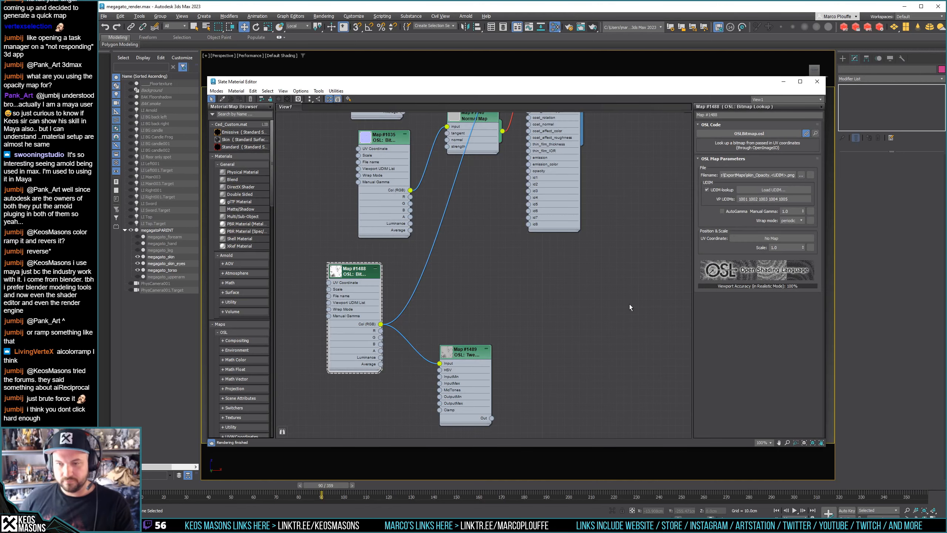
click(818, 81)
Render the perspective view again and dismiss the Arnold message and rendered frame
click(594, 27)
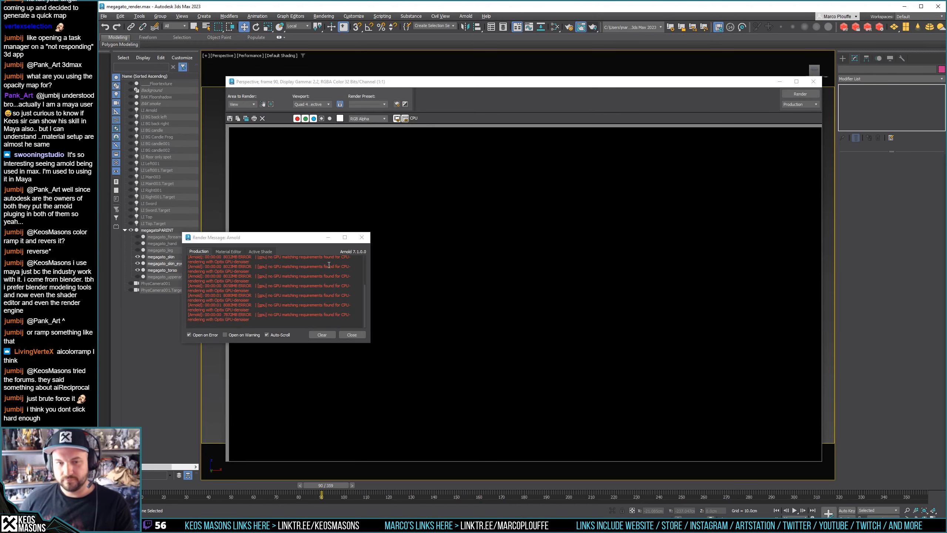
click(363, 238)
click(814, 81)
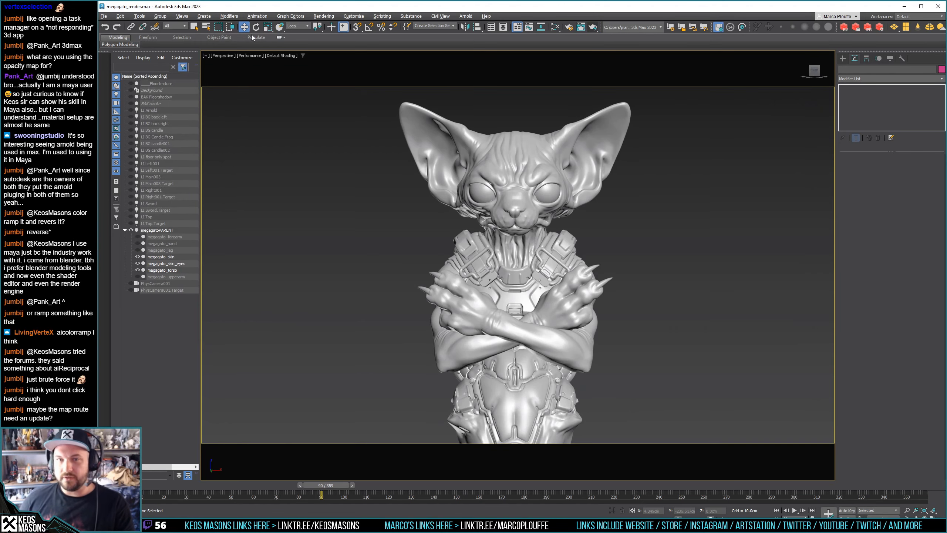
Save the 3ds Max scene, check the skin layers in Substance 3D Painter and return to 3ds Max
click(105, 17)
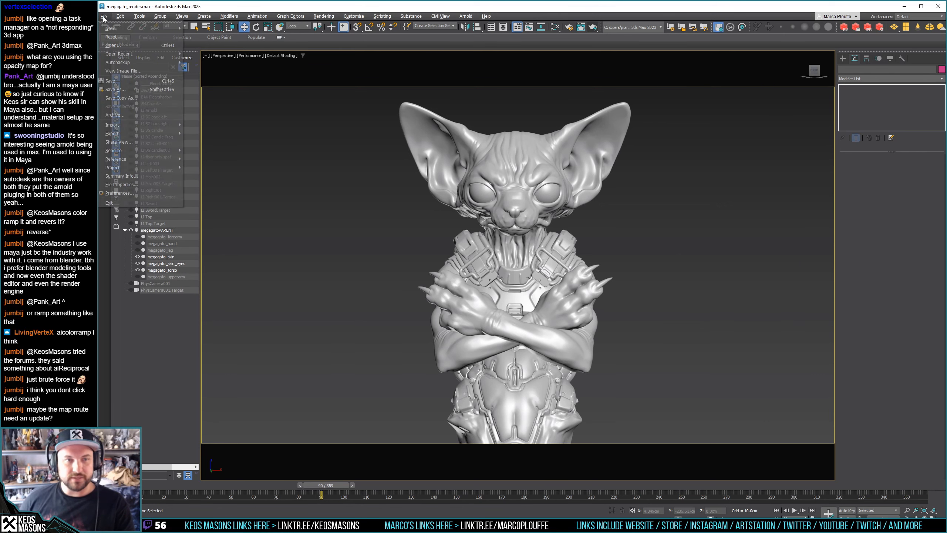
click(124, 81)
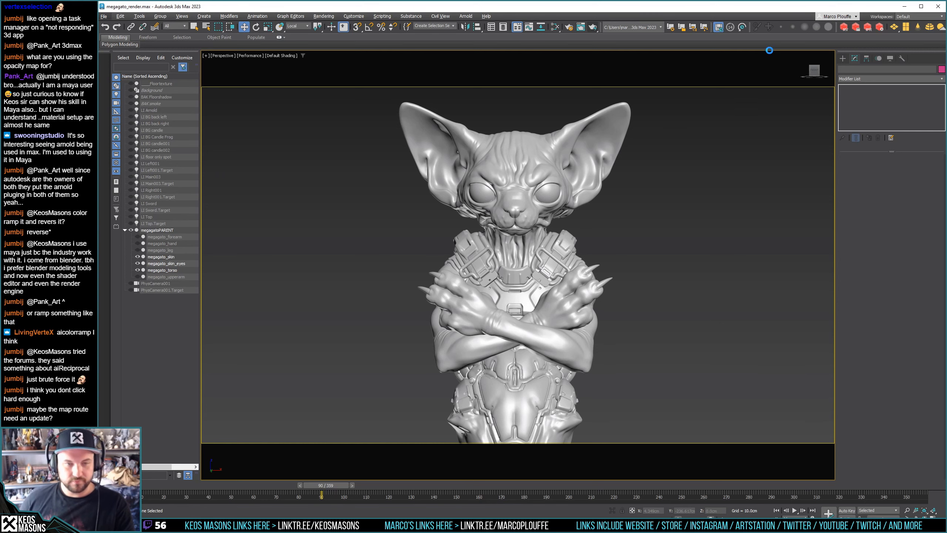
key(alt+Tab)
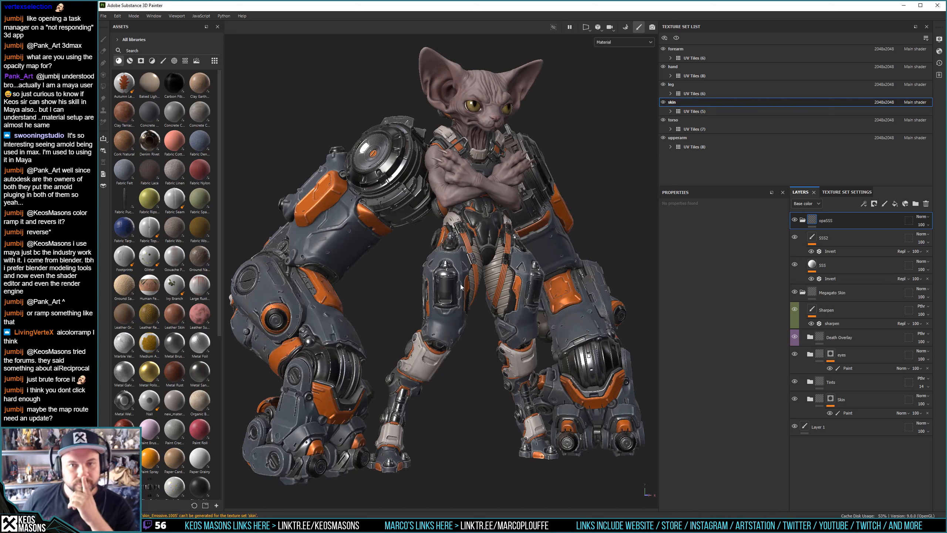
key(alt+Tab)
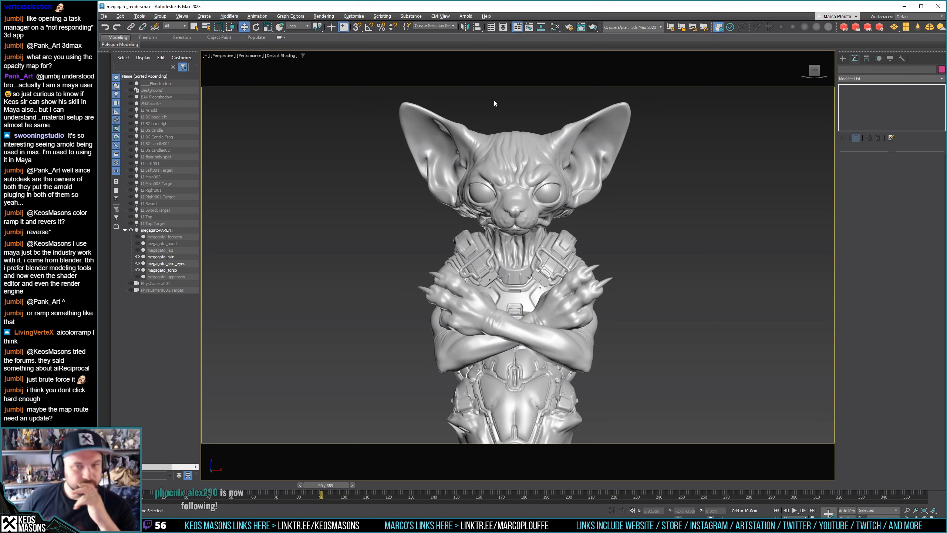
Flush only Arnold's texture cache and start another render of the perspective view
click(439, 17)
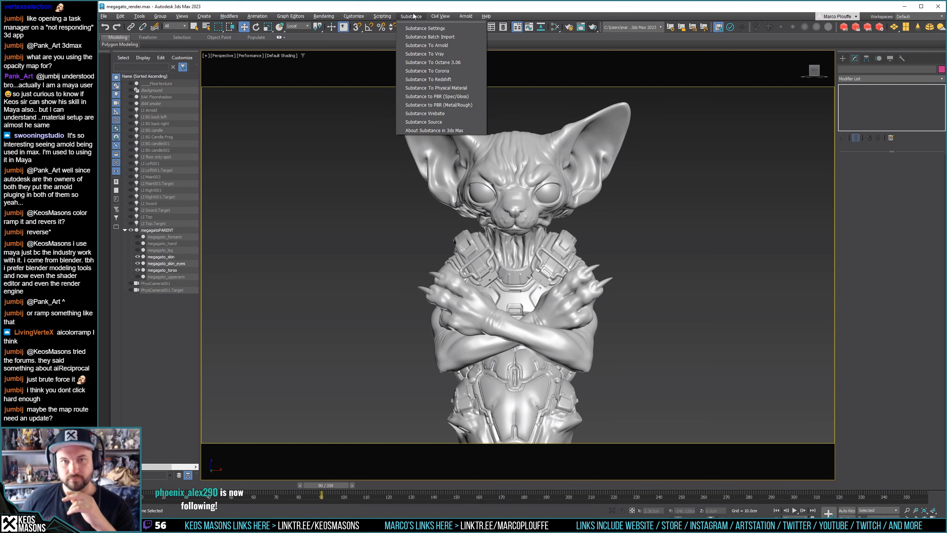
mouse_move(466, 17)
mouse_move(479, 36)
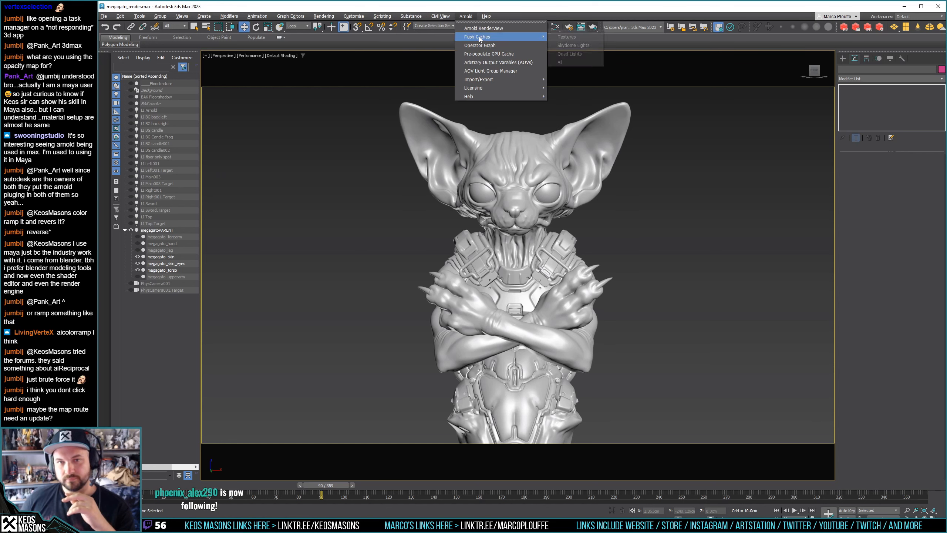
click(564, 37)
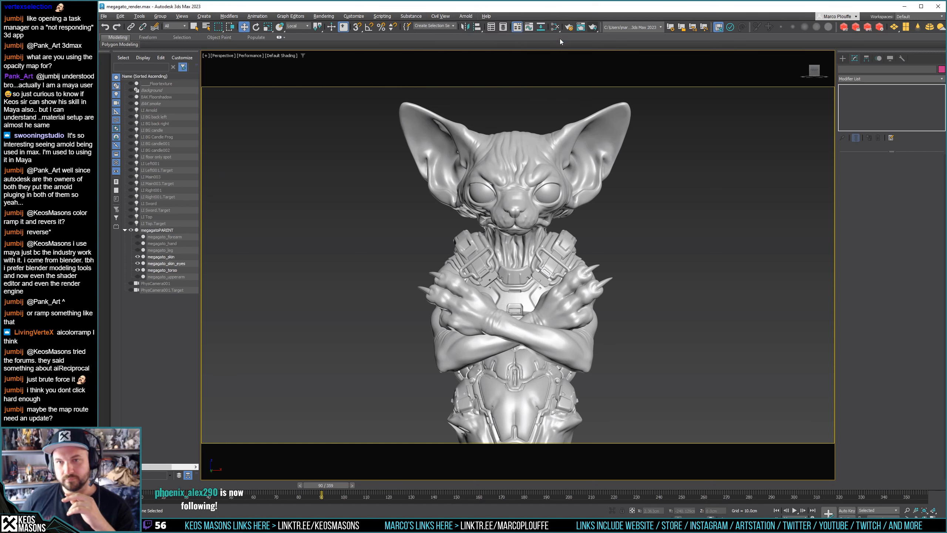
click(595, 28)
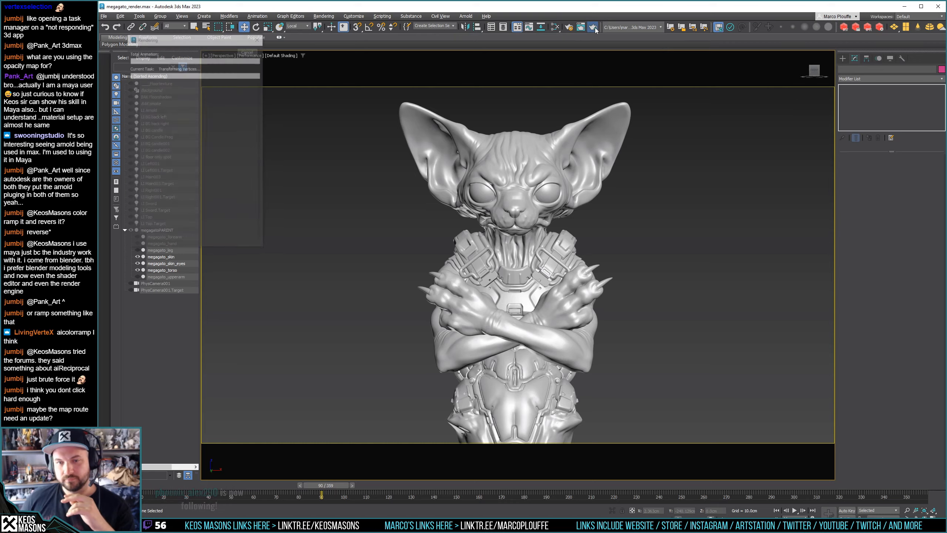
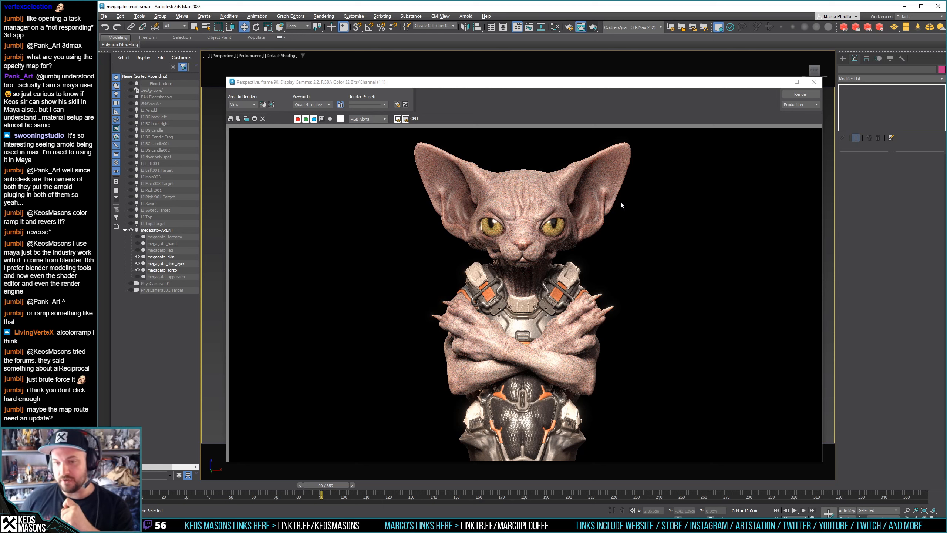
Hide the megagato_torso object, render the cat's skin from a closer three-quarter perspective view, and dismiss the rendered frame
click(814, 83)
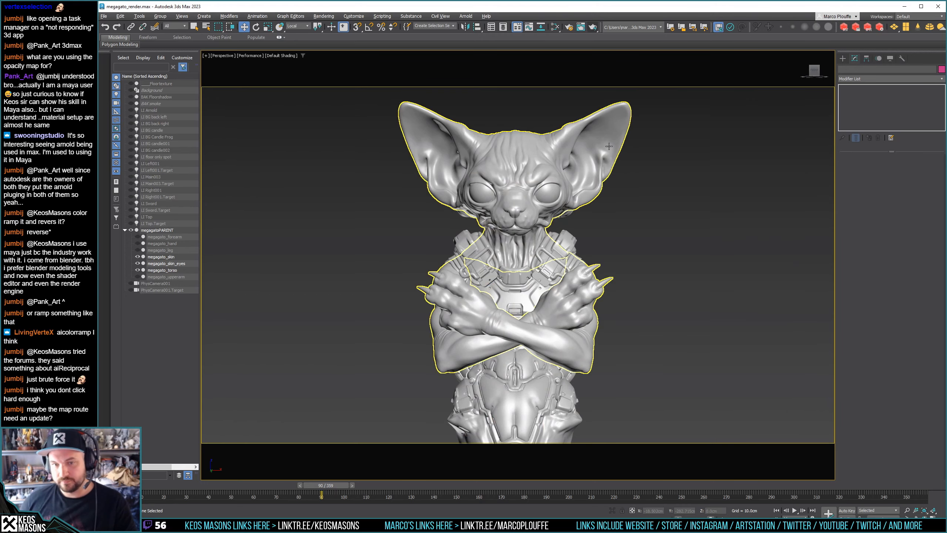
click(138, 270)
scroll(533, 238, up, 3)
mouse_move(512, 159)
alt+middle_down()
mouse_move(530, 154)
mouse_move(528, 168)
alt+middle_up()
scroll(528, 168, up, 4)
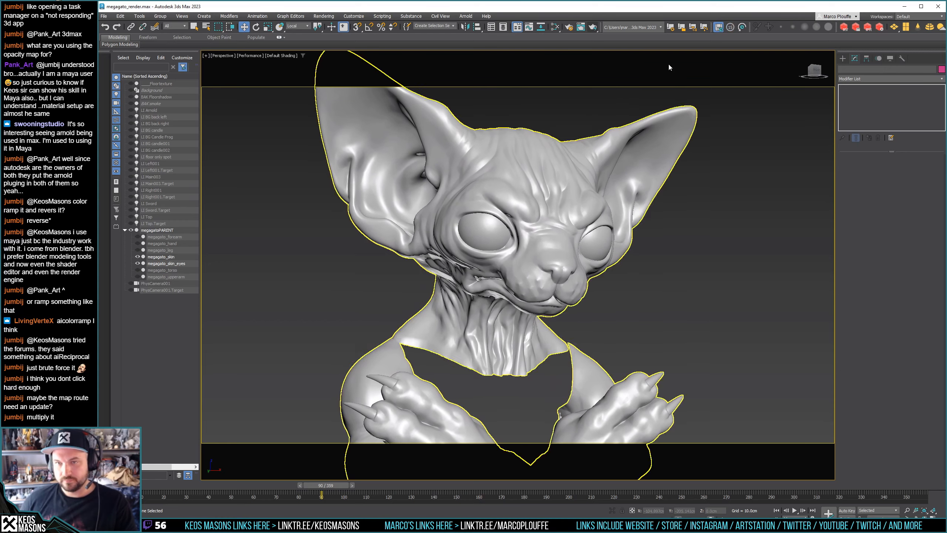
click(594, 27)
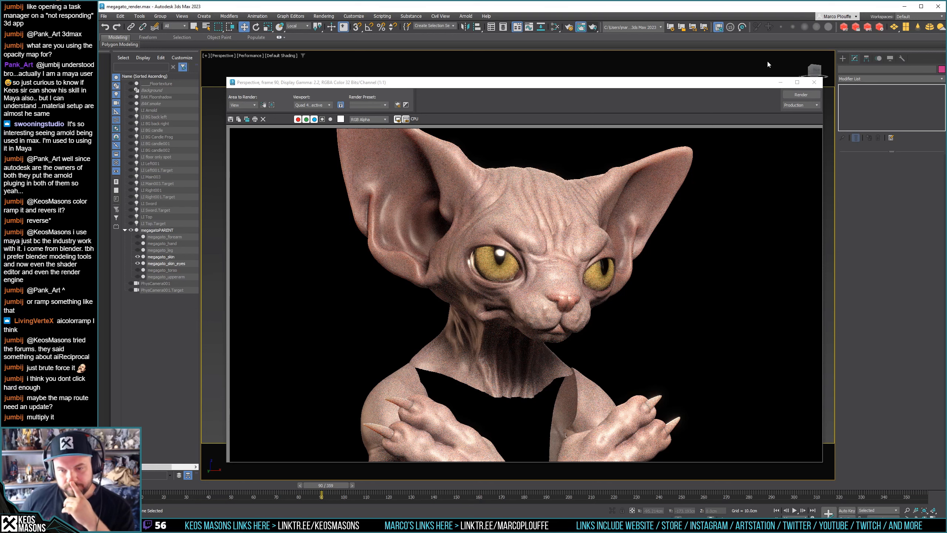
click(814, 83)
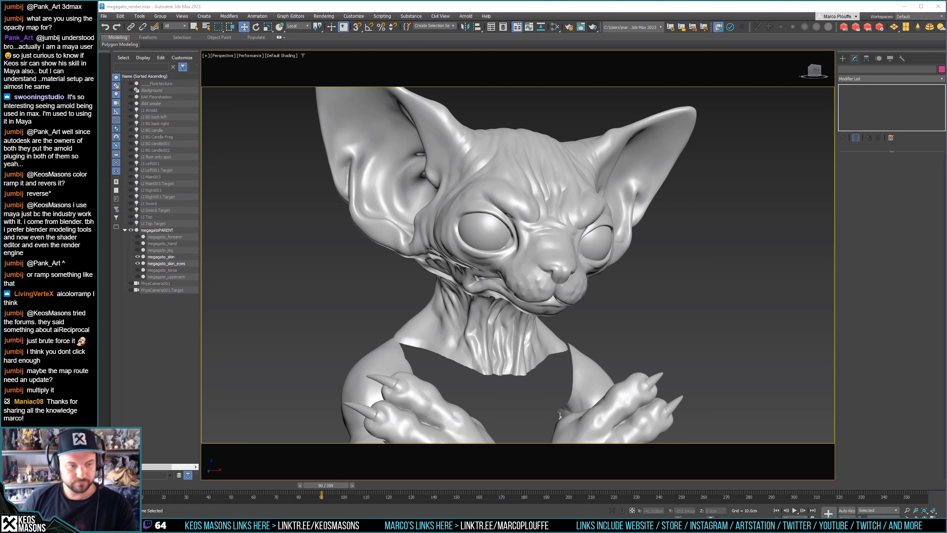
Switch to ZBrush, dismiss its home page, and browse for a tool to load in the Projects > megato folder
key(alt+Tab)
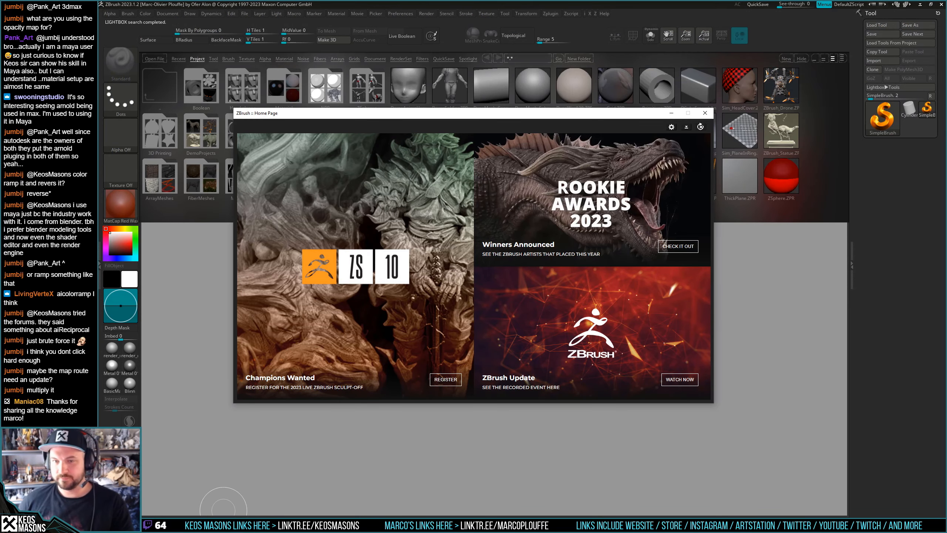
click(701, 127)
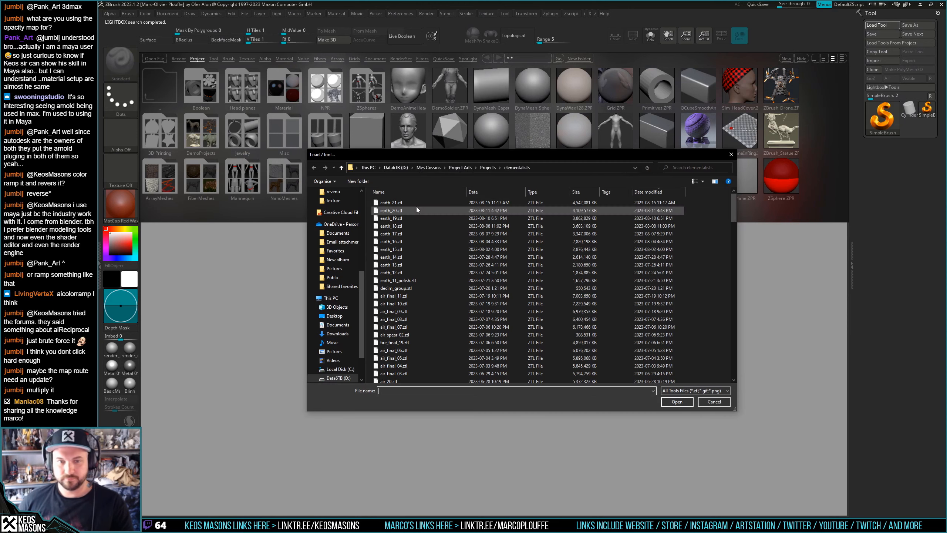
scroll(336, 245, up, 1)
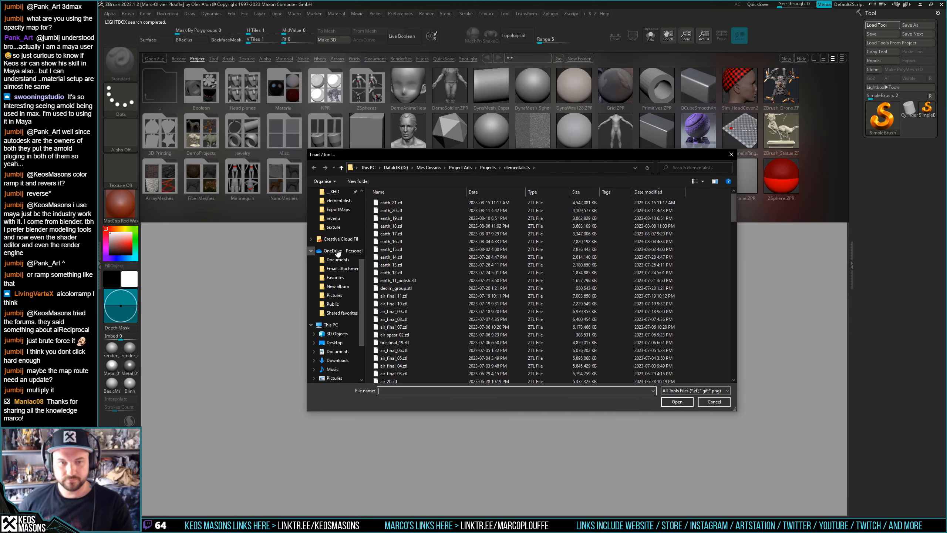
click(338, 209)
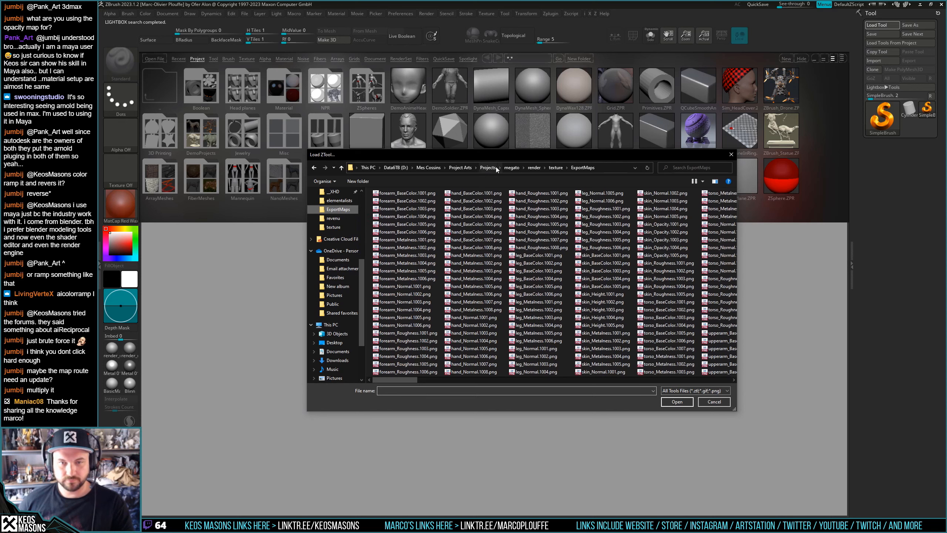
click(554, 167)
click(534, 168)
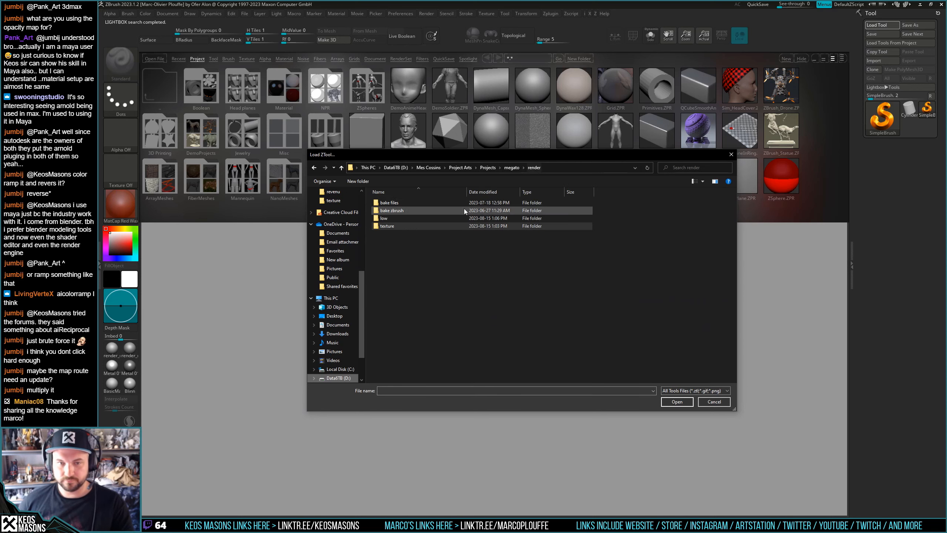
click(514, 167)
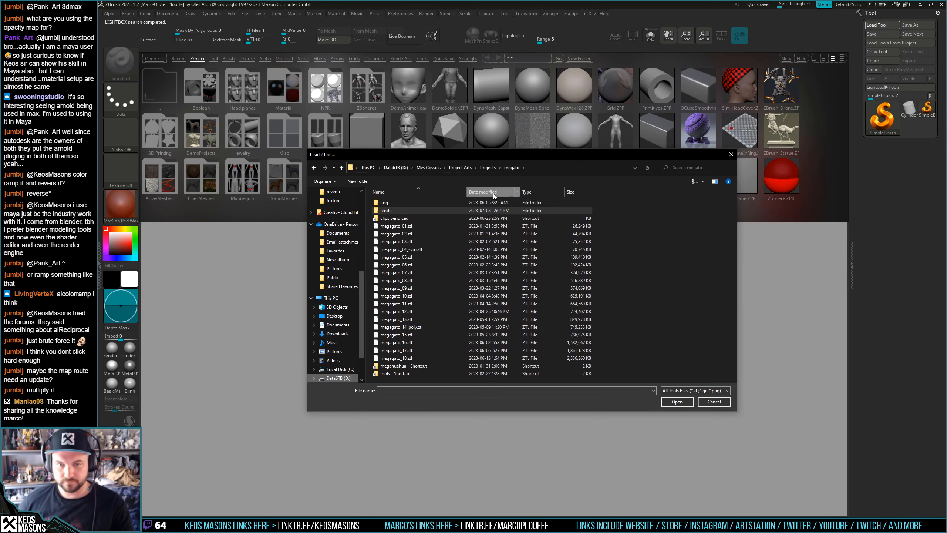
Sort the folder's files by modification date with the newest first and load megagato_18.ztl
click(504, 192)
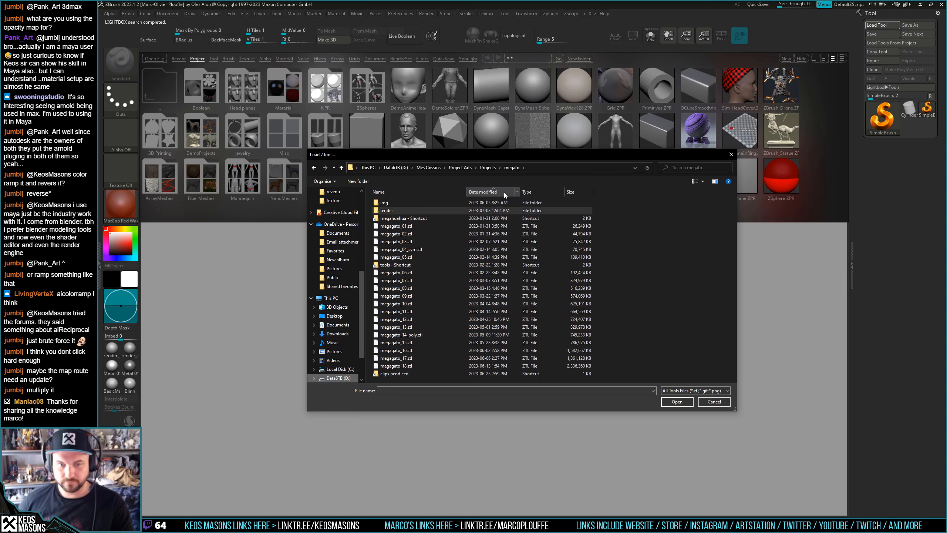
click(479, 193)
click(478, 211)
click(663, 402)
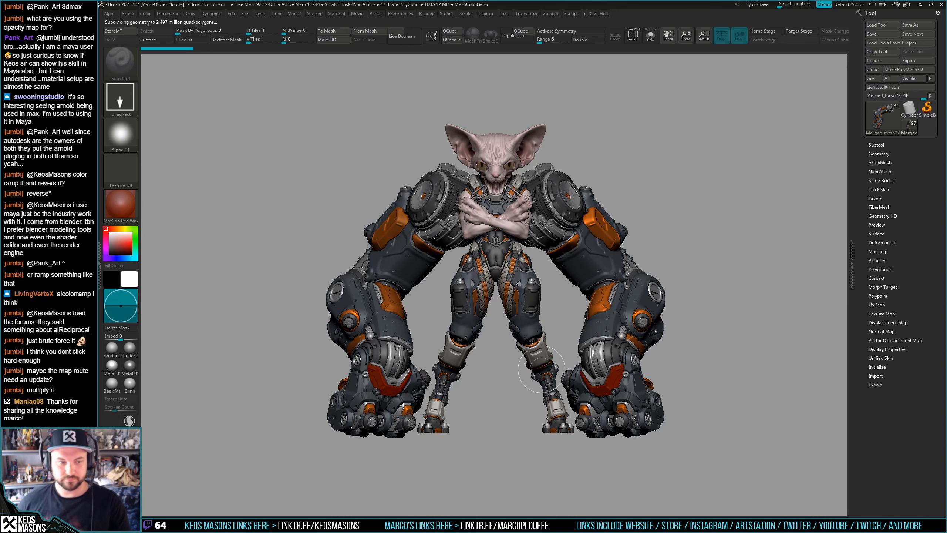
In the subtool list, duplicate the megagato_18 star and place the copy directly beneath the Merged_mechachawa_blocking subtool
scroll(484, 160, up, 3)
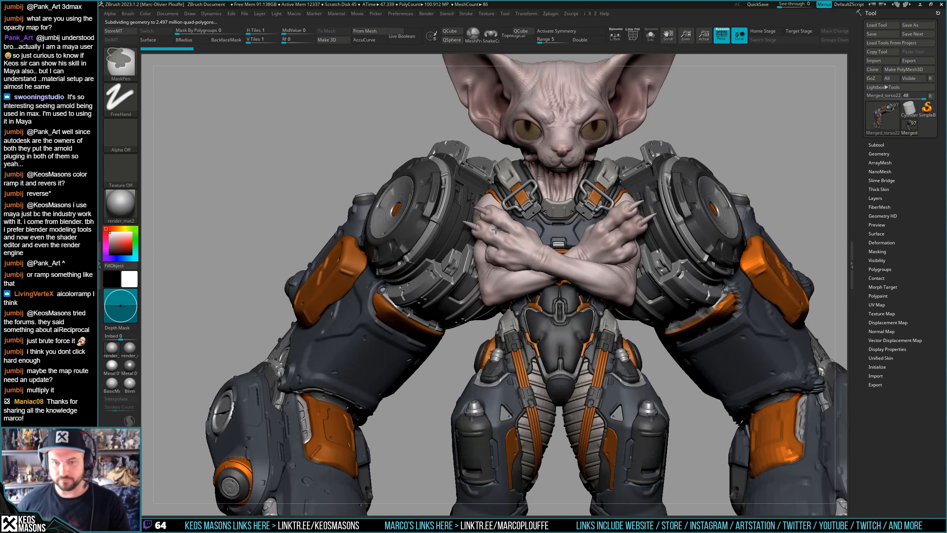
scroll(499, 251, up, 3)
right_drag(498, 251, 575, 292)
click(877, 145)
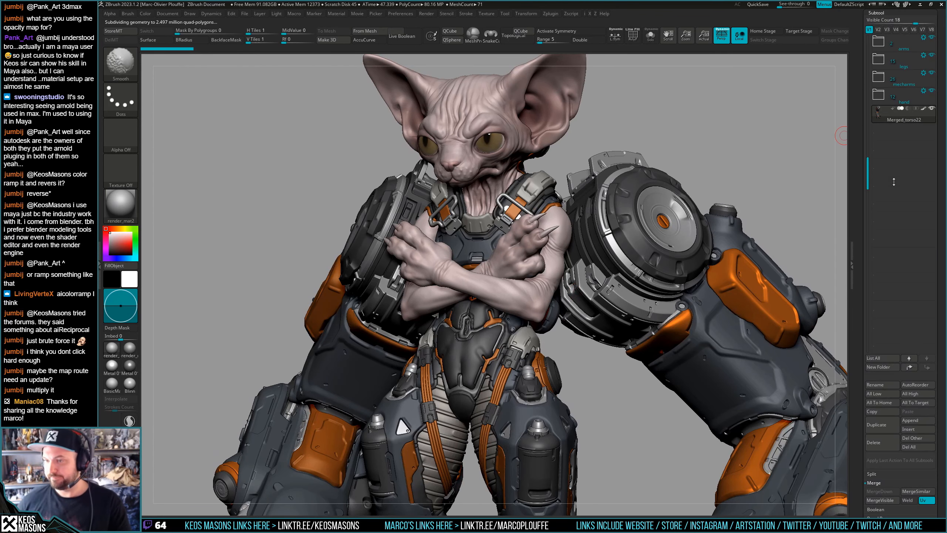
drag(869, 133, 869, 56)
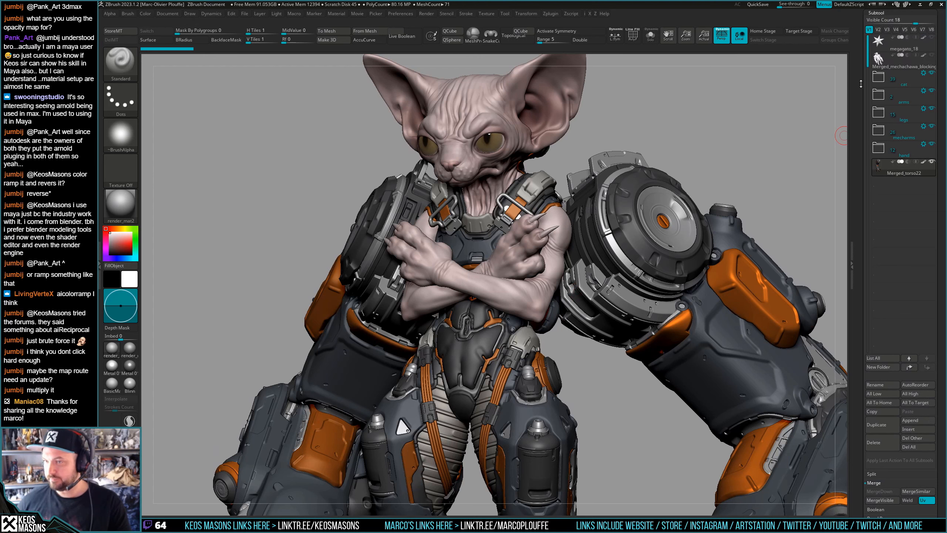
scroll(881, 192, up, 3)
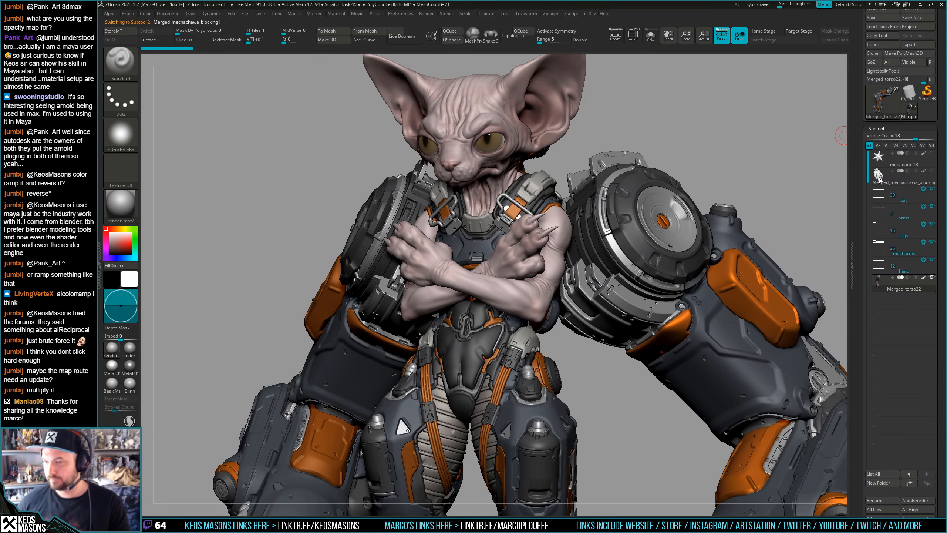
click(890, 195)
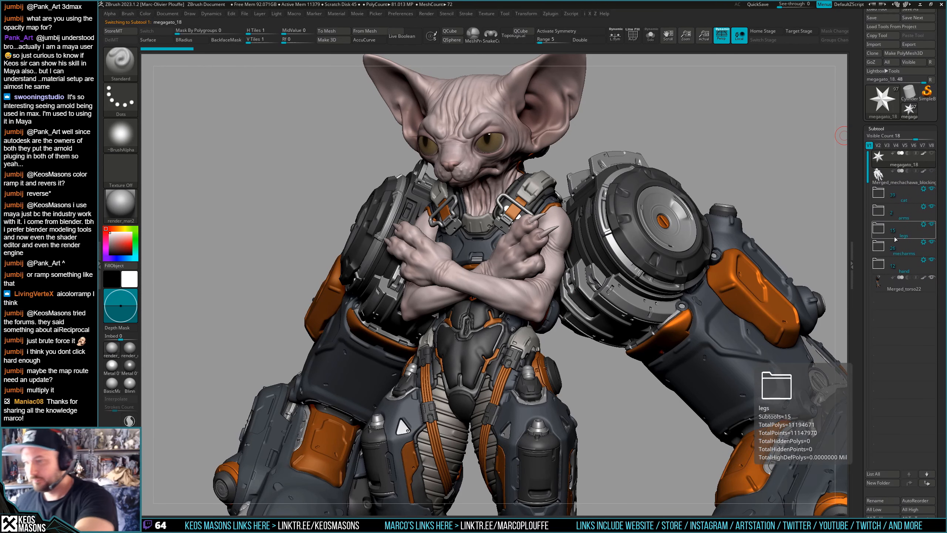
scroll(888, 496, down, 3)
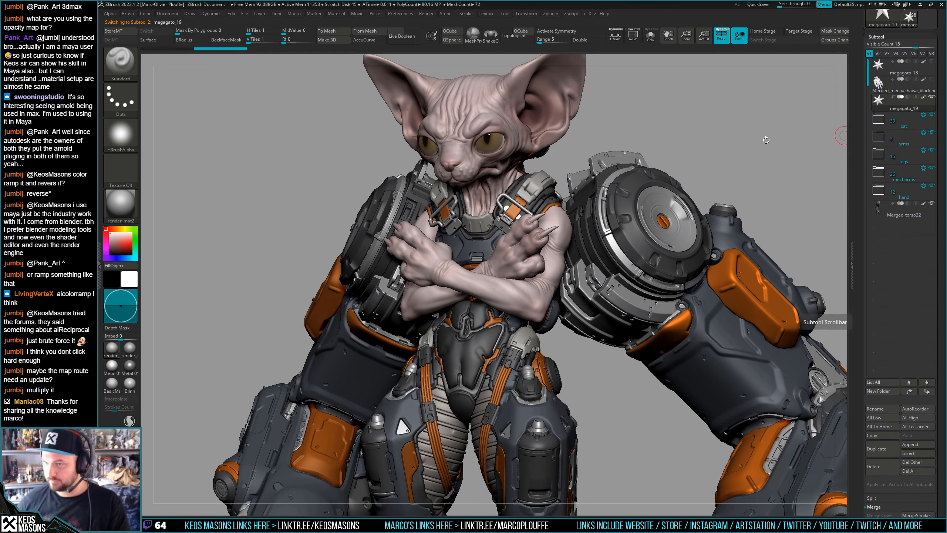
Choose the IMM Primitives insert-mesh brush and set its active mesh to Capsule
right_drag(492, 226, 494, 191)
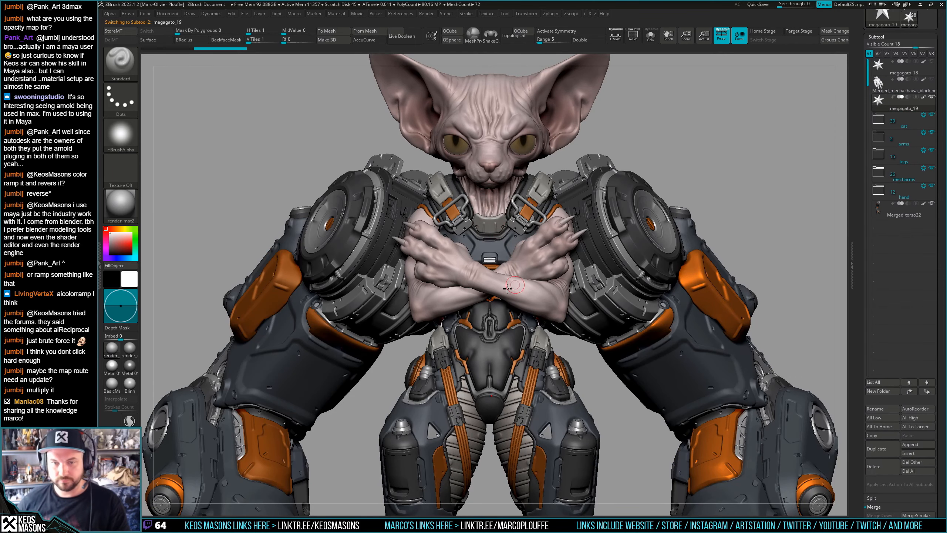
right_drag(479, 278, 447, 243)
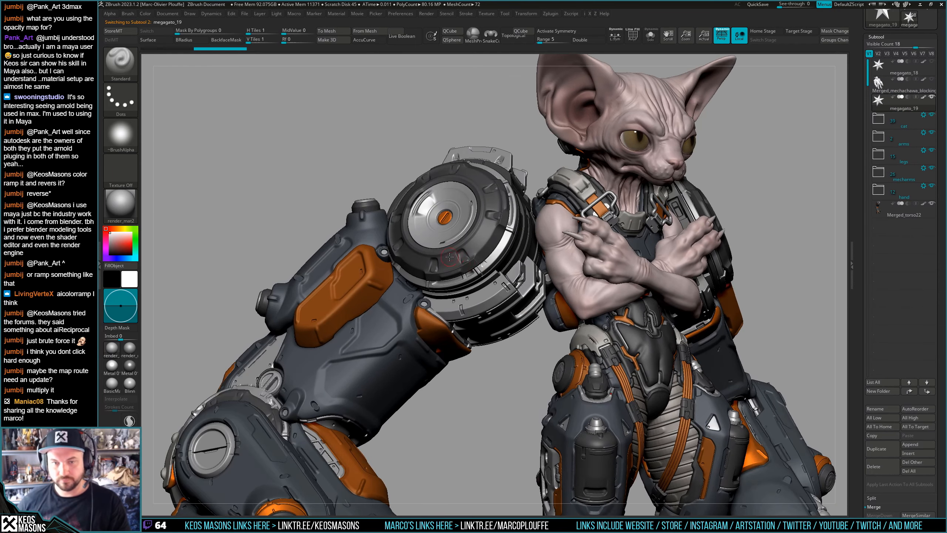
key(space)
key(b)
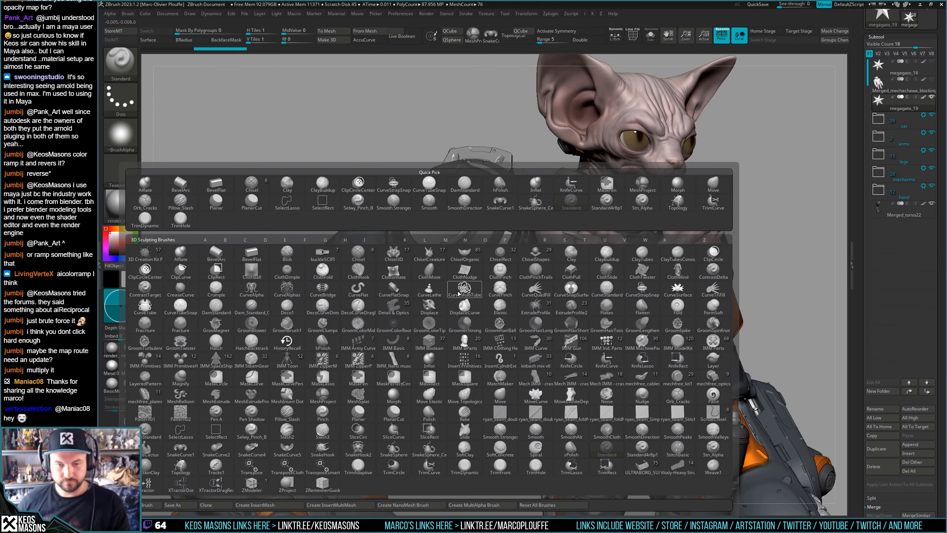
mouse_move(462, 293)
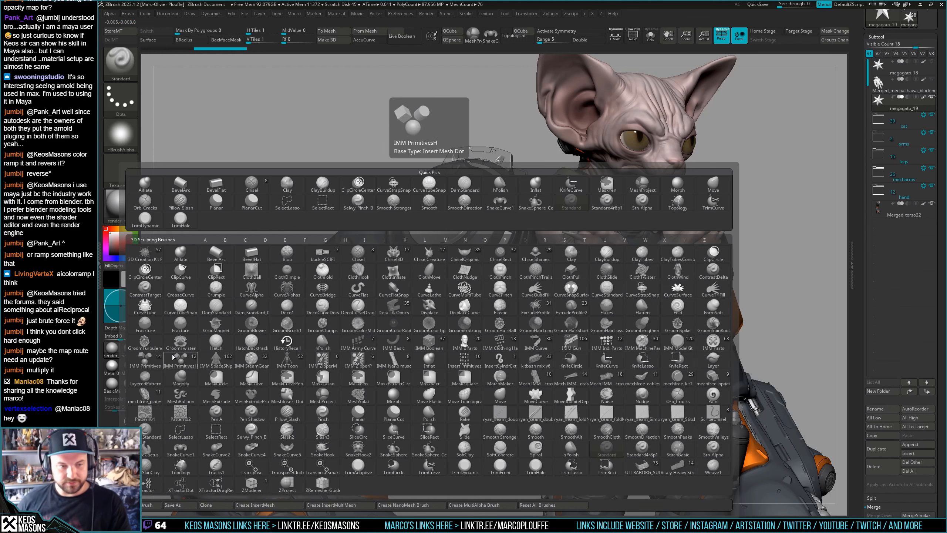
key(b)
key(i)
key(p)
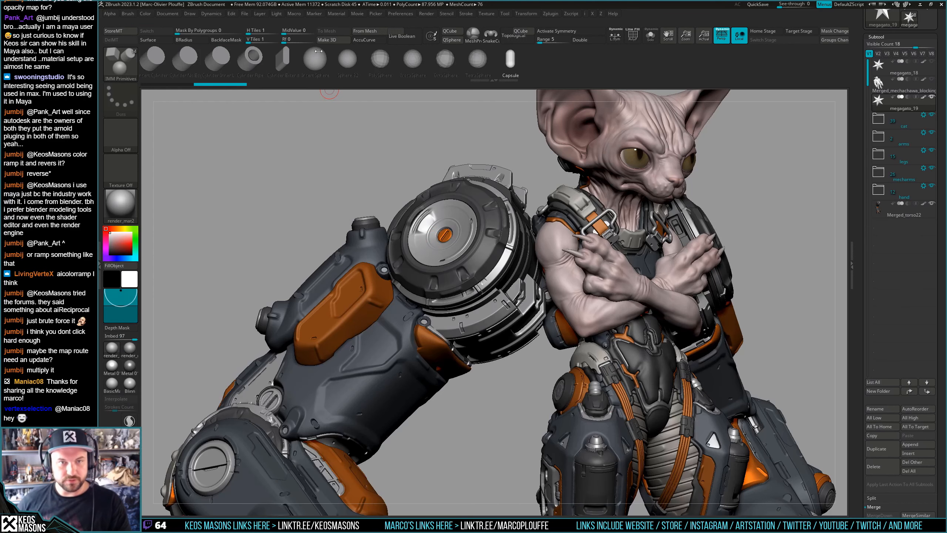
click(509, 63)
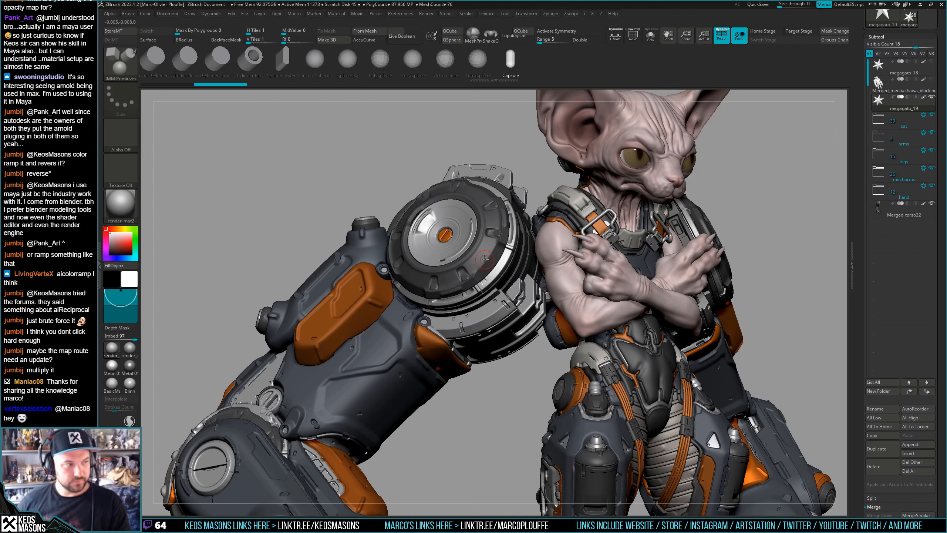
Enable the Mrgb channel for the brush and switch the active material to QuadShaders
right_drag(519, 281, 481, 299)
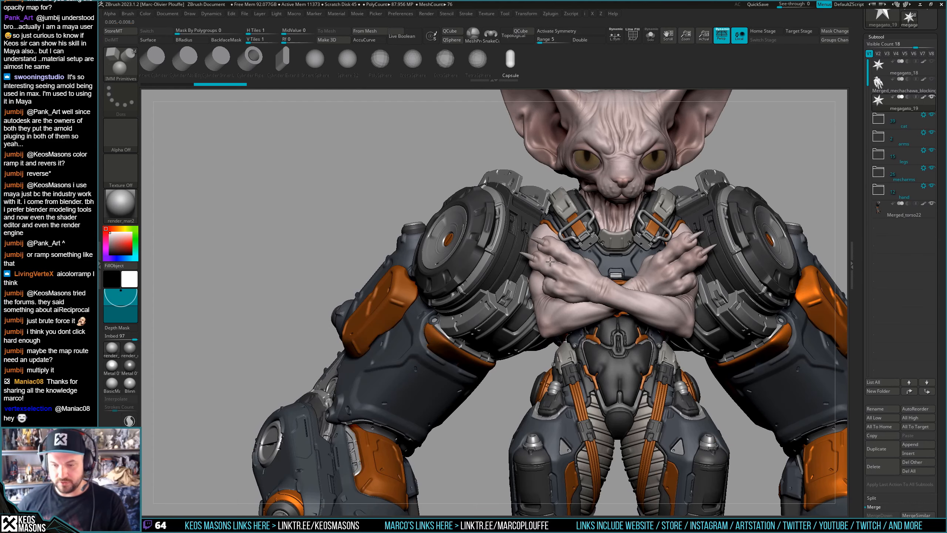
alt+right_drag(649, 431, 569, 321)
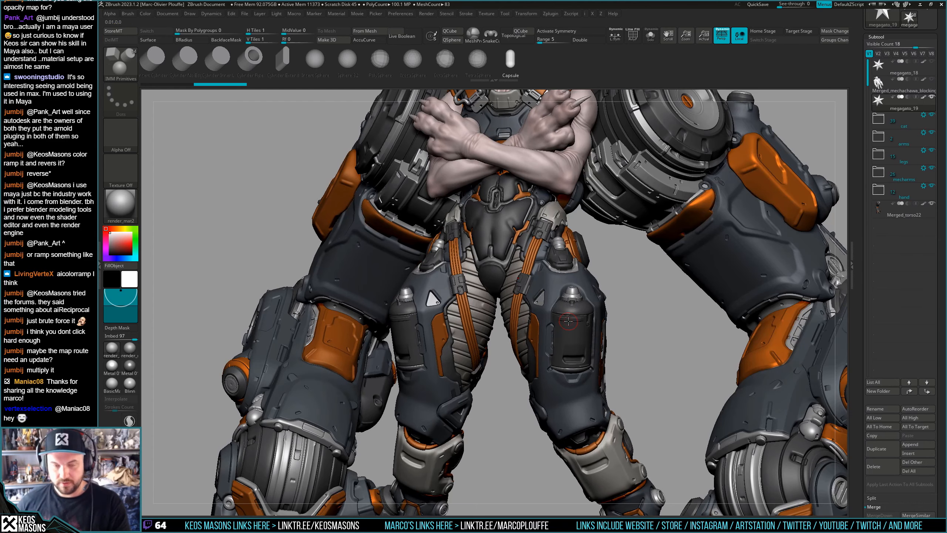
key(space)
click(305, 334)
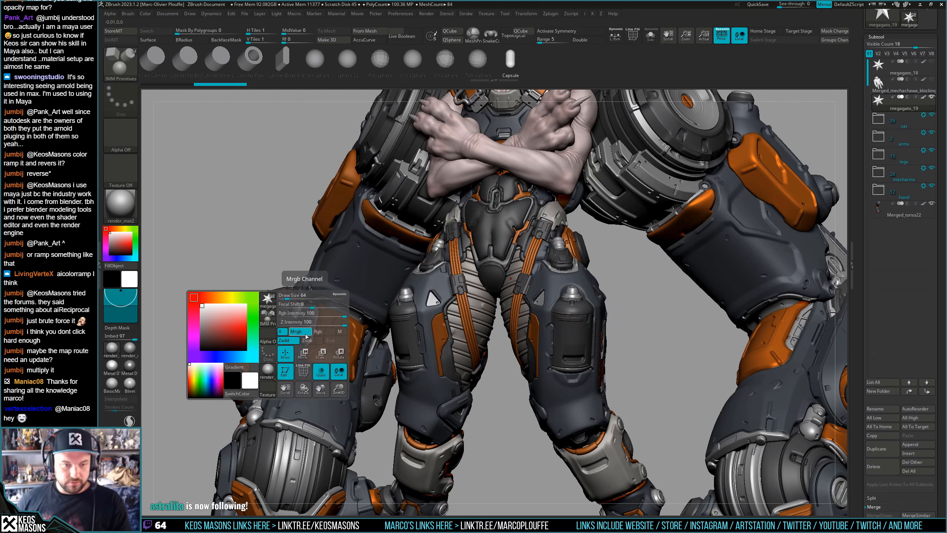
click(120, 206)
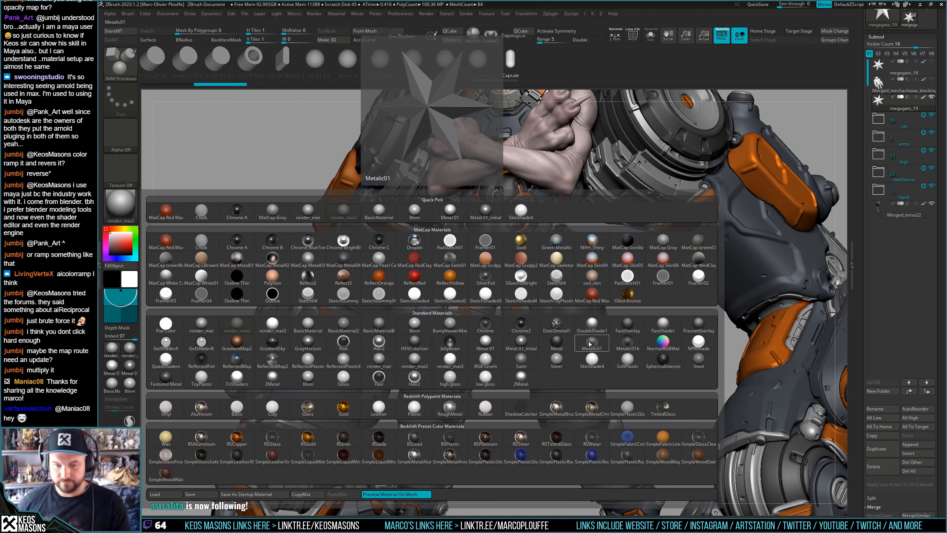
click(166, 359)
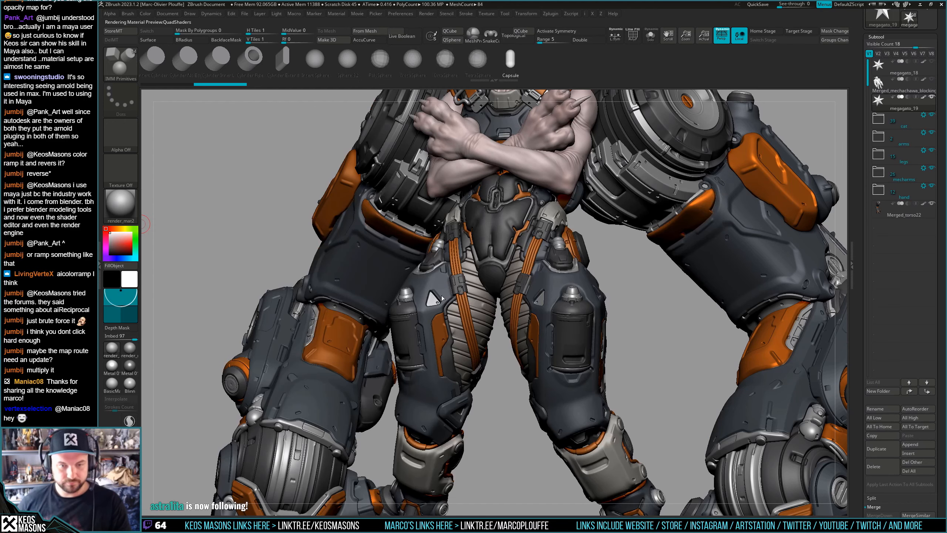
Try inserting a capsule over the mech's large upper arm in white and again in yellow, undoing each one
drag(364, 276, 381, 291)
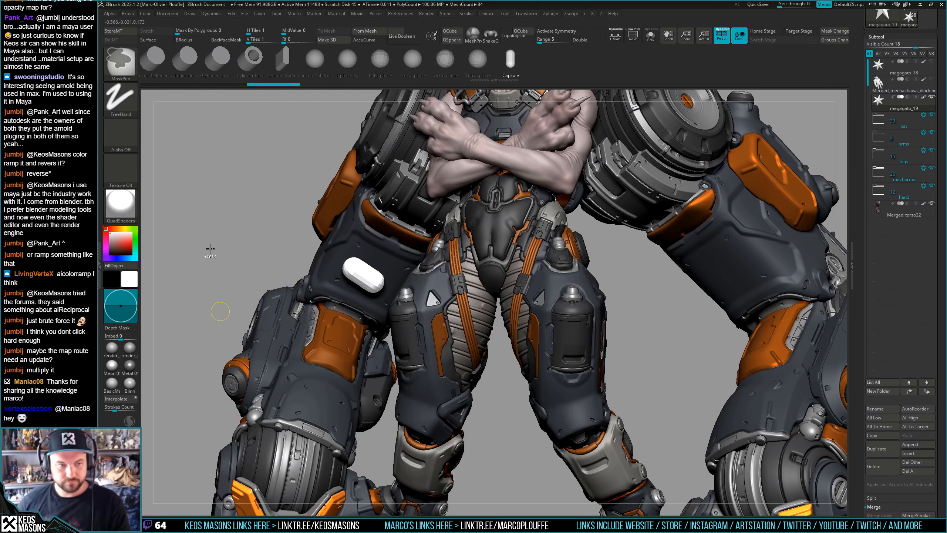
key(ctrl+z)
key(space)
click(163, 247)
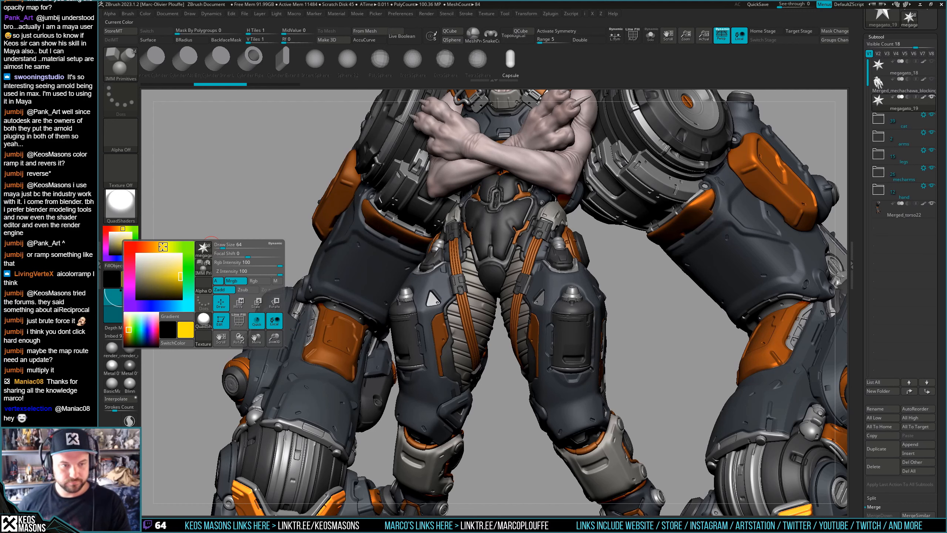
drag(347, 274, 367, 291)
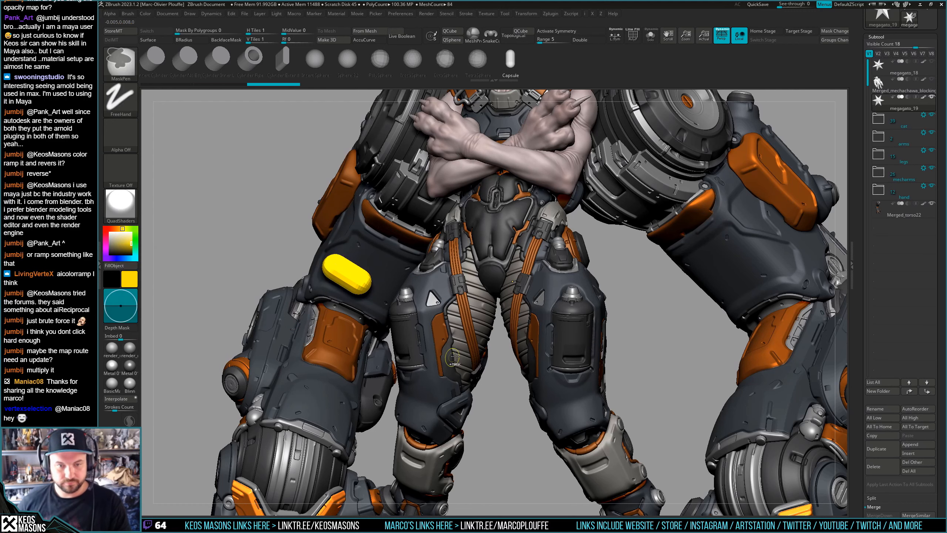
key(ctrl+z)
Set the active colour to orange-yellow and insert a larger capsule over the mech's upper arm from the front view
shift+drag(158, 267, 167, 264)
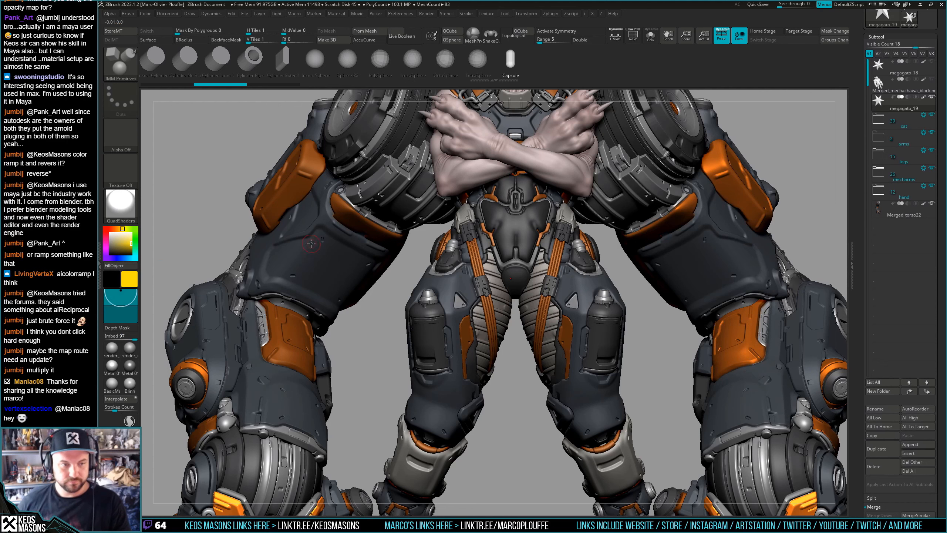
key(space)
click(257, 274)
drag(345, 278, 390, 278)
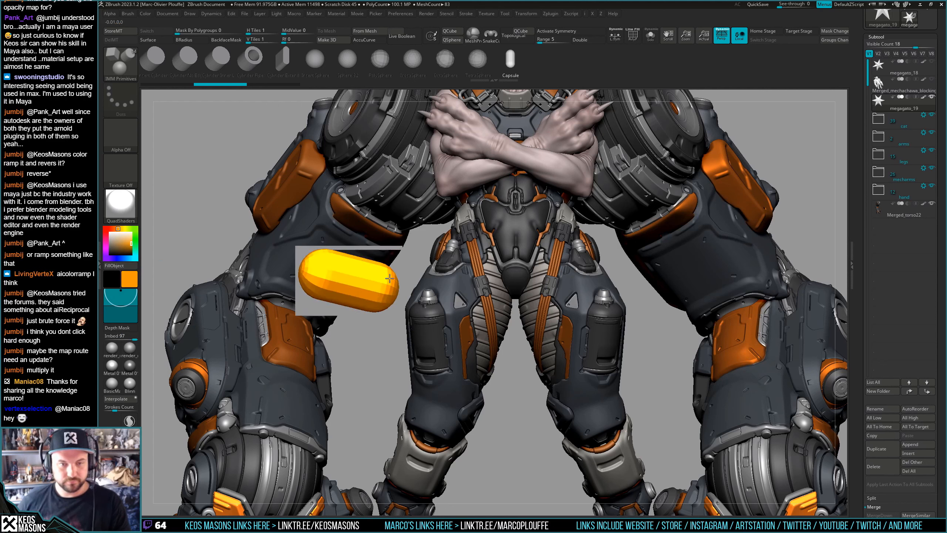
Shift the active orange colour slightly toward yellow and test it with a capsule on the mech's upper arm, undoing both trial capsules
key(ctrl+z)
key(space)
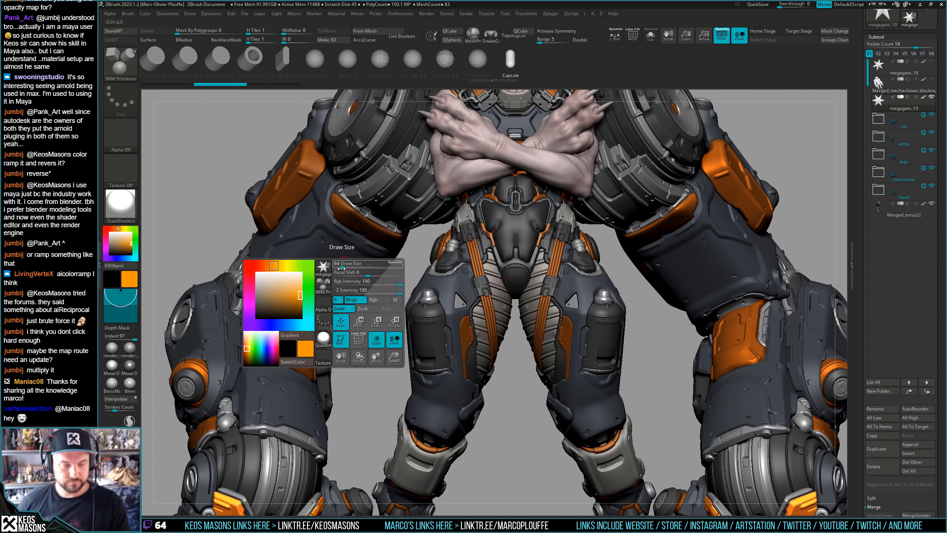
click(276, 265)
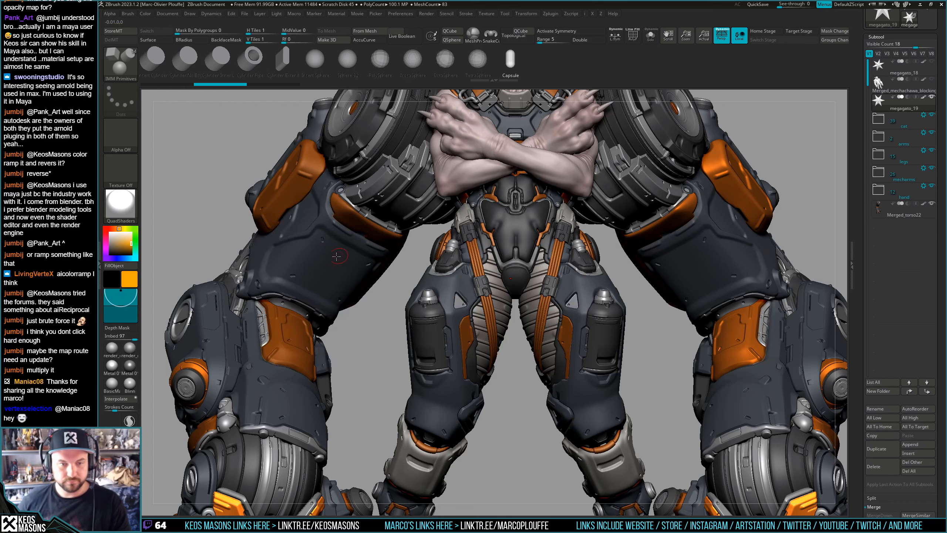
drag(337, 256, 372, 276)
key(ctrl+z)
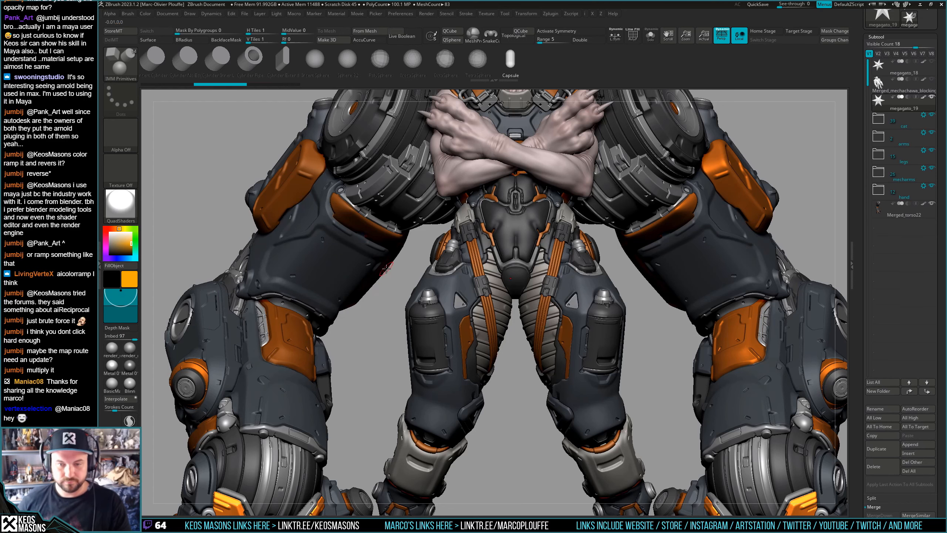
Try inserting a tiny capsule in the slot below the hip piston at the top of the mech's thigh
mouse_move(386, 268)
ctrl+right_down()
mouse_move(568, 355)
mouse_move(564, 312)
mouse_move(514, 366)
ctrl+right_up()
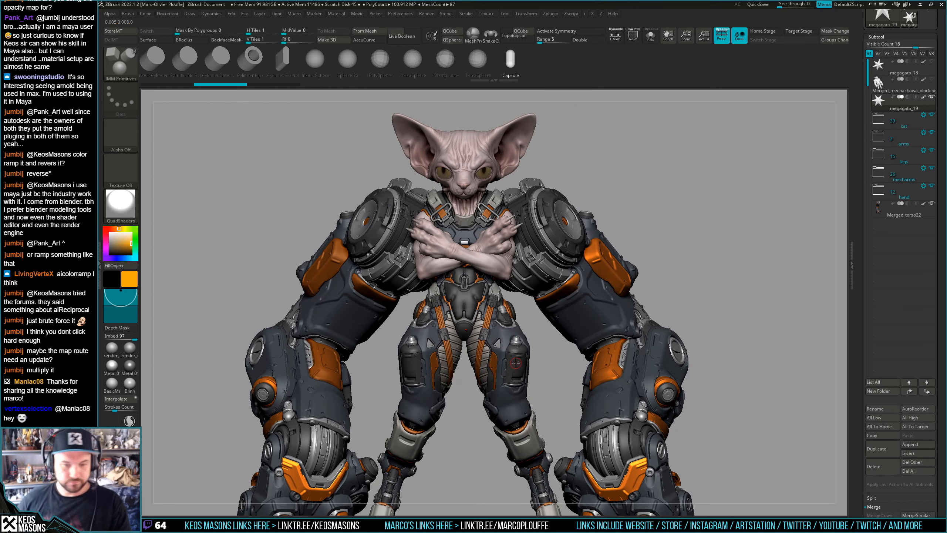
mouse_move(516, 363)
right_down()
mouse_move(521, 343)
mouse_move(497, 282)
right_up()
mouse_move(505, 356)
ctrl+right_down()
mouse_move(530, 390)
mouse_move(581, 314)
ctrl+right_up()
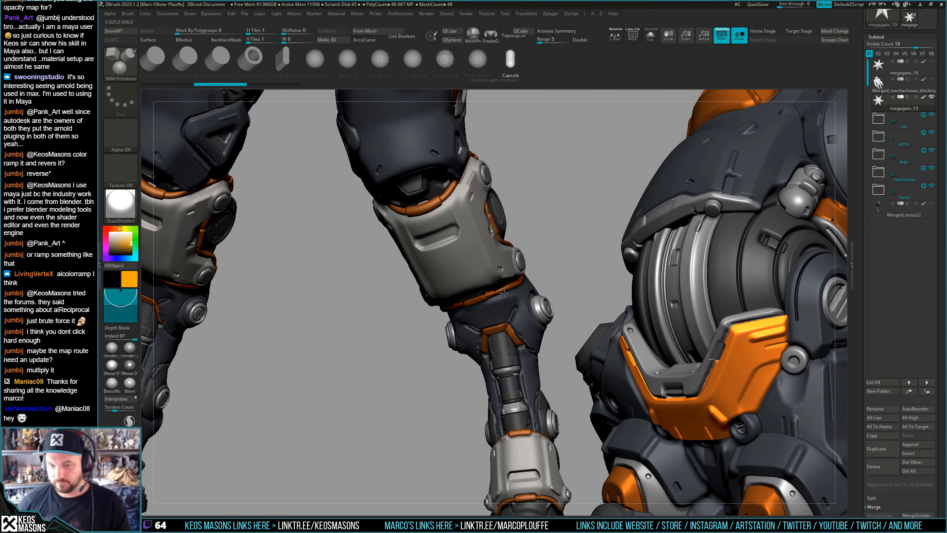
right_drag(505, 293, 559, 373)
alt+right_drag(560, 440, 494, 339)
alt+right_drag(447, 168, 522, 242)
alt+right_drag(520, 209, 532, 317)
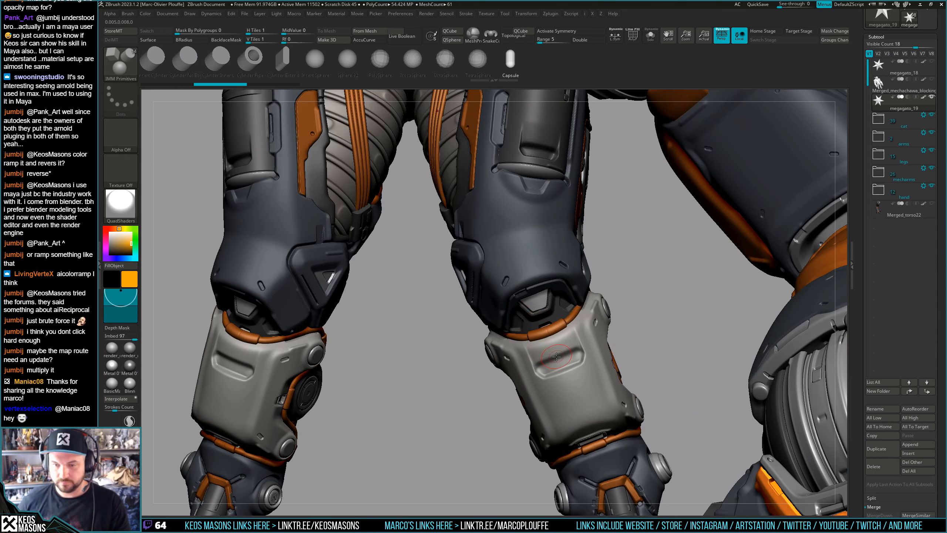
right_drag(542, 343, 477, 367)
drag(477, 367, 483, 361)
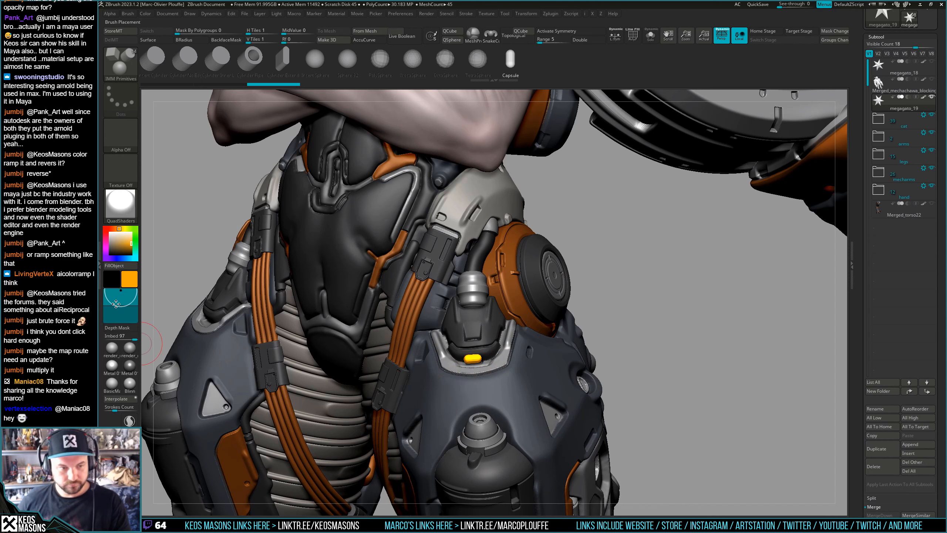
key(ctrl+z)
Set the insert brush's embed depth to -1, place the capsule in the upper thigh slot and activate symmetry
drag(121, 300, 122, 315)
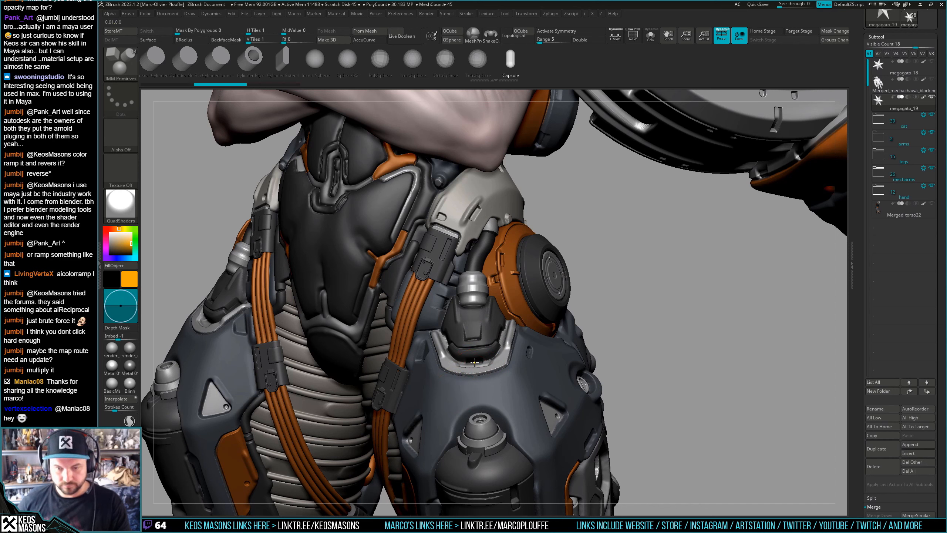
shift+right_drag(458, 370, 611, 373)
key(x)
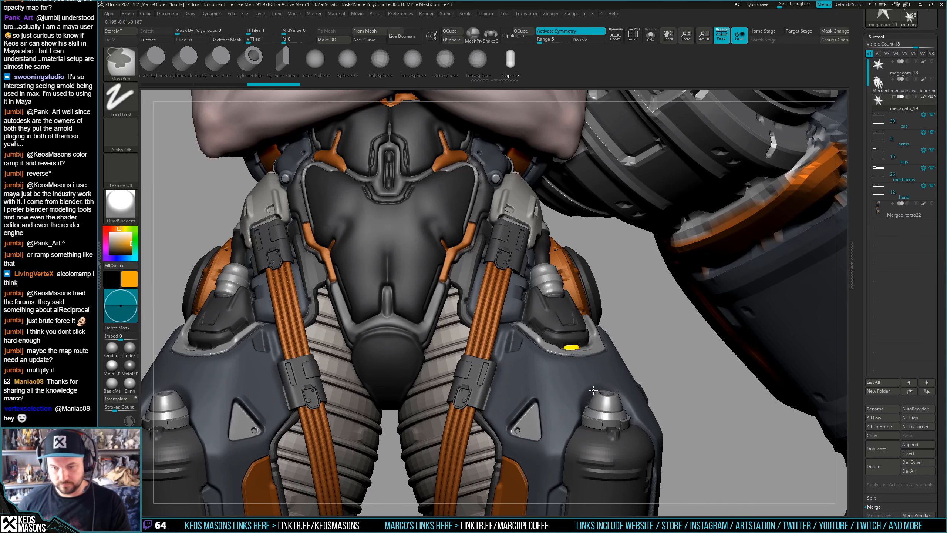
Isolate the megagato_19 subtool, apply Mirror And Weld to copy the thigh capsule to the other leg, and show the full model again
key(shift+s)
key(i)
click(627, 439)
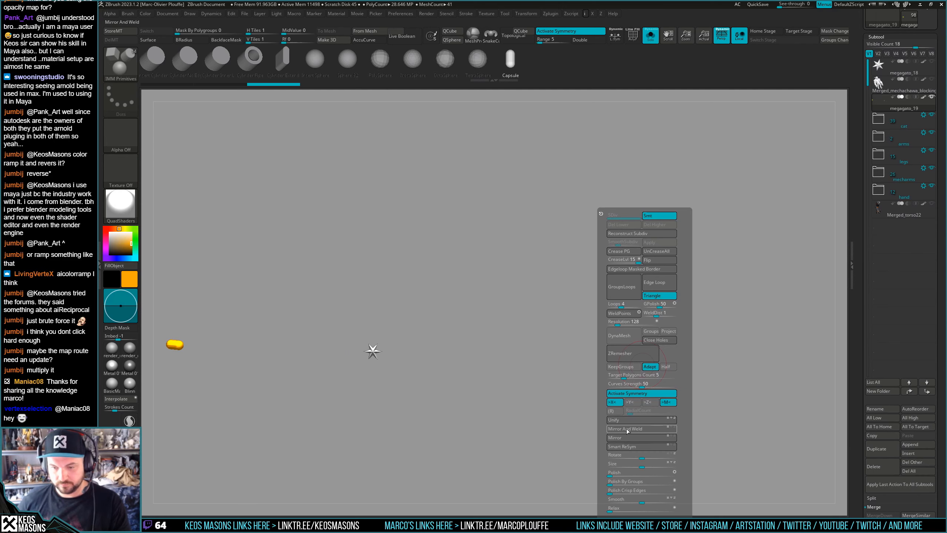
click(627, 430)
ctrl+shift+drag(419, 308, 341, 406)
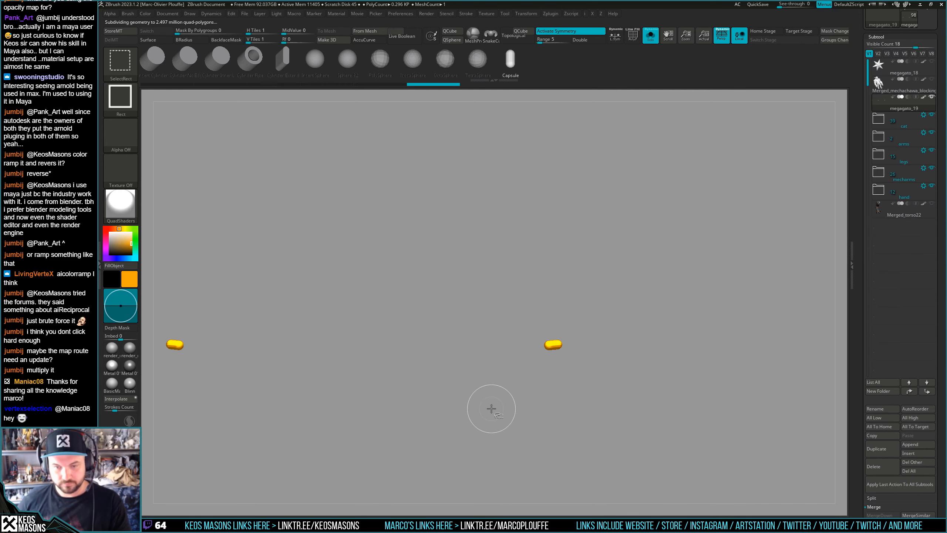
key(shift+s)
Insert a capsule in the slot above the grey lattice panel on the outer thigh and fit it with the transform gizmo
mouse_move(588, 378)
ctrl+right_down()
mouse_move(495, 316)
mouse_move(468, 320)
mouse_move(613, 363)
mouse_move(582, 373)
mouse_move(596, 410)
mouse_move(545, 399)
mouse_move(482, 344)
mouse_move(540, 351)
mouse_move(478, 338)
mouse_move(469, 311)
ctrl+right_up()
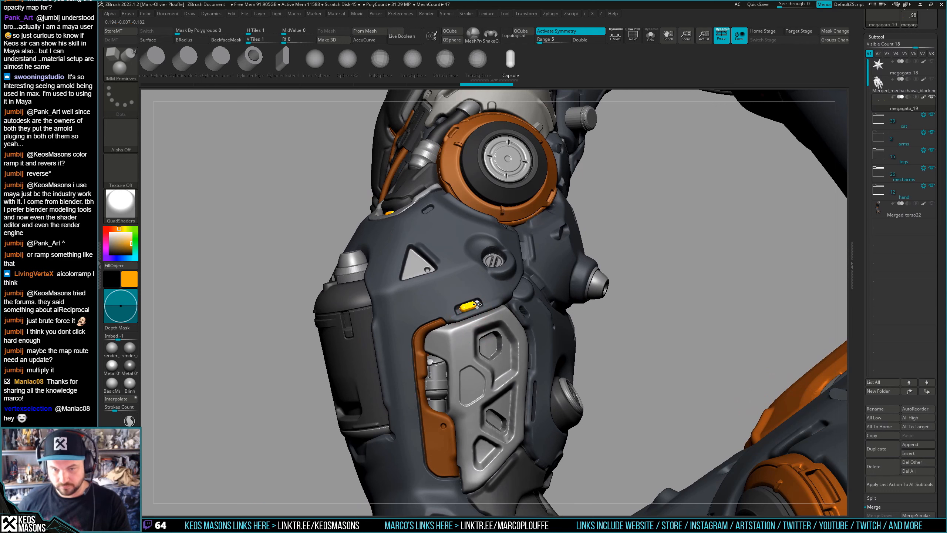
drag(481, 299, 475, 303)
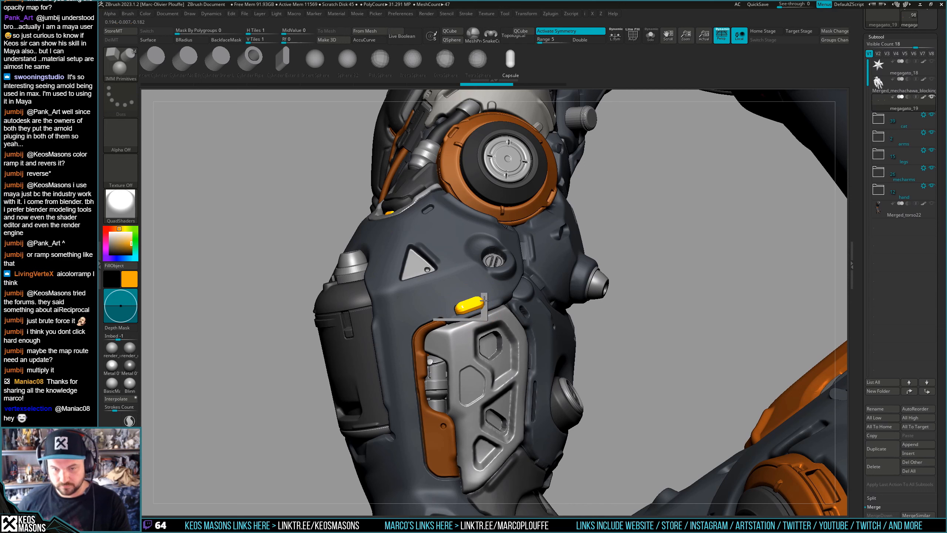
key(w)
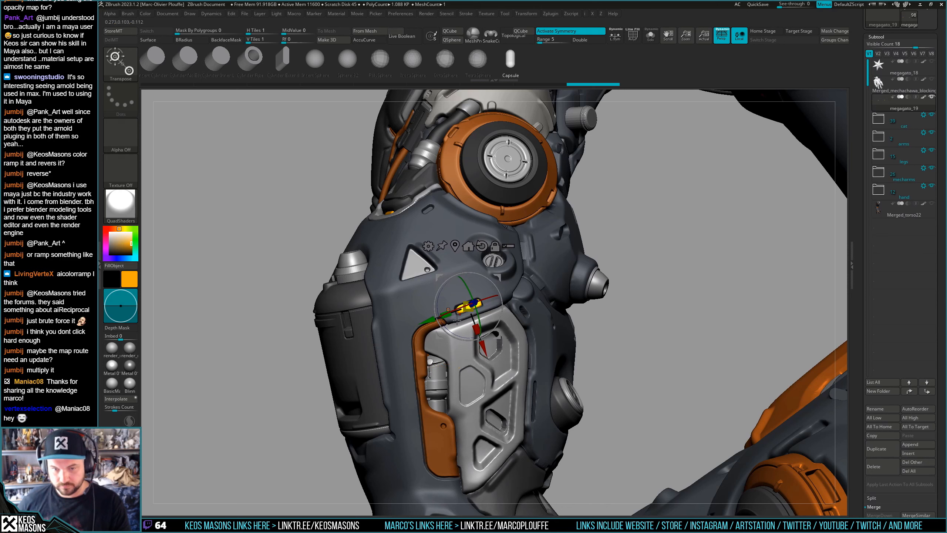
drag(431, 321, 431, 321)
key(q)
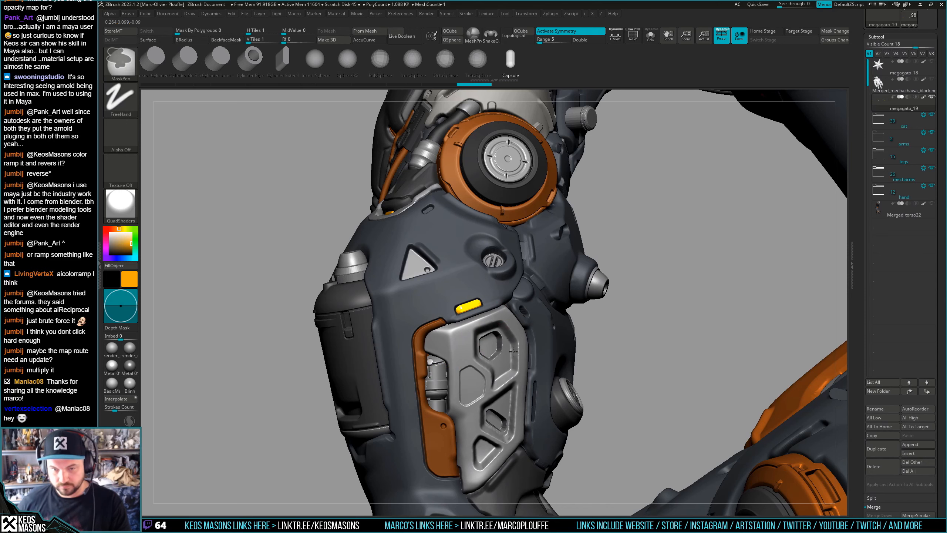
Insert symmetrical capsules just above the upper orange bands at the back of the mech's knees
mouse_move(485, 403)
ctrl+right_down()
mouse_move(492, 306)
mouse_move(493, 357)
mouse_move(548, 365)
mouse_move(539, 396)
ctrl+right_up()
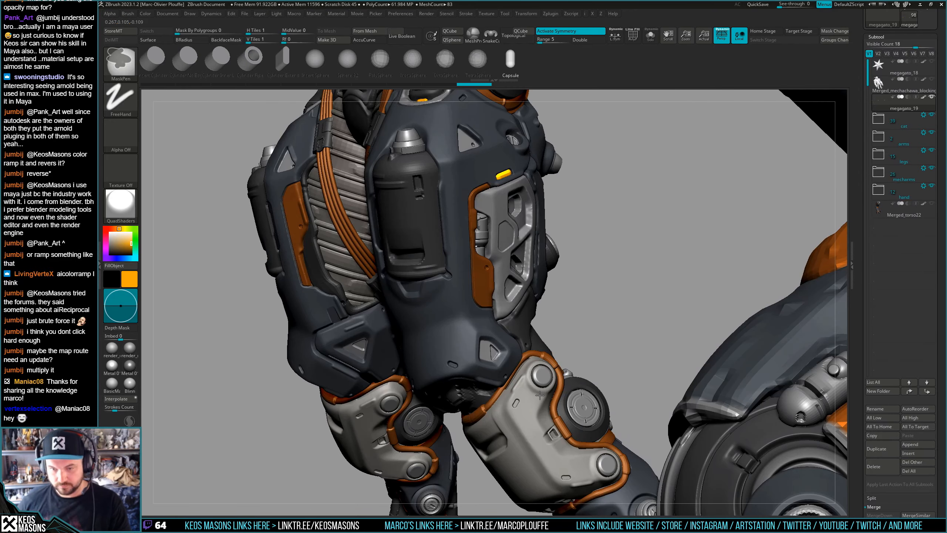
alt+right_drag(560, 462, 445, 362)
ctrl+right_drag(645, 279, 624, 320)
drag(624, 320, 633, 313)
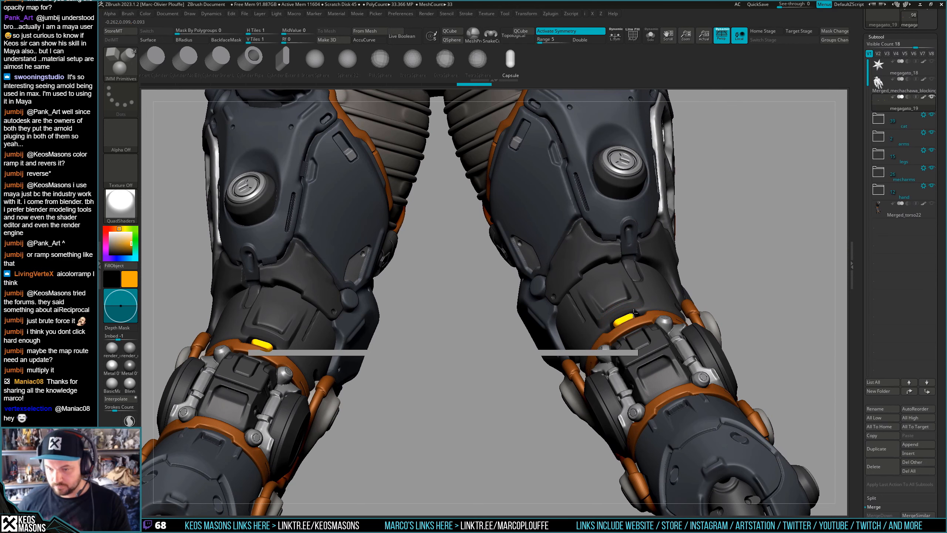
Adjust the placement of the capsules behind the knees with the transform gizmo
mouse_move(629, 291)
right_down()
mouse_move(657, 330)
mouse_move(657, 318)
right_up()
key(w)
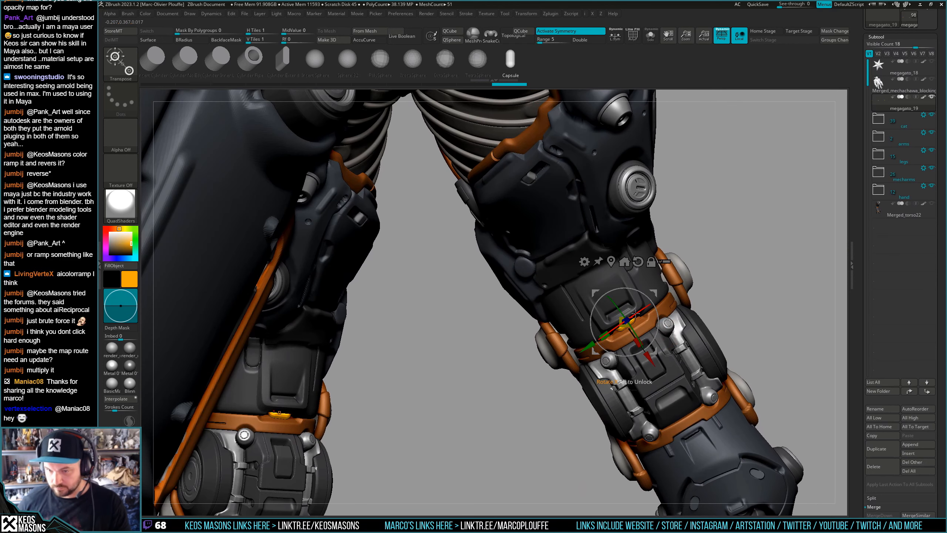
drag(640, 311, 625, 312)
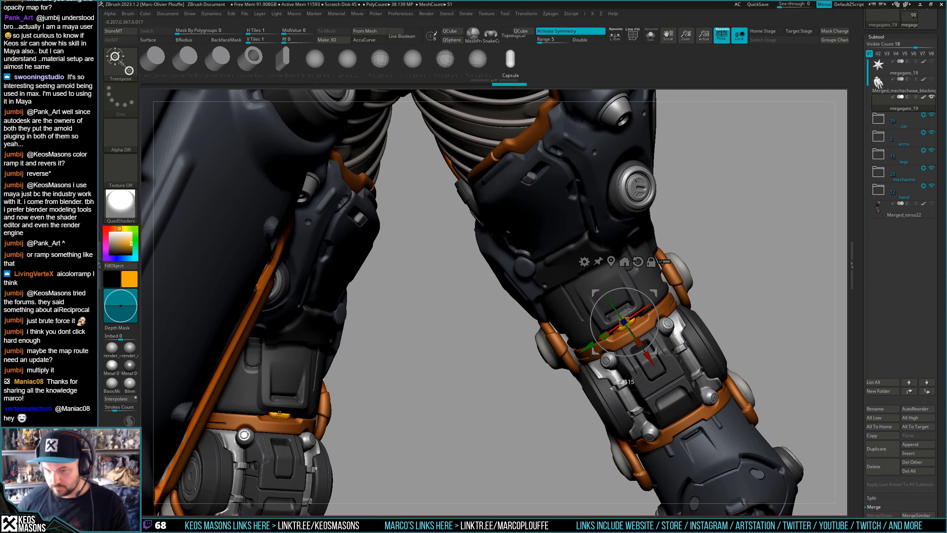
key(q)
right_drag(628, 309, 570, 307)
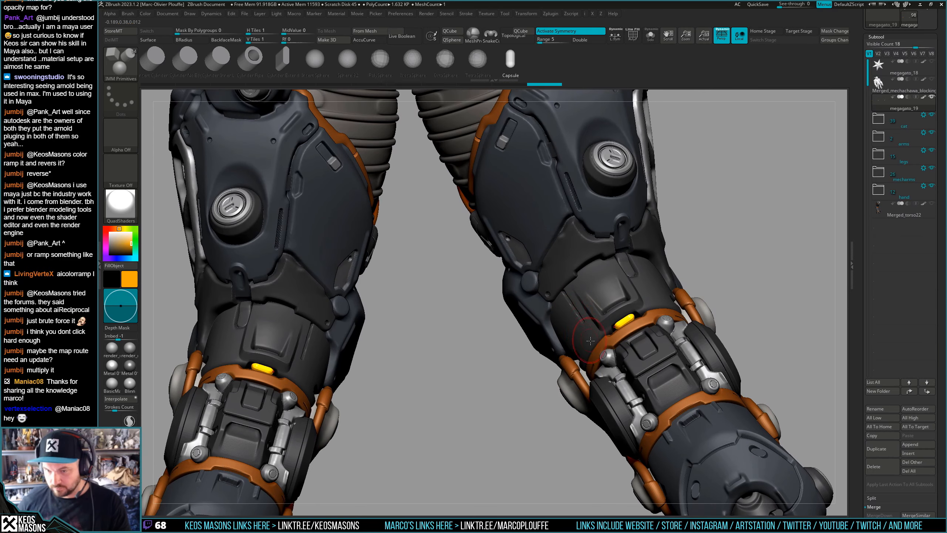
Insert a cylinder in the round socket at the lower end of the rear shin piston and sink it with the transform gizmo
mouse_move(591, 340)
ctrl+right_down()
mouse_move(628, 306)
mouse_move(644, 358)
mouse_move(603, 370)
mouse_move(601, 344)
mouse_move(404, 97)
ctrl+right_up()
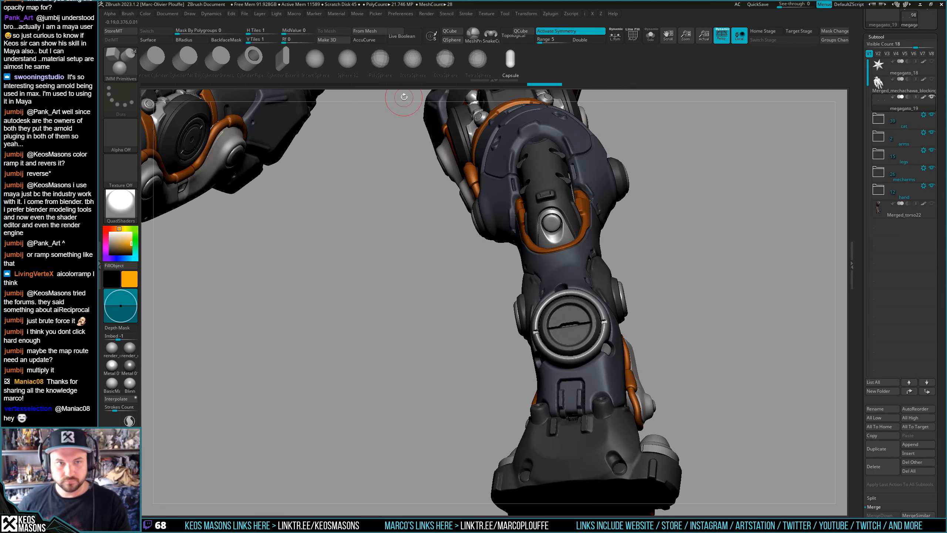
click(149, 61)
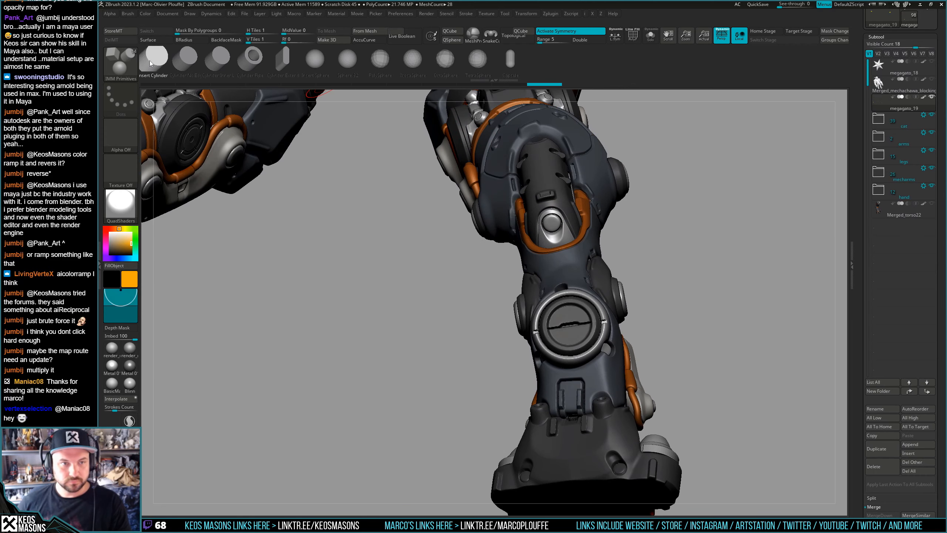
click(185, 58)
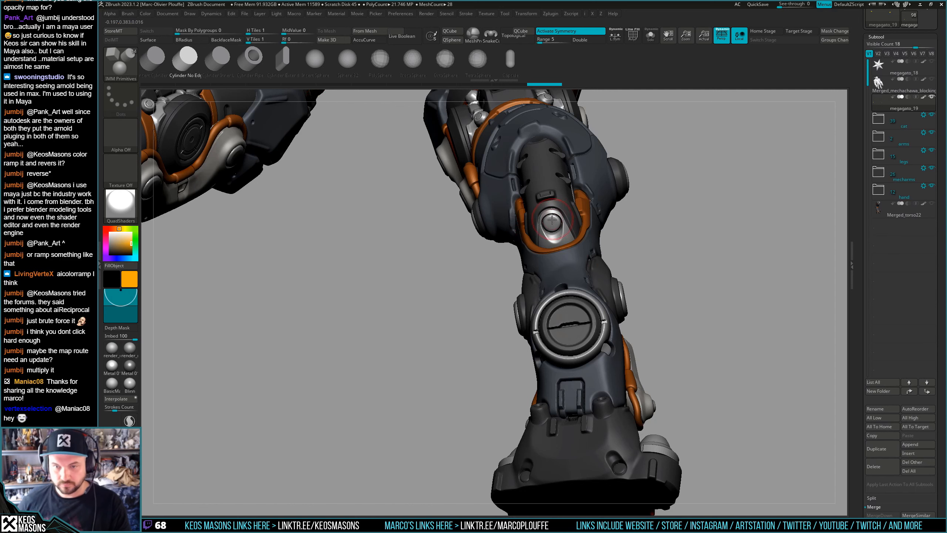
drag(553, 225, 559, 231)
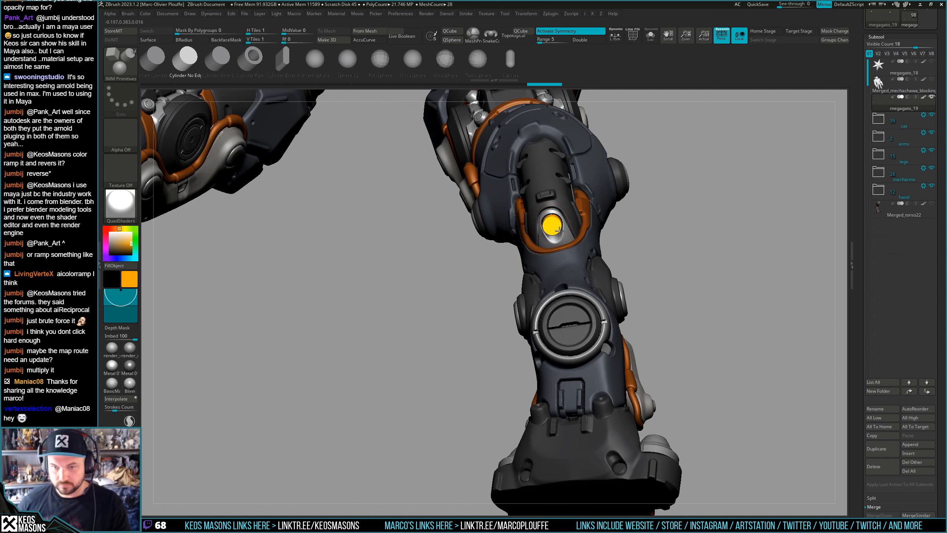
mouse_move(559, 230)
right_down()
mouse_move(571, 226)
mouse_move(561, 232)
right_up()
key(w)
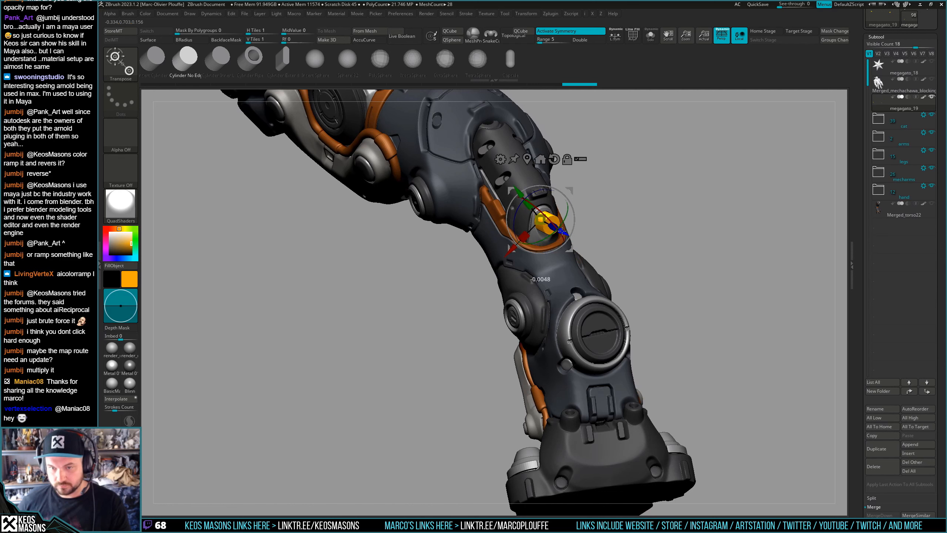
drag(562, 231, 557, 229)
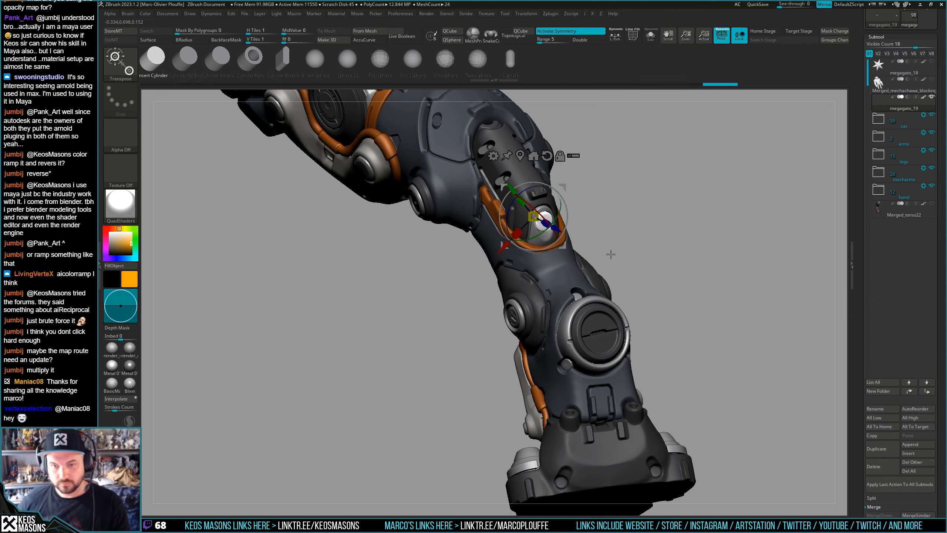
Fill the inserted shin cylinders with the active orange-yellow colour
key(space)
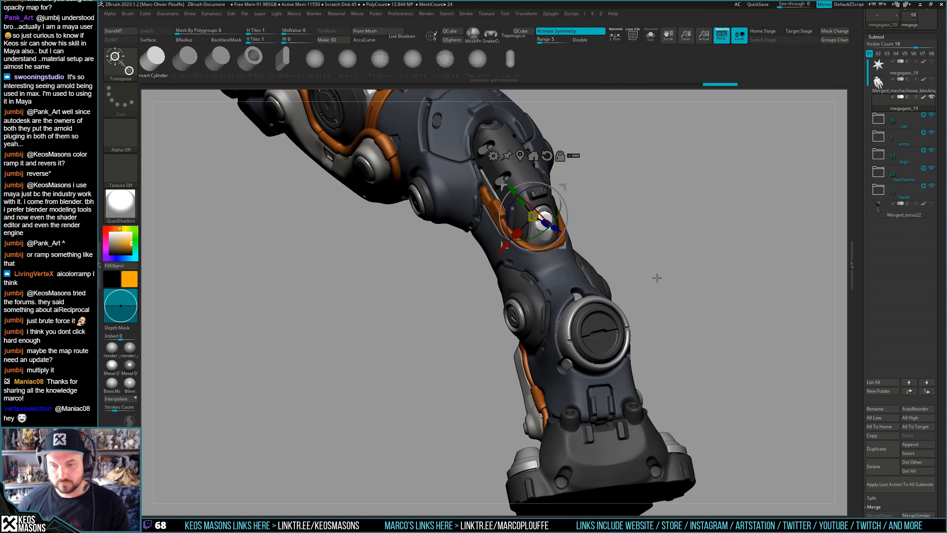
key(q)
key(space)
click(654, 280)
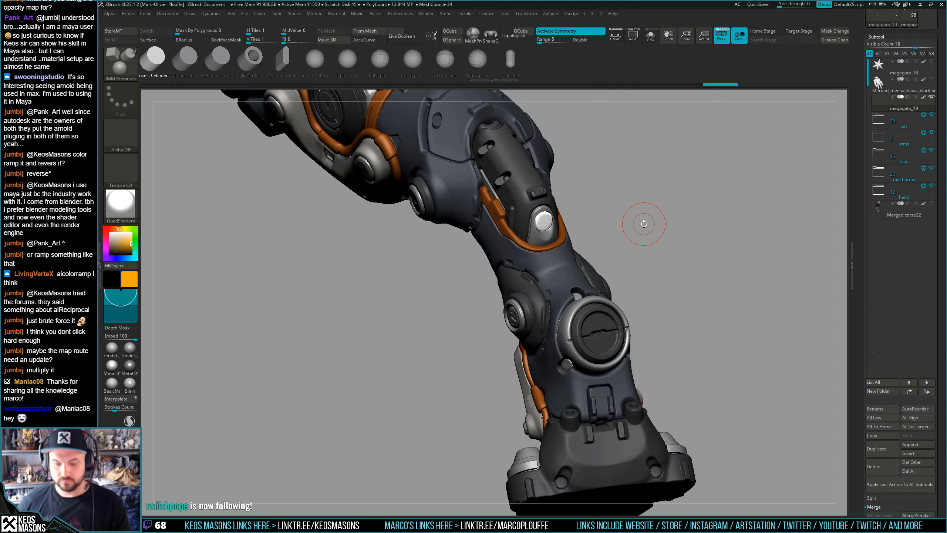
key(ctrl+f)
Undo a trial cylinder in the slot below the rear knee's lower orange band and insert a Capsule mesh there instead
alt+drag(637, 224, 562, 294)
right_drag(562, 294, 539, 293)
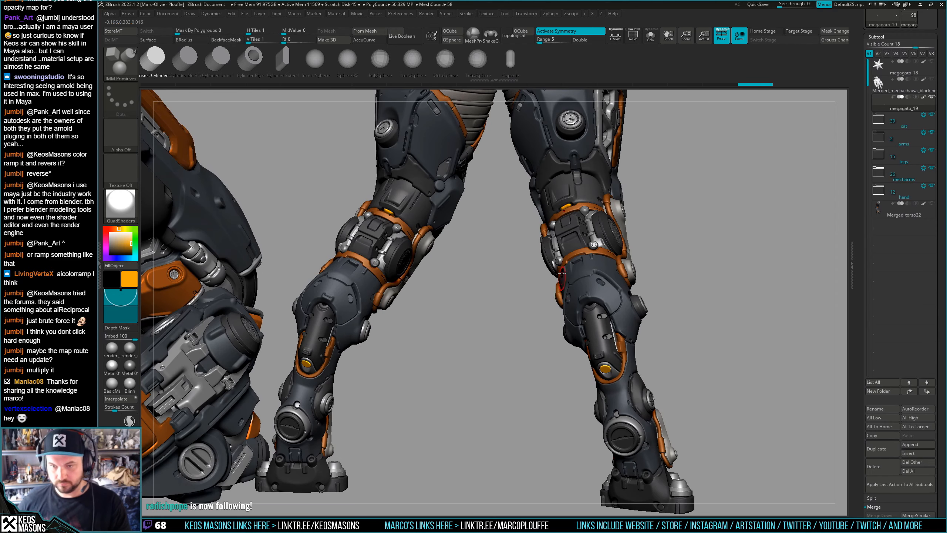
alt+right_drag(564, 261, 535, 303)
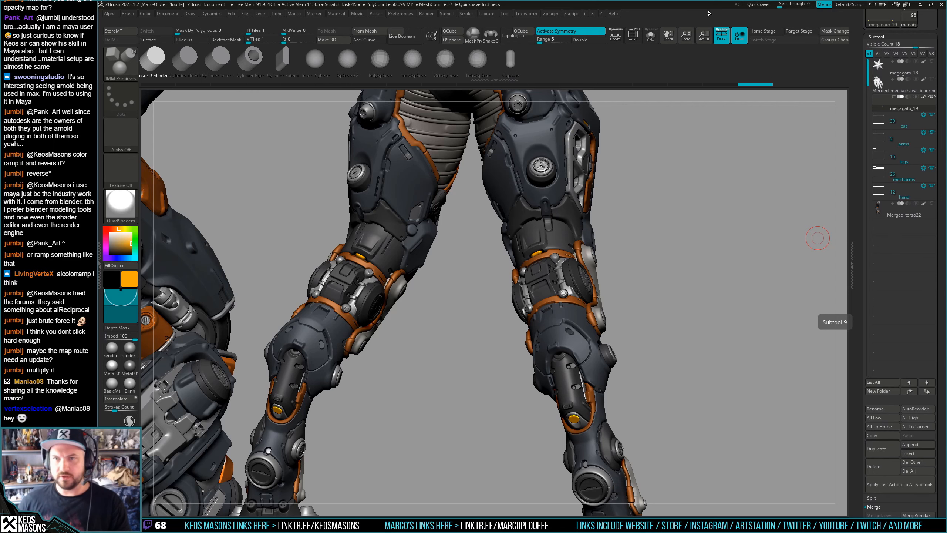
shift+drag(595, 239, 597, 238)
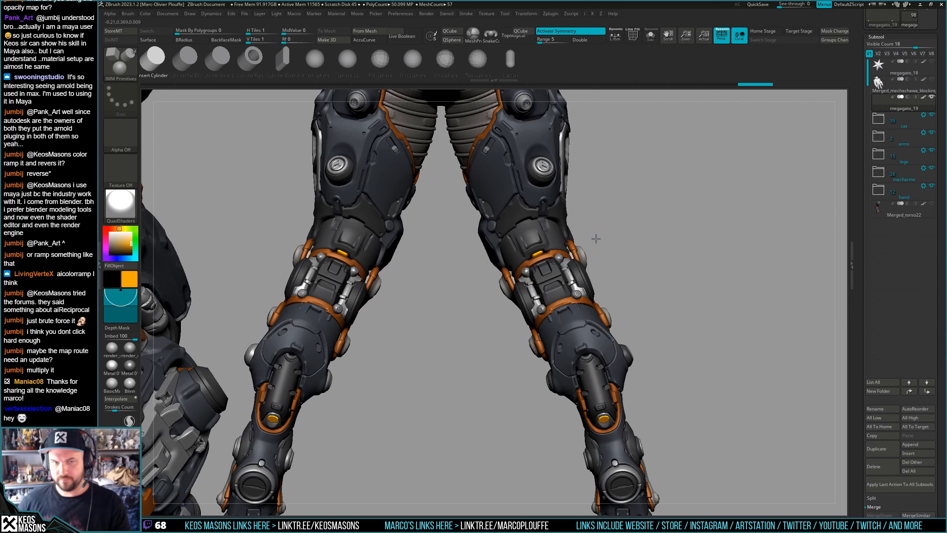
alt+right_drag(608, 255, 565, 247)
alt+right_drag(514, 175, 537, 307)
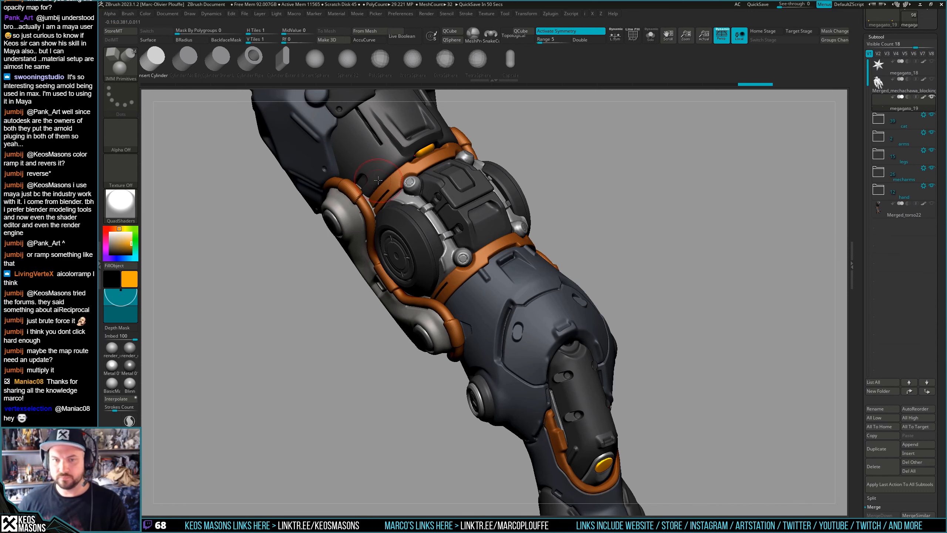
mouse_move(473, 243)
right_down()
mouse_move(446, 240)
mouse_move(472, 342)
mouse_move(485, 351)
mouse_move(495, 268)
mouse_move(510, 344)
mouse_move(504, 326)
mouse_move(499, 336)
mouse_move(524, 317)
mouse_move(506, 336)
mouse_move(496, 267)
right_up()
right_drag(574, 268, 469, 363)
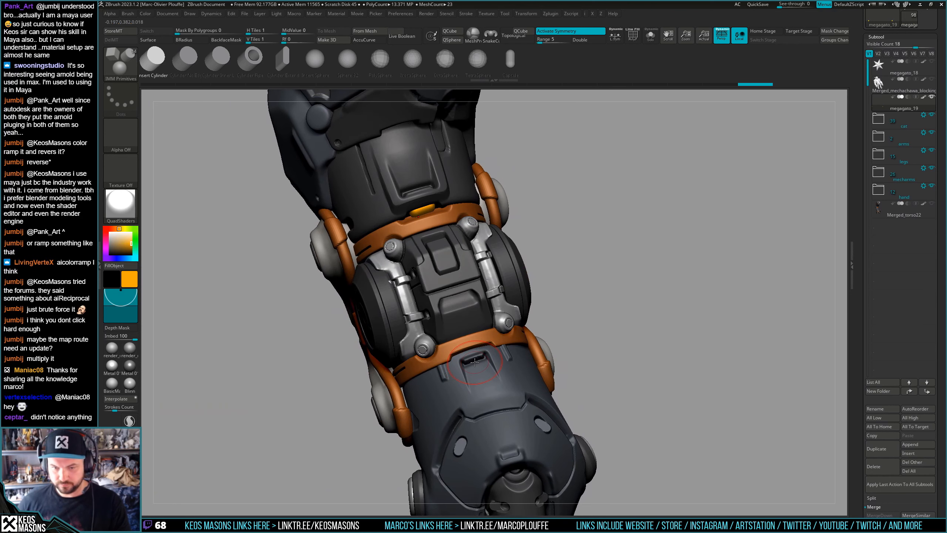
drag(482, 358, 483, 359)
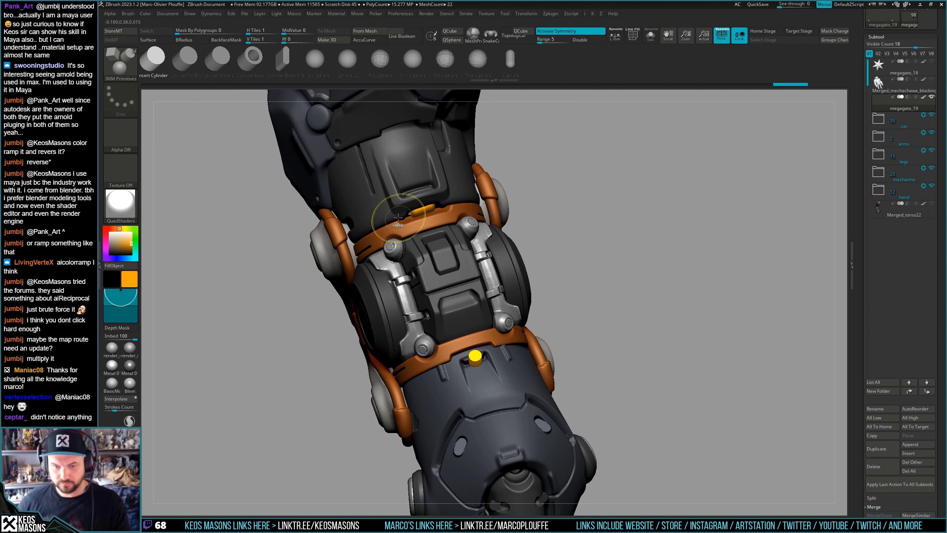
key(ctrl+z)
click(511, 59)
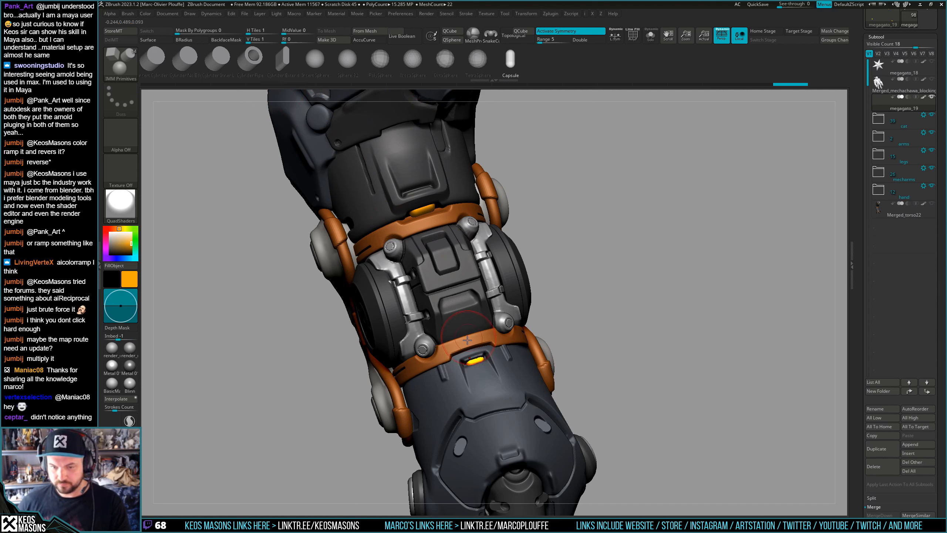
Sink the capsule into the slot below the rear knee's lower orange band with the transform gizmo
drag(485, 371, 491, 361)
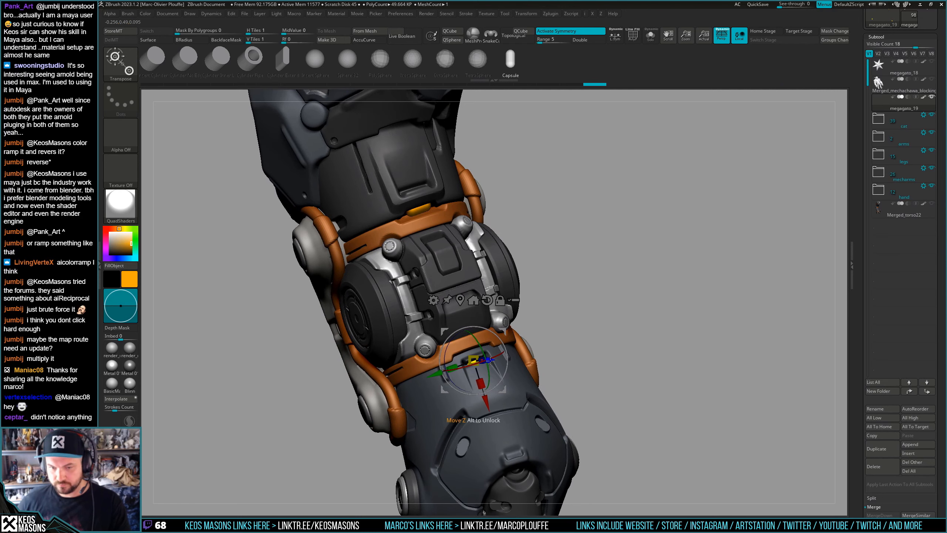
key(q)
mouse_move(488, 361)
right_down()
mouse_move(467, 344)
mouse_move(502, 345)
right_up()
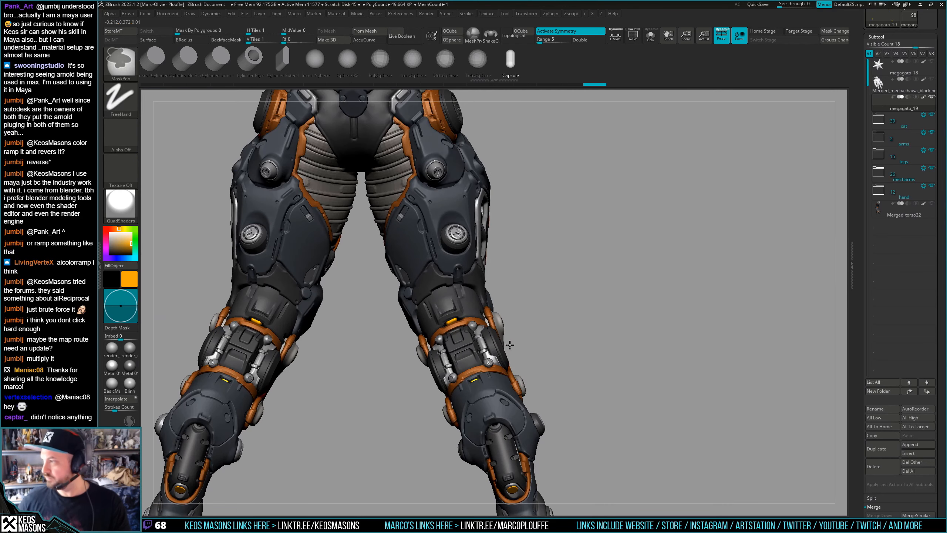
Insert a capsule in the small slot below the round knob on the back of the thigh
mouse_move(588, 238)
right_down()
mouse_move(565, 252)
mouse_move(491, 252)
mouse_move(477, 276)
mouse_move(496, 328)
mouse_move(507, 332)
mouse_move(518, 326)
mouse_move(458, 275)
mouse_move(490, 383)
mouse_move(525, 351)
right_up()
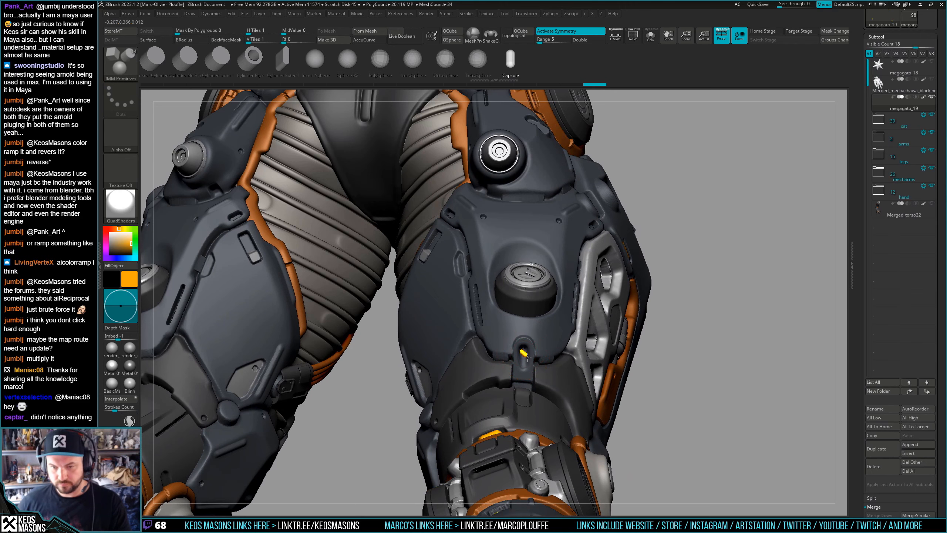
right_drag(522, 365, 486, 329)
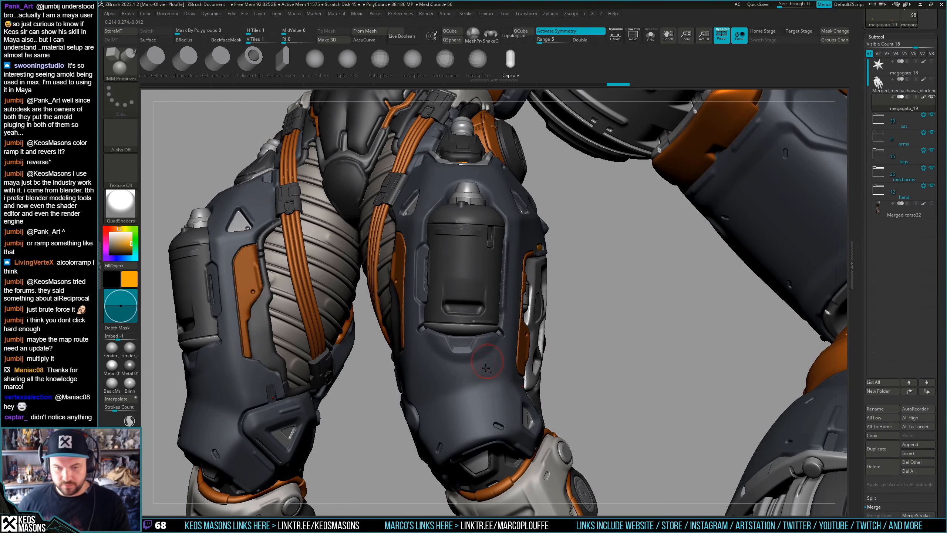
Insert a capsule in the dark recess above the orange band at the front of the knee
alt+right_drag(483, 363, 492, 291)
ctrl+right_drag(492, 291, 510, 379)
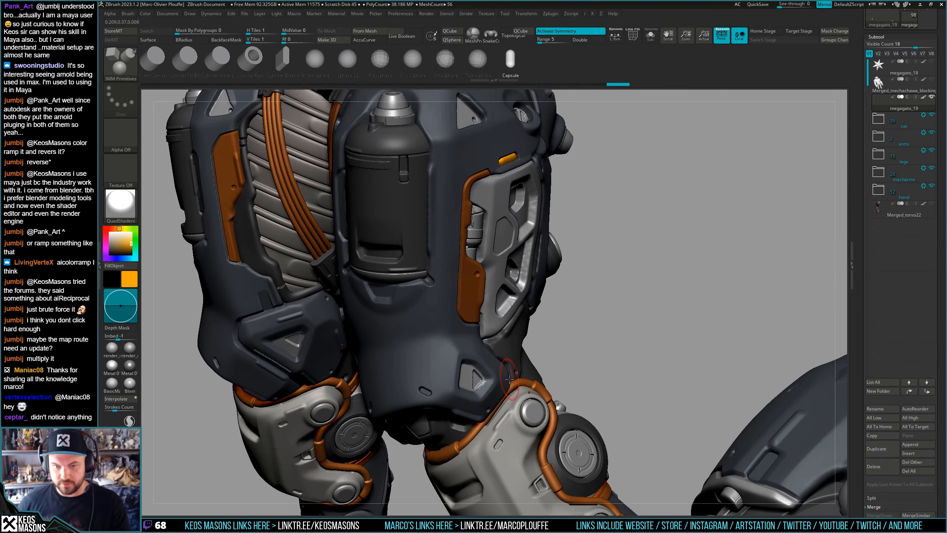
mouse_move(452, 405)
alt+right_down()
mouse_move(484, 476)
mouse_move(492, 332)
mouse_move(515, 289)
mouse_move(526, 298)
alt+right_up()
mouse_move(510, 220)
alt+right_down()
mouse_move(500, 307)
mouse_move(531, 268)
mouse_move(502, 349)
alt+right_up()
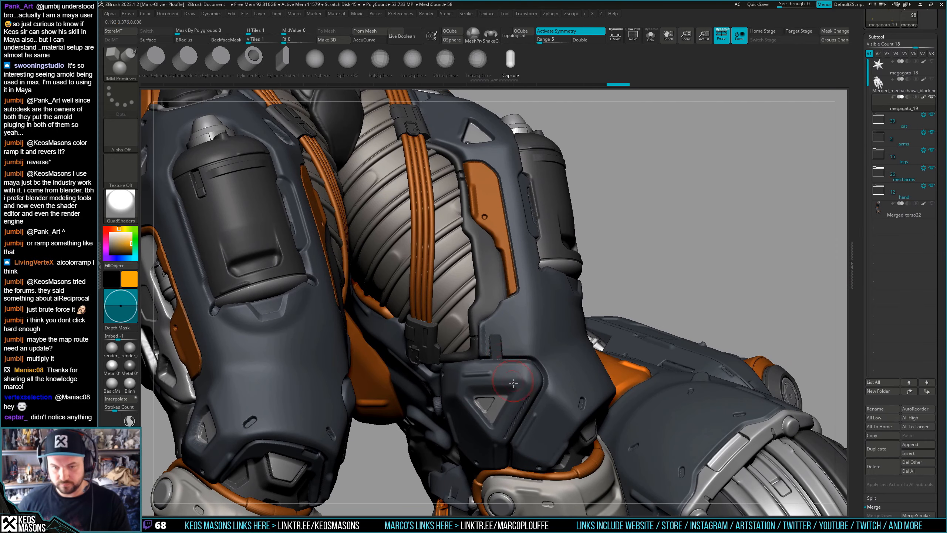
mouse_move(514, 383)
alt+right_down()
mouse_move(476, 273)
mouse_move(517, 297)
mouse_move(475, 360)
mouse_move(557, 297)
mouse_move(545, 313)
mouse_move(564, 321)
alt+right_up()
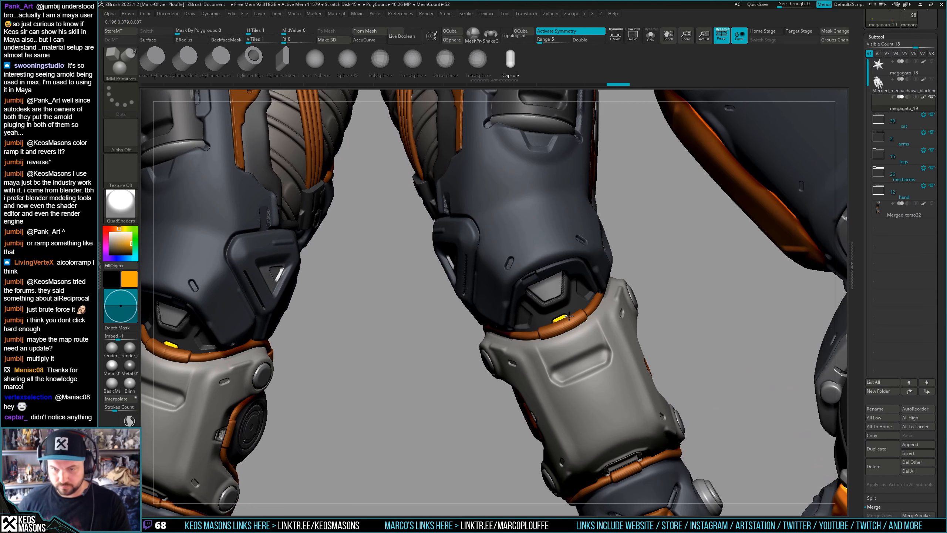
Insert a capsule at the base of the dark hip fitting above the thigh canister
ctrl+right_drag(568, 317, 844, 331)
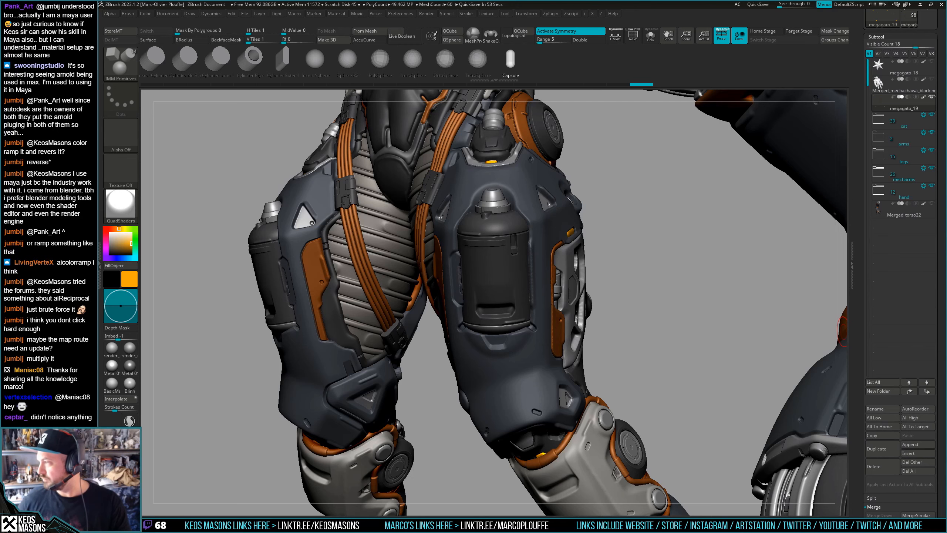
drag(677, 303, 571, 282)
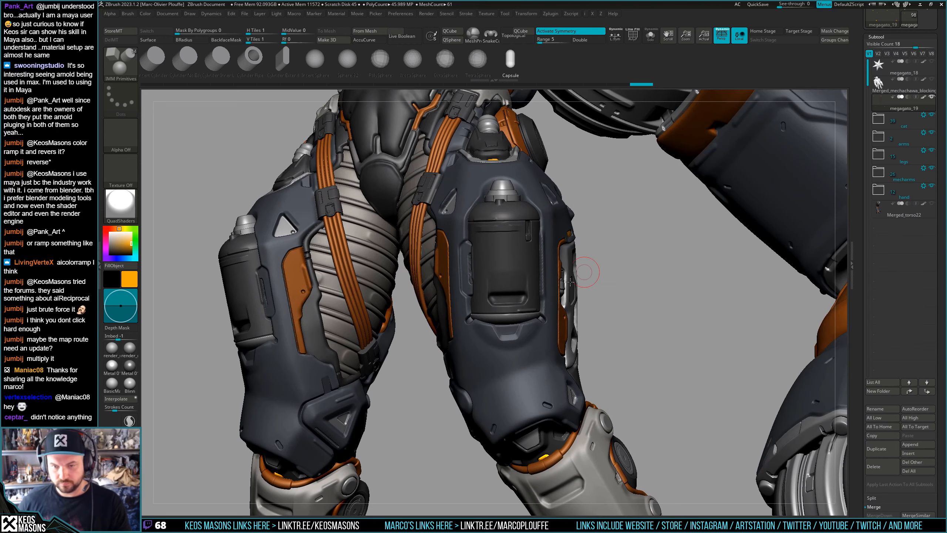
Insert a capsule in one diagonal slot beside the orange bracket on the front shin and sink it with the transform gizmo
mouse_move(524, 336)
mouse_down()
mouse_move(507, 275)
mouse_move(512, 301)
mouse_move(553, 341)
mouse_move(553, 368)
mouse_move(546, 338)
mouse_up()
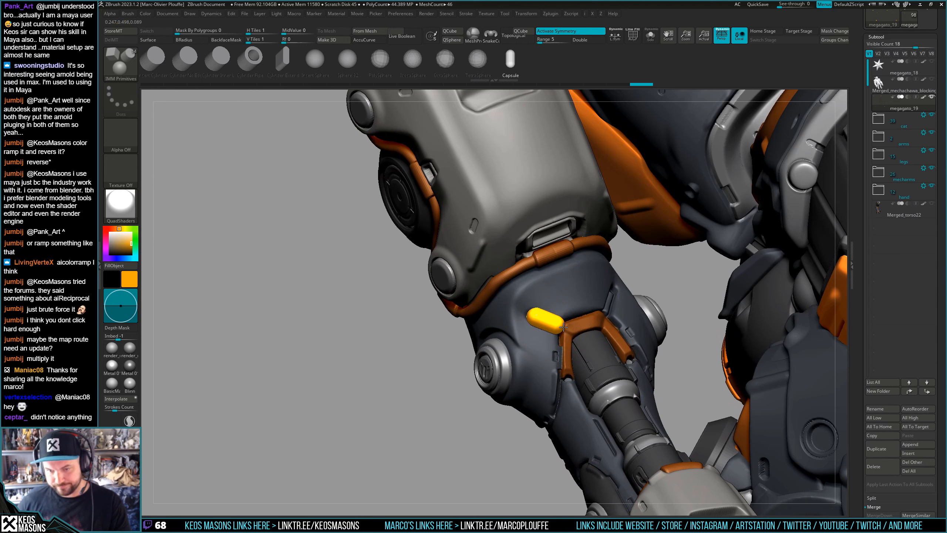
key(w)
drag(535, 341, 522, 336)
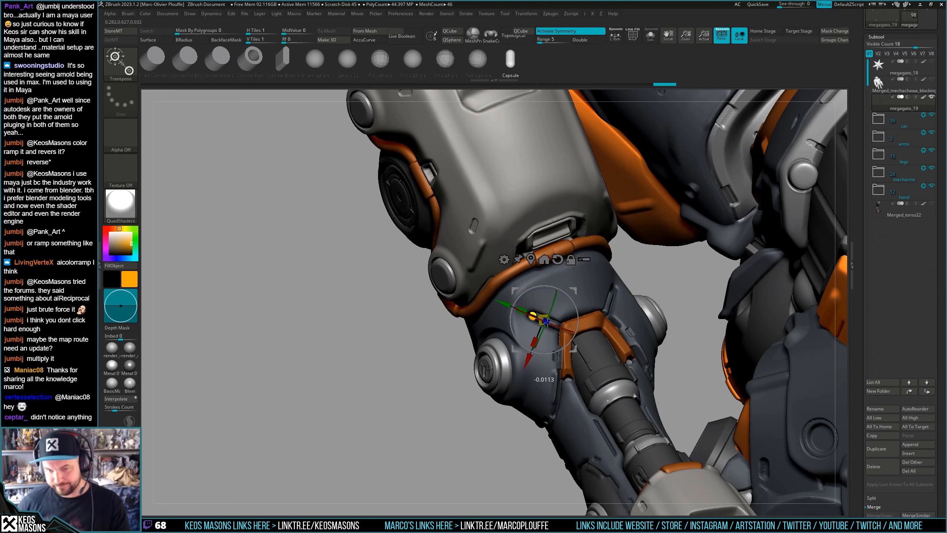
key(q)
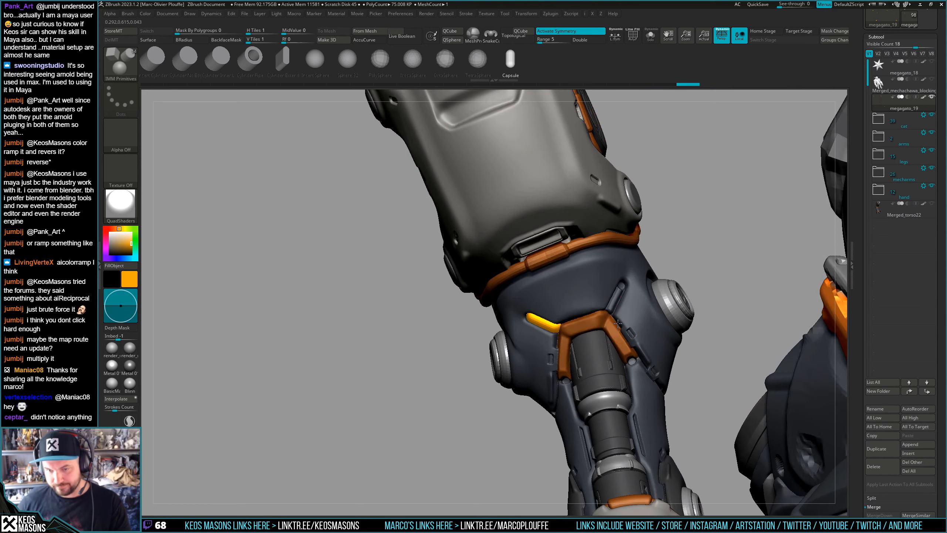
Insert a capsule in the opposite diagonal slot above the orange shin bracket, and rotate and sink it with the transform gizmo
mouse_move(608, 315)
right_down()
mouse_move(609, 334)
mouse_move(613, 302)
right_up()
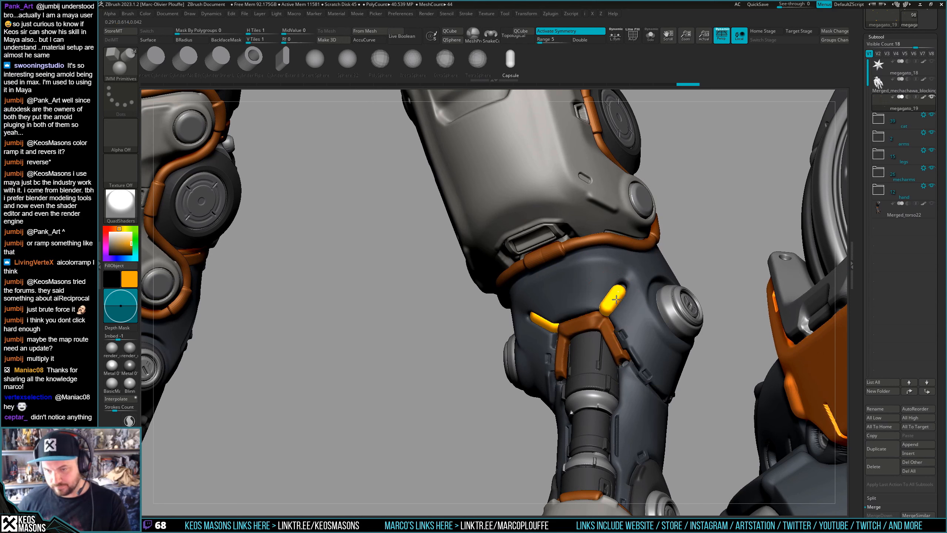
key(ctrl+z)
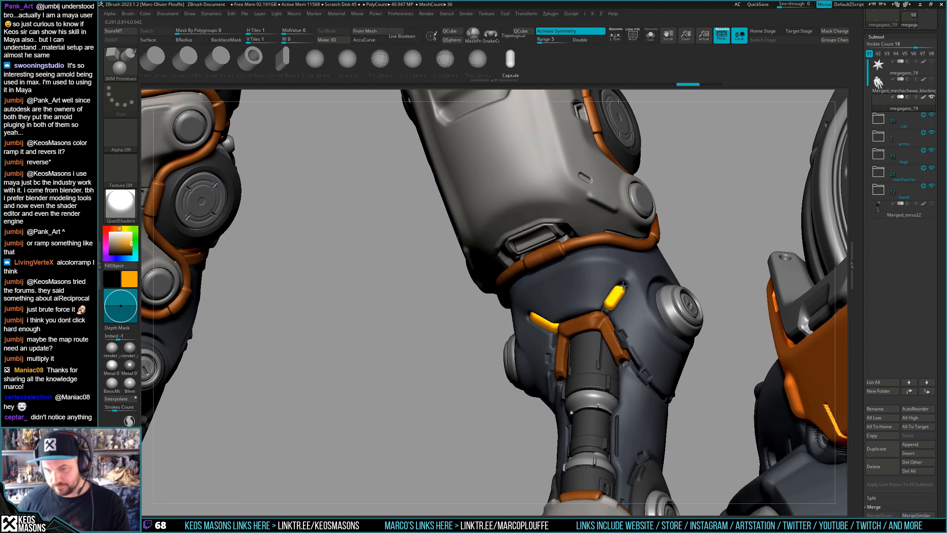
key(w)
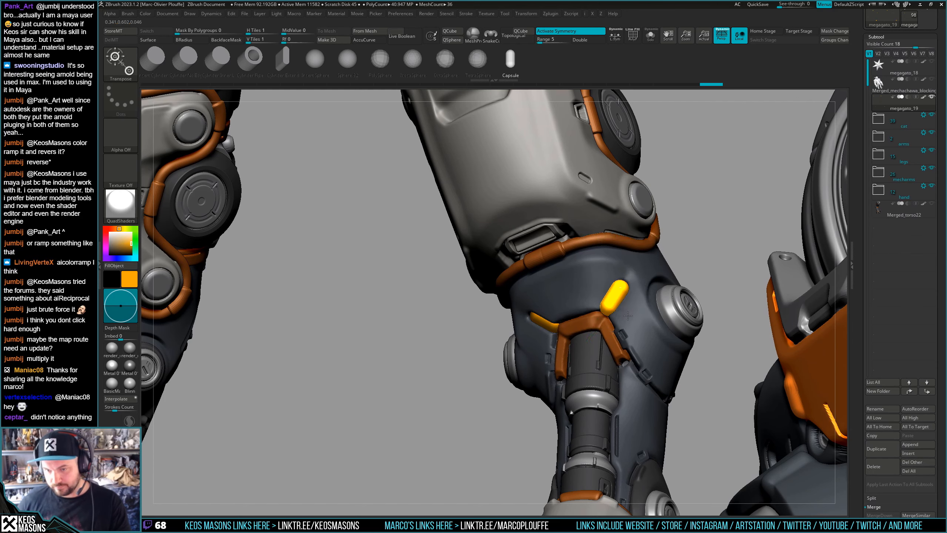
right_drag(624, 282, 620, 297)
drag(621, 298, 619, 298)
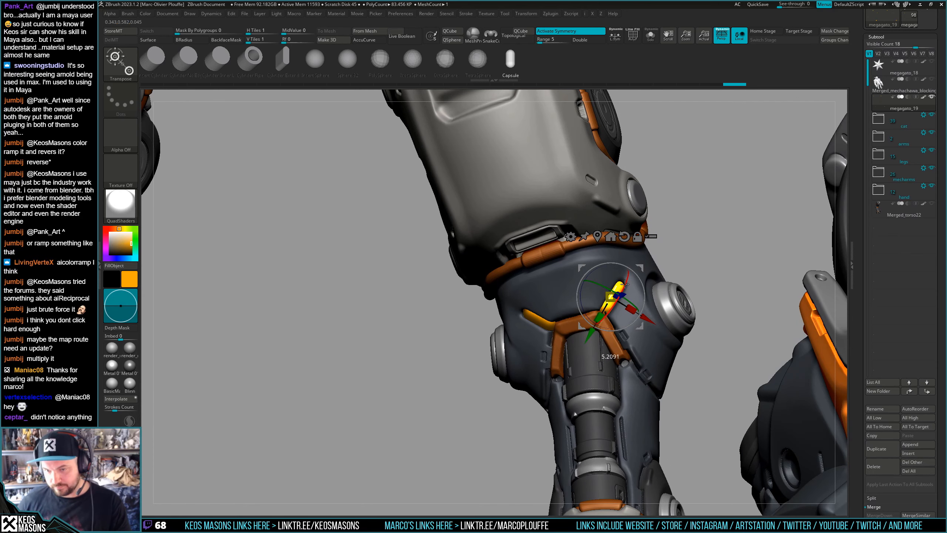
drag(591, 335, 591, 335)
key(q)
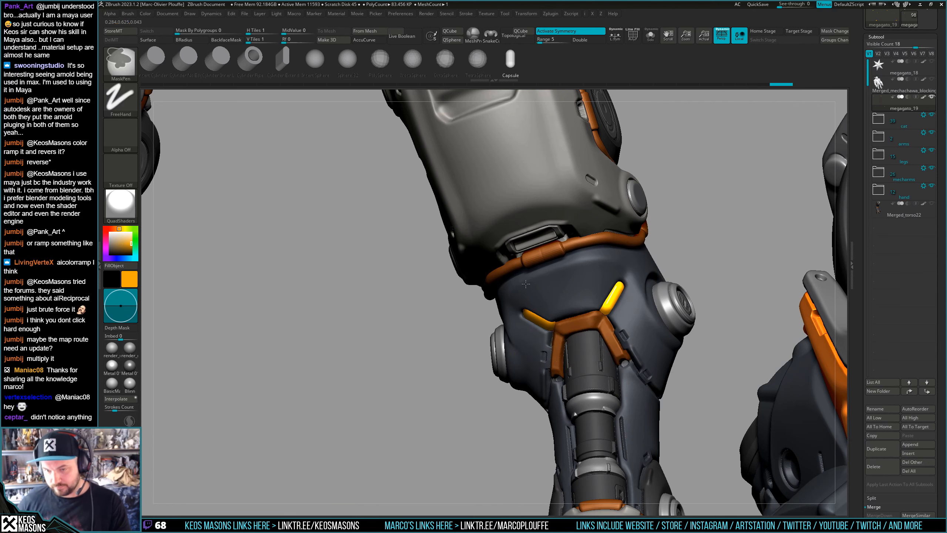
Insert a capsule in the centre chest slot below the grey collar plate and sink it with the transform gizmo
mouse_move(556, 328)
ctrl+right_down()
mouse_move(526, 285)
mouse_move(458, 349)
mouse_move(455, 281)
mouse_move(501, 198)
mouse_move(528, 346)
mouse_move(463, 343)
mouse_move(526, 212)
mouse_move(507, 225)
mouse_move(463, 365)
mouse_move(464, 208)
mouse_move(483, 350)
ctrl+right_up()
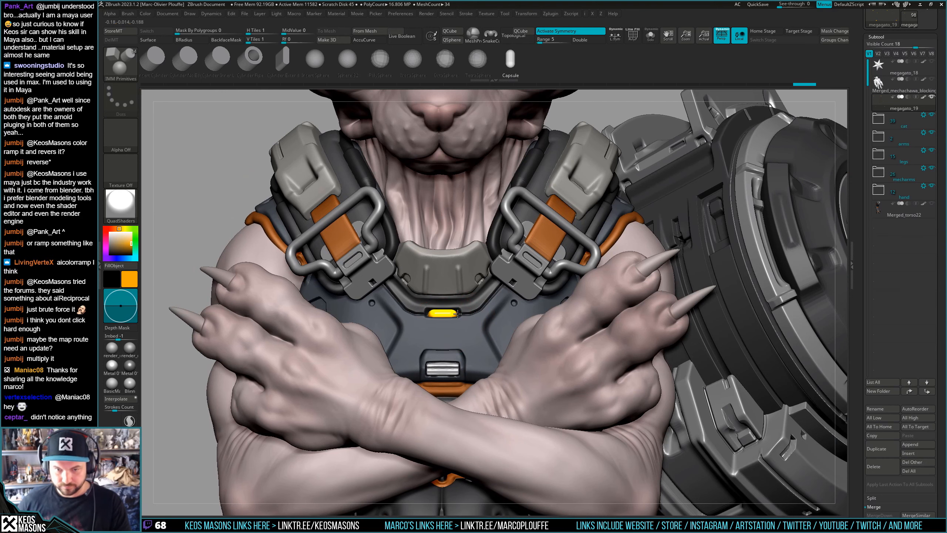
right_drag(456, 332, 488, 335)
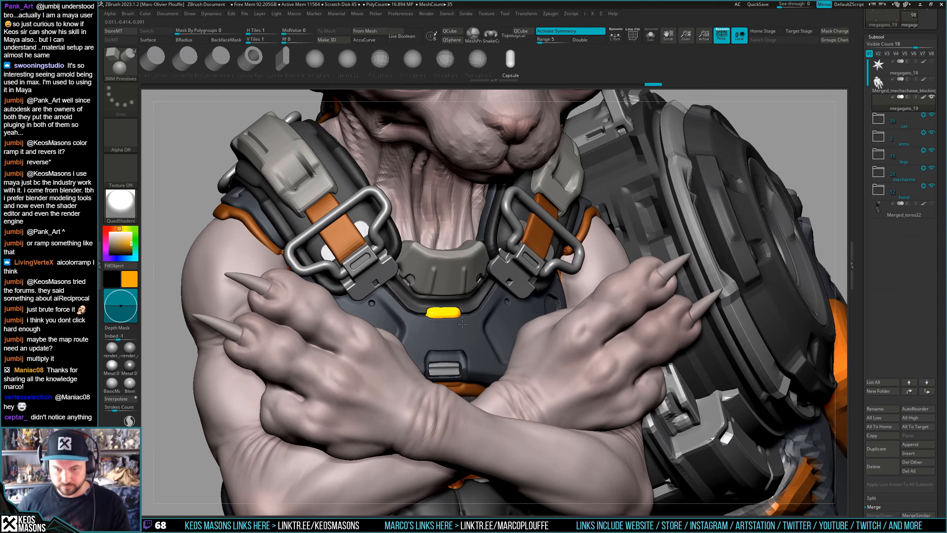
key(w)
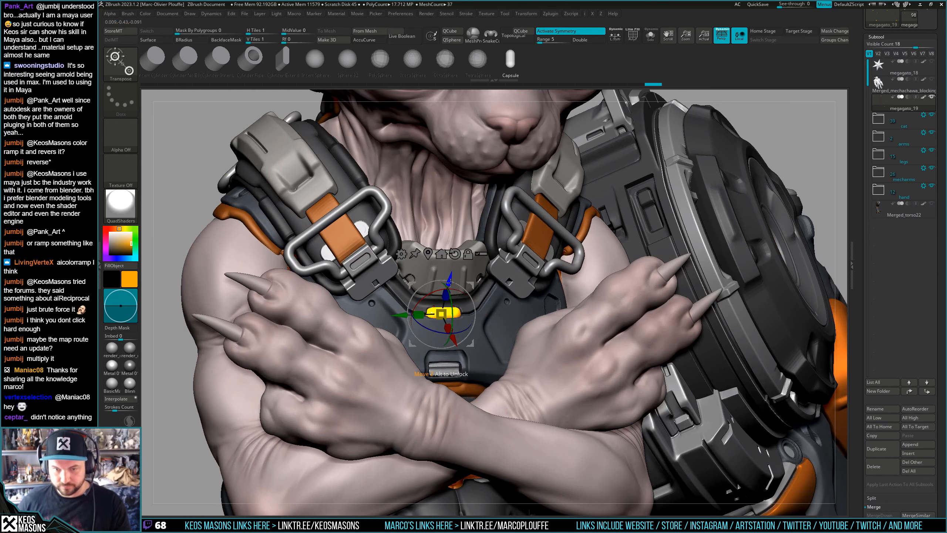
key(q)
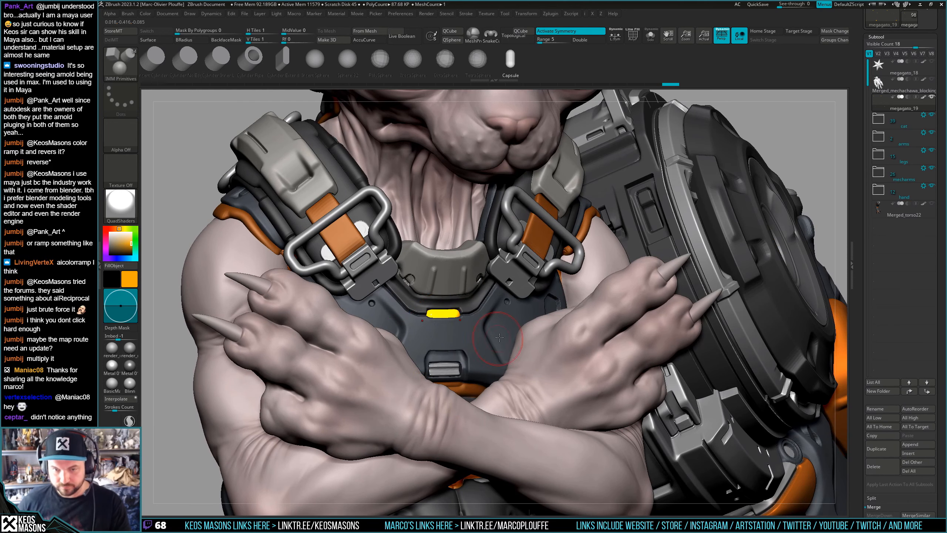
Switch the insert mesh from the capsule to the edgeless cylinder for the round hip pivots beside the abdomen
mouse_move(468, 295)
shift+right_down()
mouse_move(444, 295)
mouse_move(476, 366)
shift+right_up()
alt+right_drag(477, 366, 482, 296)
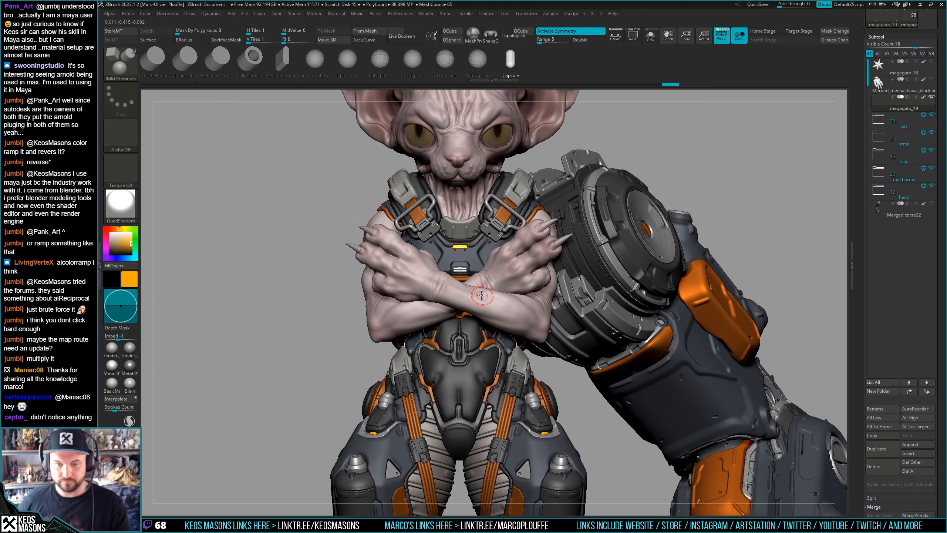
mouse_move(483, 360)
alt+right_down()
mouse_move(488, 326)
mouse_move(494, 376)
mouse_move(469, 351)
mouse_move(510, 266)
mouse_move(399, 284)
mouse_move(384, 354)
mouse_move(404, 332)
alt+right_up()
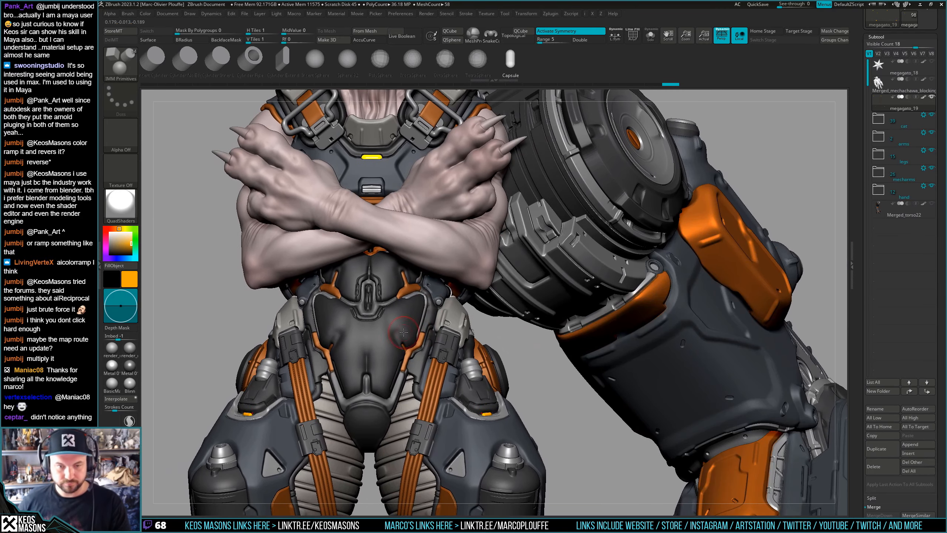
alt+right_drag(381, 302, 386, 410)
mouse_move(481, 276)
right_down()
mouse_move(440, 279)
mouse_move(442, 324)
mouse_move(475, 327)
mouse_move(487, 303)
mouse_move(397, 285)
mouse_move(417, 286)
mouse_move(388, 297)
mouse_move(383, 343)
mouse_move(400, 346)
mouse_move(402, 318)
mouse_move(380, 362)
mouse_move(372, 345)
right_up()
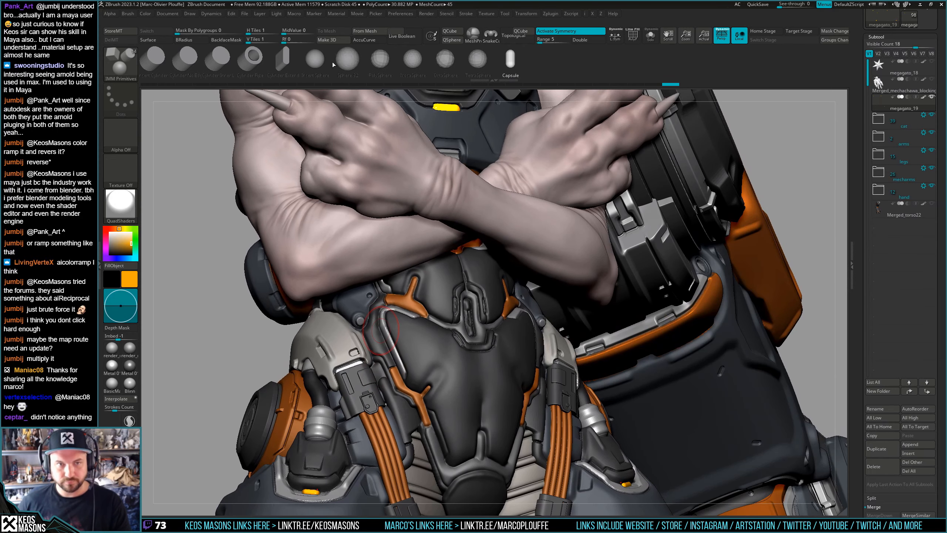
click(186, 60)
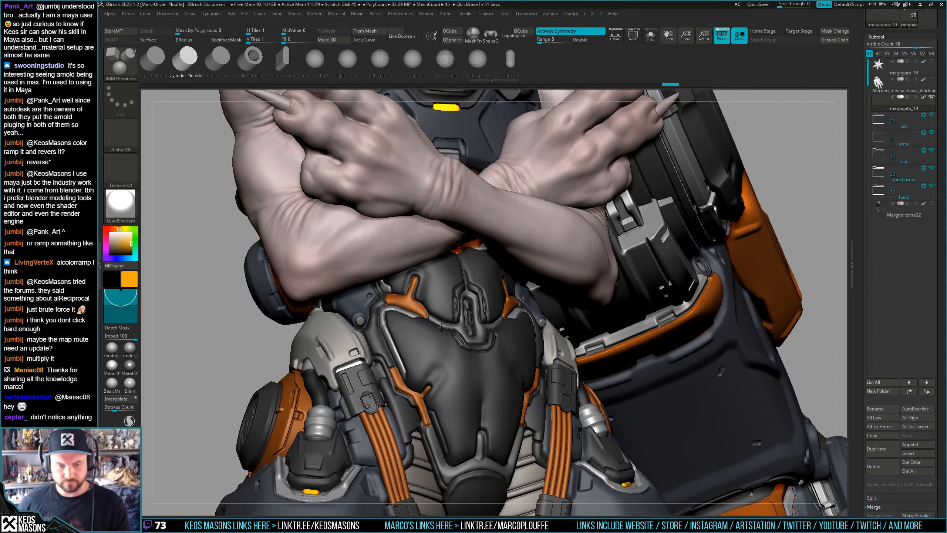
mouse_move(442, 327)
right_down()
mouse_move(390, 225)
mouse_move(407, 242)
right_up()
key(w)
drag(415, 236, 404, 234)
right_drag(404, 270, 387, 264)
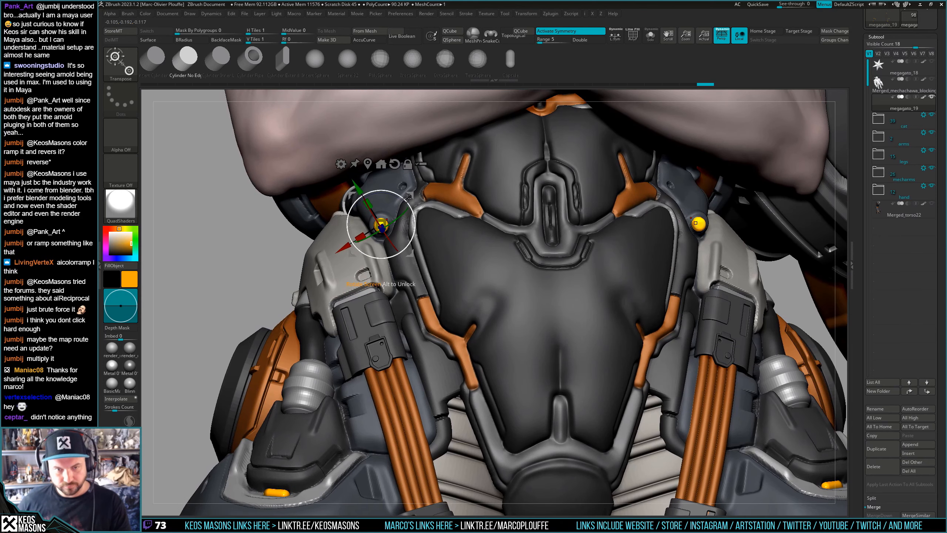
drag(409, 195, 410, 196)
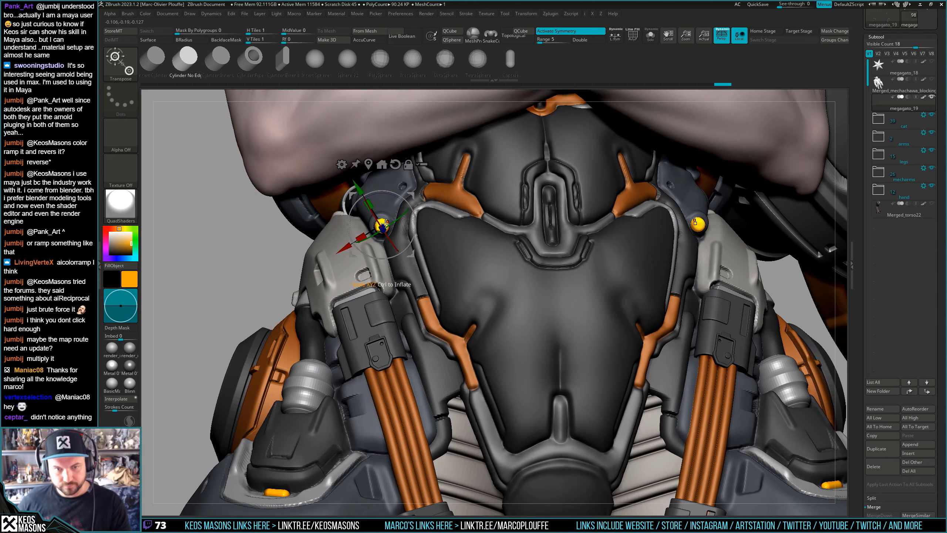
drag(390, 239, 390, 240)
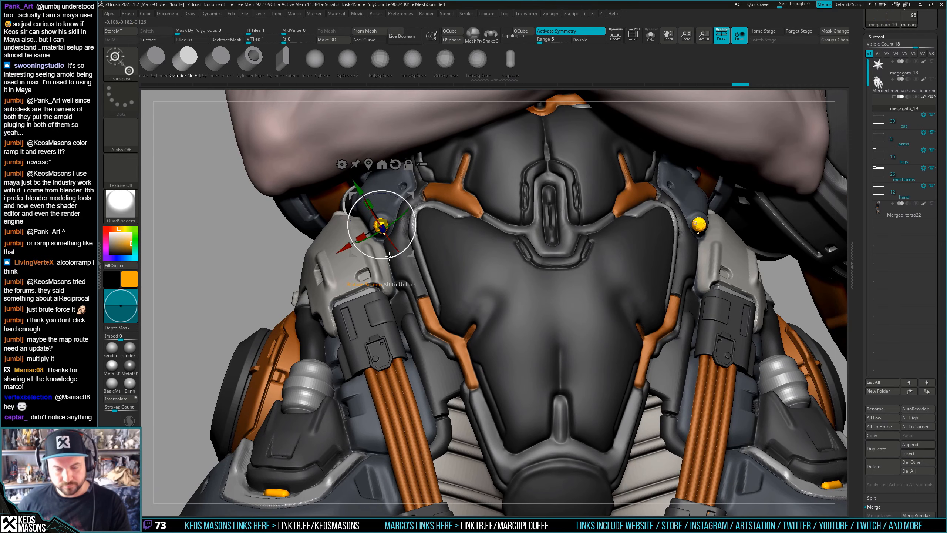
key(ctrl+z)
right_drag(373, 262, 399, 199)
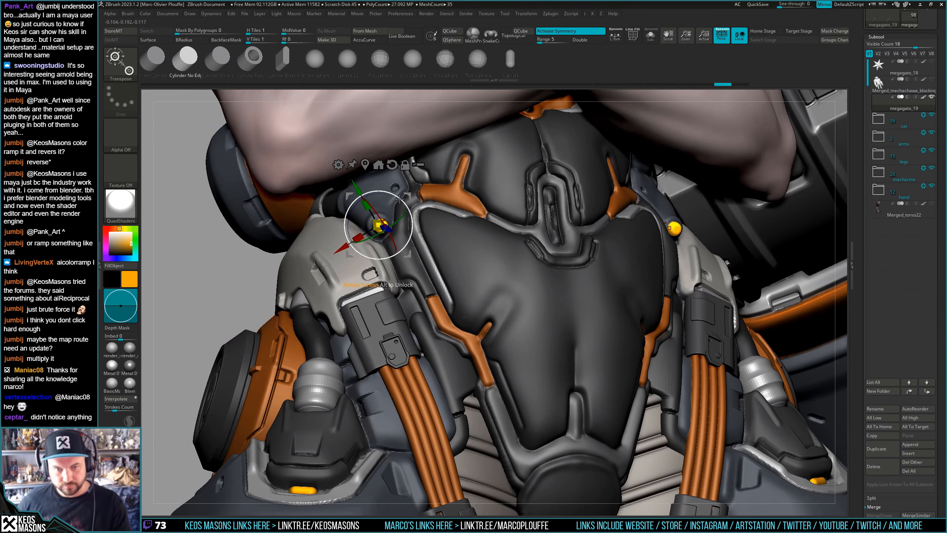
right_drag(386, 248, 372, 223)
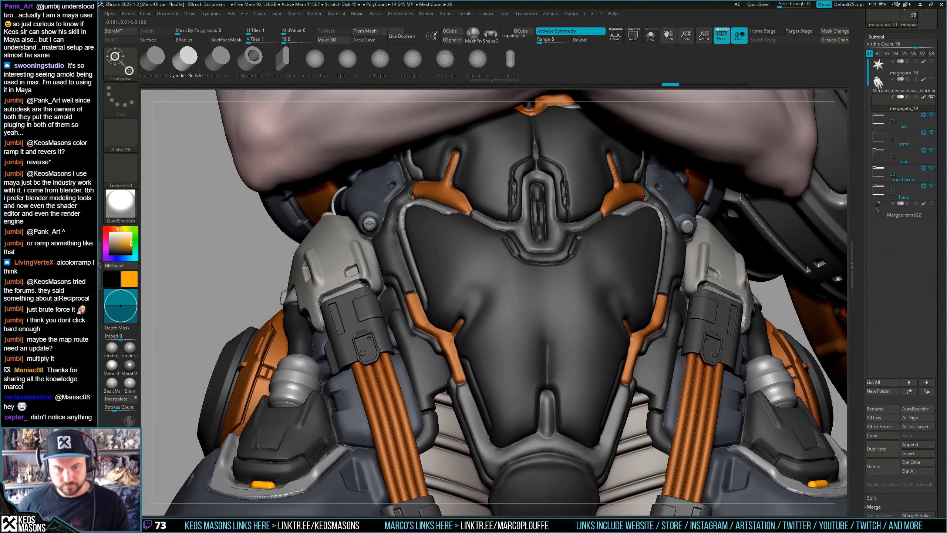
Insert mirrored cylinders over the round hip pivots beside the abdomen plate and sink them with the transform gizmo
key(q)
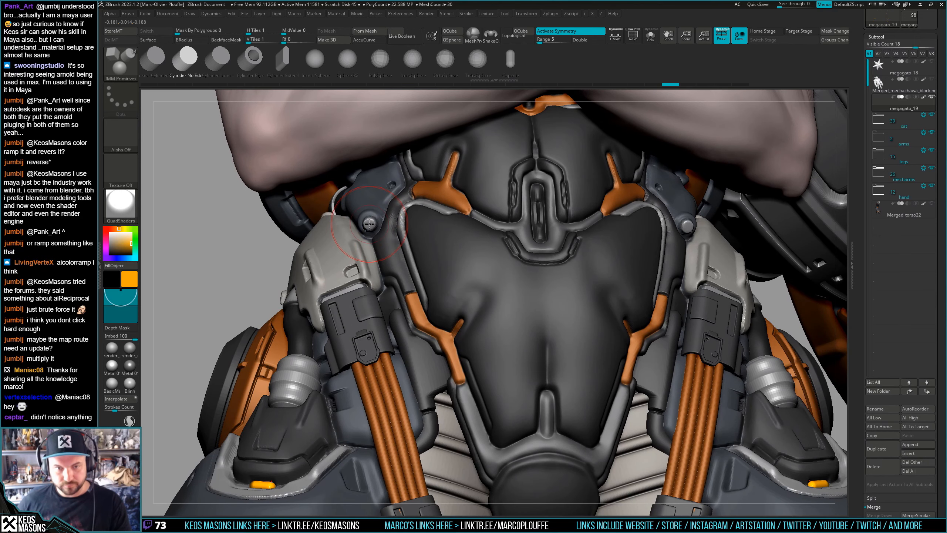
drag(375, 231, 387, 231)
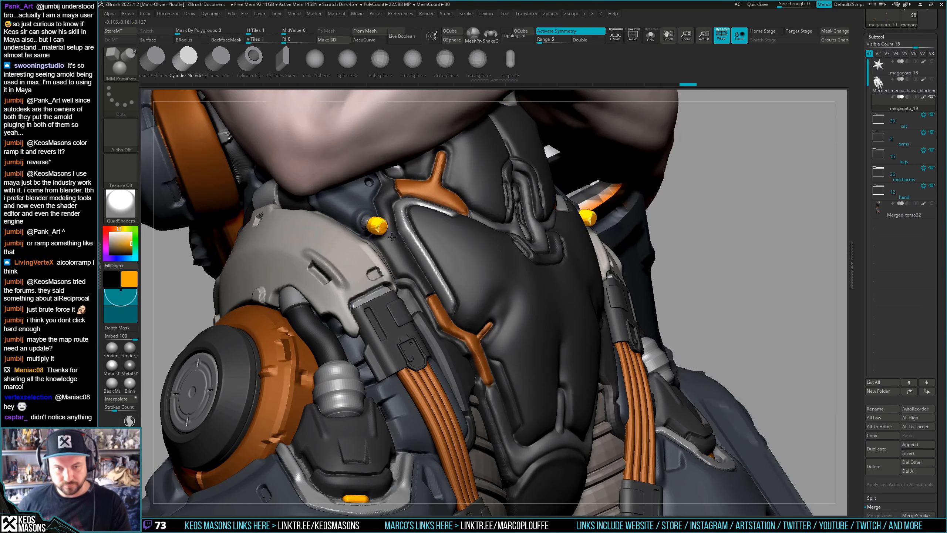
key(w)
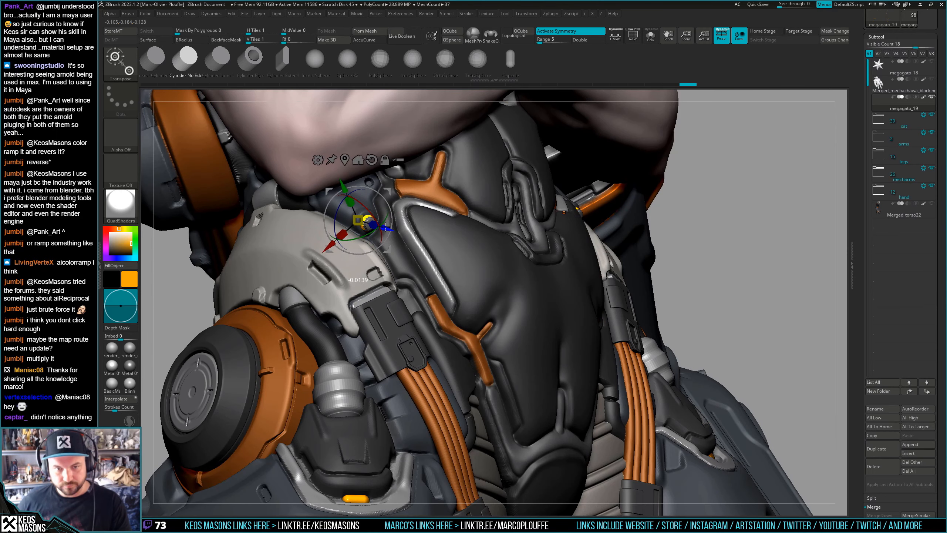
key(ctrl+z)
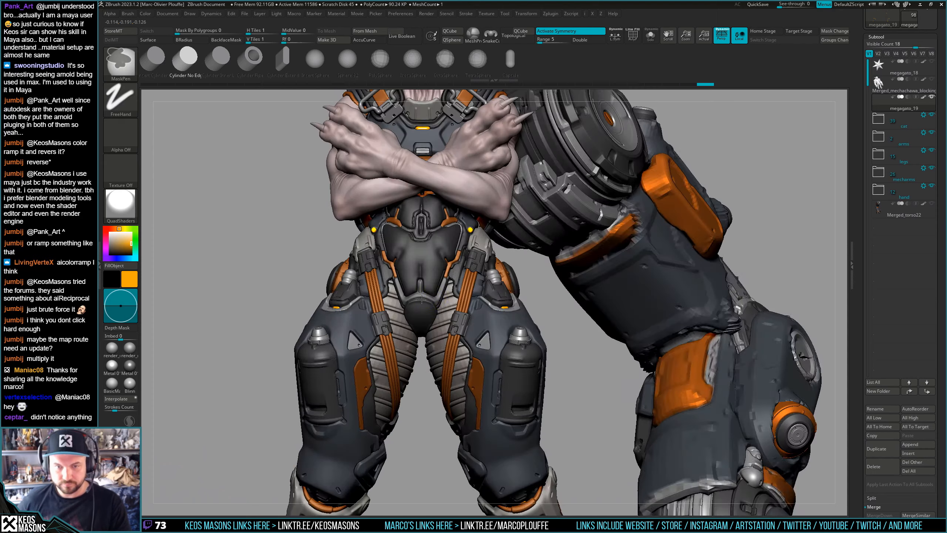
key(ctrl+z)
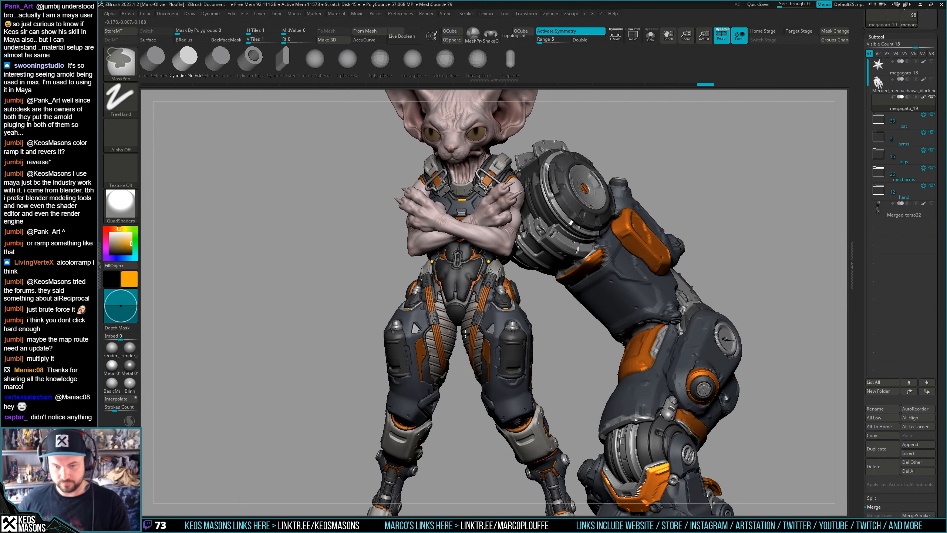
Switch the insert mesh back to the capsule for the orange slots on the upper back
key(ctrl+z)
key(ctrl+z)
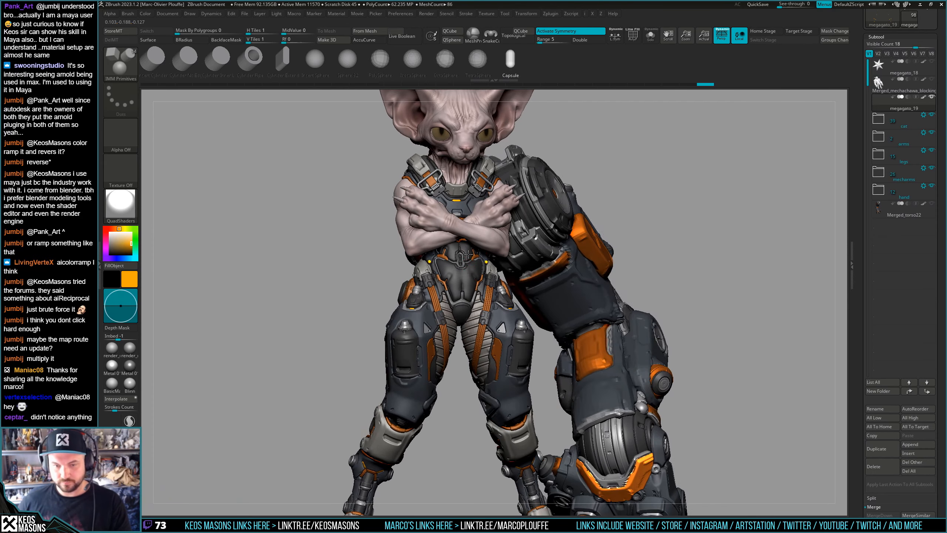
key(ctrl+z)
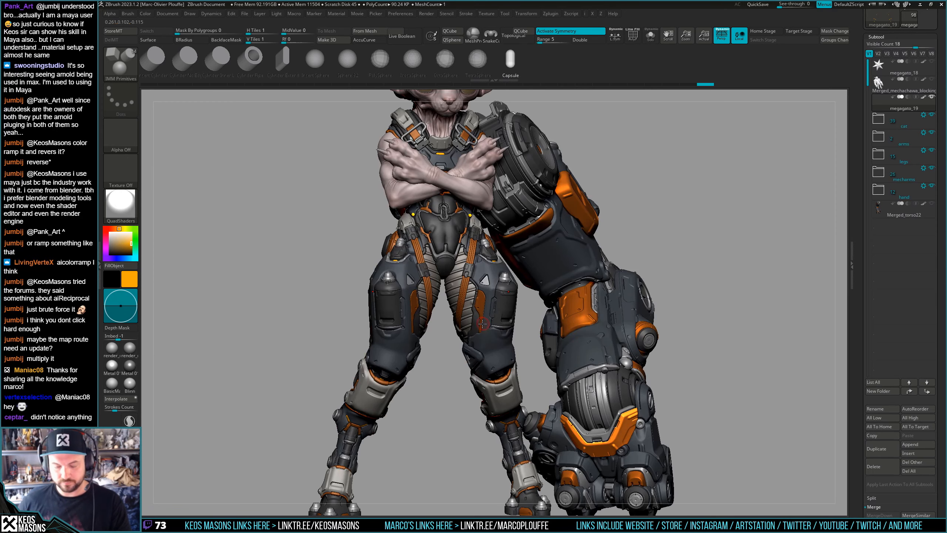
key(ctrl+z)
key(ctrl+z)
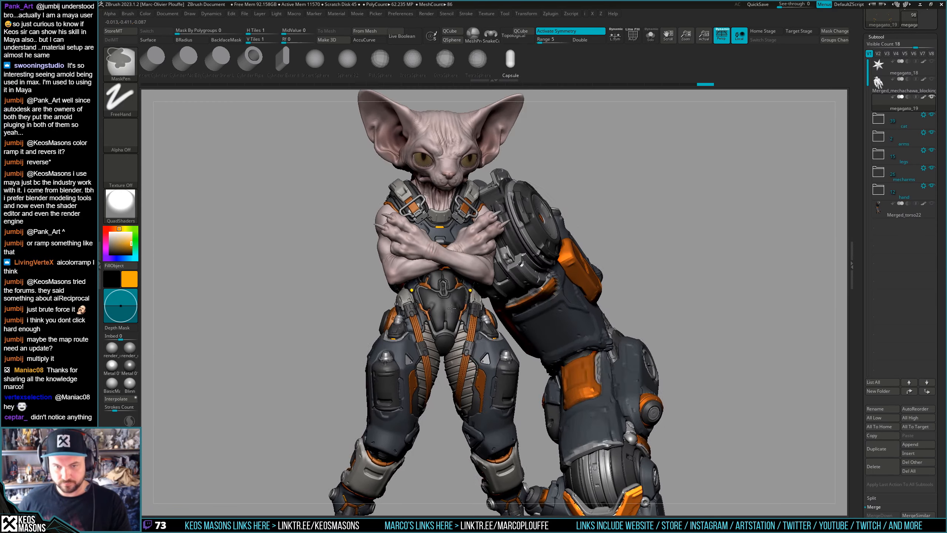
key(ctrl+z)
key(ctrl+z)
key(ctrl+z)
key(ctrl+z)
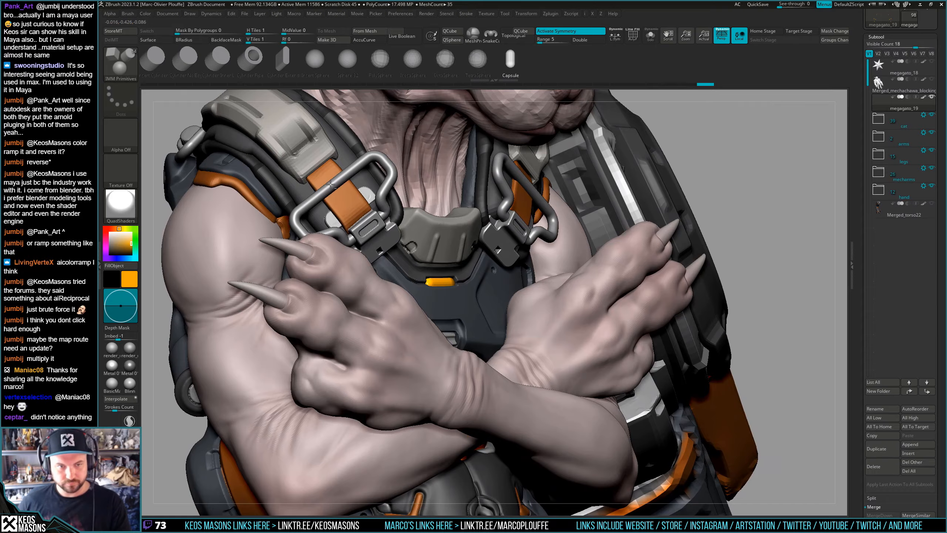
key(ctrl+z)
key(ctrl+z)
key(ctrl+z)
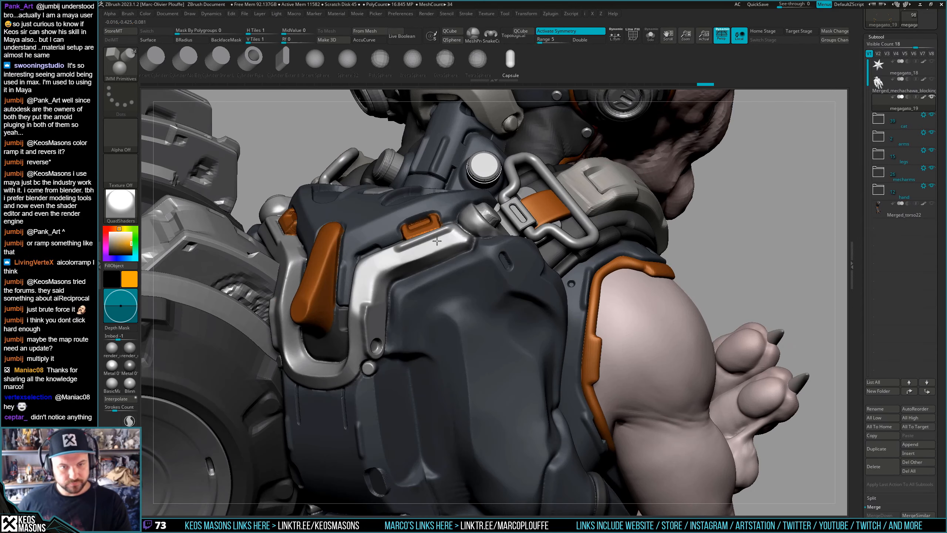
Insert mirrored capsules in the orange slots on the upper back behind the shoulders and sink them with the transform gizmo
key(ctrl+shift+z)
key(ctrl+shift+z)
key(ctrl+shift+z)
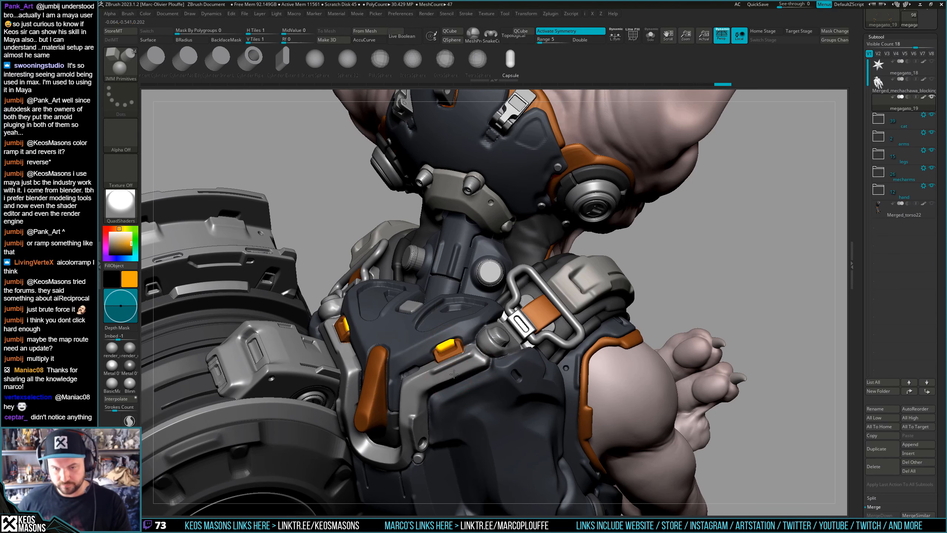
key(ctrl+shift+z)
key(w)
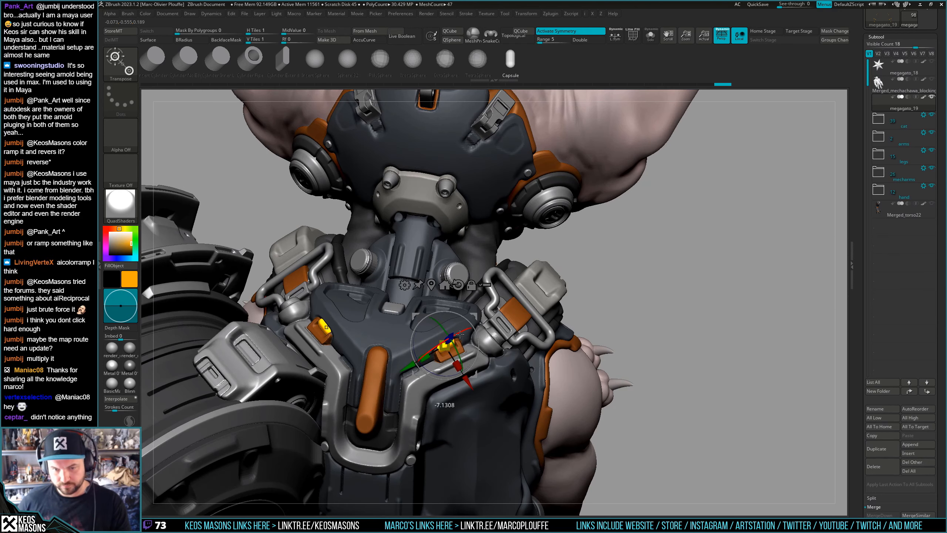
key(ctrl+shift+z)
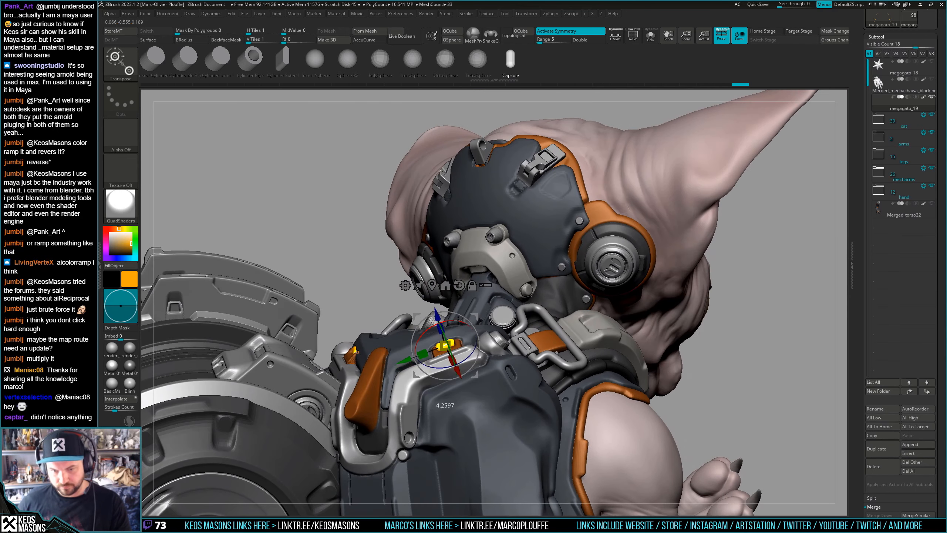
key(ctrl+shift+z)
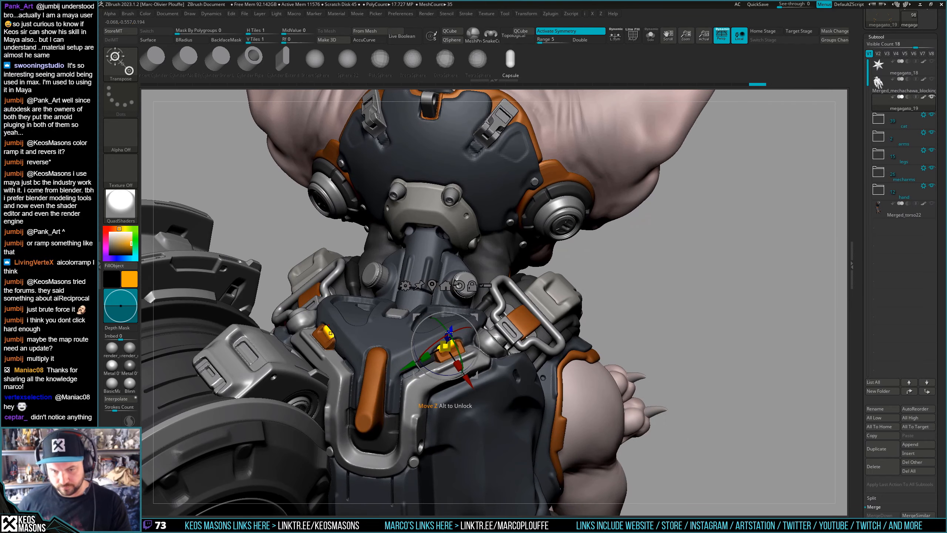
key(ctrl+shift+z)
key(ctrl+shift+z)
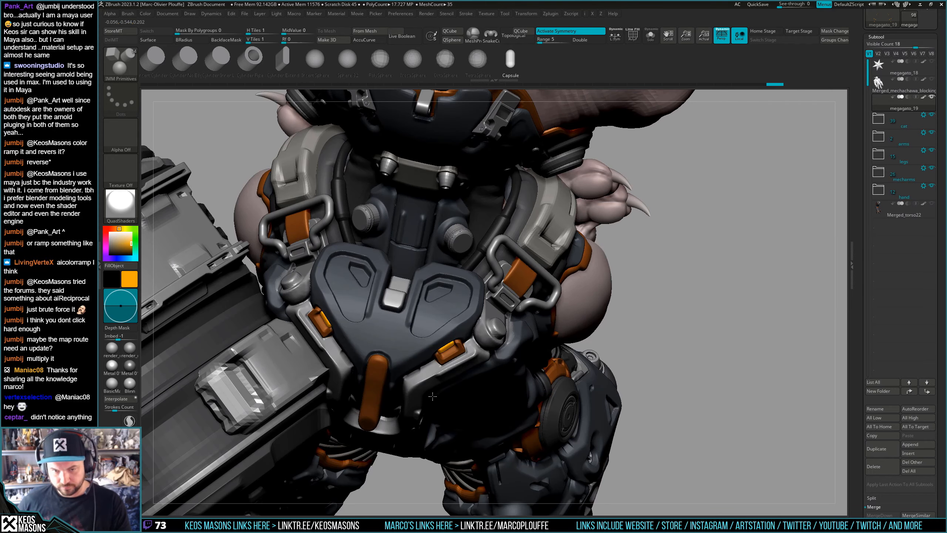
Insert mirrored capsules in the centre slots of the helmet's round ear pods and fit them with the transform gizmo
key(ctrl+shift+z)
key(ctrl+shift+z)
key(ctrl+shift+z)
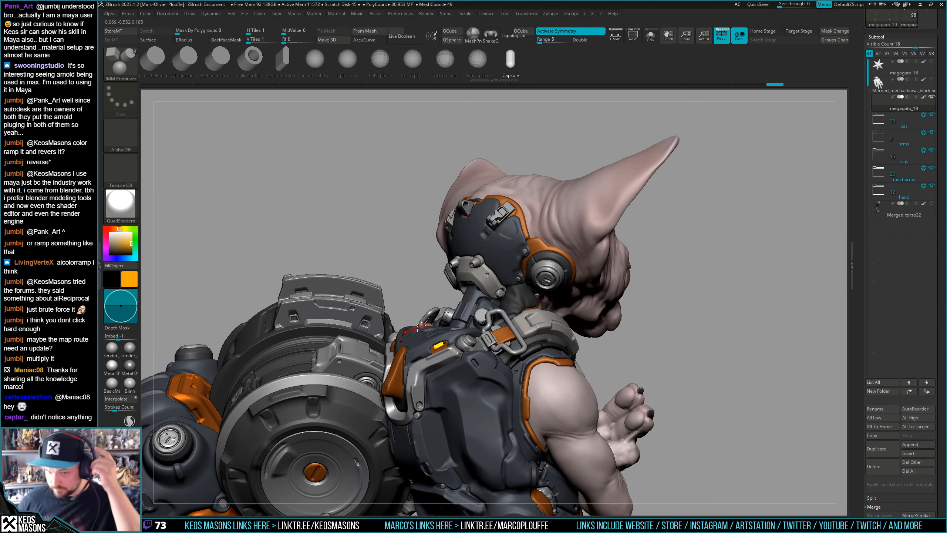
right_drag(502, 304, 505, 283)
key(ctrl+shift+z)
key(ctrl+shift+z)
key(ctrl+shift+z)
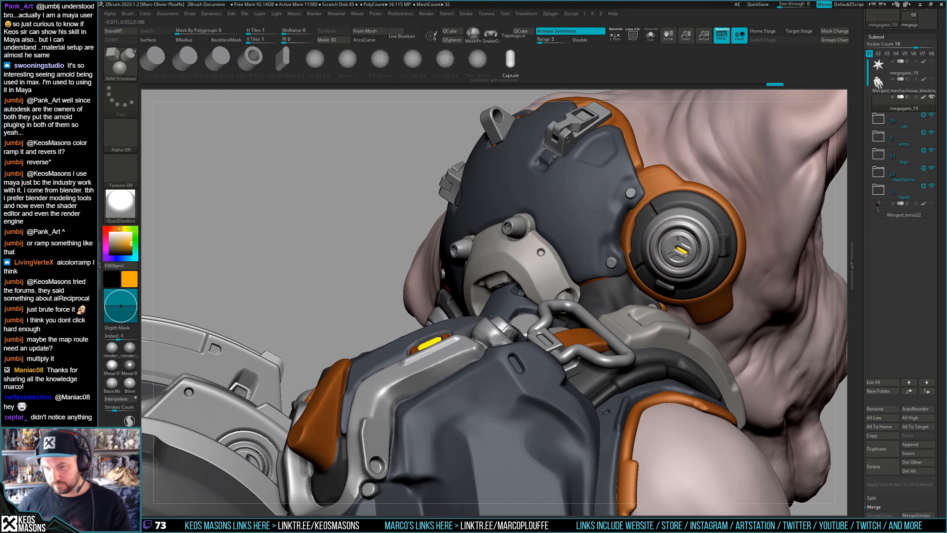
key(w)
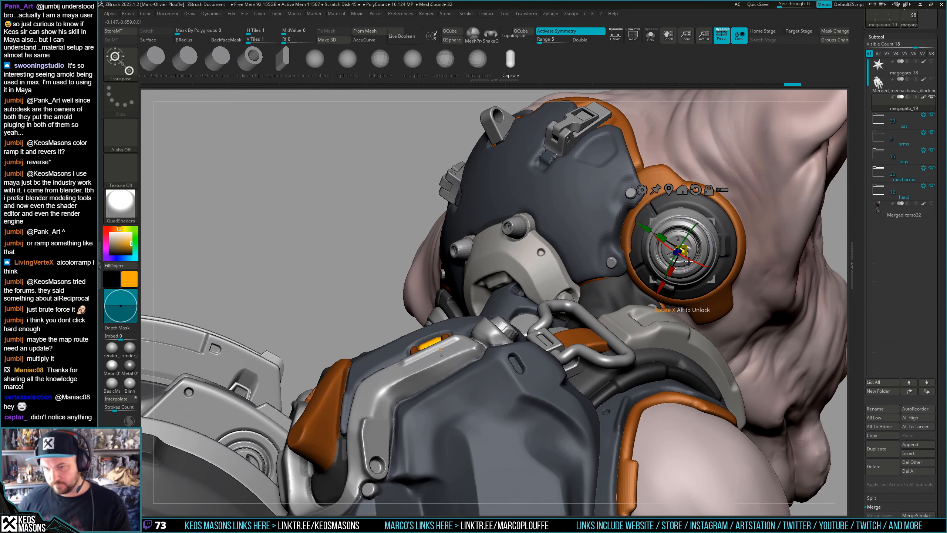
key(q)
Insert mirrored capsules in the diagonal slots beside the orange trim of the abdomen plate and sink them with the transform gizmo
mouse_move(500, 269)
right_down()
mouse_move(540, 273)
mouse_move(550, 246)
mouse_move(591, 275)
mouse_move(582, 235)
mouse_move(494, 269)
mouse_move(512, 278)
mouse_move(541, 333)
mouse_move(473, 325)
right_up()
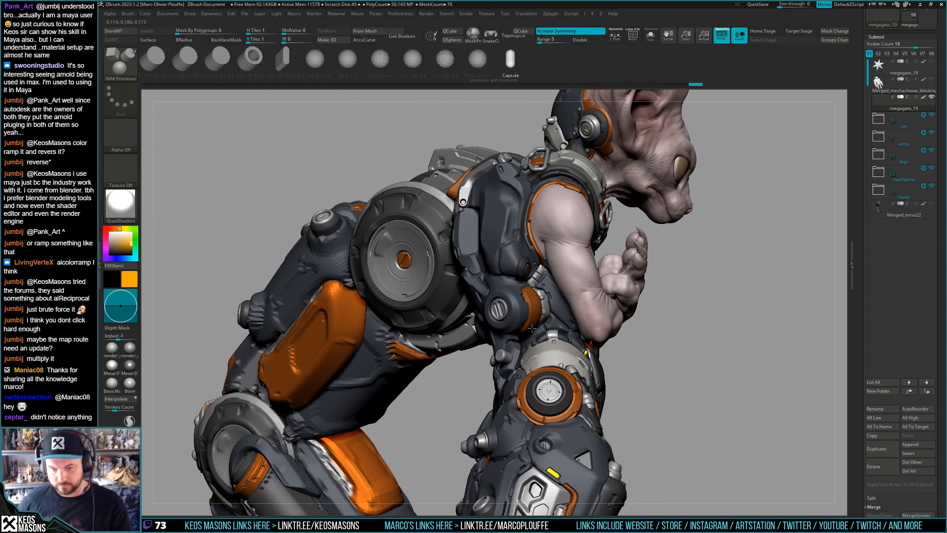
right_drag(578, 324, 519, 341)
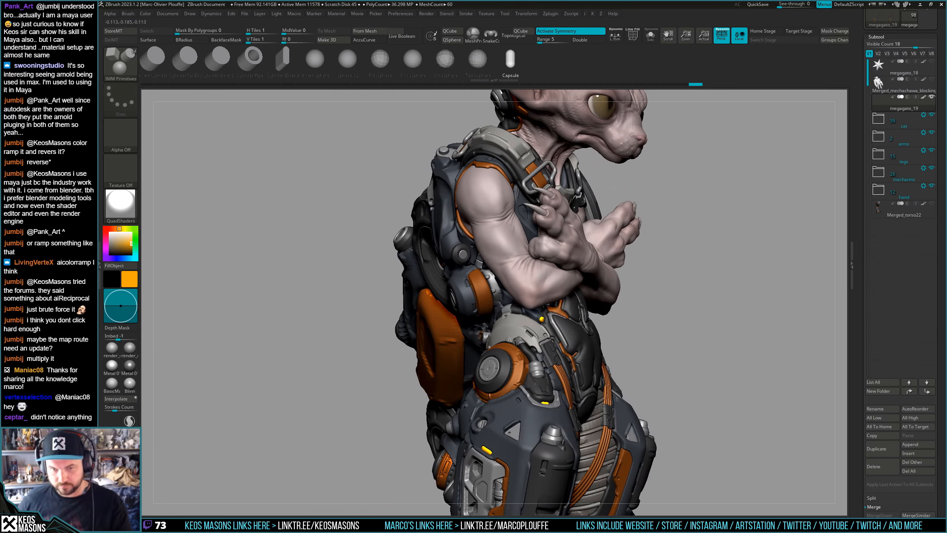
right_drag(468, 292, 435, 391)
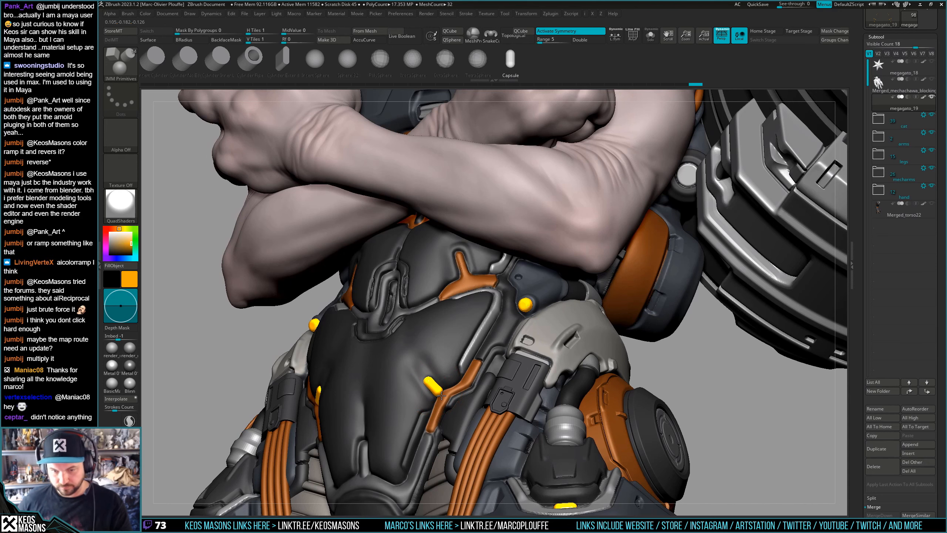
right_drag(441, 397, 449, 380)
key(w)
drag(446, 390, 447, 389)
key(q)
mouse_move(447, 392)
ctrl+right_down()
mouse_move(446, 358)
mouse_move(464, 414)
ctrl+right_up()
key(w)
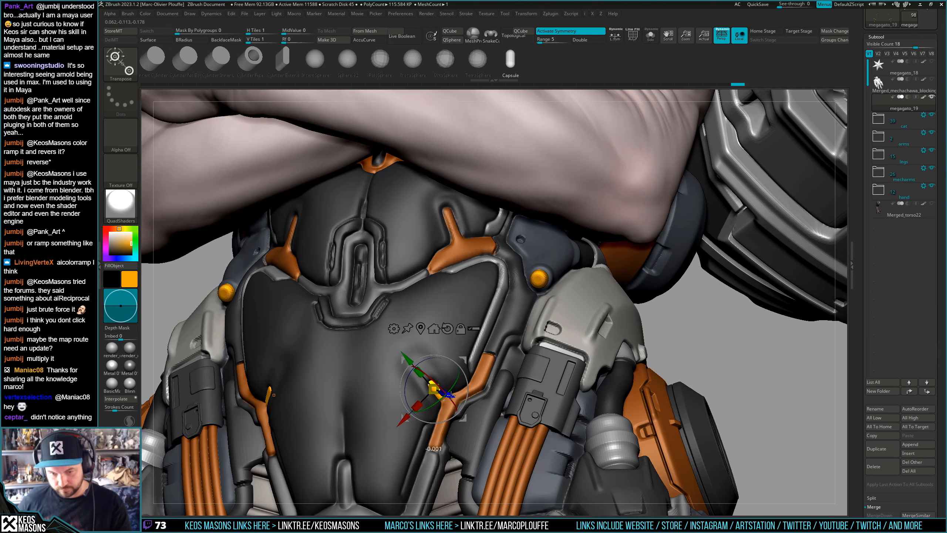
key(q)
mouse_move(429, 396)
ctrl+right_down()
mouse_move(425, 371)
mouse_move(440, 320)
mouse_move(480, 278)
mouse_move(517, 335)
mouse_move(523, 319)
mouse_move(474, 397)
mouse_move(488, 310)
mouse_move(520, 313)
ctrl+right_up()
key(f)
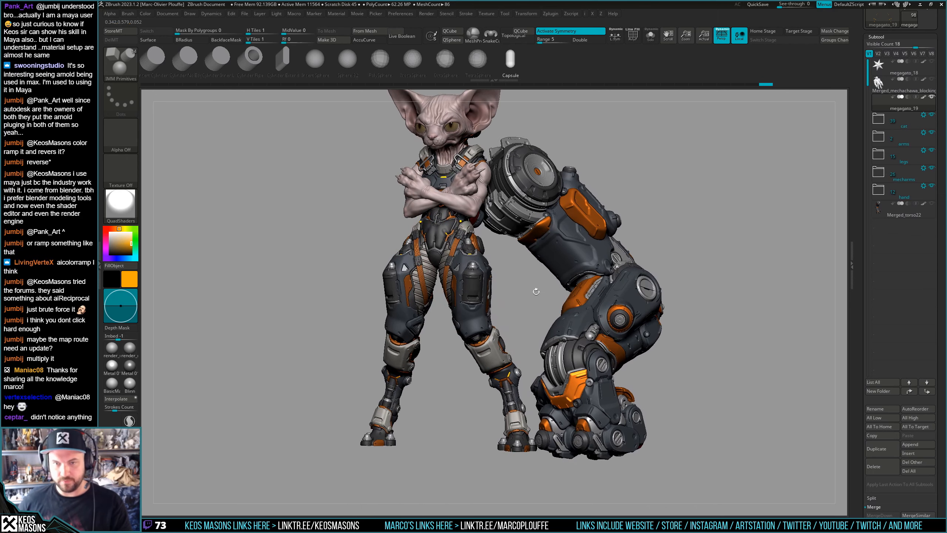
alt+click(566, 249)
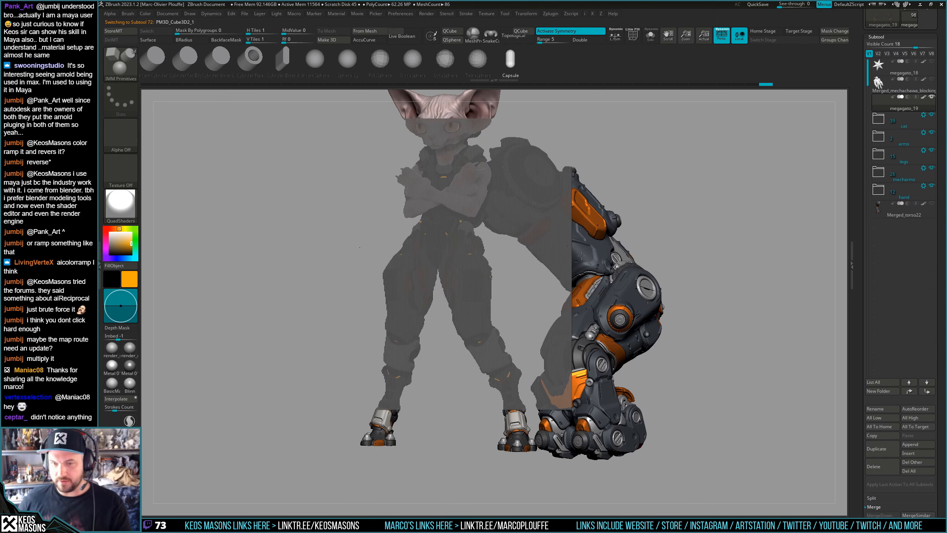
key(shift+s)
right_drag(566, 249, 581, 251)
key(shift+s)
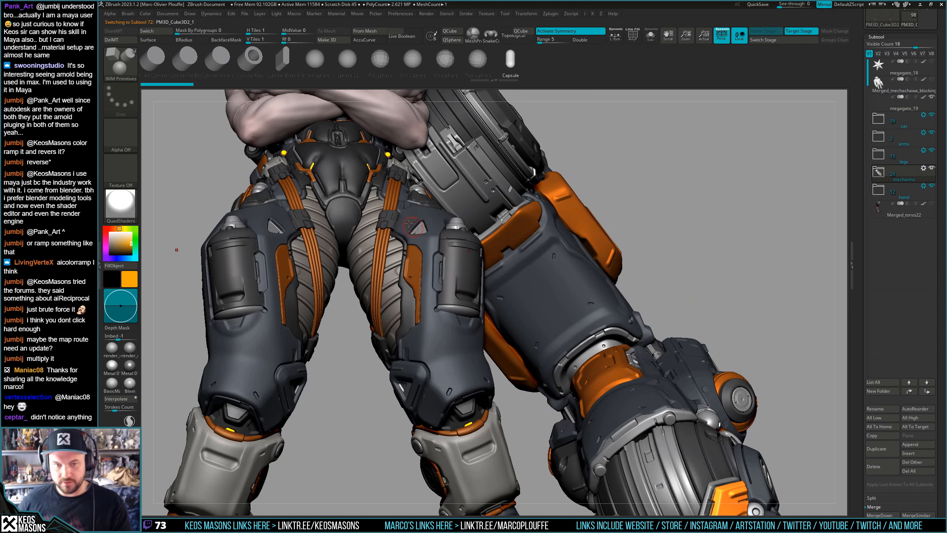
alt+click(561, 246)
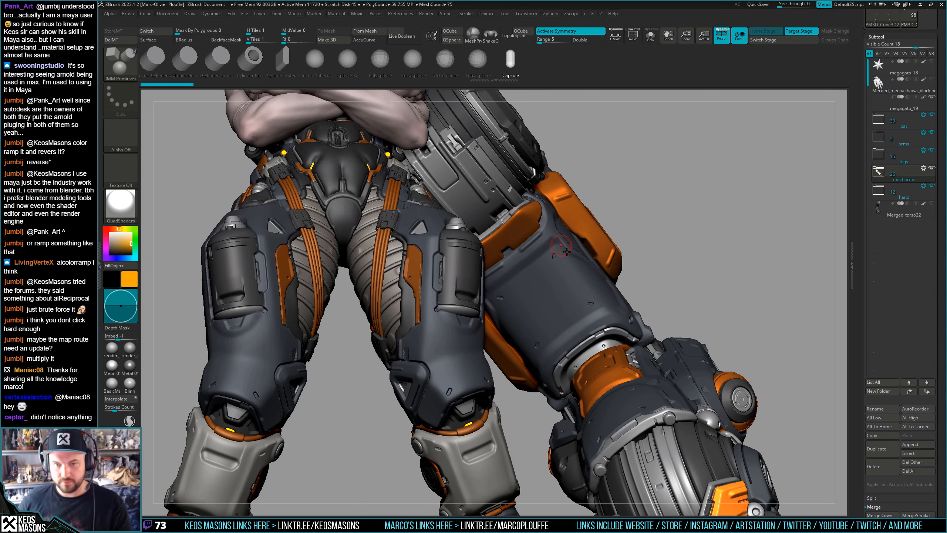
key(shift+s)
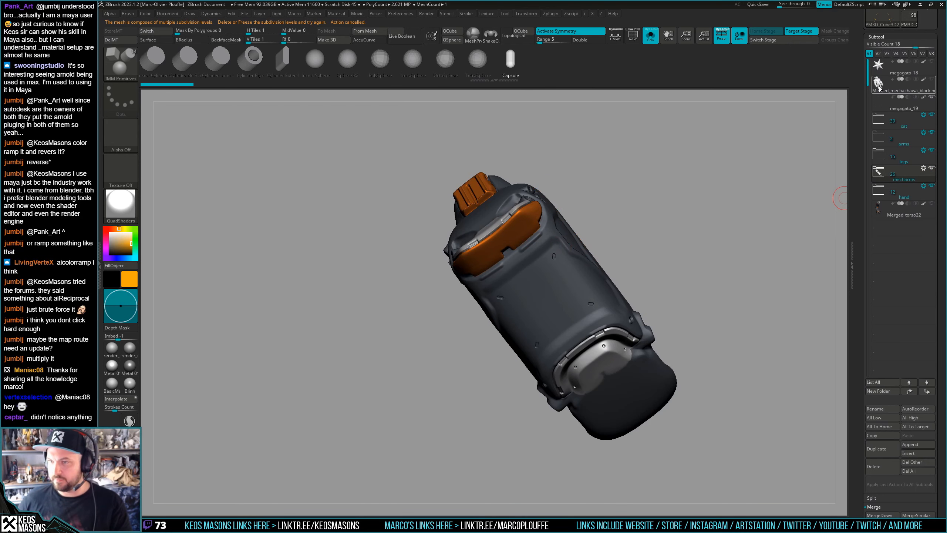
Reselect the megagato_19 lights subtool, put it in a new subtool folder for the emissive parts, and take it out again
click(888, 101)
drag(672, 243, 685, 297)
click(887, 394)
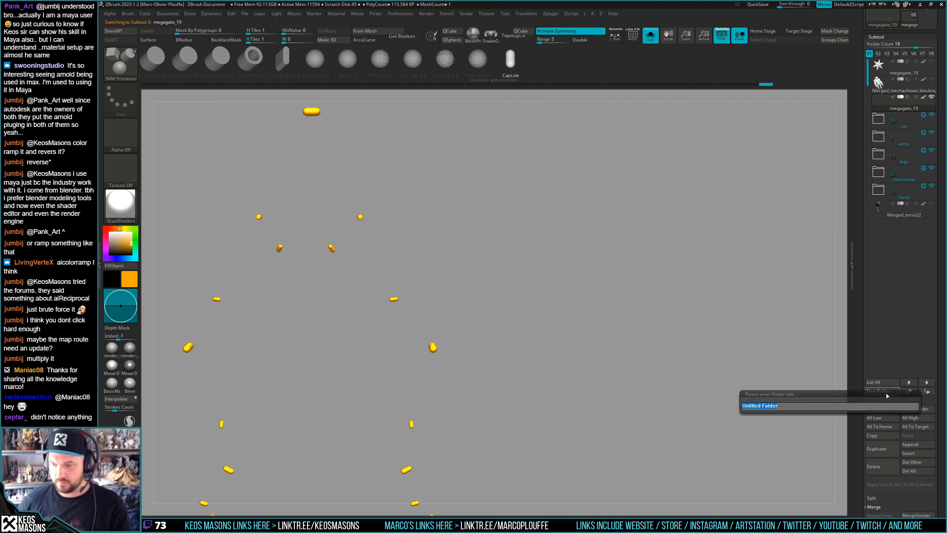
text(emiss)
key(Return)
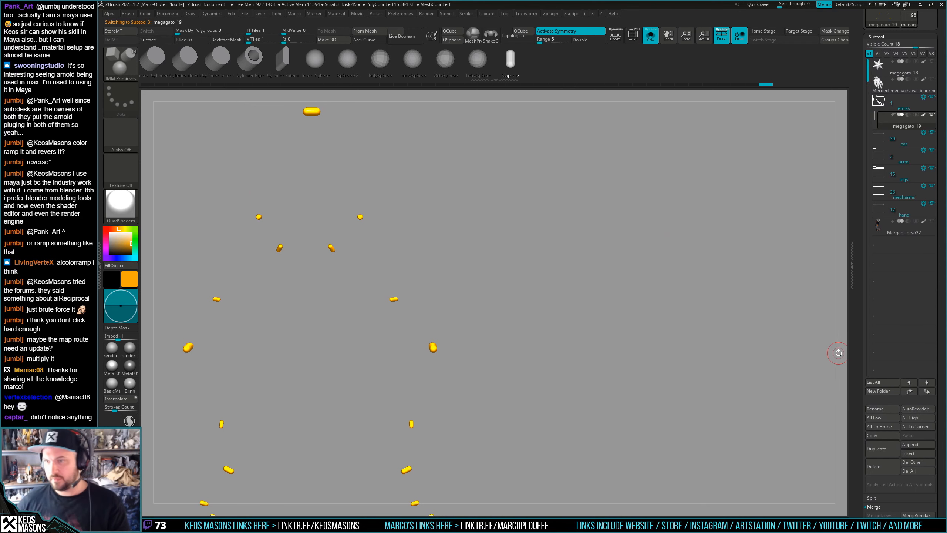
drag(887, 117, 887, 102)
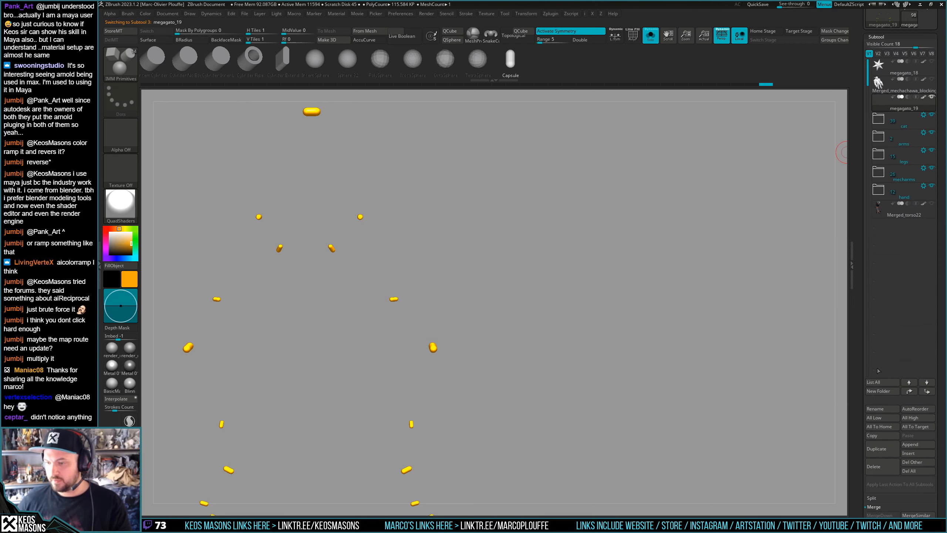
Rename the megagato_19 lights subtool as emissive
click(881, 409)
text(emiss)
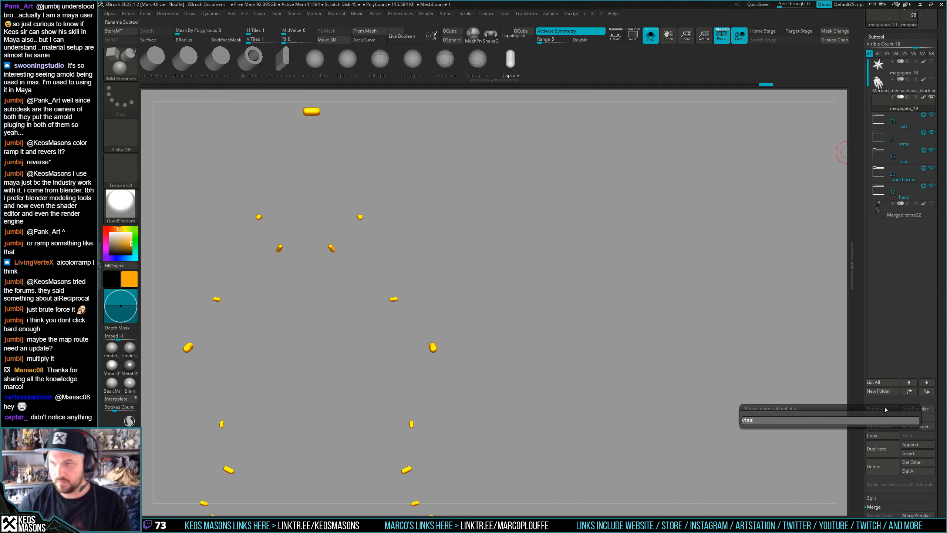
key(Return)
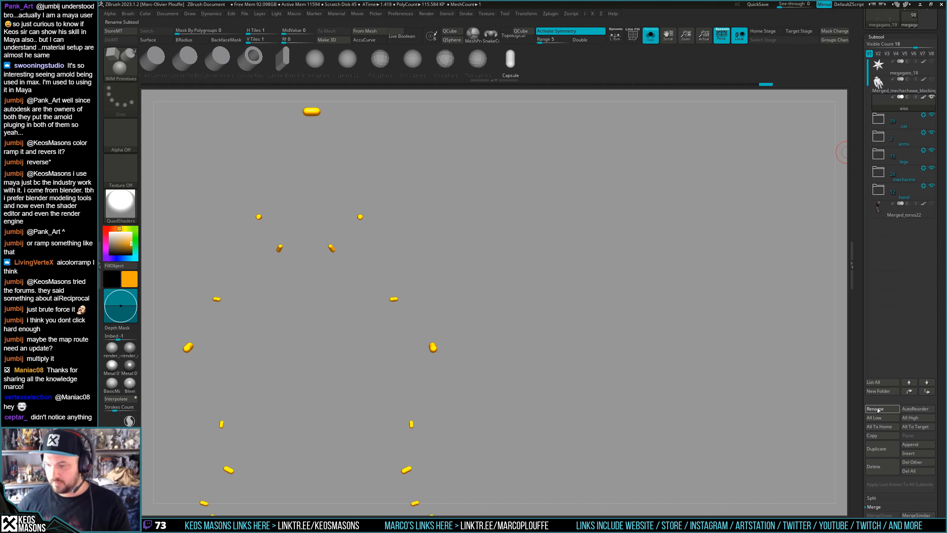
click(879, 410)
text(e)
key(Return)
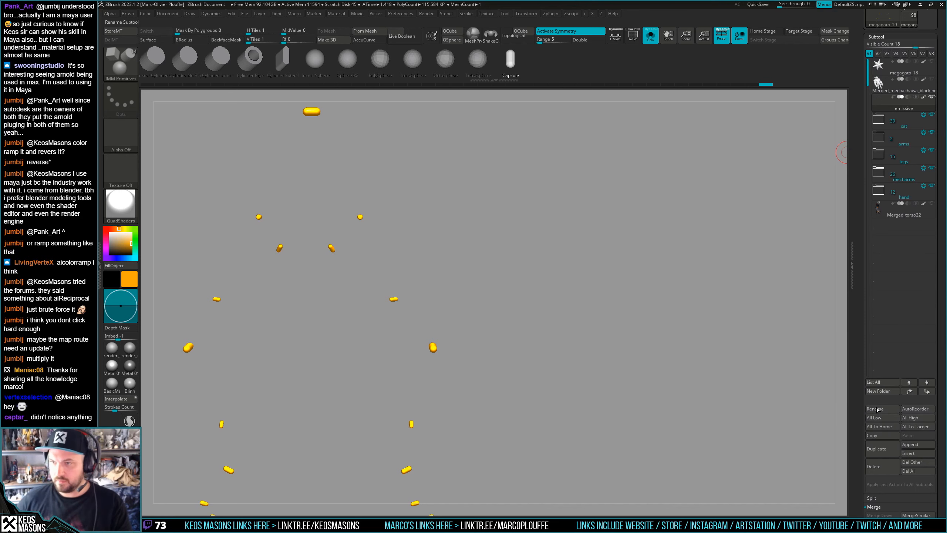
Show the whole model again and switch the insert mesh to the Insert Cylinder for the giant mech arm's round pivots
alt+right_drag(493, 330, 573, 309)
key(alt+s)
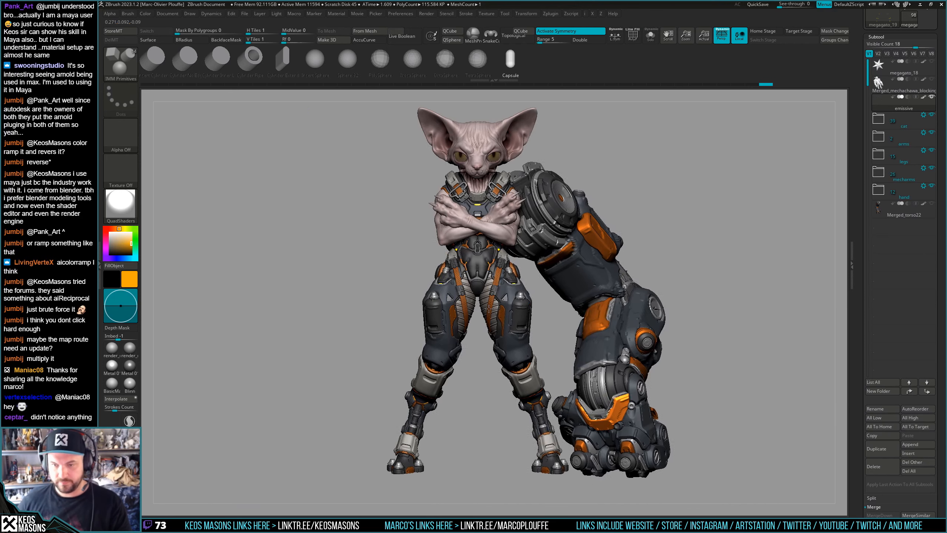
mouse_move(614, 332)
alt+right_down()
mouse_move(489, 325)
mouse_move(508, 336)
alt+right_up()
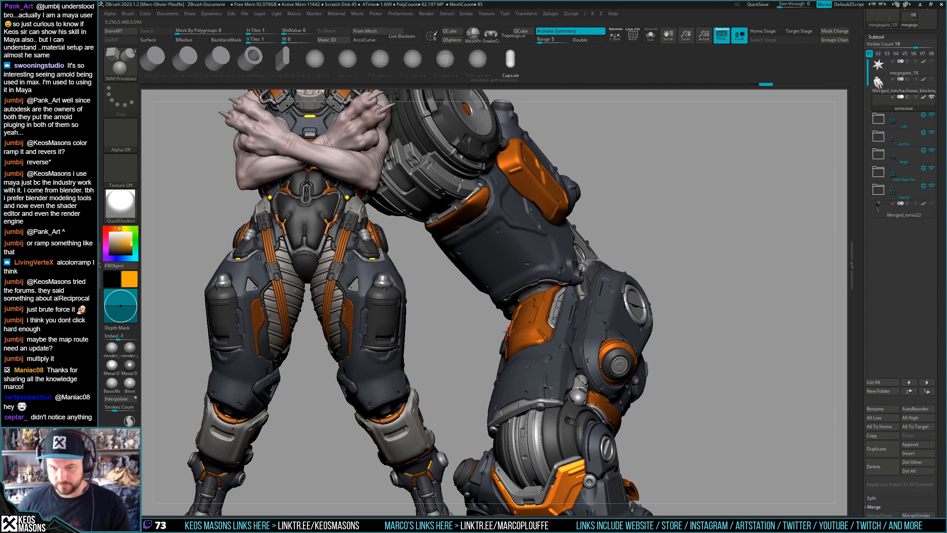
right_drag(477, 197, 418, 94)
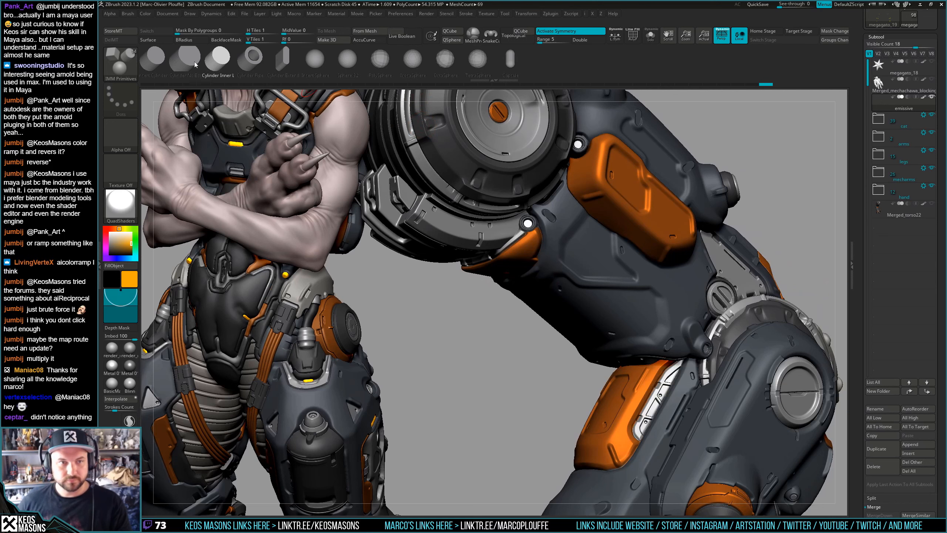
click(182, 69)
click(156, 65)
Insert a cylinder over the round pivot above the orange bracket on the giant upper arm and sink it with the transform gizmo
ctrl+right_drag(537, 156, 567, 184)
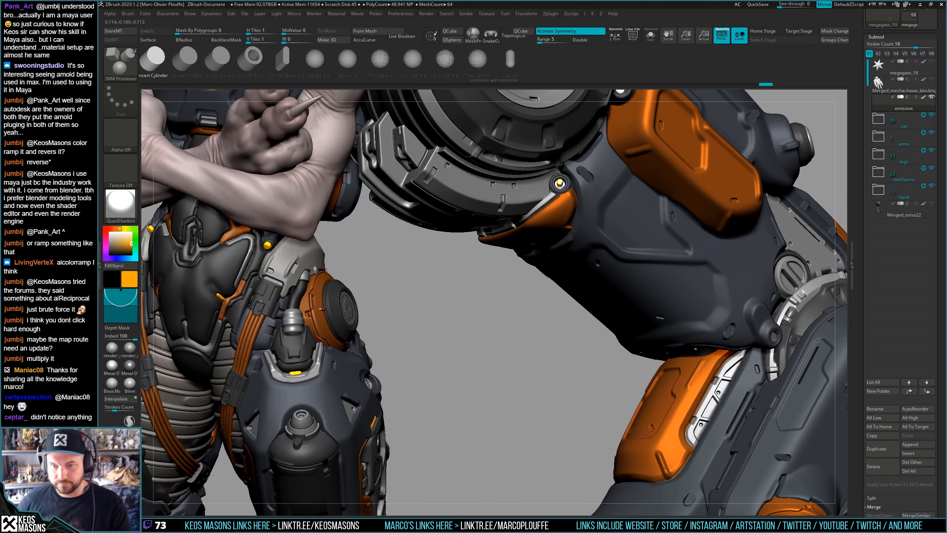
key(w)
right_drag(570, 196, 585, 229)
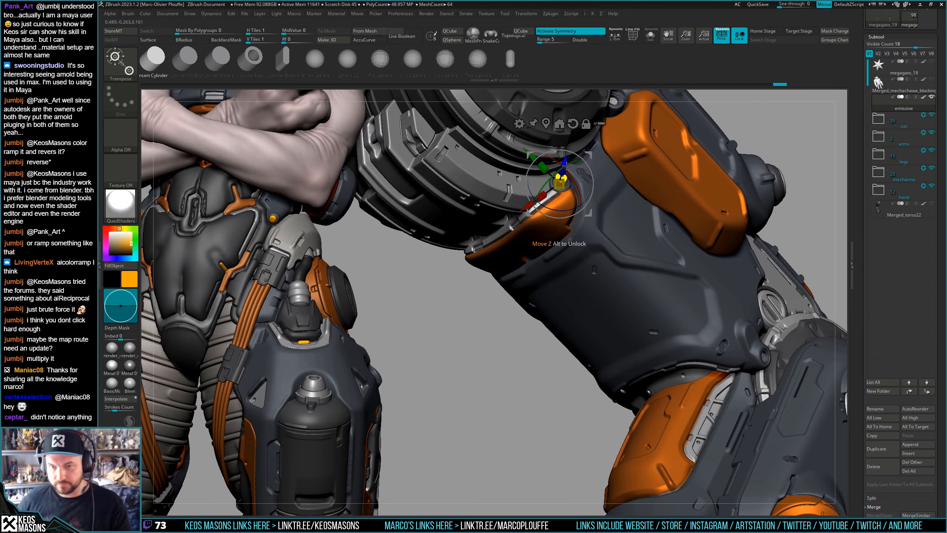
drag(565, 160, 565, 169)
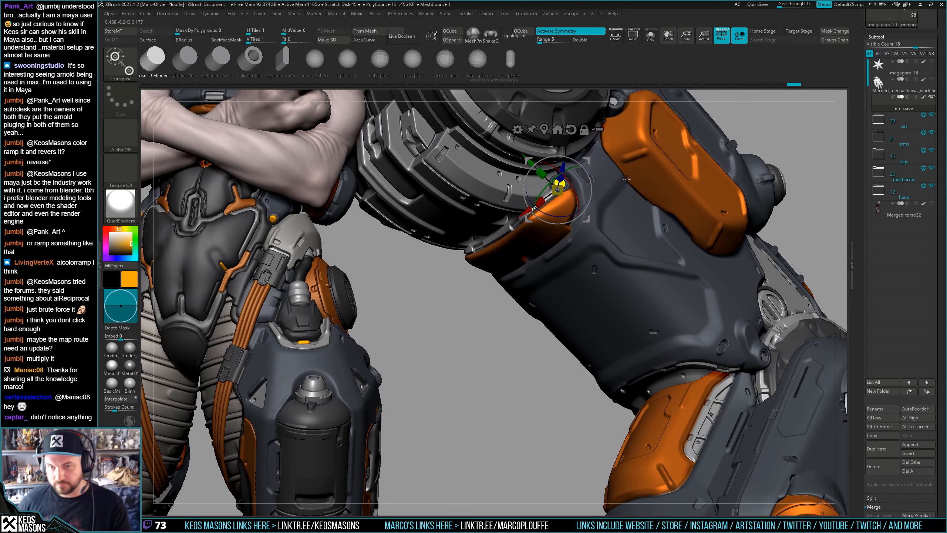
mouse_move(627, 179)
right_down()
mouse_move(632, 201)
mouse_move(644, 204)
mouse_move(576, 321)
mouse_move(559, 298)
right_up()
key(q)
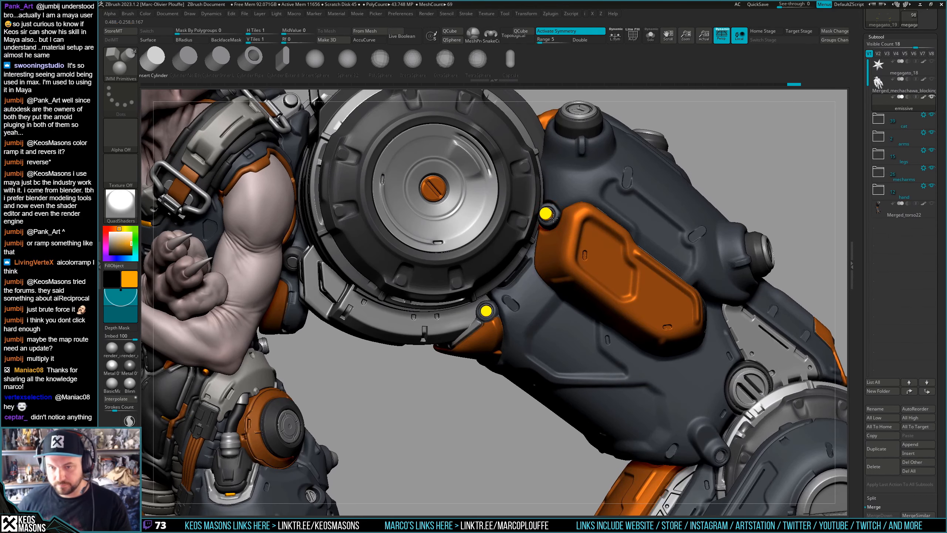
Insert a cylinder light on the round pivot at the corner of the large orange upper-arm plate and sink it with the transform gizmo
key(w)
drag(541, 212, 545, 215)
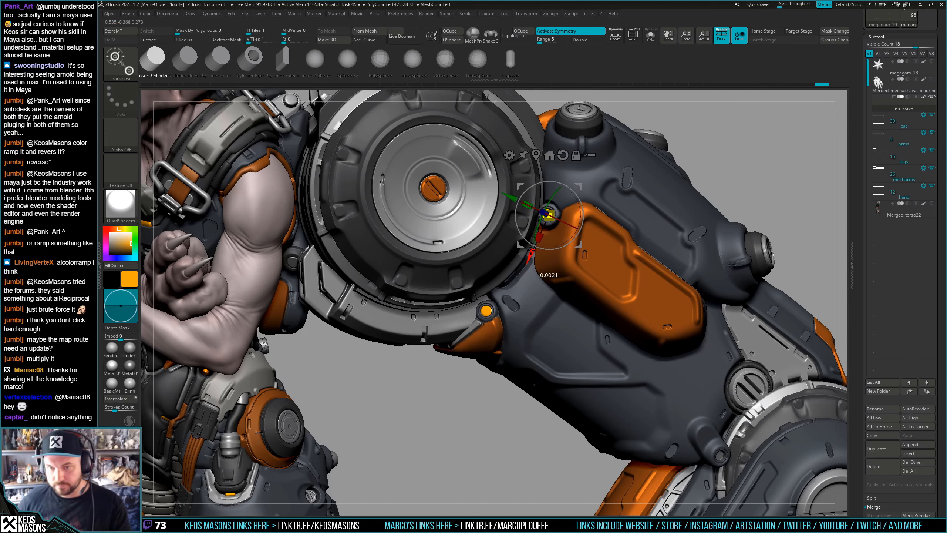
drag(531, 251, 531, 252)
key(q)
Insert a cylinder light over the small round pivot at the upper arm's lower end, beside the elbow disc, and sink it into its socket
mouse_move(537, 283)
right_down()
mouse_move(594, 309)
mouse_move(619, 347)
mouse_move(571, 311)
mouse_move(531, 308)
right_up()
alt+right_drag(604, 358, 541, 293)
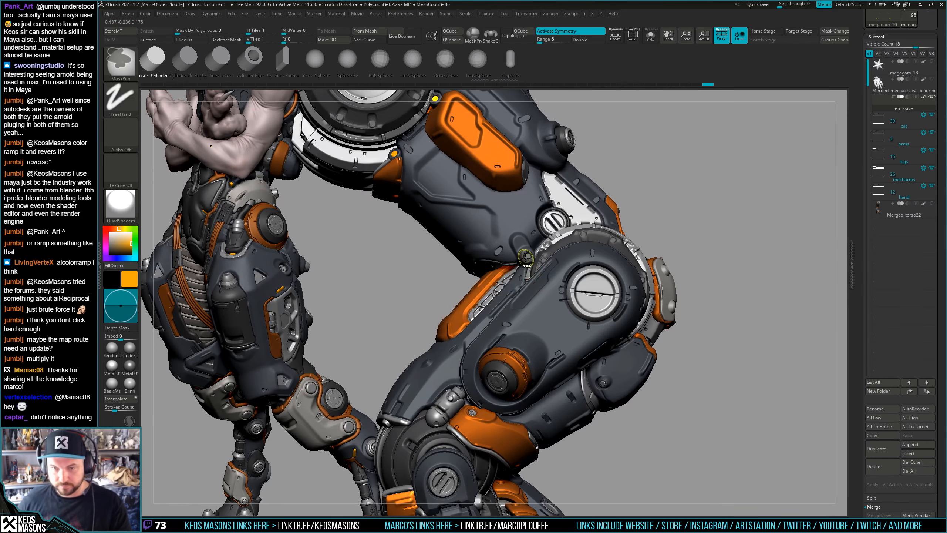
ctrl+right_drag(526, 258, 591, 320)
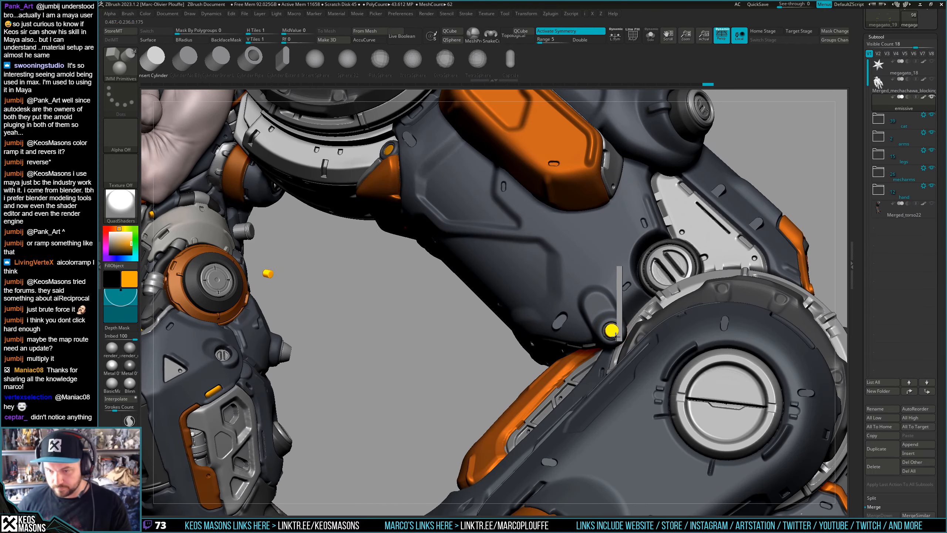
drag(616, 337, 616, 338)
right_drag(616, 338, 634, 330)
key(w)
drag(629, 318, 622, 322)
Add a matching cylinder light to the elbow pivot on the opposite side of the giant arm and sink it about 0.018
ctrl+right_drag(506, 298, 559, 330)
ctrl+right_drag(537, 283, 458, 247)
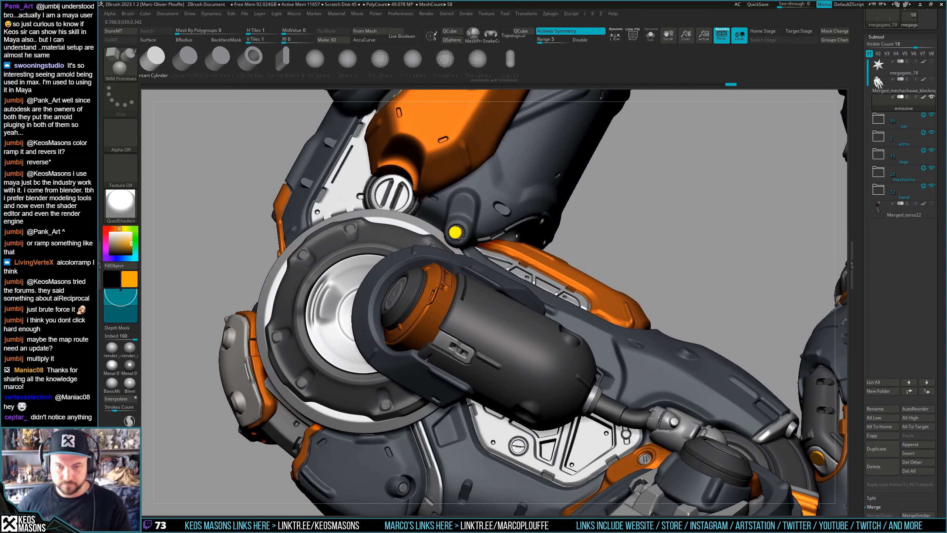
key(w)
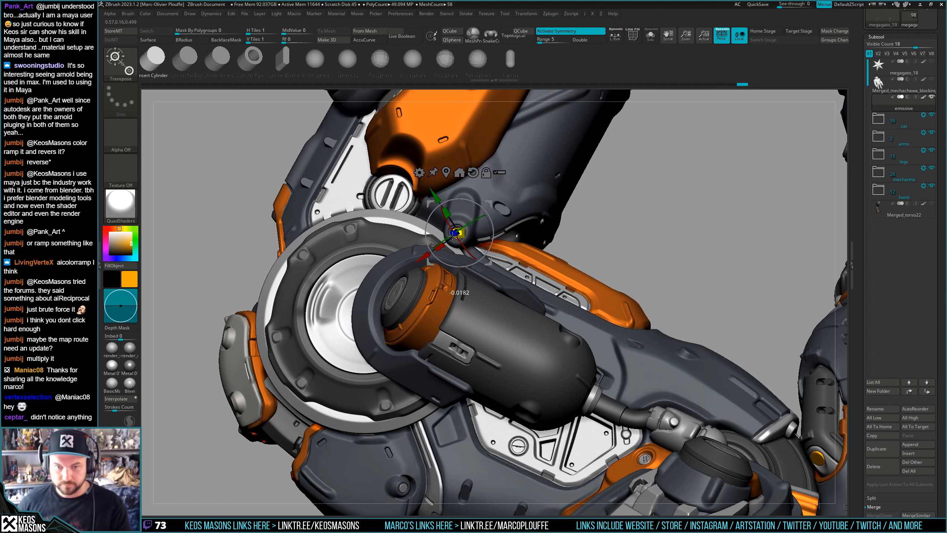
key(q)
Switch the insert mesh to Capsule, insert one in the slot above the orange bracket on the upper arm's back, and sink it
ctrl+right_drag(514, 318, 495, 297)
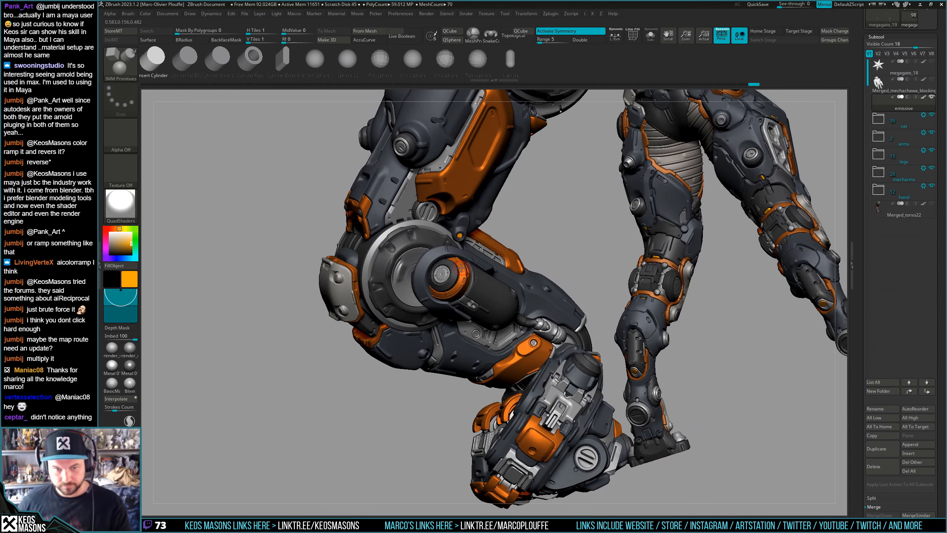
right_drag(429, 273, 504, 373)
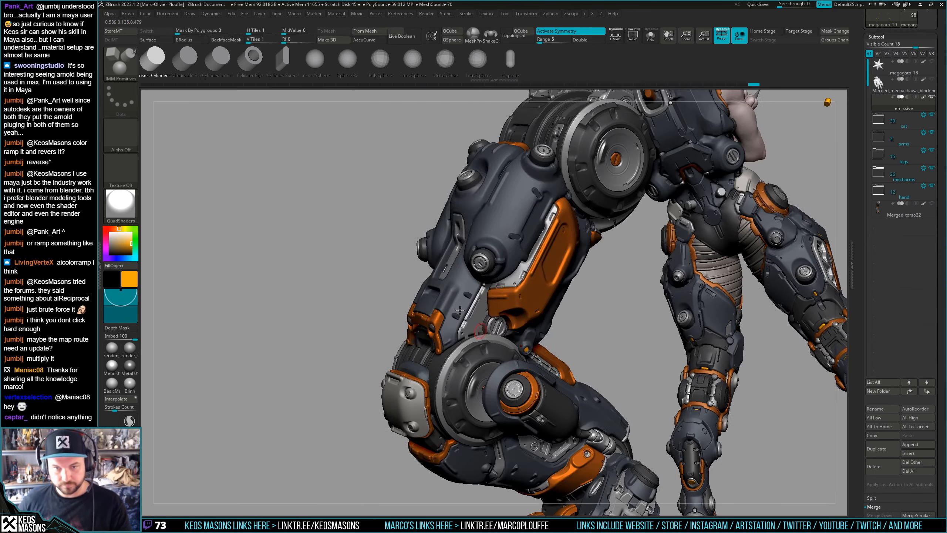
right_drag(432, 209, 496, 224)
click(508, 65)
ctrl+right_drag(457, 265, 472, 296)
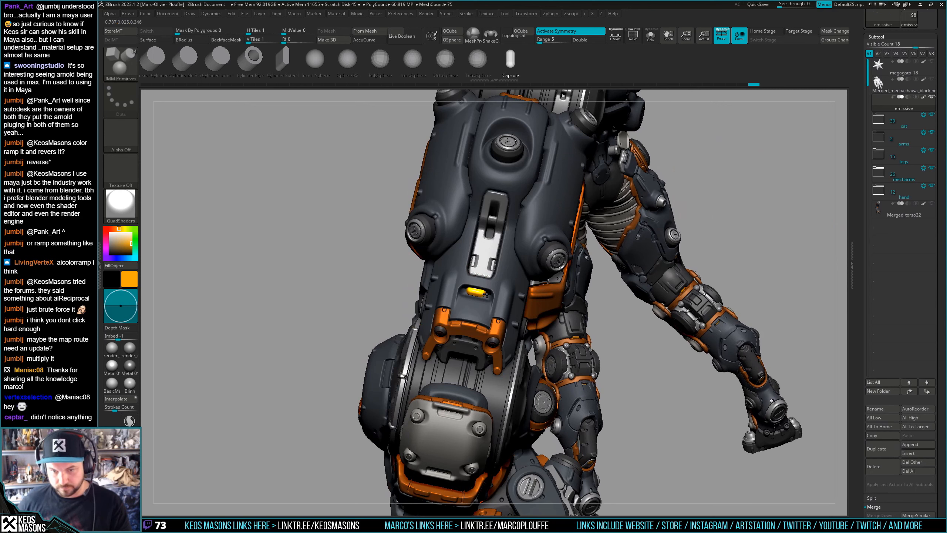
key(w)
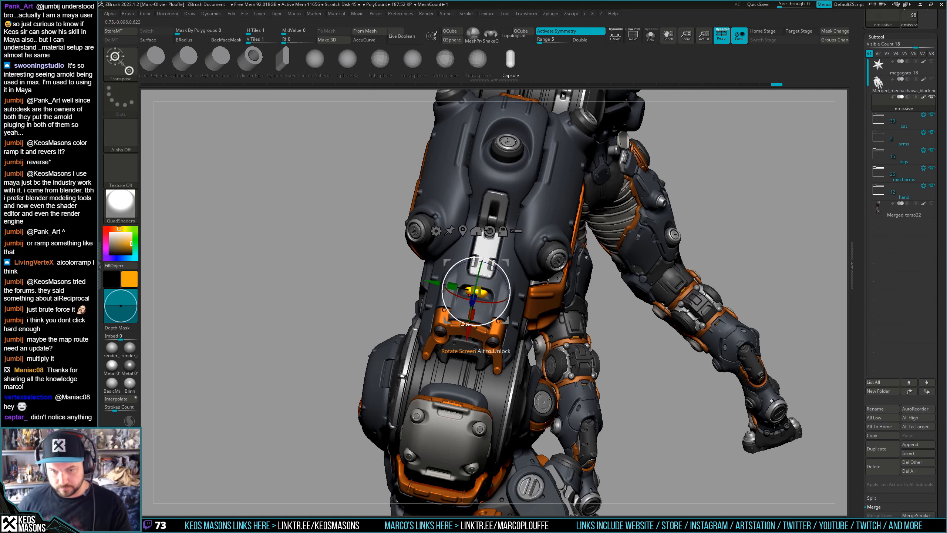
drag(468, 330, 469, 328)
key(q)
Insert capsule lights in the two slots under the orange trim on the dark forearm plate and sink each into place
mouse_move(470, 318)
ctrl+right_down()
mouse_move(474, 275)
mouse_move(504, 269)
mouse_move(507, 360)
mouse_move(516, 338)
ctrl+right_up()
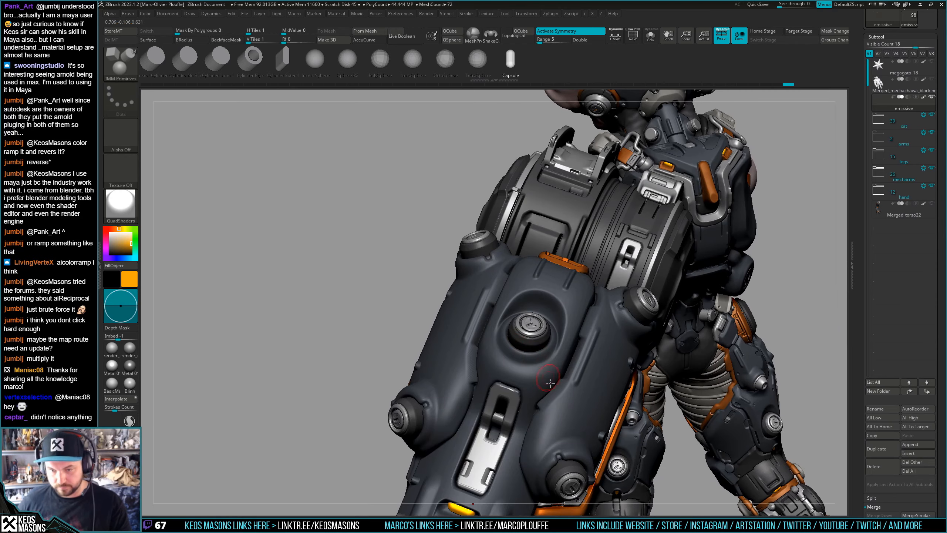
alt+right_drag(550, 383, 484, 328)
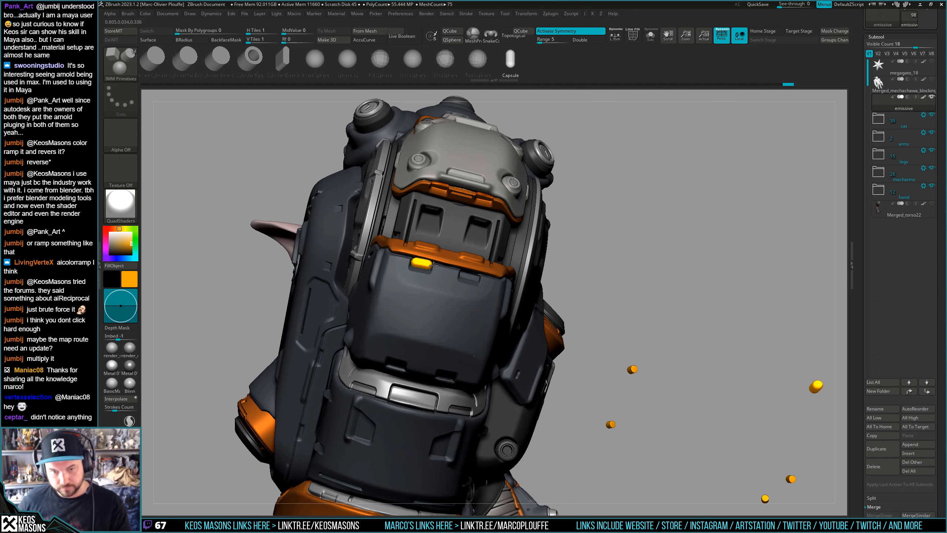
key(w)
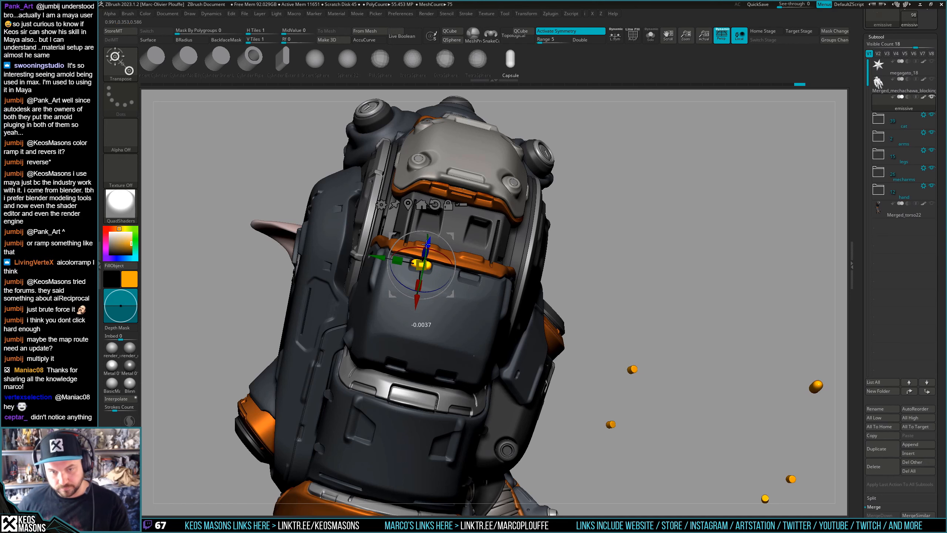
key(q)
right_drag(427, 245, 472, 275)
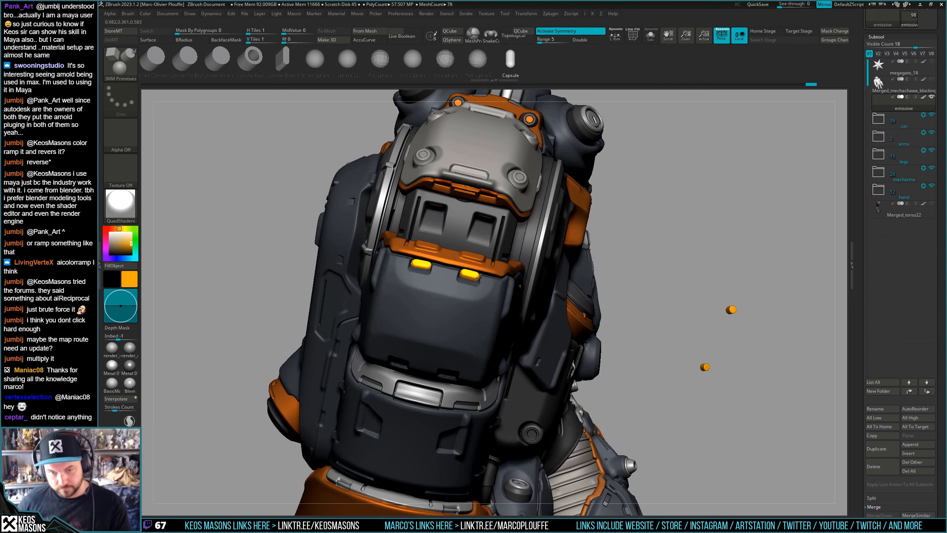
key(w)
drag(477, 258, 476, 259)
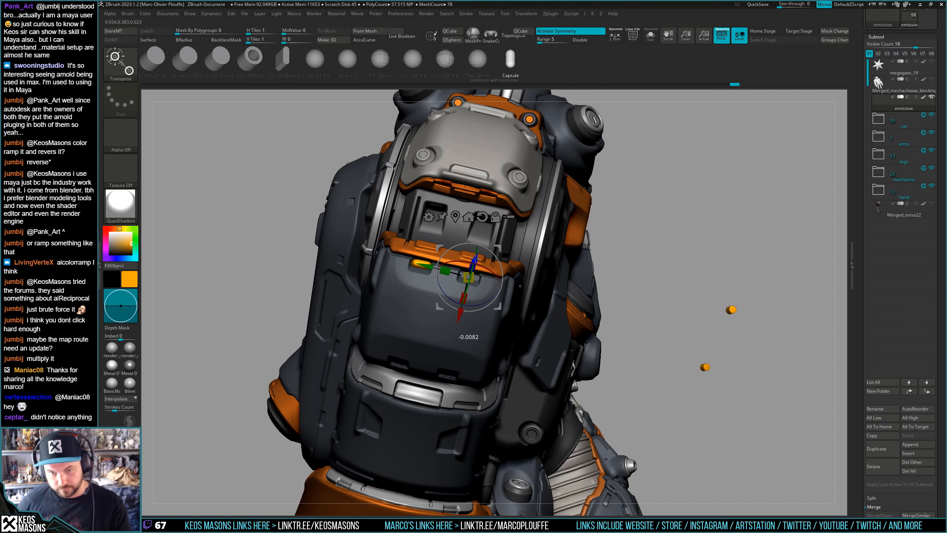
key(q)
Insert a long capsule light in the narrow slot between the orange forearm plate and the side panel, and sink it
mouse_move(476, 258)
right_down()
mouse_move(447, 337)
mouse_move(457, 337)
mouse_move(419, 370)
mouse_move(384, 355)
mouse_move(426, 282)
mouse_move(420, 290)
right_up()
right_drag(384, 326, 399, 315)
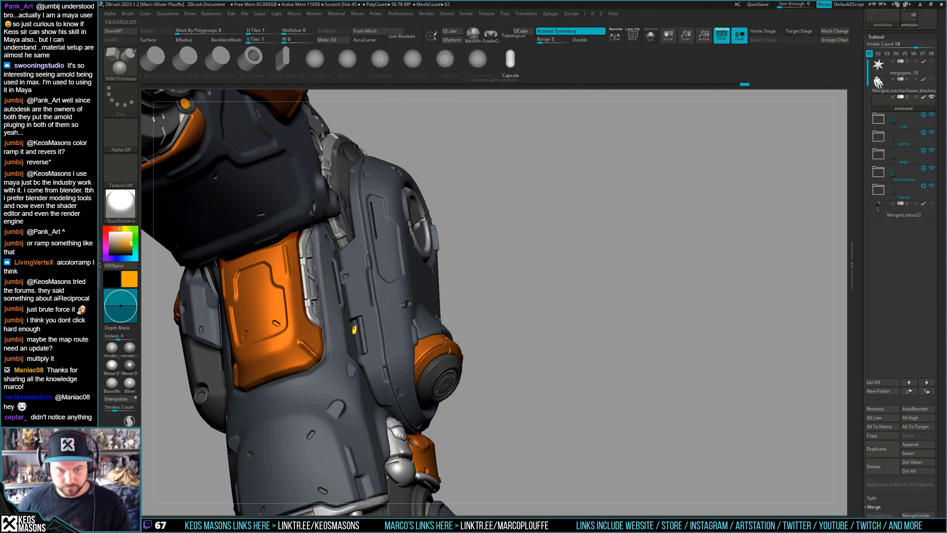
drag(353, 328, 358, 341)
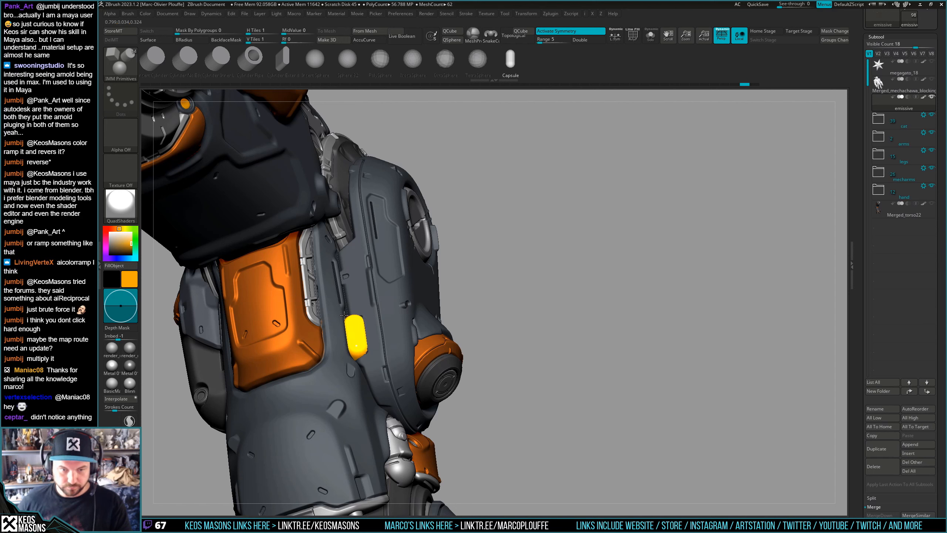
key(w)
drag(383, 322, 332, 331)
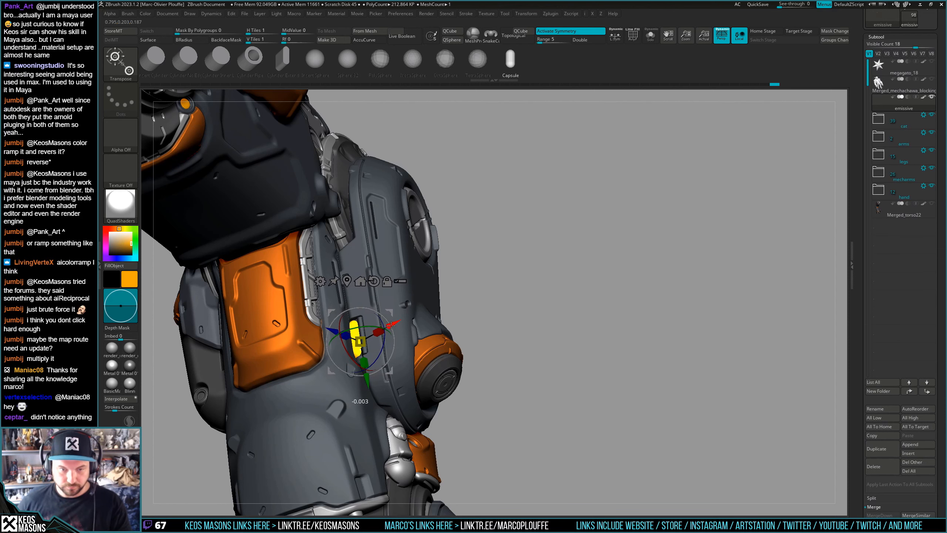
key(q)
Switch to Insert Cylinder, place one over the round recess at the lower tip of the giant hand's dark side plate, and sink it about 0.025
ctrl+right_drag(404, 381, 430, 325)
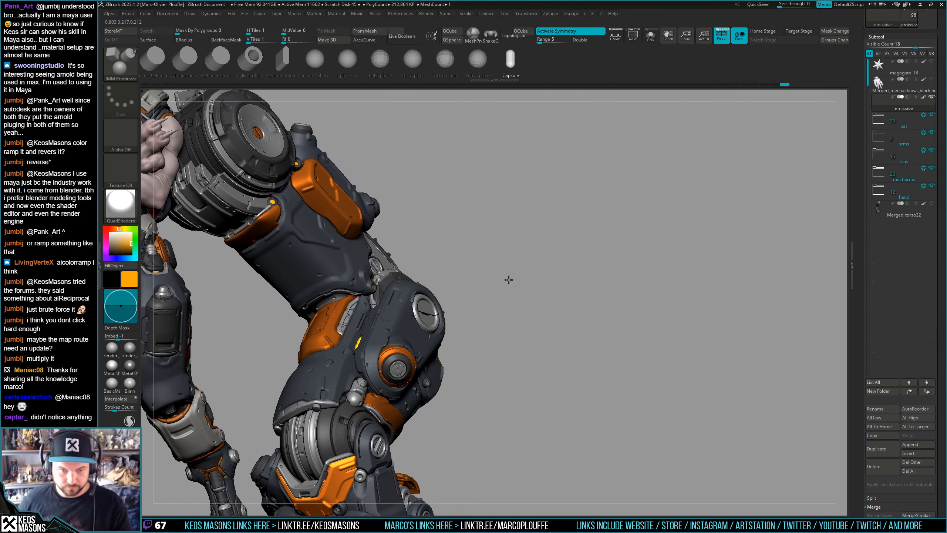
right_drag(509, 280, 544, 303)
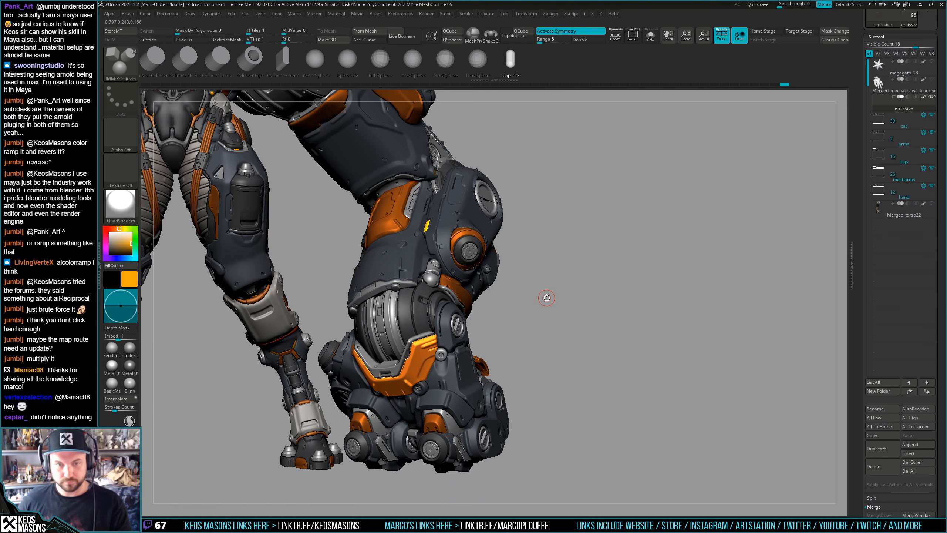
right_drag(547, 297, 553, 337)
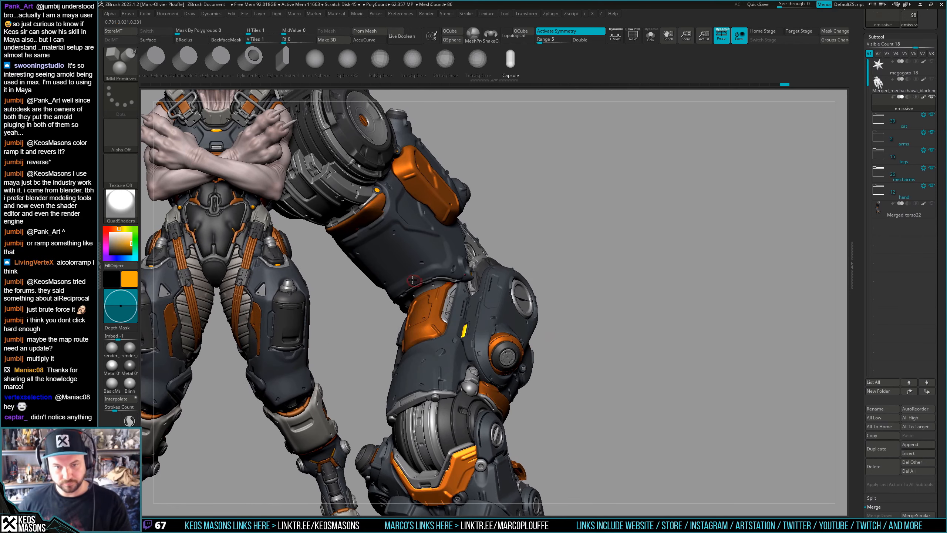
mouse_move(413, 280)
right_down()
mouse_move(443, 246)
mouse_move(422, 256)
mouse_move(432, 216)
mouse_move(417, 321)
mouse_move(430, 305)
right_up()
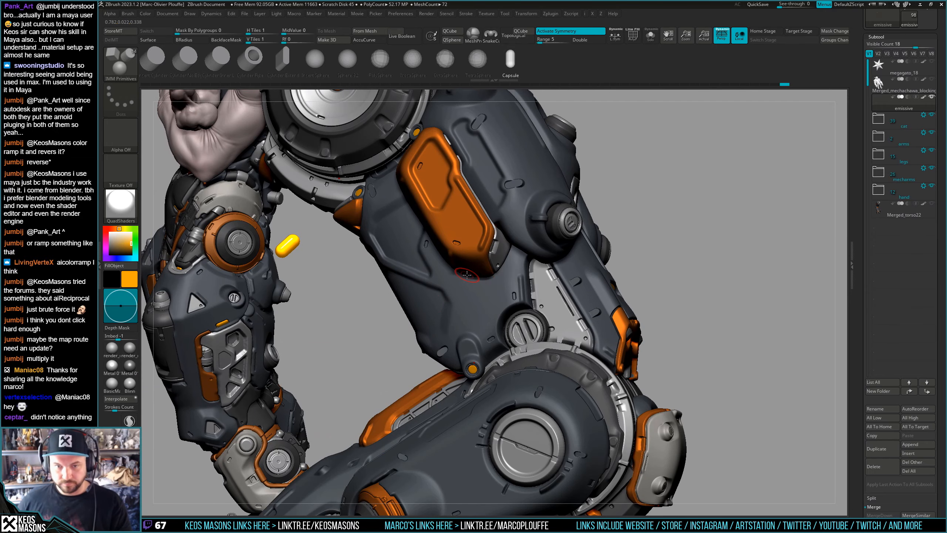
right_drag(453, 288, 489, 315)
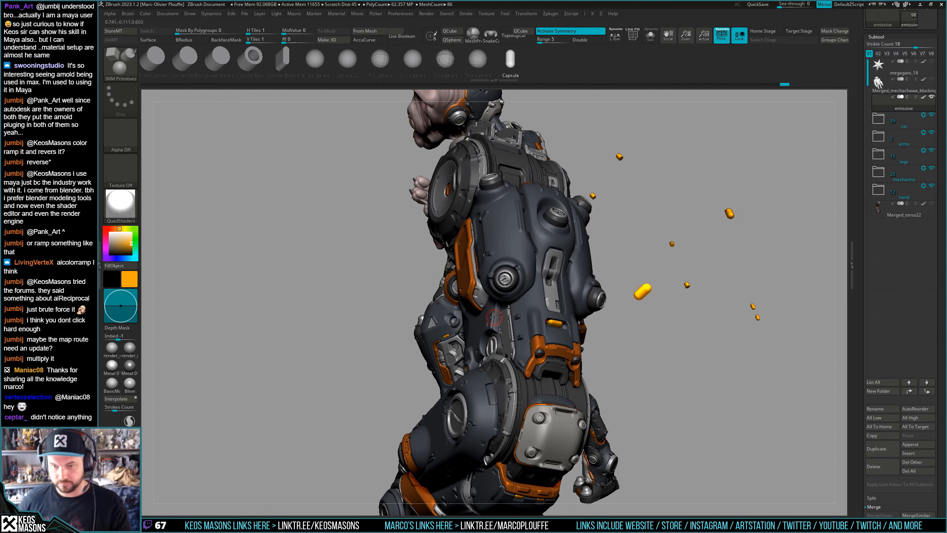
mouse_move(497, 316)
right_down()
mouse_move(508, 364)
mouse_move(441, 329)
right_up()
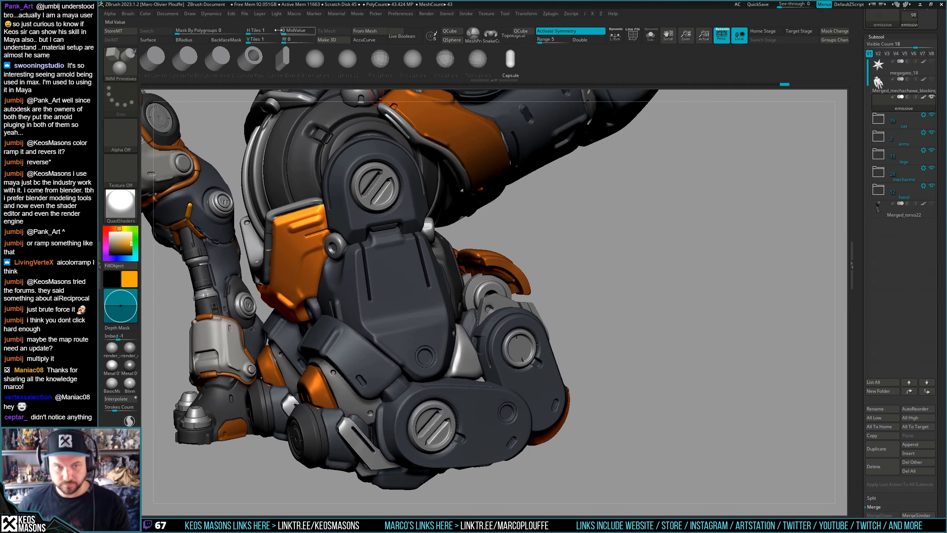
click(153, 59)
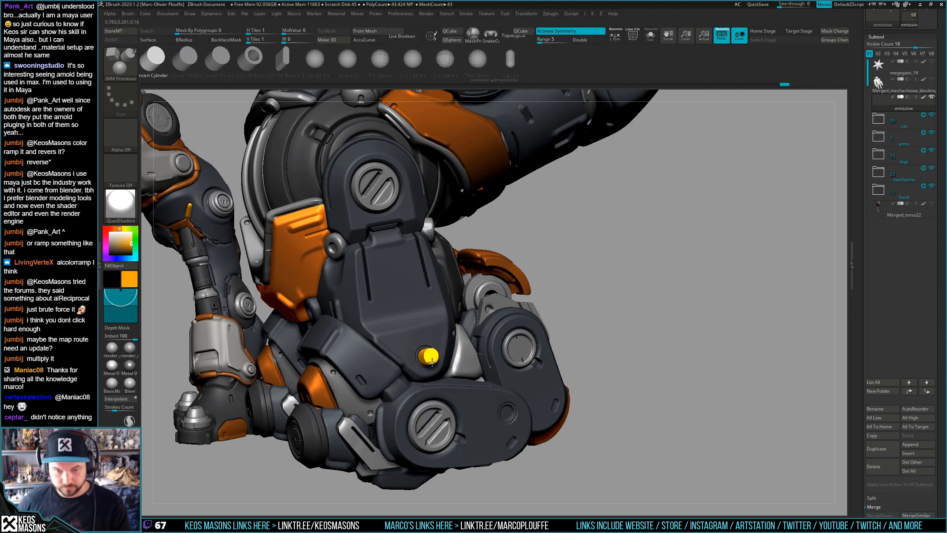
key(w)
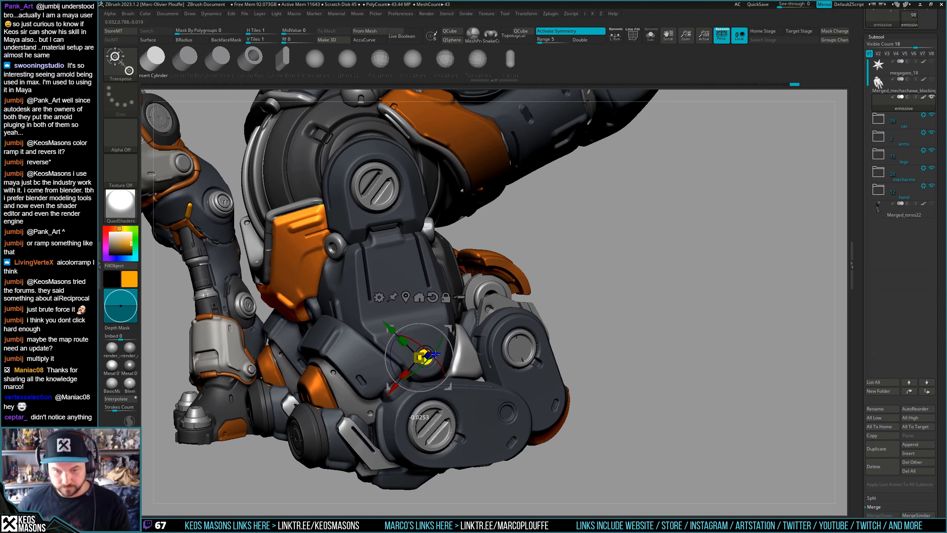
key(q)
Insert a cylinder light over the round pivot beside the orange wrist guard and sink it about 0.018
mouse_move(435, 354)
ctrl+right_down()
mouse_move(358, 257)
mouse_move(408, 325)
mouse_move(442, 322)
mouse_move(463, 289)
mouse_move(474, 349)
mouse_move(460, 299)
ctrl+right_up()
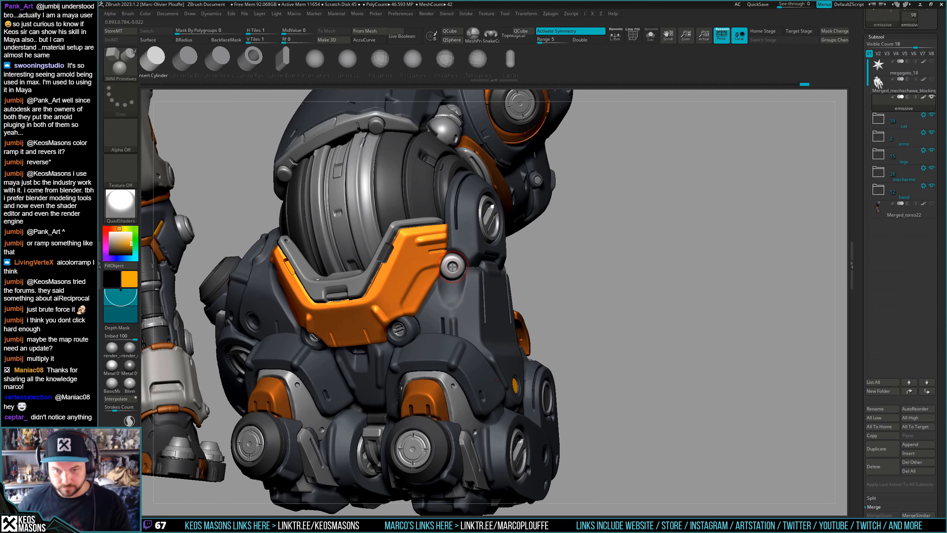
key(w)
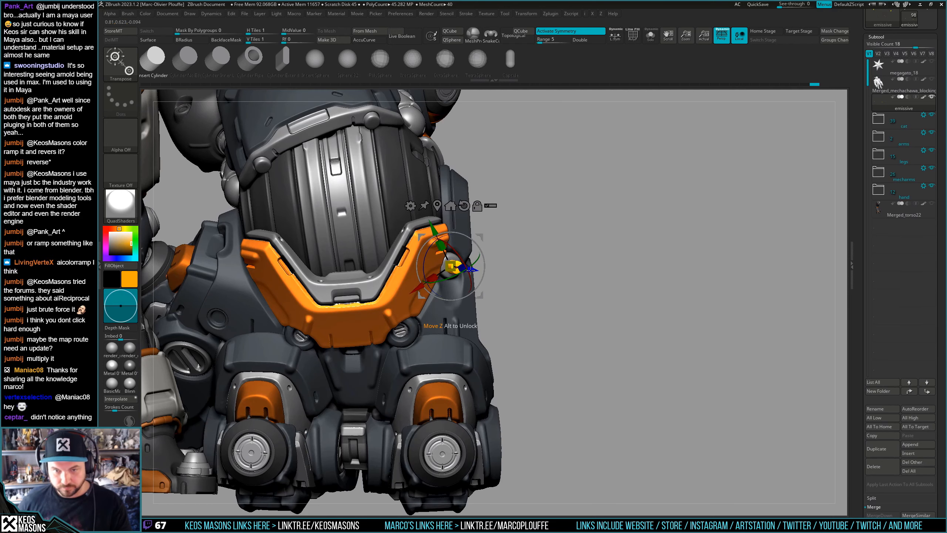
drag(471, 261, 464, 268)
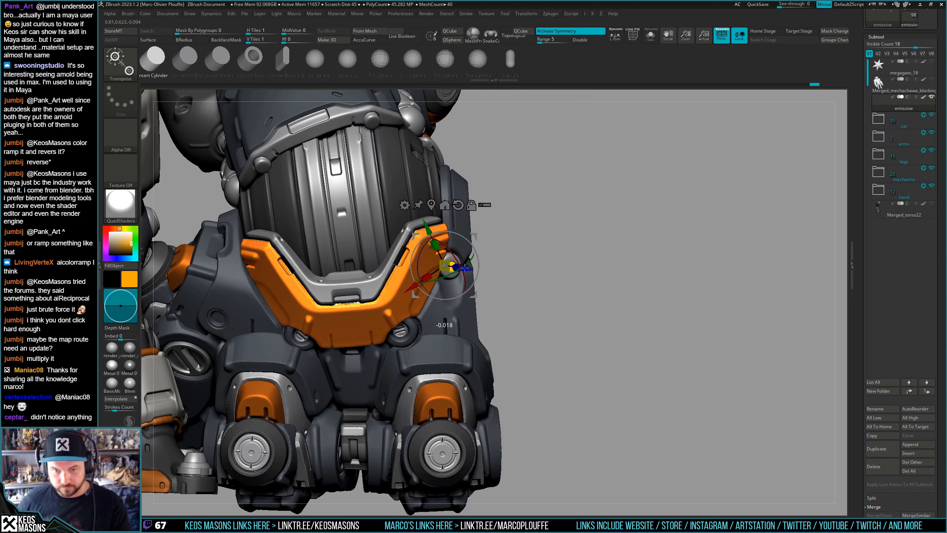
key(q)
Switch to Capsule and fit capsule lights under the centre of the orange wrist guard and in its two upper slots
mouse_move(464, 268)
right_down()
mouse_move(423, 307)
mouse_move(421, 298)
right_up()
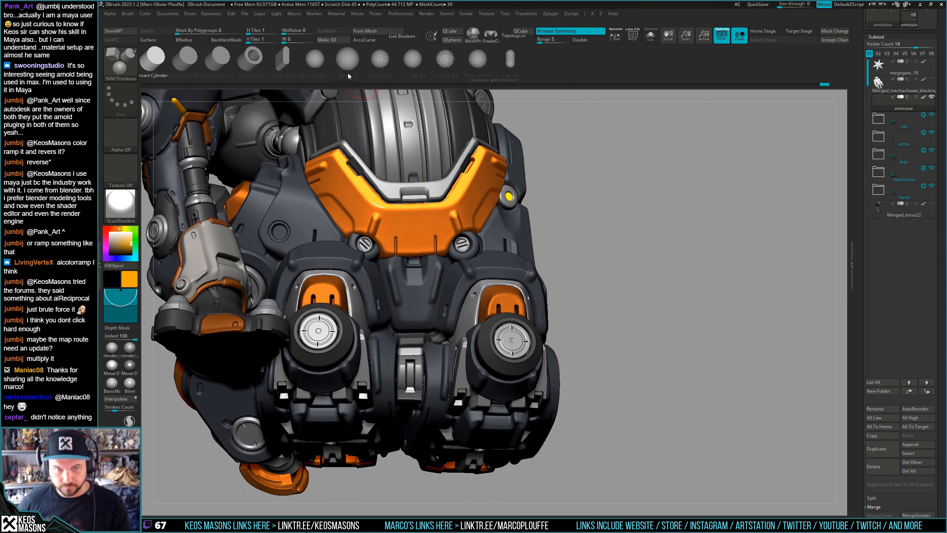
click(511, 59)
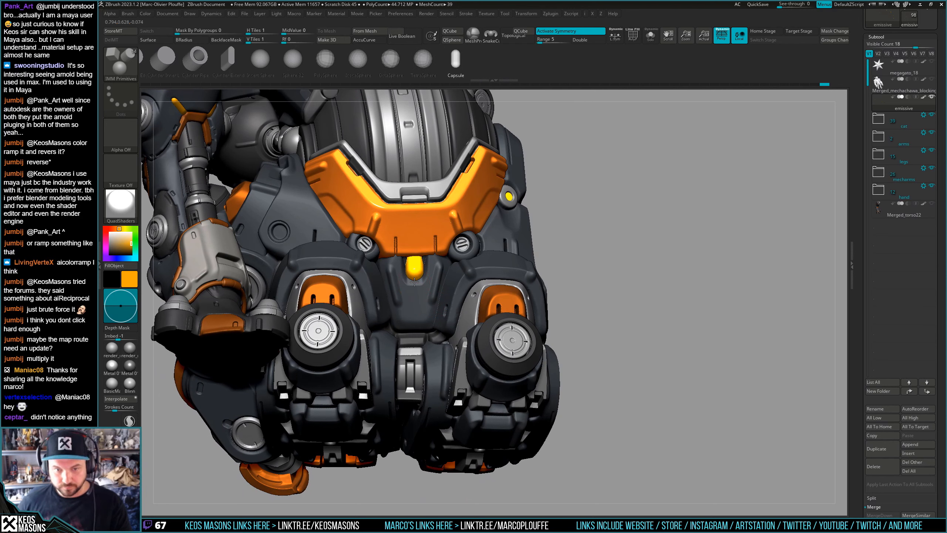
drag(414, 282, 414, 262)
drag(412, 229, 413, 213)
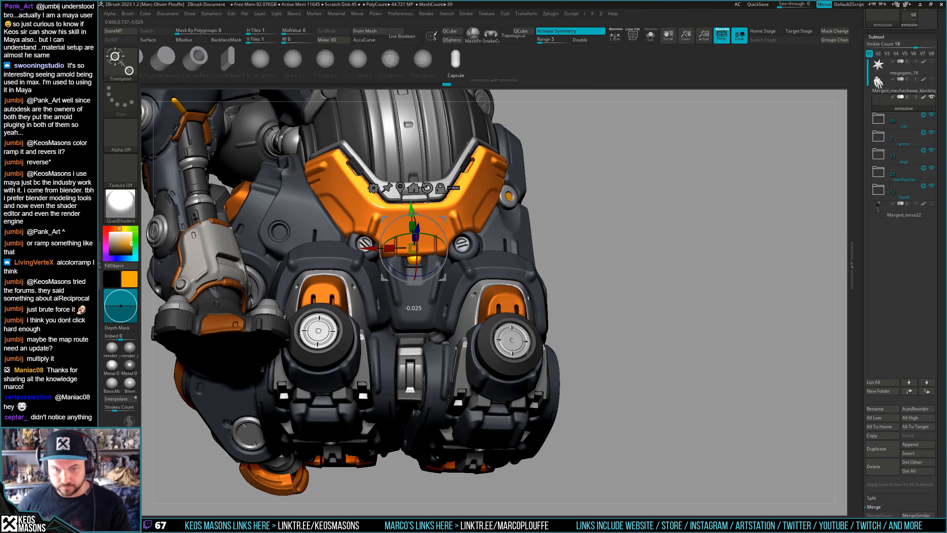
key(q)
mouse_move(412, 213)
right_down()
mouse_move(440, 266)
mouse_move(419, 337)
mouse_move(413, 316)
right_up()
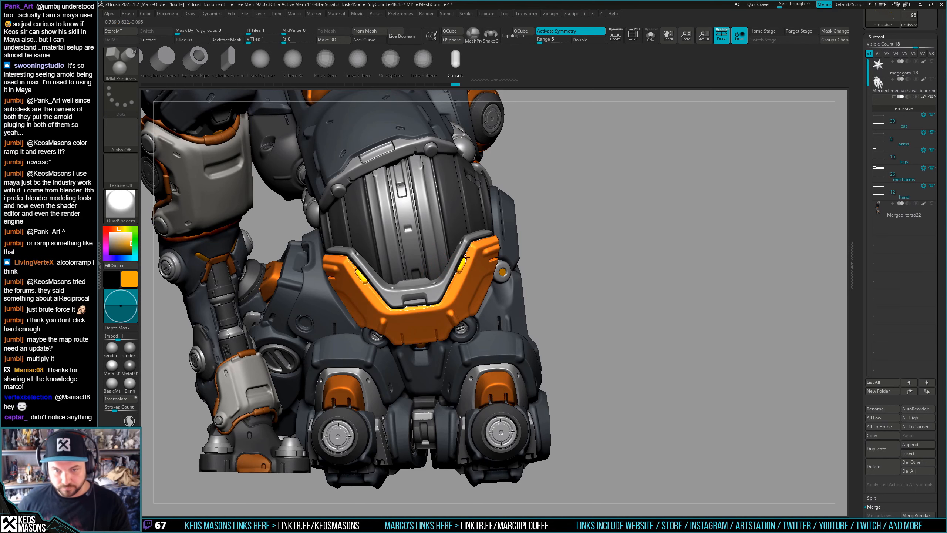
Switch to Insert Cylinder, place one over the round recess on the dark hand plate behind the orange guard, and sink it about 0.038
right_drag(466, 257, 395, 284)
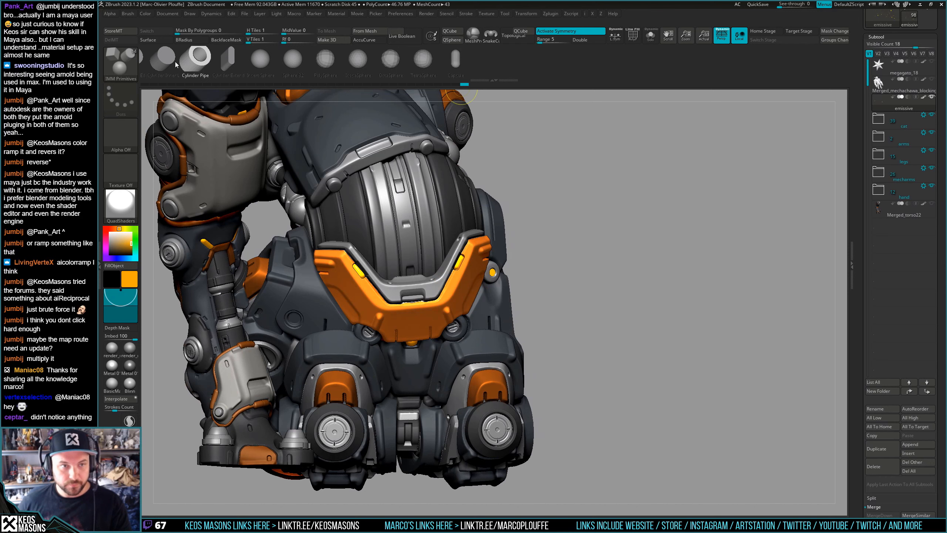
click(206, 59)
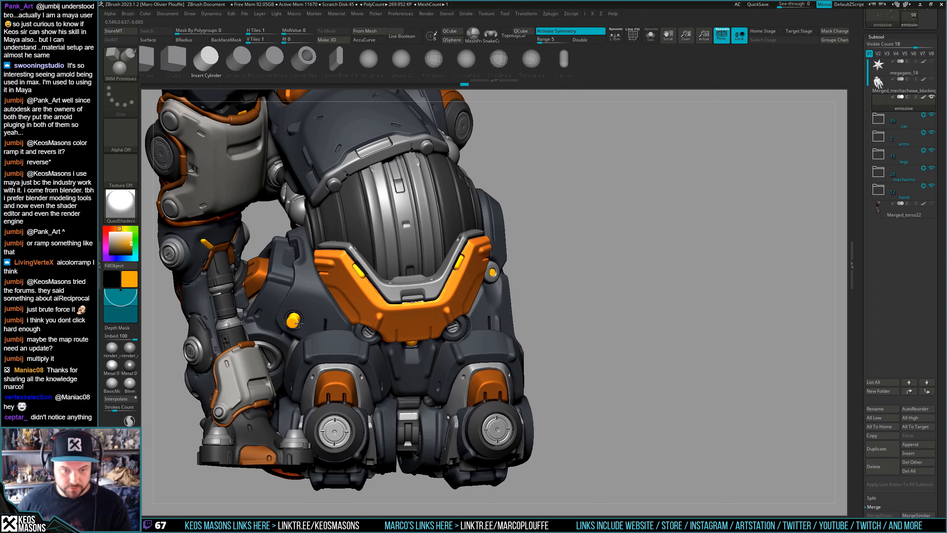
key(w)
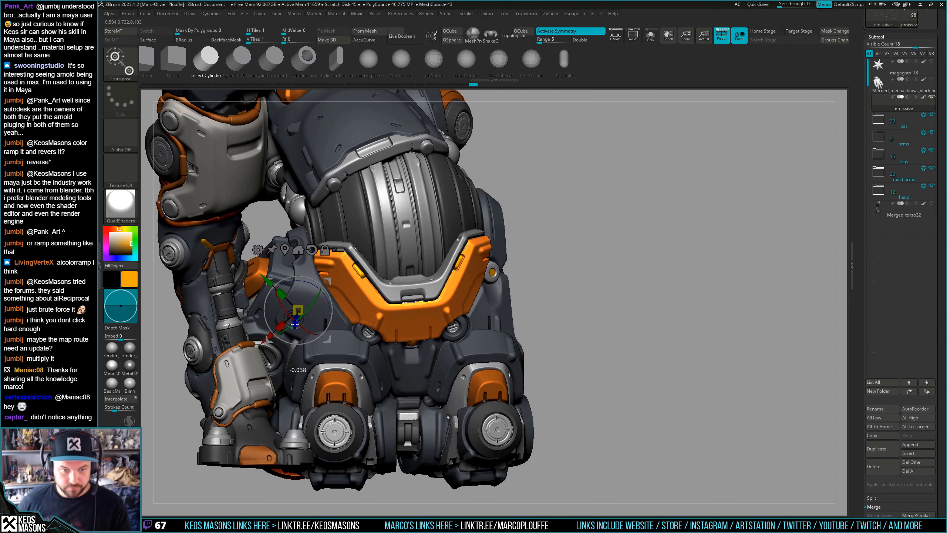
Switch to Capsule, place a capsule light on the front of the giant forearm just above the wrist rim, and sink it about 0.0167
drag(295, 326, 296, 328)
key(q)
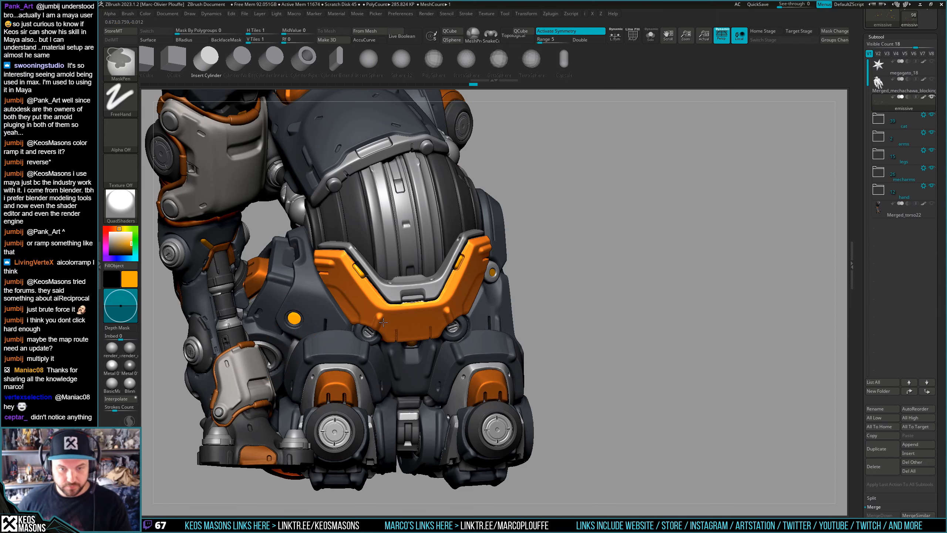
mouse_move(397, 369)
ctrl+right_down()
mouse_move(402, 337)
mouse_move(420, 326)
ctrl+right_up()
mouse_move(433, 266)
alt+right_down()
mouse_move(456, 327)
mouse_move(488, 347)
mouse_move(481, 377)
mouse_move(421, 358)
alt+right_up()
click(564, 60)
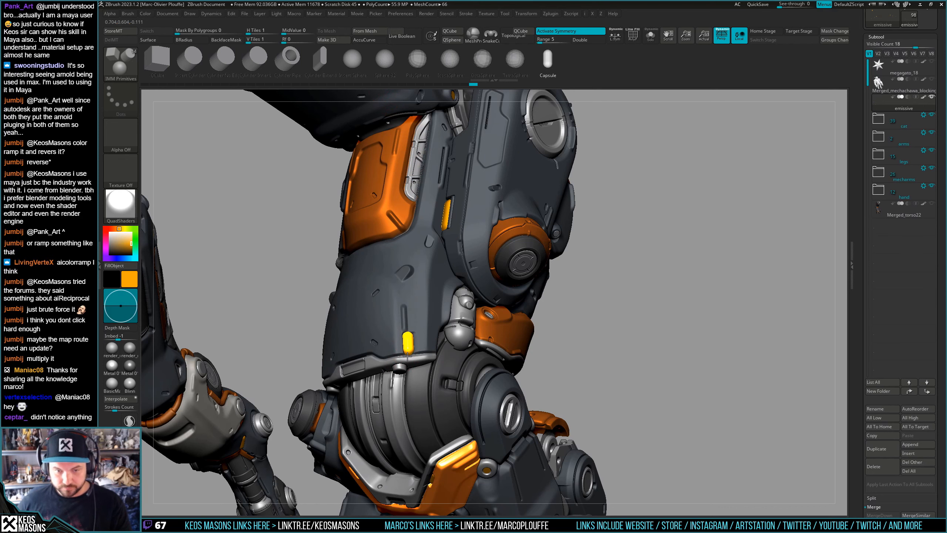
key(w)
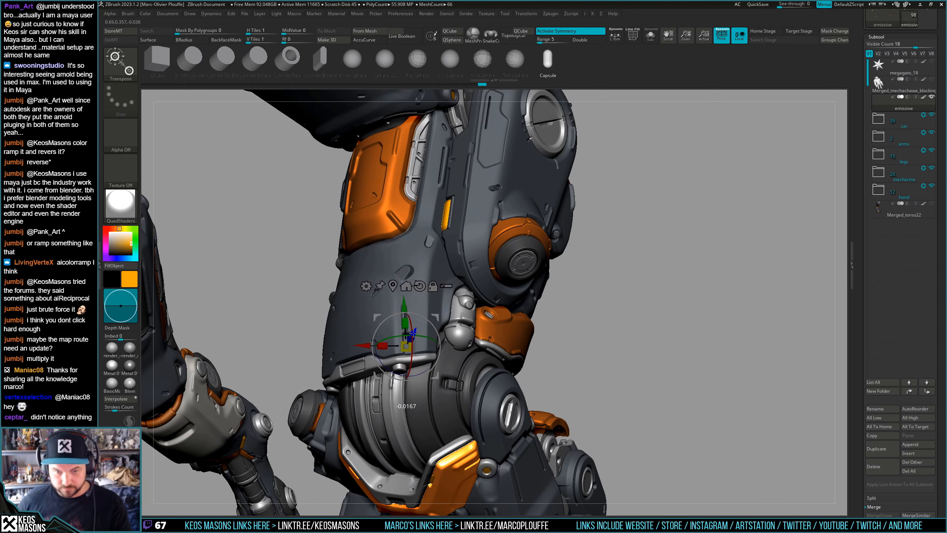
key(q)
mouse_move(418, 333)
right_down()
mouse_move(470, 349)
mouse_move(386, 359)
mouse_move(389, 367)
right_up()
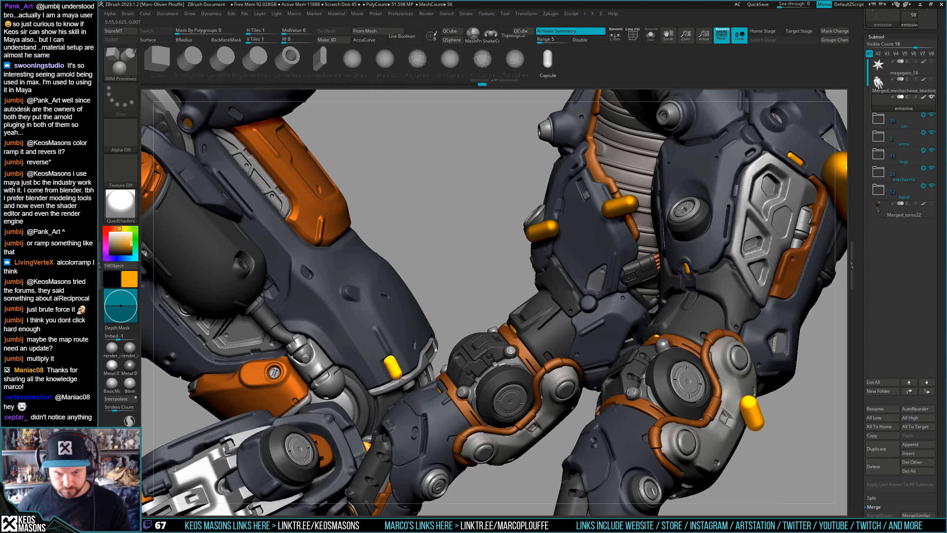
Sink the capsule light at the lower inner side of the giant forearm slightly into the dark plate
key(w)
drag(407, 366, 403, 367)
key(q)
mouse_move(367, 337)
right_down()
mouse_move(314, 346)
mouse_move(354, 332)
mouse_move(474, 338)
mouse_move(485, 357)
right_up()
mouse_move(485, 357)
alt+right_down()
mouse_move(515, 357)
mouse_move(516, 370)
alt+right_up()
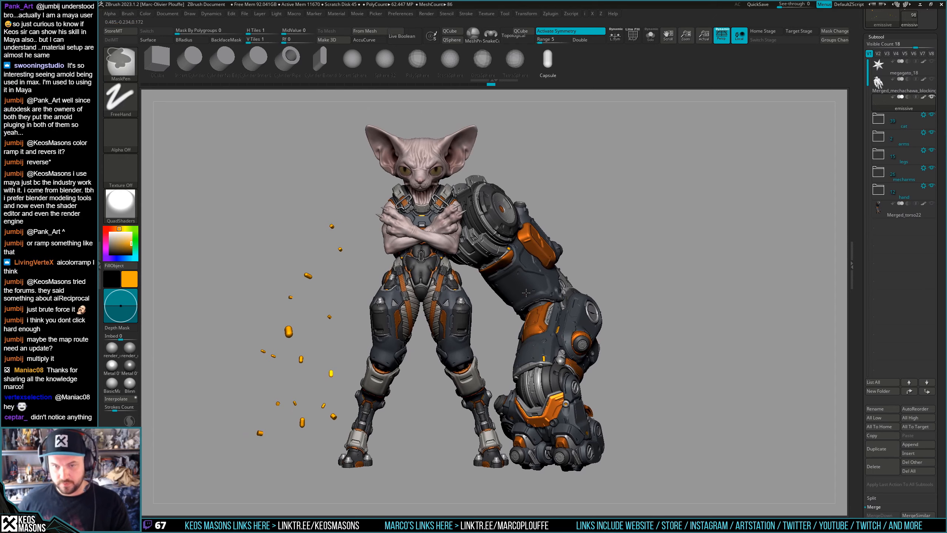
Fit a small capsule light on the orange band at the top of the giant upper arm, just below the shoulder
ctrl+right_drag(526, 336, 532, 265)
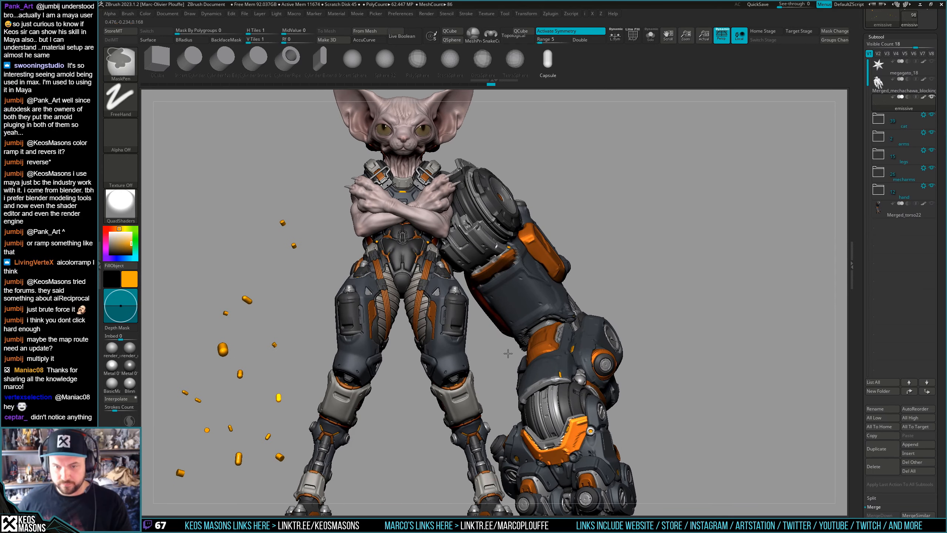
mouse_move(523, 350)
ctrl+right_down()
mouse_move(509, 317)
mouse_move(488, 307)
mouse_move(467, 323)
ctrl+right_up()
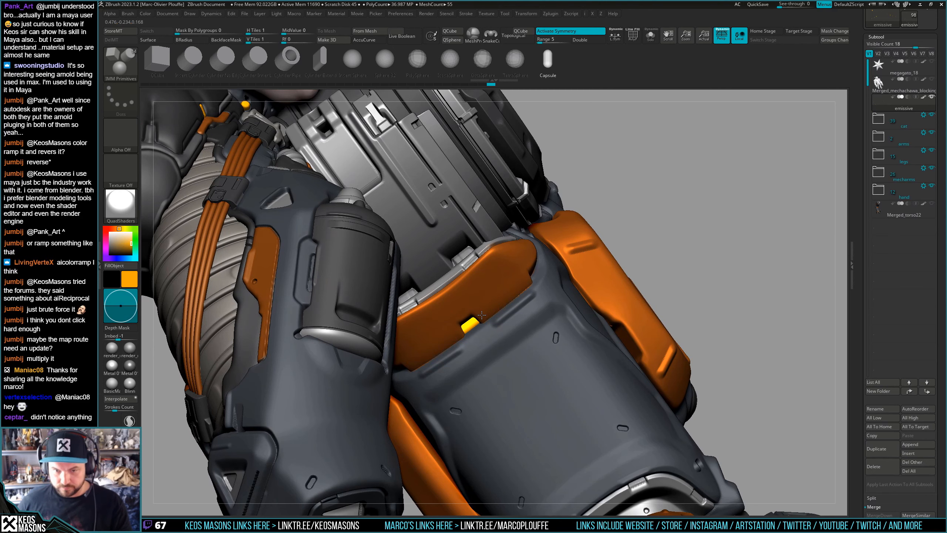
ctrl+right_drag(482, 315, 613, 322)
alt+right_drag(636, 357, 621, 256)
ctrl+right_drag(683, 325, 602, 280)
Isolate the emissive subtool and export it as emissive.obj into the bake files folder under megagato's render folder
key(alt+s)
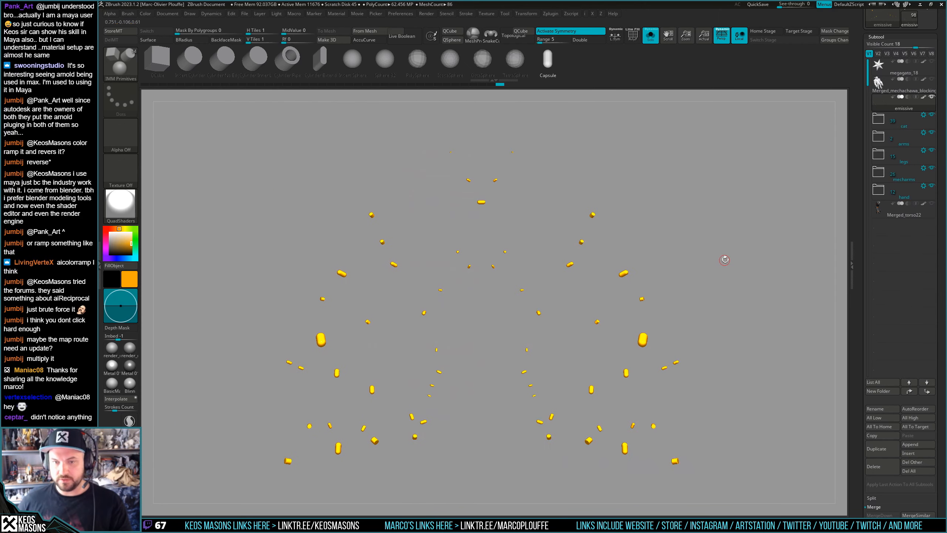
key(ctrl)
key(ctrl+e)
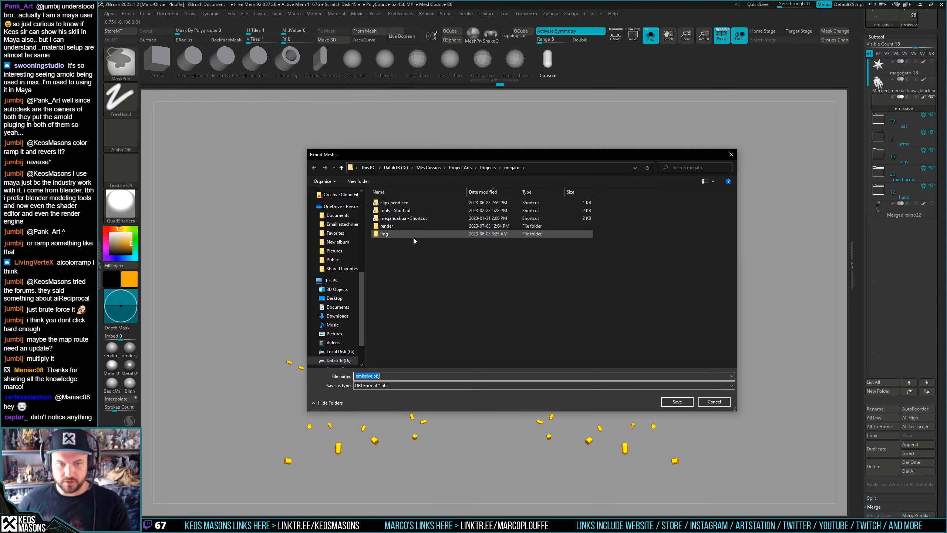
click(333, 299)
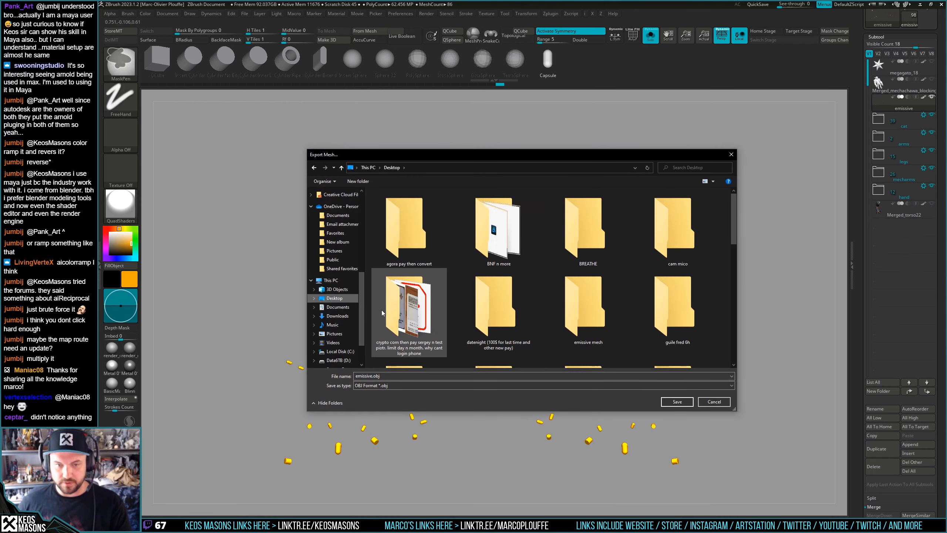
scroll(332, 264, up, 2)
scroll(331, 264, up, 1)
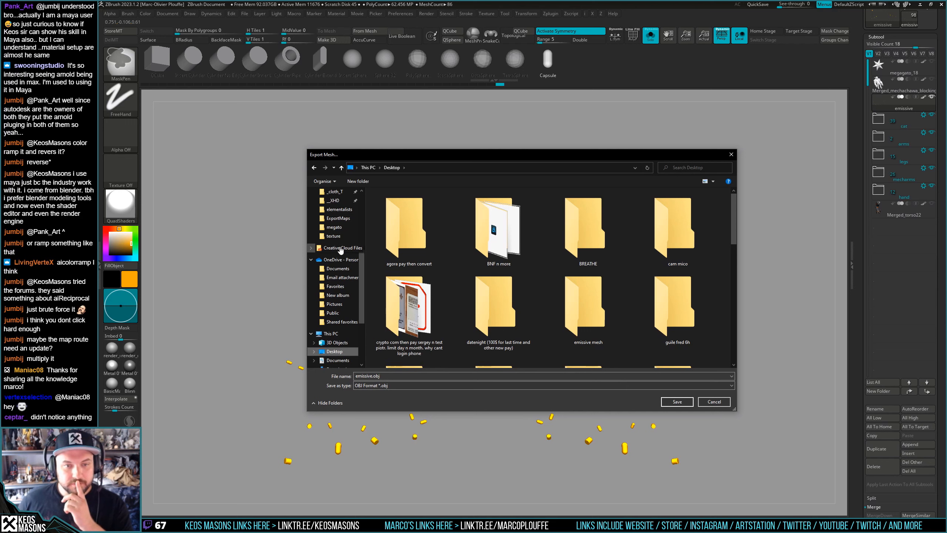
click(338, 218)
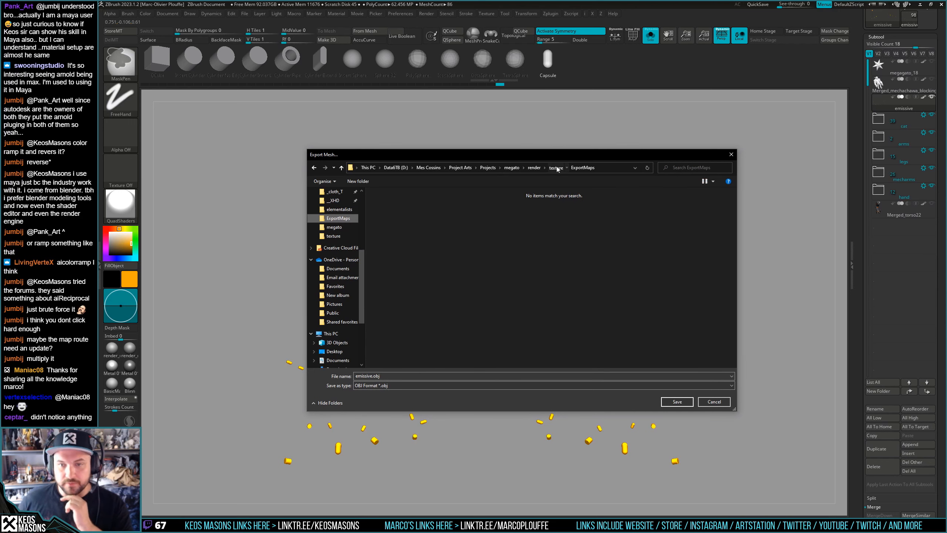
click(556, 168)
click(534, 167)
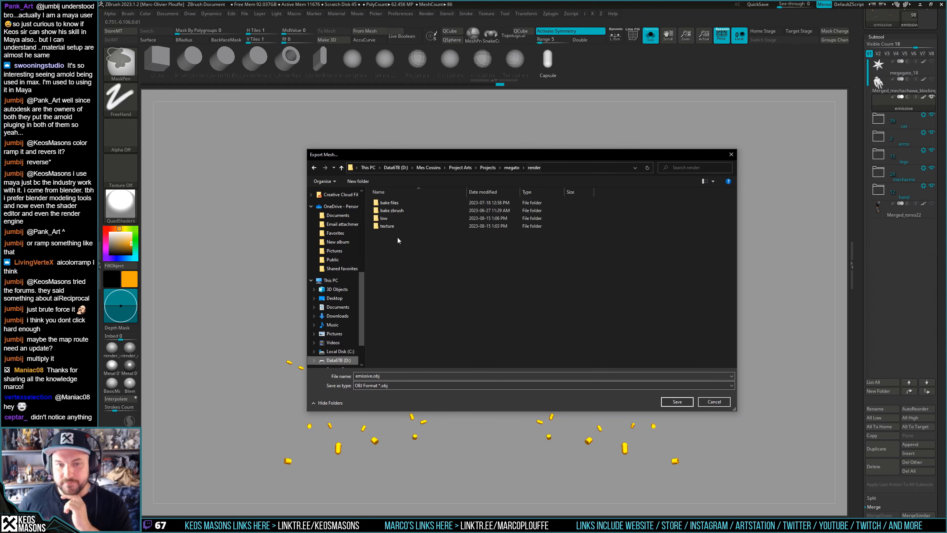
double_click(393, 203)
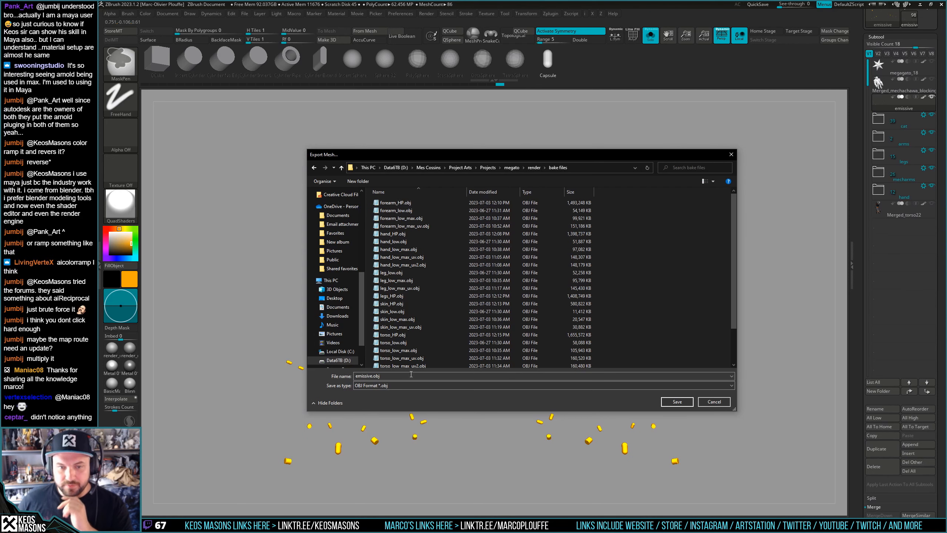
double_click(385, 376)
click(670, 402)
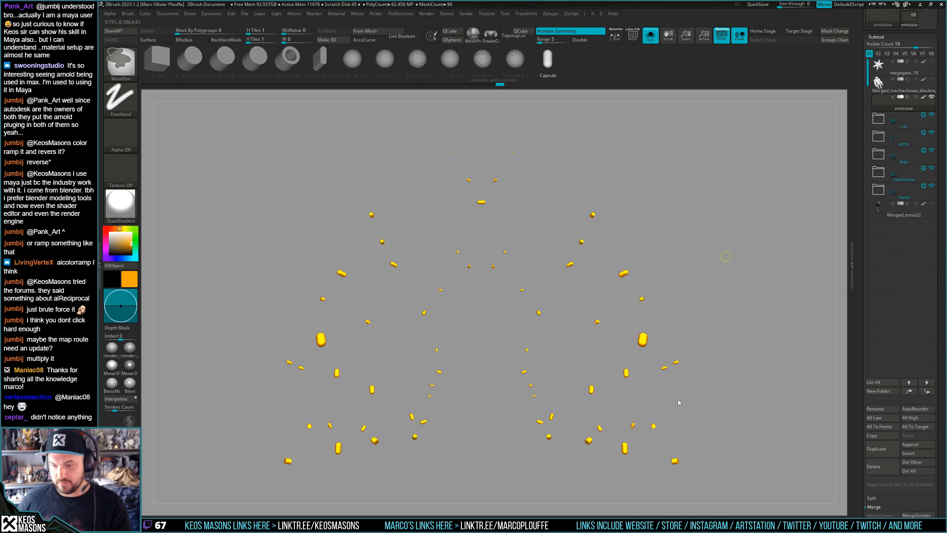
Bring back the full character with both giant arms and save the tool as a new version named megagato_19
key(alt+s)
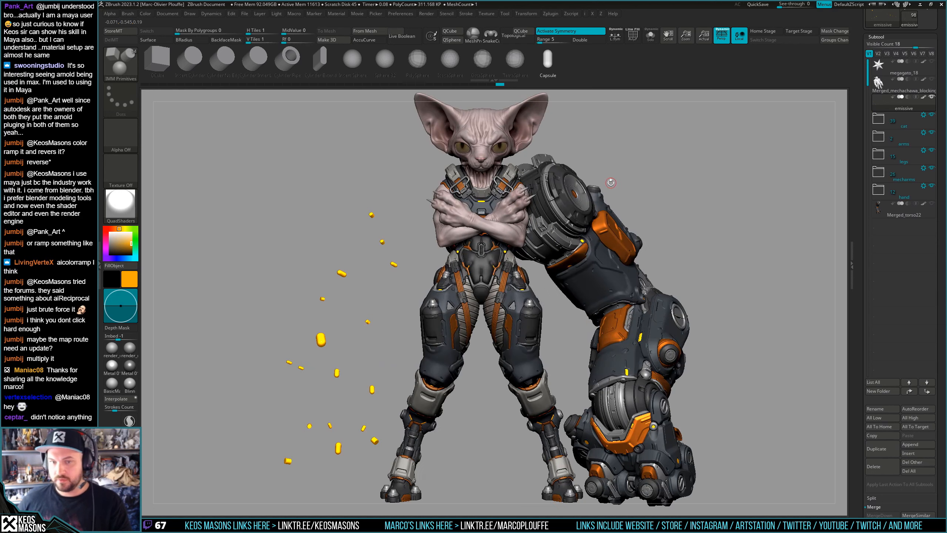
click(932, 205)
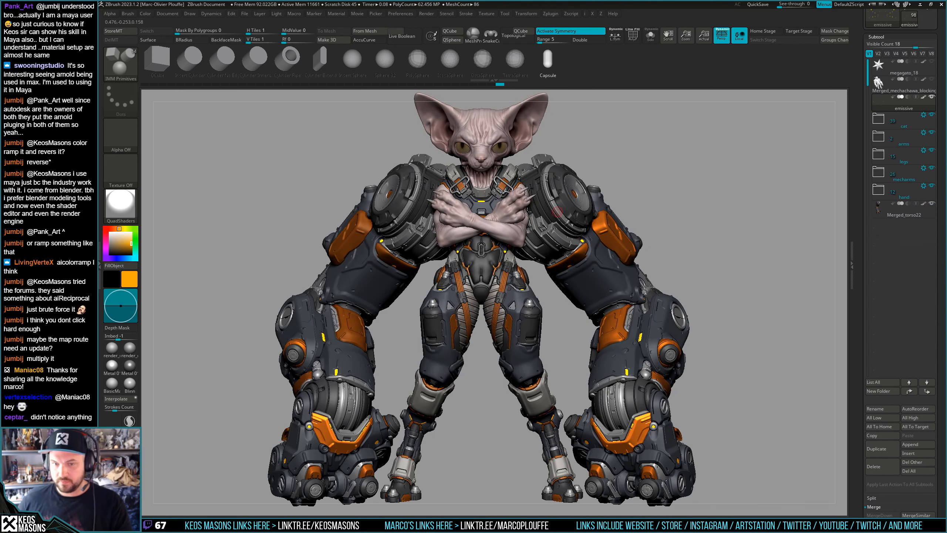
key(ctrl+s)
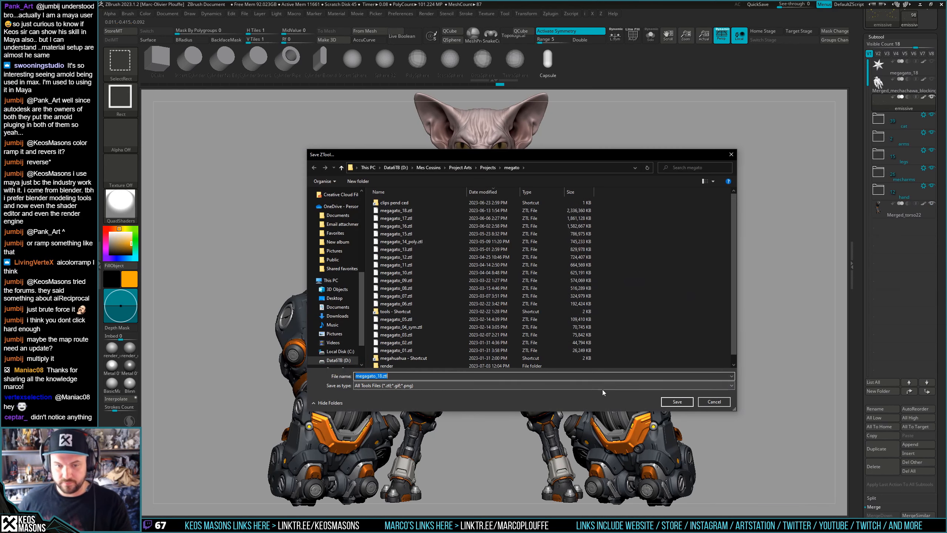
click(677, 402)
click(519, 265)
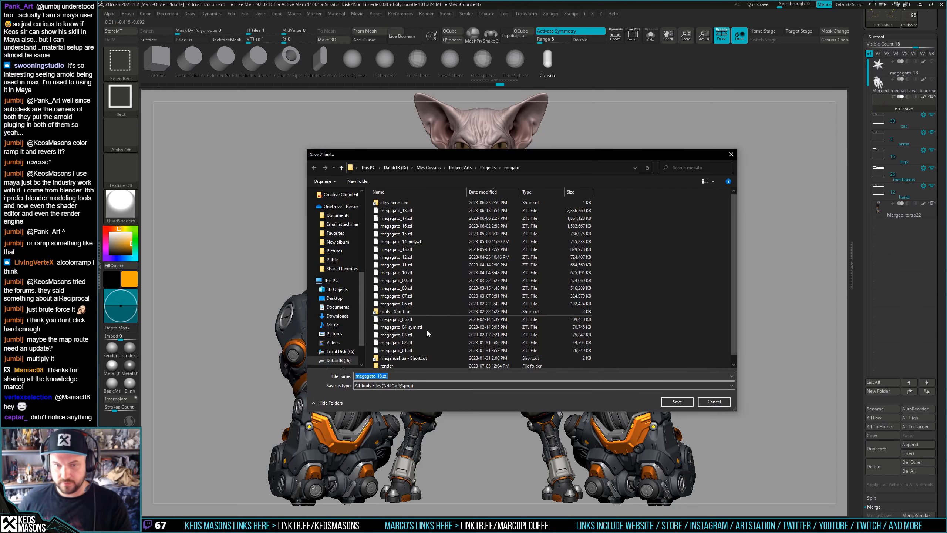
drag(377, 375, 396, 377)
text(9)
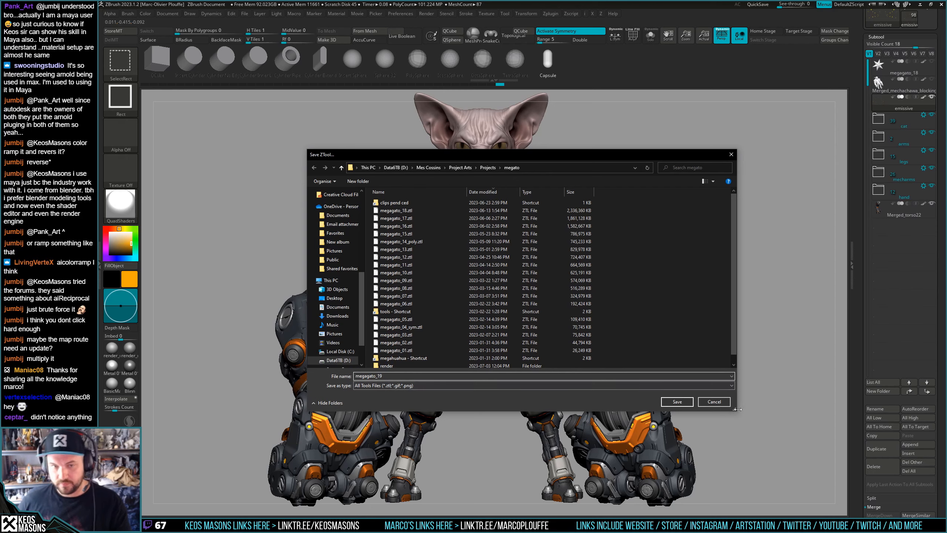
key(Return)
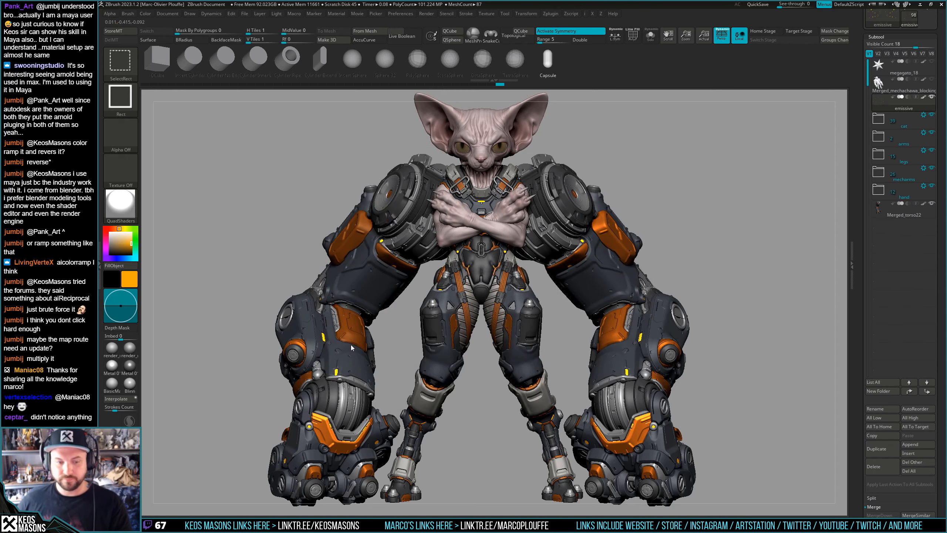
Switch to the 3ds Max render scene and unhide the megagato upper arm, torso, leg, hand and forearm parts
key(alt+Tab)
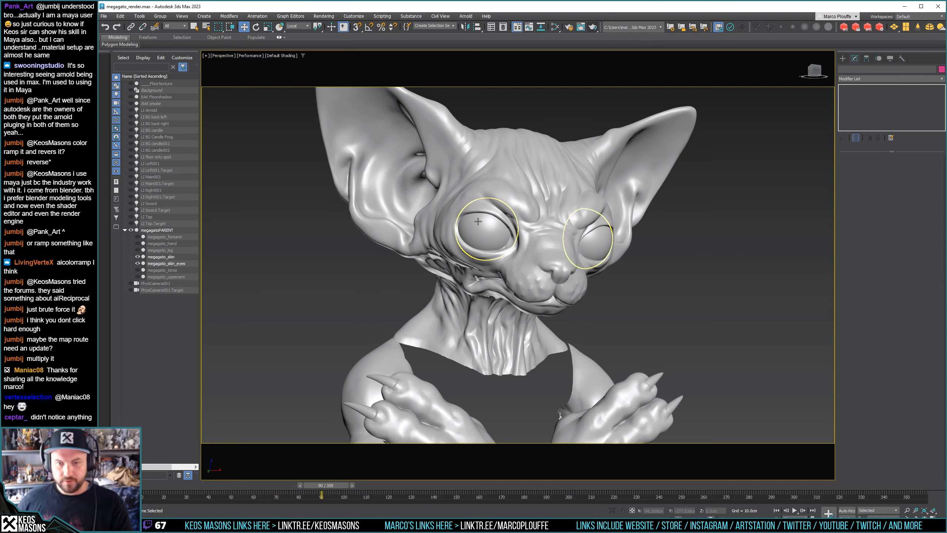
scroll(574, 238, down, 10)
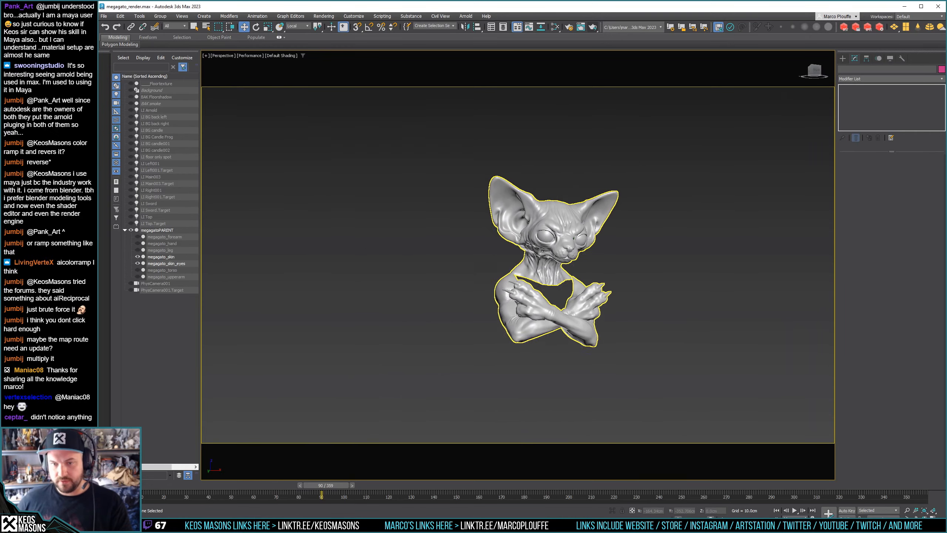
drag(138, 276, 137, 236)
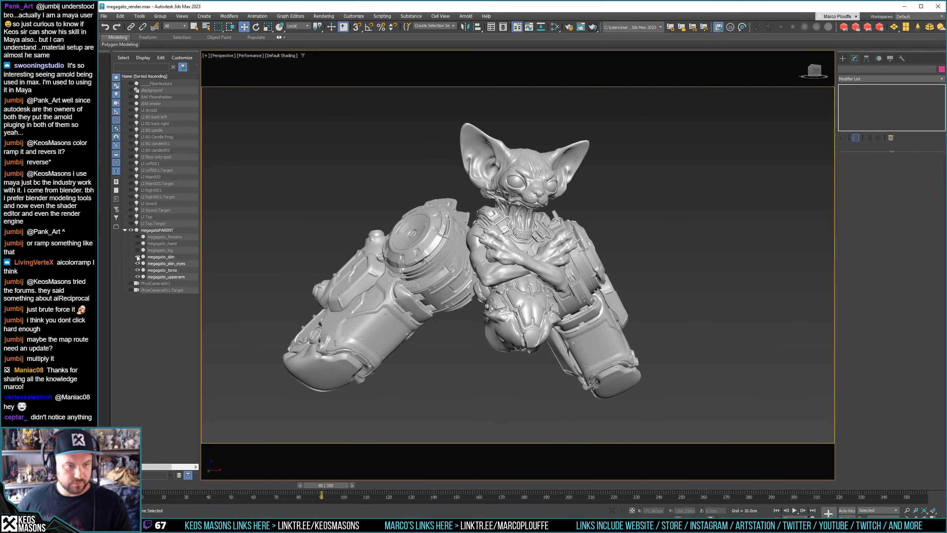
click(529, 247)
alt+middle_drag(697, 170, 651, 186)
click(651, 186)
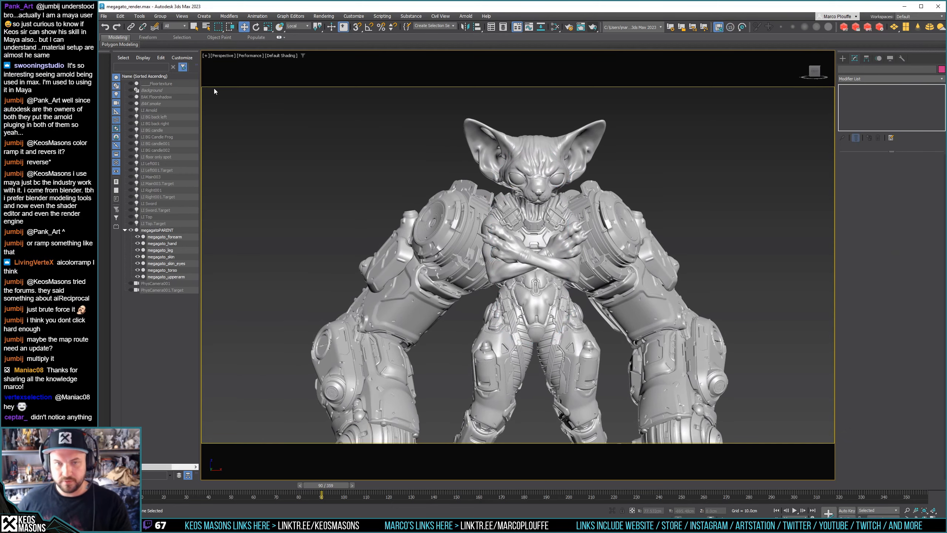
Import emissive.obj from the bake files folder as a single mesh, keeping the OBJ import options as they are
click(104, 16)
mouse_move(156, 122)
click(198, 124)
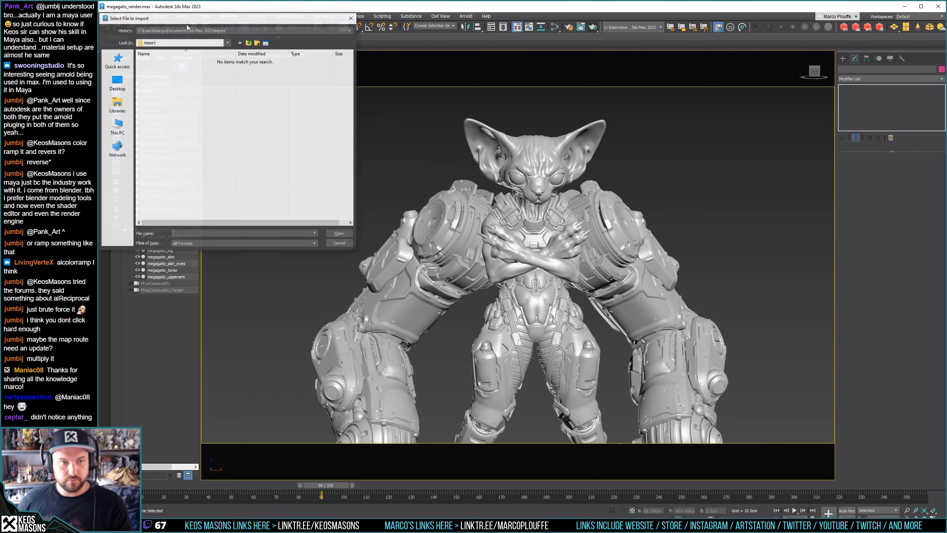
click(223, 30)
click(246, 42)
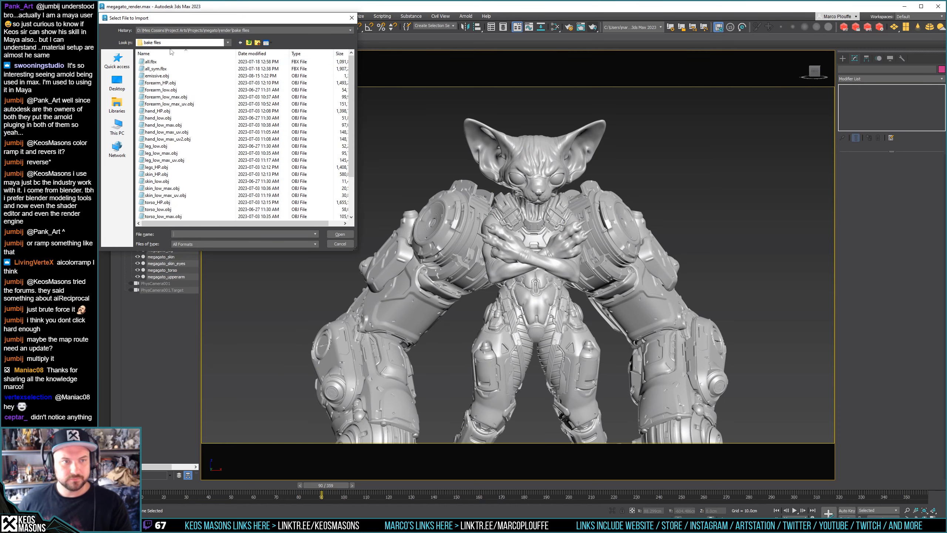
double_click(157, 76)
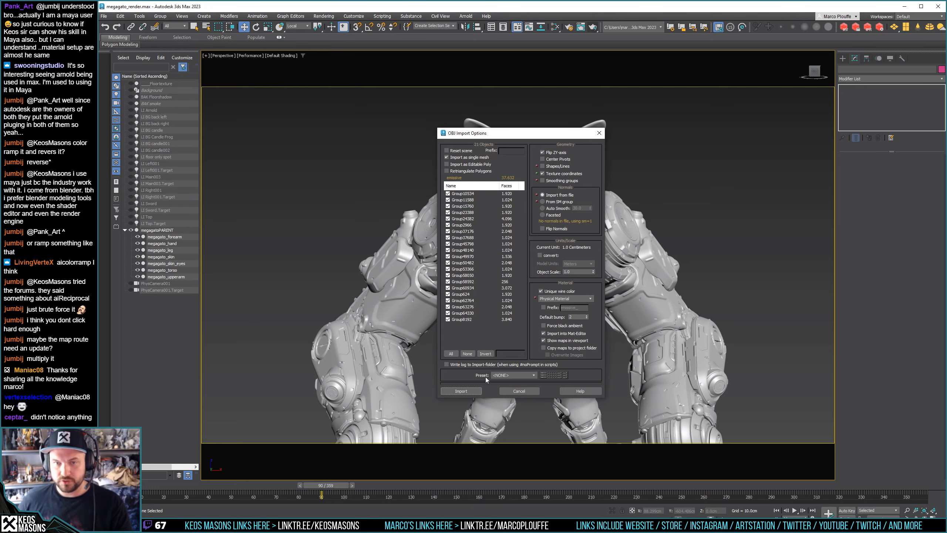
click(472, 392)
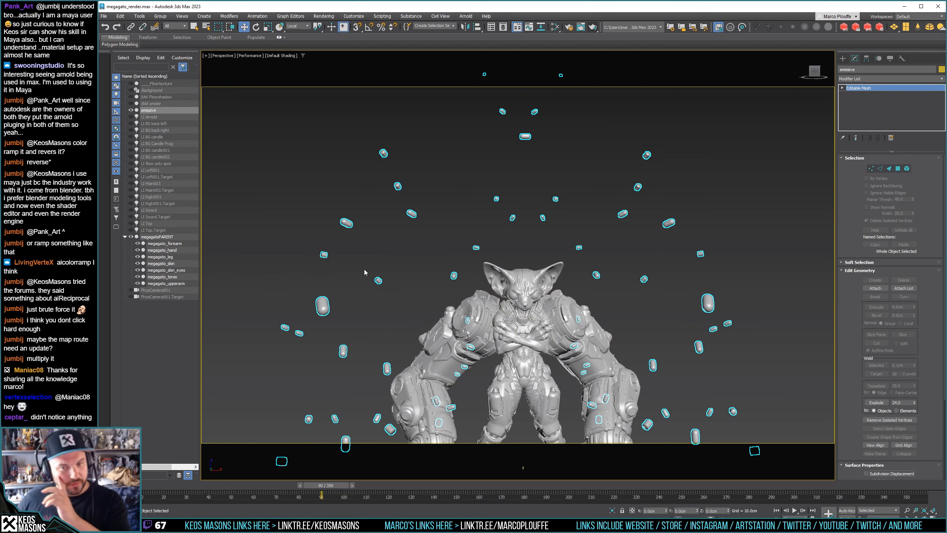
Scale the imported emissive mesh uniformly to 50% and deselect it
scroll(364, 269, down, 3)
middle_drag(511, 319, 488, 277)
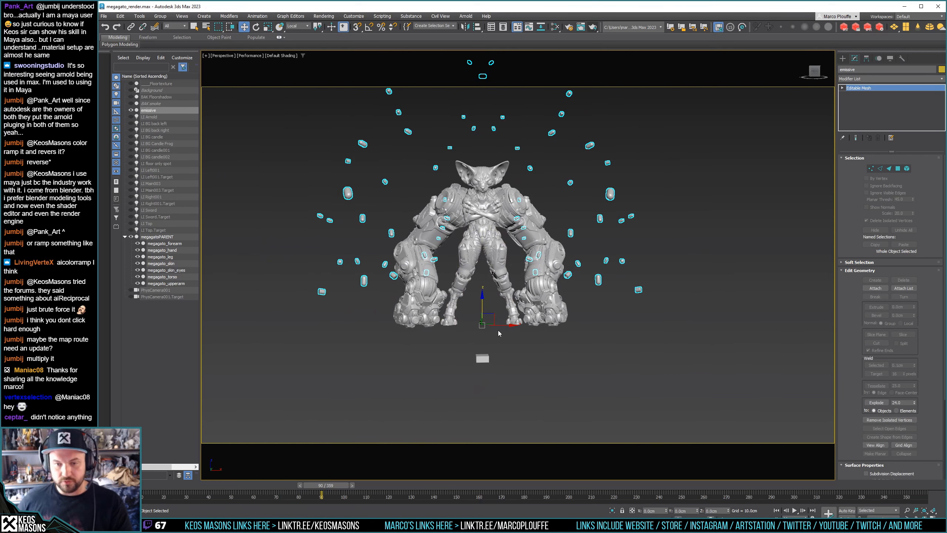
key(r)
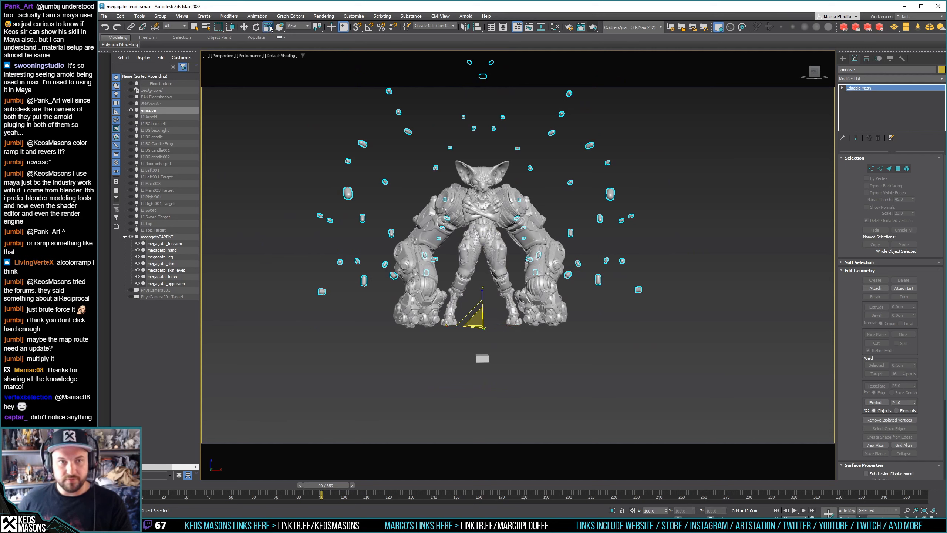
key(F12)
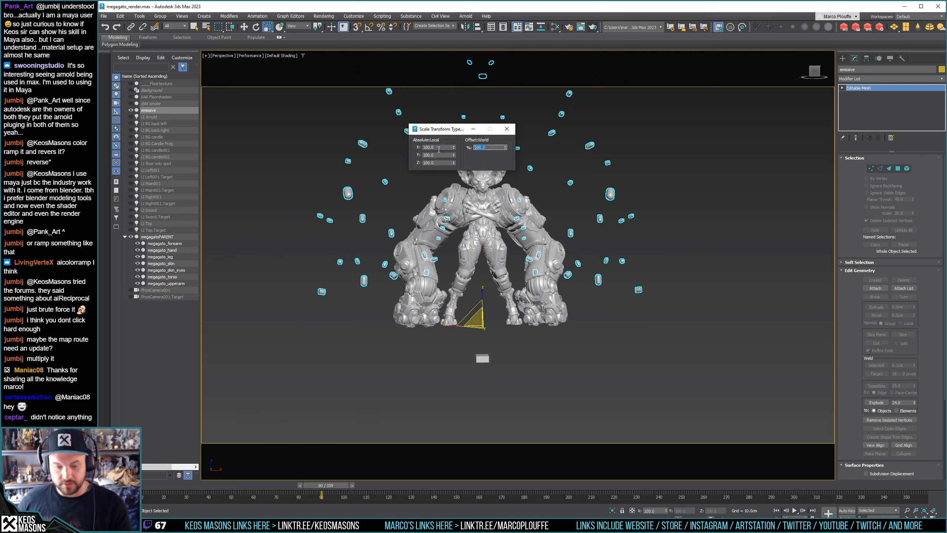
text(50)
key(Return)
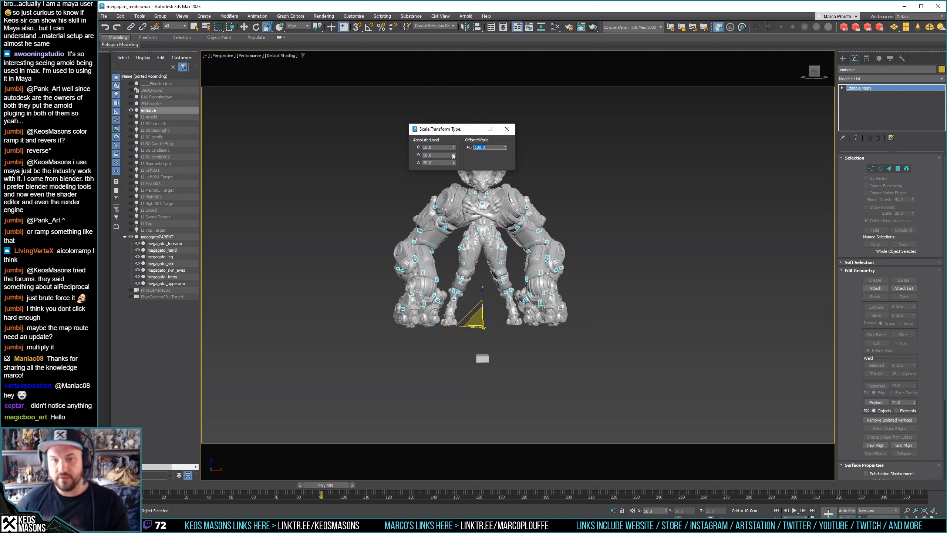
click(506, 128)
scroll(489, 284, up, 3)
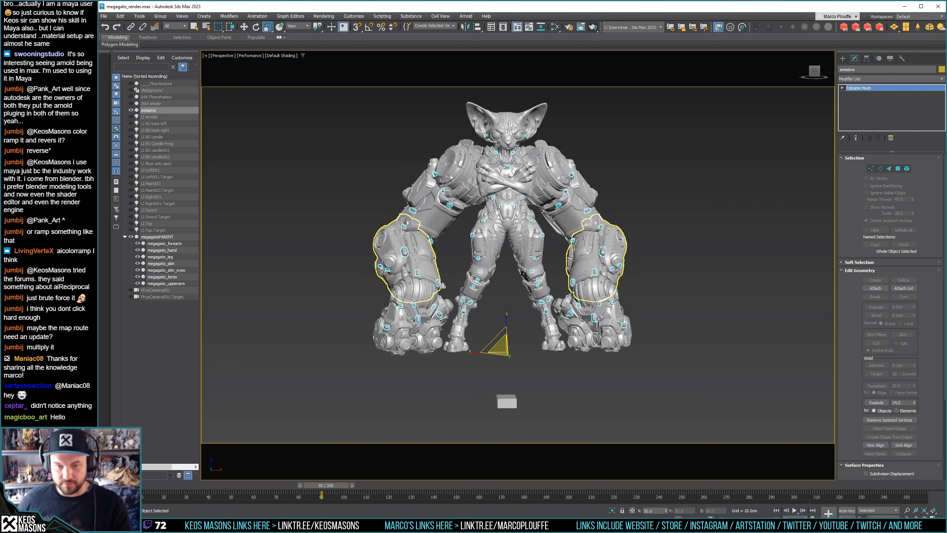
click(573, 390)
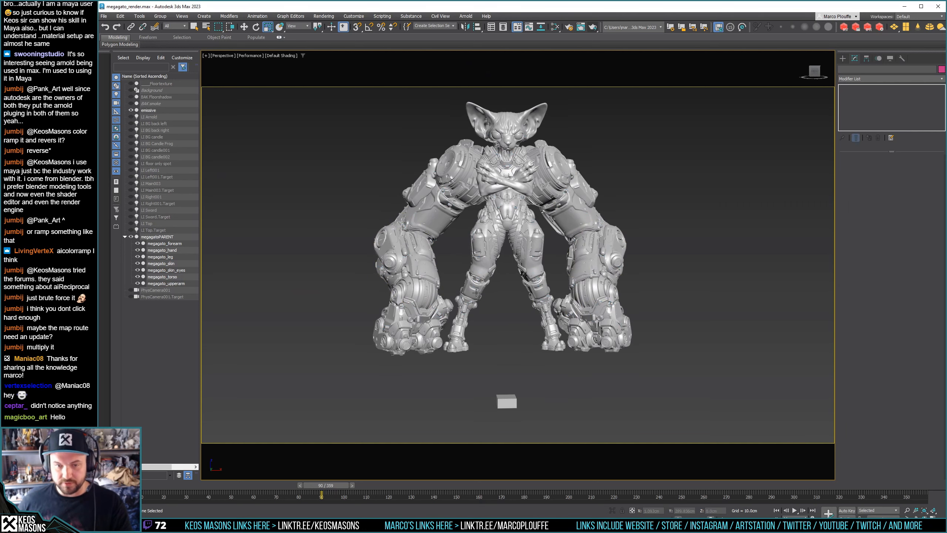
Select the megagato_skin mesh and leave its element sub-object mode
click(405, 252)
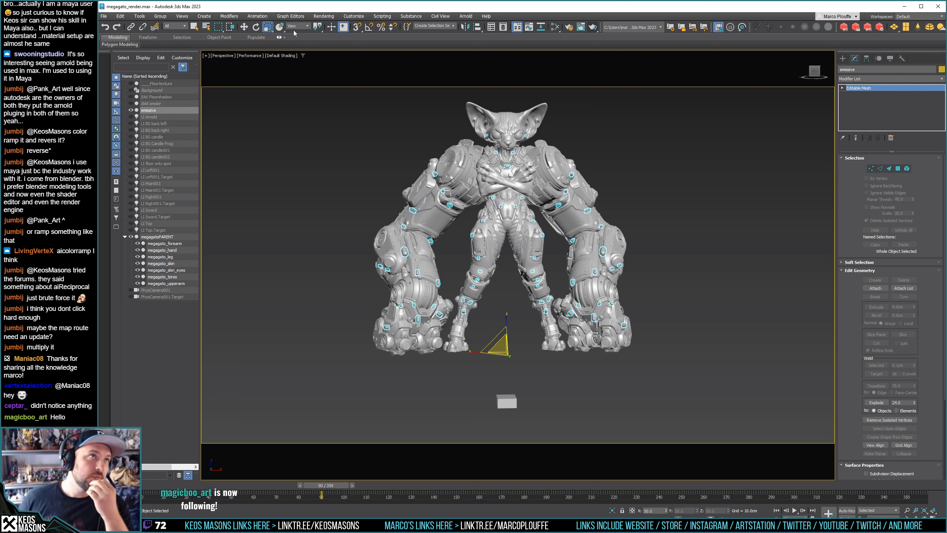
click(414, 95)
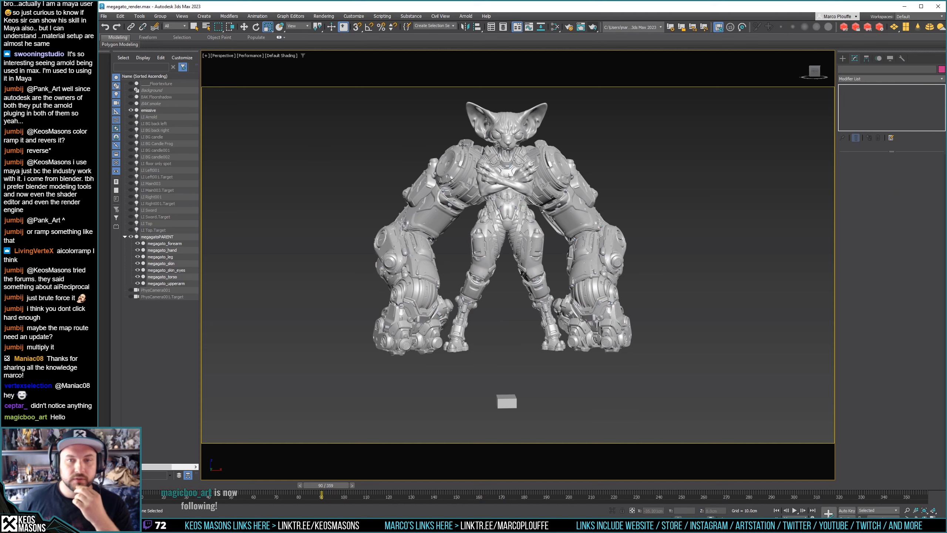
click(192, 263)
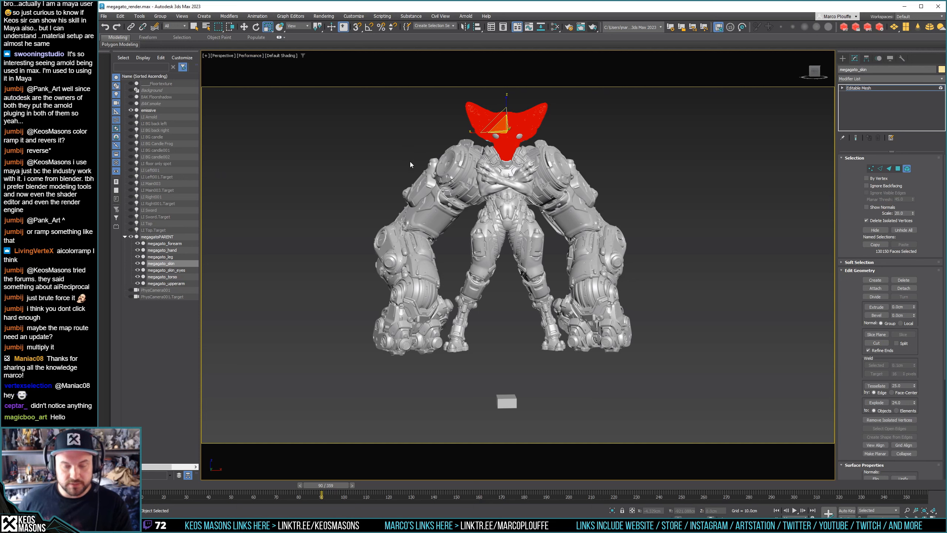
key(q)
click(368, 142)
click(478, 125)
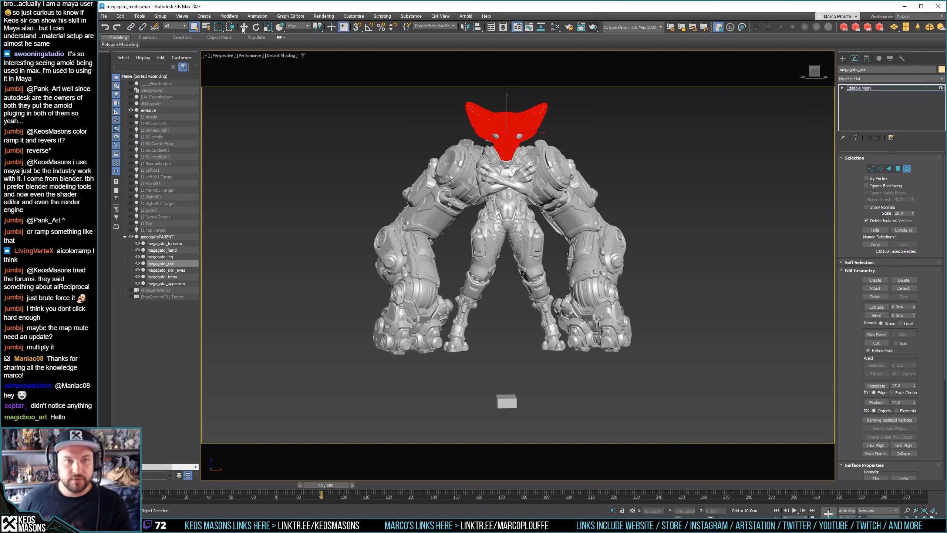
click(907, 169)
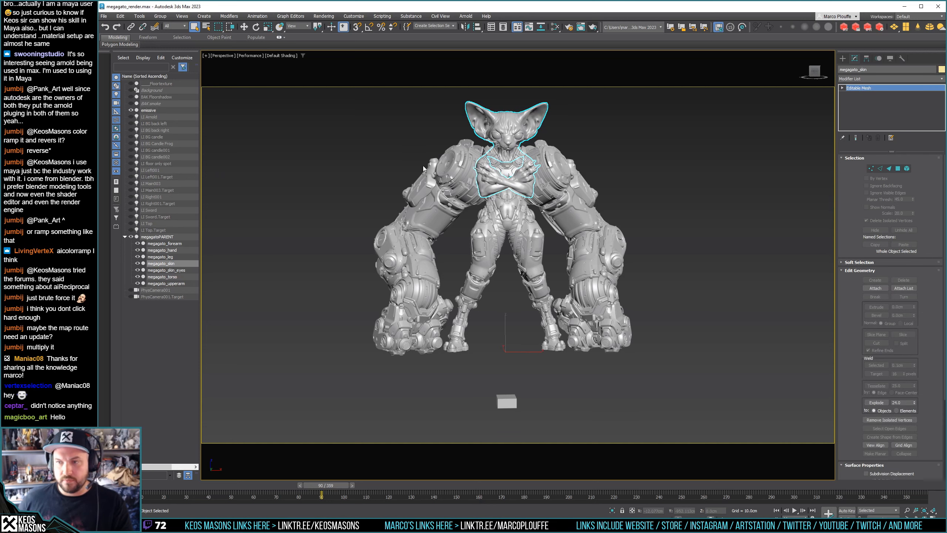
Activate the Move tool, set the reference coordinate system to View, and reselect the megagato_skin mesh
click(245, 27)
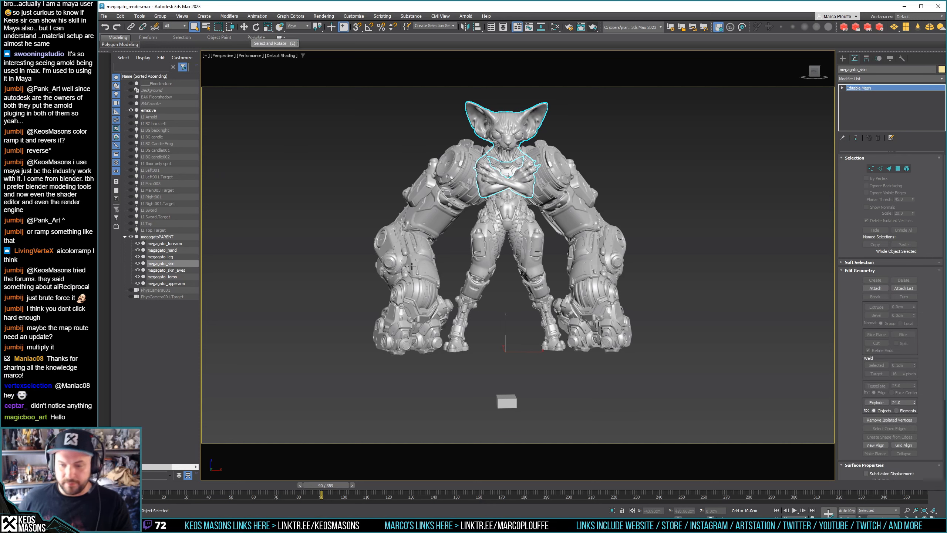
click(545, 136)
click(542, 139)
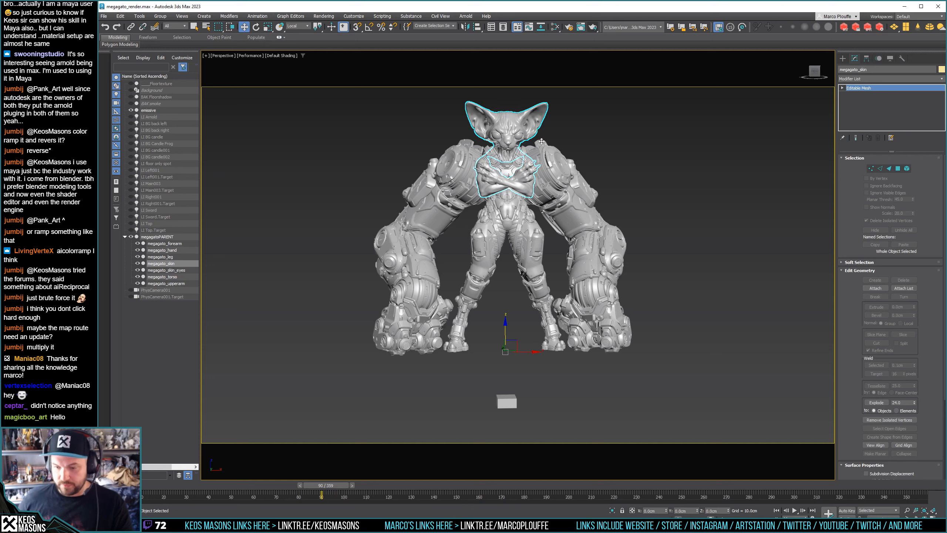
alt+middle_drag(640, 217, 698, 256)
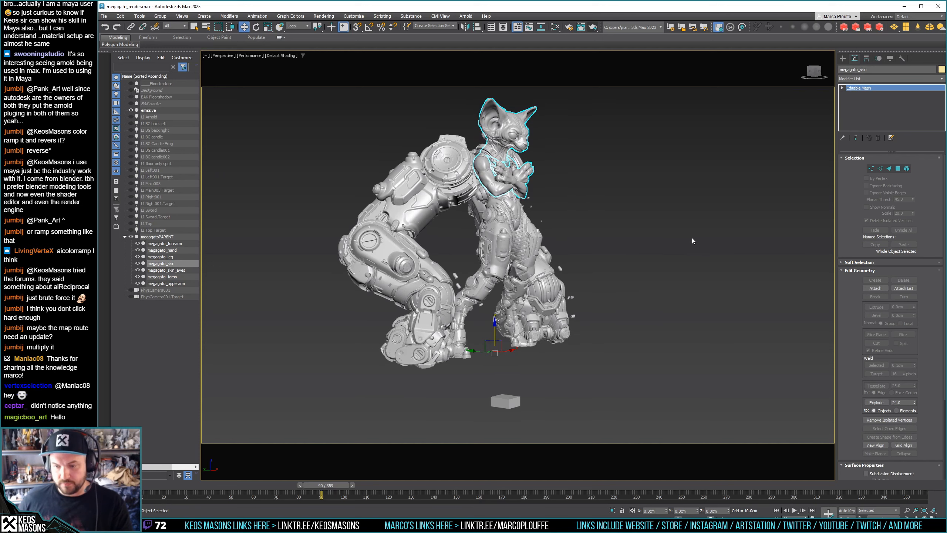
click(661, 449)
click(524, 194)
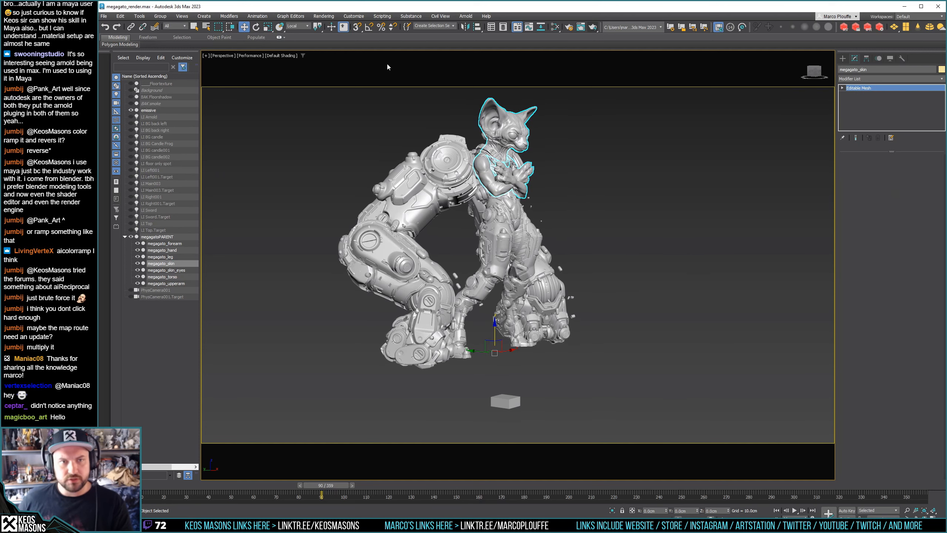
click(307, 26)
click(291, 33)
click(429, 105)
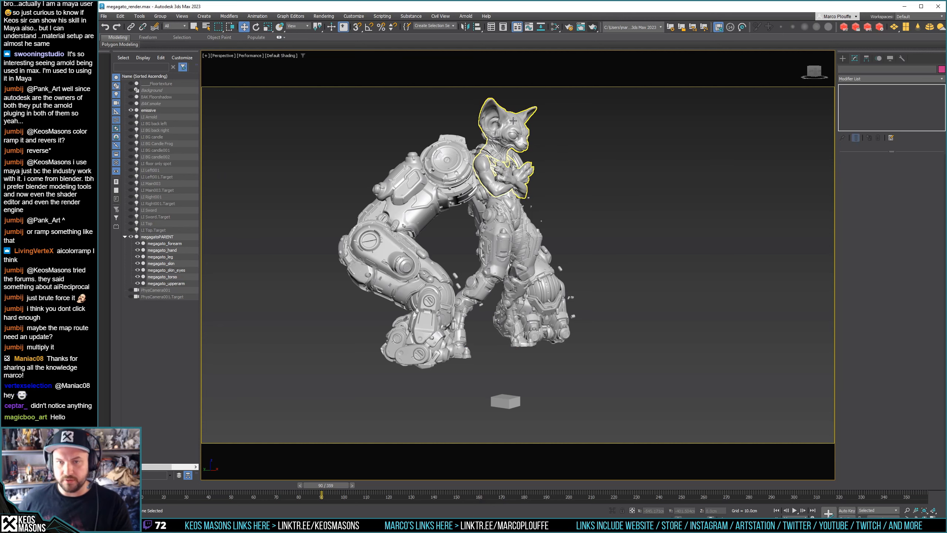
click(507, 157)
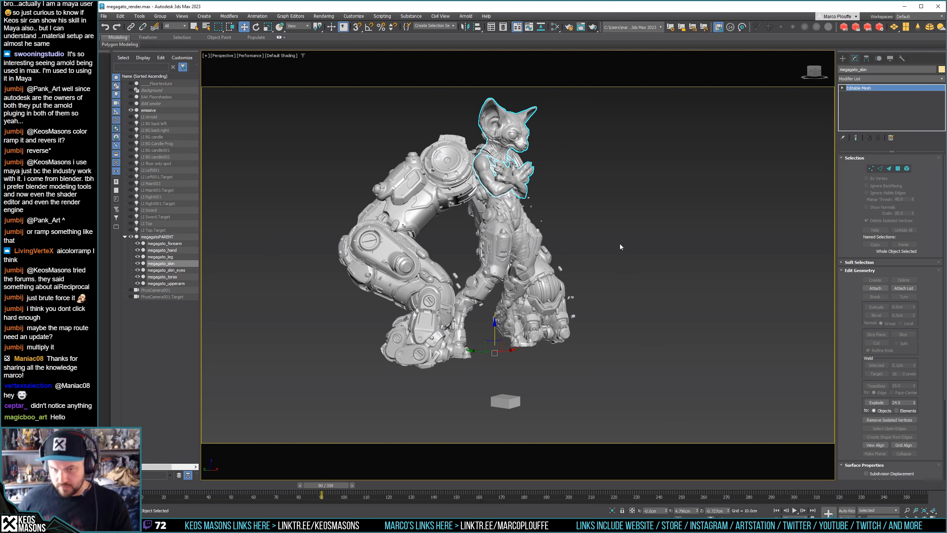
mouse_move(621, 243)
alt+middle_down()
mouse_move(604, 238)
mouse_move(611, 237)
alt+middle_up()
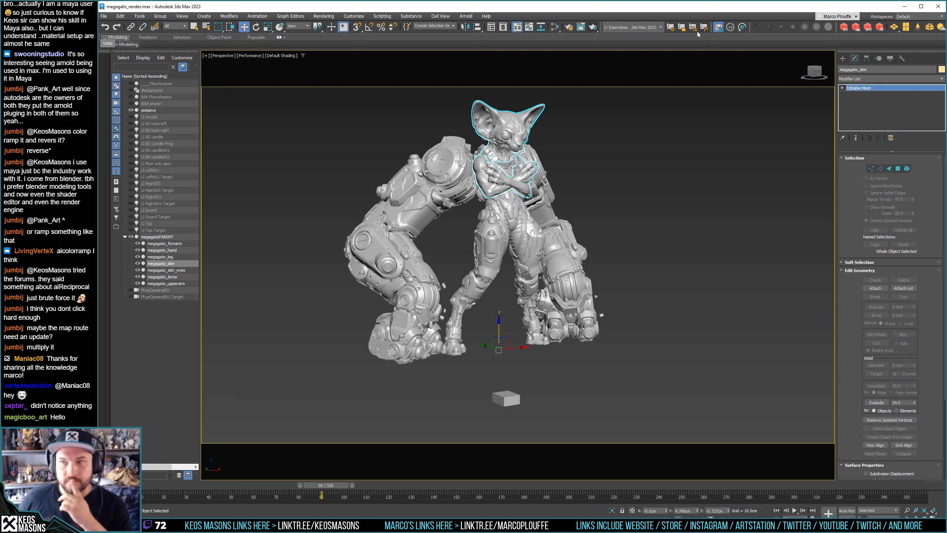
Open the pivot adjustment settings and align megagato_skin to the parent box below the character in X, Y and Z, pivot point to pivot point
click(866, 59)
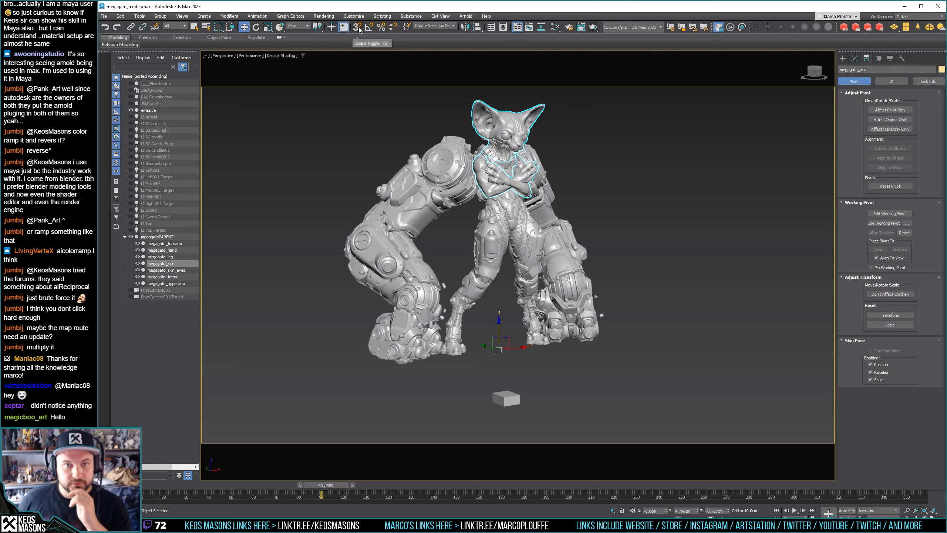
click(371, 28)
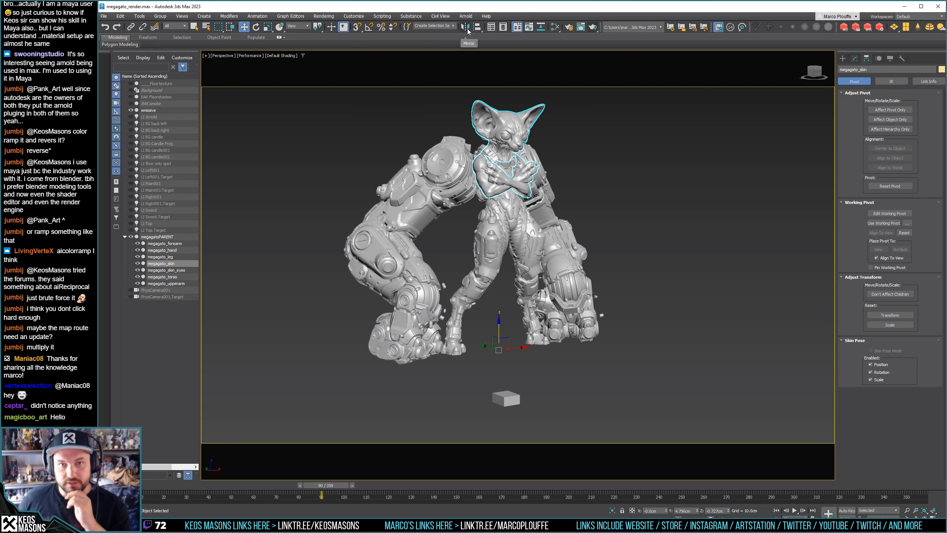
click(477, 27)
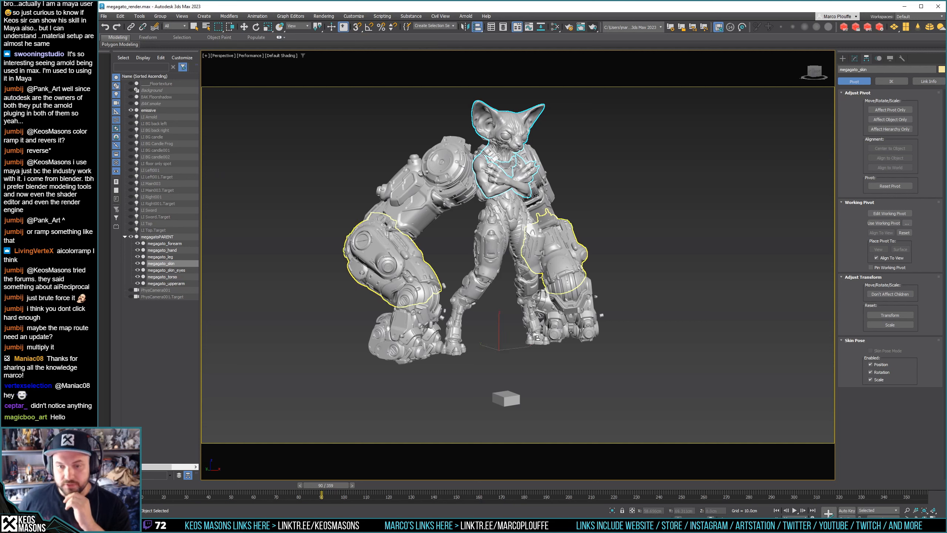
click(499, 396)
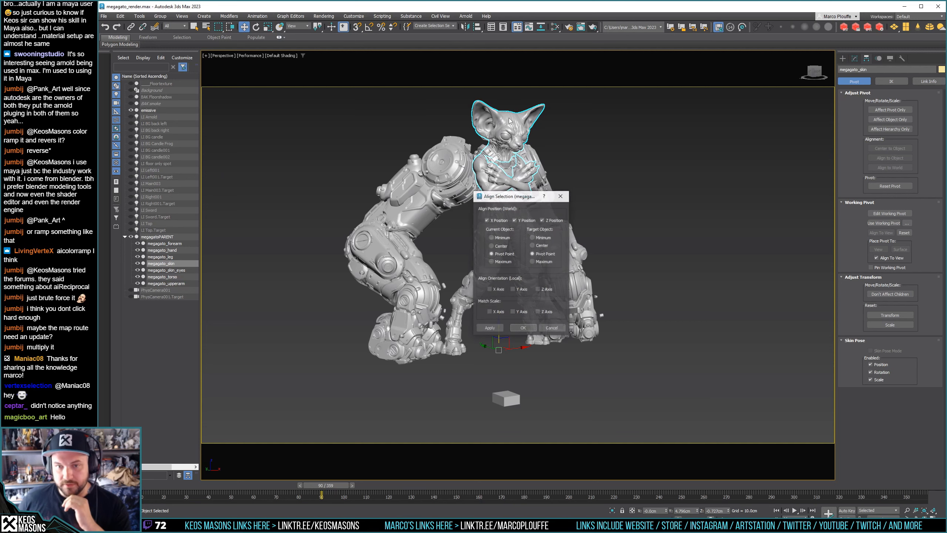
click(523, 329)
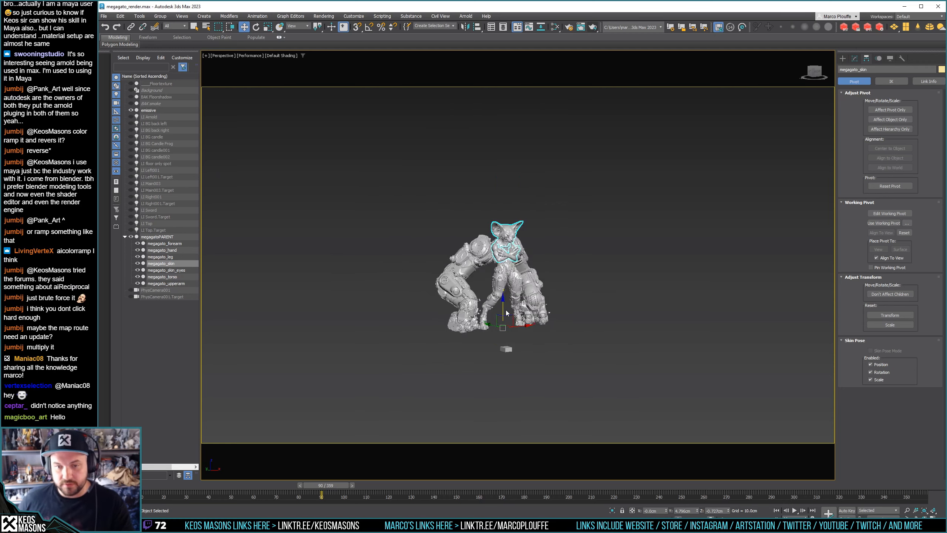
Align the emissive mesh to megagato_skin in X, Y and Z position, matching pivot point to pivot point, and deselect it
scroll(507, 315, up, 3)
click(410, 275)
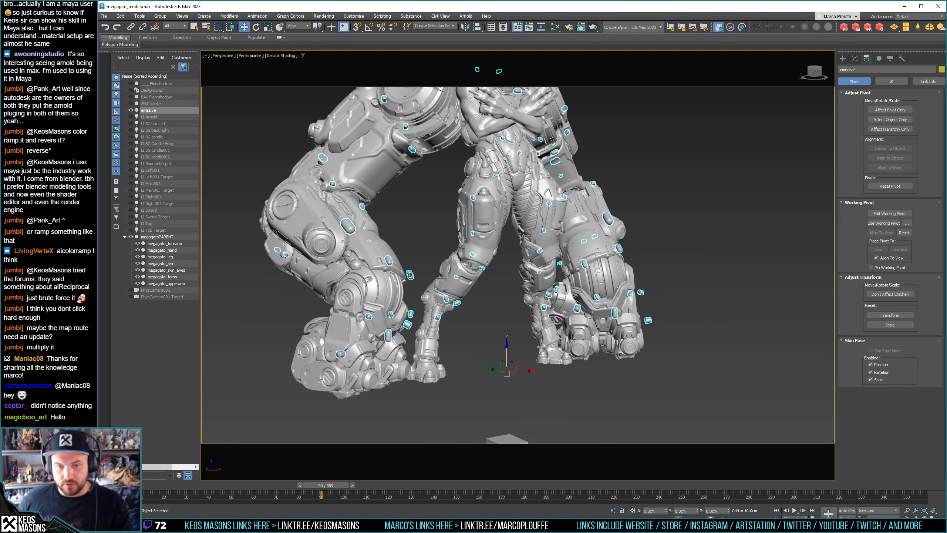
scroll(517, 325, down, 3)
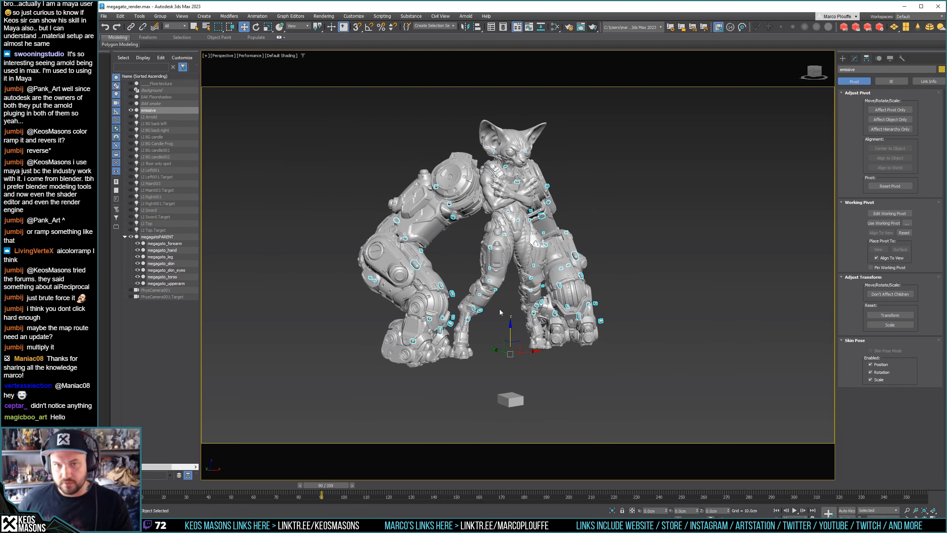
click(500, 312)
click(452, 294)
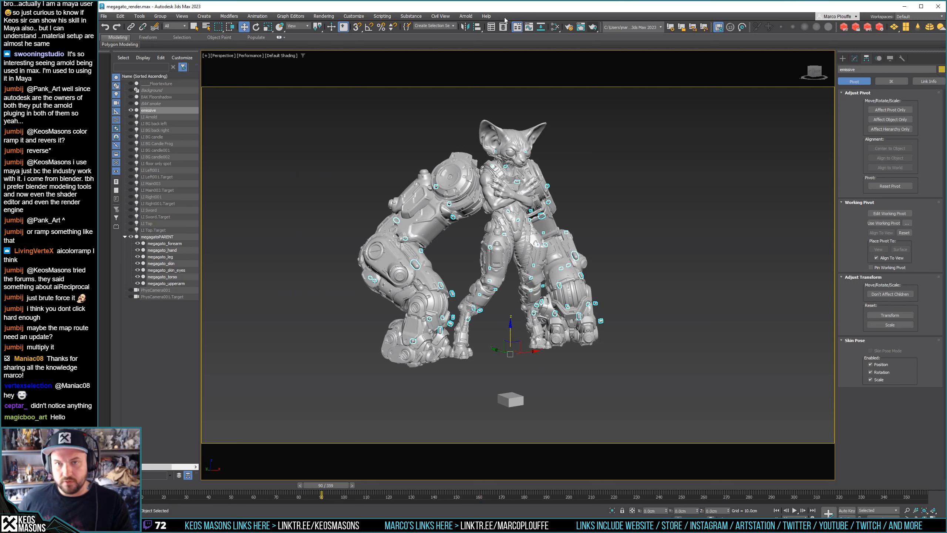
click(478, 30)
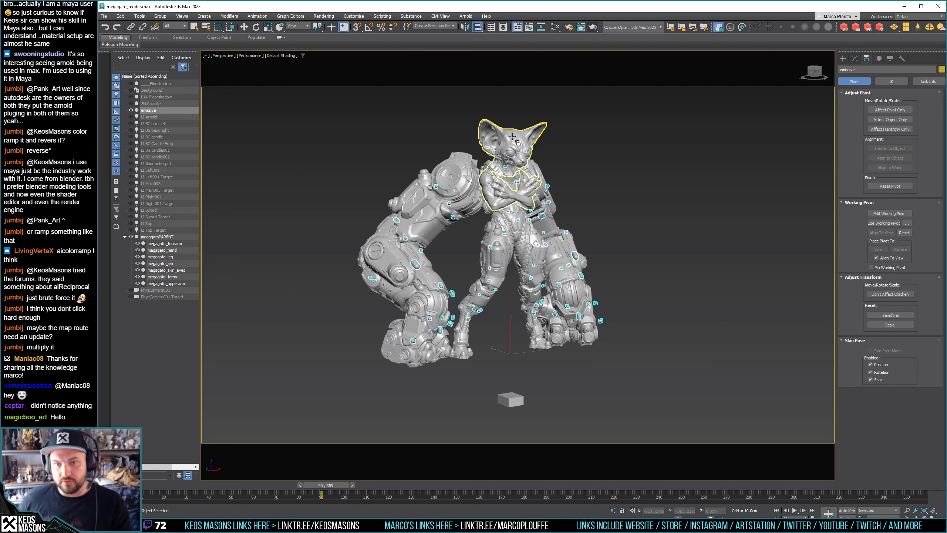
click(513, 140)
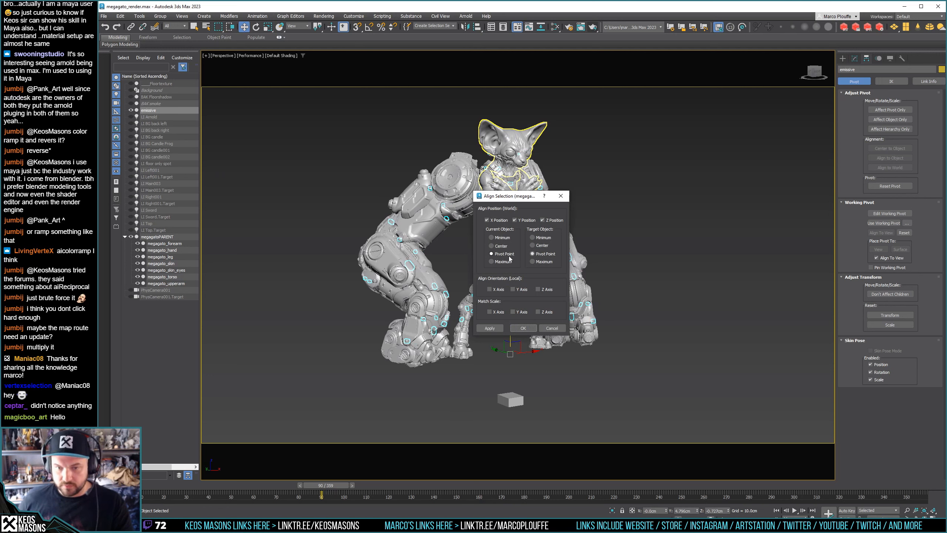
click(502, 247)
click(542, 245)
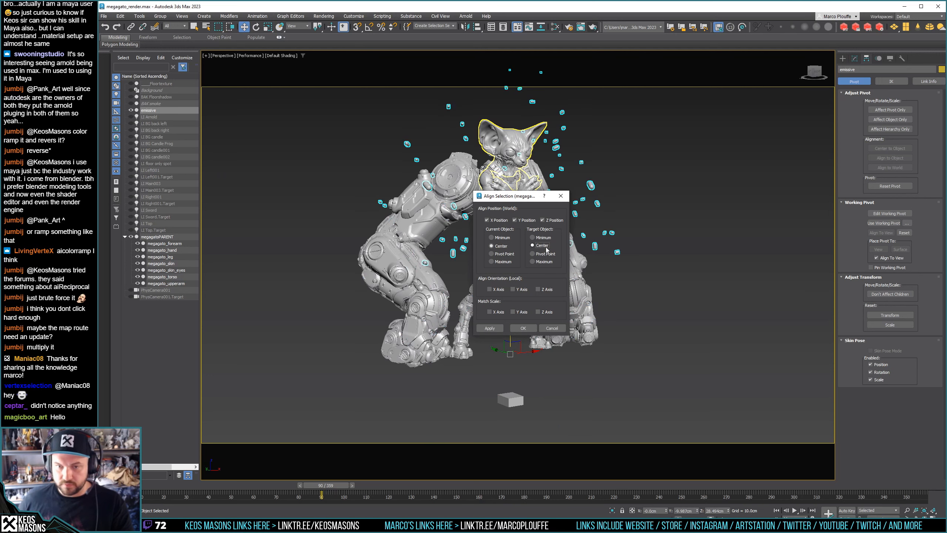
click(491, 254)
click(533, 254)
click(549, 219)
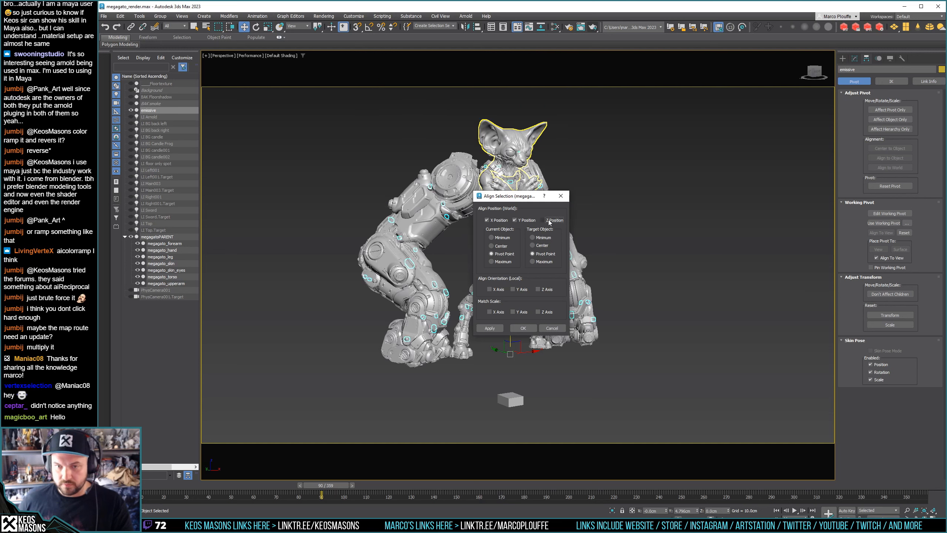
click(548, 219)
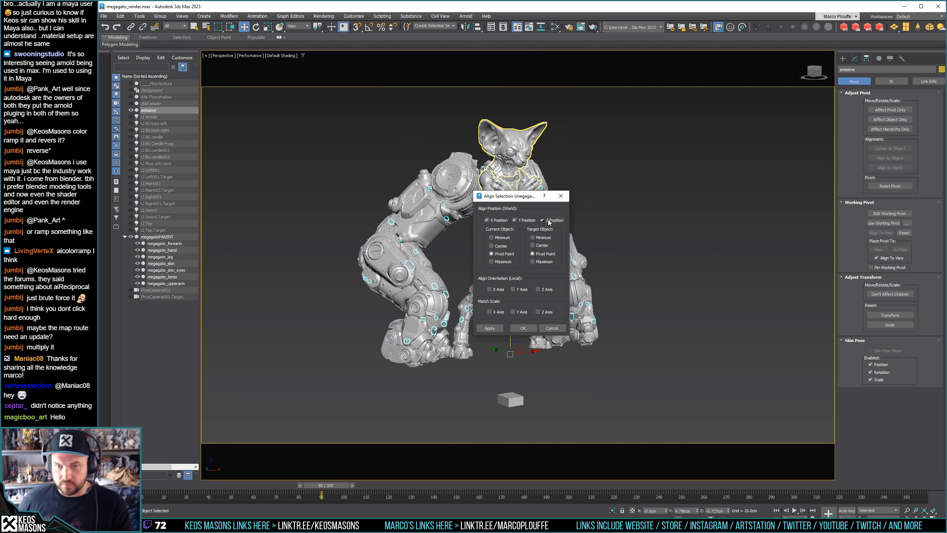
click(523, 328)
click(465, 256)
Parent the emissive mesh under megagatoPARENT and inspect the fit of its lights around the head and chest
scroll(469, 248, up, 2)
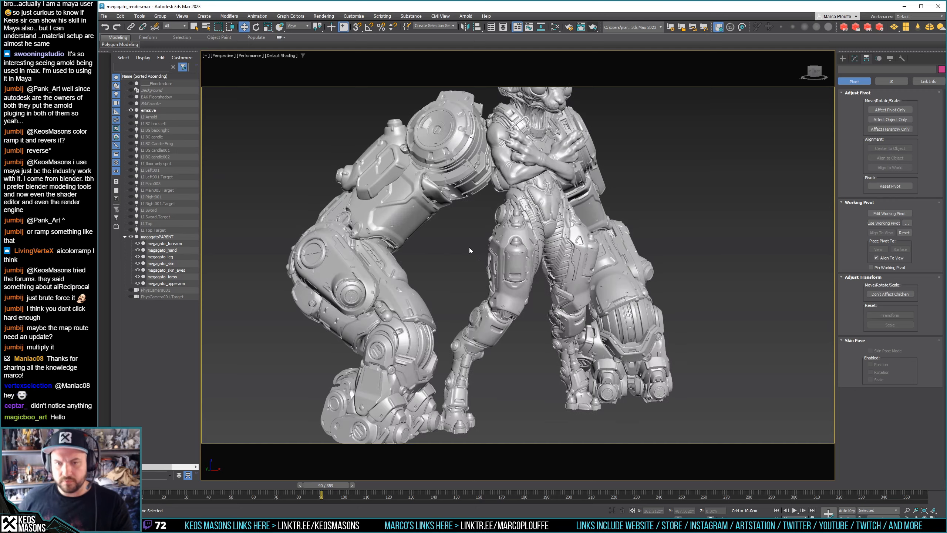
scroll(501, 242, up, 3)
scroll(502, 205, down, 3)
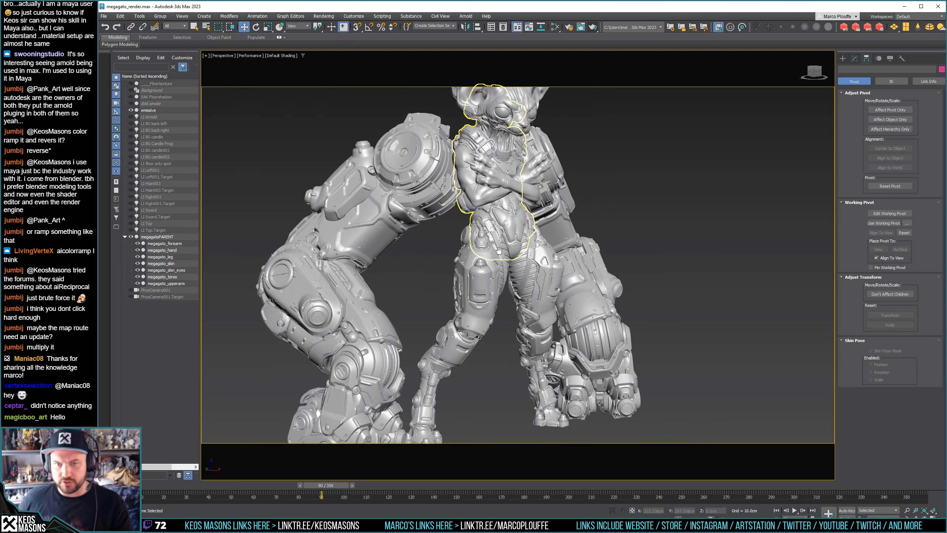
middle_drag(499, 251, 494, 262)
drag(148, 110, 151, 237)
middle_drag(464, 305, 442, 276)
middle_drag(449, 168, 490, 275)
scroll(472, 281, up, 6)
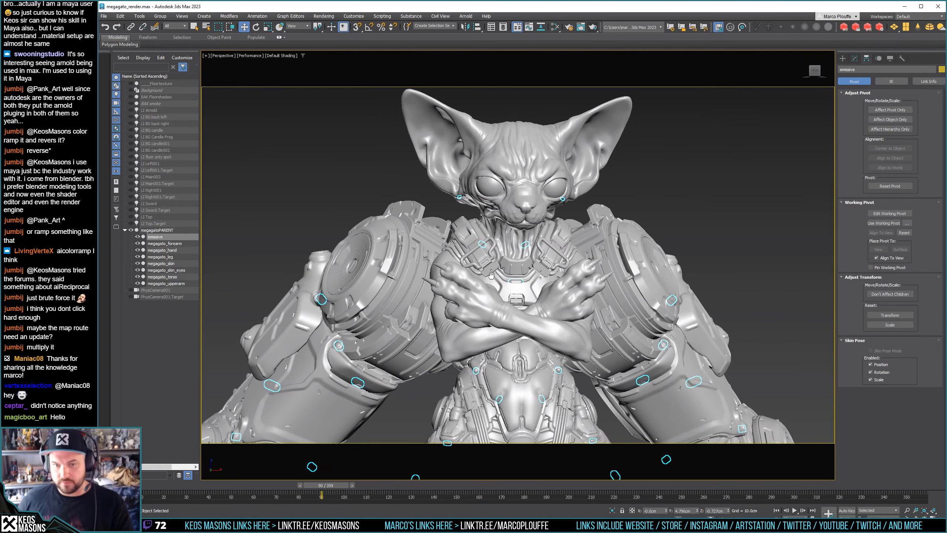
click(720, 177)
alt+middle_drag(539, 303, 553, 306)
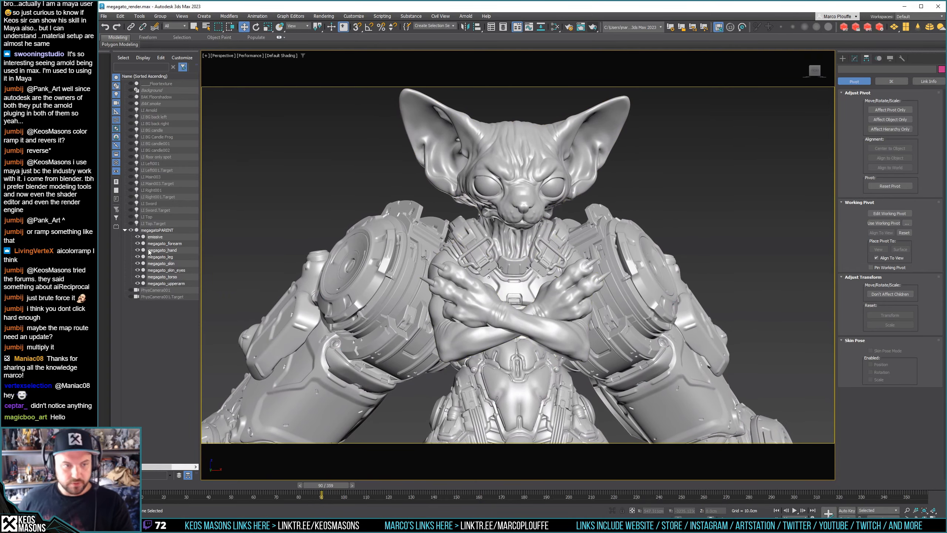
Select the emissive mesh and look through the existing material networks in the Slate Material Editor
click(156, 236)
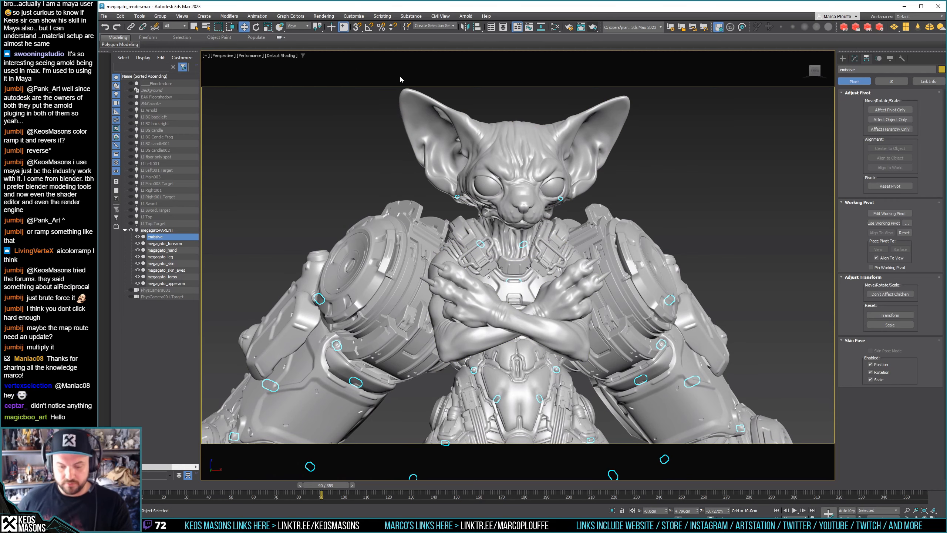
key(m)
scroll(454, 224, down, 3)
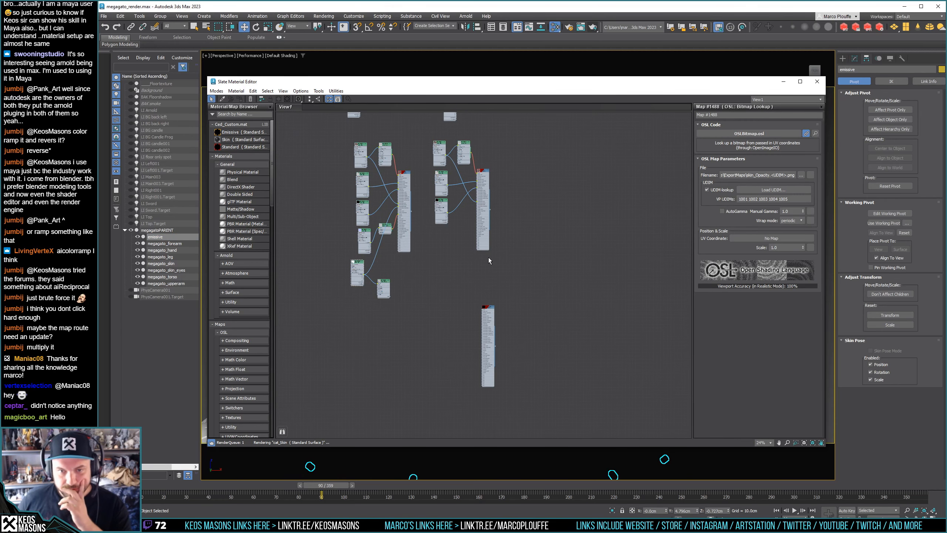
scroll(489, 259, down, 5)
scroll(492, 257, up, 5)
scroll(499, 309, up, 6)
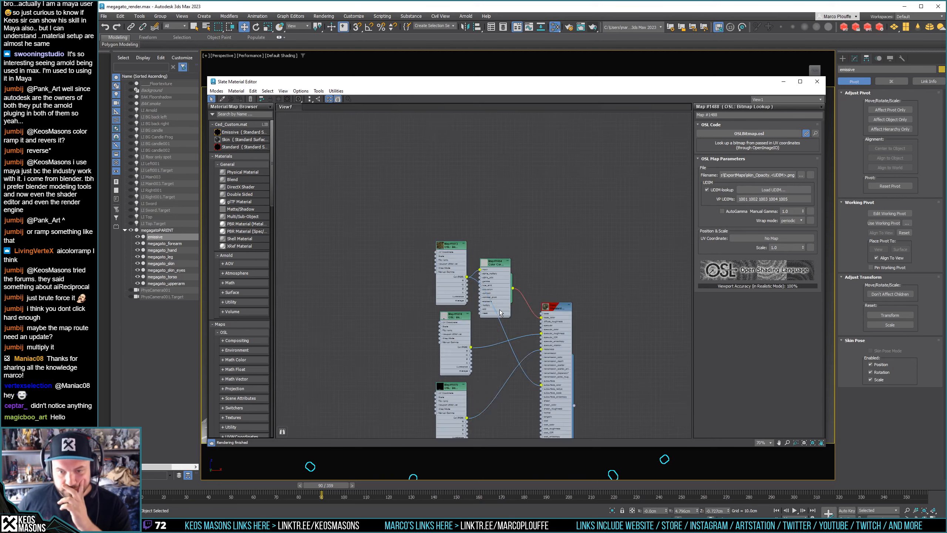
scroll(574, 327, down, 4)
middle_drag(561, 323, 459, 306)
middle_drag(668, 215, 469, 276)
scroll(481, 262, up, 5)
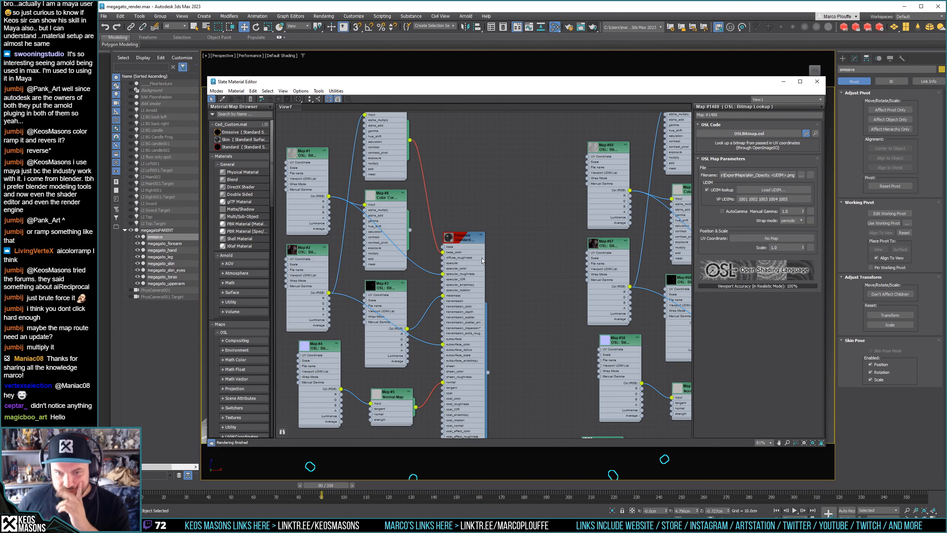
scroll(466, 255, down, 4)
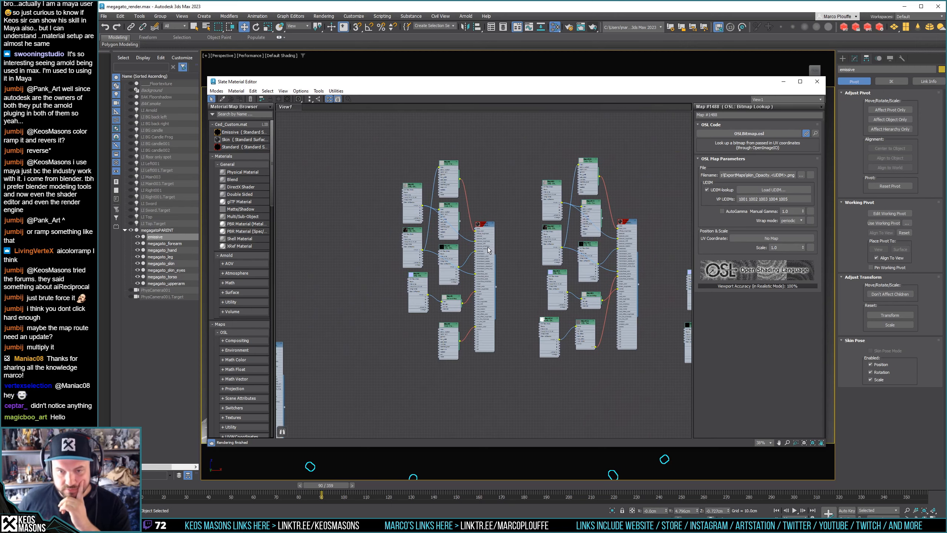
middle_drag(413, 215, 465, 367)
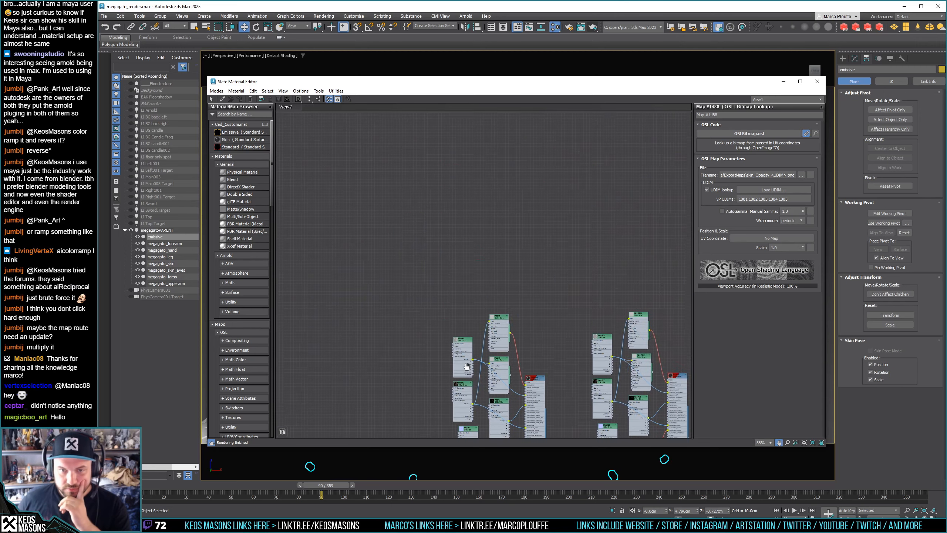
scroll(478, 377, down, 8)
middle_drag(433, 174, 449, 297)
scroll(449, 298, up, 7)
scroll(386, 210, up, 8)
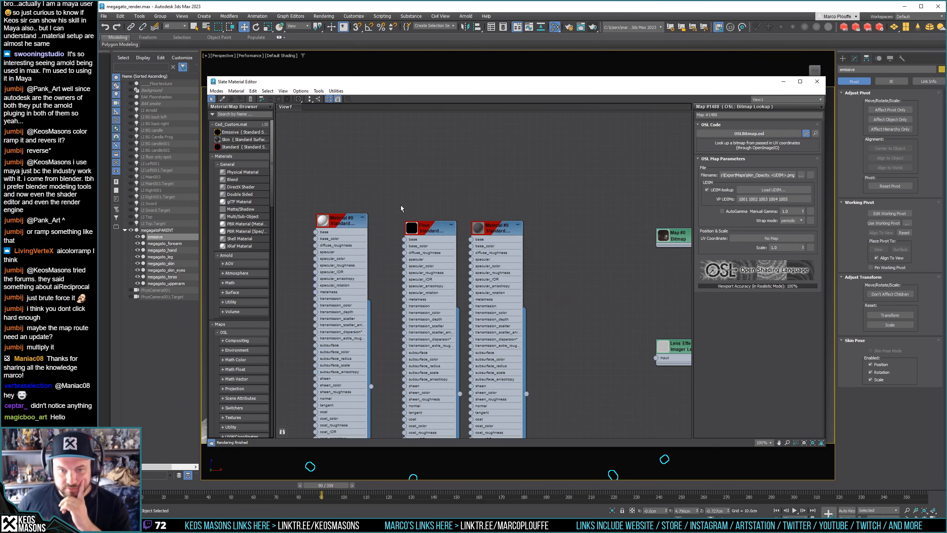
scroll(466, 230, down, 8)
middle_drag(493, 250, 559, 231)
scroll(442, 292, up, 8)
scroll(441, 276, down, 8)
middle_drag(441, 276, 415, 137)
middle_drag(485, 292, 428, 136)
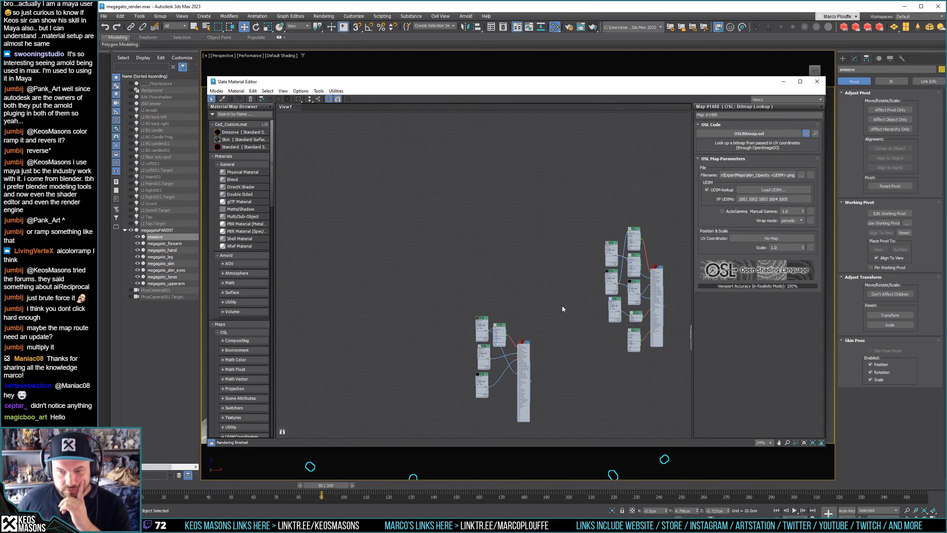
middle_drag(475, 237, 326, 196)
scroll(494, 275, down, 4)
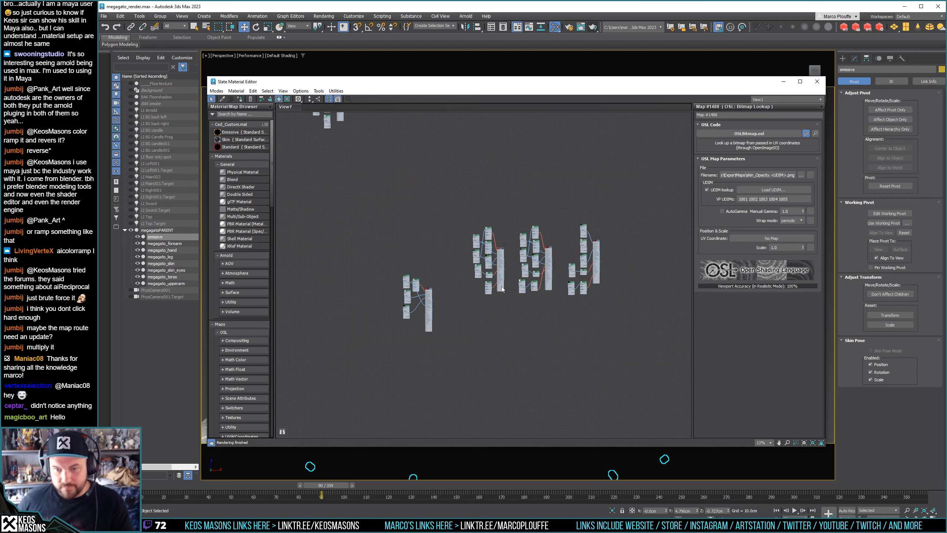
drag(501, 286, 305, 284)
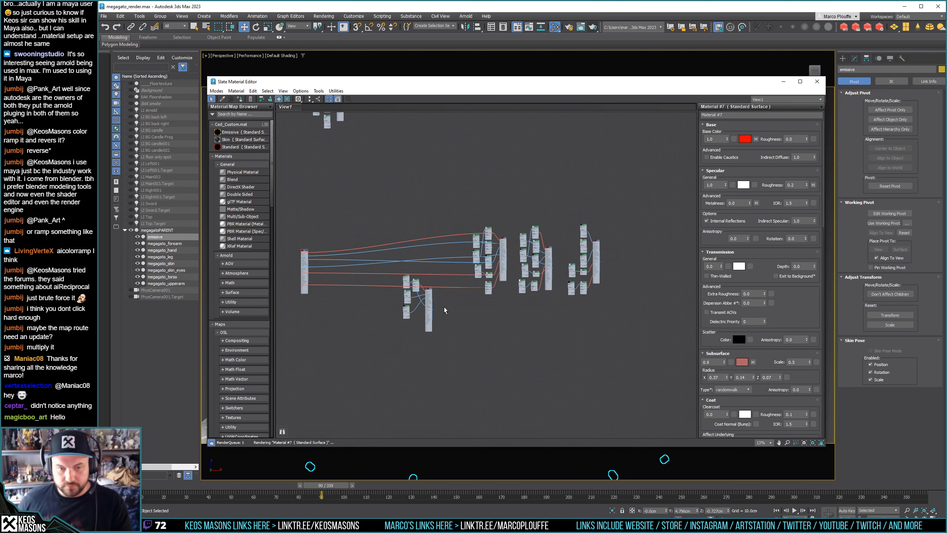
middle_drag(383, 338, 558, 291)
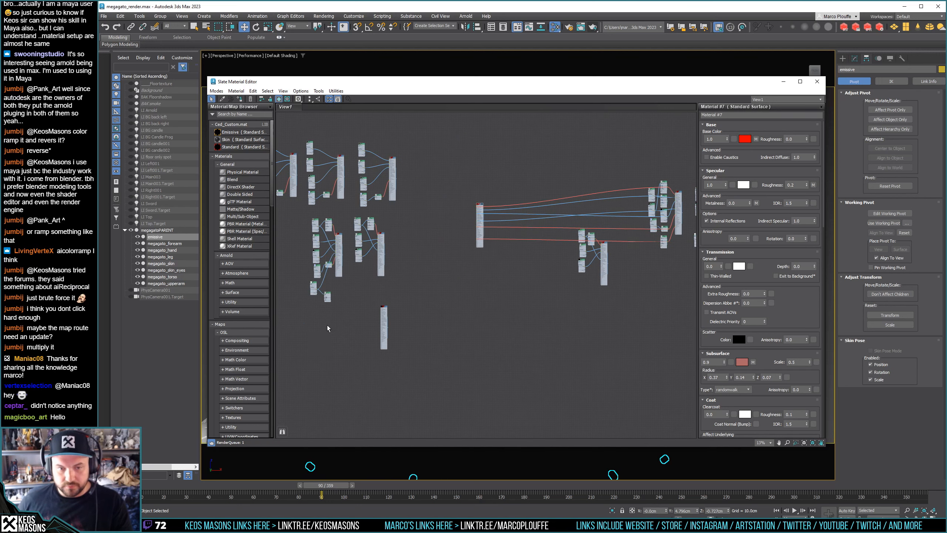
click(481, 245)
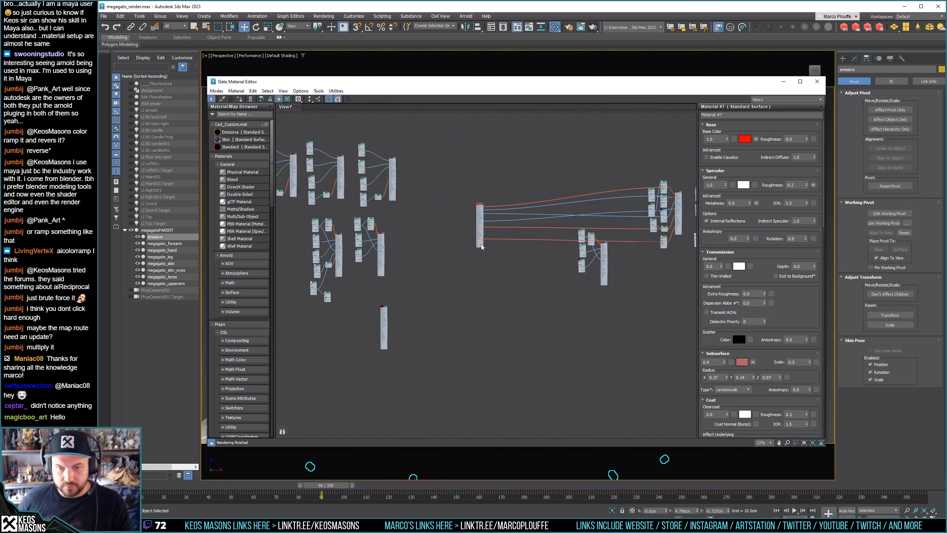
click(530, 312)
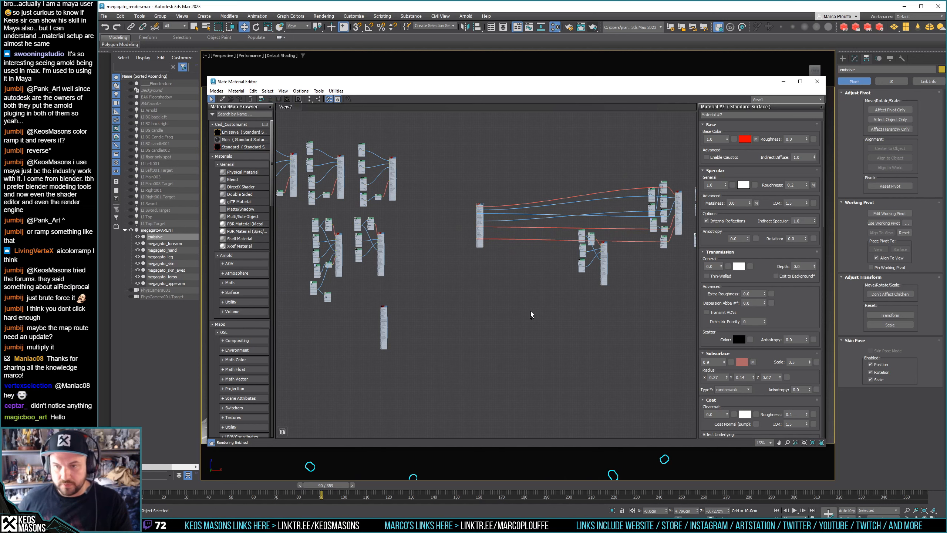
middle_drag(531, 291, 494, 290)
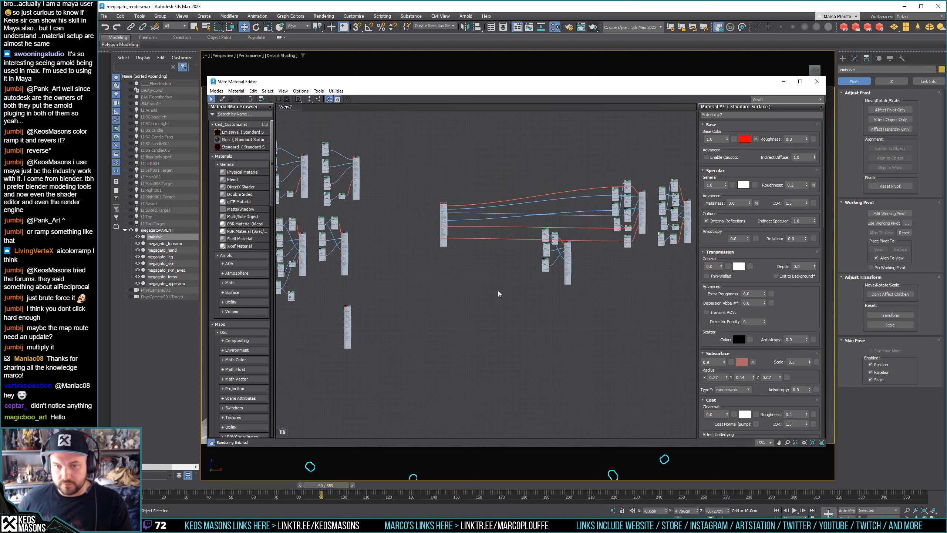
click(445, 242)
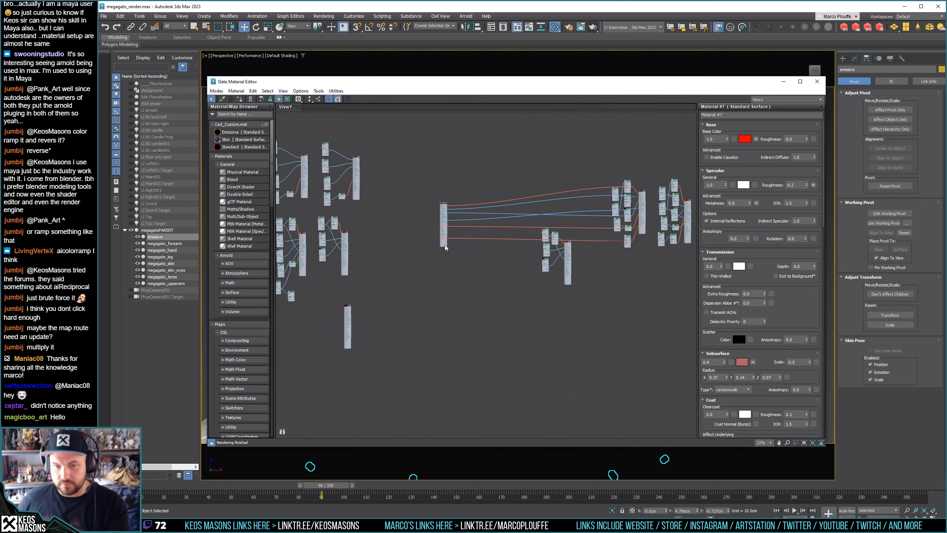
key(Delete)
Add the Emissive material from the Ced_Custom.mat library to the node view and delete its attached map nodes
middle_drag(410, 274, 496, 240)
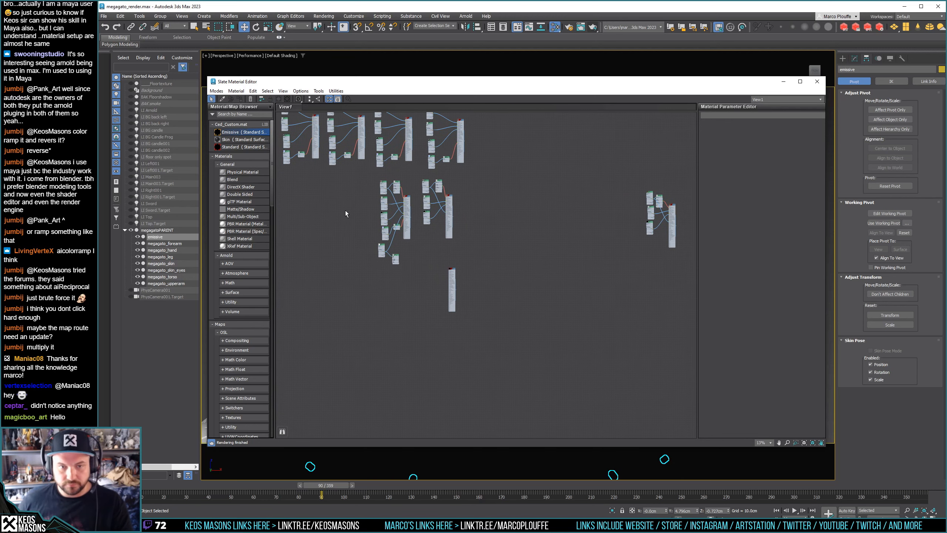
drag(345, 211, 342, 212)
scroll(340, 219, up, 5)
middle_drag(343, 224, 436, 255)
drag(329, 136, 427, 388)
key(Delete)
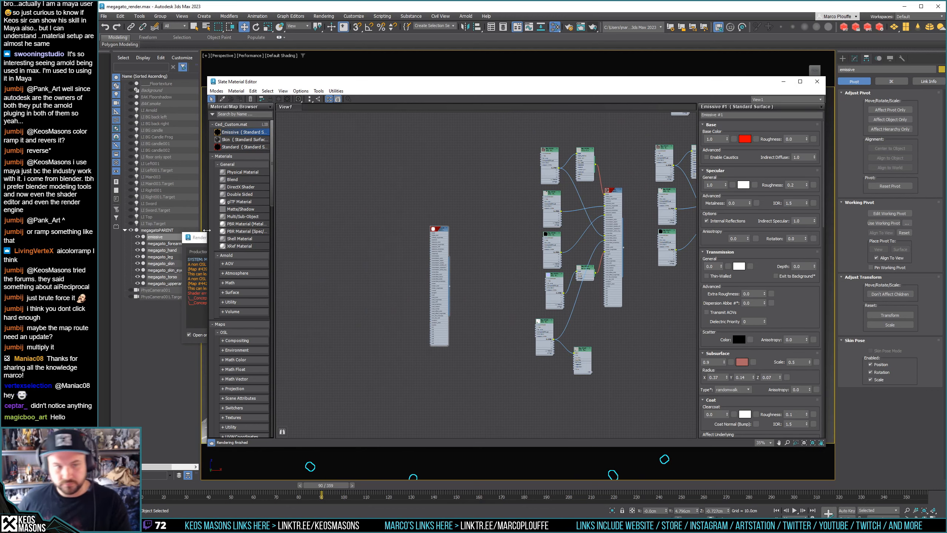
Dismiss the render message window and move the Emissive #1 material node to an open area of the node view
click(201, 239)
click(363, 237)
scroll(437, 235, up, 5)
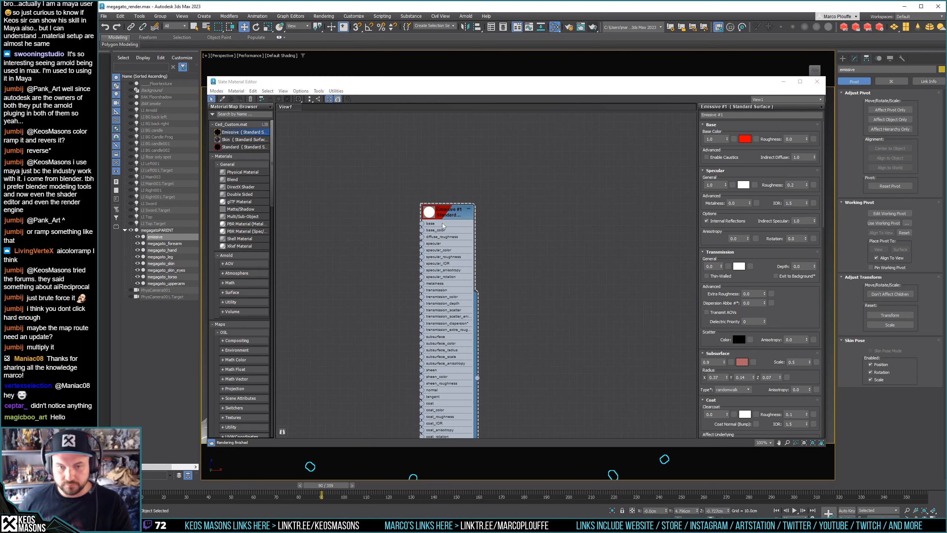
click(441, 221)
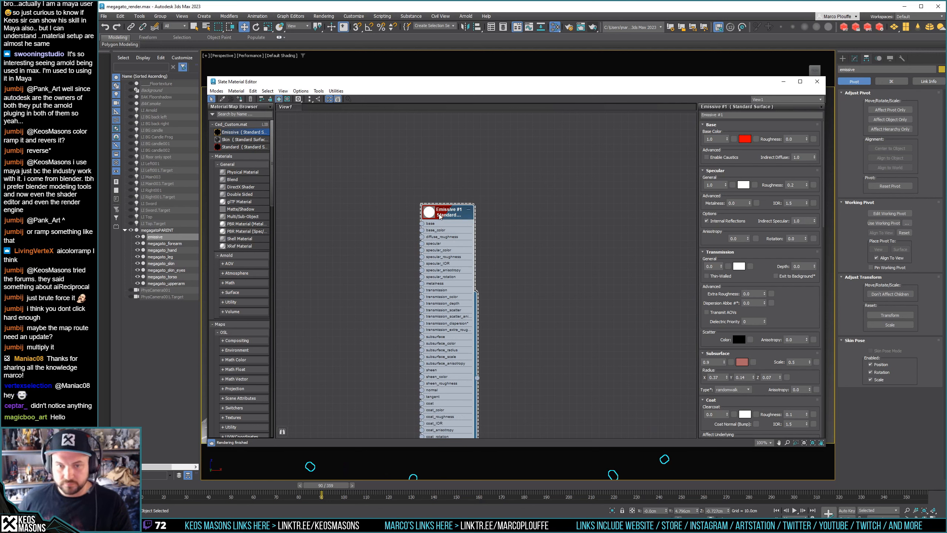
drag(439, 217, 501, 128)
scroll(510, 173, down, 2)
right_click(511, 140)
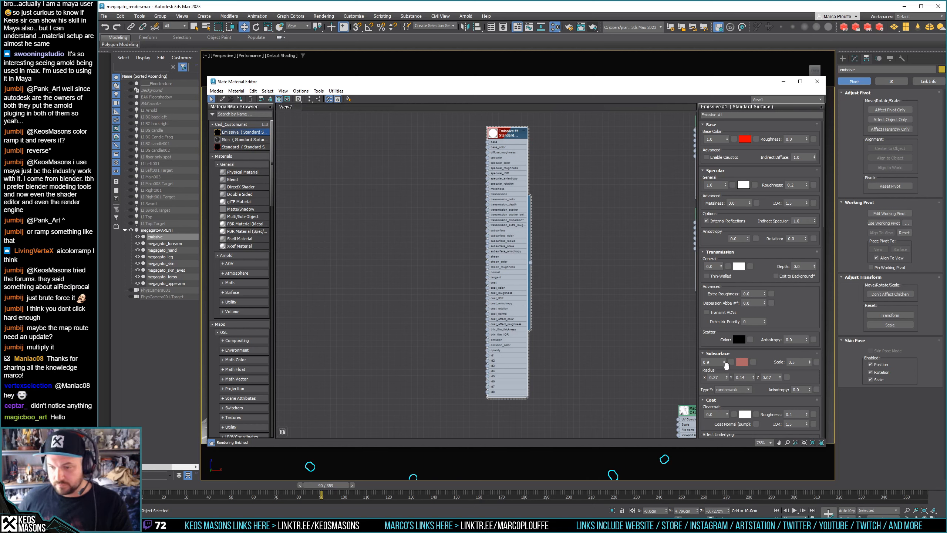
Reset the subsurface weight of the Emissive #1 material to 0
right_click(724, 364)
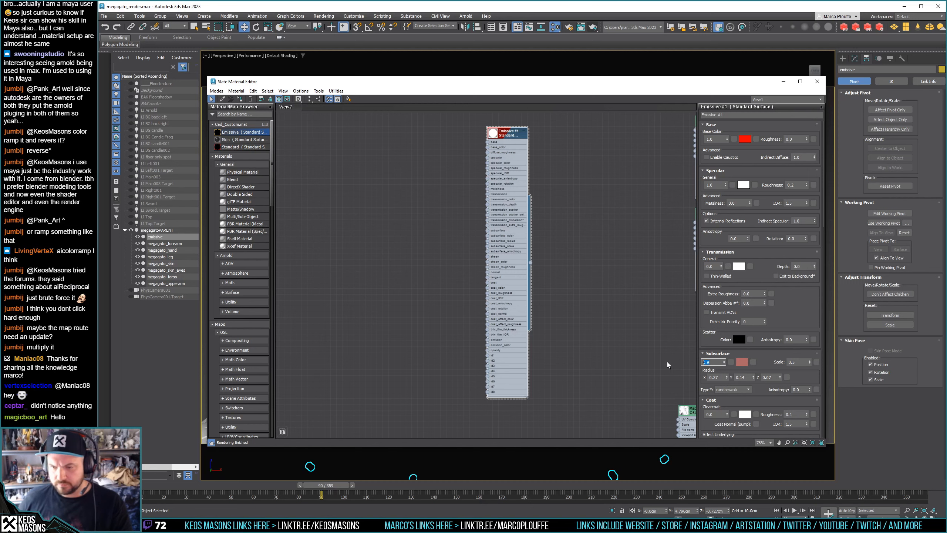
click(641, 341)
scroll(639, 341, down, 3)
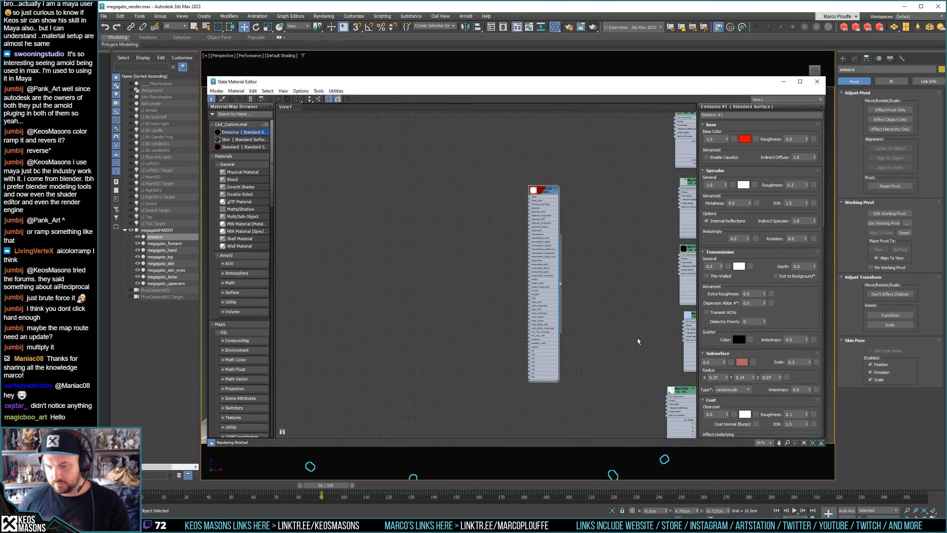
Check the other character materials for comparison and set the subsurface scale of Emissive #1 to 0
middle_drag(638, 340, 446, 309)
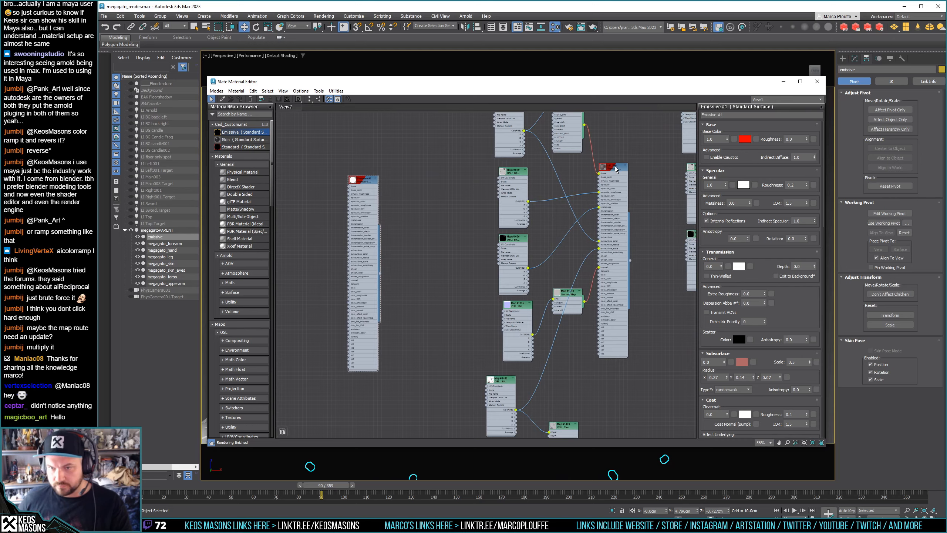
middle_drag(641, 218, 581, 434)
middle_drag(570, 198, 557, 308)
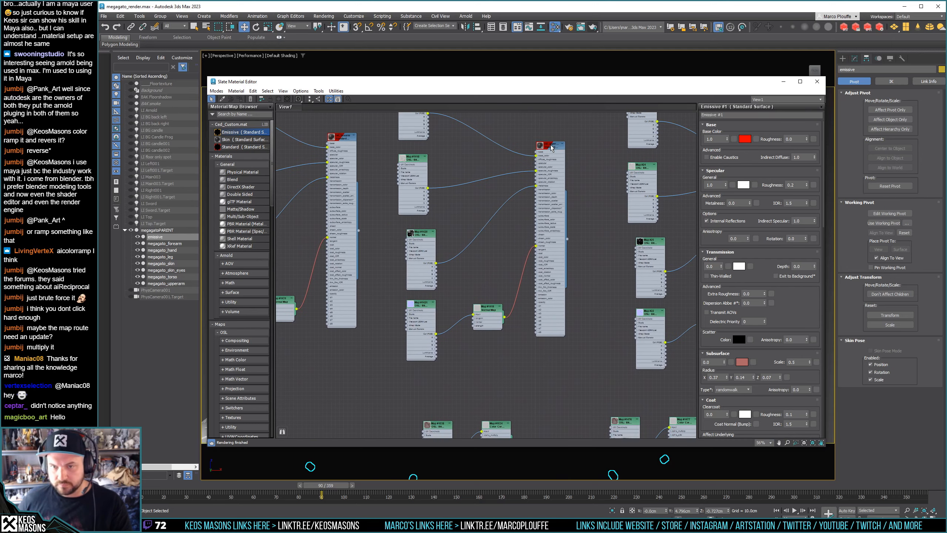
click(552, 147)
middle_drag(556, 176, 445, 311)
click(387, 340)
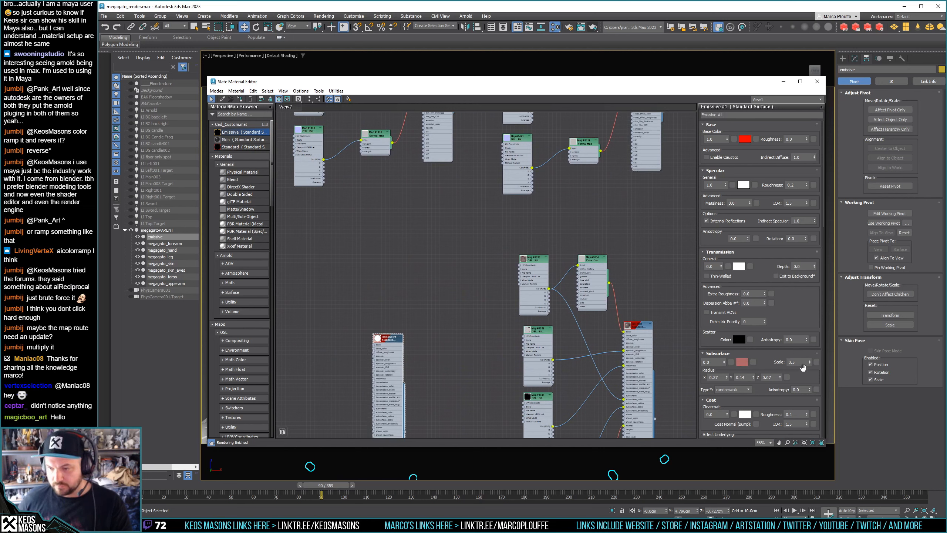
double_click(797, 362)
text(0)
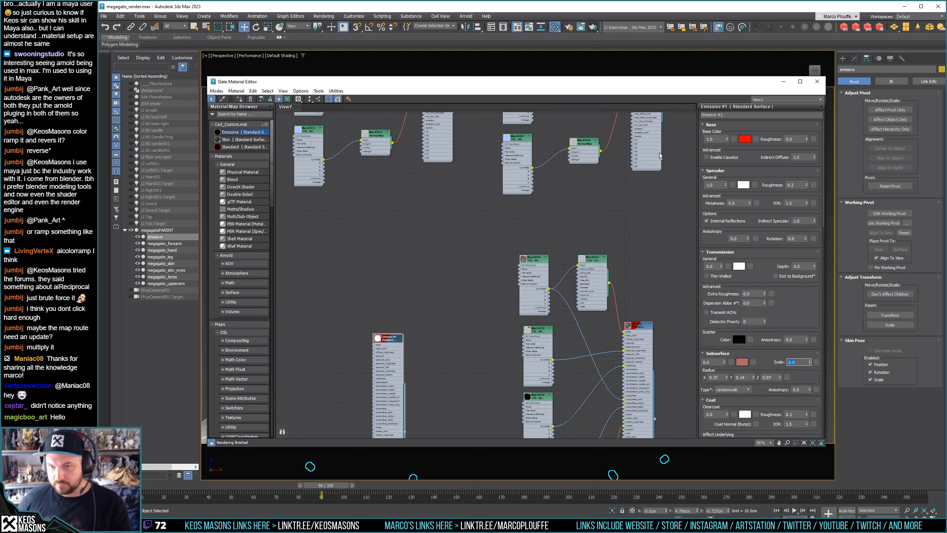
Compare with the cat_upperarm material's subsurface settings and set the subsurface scale of Emissive #1 to 1
click(650, 154)
click(391, 341)
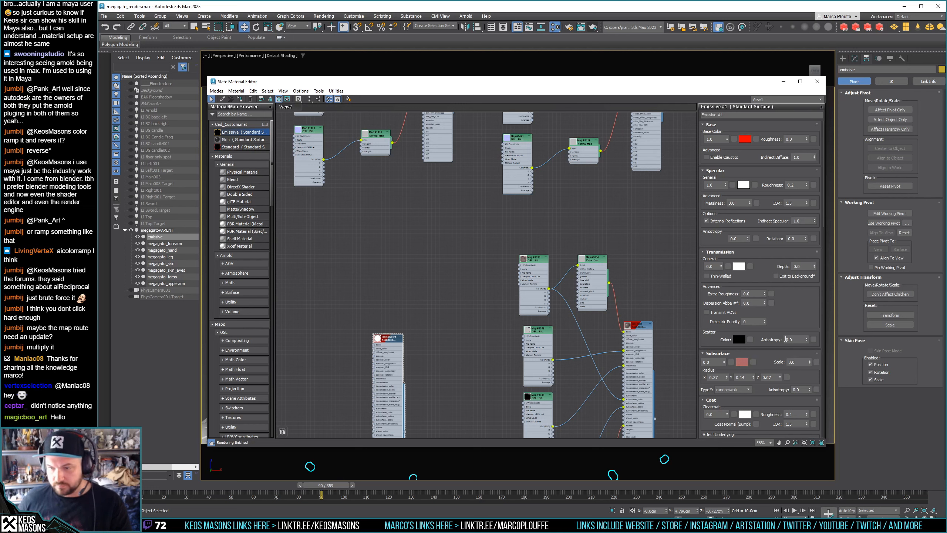
double_click(798, 361)
text(1)
key(Return)
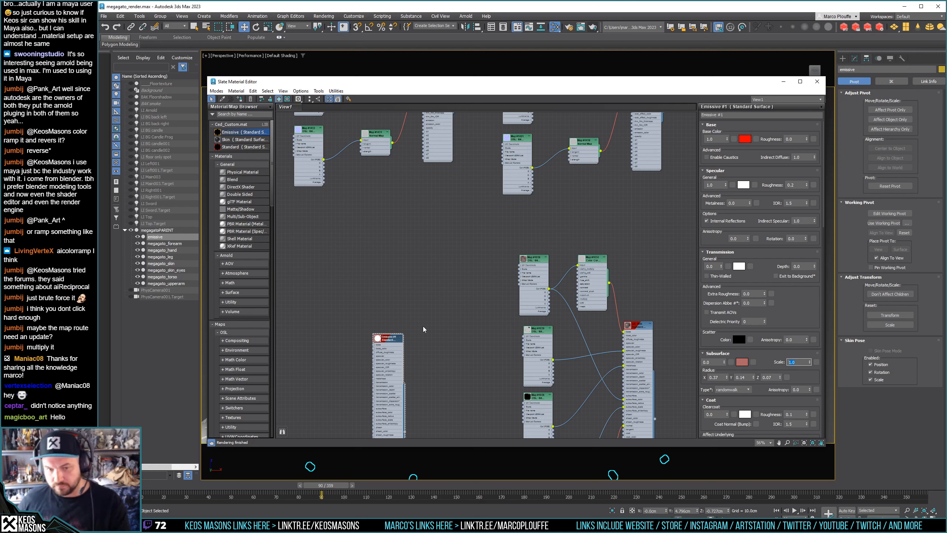
click(650, 155)
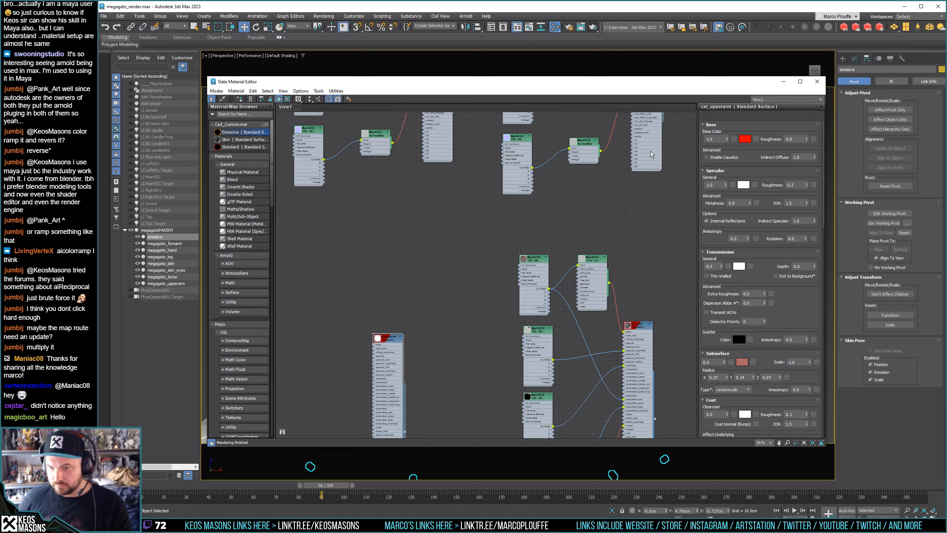
click(392, 341)
Try to change the emission color of Emissive #1 to a warm yellow in the color selector
scroll(766, 338, down, 3)
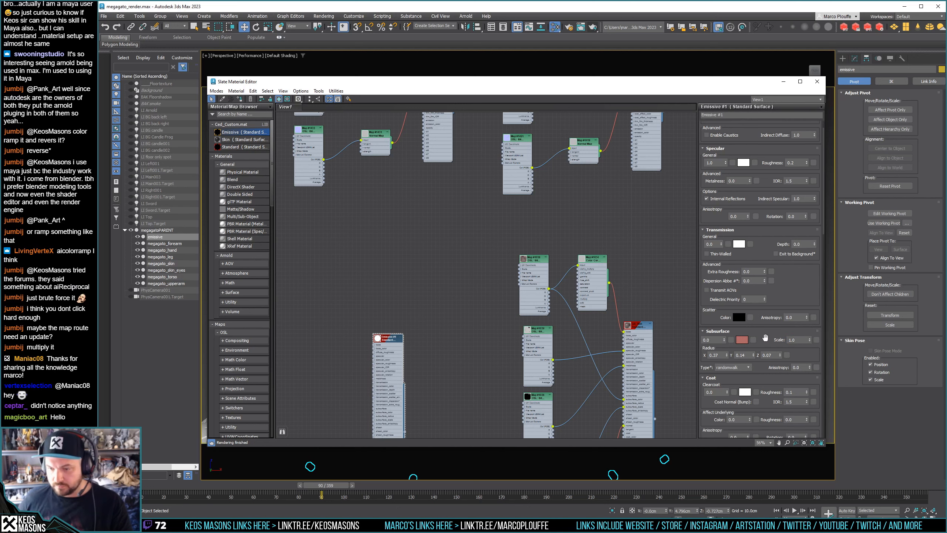
scroll(765, 338, up, 3)
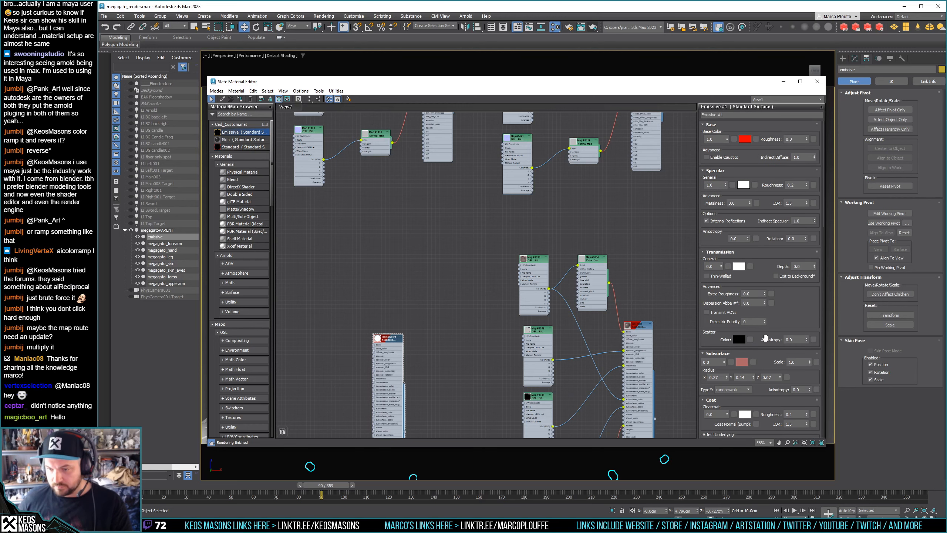
scroll(754, 338, down, 5)
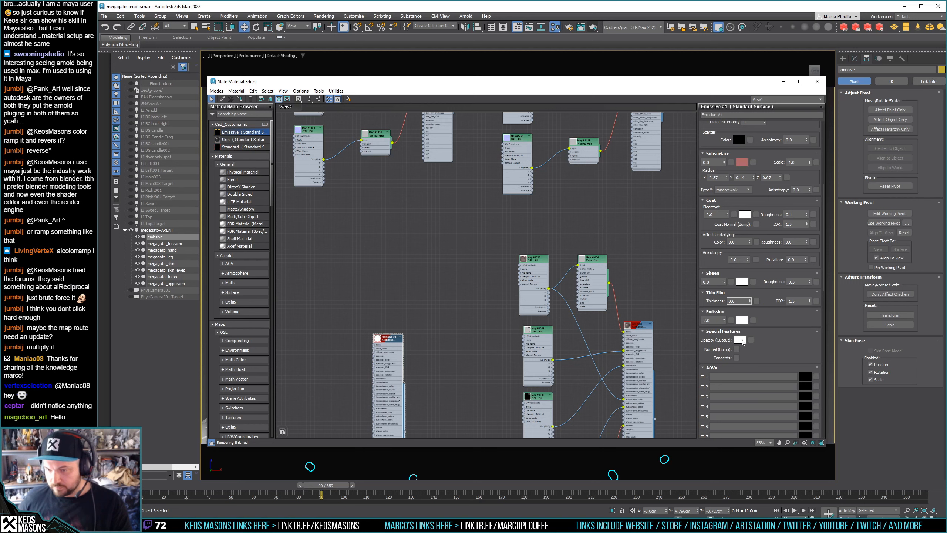
click(742, 320)
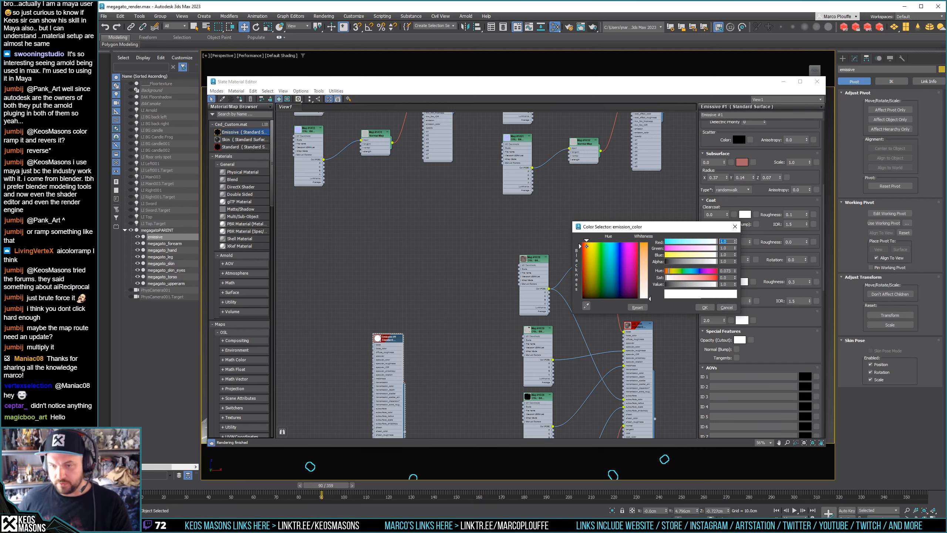
click(589, 246)
drag(644, 297, 644, 249)
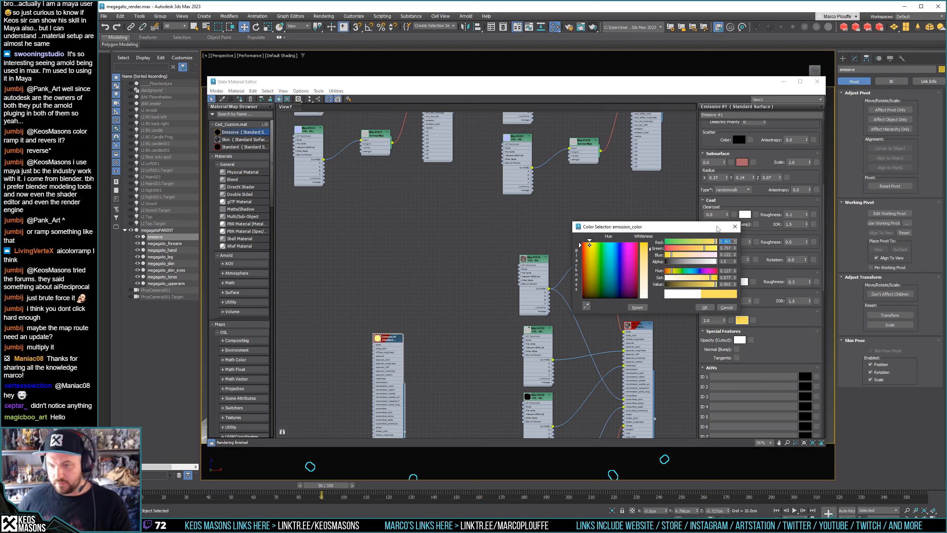
click(735, 227)
Set the emission weight of Emissive #1 to 1 and render the perspective view to check the lights
drag(711, 319, 691, 321)
text(1)
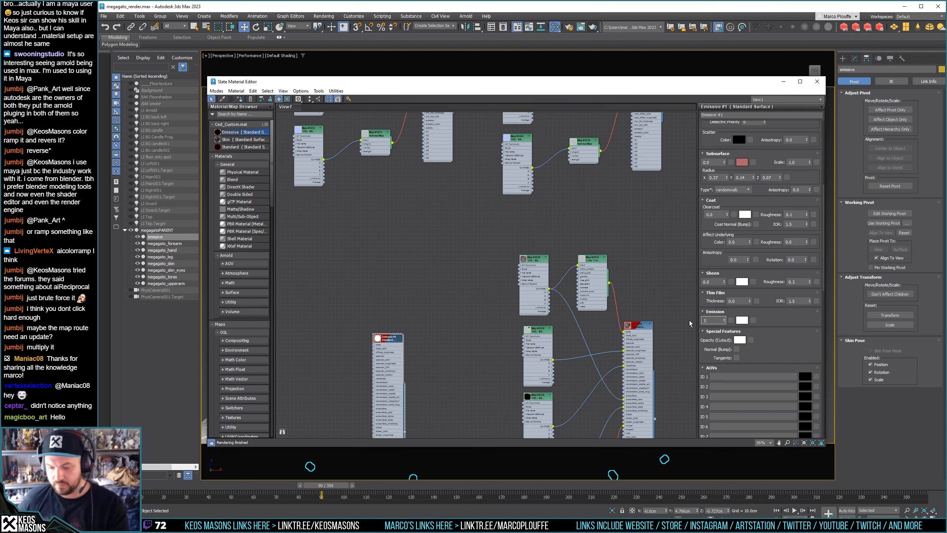
key(Return)
click(544, 243)
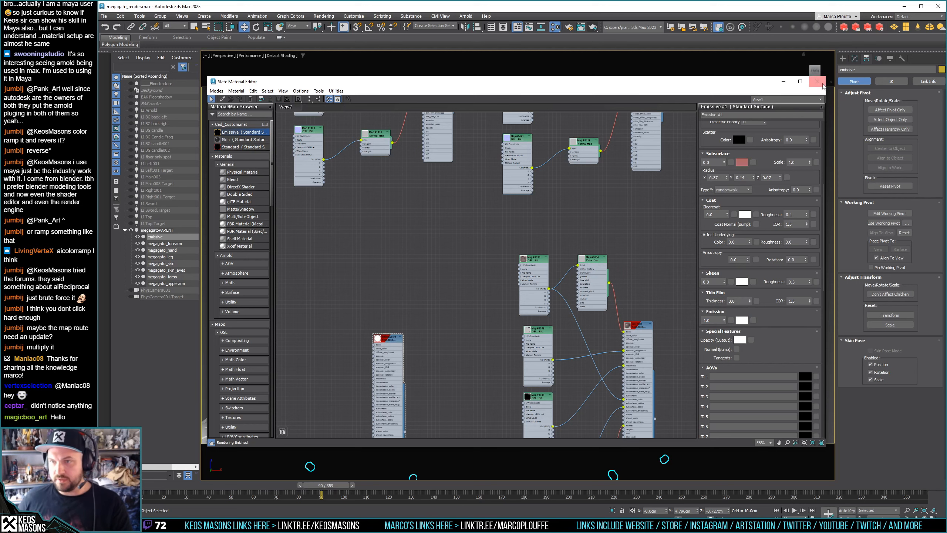
click(594, 28)
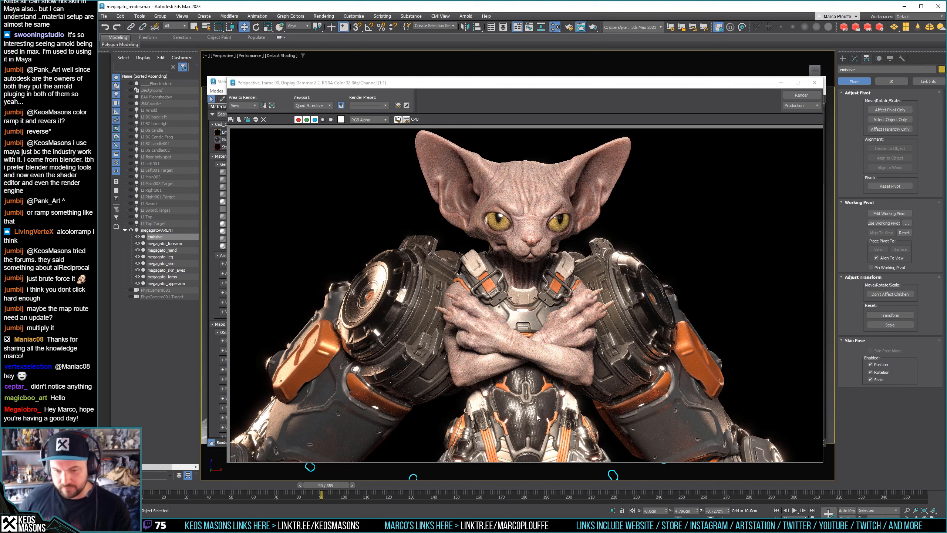
click(815, 83)
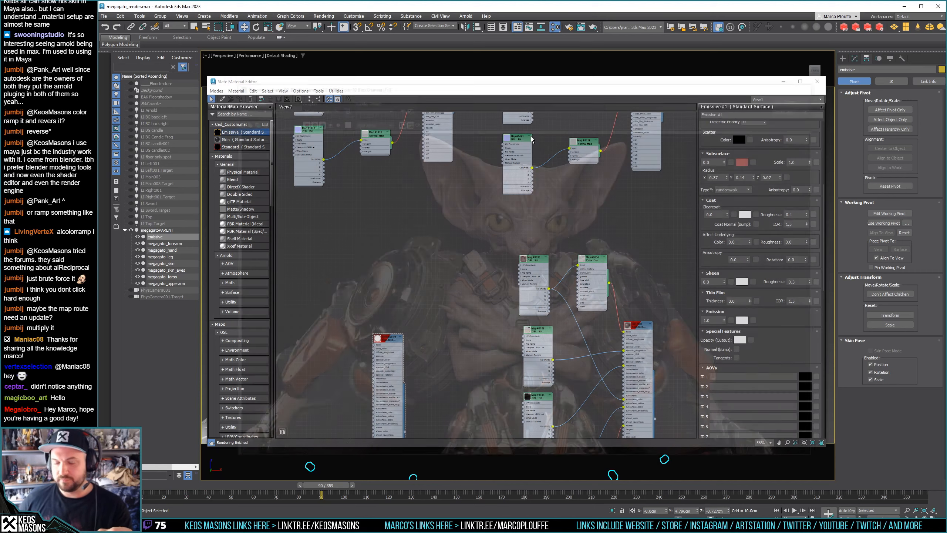
Move the unconnected black cape material node away from the character networks and shift the Emissive #1 node slightly further from its neighbours
scroll(415, 304, down, 5)
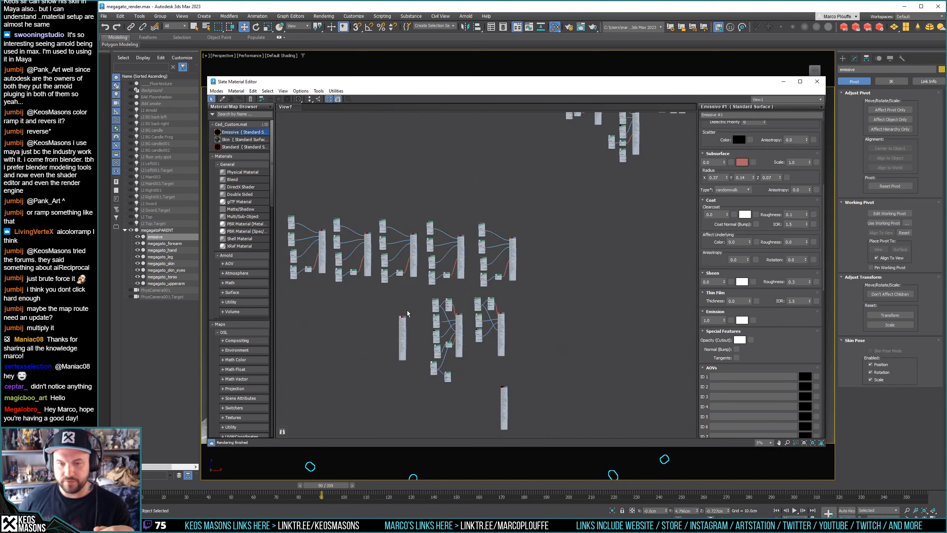
scroll(408, 315, up, 2)
scroll(407, 317, down, 8)
scroll(392, 319, up, 10)
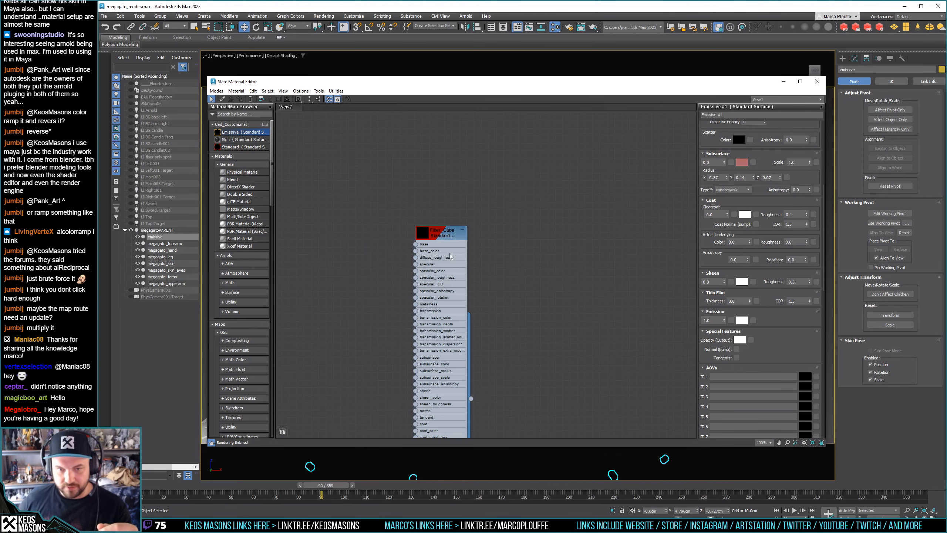
scroll(485, 282, down, 10)
scroll(487, 282, up, 3)
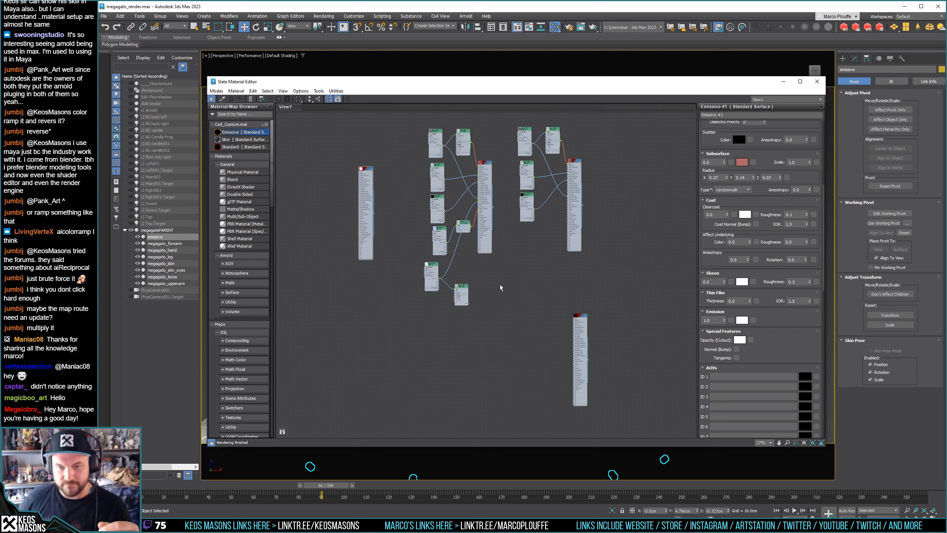
scroll(467, 291, down, 3)
drag(414, 306, 474, 295)
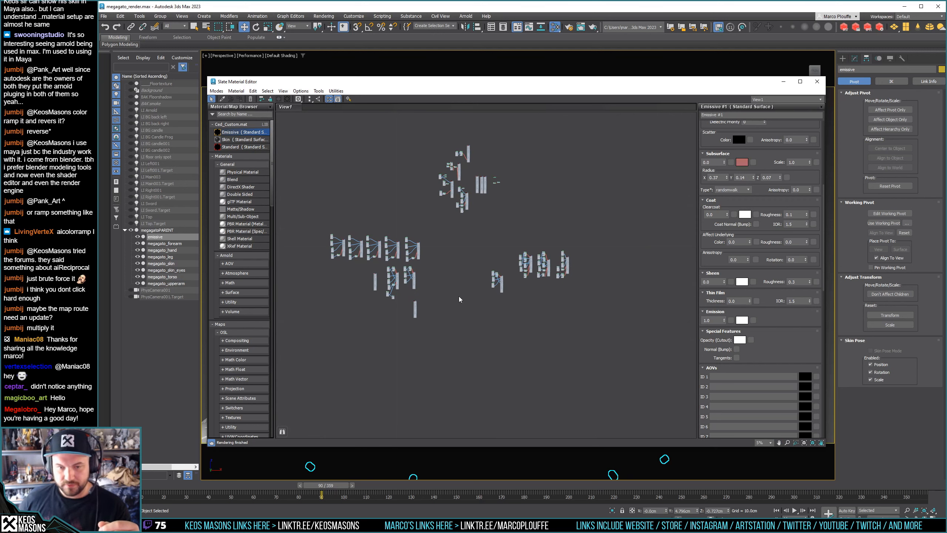
drag(415, 310, 455, 292)
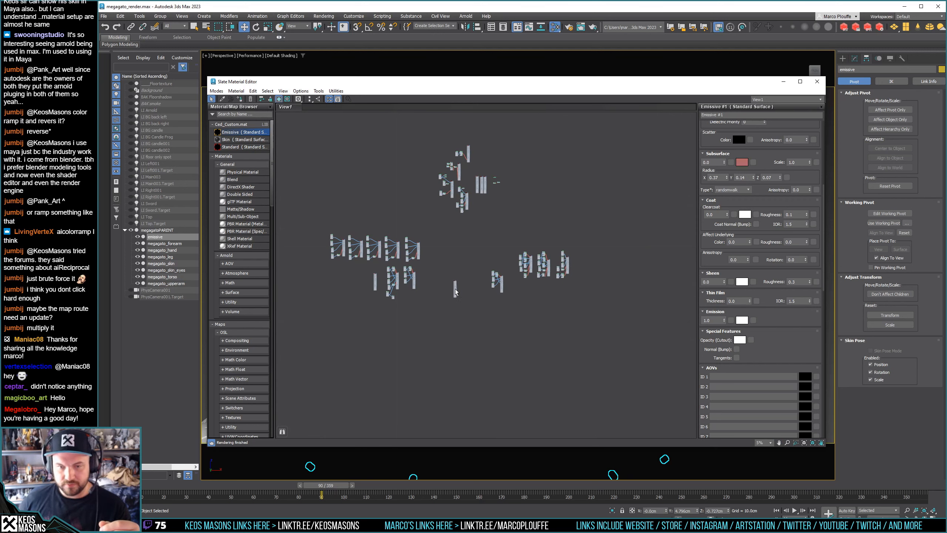
drag(375, 287, 362, 289)
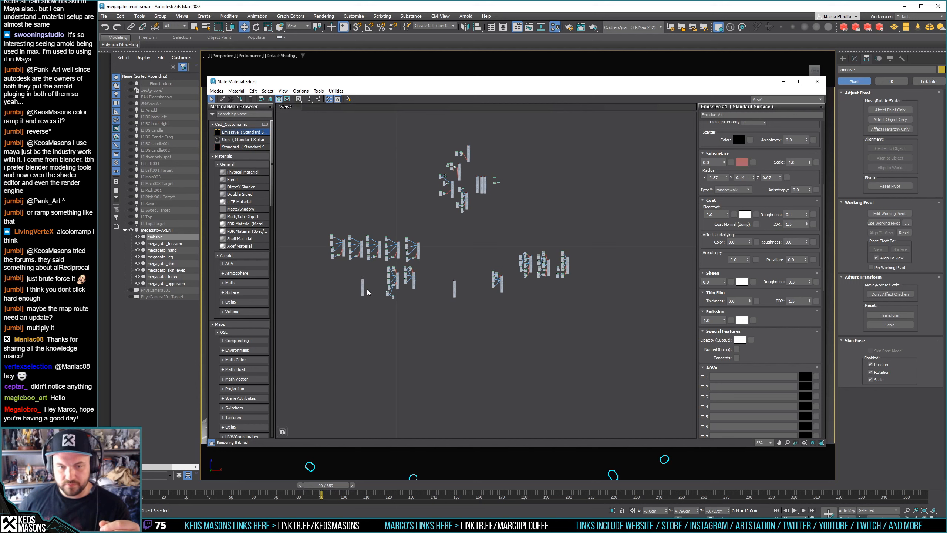
scroll(364, 297, up, 5)
middle_drag(437, 308, 419, 244)
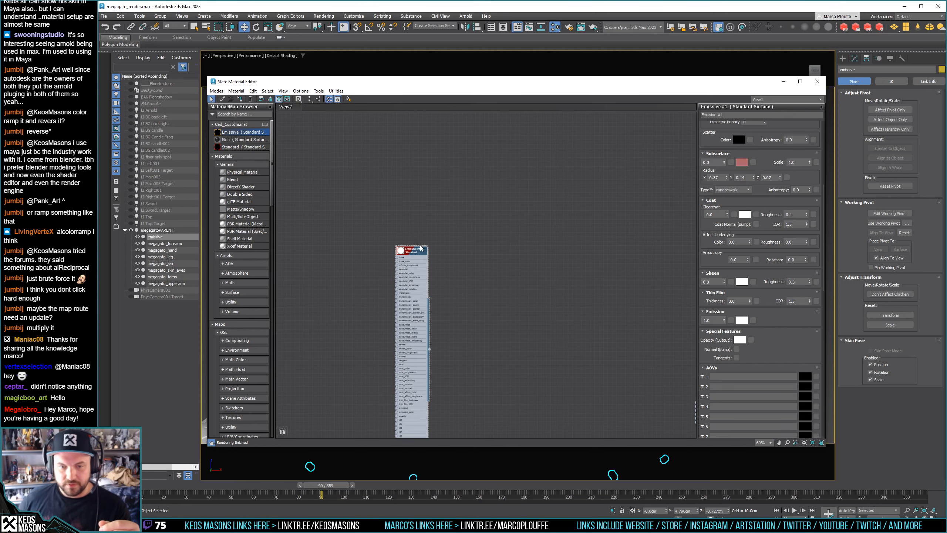
click(491, 256)
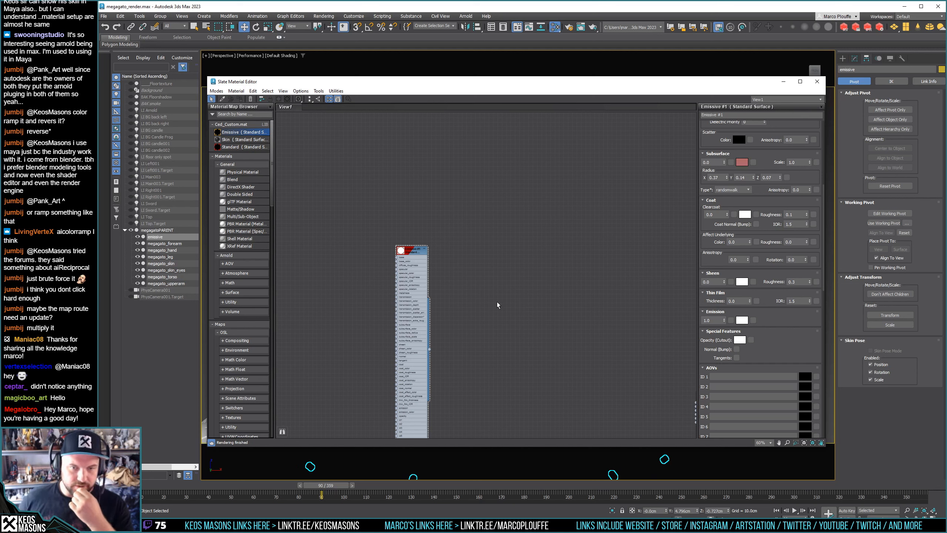
Close the material editor, clear the object selection and render the perspective view again
click(818, 81)
click(706, 151)
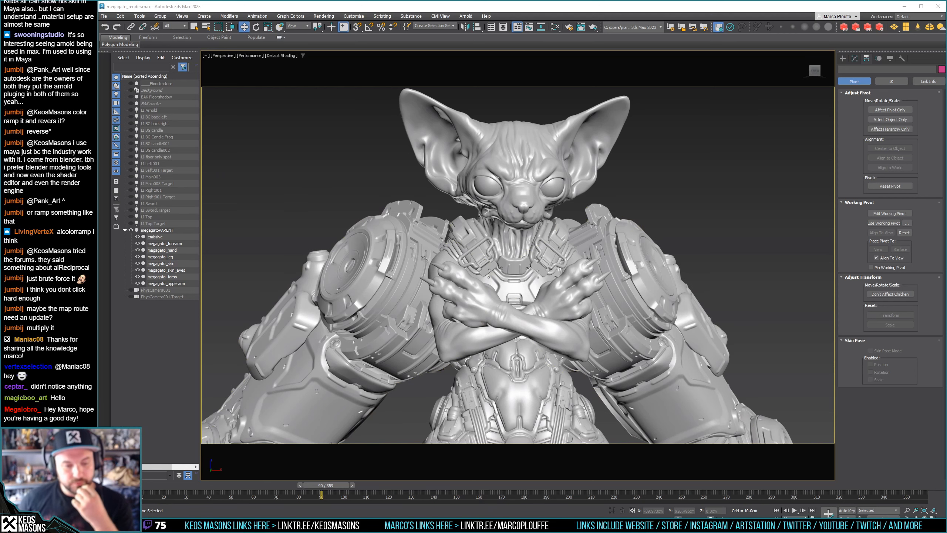
click(595, 28)
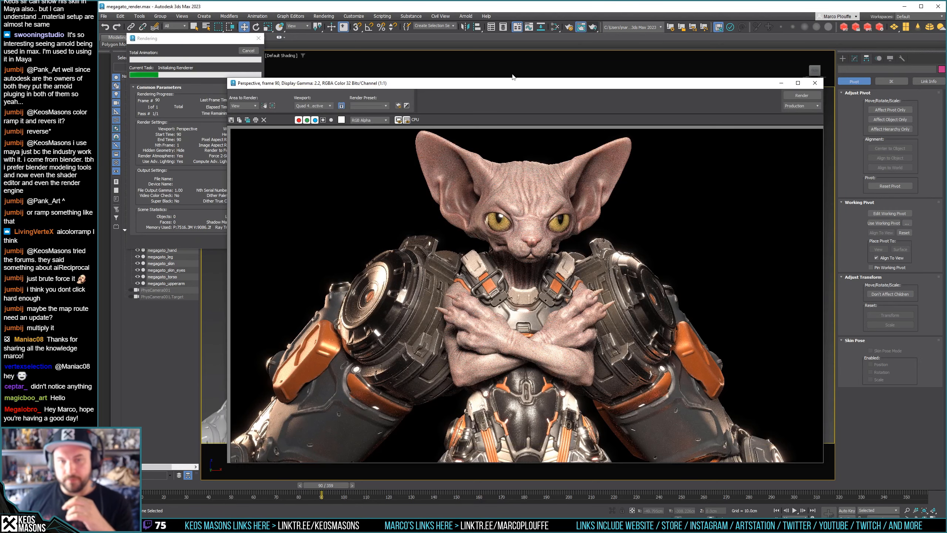
drag(515, 84, 524, 71)
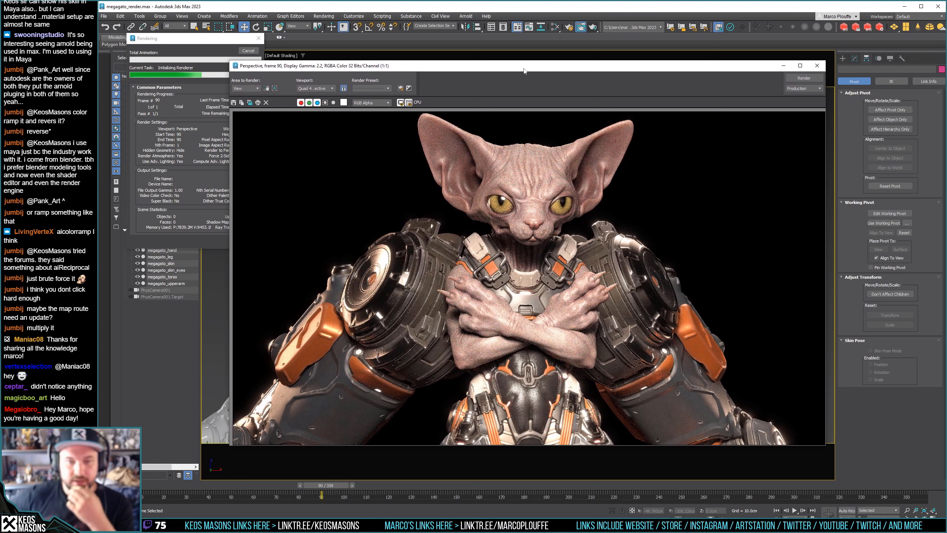